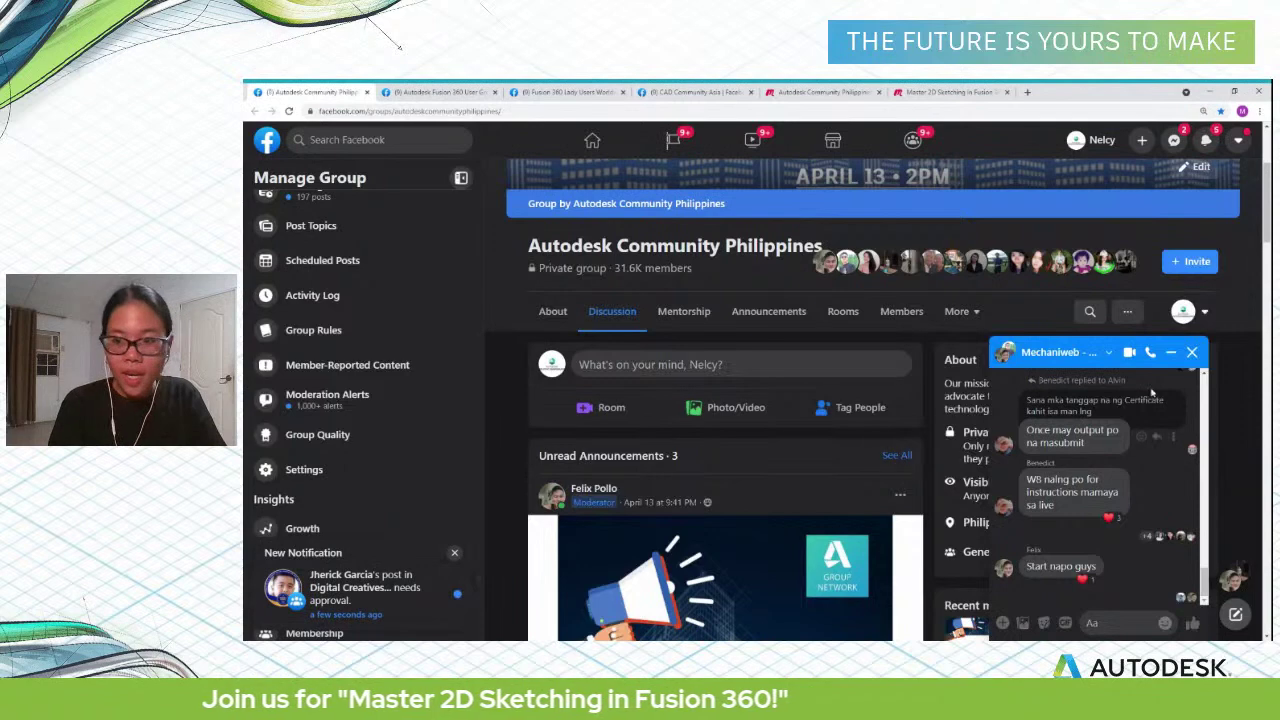
Step: Close the chat popups on the Fusion 360 User Group and Lady Users Worldwide pages, then go to CAD Community Asia
left_click(1171, 354)
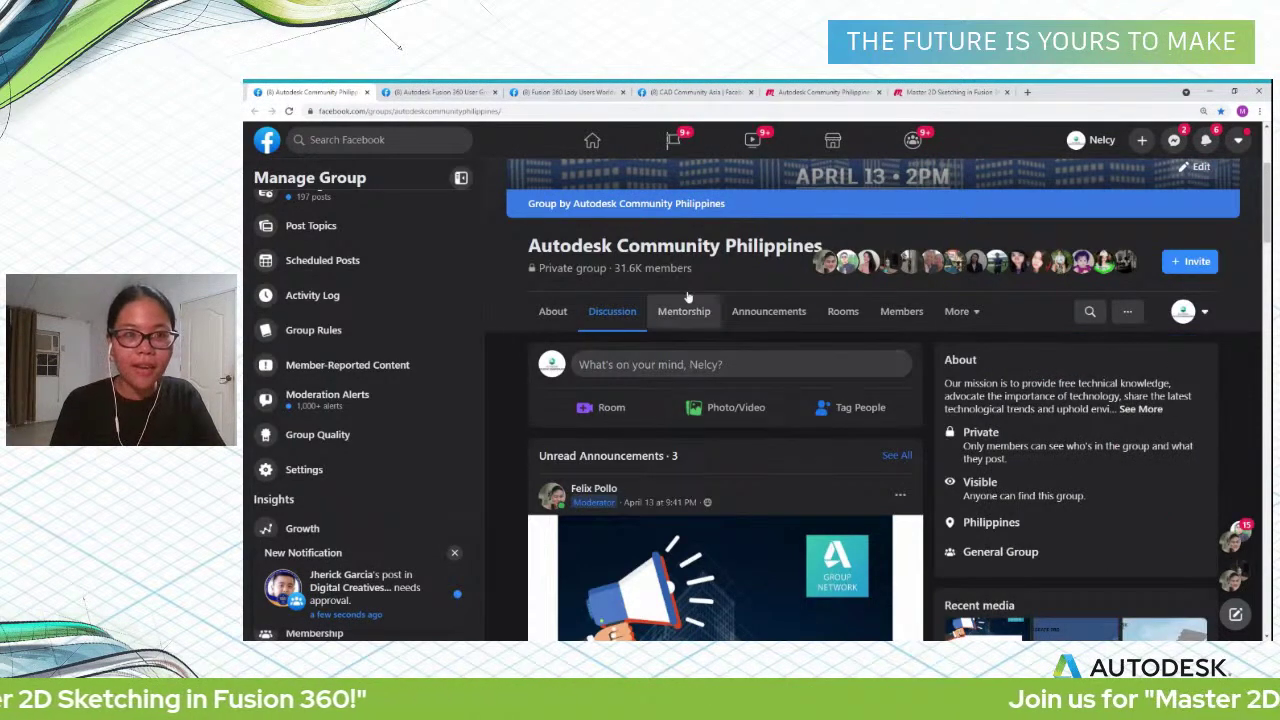
left_click(437, 90)
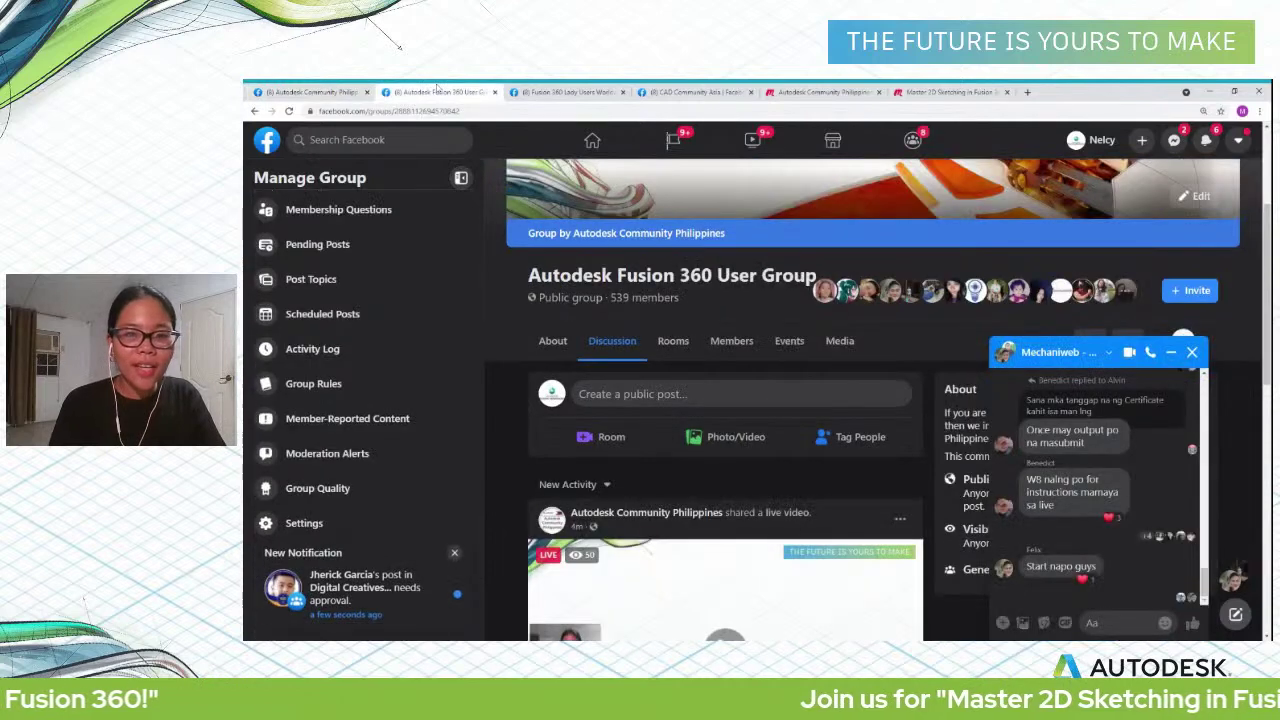
left_click(1172, 355)
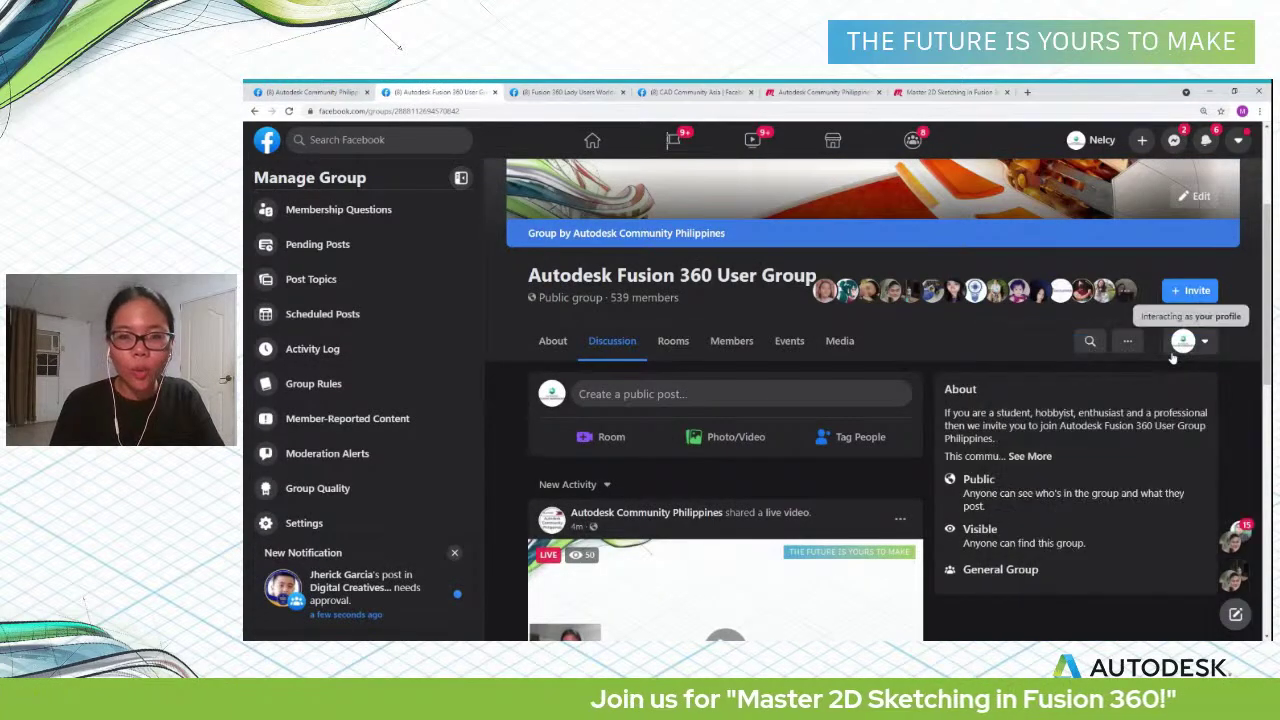
left_click(563, 91)
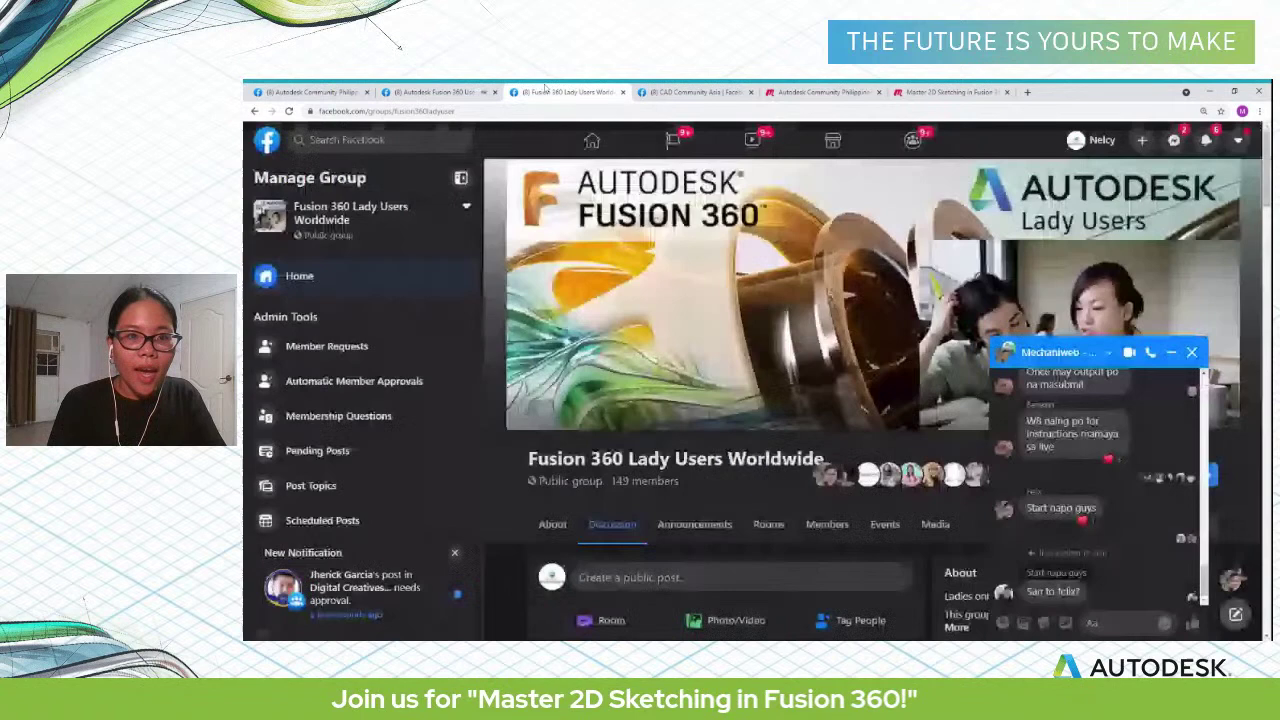
left_click(1172, 356)
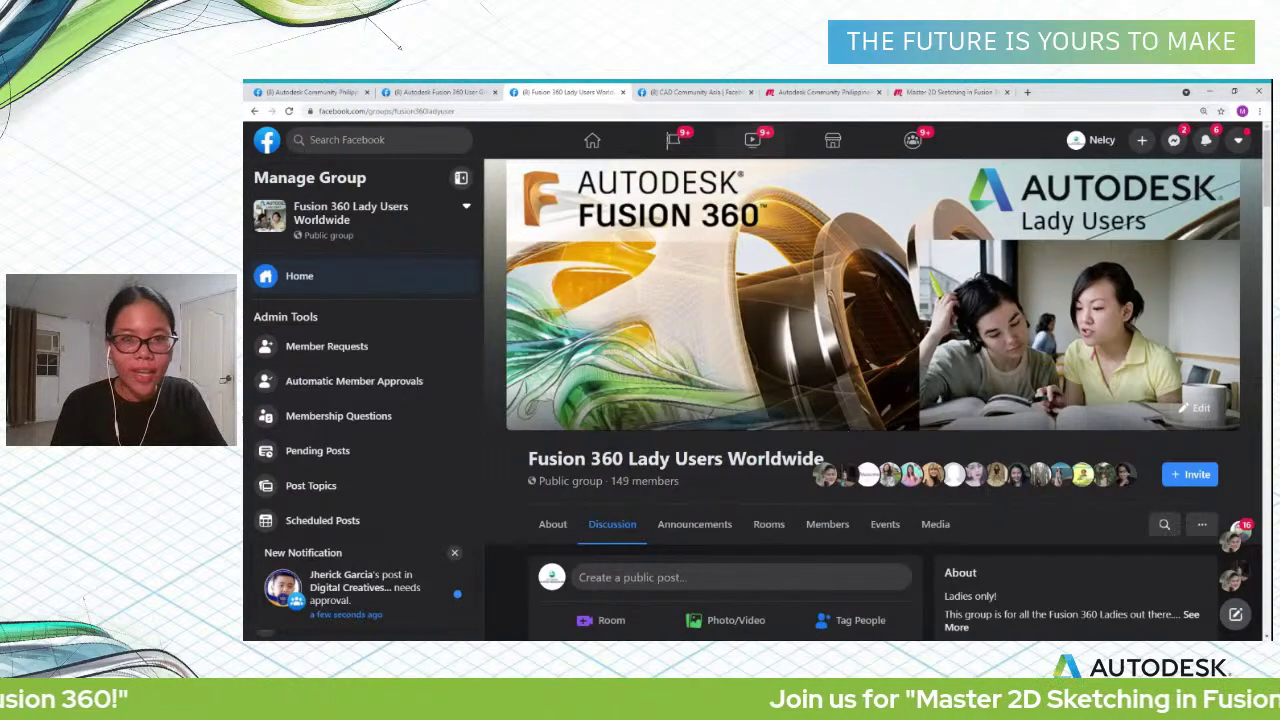
key("ctrl+Tab")
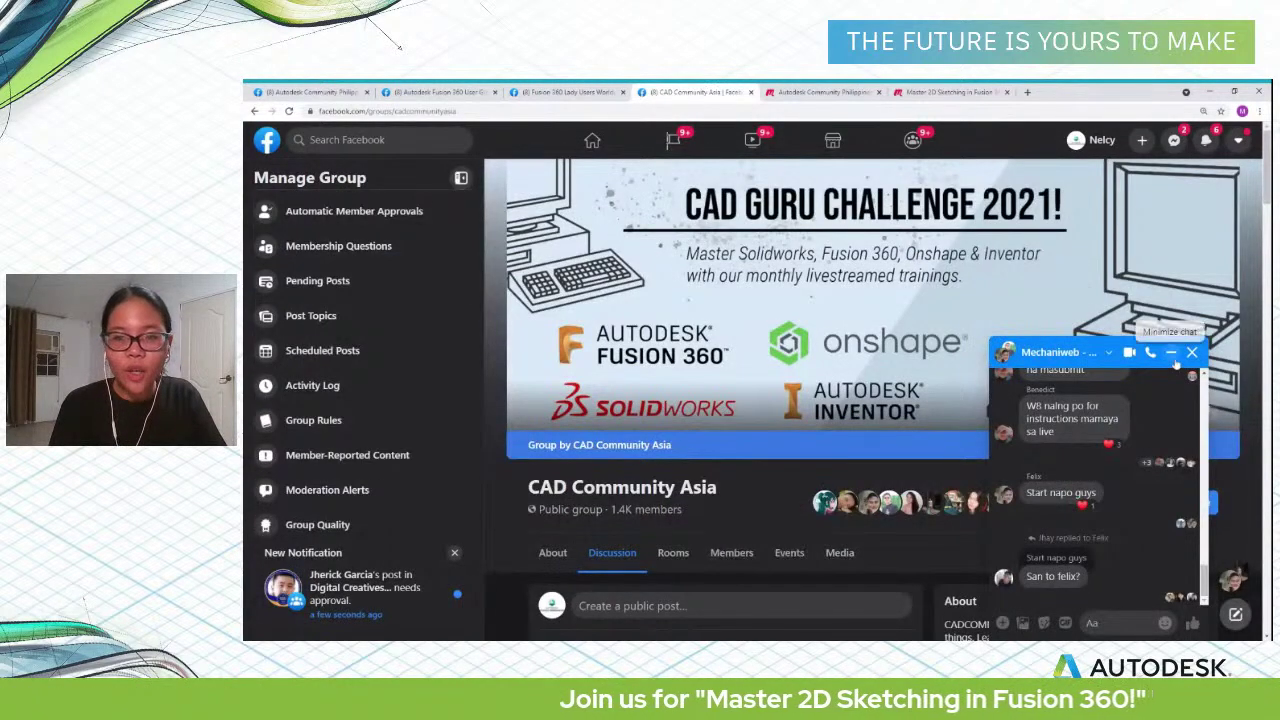
Step: Close the CAD Community Asia chat and switch to the Autodesk Community Philippines Meetup page
left_click(1172, 353)
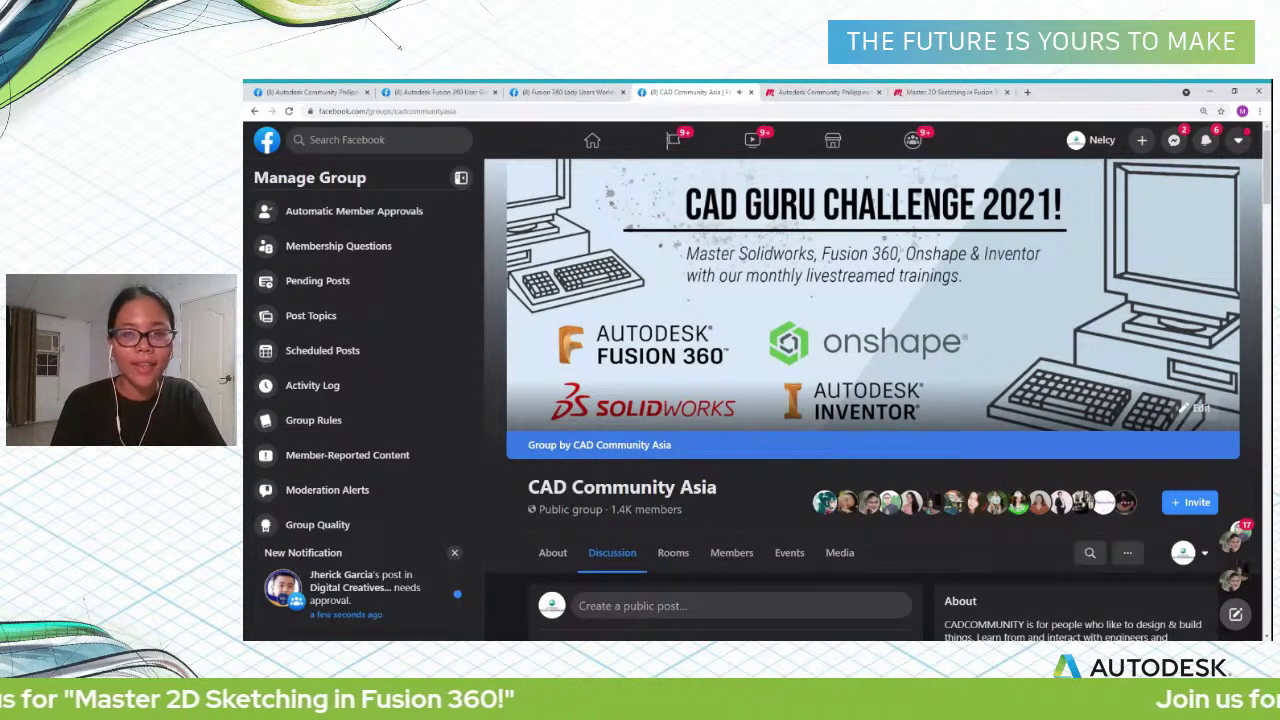
left_click(815, 94)
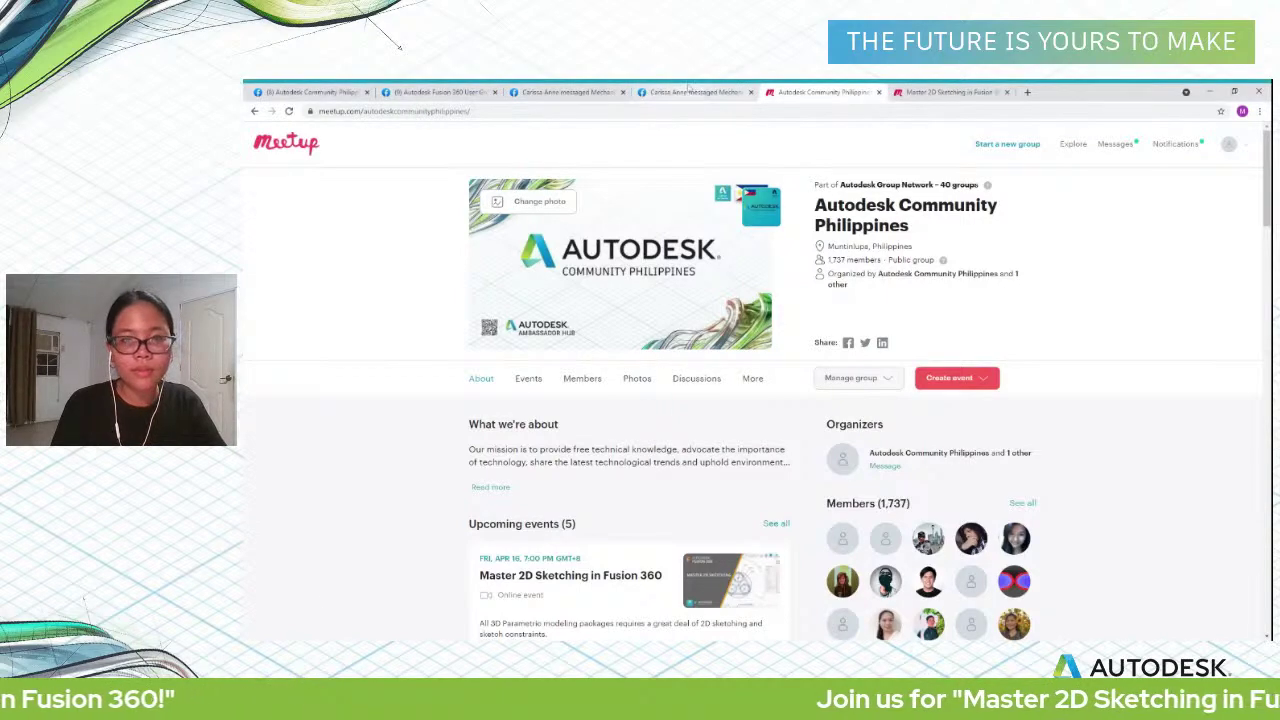
Step: Revisit the Lady Users Worldwide and CAD Community Asia groups, closing the chat, then open the Master 2D Sketching event
left_click(690, 91)
key("ctrl+shift+Tab")
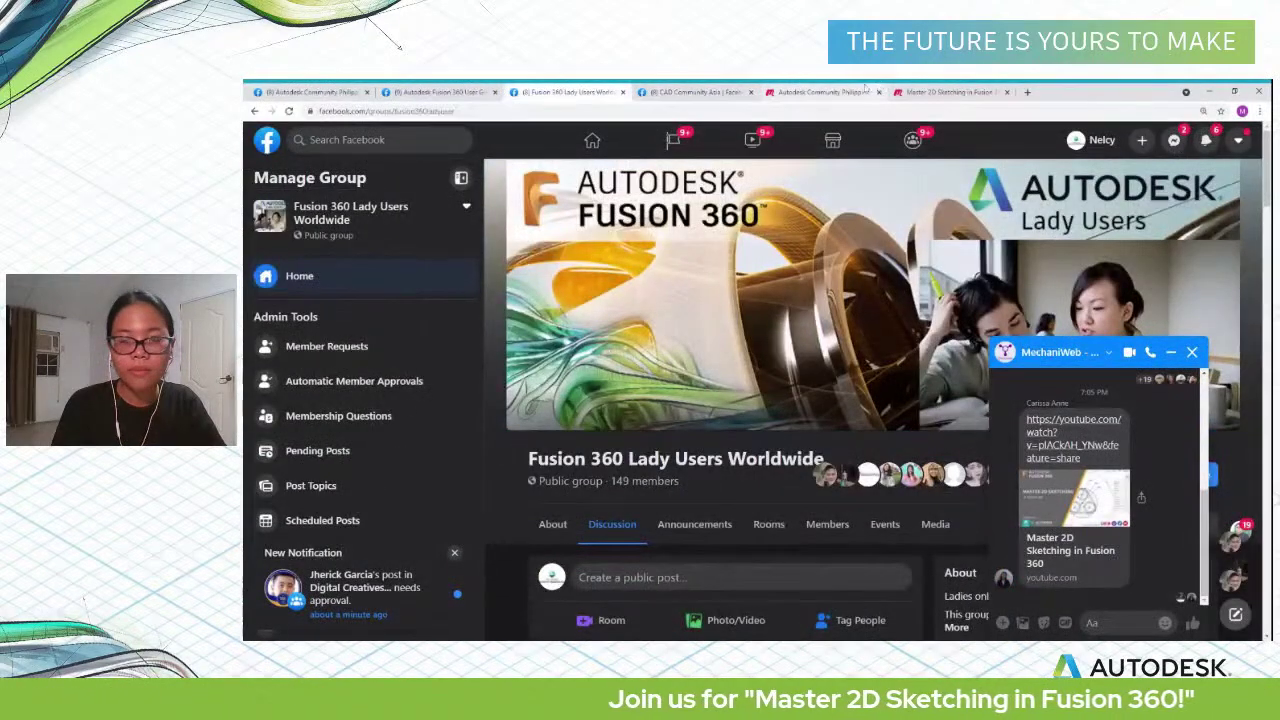
left_click(1218, 90)
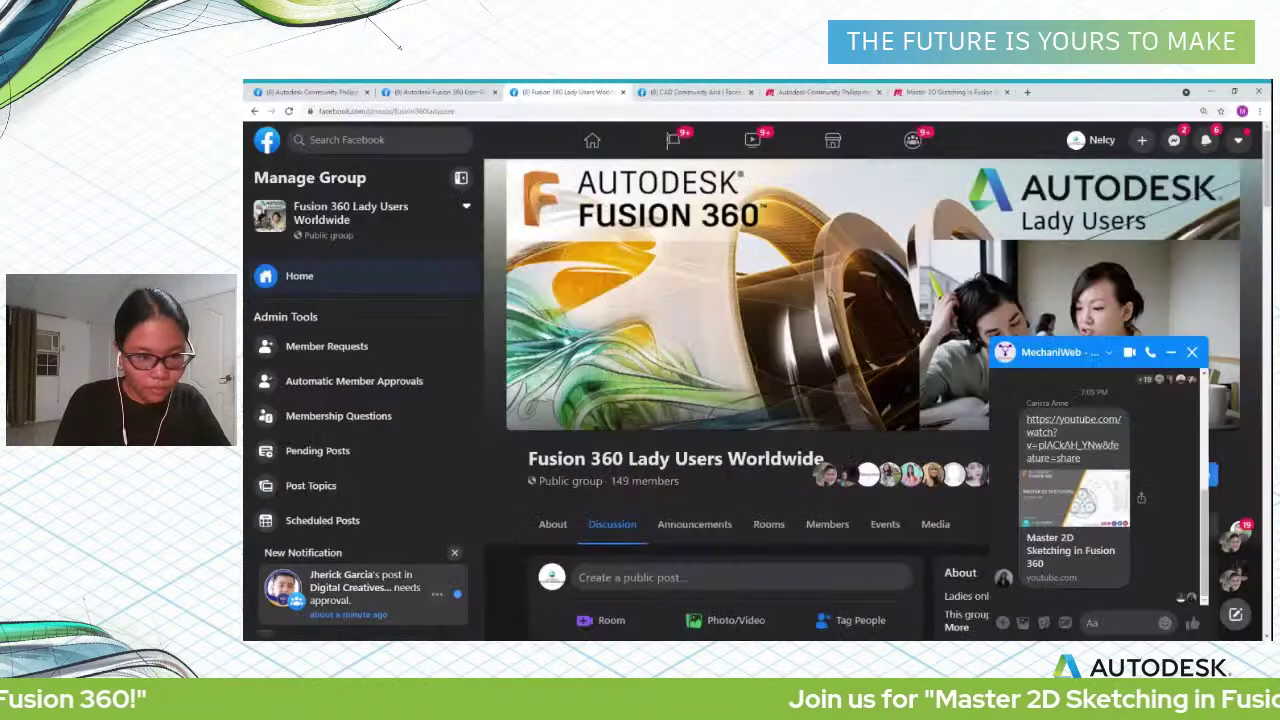
key("ctrl+Tab")
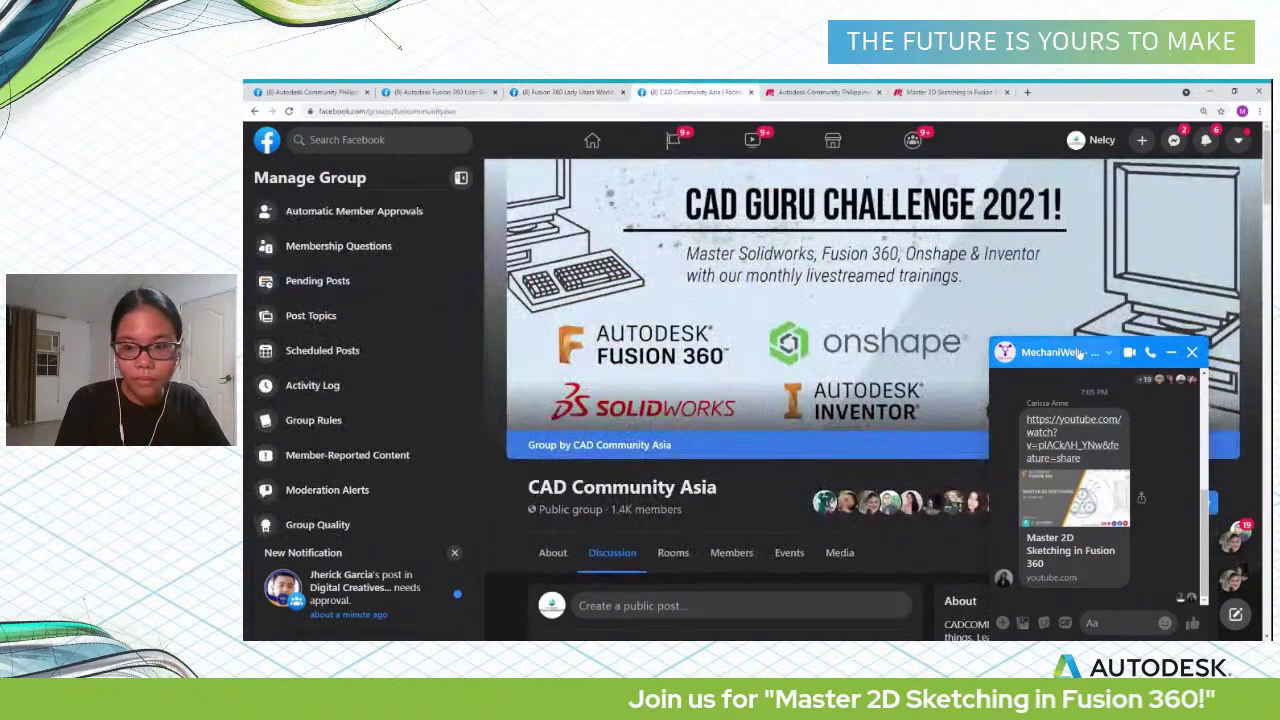
left_click(1192, 352)
left_click(1209, 90)
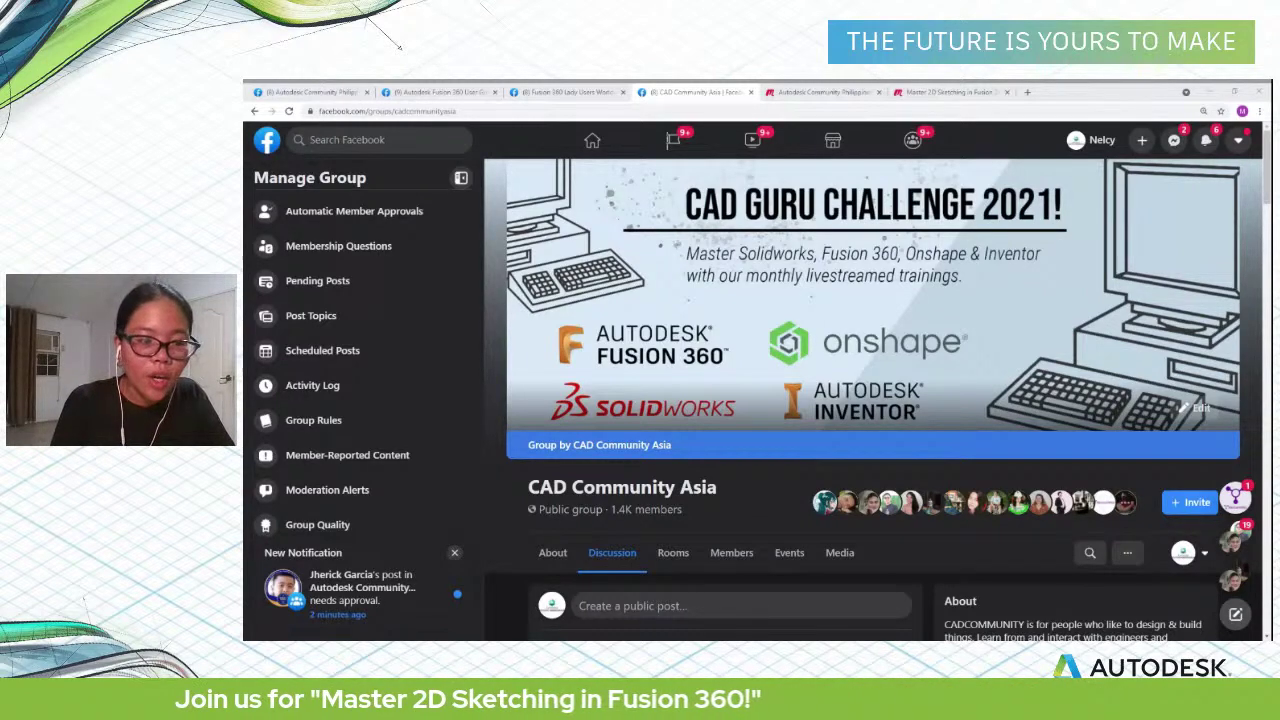
left_click(955, 91)
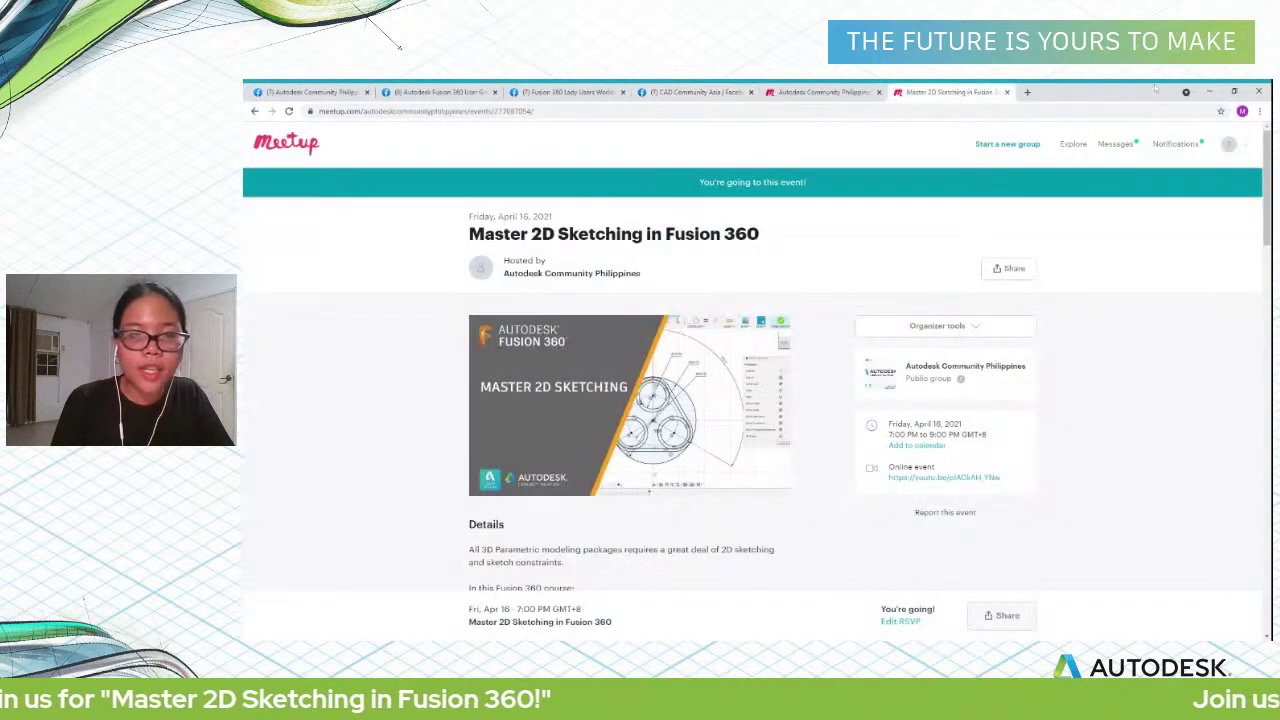
Step: Restore the browser, switch to the Autodesk Community Philippines group page, and minimize the browser again
left_click(1216, 91)
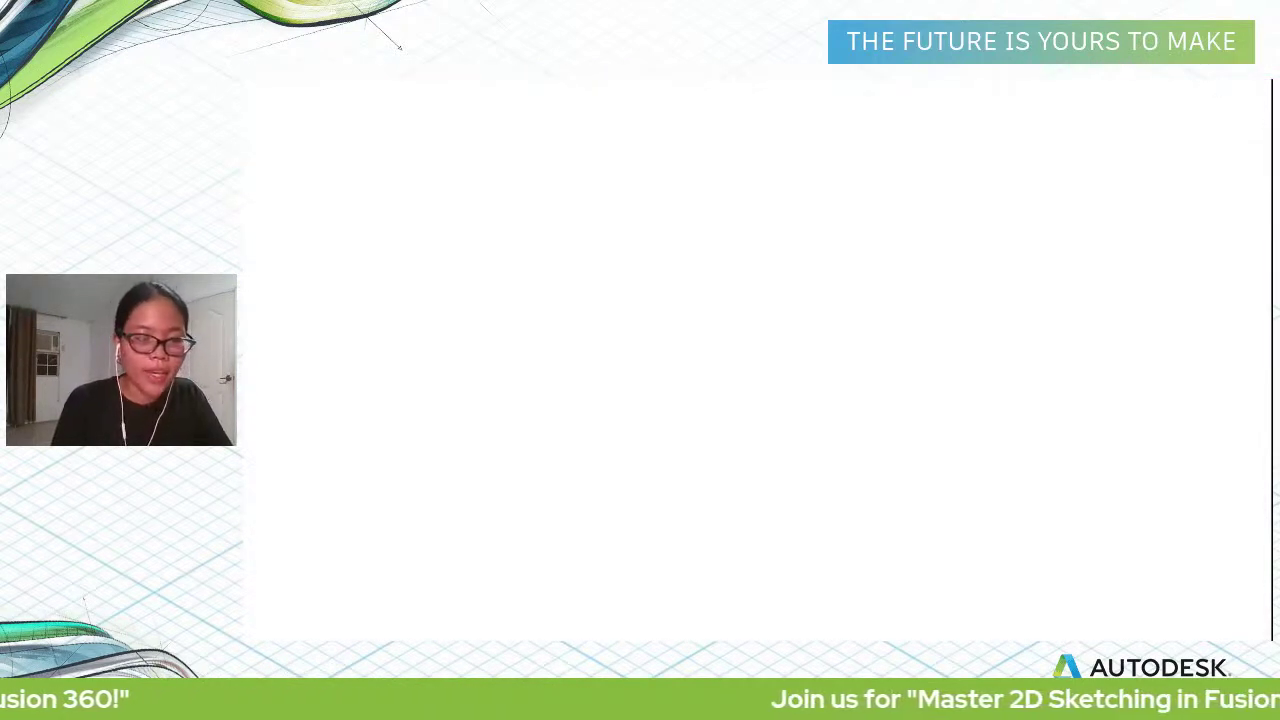
key("alt+Tab")
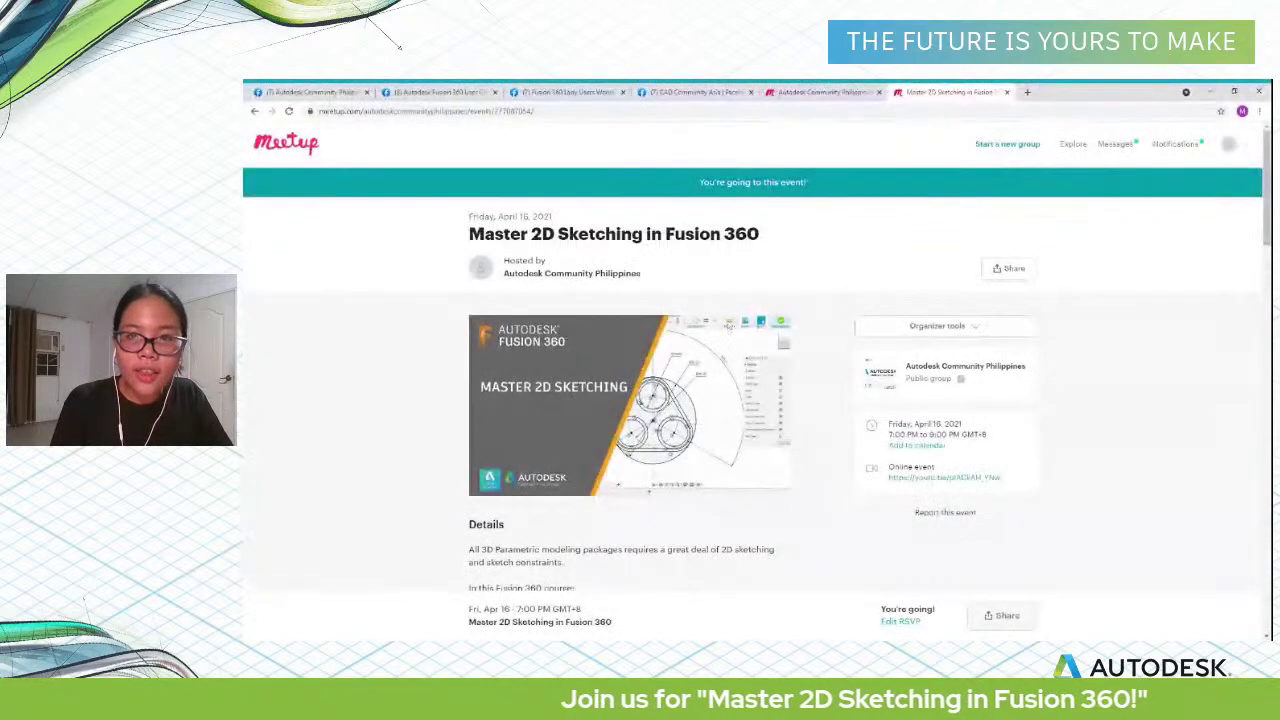
left_click(813, 92)
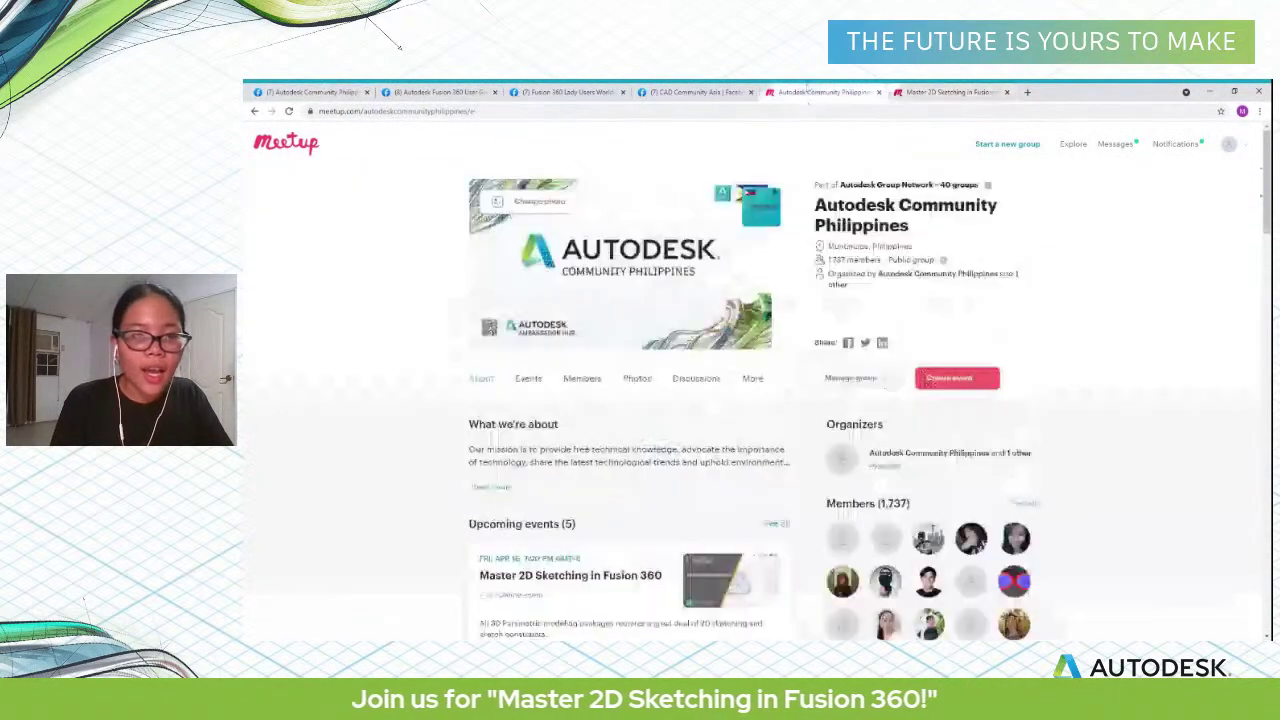
left_click(1209, 90)
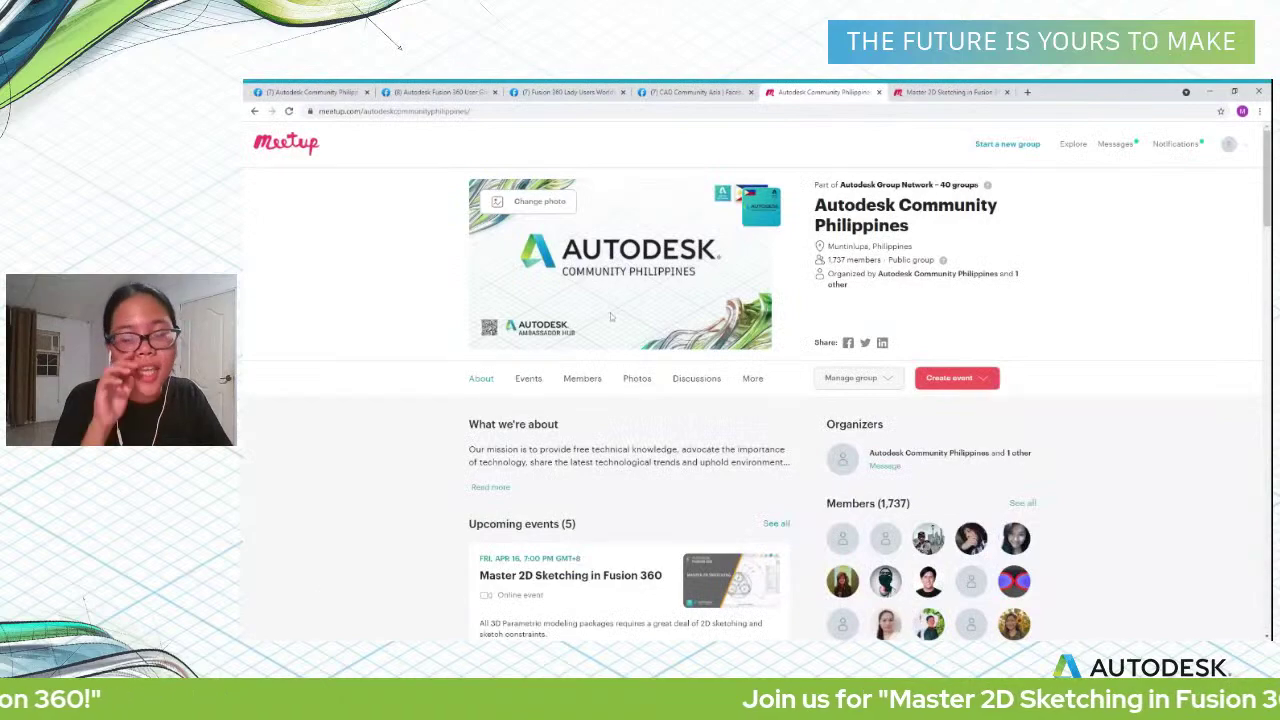
left_click(697, 92)
left_click(818, 92)
left_click(692, 92)
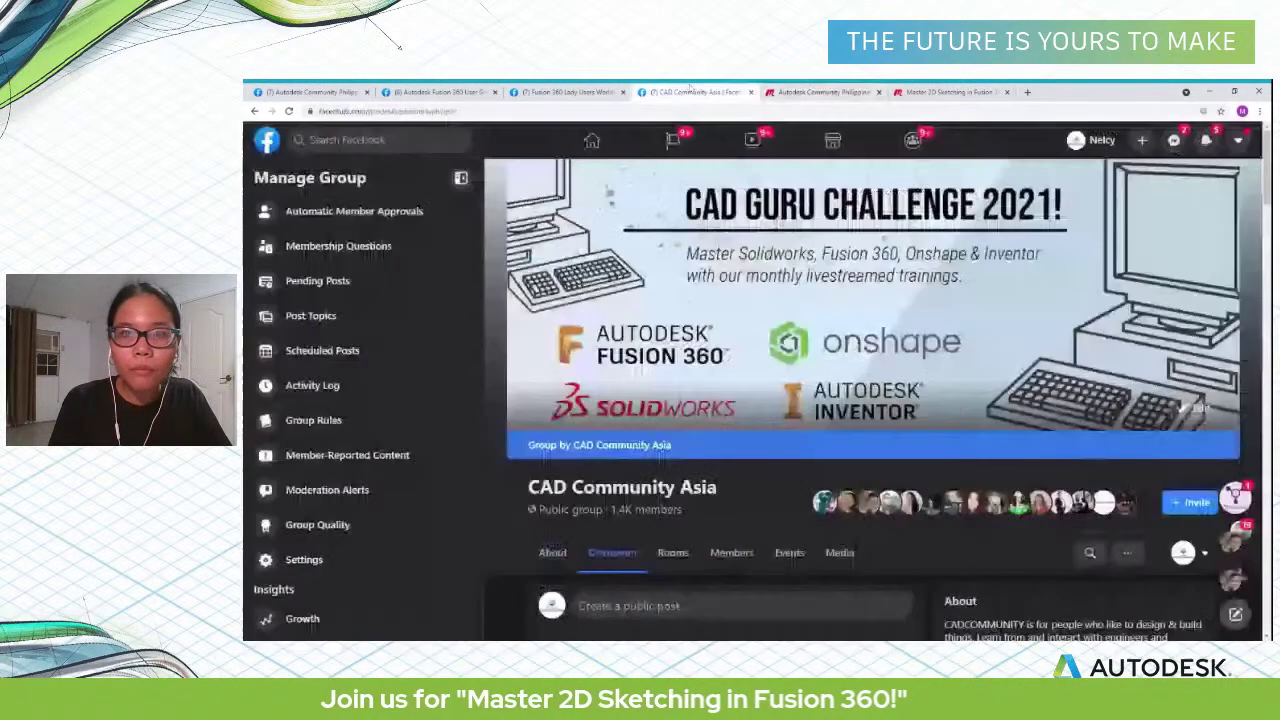
left_click(580, 92)
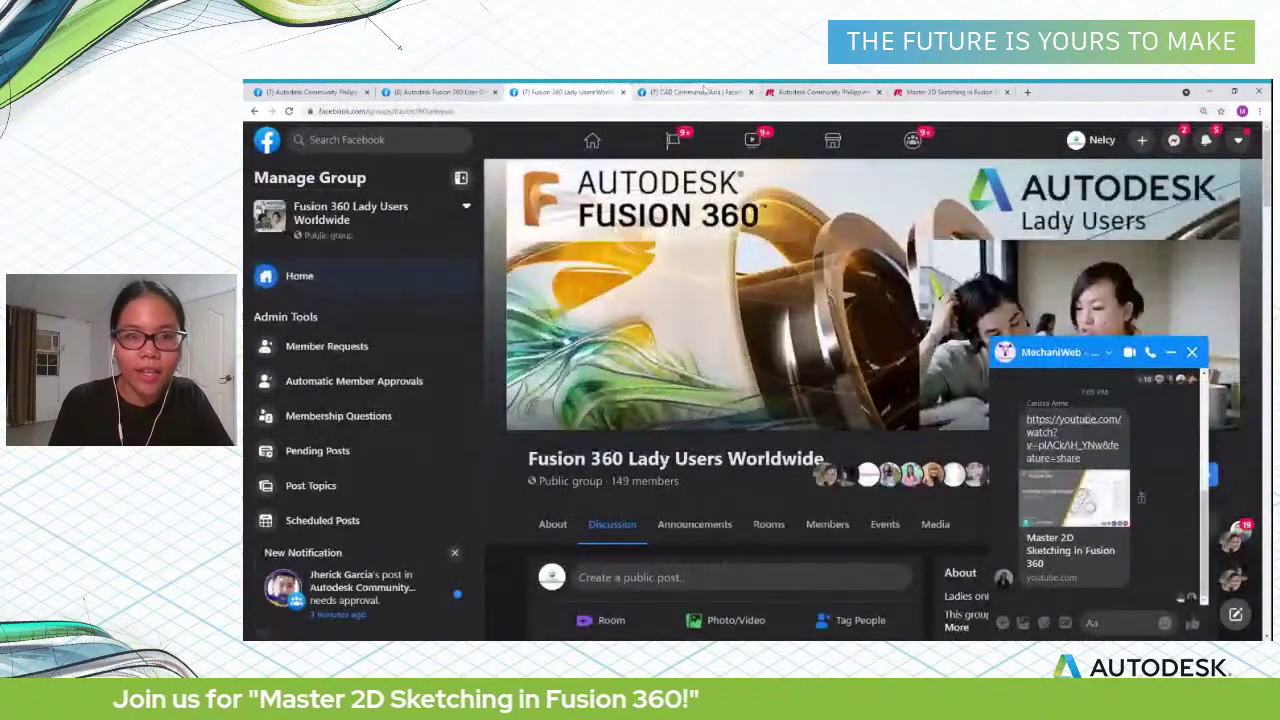
left_click(697, 92)
left_click(1216, 89)
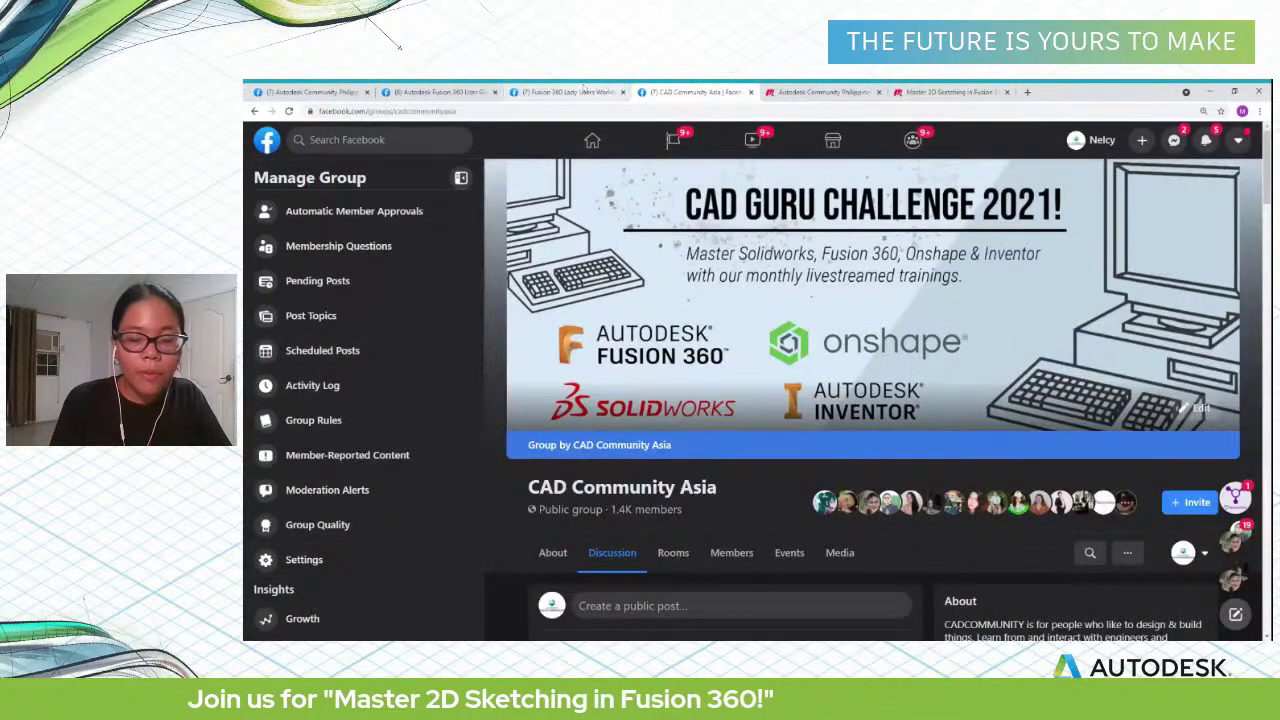
left_click(565, 92)
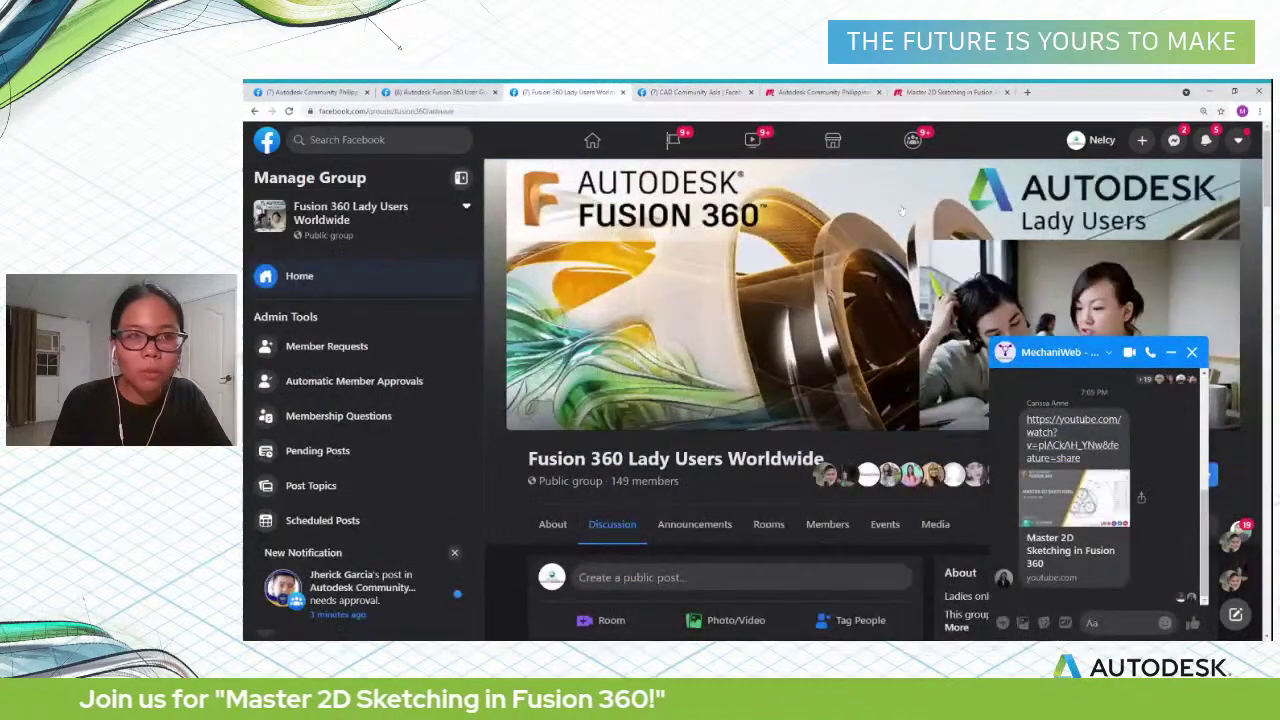
left_click(1191, 352)
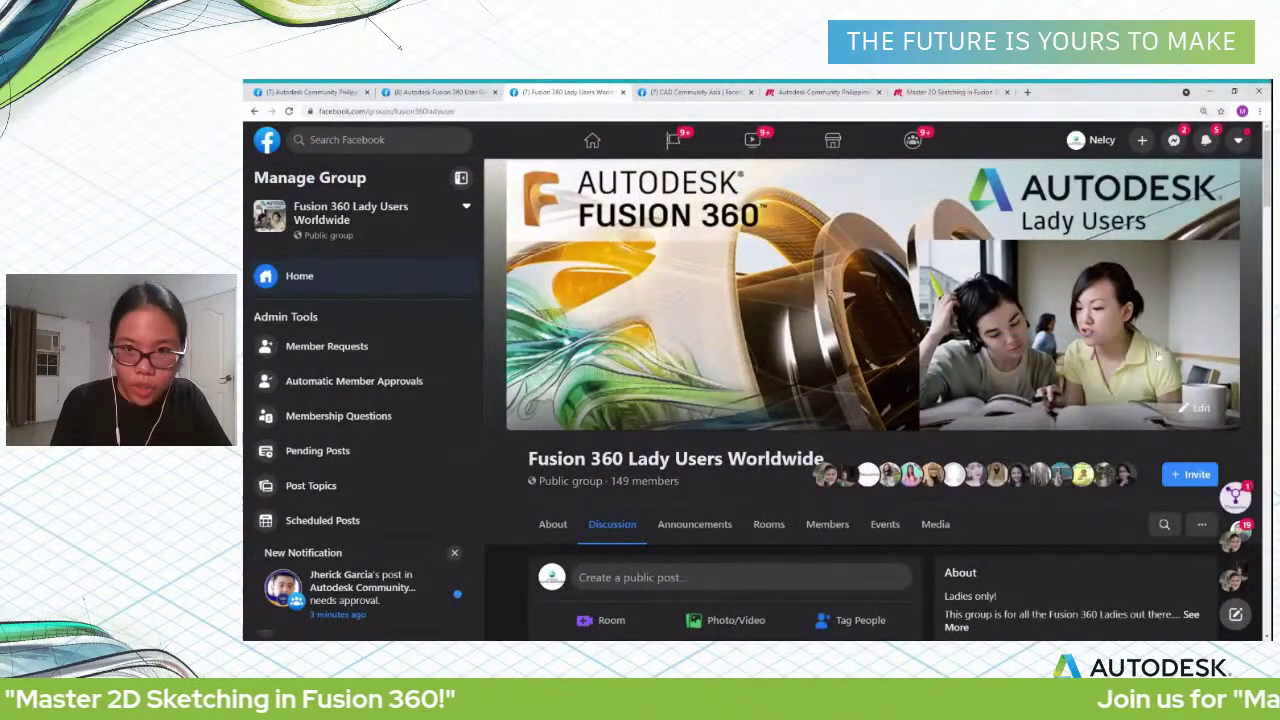
left_click(850, 91)
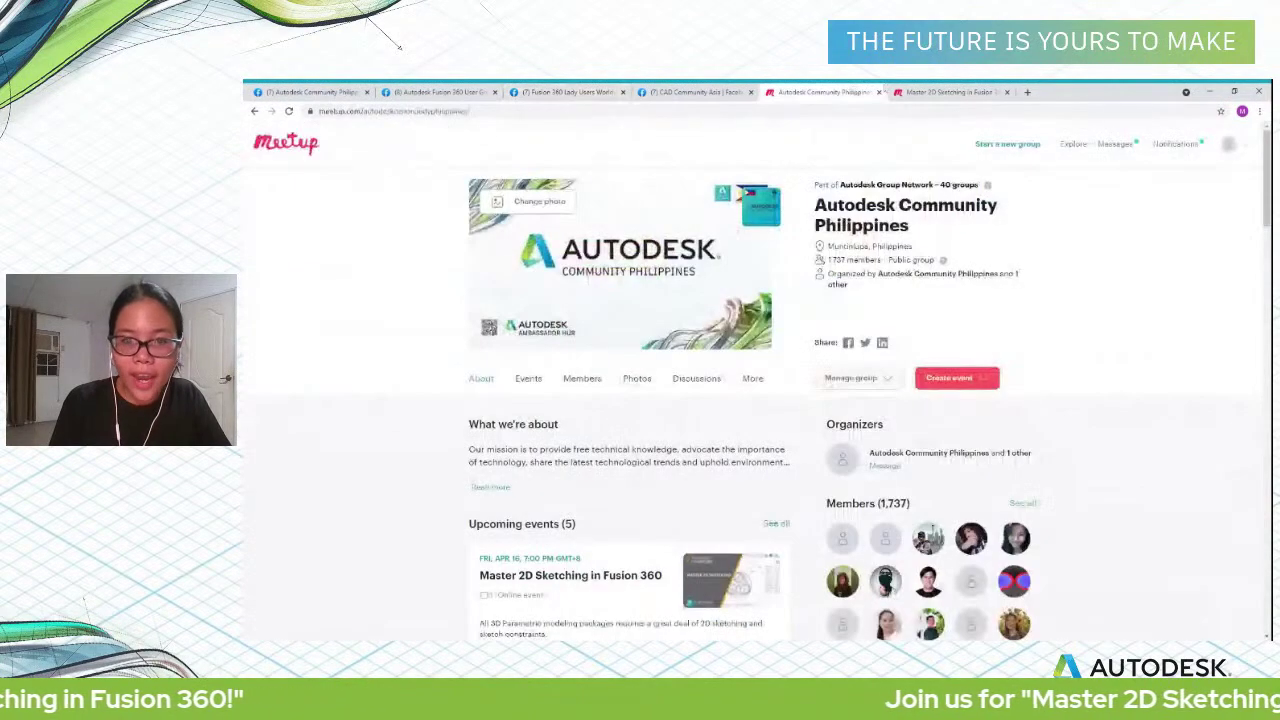
Step: Show the Master 2D Sketching in Fusion 360 event page, then minimize the browser
left_click(975, 91)
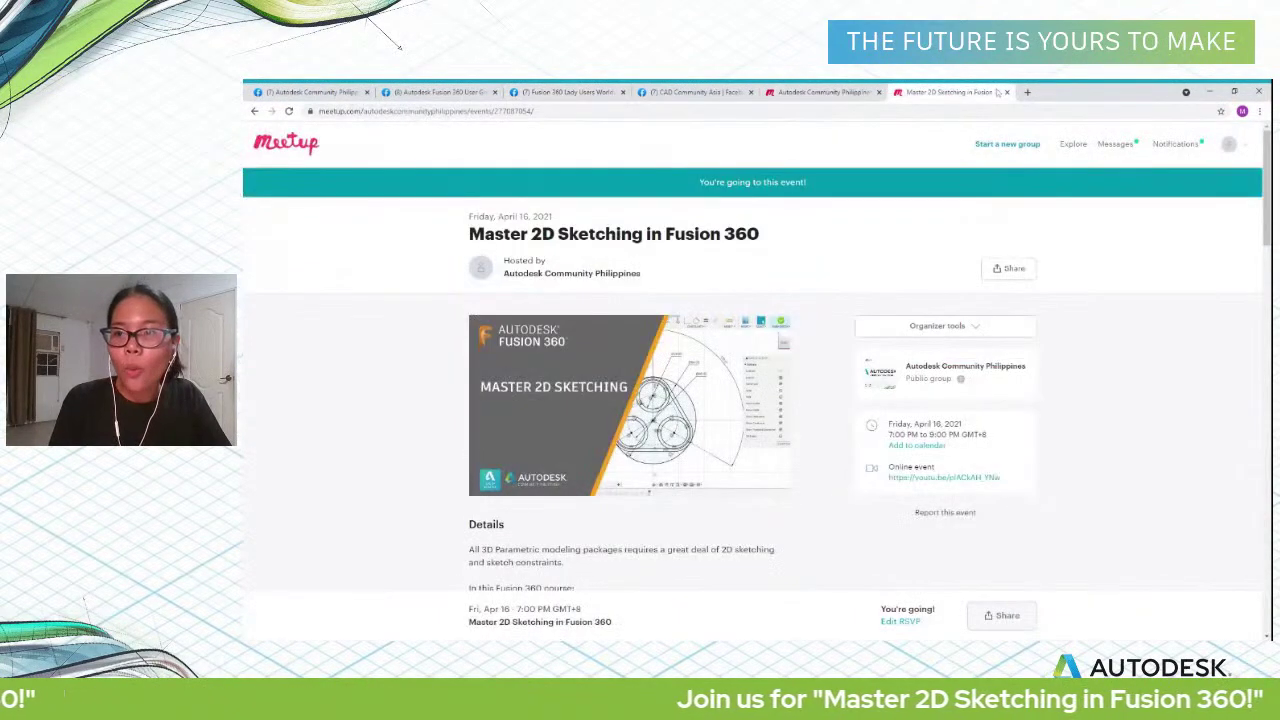
left_click(1210, 91)
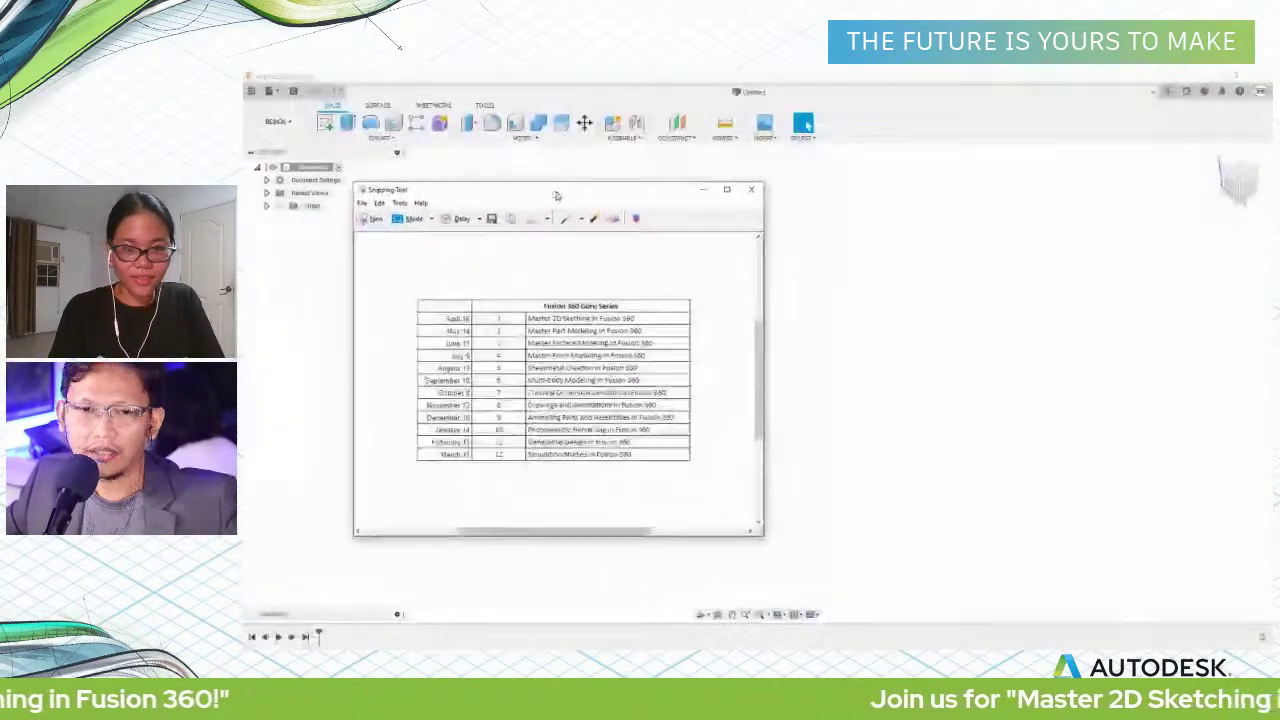
Step: Move and enlarge the Guru Series schedule snip, then scroll through the session list
left_click_drag(557, 195, 697, 201)
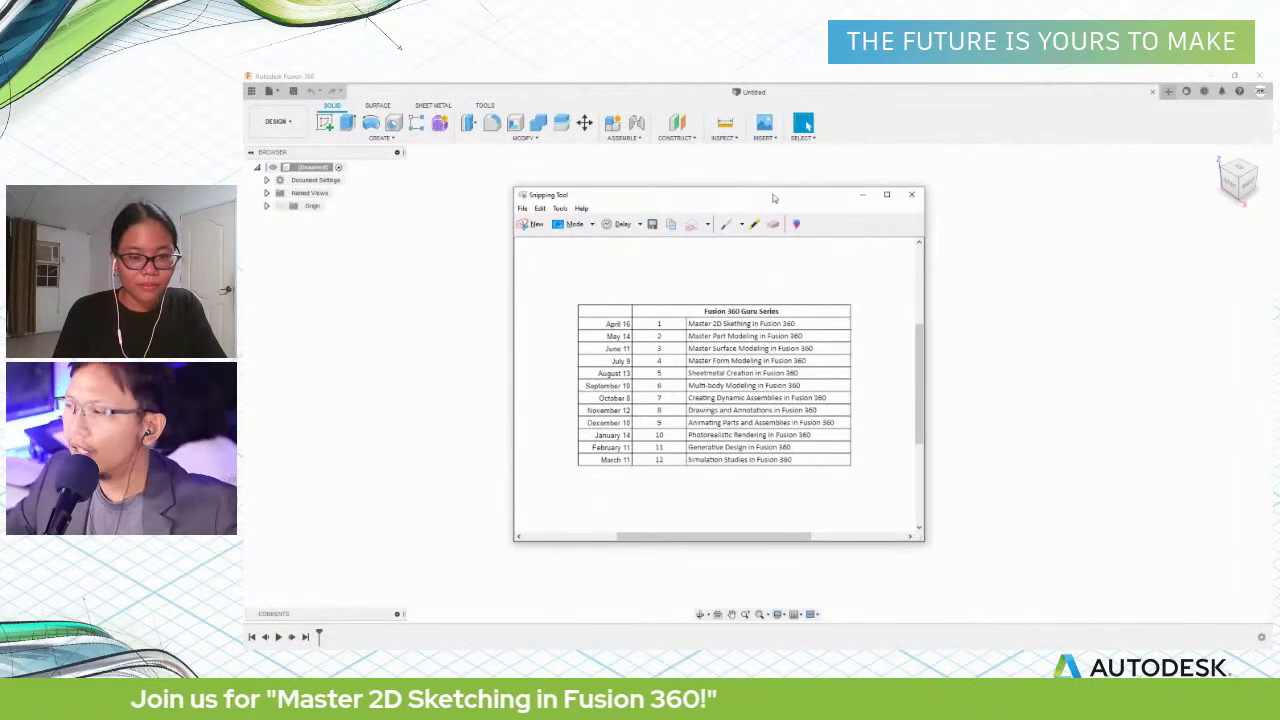
left_click_drag(870, 195, 705, 170)
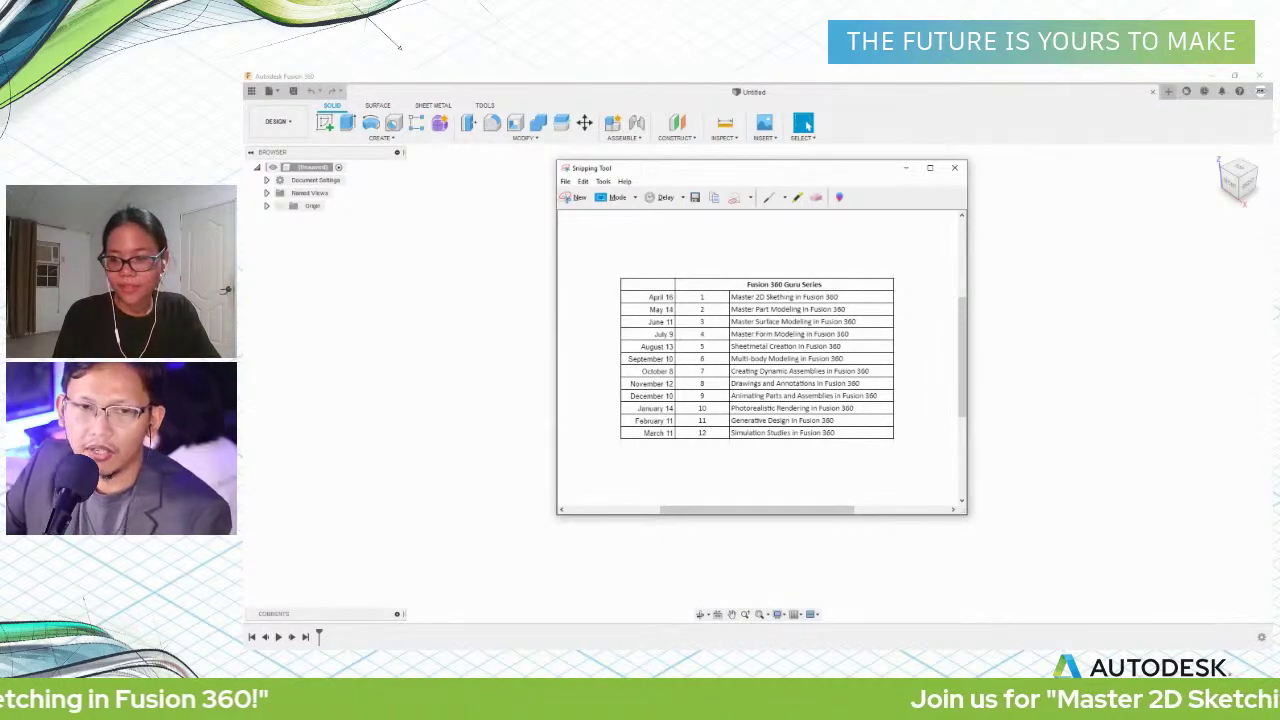
scroll(760, 360, "up", 1)
scroll(760, 360, "down", 1)
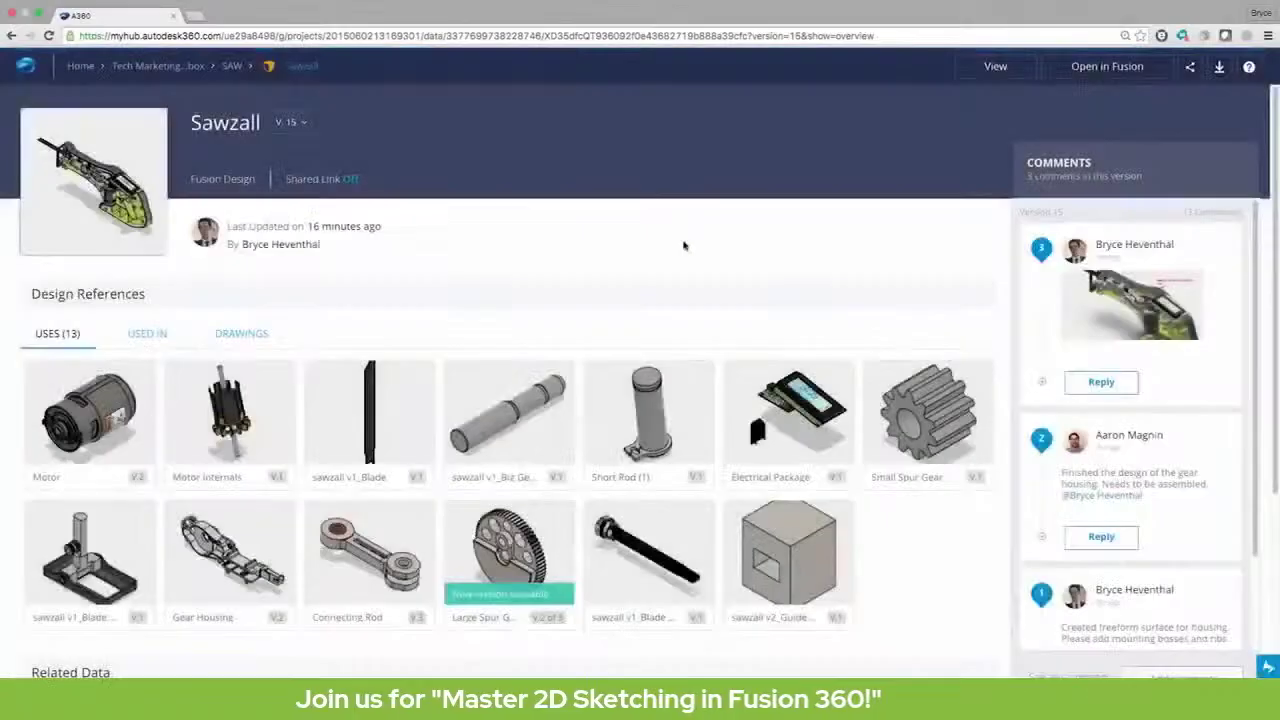
Step: Show the Sawzall's renderings and open the second rendering at full size
scroll(540, 538, "down", 3)
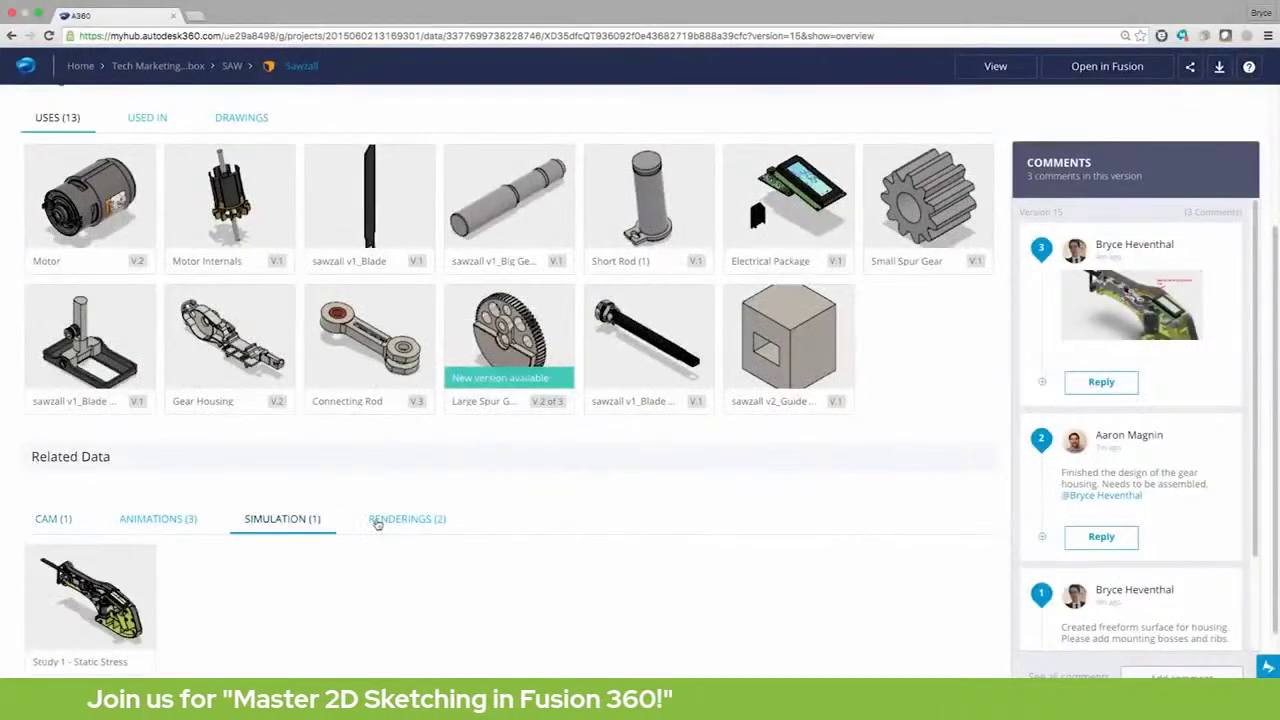
left_click(377, 521)
left_click(245, 610)
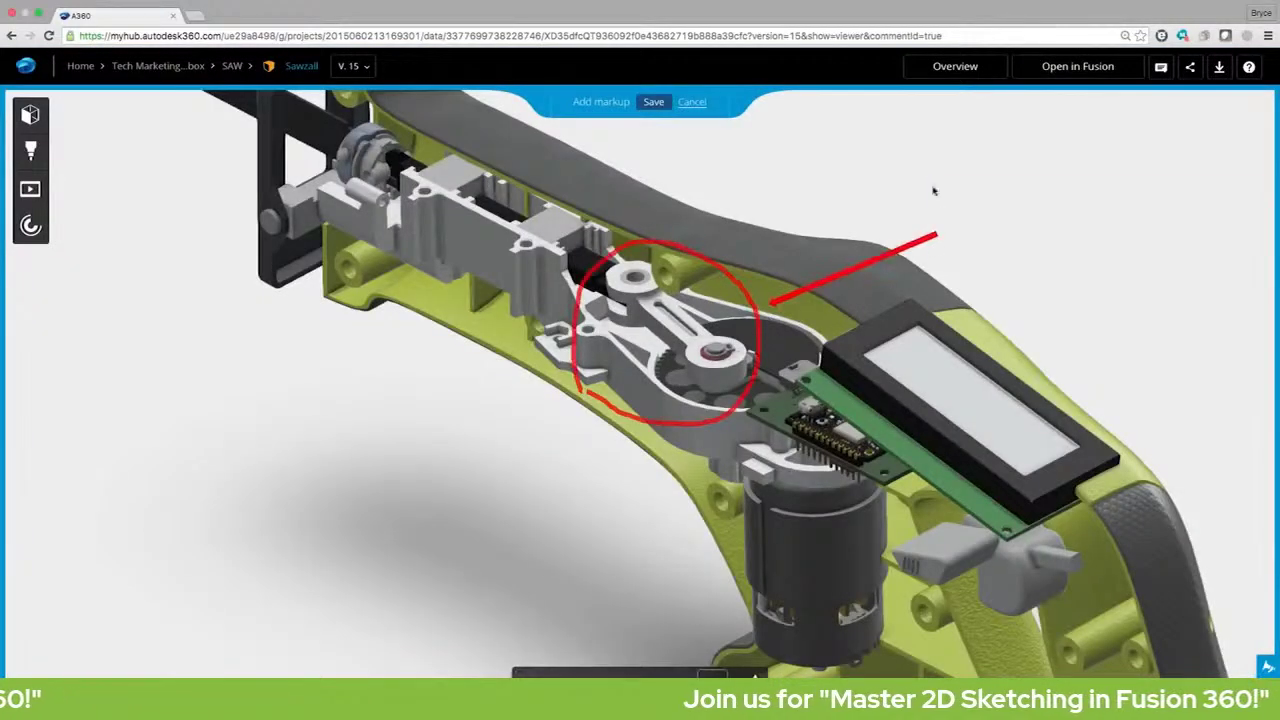
Step: Add and save the markup note 'Increase Length of Connecting Rod', then raise the housing's bottom faces
left_click(943, 216)
type("Increase Length of Connecting Rod")
left_click(1024, 201)
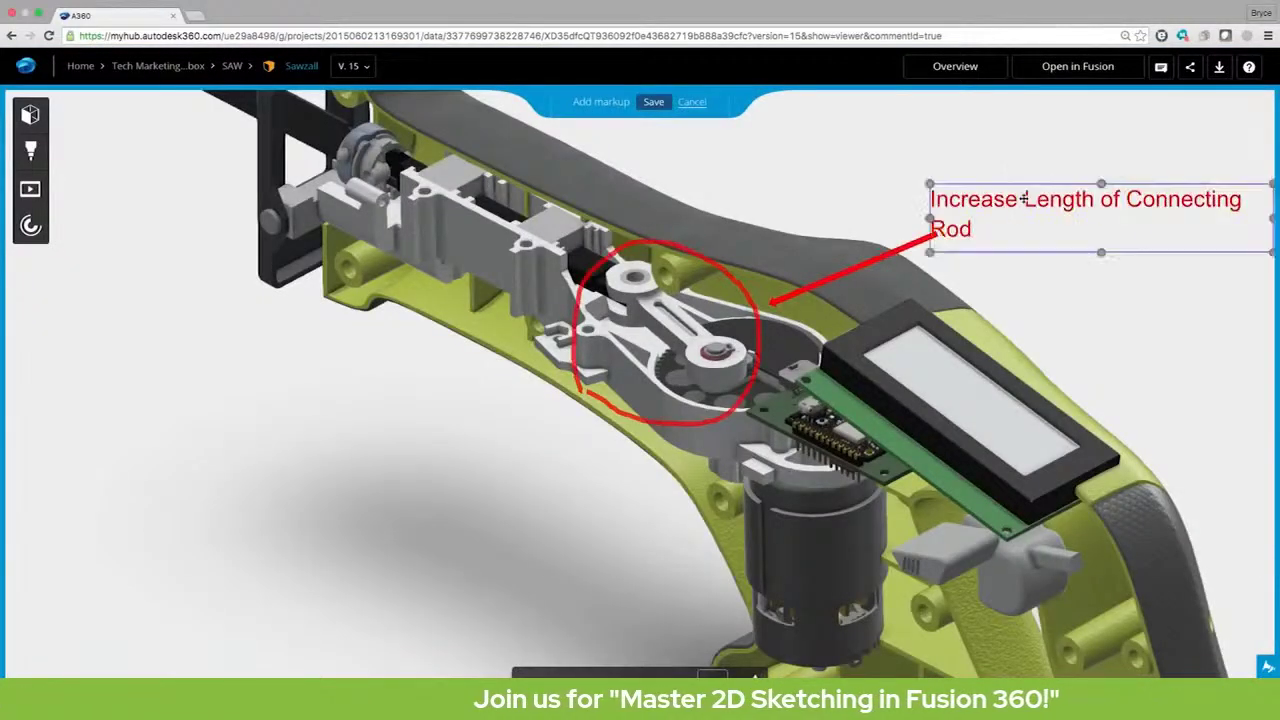
left_click(655, 106)
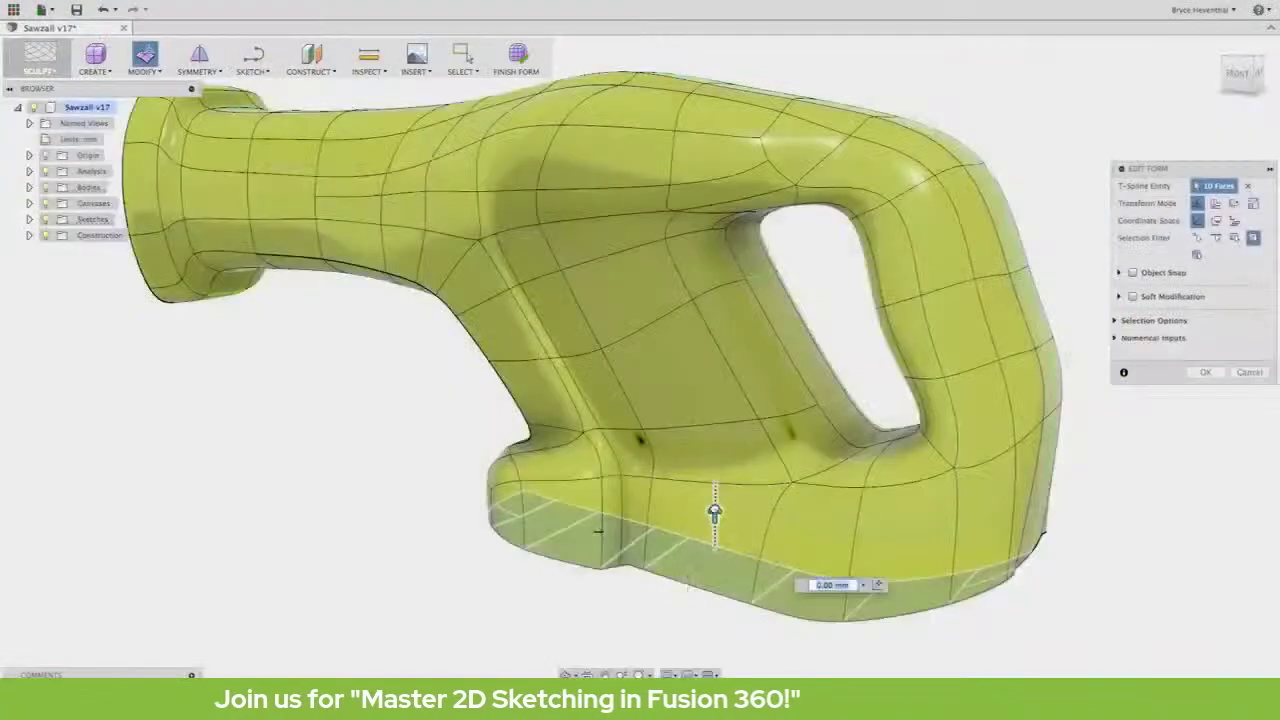
left_click_drag(714, 514, 706, 470)
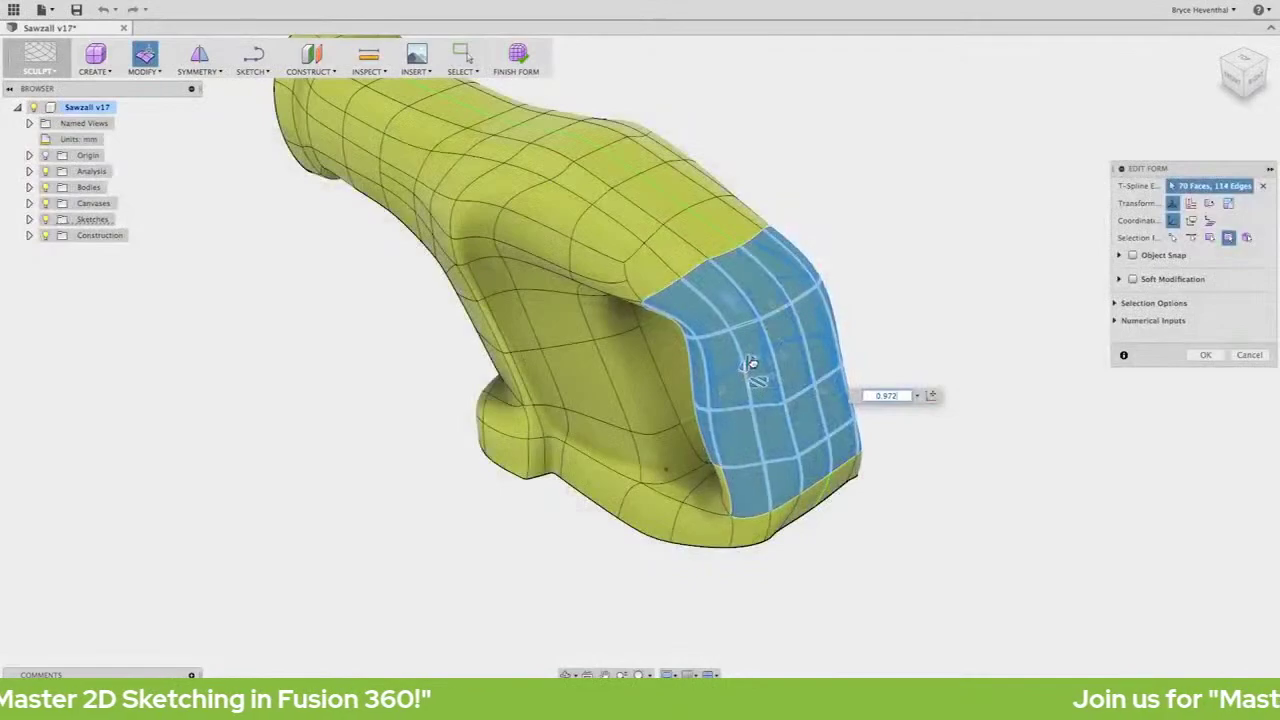
Step: Scale the Sawzall housing's selected side faces slightly inward with Edit Form
left_click_drag(752, 365, 752, 365)
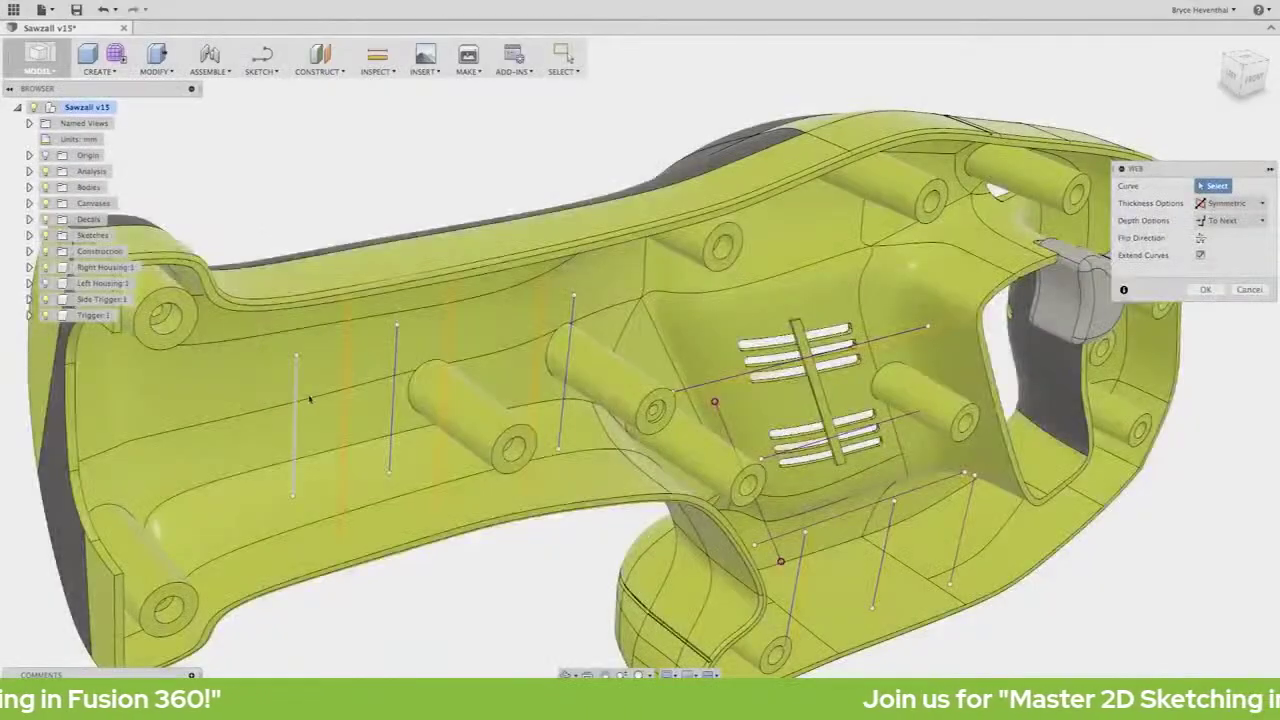
left_click(568, 386)
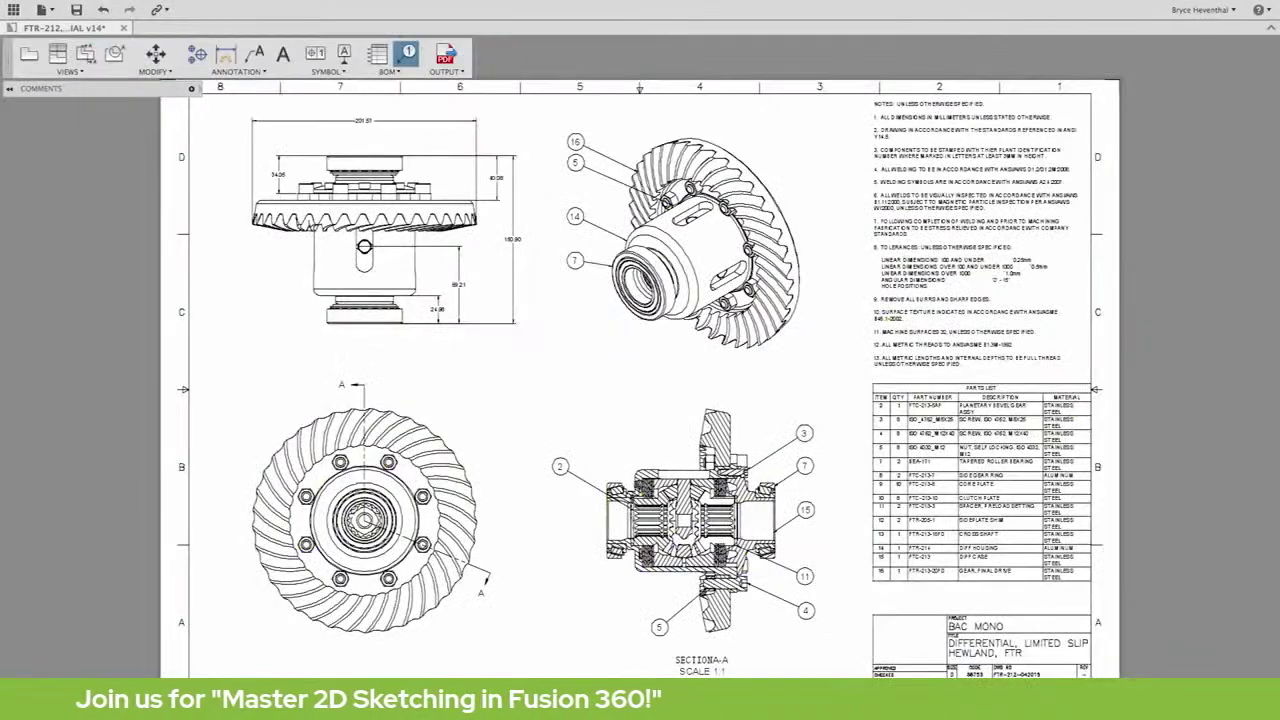
scroll(687, 536, "up", 5)
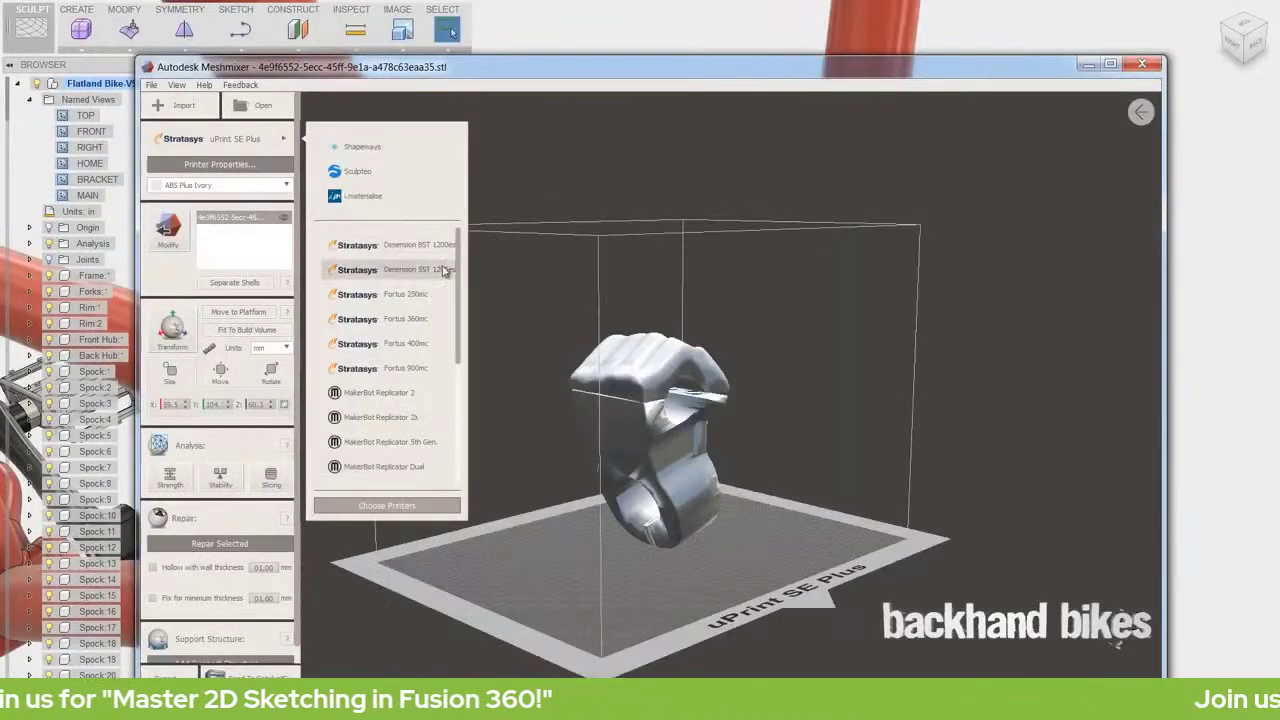
Step: Choose MakerBot Replicator 2 as the printer and rotate the part within its build volume
scroll(445, 272, "down", 2)
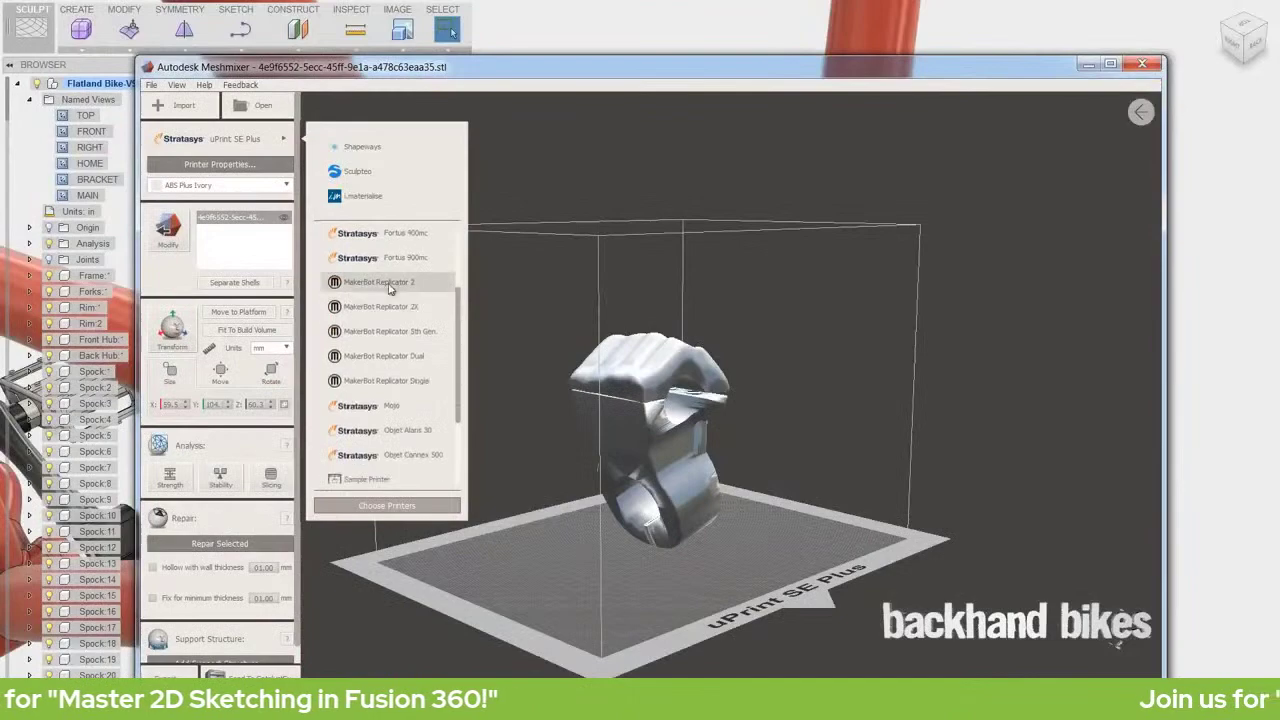
left_click(400, 283)
left_click_drag(688, 484, 680, 470)
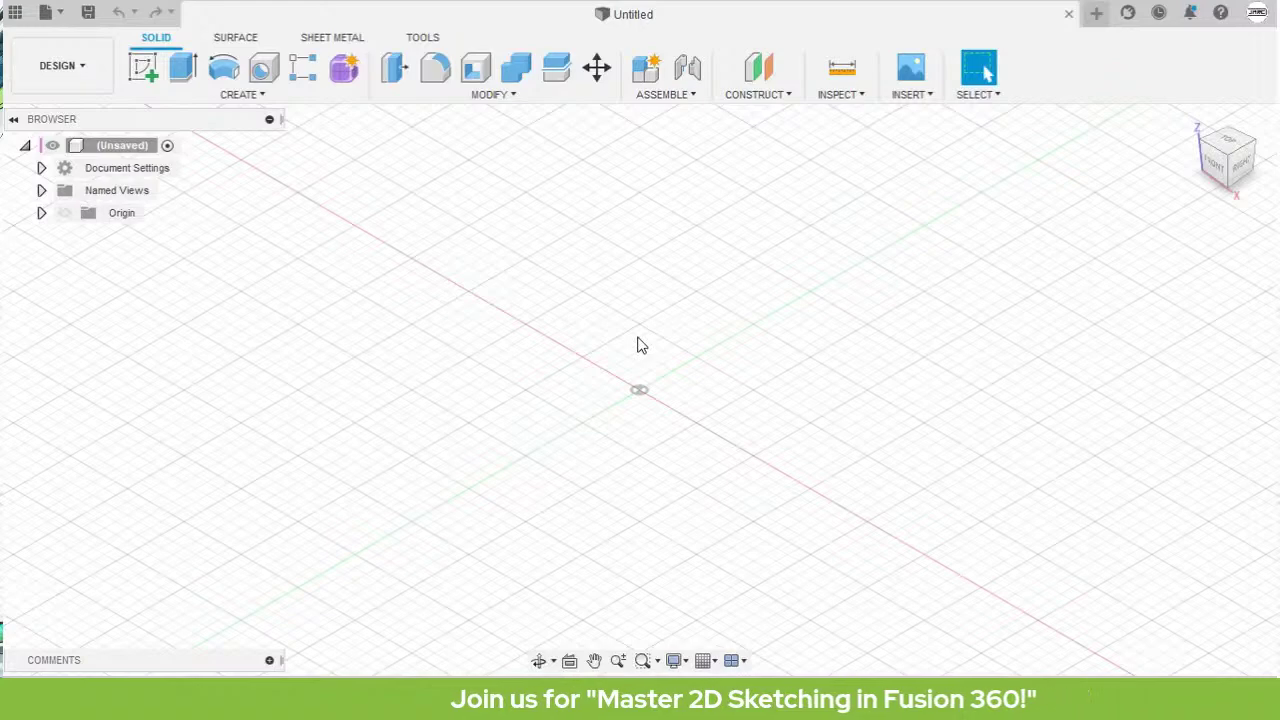
Step: Confirm the unit type is Millimeter without changing it, then expand the Origin folder
left_click(41, 168)
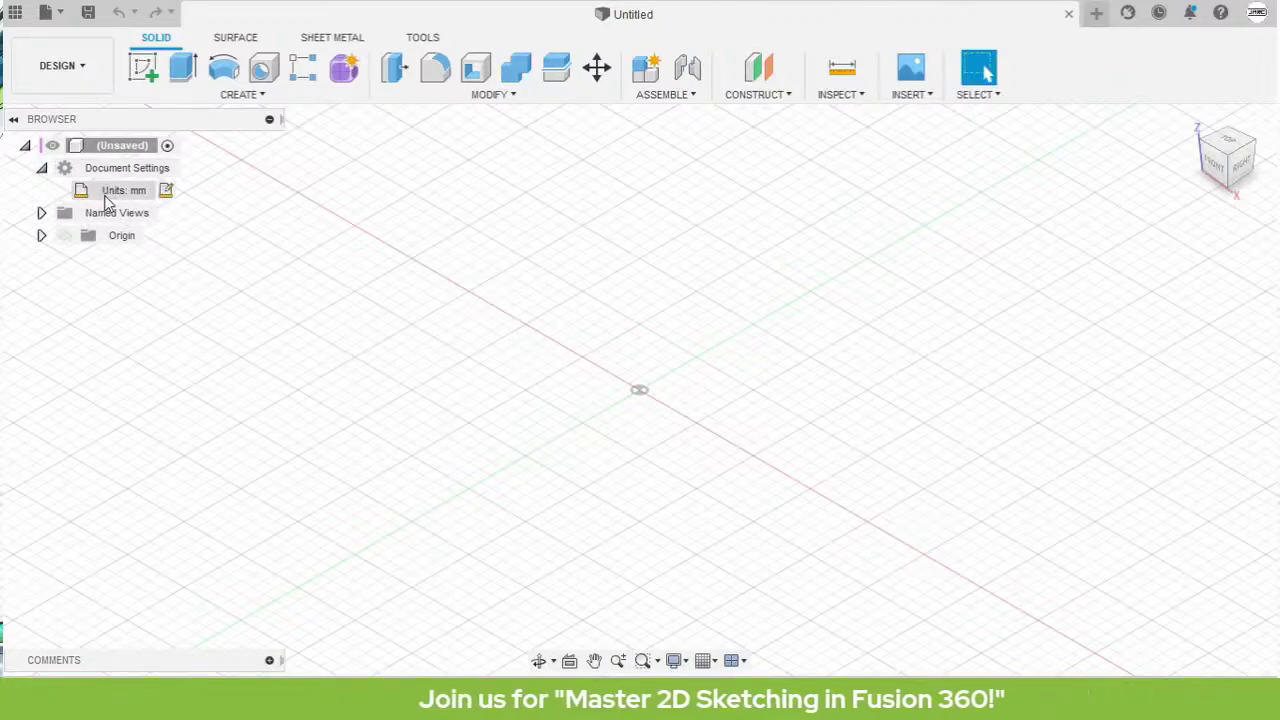
left_click(166, 191)
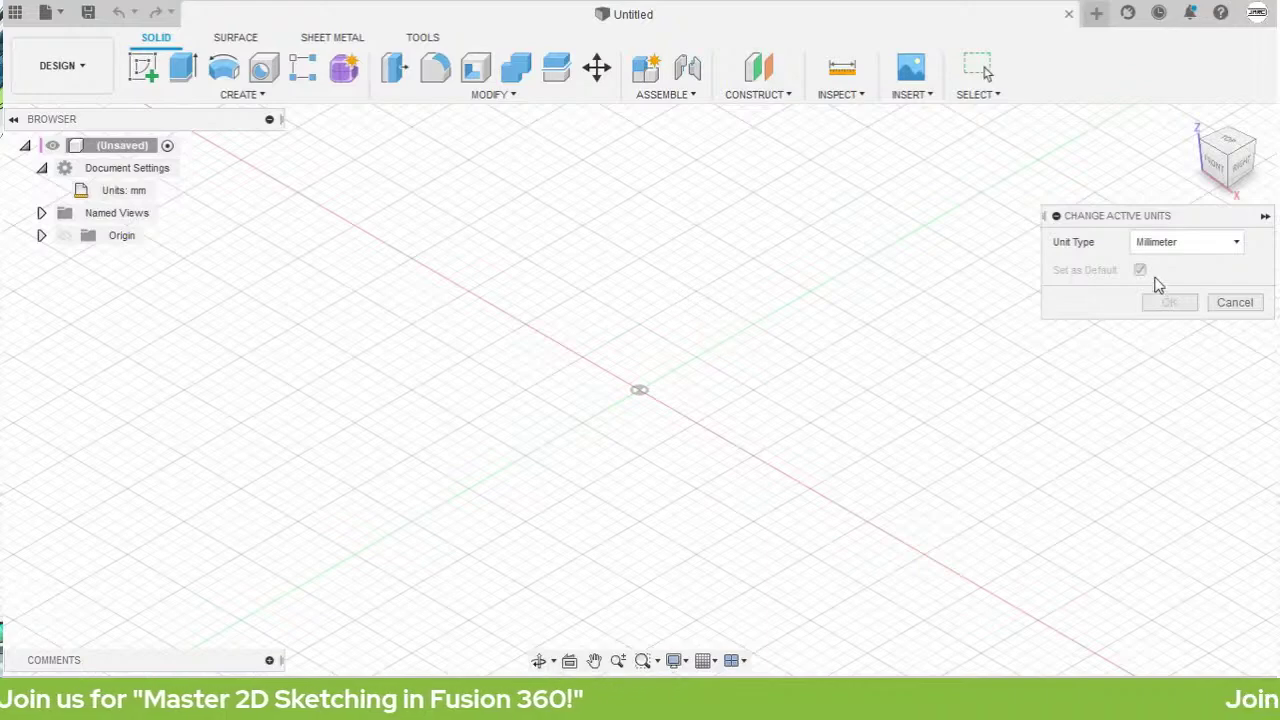
left_click(1186, 242)
left_click(1180, 287)
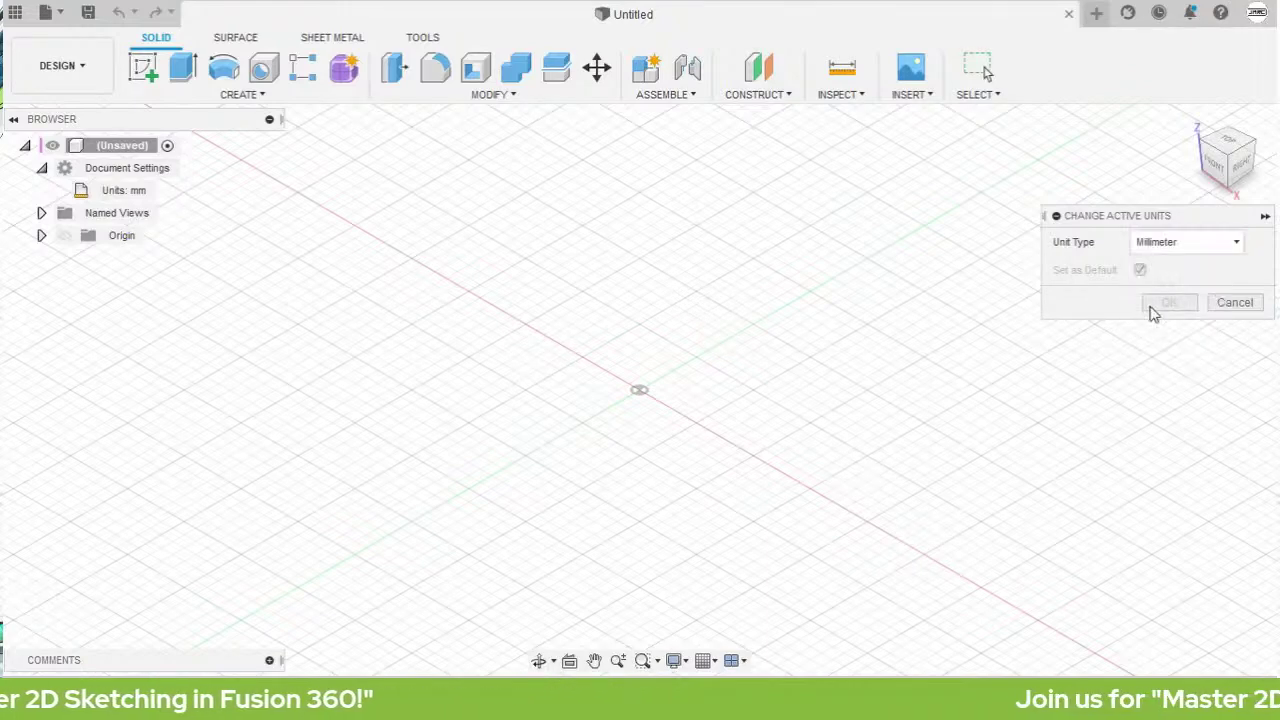
left_click(1234, 302)
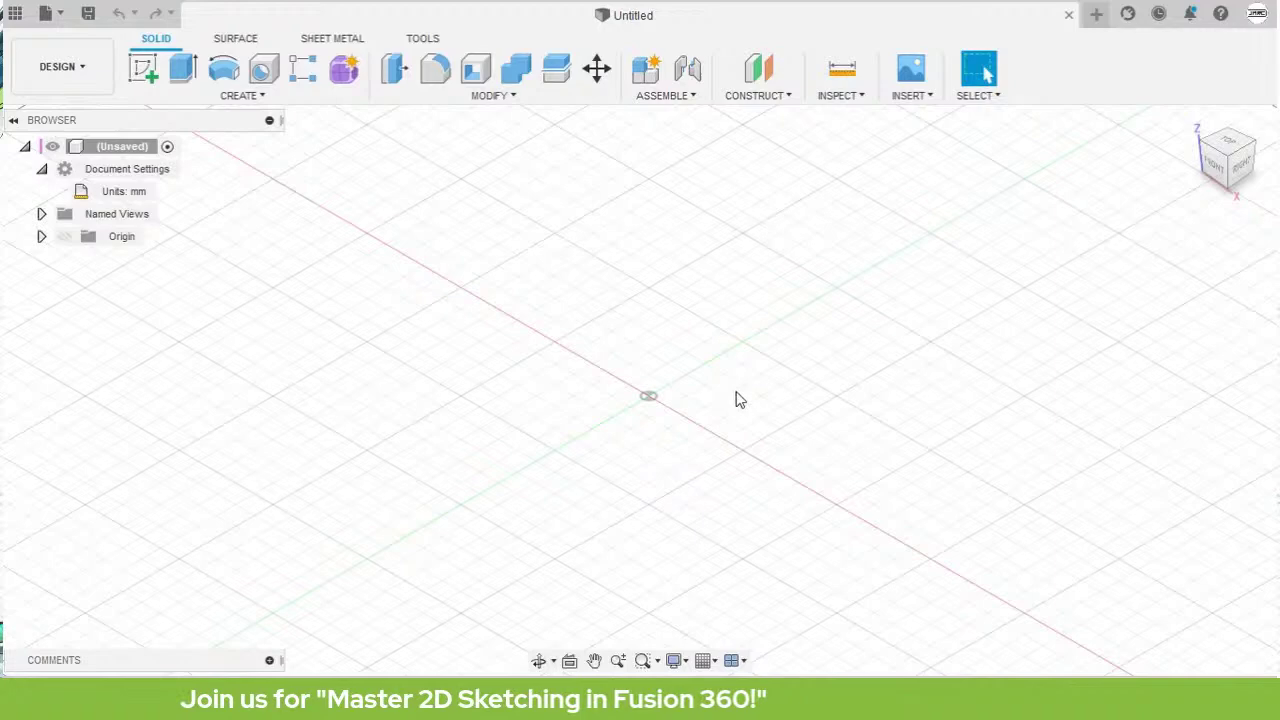
left_click(41, 237)
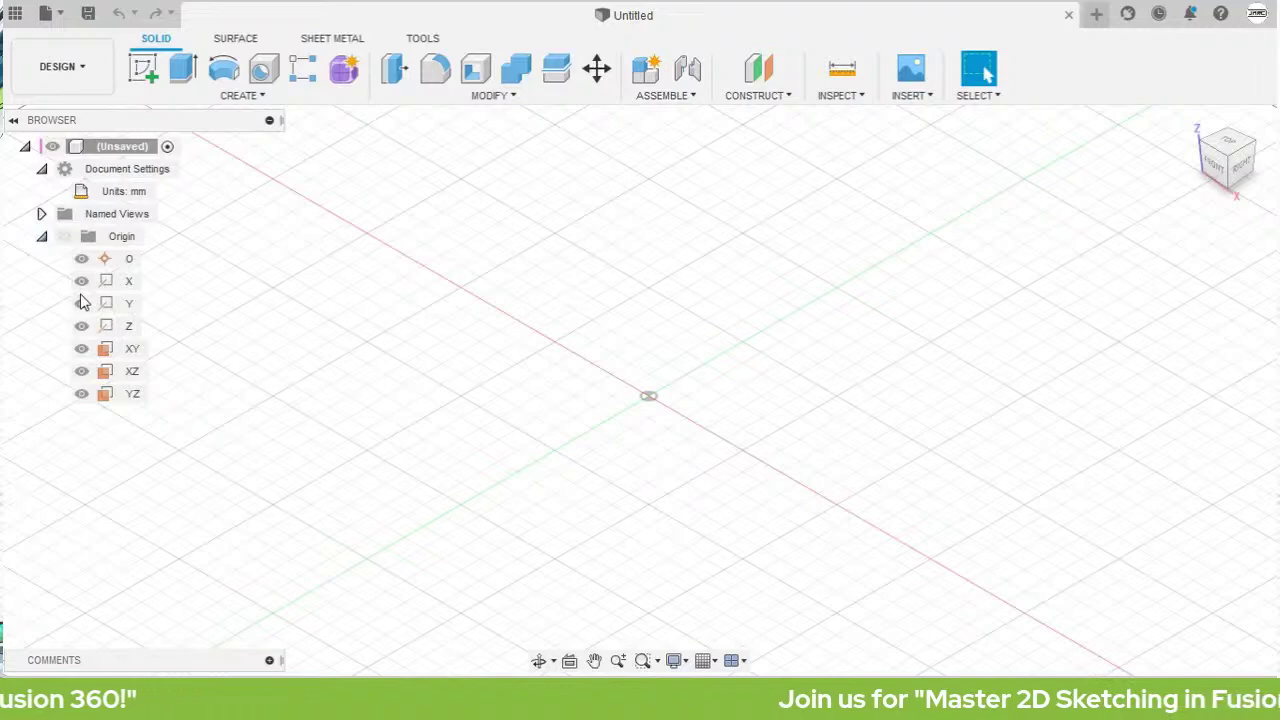
Step: Turn on Origin visibility, select the XY plane and begin a new sketch on it
left_click(132, 356)
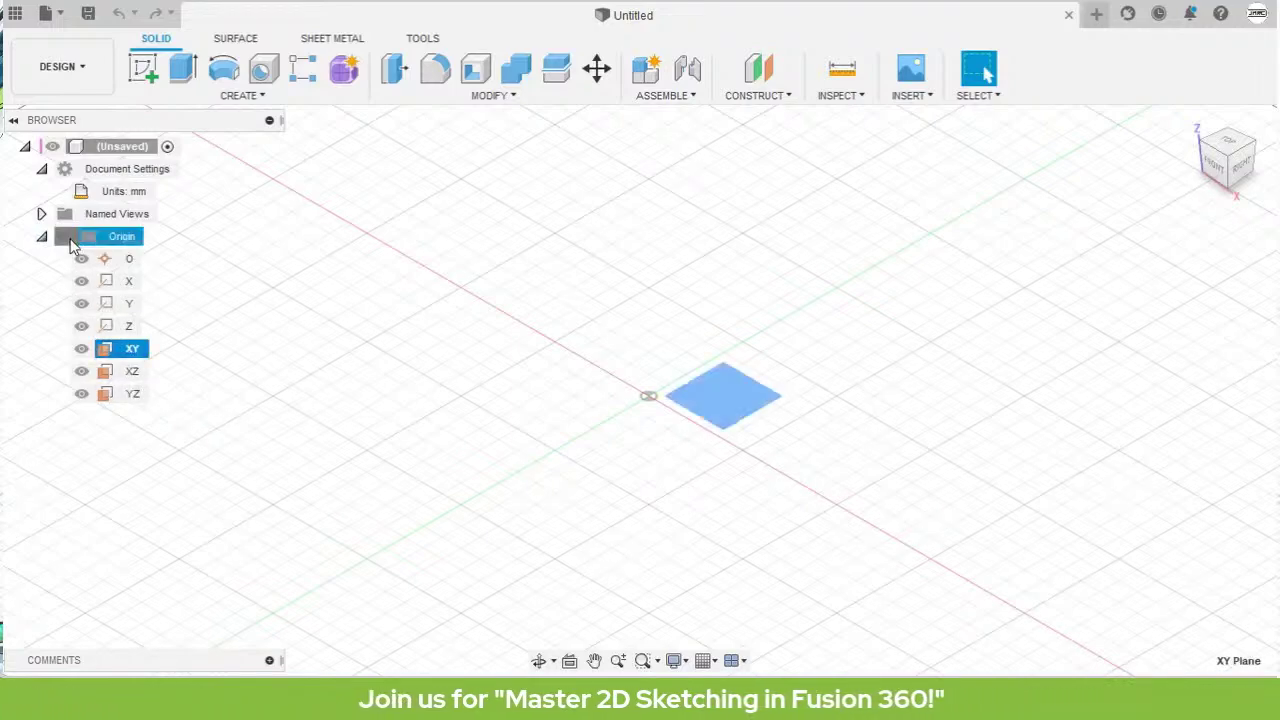
left_click(65, 236)
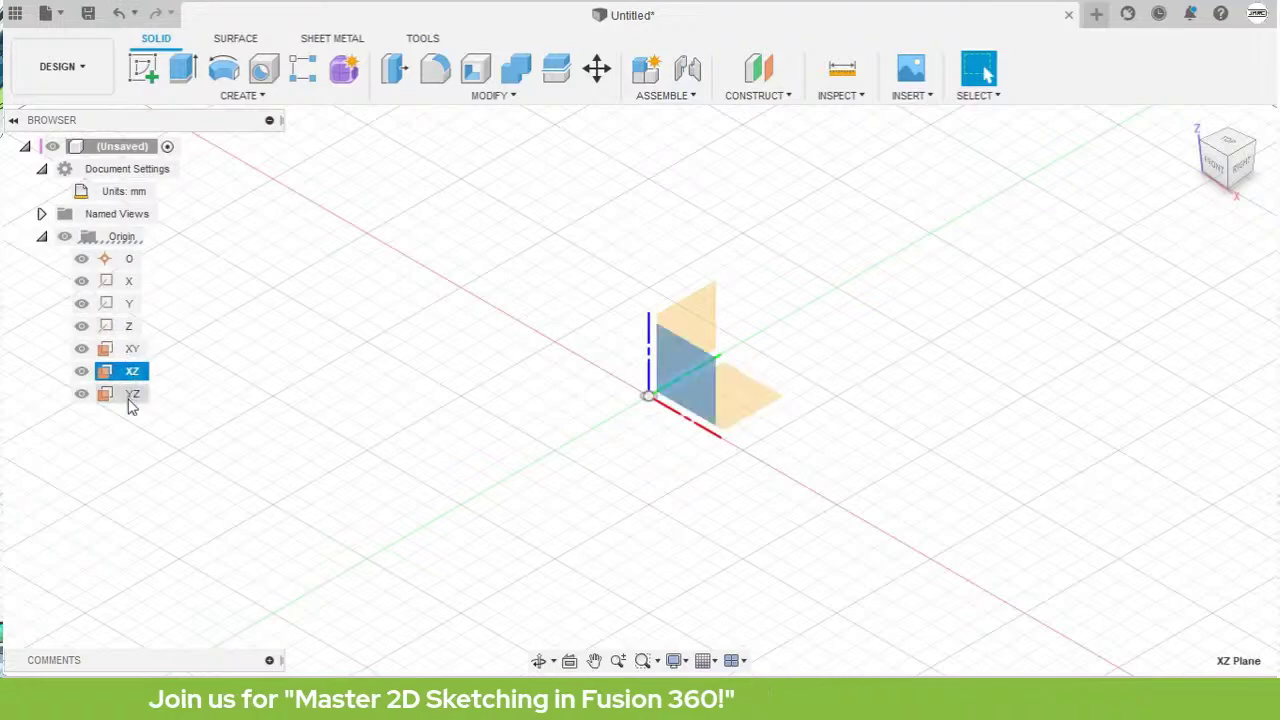
left_click(132, 396)
left_click(520, 434)
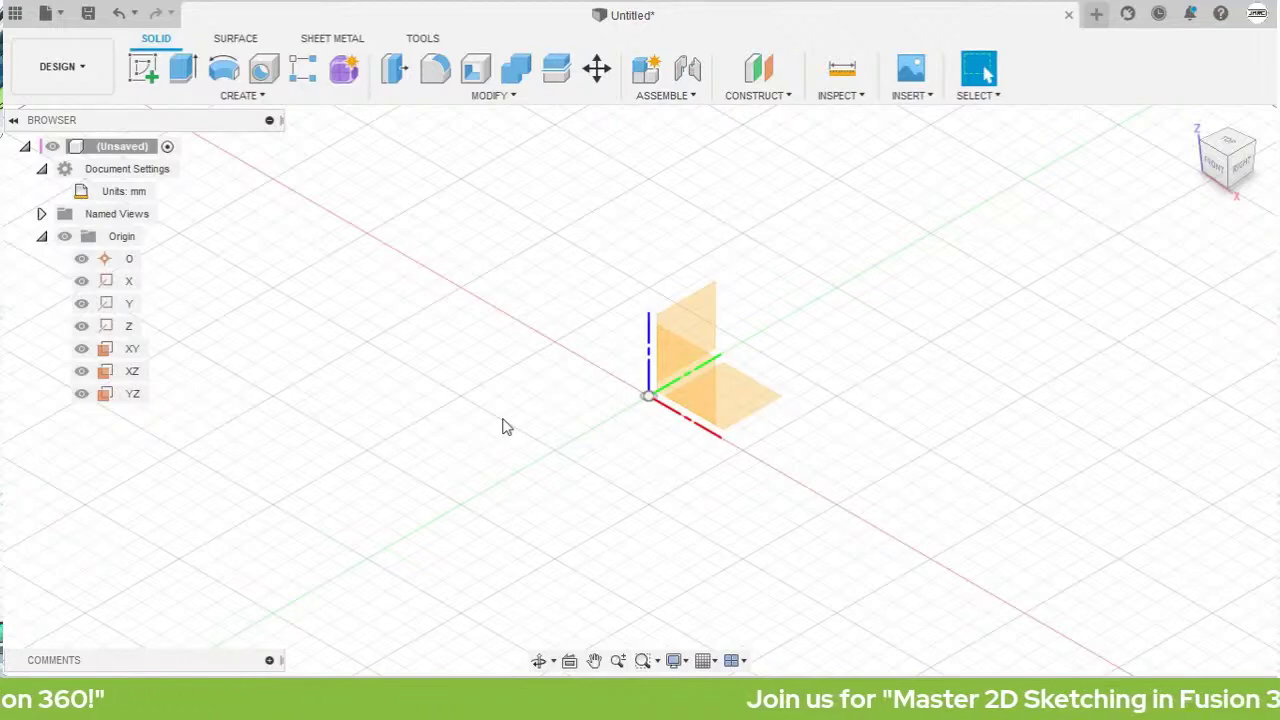
left_click(133, 350)
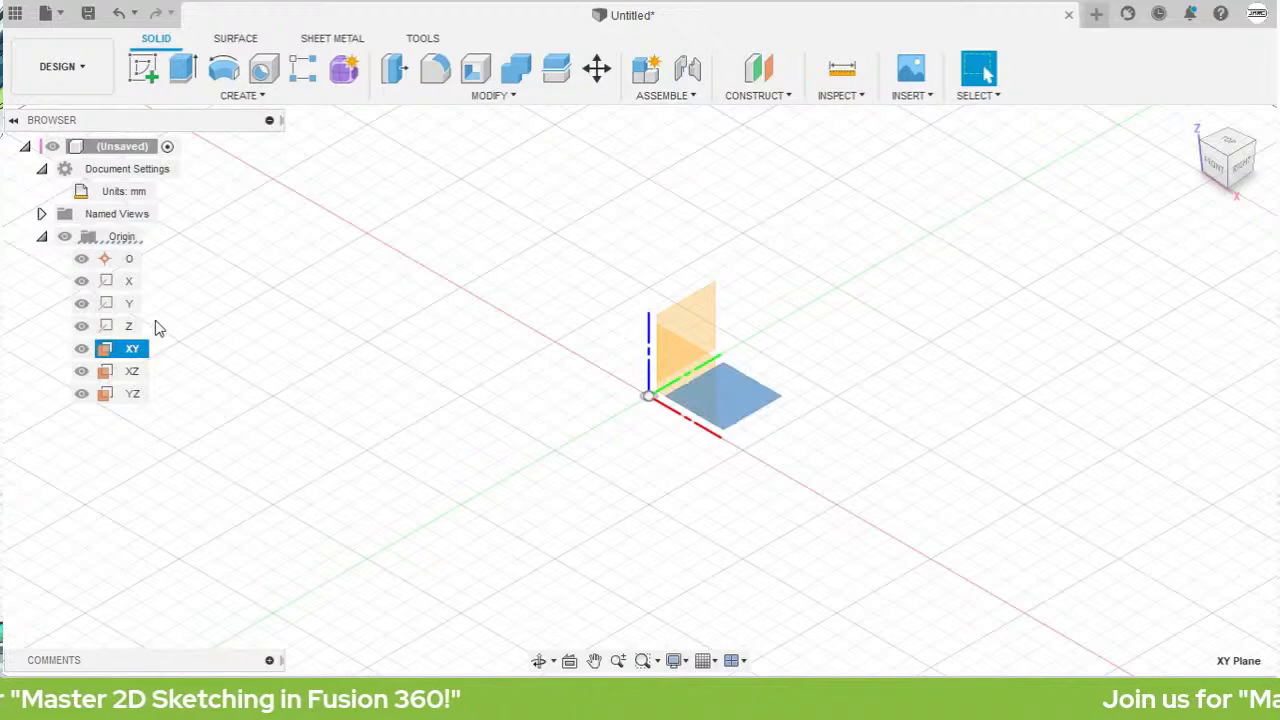
left_click(147, 68)
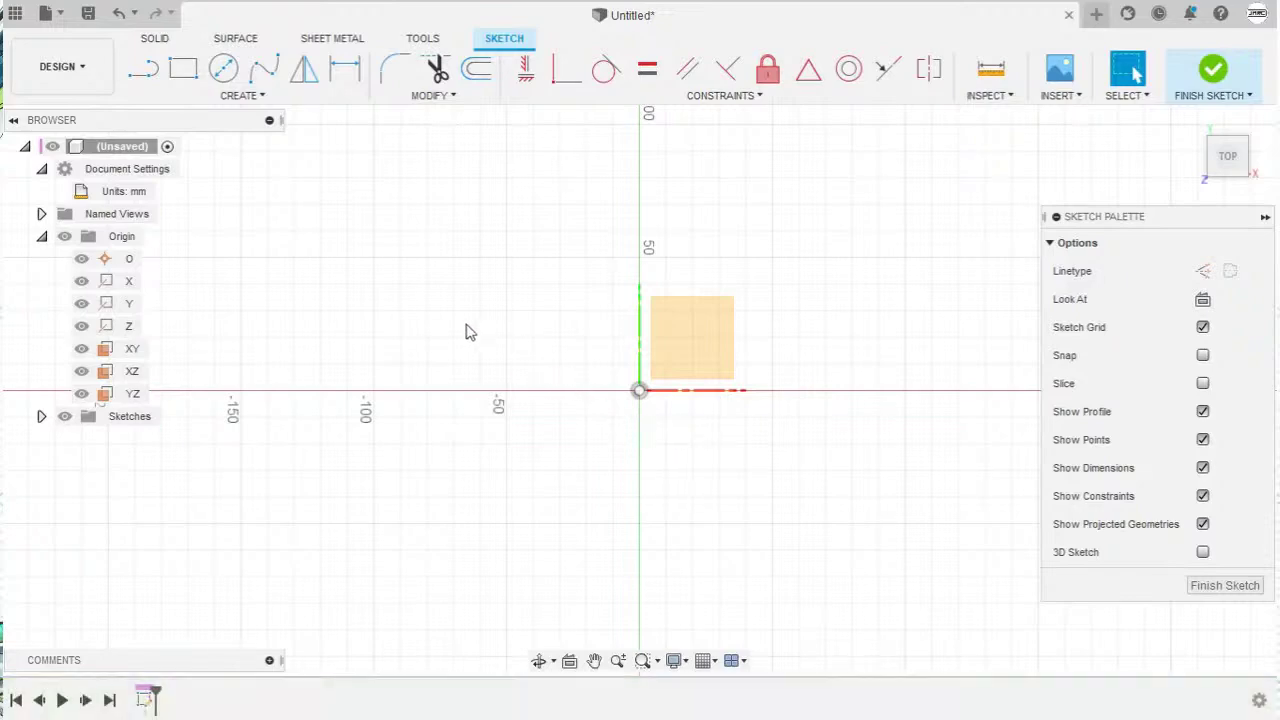
Step: Draw connected top, right and bottom lines around the origin, leaving the left side open
left_click(224, 97)
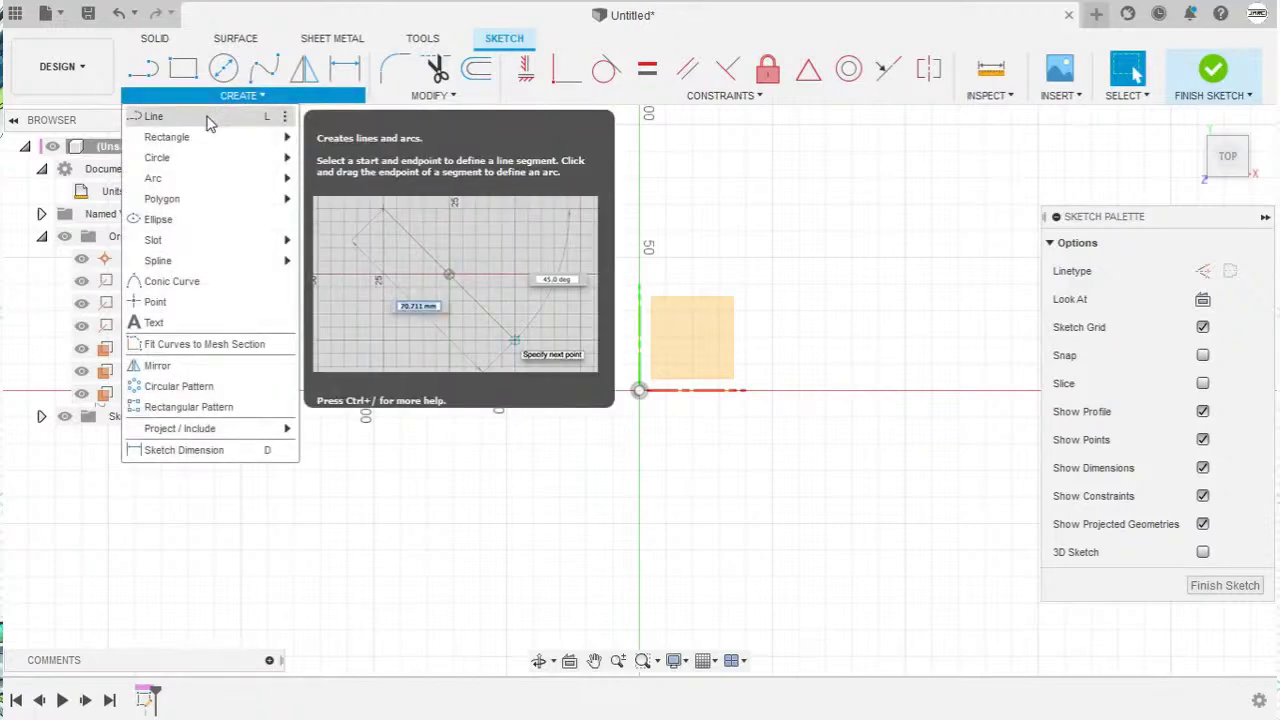
left_click(210, 118)
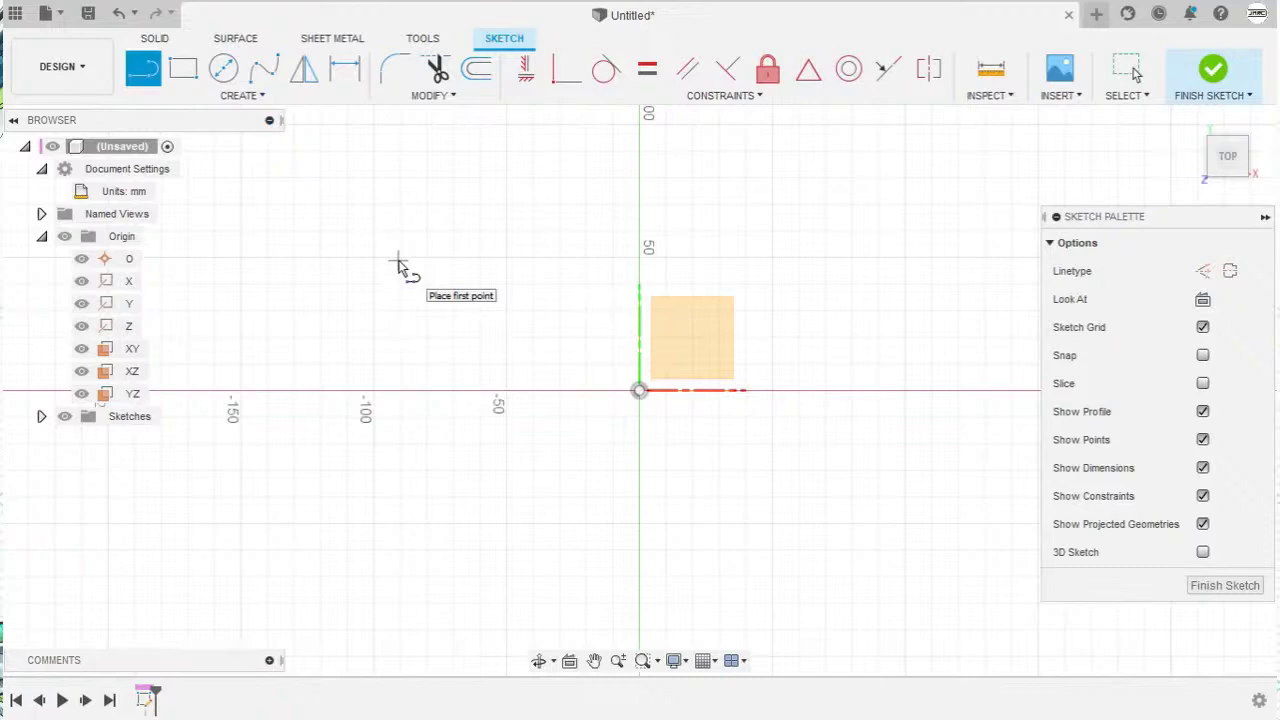
left_click(459, 310)
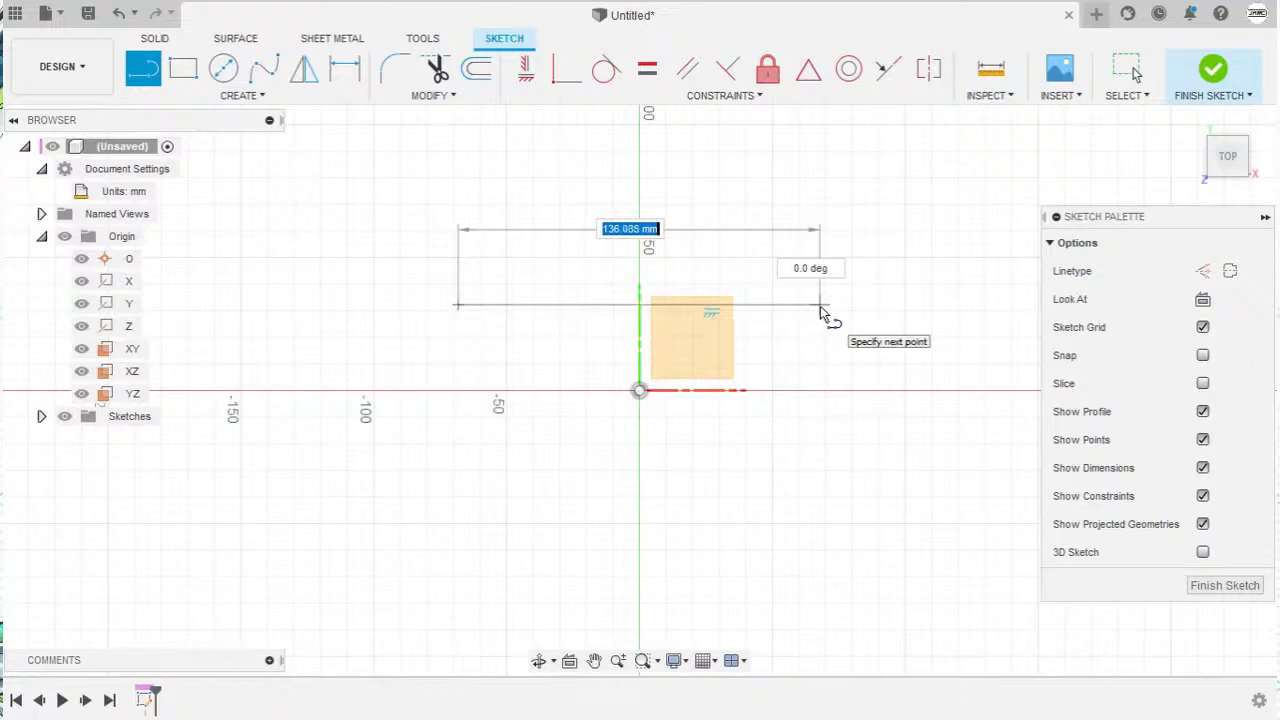
left_click_drag(820, 307, 817, 492)
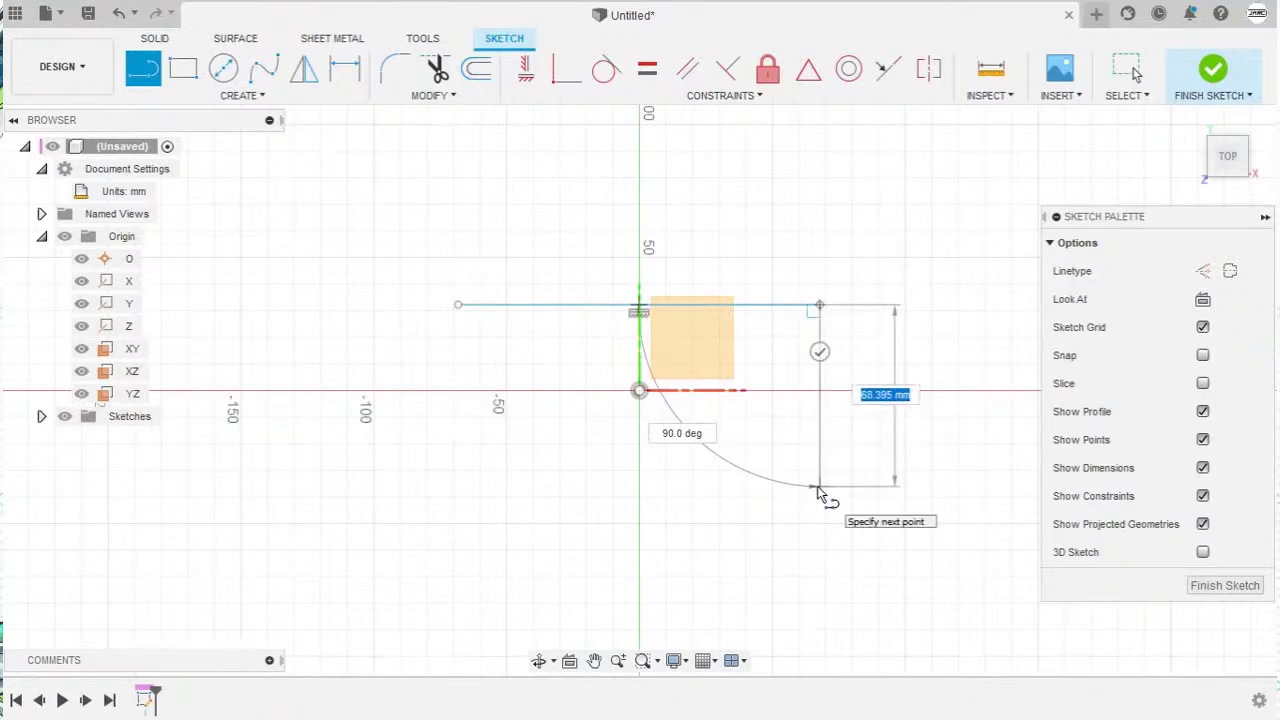
left_click(817, 492)
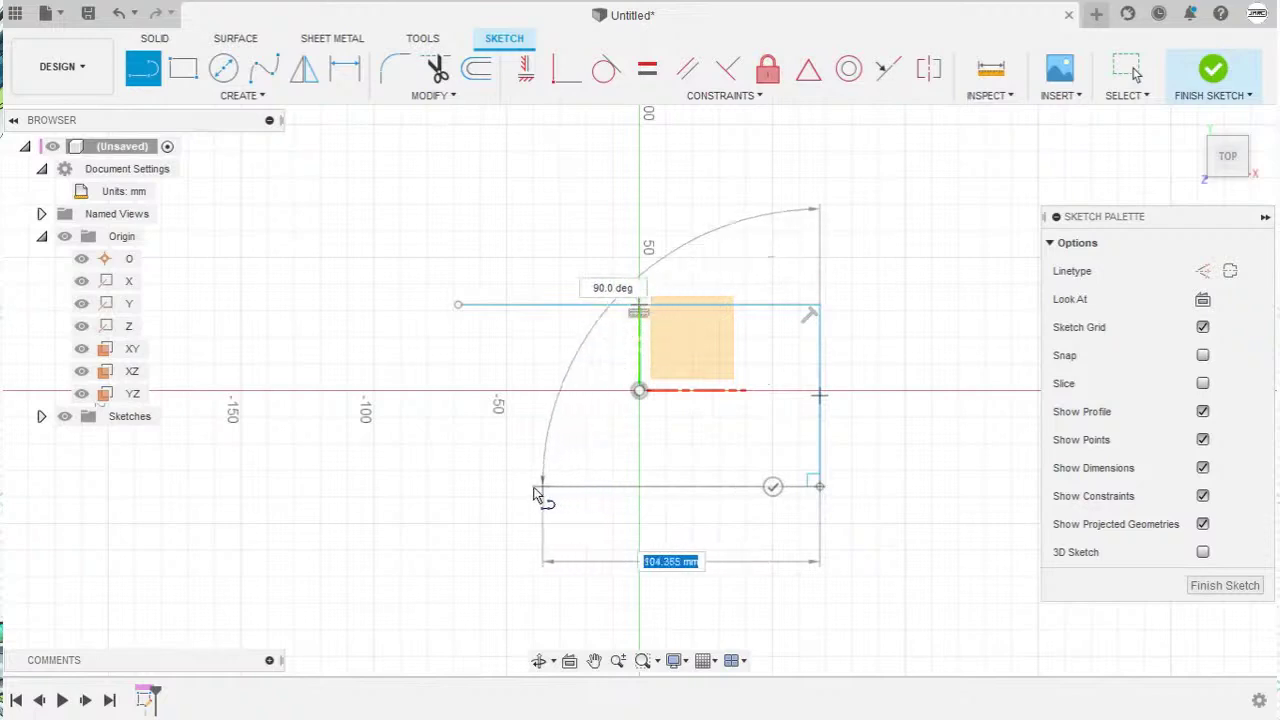
left_click(454, 486)
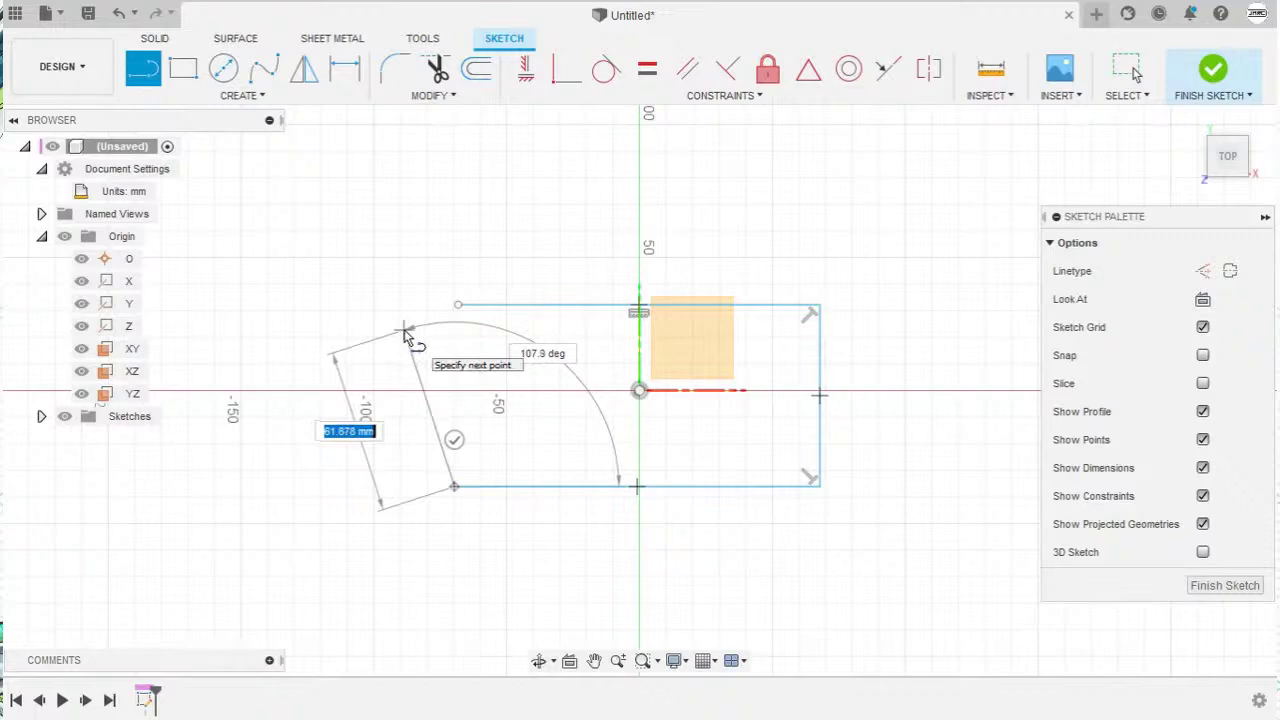
key("Escape")
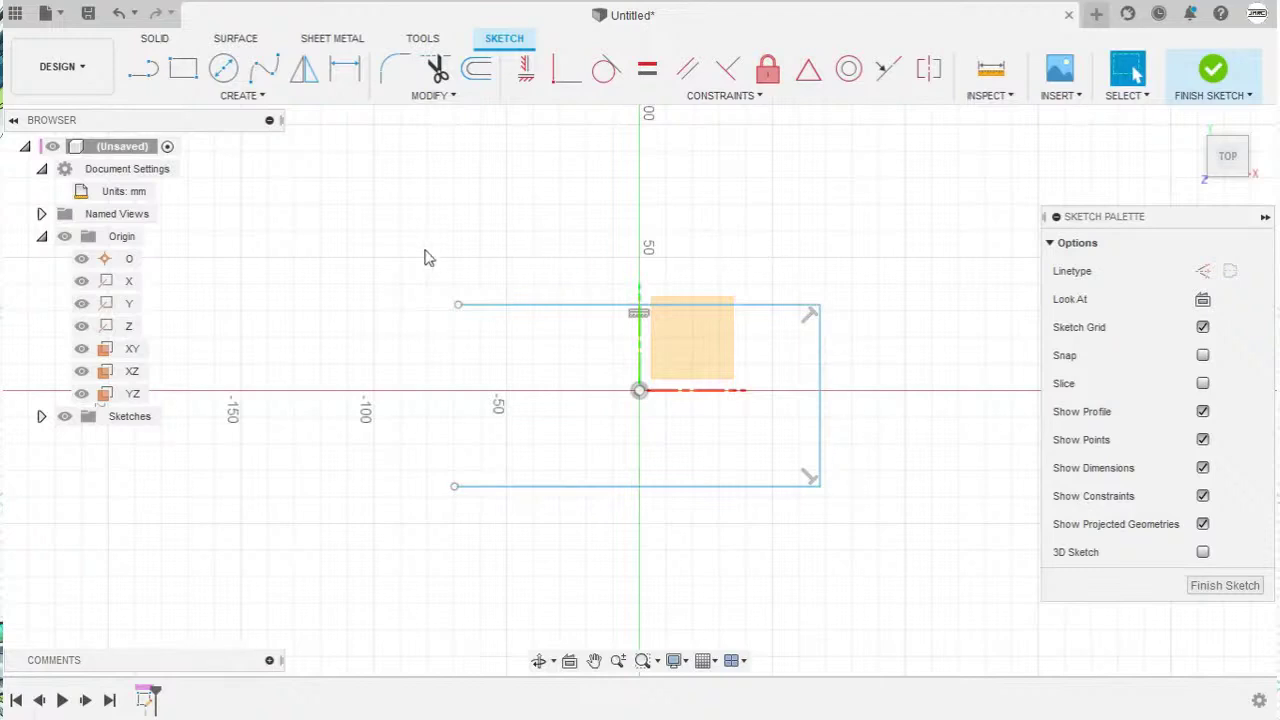
Step: Close the left and right ends with outward-bulging three-point arcs between the corners
left_click(244, 97)
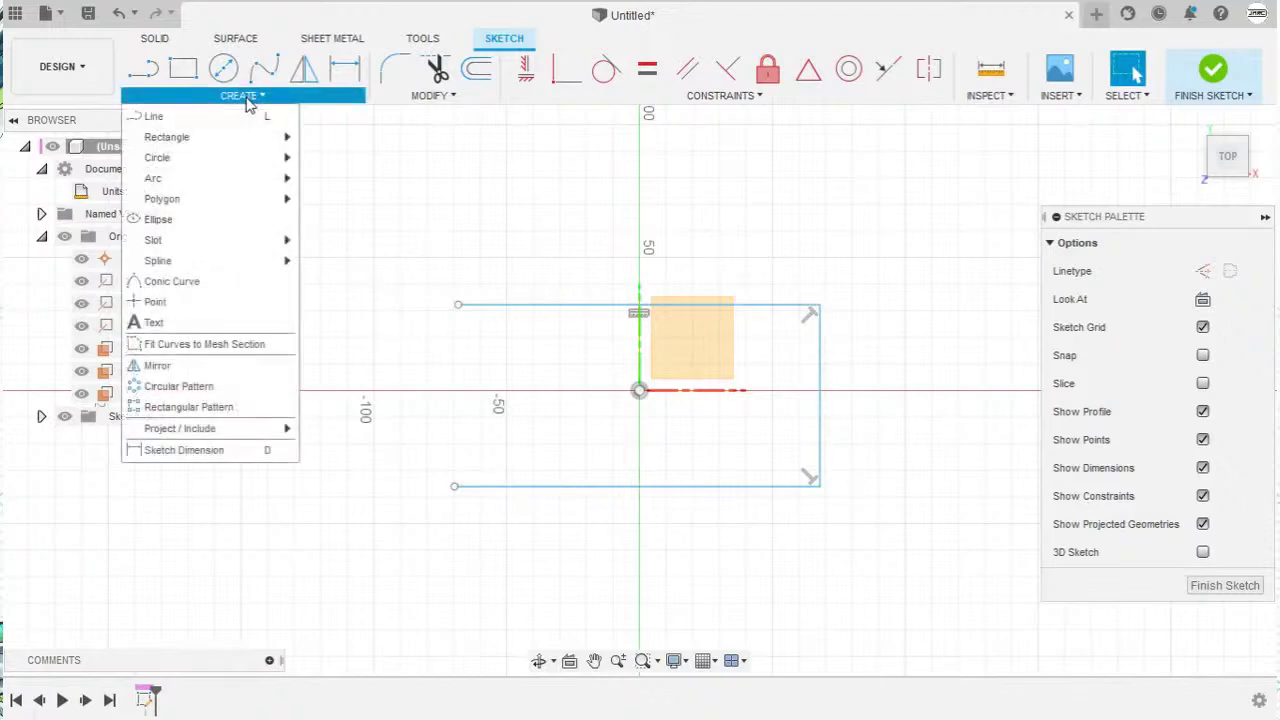
mouse_move(228, 178)
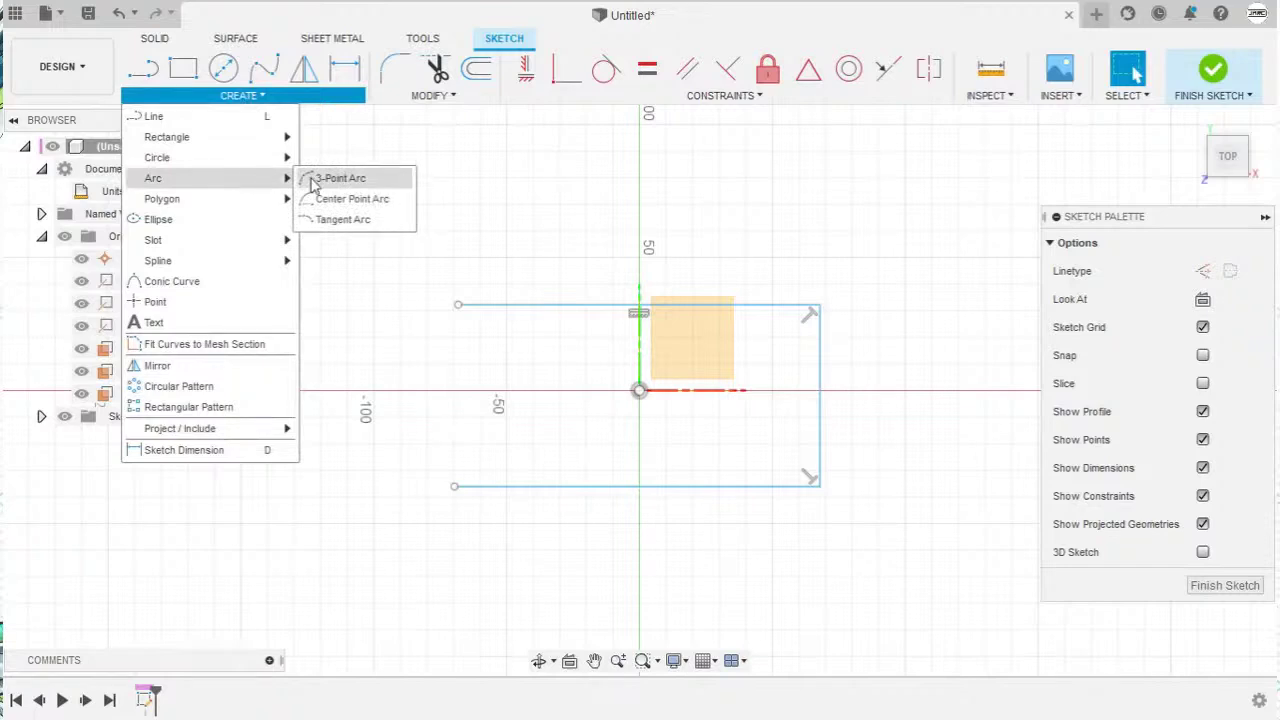
left_click(386, 186)
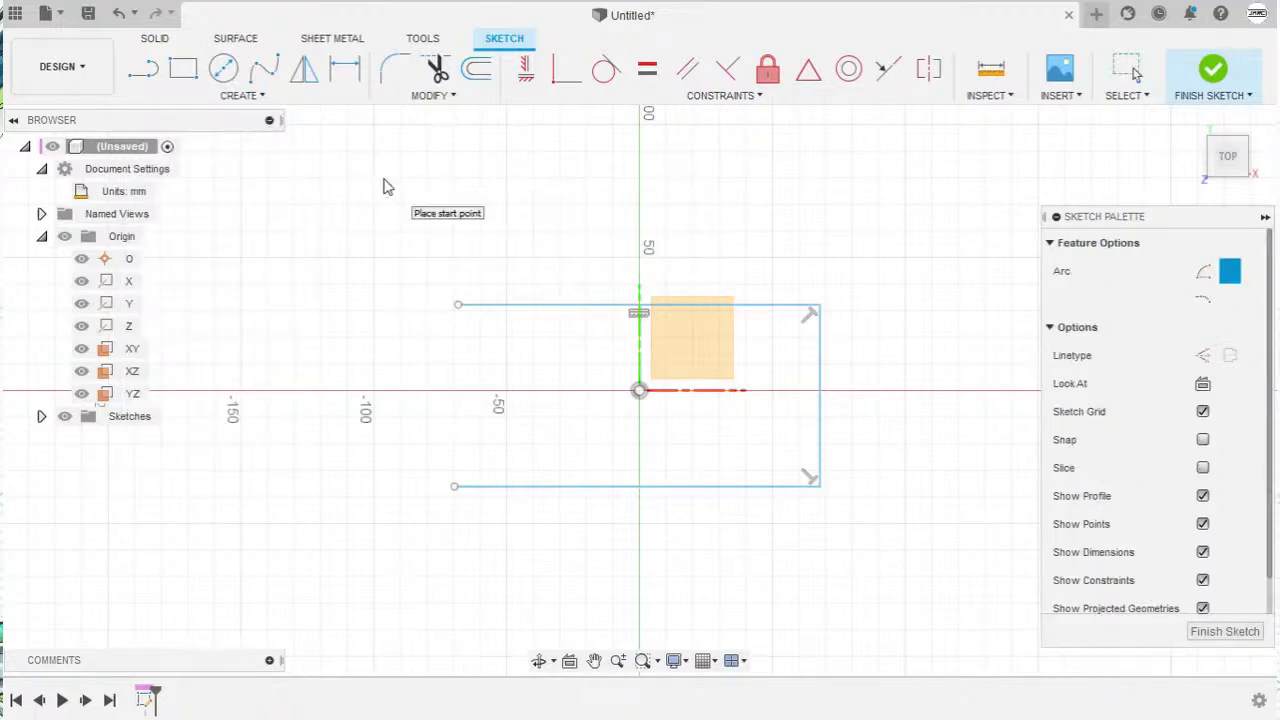
left_click(456, 313)
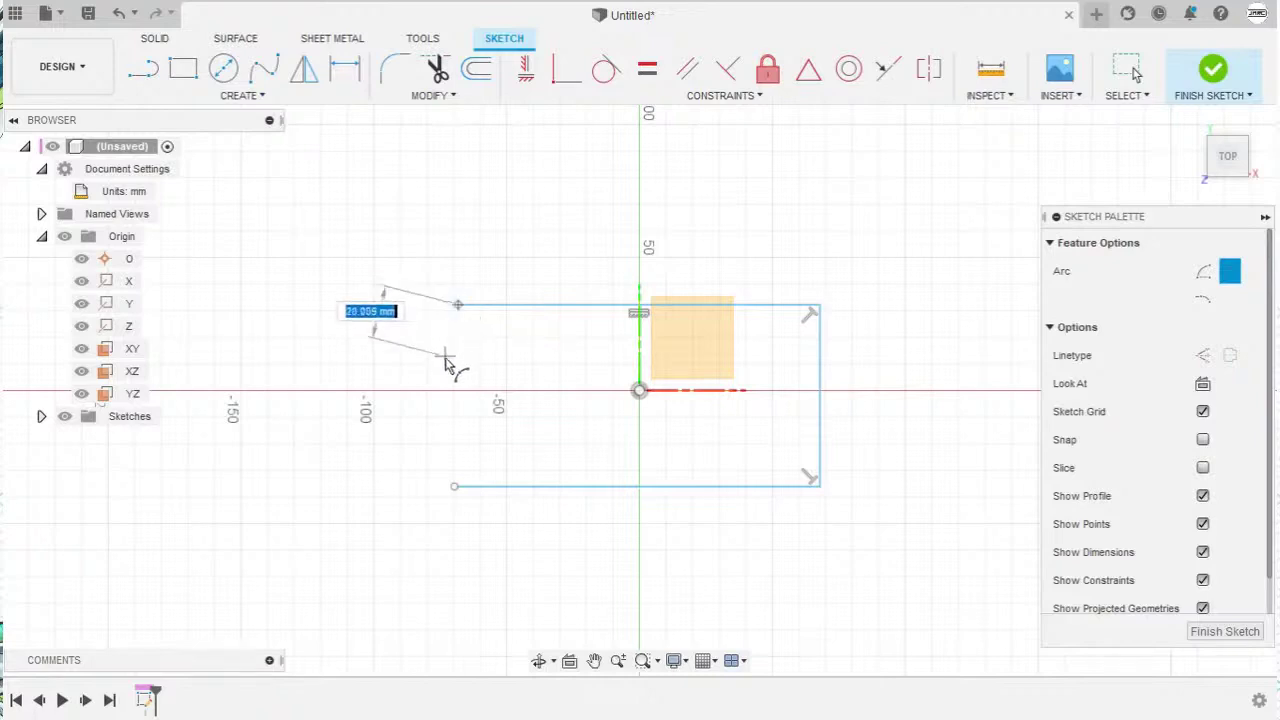
left_click(453, 489)
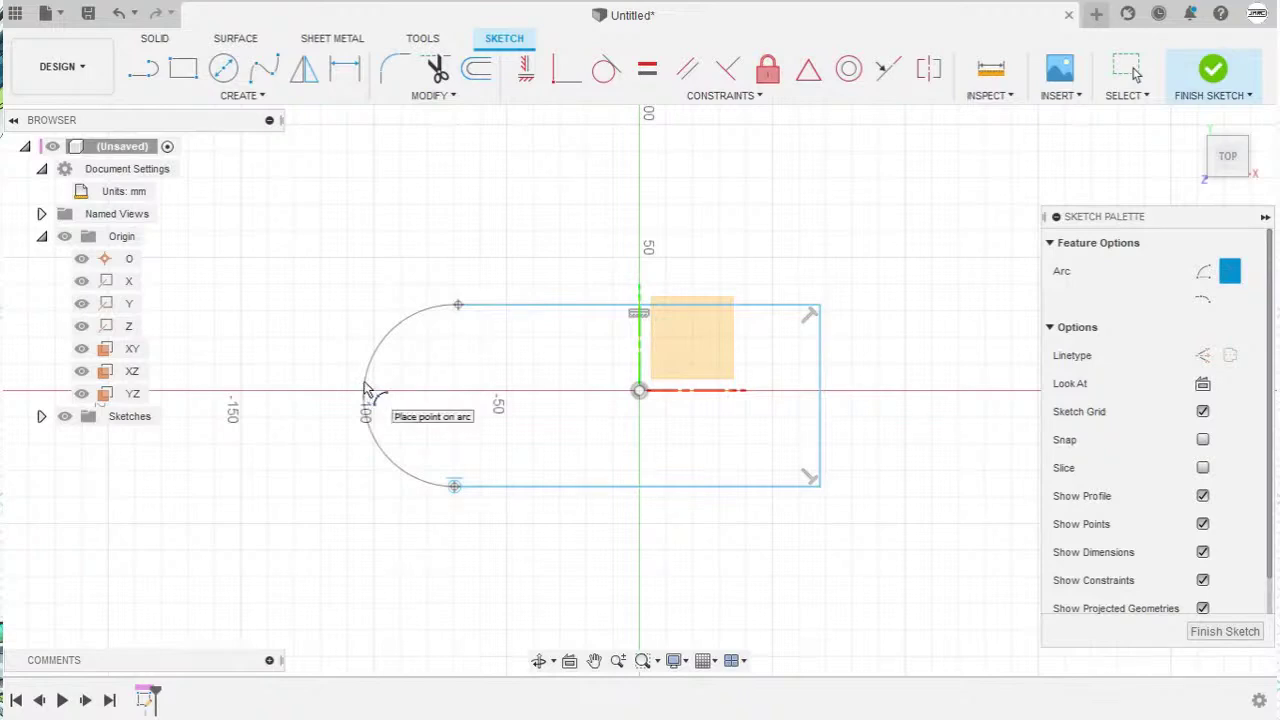
left_click(368, 391)
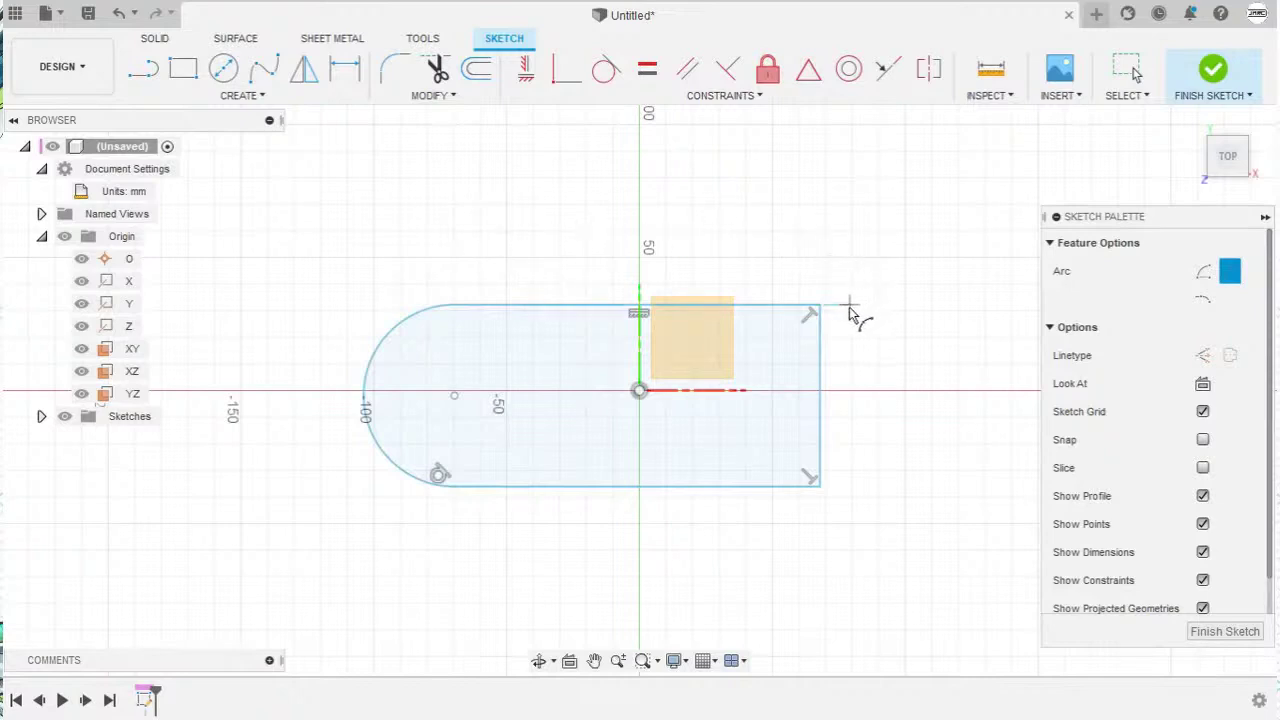
left_click(819, 308)
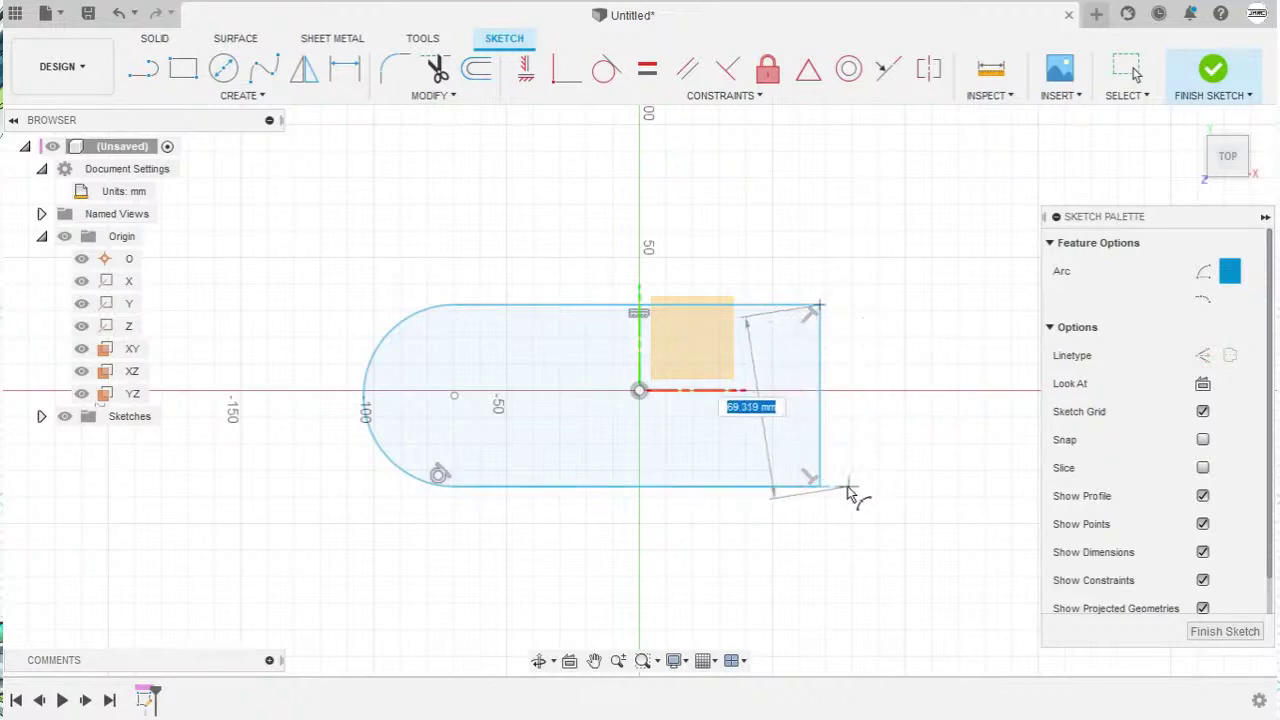
left_click(817, 488)
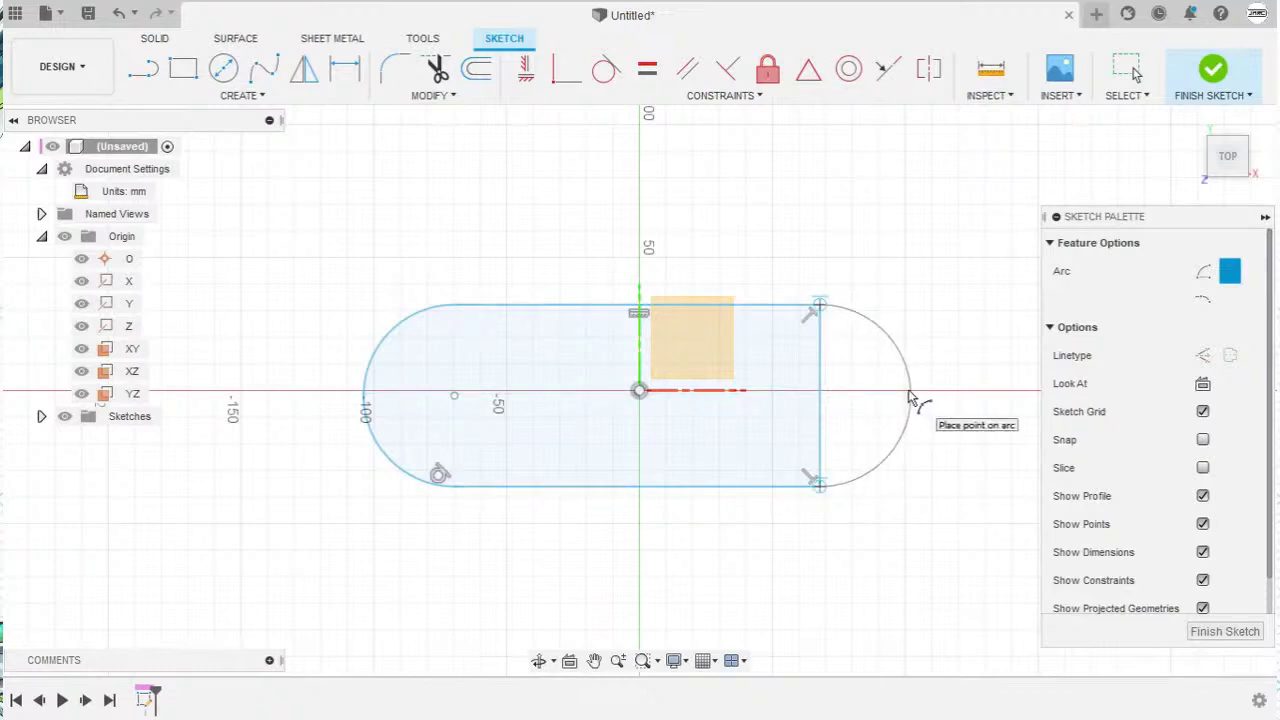
left_click(910, 396)
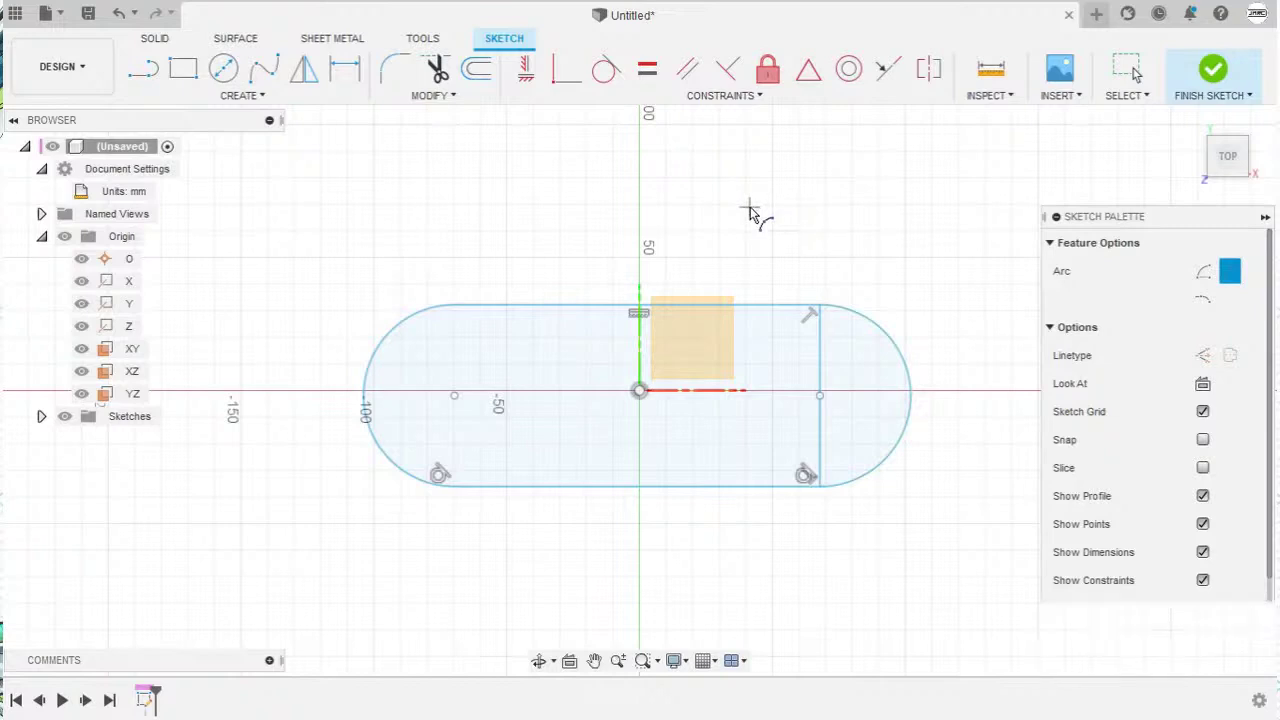
key("Escape")
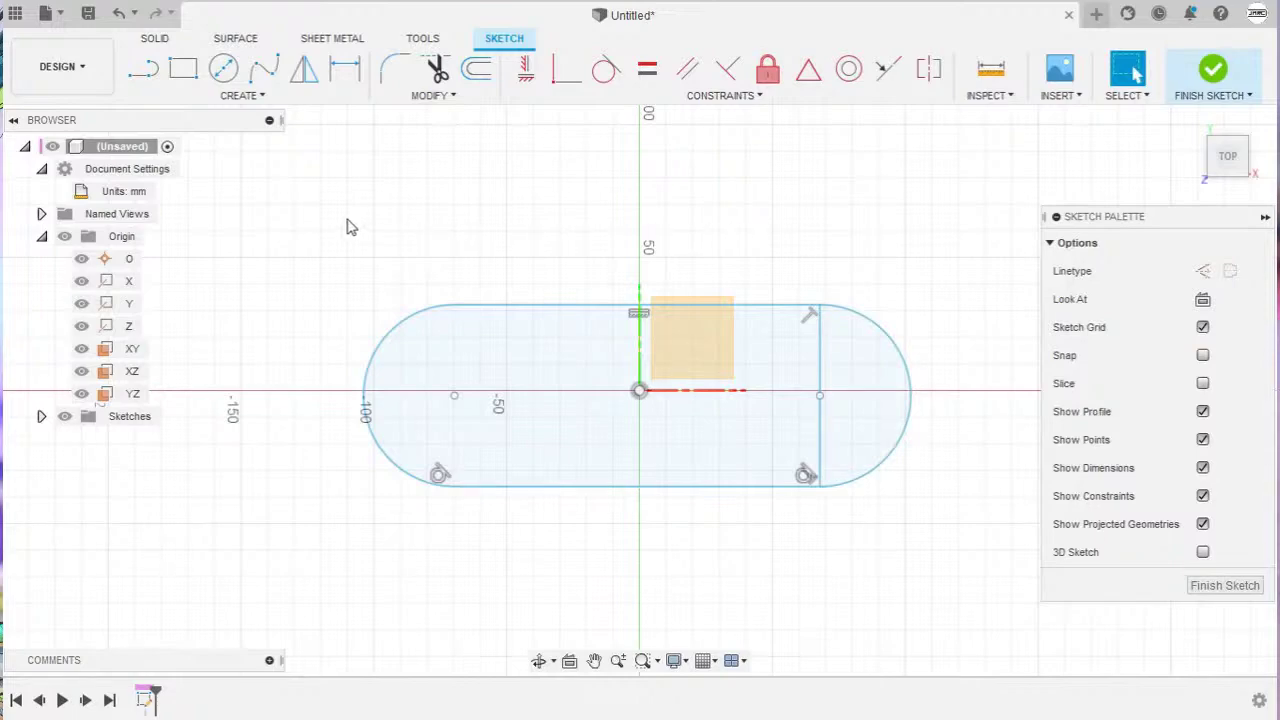
Step: Draw two matching centre-diameter circles, level with each other, above the slot's left and right ends
left_click(246, 97)
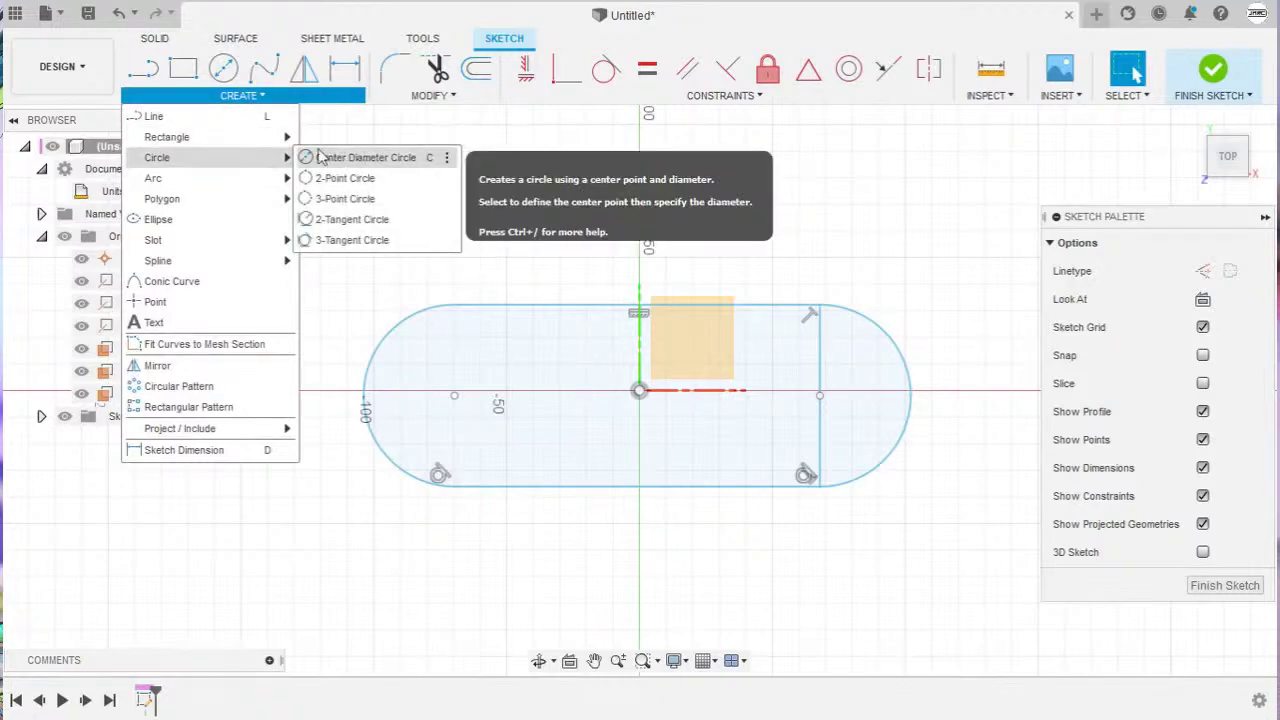
left_click(225, 70)
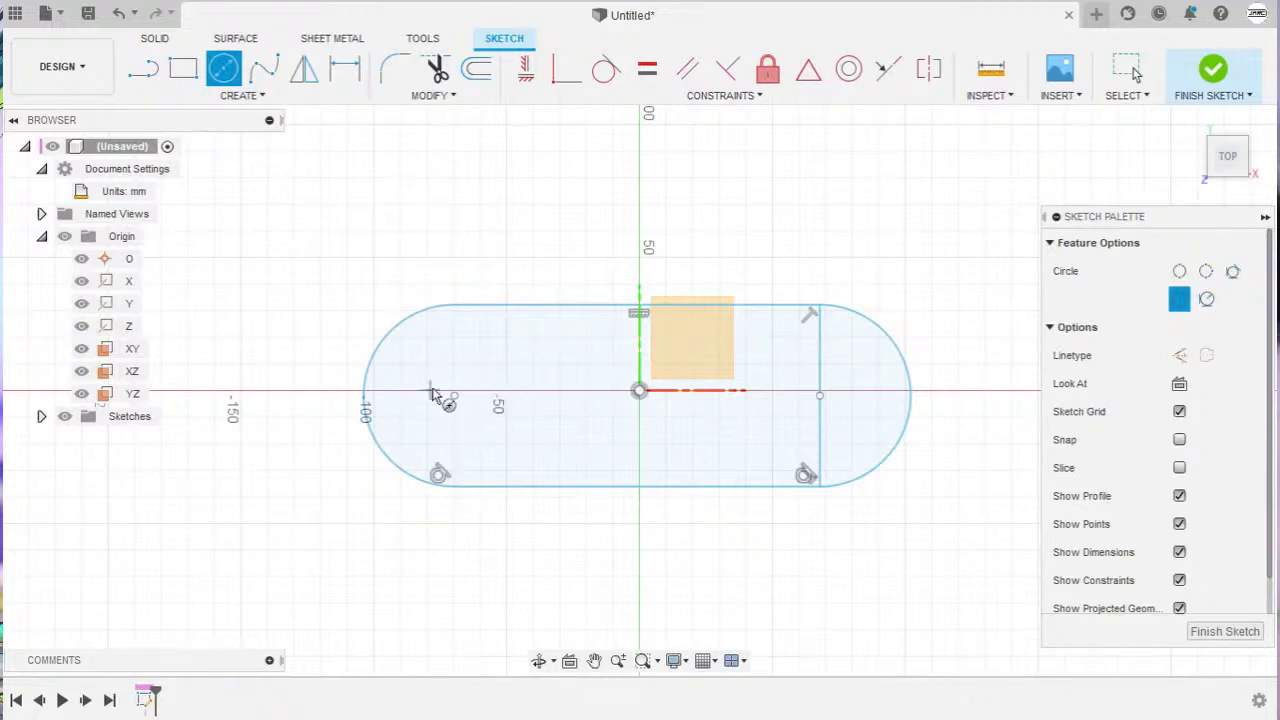
left_click(317, 214)
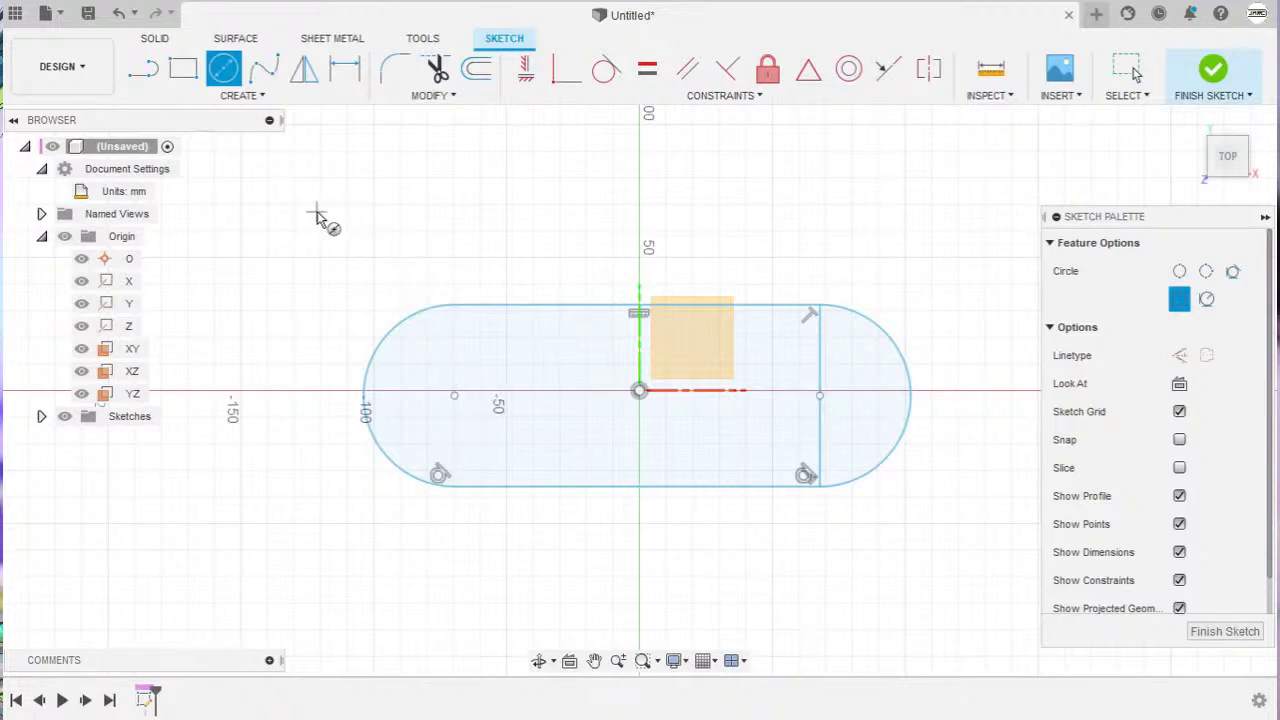
left_click(350, 257)
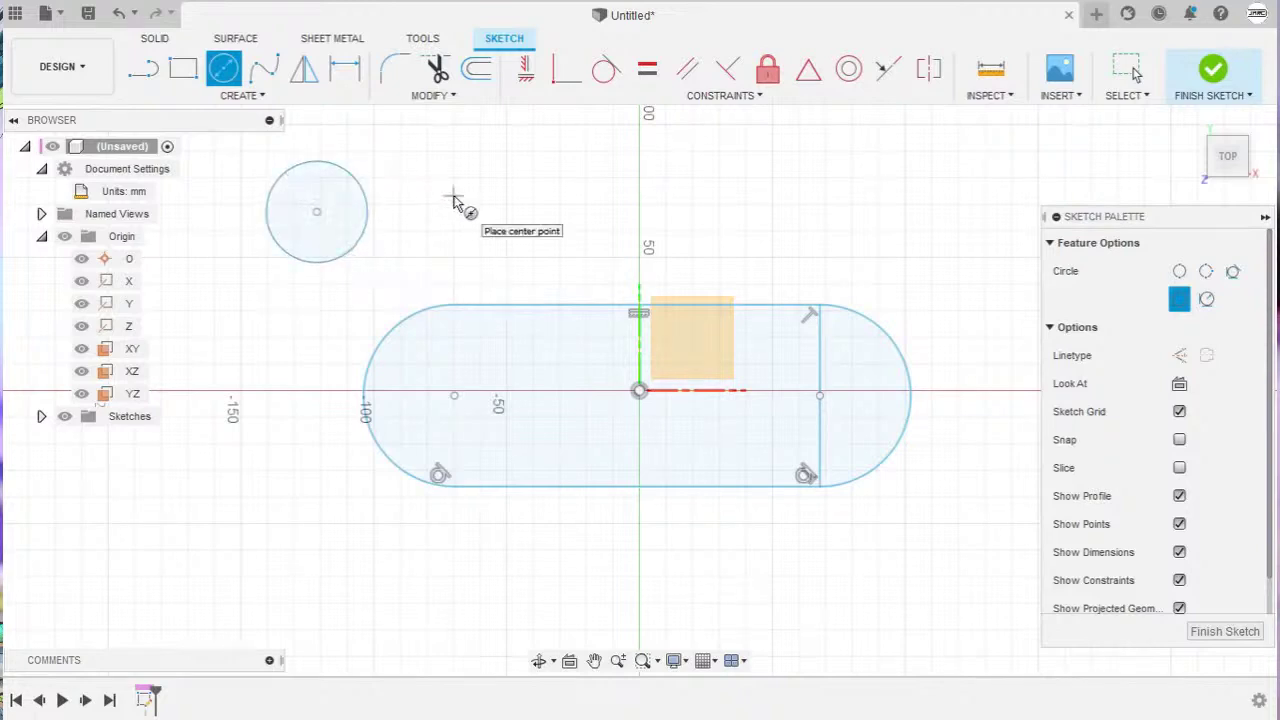
left_click(864, 212)
left_click(898, 250)
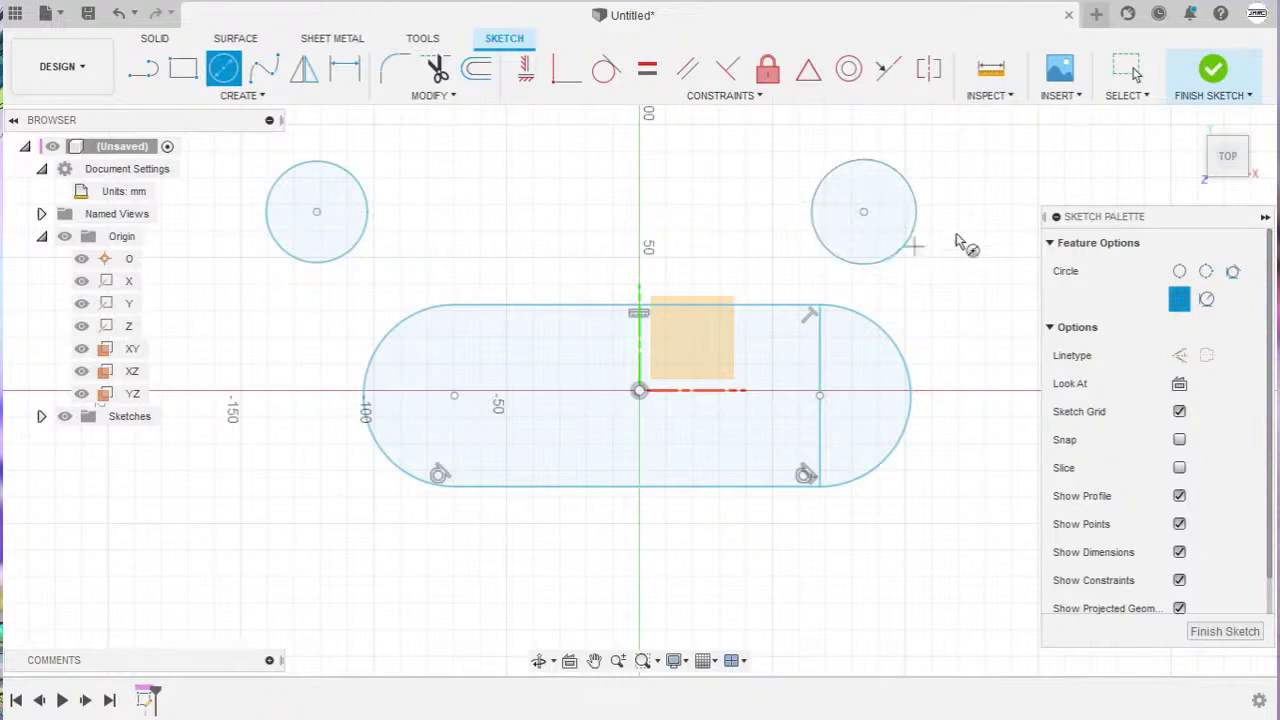
key("Escape")
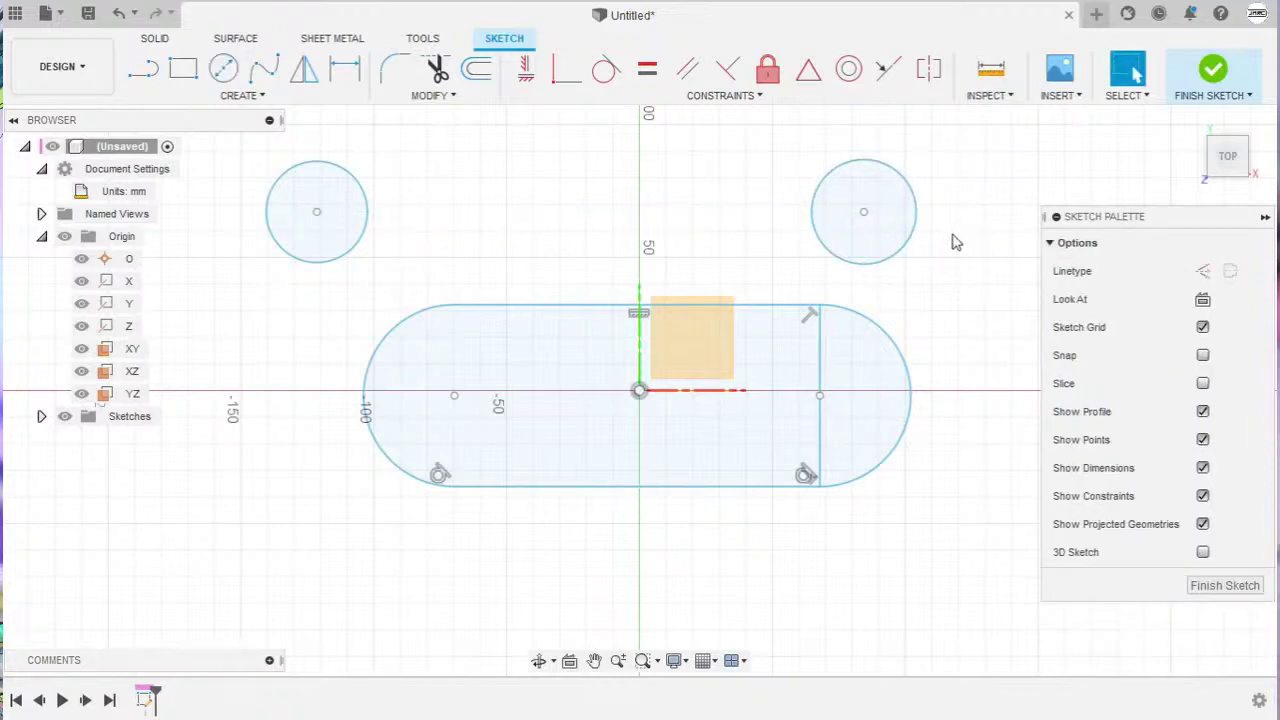
Step: Drag the left circle inward by its centre and move the slot's top line to narrow it
middle_click_drag(709, 222, 713, 290)
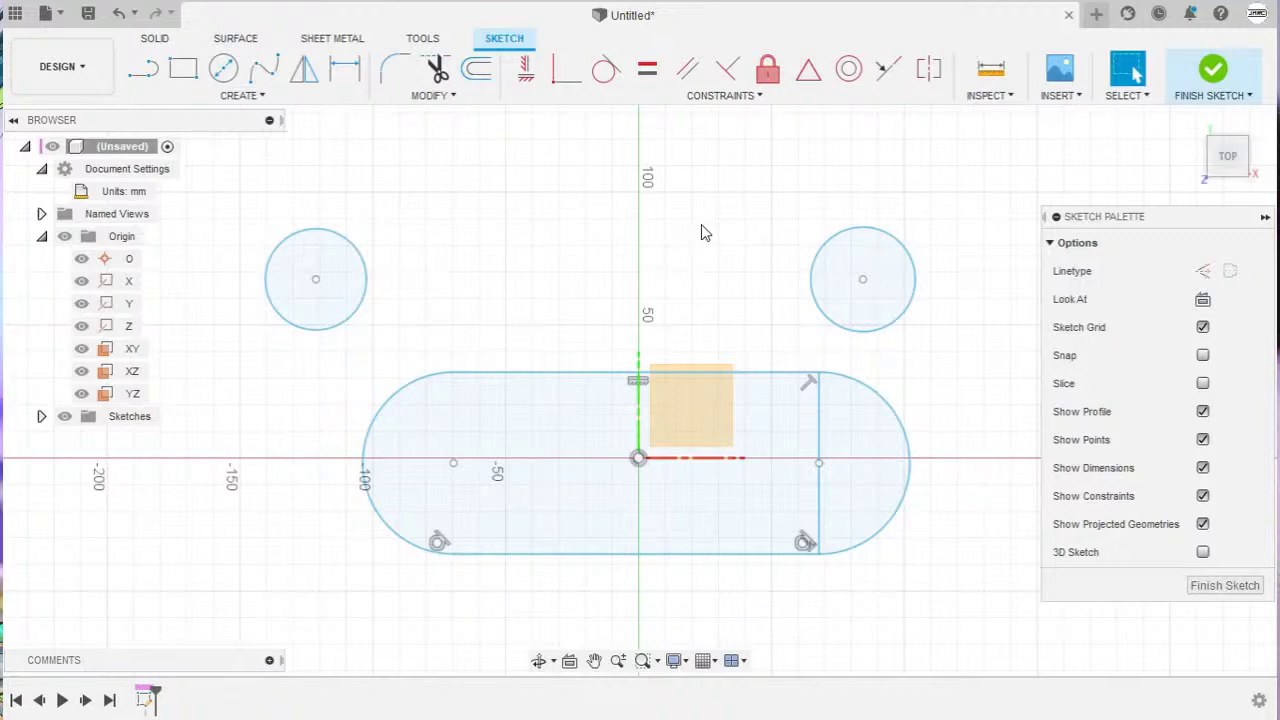
left_click(367, 281)
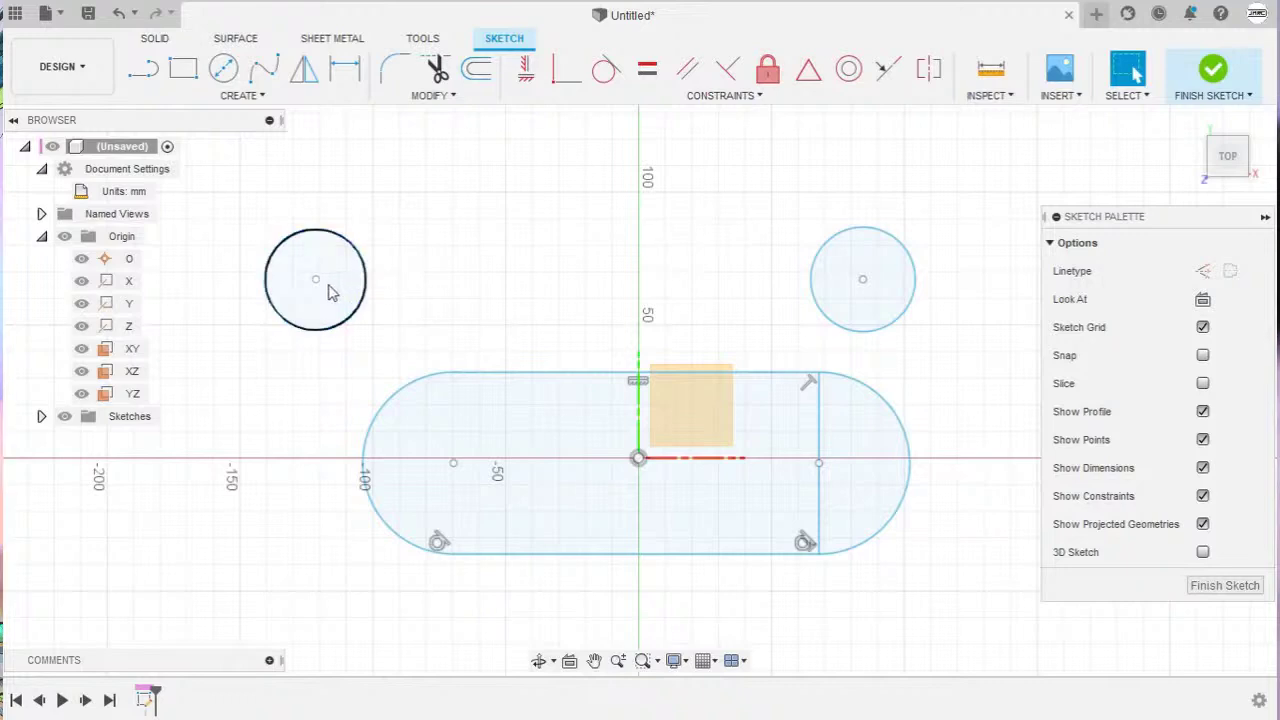
left_click_drag(317, 285, 404, 253)
mouse_move(547, 380)
left_mouse_down()
mouse_move(554, 340)
mouse_move(541, 393)
mouse_move(563, 334)
mouse_move(558, 395)
left_mouse_up()
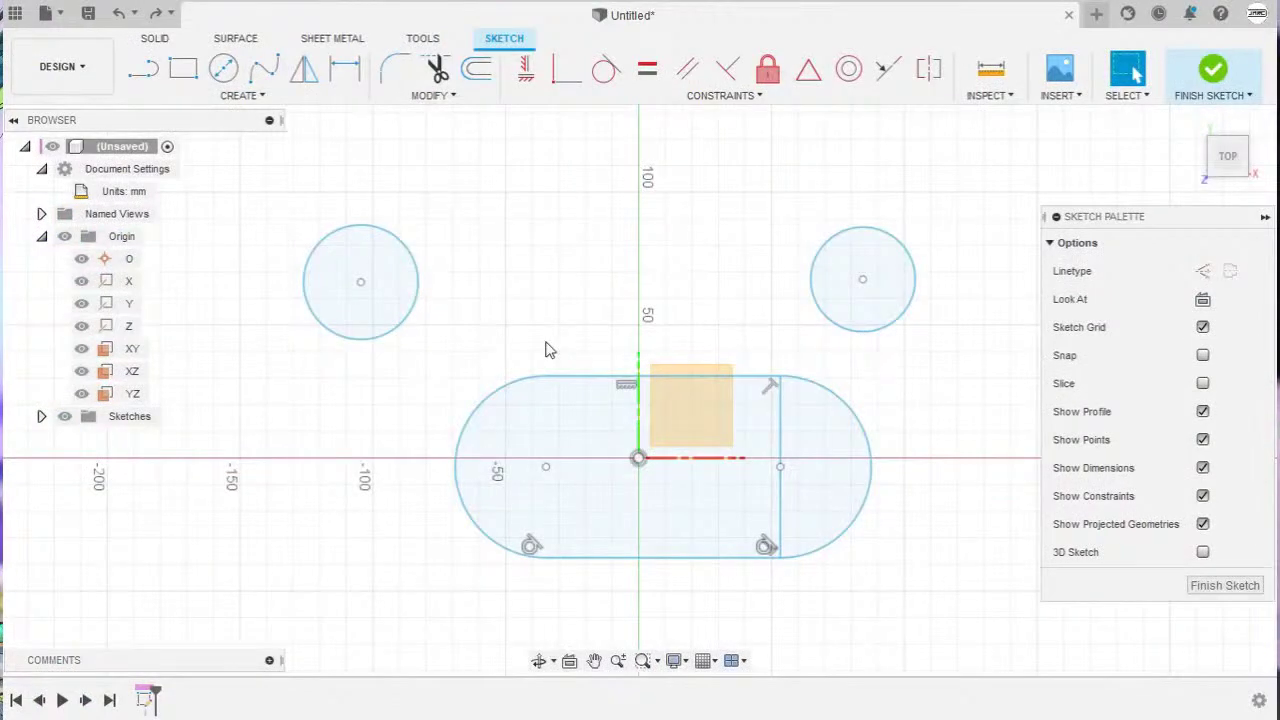
Step: Resize both end arcs to shorten the slot and nudge the right circle slightly left
left_click_drag(511, 392, 471, 405)
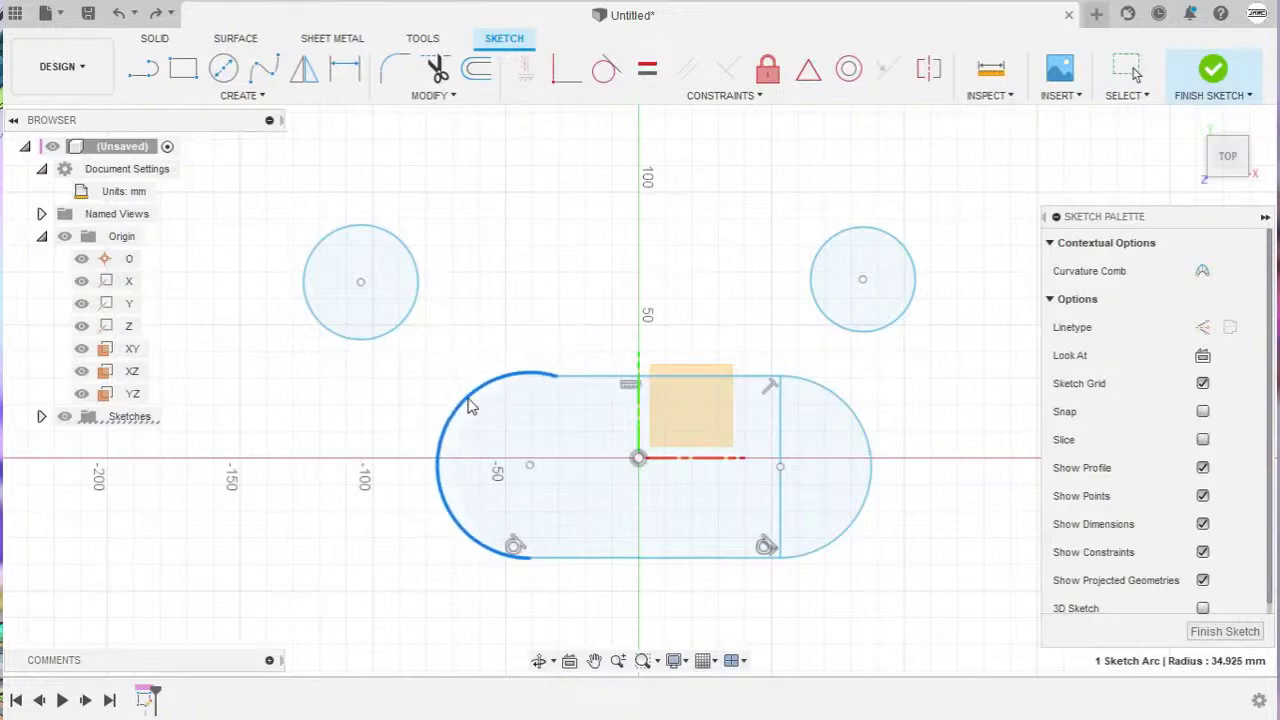
left_click_drag(858, 422, 829, 421)
left_click_drag(862, 279, 838, 268)
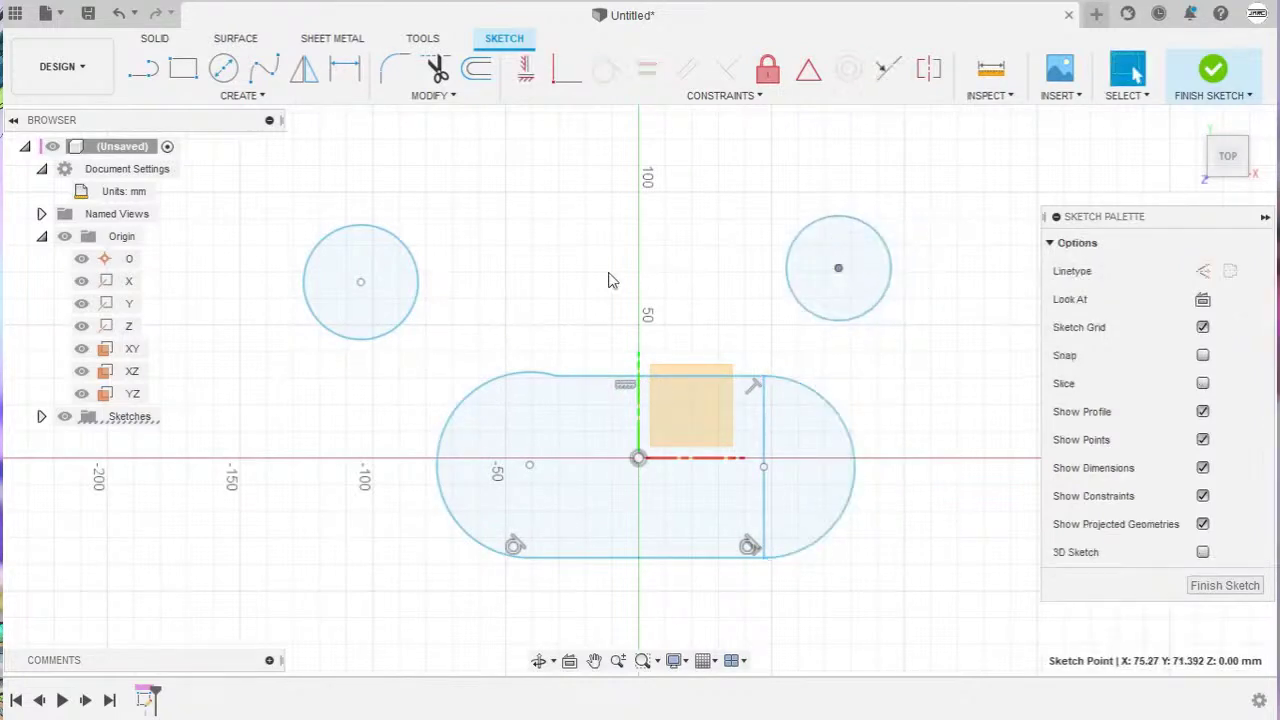
left_click(551, 285)
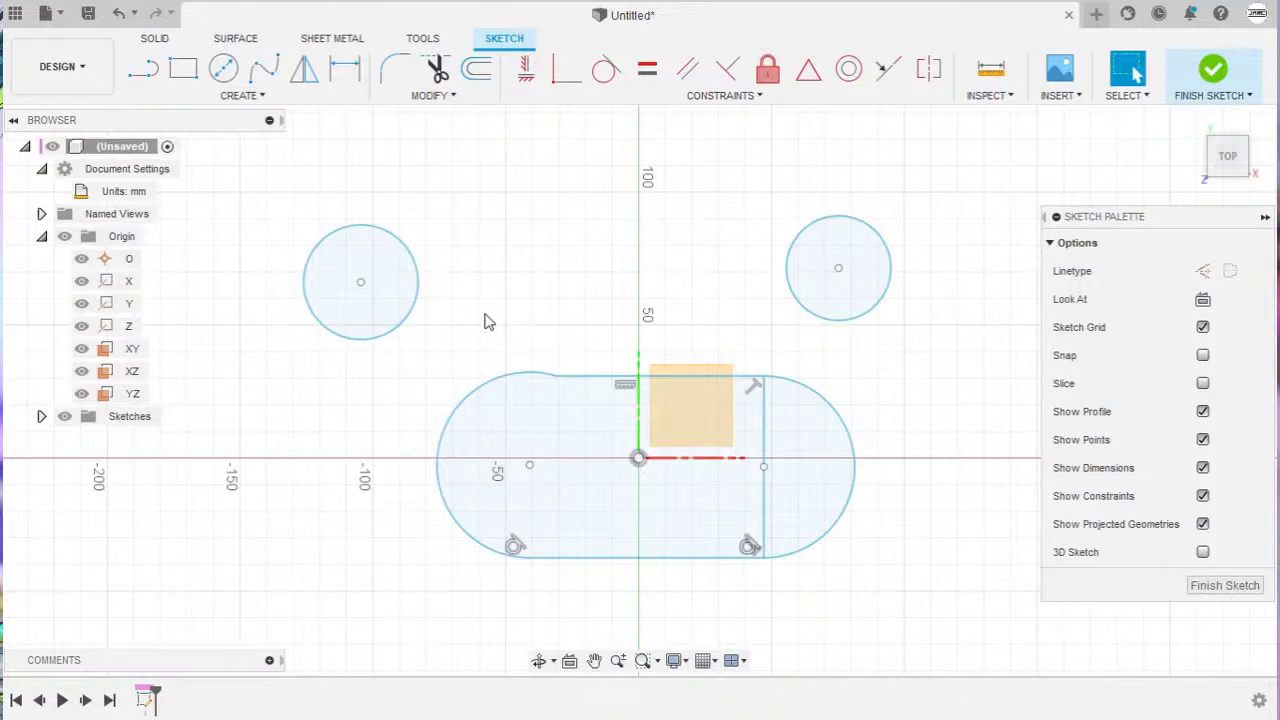
left_click(566, 72)
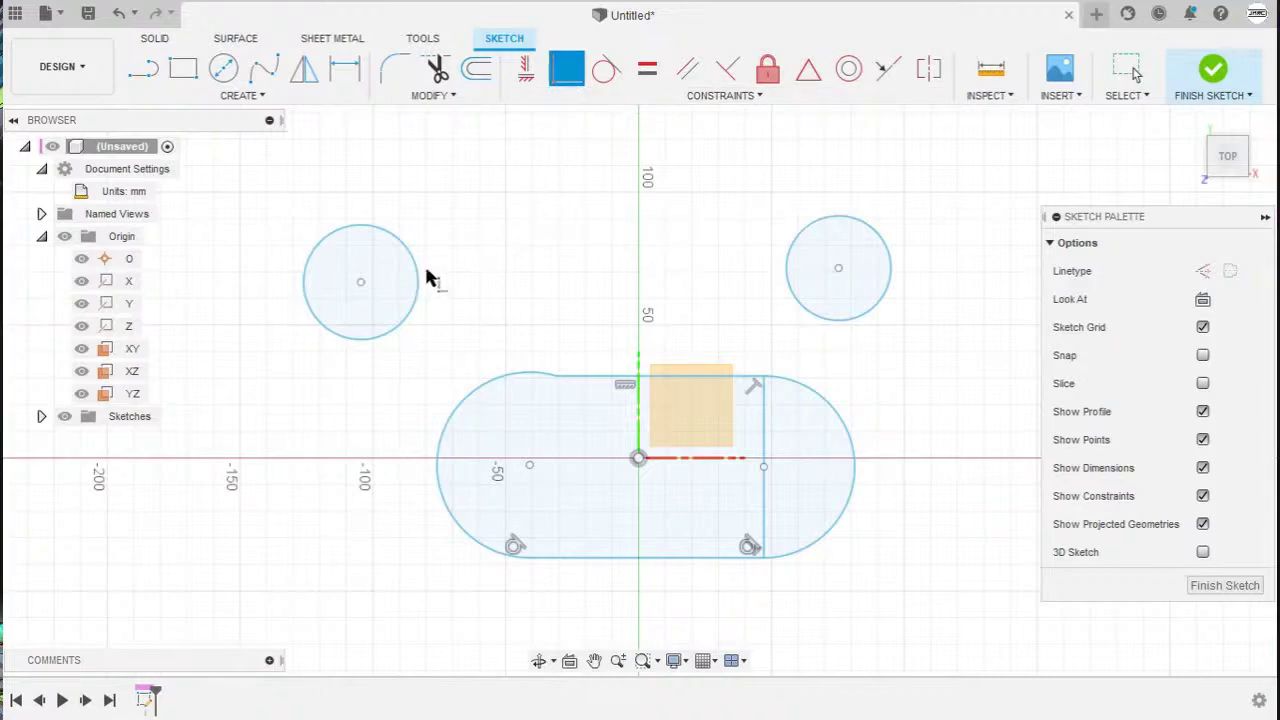
Step: Make the left circle's centre coincident with the centre of the slot's left arc
left_click(364, 287)
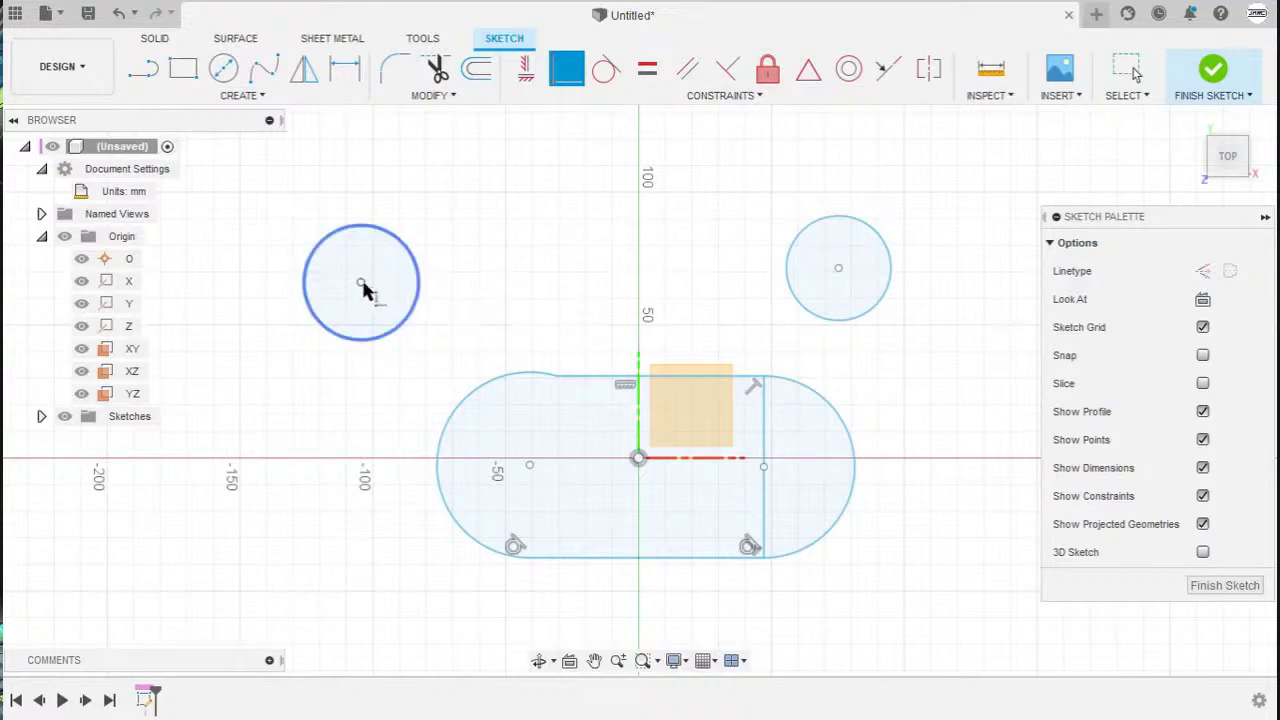
left_click(362, 285)
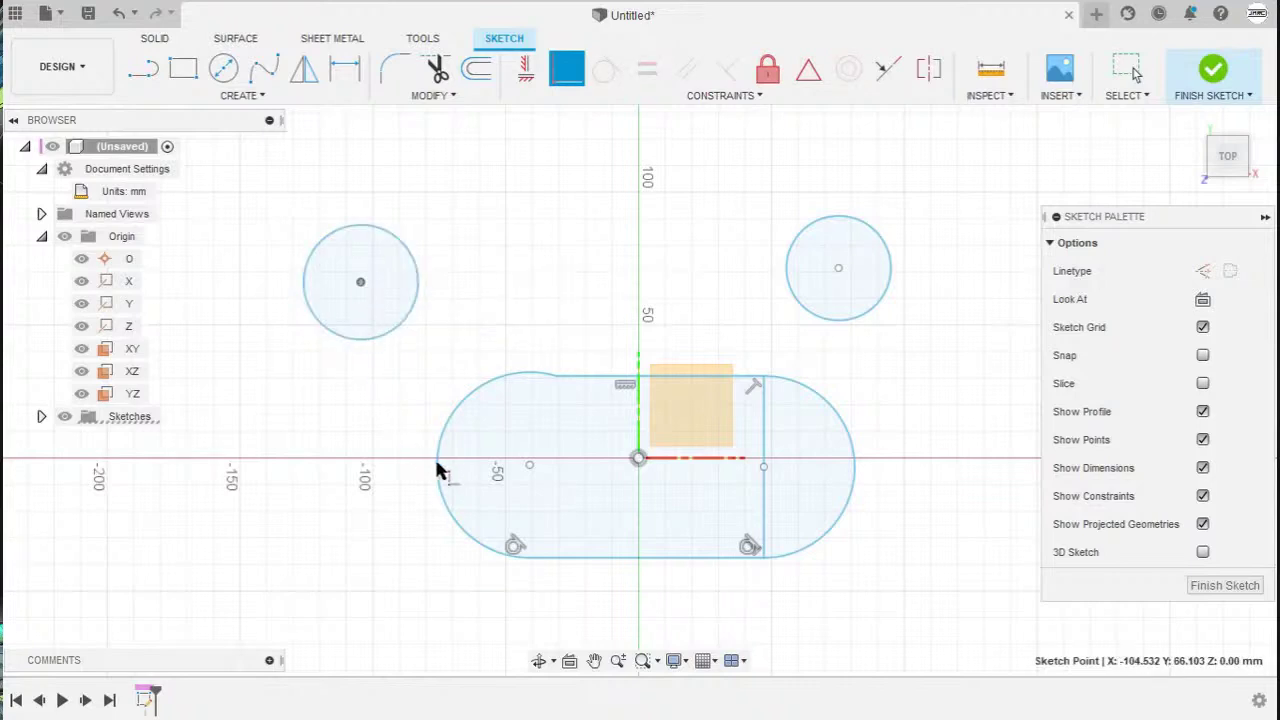
left_click(530, 467)
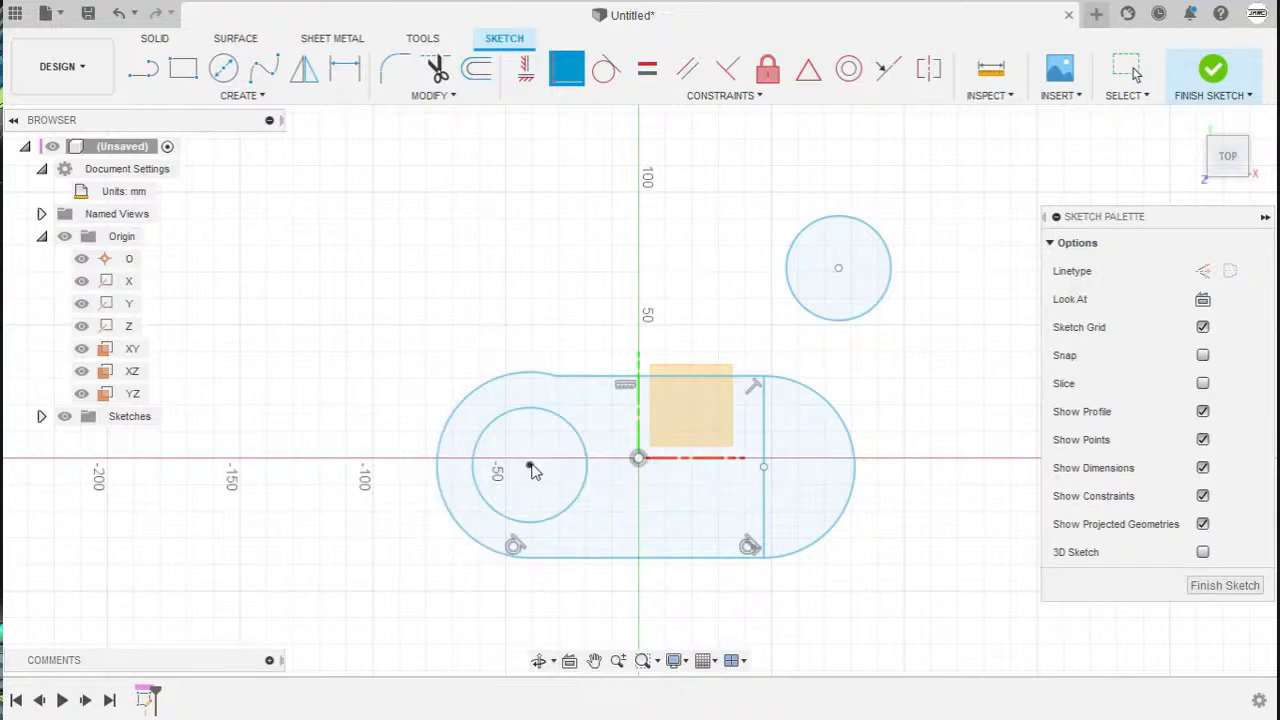
key("Escape")
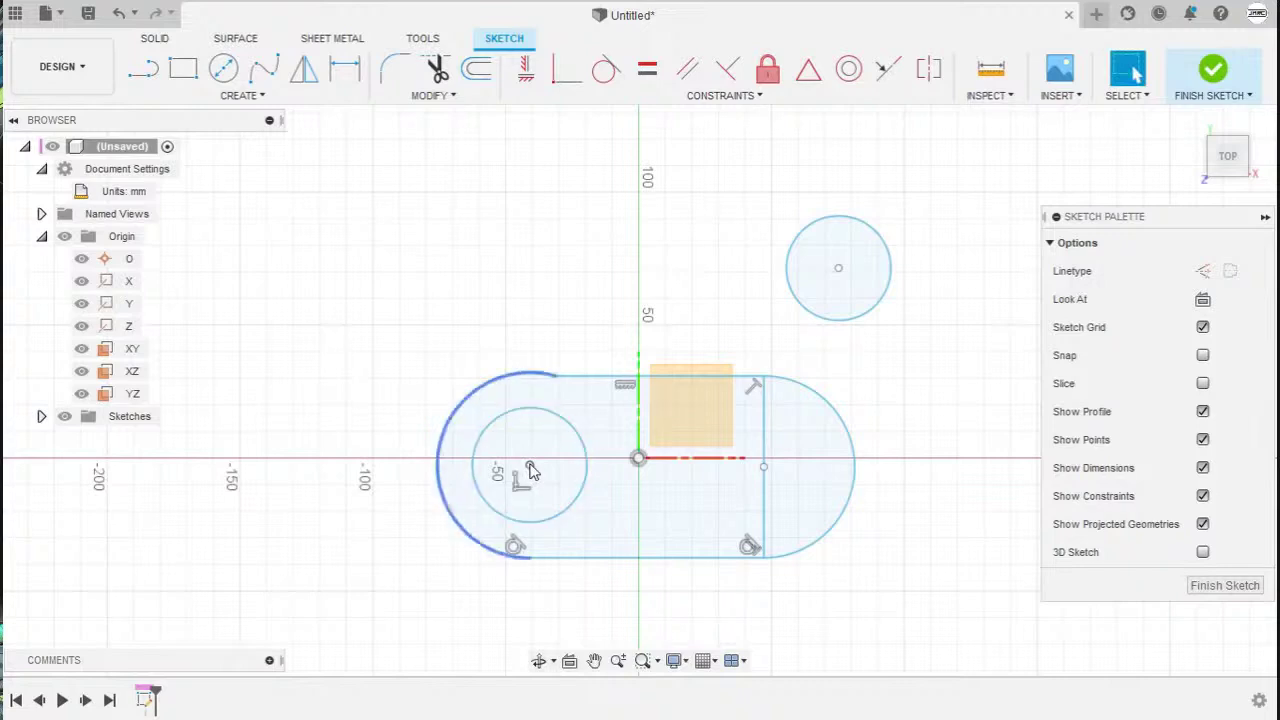
Step: Drag the left circle's centre to reposition it with the slot's left end, then deselect
left_click_drag(531, 472, 502, 476)
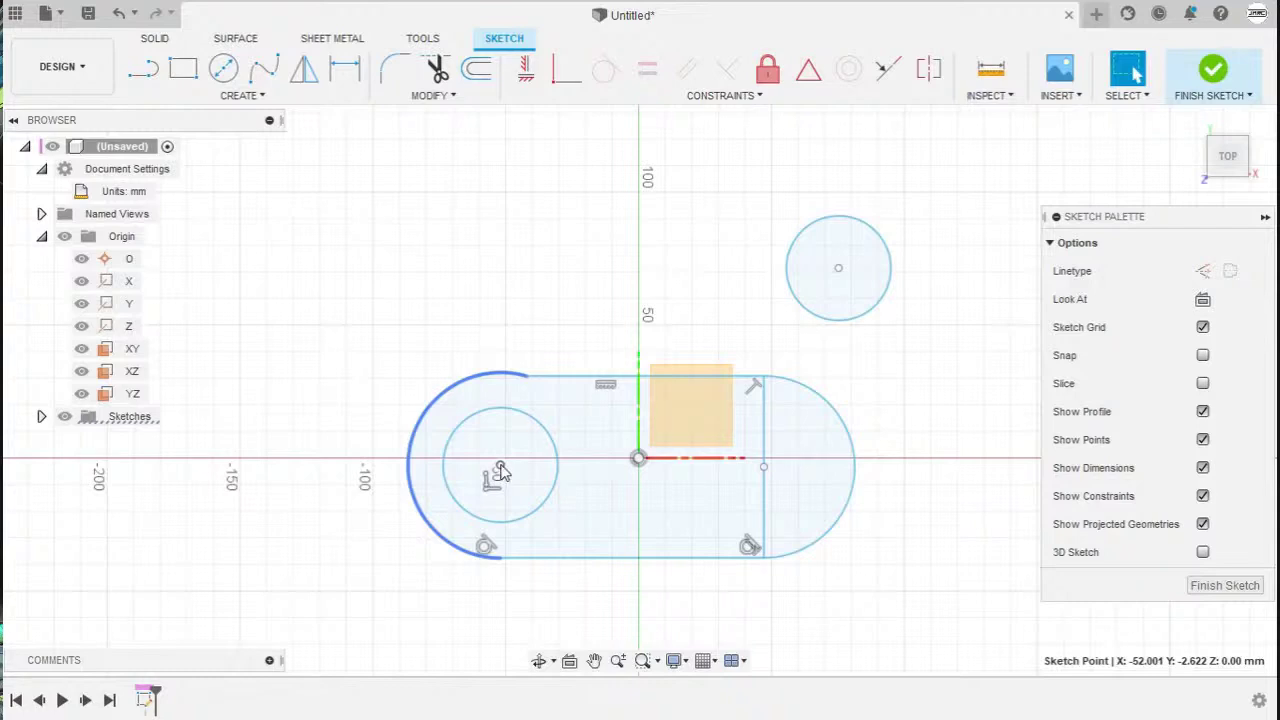
left_click(501, 470)
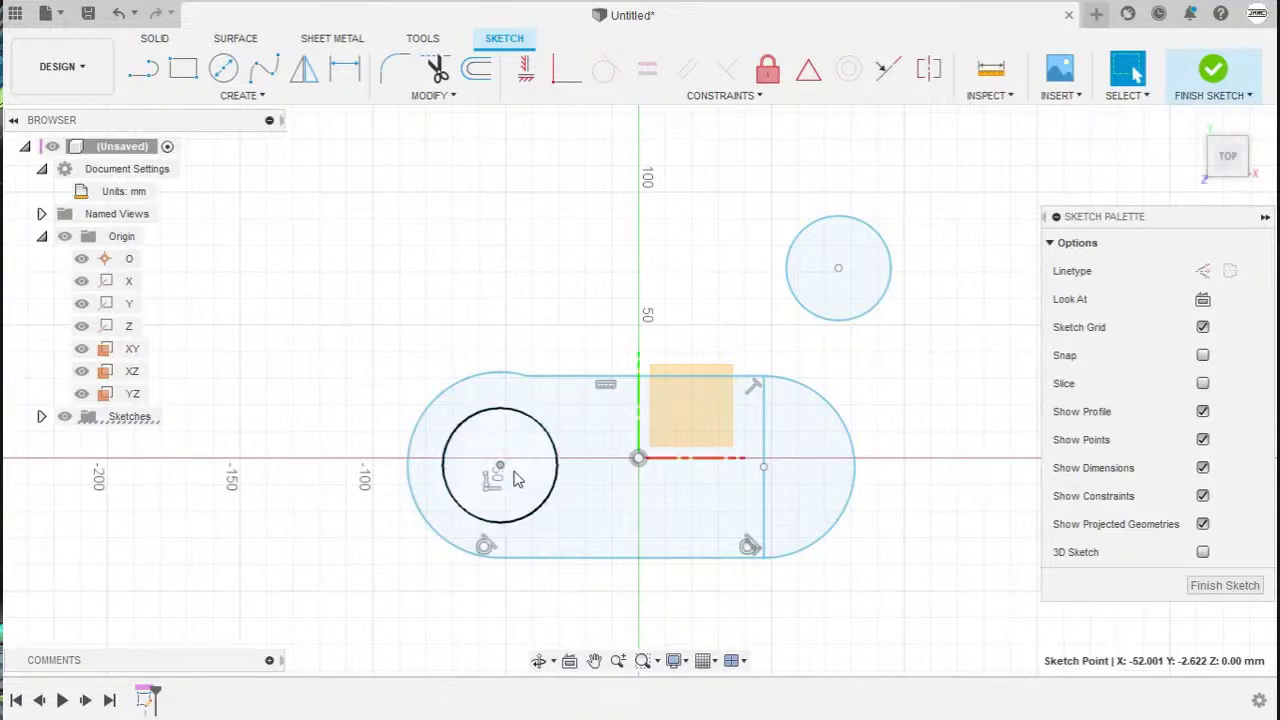
left_click(510, 479)
left_click(540, 299)
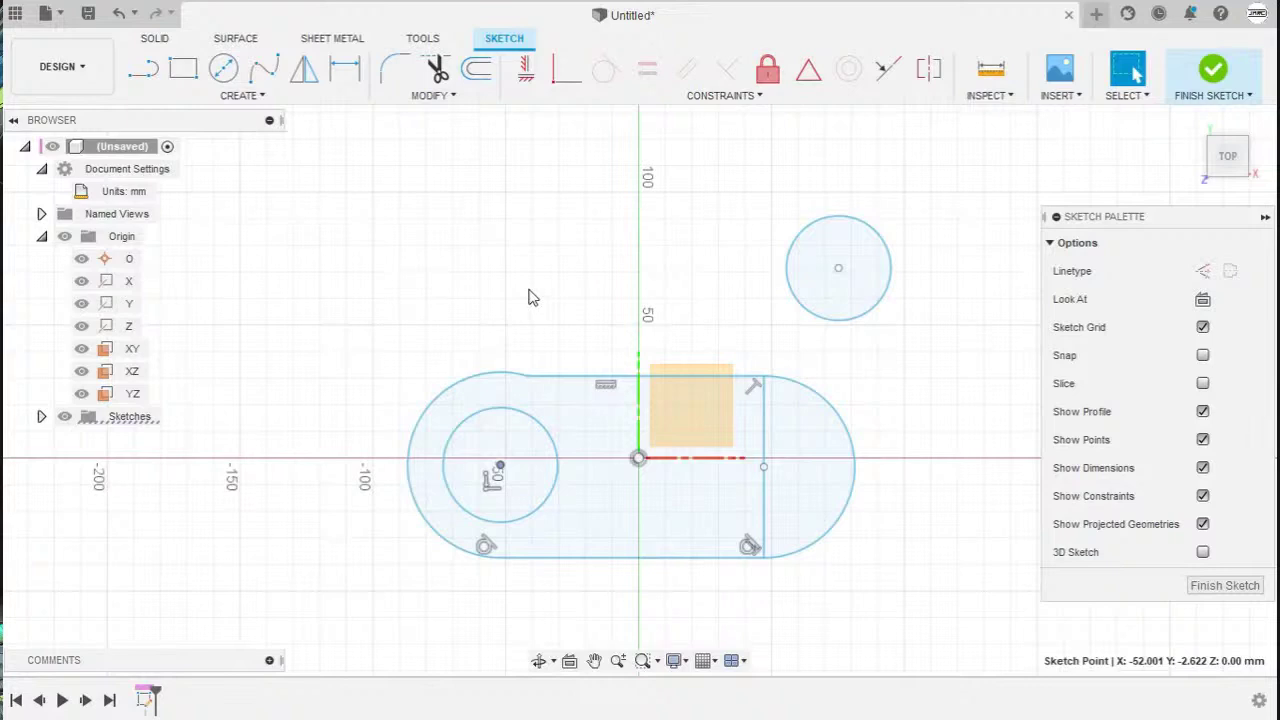
left_click(534, 238)
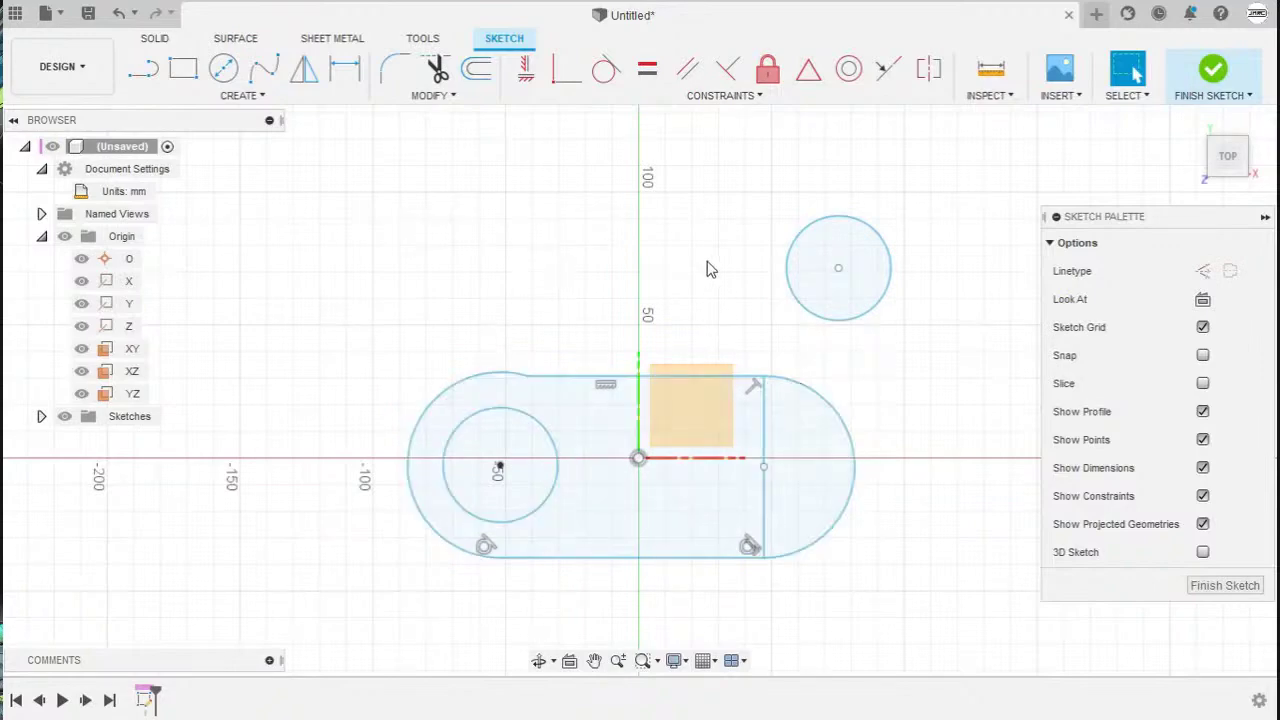
Step: Constrain the upper right circle concentric with the slot's right end arc
left_click(852, 72)
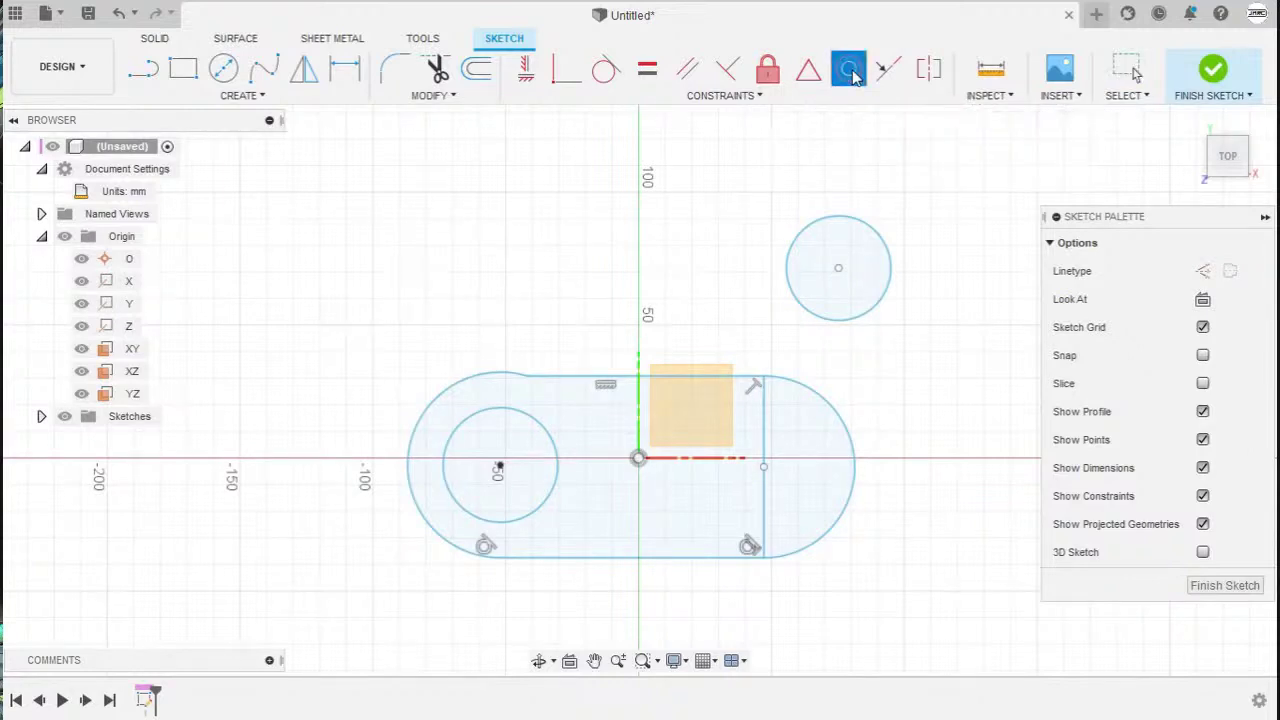
left_click(886, 250)
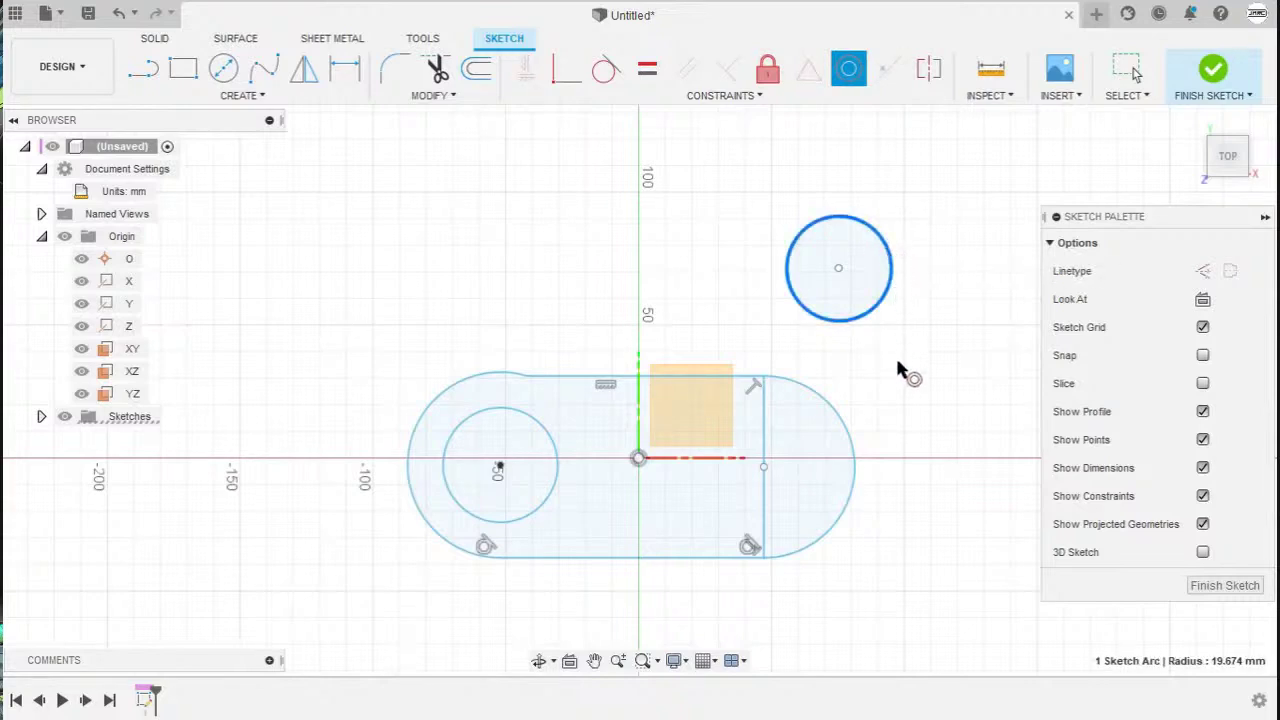
left_click(853, 445)
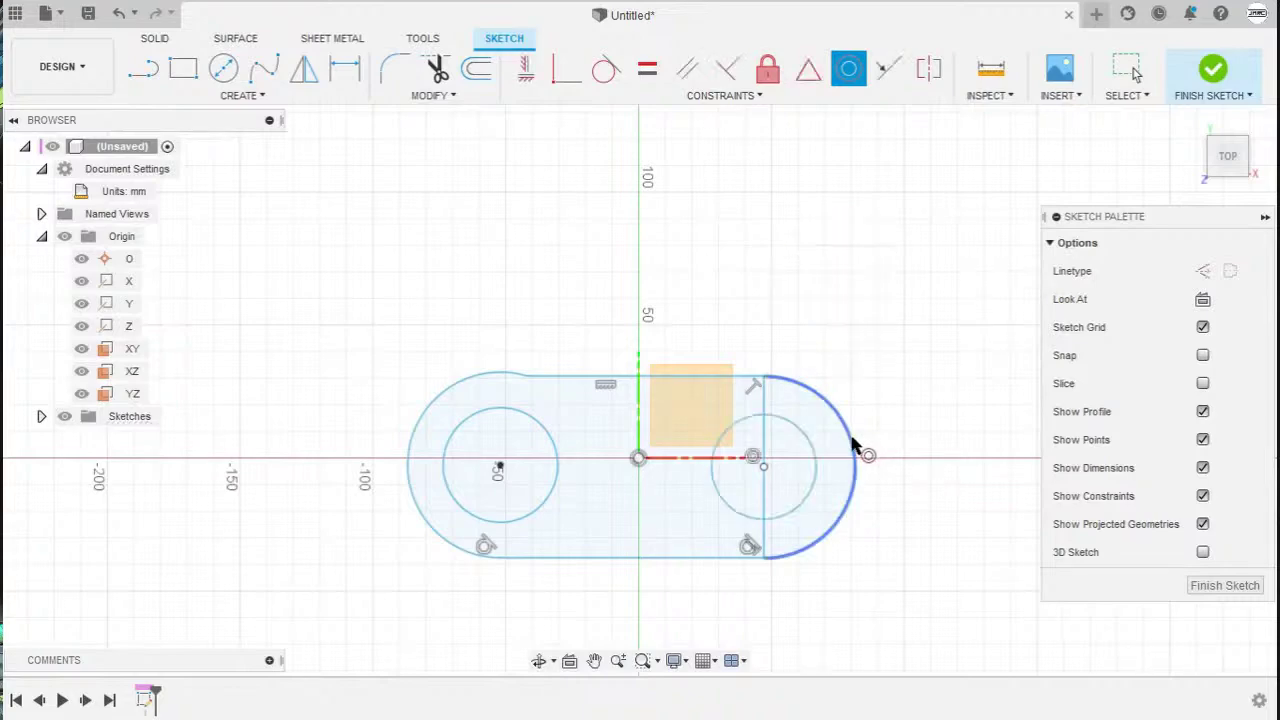
scroll(850, 372, "down", 1)
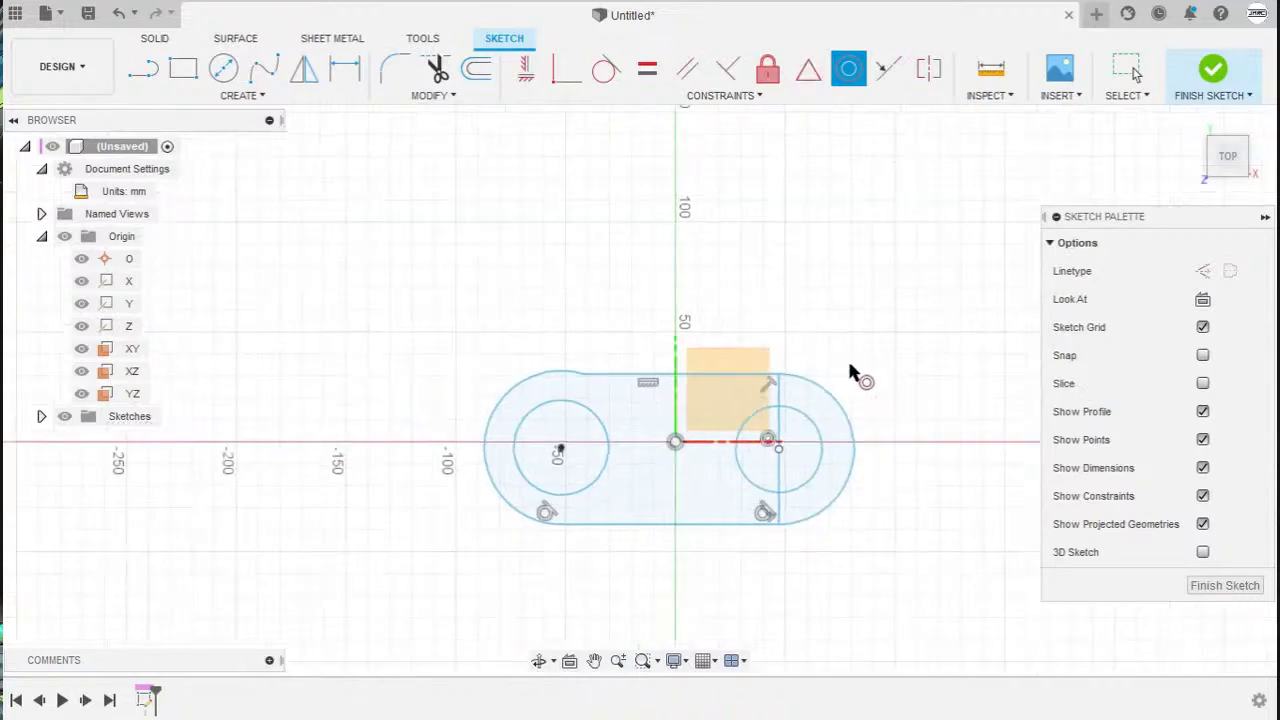
scroll(857, 371, "up", 3)
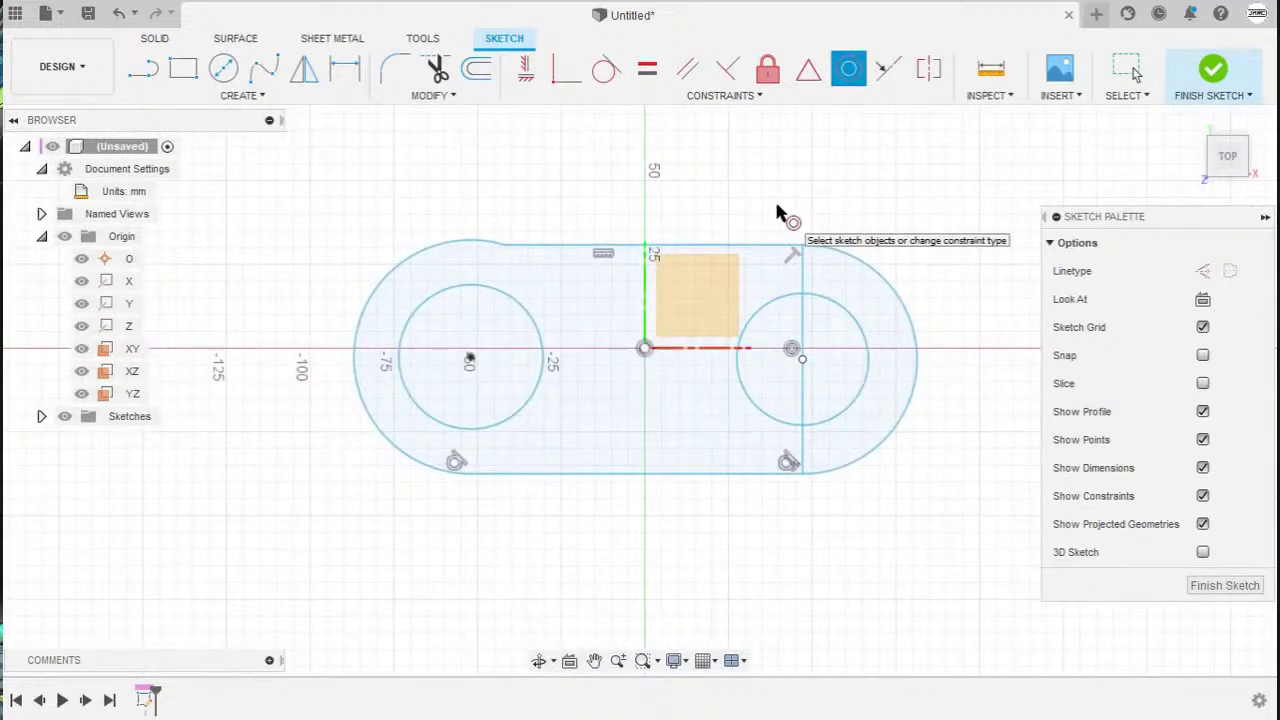
key("Escape")
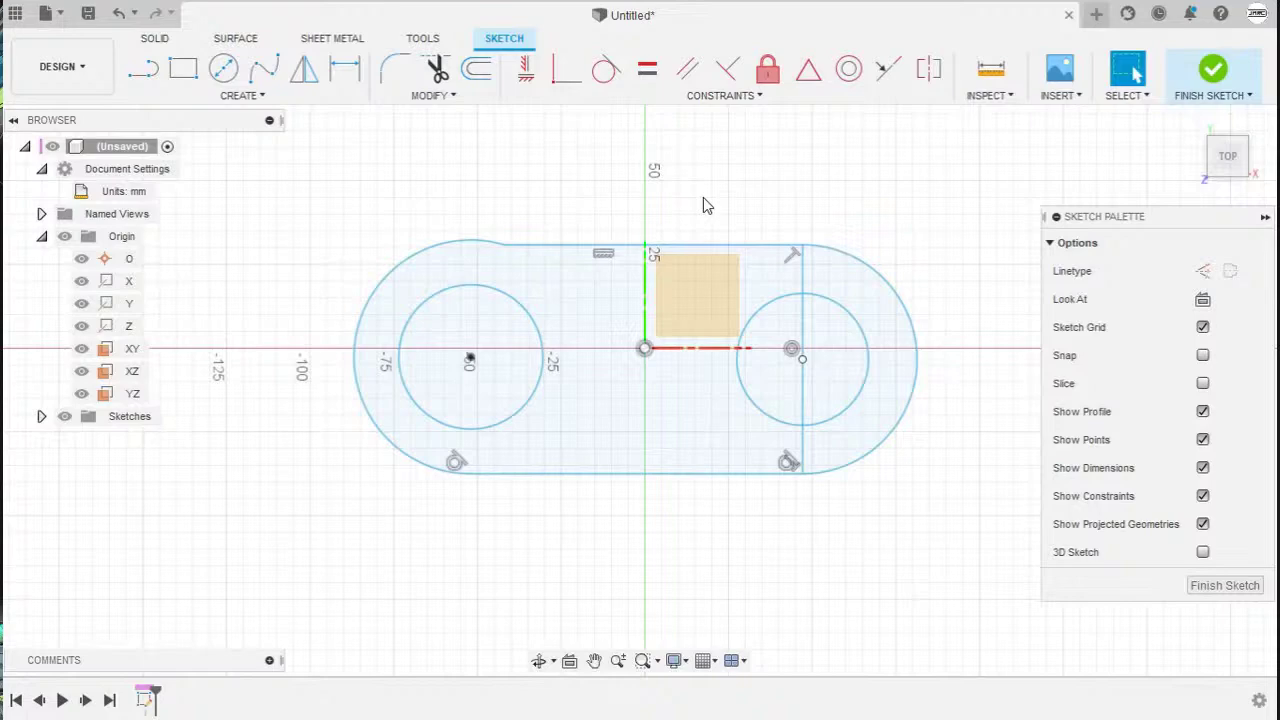
Step: Make the slot's top edge tangent to the left end arc
left_click(841, 470)
left_click(778, 481)
left_click(611, 78)
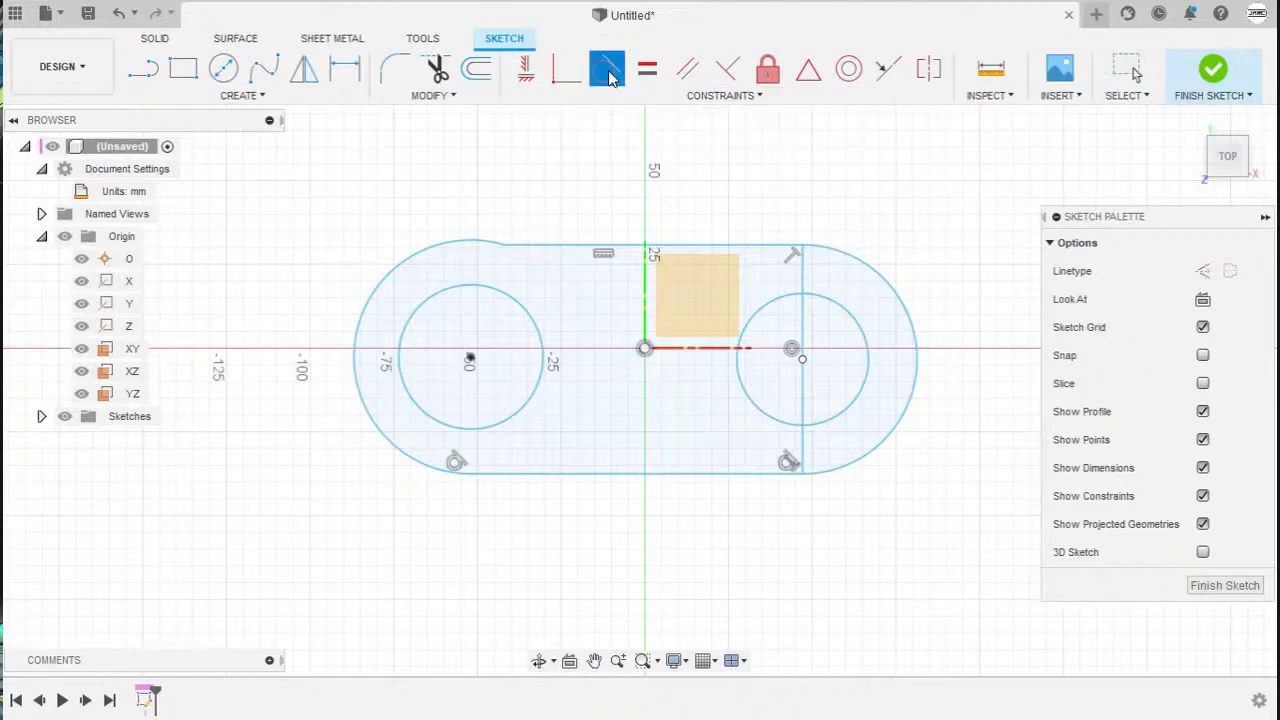
left_click(549, 246)
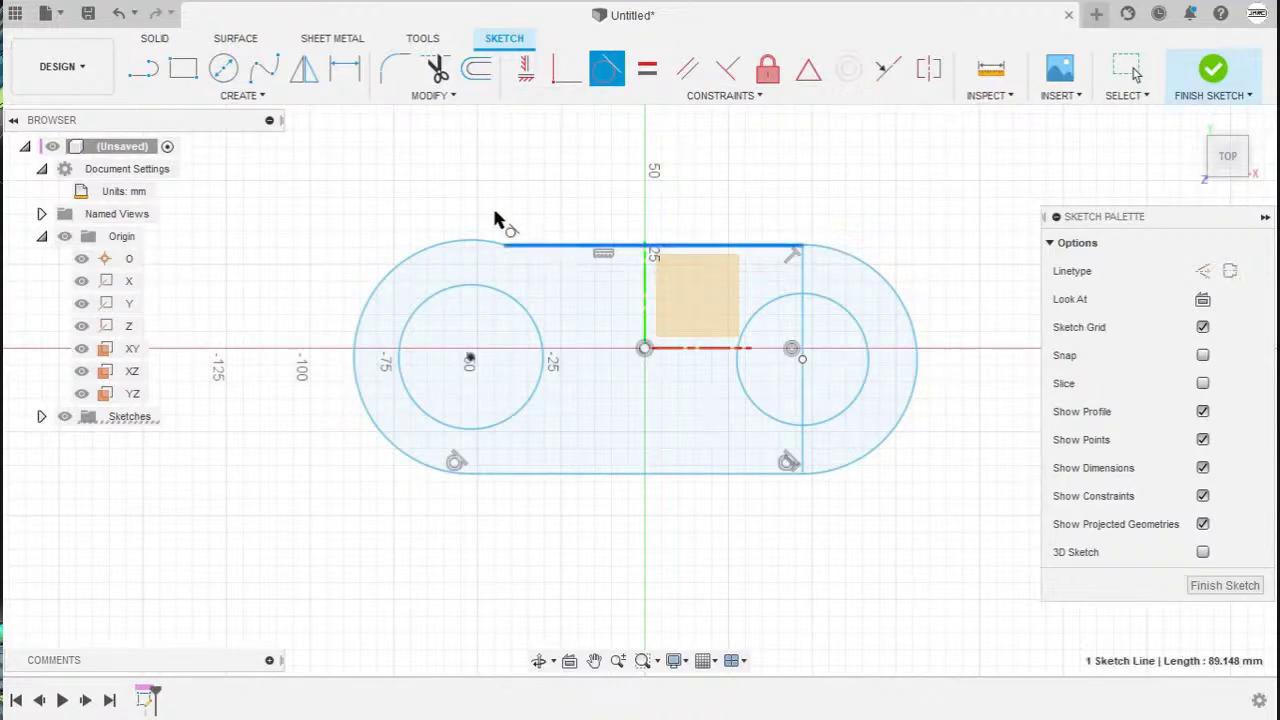
left_click(447, 246)
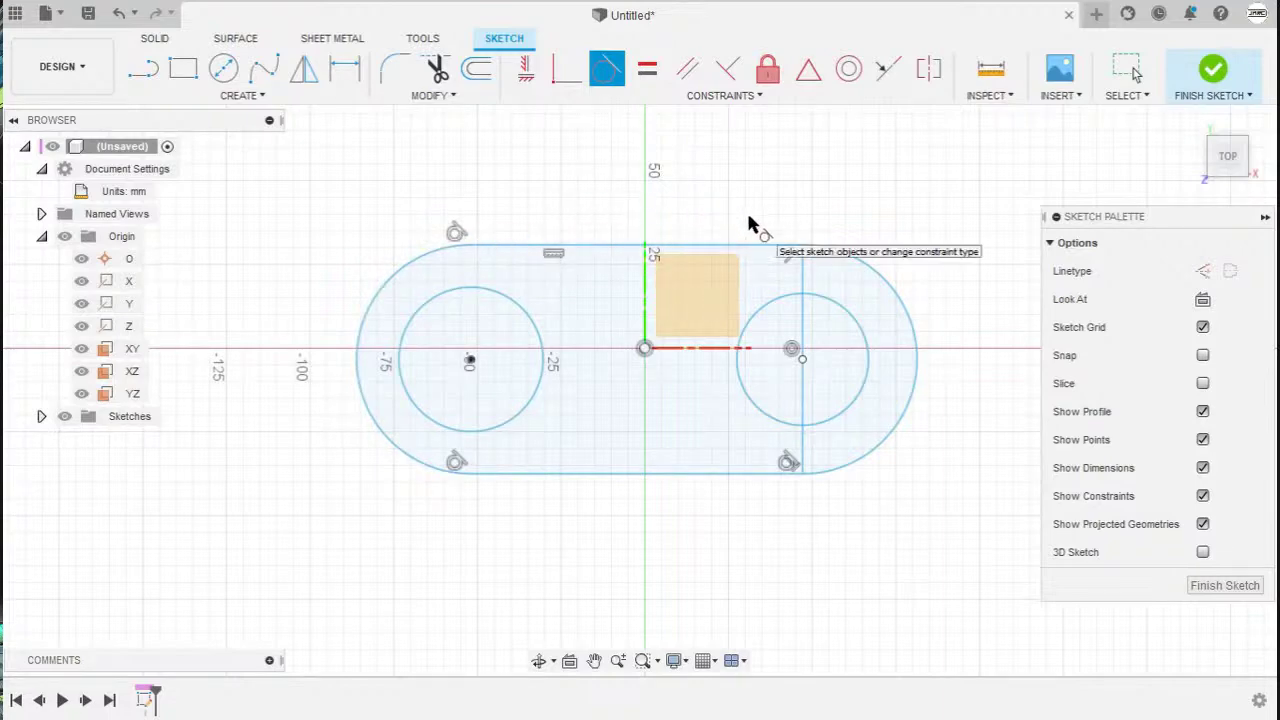
Step: After the over-constrained error on the right arc, delete the top-right perpendicular constraint
left_click(750, 246)
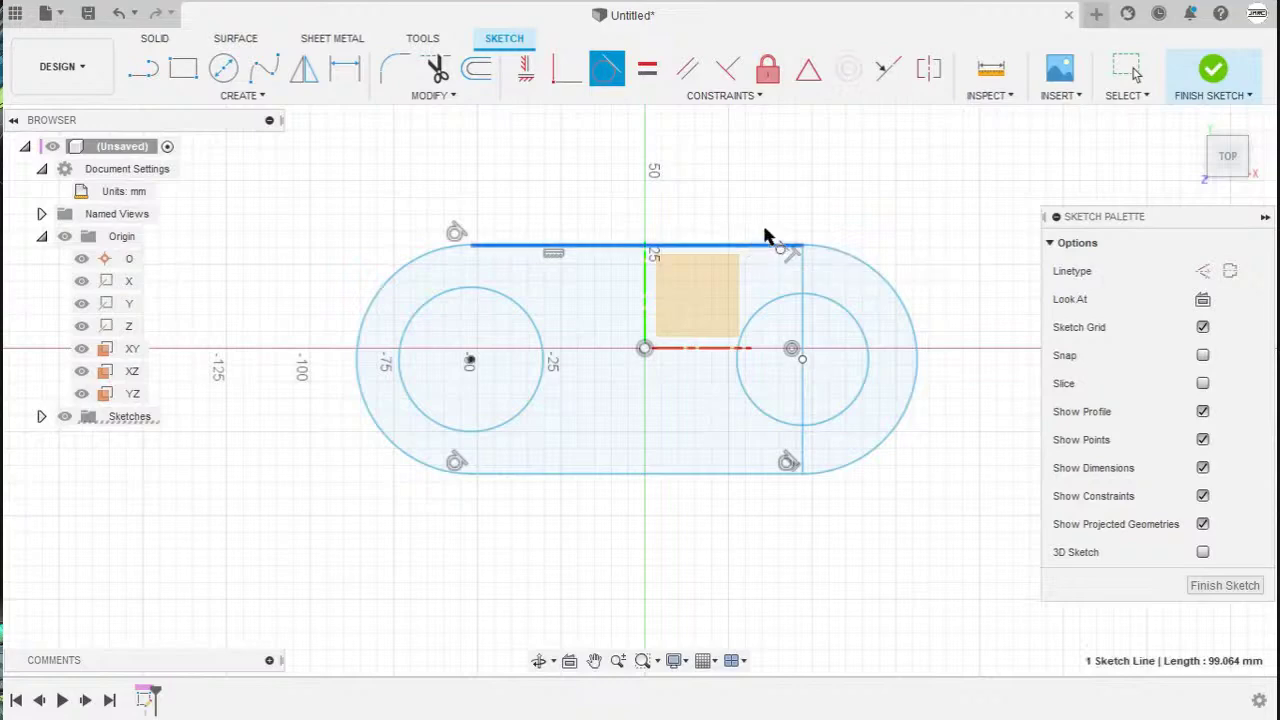
left_click(851, 260)
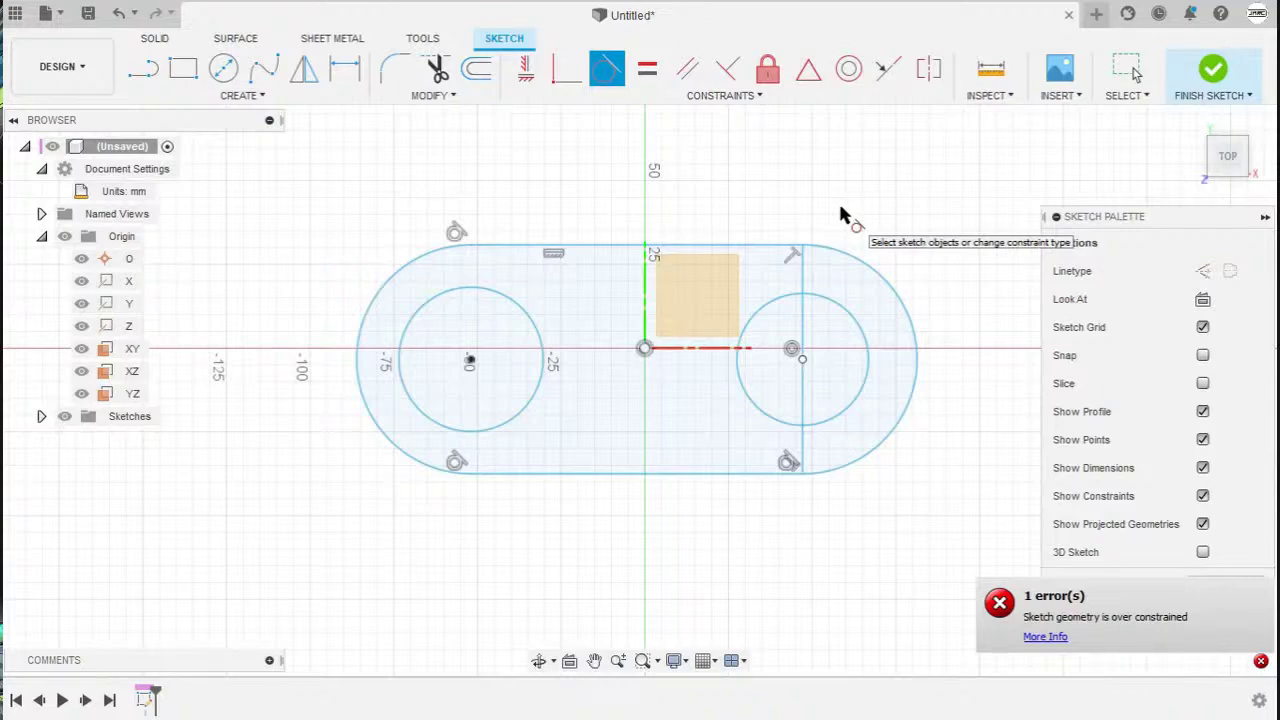
key("Escape")
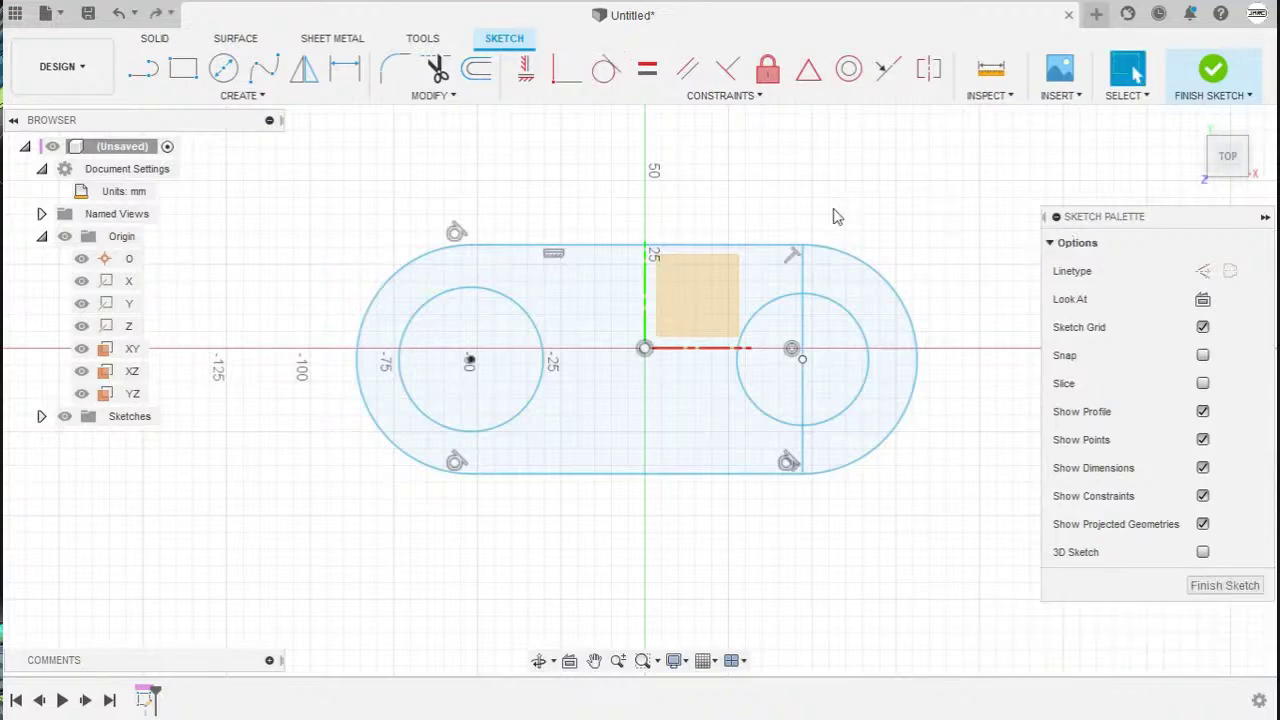
left_click(791, 260)
key("Delete")
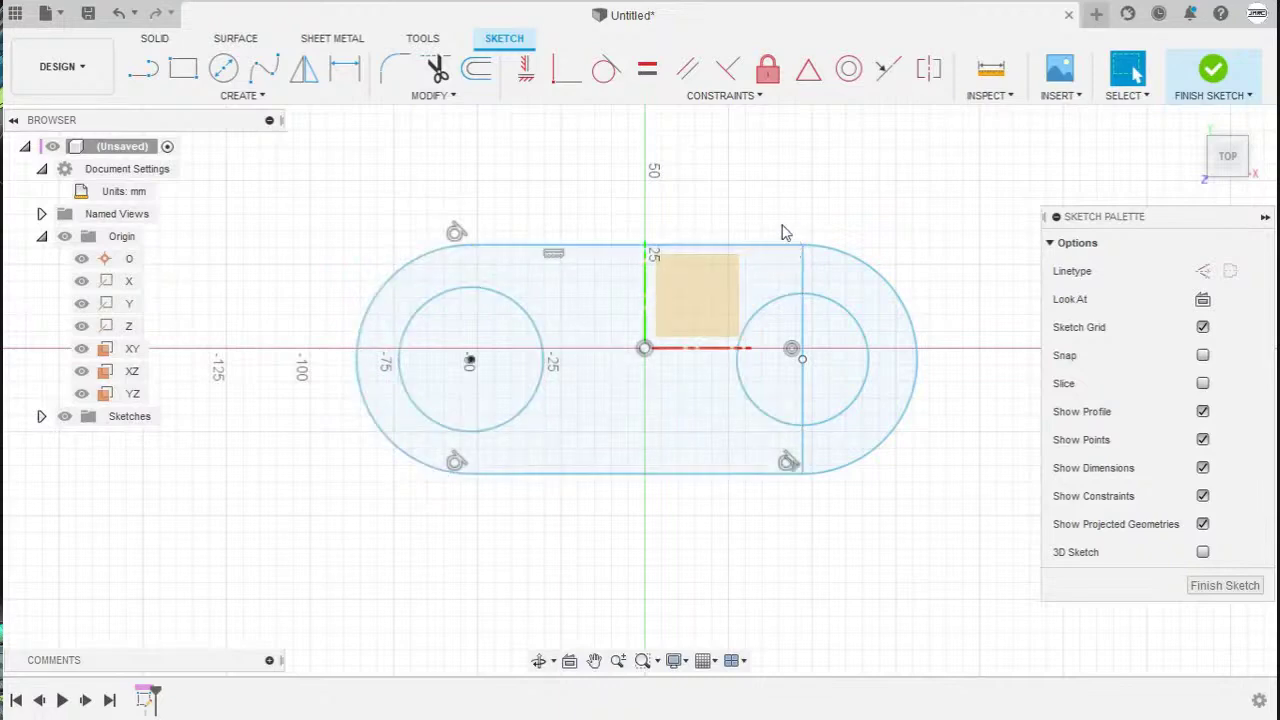
Step: Add a tangent constraint between the top line and right arc, completing tangency at all corners
left_click(606, 72)
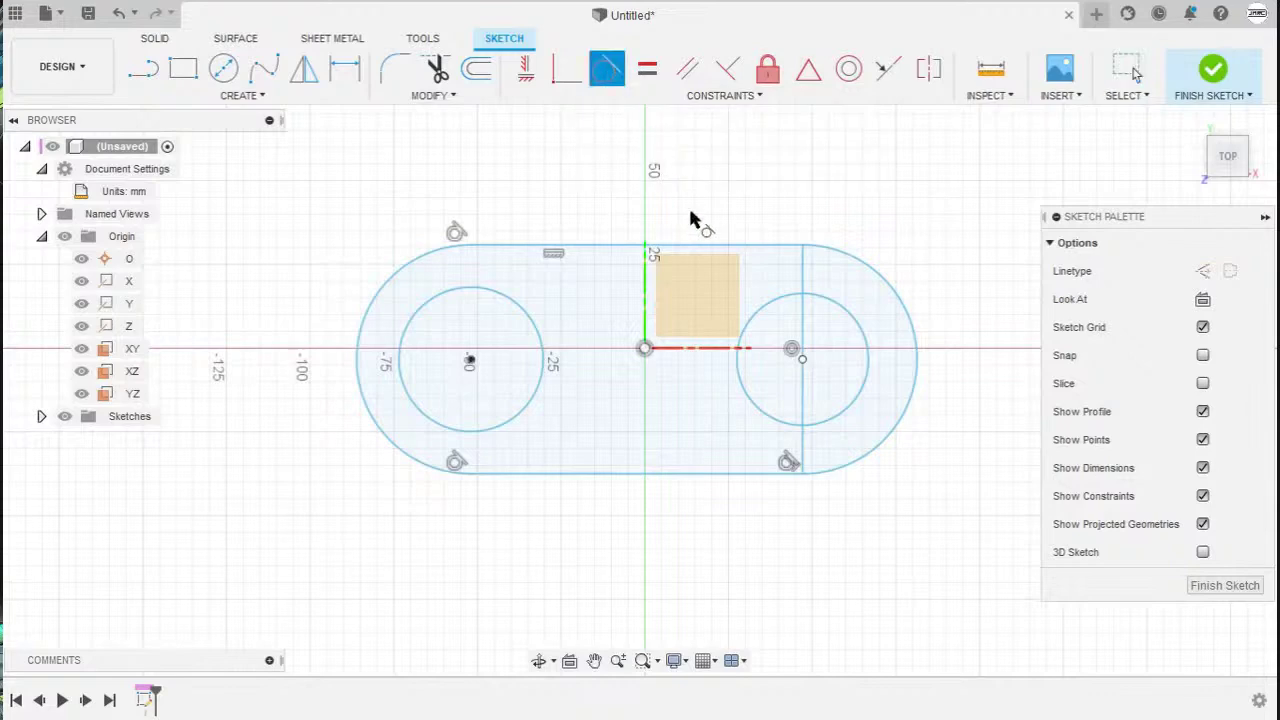
left_click(755, 249)
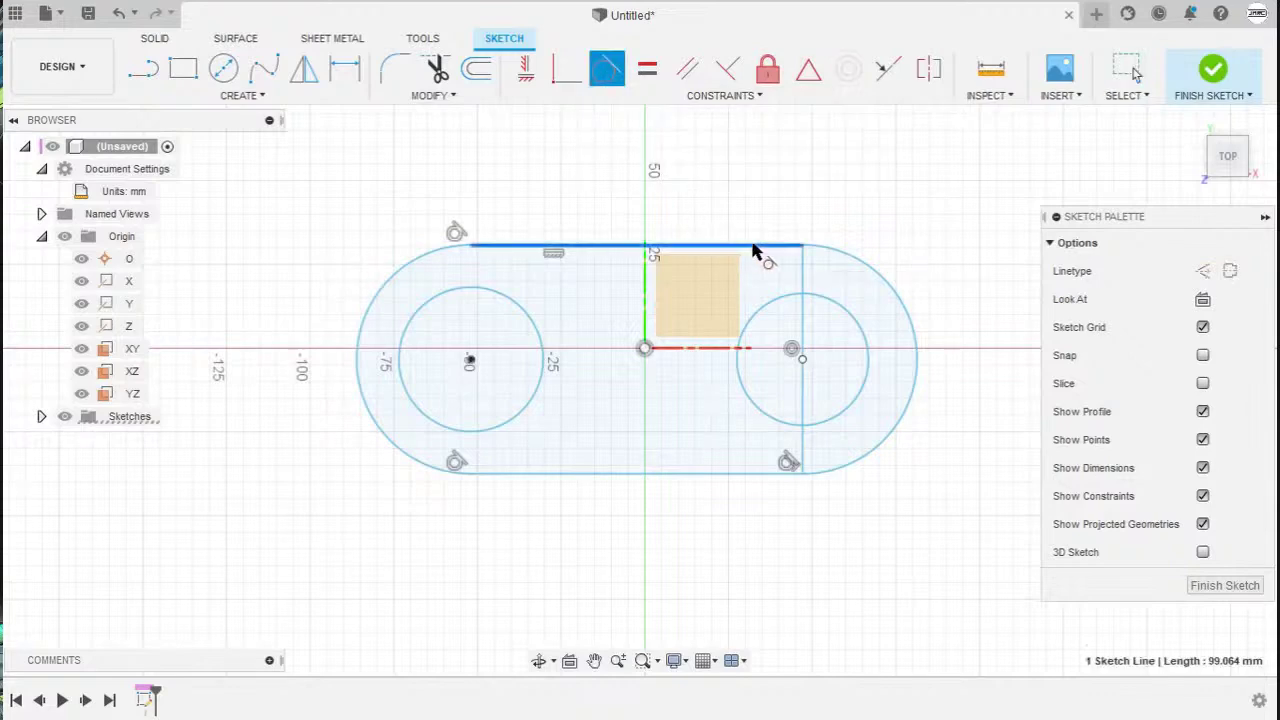
left_click(846, 261)
key("Escape")
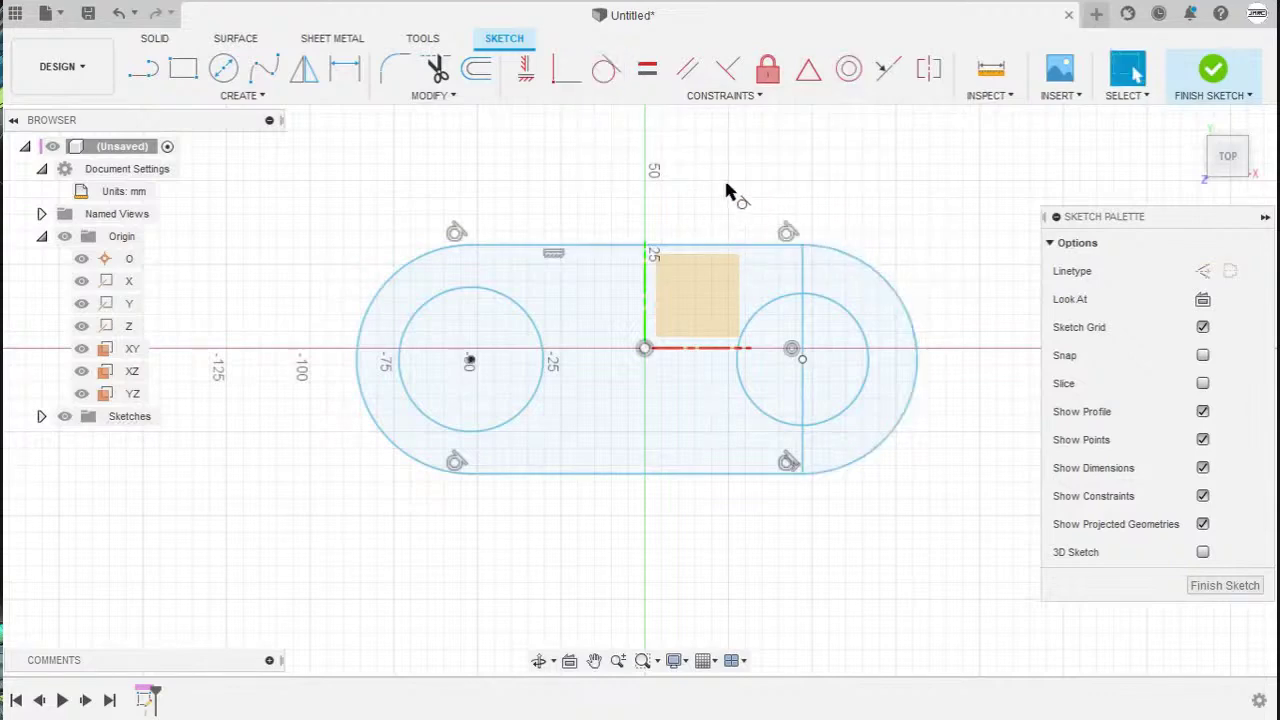
scroll(726, 203, "up", 1)
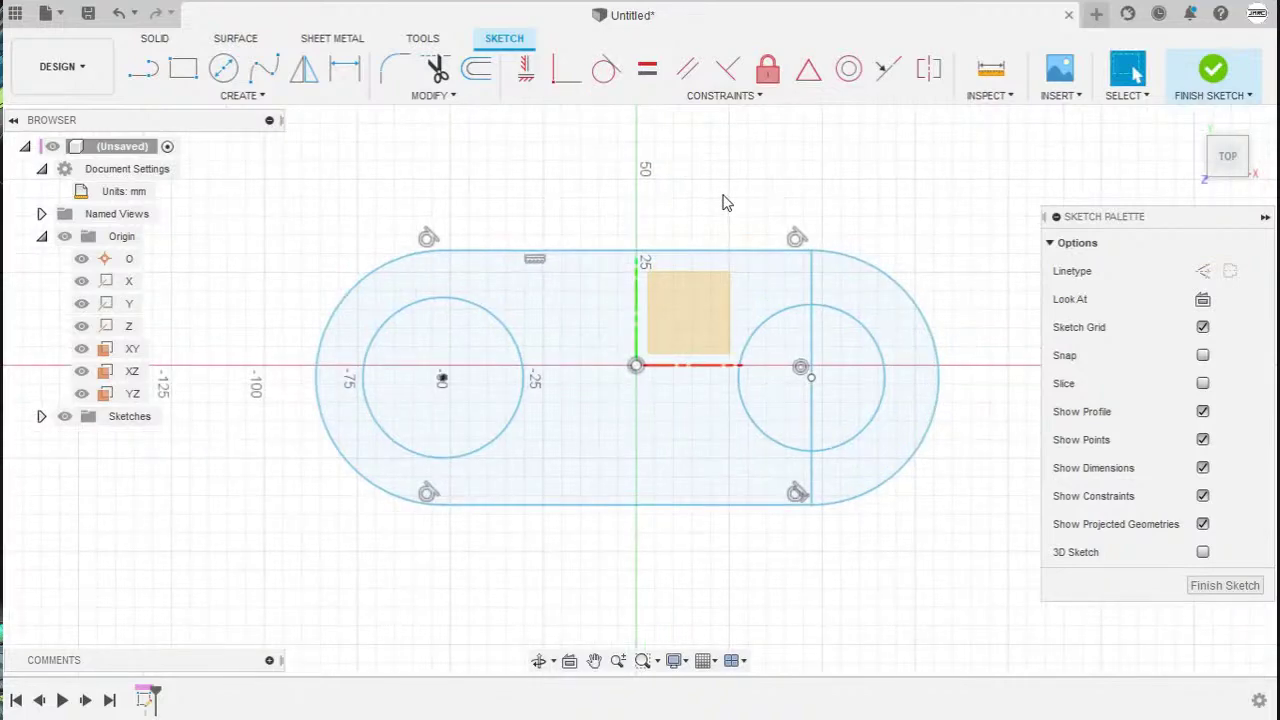
left_click(813, 287)
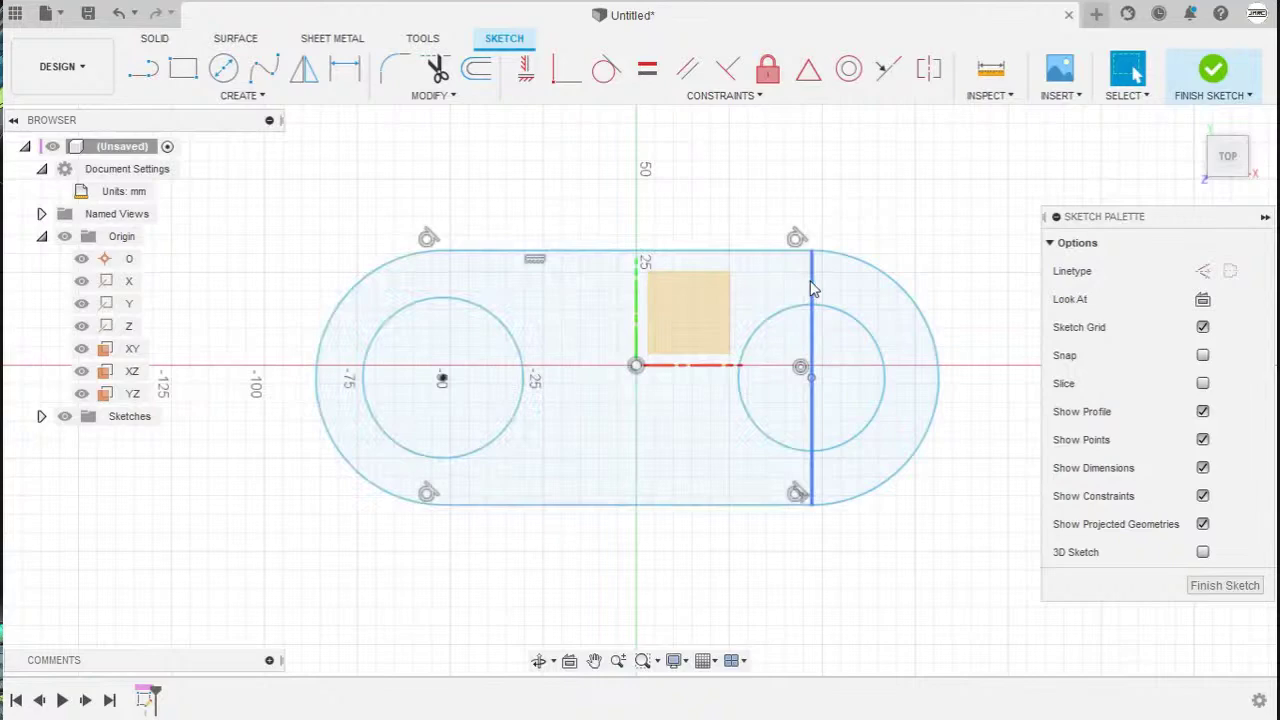
Step: Delete the stray vertical line through the right circle, then select and deselect both circles
left_click(812, 289)
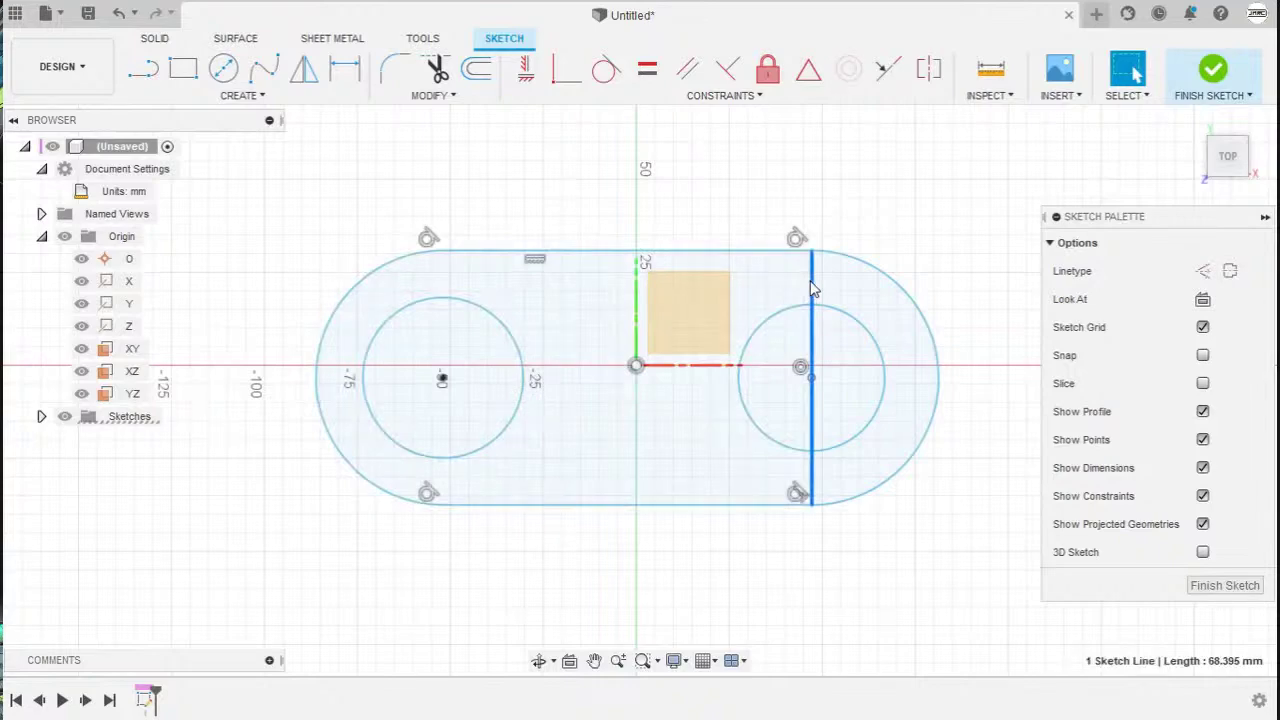
key("Delete")
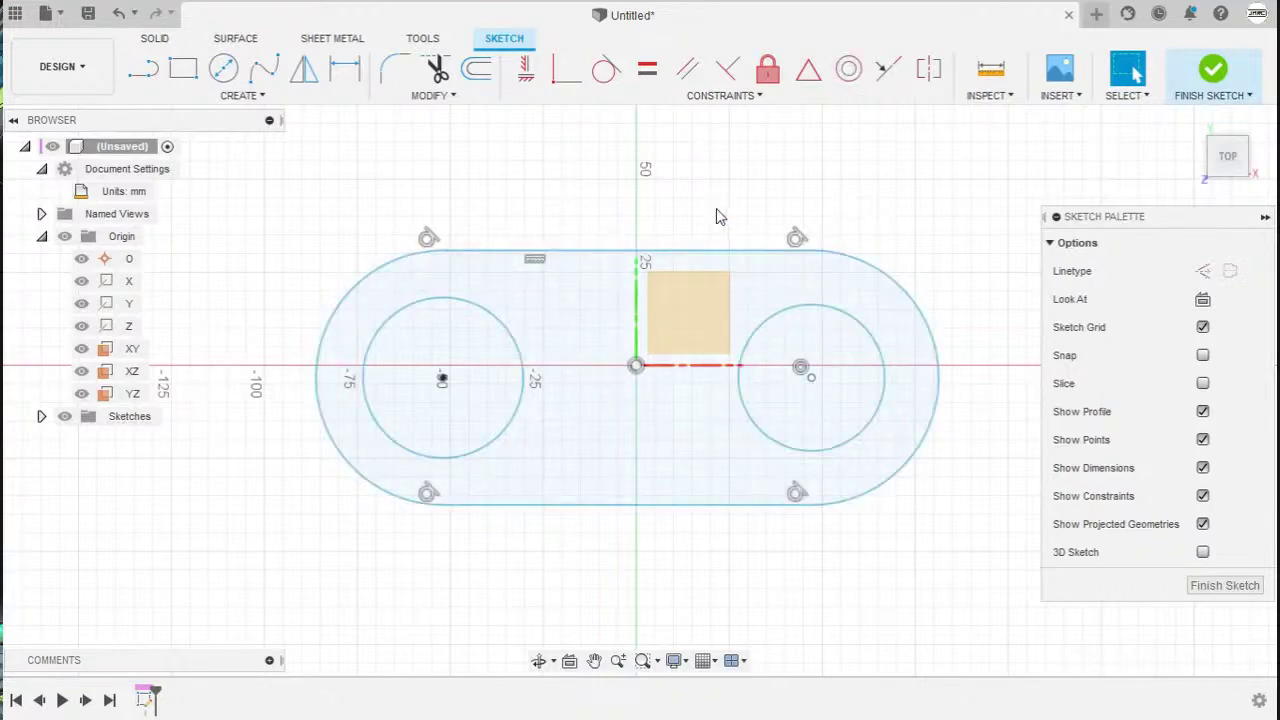
left_click(517, 343)
left_click(788, 319)
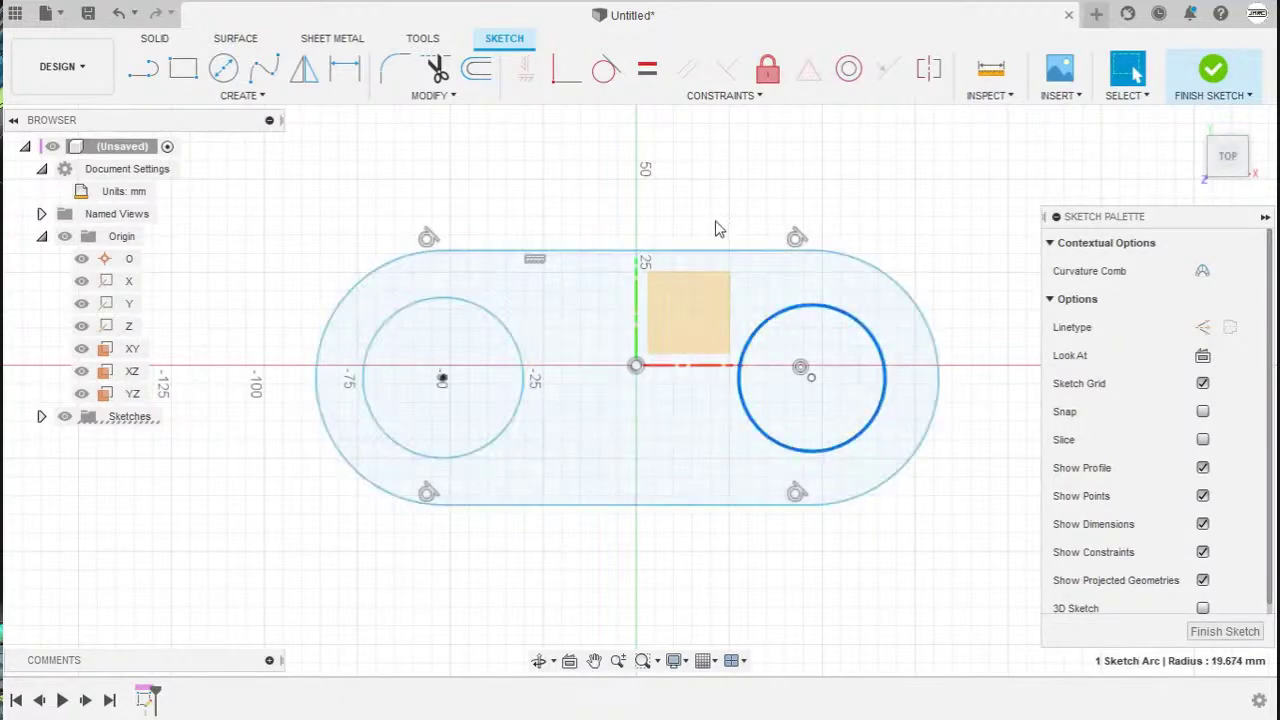
left_click(701, 211)
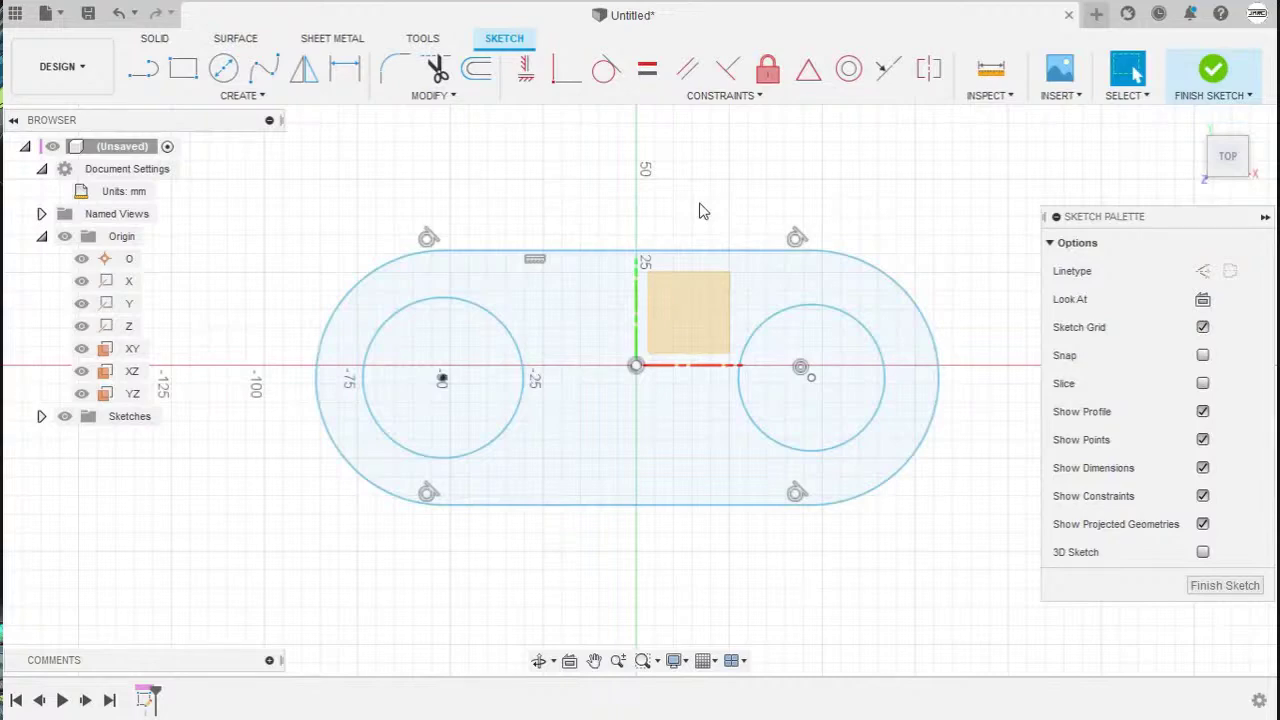
Step: Apply an Equal constraint so the left circle matches the right circle
left_click(648, 78)
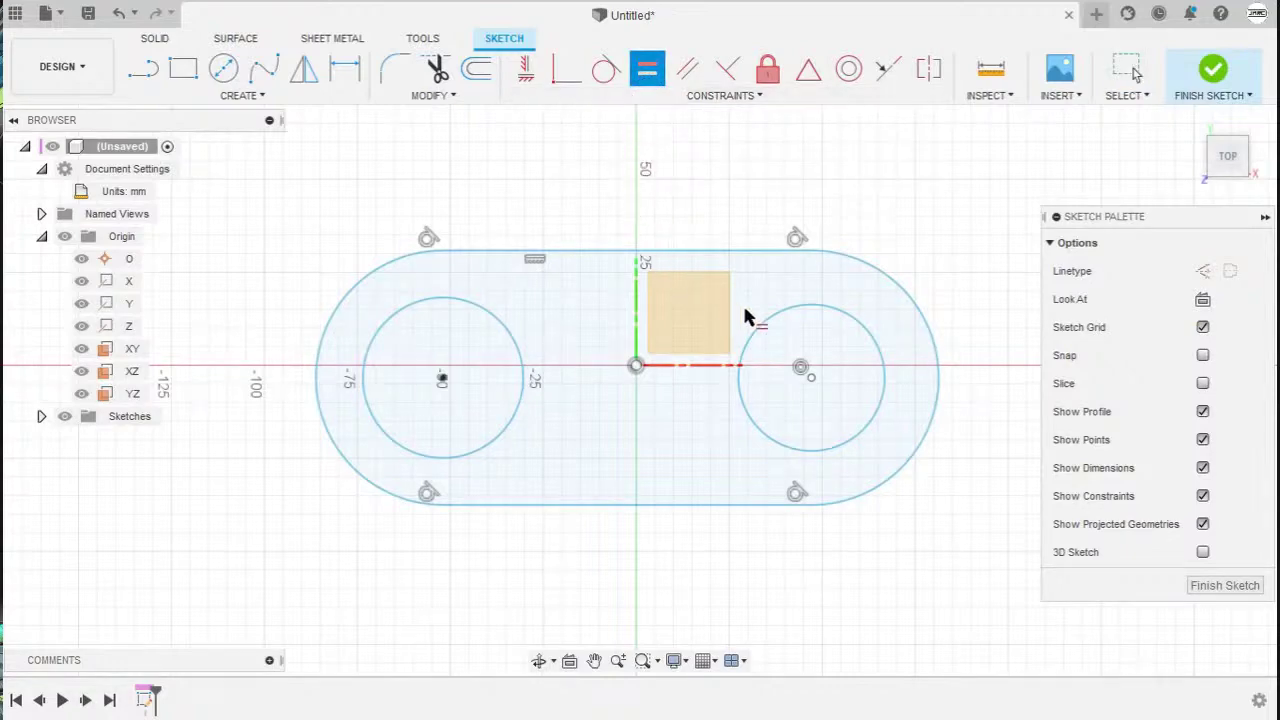
left_click(770, 327)
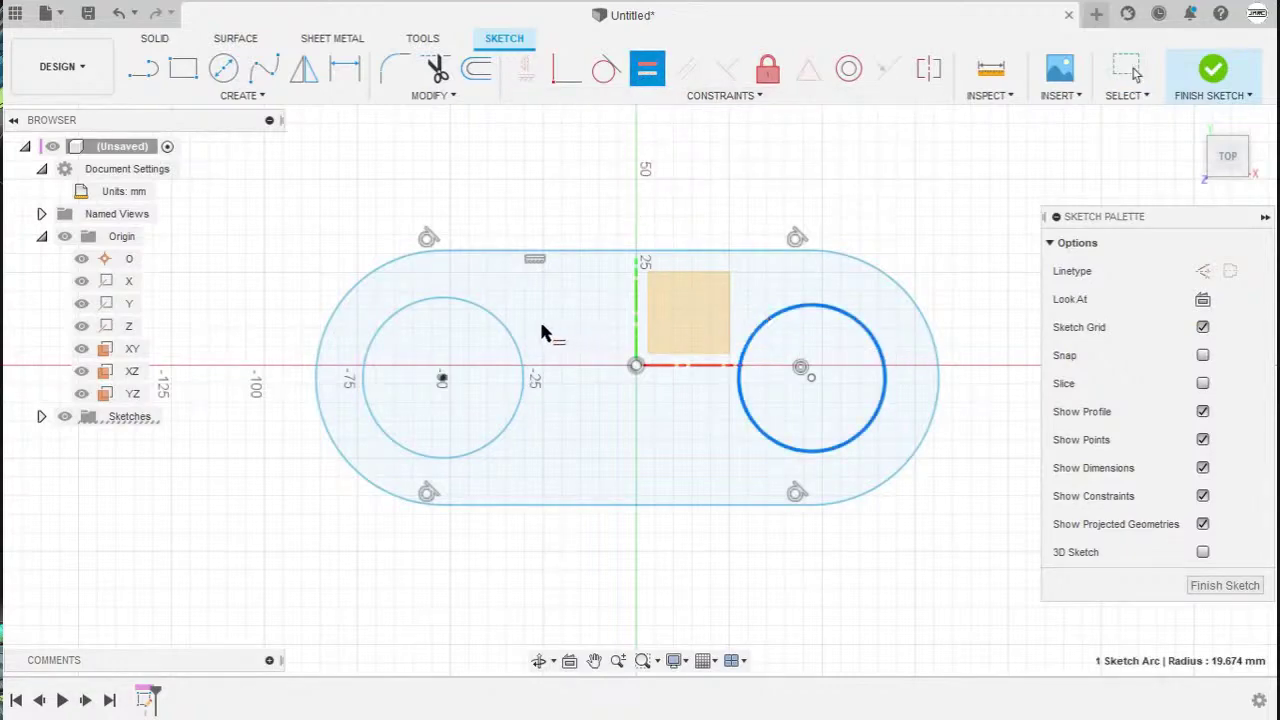
left_click(508, 340)
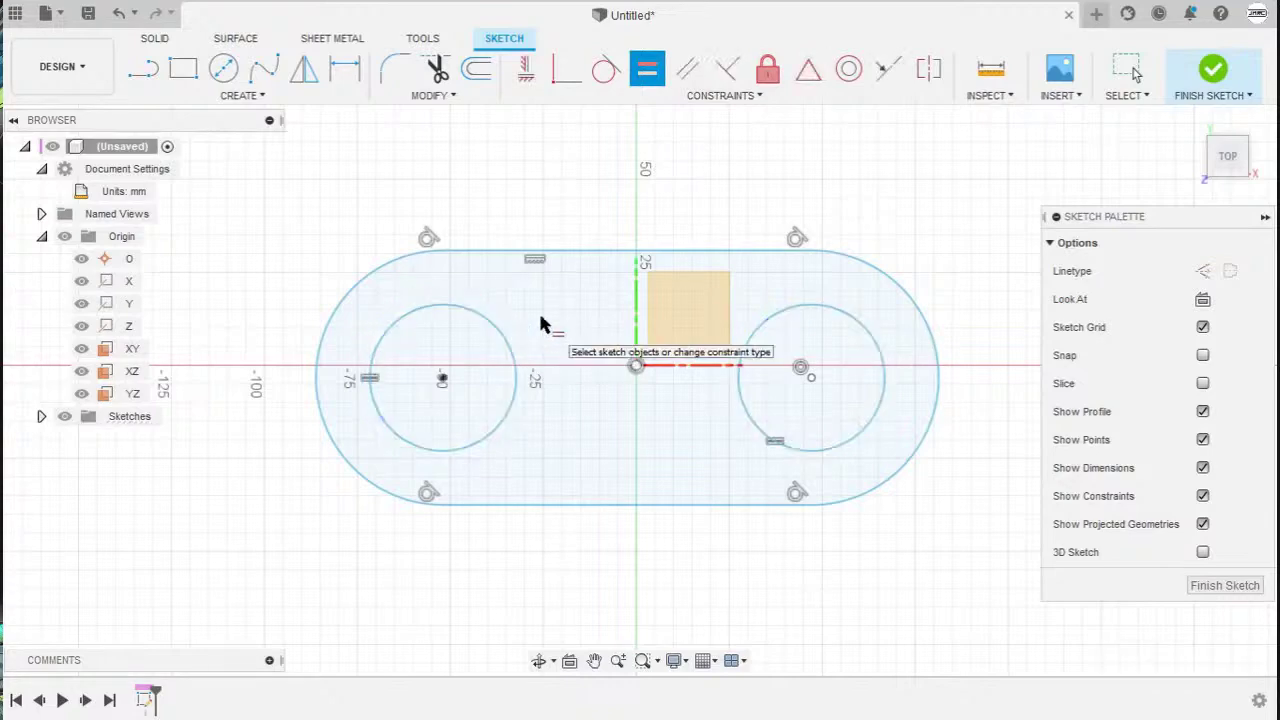
key("Escape")
Step: Drag the left circle's edge to shrink both equal circles slightly
left_click(499, 334)
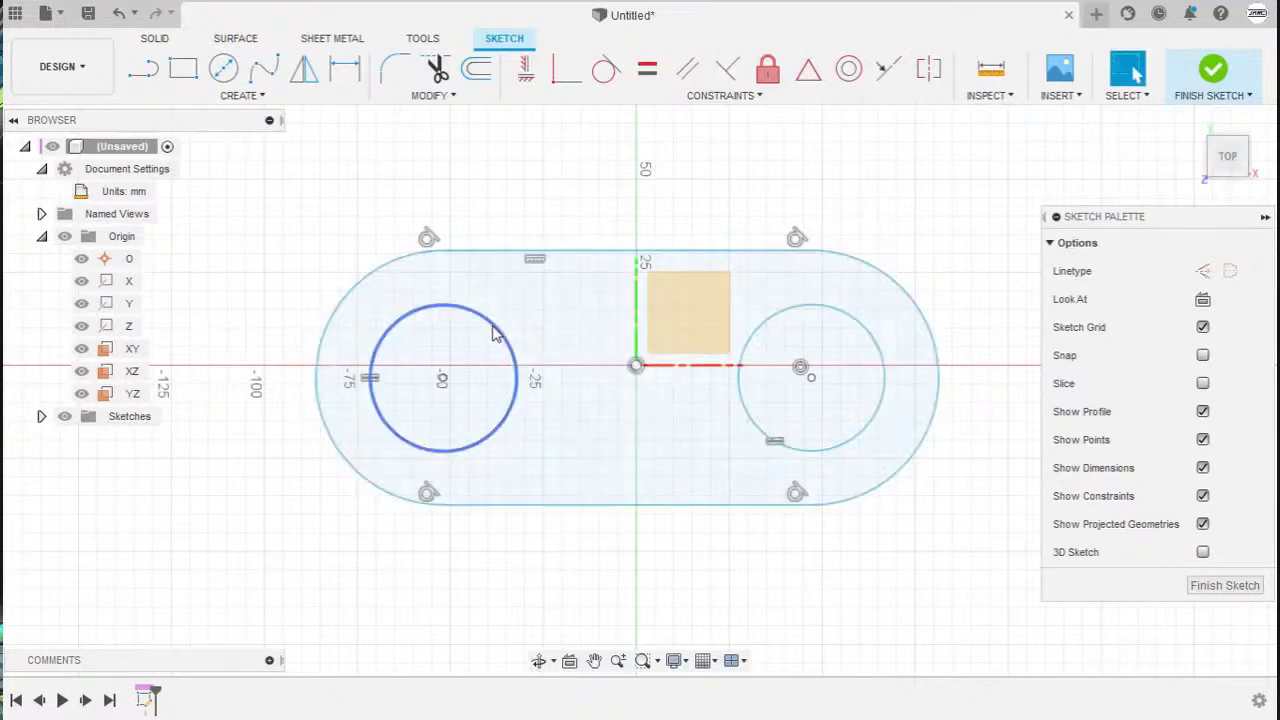
mouse_move(499, 334)
left_mouse_down()
mouse_move(537, 306)
mouse_move(484, 343)
mouse_move(523, 320)
mouse_move(487, 343)
mouse_move(506, 331)
mouse_move(499, 339)
left_mouse_up()
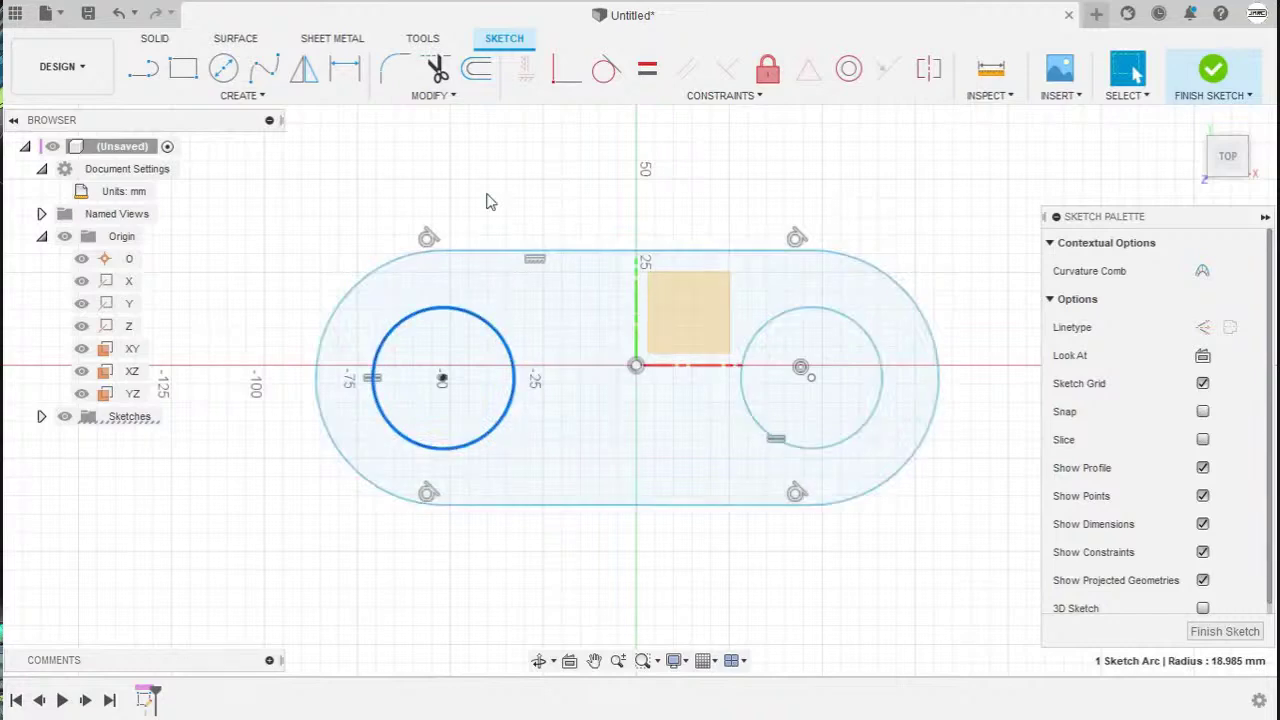
left_click(490, 202)
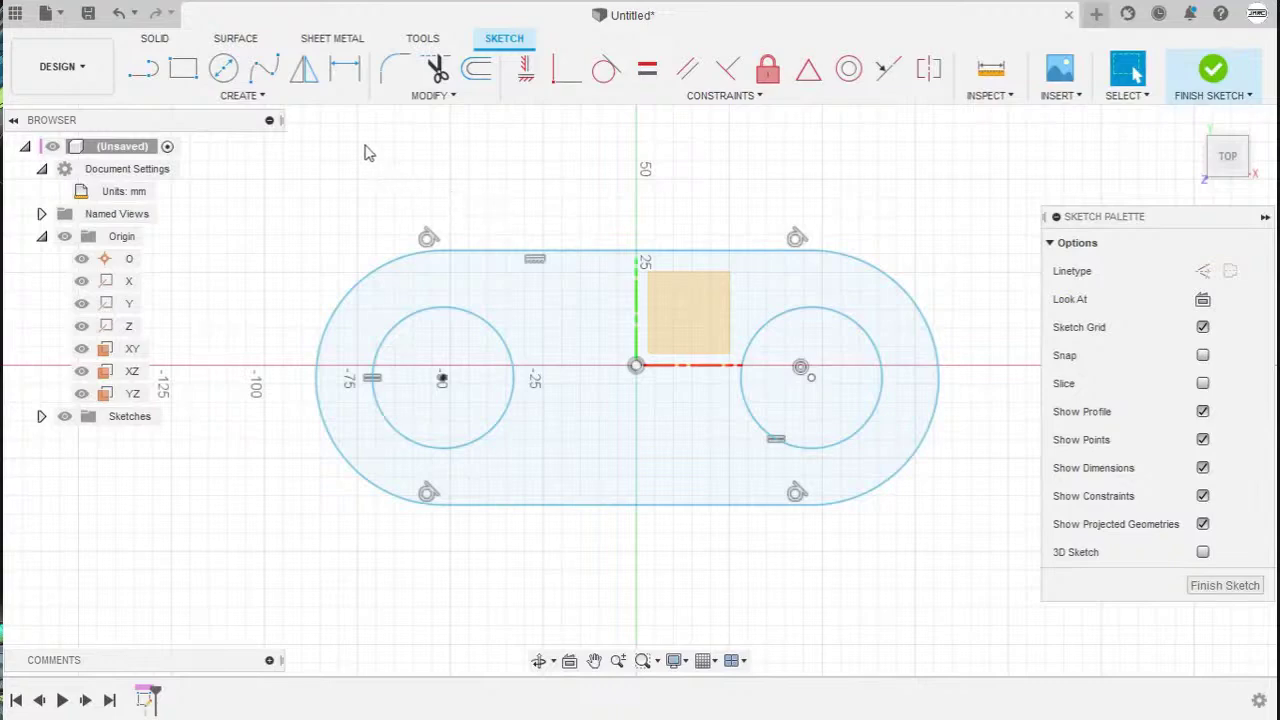
Step: Add a 100 mm dimension between the two circle centres, placed above the slot
left_click(345, 72)
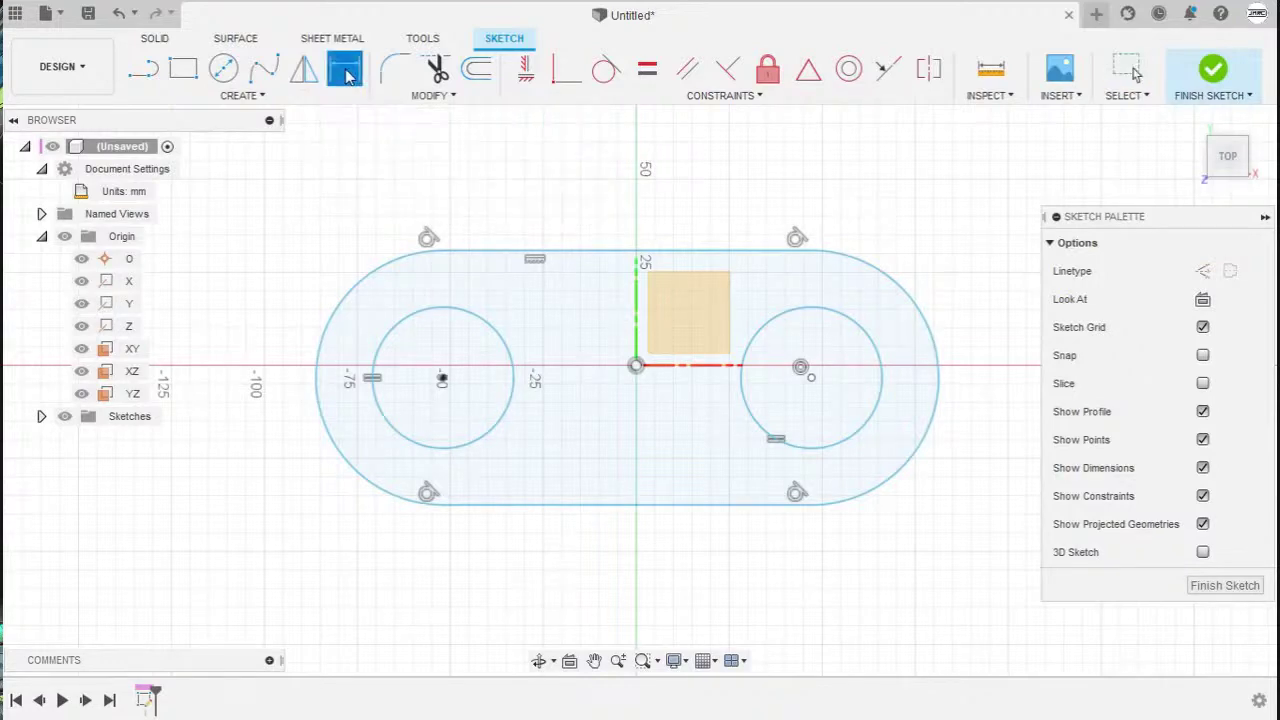
left_click(443, 380)
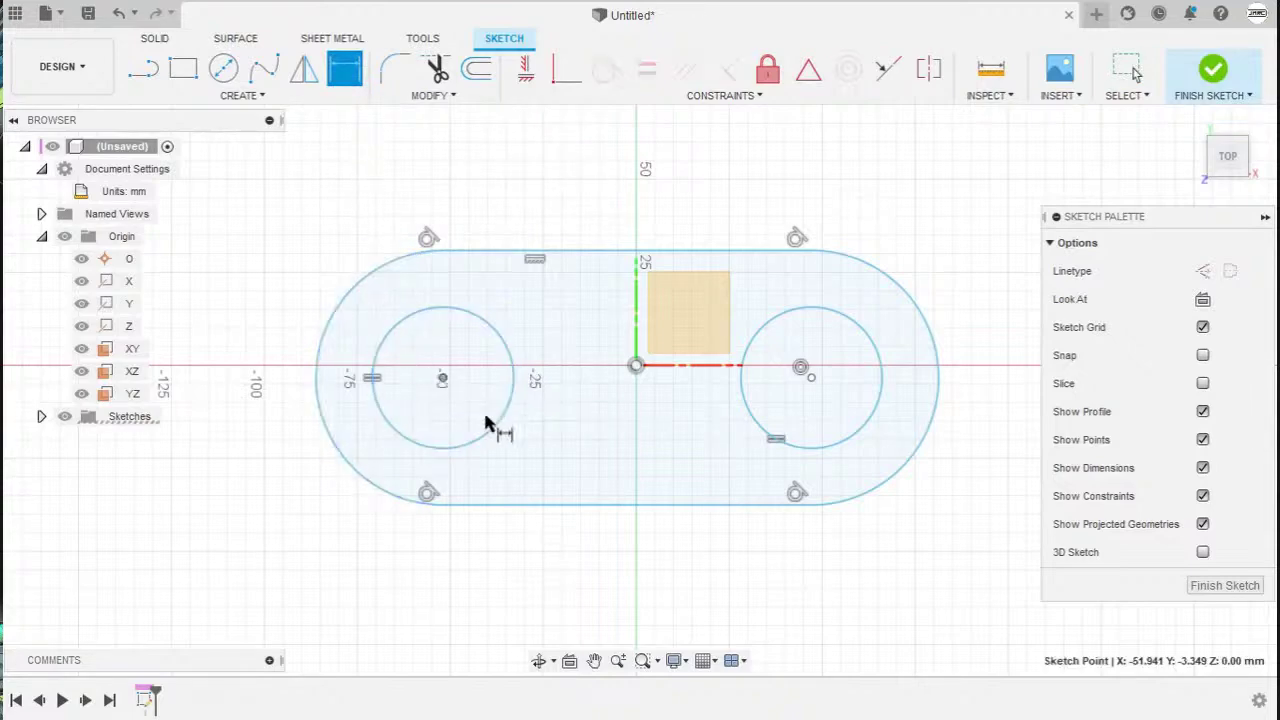
left_click(811, 378)
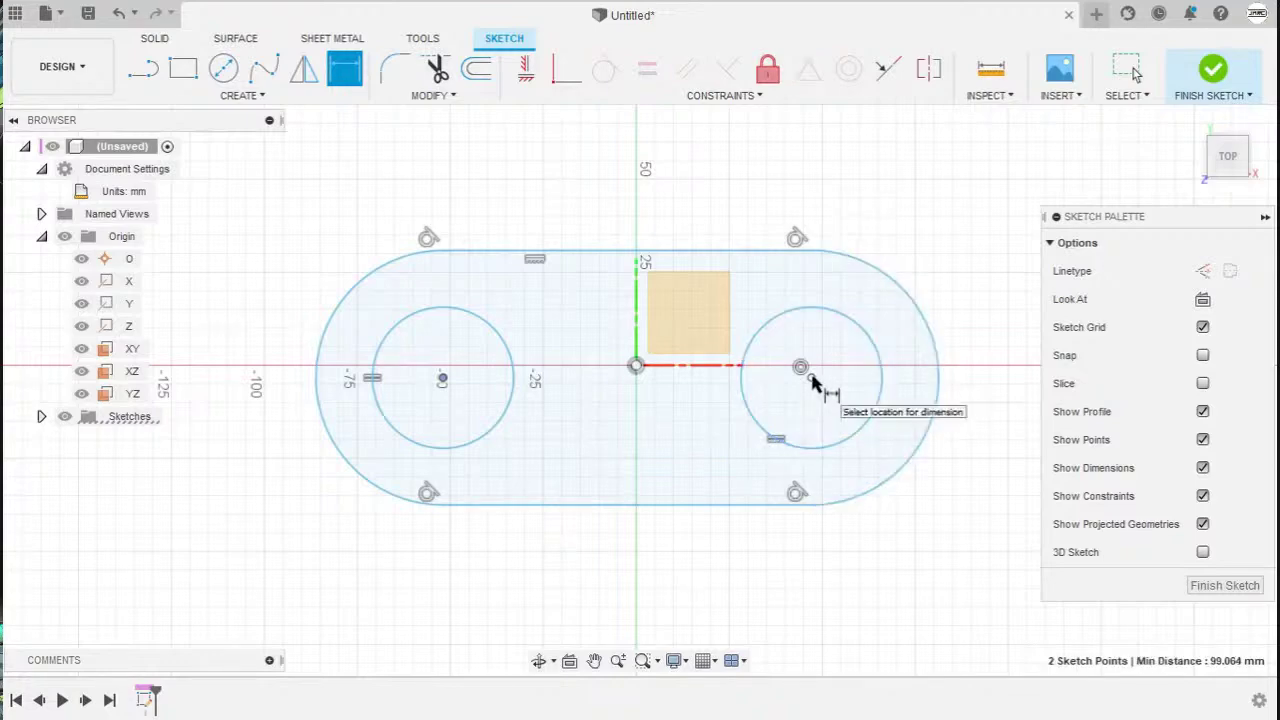
left_click(617, 160)
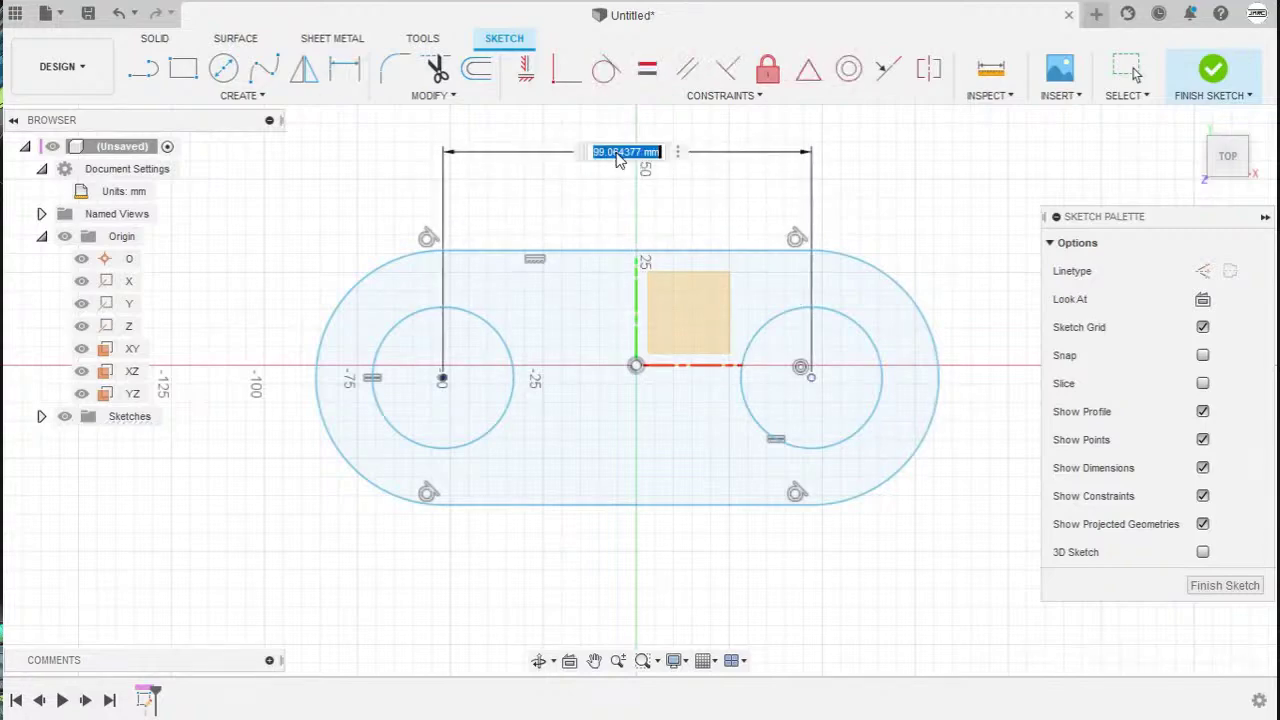
type("100")
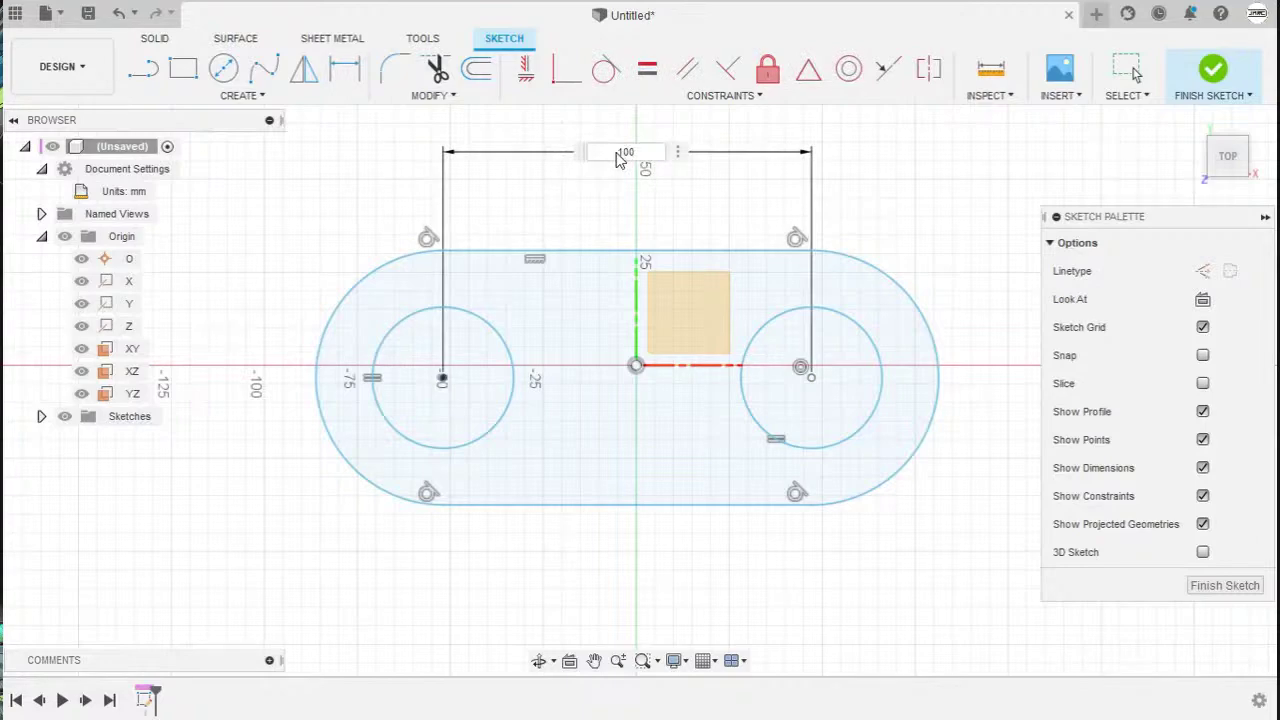
key("Return")
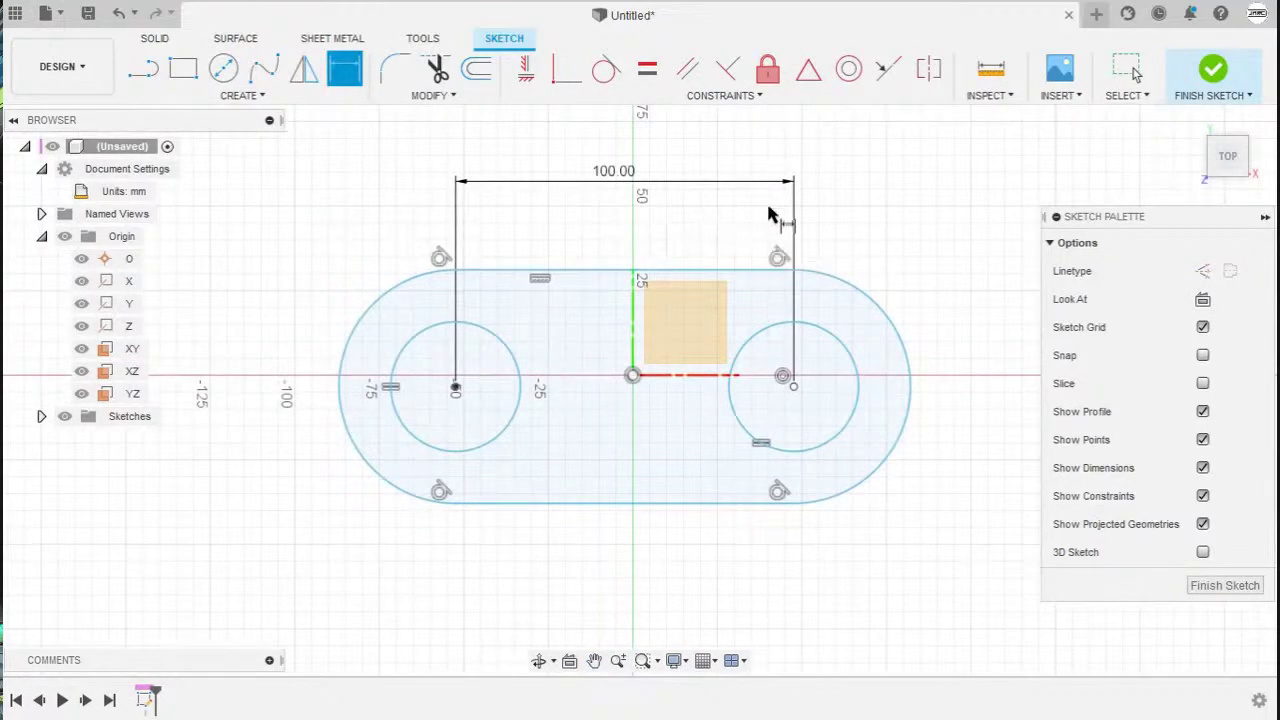
Step: Add a 20 mm diameter dimension to the right circle, placed beside the slot
left_click(849, 357)
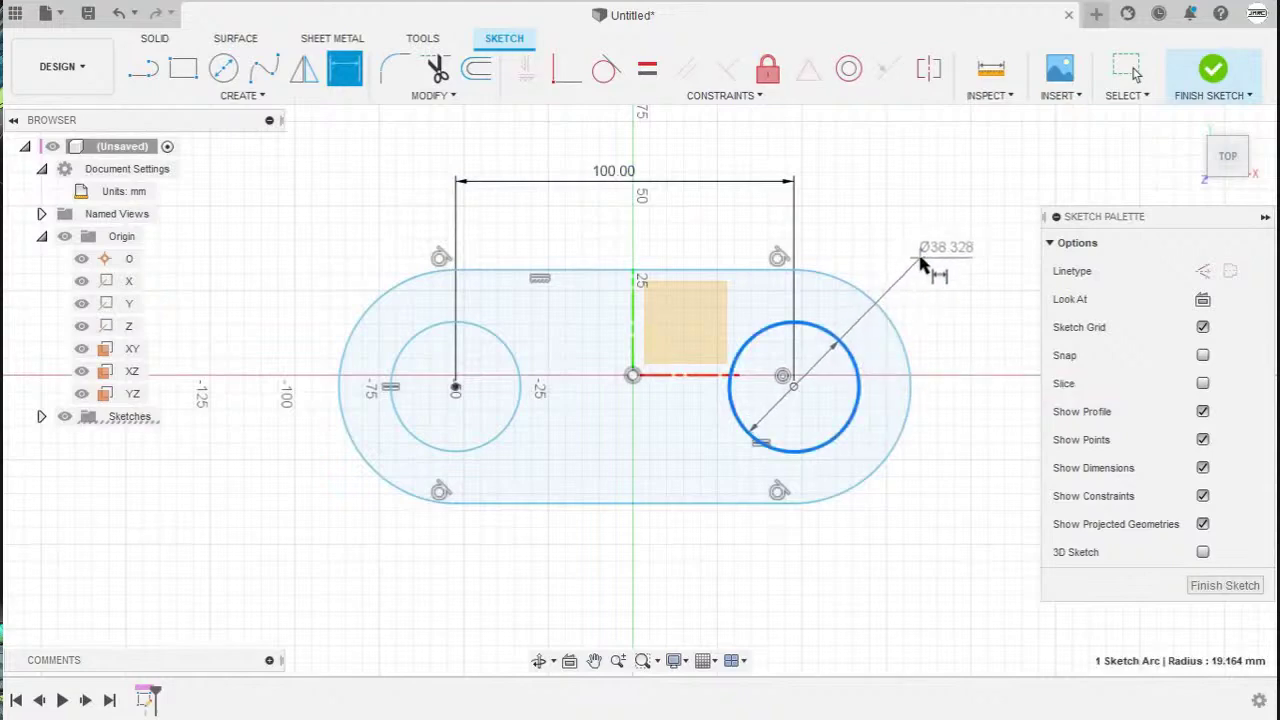
left_click(922, 258)
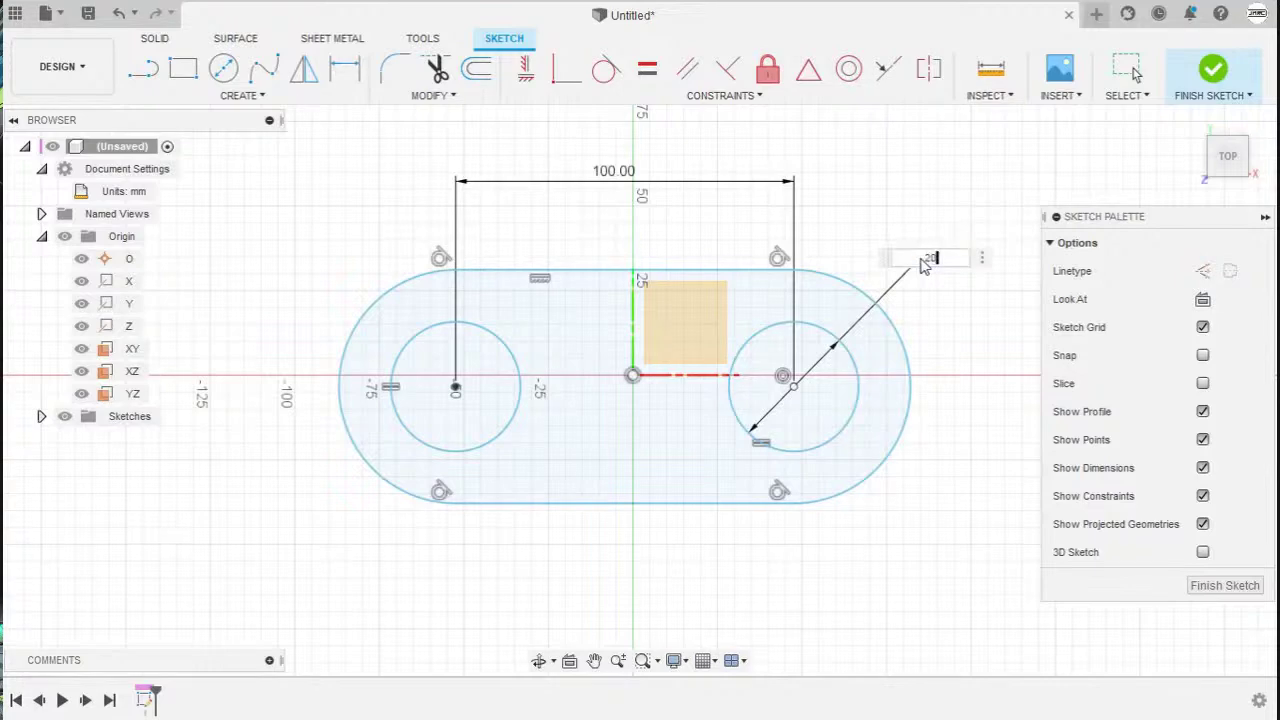
key("Return")
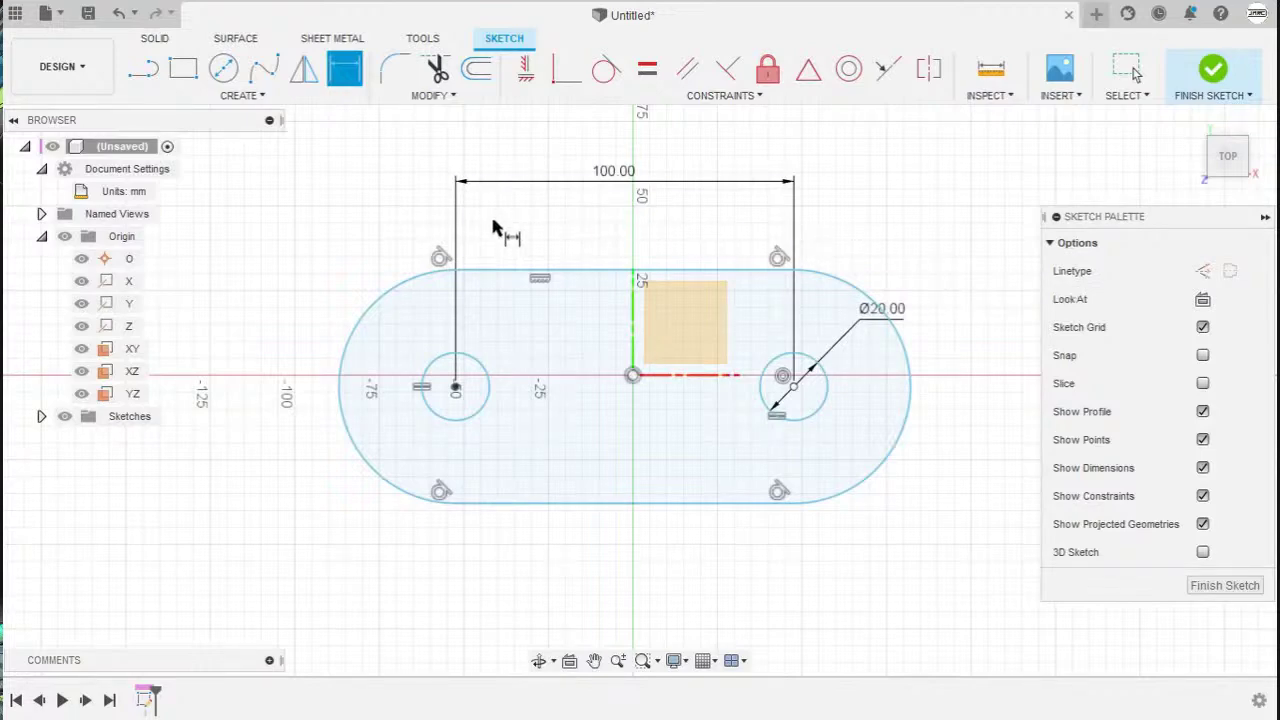
Step: Dimension the gap between the slot's top and bottom edges as 50 mm, placed on the left
left_click(491, 271)
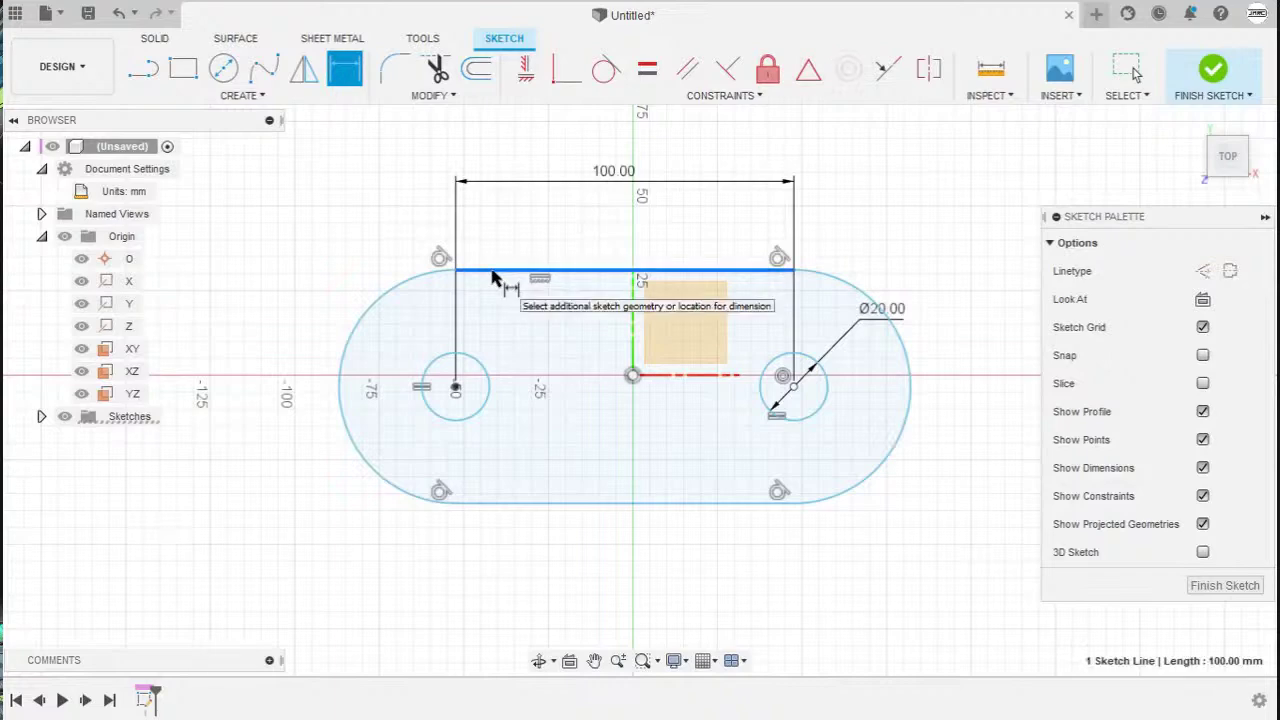
left_click(517, 504)
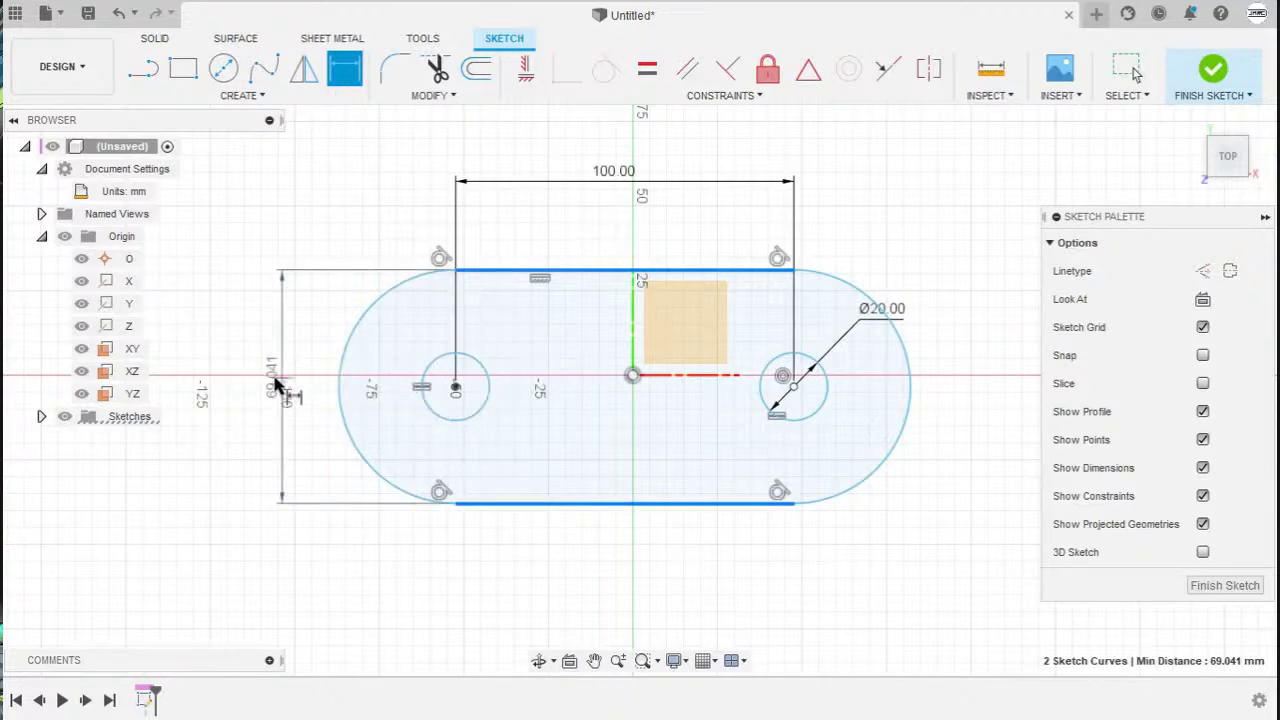
left_click(256, 388)
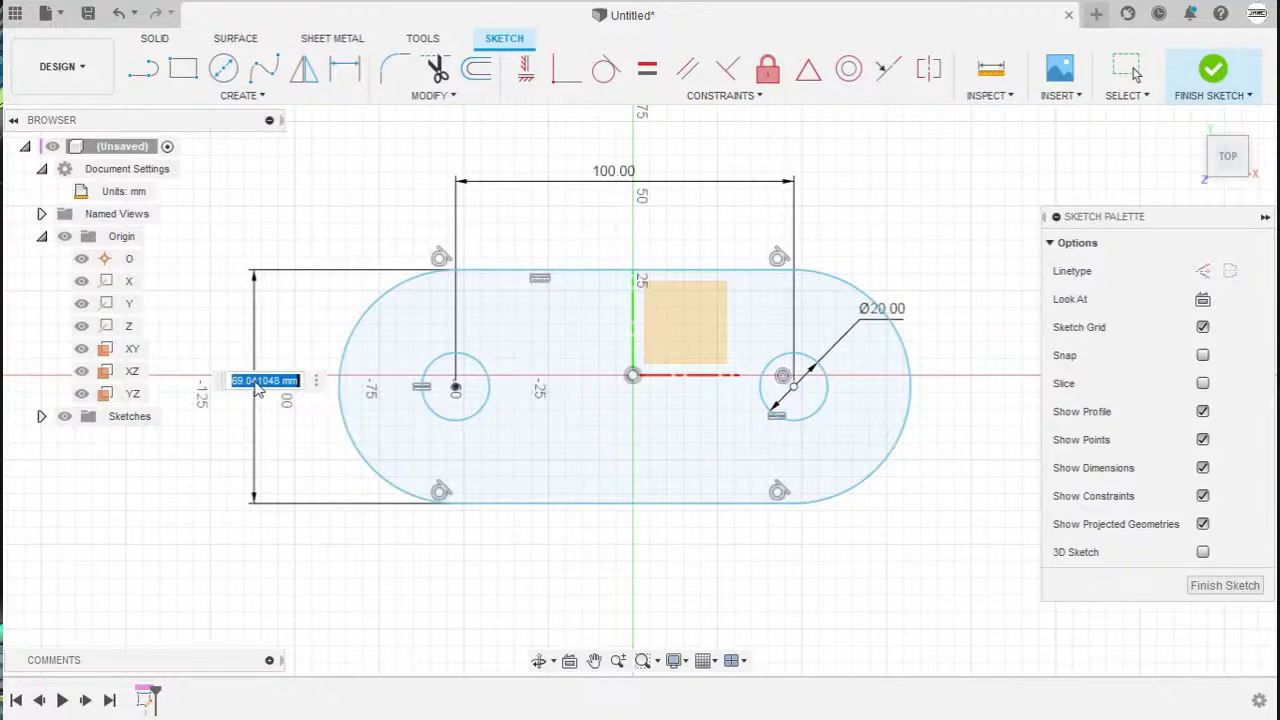
type("50")
key("Return")
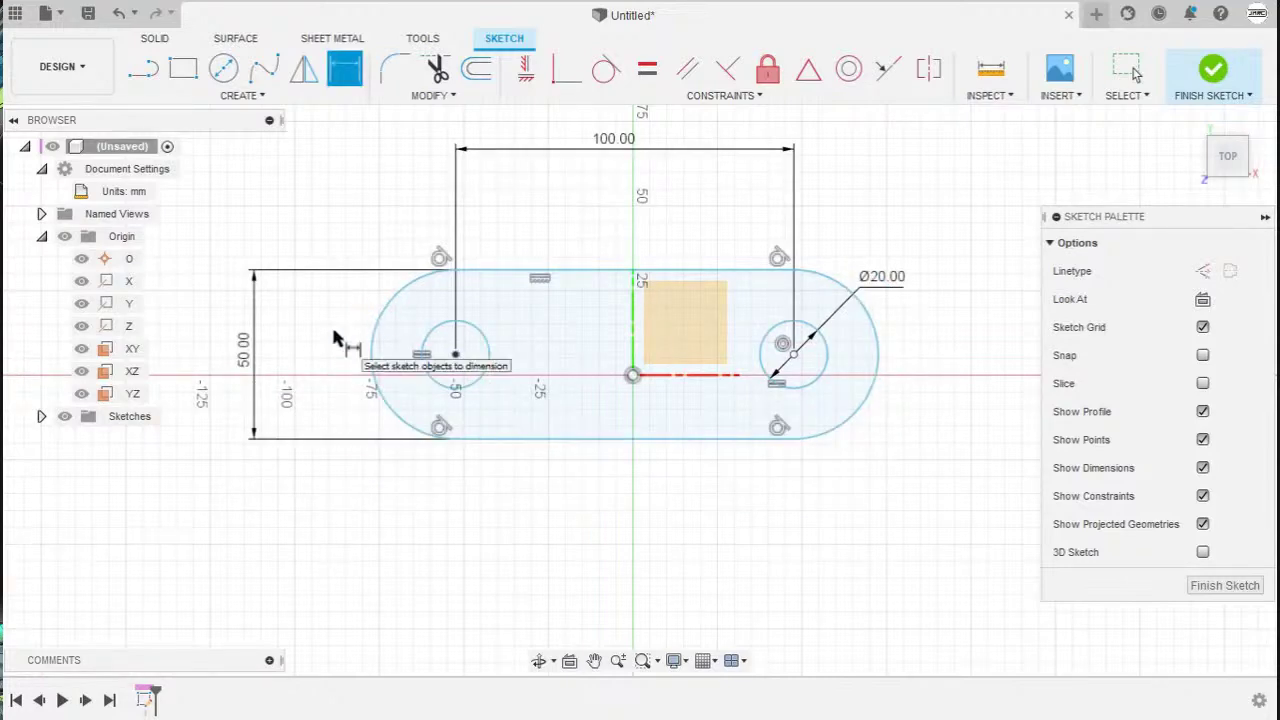
key("Escape")
scroll(460, 360, "up", 2)
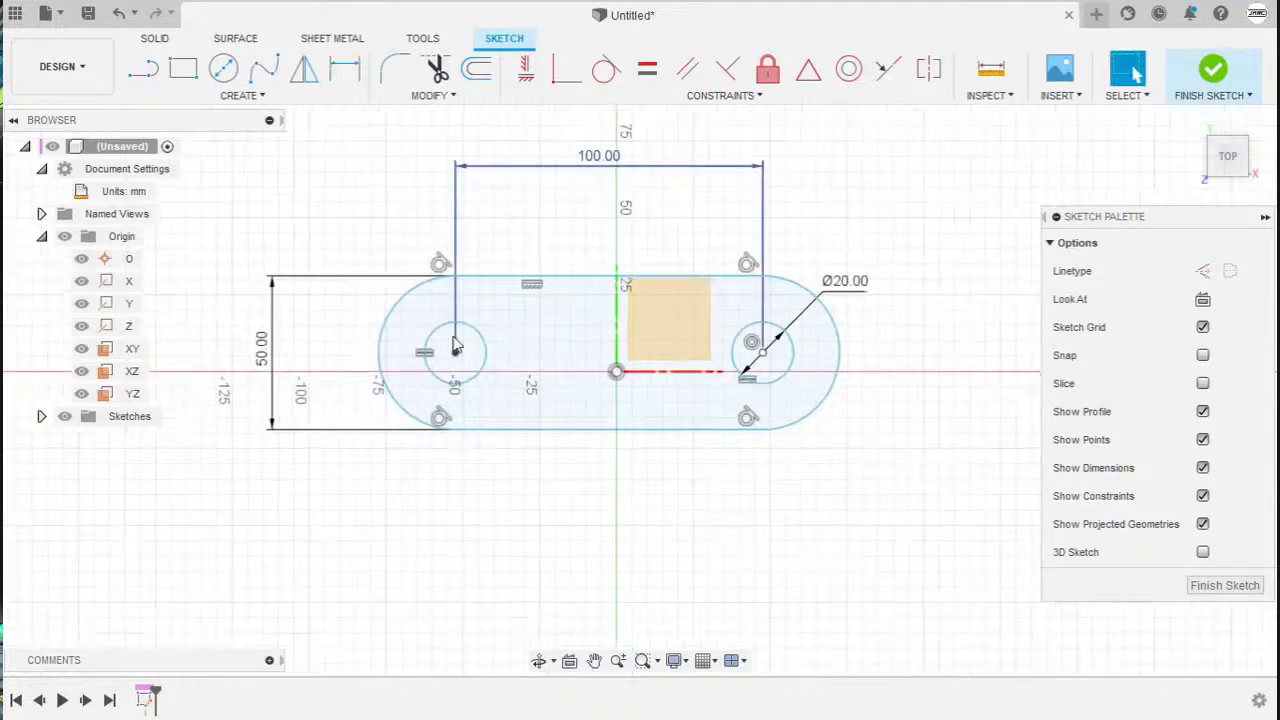
Step: Drag the Ø20.00 label outward, away from the right circle and beyond the slot
middle_click_drag(462, 365, 456, 440)
scroll(456, 438, "down", 2)
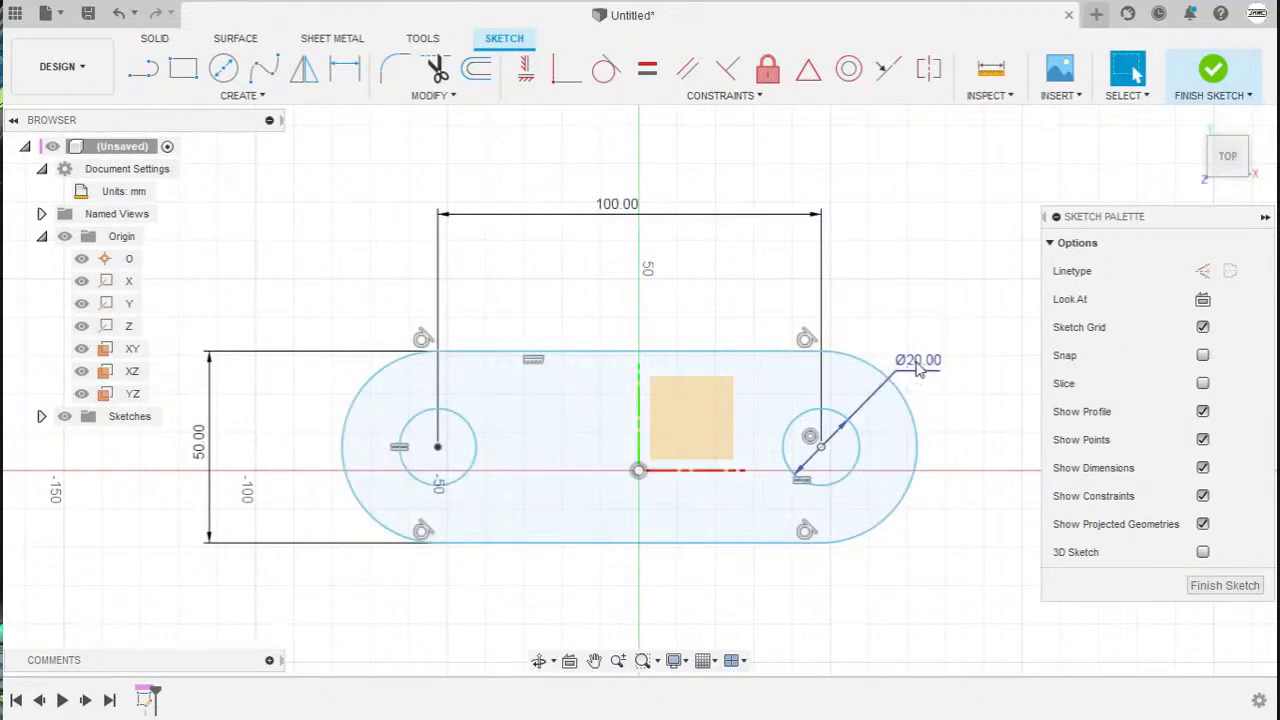
mouse_move(918, 368)
left_mouse_down()
mouse_move(965, 330)
mouse_move(972, 338)
mouse_move(931, 357)
left_mouse_up()
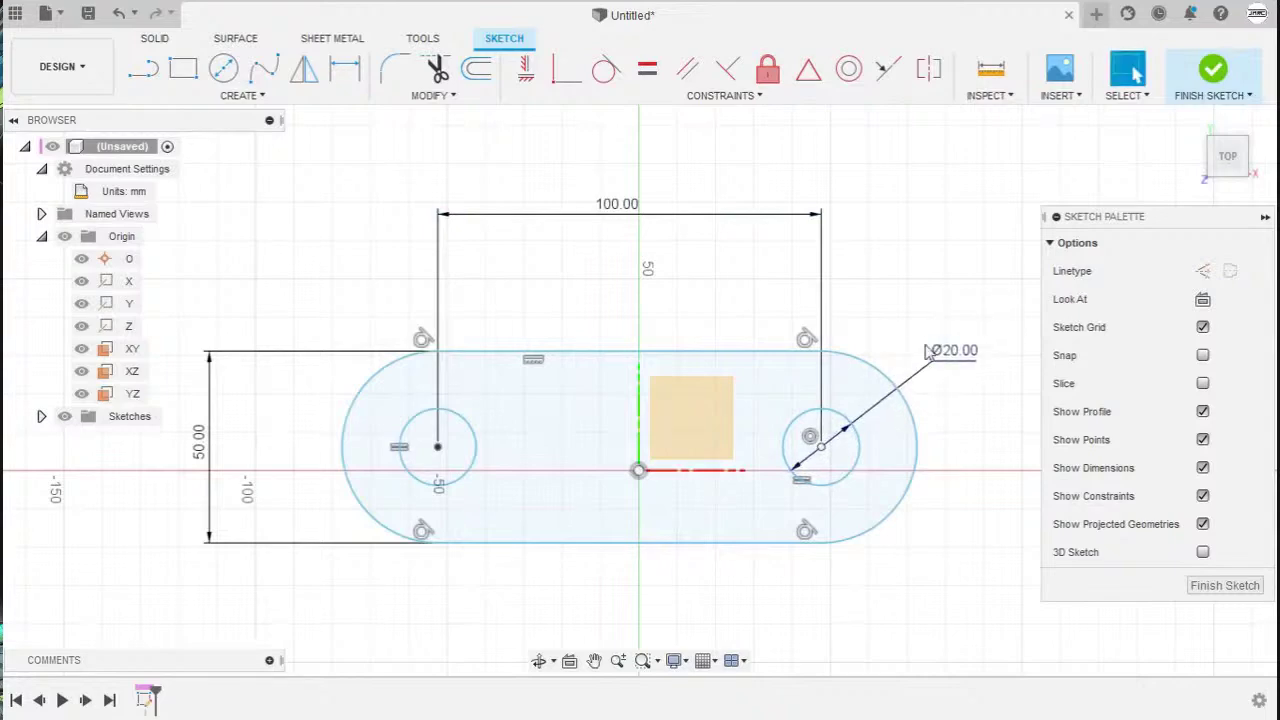
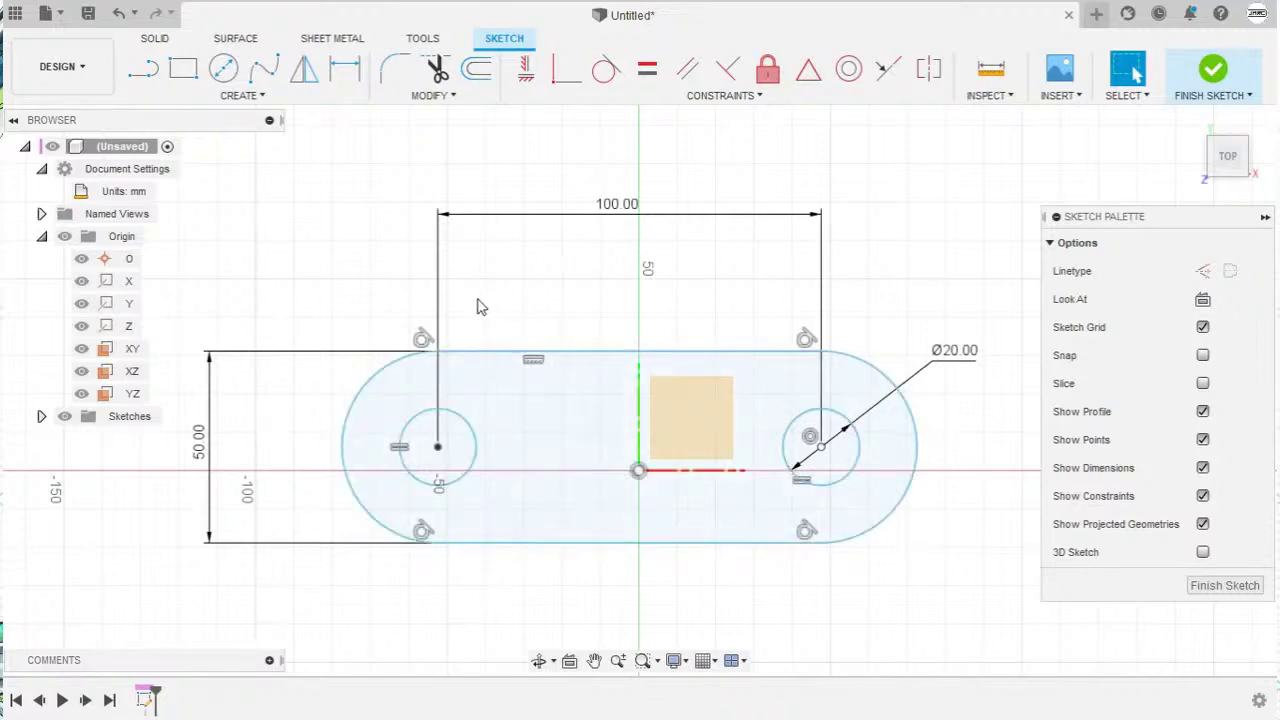
Step: Draw a 100 mm line joining the centres of the two Ø20 mm circles
left_click(146, 72)
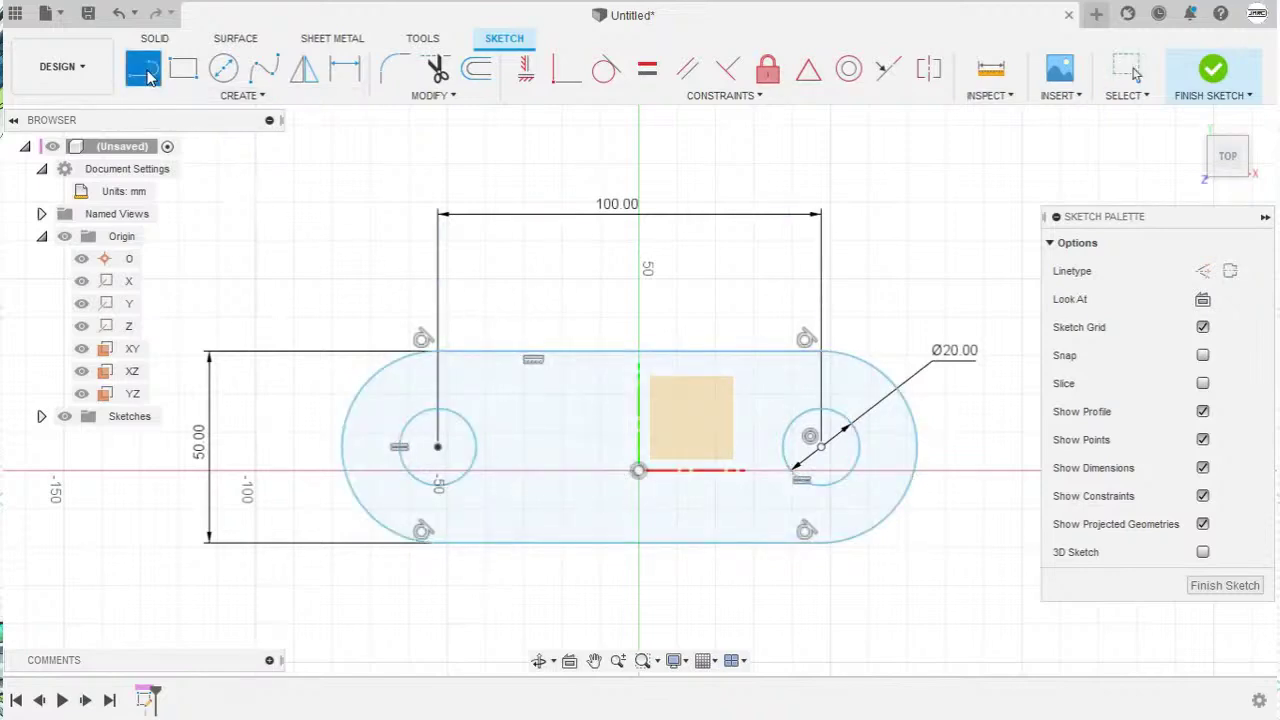
left_click(437, 447)
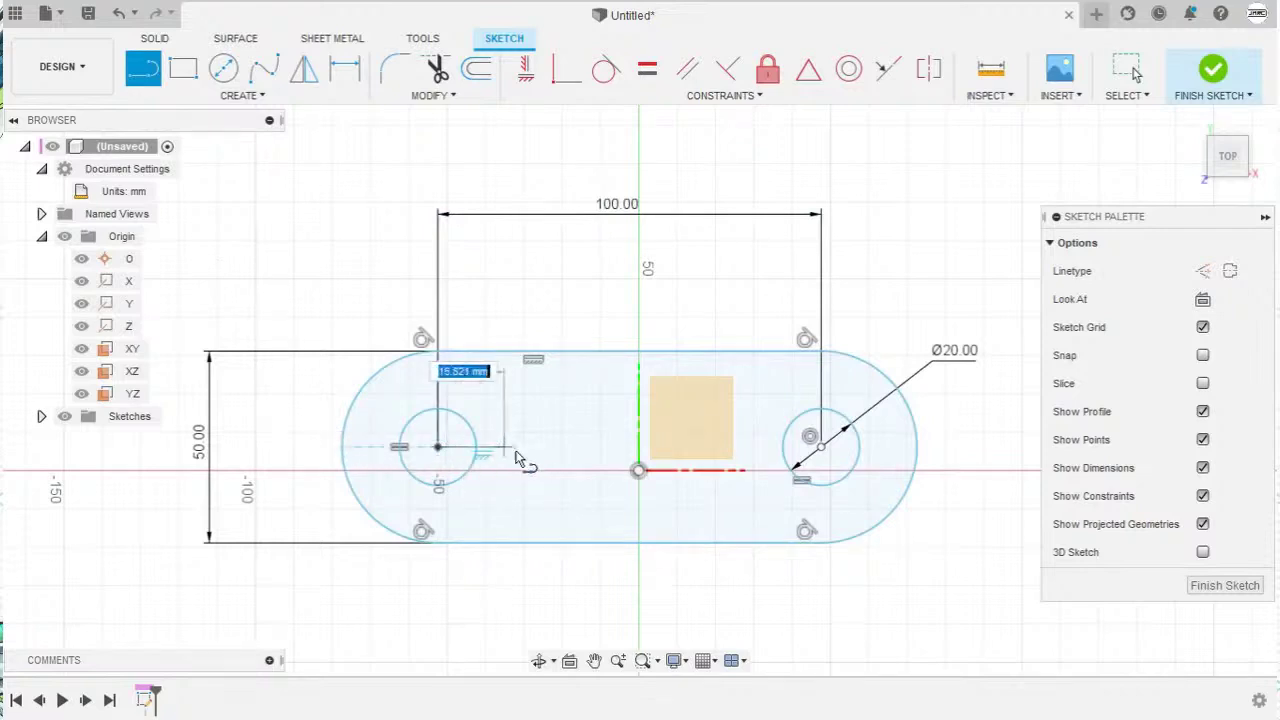
left_click(820, 448)
key("Escape")
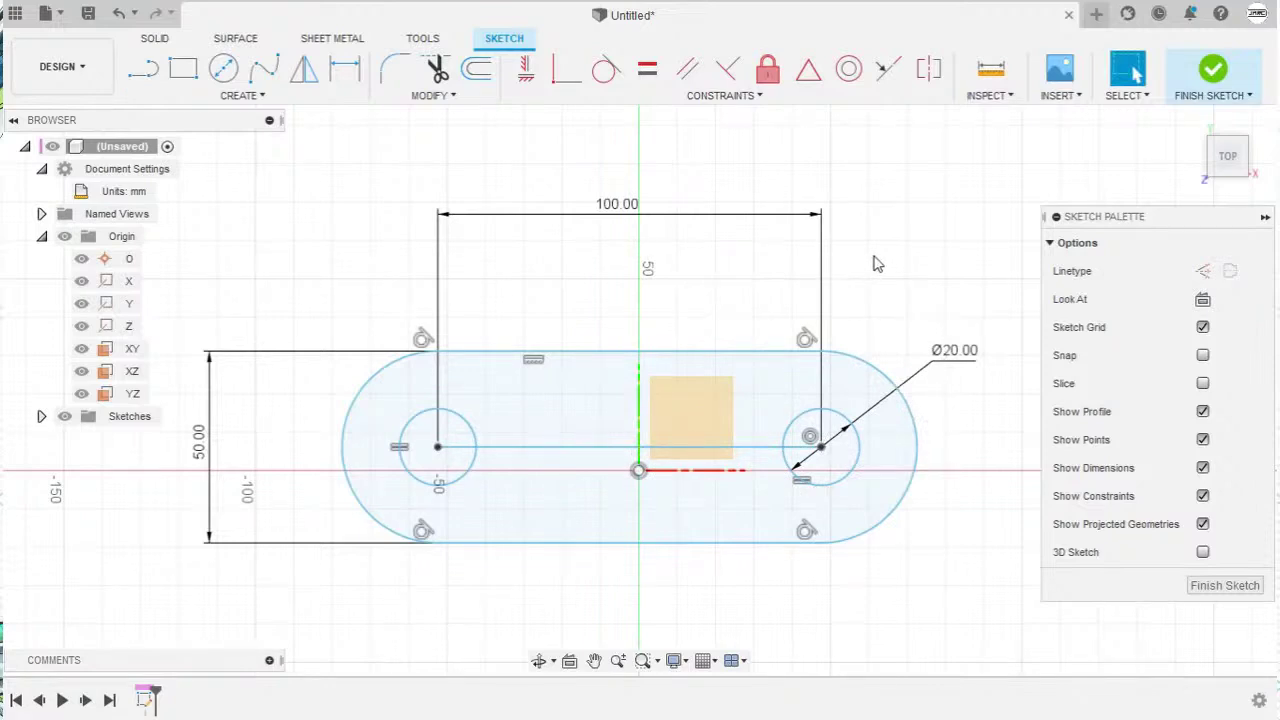
left_click(610, 449)
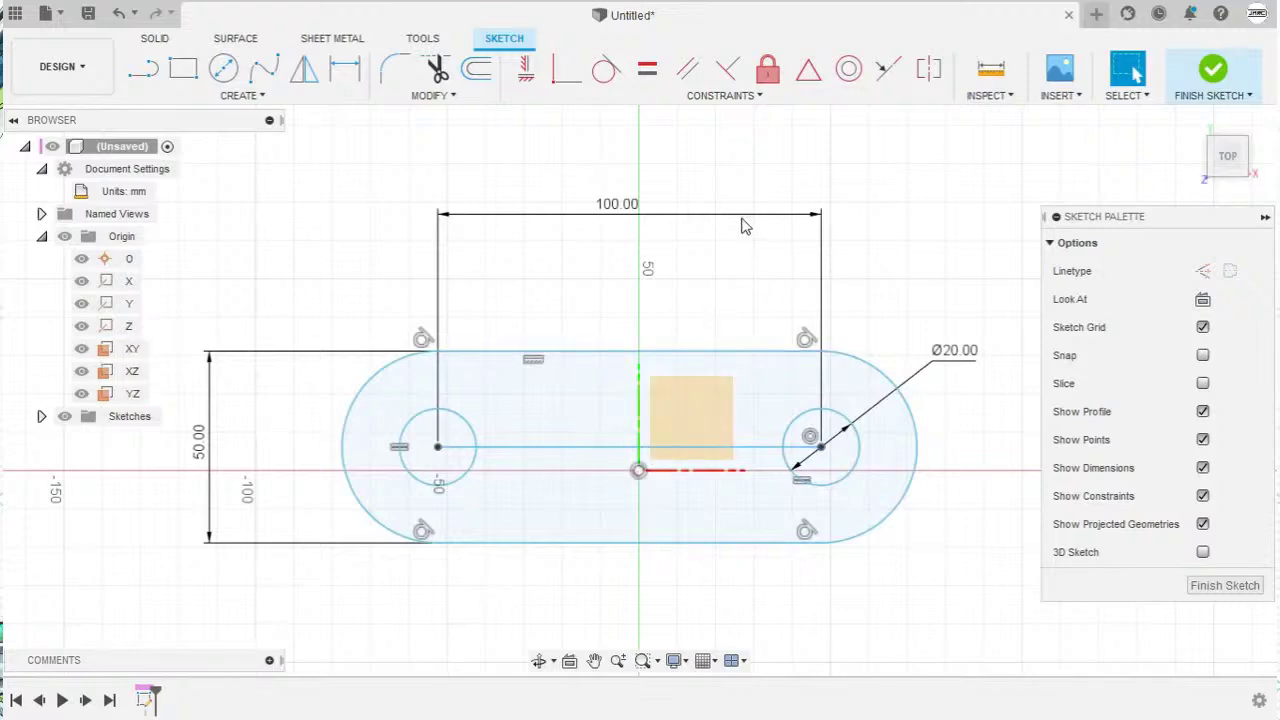
Step: Constrain the centre-to-centre line's midpoint onto the origin
left_click(809, 72)
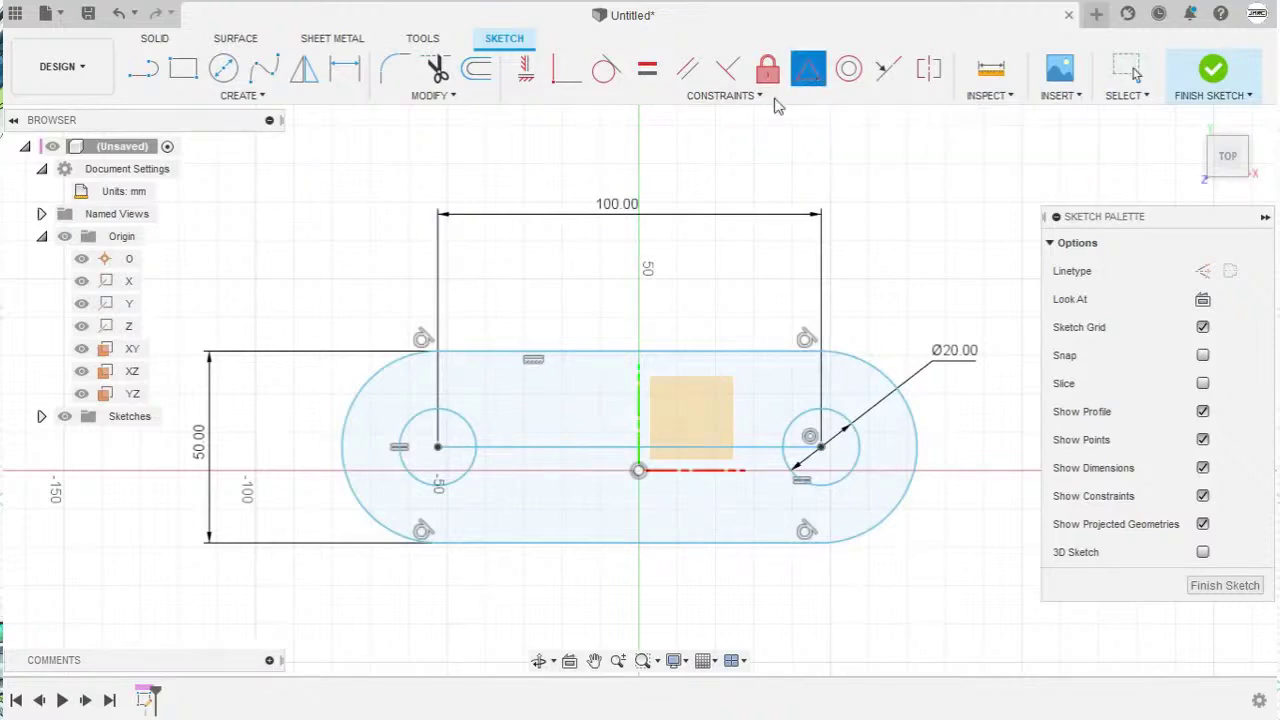
left_click(572, 448)
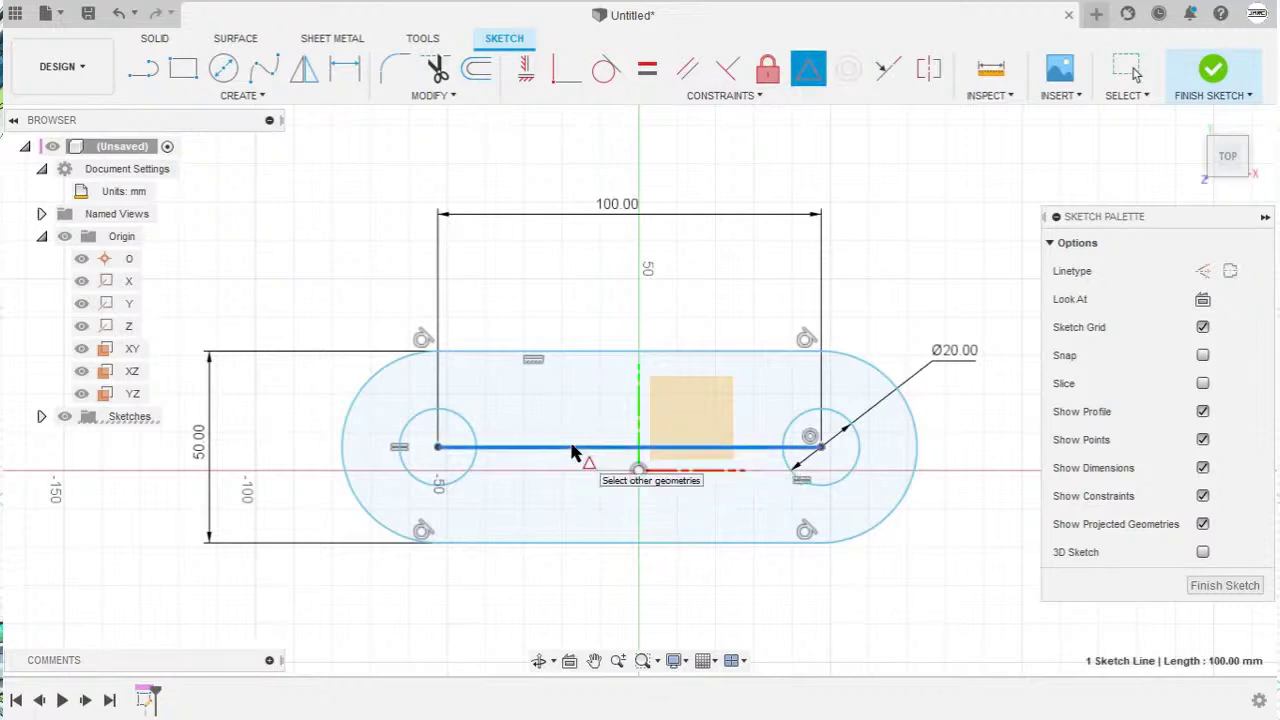
left_click(639, 471)
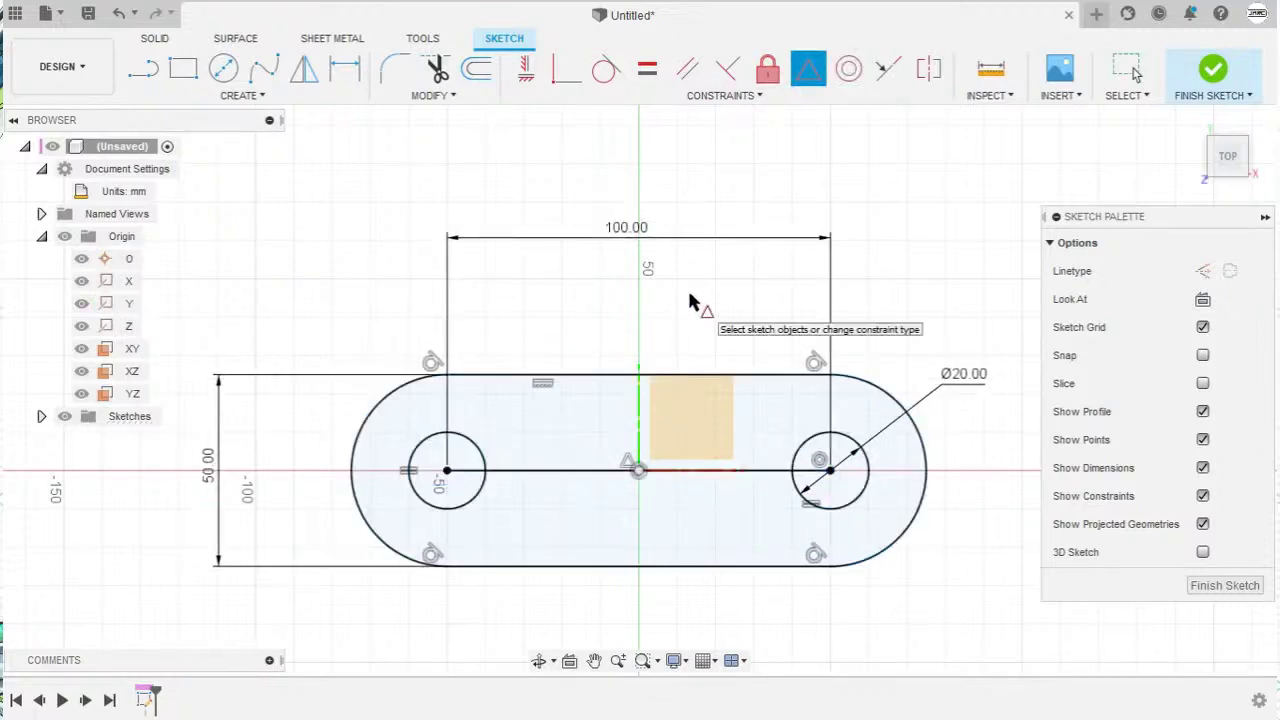
key("Escape")
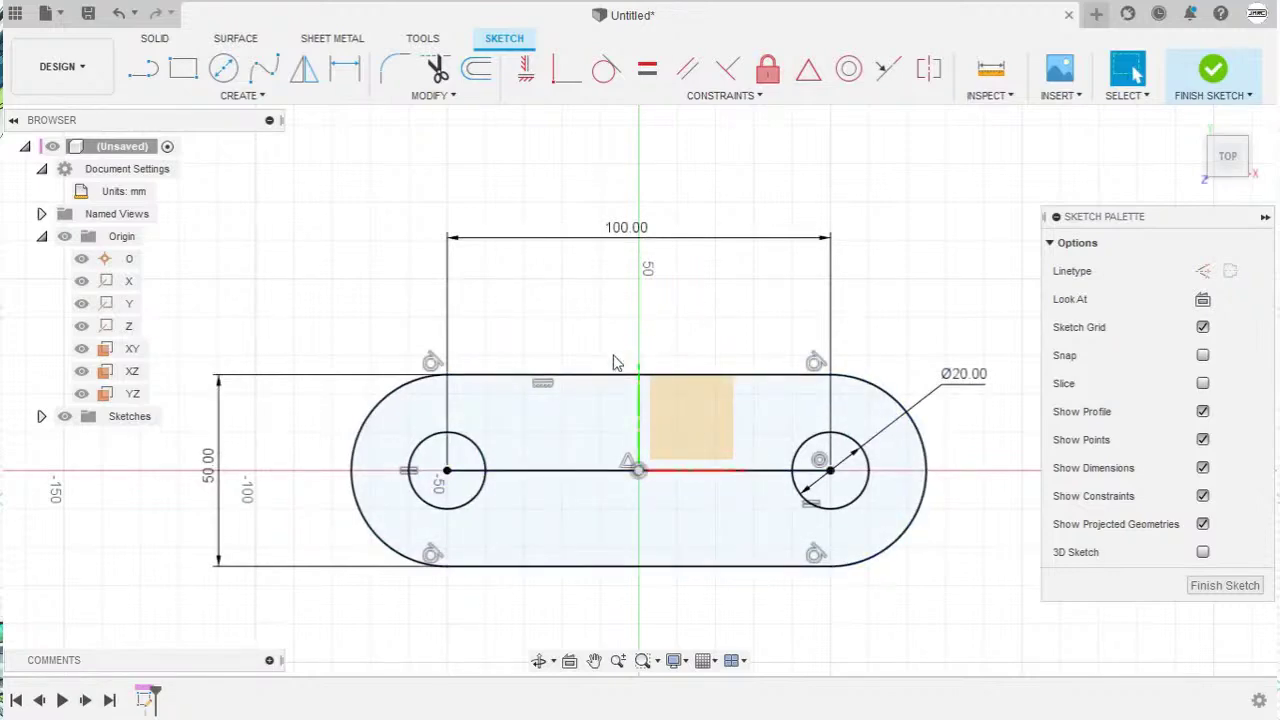
Step: Check the slot's straight edges and 25 mm-radius end arcs
left_click(588, 380)
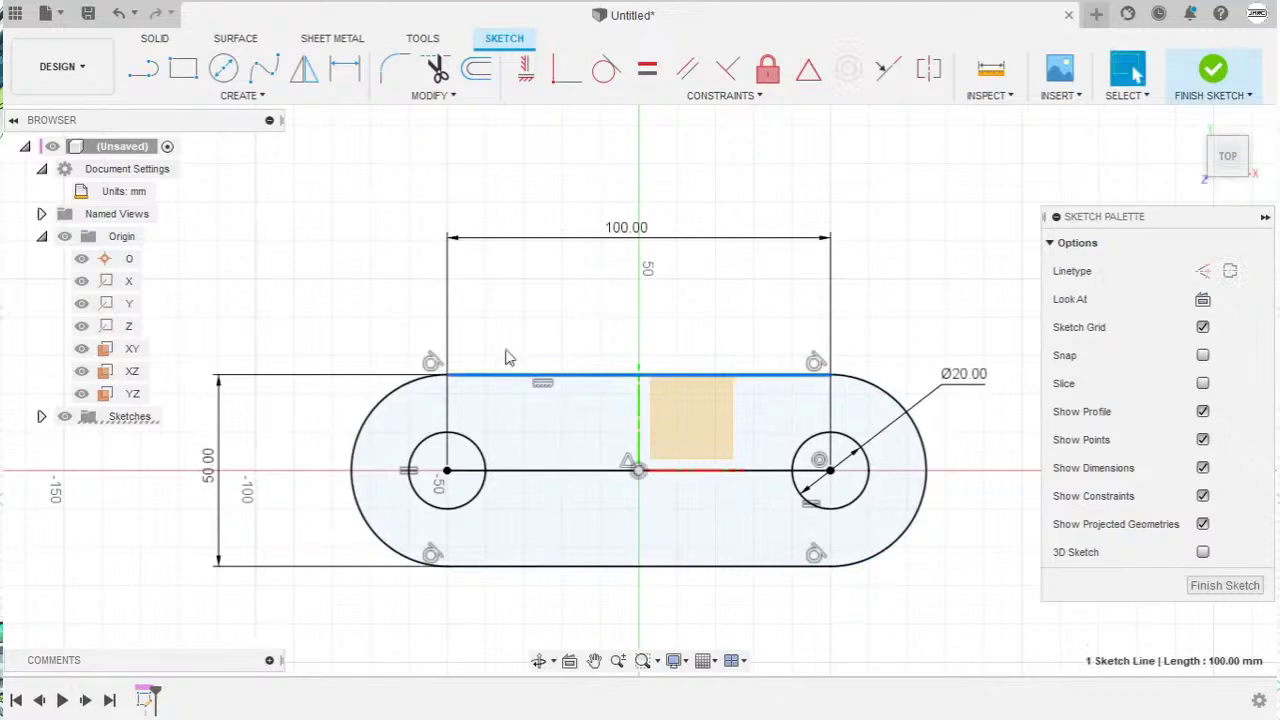
left_click(384, 402)
left_click(882, 394)
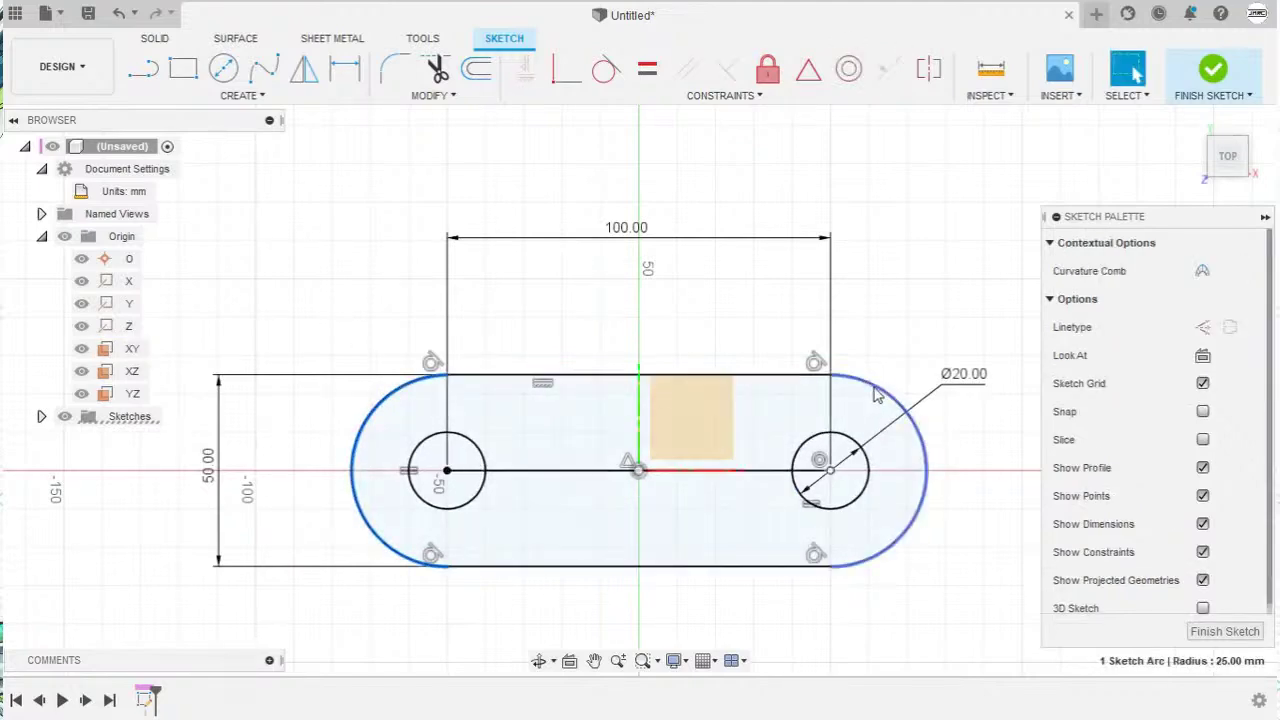
left_click(752, 567)
left_click(360, 516)
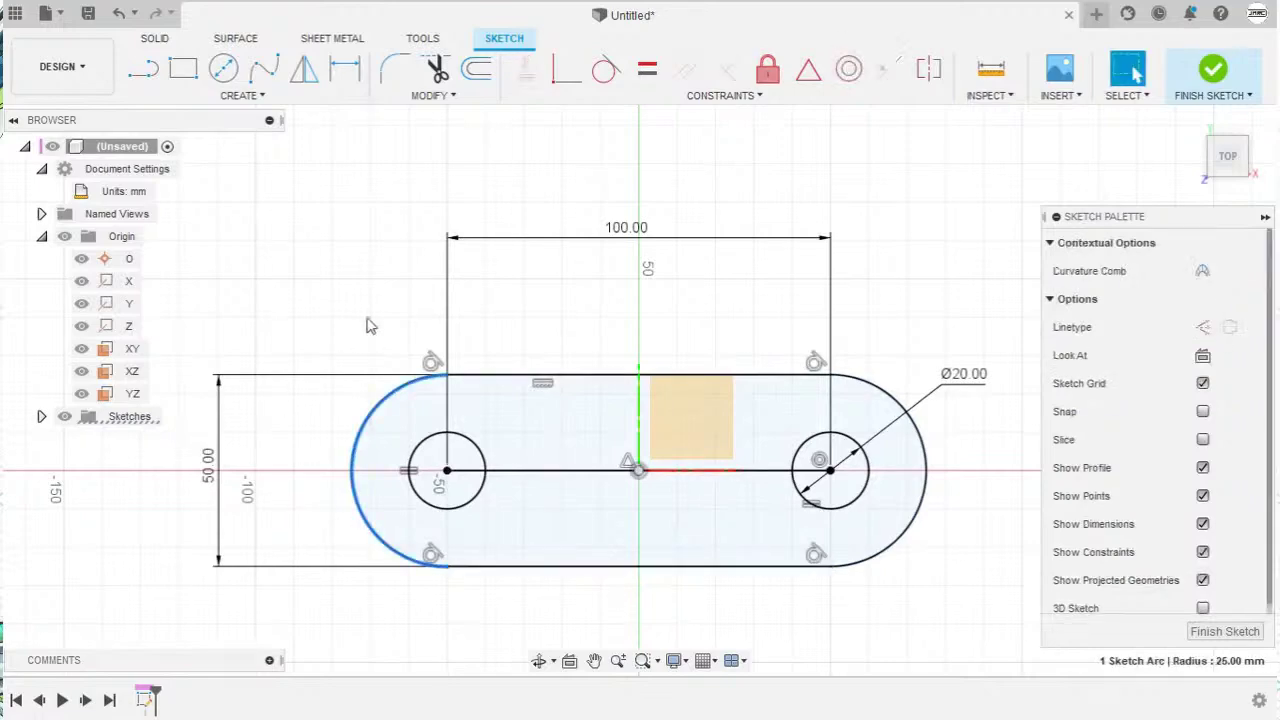
left_click(552, 304)
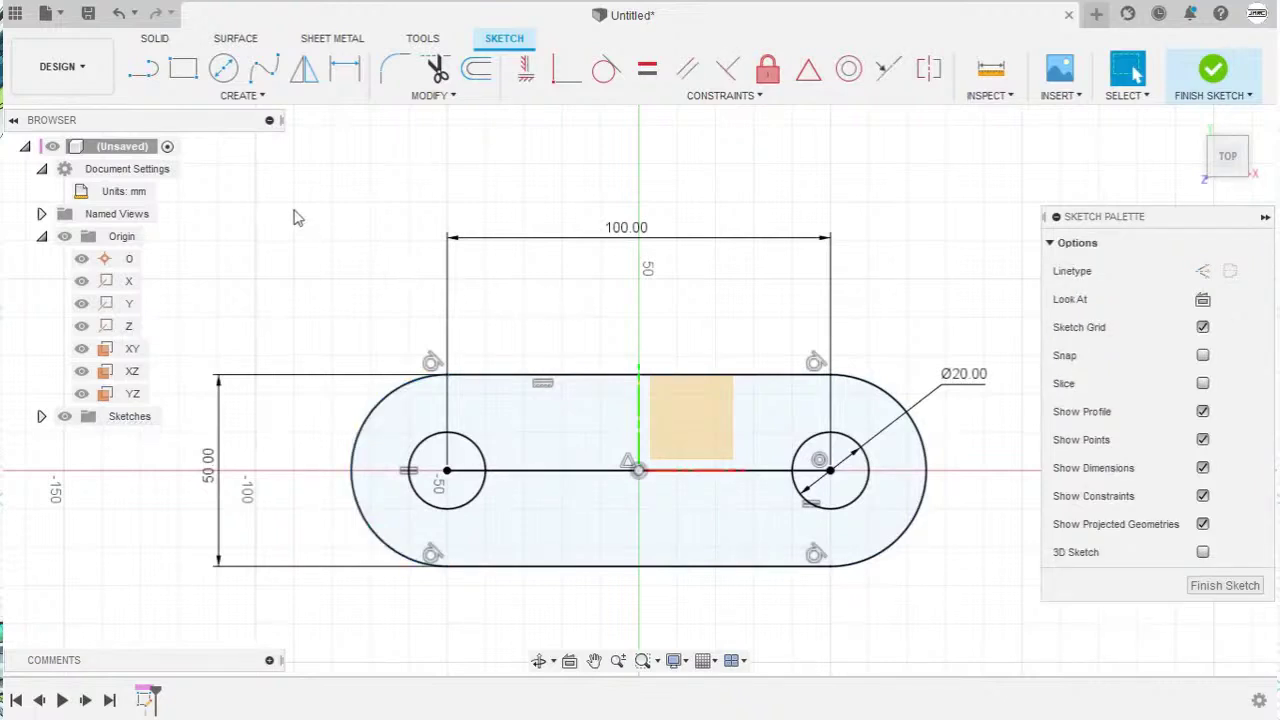
left_click(145, 70)
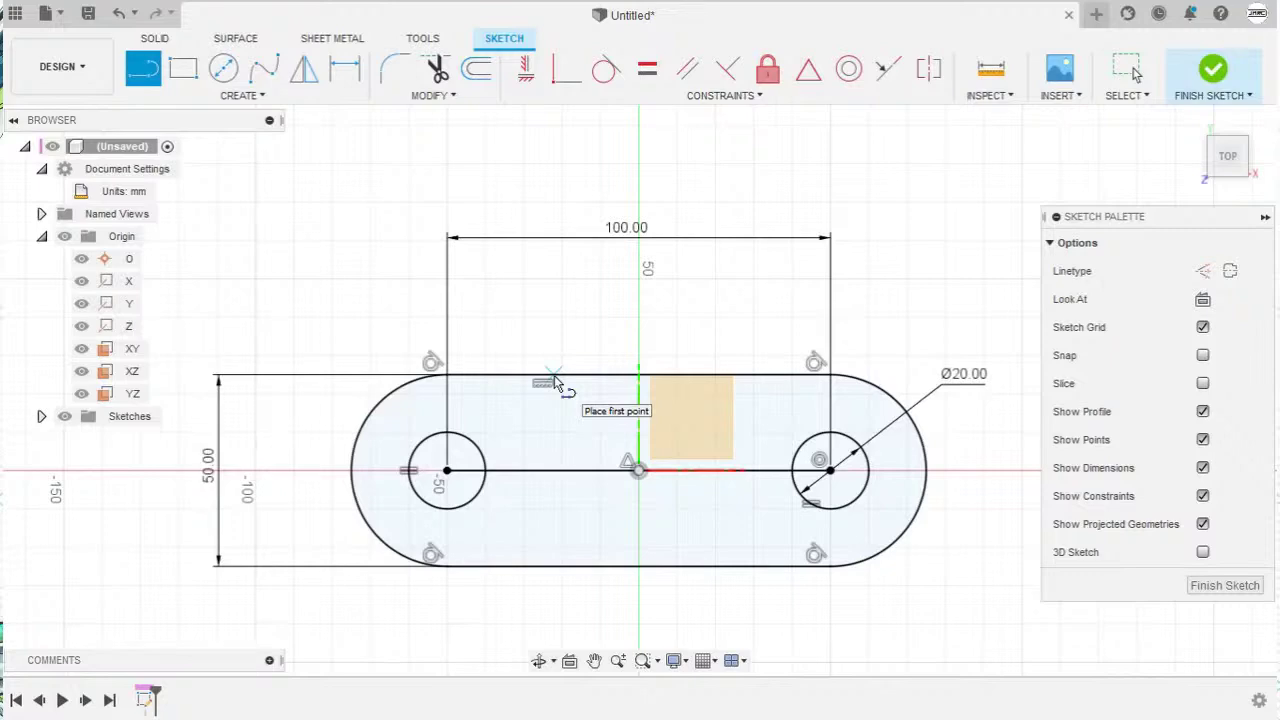
Step: Draw left, middle and right vertical lines across the slot, each 50 mm tall
left_click(555, 378)
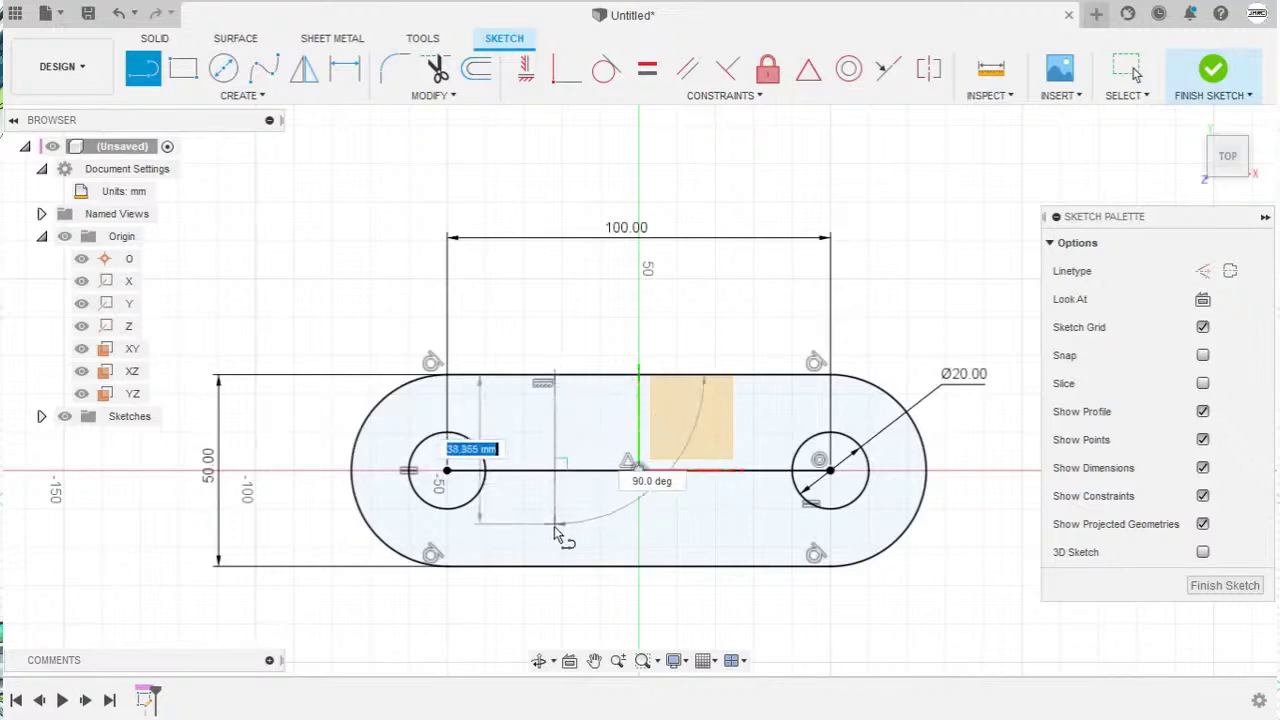
double_click(555, 566)
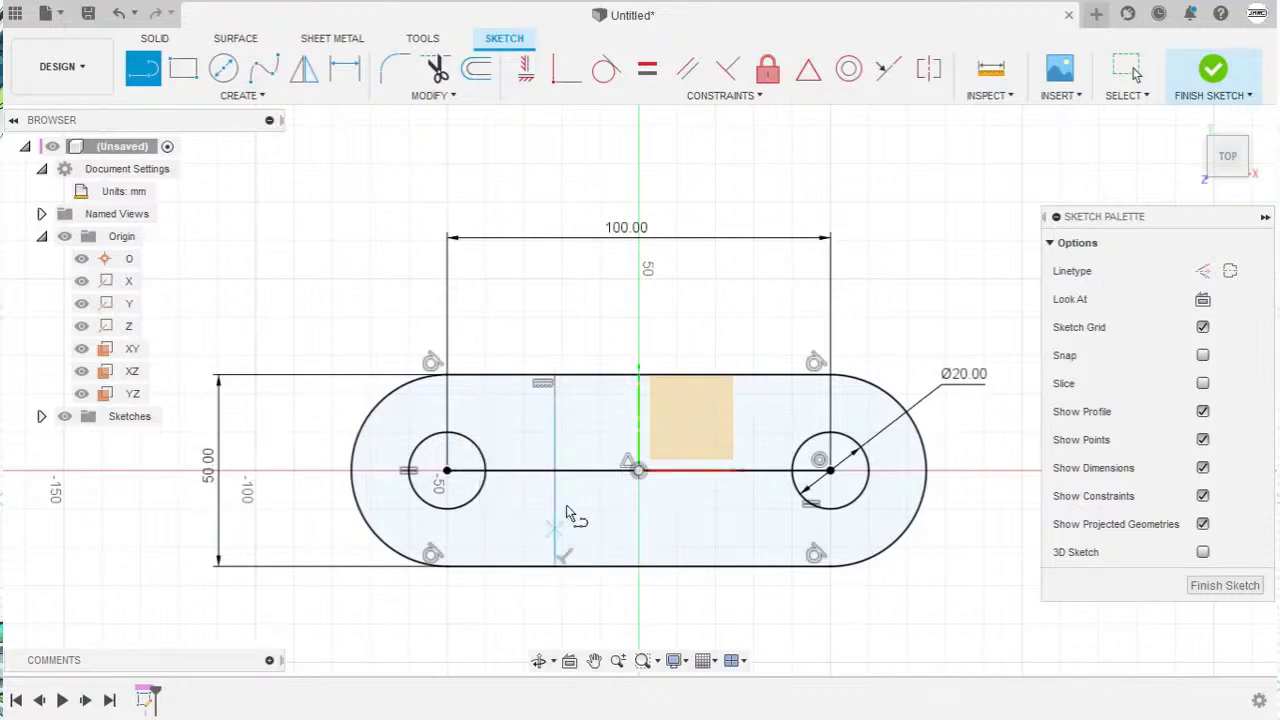
left_click(598, 376)
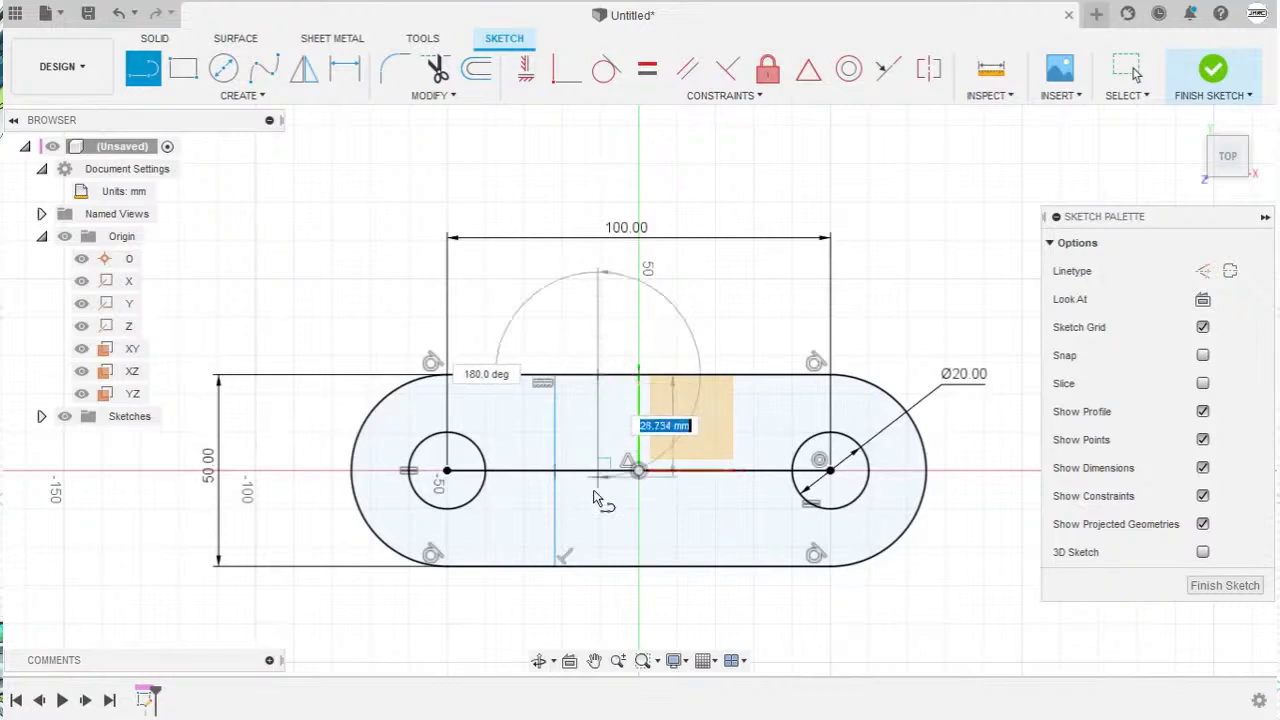
double_click(598, 566)
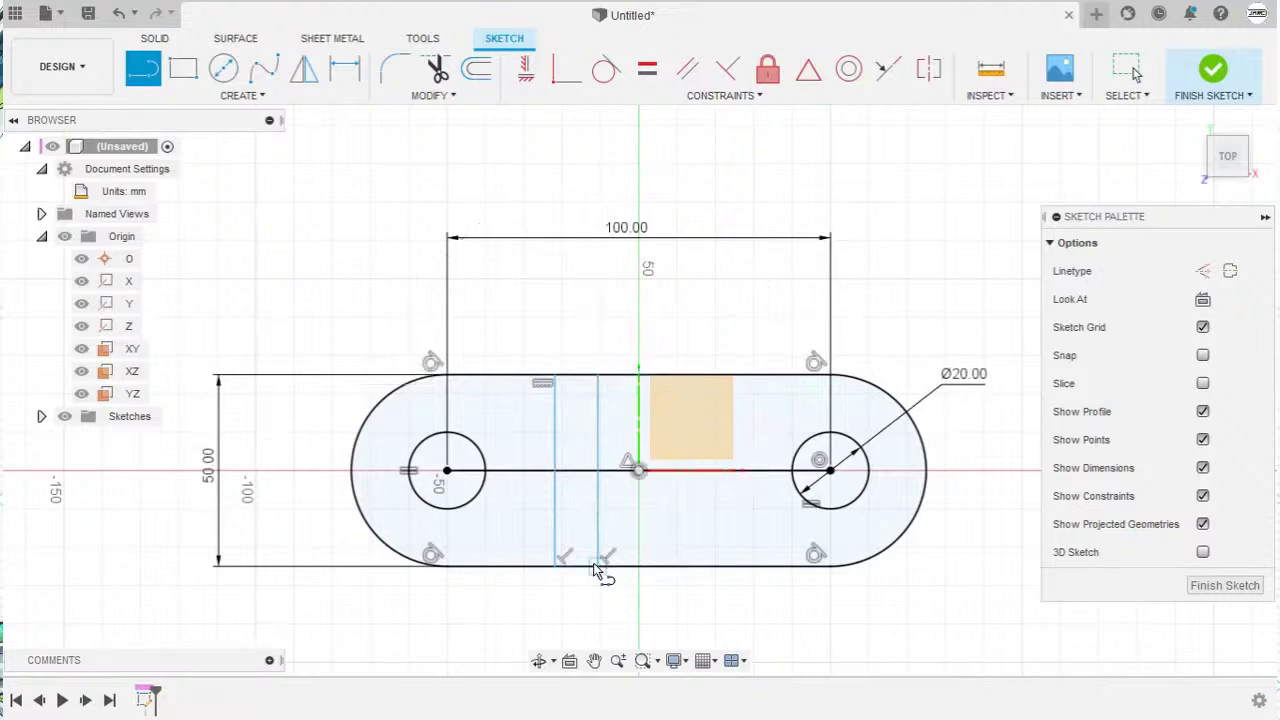
left_click(682, 376)
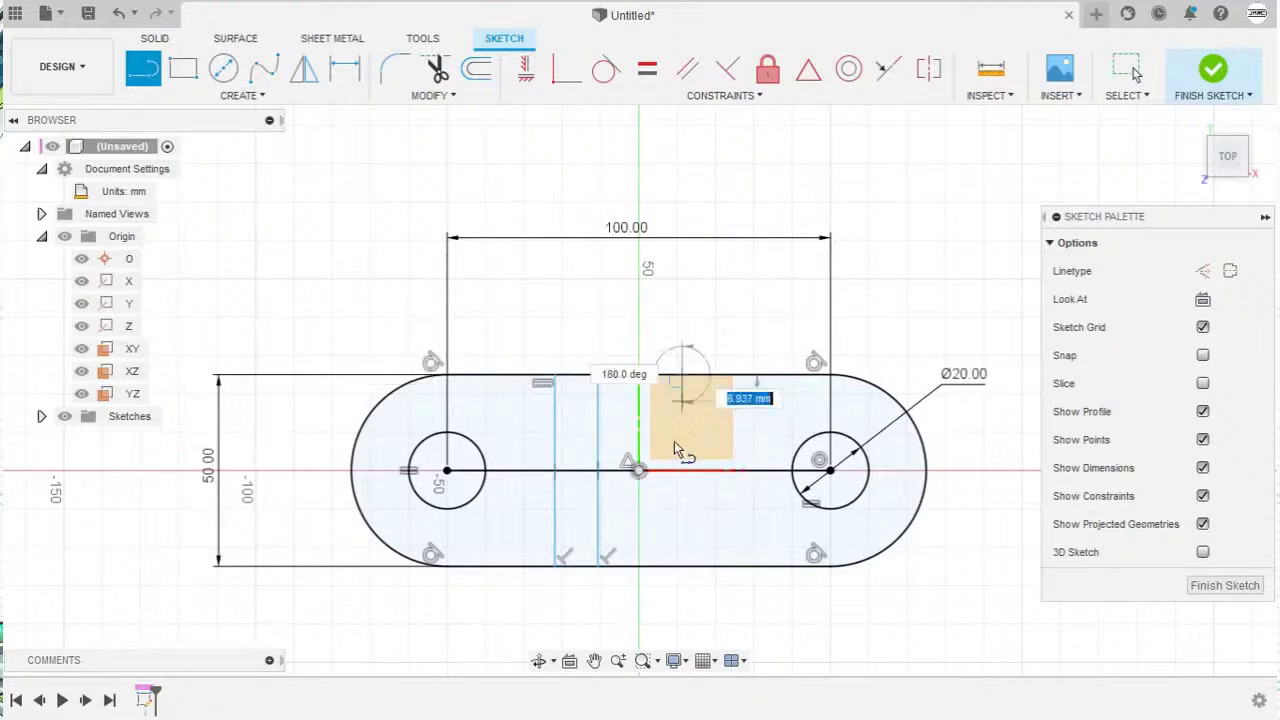
double_click(680, 566)
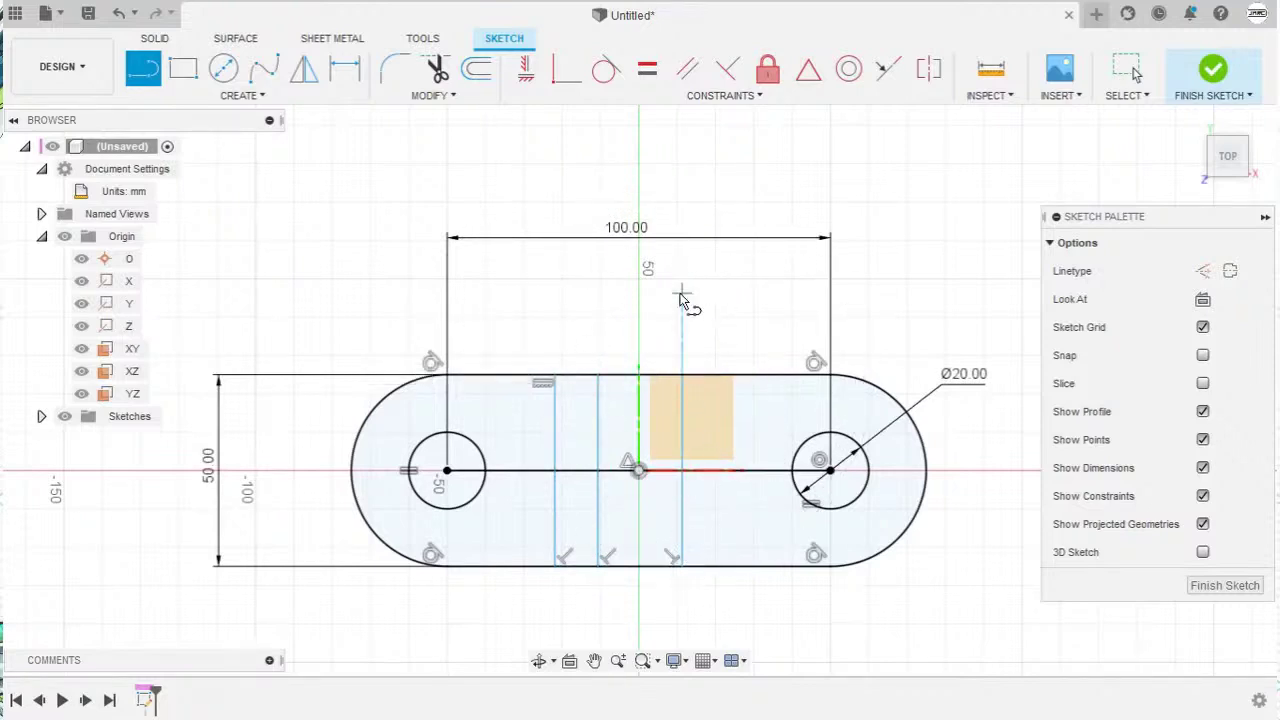
key("Escape")
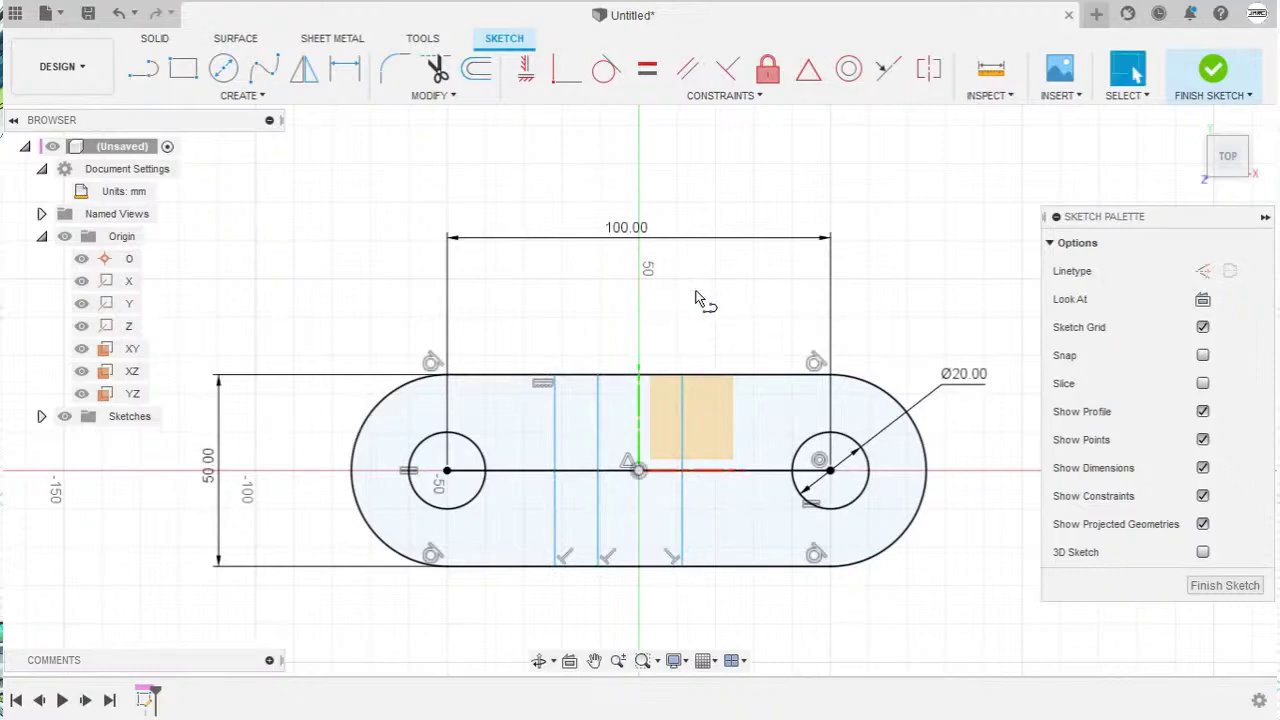
left_click(598, 420)
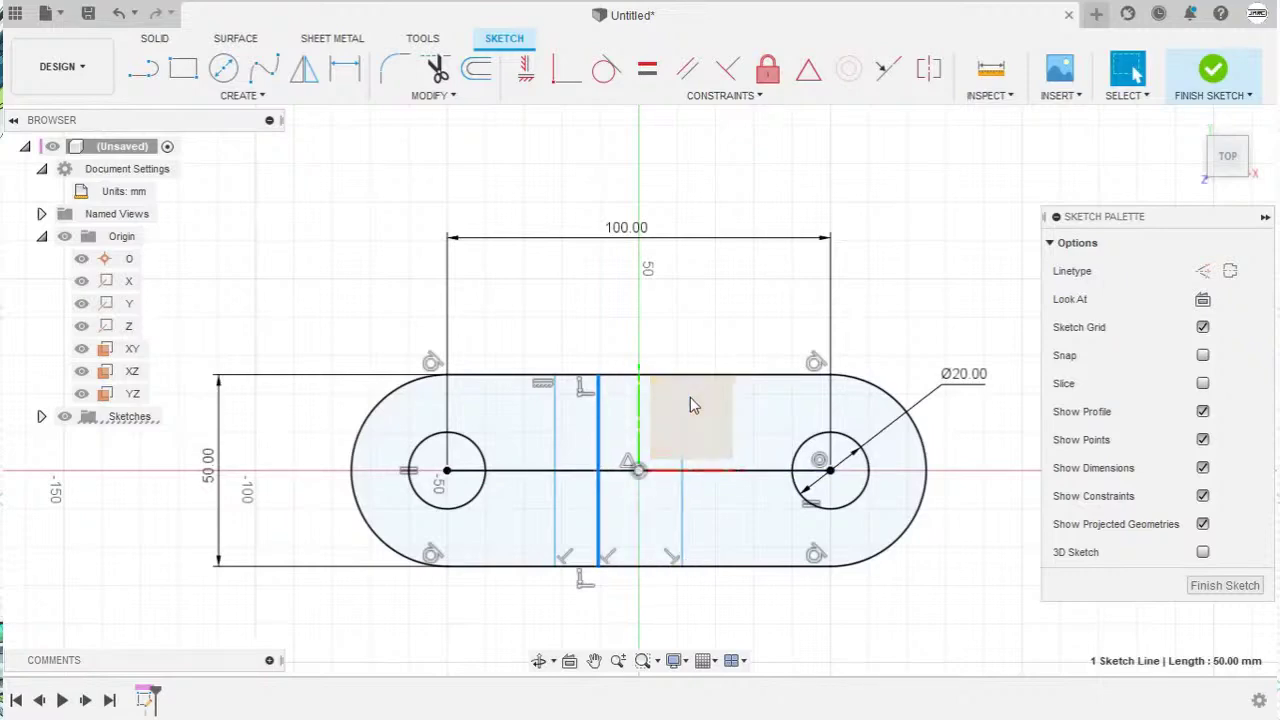
Step: Constrain the middle vertical line's midpoint onto the origin
left_click(809, 72)
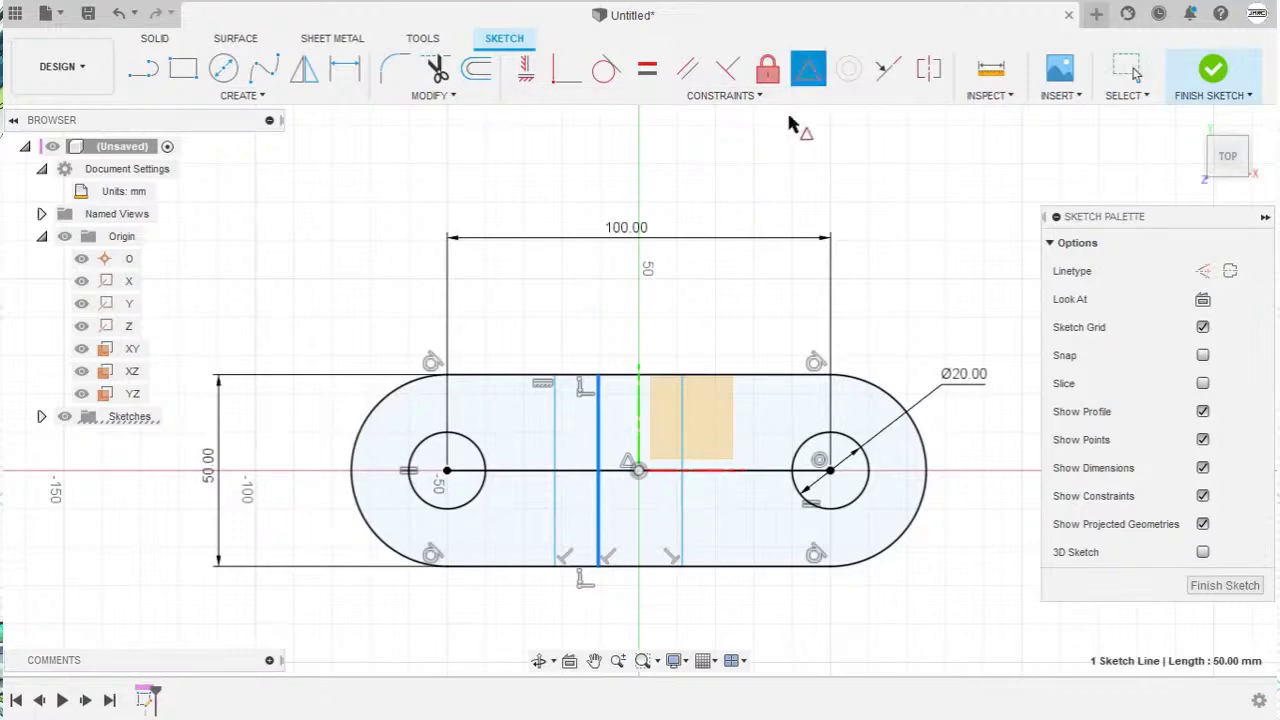
left_click(639, 470)
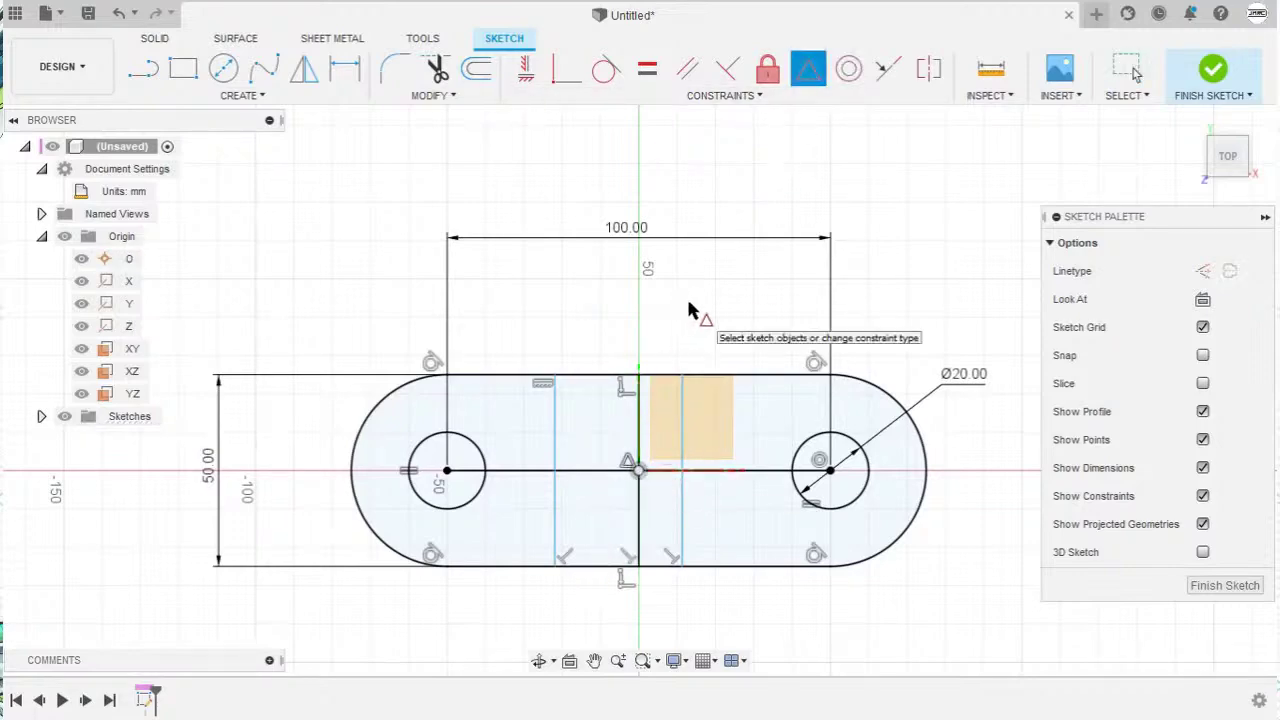
key("Escape")
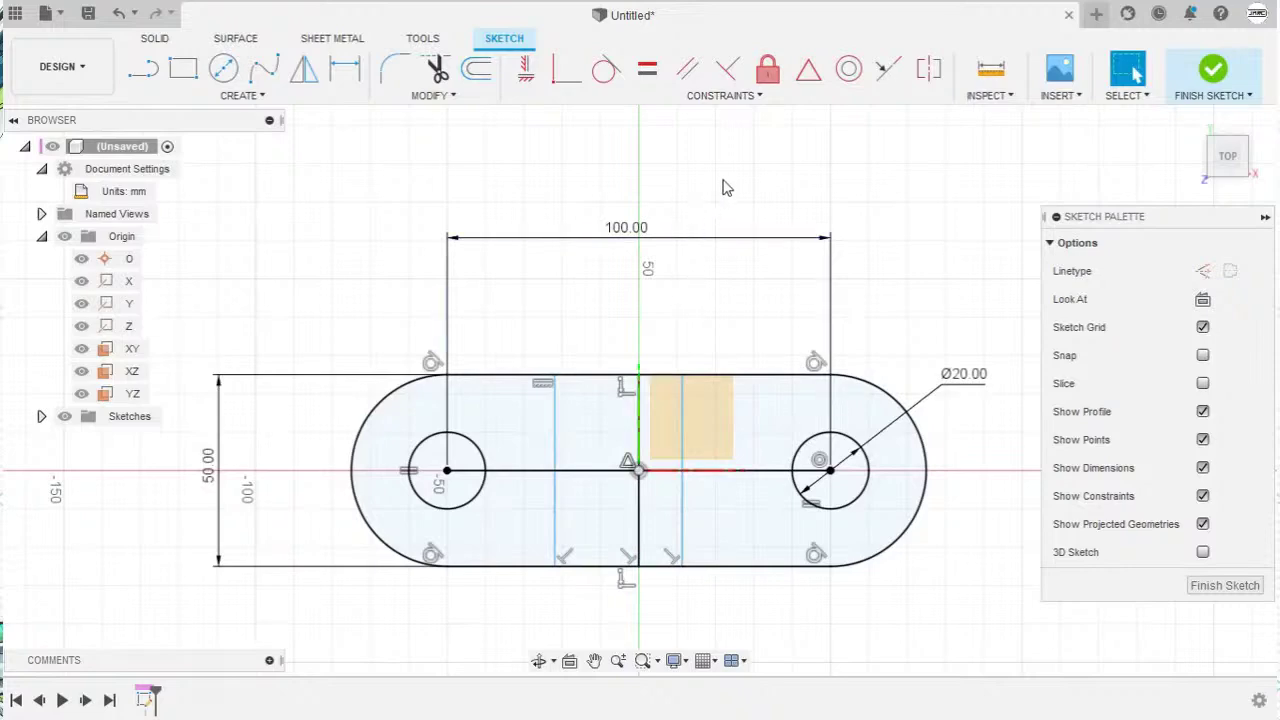
Step: Apply a Symmetry constraint to the outer vertical lines about the middle line
left_click(930, 72)
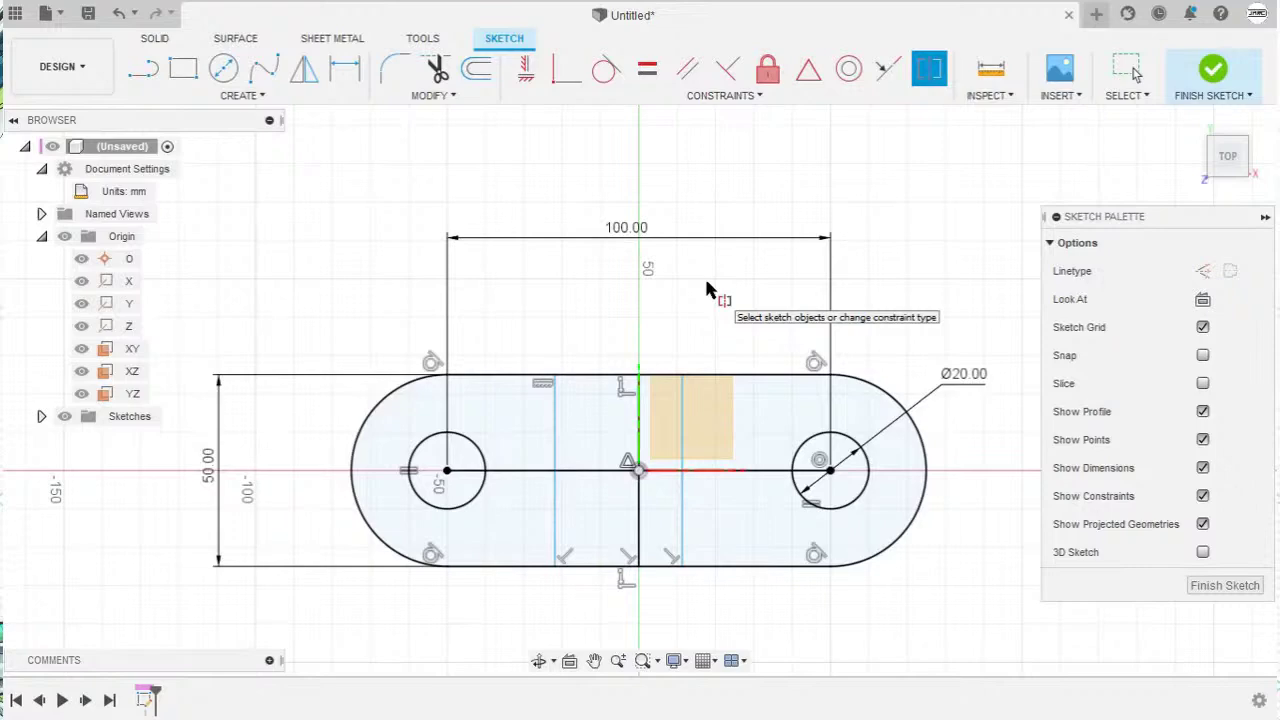
left_click(557, 438)
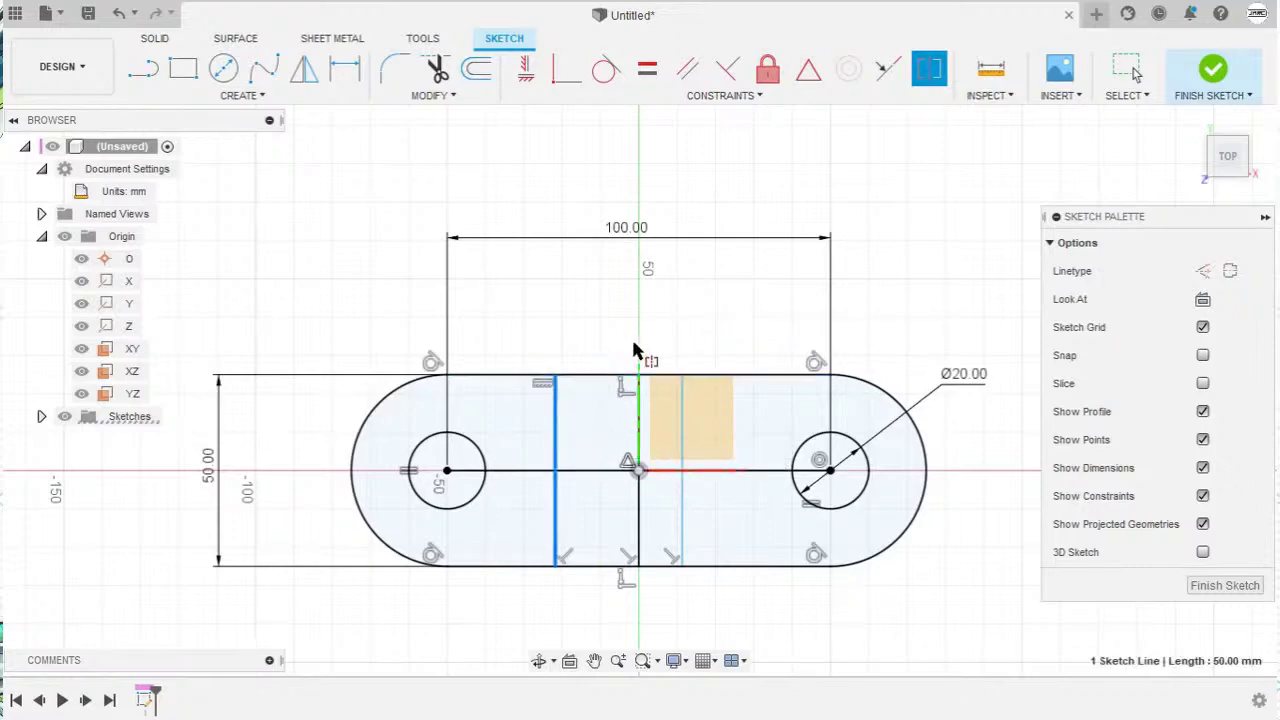
left_click(681, 433)
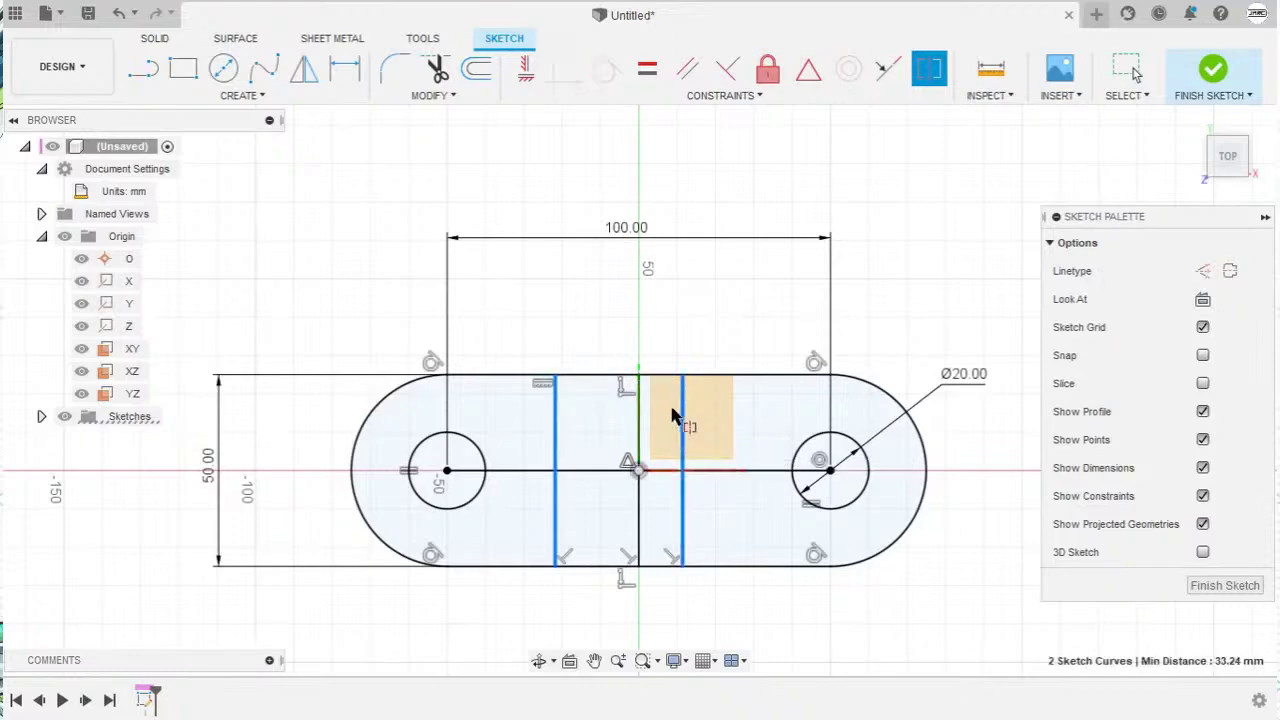
left_click(640, 507)
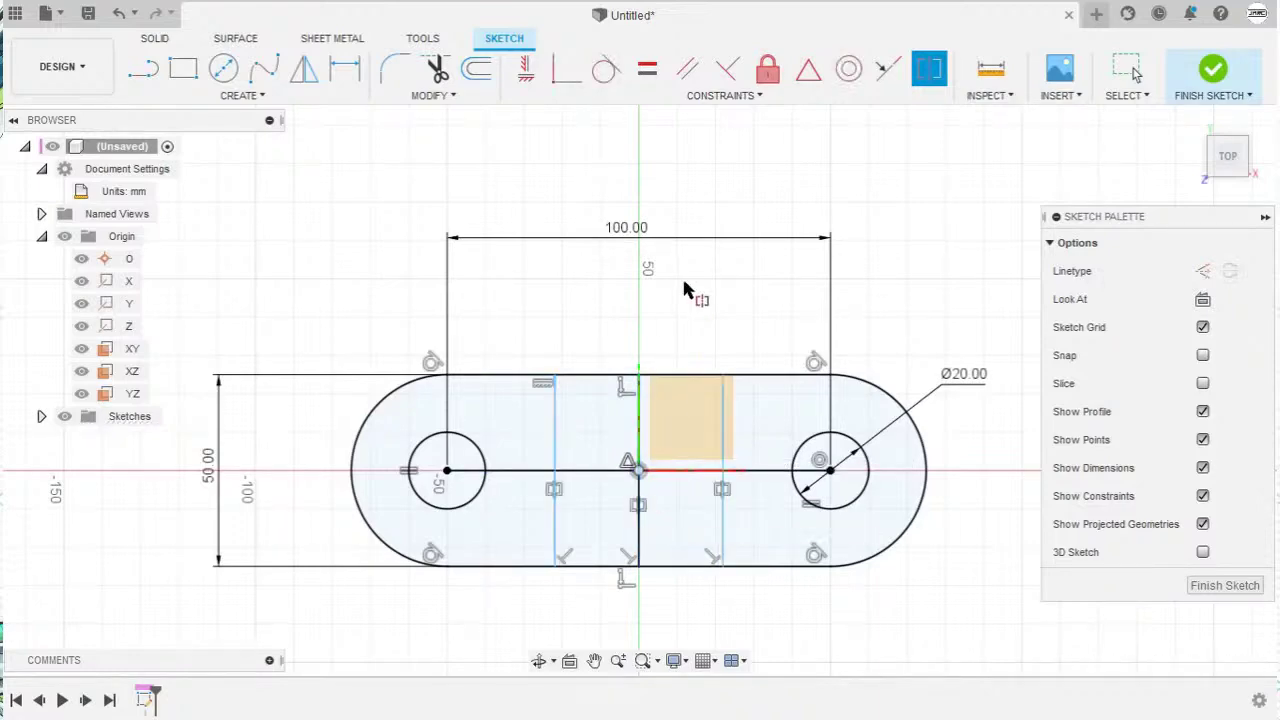
key("Escape")
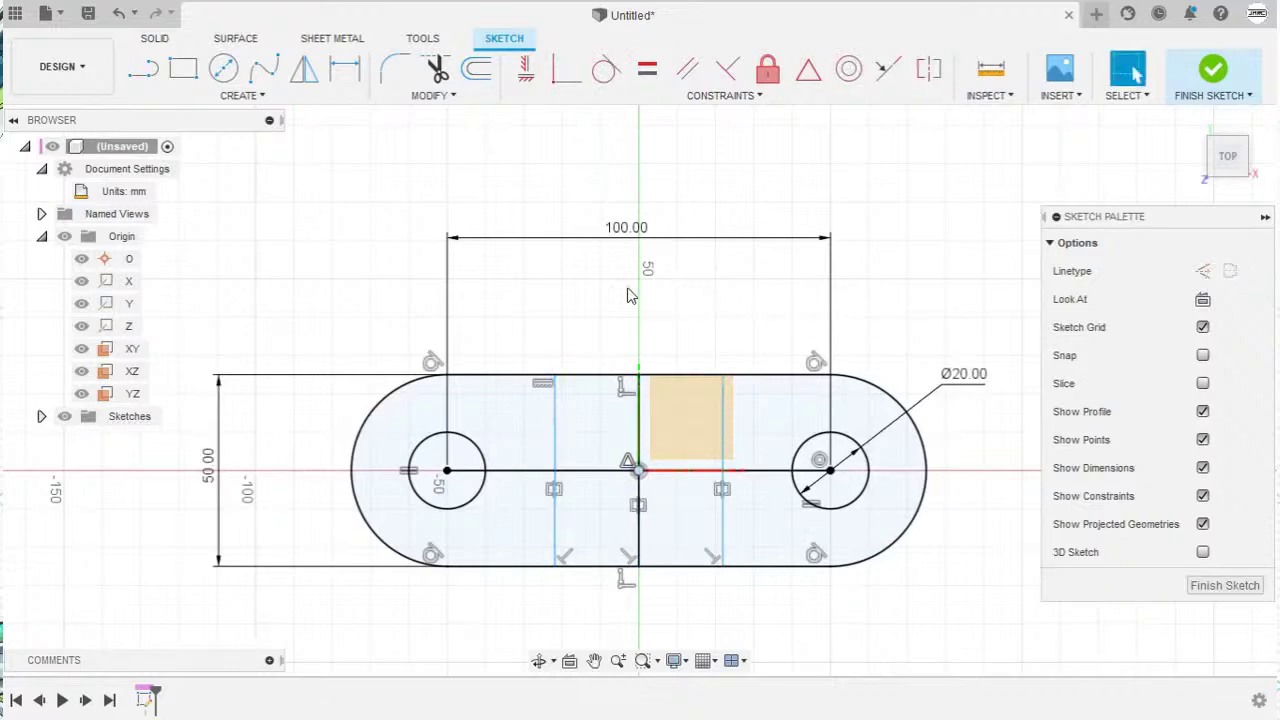
Step: Dimension the spacing between the two outer vertical lines as 20 mm
left_click(344, 68)
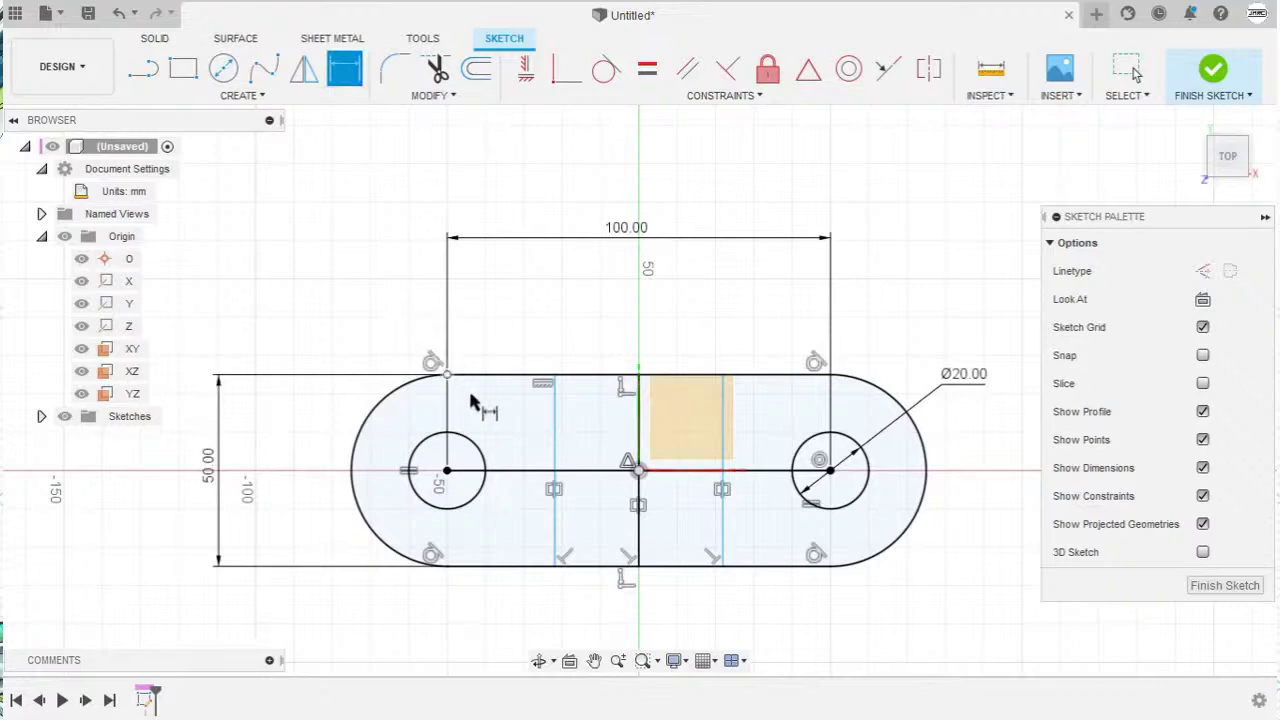
left_click(555, 428)
left_click(722, 440)
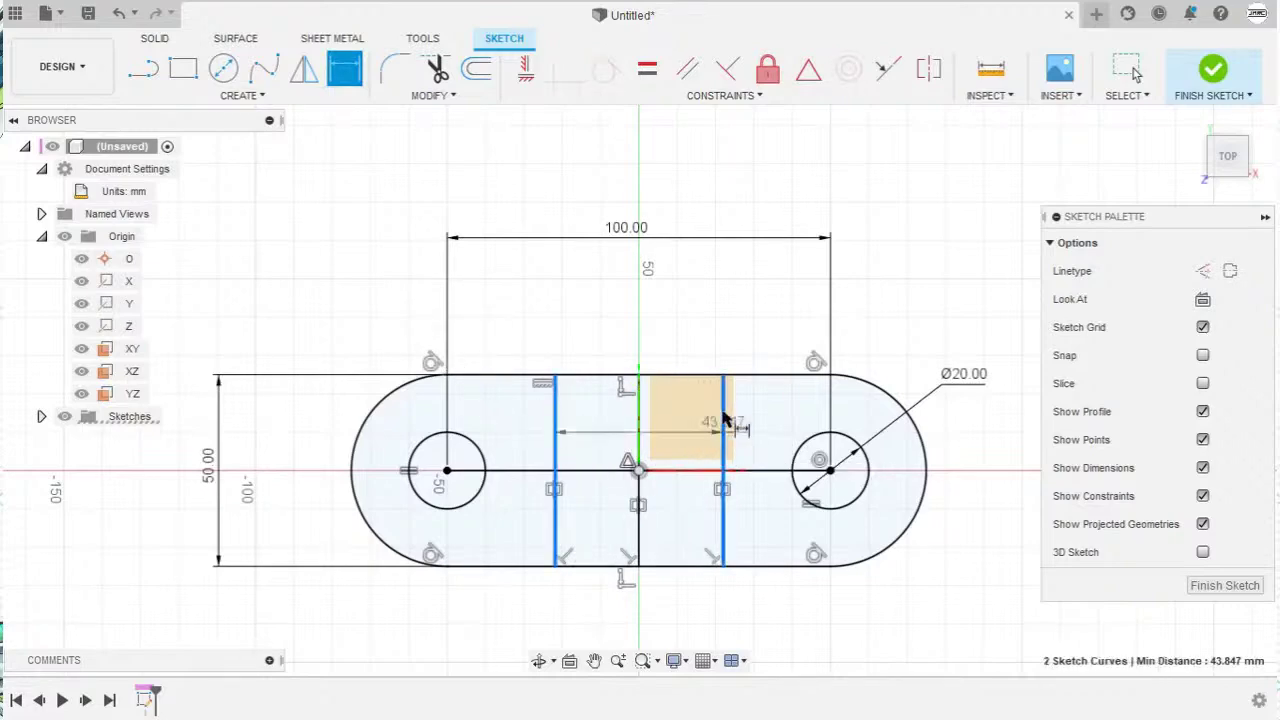
left_click(630, 308)
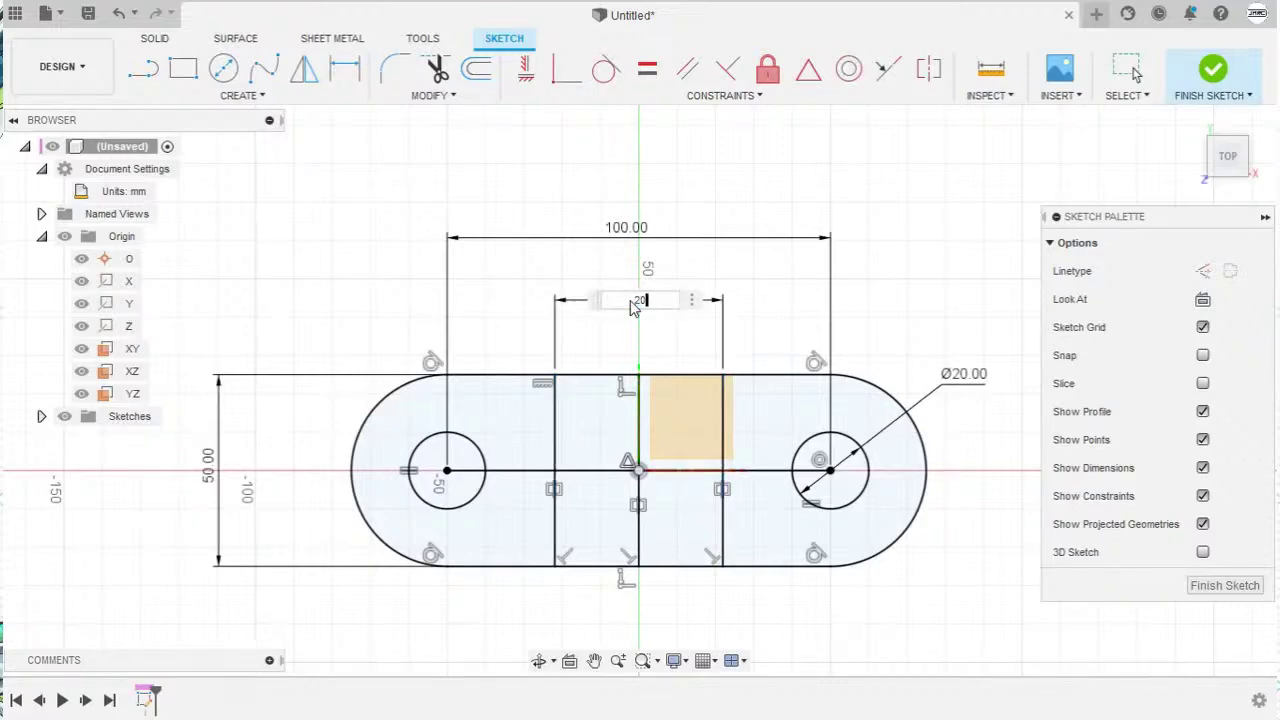
type("20")
key("Return")
middle_click_drag(640, 311, 645, 265)
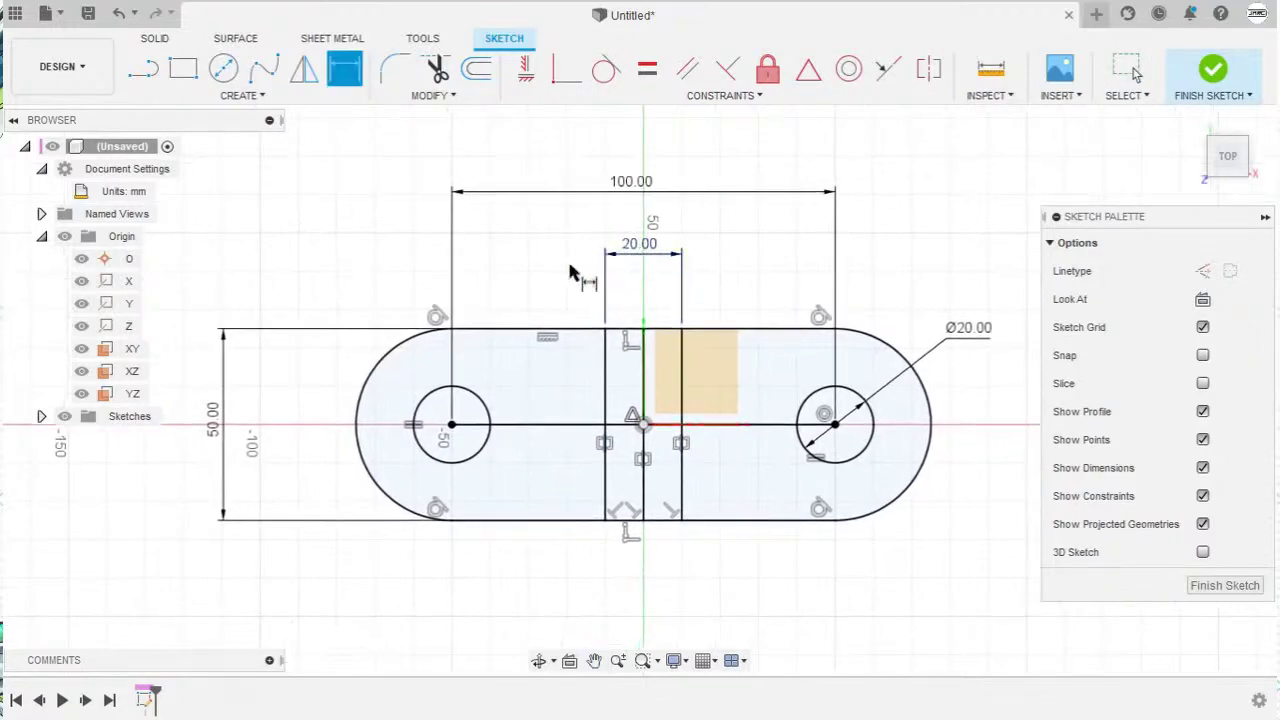
key("Escape")
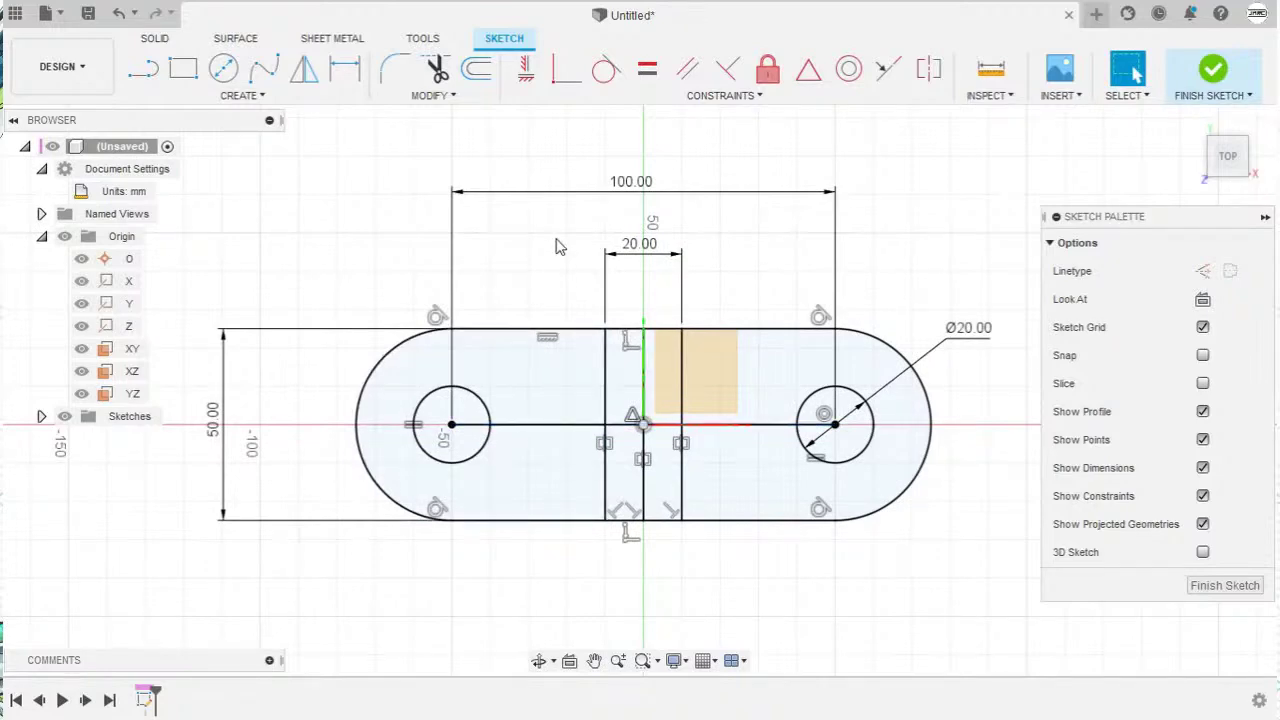
Step: Convert both centre lines to construction geometry, finish the sketch, and return to the home view
left_click(645, 385)
left_click(561, 426)
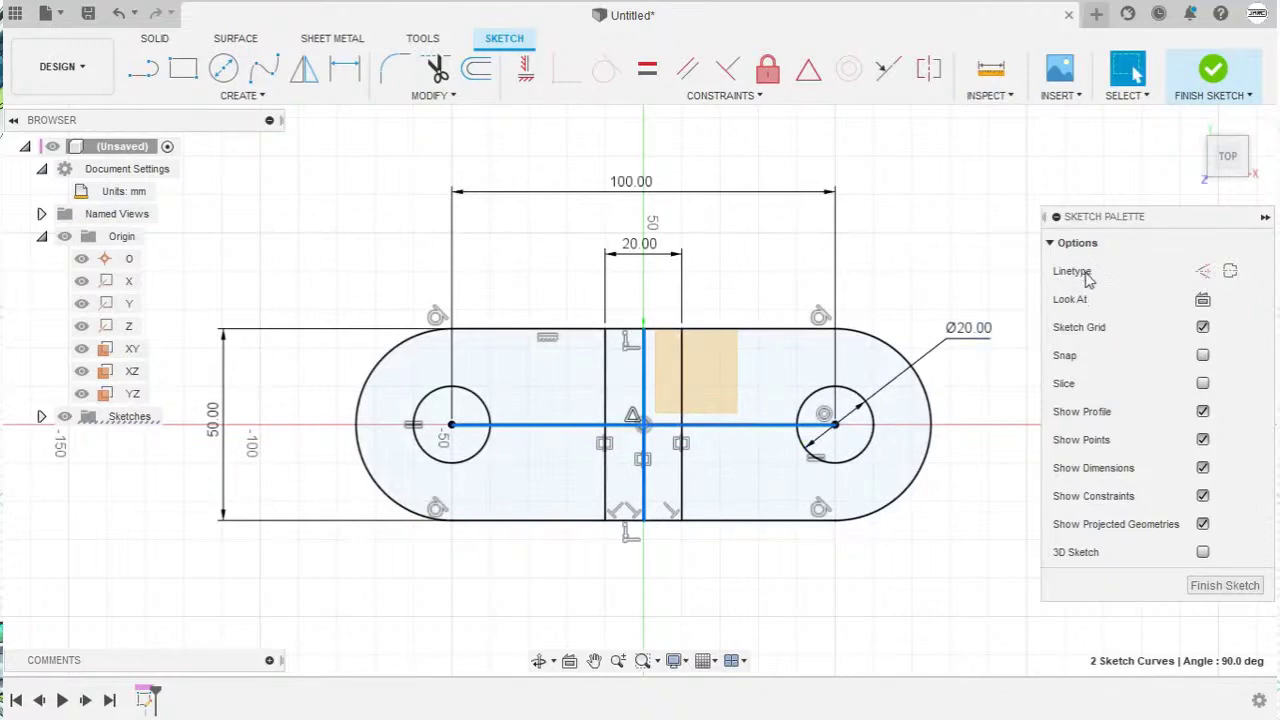
left_click(1203, 271)
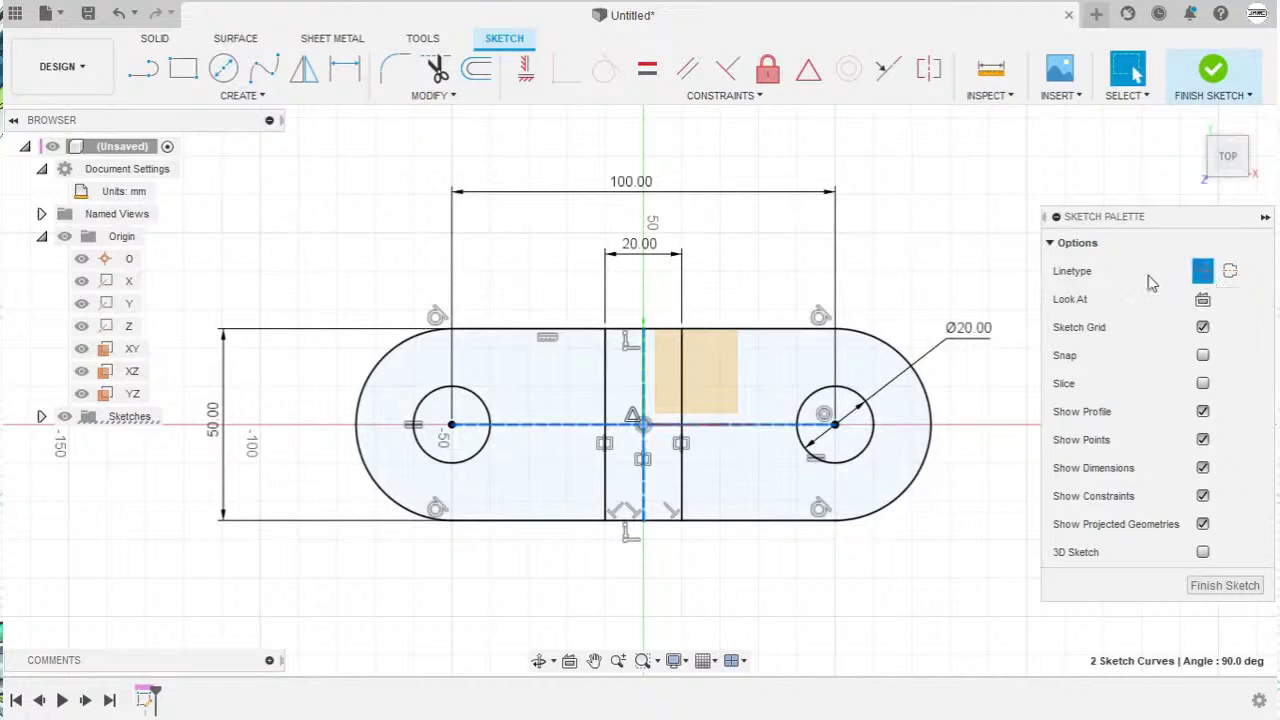
left_click(755, 268)
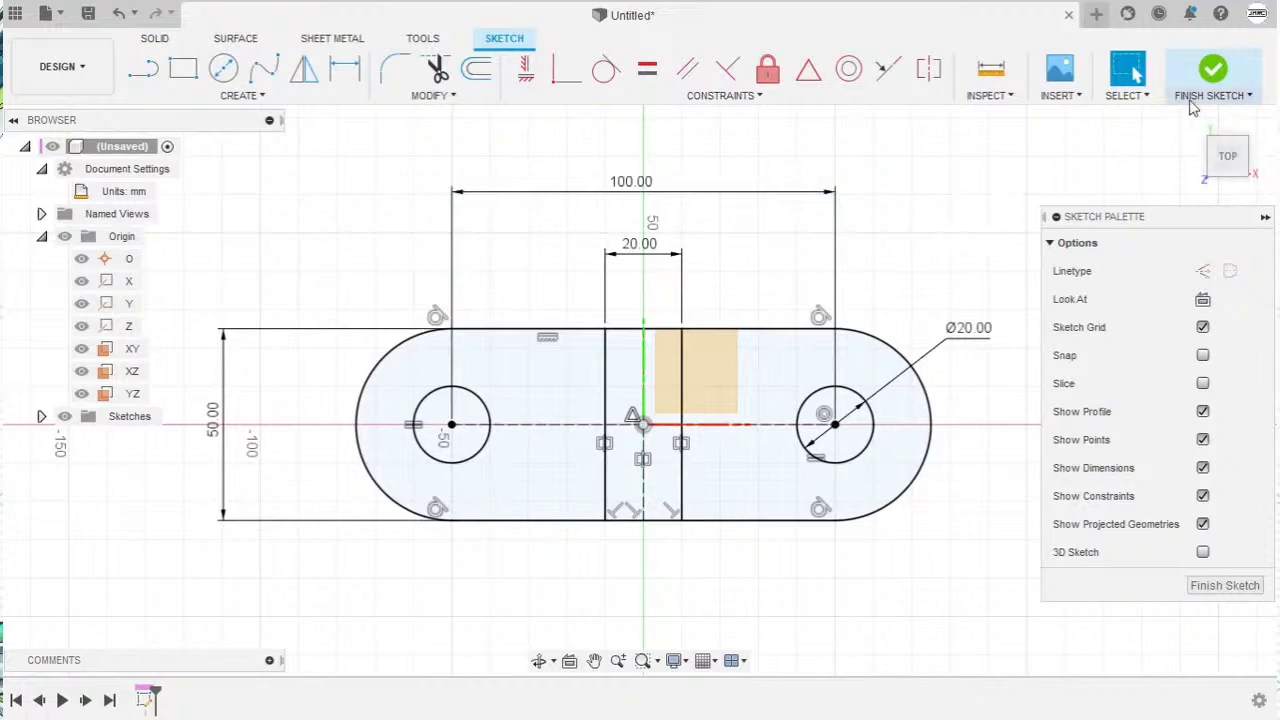
left_click(1214, 74)
left_click(1191, 121)
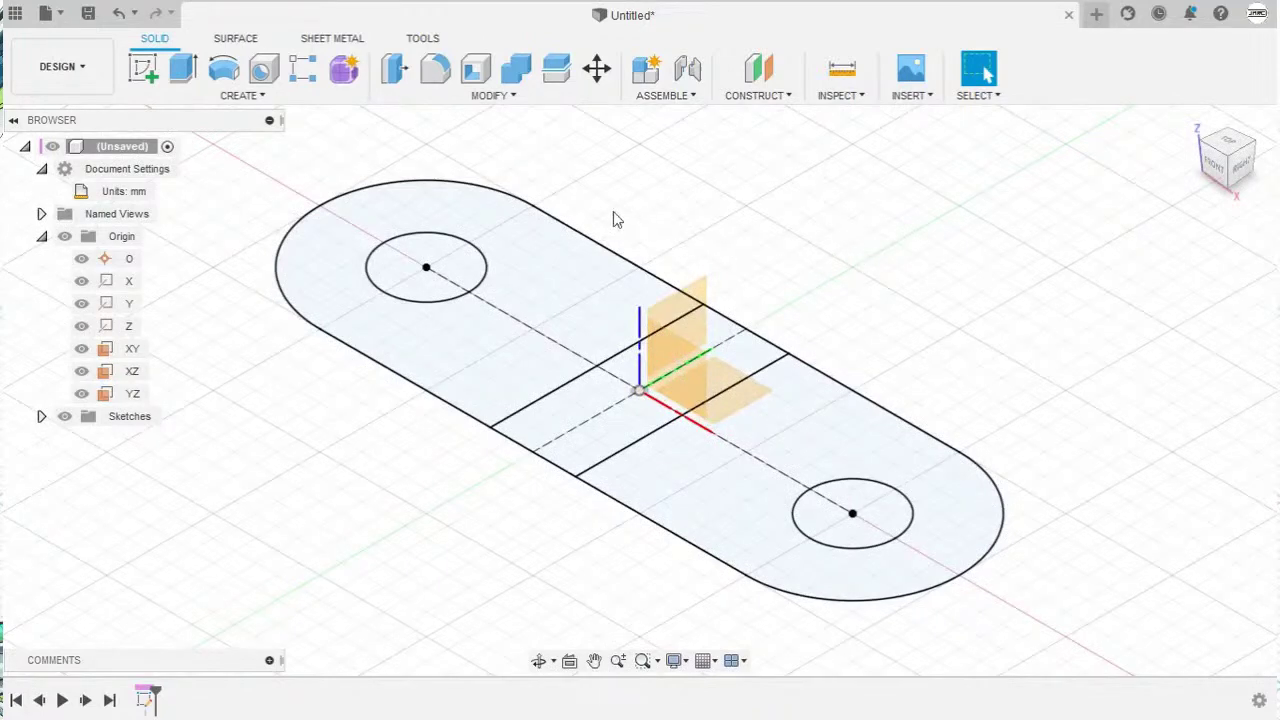
Step: Extrude the left, middle and right profiles -15 mm as a new solid body
left_click(184, 69)
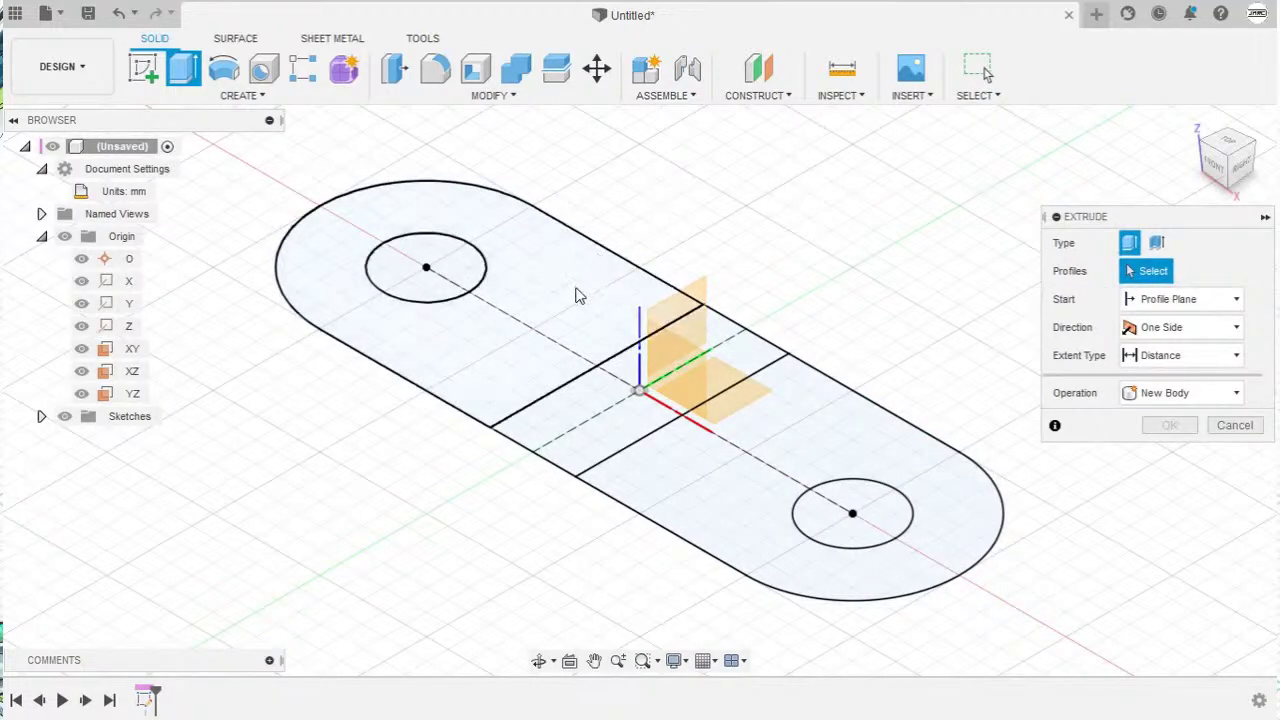
left_click(357, 212)
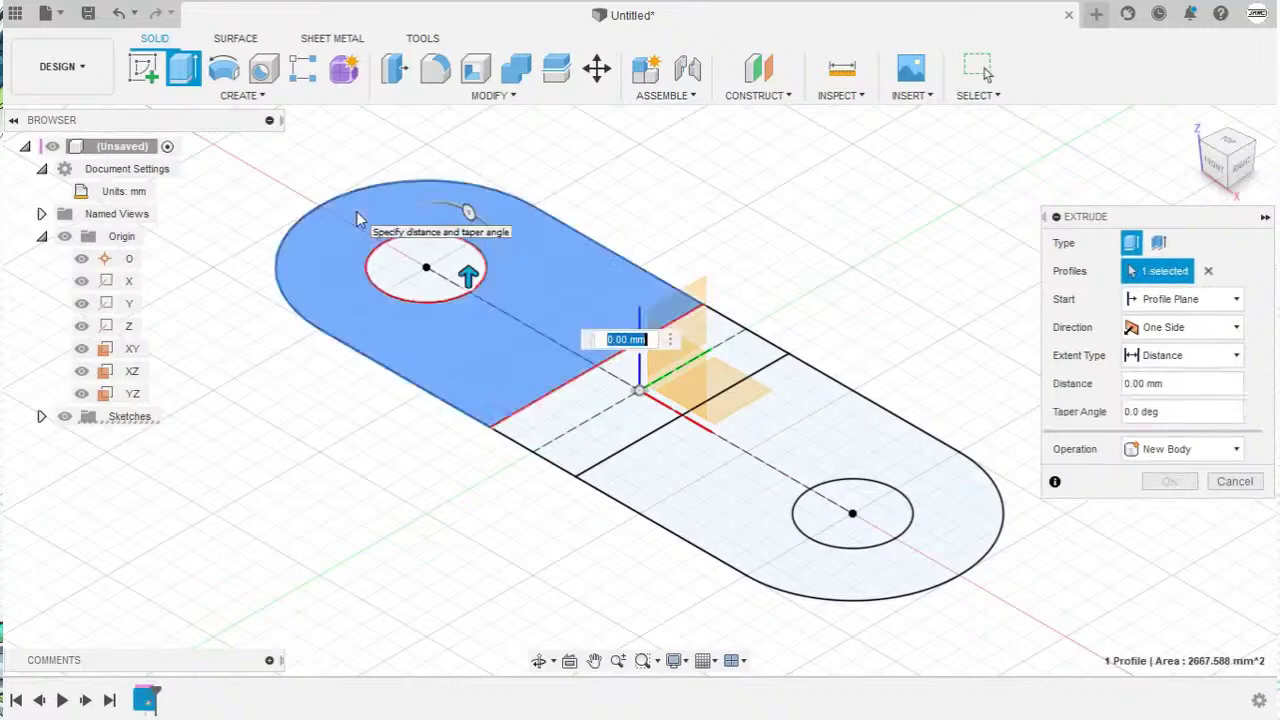
left_click(598, 440)
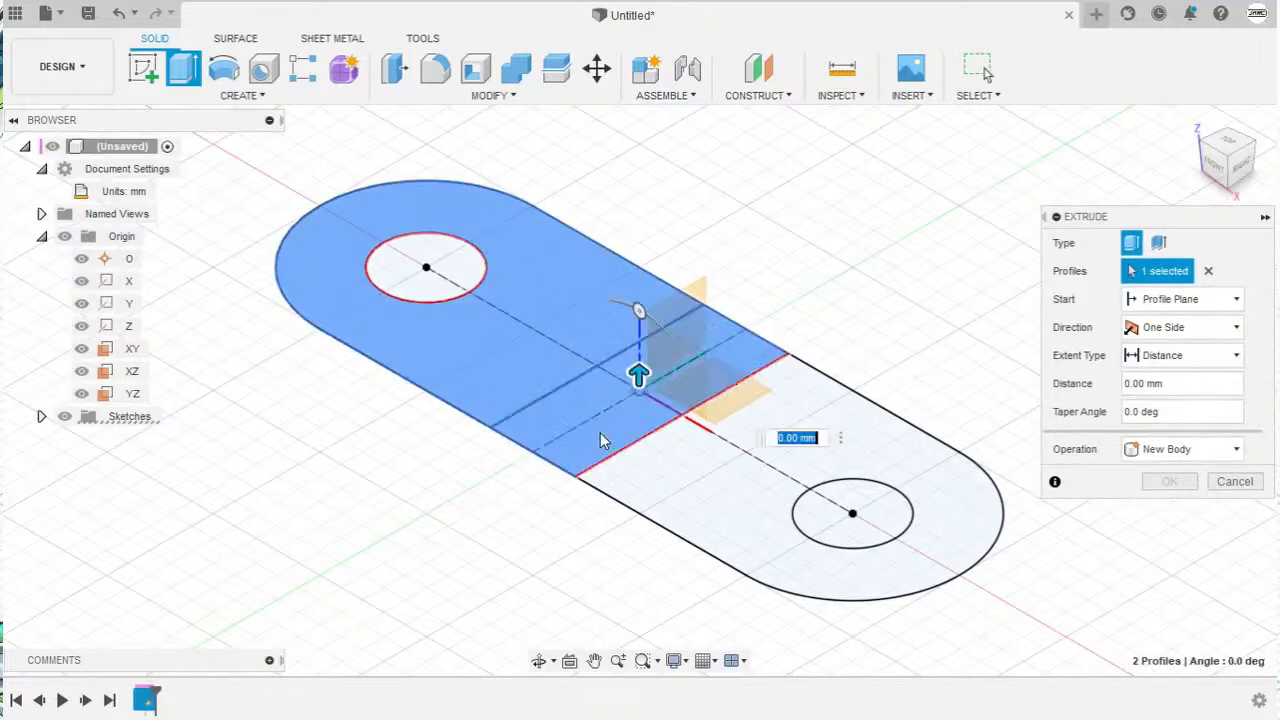
left_click(729, 500)
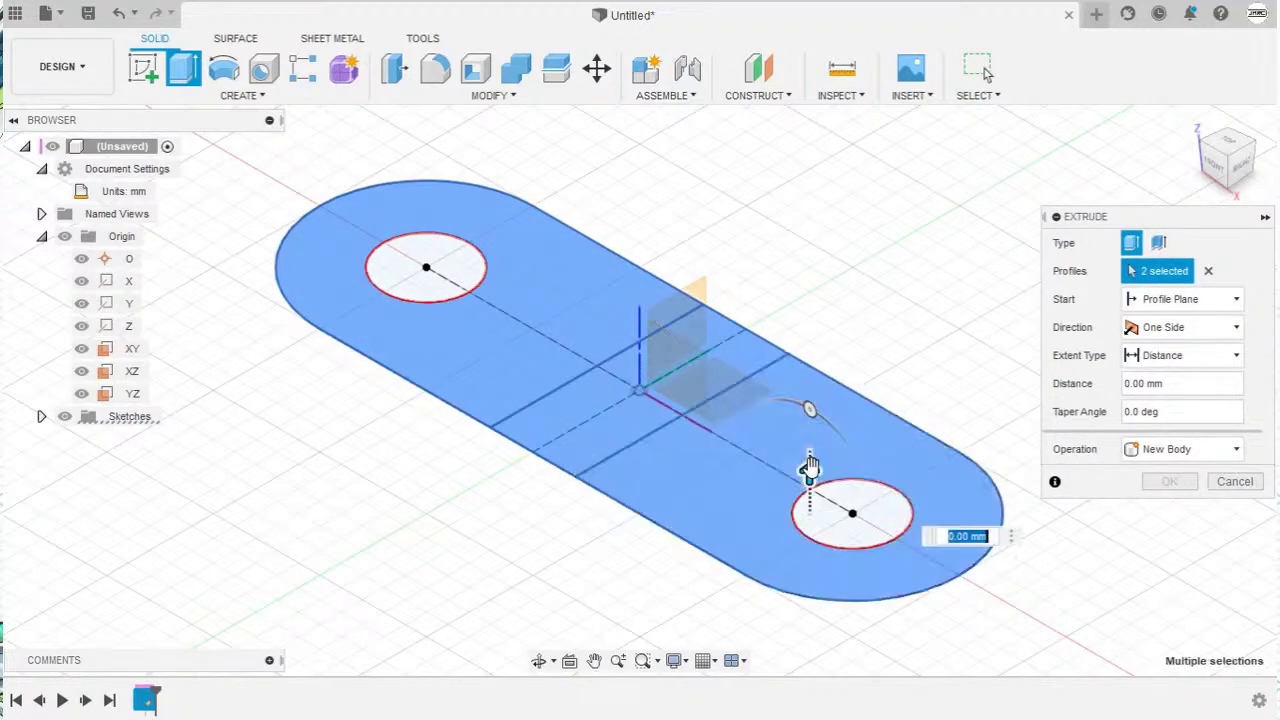
left_click_drag(809, 472, 810, 526)
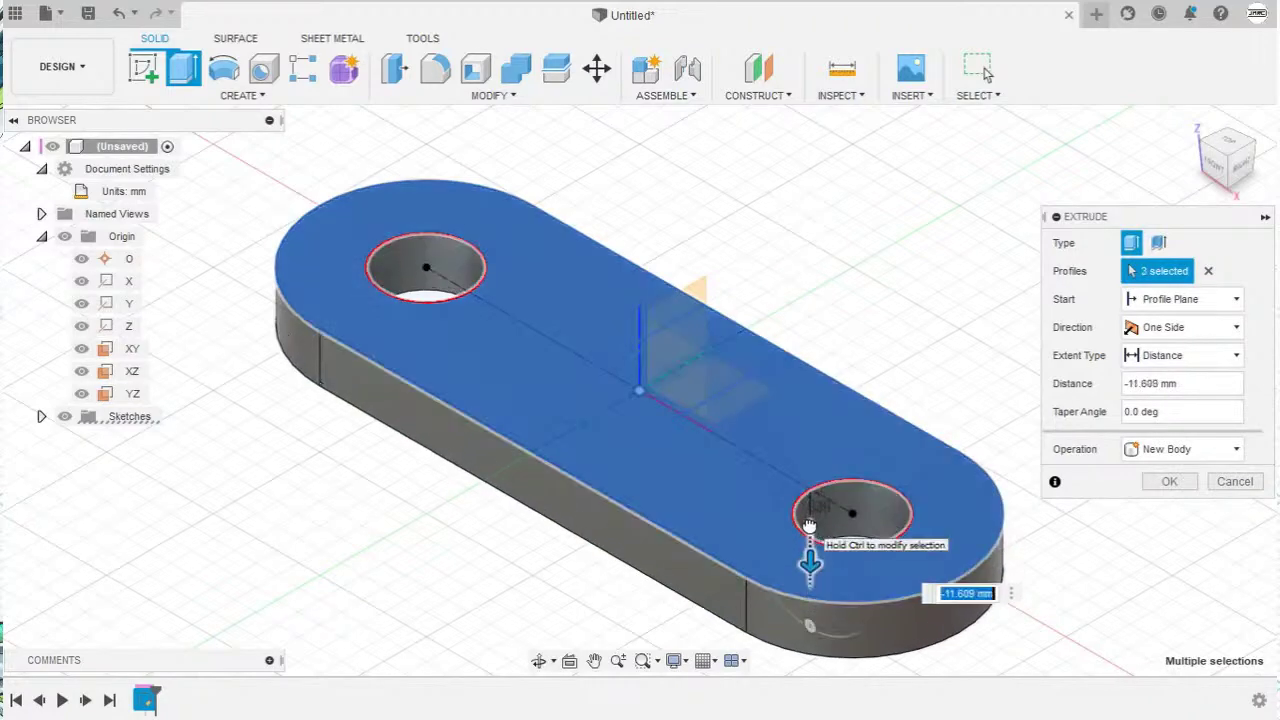
key("BackSpace")
type("-10")
key("Return")
key("BackSpace")
type("-15")
key("Return")
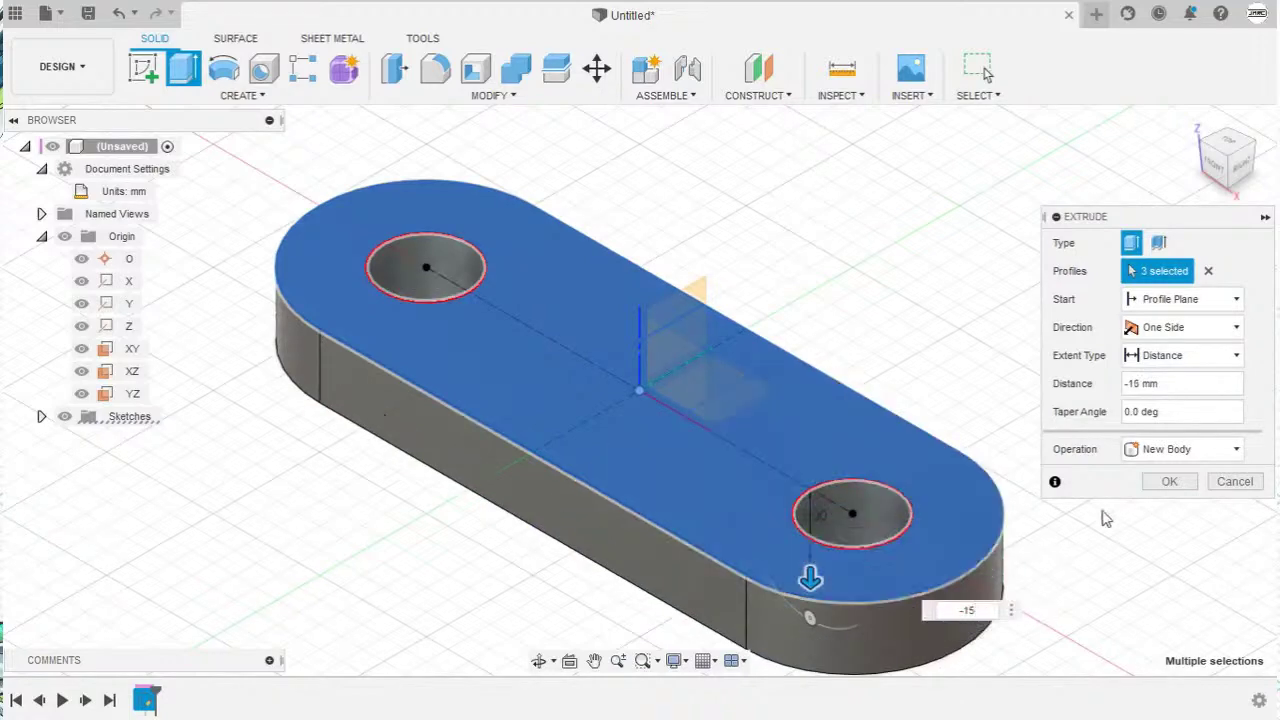
left_click(1170, 482)
middle_click_drag(1029, 337, 1056, 328)
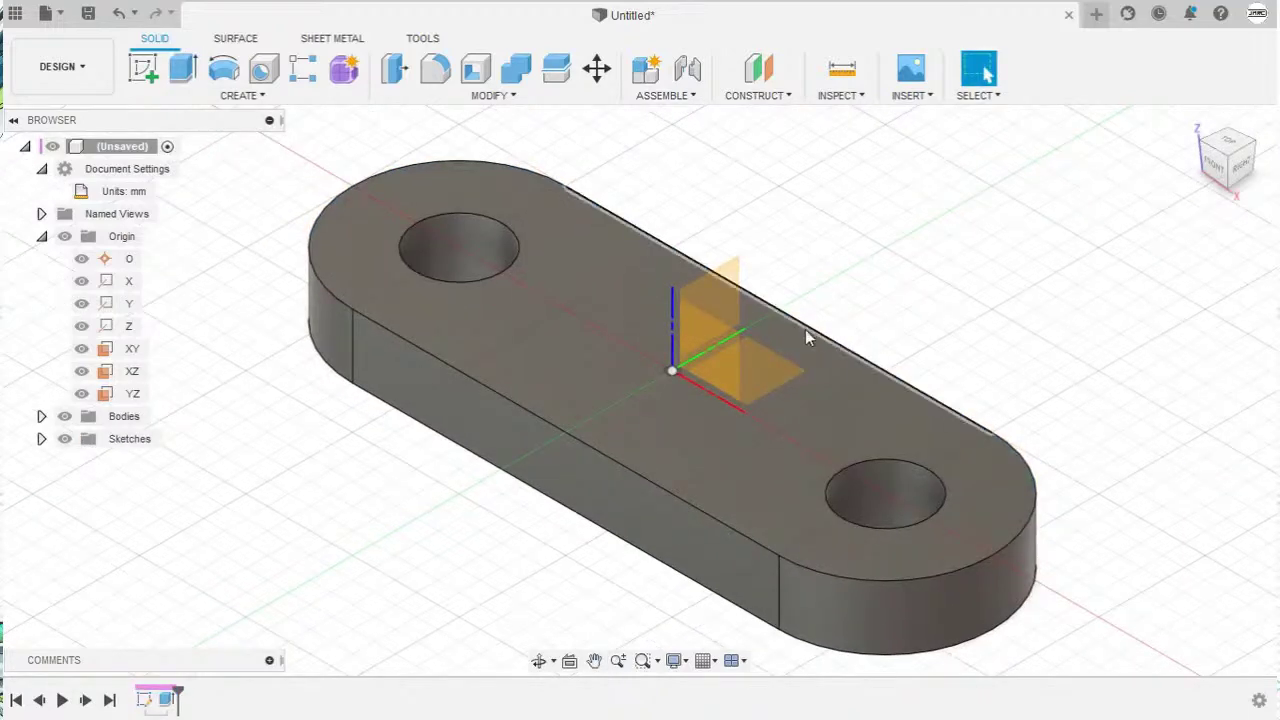
Step: Show Sketch1 and cut the middle strip profile -5 mm deep
left_click(41, 439)
left_click(79, 463)
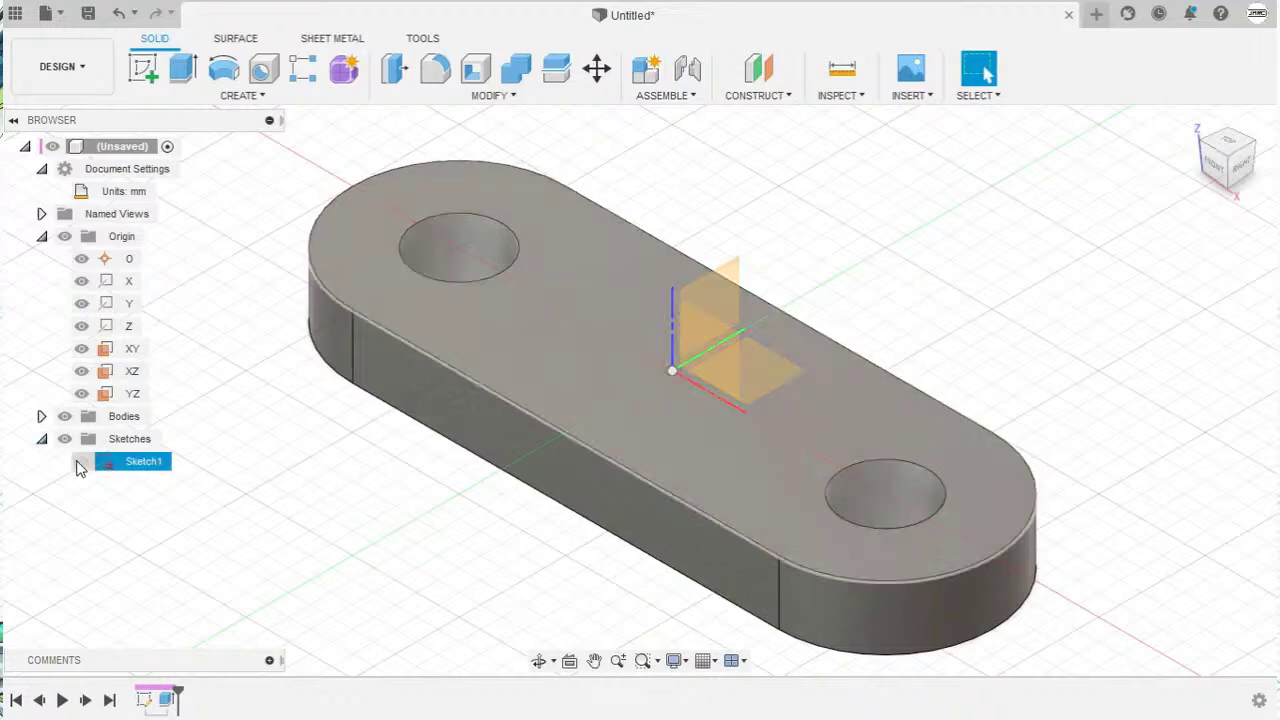
left_click(82, 462)
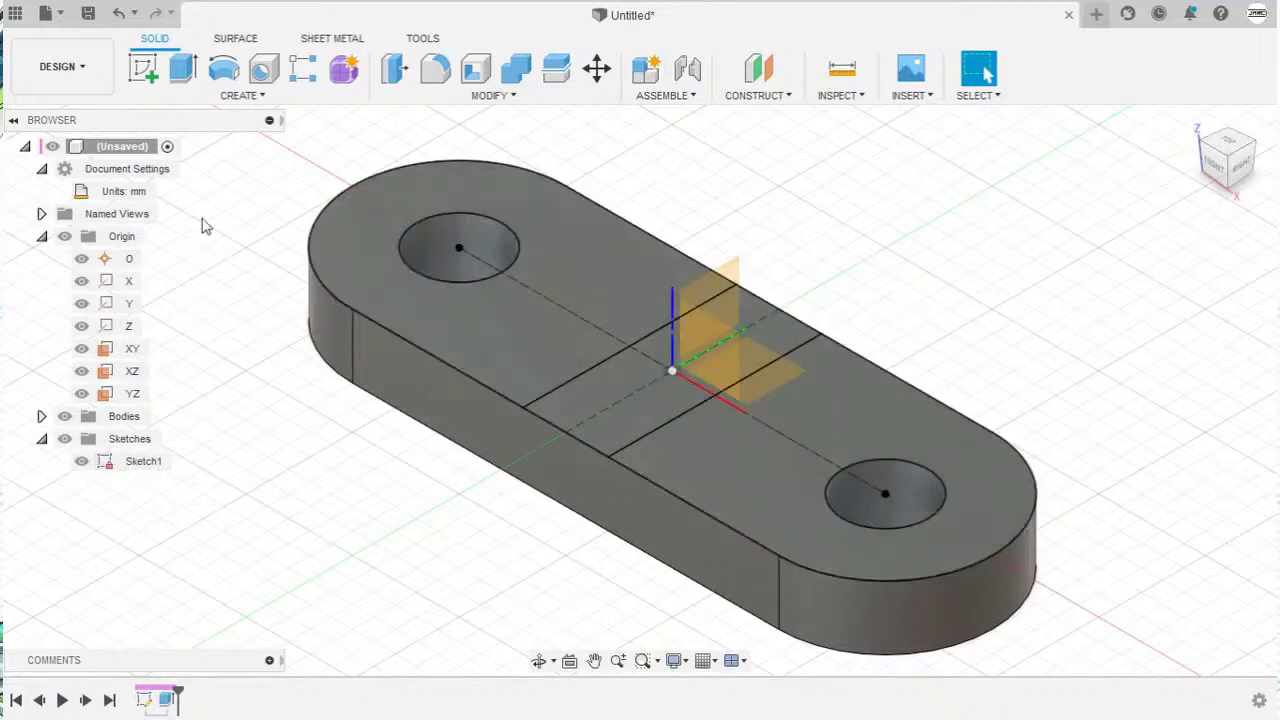
left_click(186, 68)
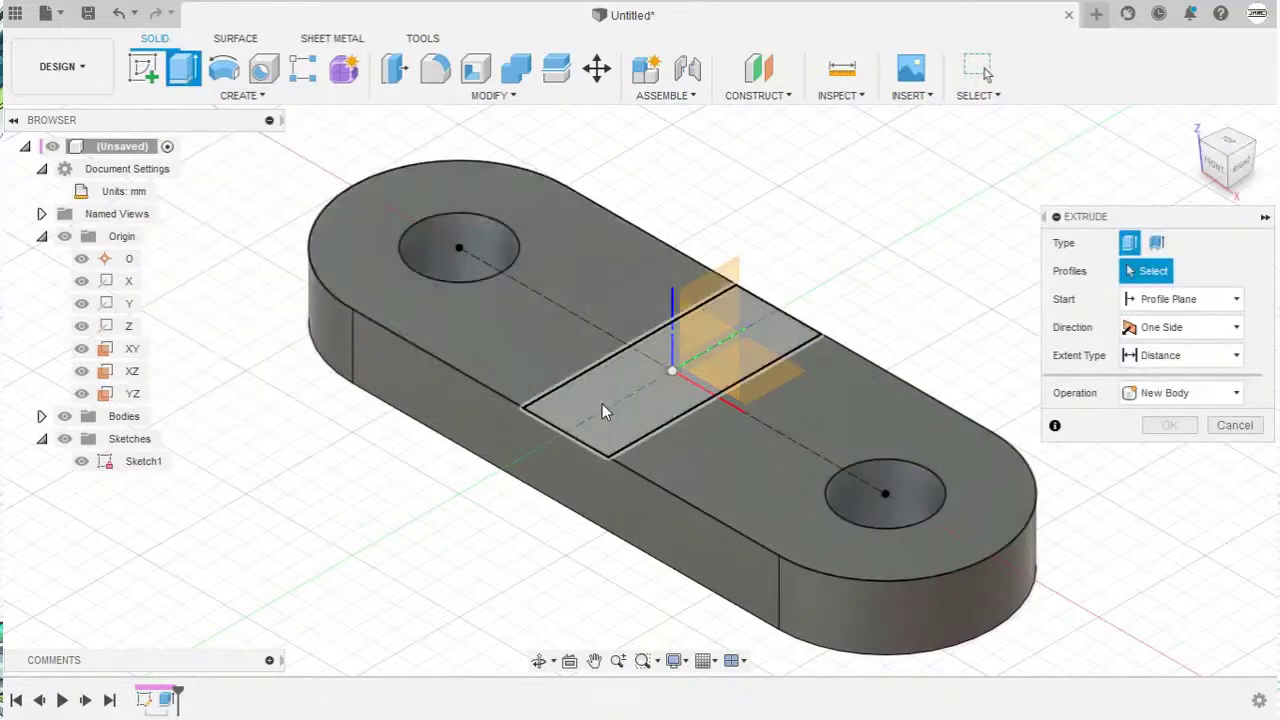
left_click(602, 403)
left_click_drag(671, 352, 668, 402)
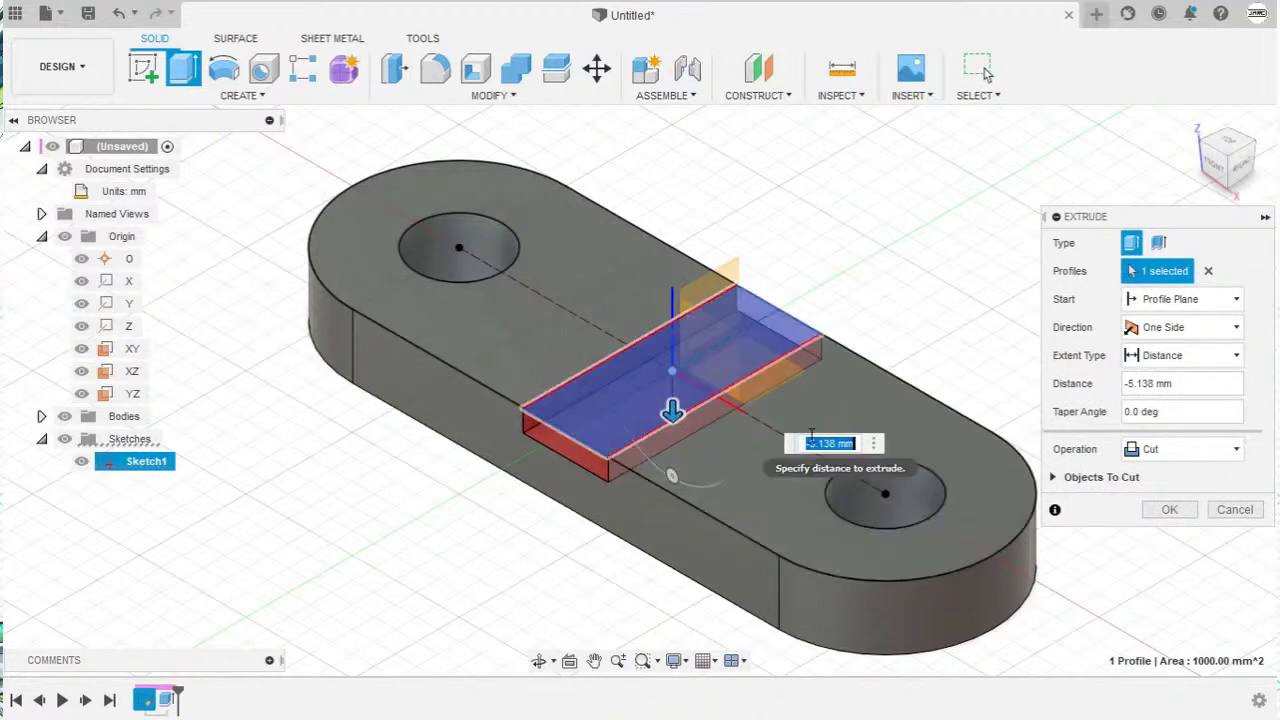
key("BackSpace")
type("-5")
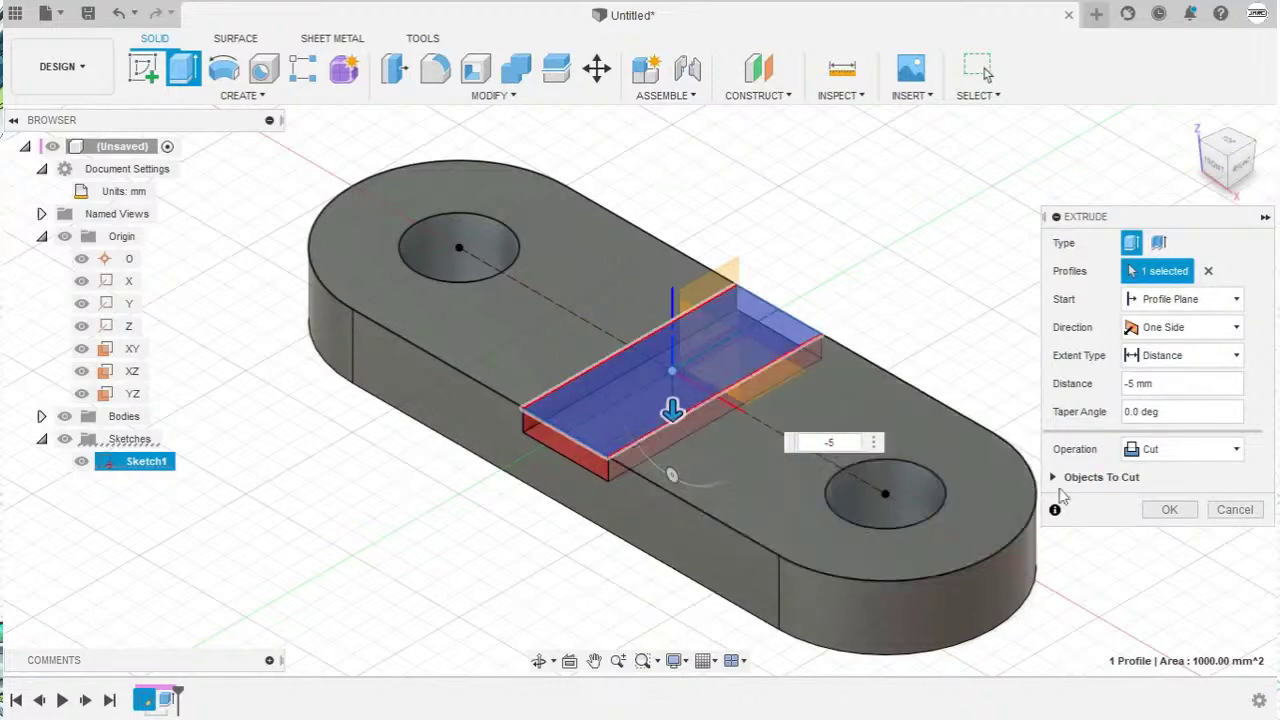
left_click(1168, 509)
Step: Hide the Origin and Sketch1 in the model tree
left_click(1192, 124)
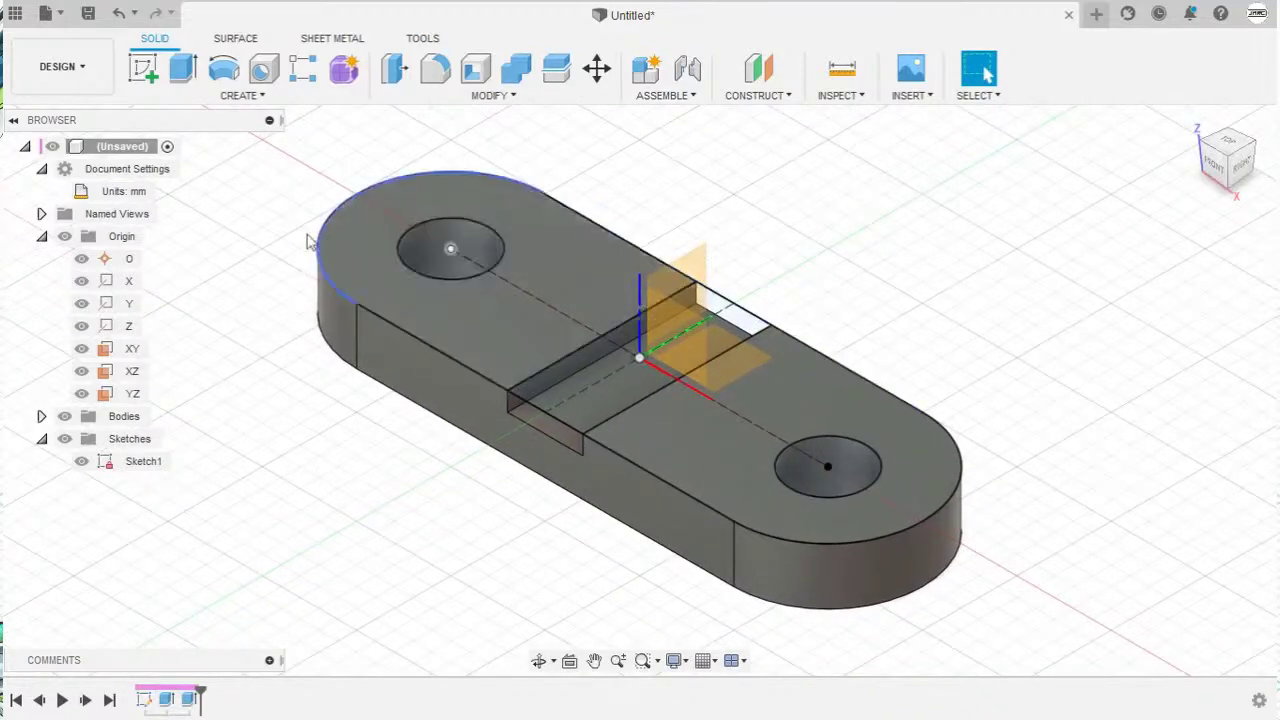
left_click(90, 237)
left_click(64, 237)
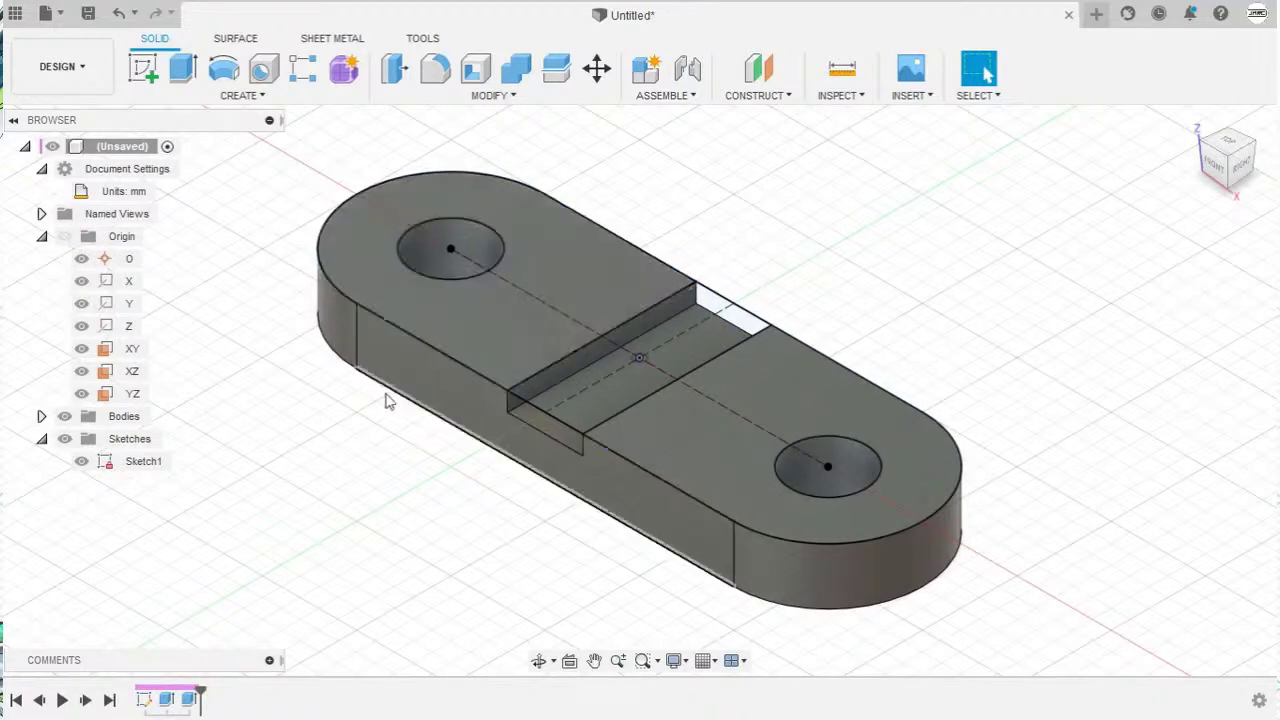
left_click(84, 468)
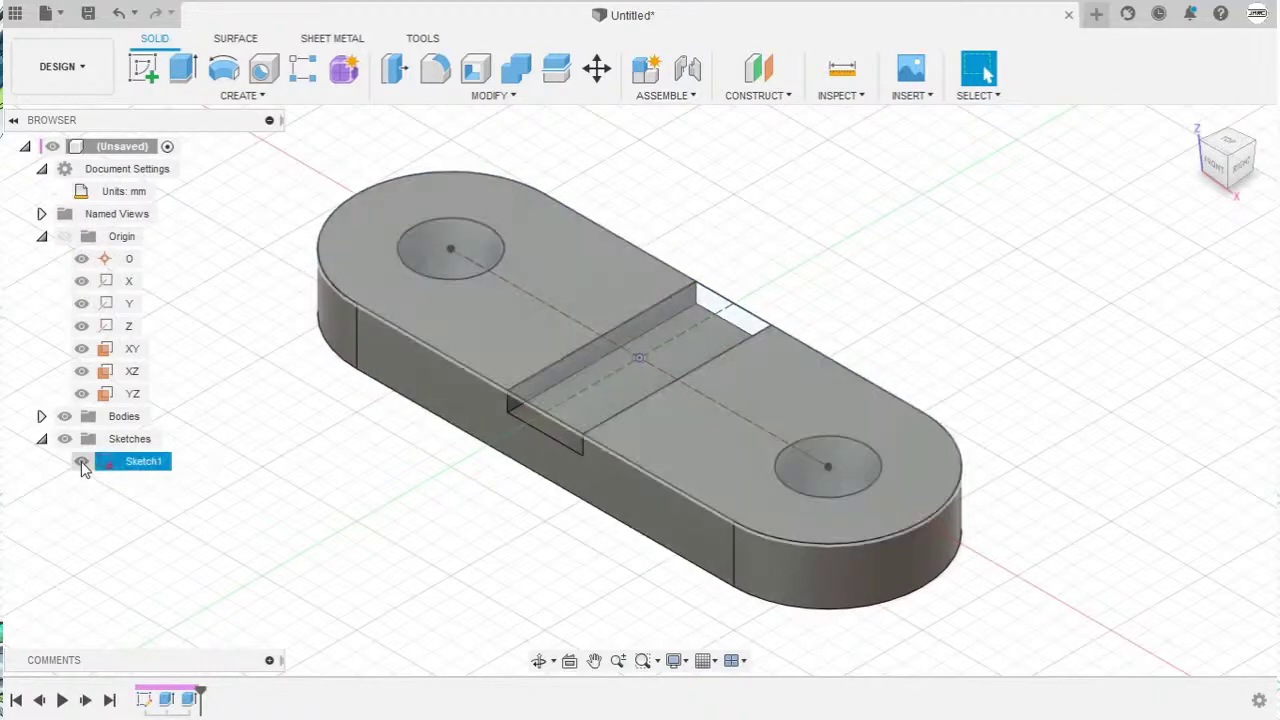
left_click(82, 463)
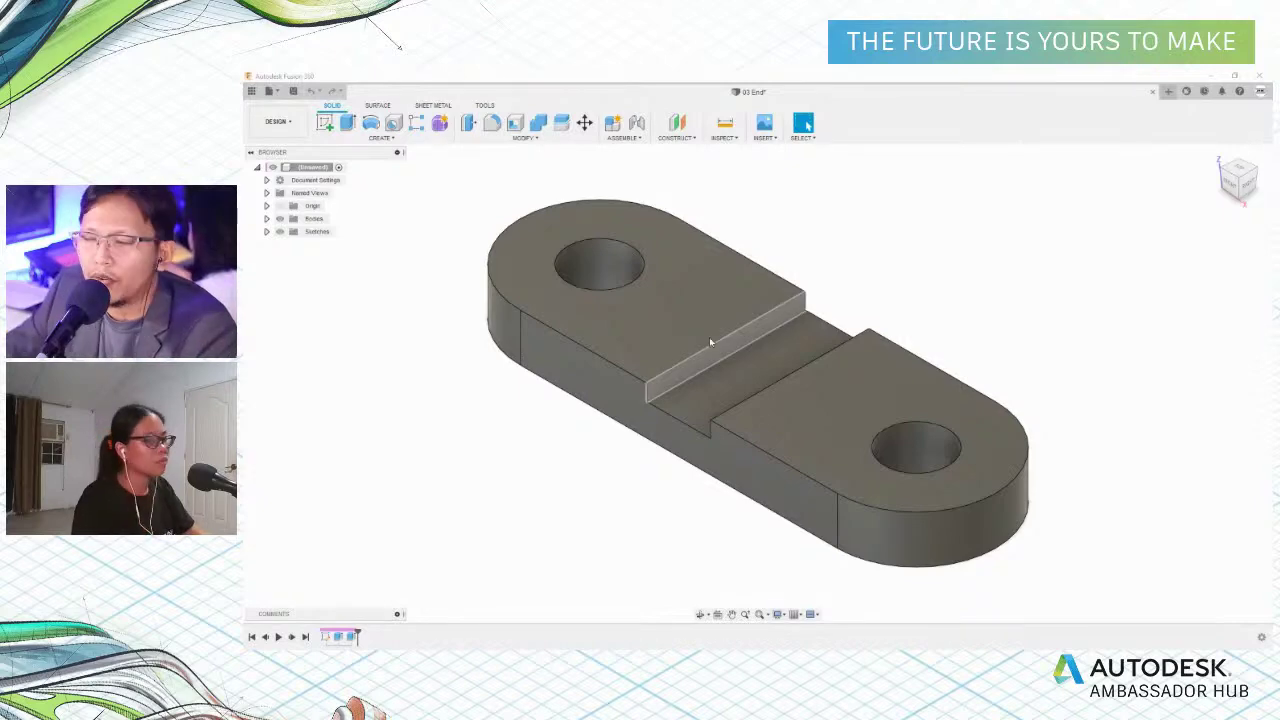
Step: Orbit the plate to a low side angle, then switch to the clutch pad reference PDF
middle_click_drag(709, 337, 634, 337, "shift")
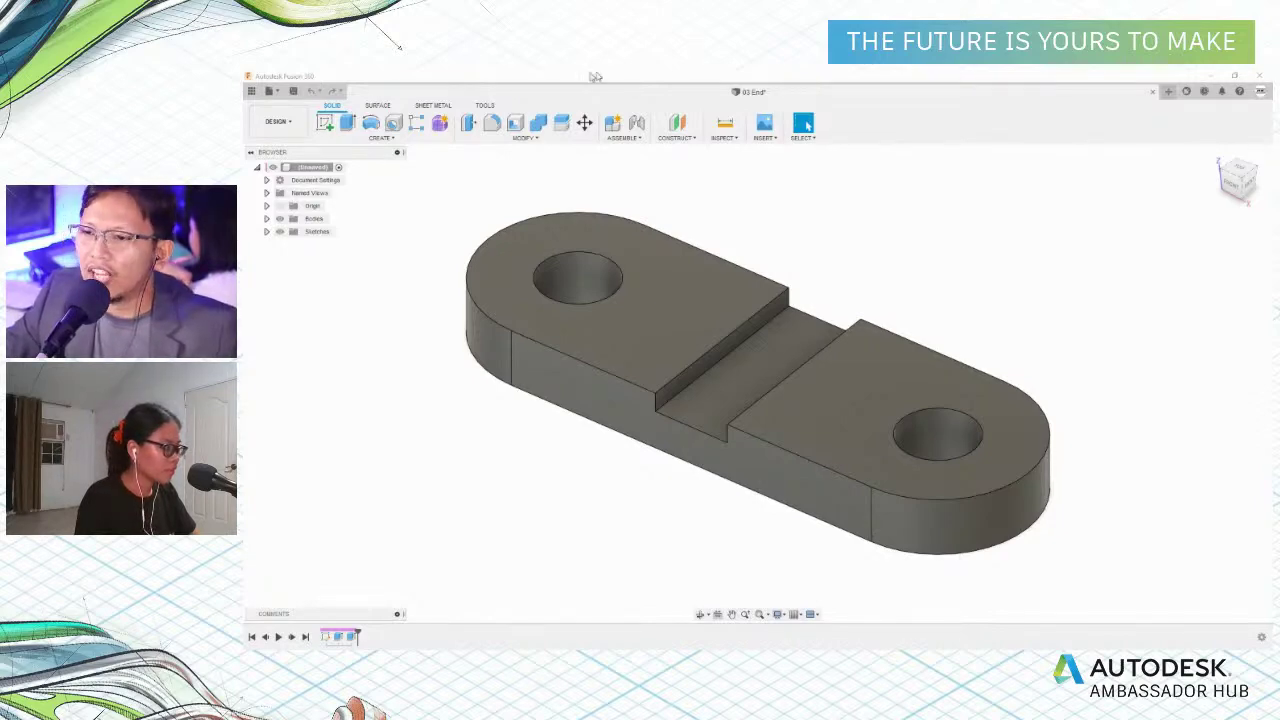
key("alt+Tab")
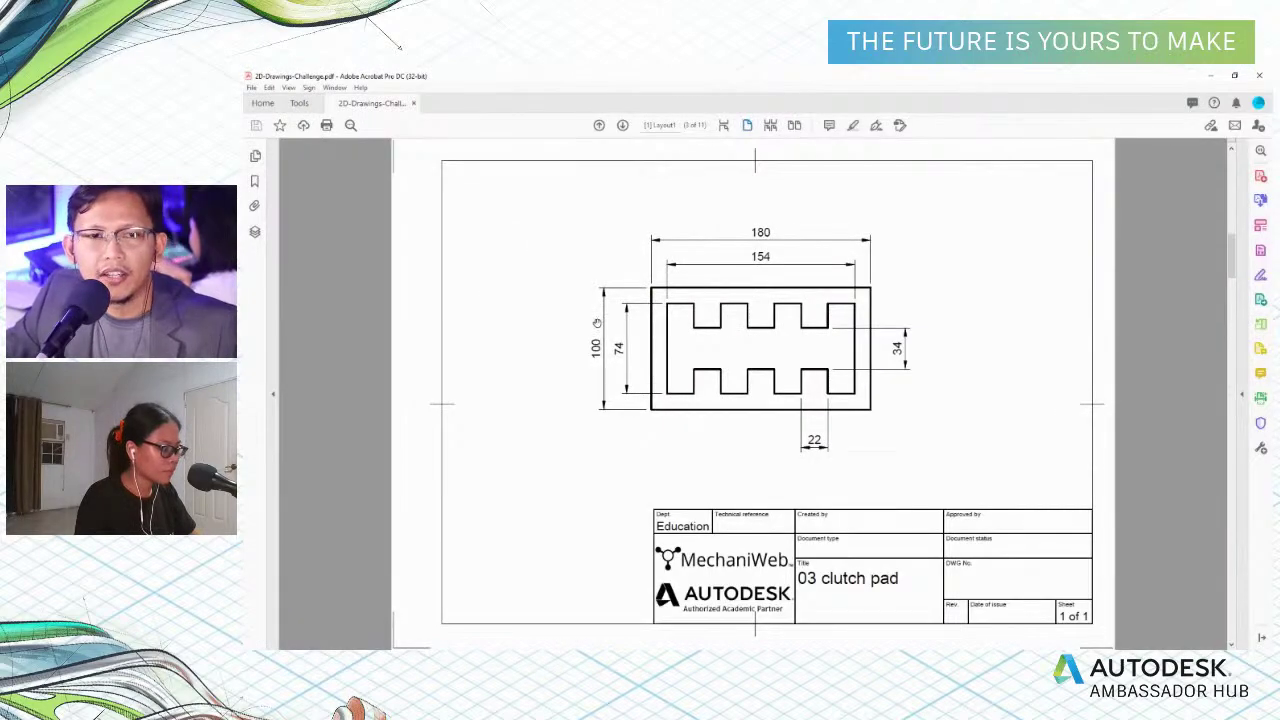
Step: Scroll up and down through the PDF pages to review the 03 clutch pad drawing
scroll(596, 323, "up", 2)
scroll(596, 323, "down", 5)
scroll(597, 324, "up", 5)
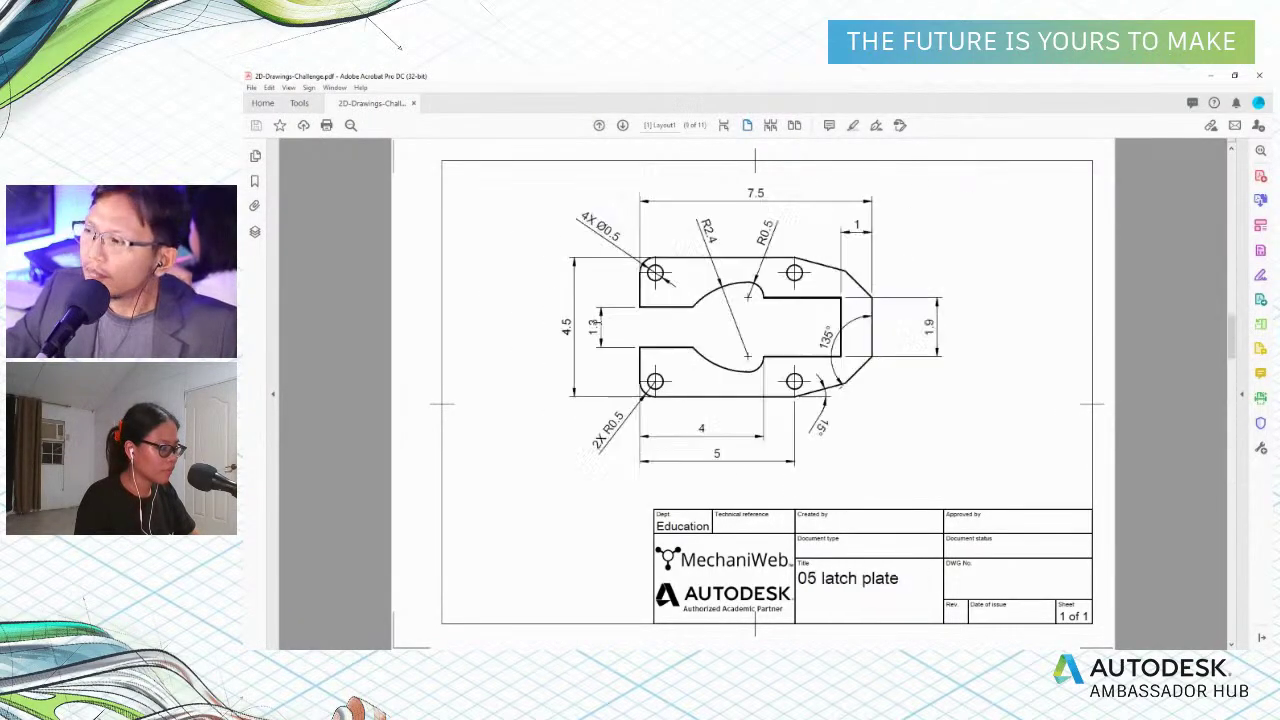
scroll(597, 325, "down", 3)
scroll(597, 325, "up", 1)
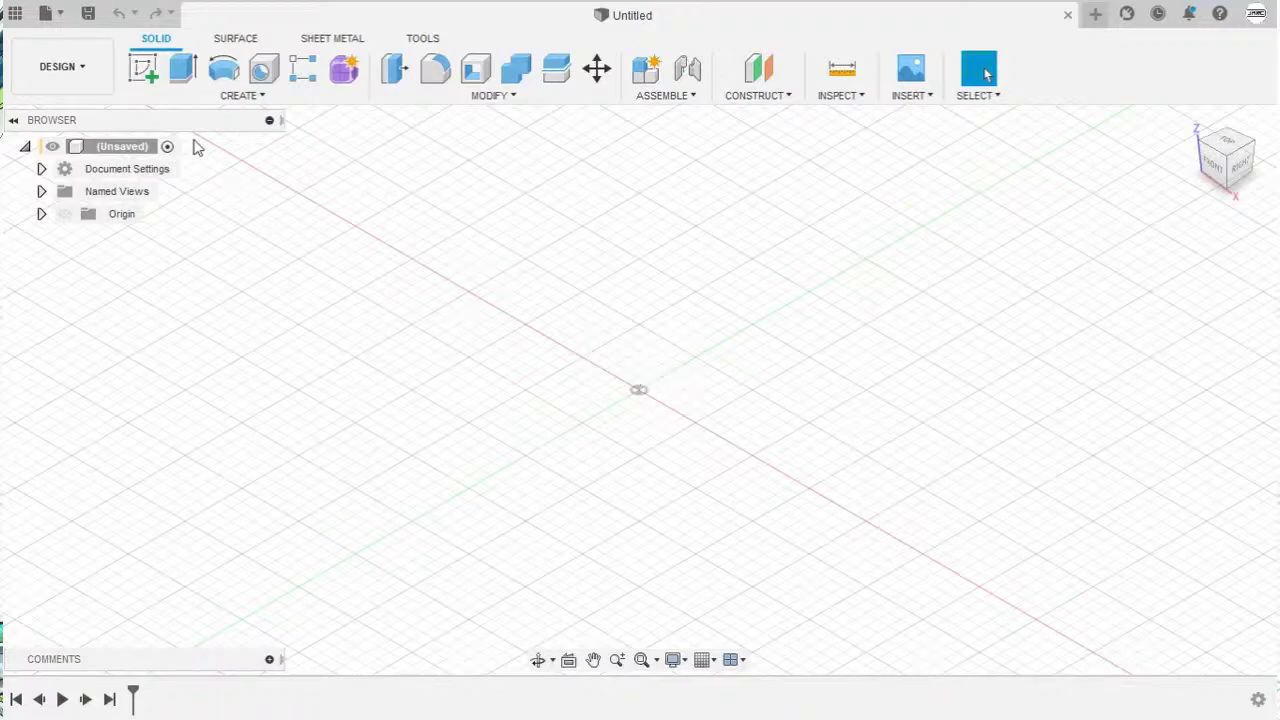
Step: Start a new sketch on the horizontal origin plane
left_click(146, 77)
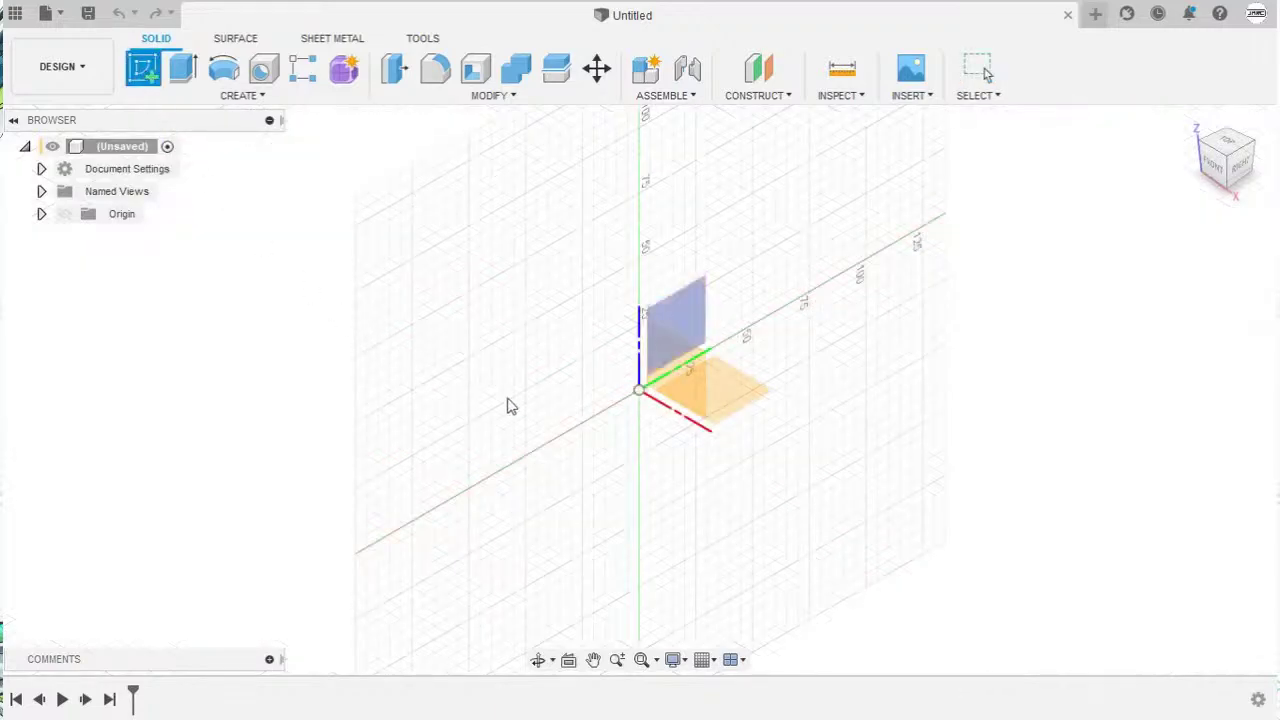
left_click(727, 391)
middle_click_drag(727, 391, 786, 303)
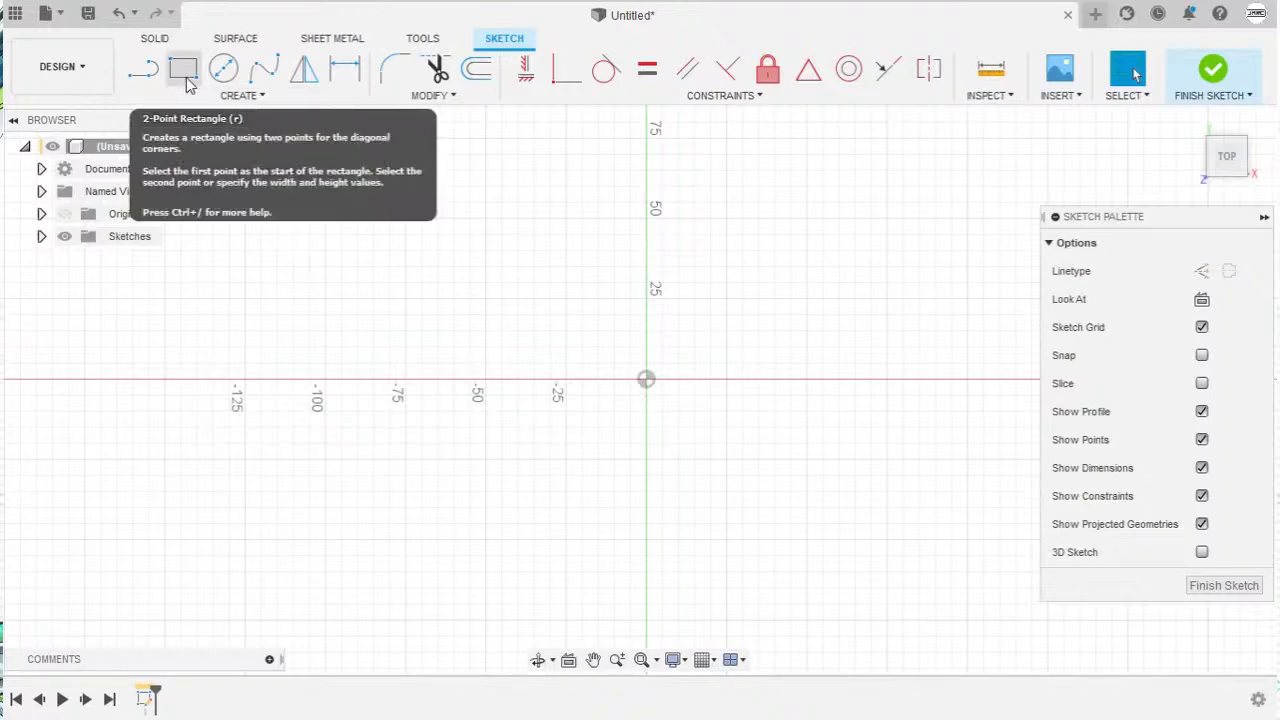
Step: Draw a center rectangle on the origin, 180 mm wide by 100 mm tall
left_click(258, 100)
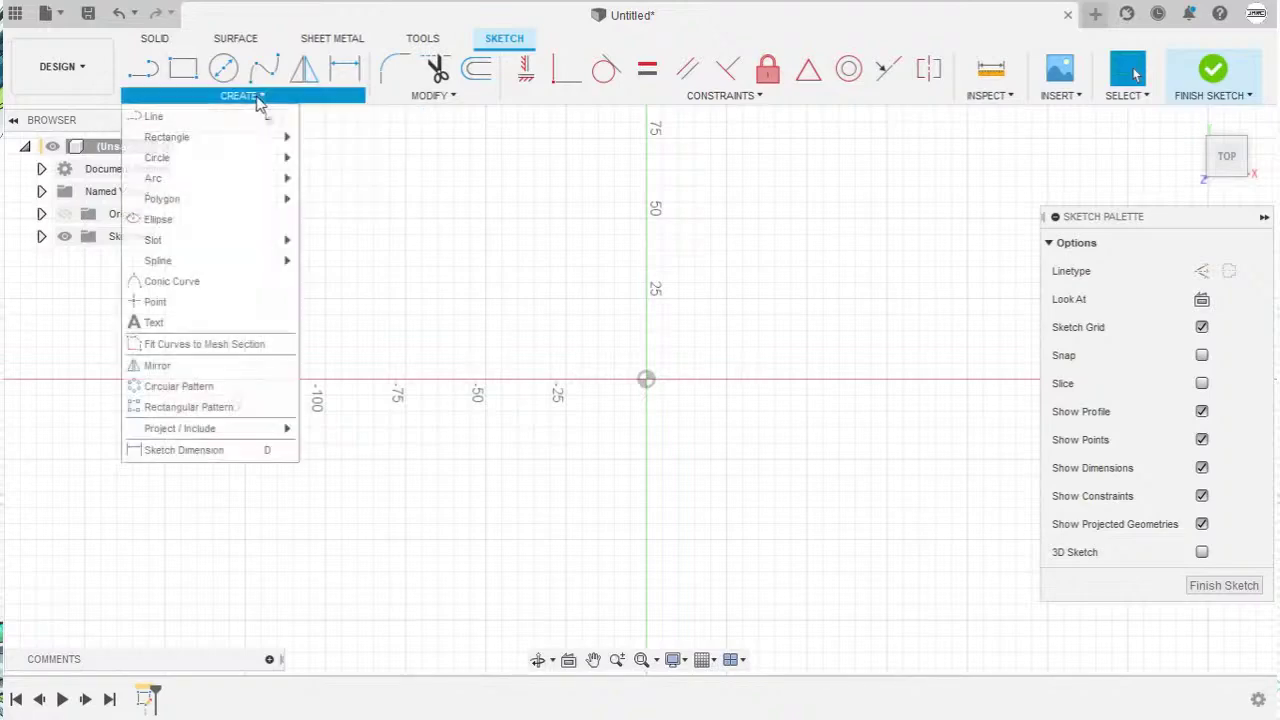
mouse_move(247, 146)
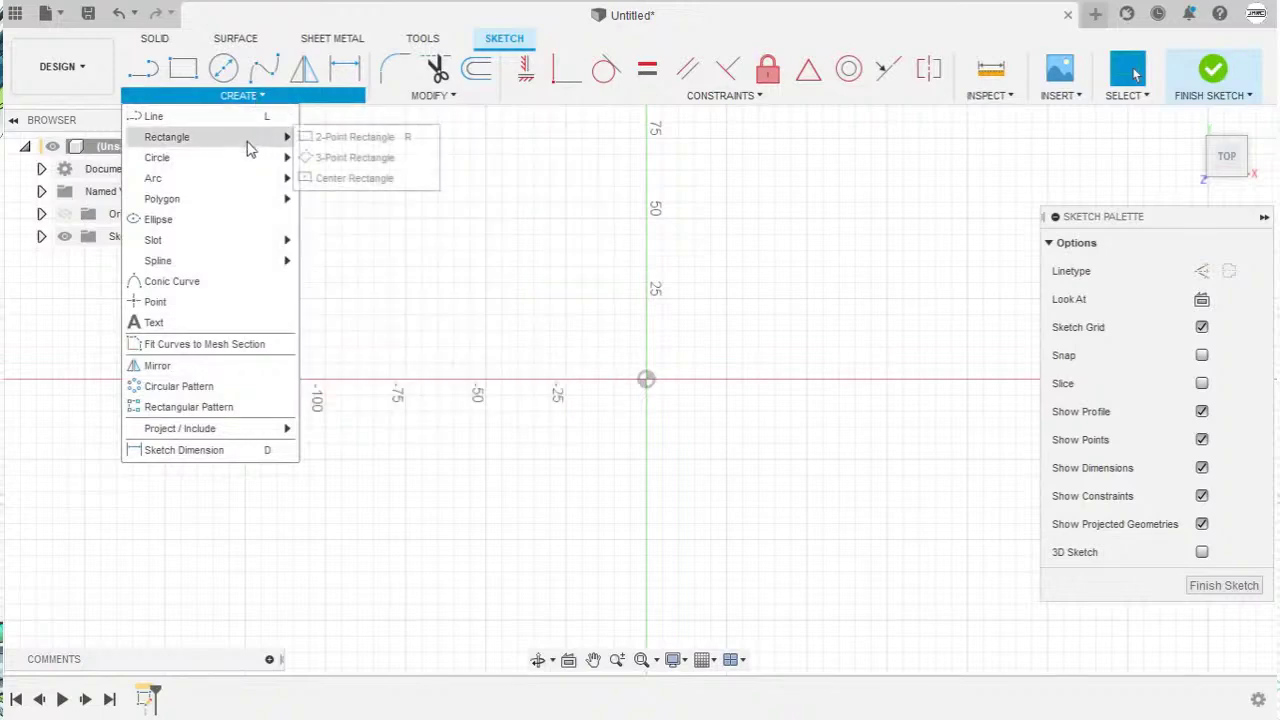
left_click(405, 180)
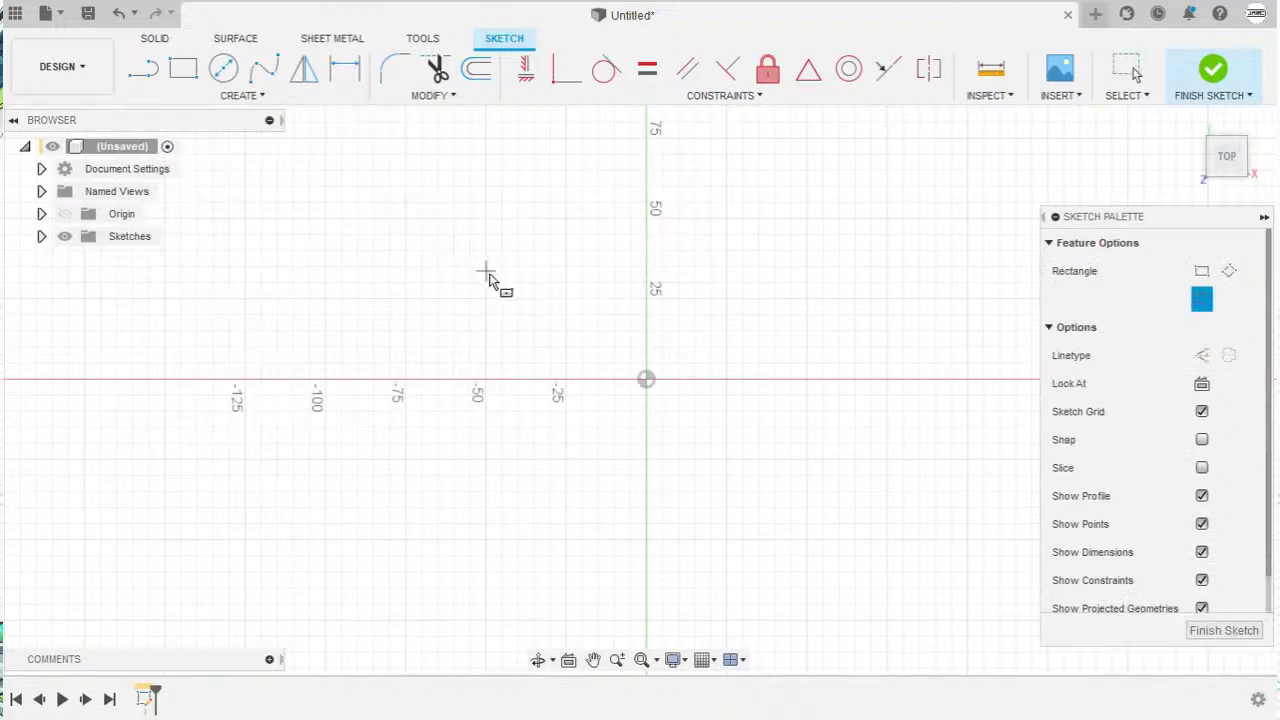
left_click(646, 380)
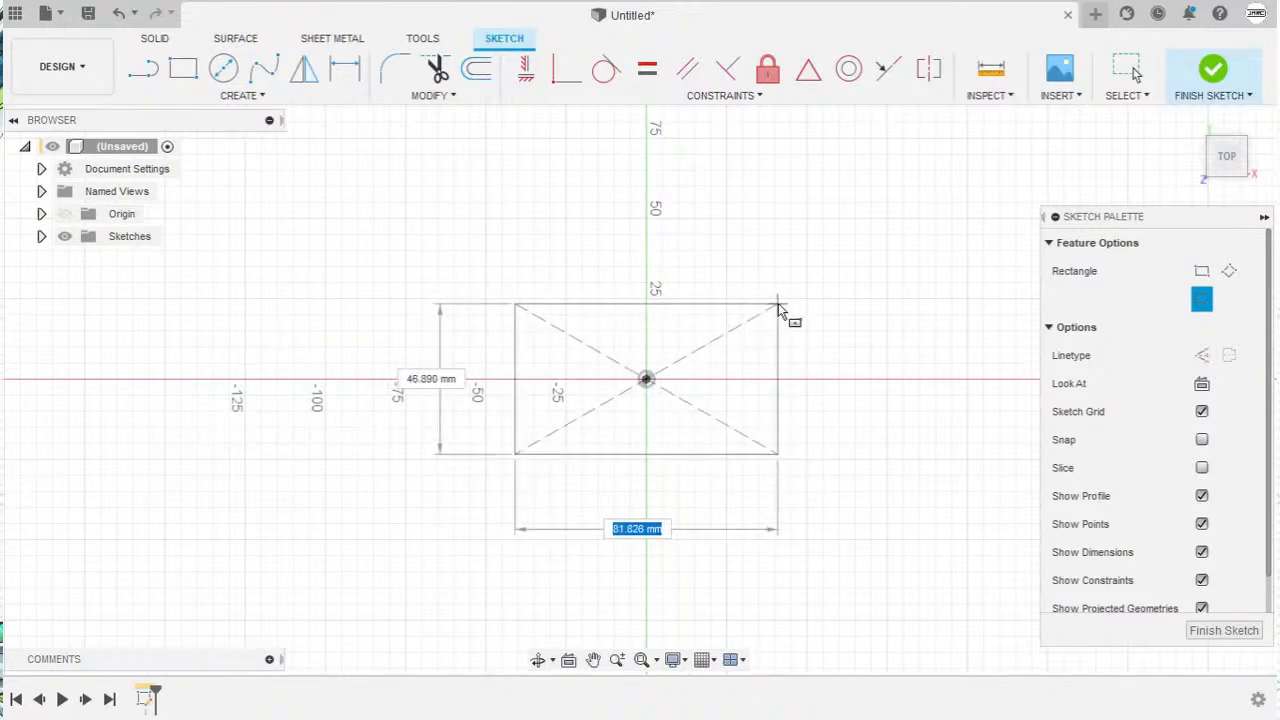
type("180")
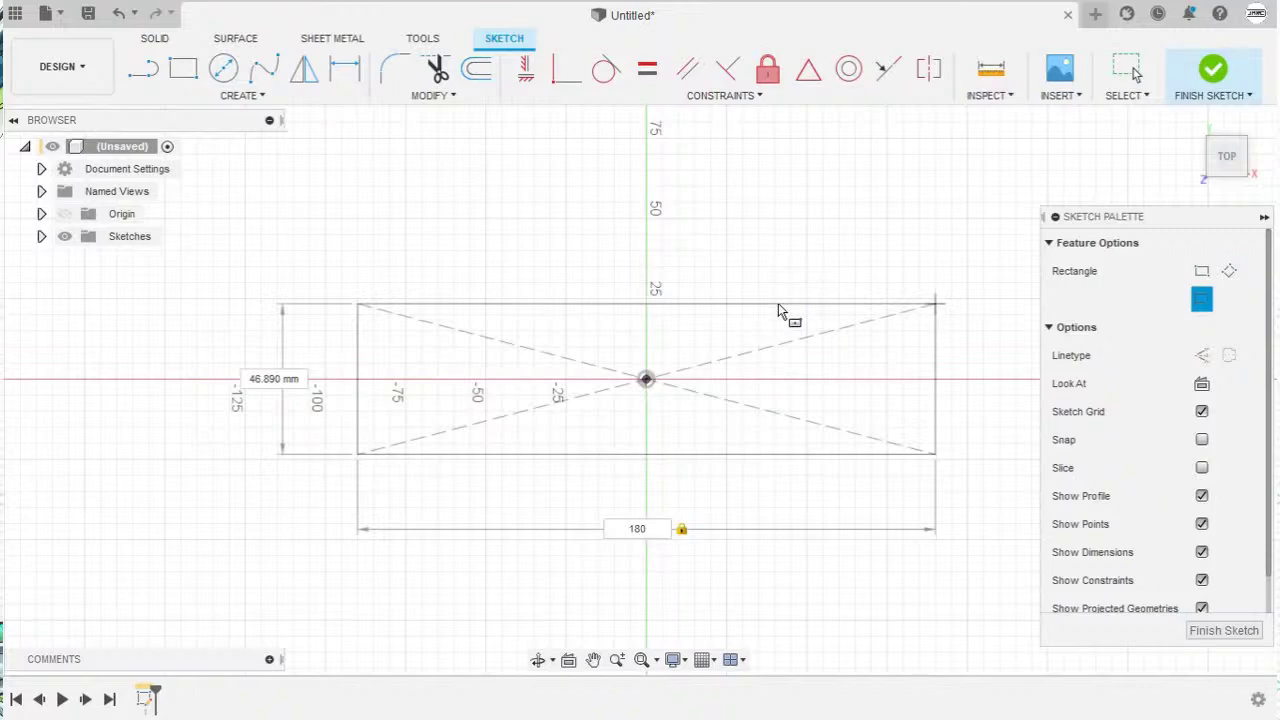
key("Tab")
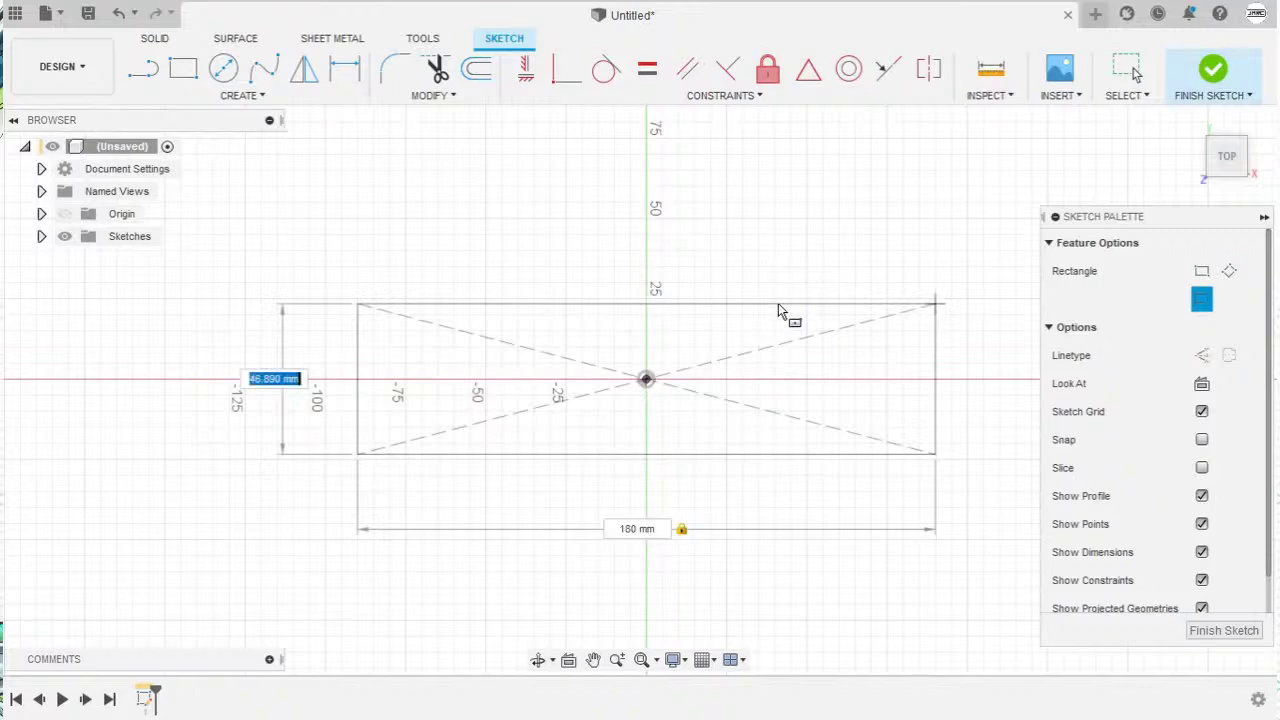
type("100")
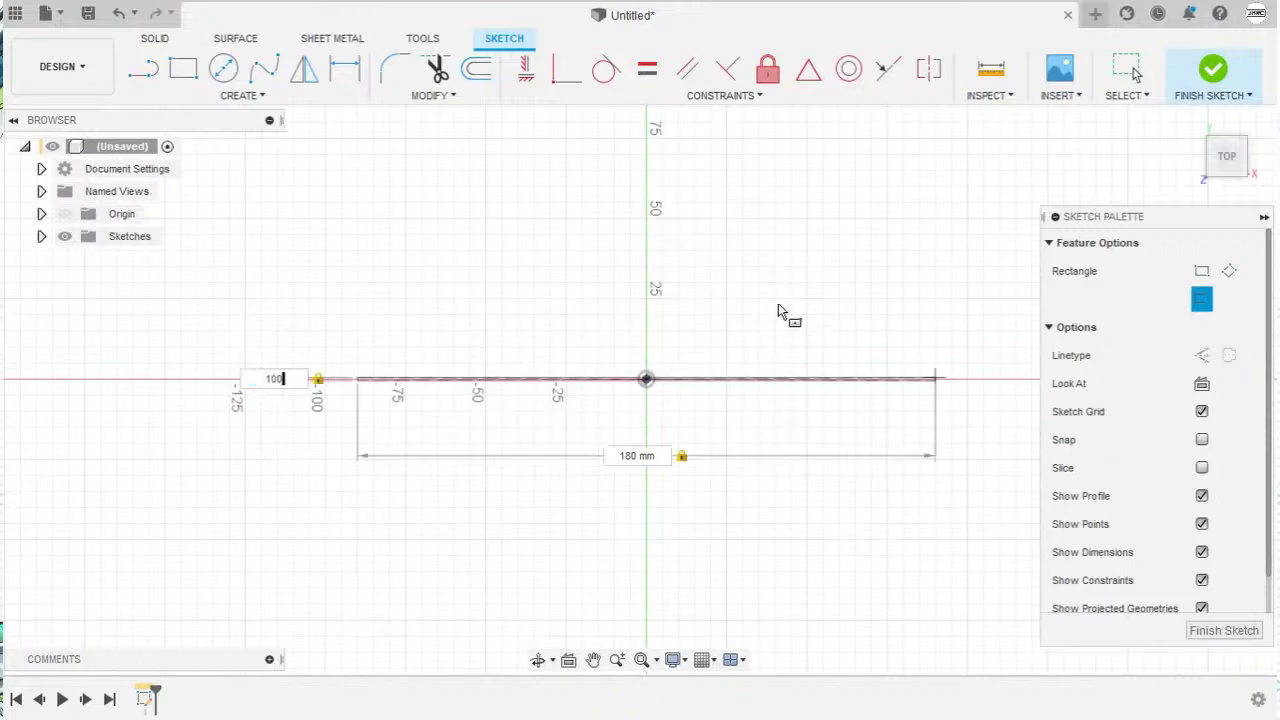
key("Return")
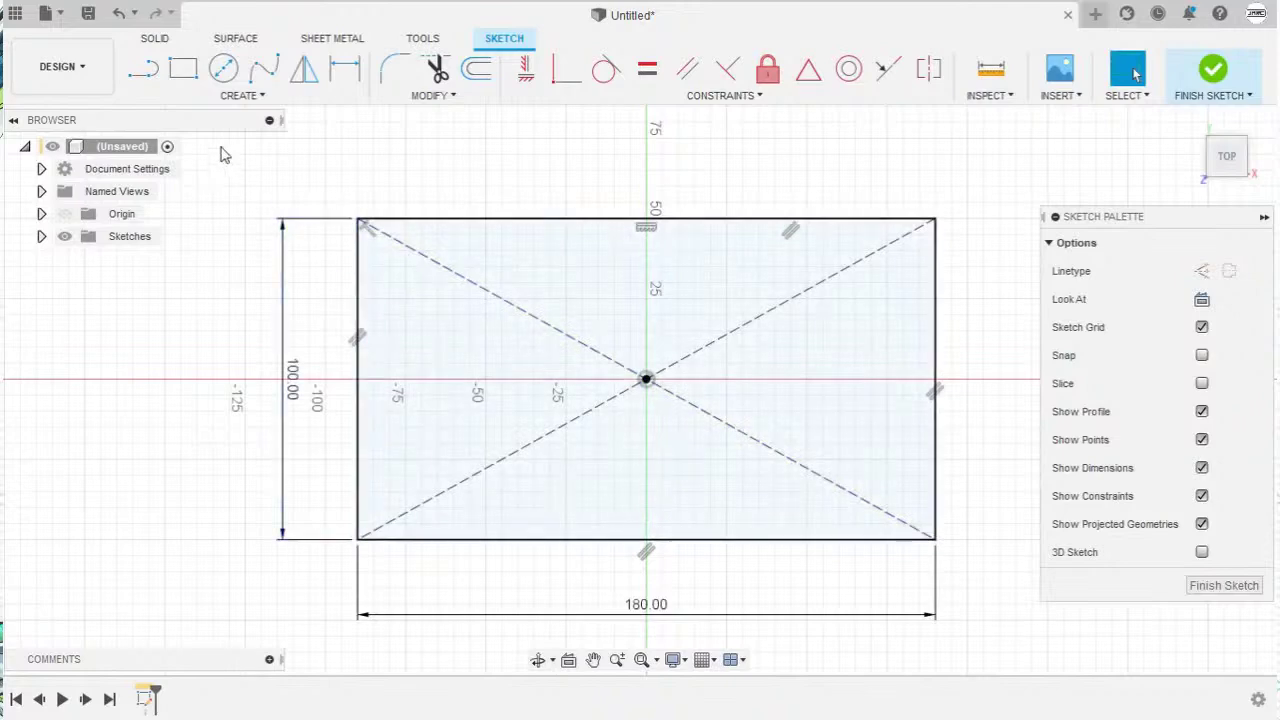
Step: Draw a 2-point rectangle 154 mm wide inside the outline and select its four sides
left_click(184, 76)
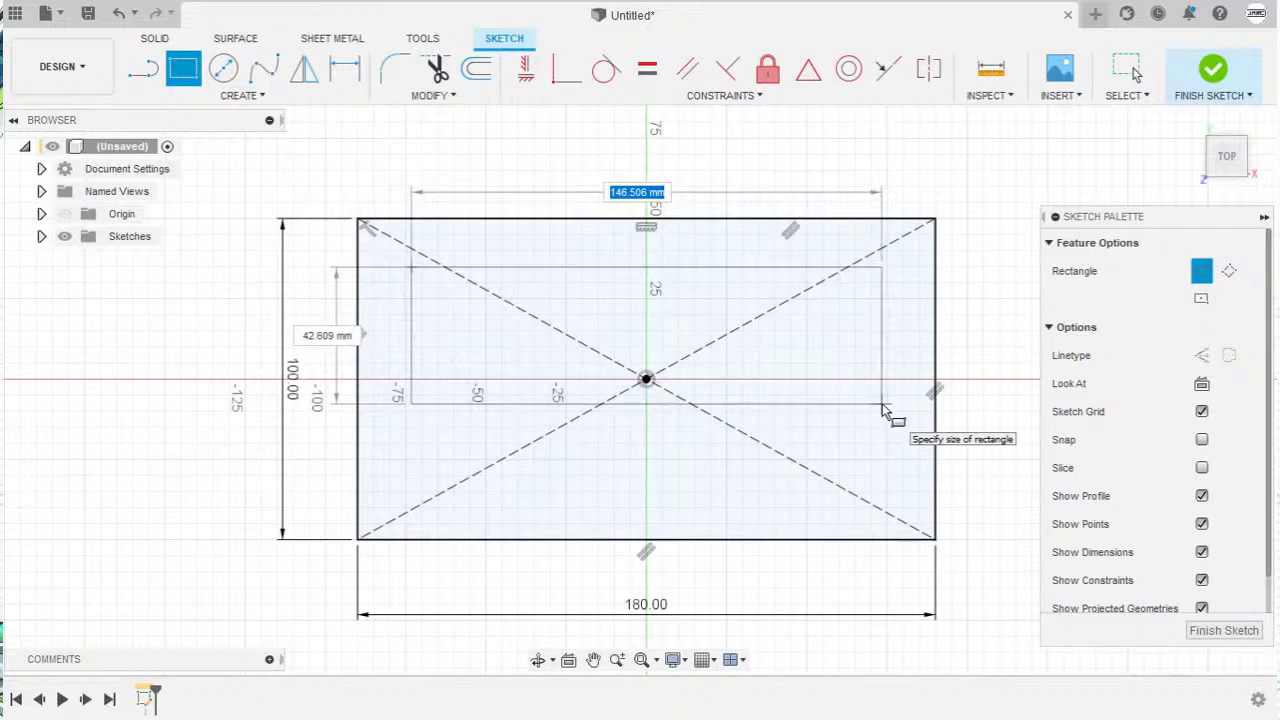
type("154")
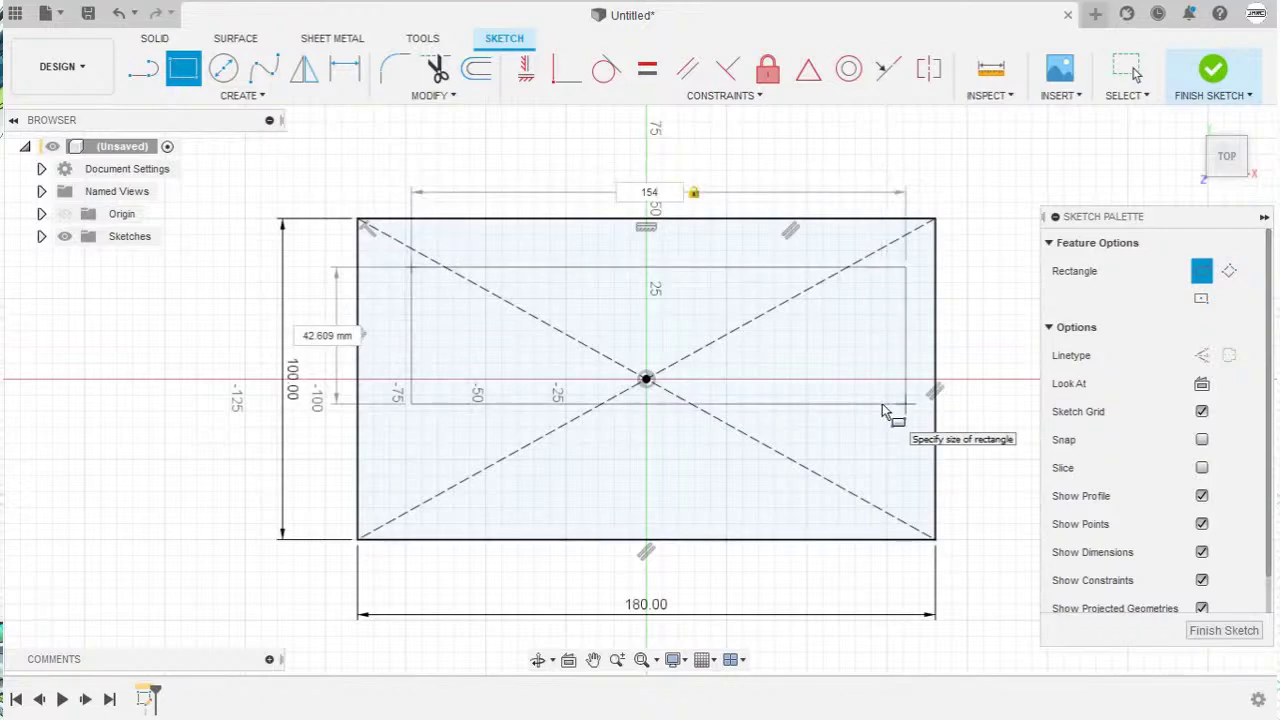
key("Return")
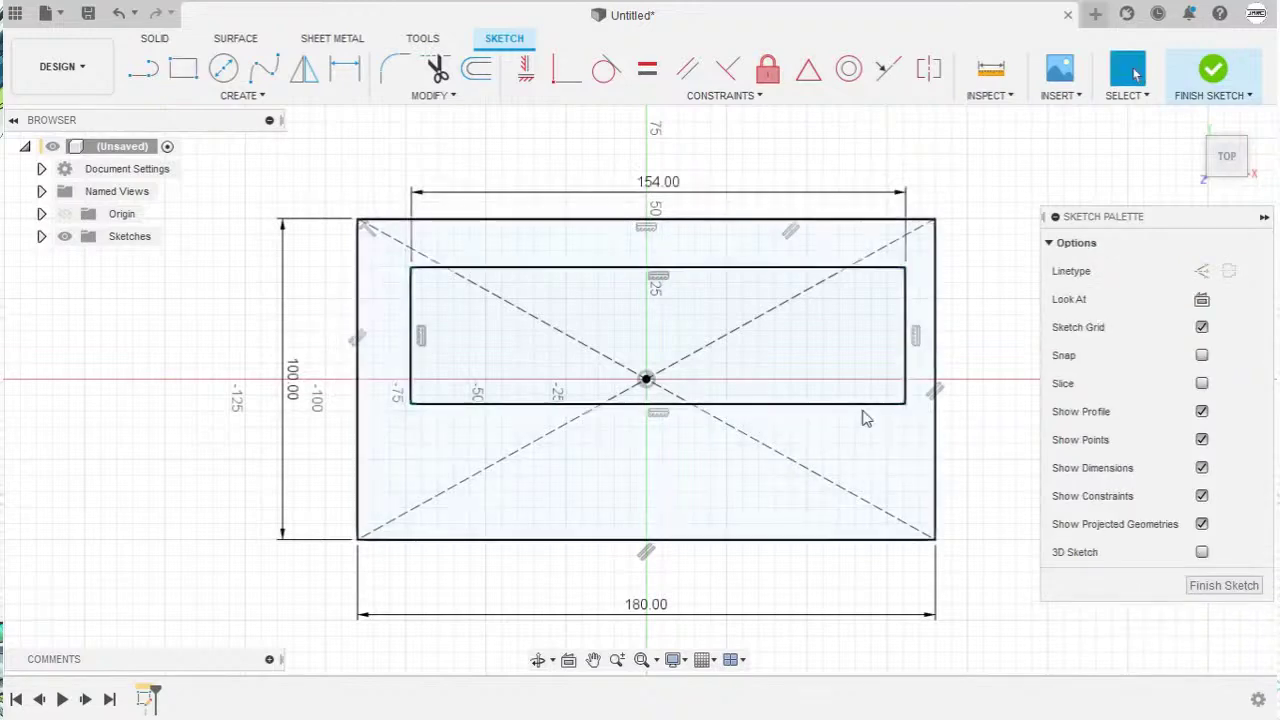
double_click(460, 268)
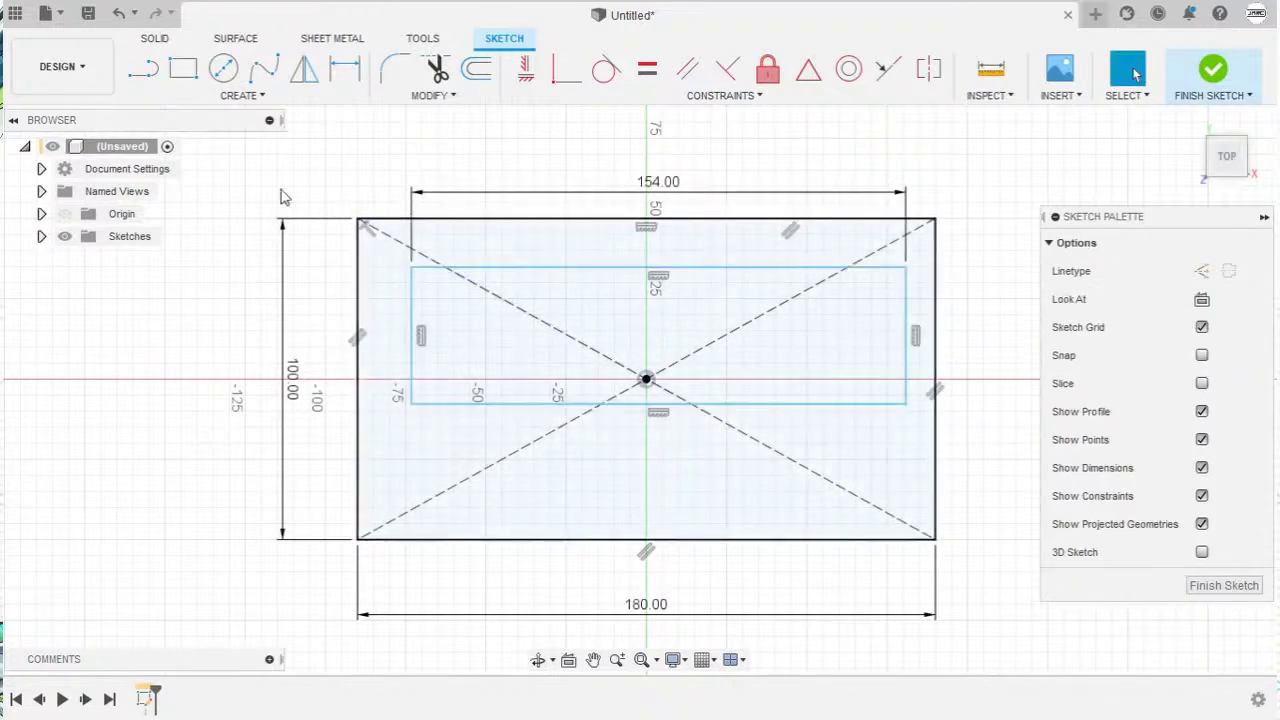
Step: Draw left, middle and right notch rectangles hanging from the inner rectangle's top edge
left_click(184, 72)
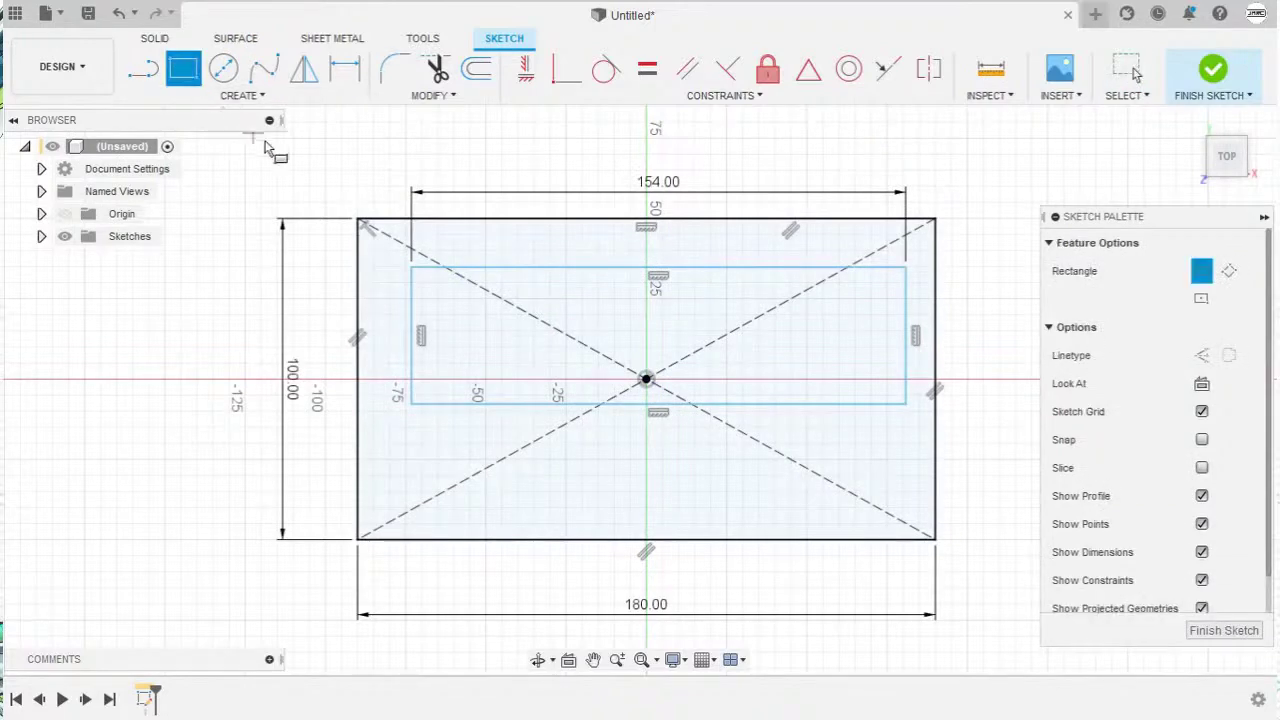
left_click(489, 268)
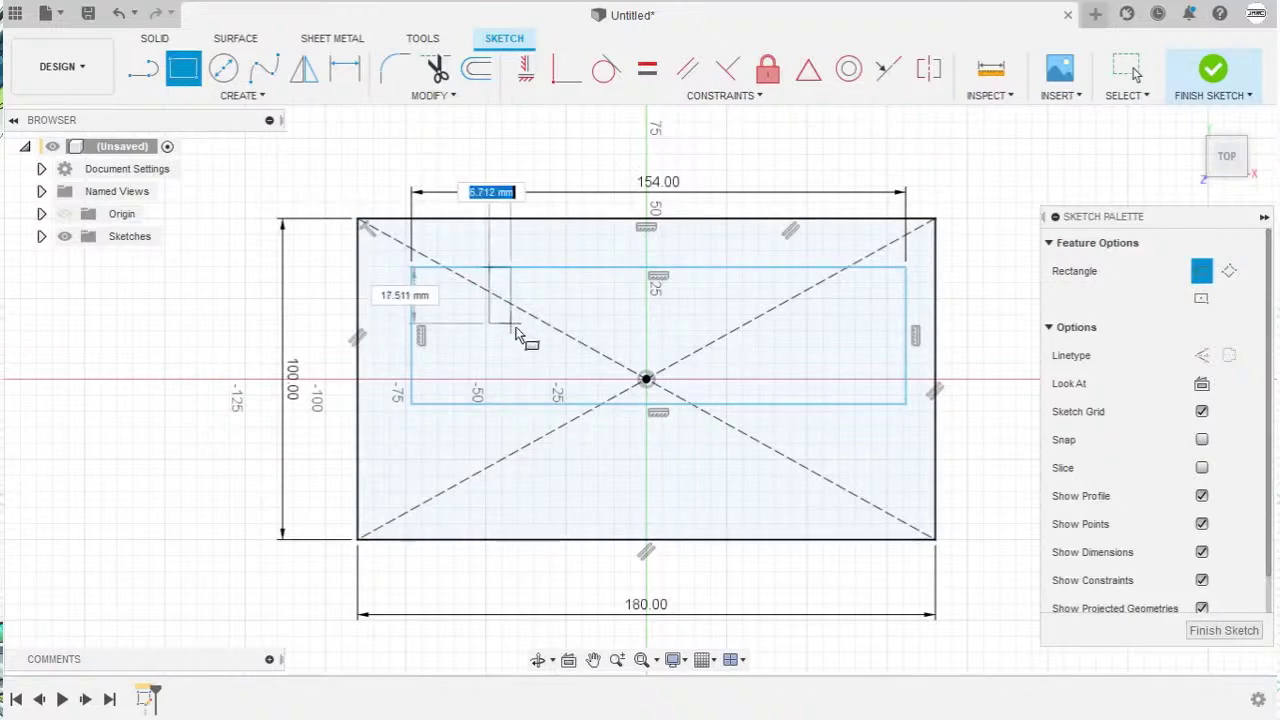
left_click(561, 348)
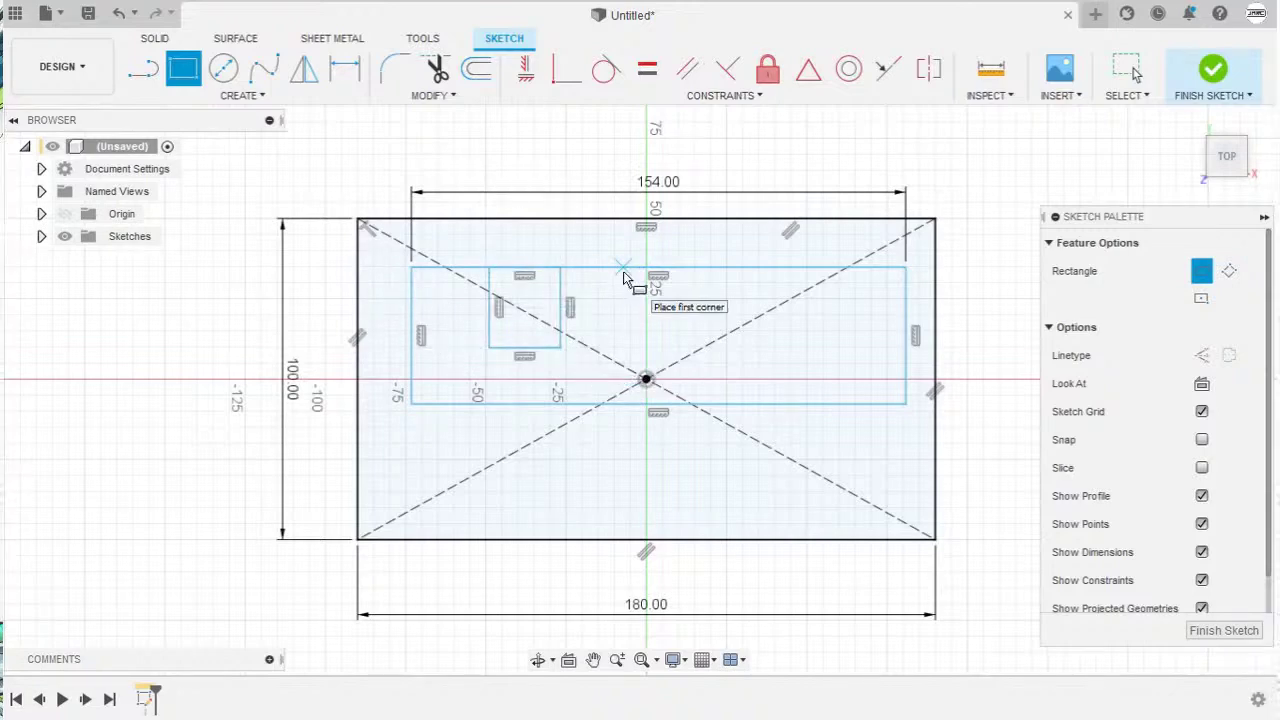
left_click(613, 269)
left_click(670, 347)
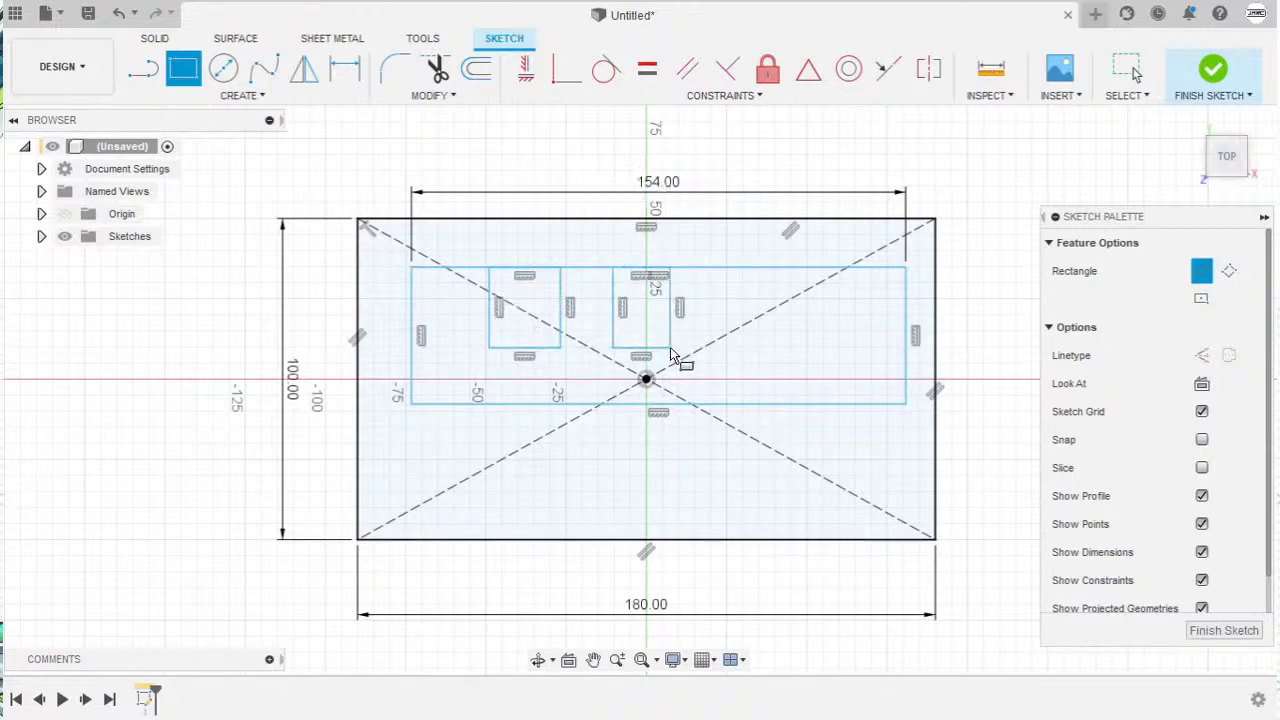
left_click(757, 268)
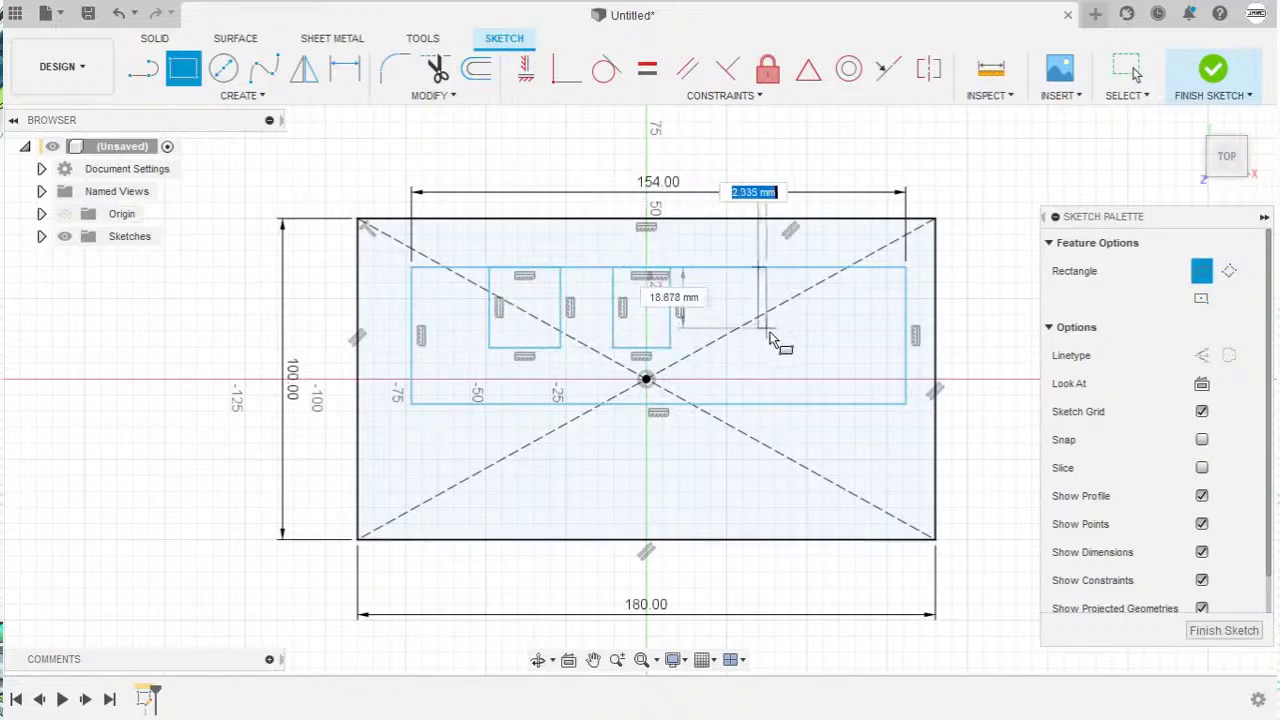
left_click(818, 348)
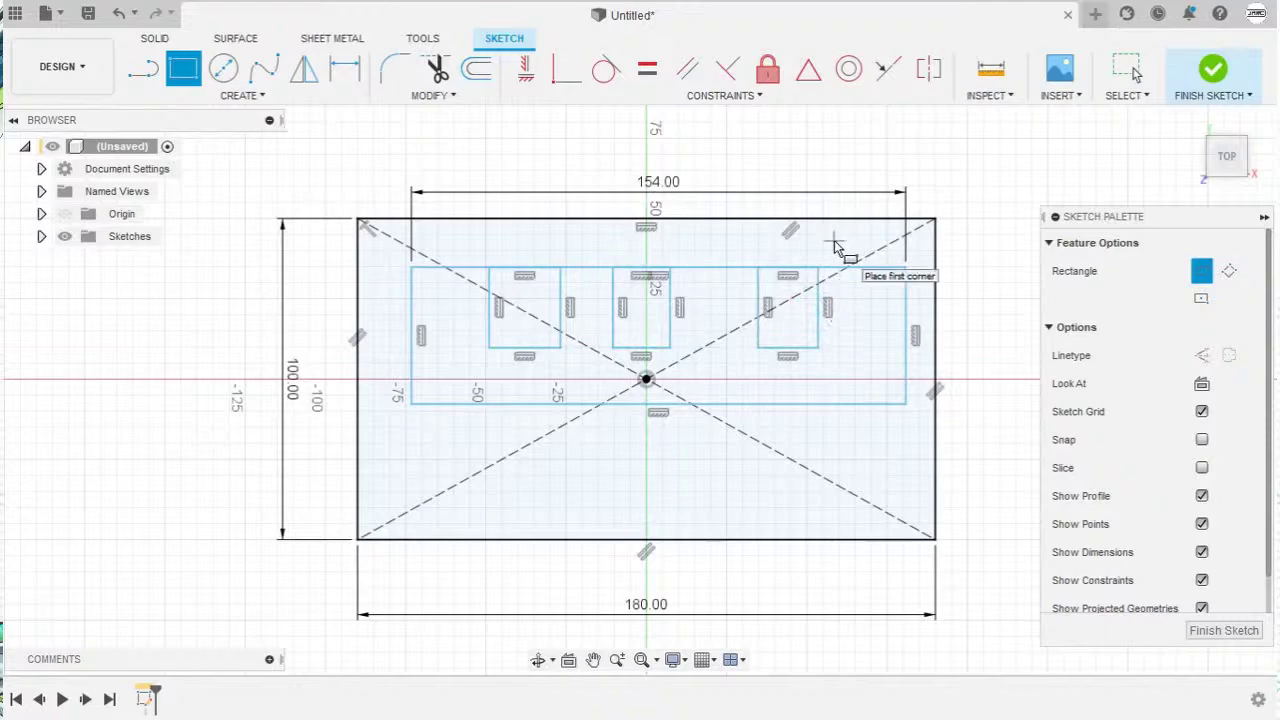
key("Escape")
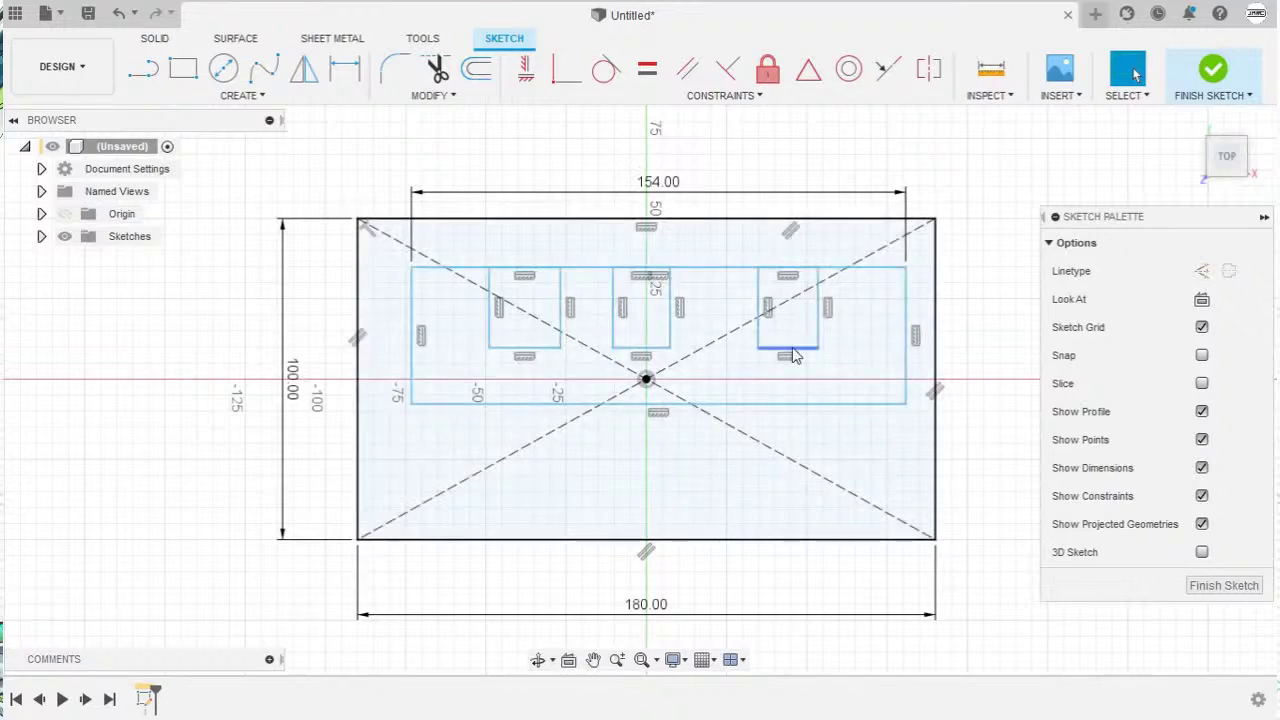
Step: Make the middle and right notch bottom edges equal to the left notch's bottom edge
left_click(647, 70)
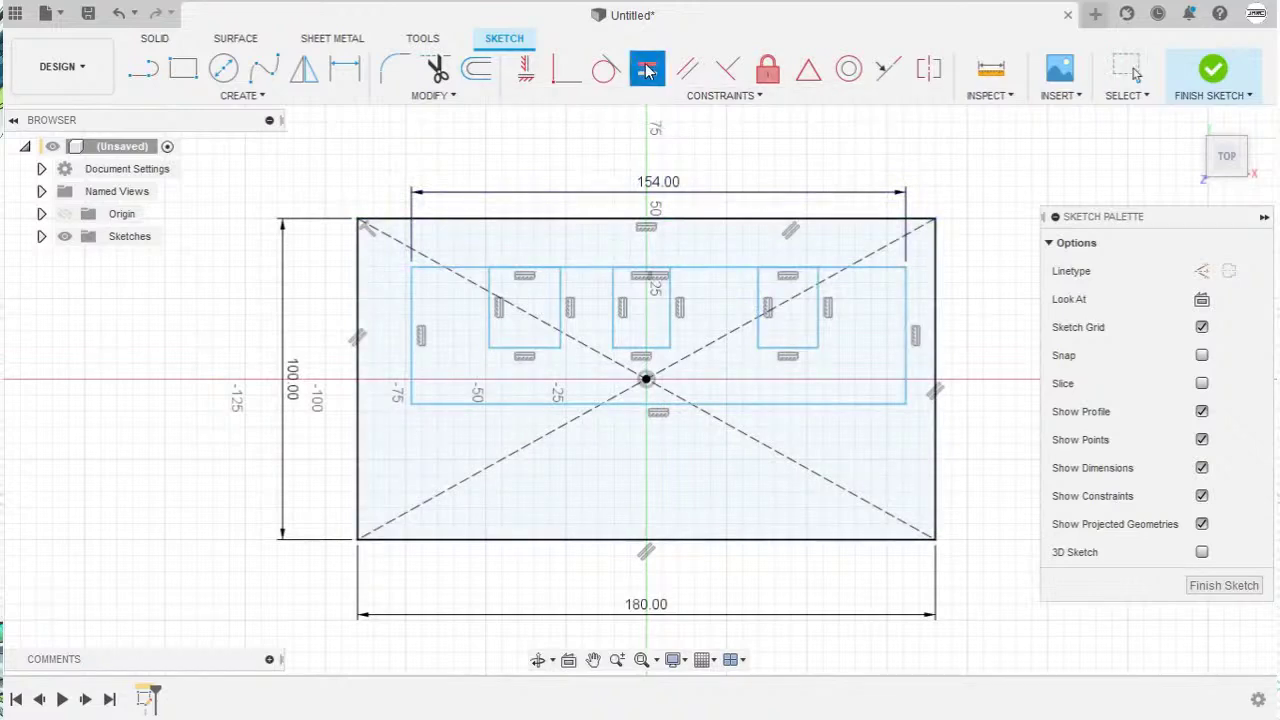
left_click(539, 349)
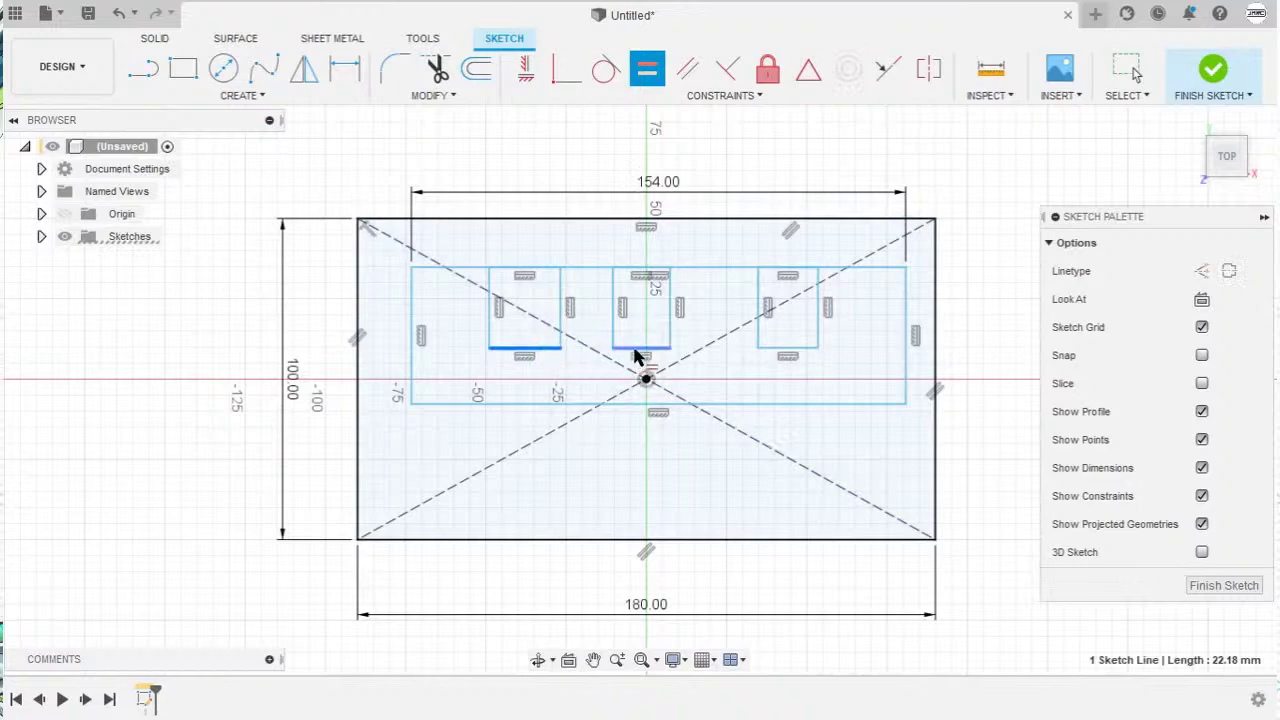
left_click(636, 348)
left_click(543, 349)
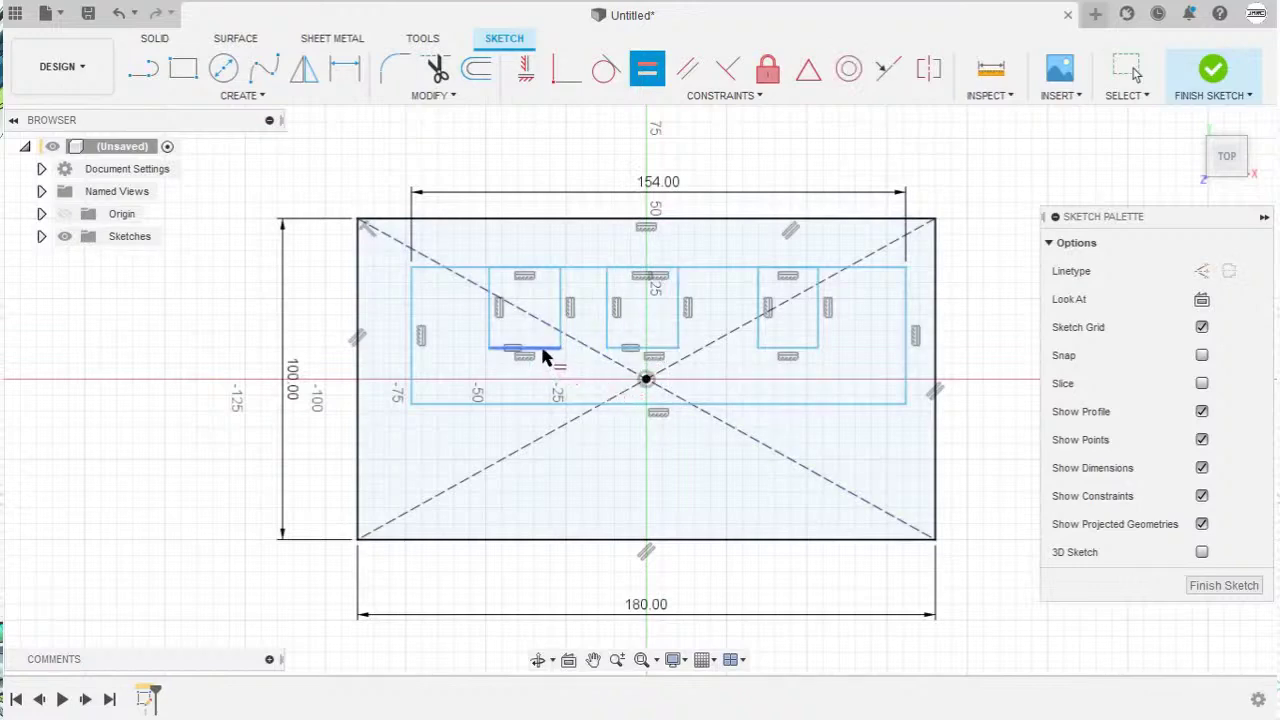
left_click(775, 348)
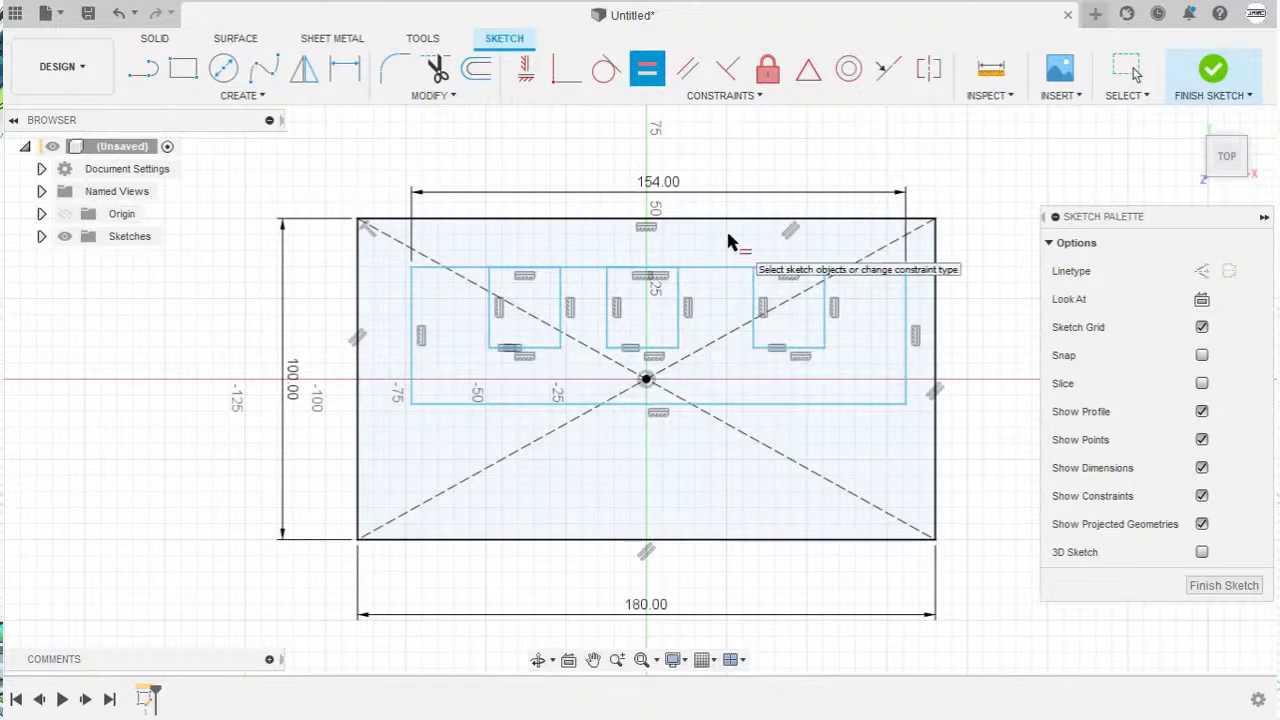
key("Escape")
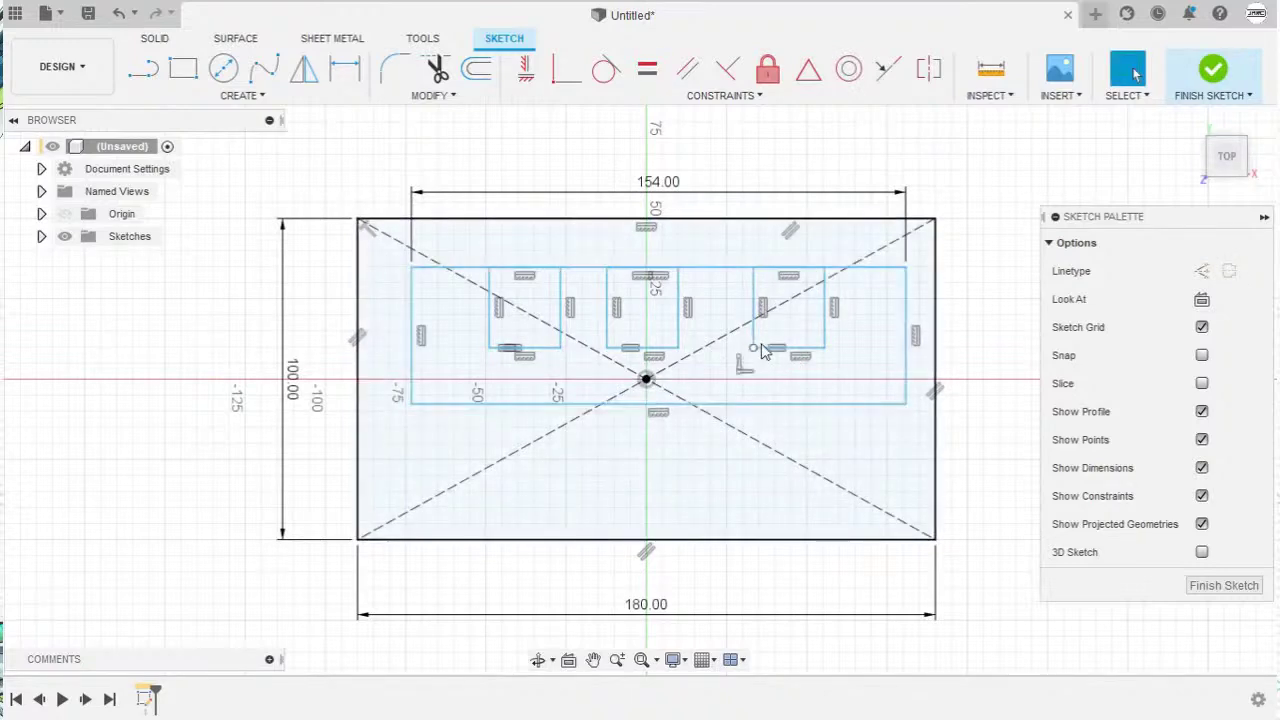
Step: Drag the right notch's bottom edge lower, check edge and profile selections, then undo
left_click_drag(798, 356, 798, 364)
left_click(653, 348)
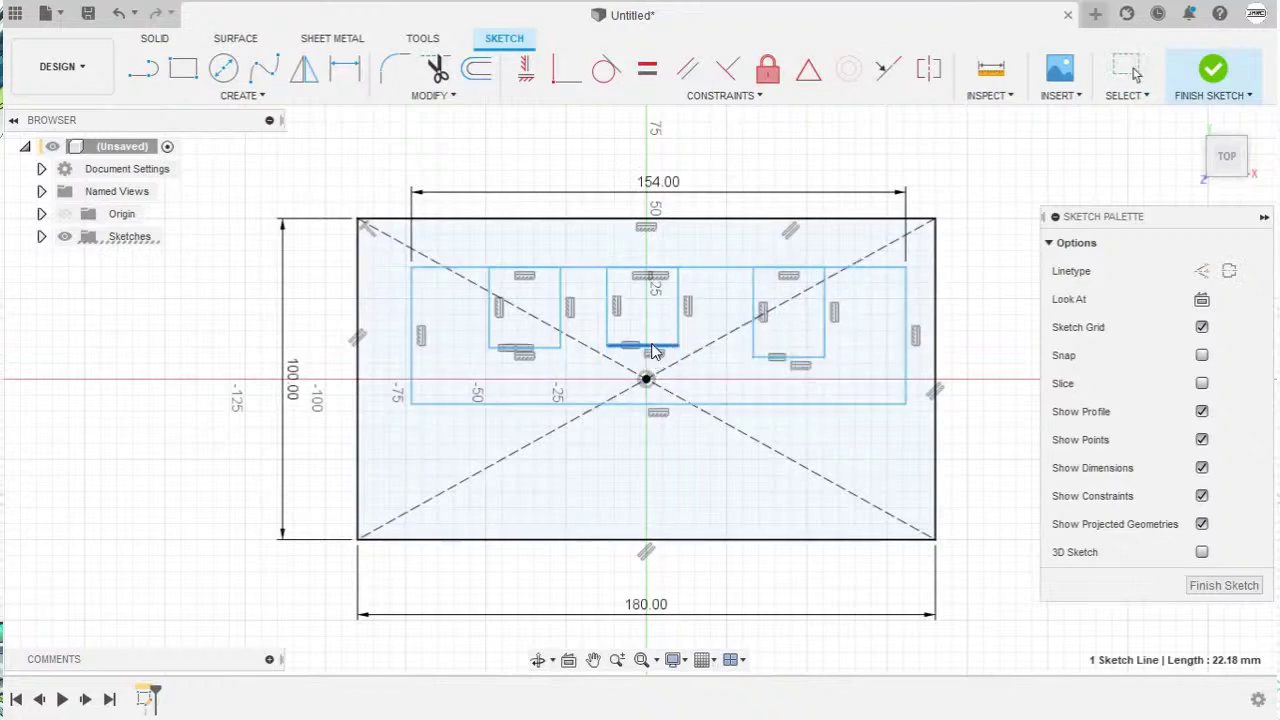
left_click(540, 350)
left_click(592, 368)
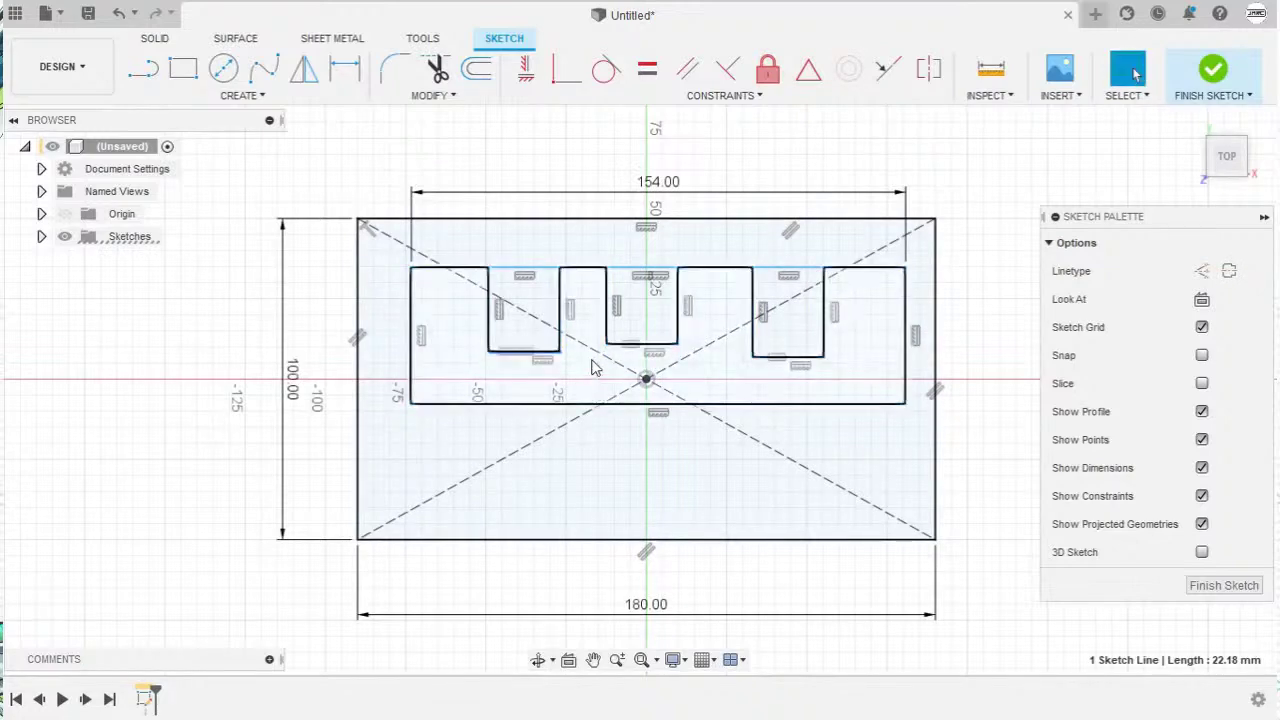
left_click(545, 366)
left_click(557, 240)
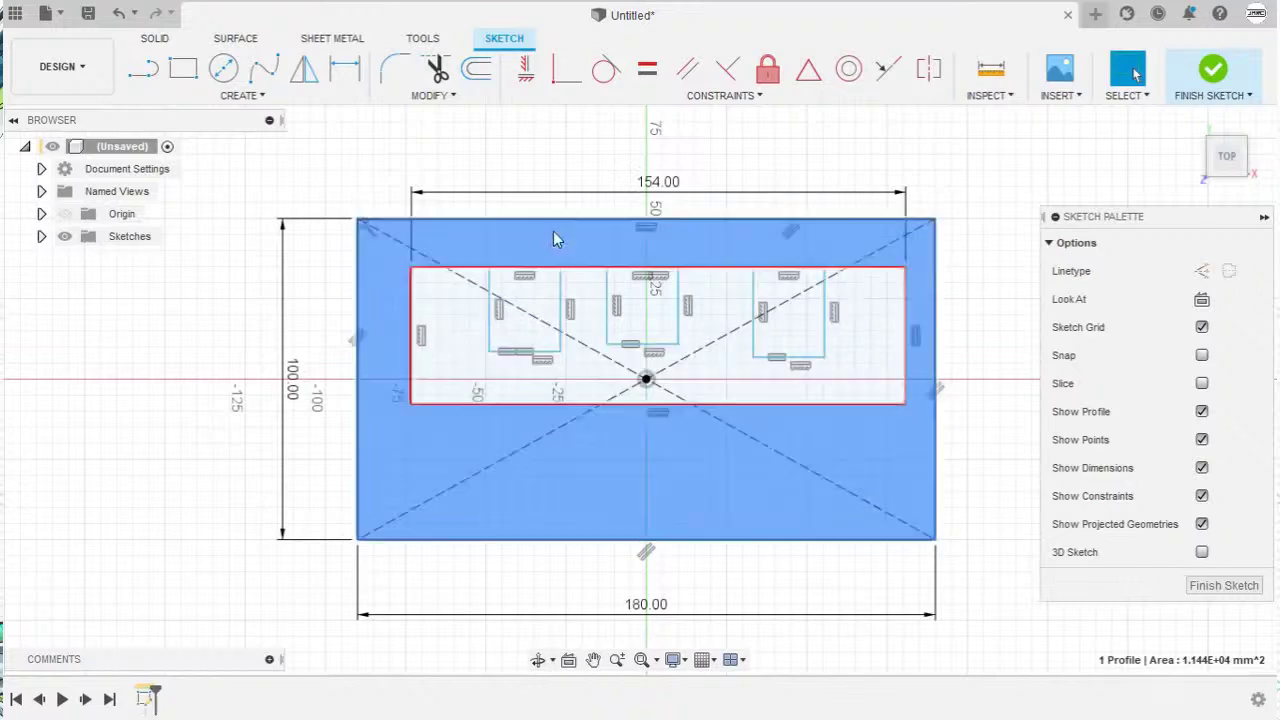
left_click(590, 166)
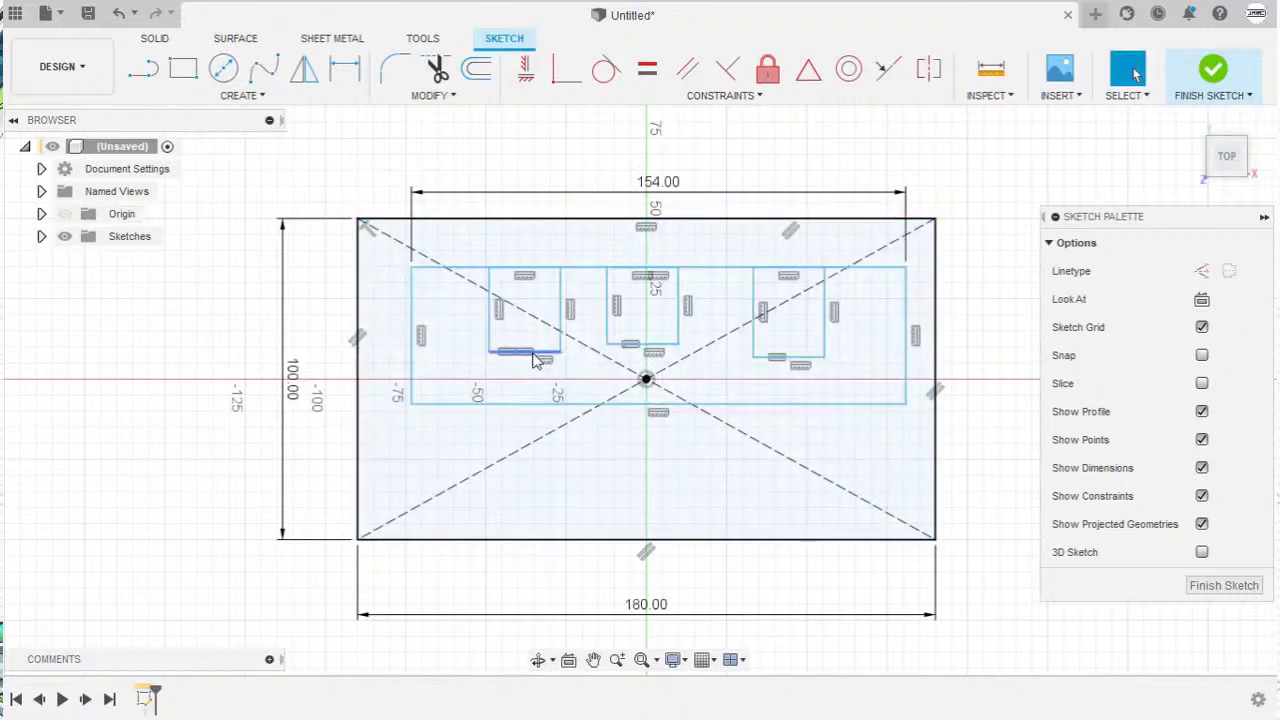
left_click(791, 359)
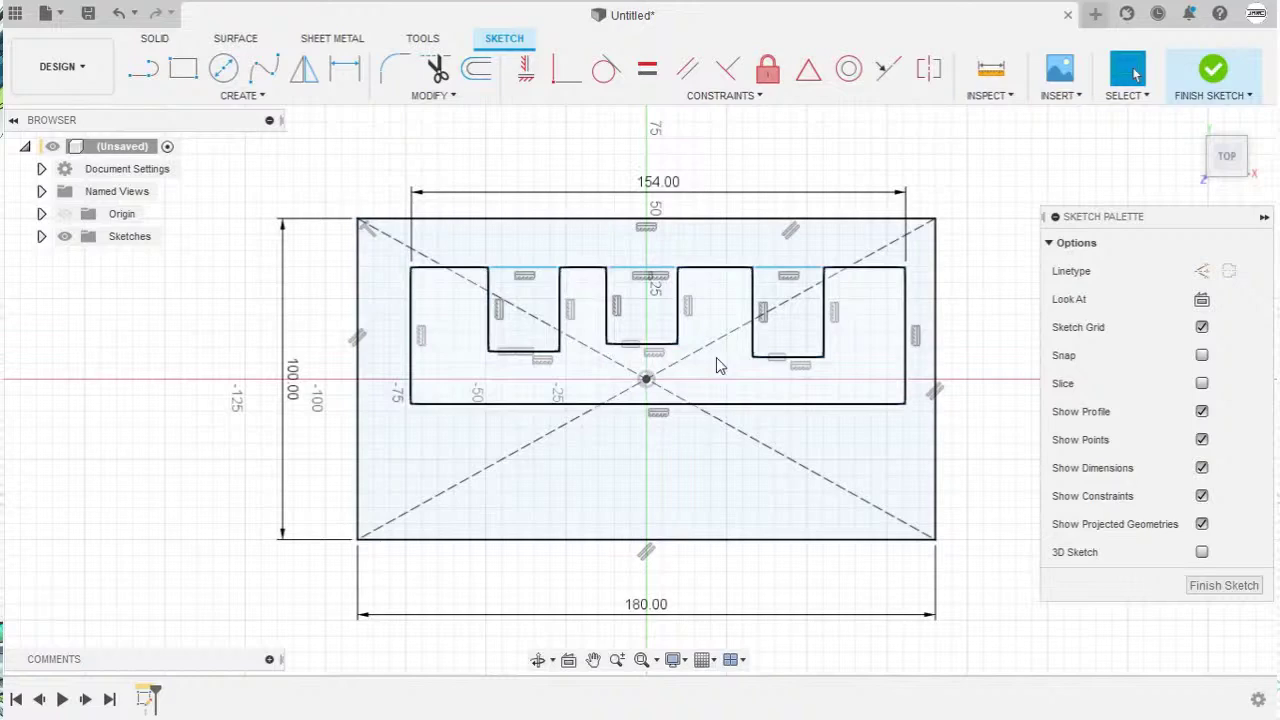
key("ctrl+z")
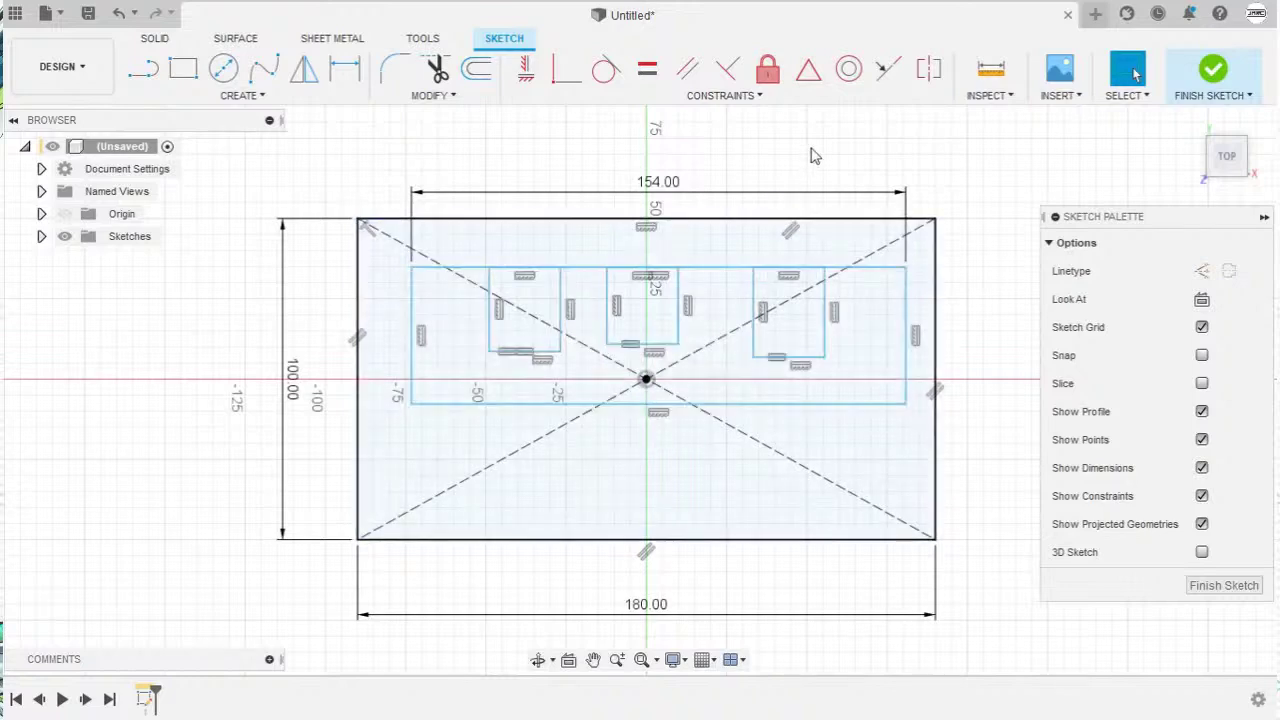
Step: Make the middle and left notch bottom edges collinear with the right notch's bottom edge
left_click(886, 72)
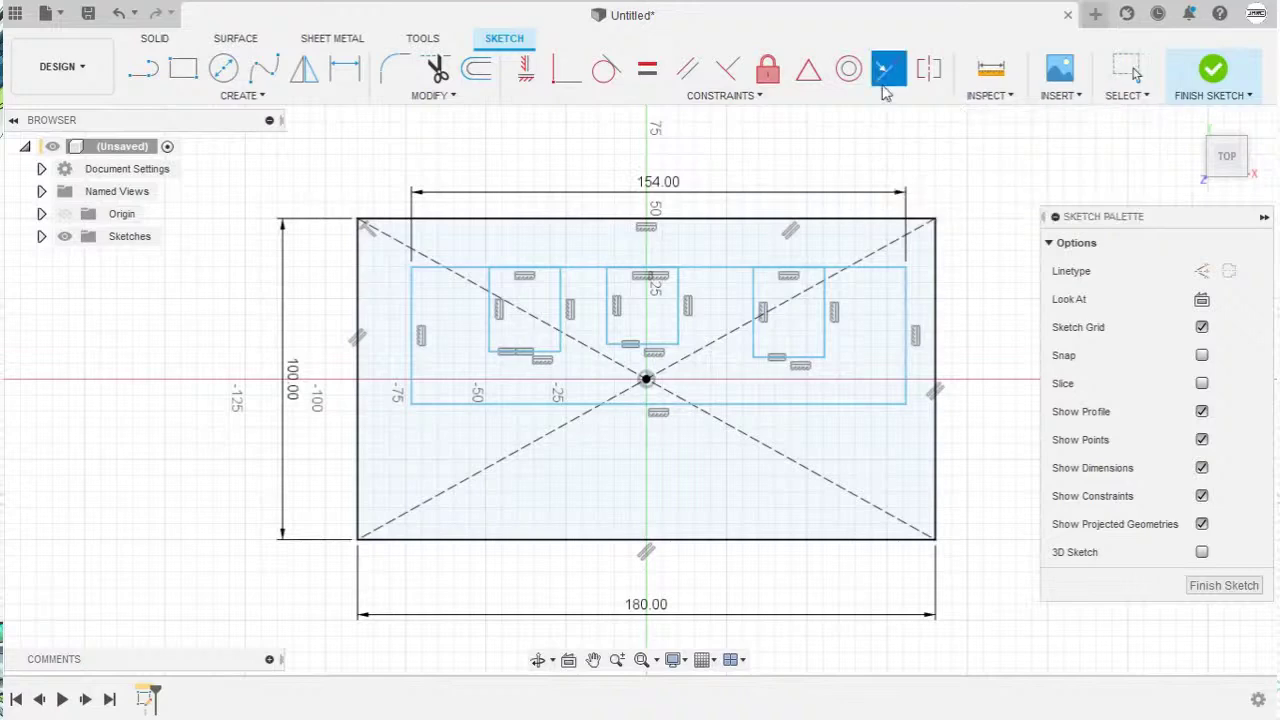
left_click(804, 356)
left_click(660, 345)
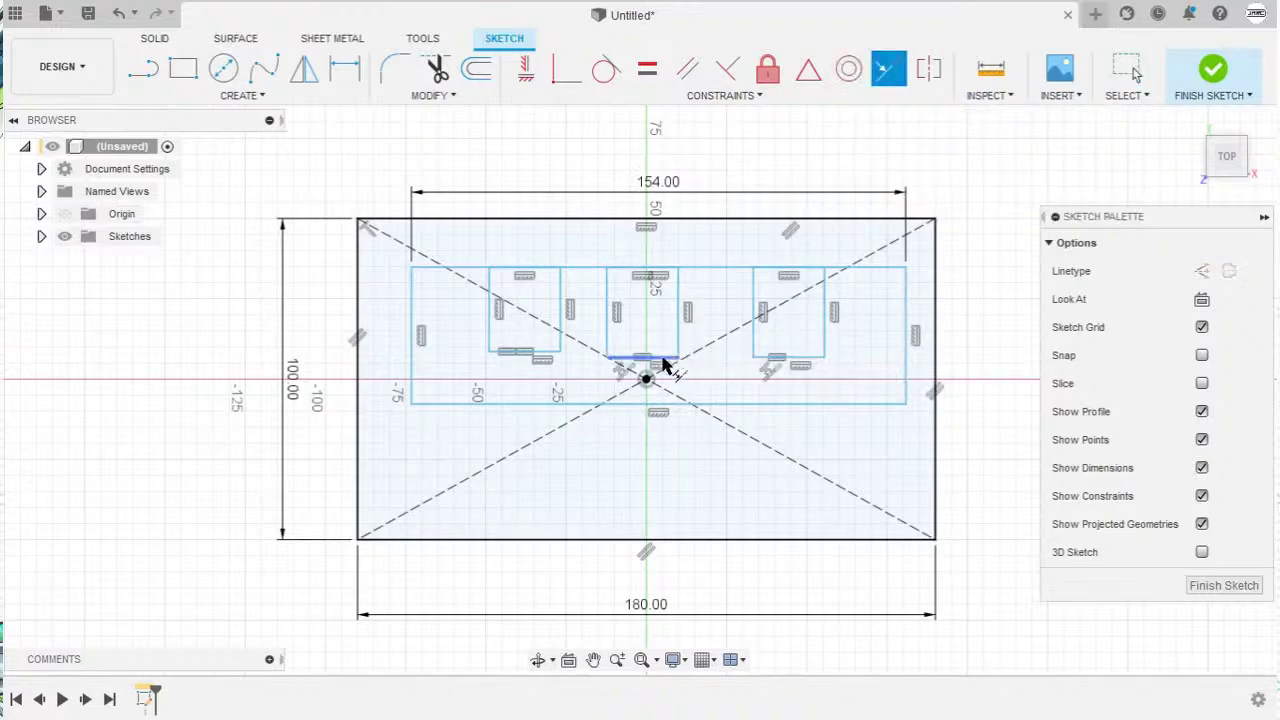
left_click(800, 358)
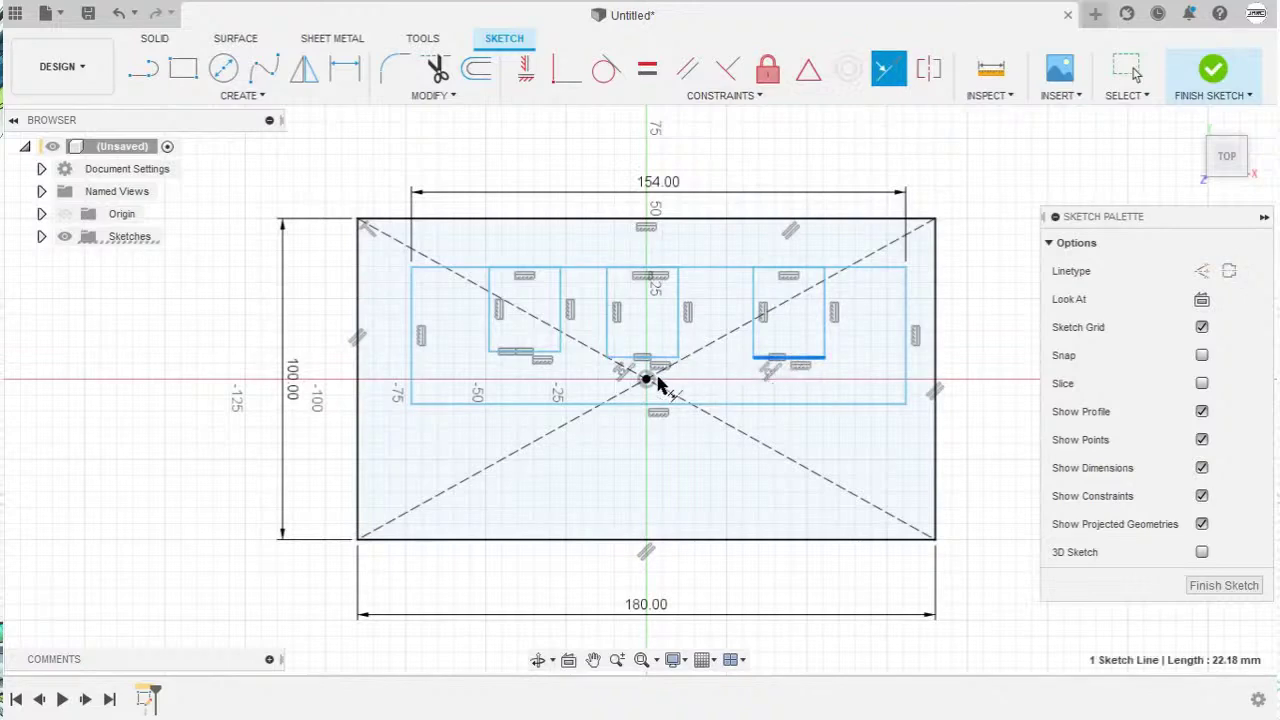
left_click(545, 355)
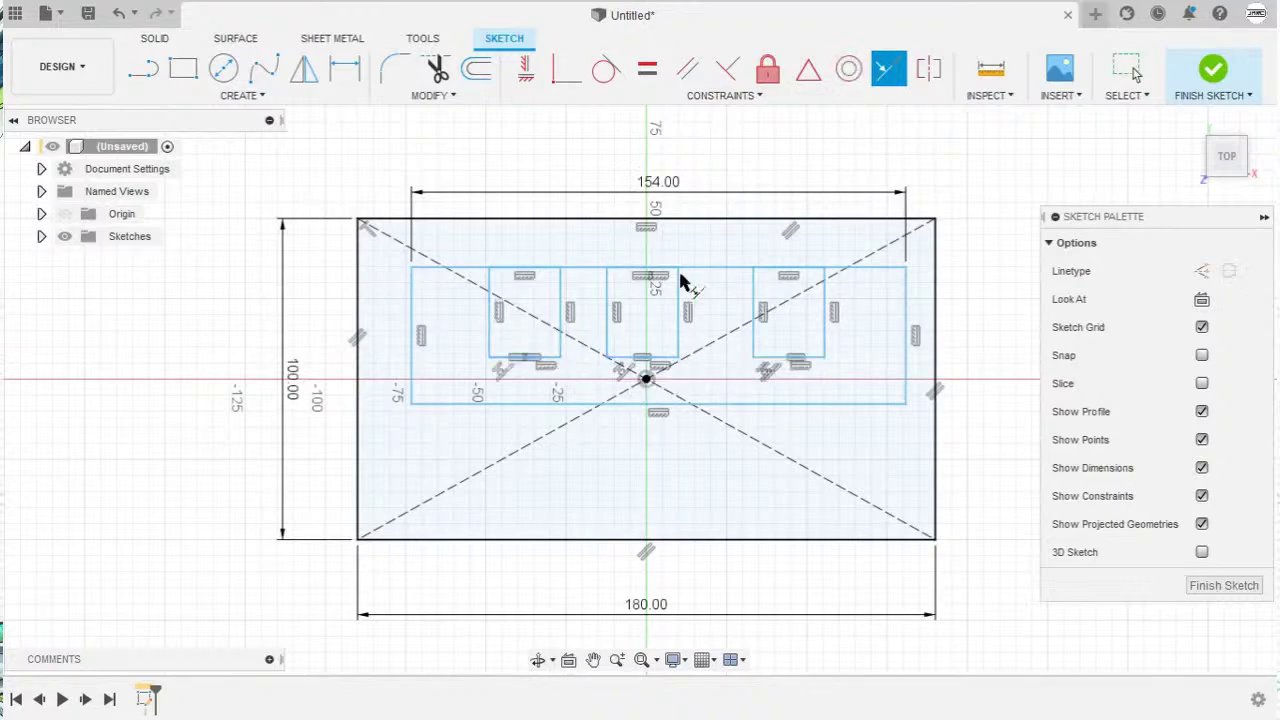
key("Escape")
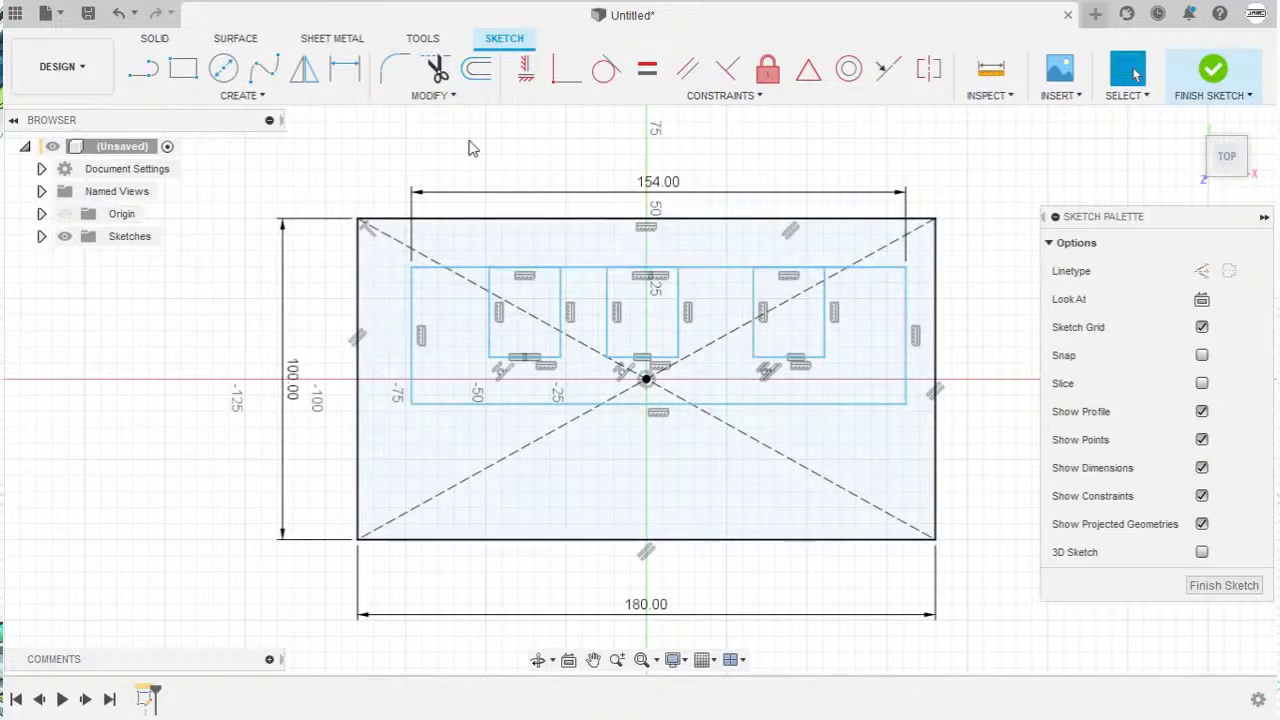
left_click(446, 98)
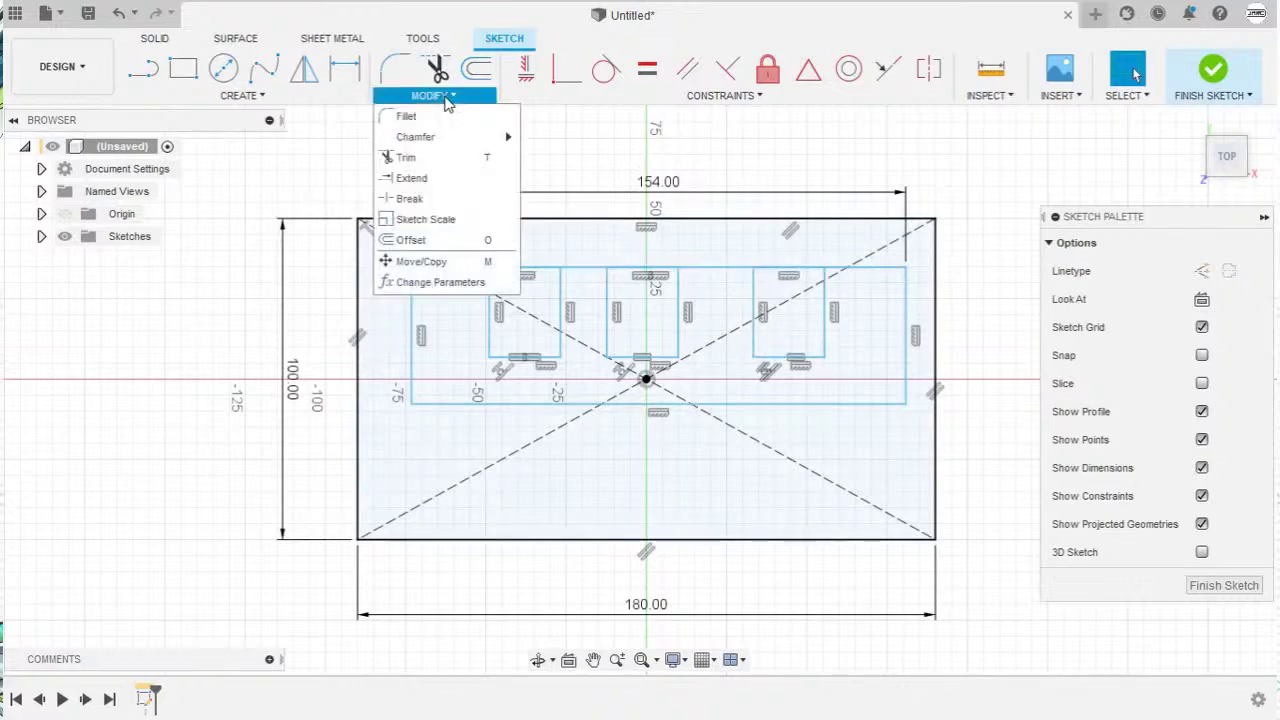
Step: Trim the inner rectangle's top edge above the left, middle and right slots
left_click(445, 160)
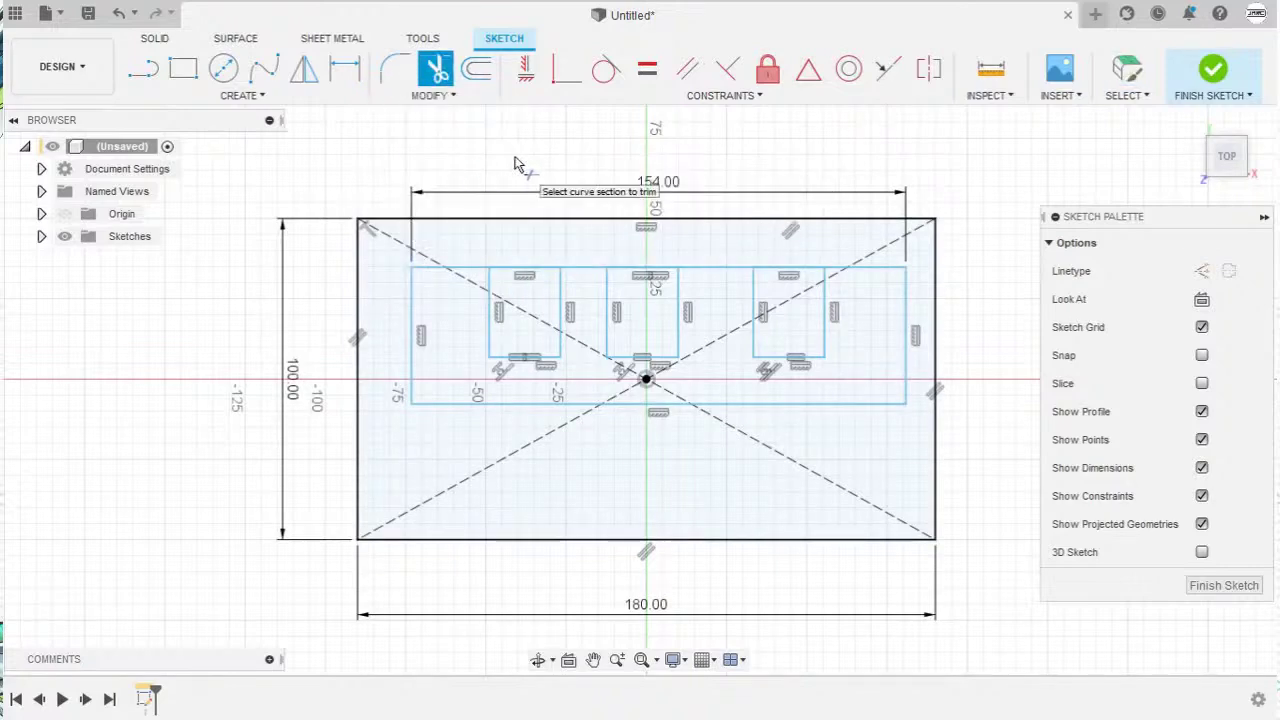
left_click(1124, 96)
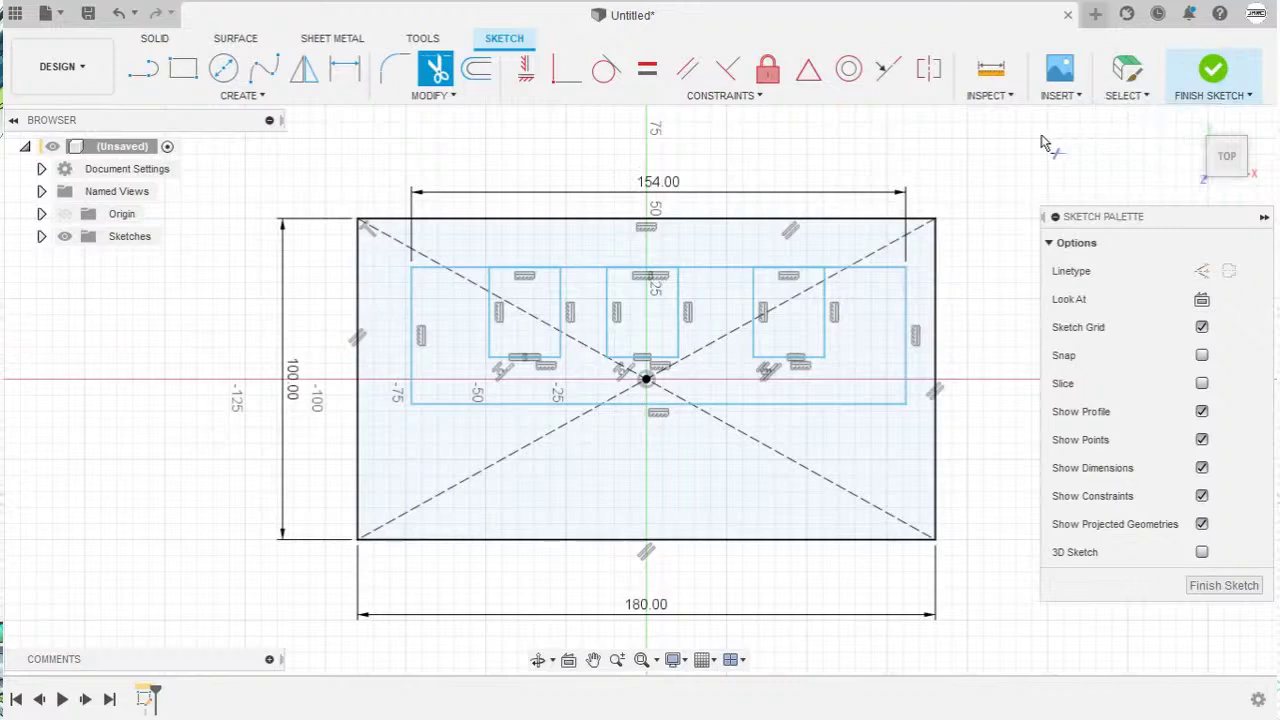
left_click(524, 268)
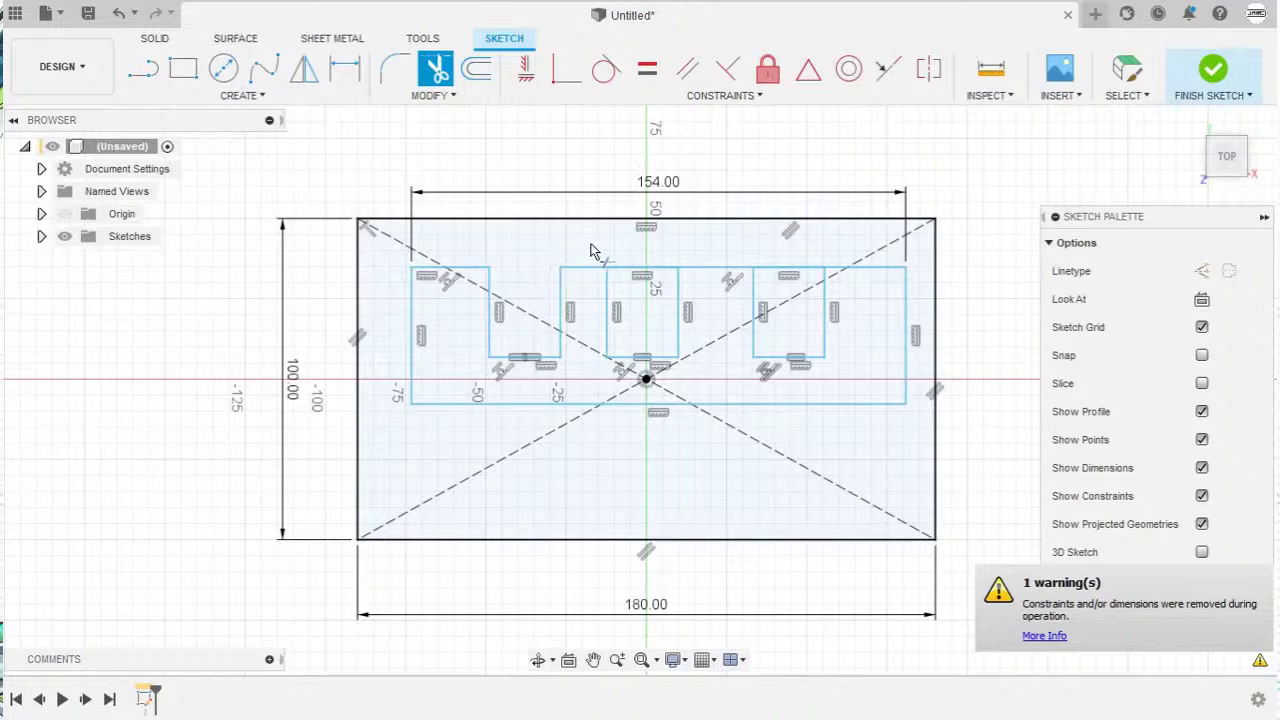
left_click(650, 266)
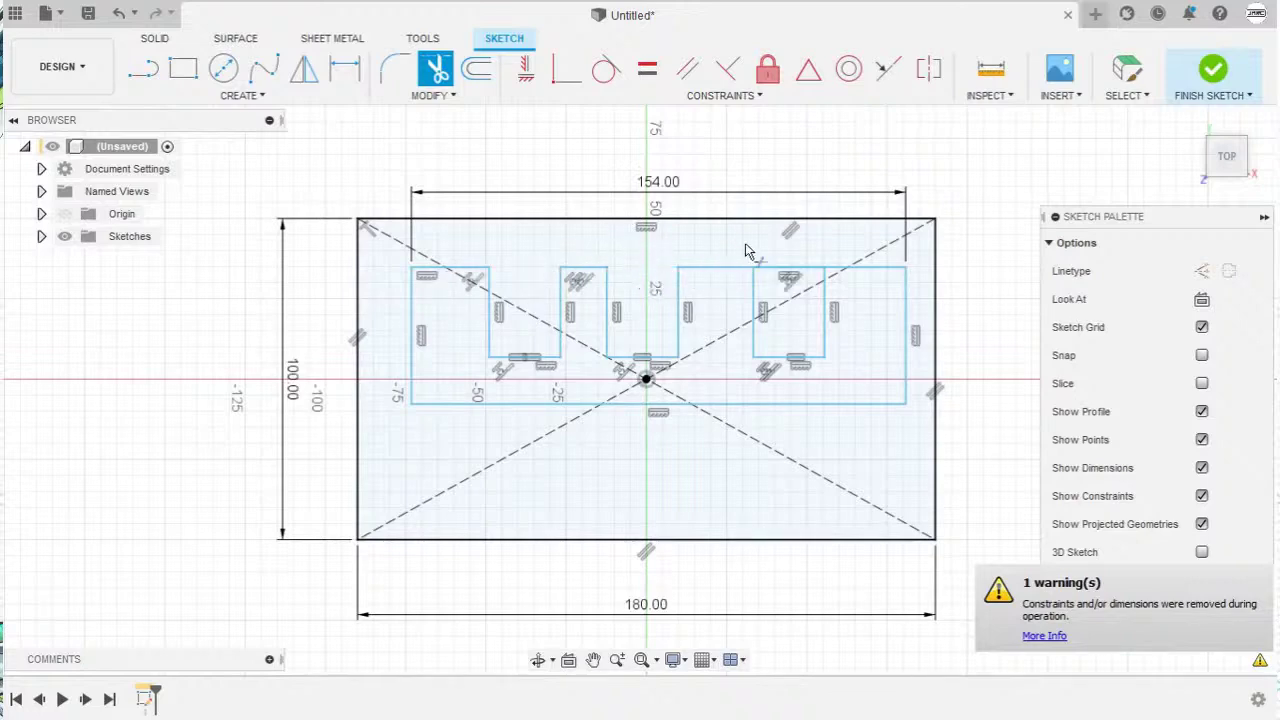
left_click(774, 268)
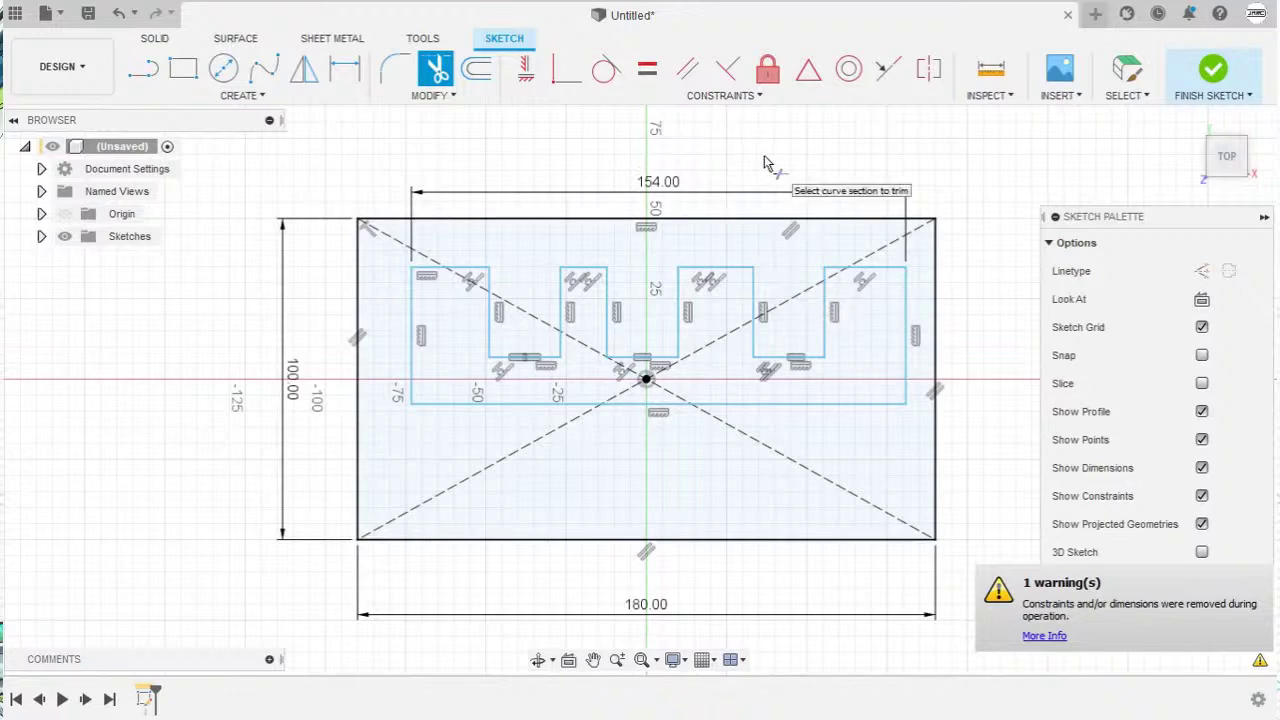
key("Escape")
mouse_move(730, 275)
left_mouse_down()
mouse_move(728, 288)
mouse_move(726, 271)
left_mouse_up()
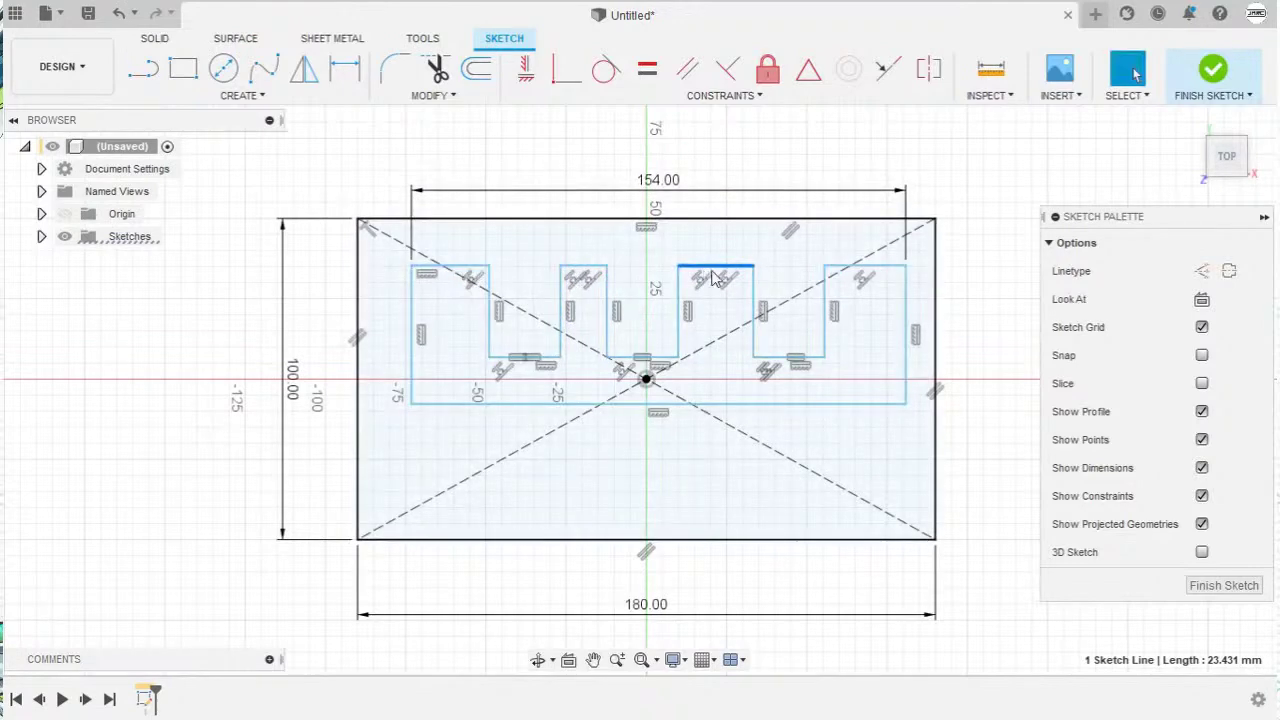
left_click(750, 284)
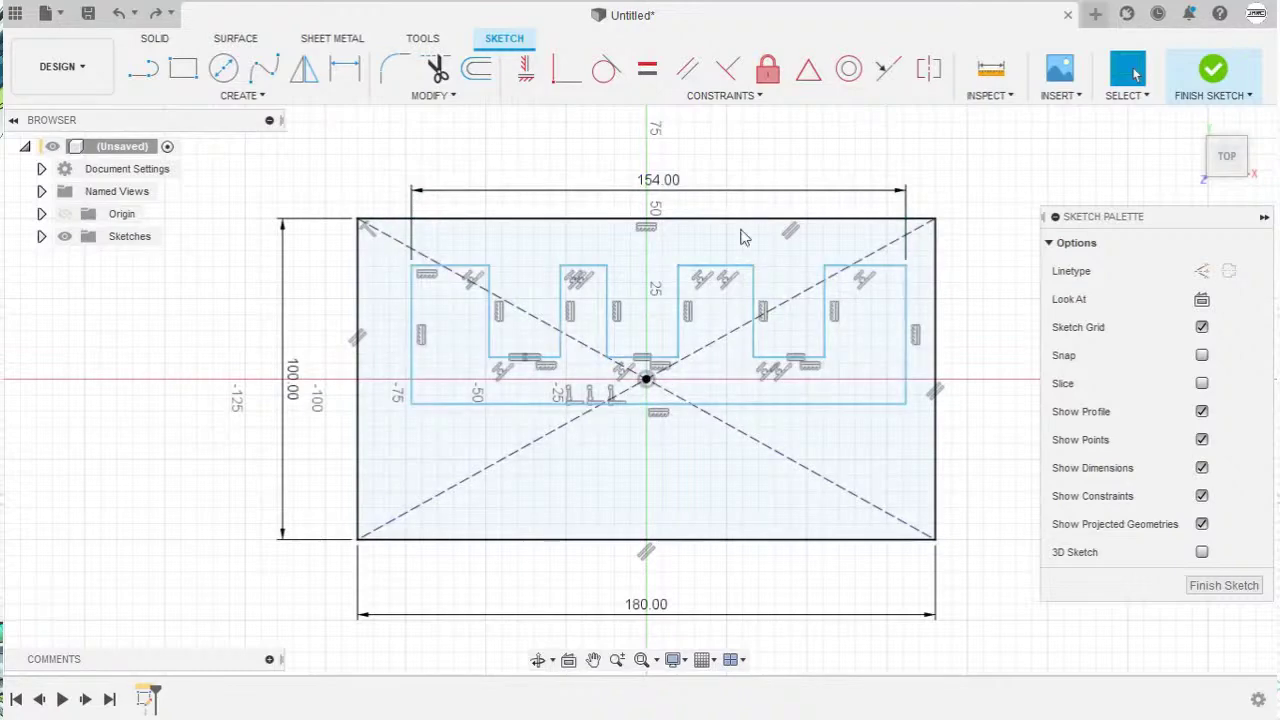
Step: Apply a MidPoint constraint placing the 154 mm bottom line's midpoint on the origin
left_click(810, 74)
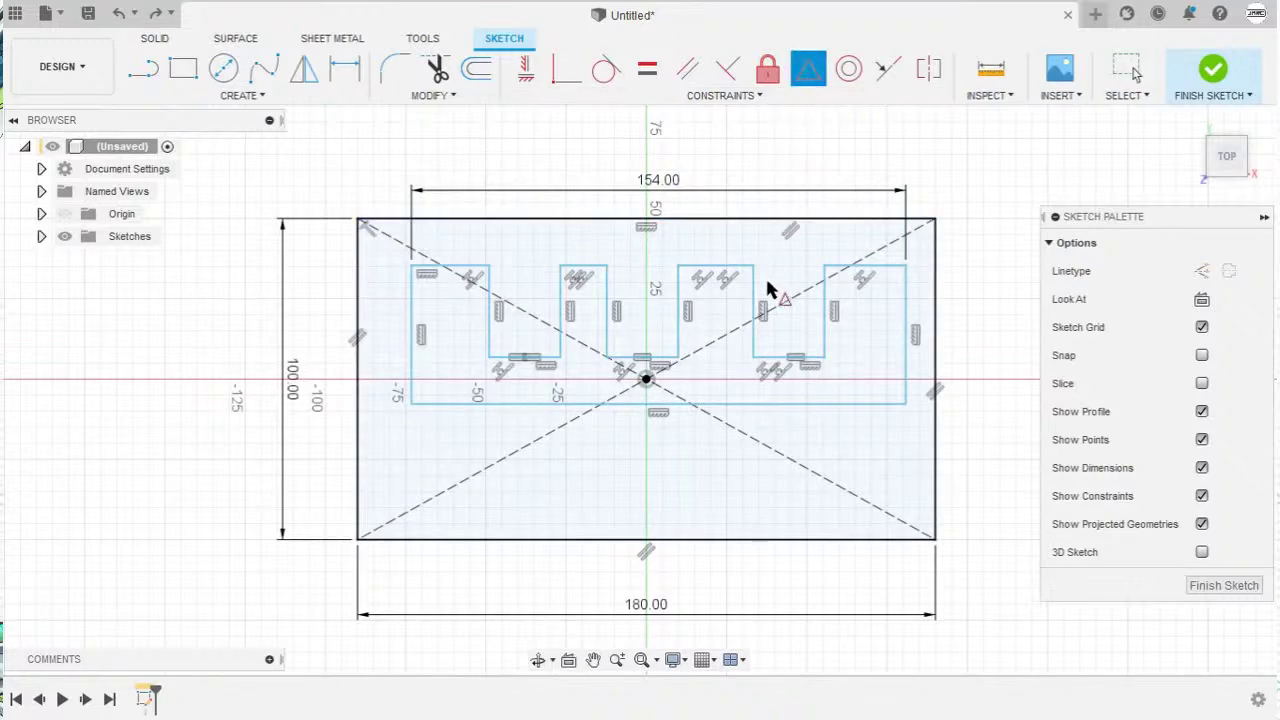
left_click(740, 404)
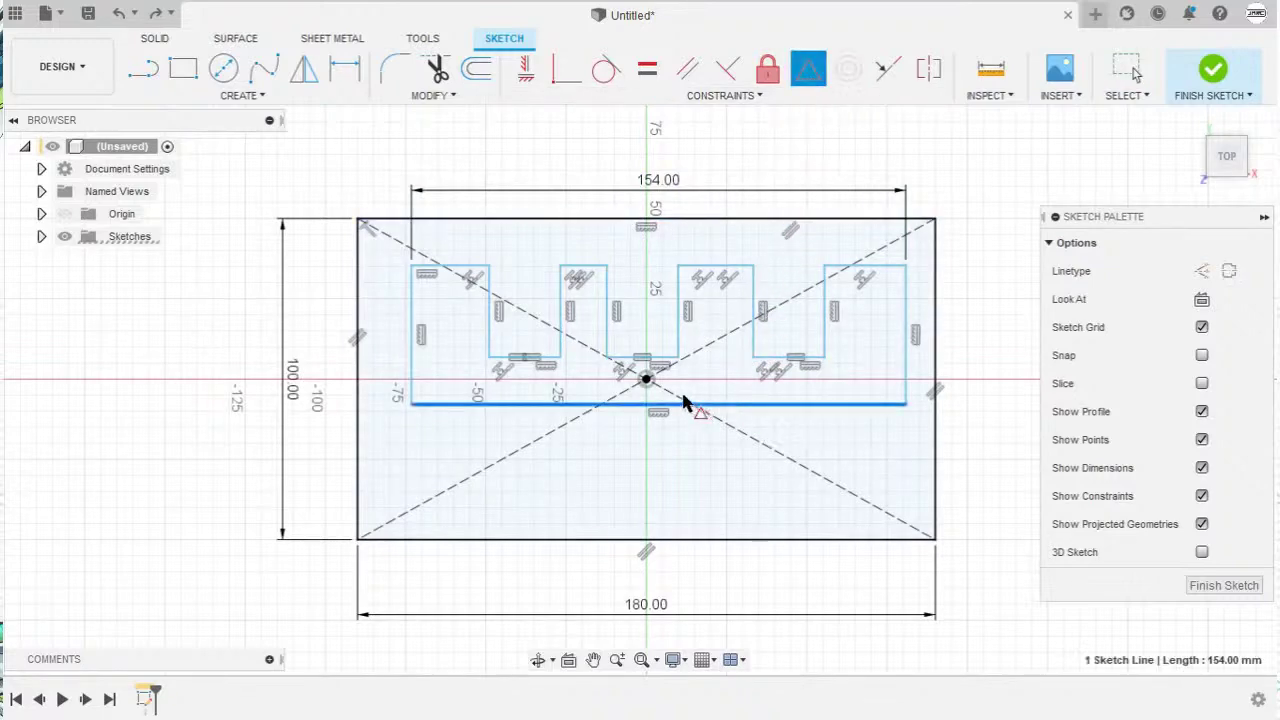
left_click(648, 382)
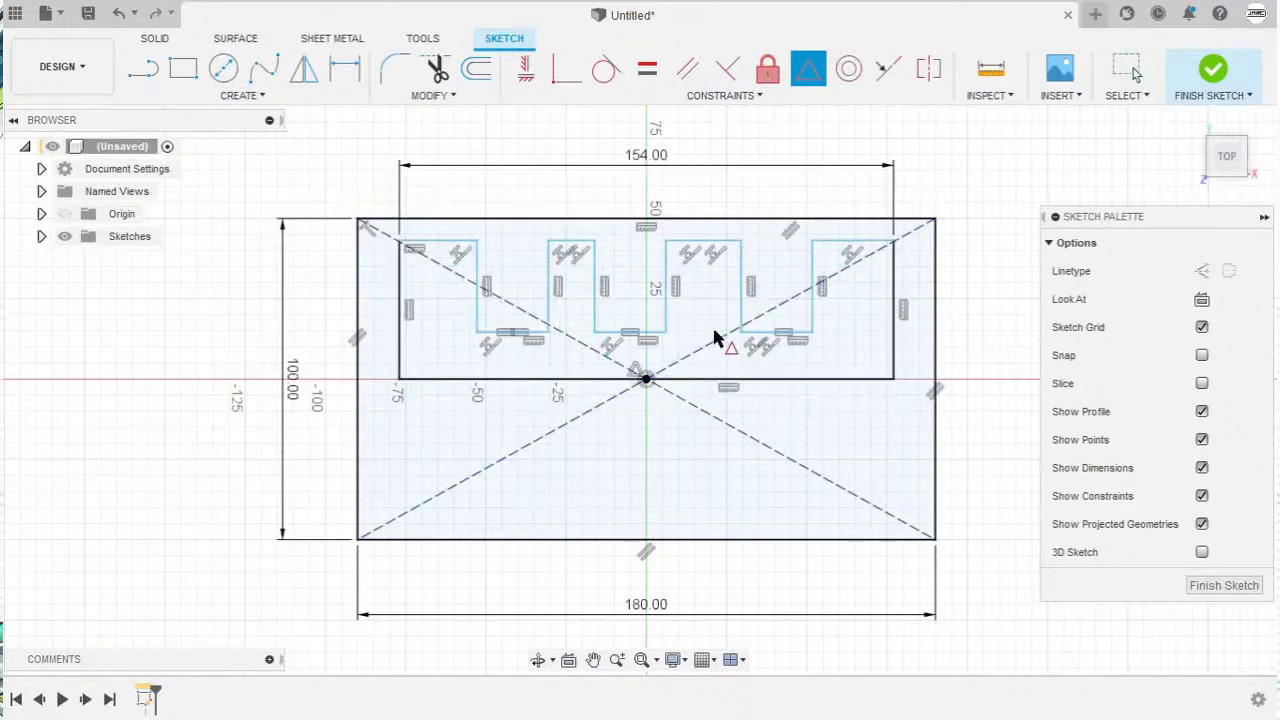
key("Escape")
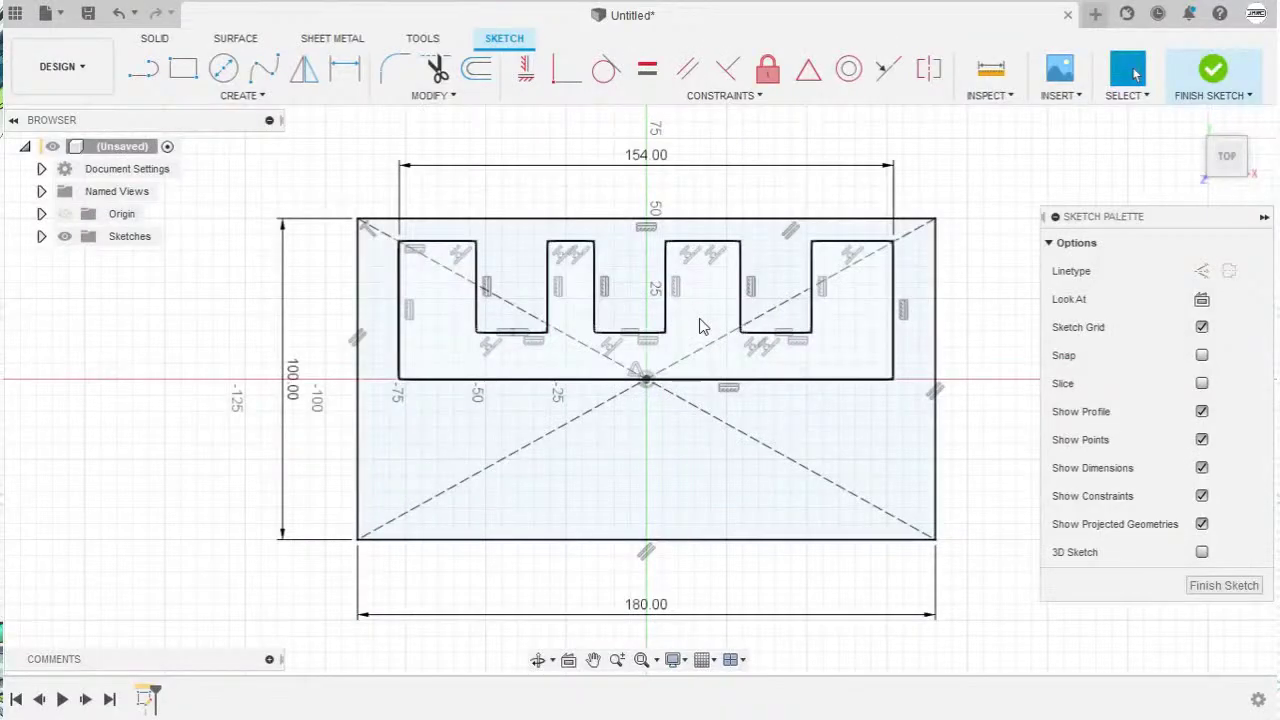
scroll(700, 326, "up", 5)
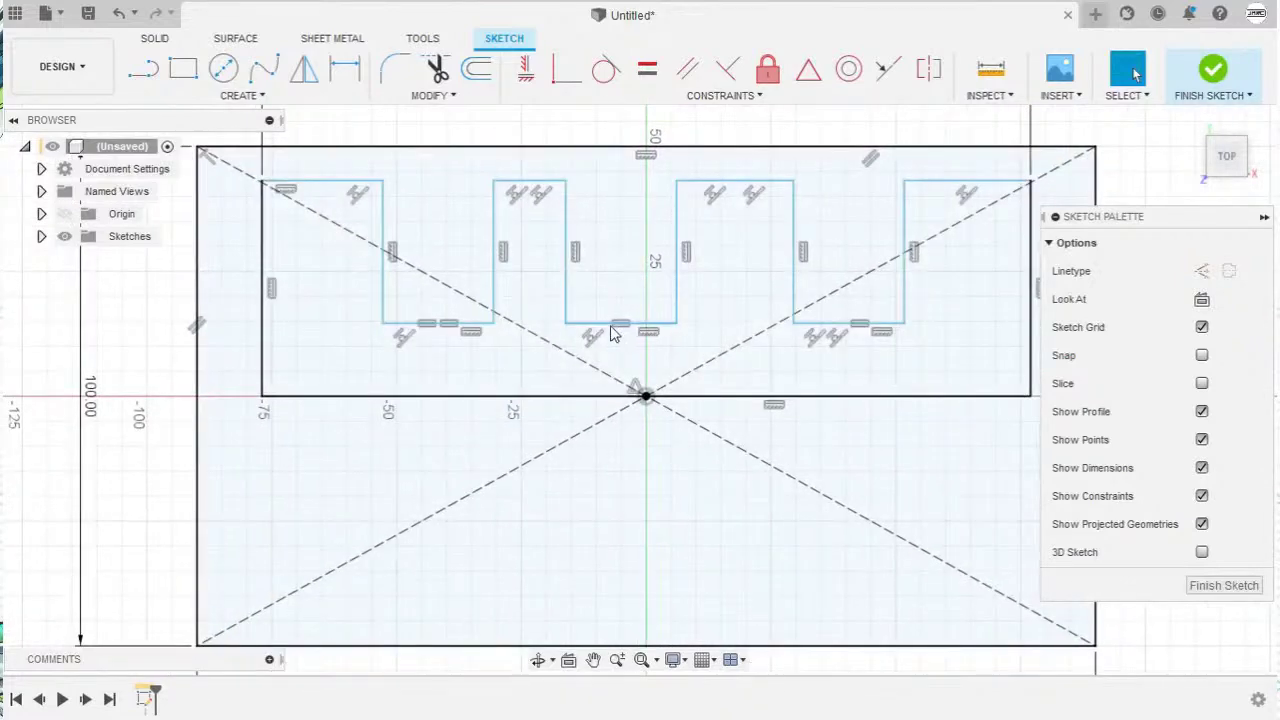
left_click(647, 400)
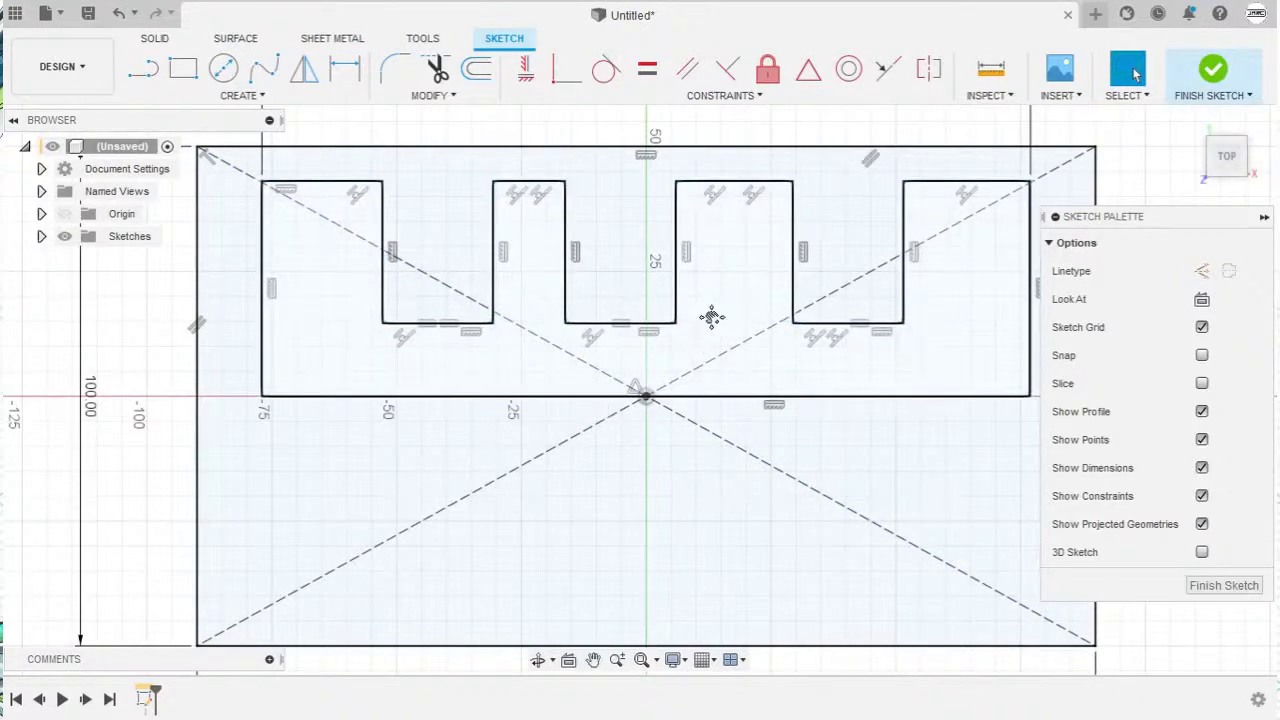
key("l")
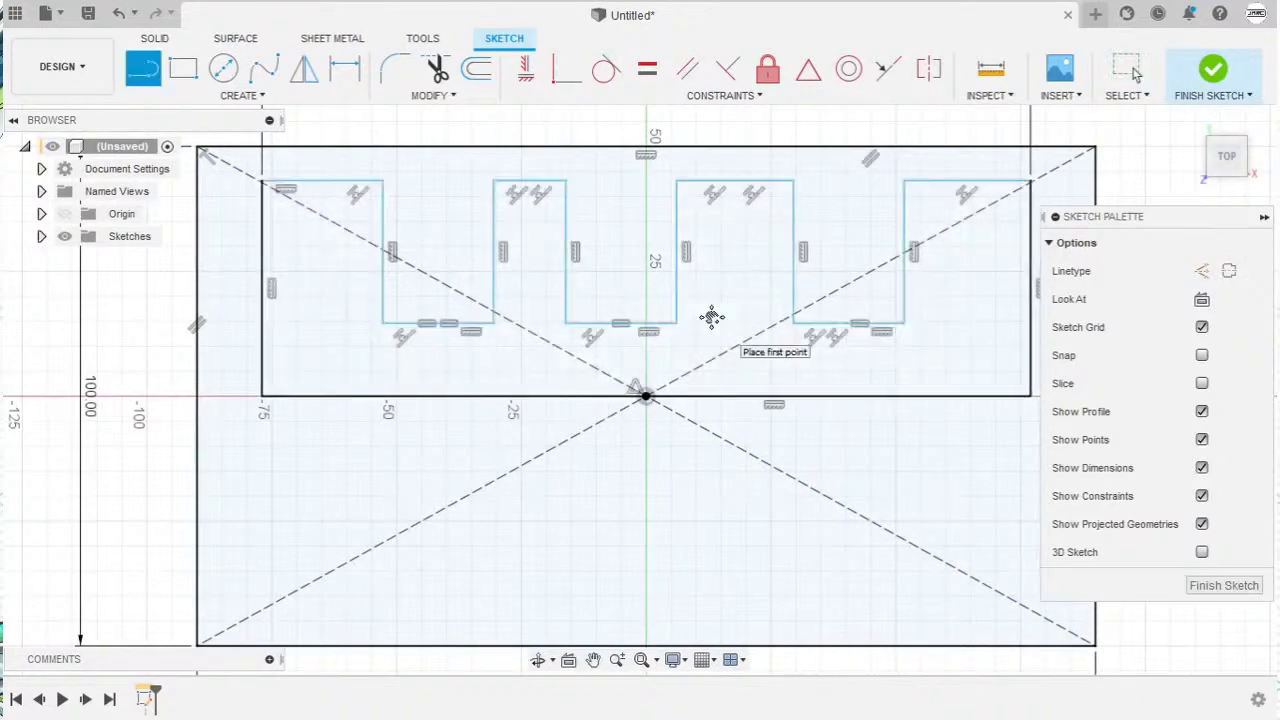
left_click(622, 323)
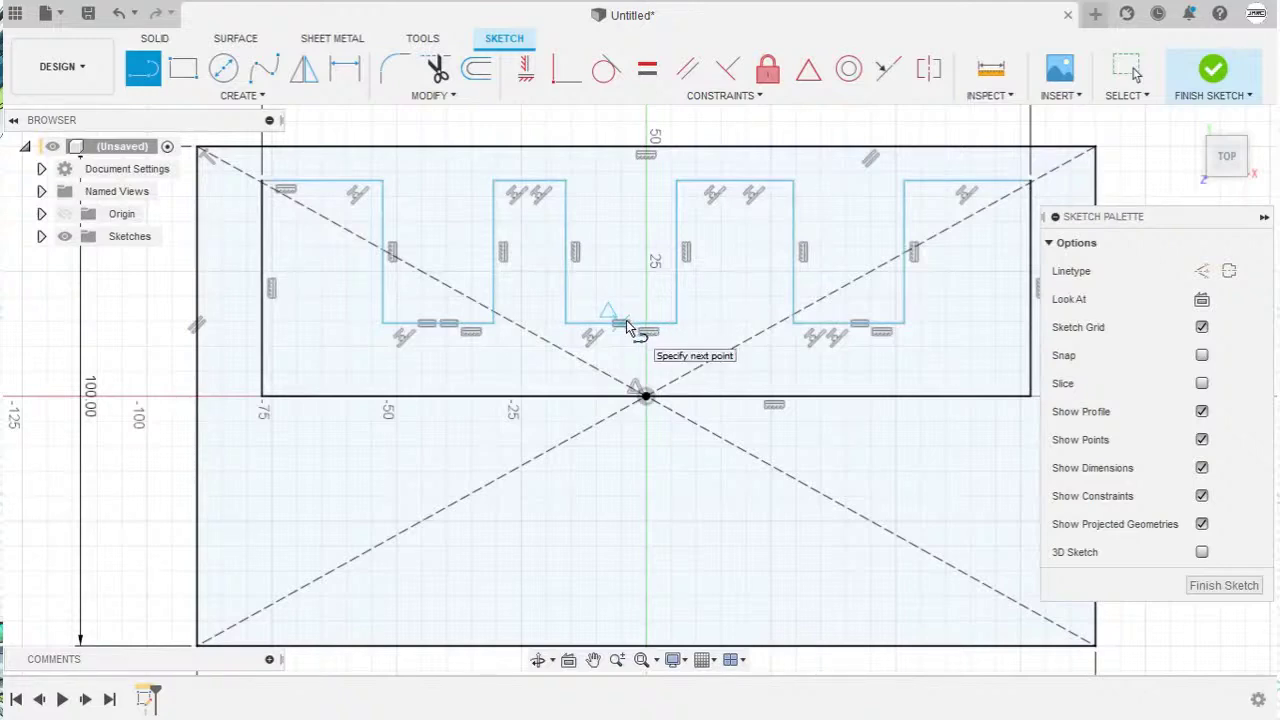
double_click(646, 397)
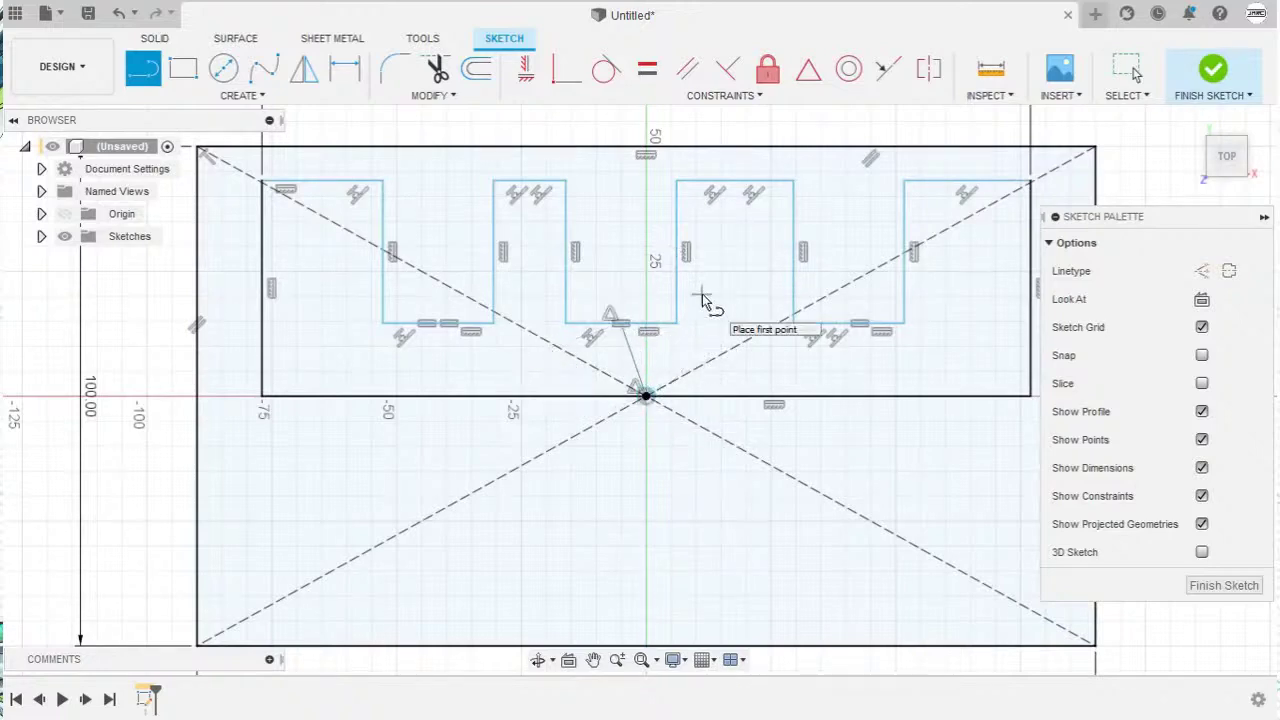
key("Escape")
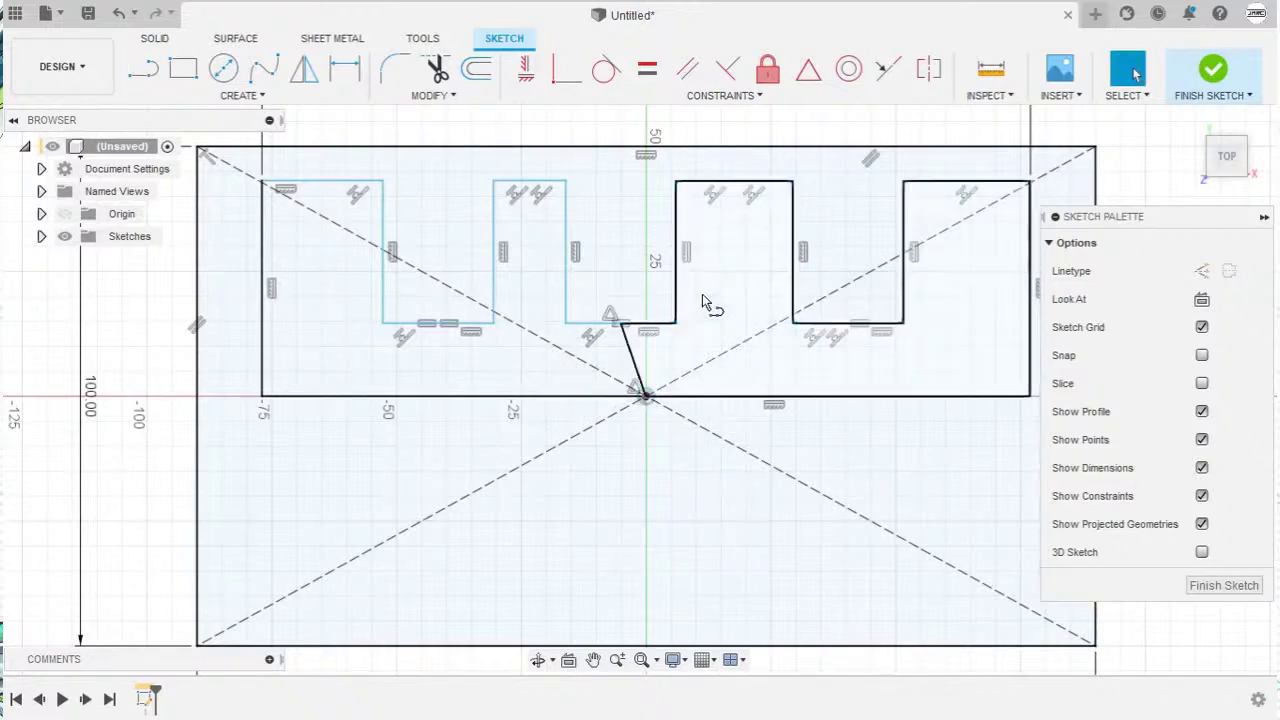
left_click(636, 357)
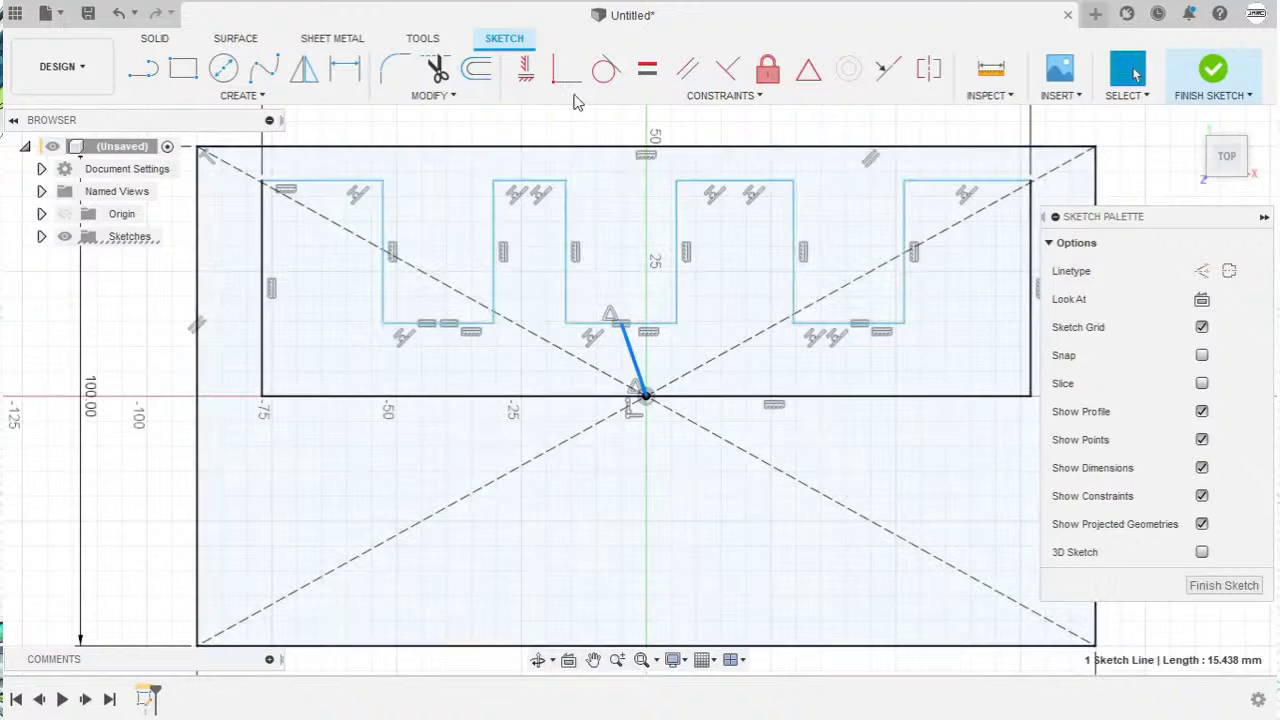
left_click(527, 78)
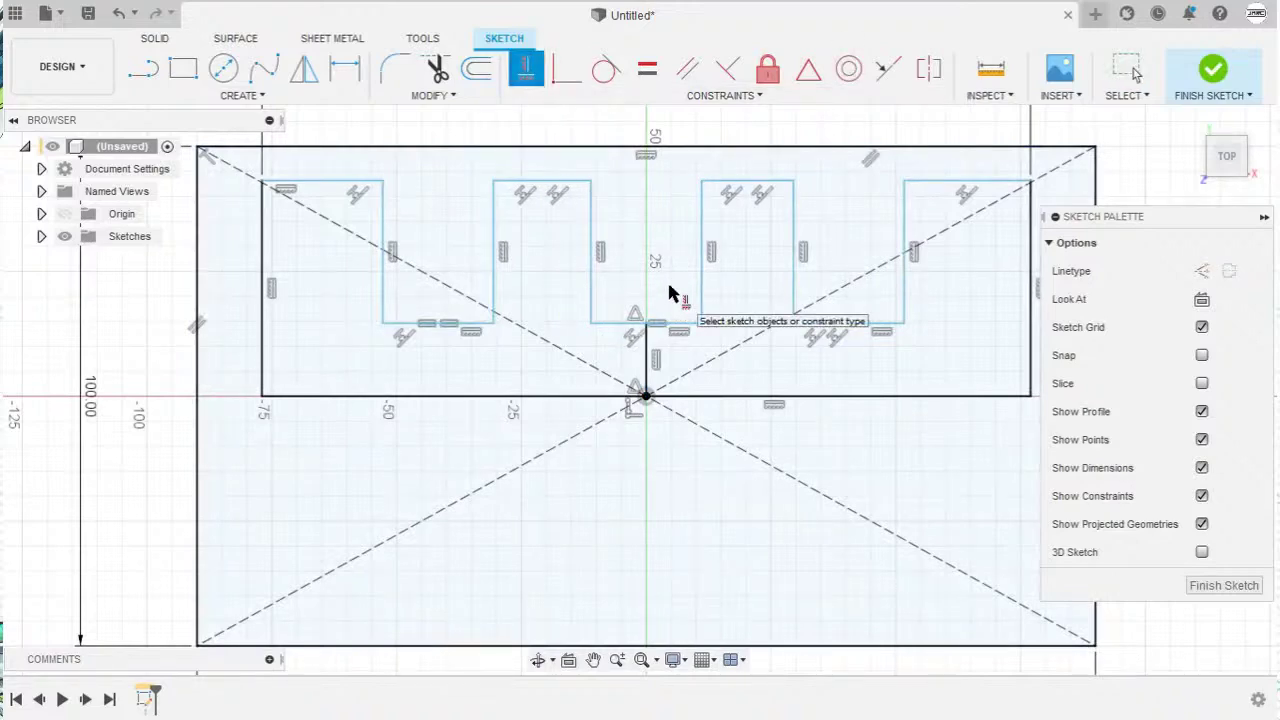
key("Escape")
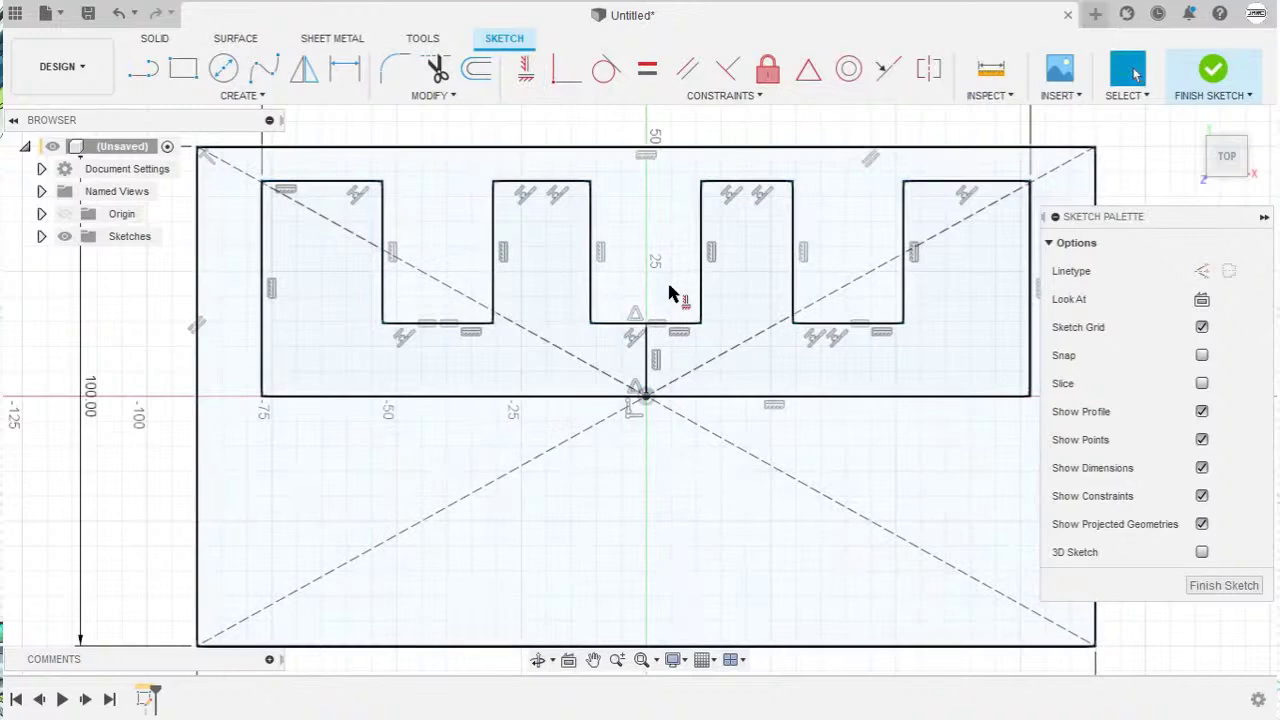
key("ctrl+z")
key("ctrl+z")
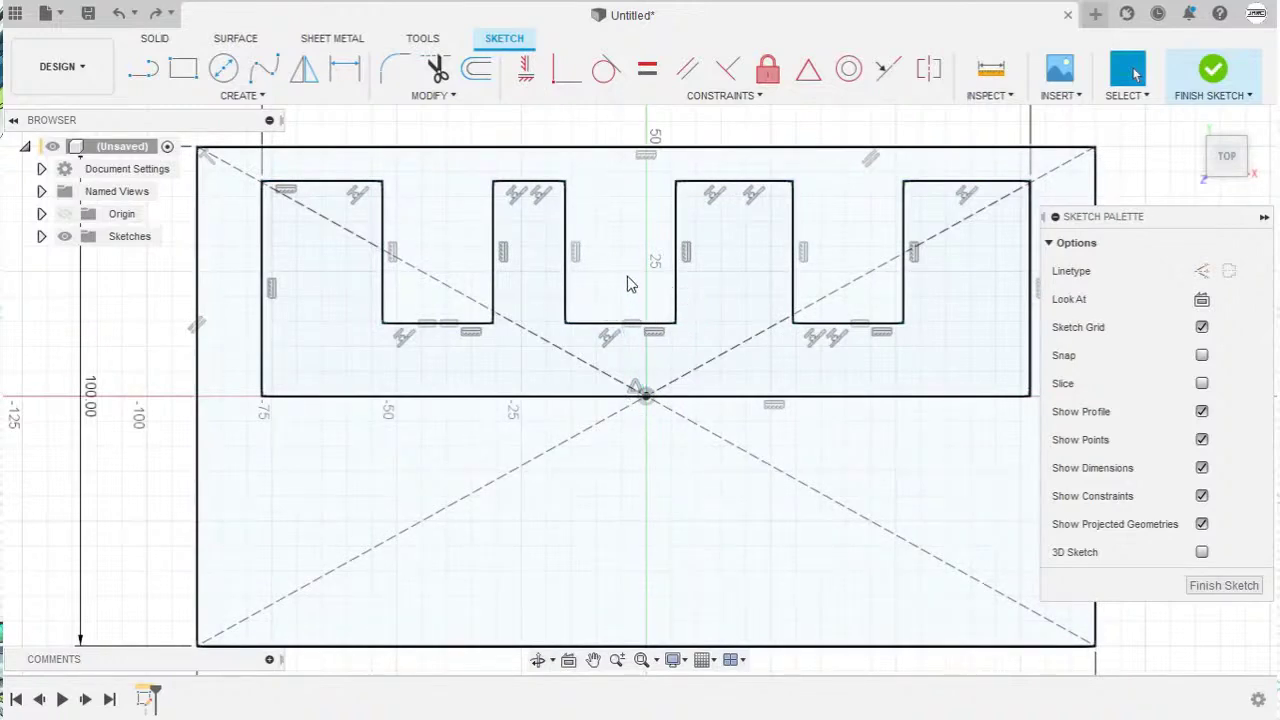
left_click(531, 80)
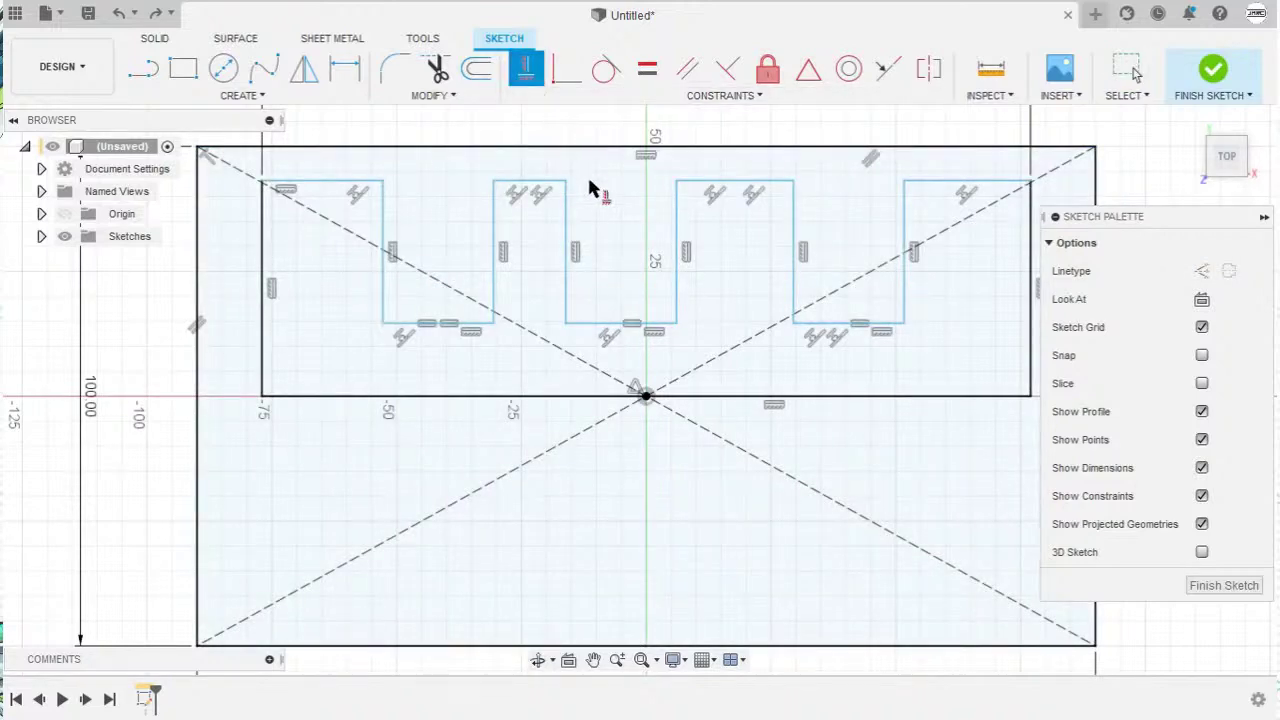
Step: Constrain the middle notch bottom line's midpoint vertically to the origin
left_click(619, 325)
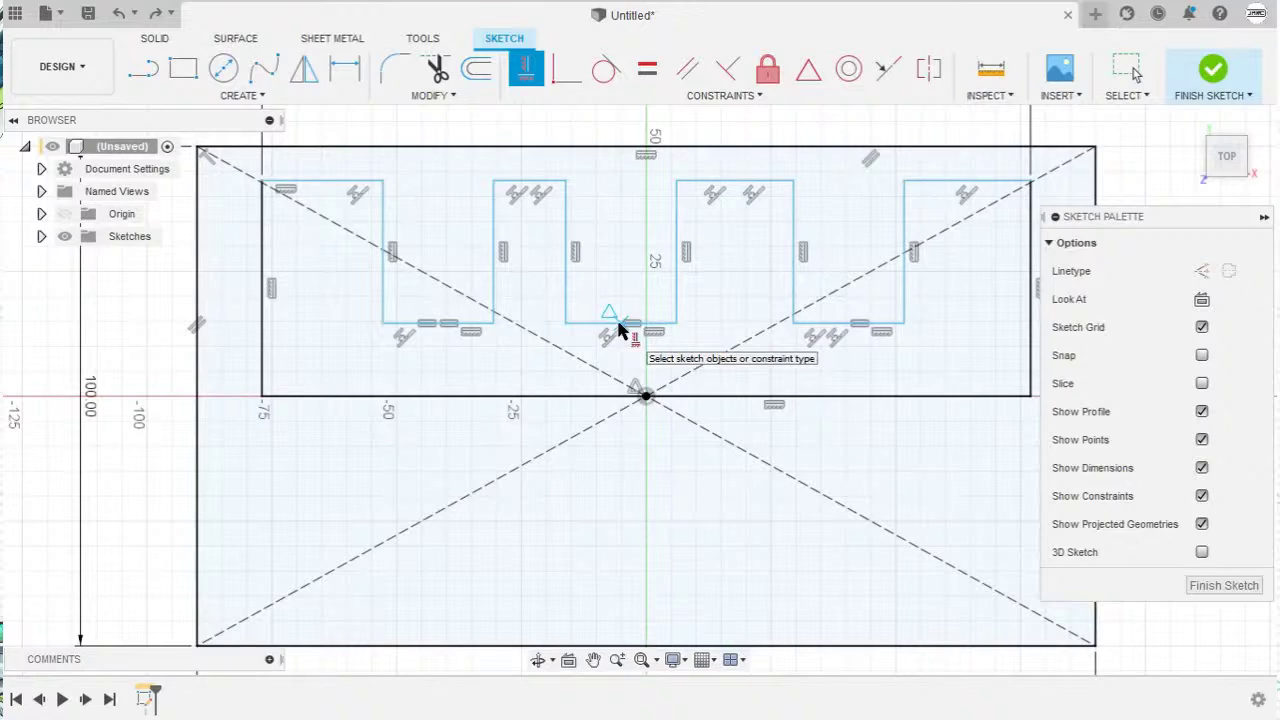
left_click(645, 396)
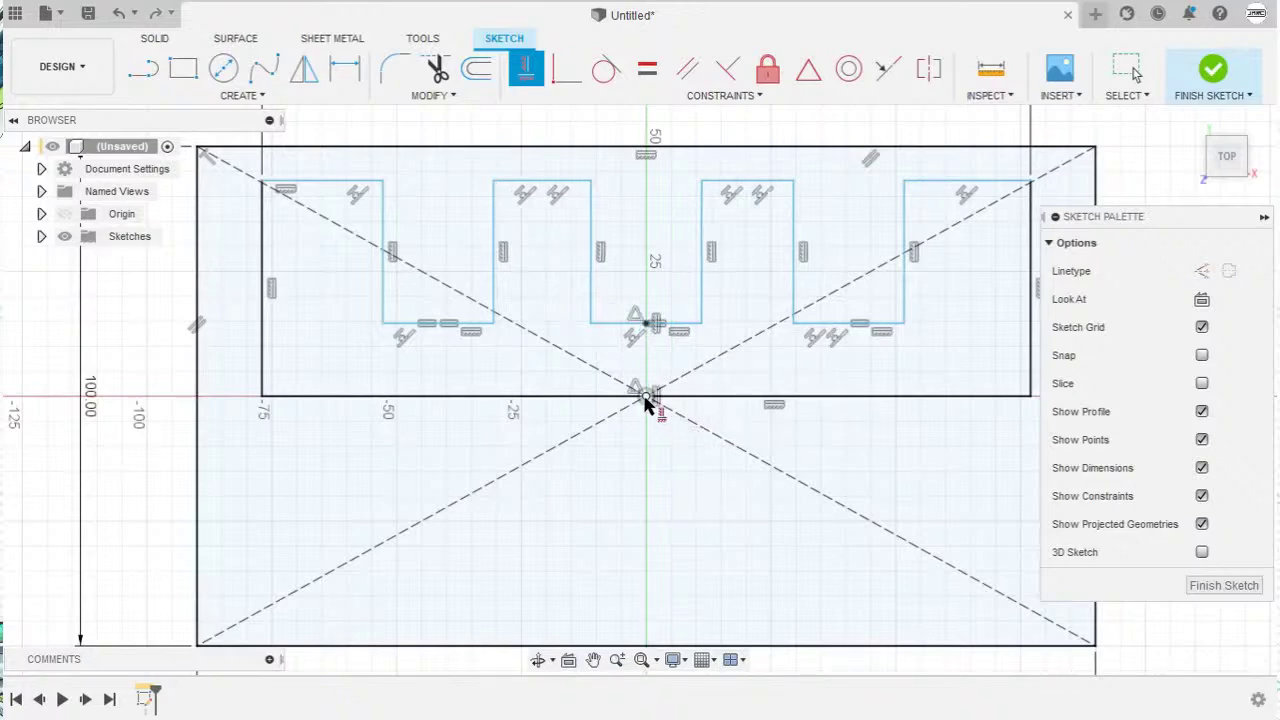
key("Escape")
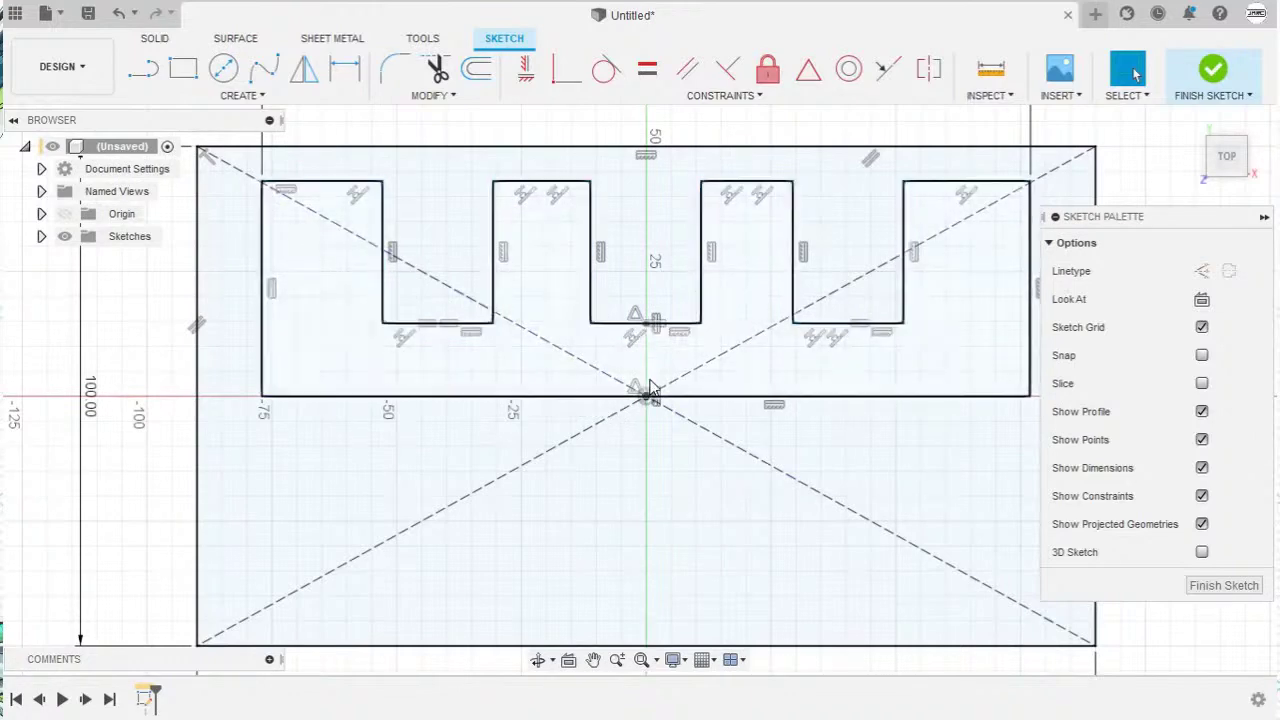
scroll(735, 313, "down", 1)
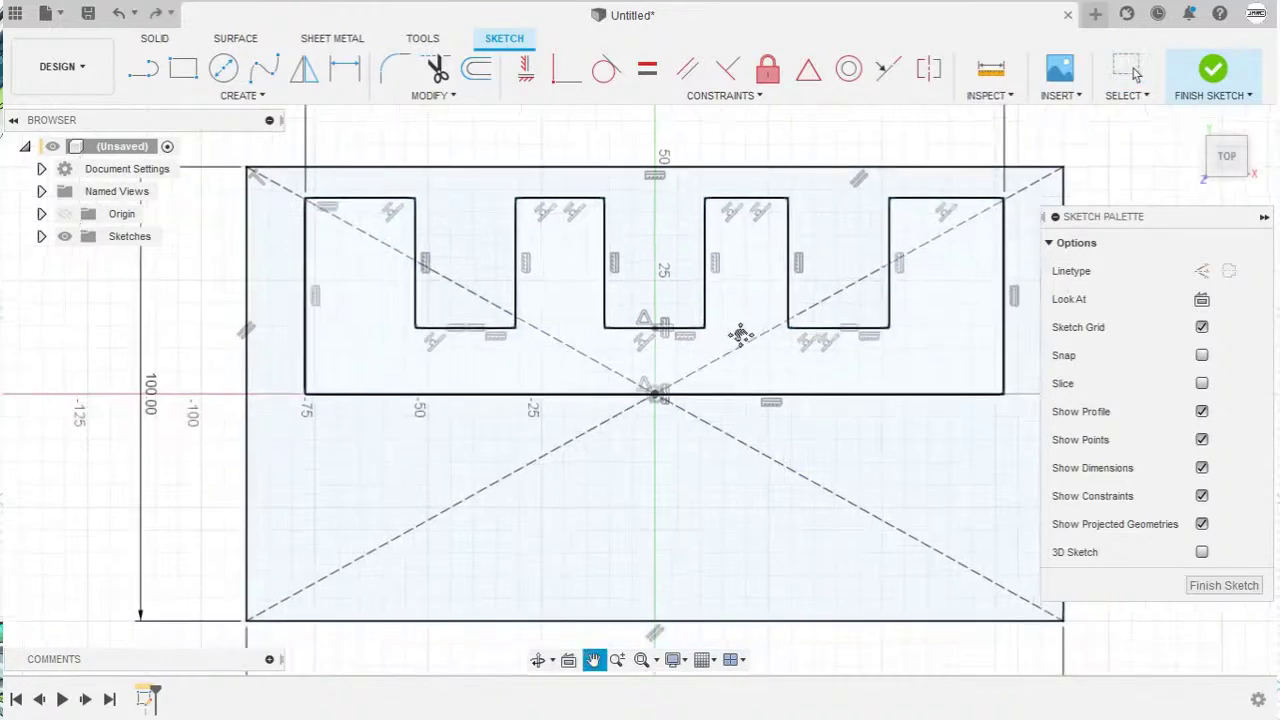
Step: Make the middle and right notch top edges equal in length to the left one
middle_click_drag(737, 334, 724, 400)
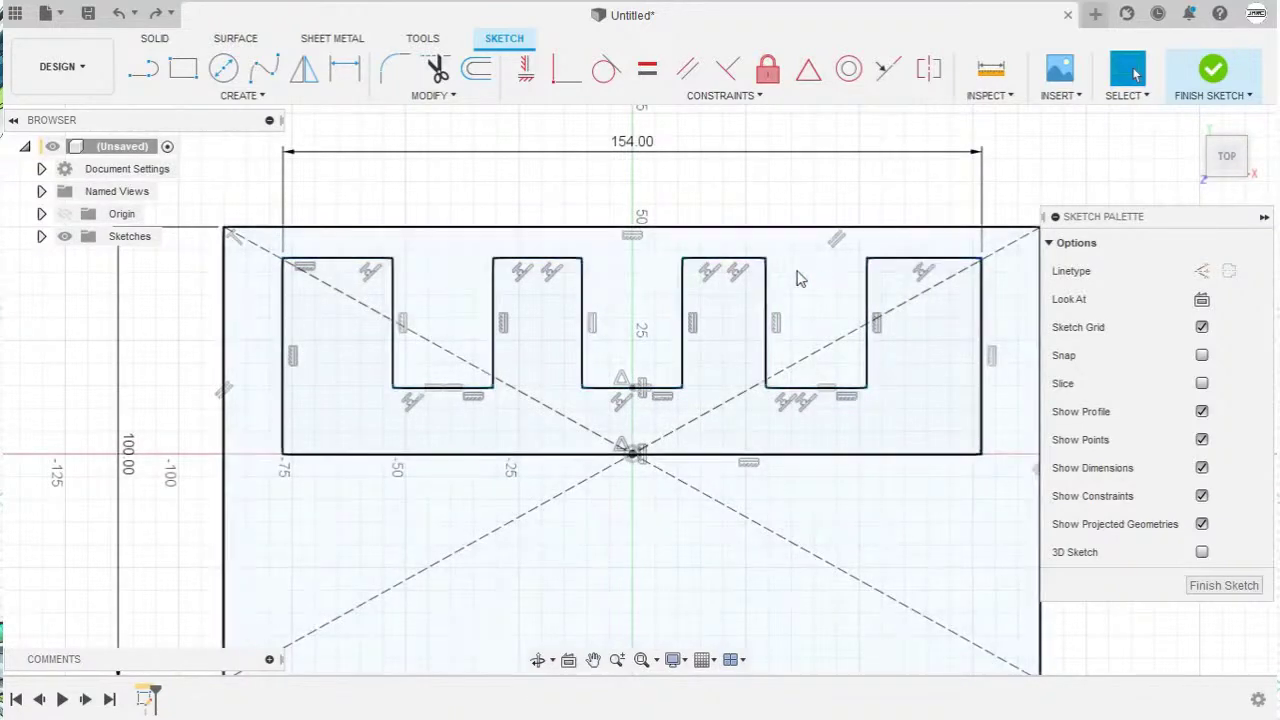
left_click(646, 76)
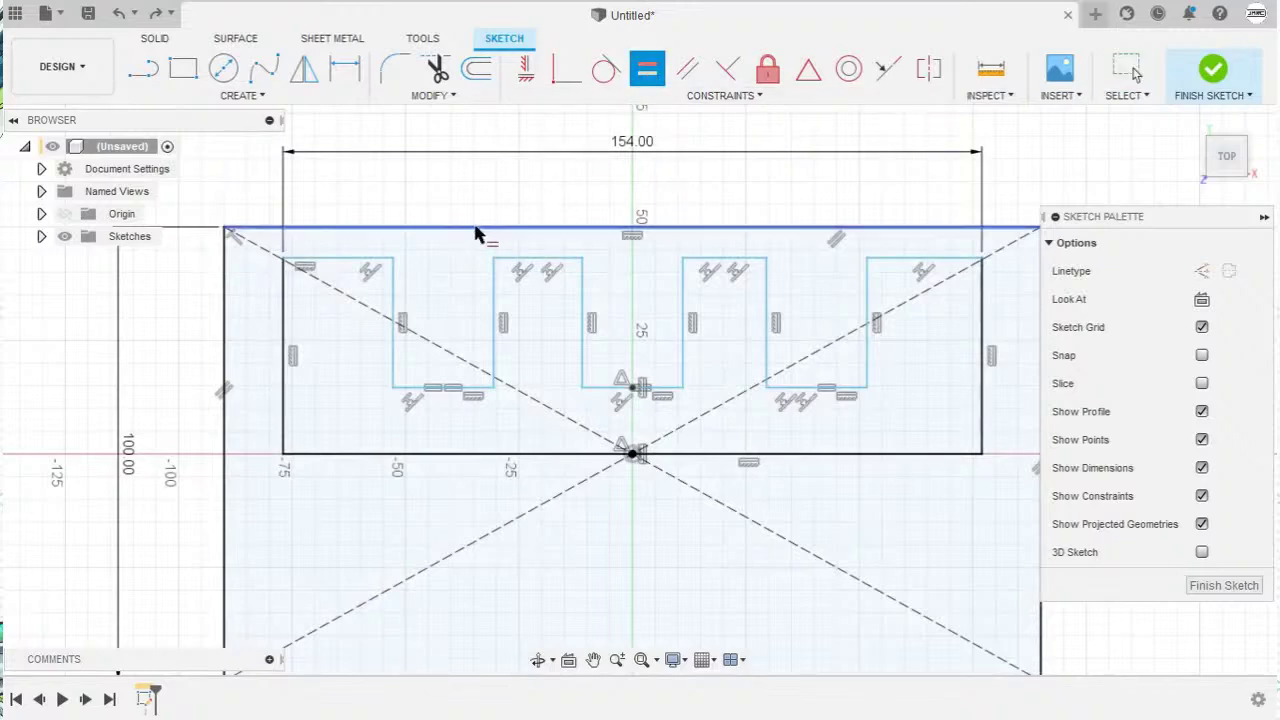
left_click(344, 262)
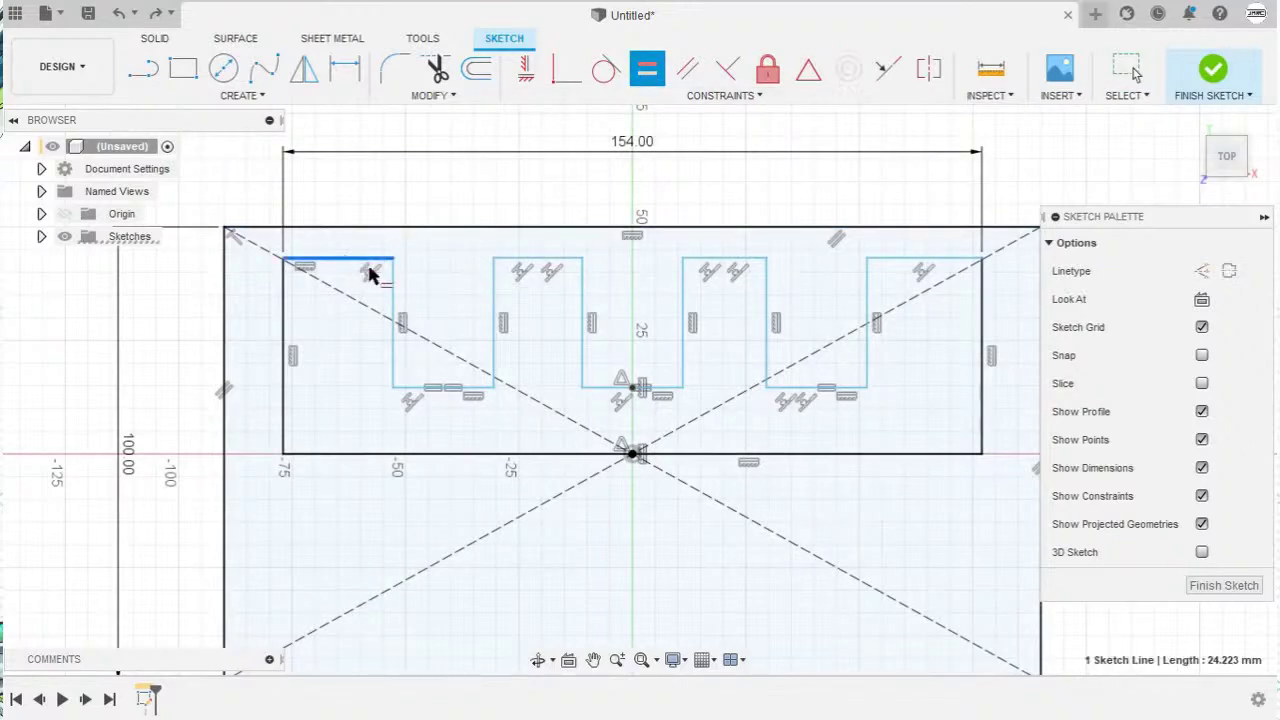
left_click(540, 261)
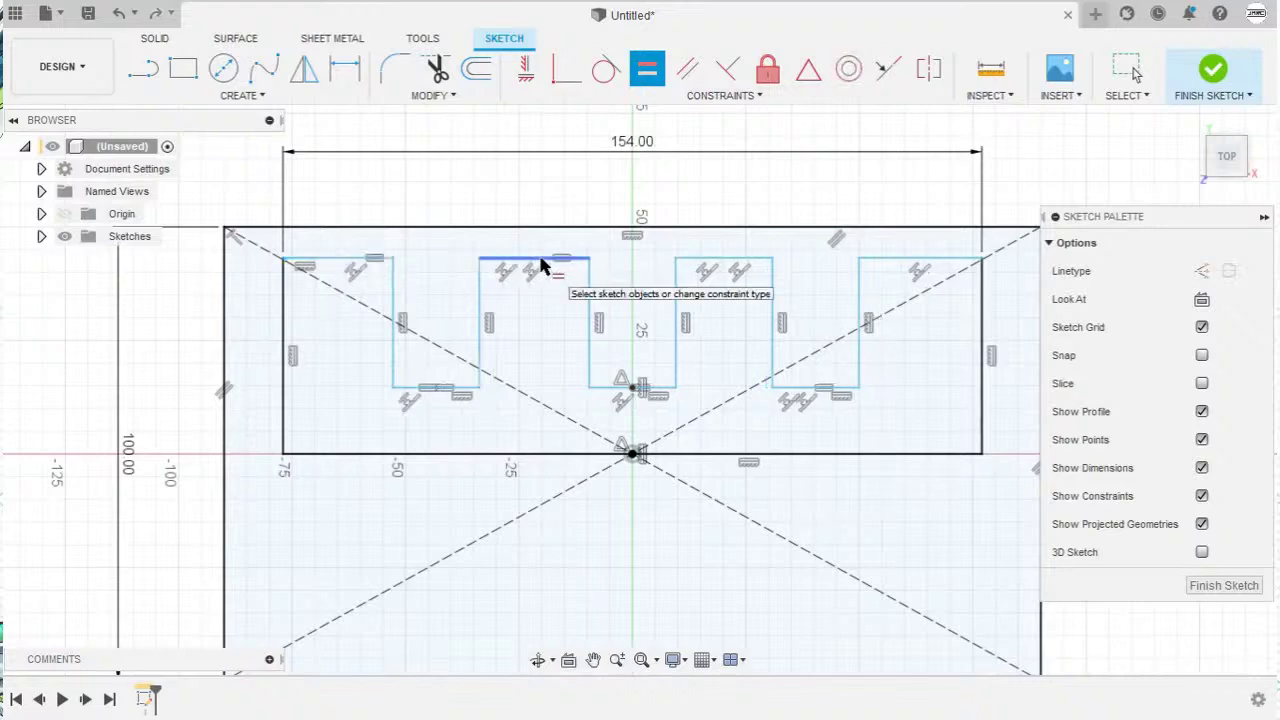
left_click(537, 261)
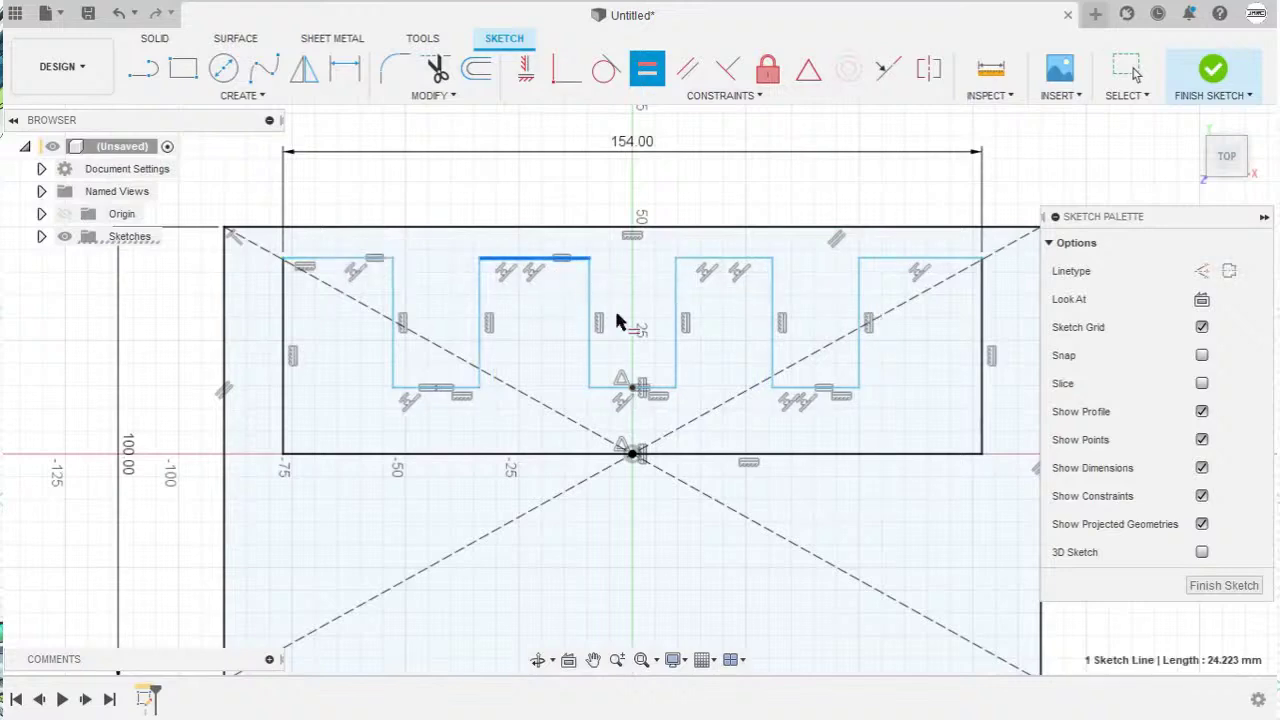
left_click(726, 262)
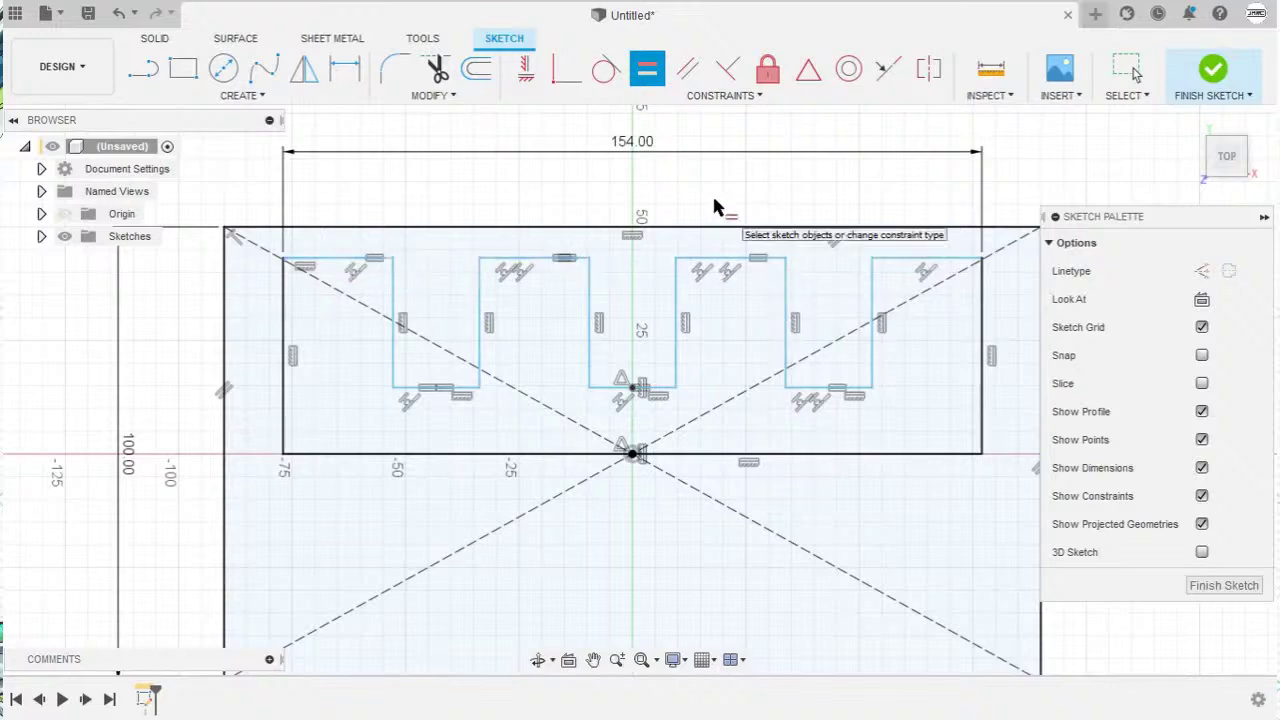
key("Escape")
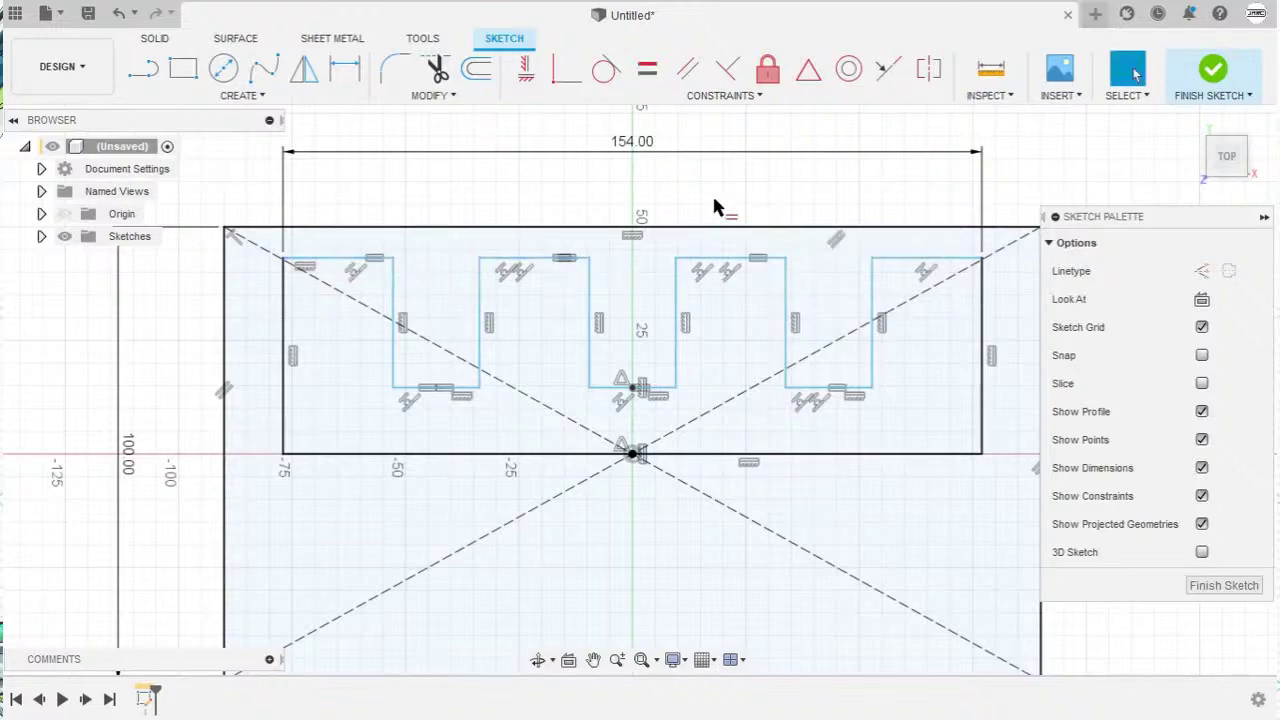
Step: Return to plain selection, deselect the notch lines and open the Sketch Create dropdown
key("F6")
key("Escape")
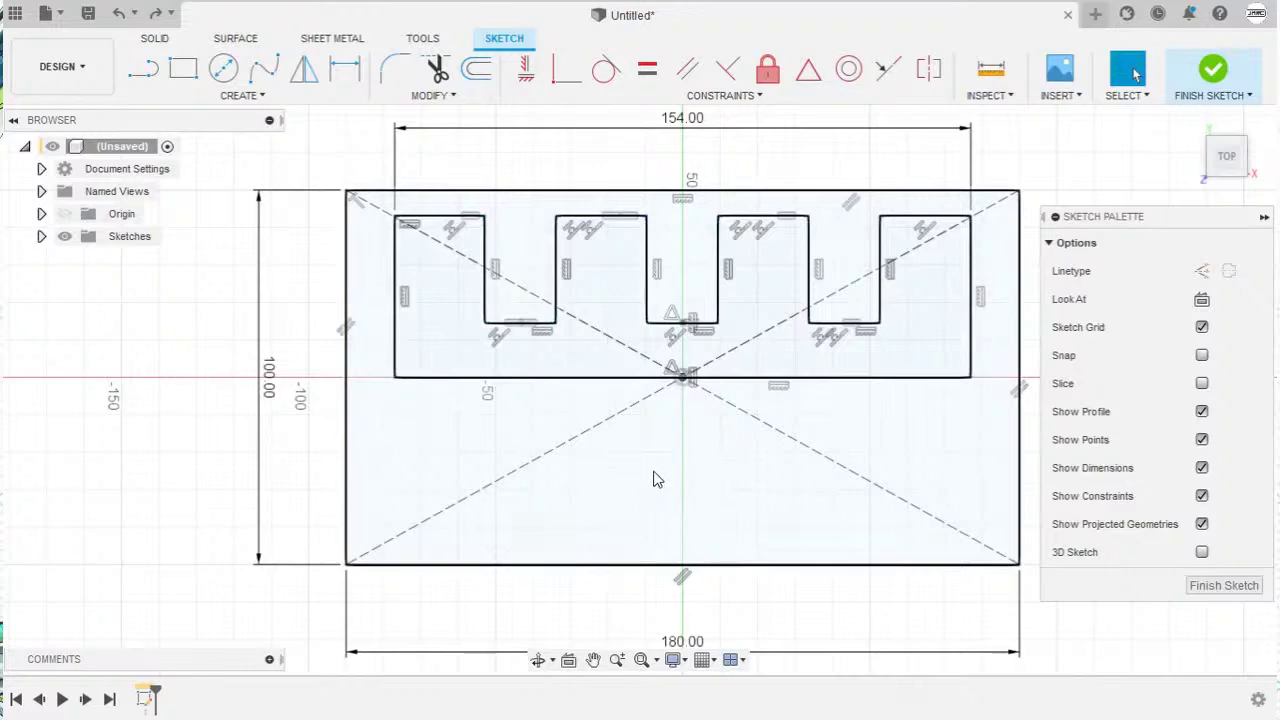
left_click(259, 100)
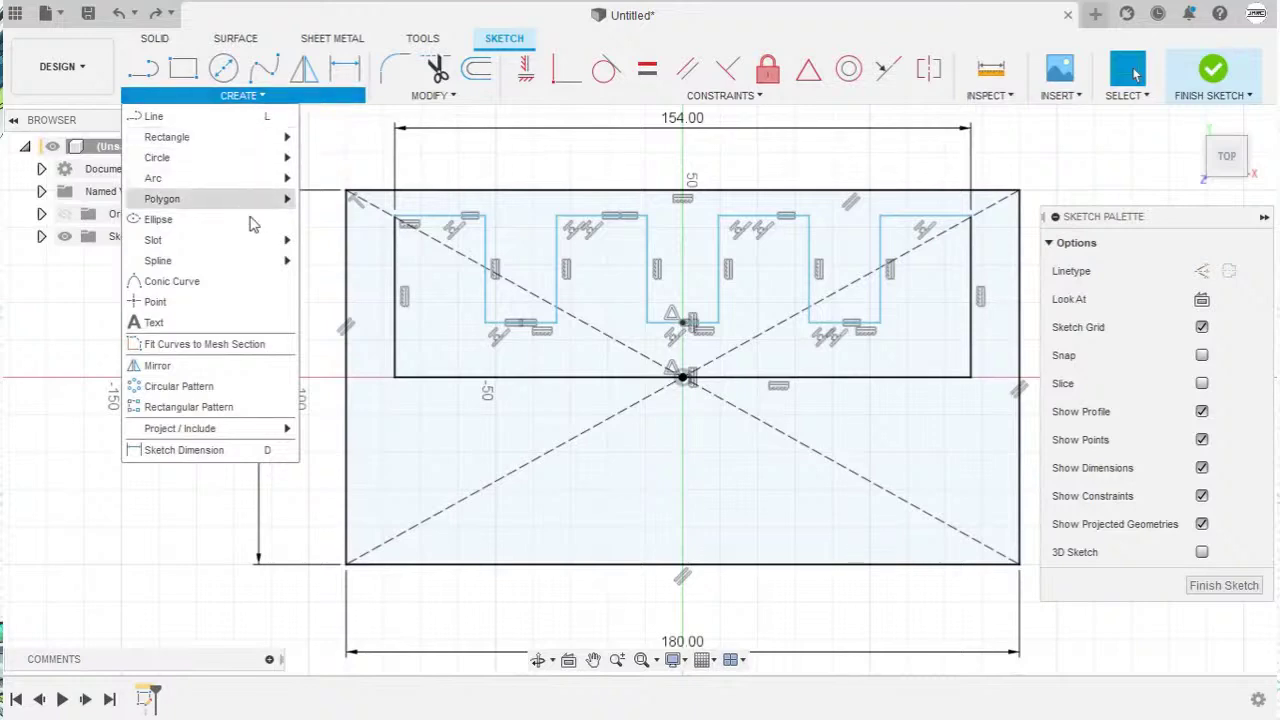
Step: Start Mirror and select the left edge, every notch line and the right edge as objects
left_click(238, 373)
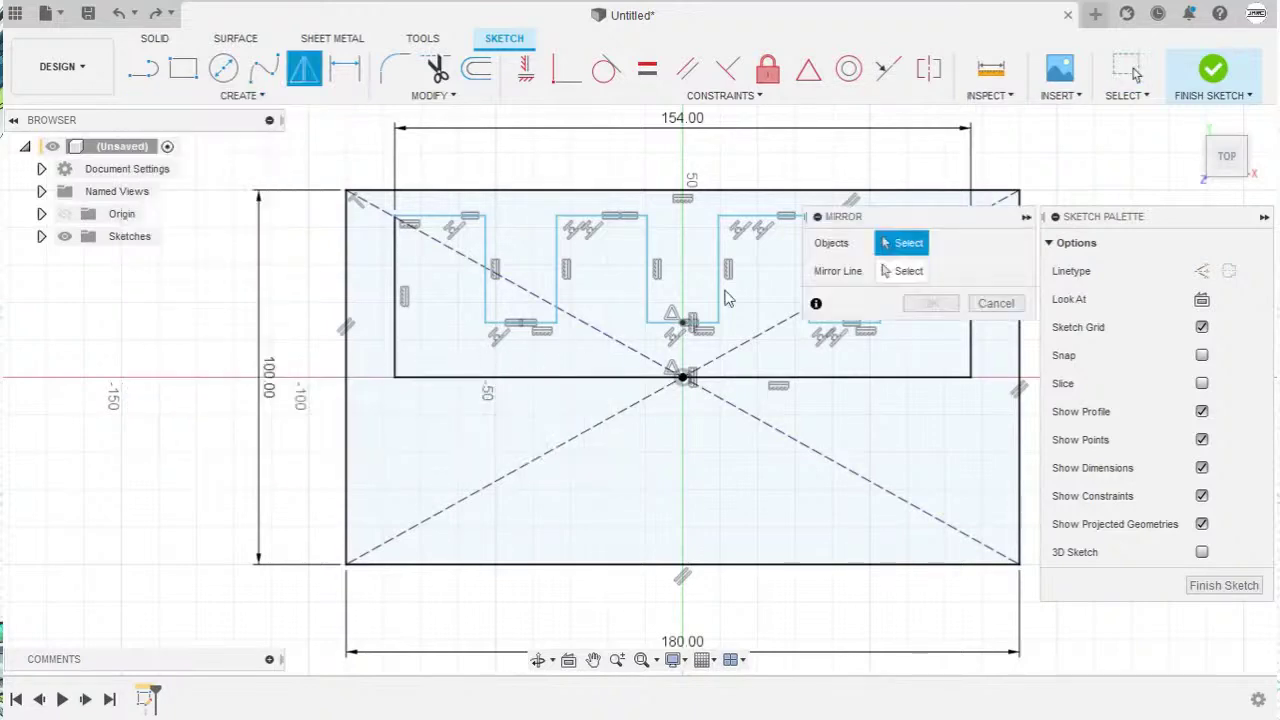
scroll(795, 288, "down", 2)
middle_click_drag(795, 288, 422, 332)
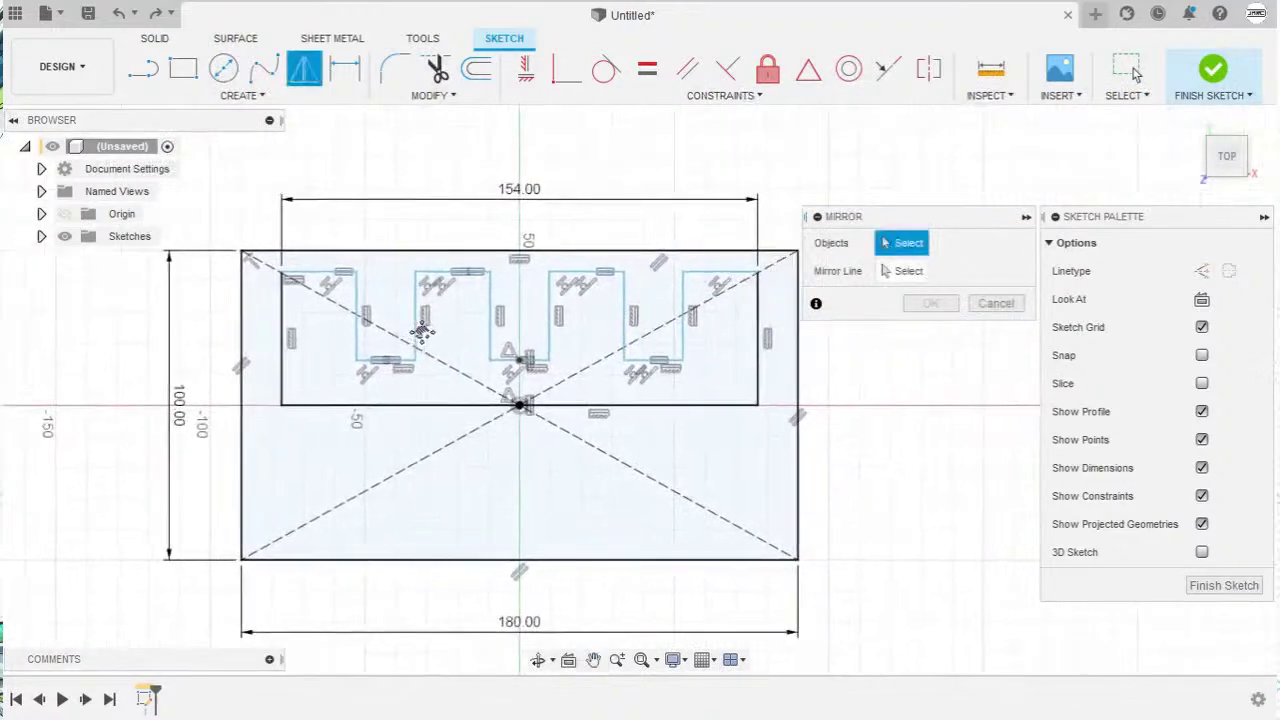
left_click(283, 336)
left_click(320, 273)
left_click(358, 300)
left_click(373, 360)
left_click(416, 315)
left_click(452, 272)
left_click(491, 305)
left_click(525, 358)
left_click(549, 318)
left_click(585, 273)
left_click(625, 315)
left_click(655, 358)
left_click(683, 330)
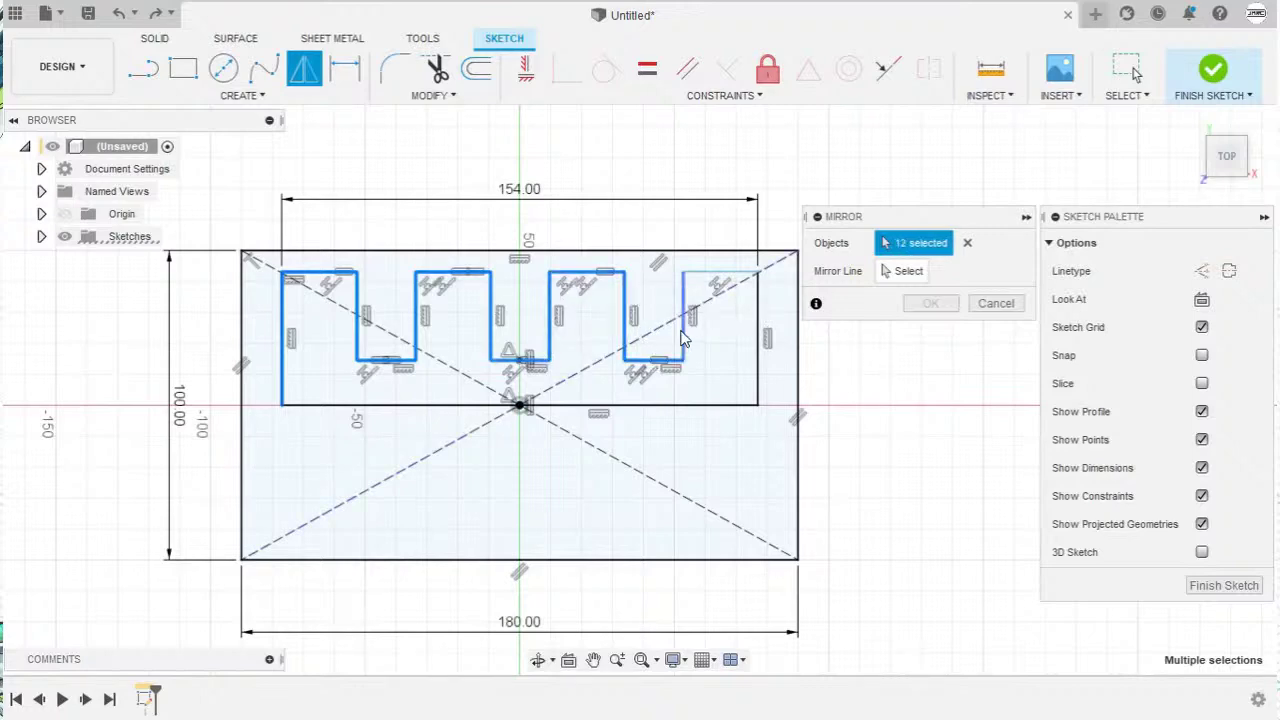
left_click(718, 273)
left_click(759, 330)
left_click(759, 330)
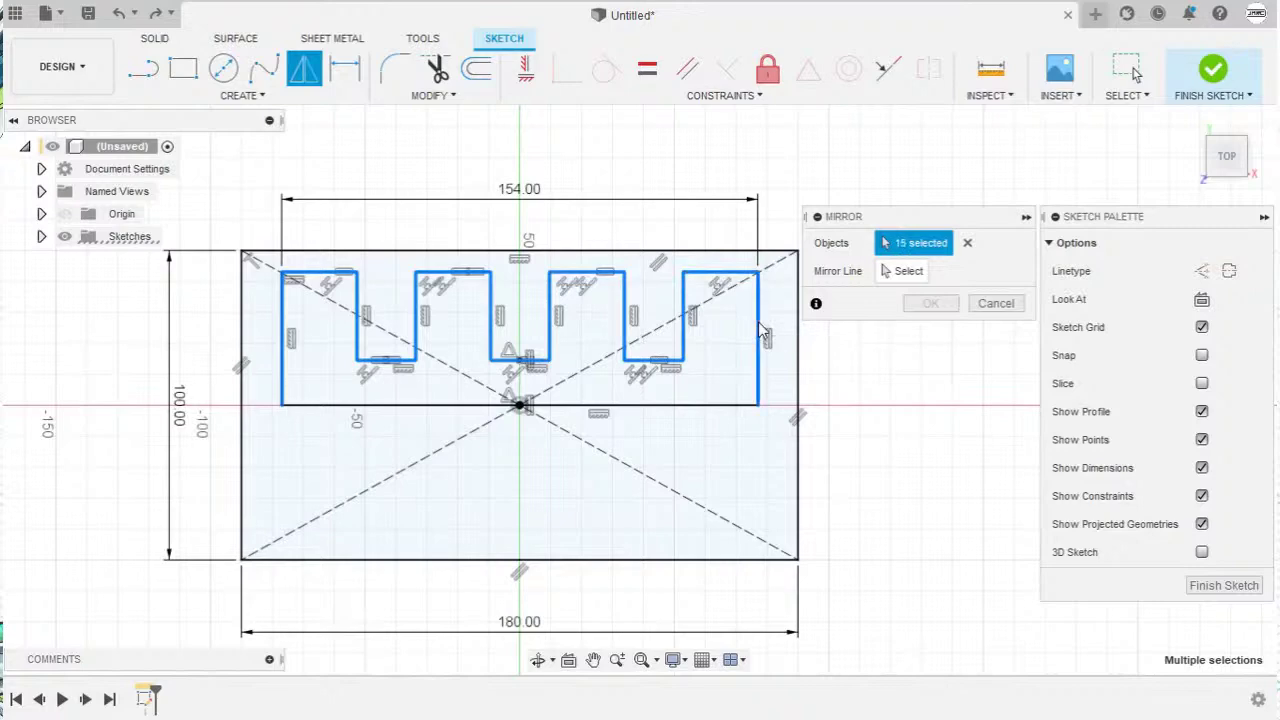
Step: Set the profile's bottom line as the mirror line and confirm the mirror
left_click(906, 273)
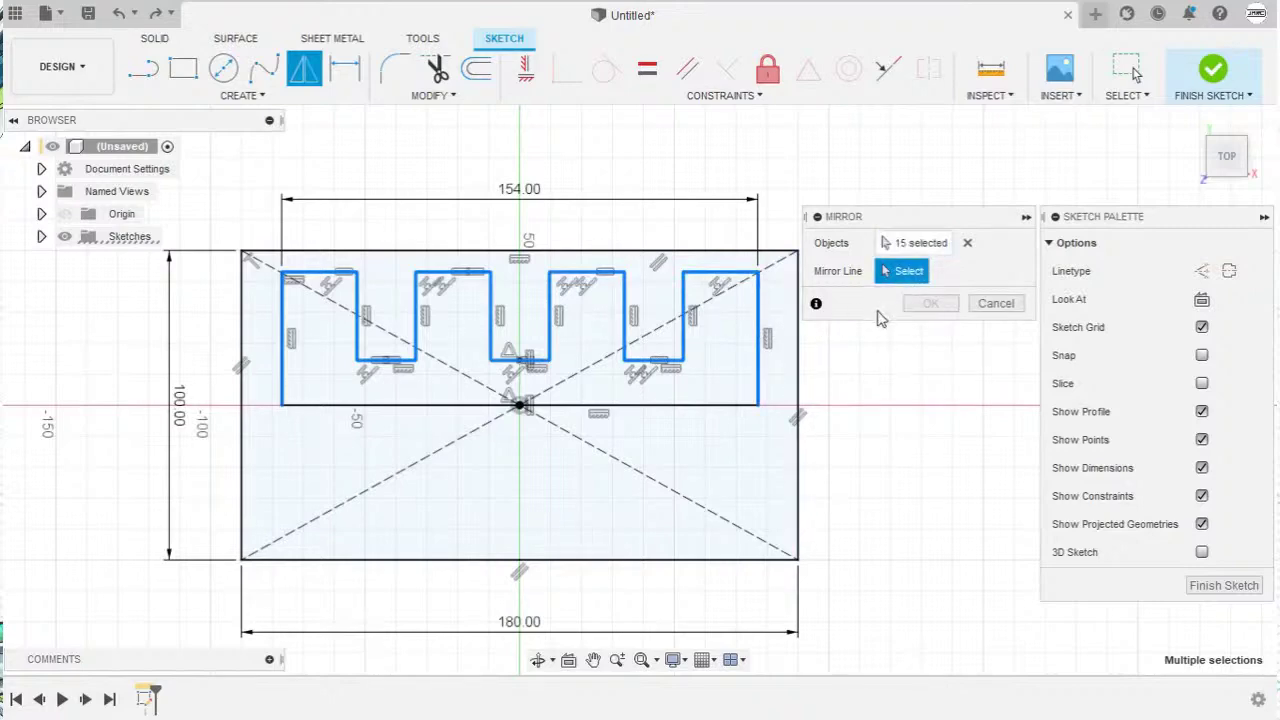
left_click(695, 405)
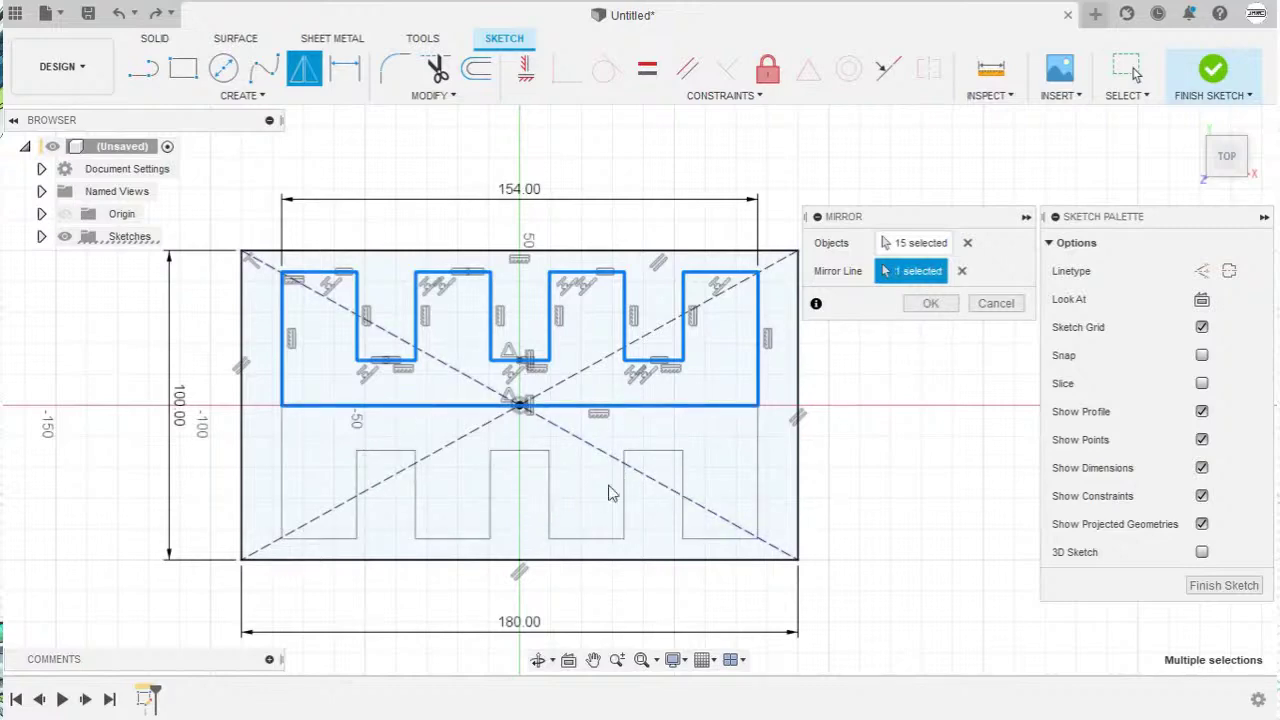
left_click(930, 303)
middle_click_drag(877, 320, 950, 302)
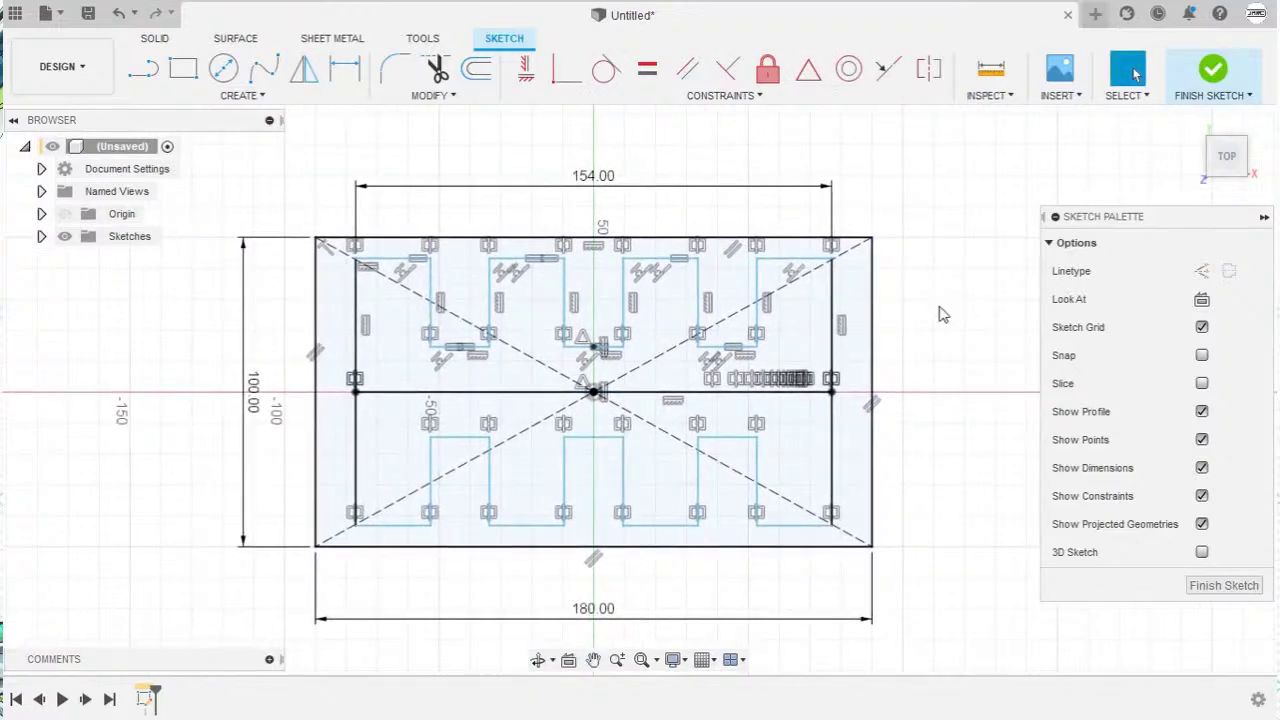
Step: Convert the 154 mm horizontal middle line into construction geometry
left_click(652, 395)
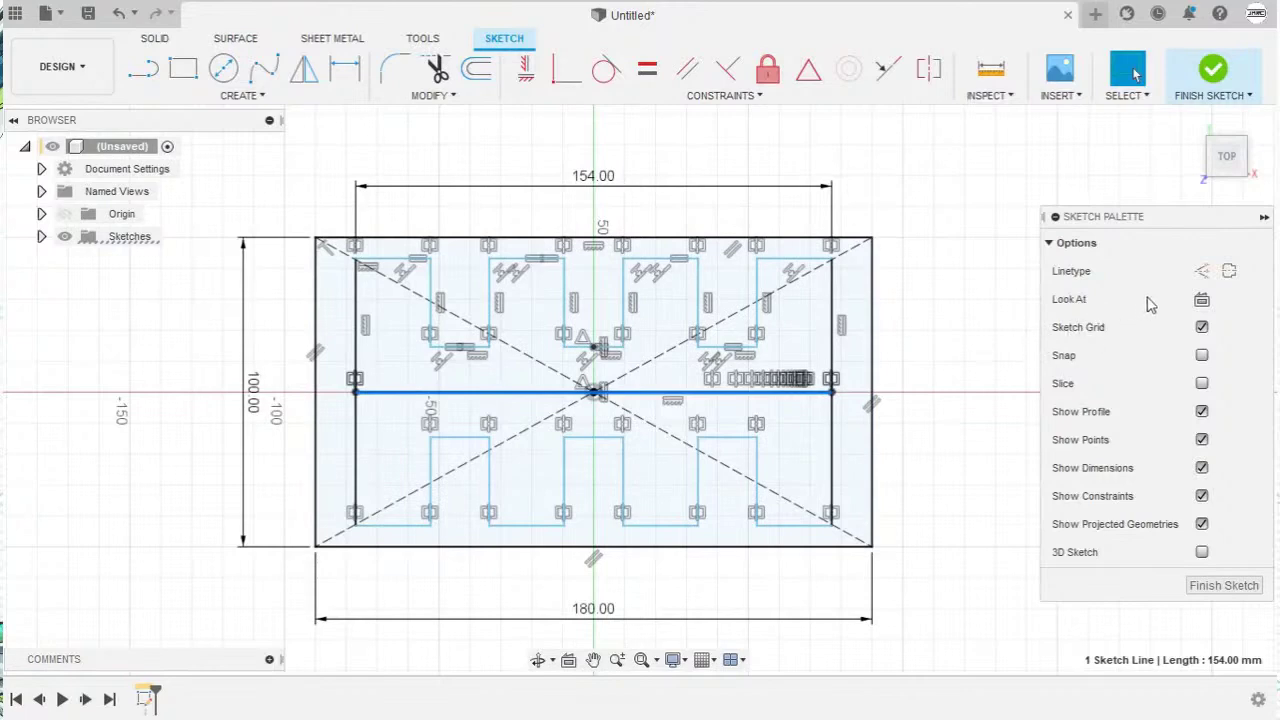
left_click(1203, 277)
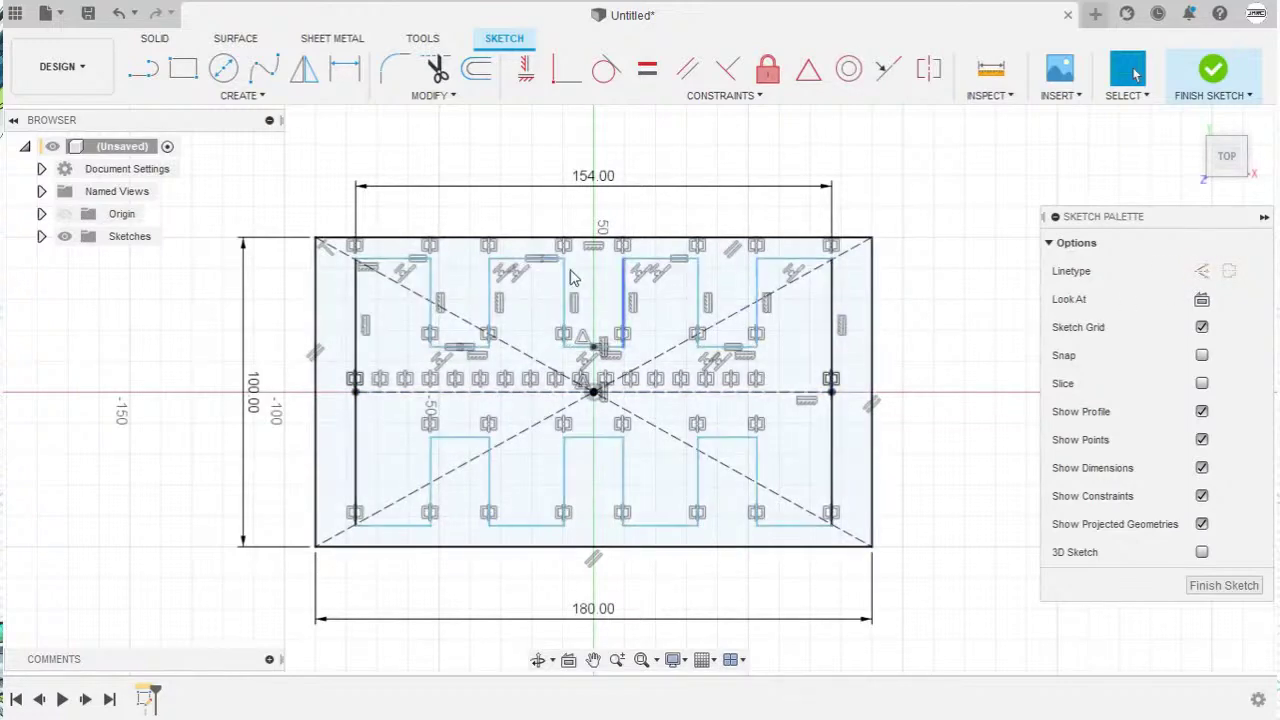
Step: Dimension the profile's height between the top and bottom inner lines, placed left of the profile
left_click(343, 80)
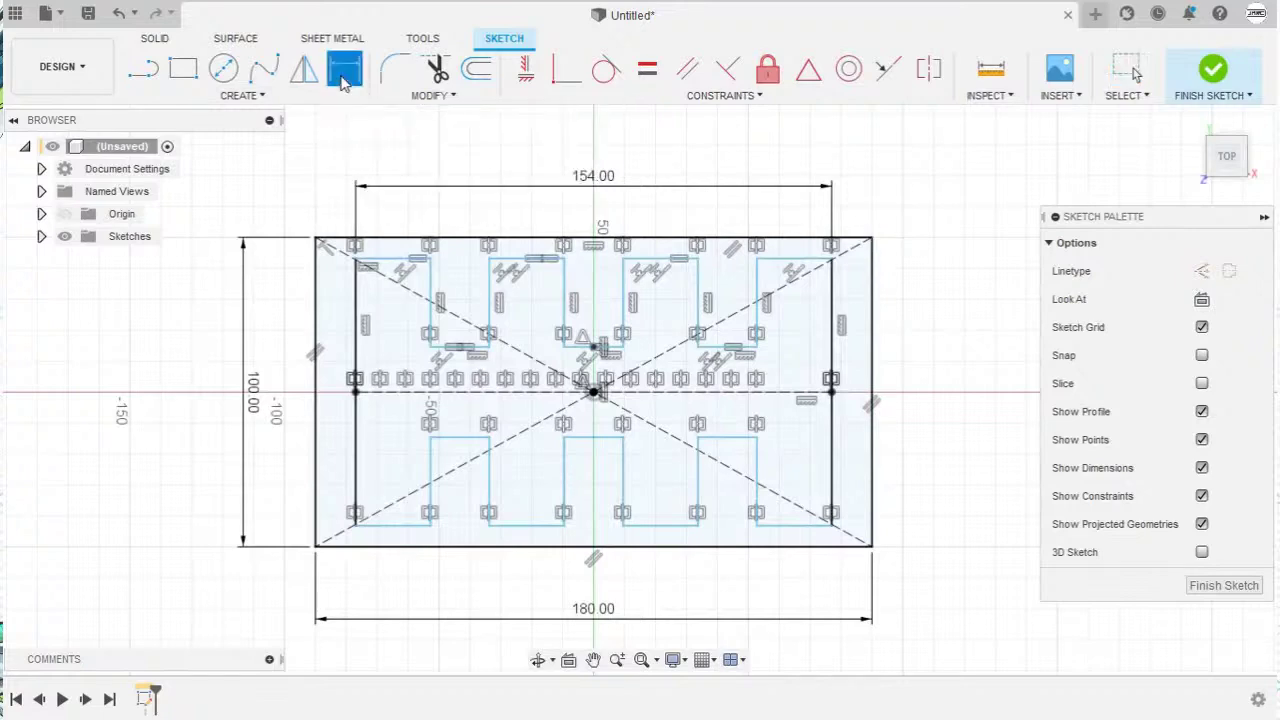
left_click(381, 263)
left_click(394, 527)
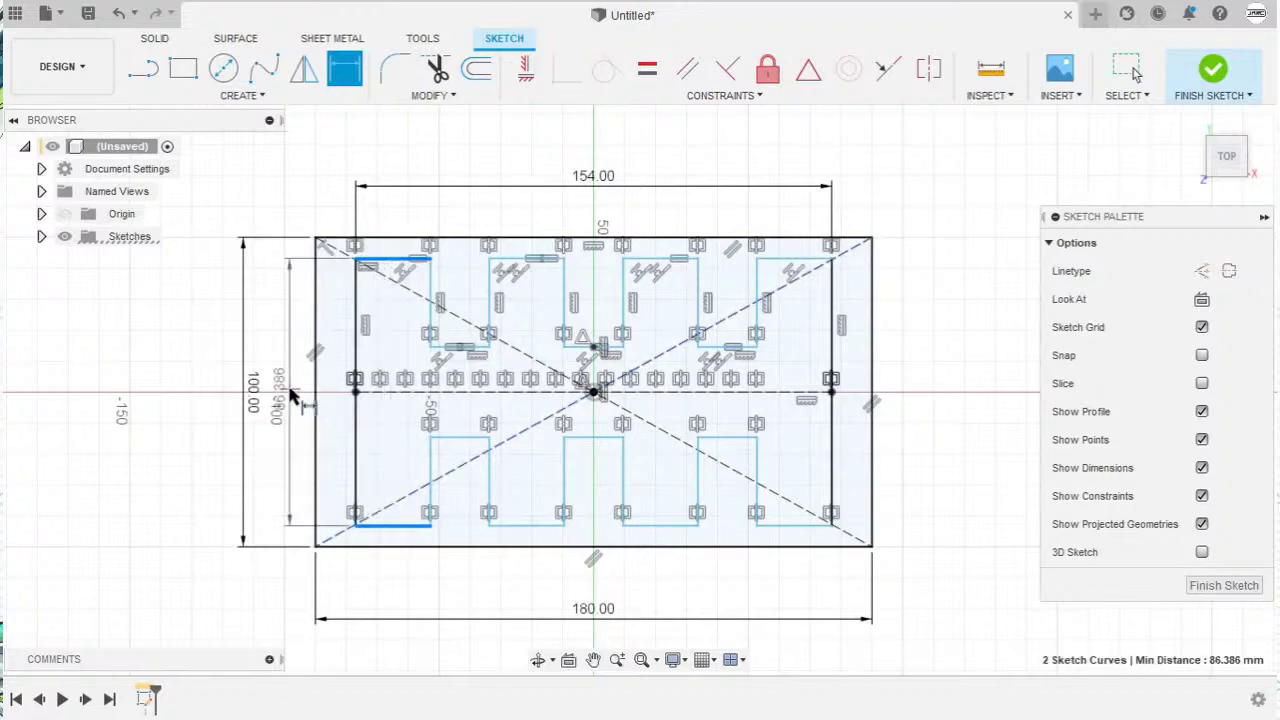
left_click(292, 395)
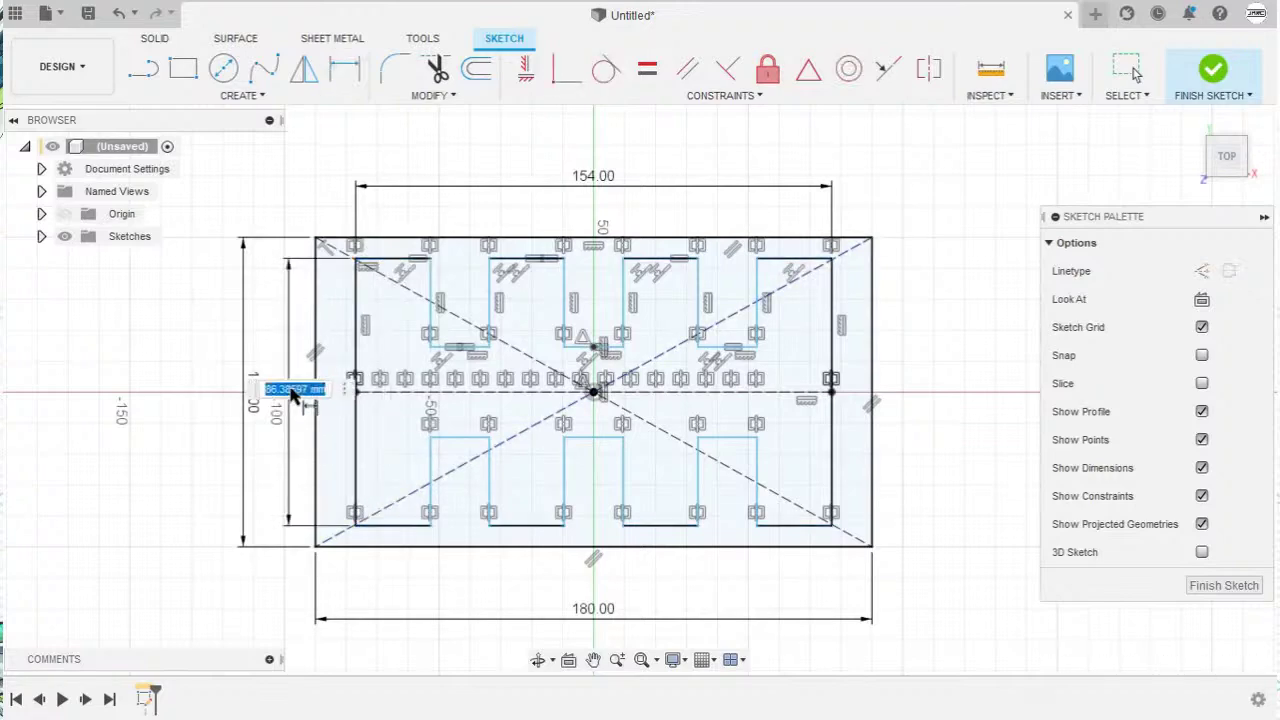
key("BackSpace")
type("100")
key("Return")
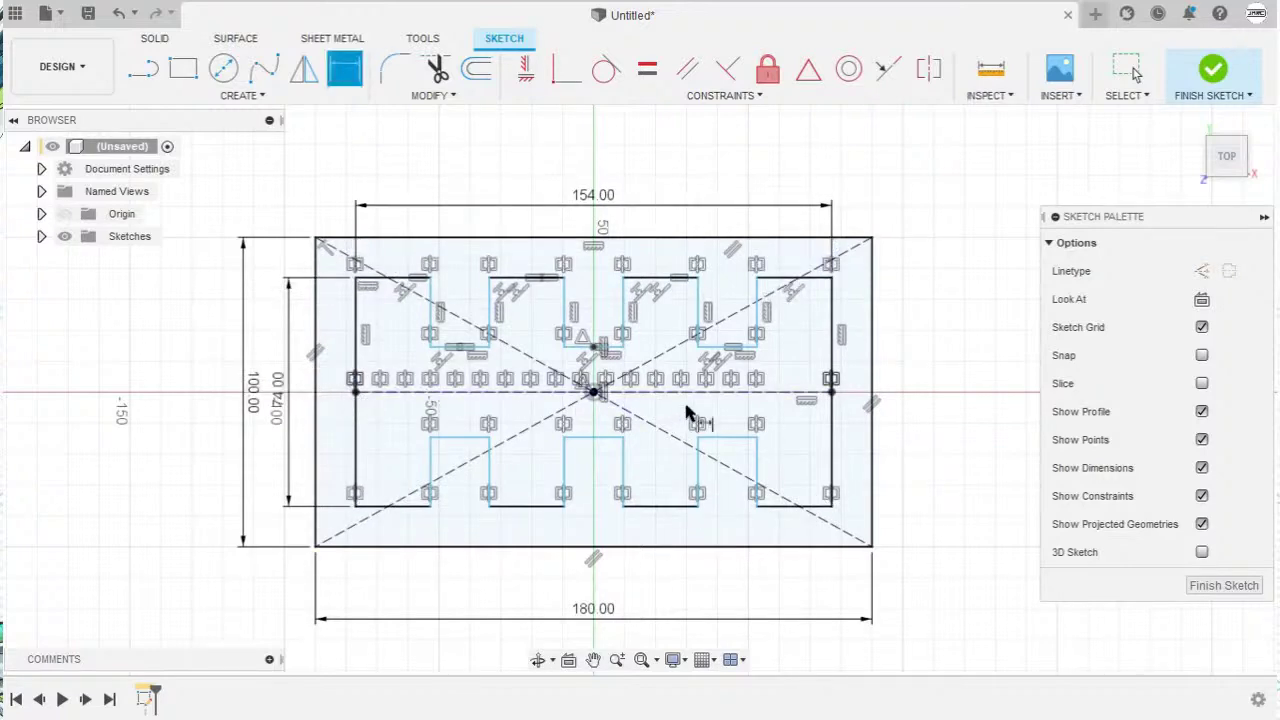
Step: Dimension the gap between the upper and lower right notches to 34 mm
left_click(735, 348)
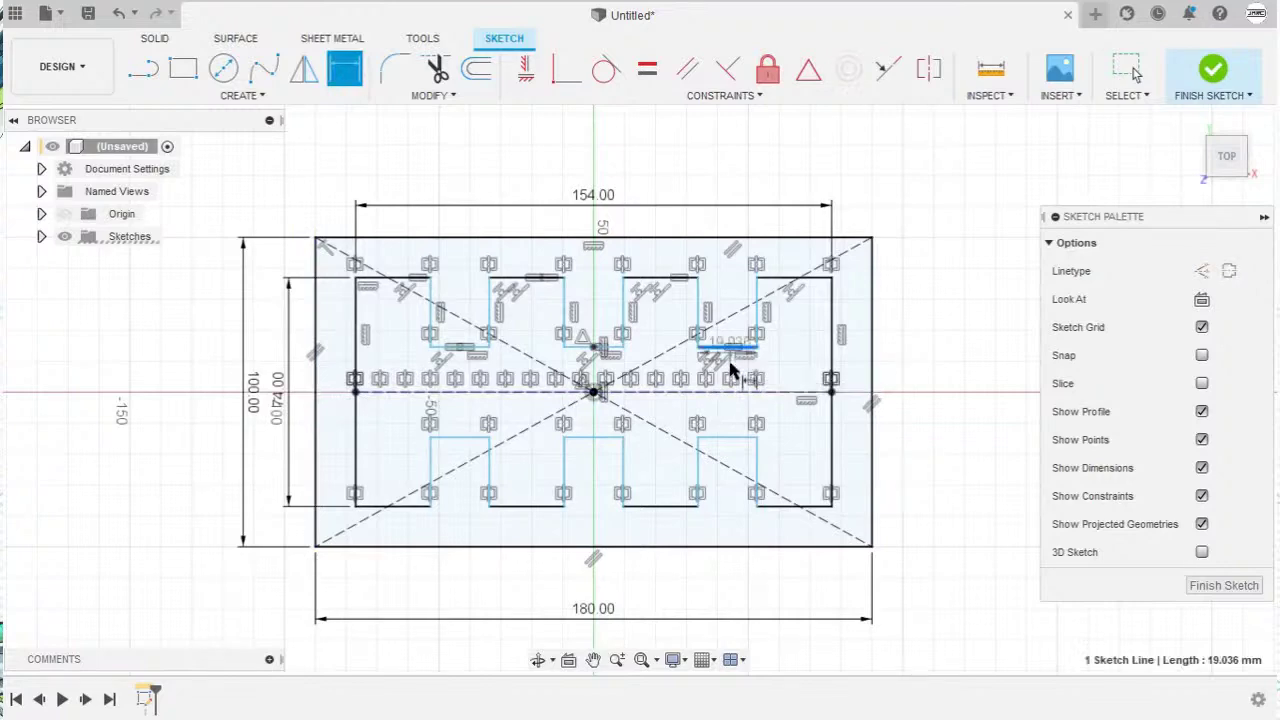
left_click(733, 437)
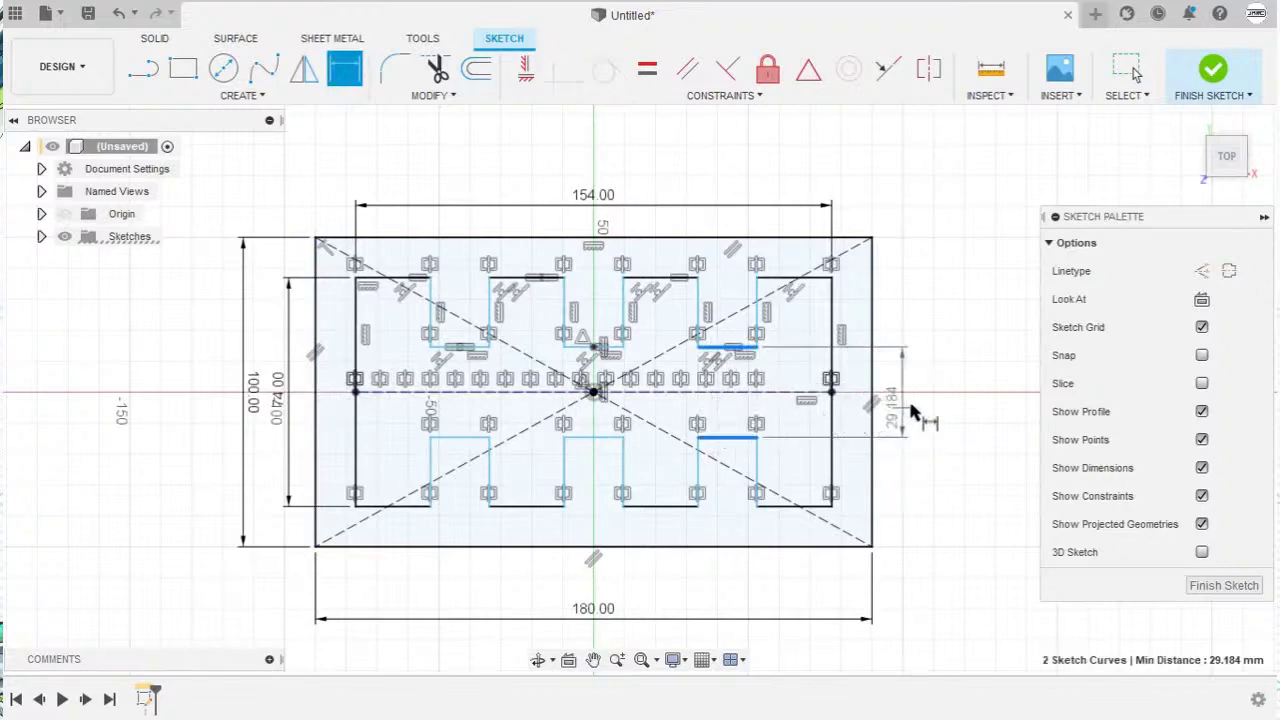
left_click(944, 398)
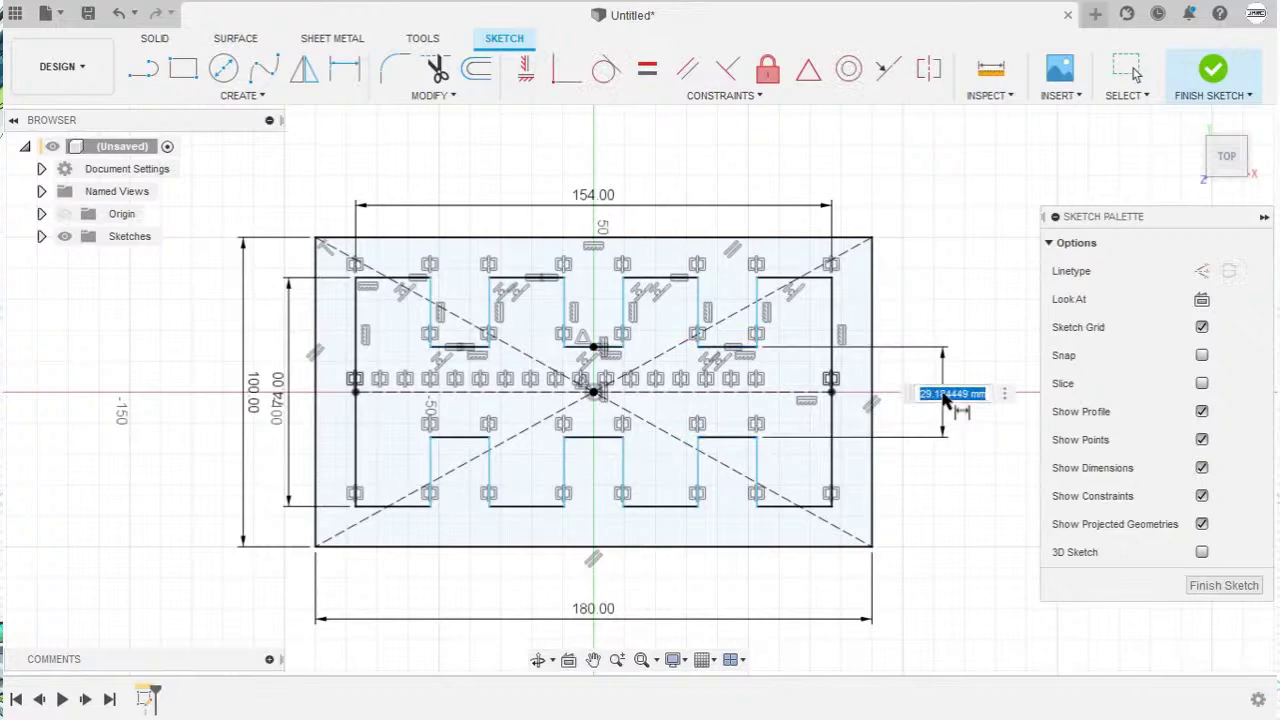
key("BackSpace")
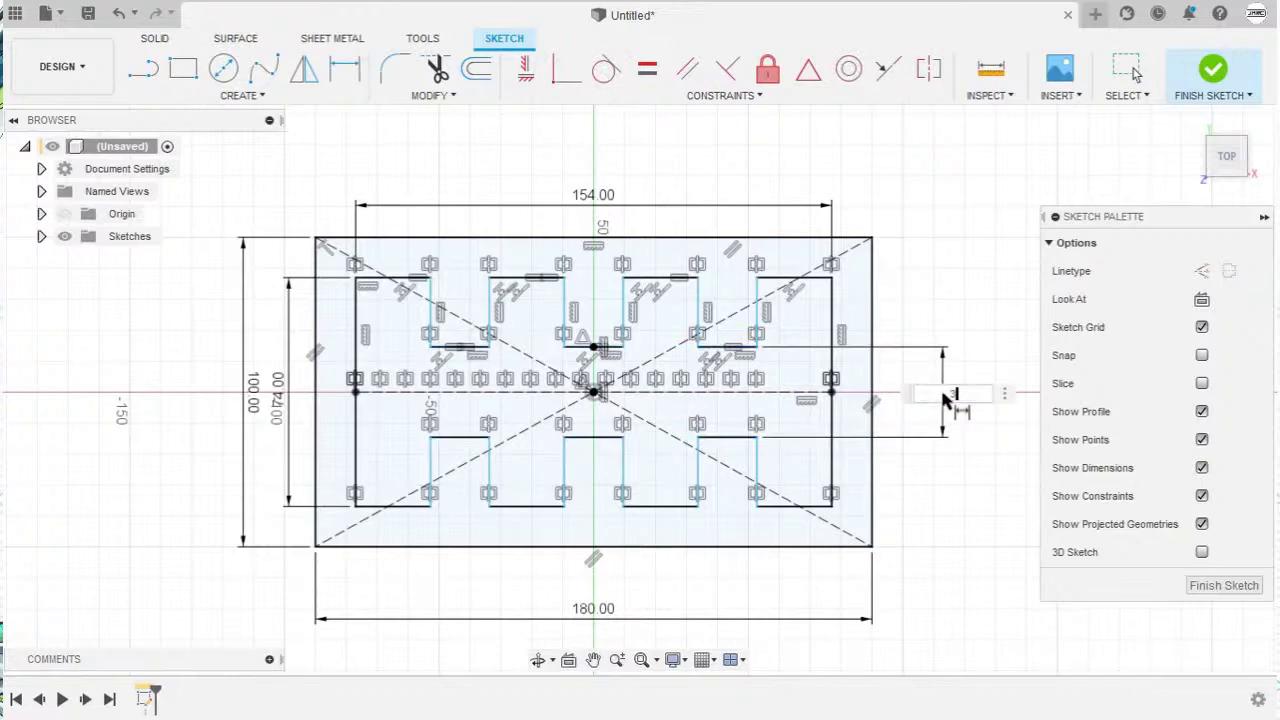
type("34")
key("Return")
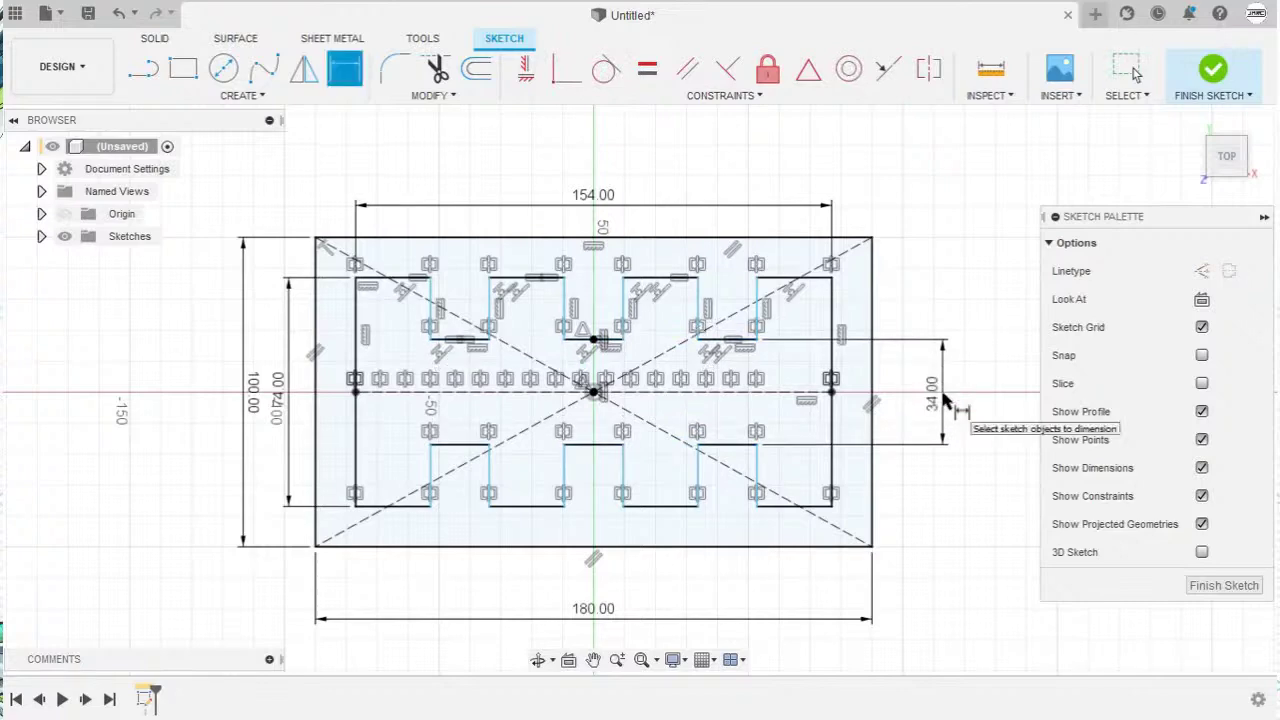
Step: Dimension the lower right slot 22 mm wide, then orbit to a tilted view
left_click(700, 476)
left_click(757, 472)
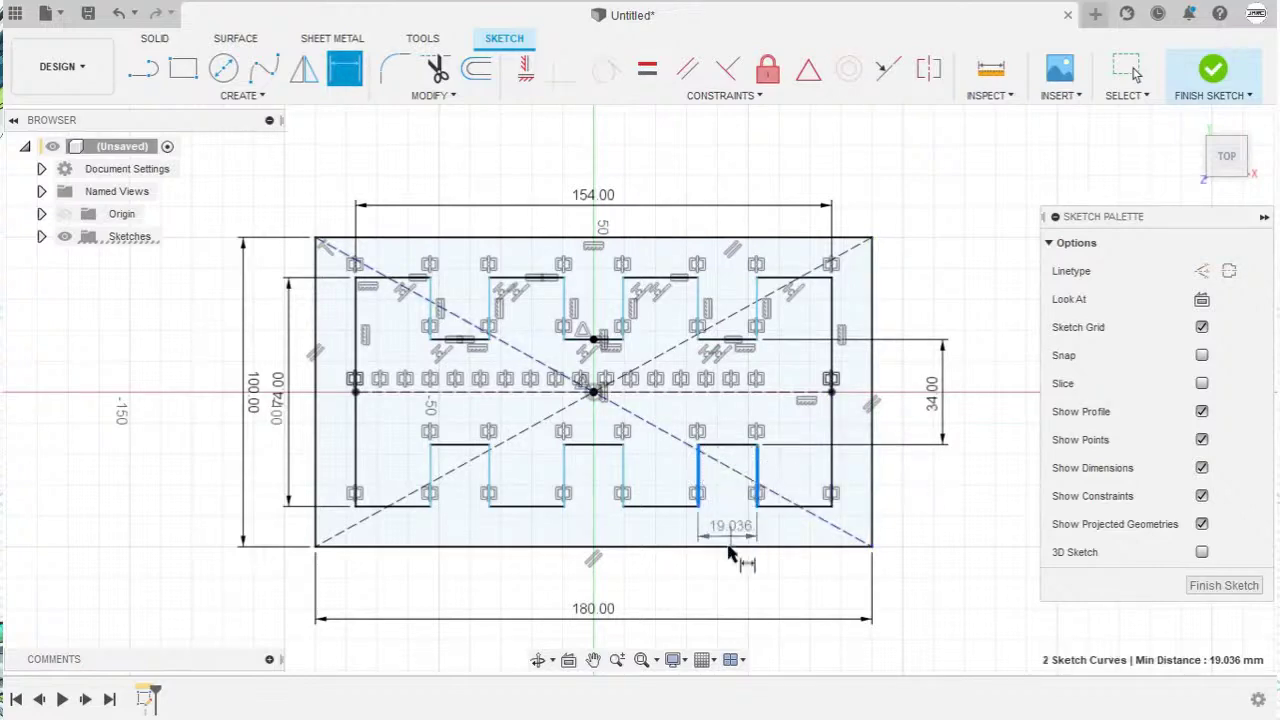
left_click(728, 593)
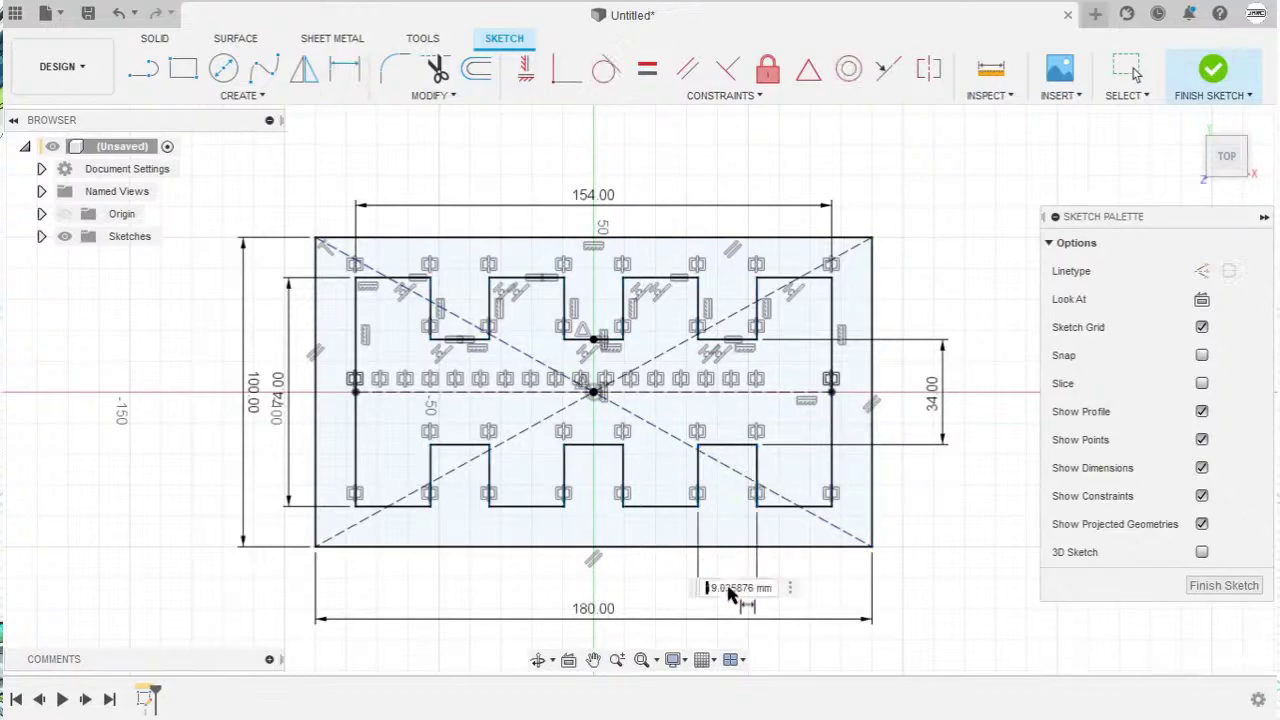
type("2")
key("Return")
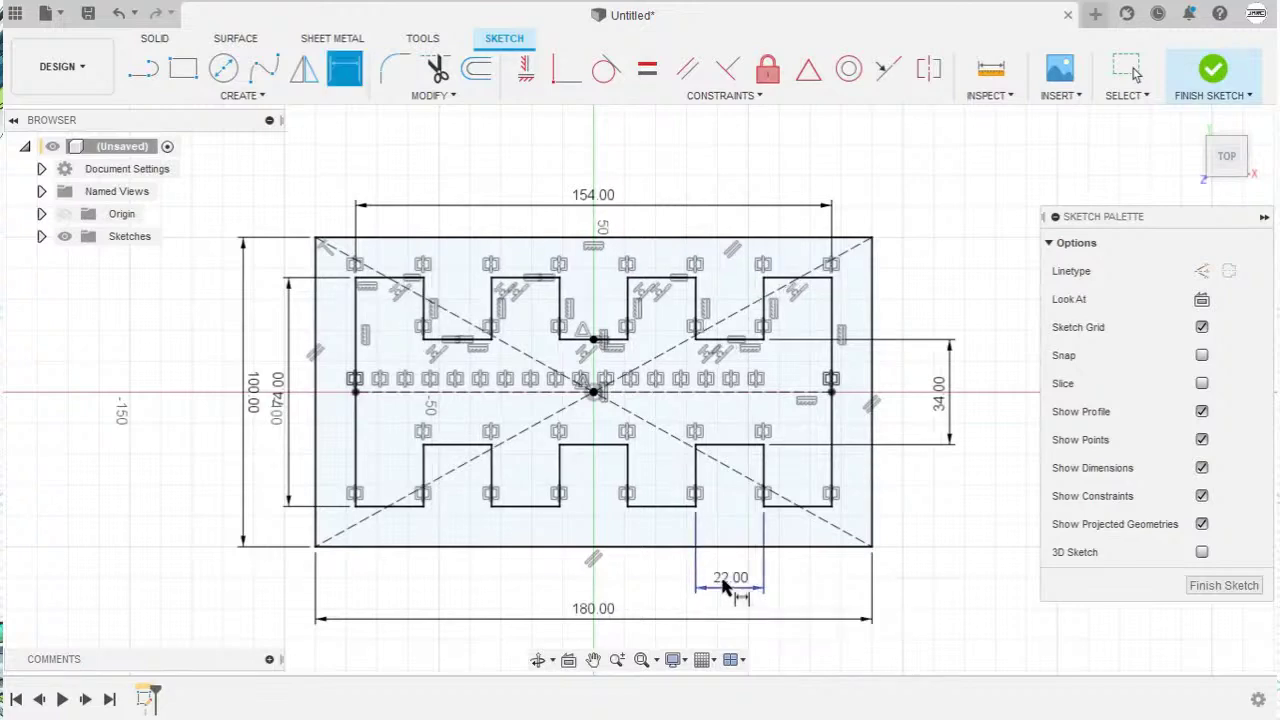
key("Escape")
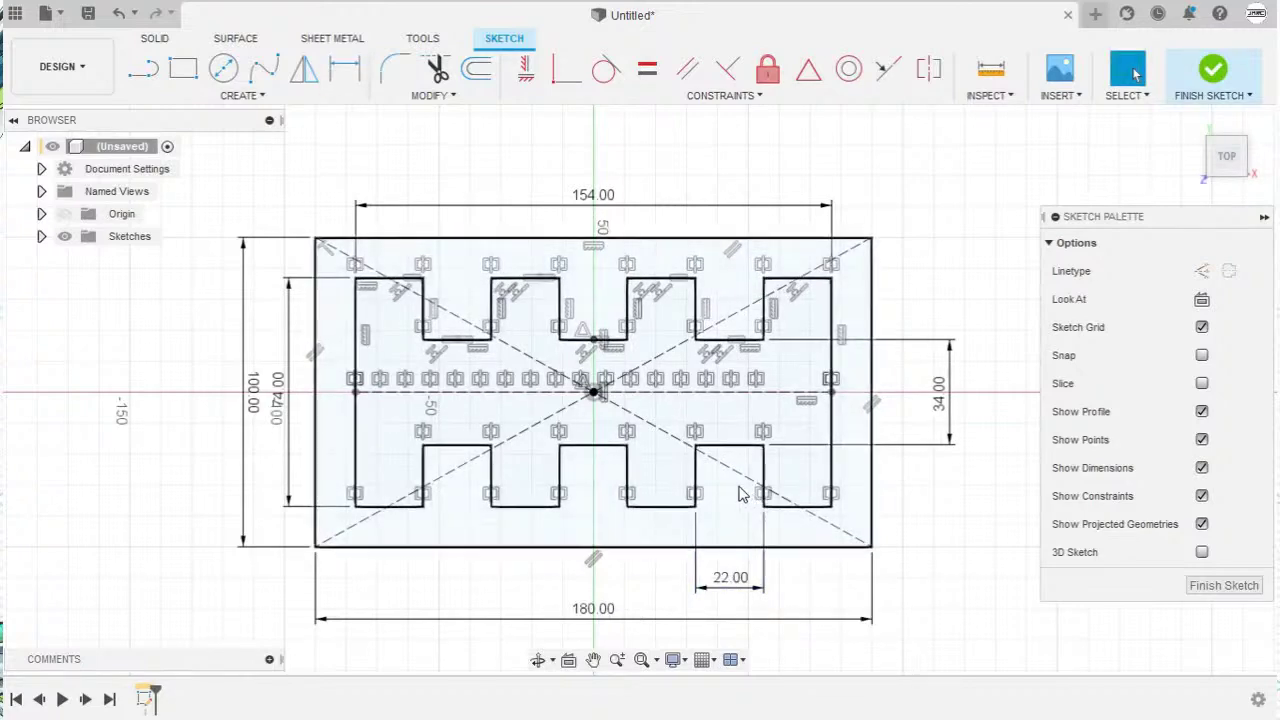
mouse_move(695, 475)
middle_mouse_down("shift")
mouse_move(686, 414)
mouse_move(805, 365)
mouse_move(708, 433)
middle_mouse_up("shift")
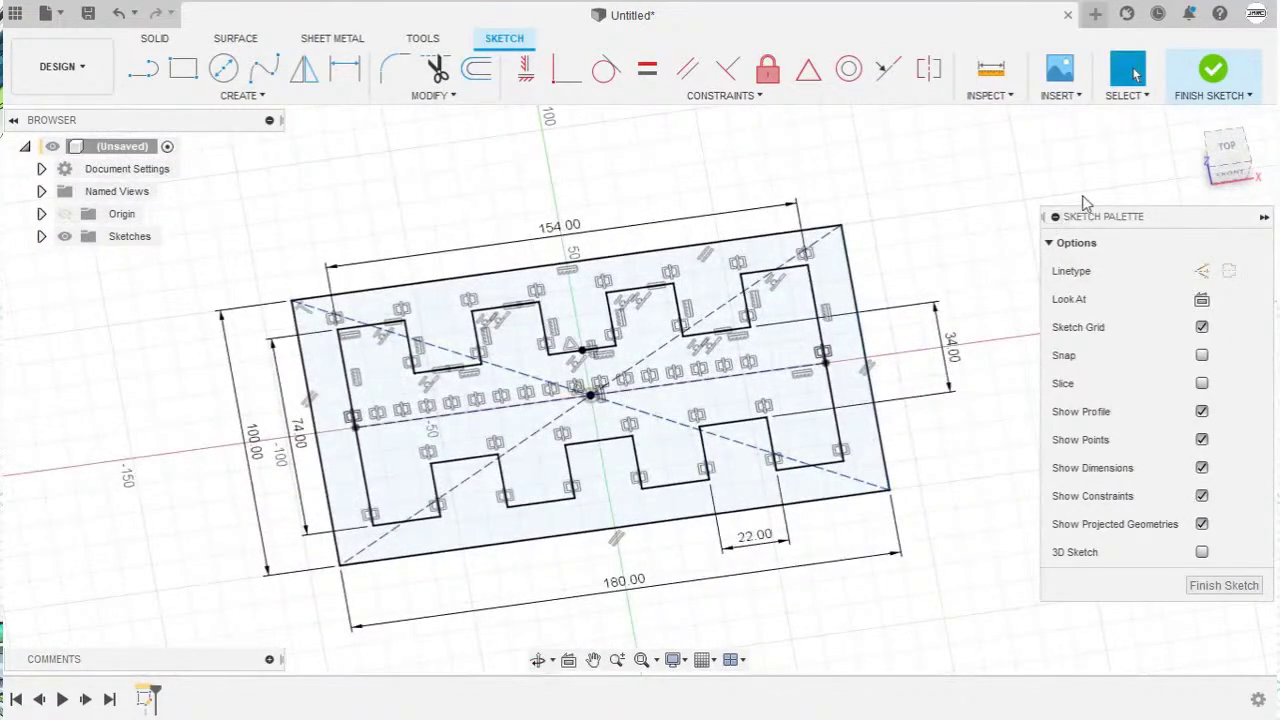
Step: Finish the sketch, return to the Home view and start Extrude
left_click(1203, 100)
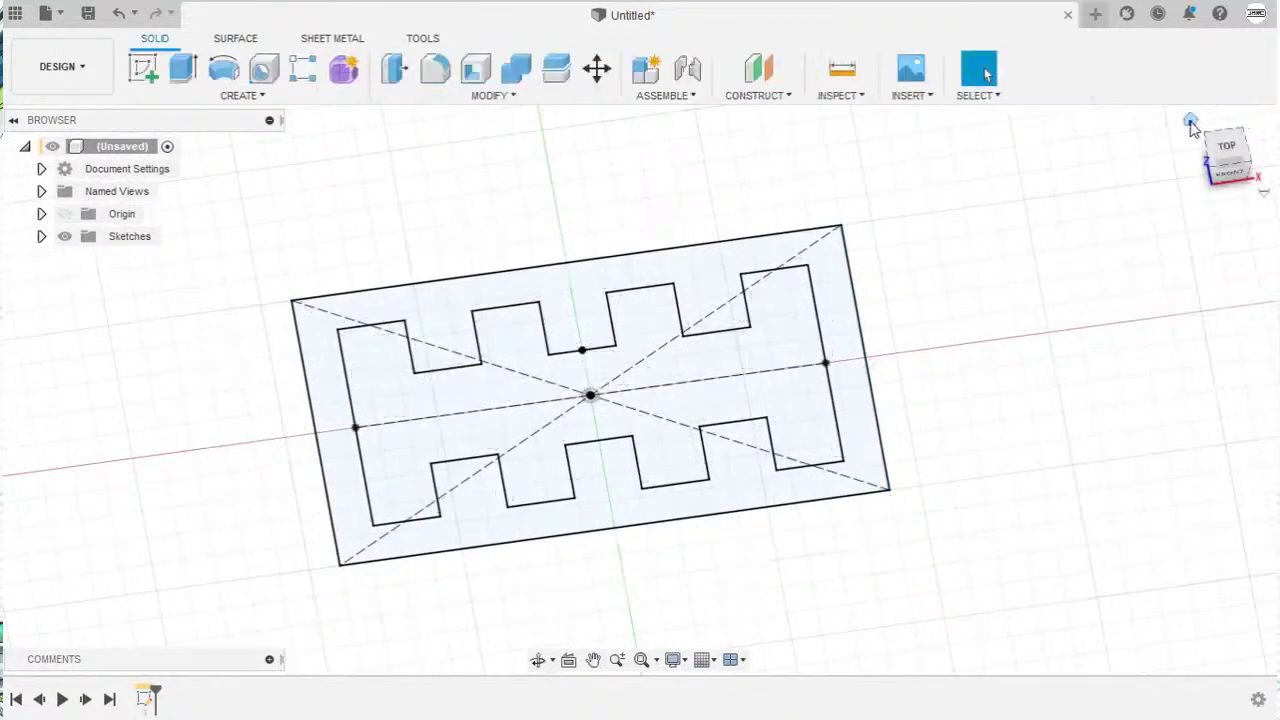
left_click(1190, 121)
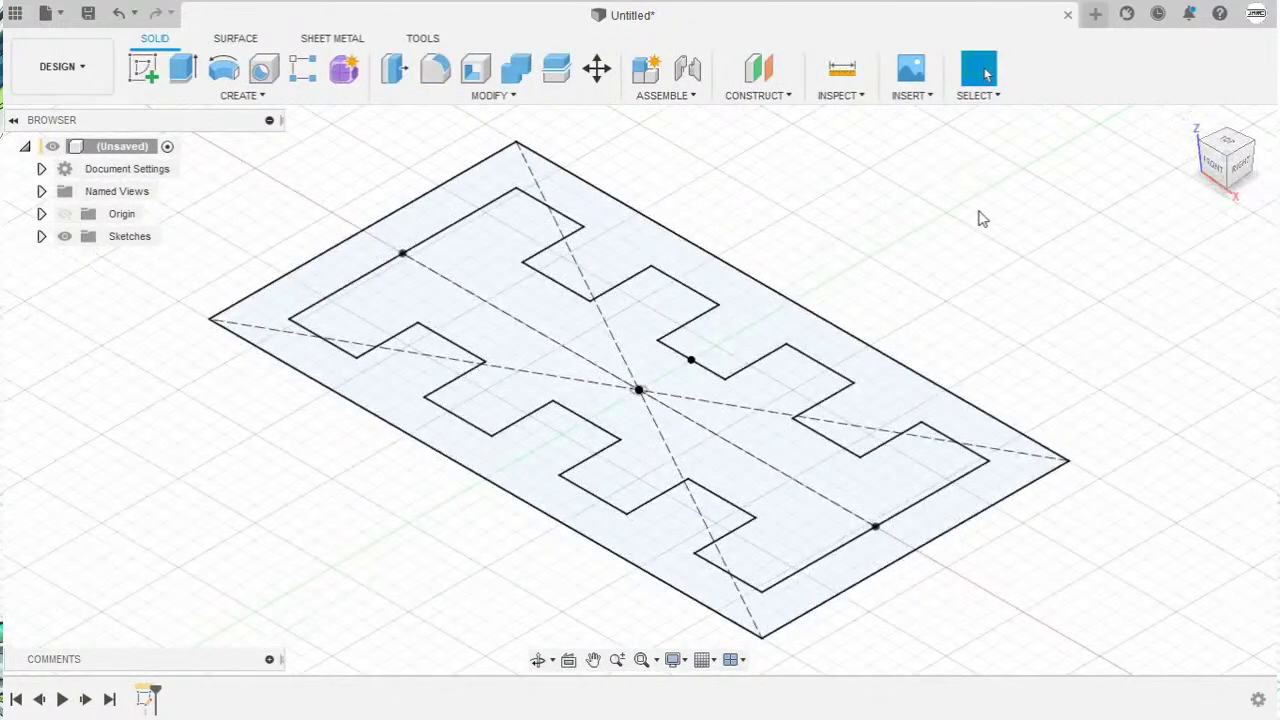
left_click(183, 78)
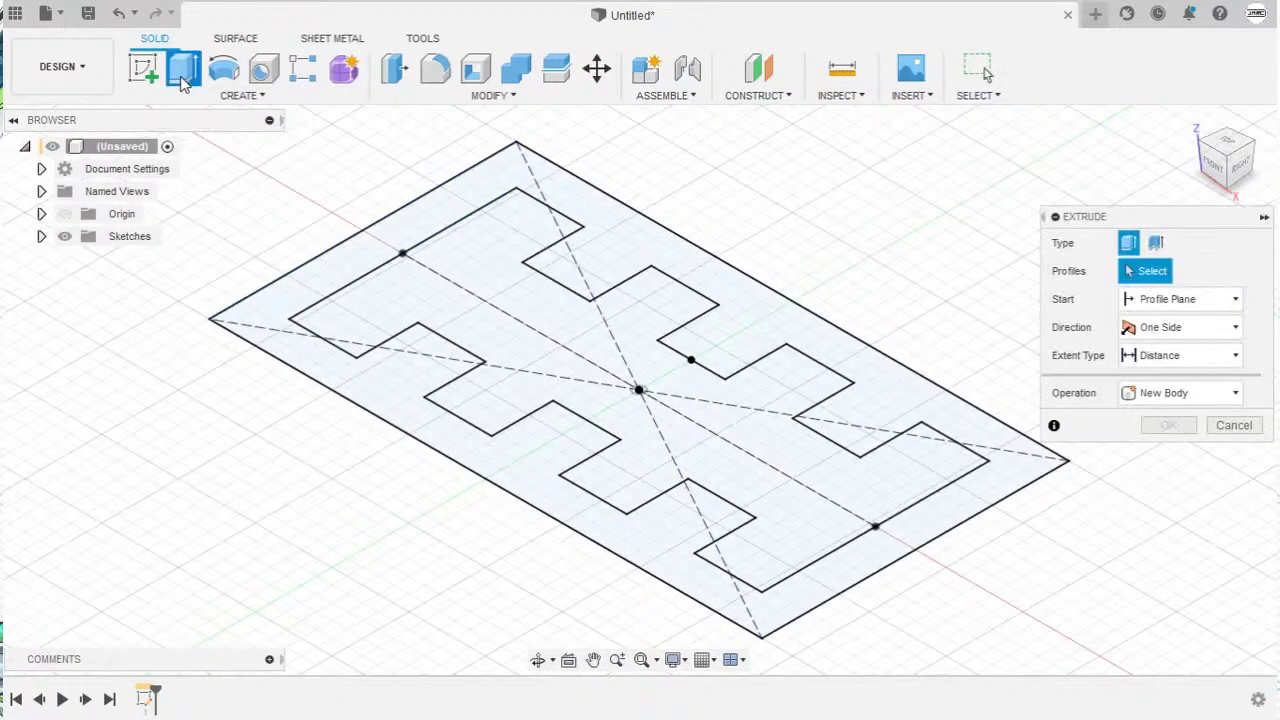
Step: Extrude the outer frame profile symmetrically as a 5 mm whole-length body
left_click(322, 283)
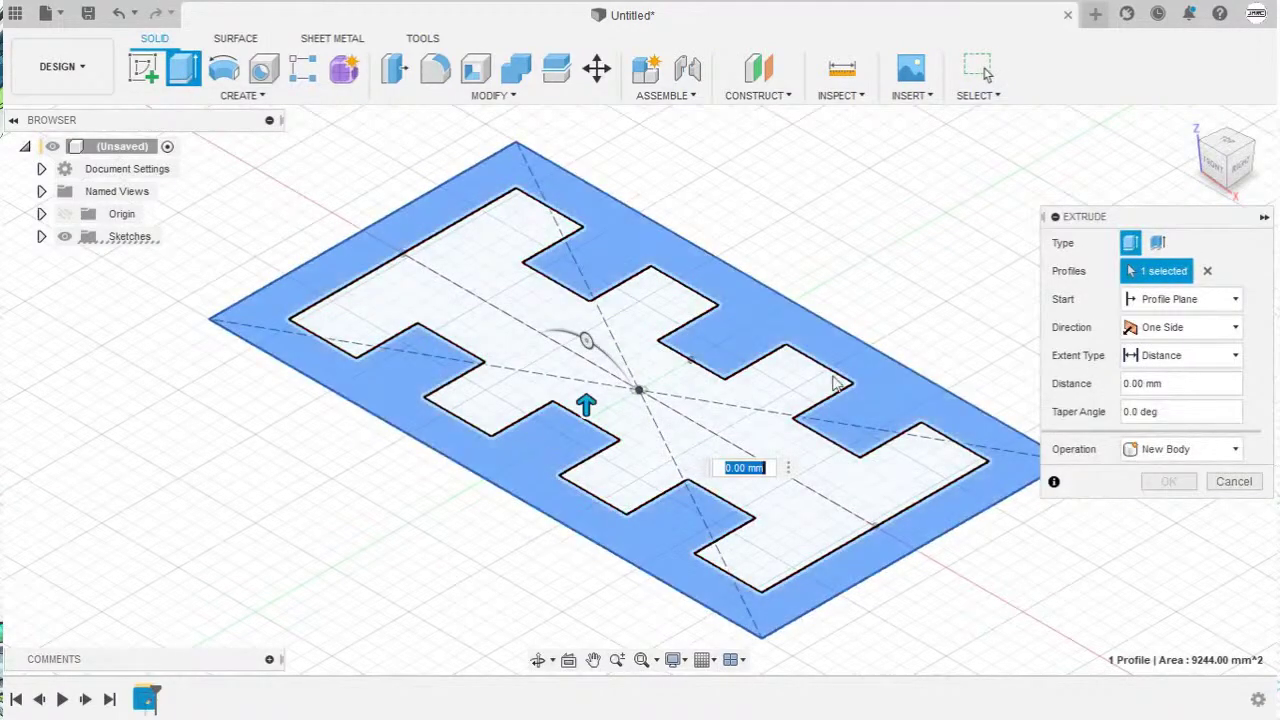
left_click(1148, 330)
left_click(1165, 393)
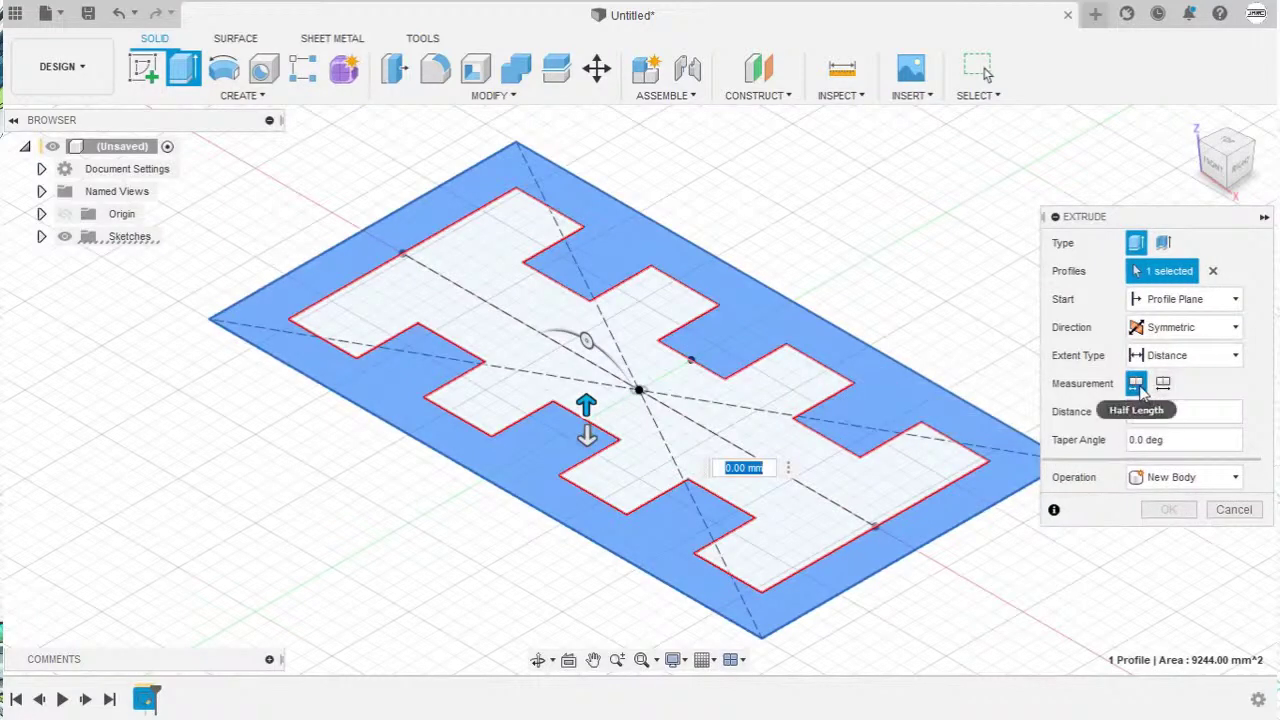
left_click(1163, 385)
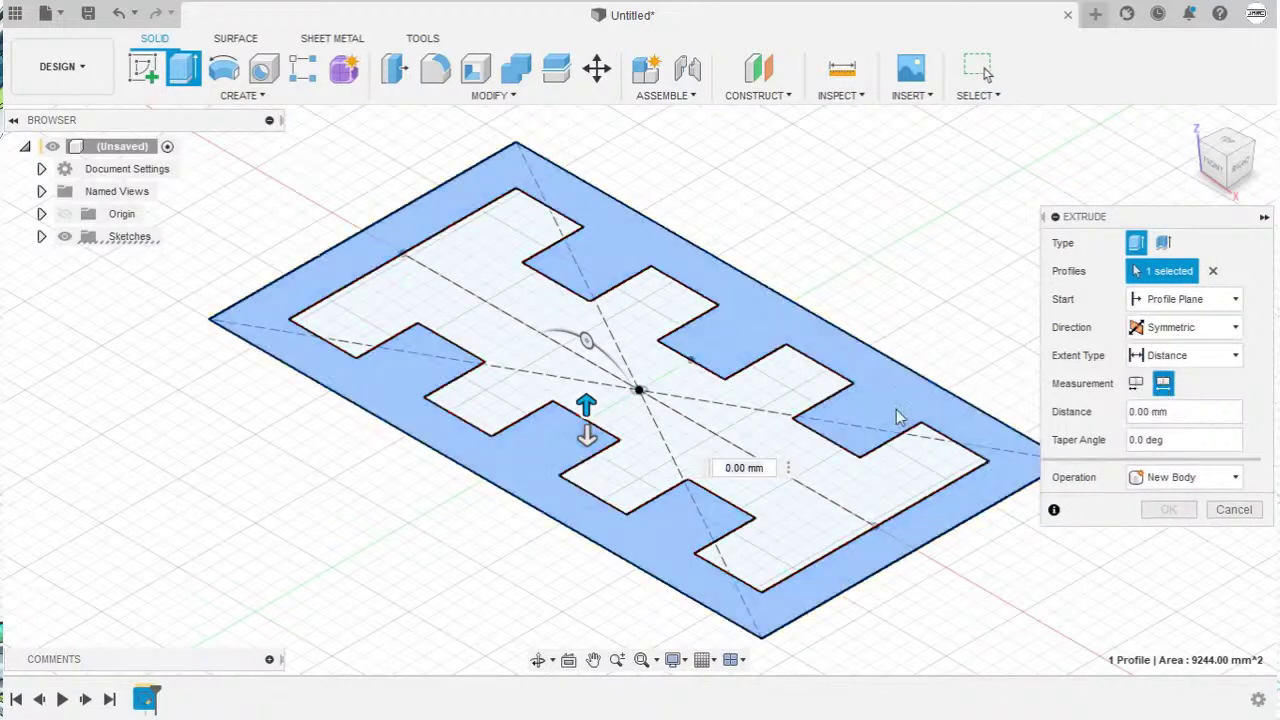
left_click_drag(586, 400, 586, 392)
middle_click_drag(757, 418, 737, 448, "shift")
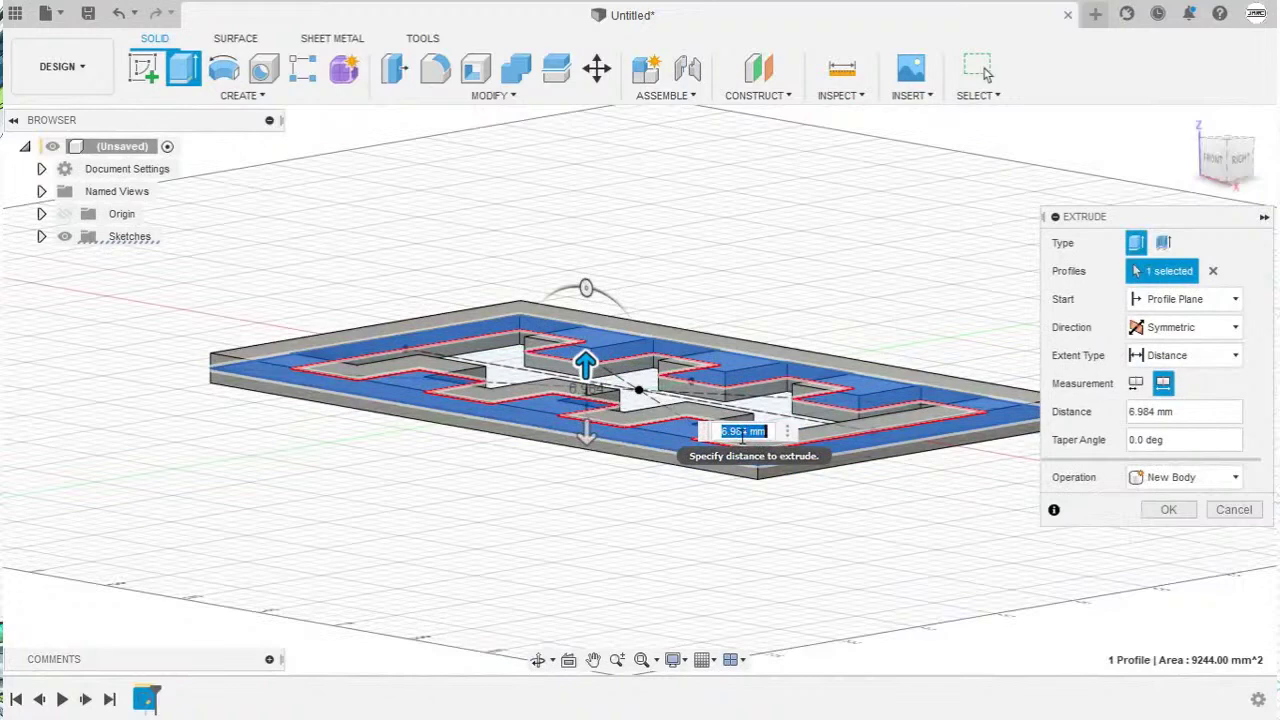
type("5")
left_click(1166, 509)
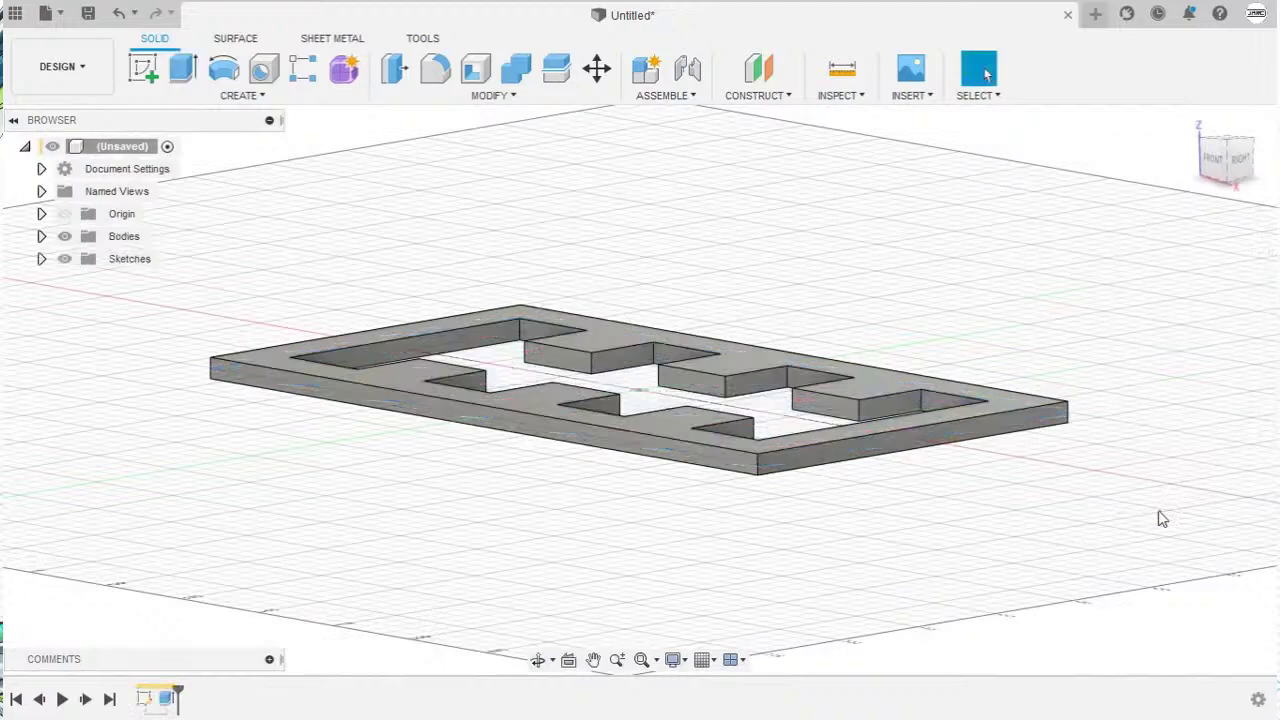
left_click(1192, 122)
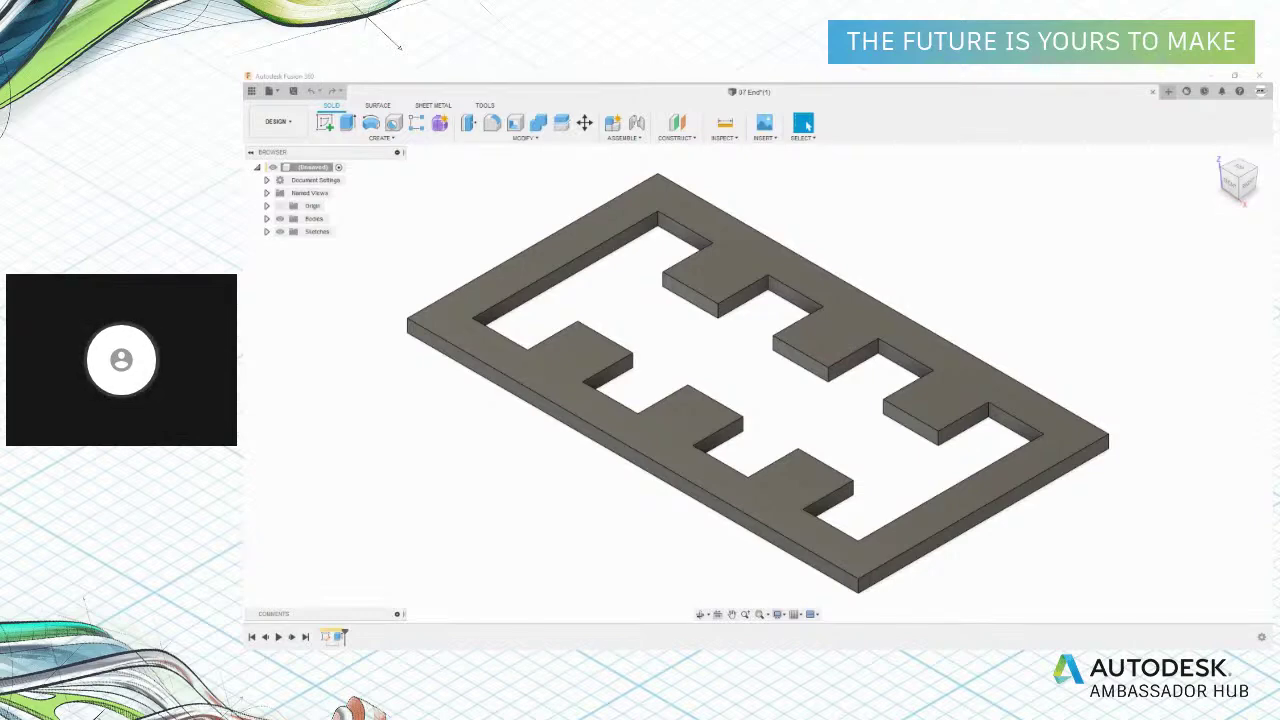
Step: Switch over to the reference PDF drawing in Acrobat
key("alt+Tab")
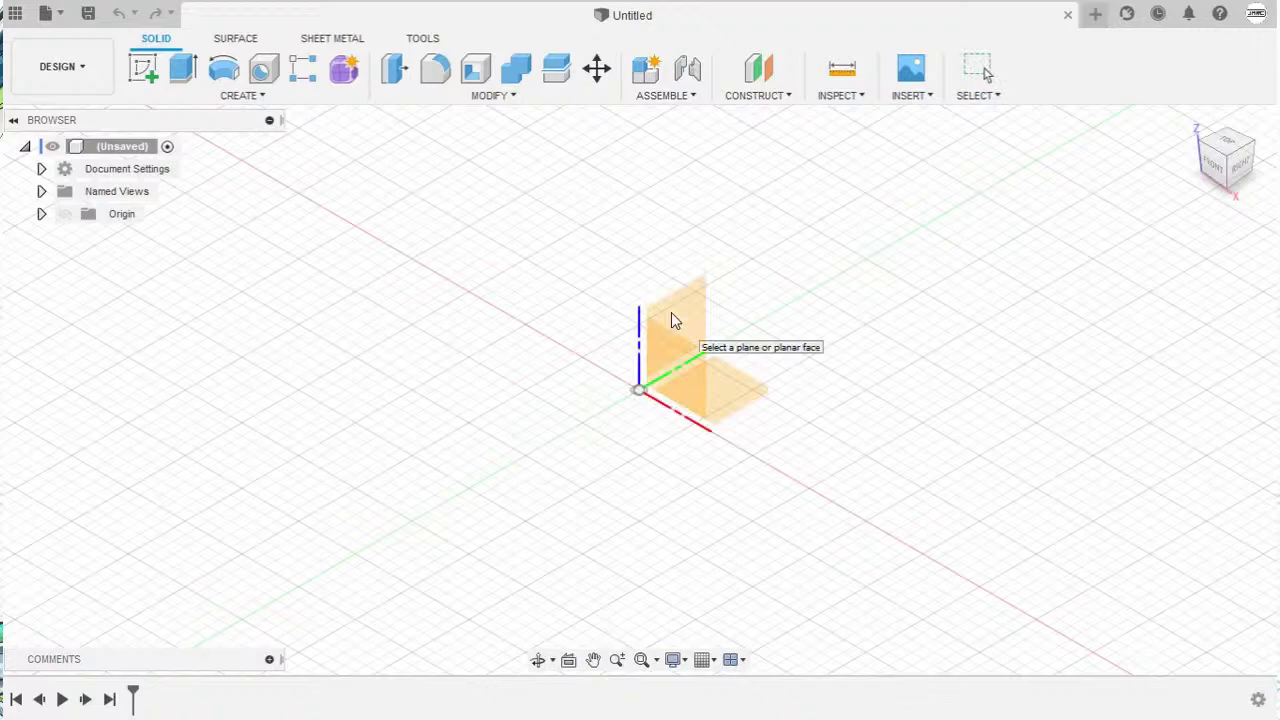
Step: Start a sketch on the front plane and draw Ø50 and Ø80 circles at the origin
left_click(672, 318)
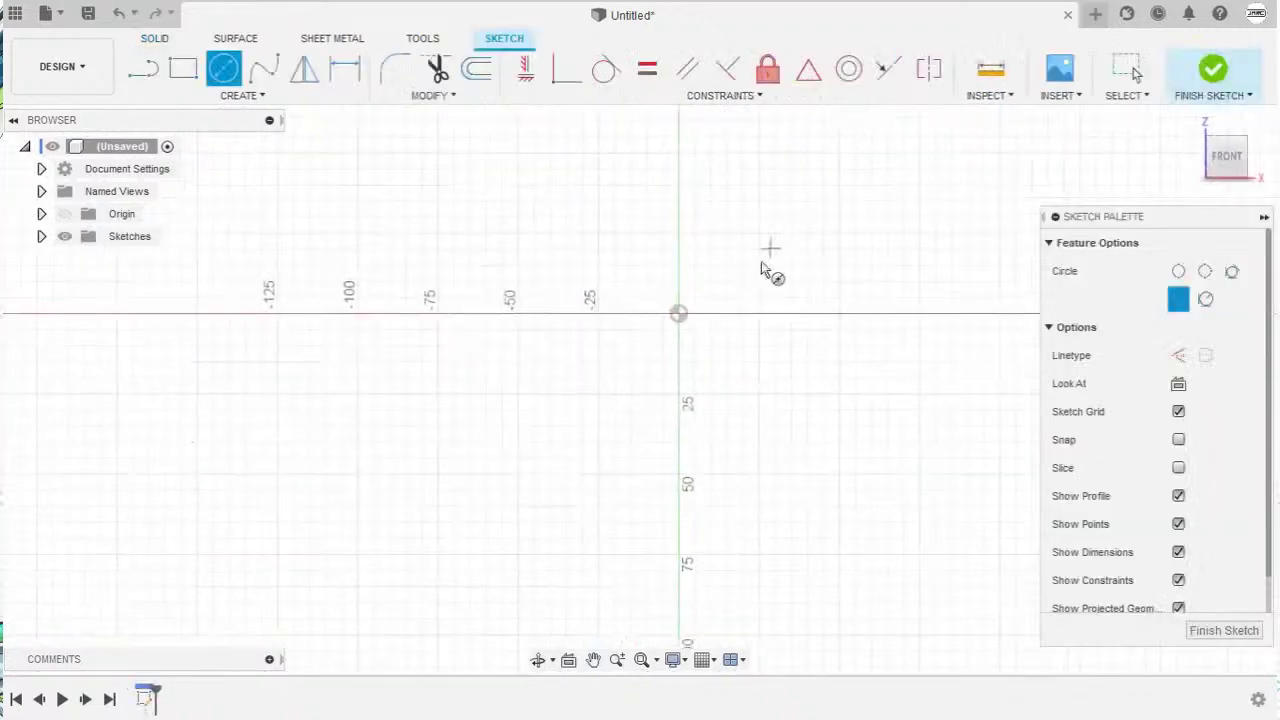
scroll(708, 300, "up", 2)
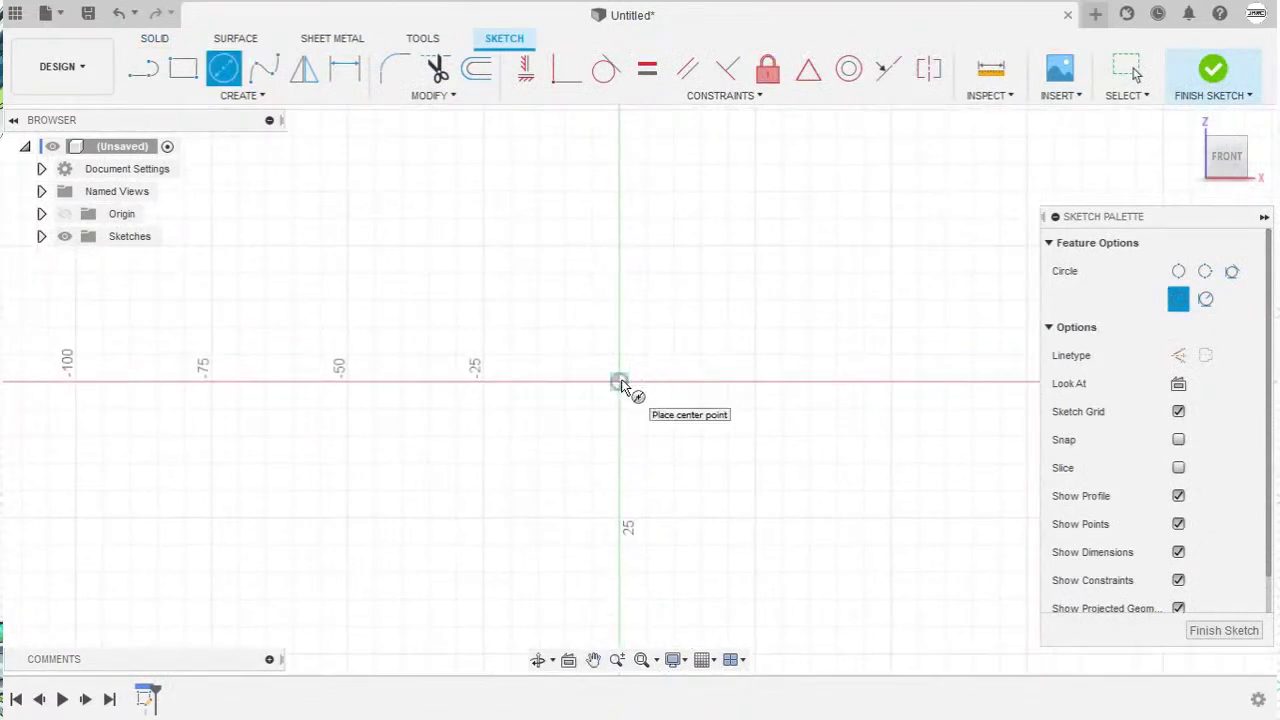
left_click(620, 383)
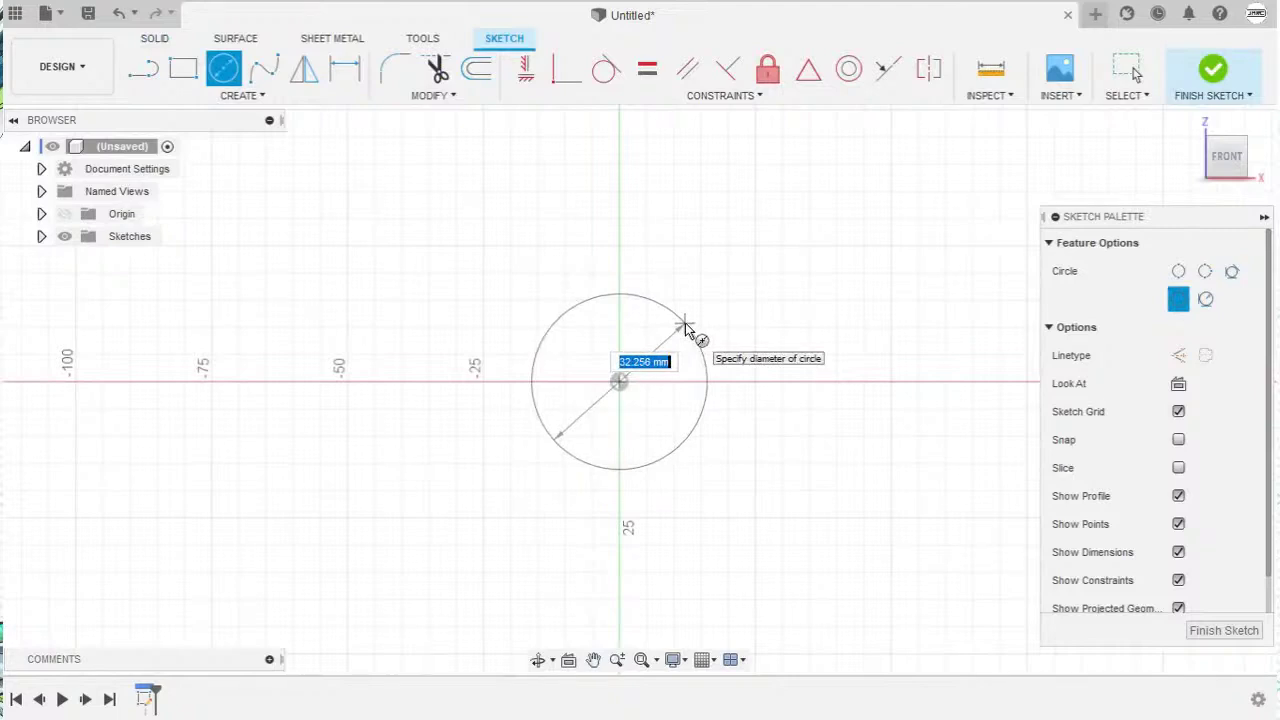
type("50")
key("Tab")
key("Return")
key("Escape")
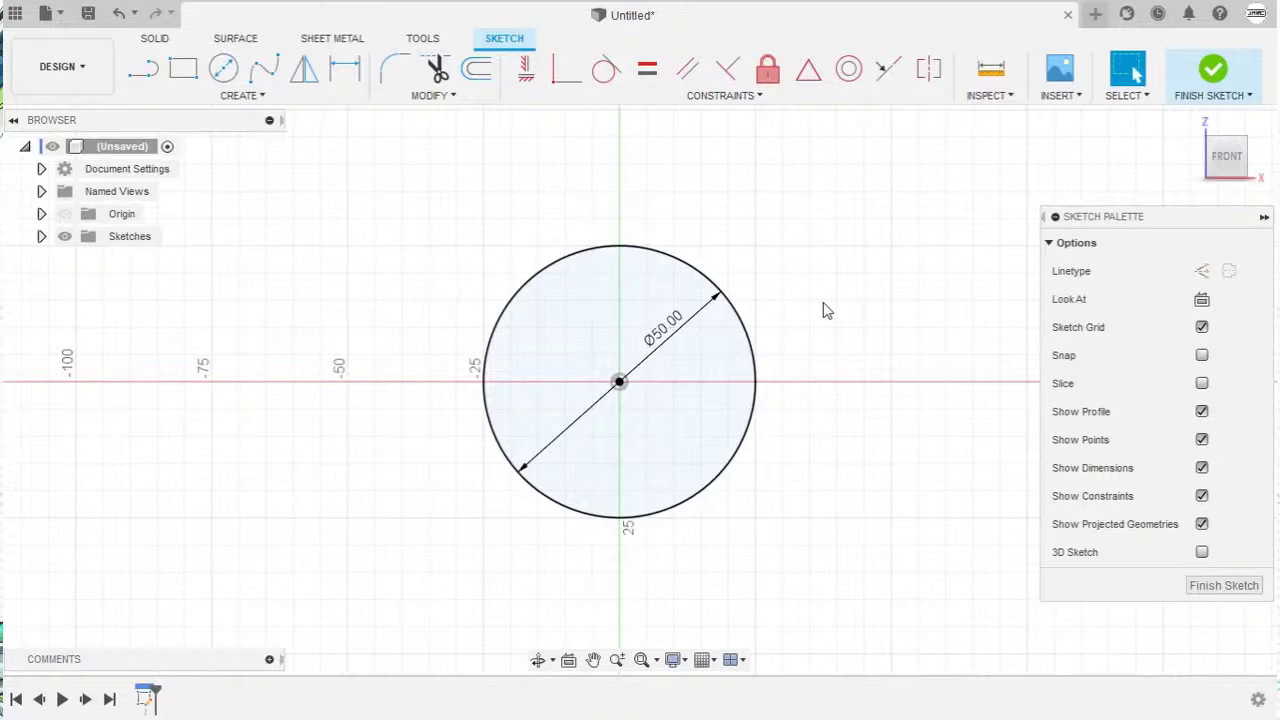
right_click(826, 310)
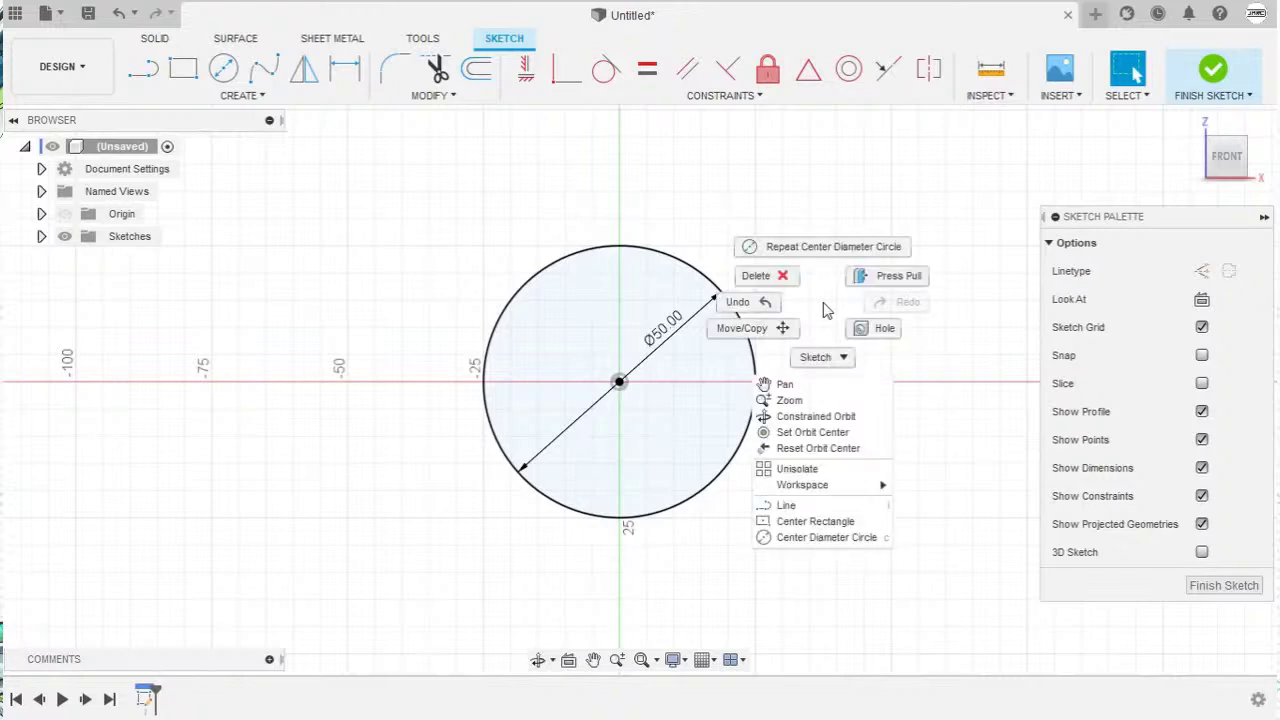
left_click(824, 246)
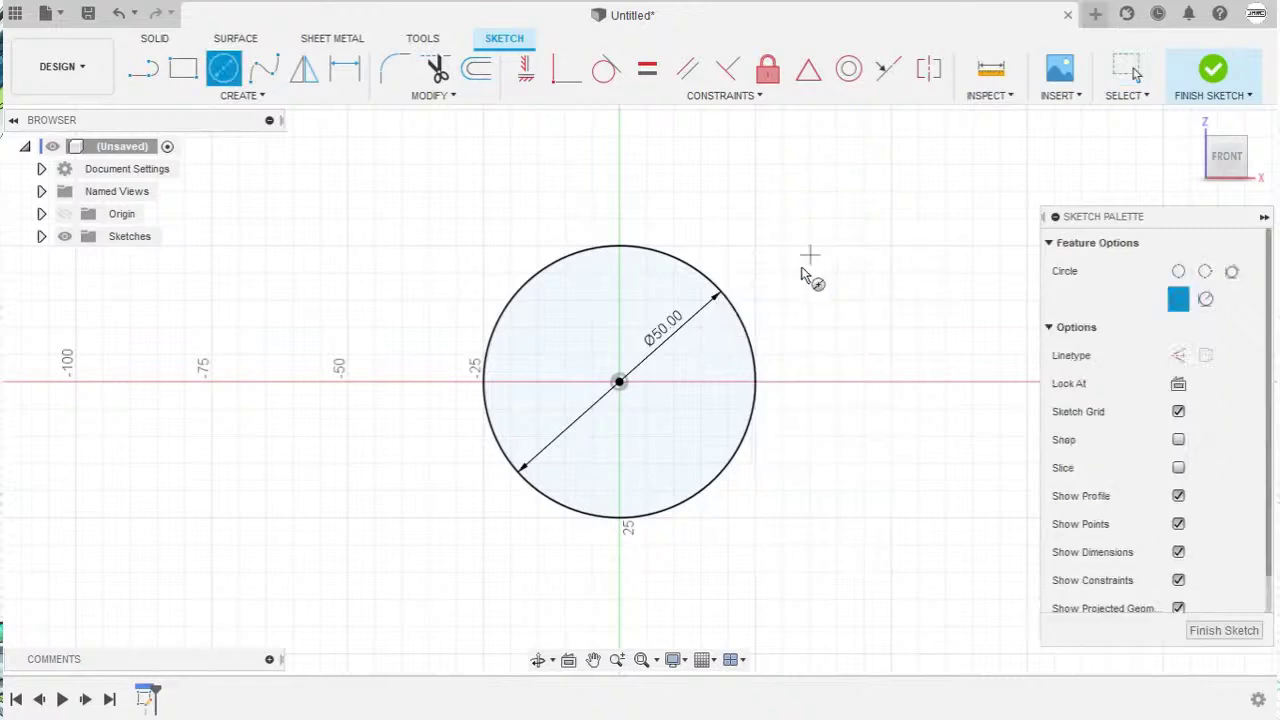
left_click(619, 381)
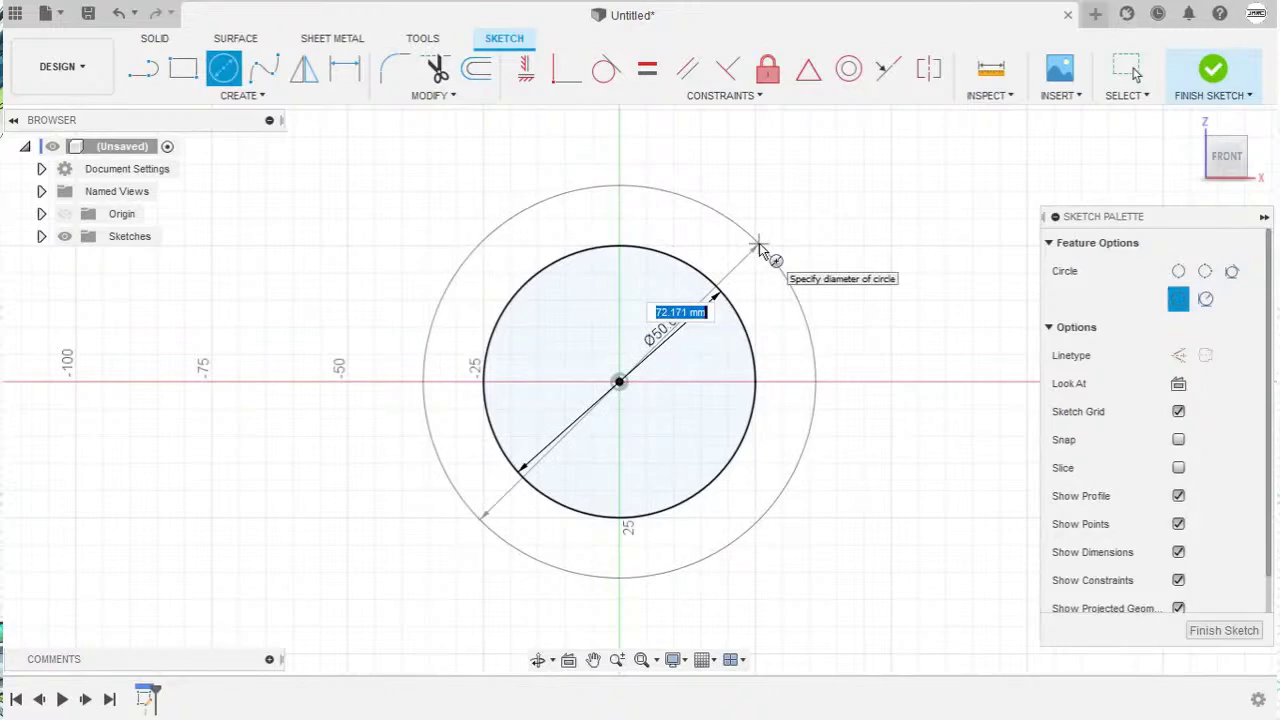
type("80")
key("Return")
key("Escape")
scroll(755, 249, "down", 1)
middle_click_drag(748, 249, 624, 301)
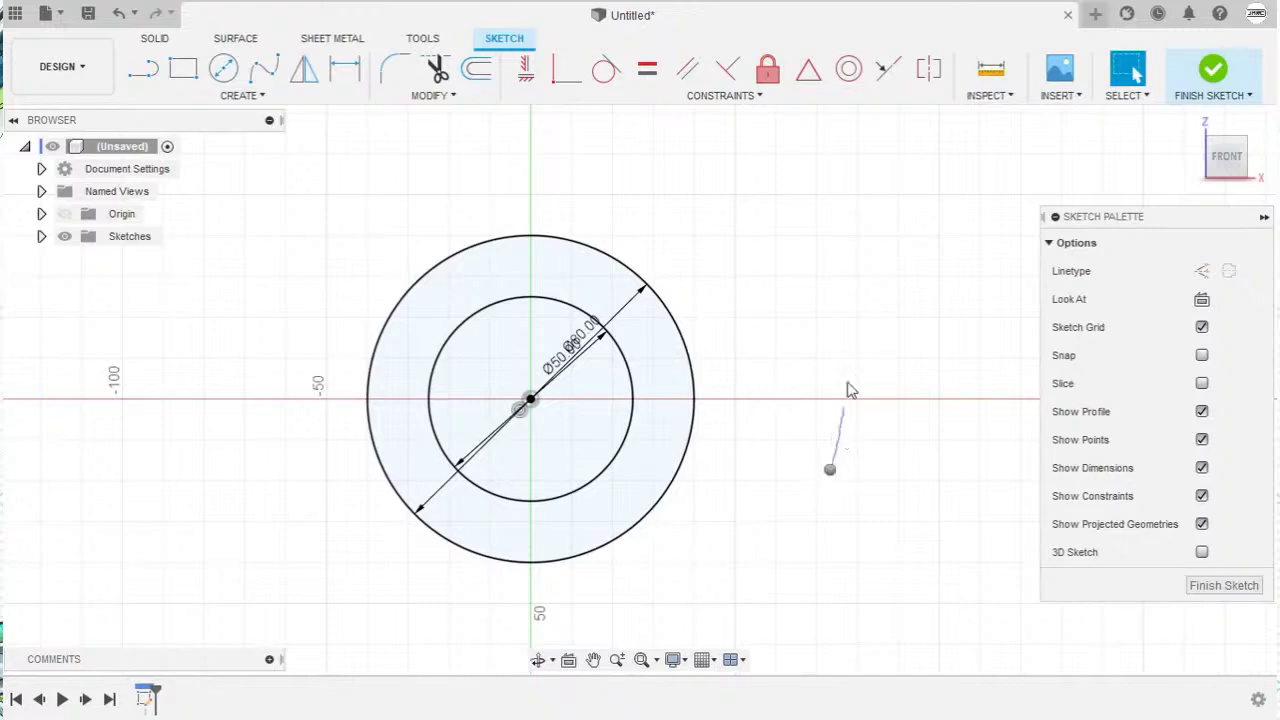
Step: Add concentric Ø105, Ø170 and Ø190 circles centred on the origin
key("c")
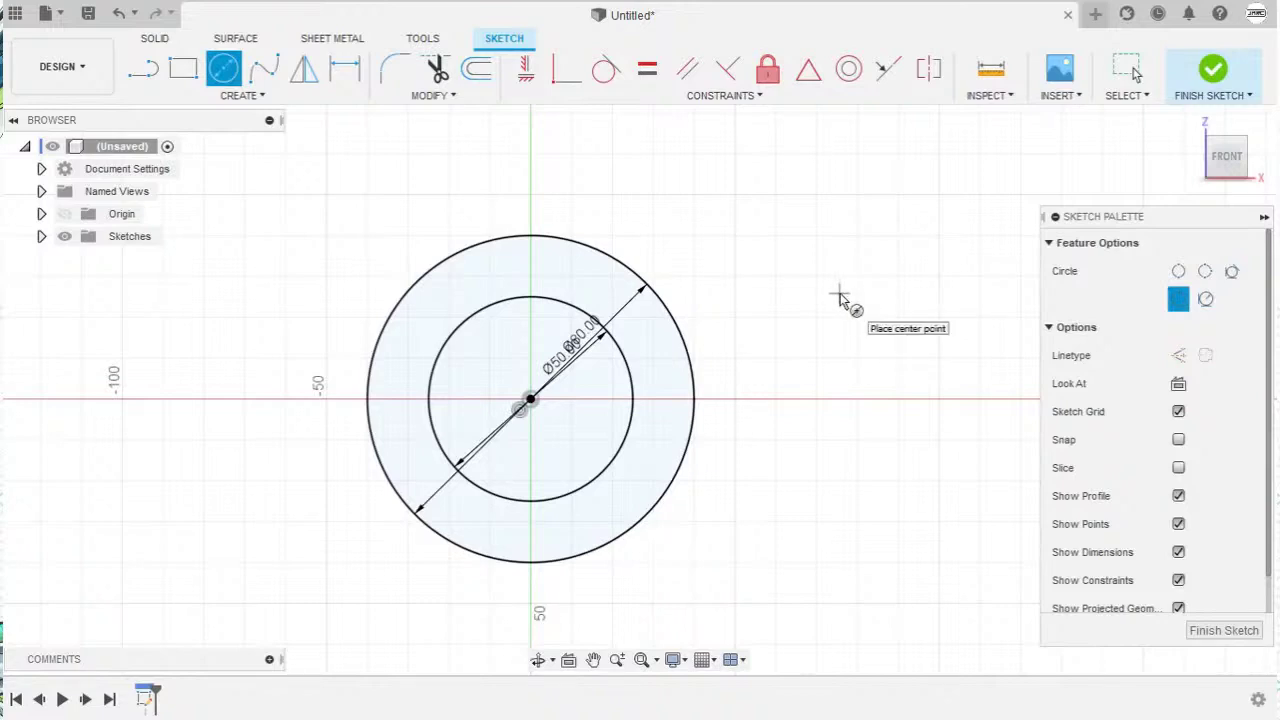
left_click(531, 401)
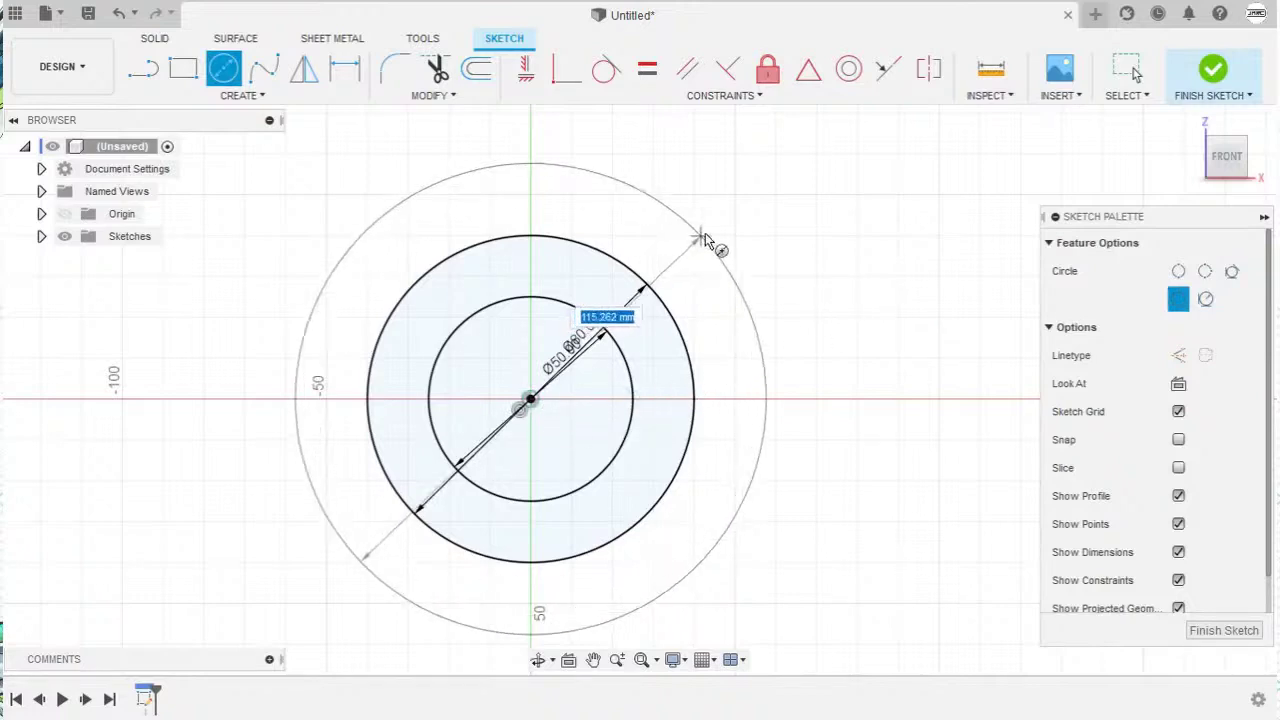
type("105")
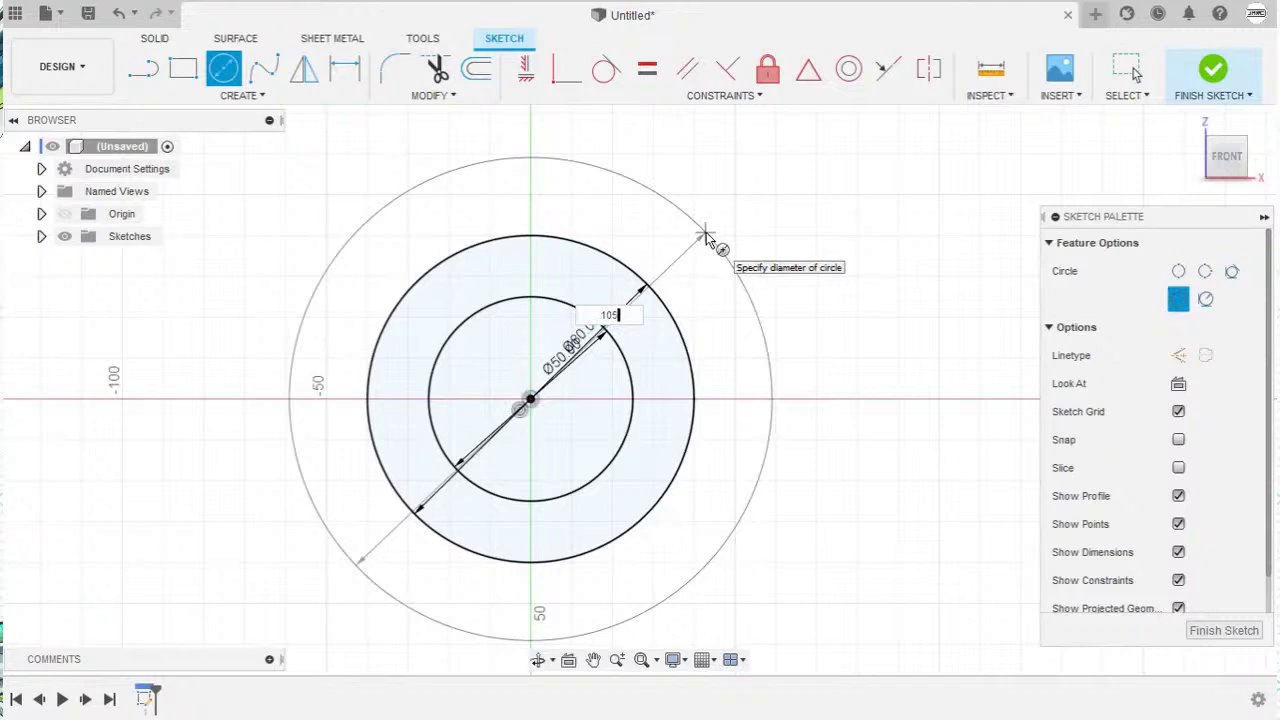
key("Return")
key("Escape")
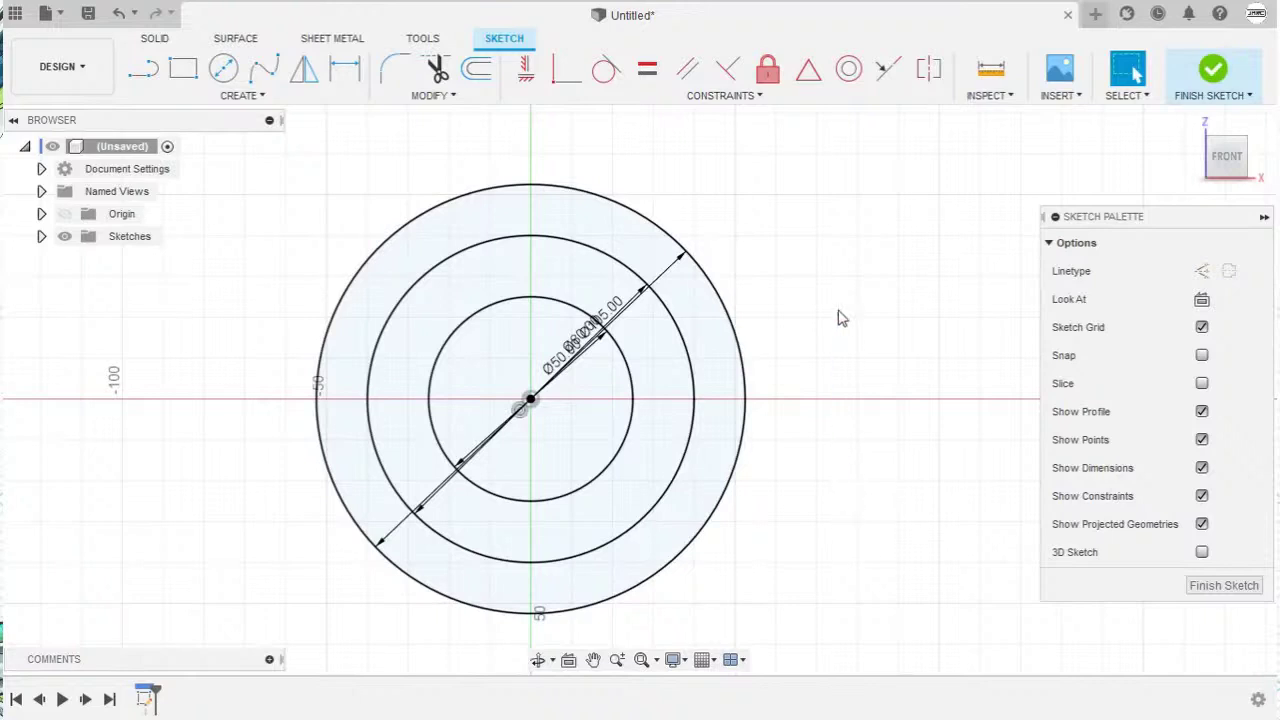
key("c")
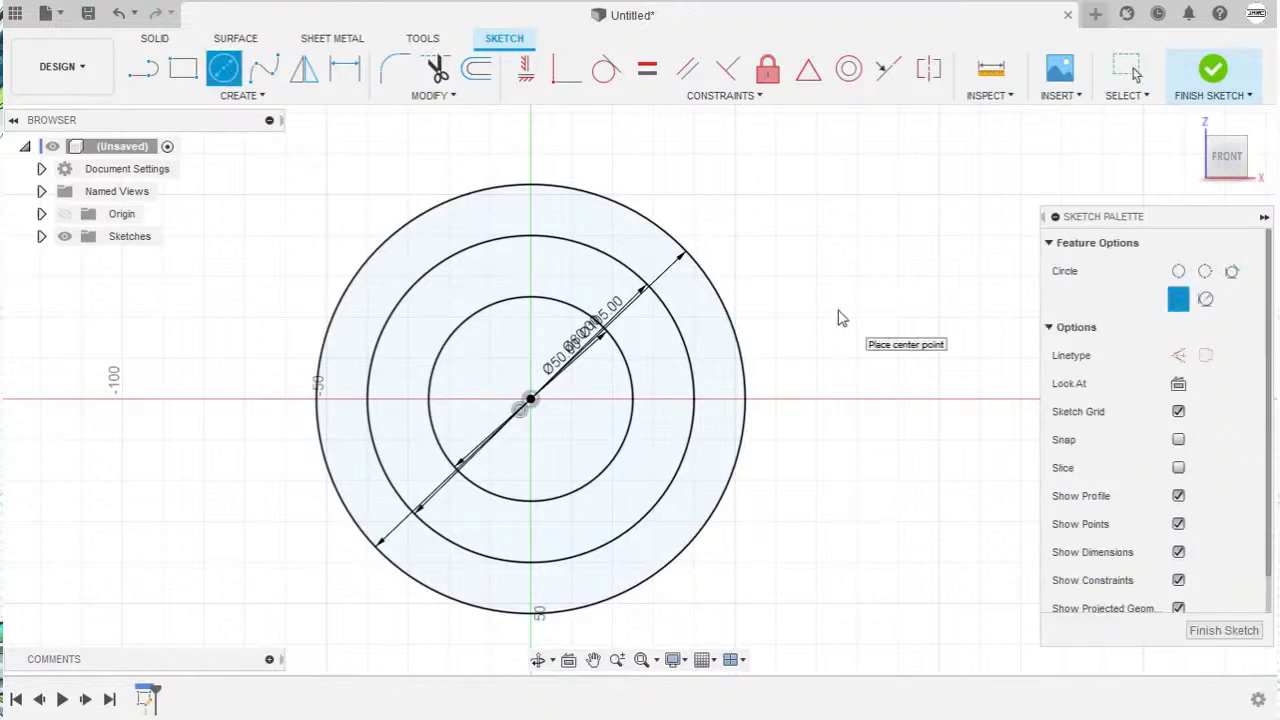
left_click(531, 401)
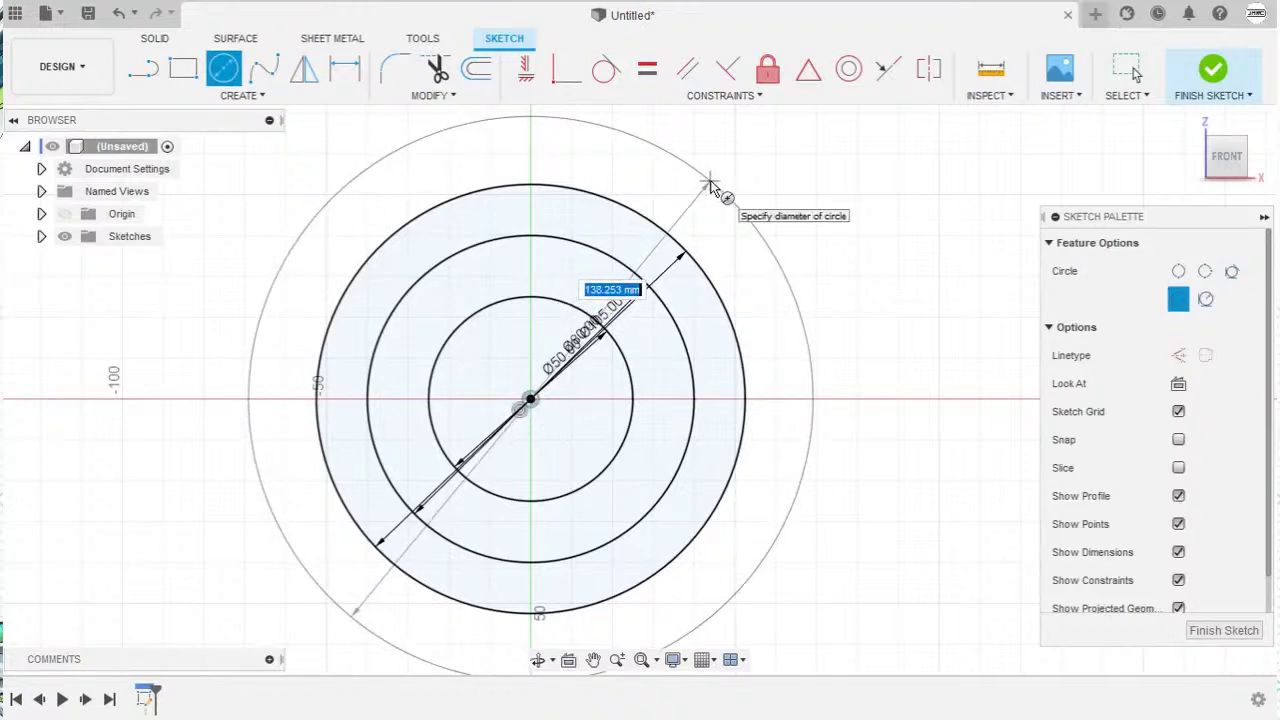
type("170")
key("Escape")
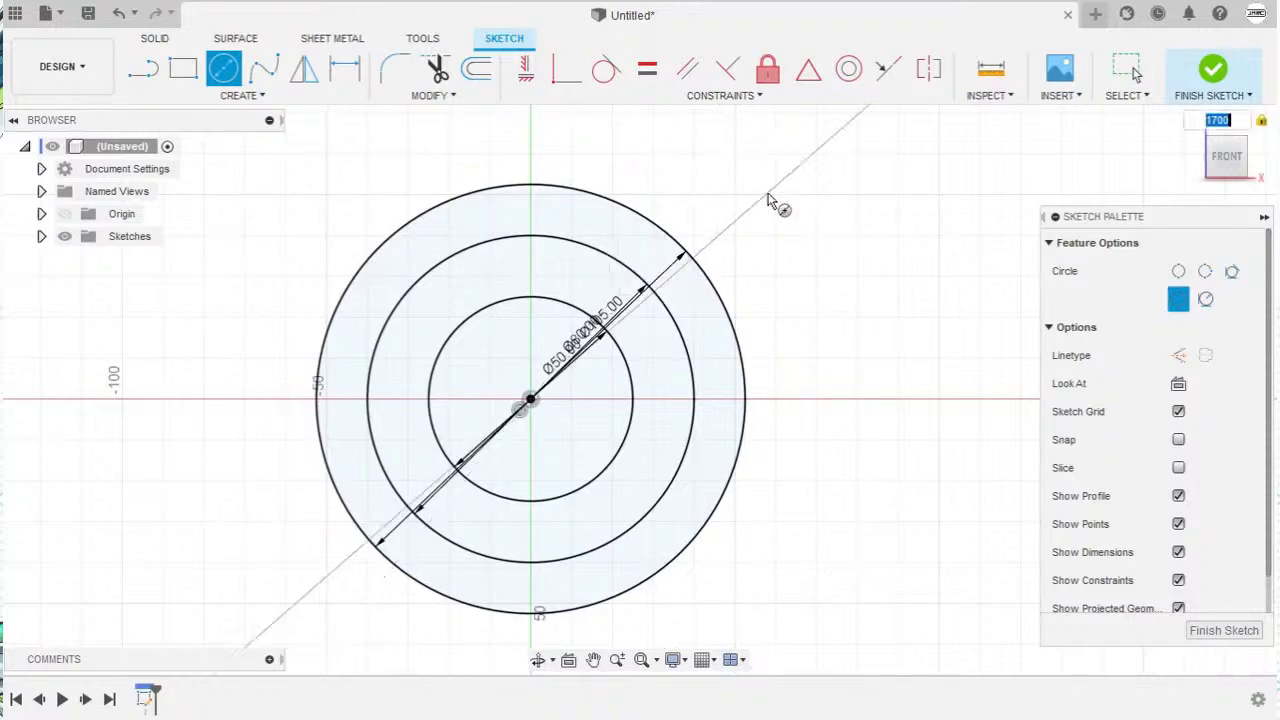
scroll(760, 230, "down", 3)
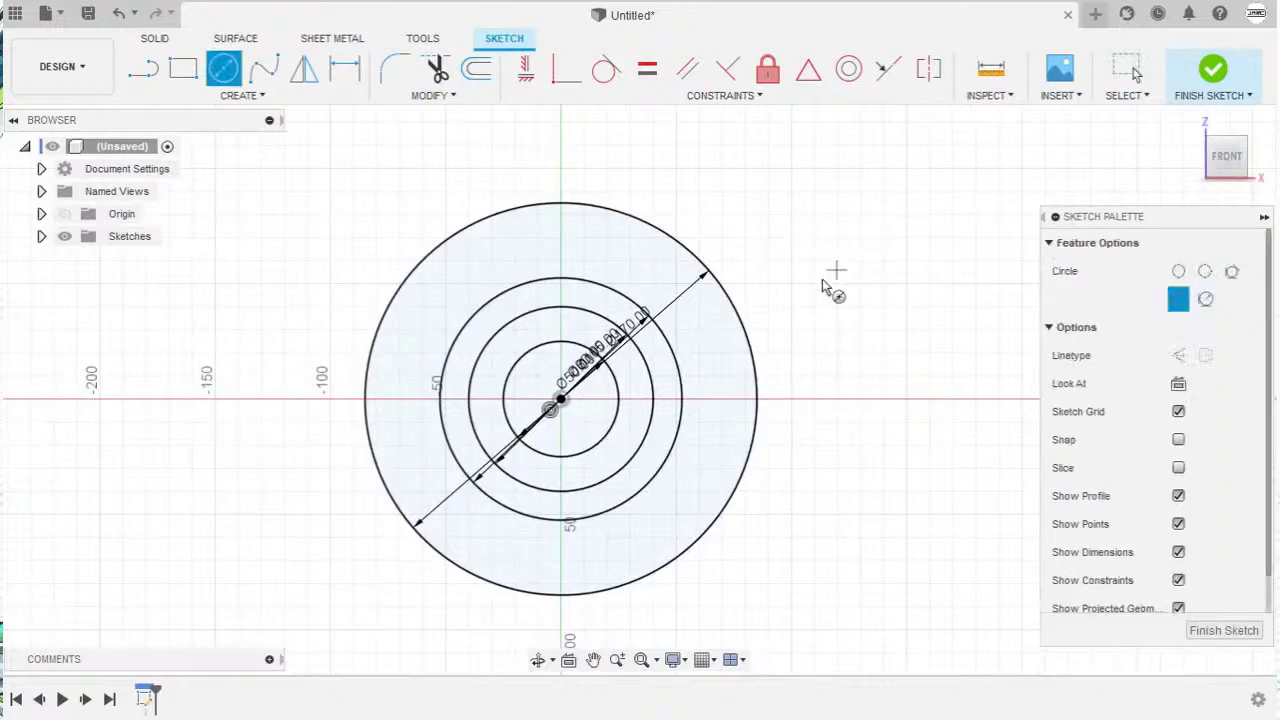
left_click(560, 400)
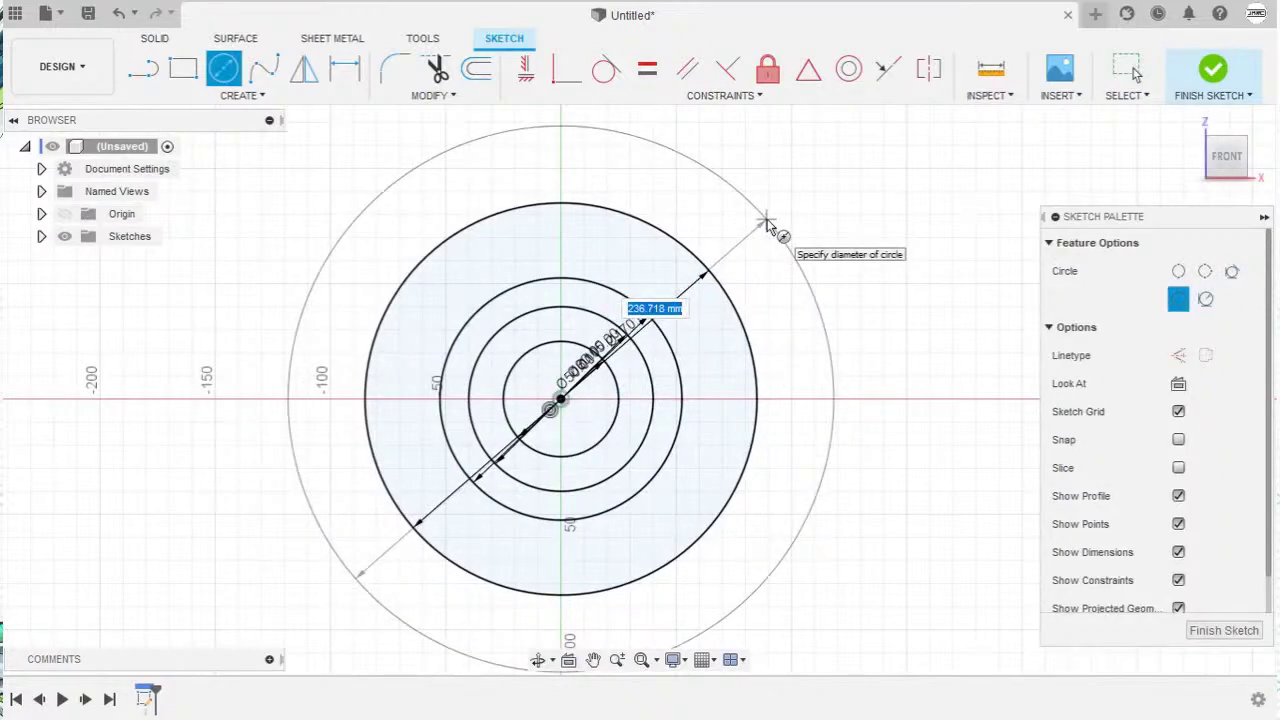
type("190")
key("Return")
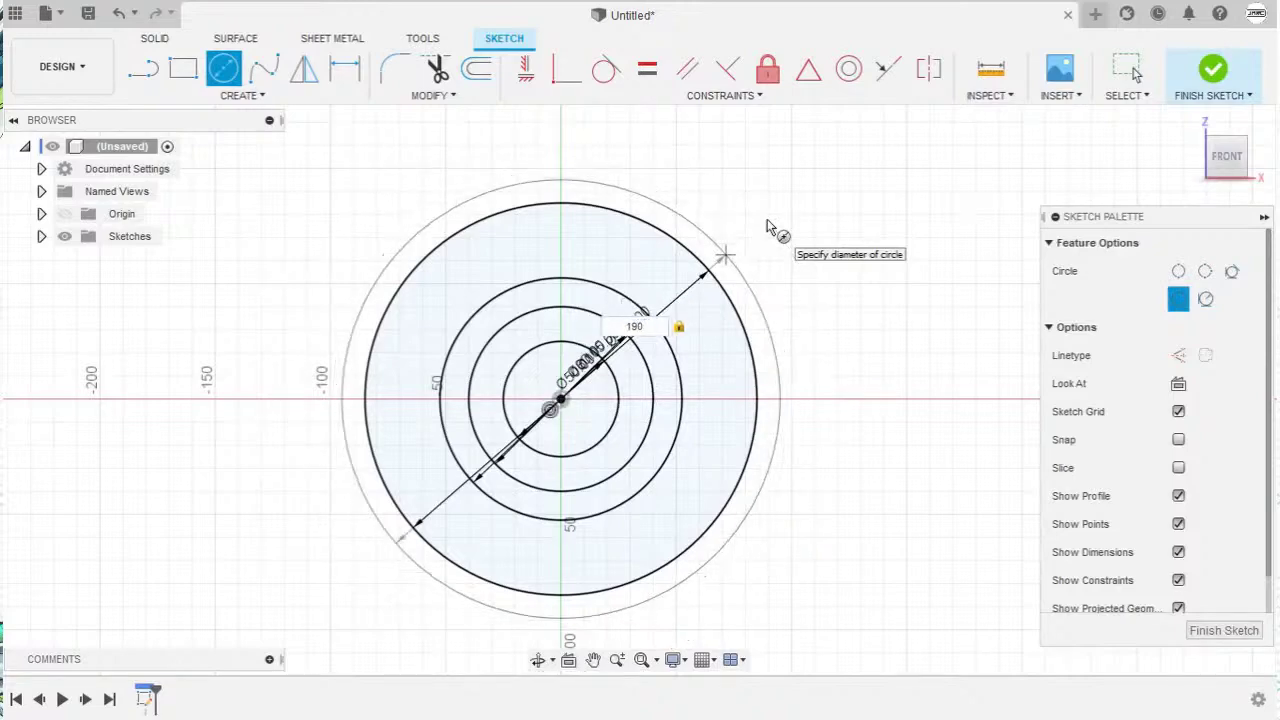
key("Escape")
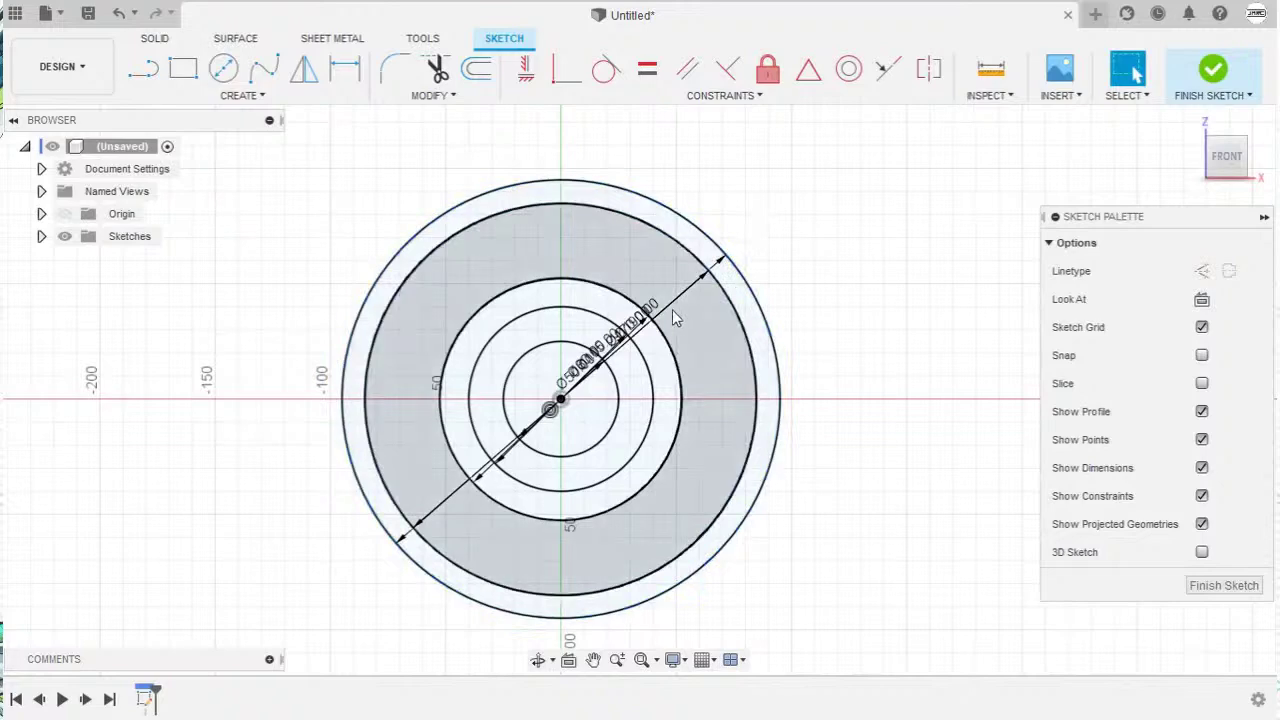
left_click(657, 316)
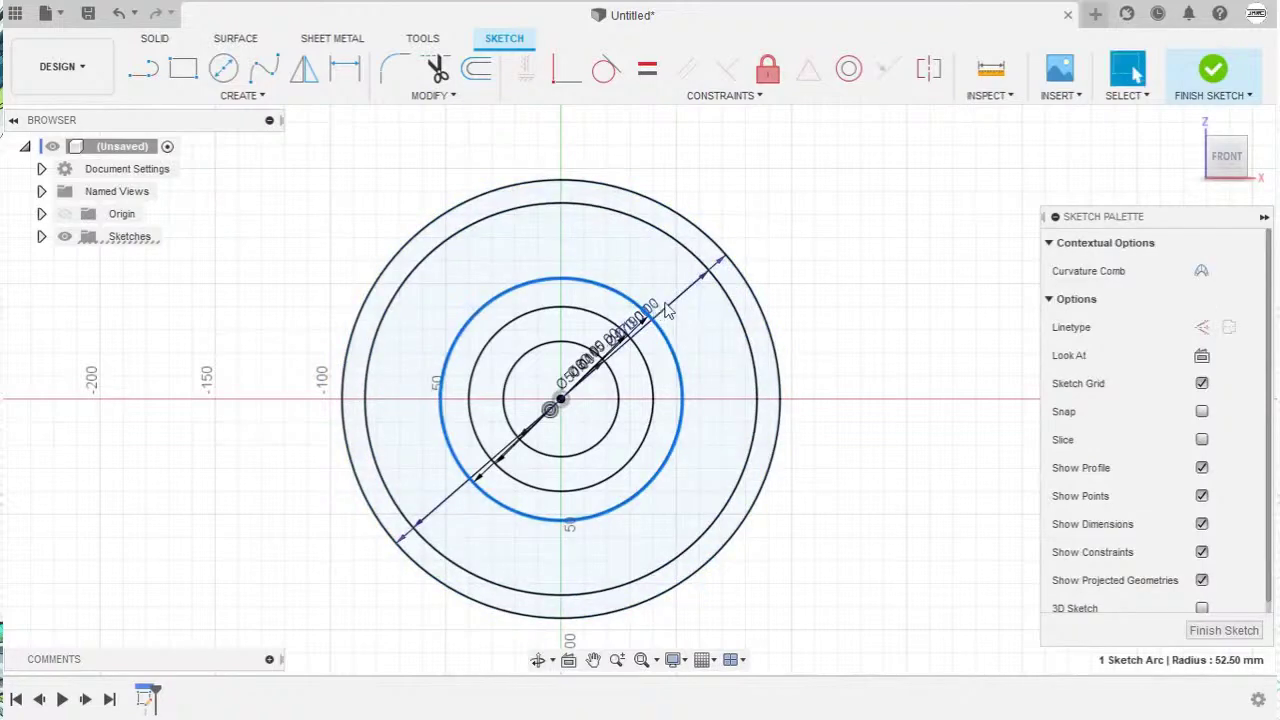
Step: Drag the Ø80 and Ø50 diameter labels out to the upper right beside the others
key("Escape")
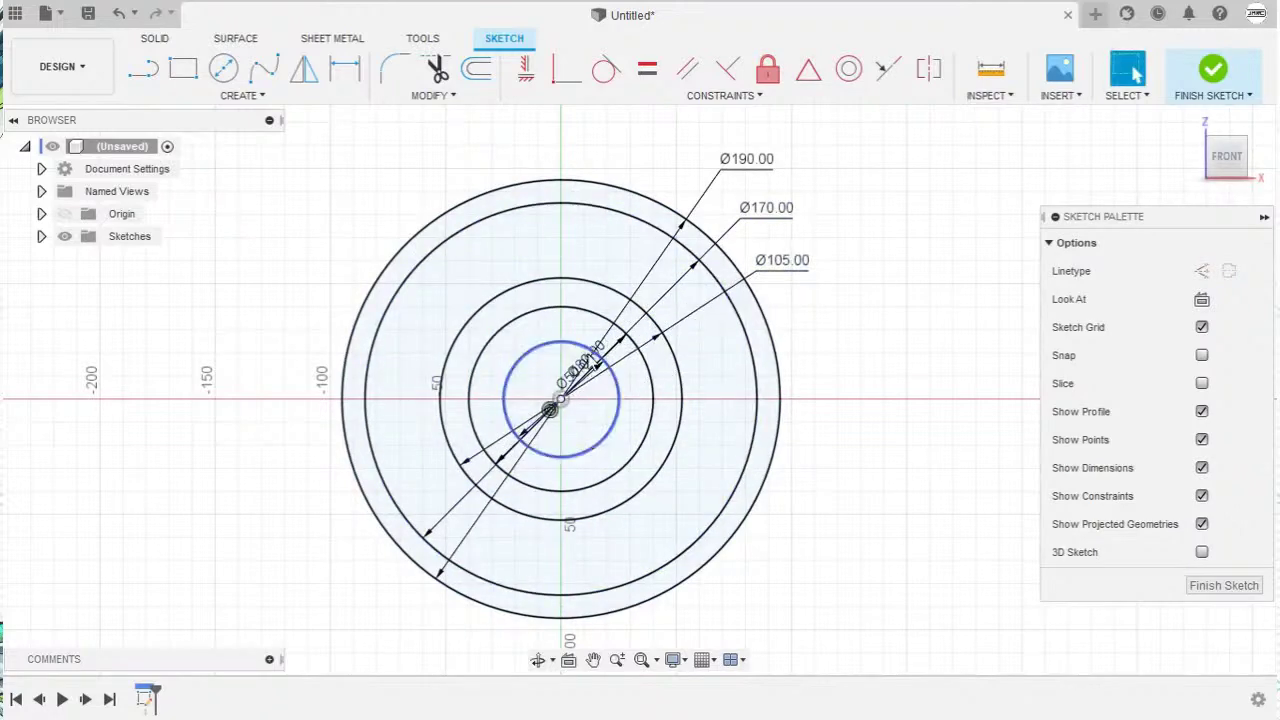
left_click_drag(588, 360, 820, 372)
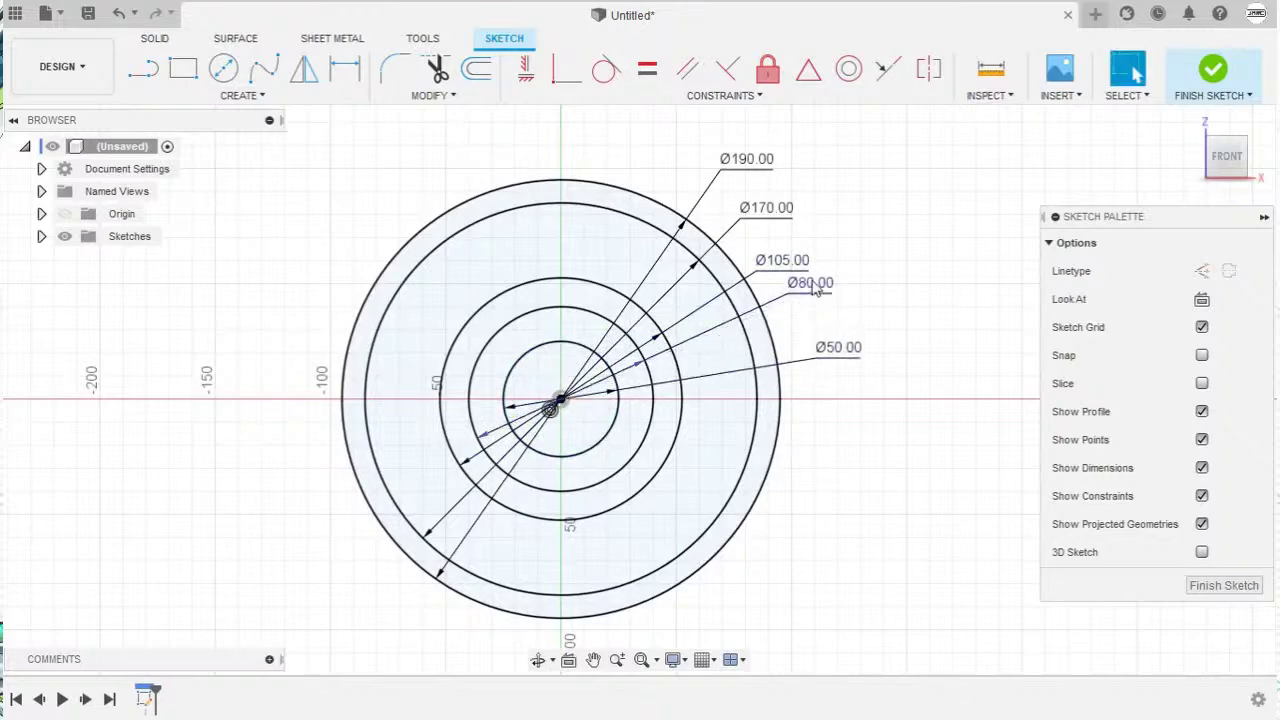
left_click_drag(810, 284, 831, 298)
left_click_drag(826, 368, 835, 357)
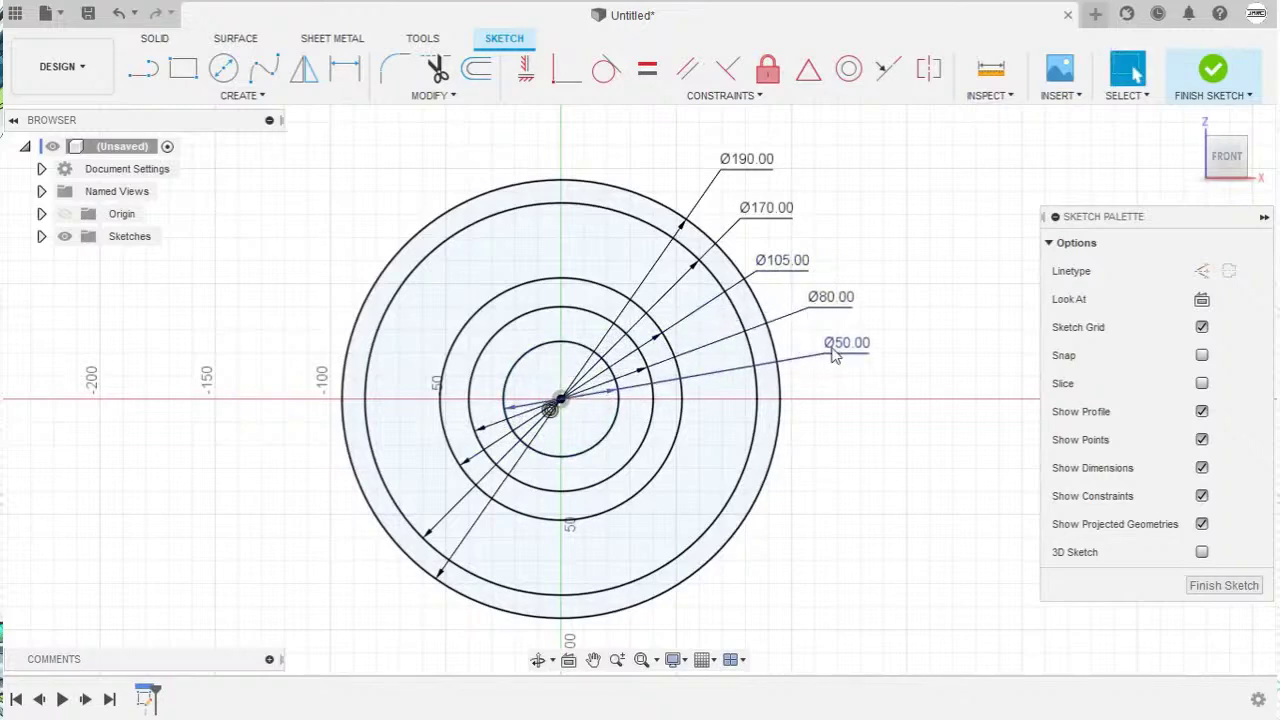
scroll(558, 358, "up", 5)
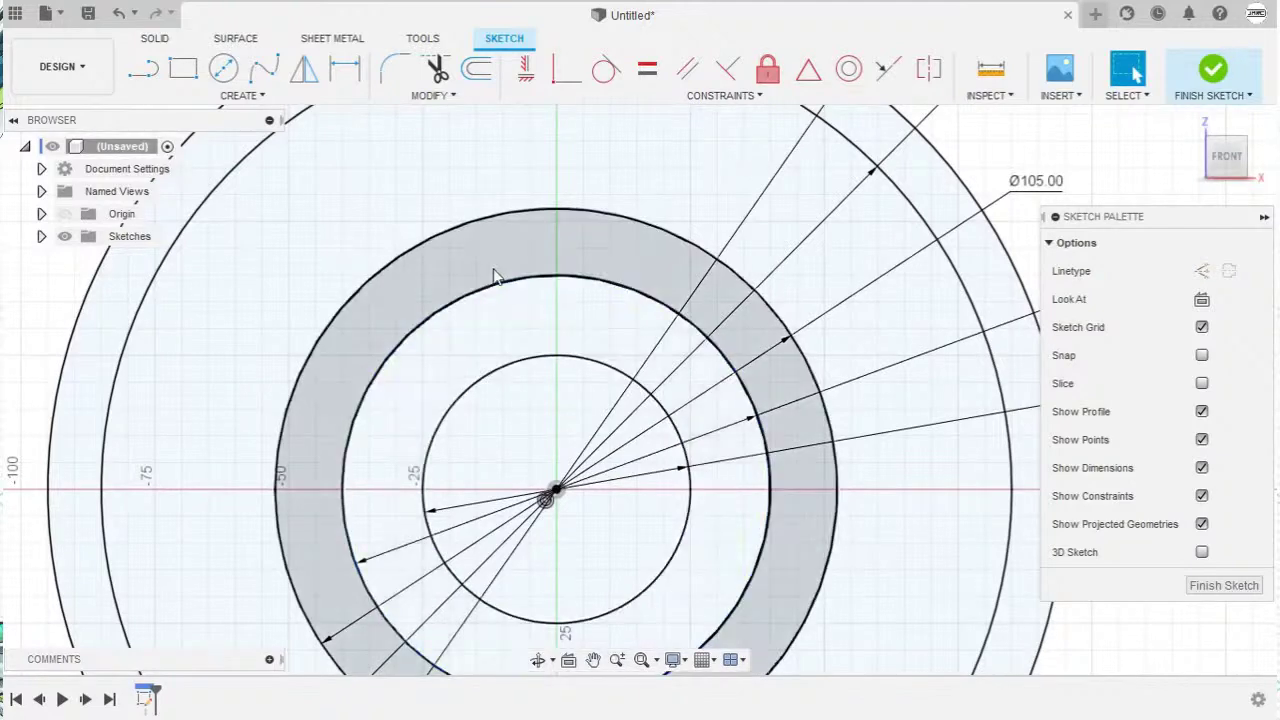
key("r")
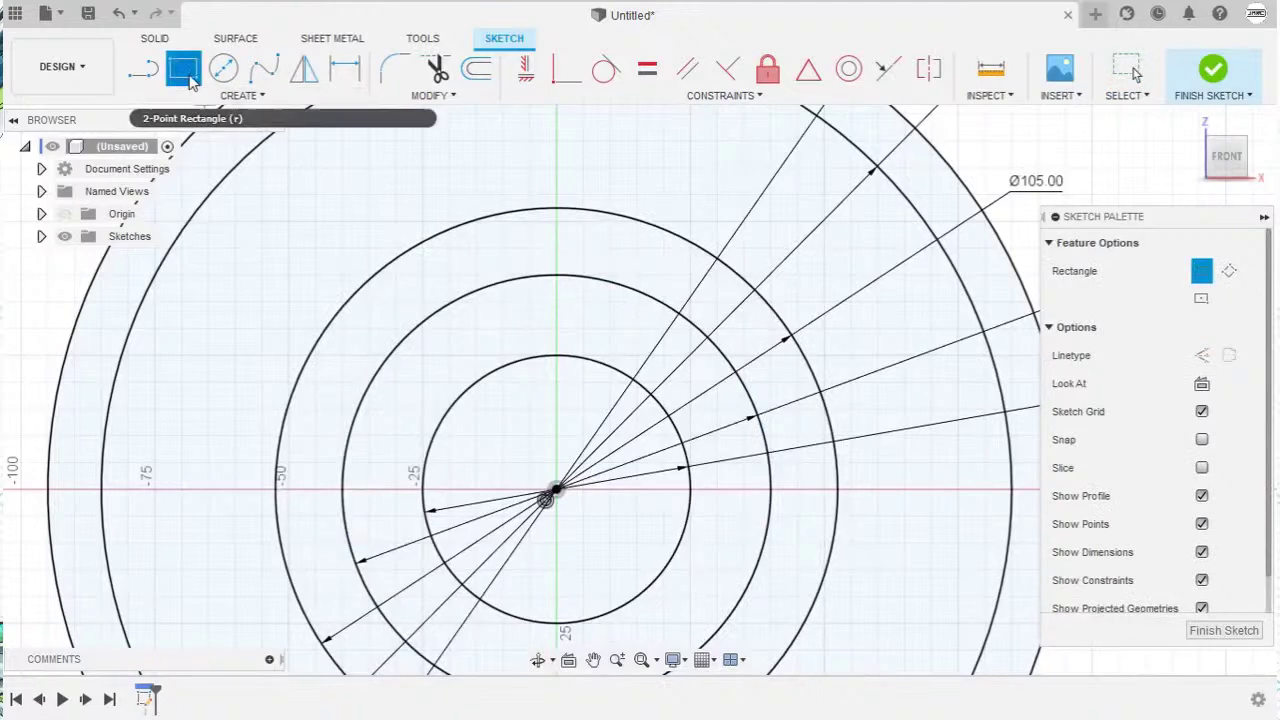
Step: Draw the keyway rectangle 10 mm wide and 8 mm tall
left_click(516, 356)
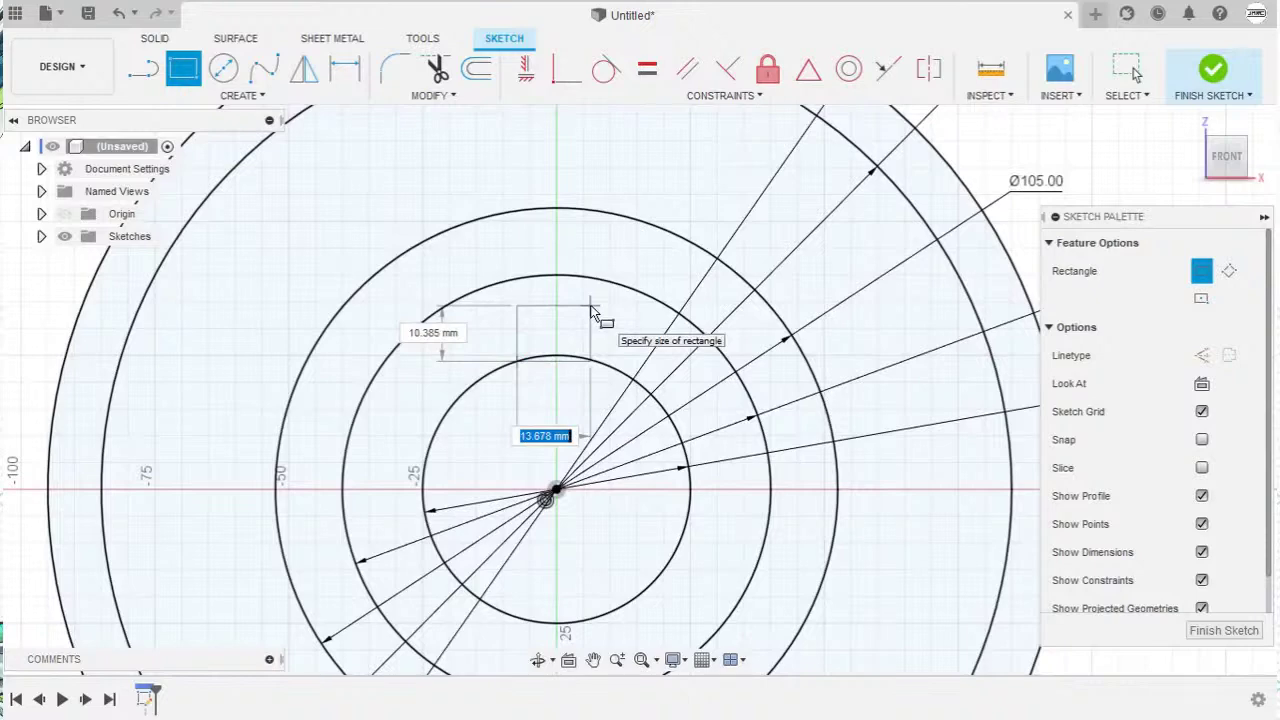
type("10")
key("Tab")
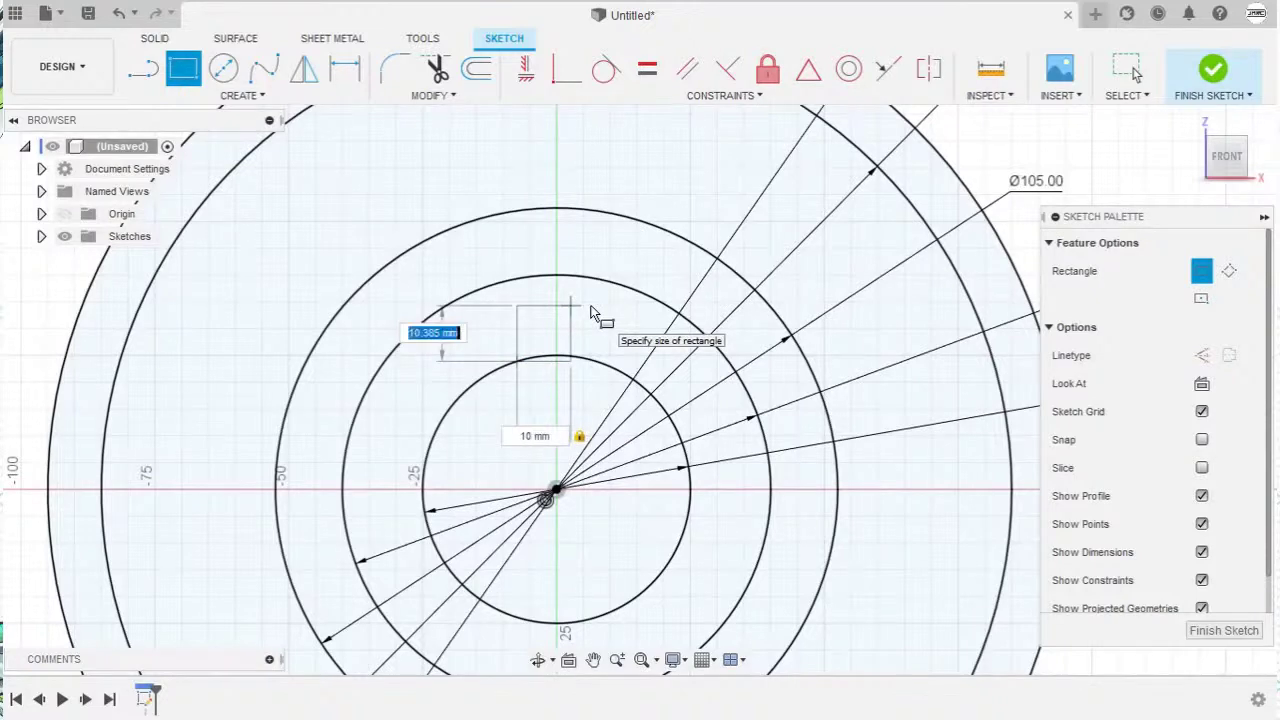
type("8")
key("Return")
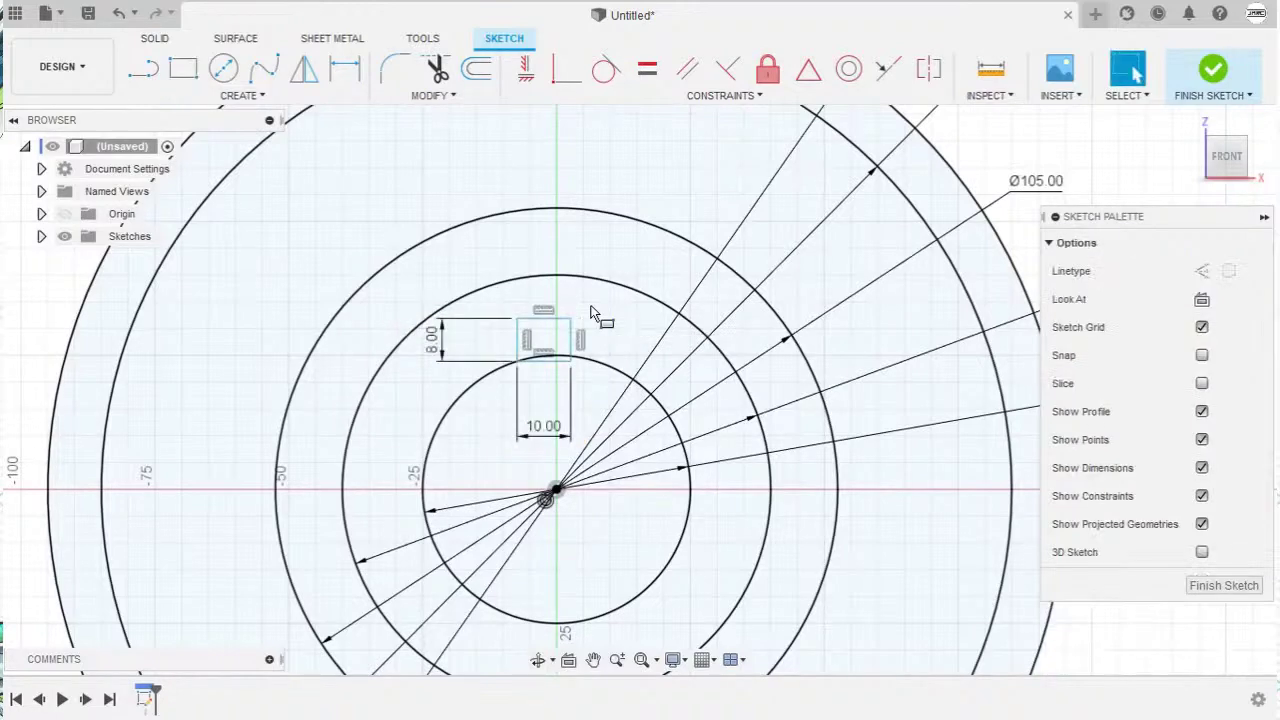
Step: Make the rectangle's bottom corner coincident with the inner bore circle
scroll(585, 362, "up", 4)
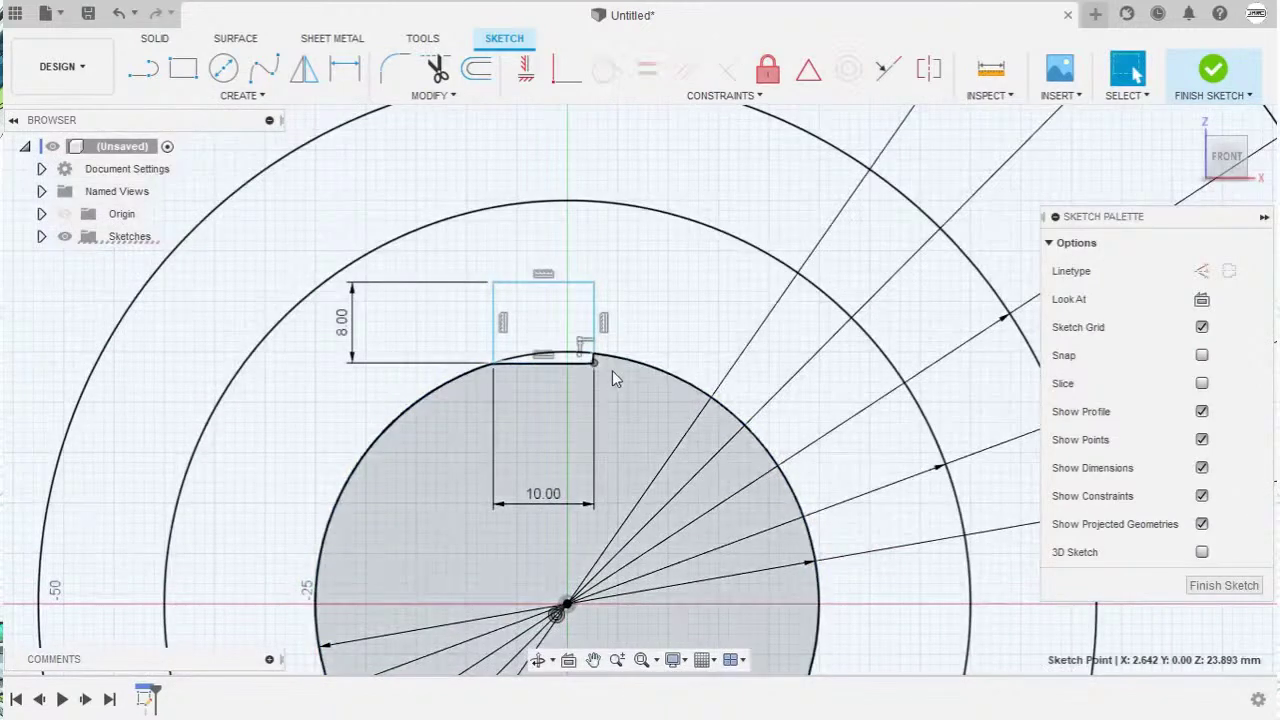
left_click(625, 358)
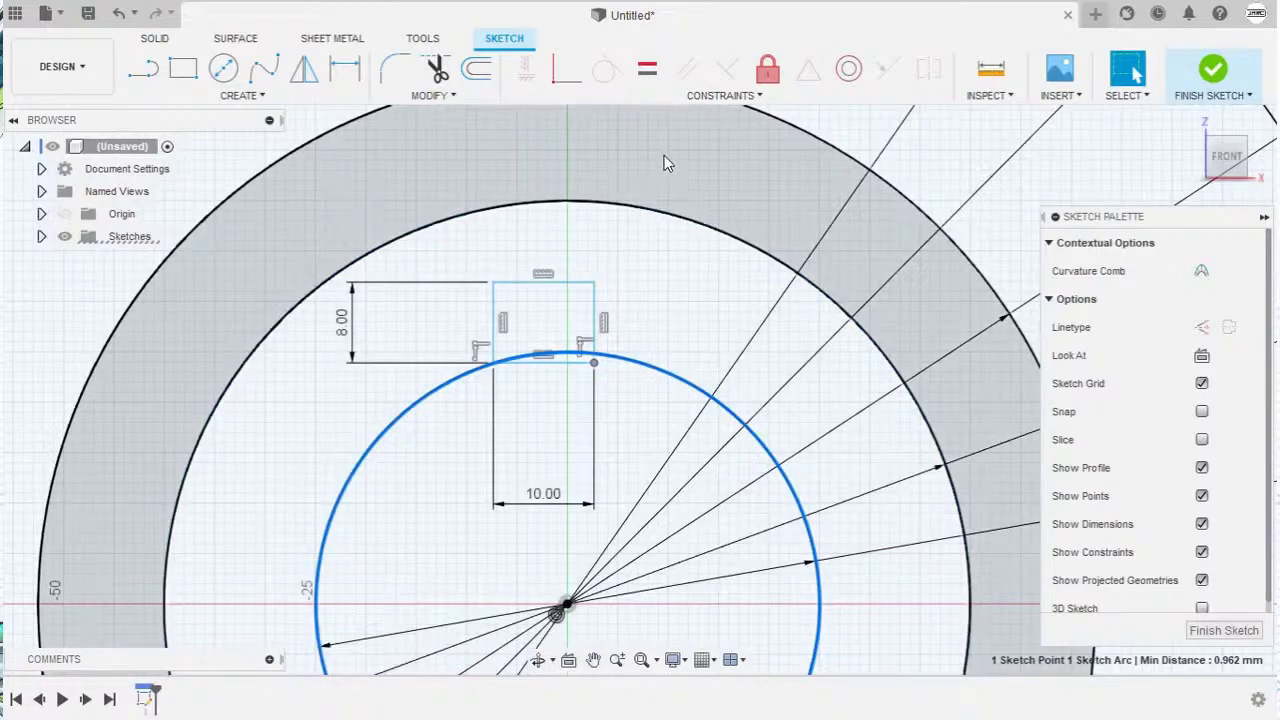
right_click(664, 162)
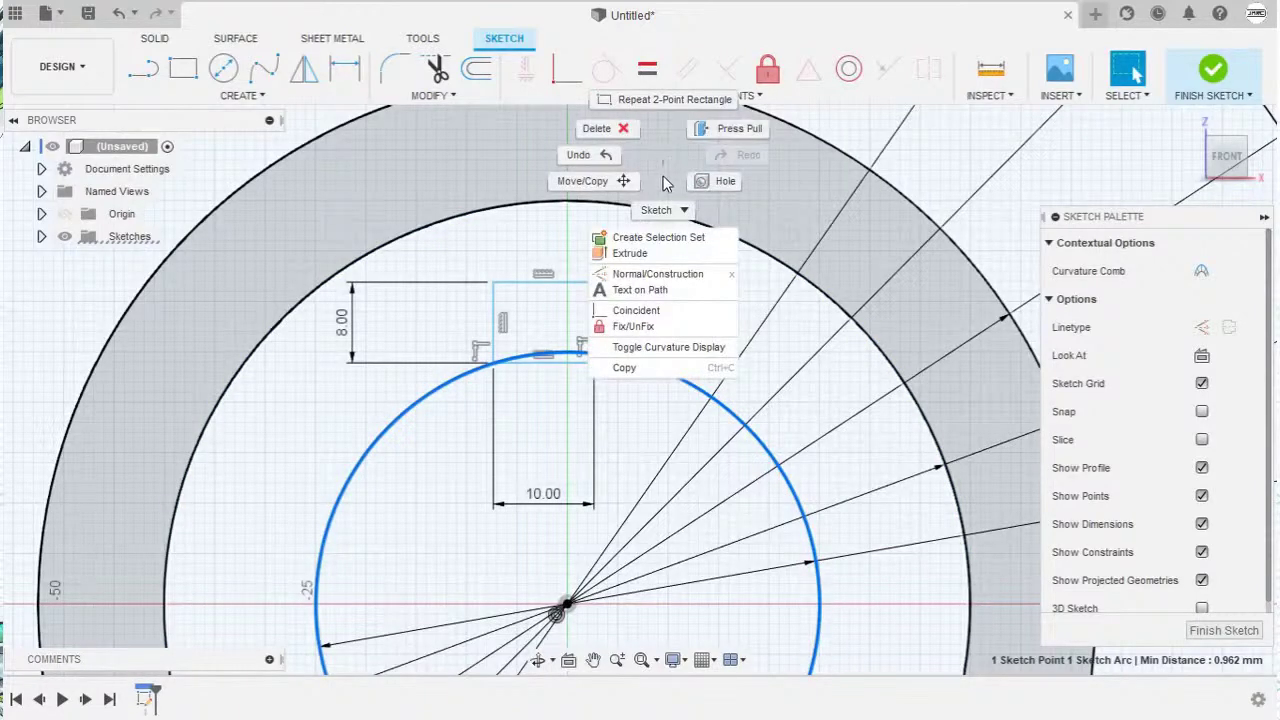
left_click(665, 311)
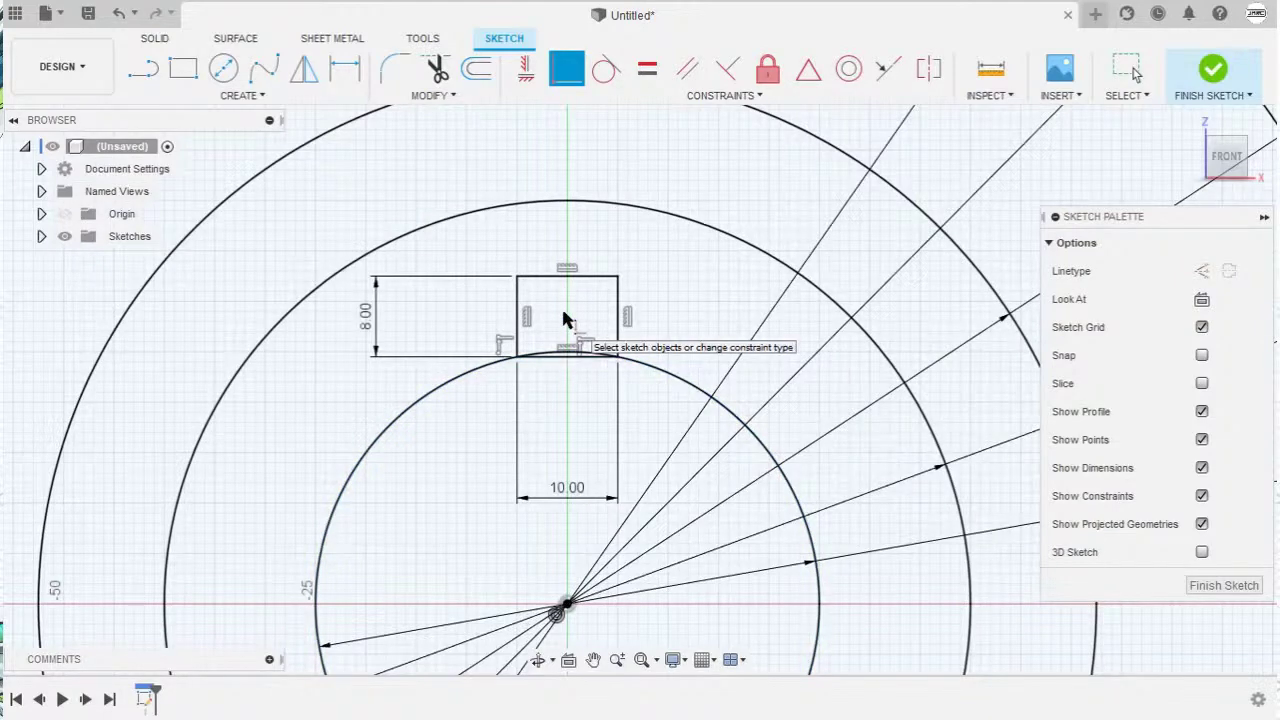
Step: Trim the keyway rectangle's bottom edge inside the bore so the keyway opens into the bore outline
key("t")
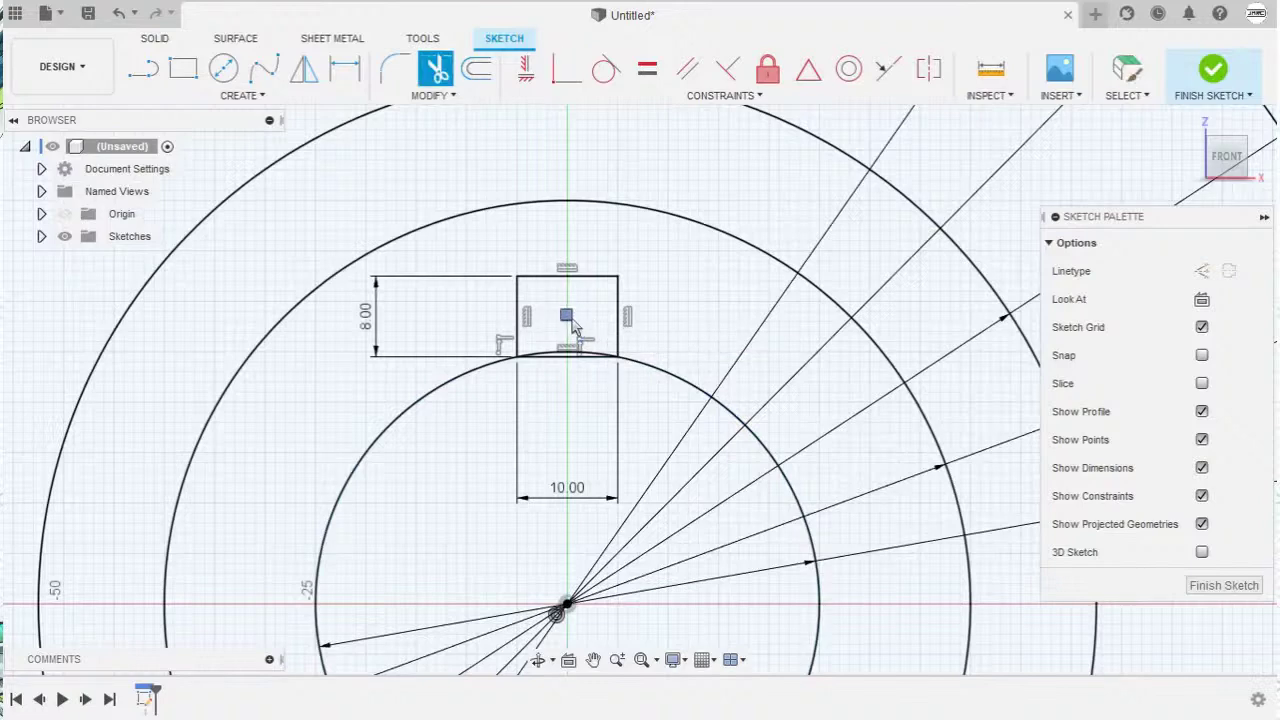
left_click(570, 350)
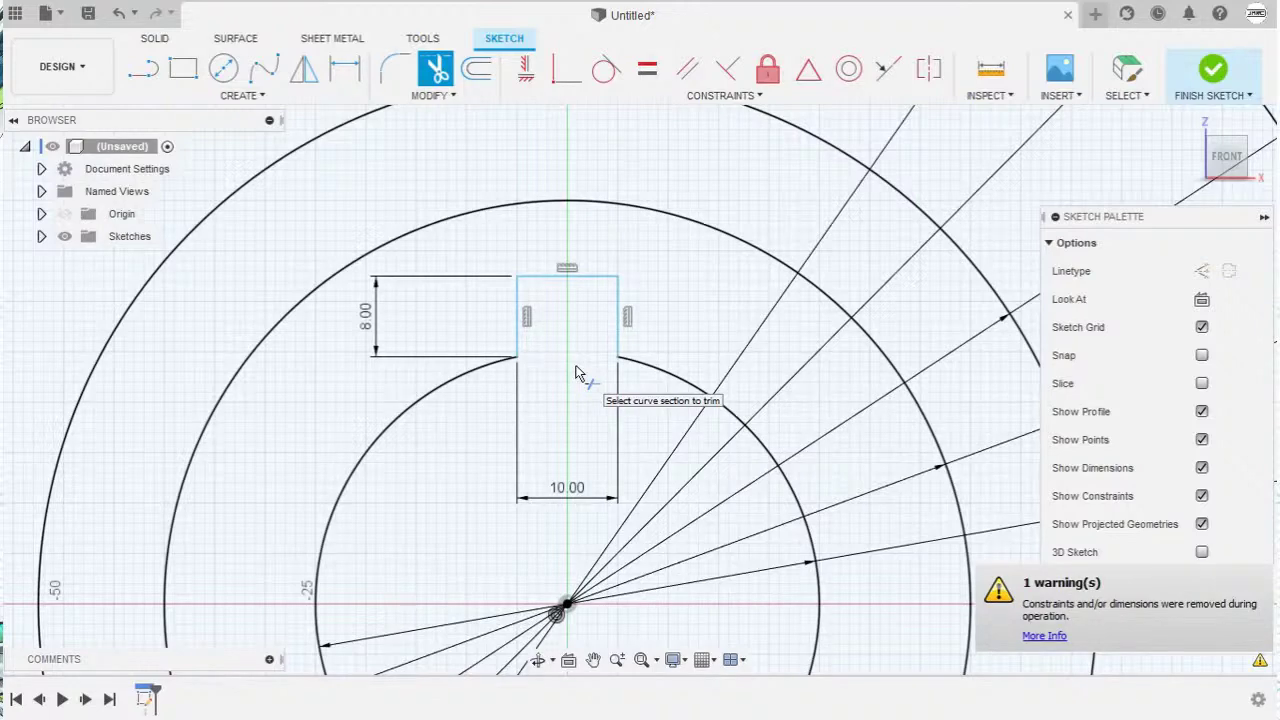
key("Escape")
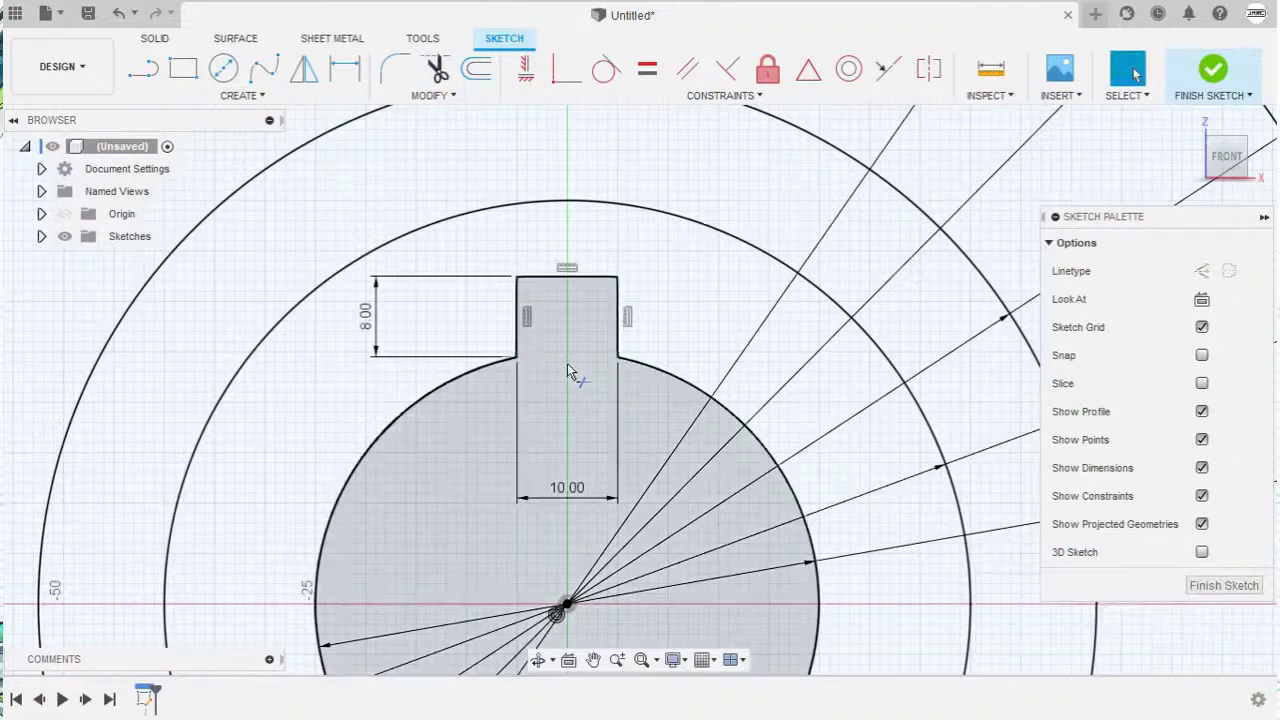
middle_click_drag(567, 366, 566, 333)
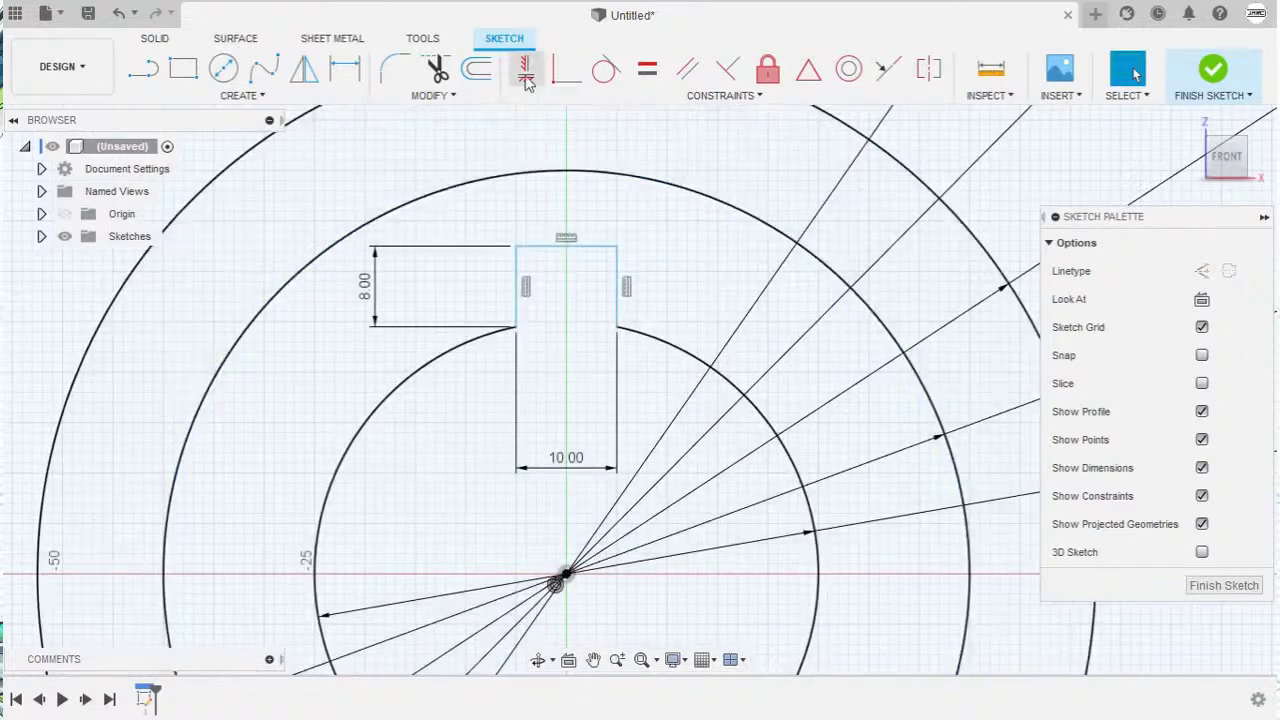
Step: Apply a Horizontal/Vertical constraint to the keyway's top edge
left_click(527, 73)
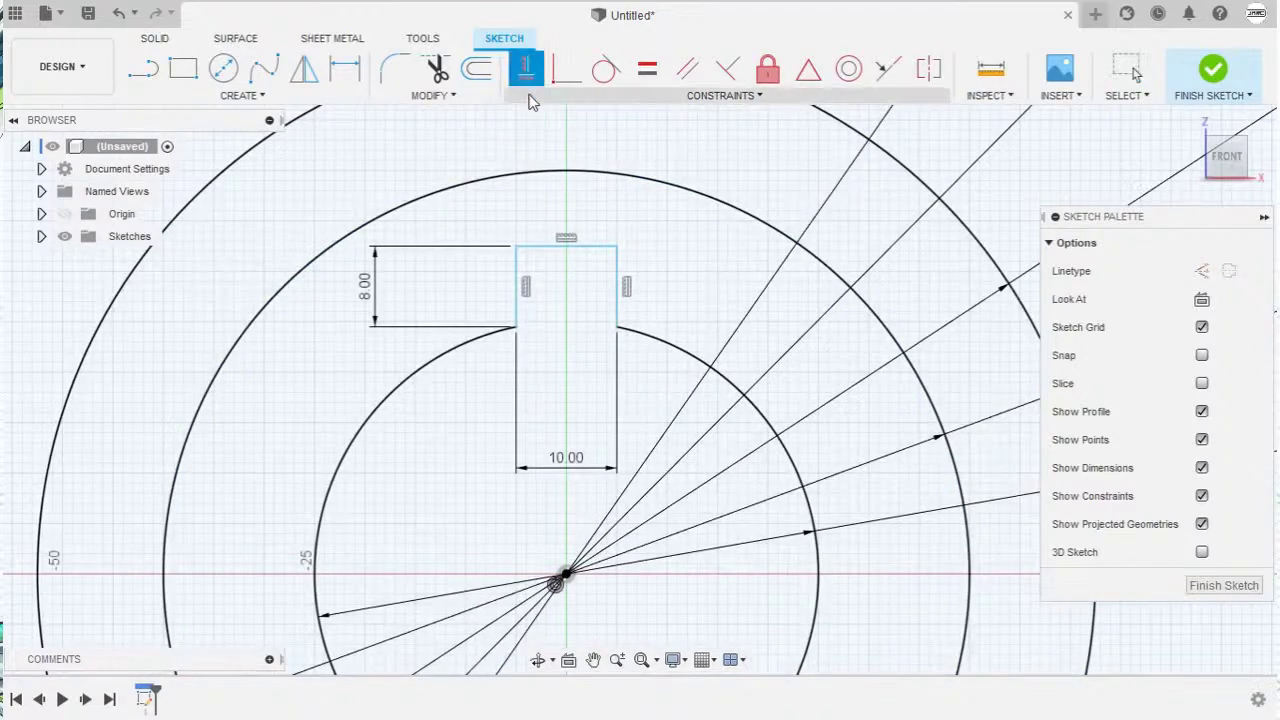
left_click(571, 256)
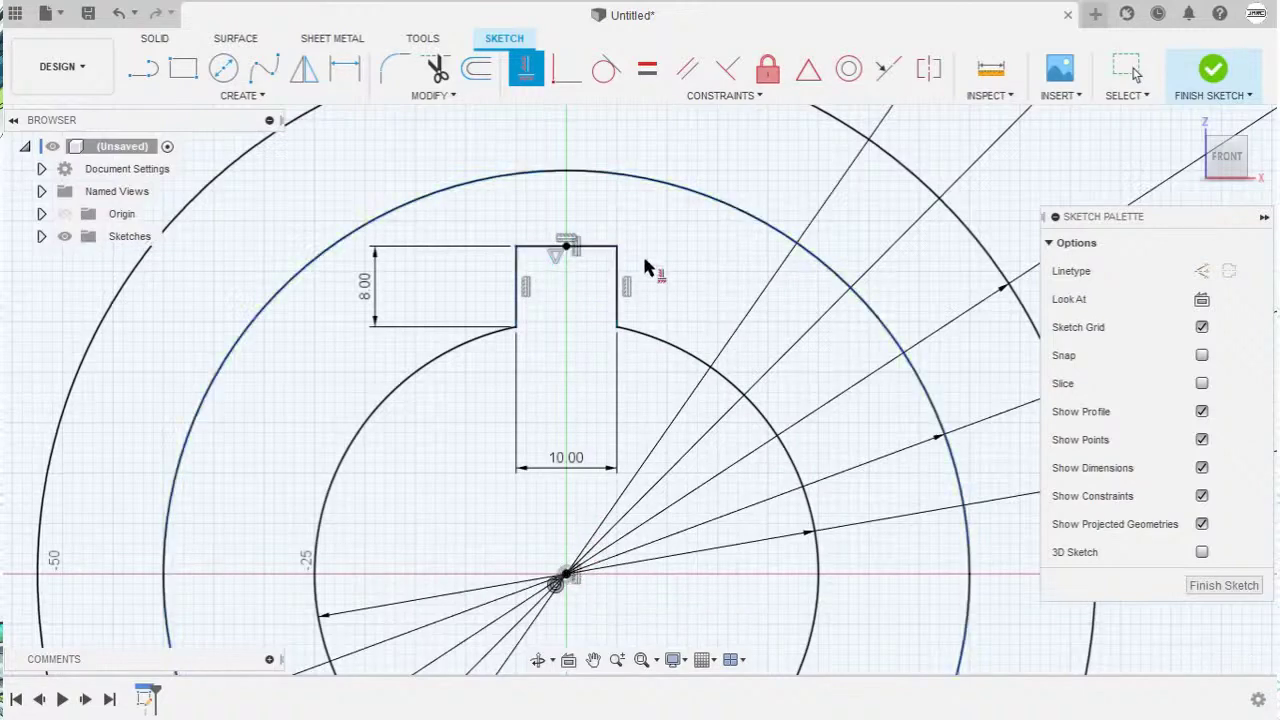
scroll(655, 262, "down", 1)
scroll(655, 262, "down", 5)
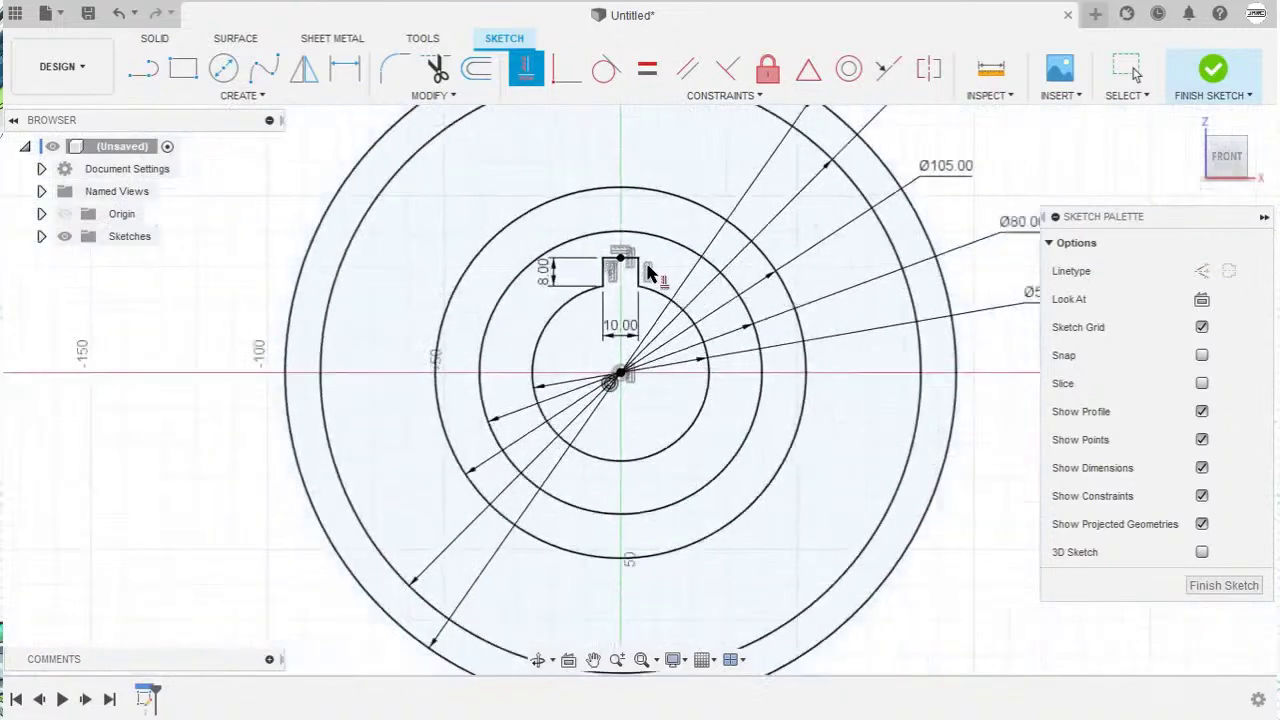
key("Escape")
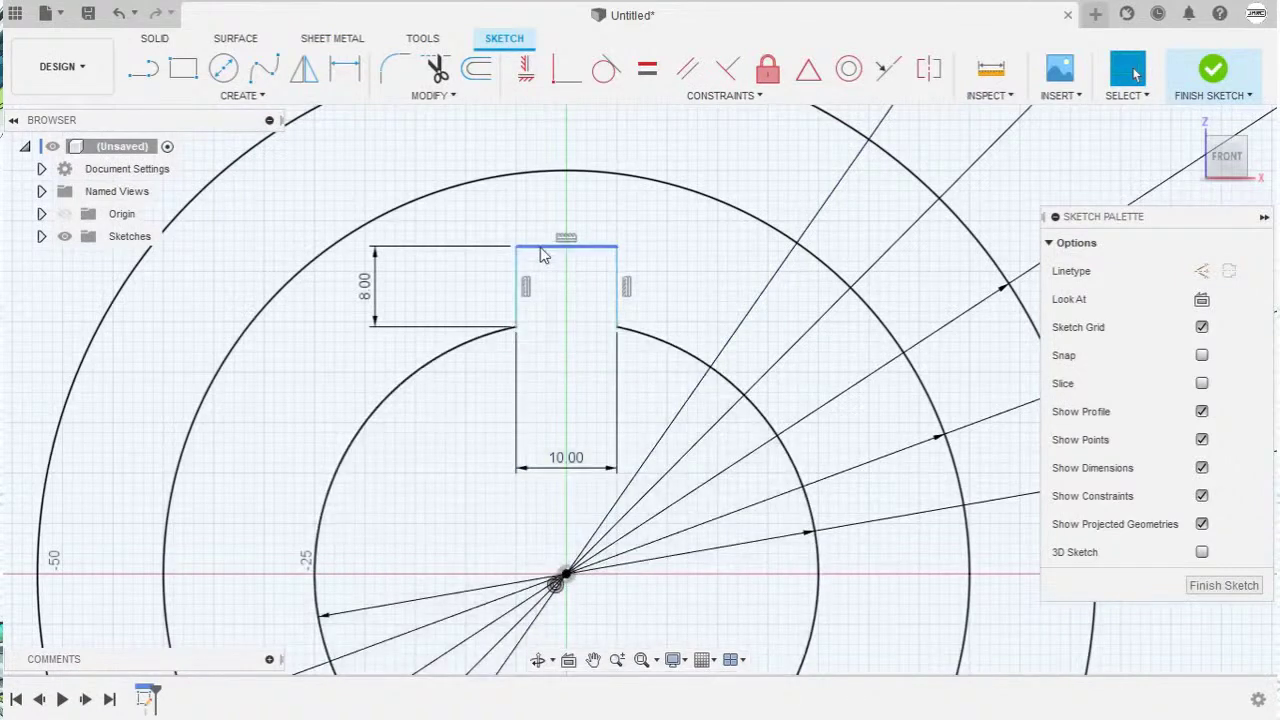
Step: Align the keyway top edge's midpoint vertically with the circle centre, then view all five circles
left_click(527, 72)
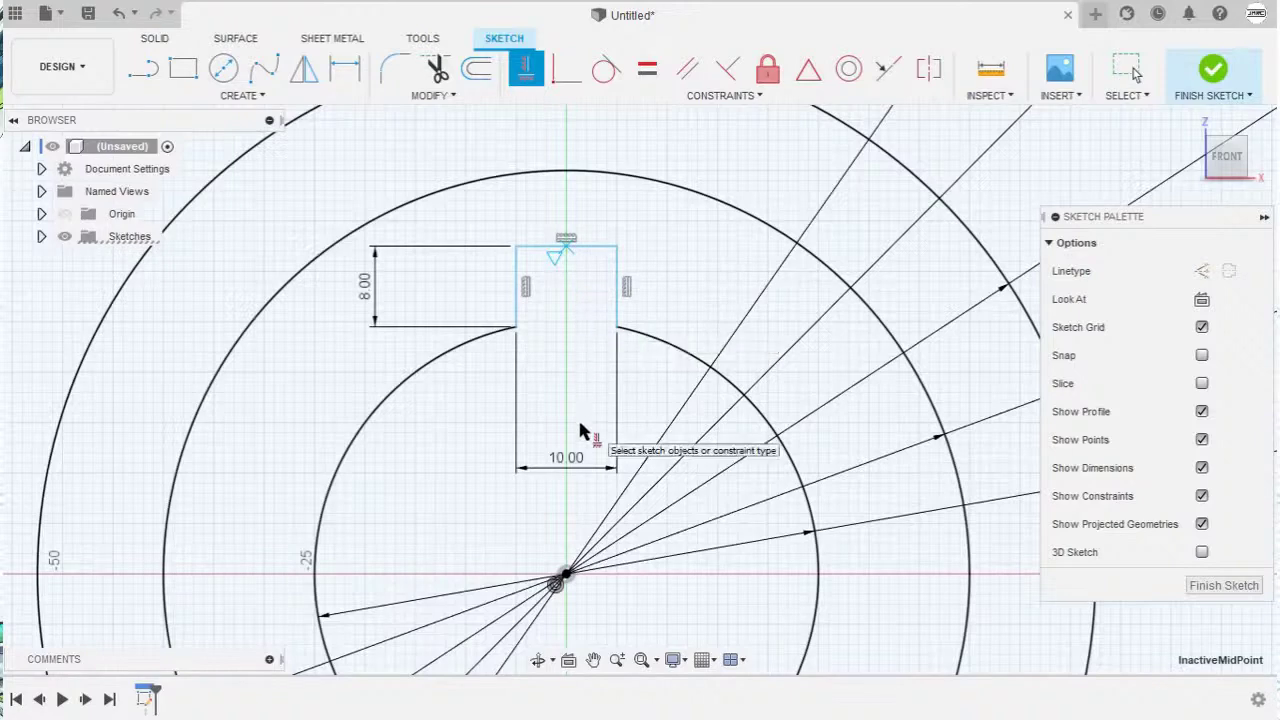
left_click(565, 578)
scroll(655, 262, "down", 10)
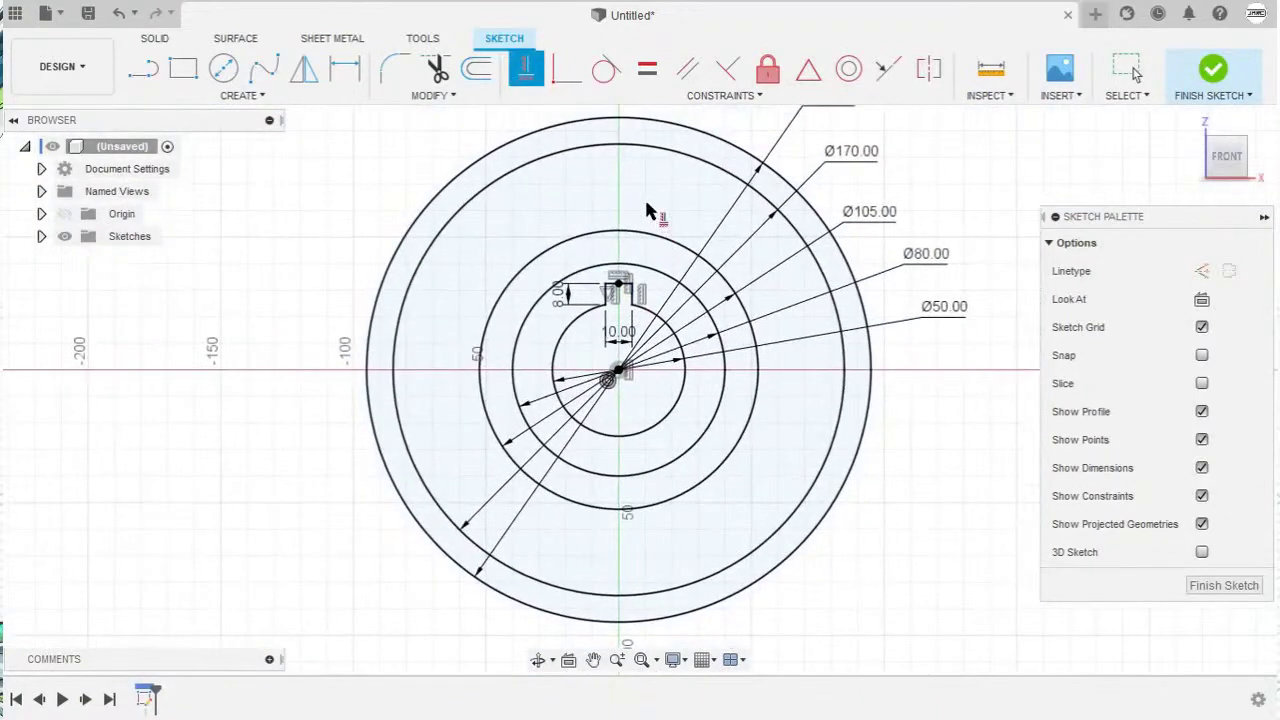
key("Escape")
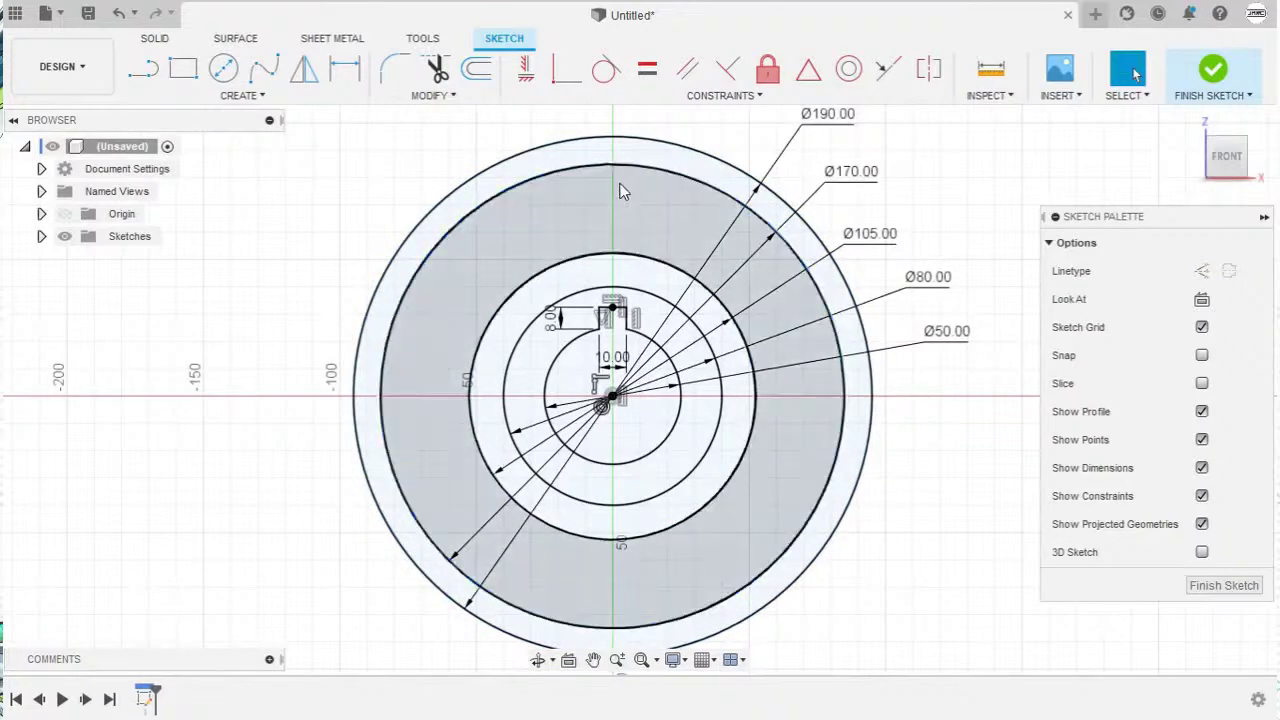
scroll(625, 190, "up", 4)
middle_click_drag(602, 224, 578, 266)
Step: Draw the U slot from the Ø170 circle: a vertical line down, a tangent arc, and a line back up
key("l")
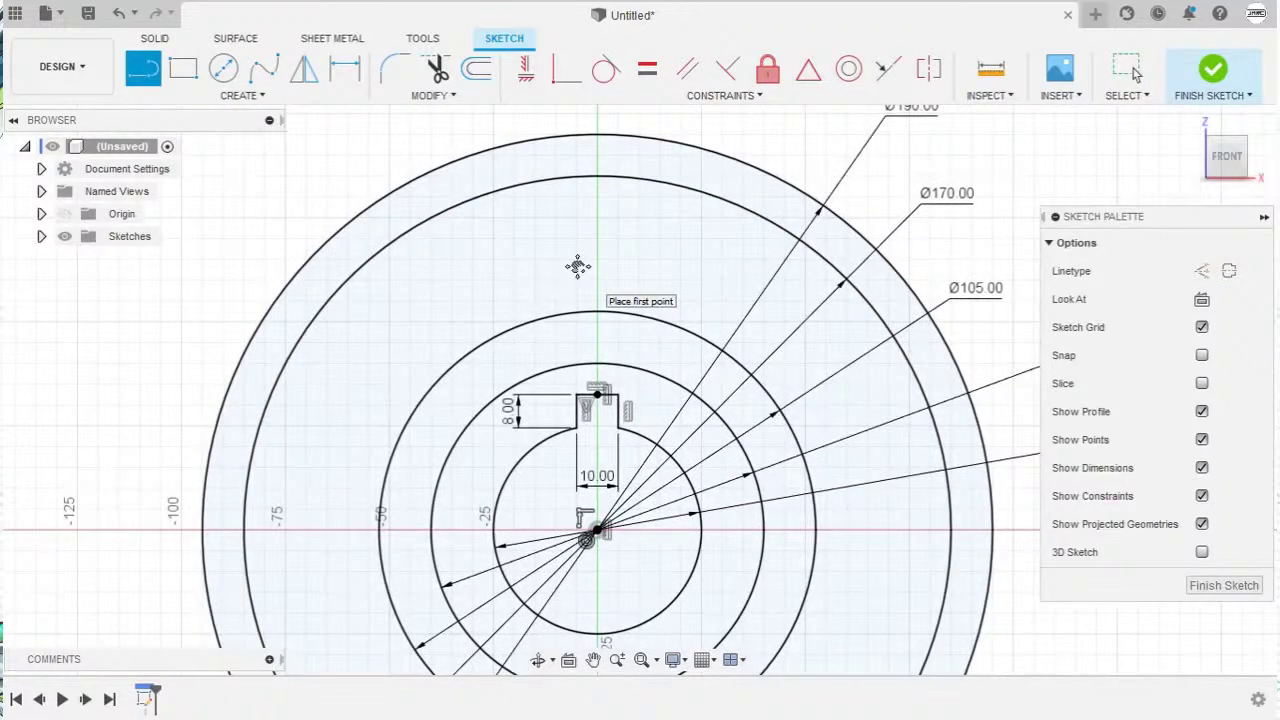
left_click(574, 181)
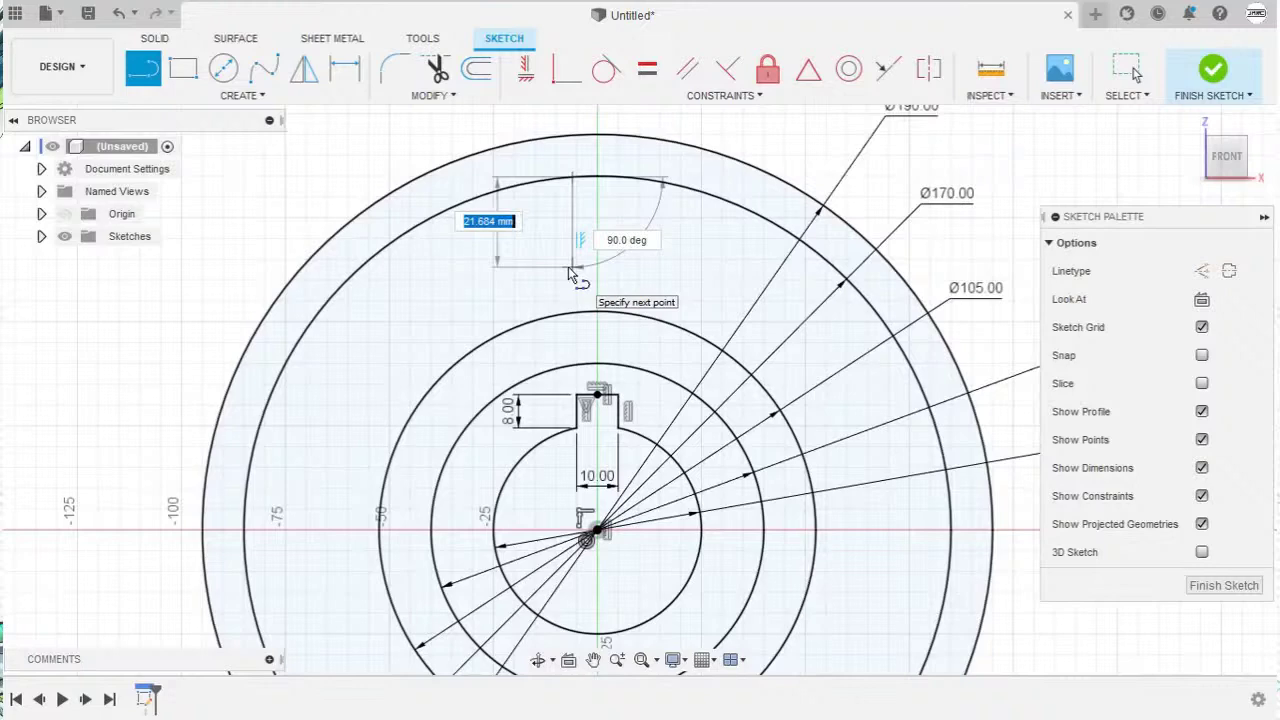
left_click(571, 268)
left_click_drag(577, 290, 622, 280)
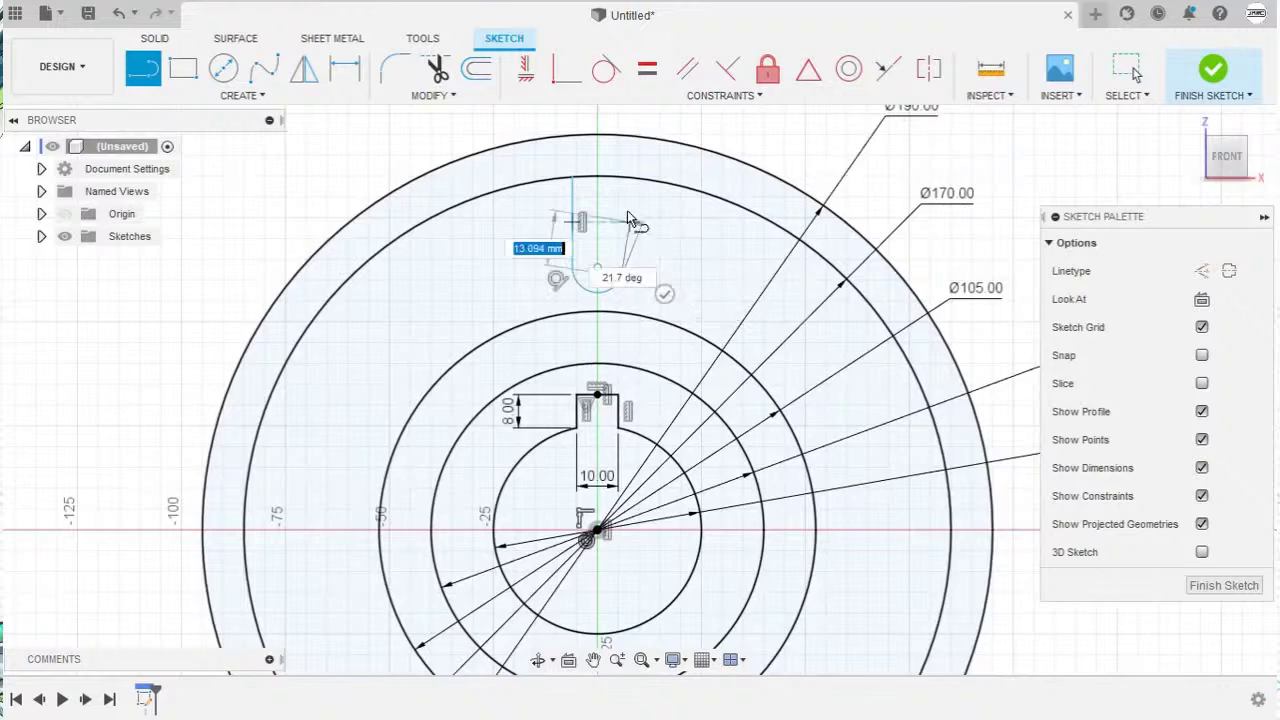
double_click(622, 178)
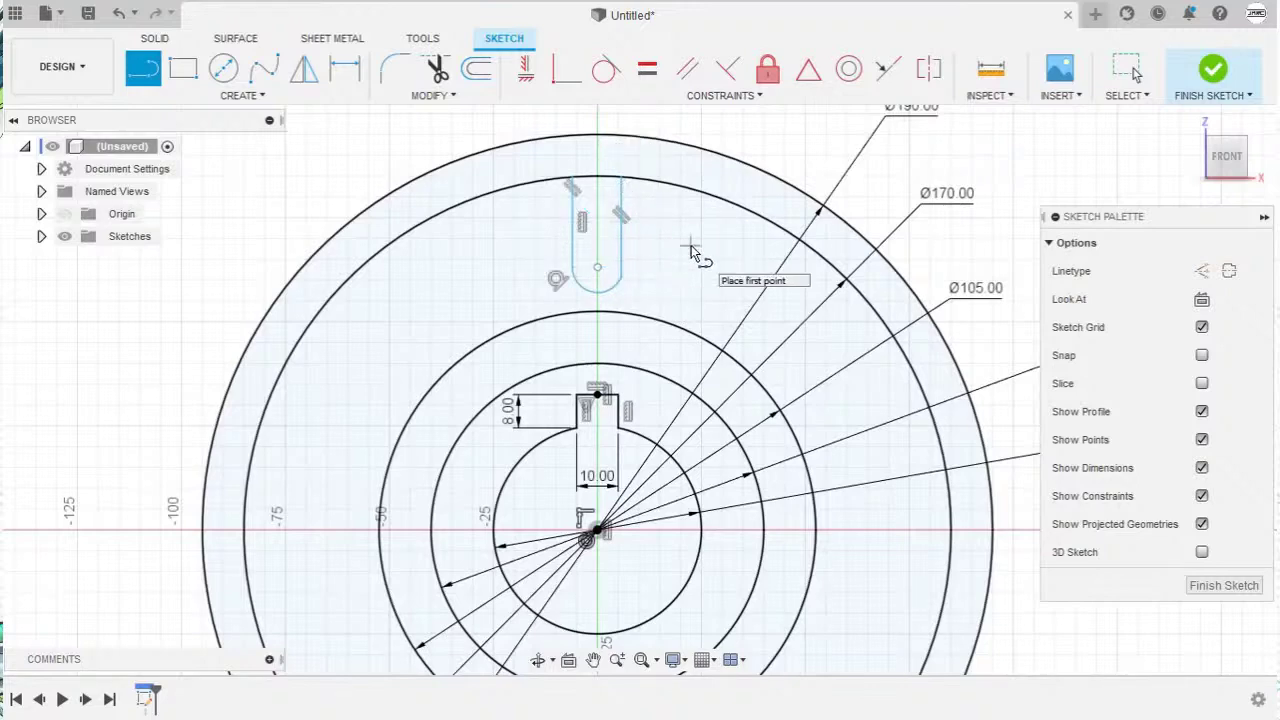
key("Escape")
scroll(680, 248, "up", 3)
middle_click_drag(676, 248, 695, 328)
Step: Select the slot's right vertical line together with its rounded bottom arc
key("Escape")
left_click(612, 330)
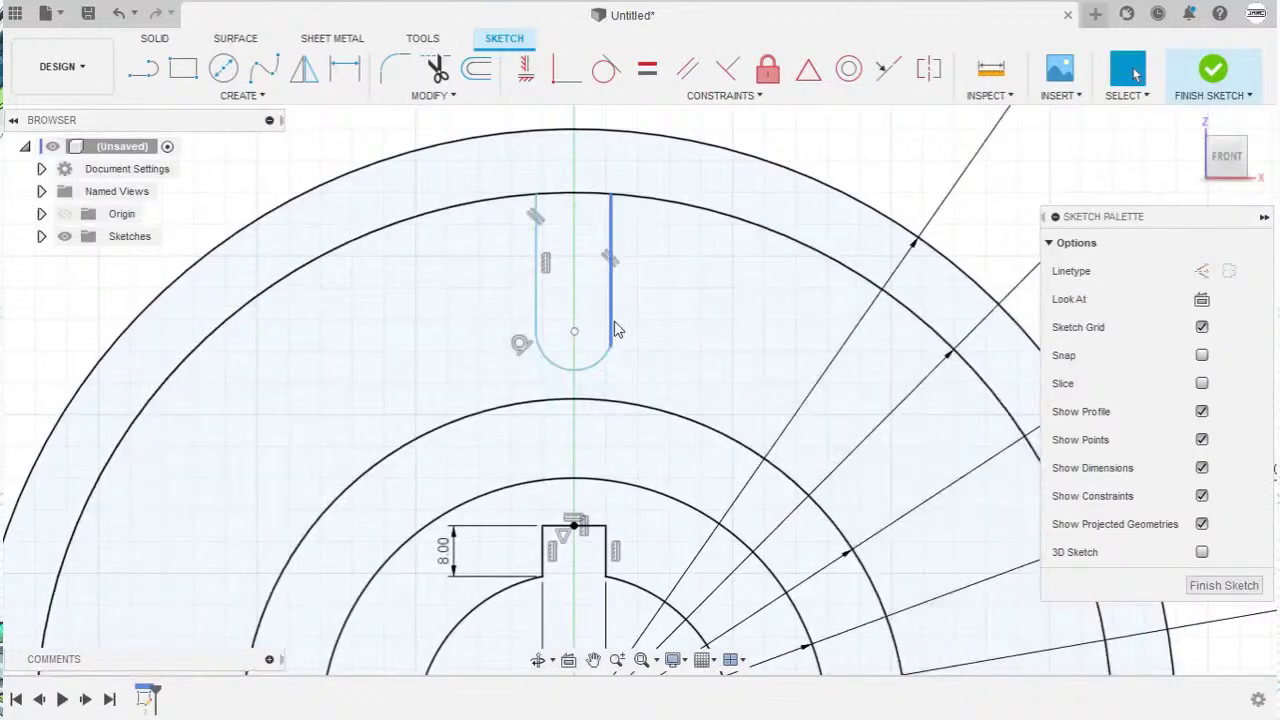
left_click(612, 330)
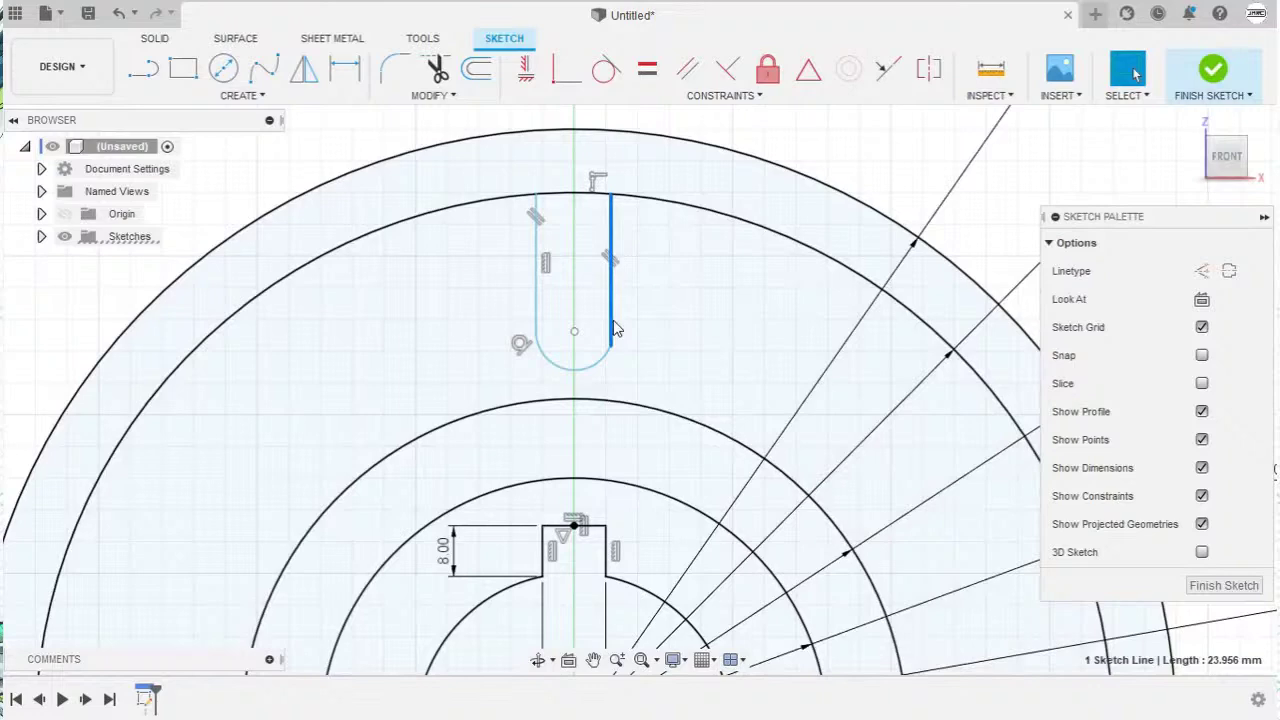
left_click(598, 368, "shift")
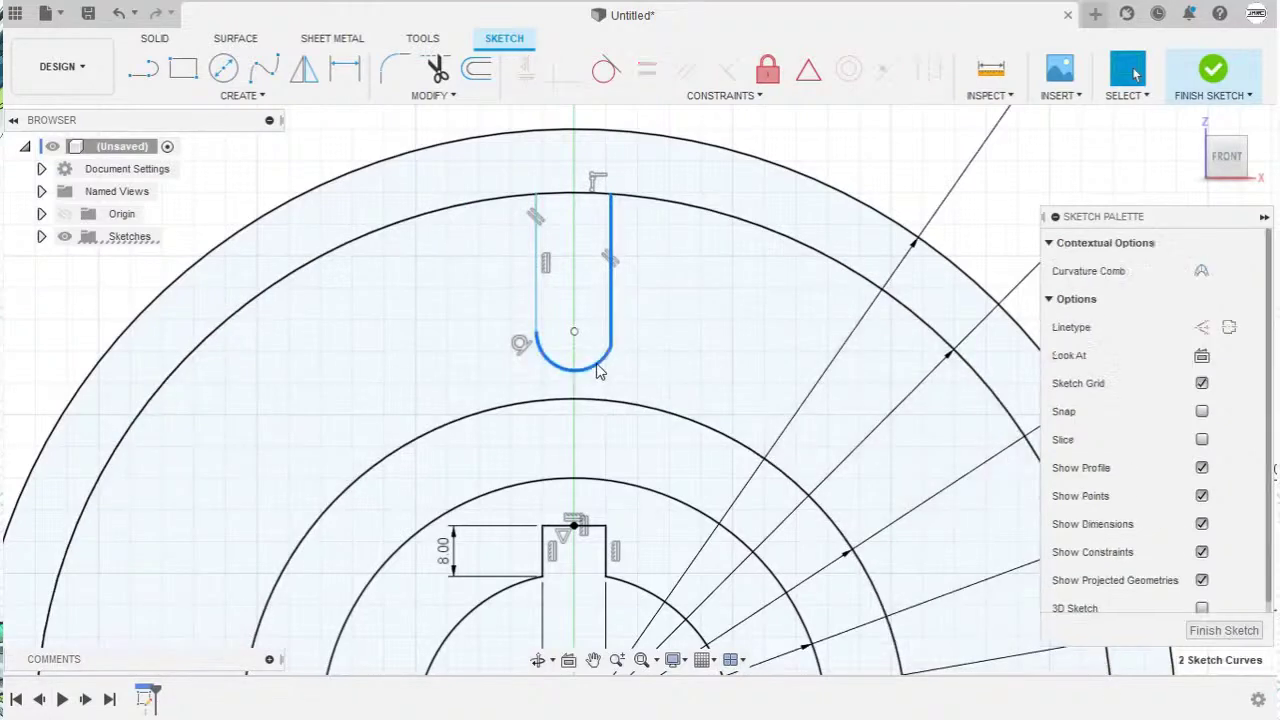
Step: Make the slot's right line tangent to its rounded end arc
right_click(675, 260)
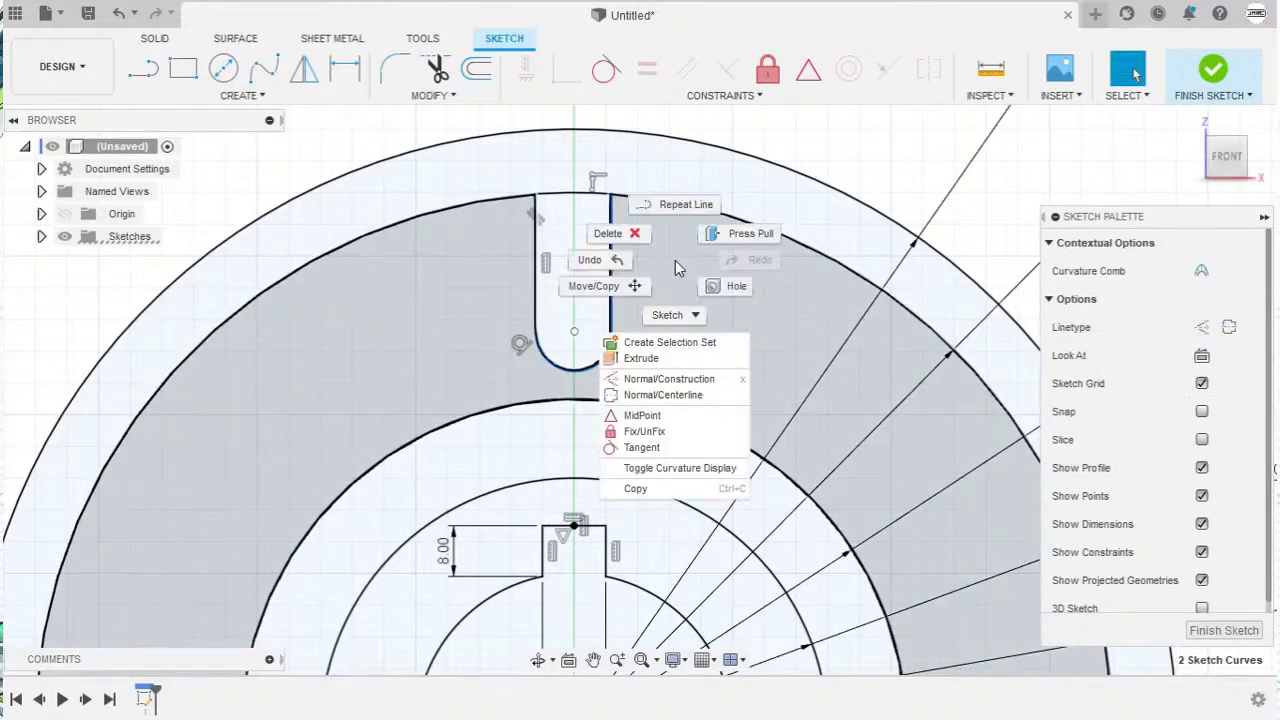
left_click(645, 447)
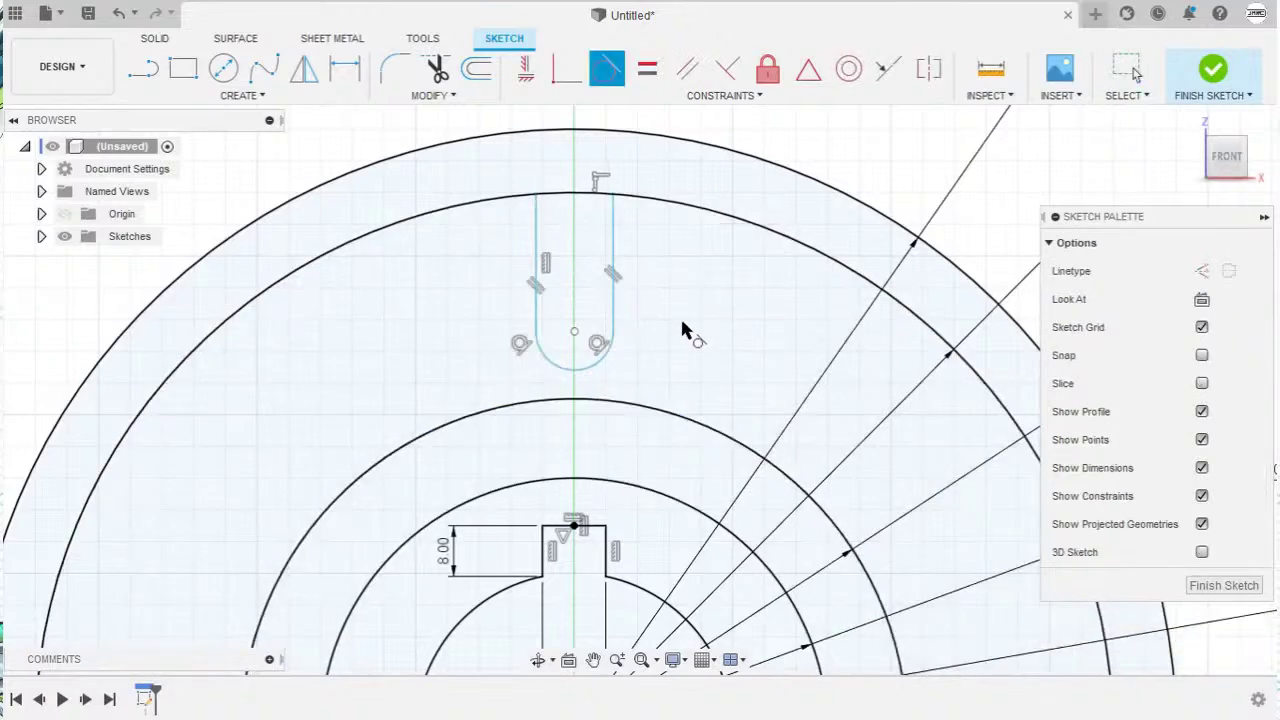
scroll(723, 294, "down", 3)
scroll(724, 295, "up", 3)
key("Escape")
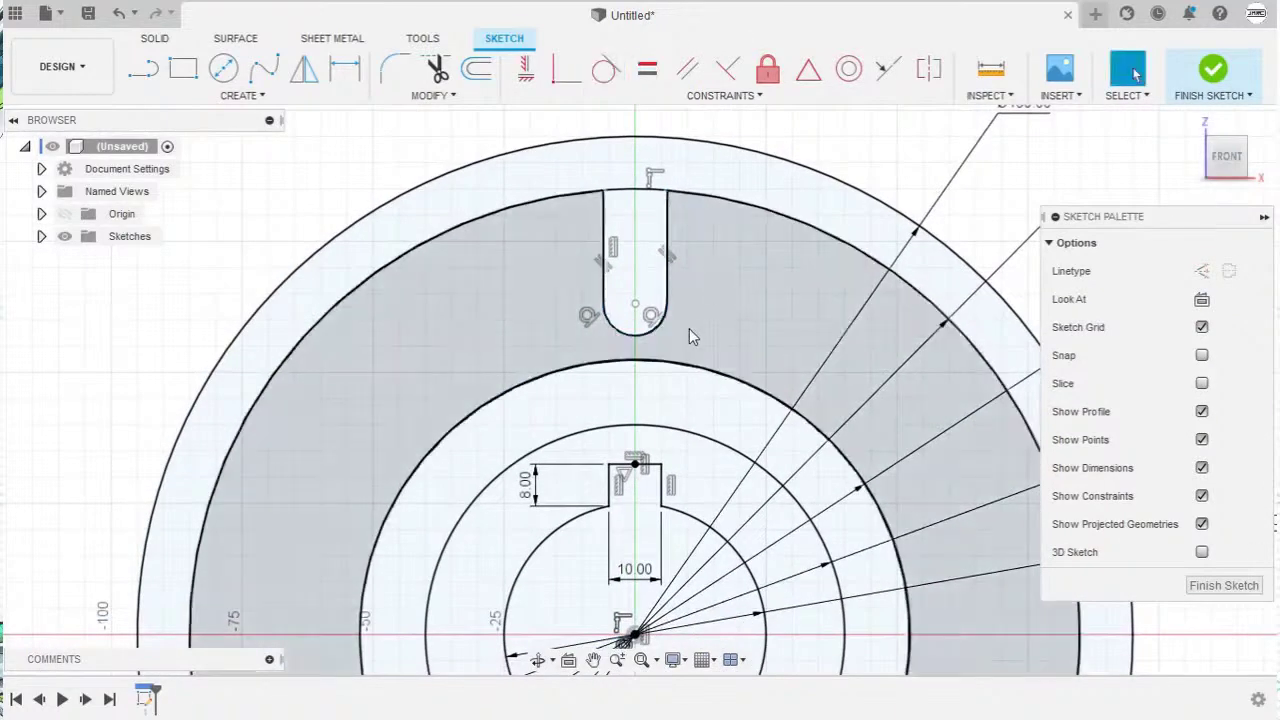
middle_click_drag(722, 346, 741, 291)
scroll(741, 291, "down", 2)
scroll(741, 291, "up", 2)
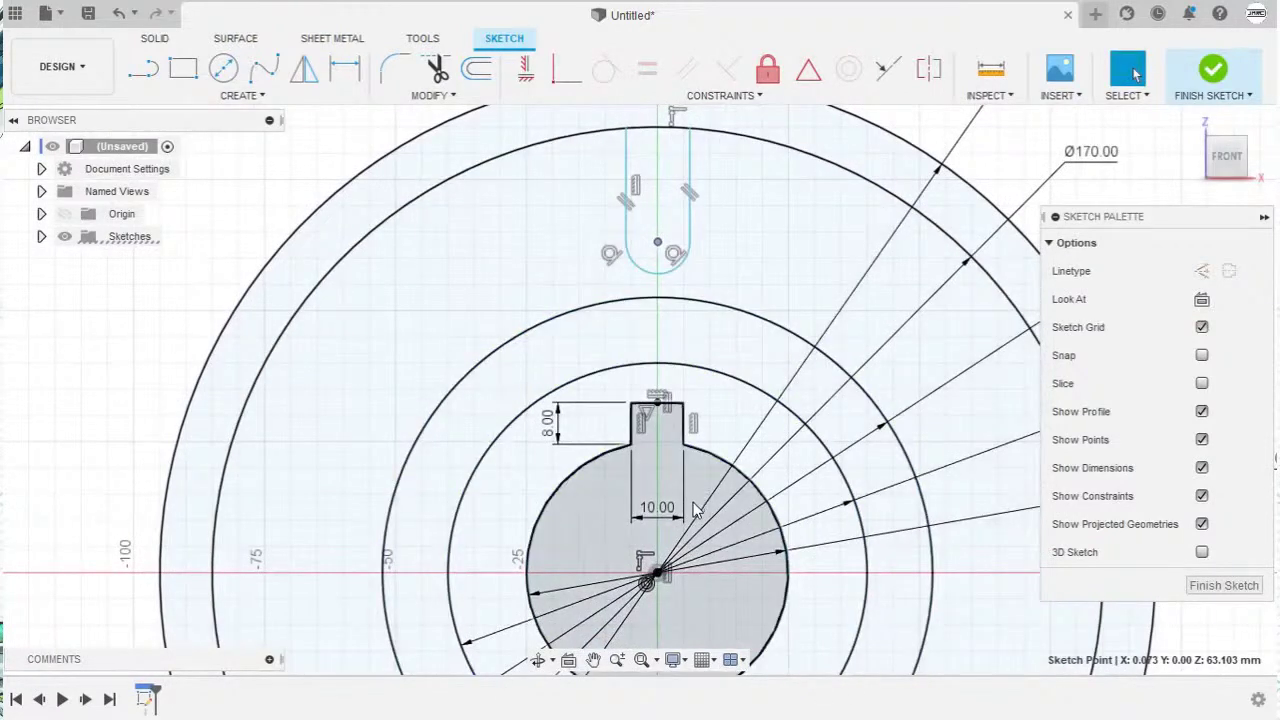
Step: Align the slot's arc centre vertically with the sketch centre point
left_click(652, 583)
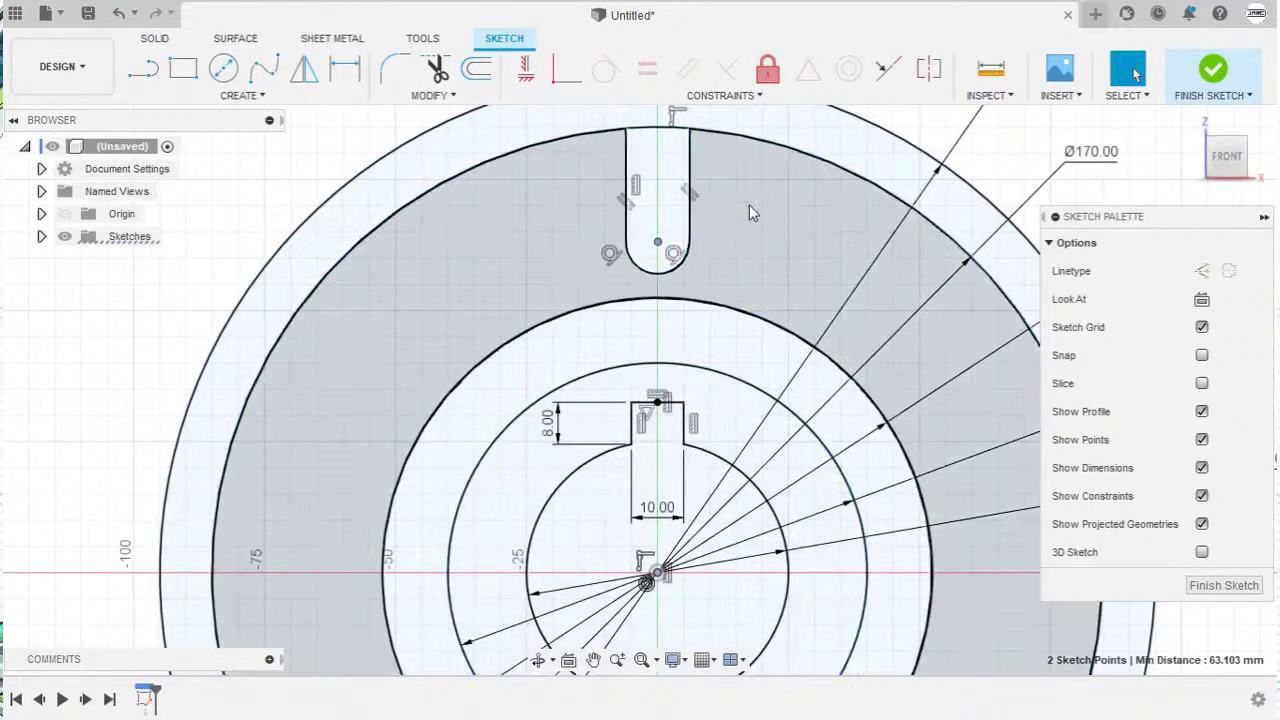
right_click(753, 213)
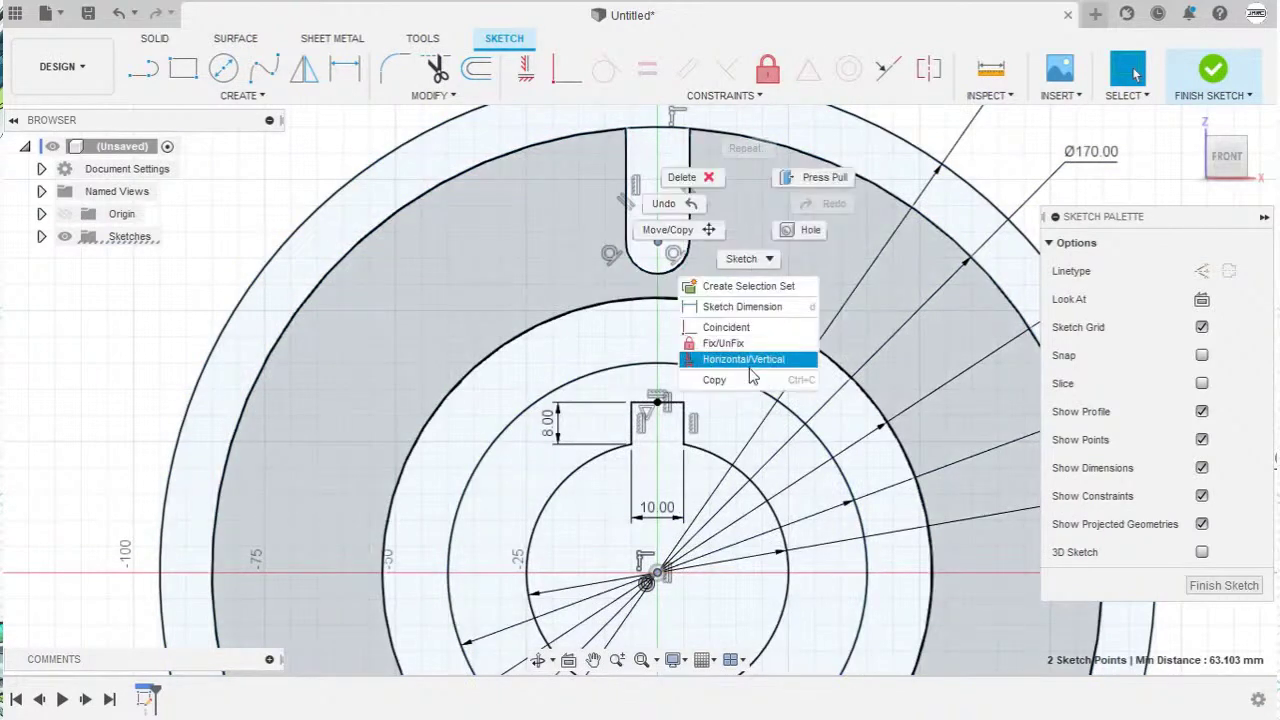
left_click(748, 359)
key("d")
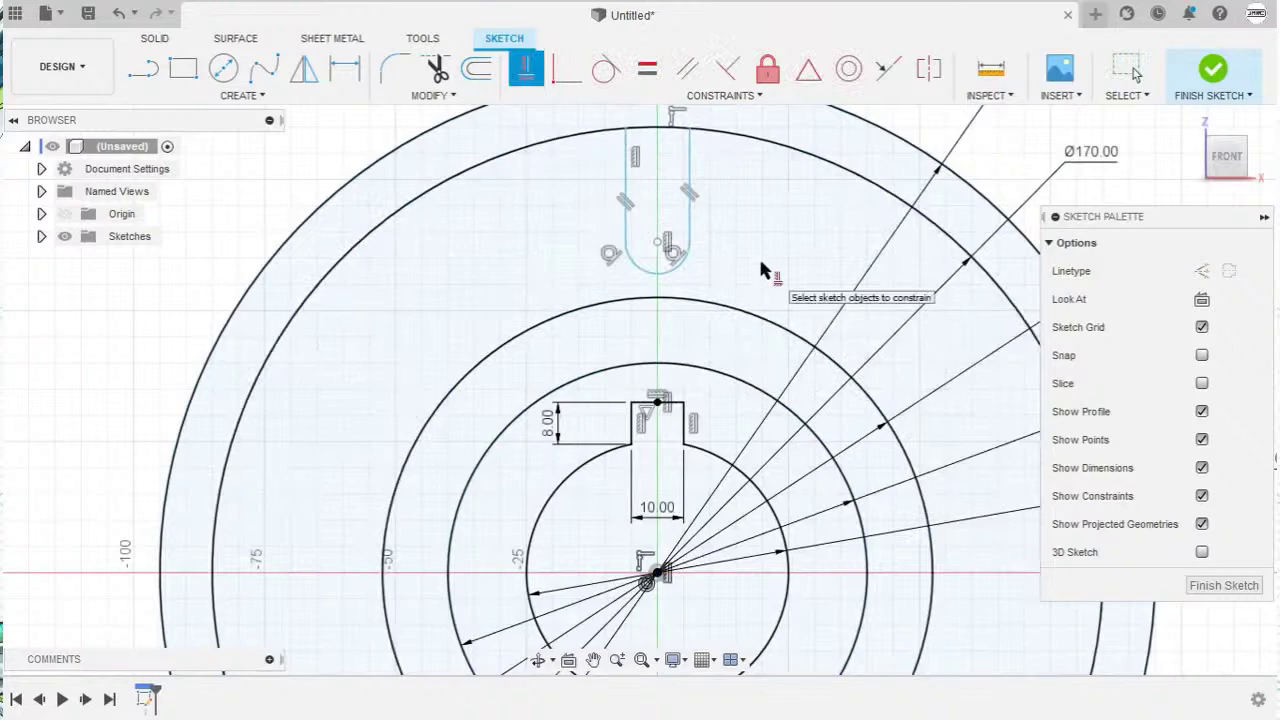
mouse_move(760, 265)
middle_mouse_down()
mouse_move(760, 363)
mouse_move(751, 335)
middle_mouse_up()
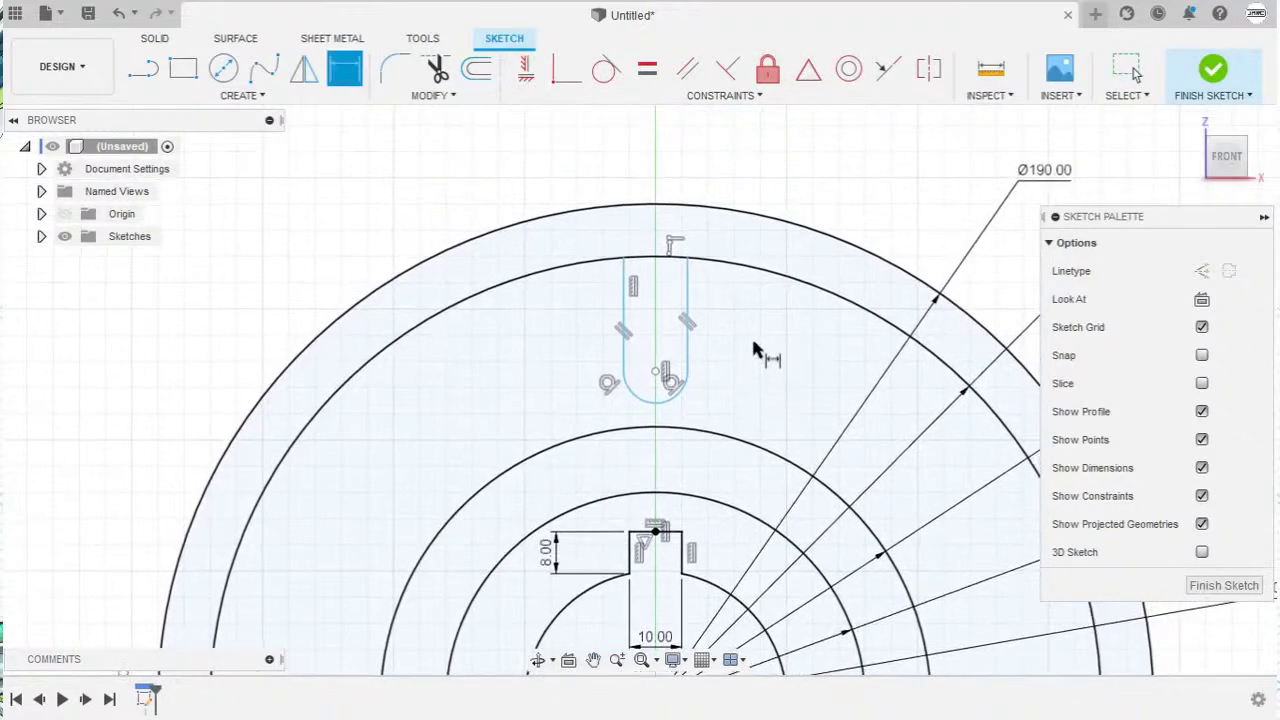
Step: Dimension the distance between the slot's two straight sides to 15 mm
left_click(630, 292)
left_click(688, 300)
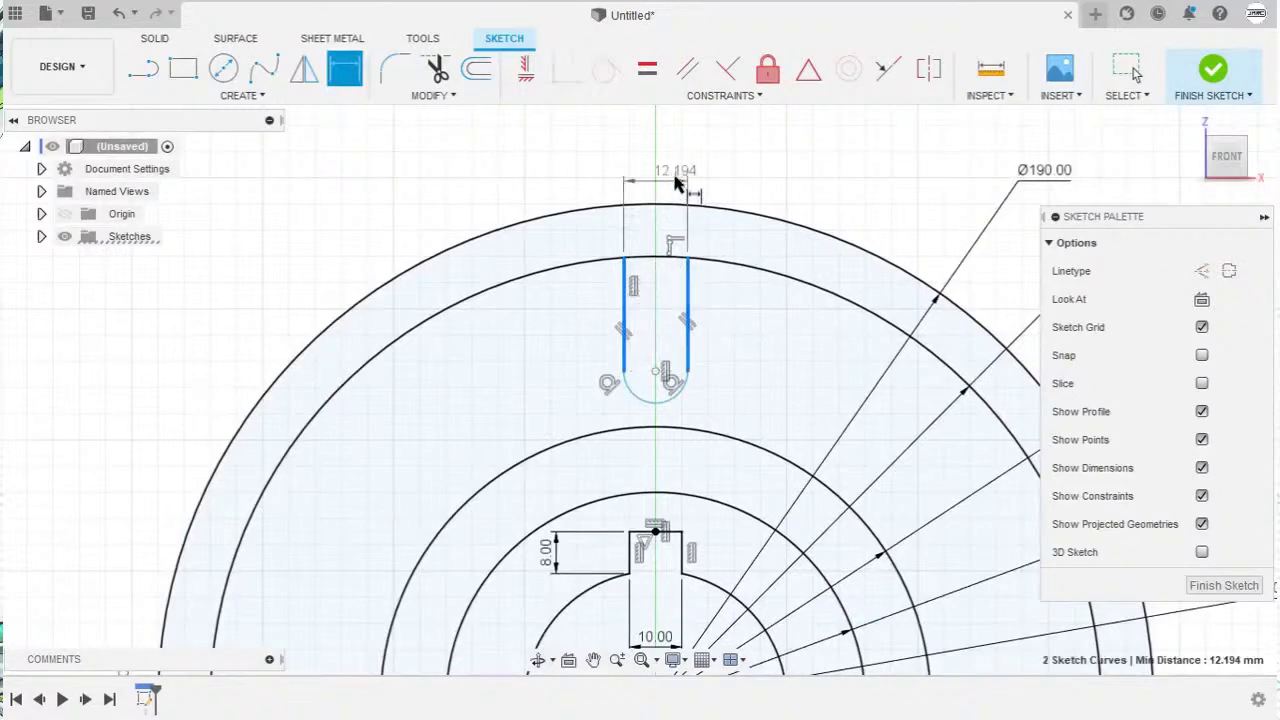
left_click(655, 160)
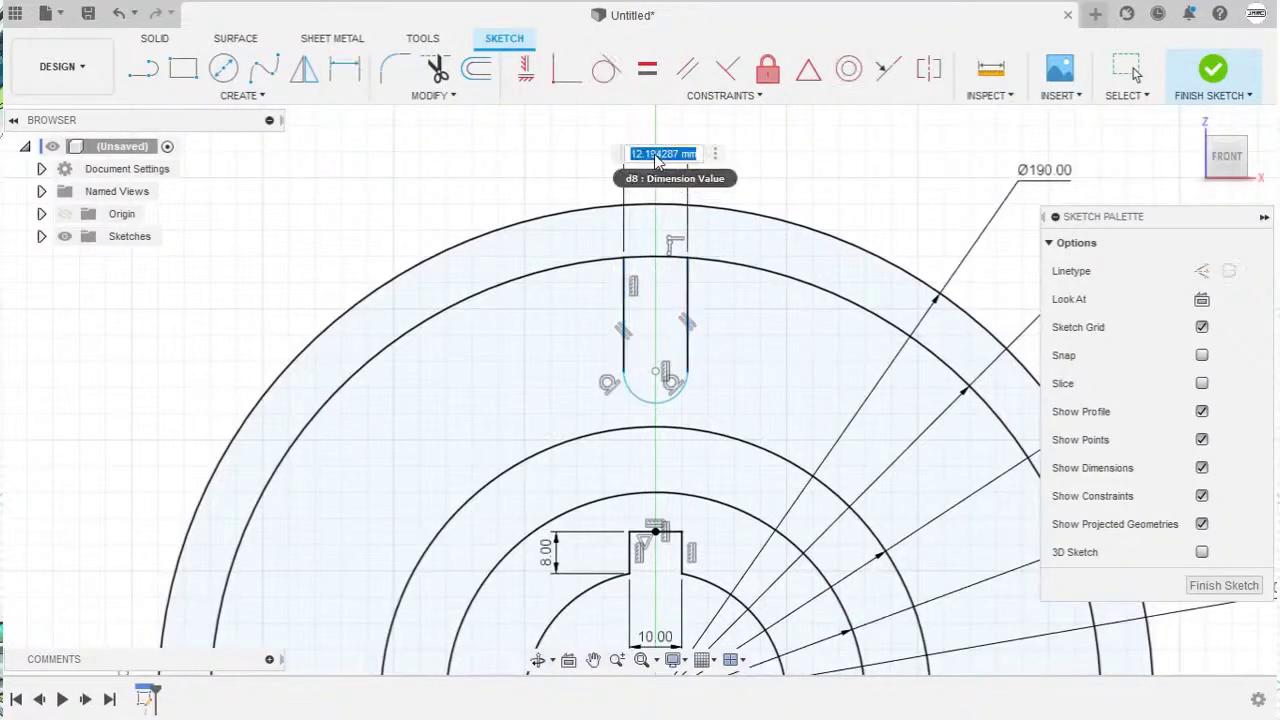
type("15")
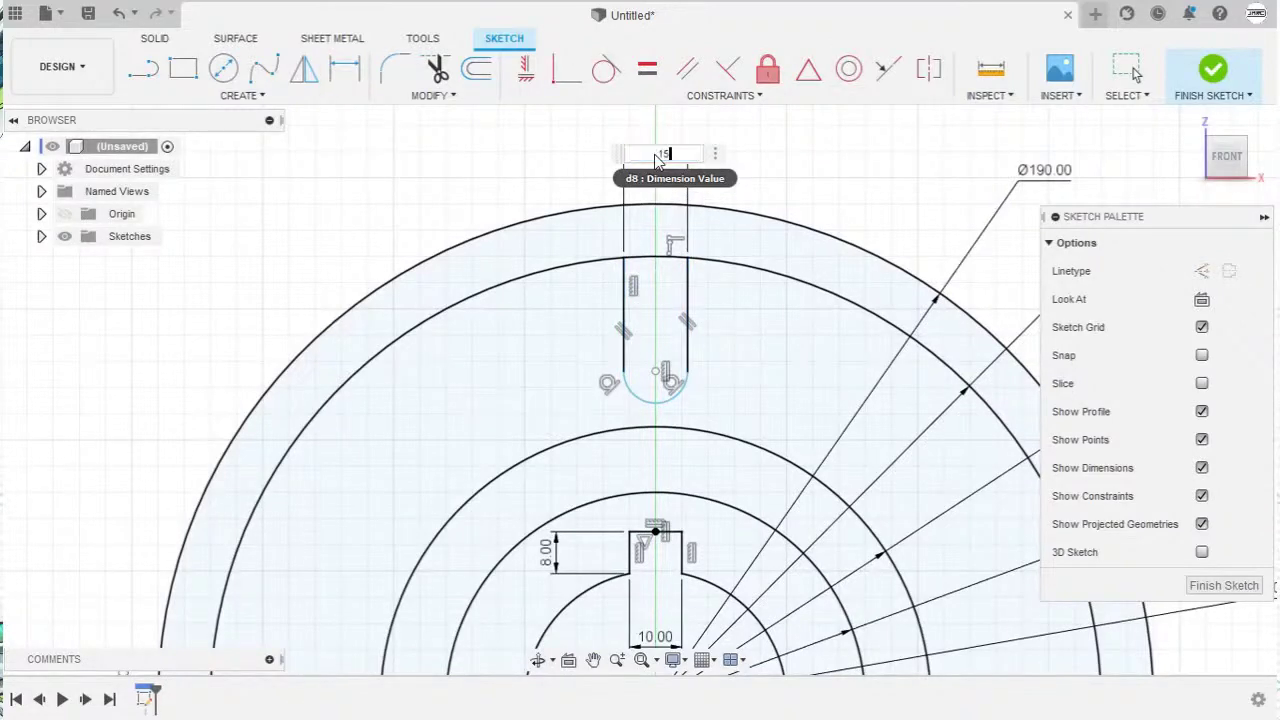
key("Return")
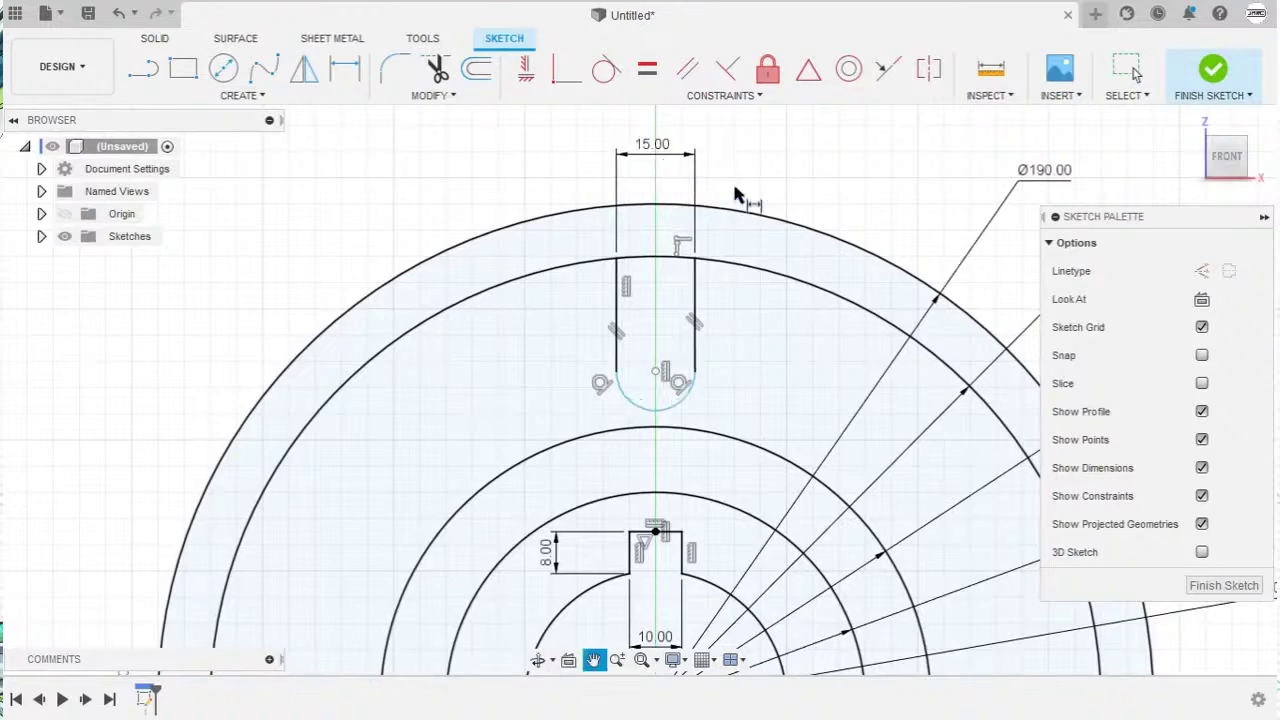
scroll(755, 188, "down", 4)
key("Escape")
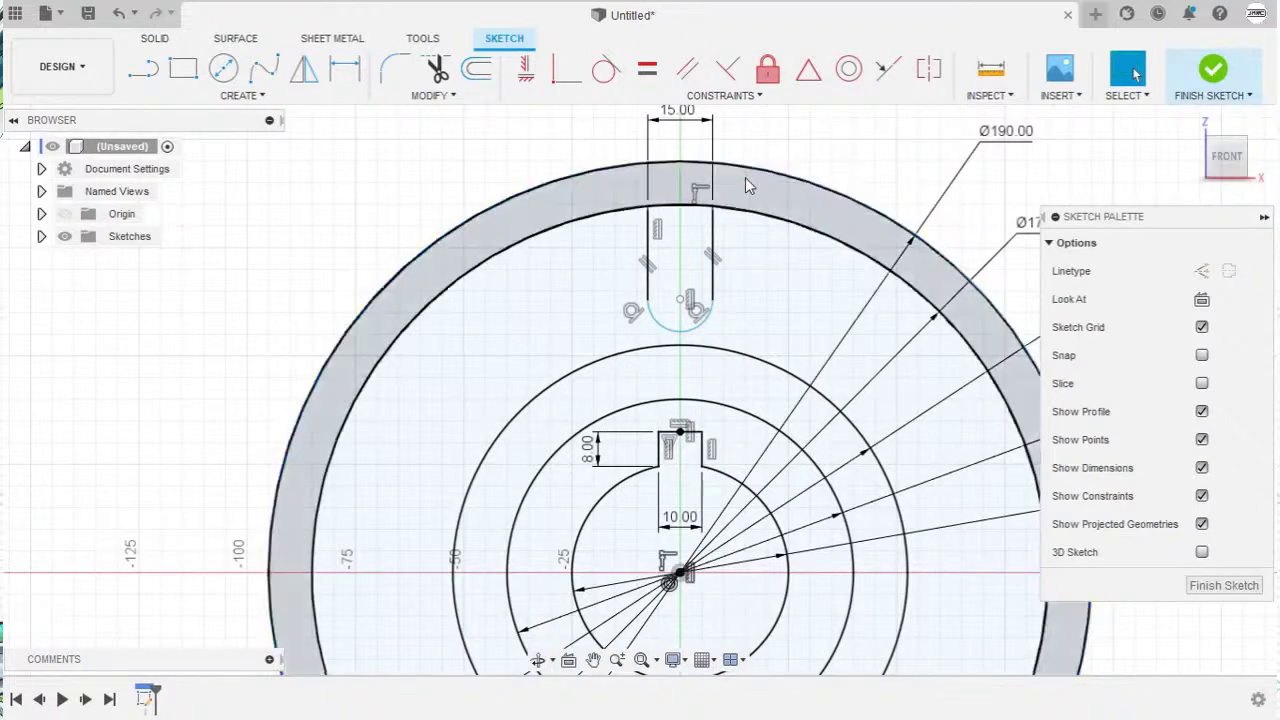
Step: Select the slot arc's centre point together with the Ø105 circle
left_click(680, 301)
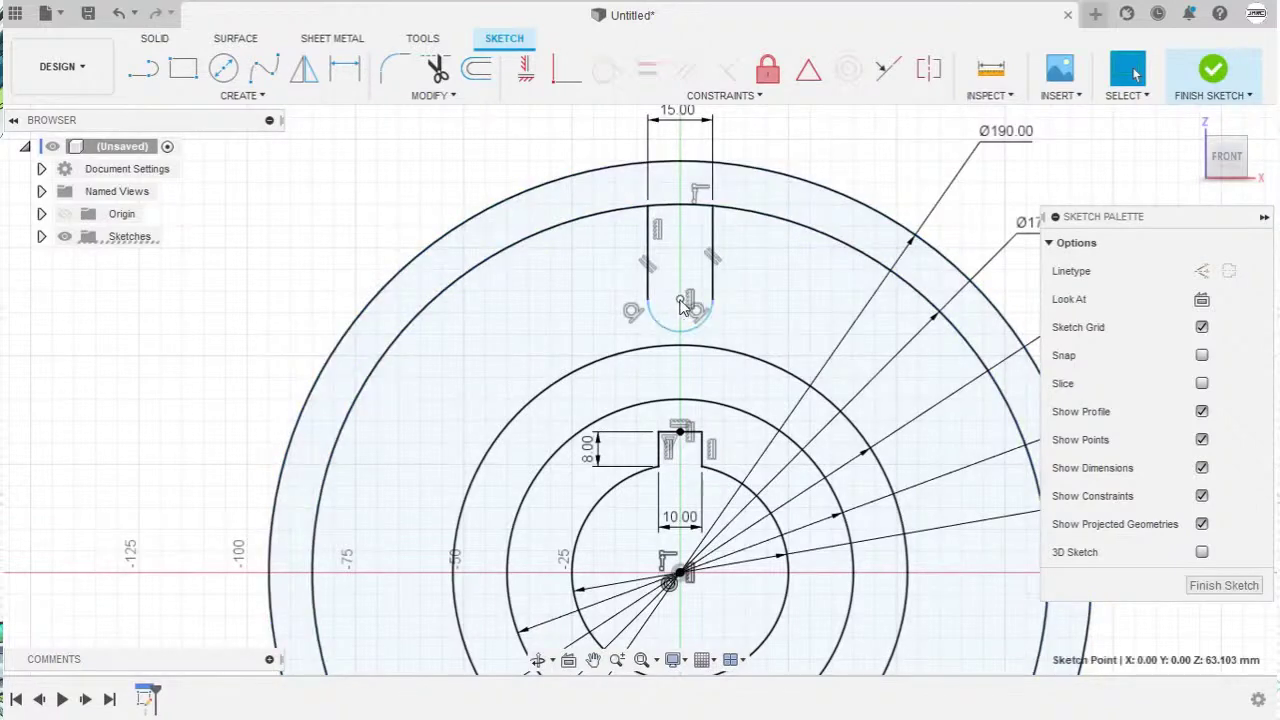
left_click(726, 360, "shift")
scroll(726, 360, "down", 2)
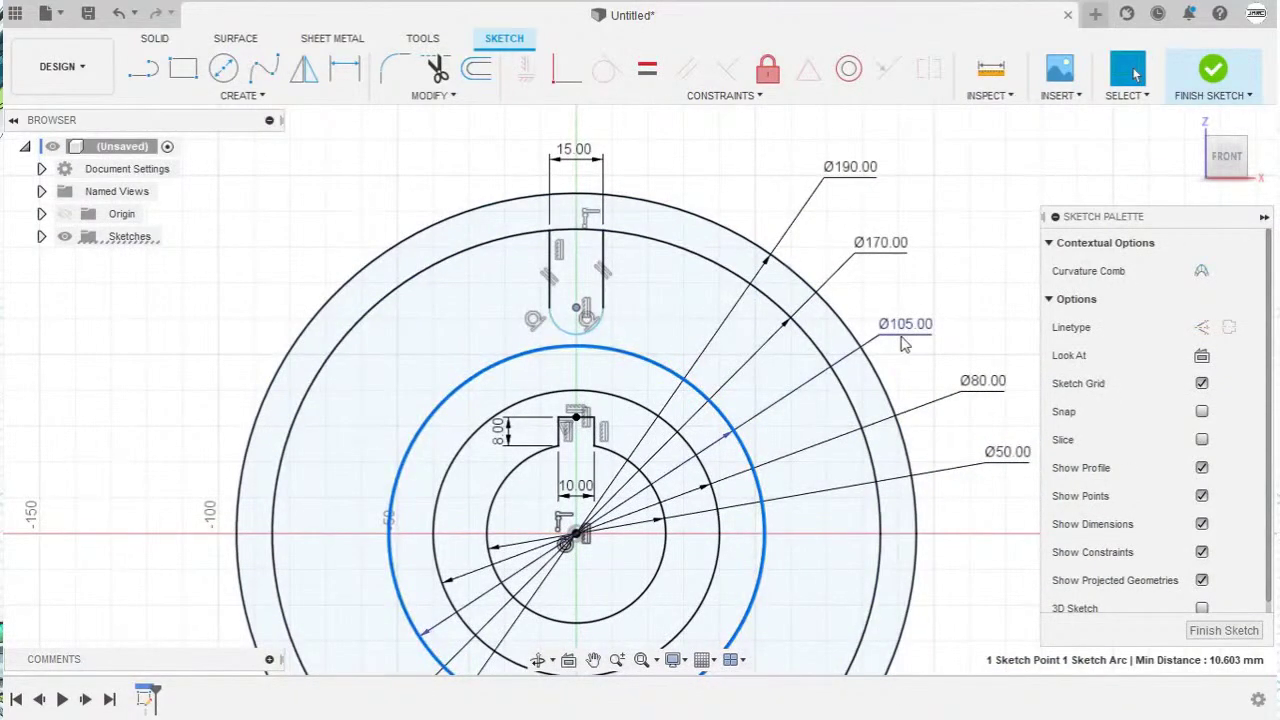
Step: Make the slot arc's centre coincident with the Ø105 circle
right_click(693, 170)
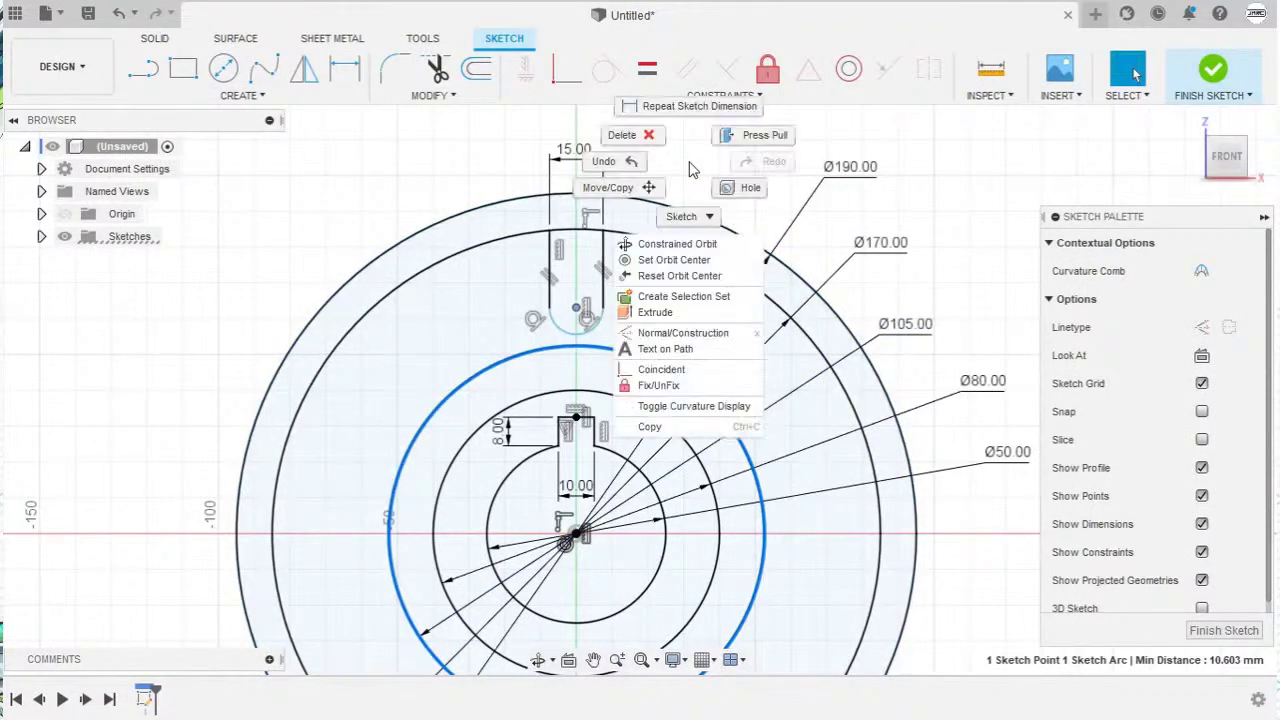
left_click(702, 378)
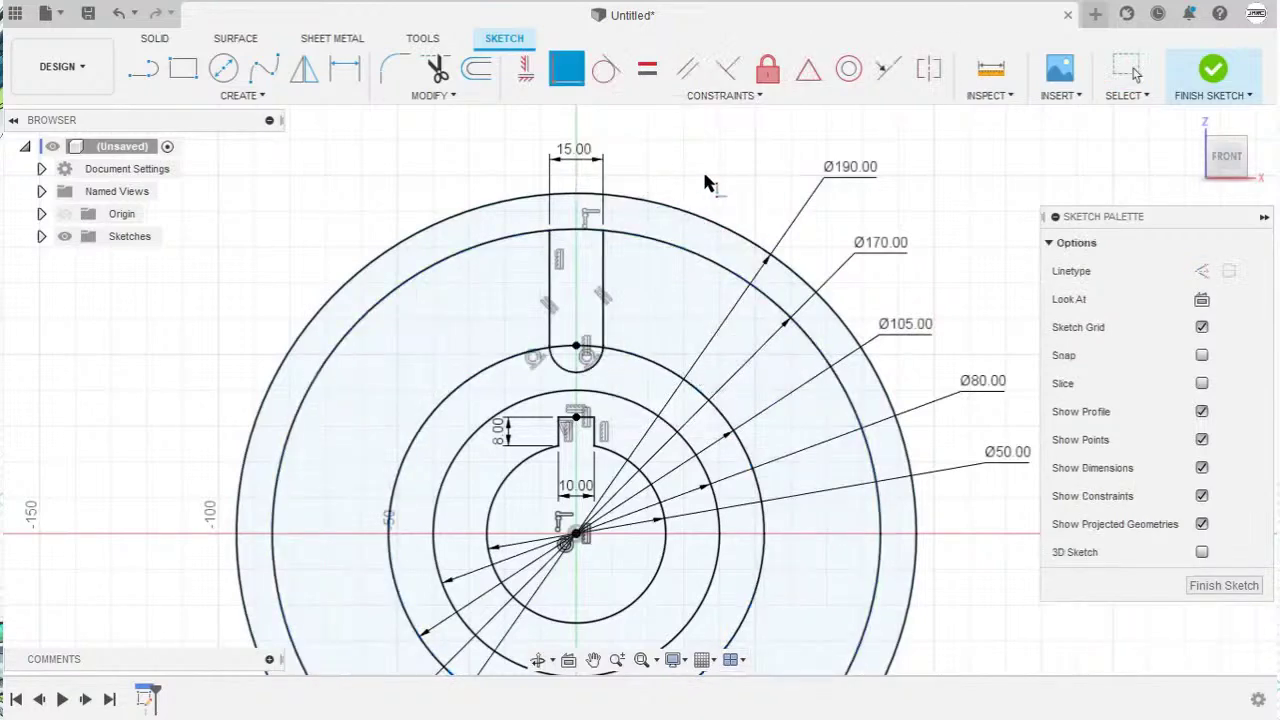
key("Escape")
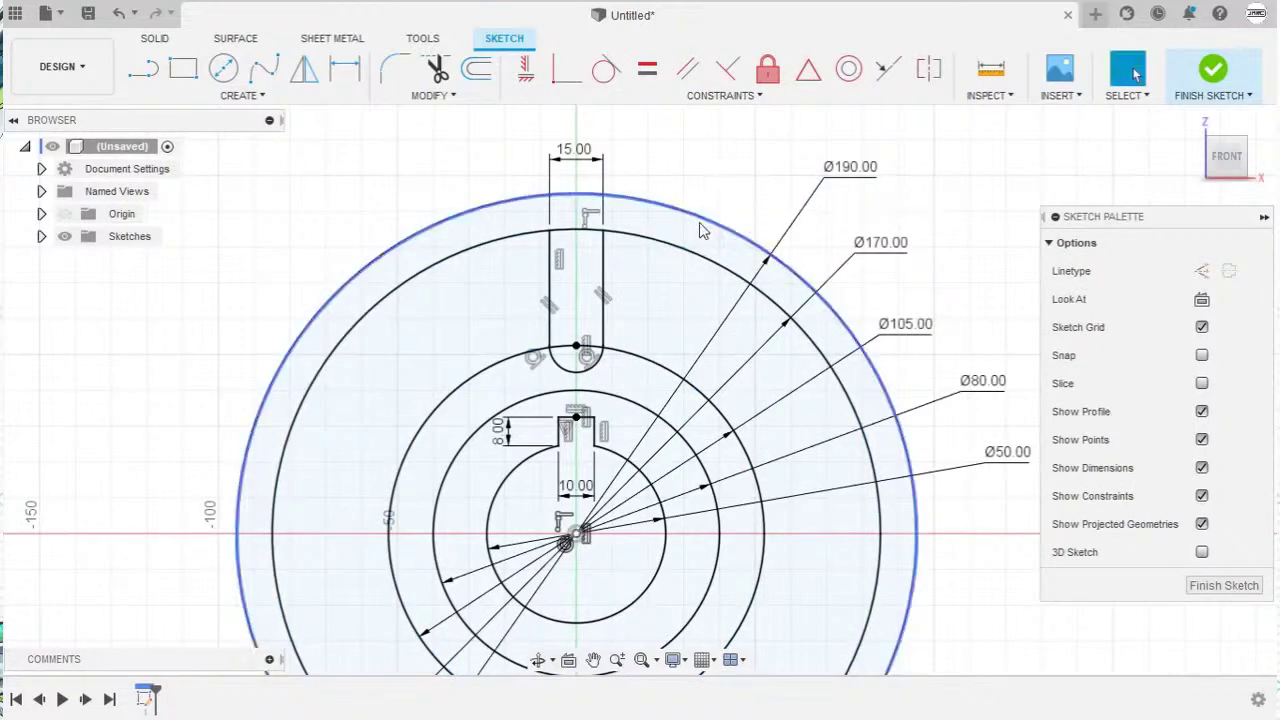
Step: Convert the Ø105 circle to construction geometry
left_click(652, 369)
left_click(652, 372)
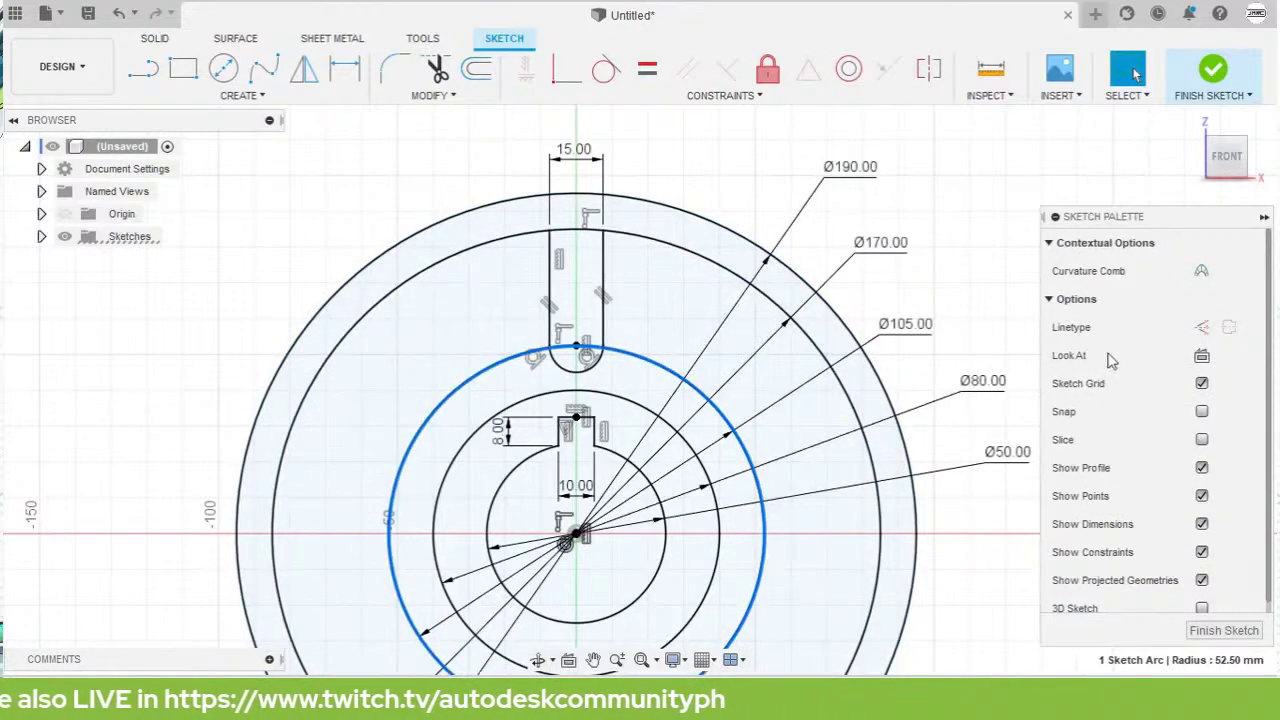
left_click(1203, 329)
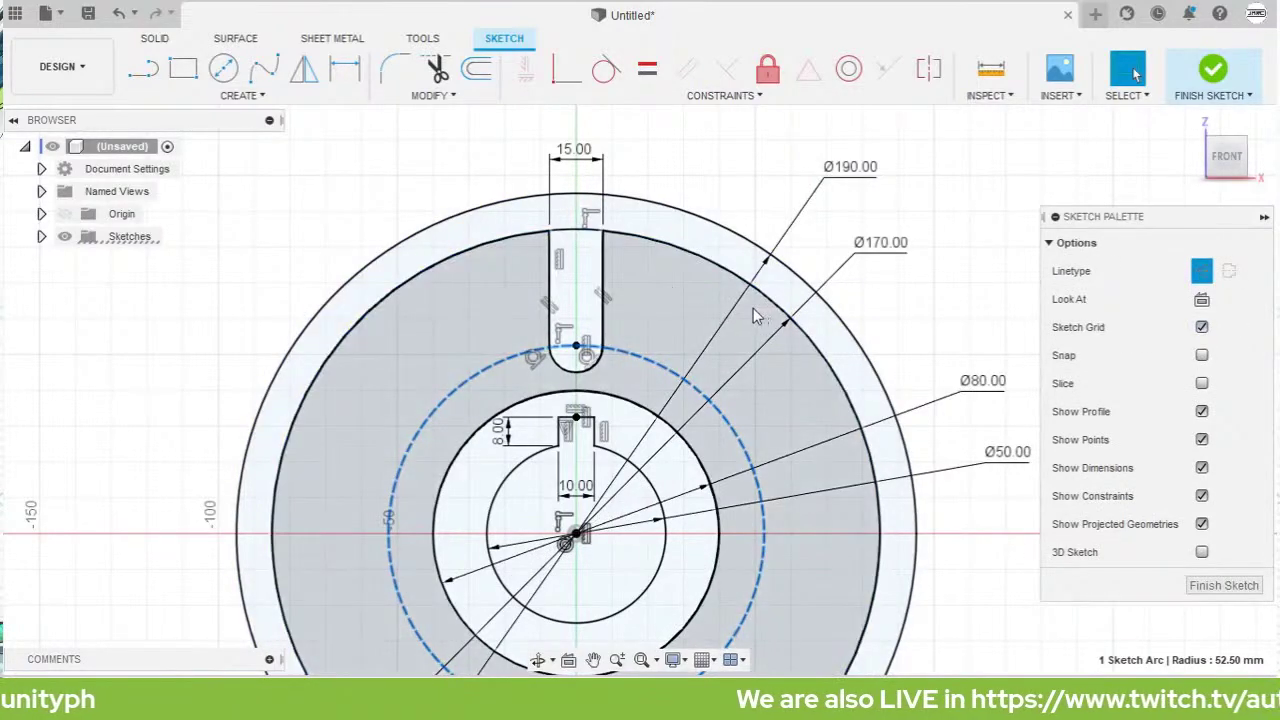
left_click(703, 176)
Step: Draw a 3-Point Arc whose ends sit on the Ø170 circle
key("s")
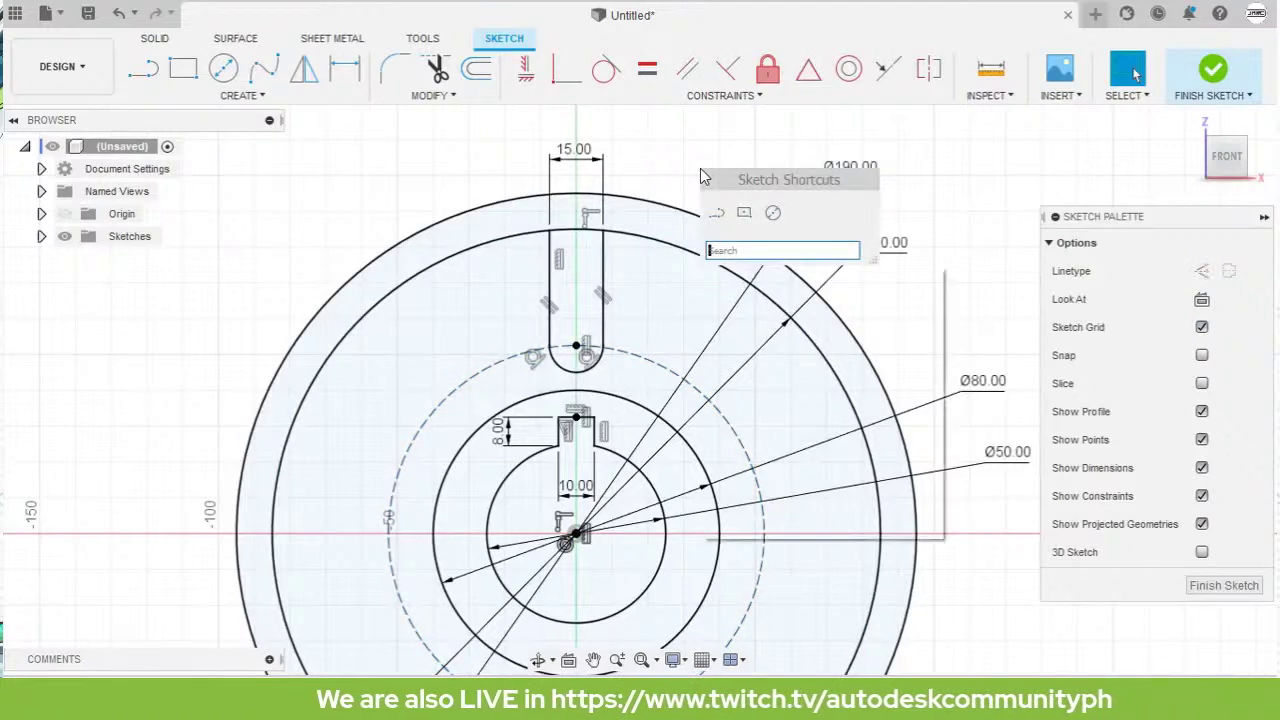
type("arc")
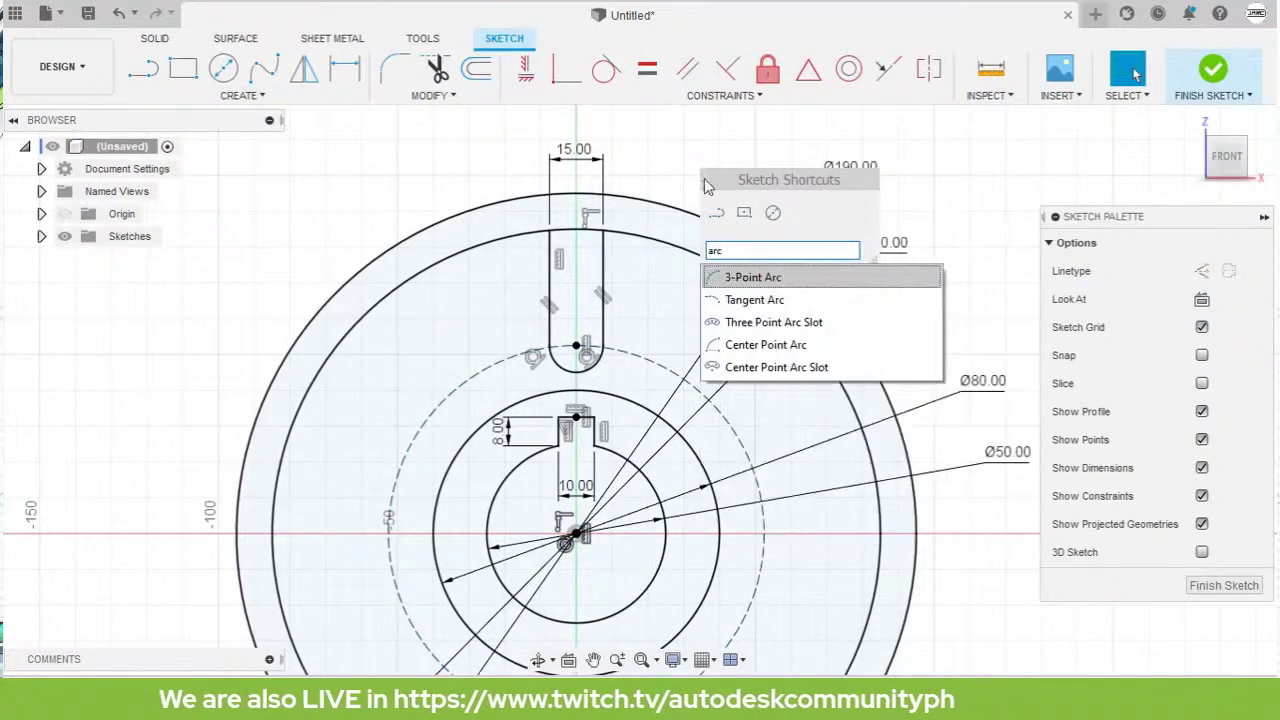
left_click(732, 281)
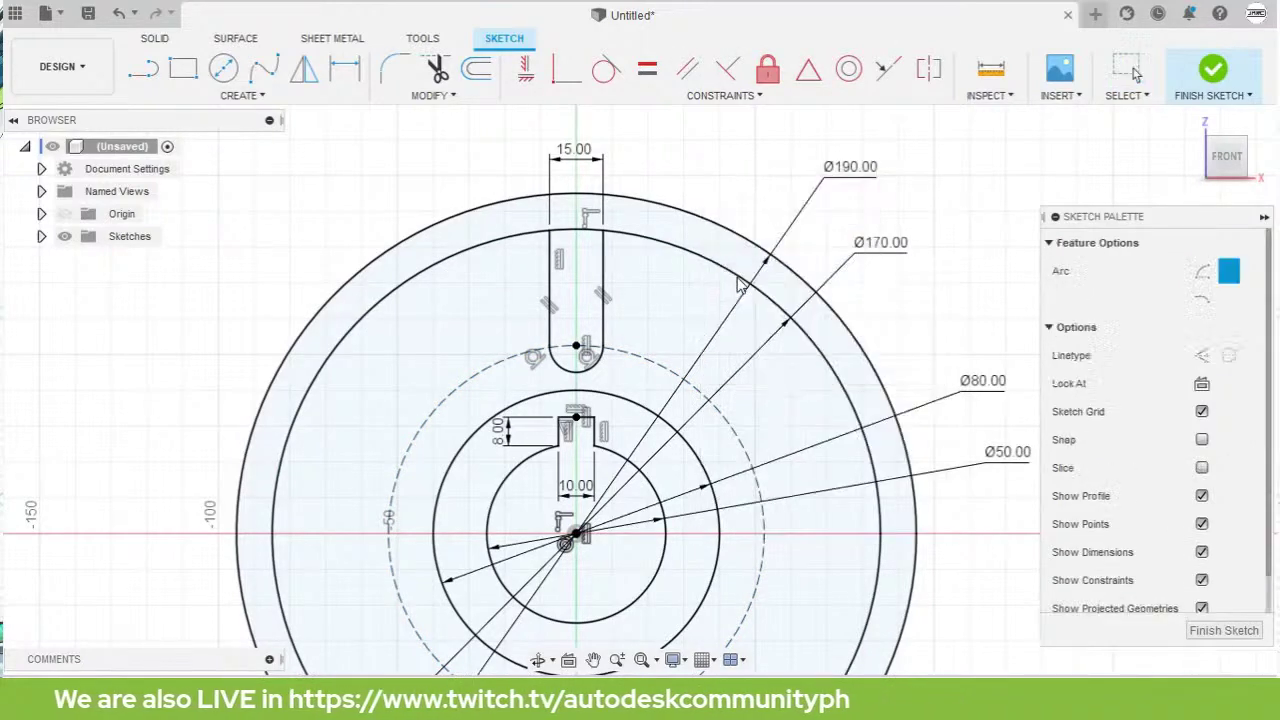
left_click(648, 240)
left_click(795, 330)
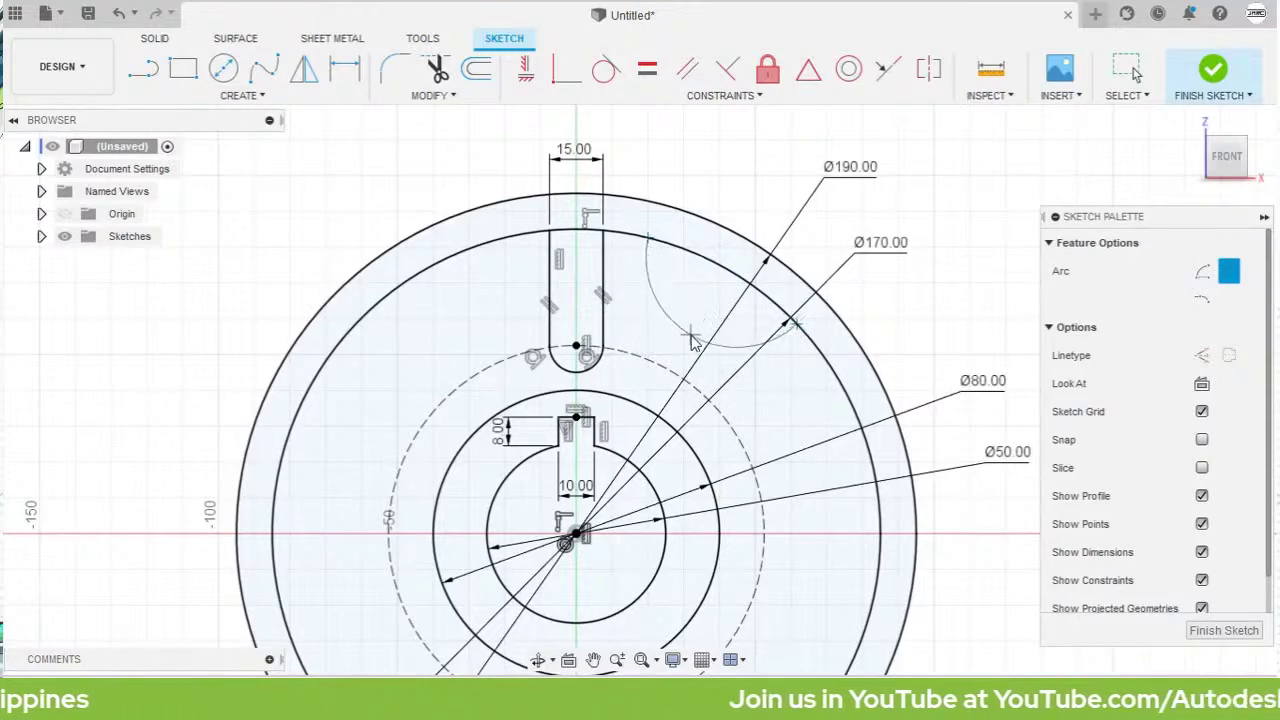
key("Escape")
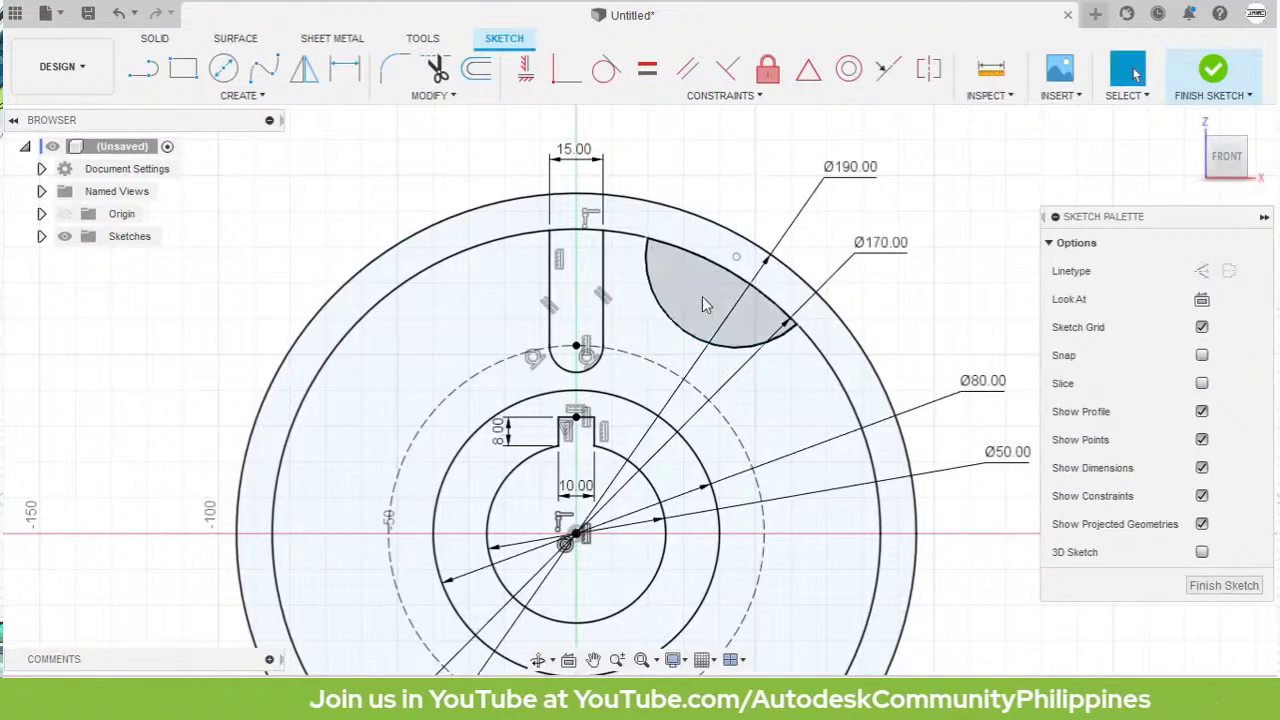
Step: Give the new arc a radius dimension of 30 mm
left_click(690, 340)
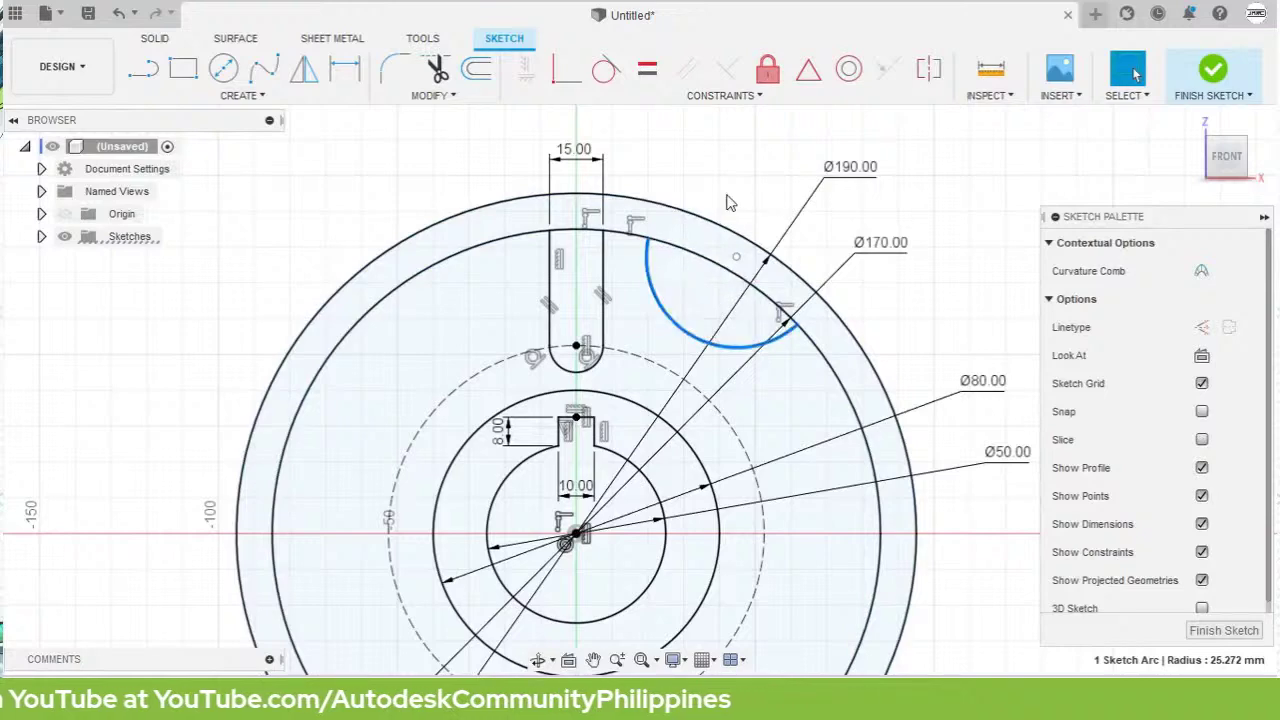
key("d")
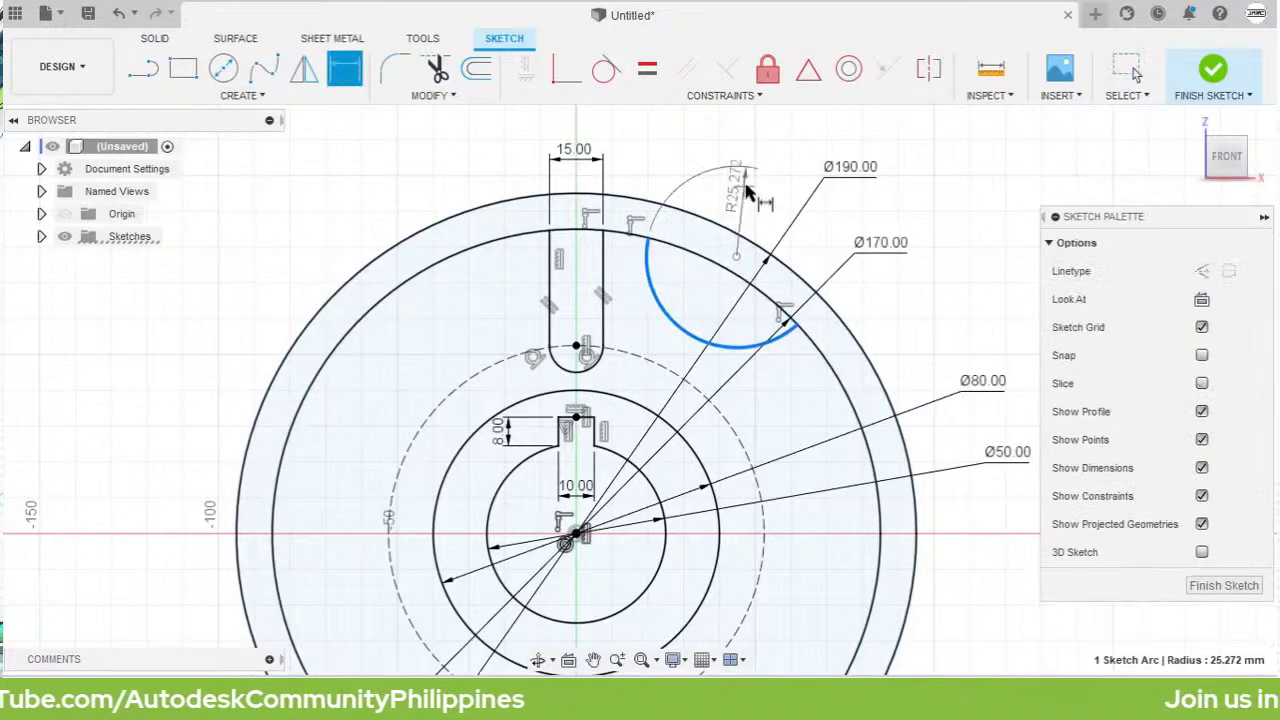
left_click(716, 300)
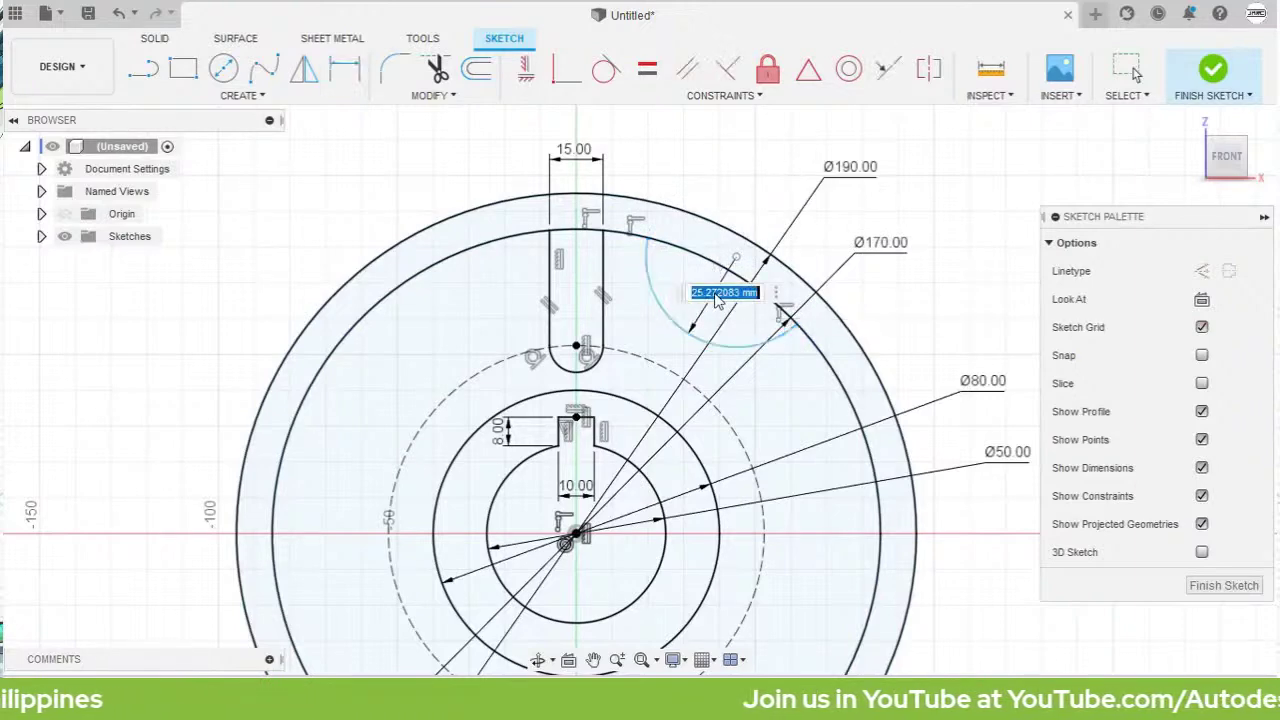
type("30")
key("Return")
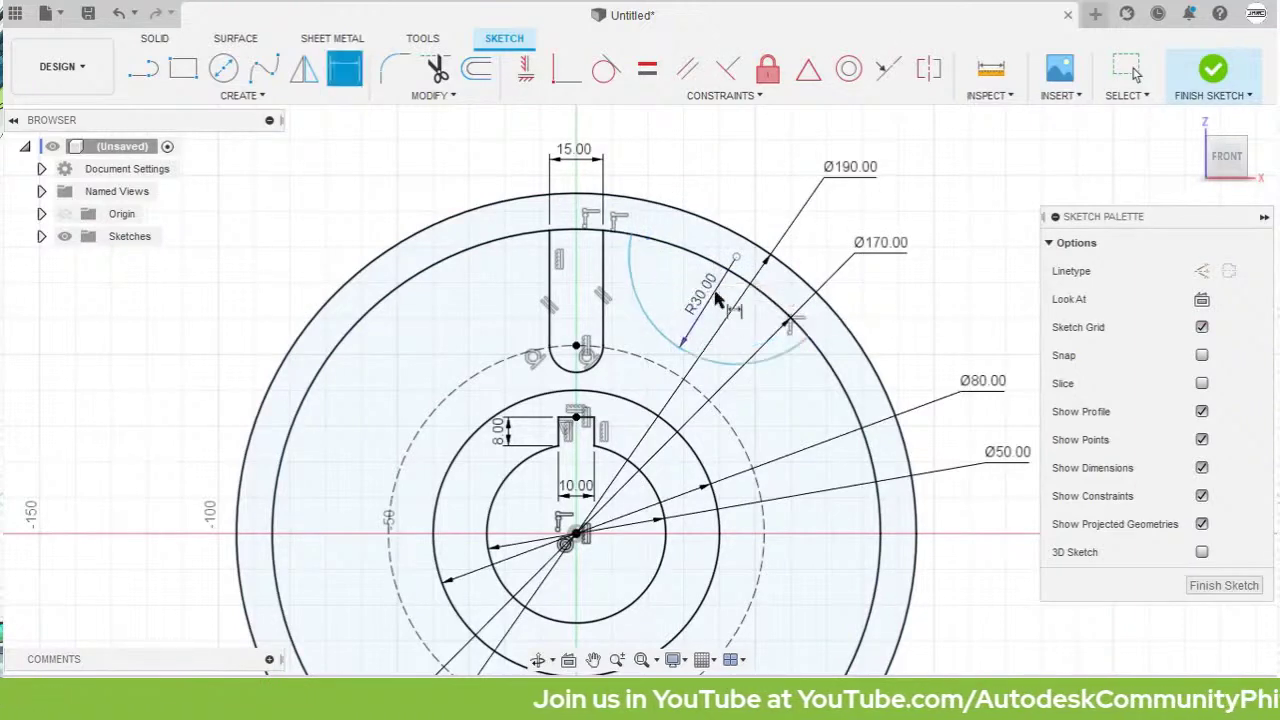
key("Escape")
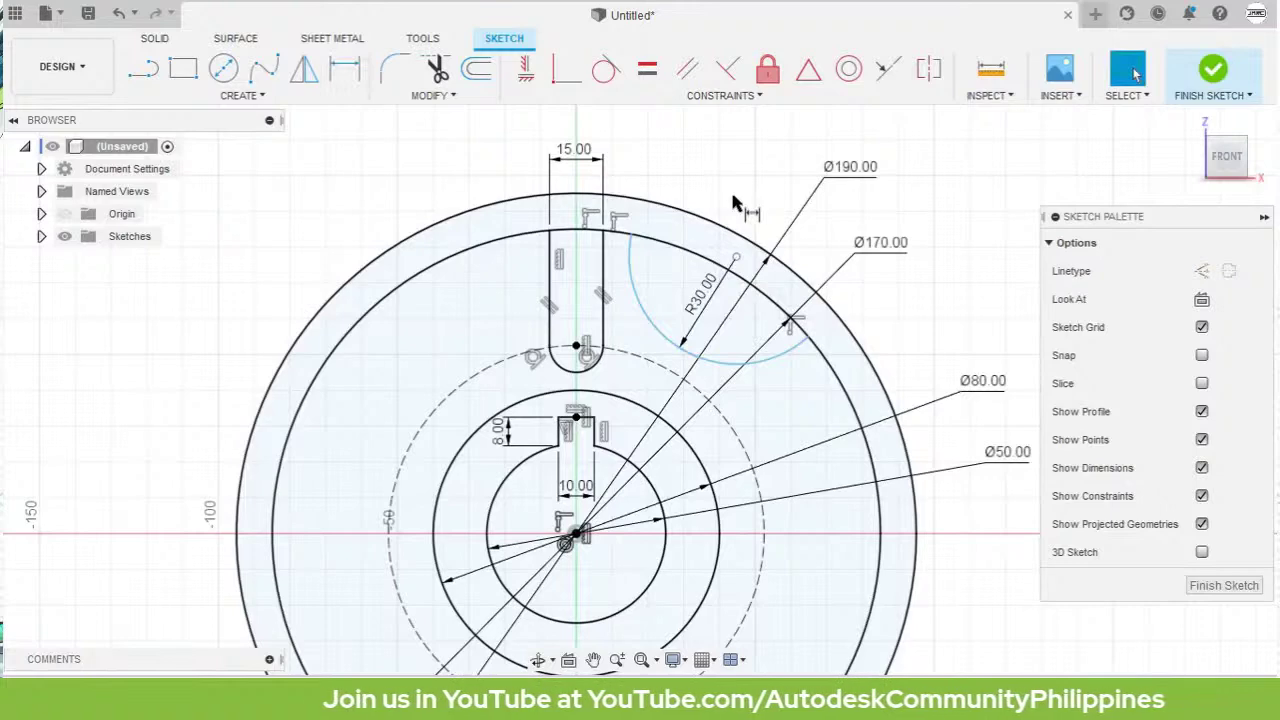
Step: Make the R30 arc's centre coincident with the Ø190 outer circle
left_click(737, 261)
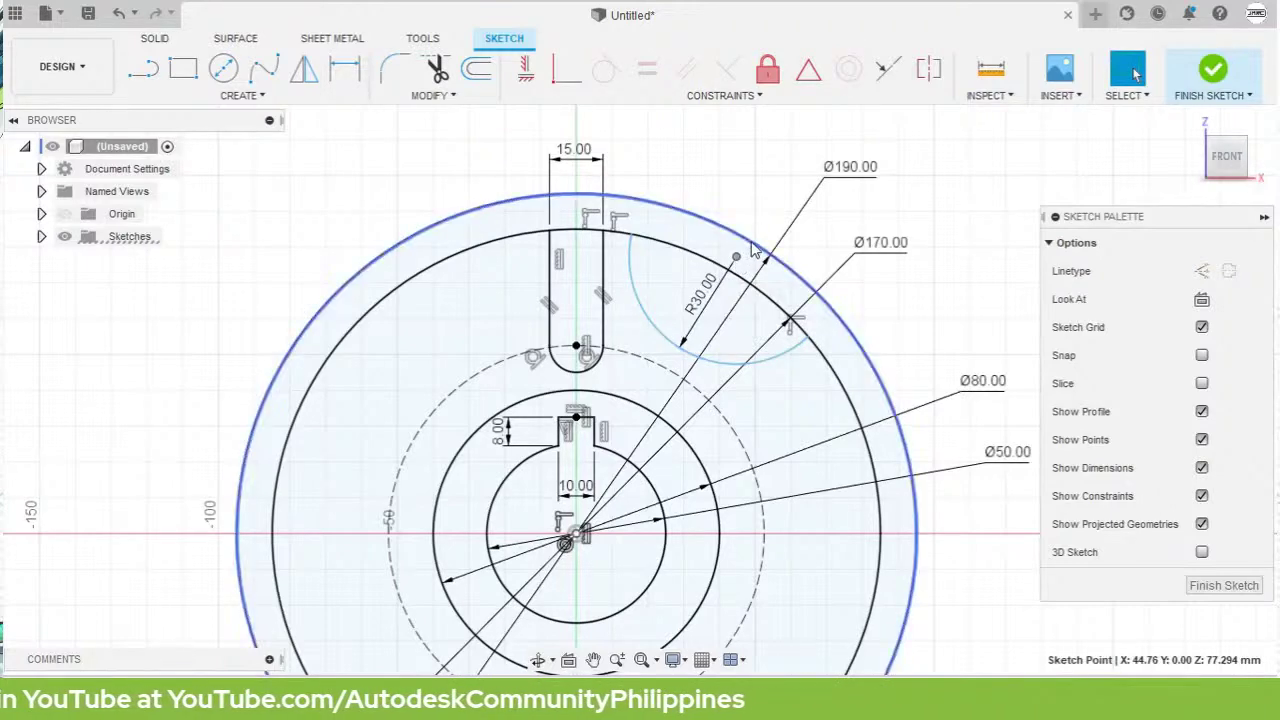
left_click(744, 247, "ctrl")
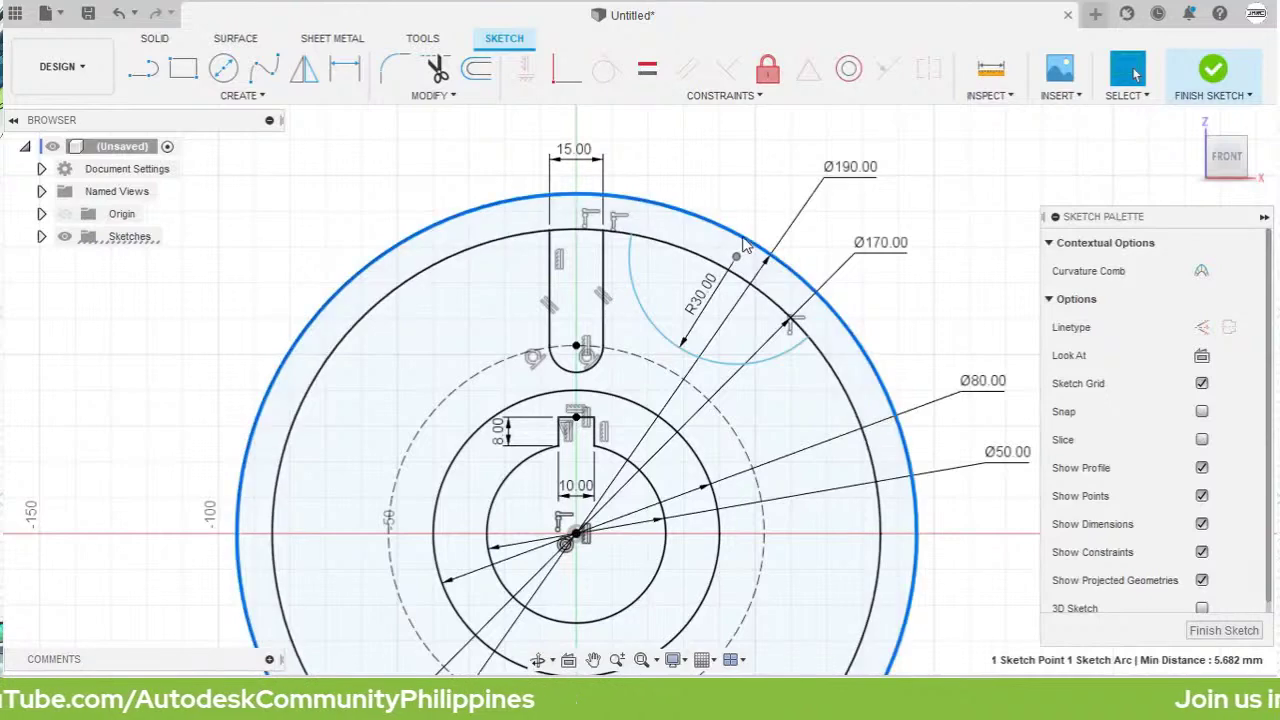
right_click(726, 151)
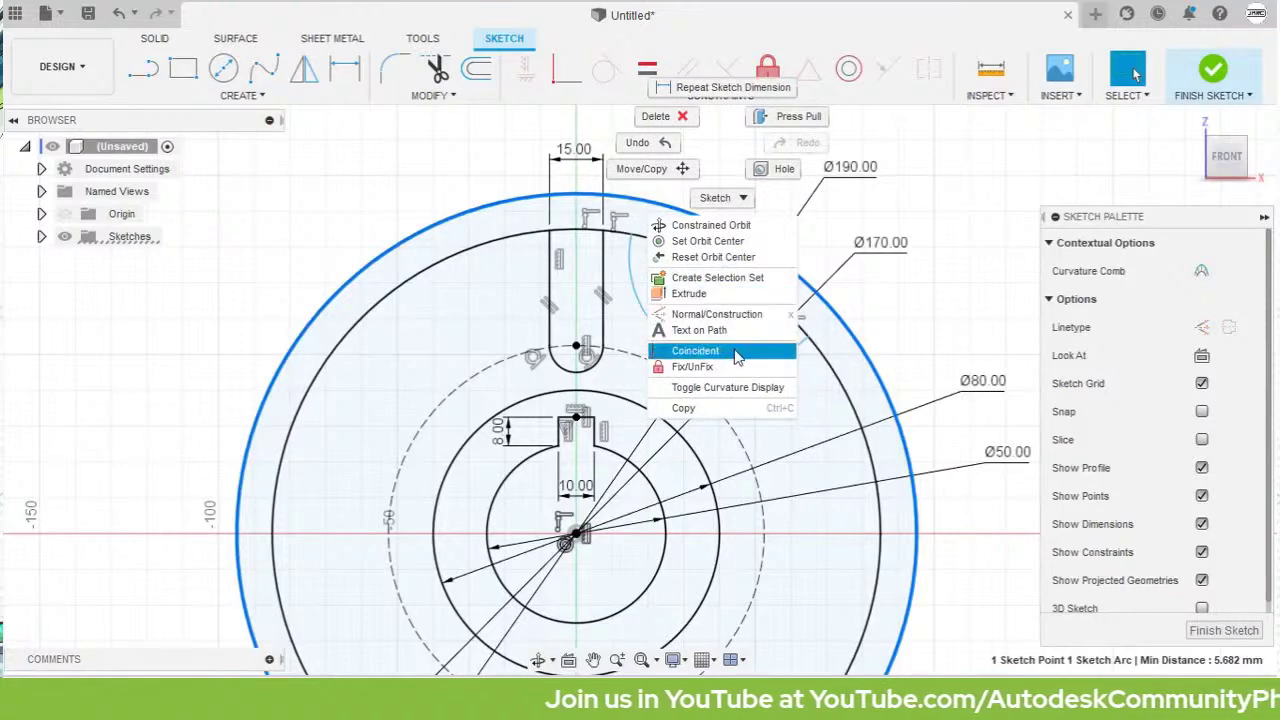
left_click(700, 351)
key("Escape")
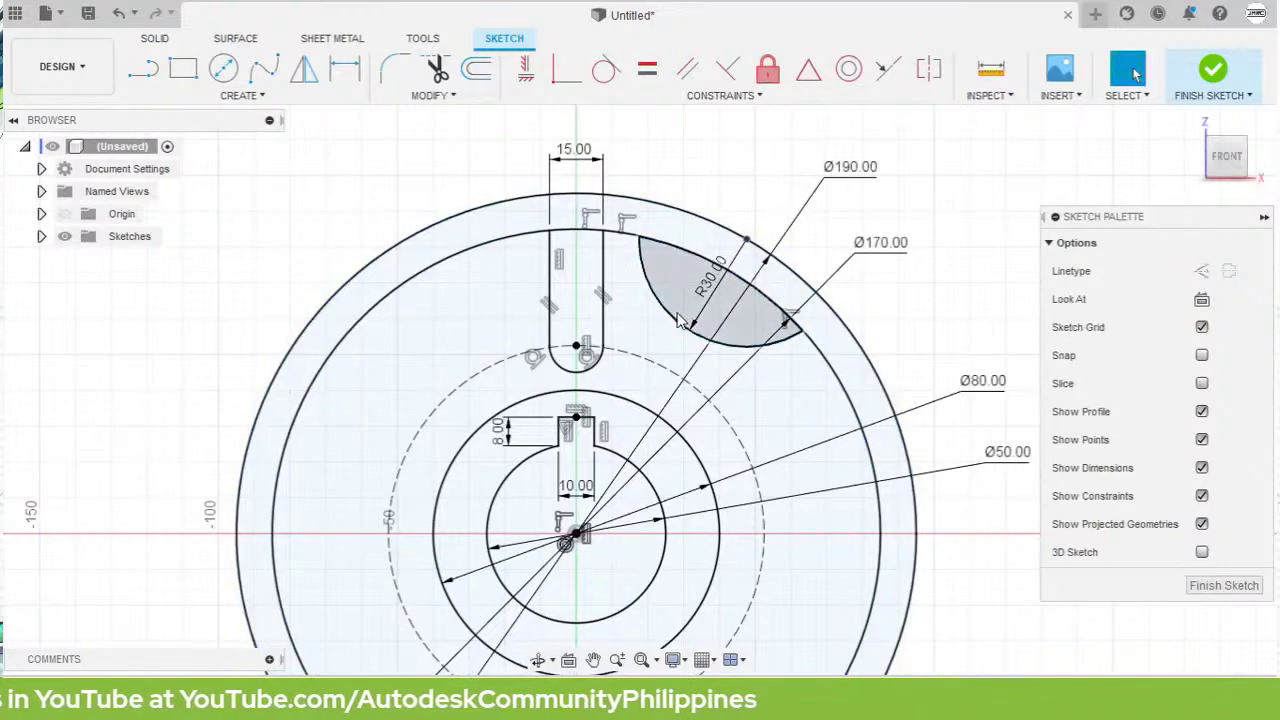
Step: Start a line at the sketch centre point
left_click(578, 535)
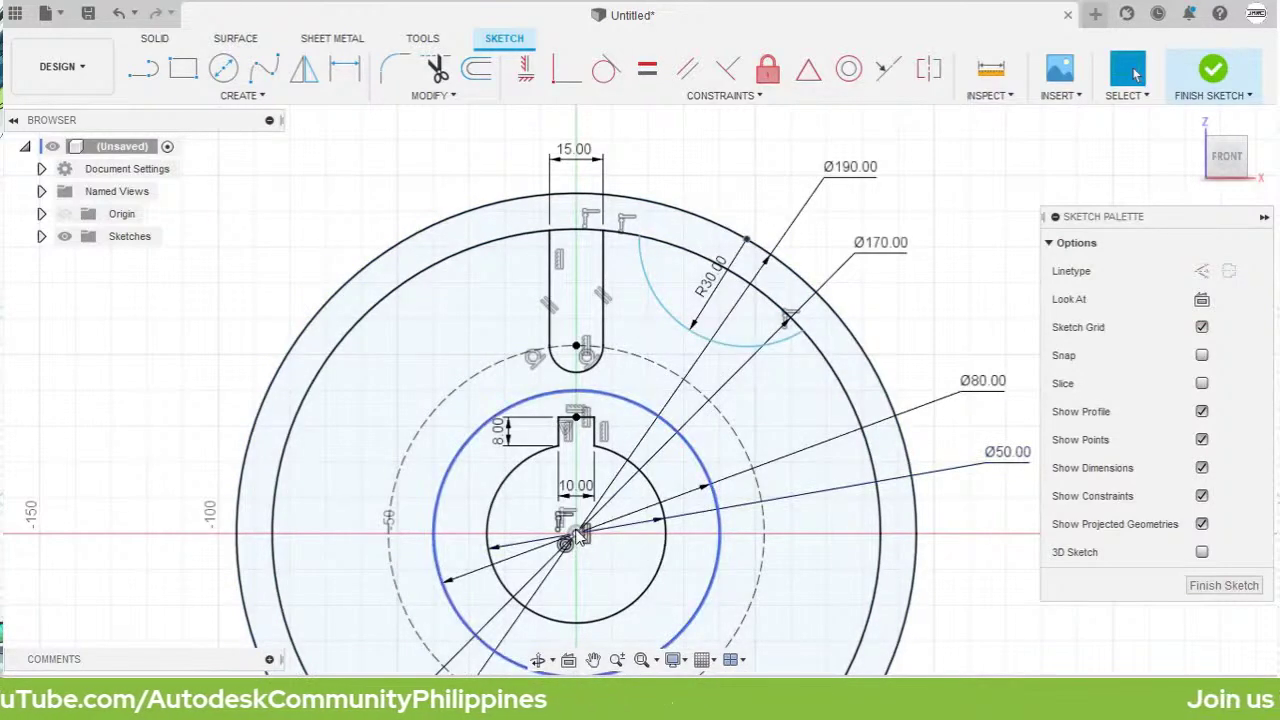
key("l")
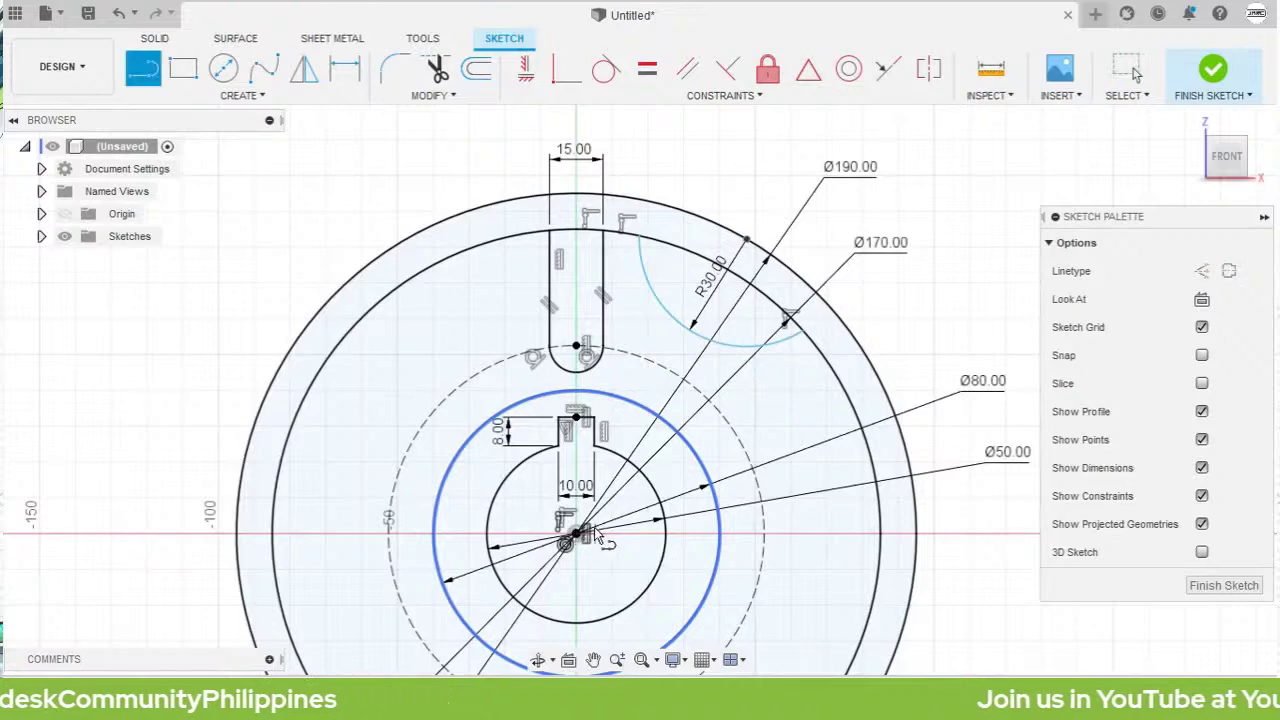
left_click(576, 538)
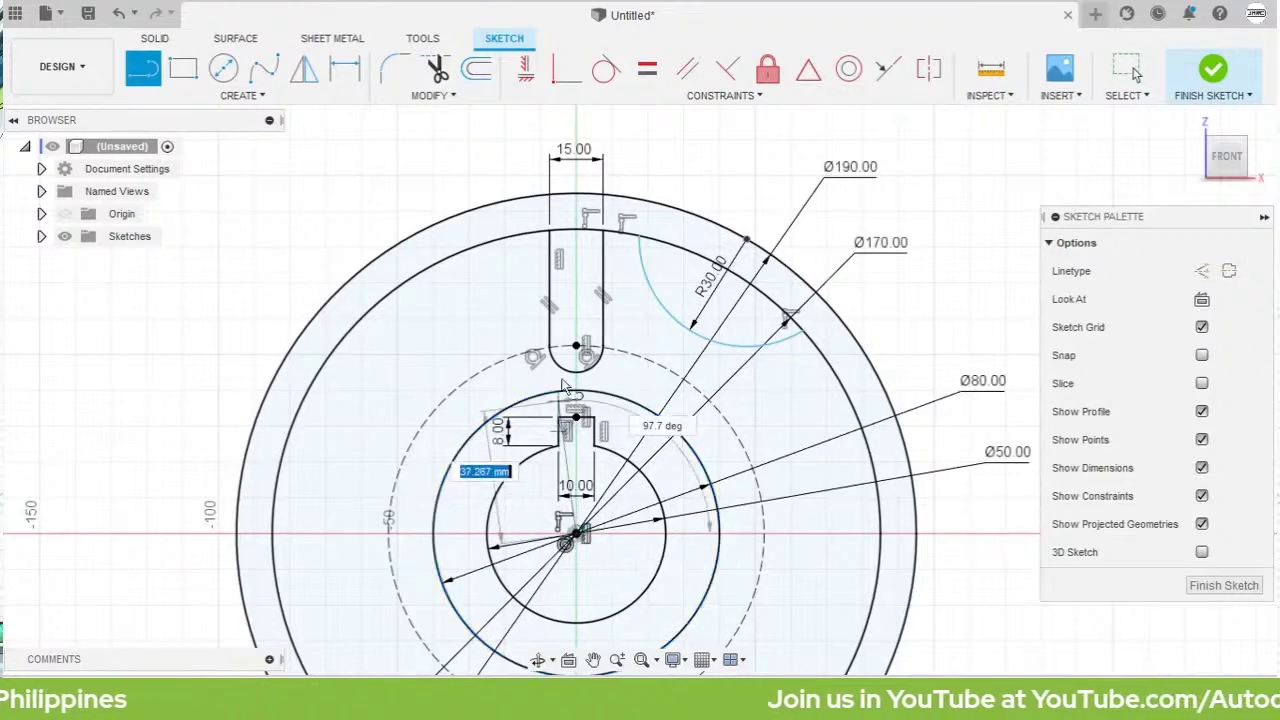
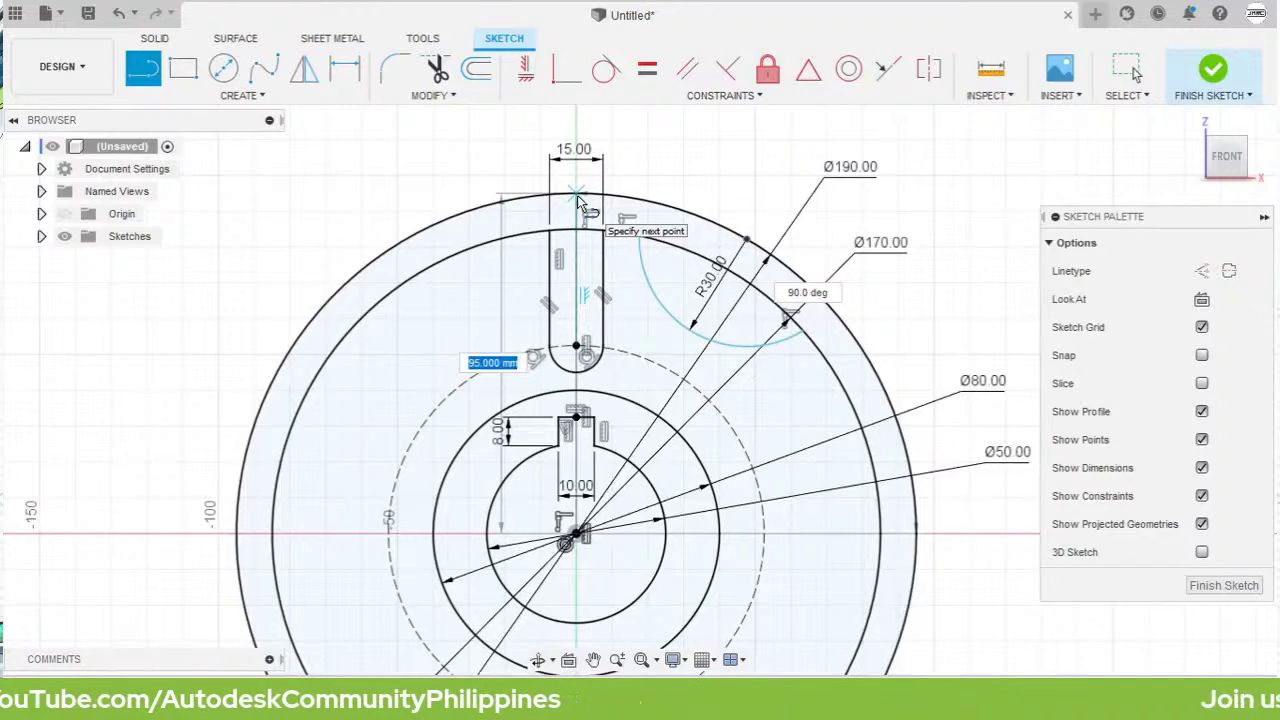
Step: Draw a radial line from the circles' centre to the outer circle
left_click(578, 199)
key("Escape")
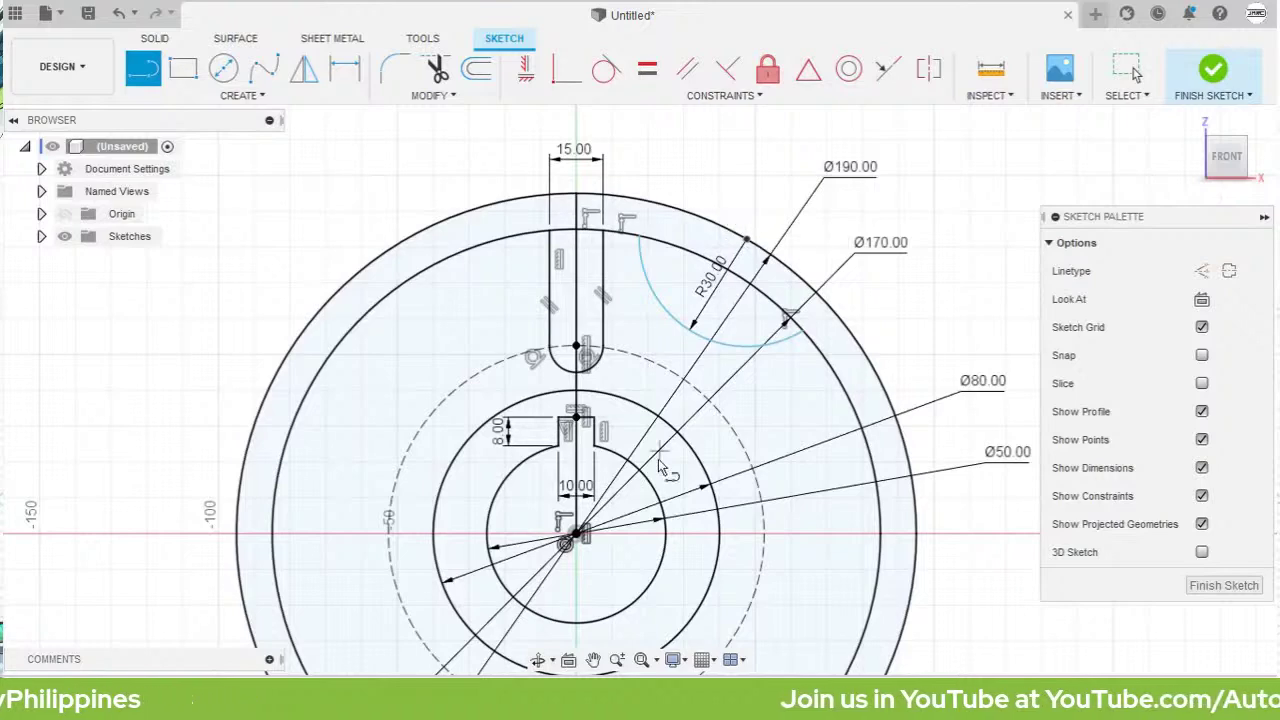
left_click(567, 537)
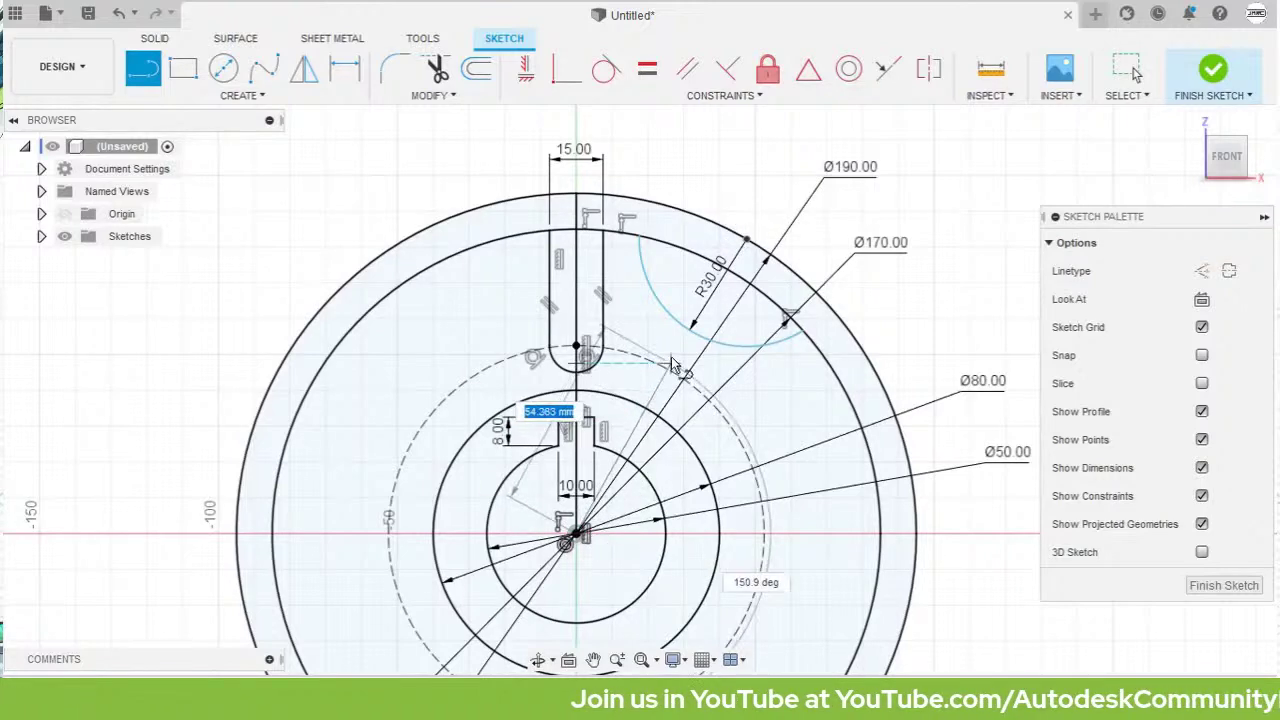
double_click(748, 245)
key("Escape")
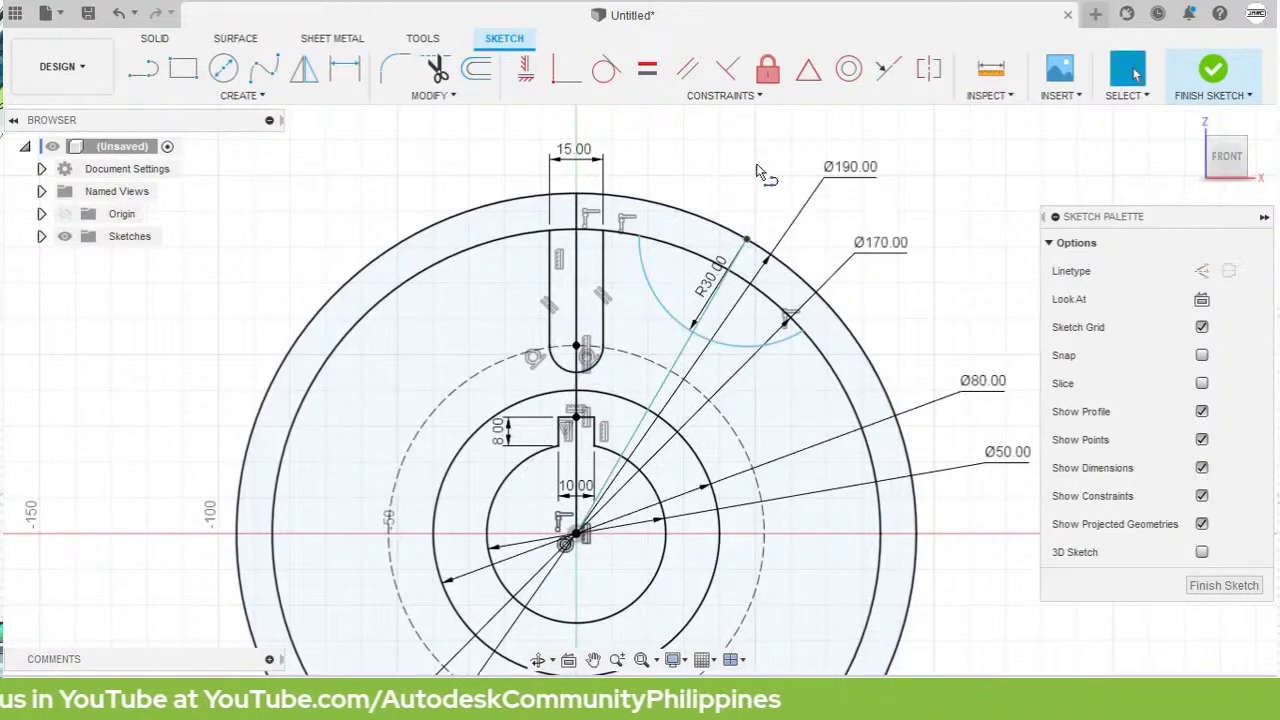
Step: Convert the vertical line and the new diagonal radial line into construction lines
left_click(578, 291)
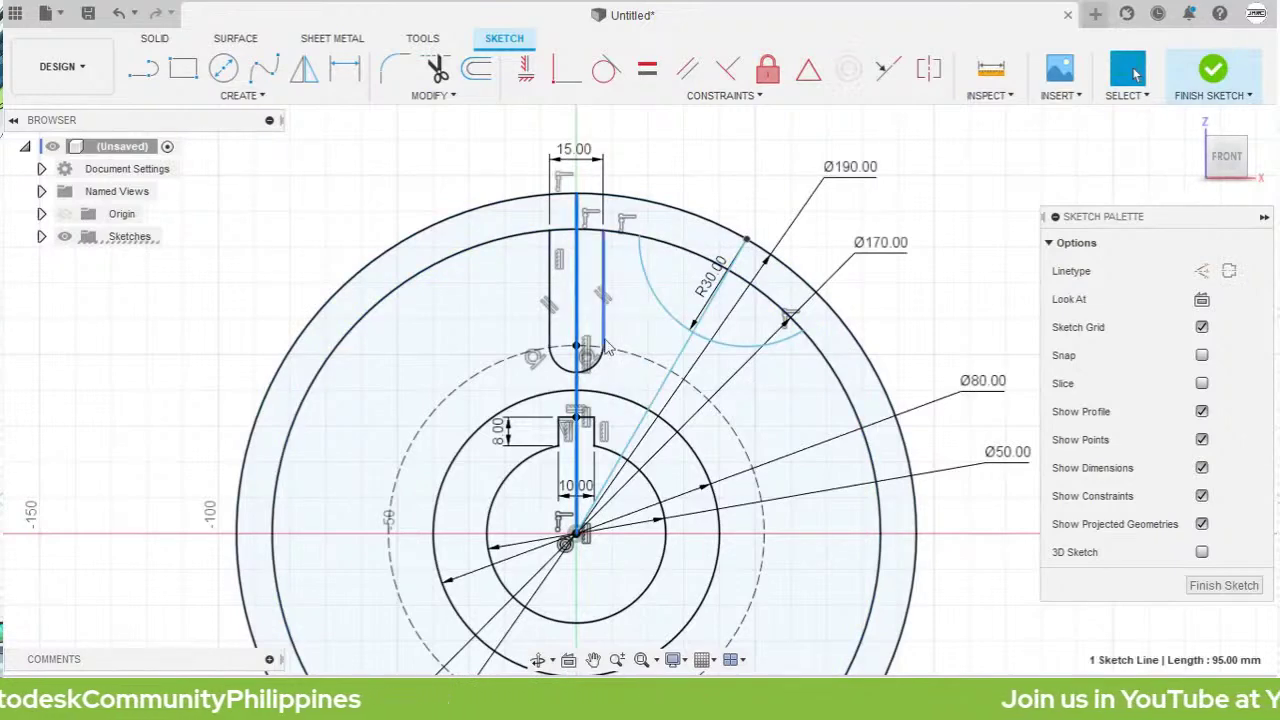
left_click(676, 364, "shift")
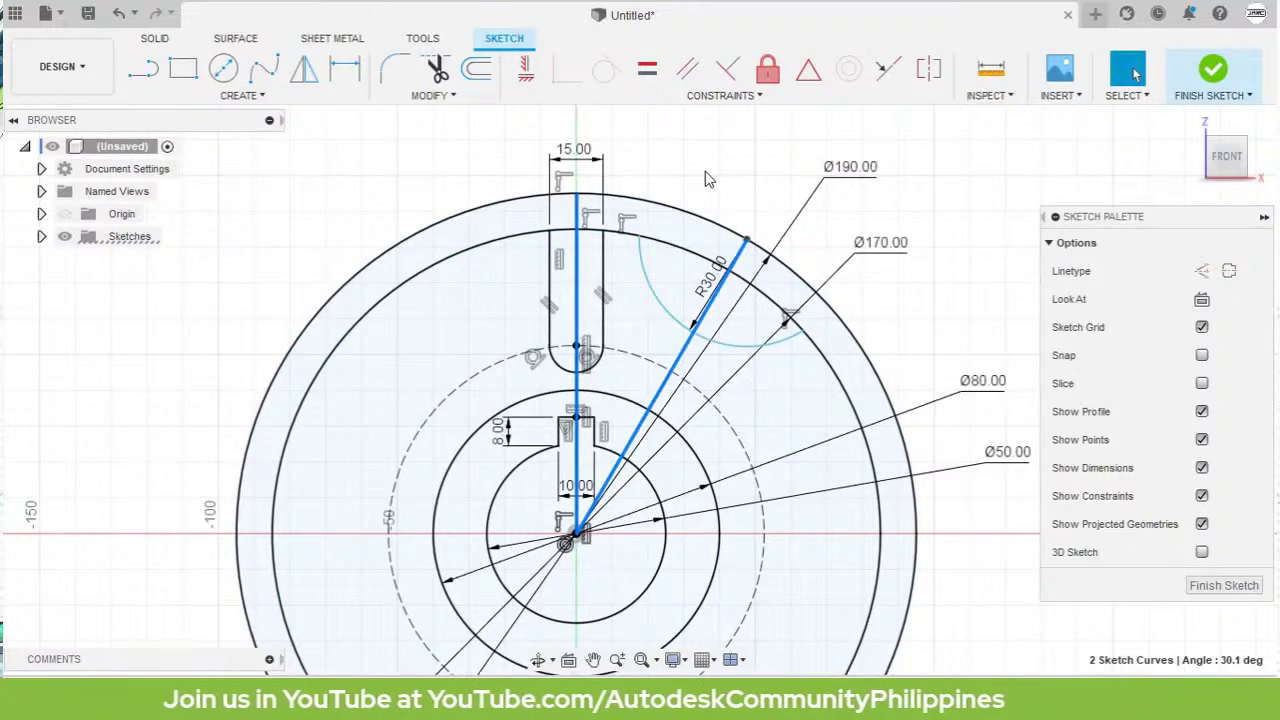
key("x")
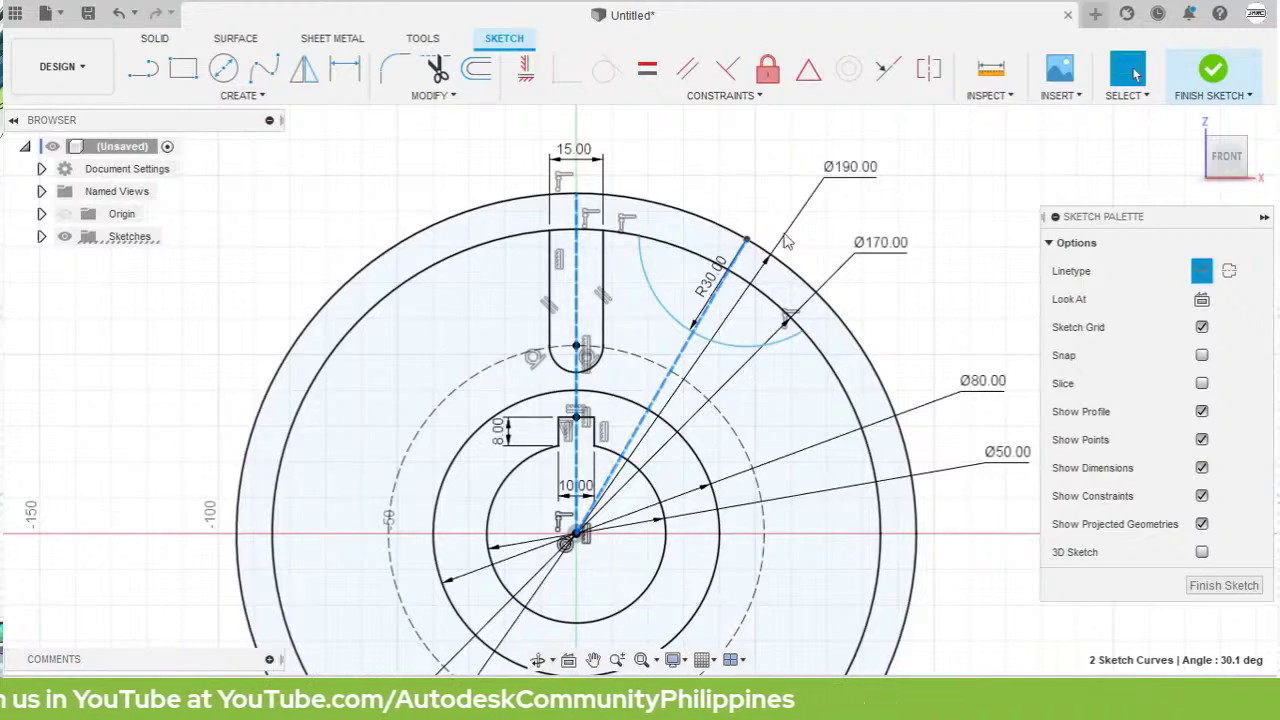
left_click(719, 182)
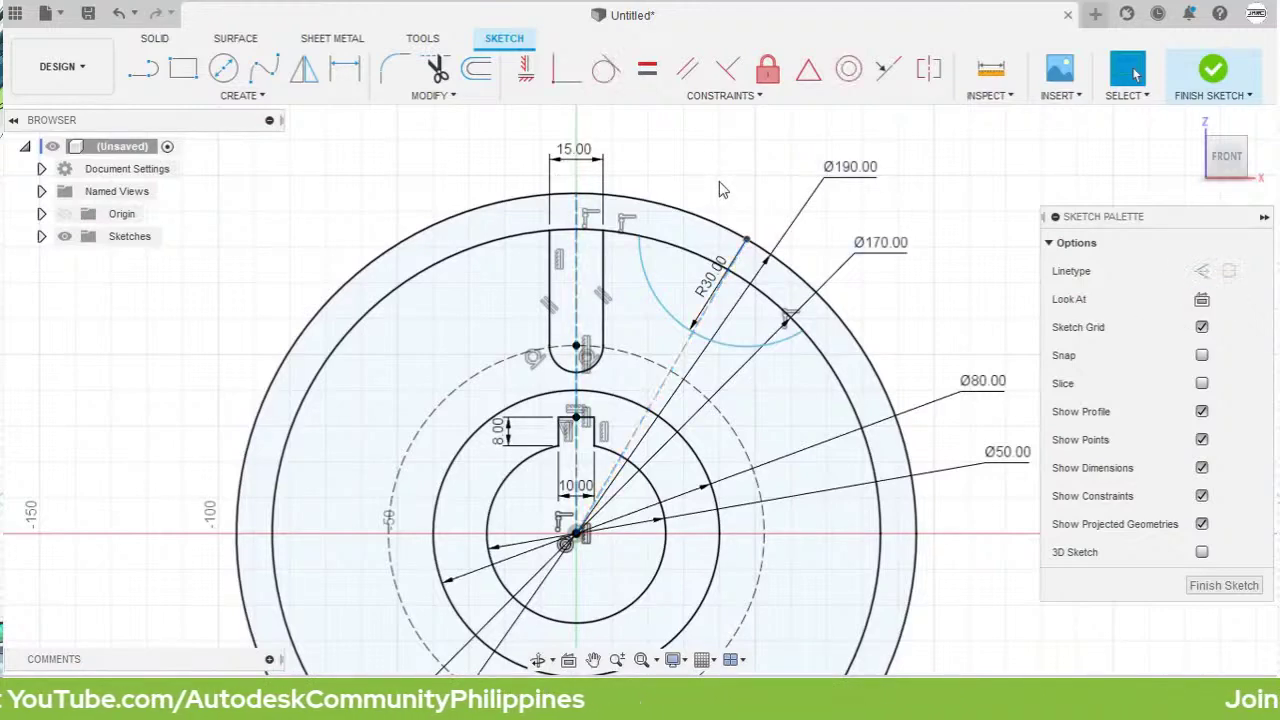
key("d")
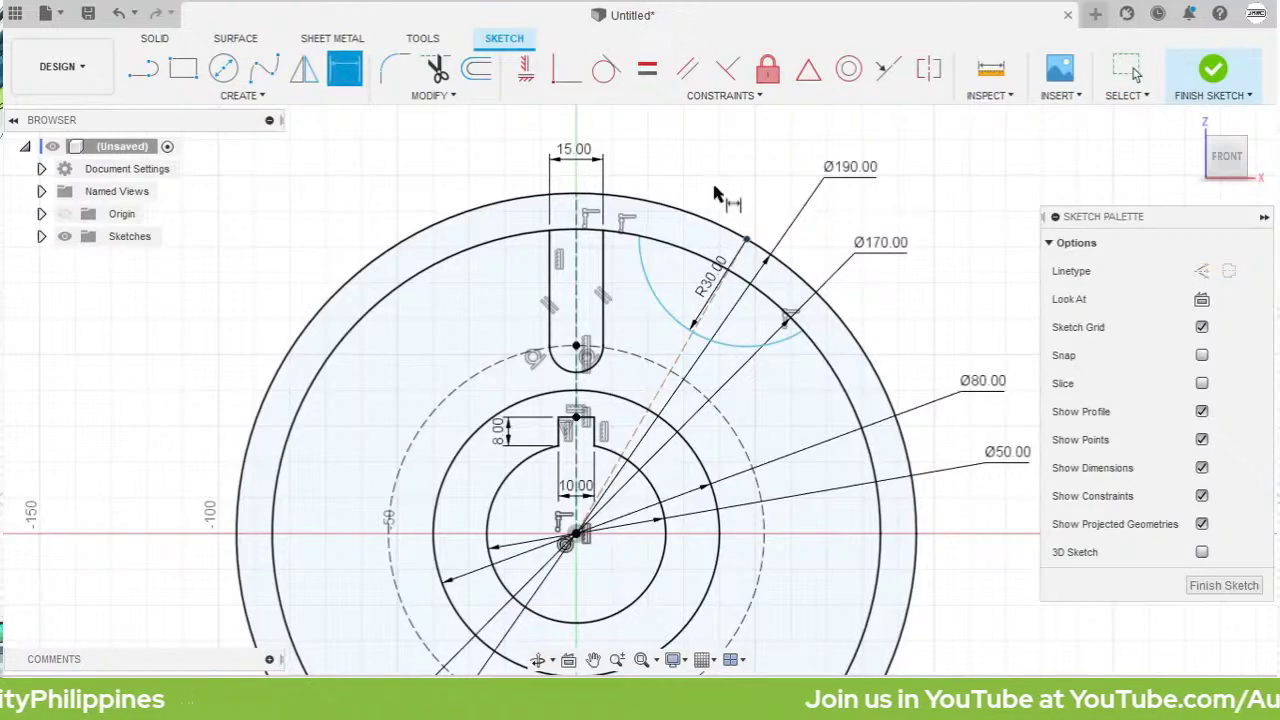
Step: Dimension the angle between the vertical and diagonal construction lines as 30°
left_click(577, 290)
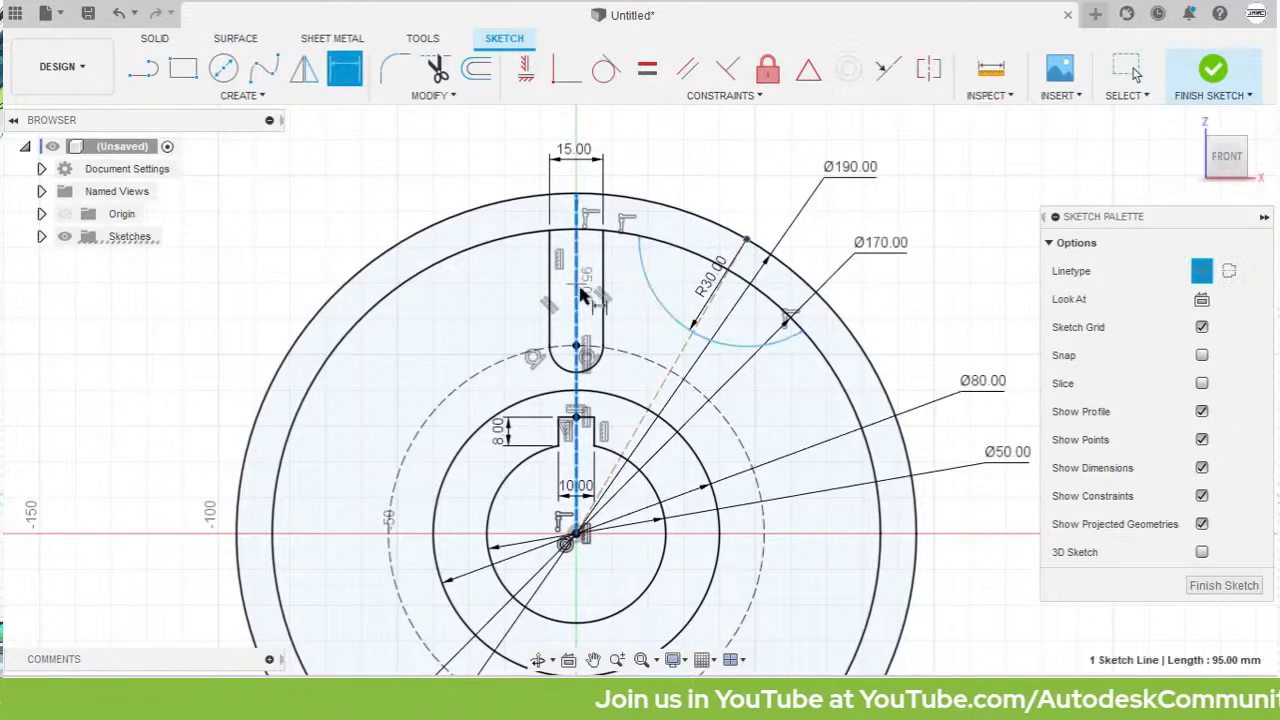
left_click(678, 360)
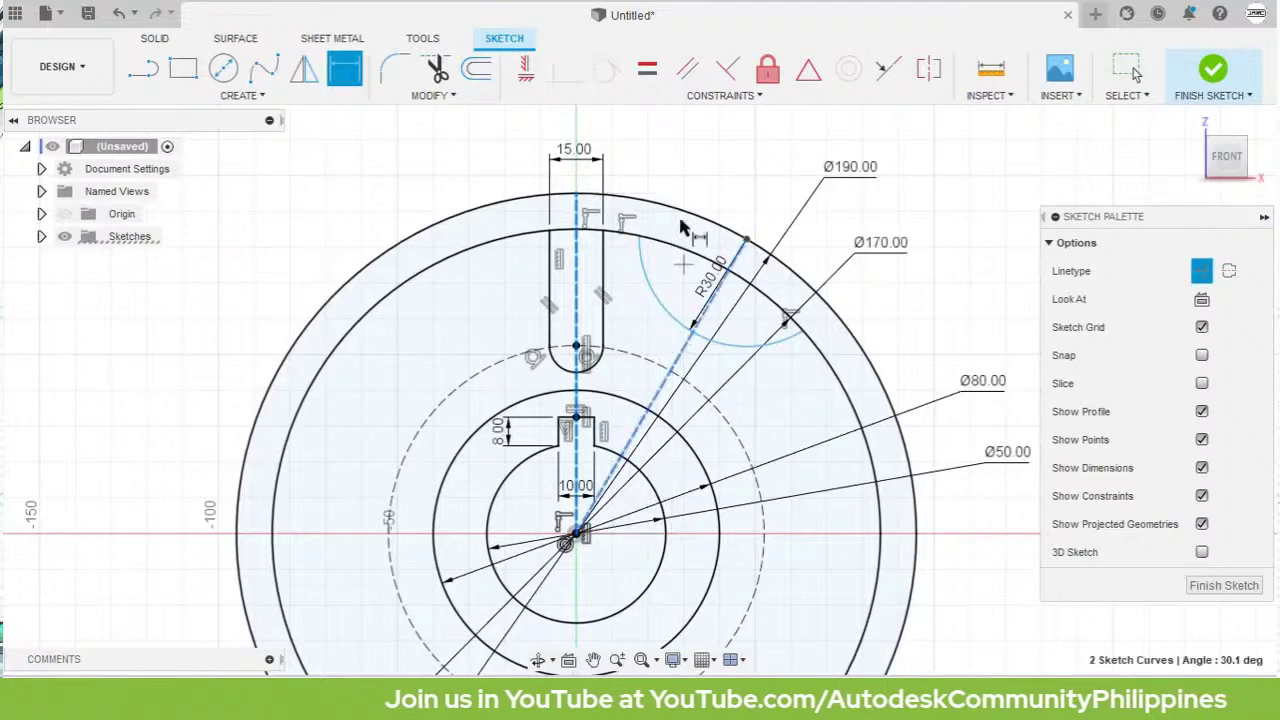
left_click(700, 155)
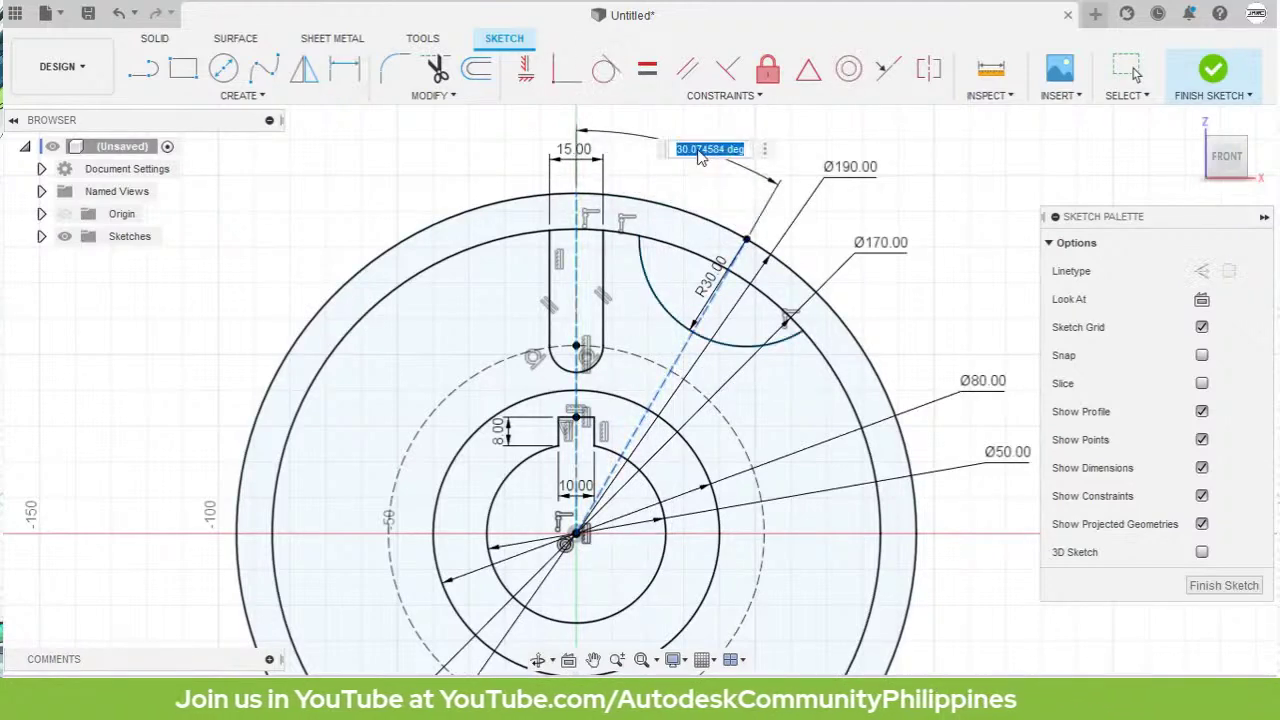
type("30")
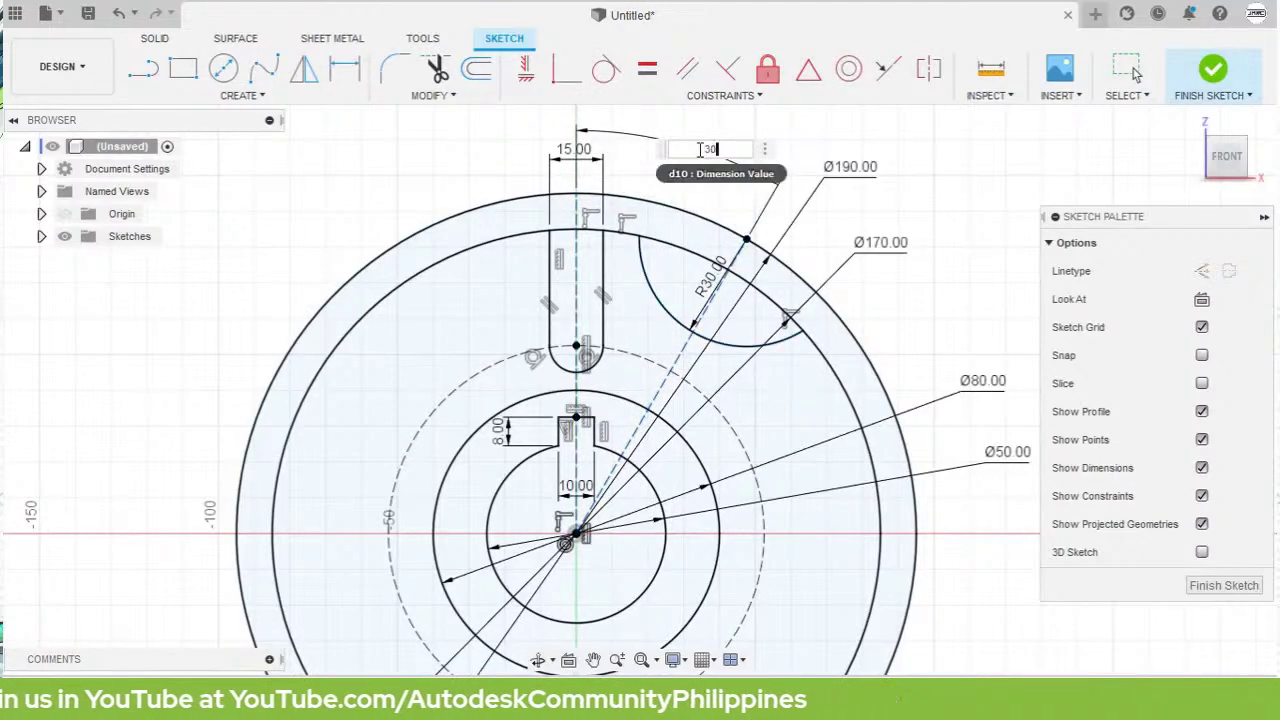
key("Return")
scroll(700, 150, "down", 2)
middle_click_drag(701, 254, 690, 197)
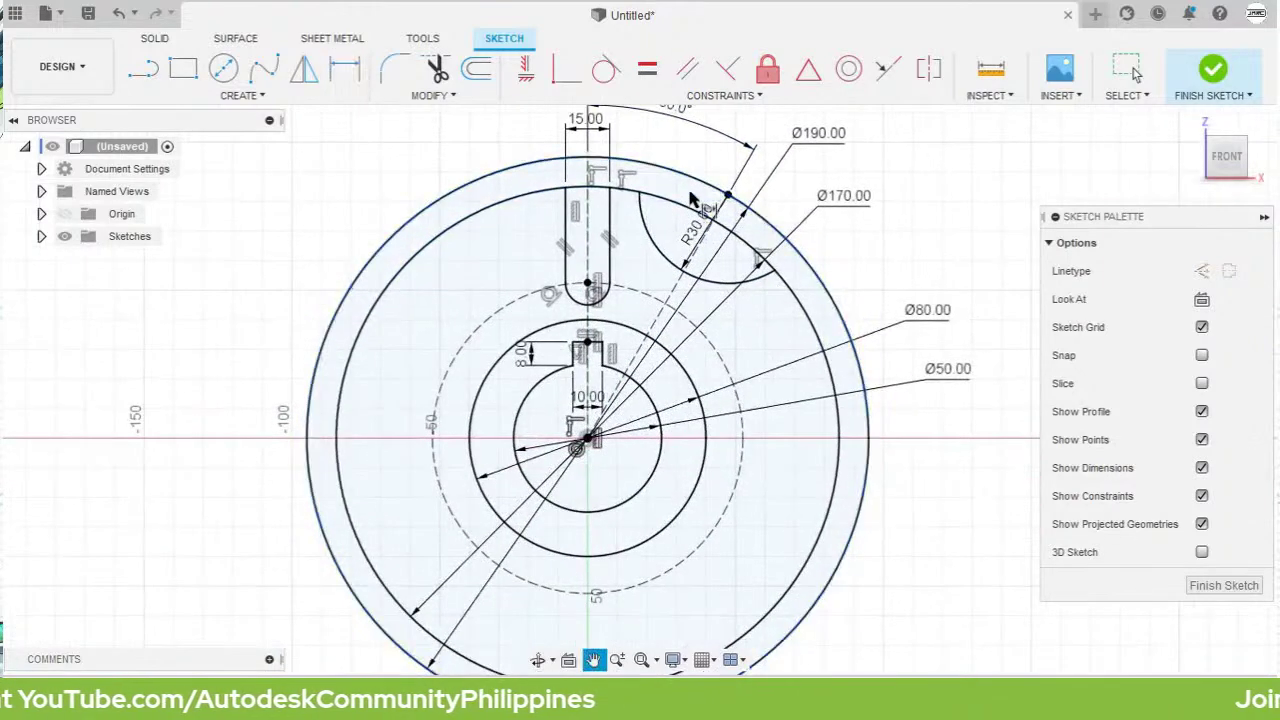
Step: Turn the outer Ø190 circle into a construction circle
key("Escape")
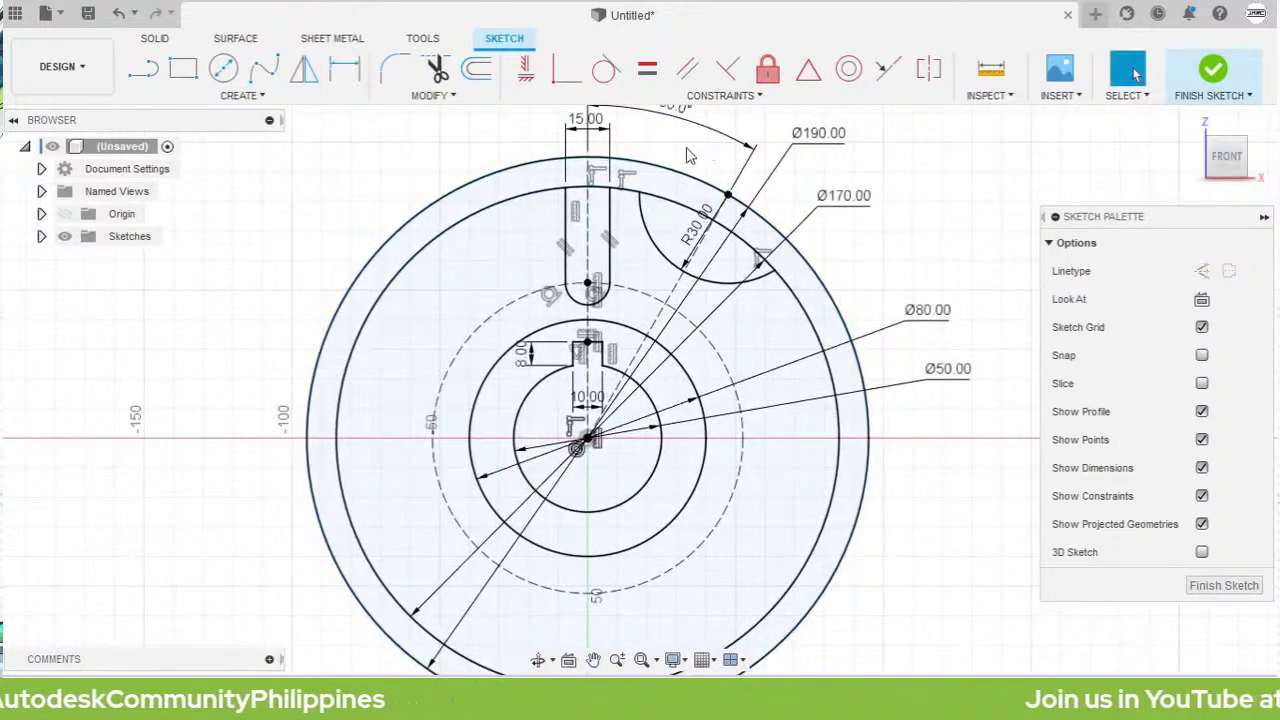
left_click(680, 176)
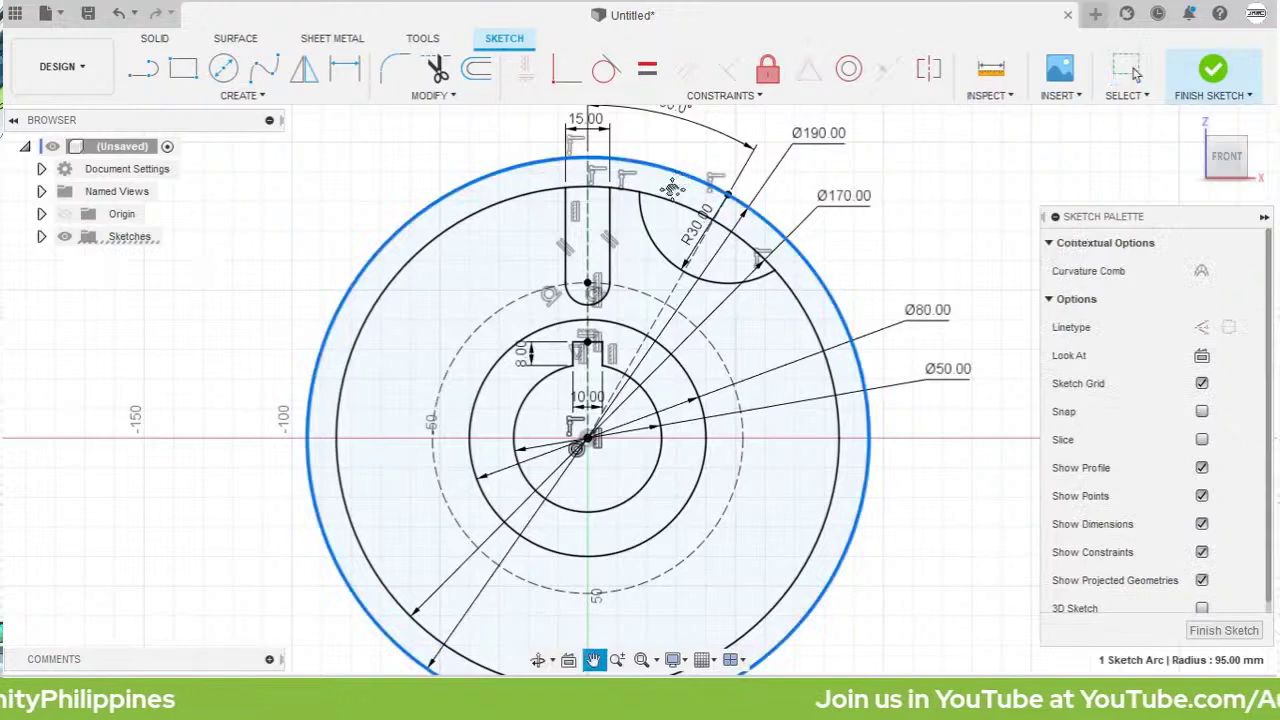
middle_click_drag(680, 182, 666, 226)
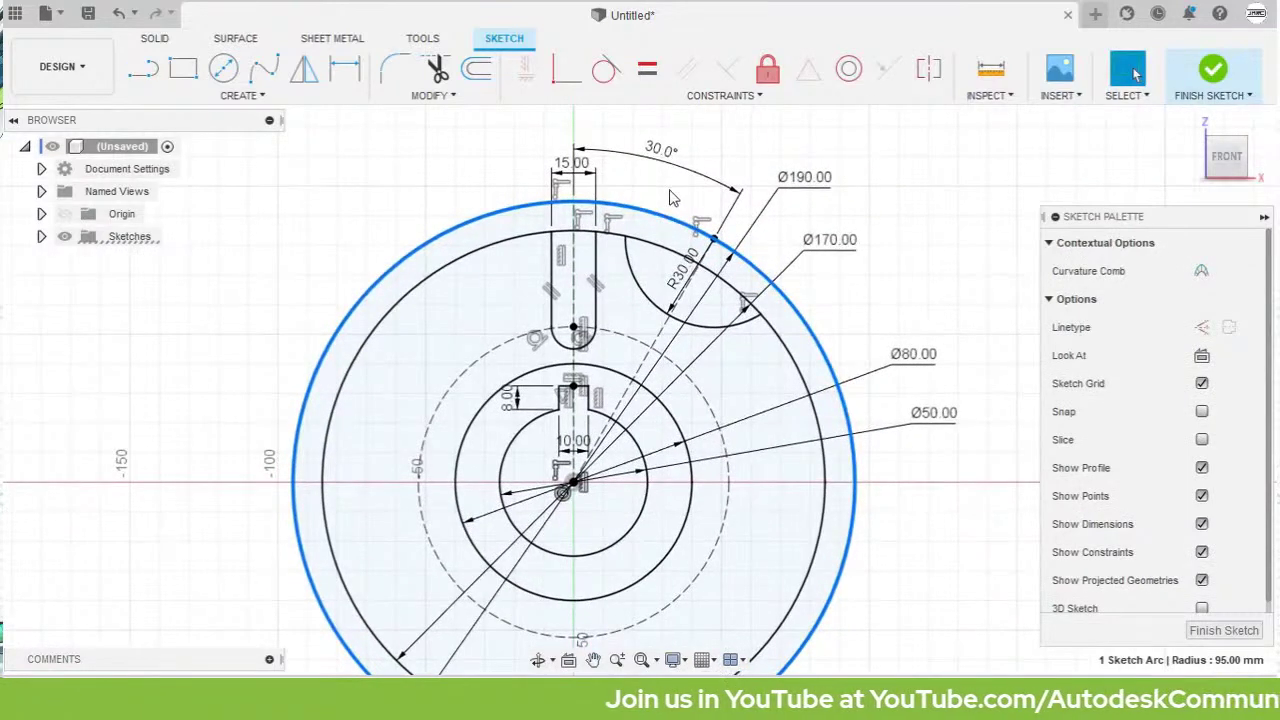
key("x")
scroll(672, 197, "down", 2)
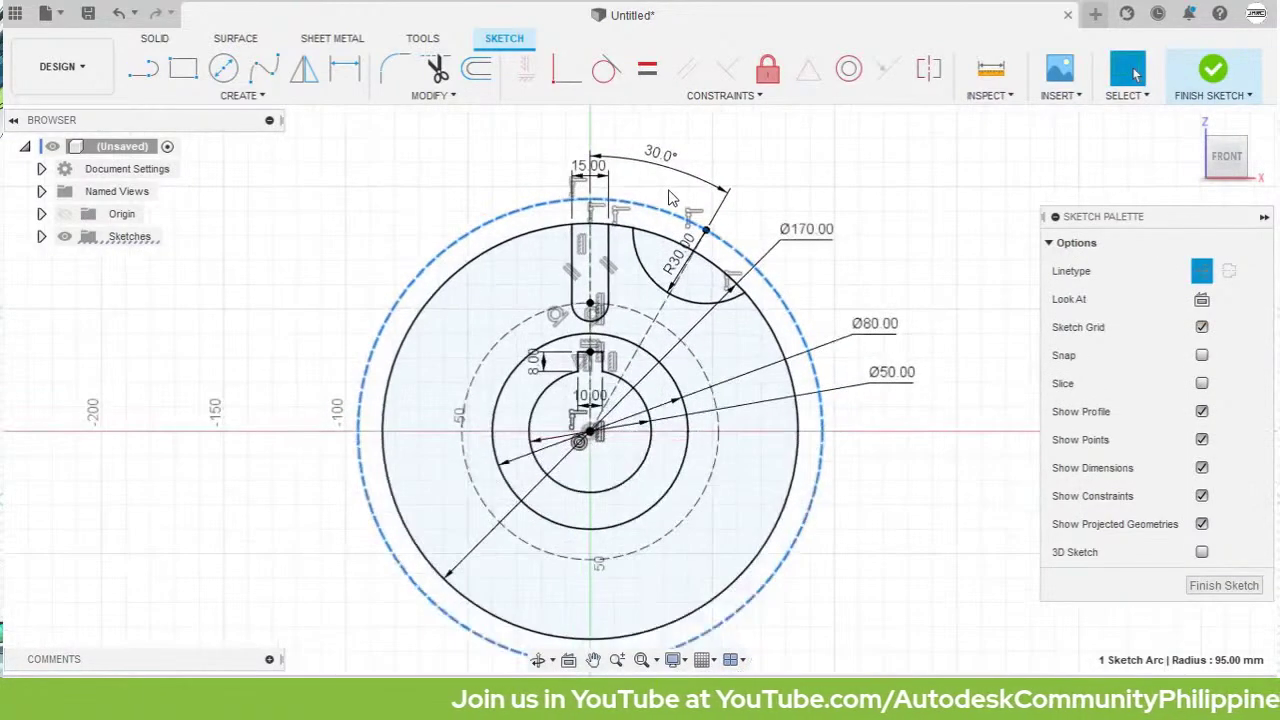
left_click(782, 183)
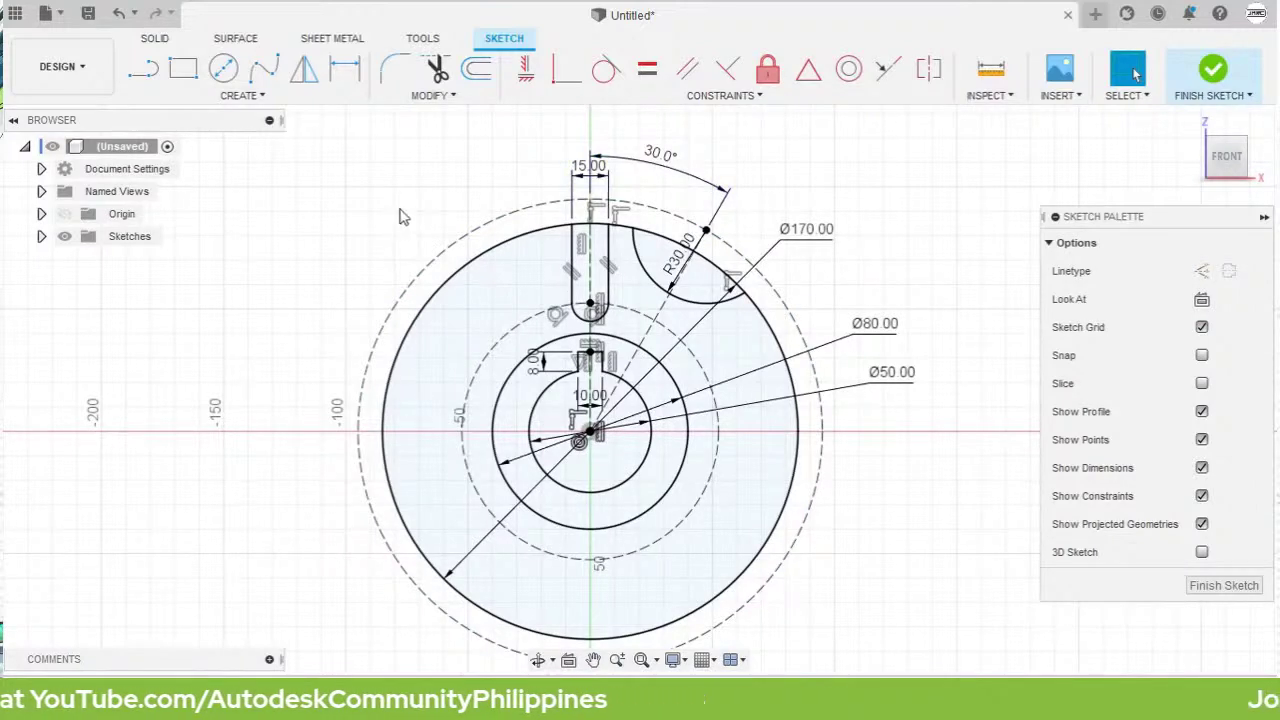
key("s")
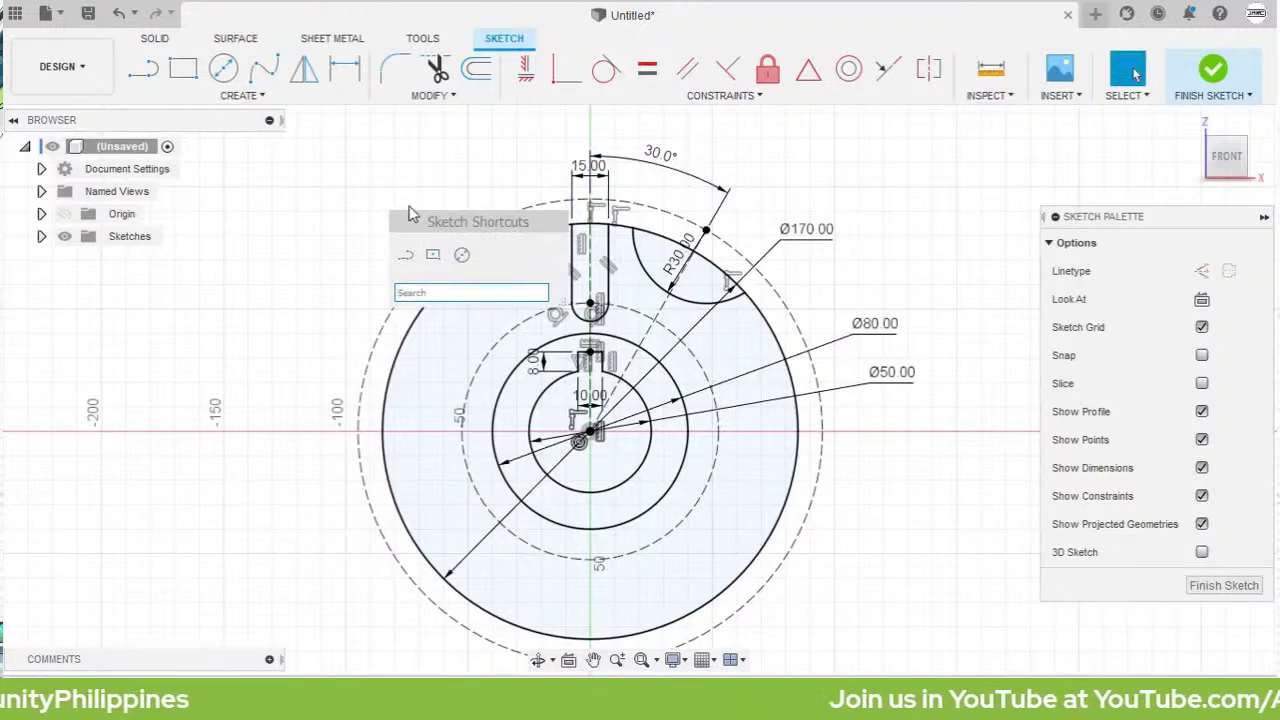
Step: Start a circular pattern and select the R30 arc plus the slot's sides and bottom arc
type("path")
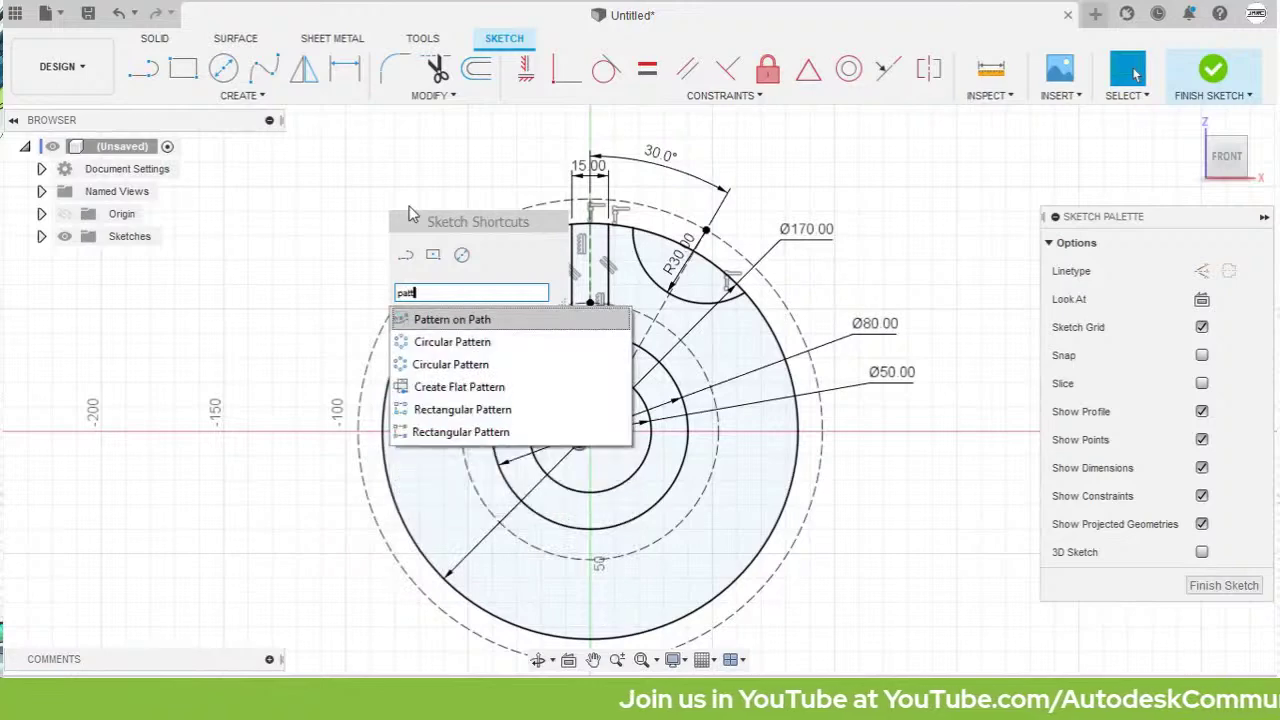
left_click(520, 346)
scroll(652, 265, "up", 3)
scroll(651, 265, "up", 2)
left_click(545, 308)
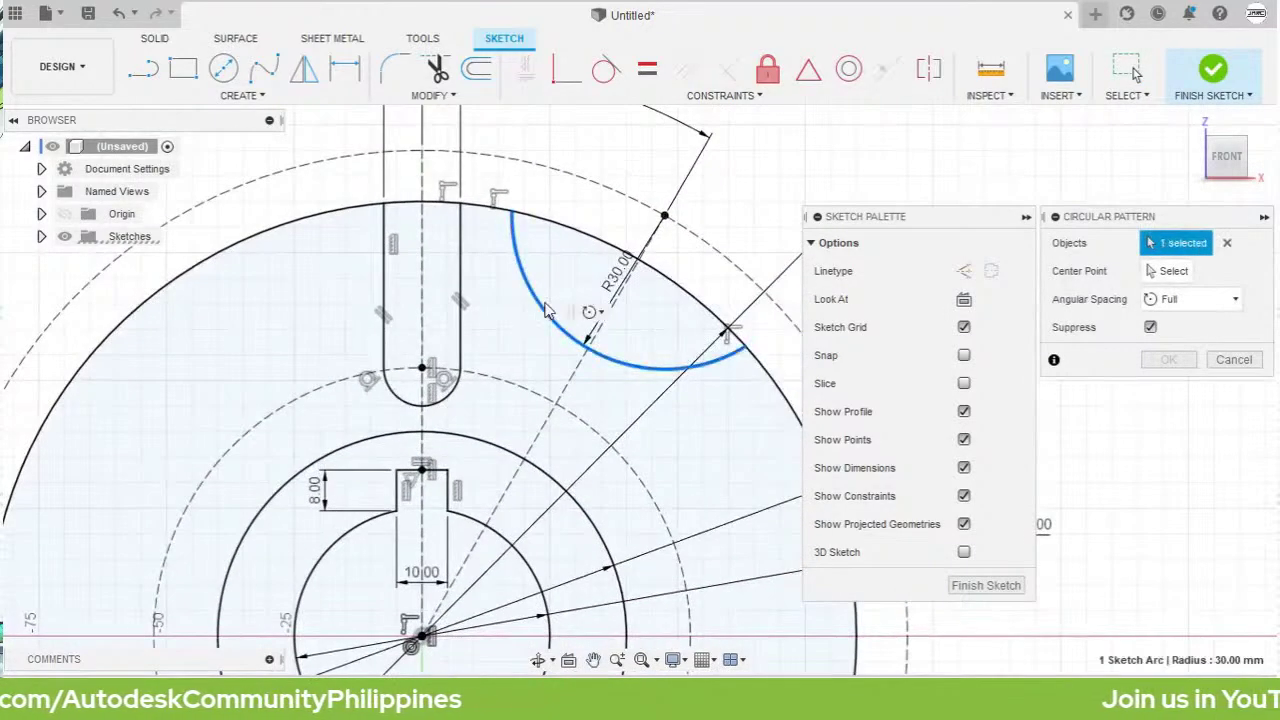
left_click(388, 283)
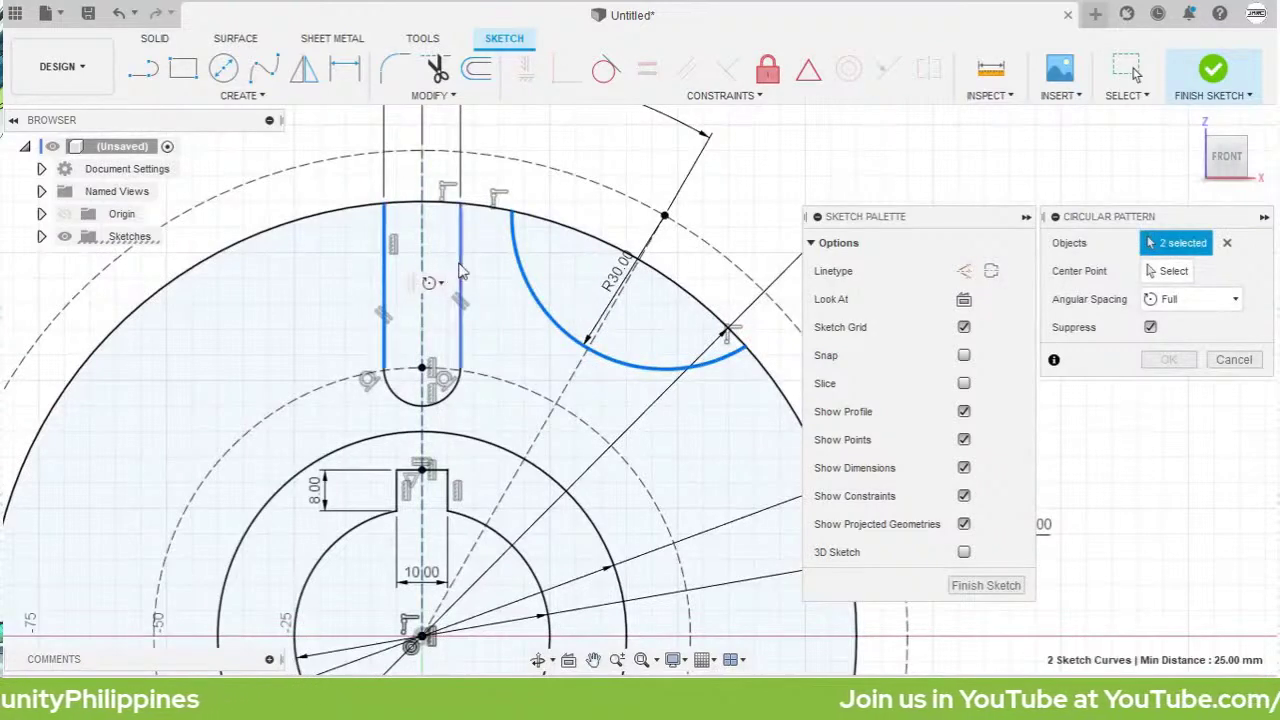
left_click(460, 270)
left_click(452, 396)
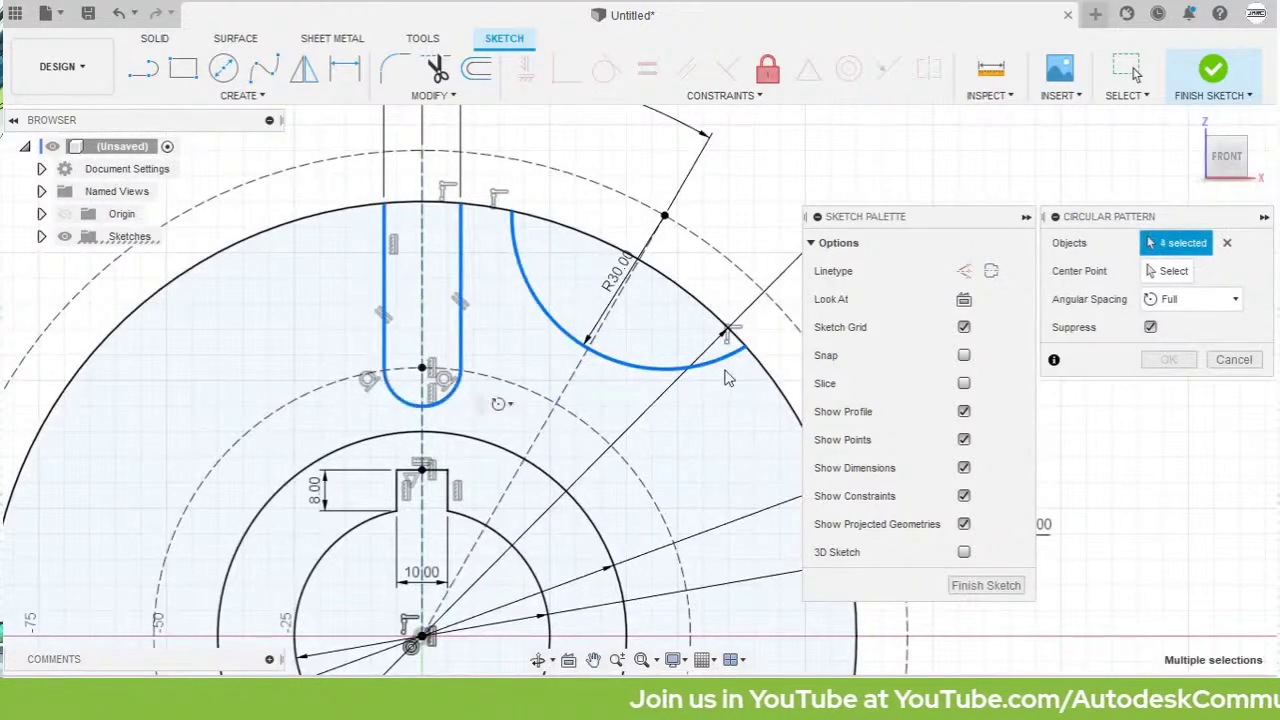
Step: Pattern the selection 6 times around the sketch origin and confirm
left_click(1160, 271)
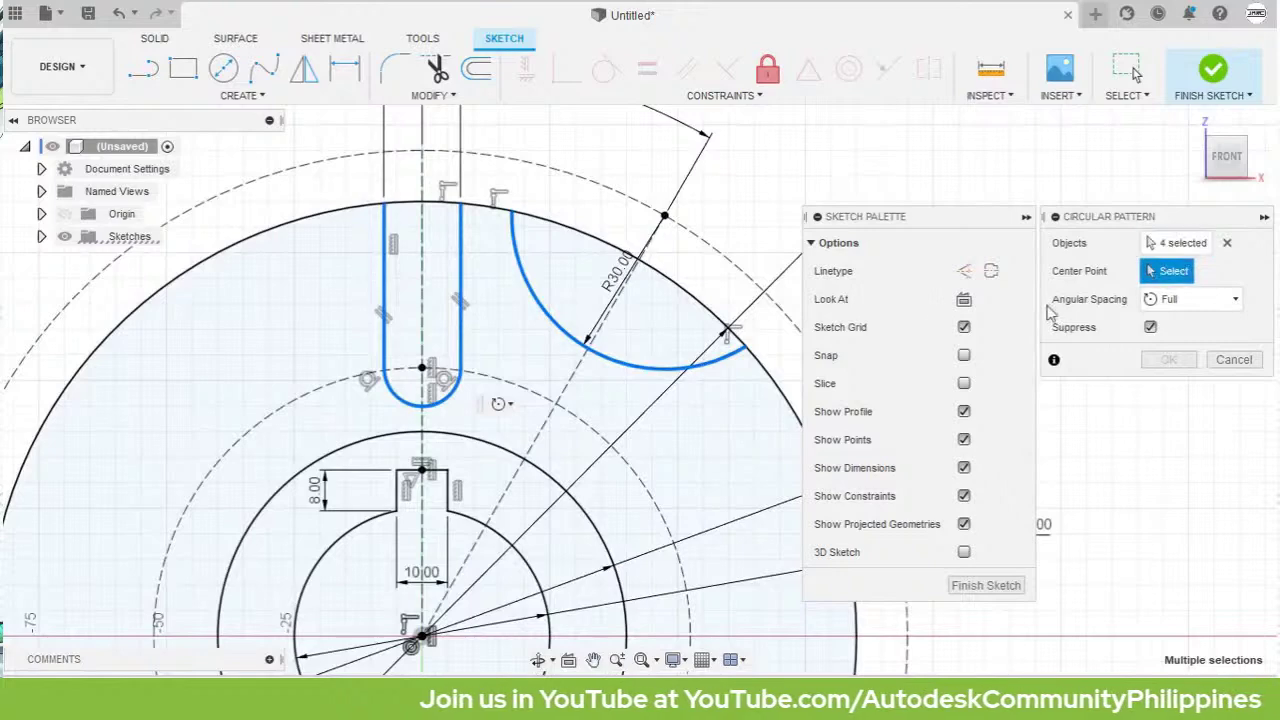
scroll(632, 333, "down", 3)
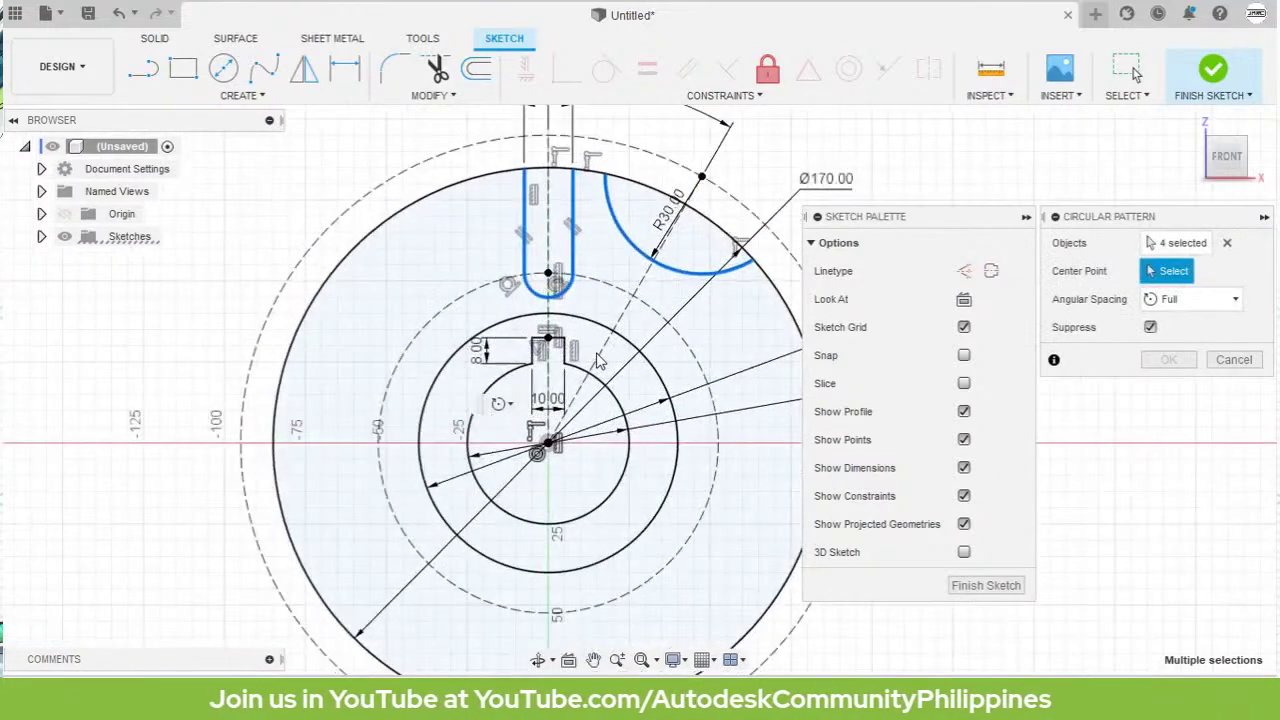
left_click(557, 446)
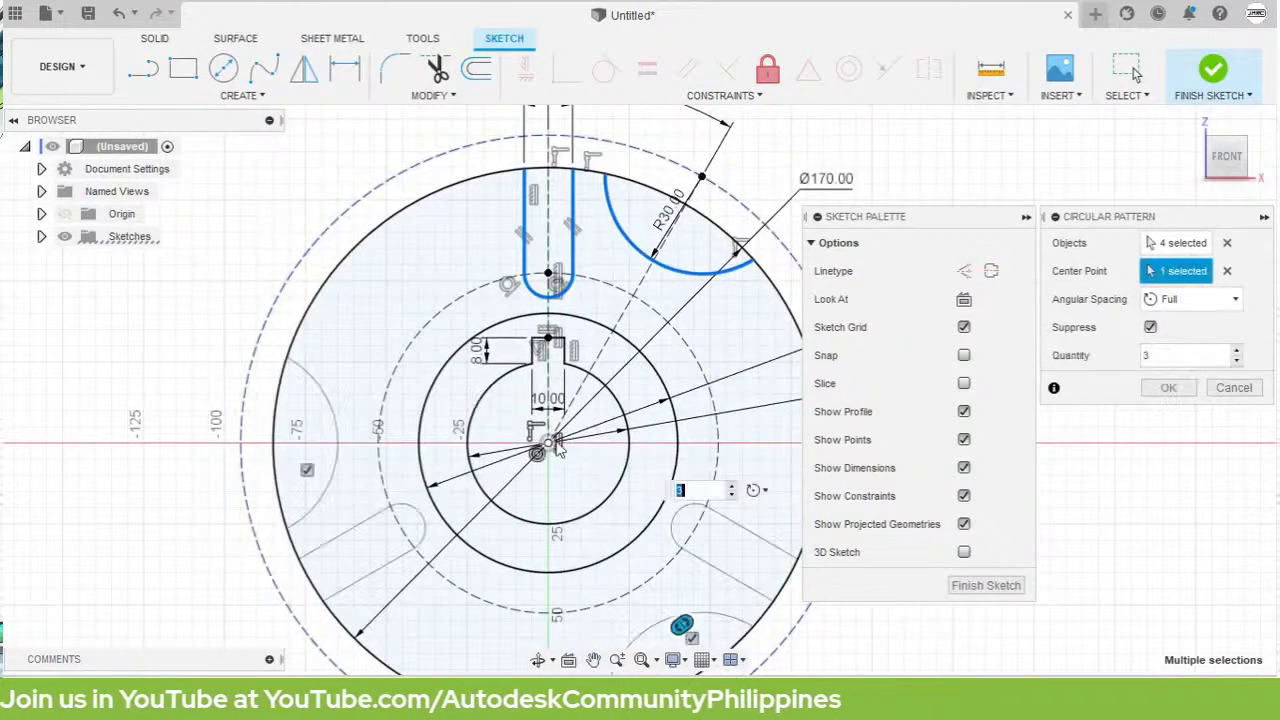
left_click(1237, 355)
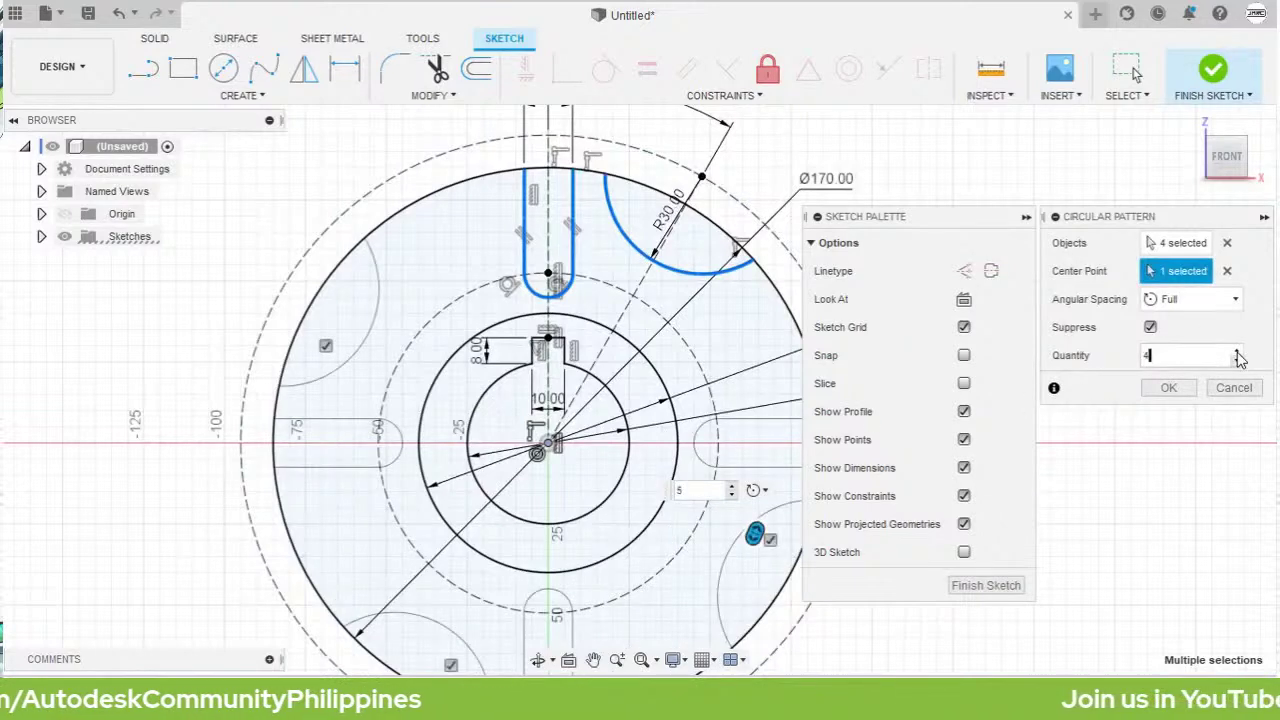
left_click(1237, 353)
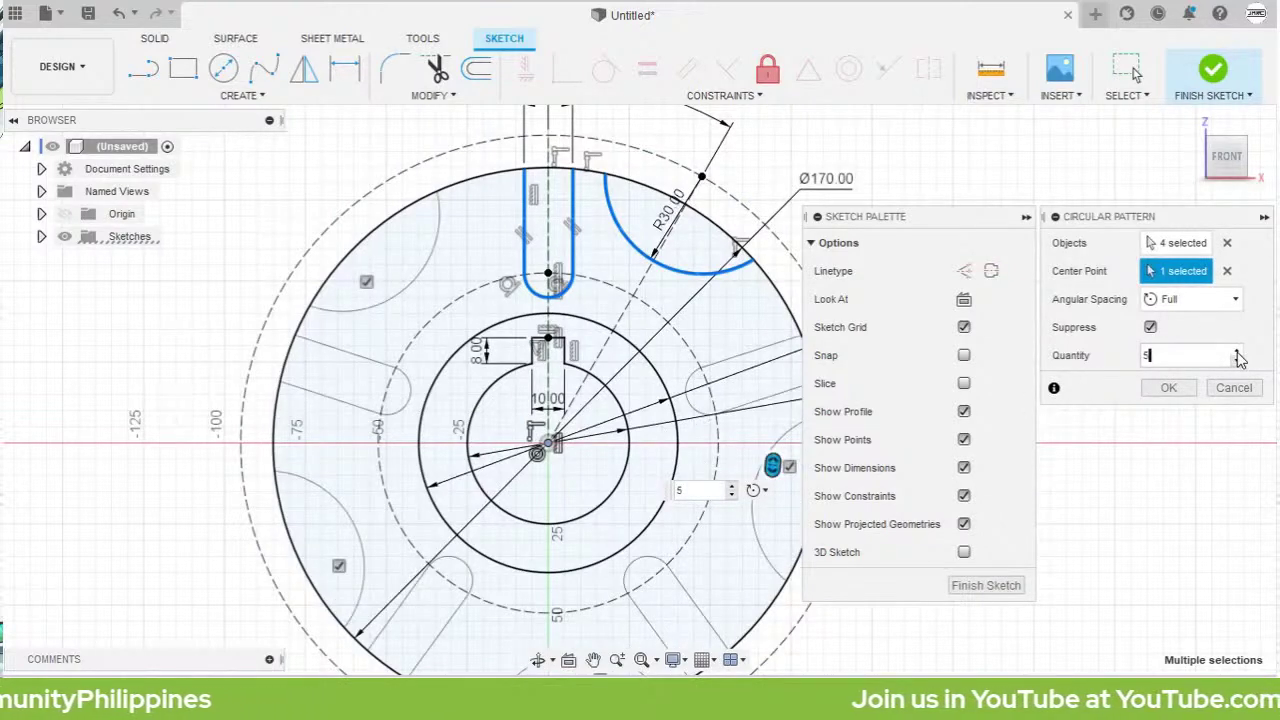
left_click(1237, 353)
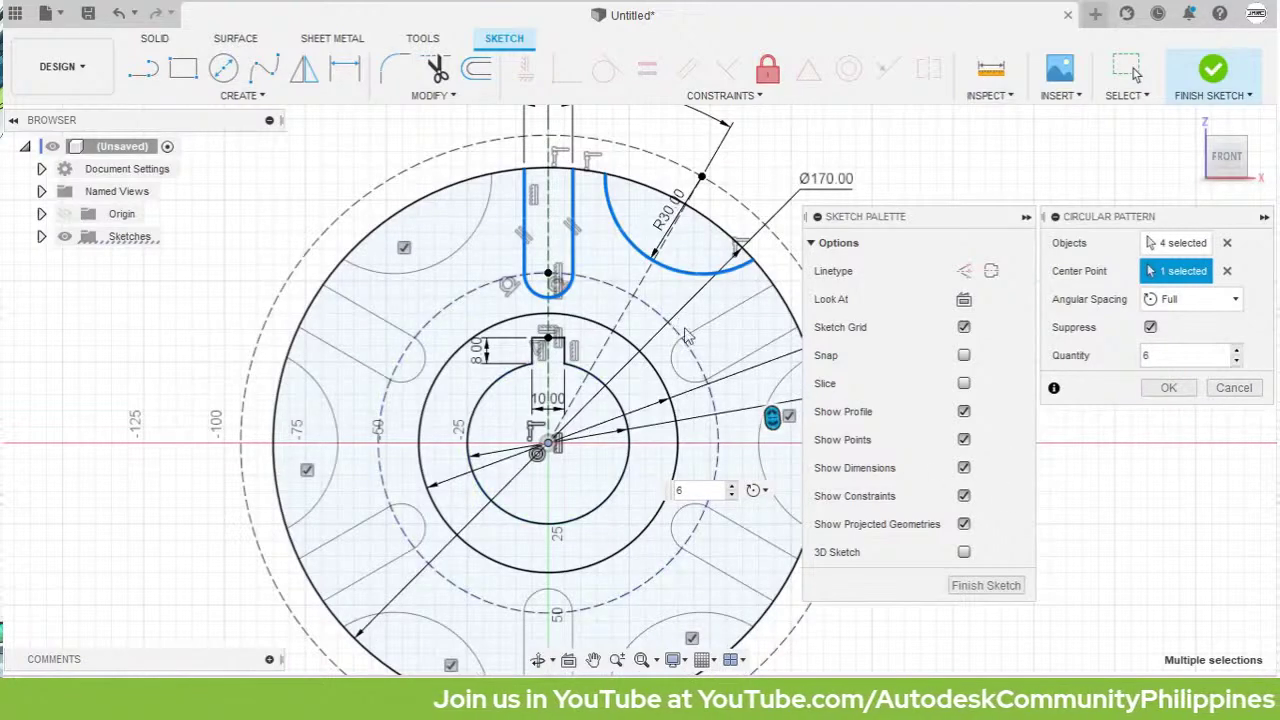
left_click(1168, 387)
scroll(900, 260, "down", 2)
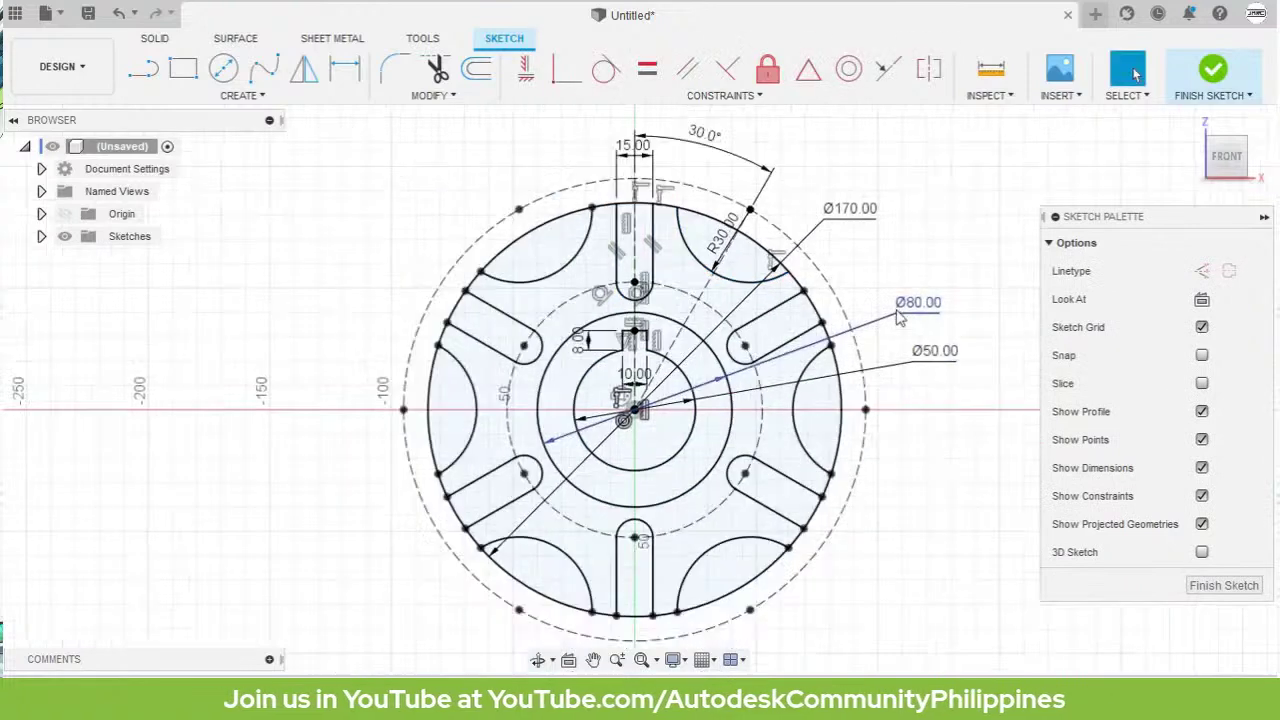
Step: Extrude the spoked wheel profile 5 mm, Symmetric with Whole Length measurement
scroll(880, 247, "down", 2)
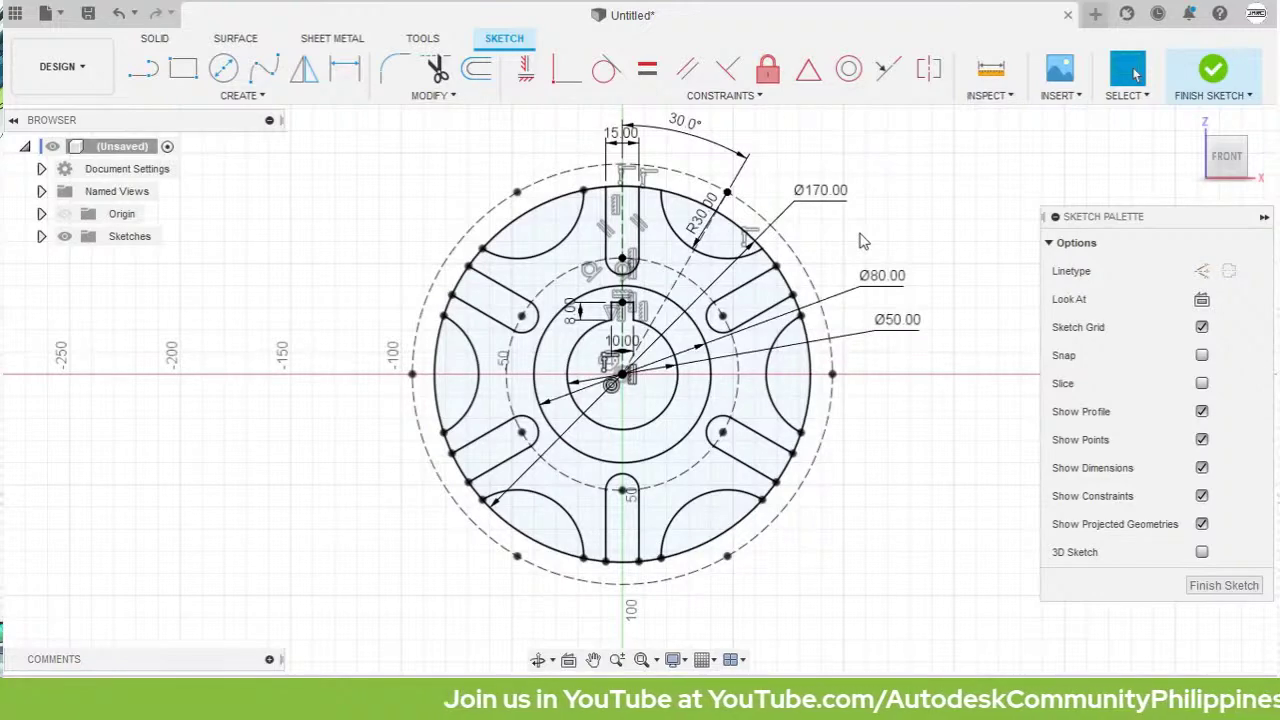
key("e")
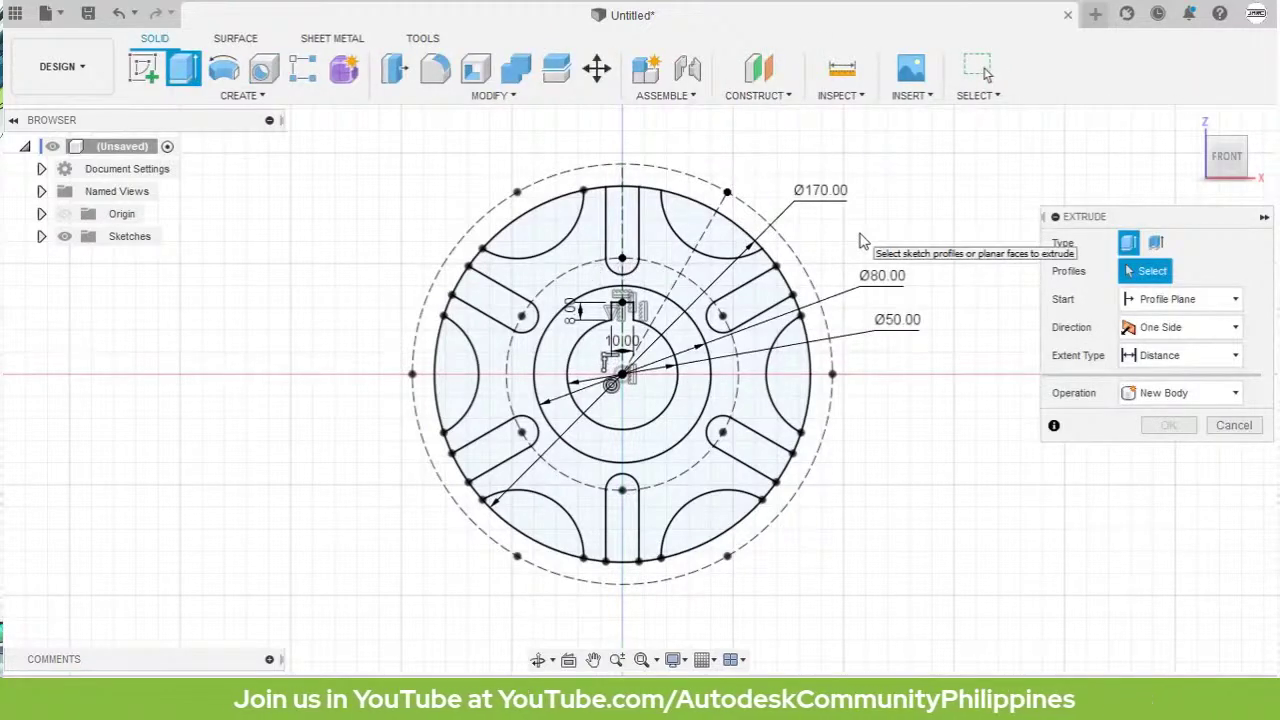
left_click(563, 264)
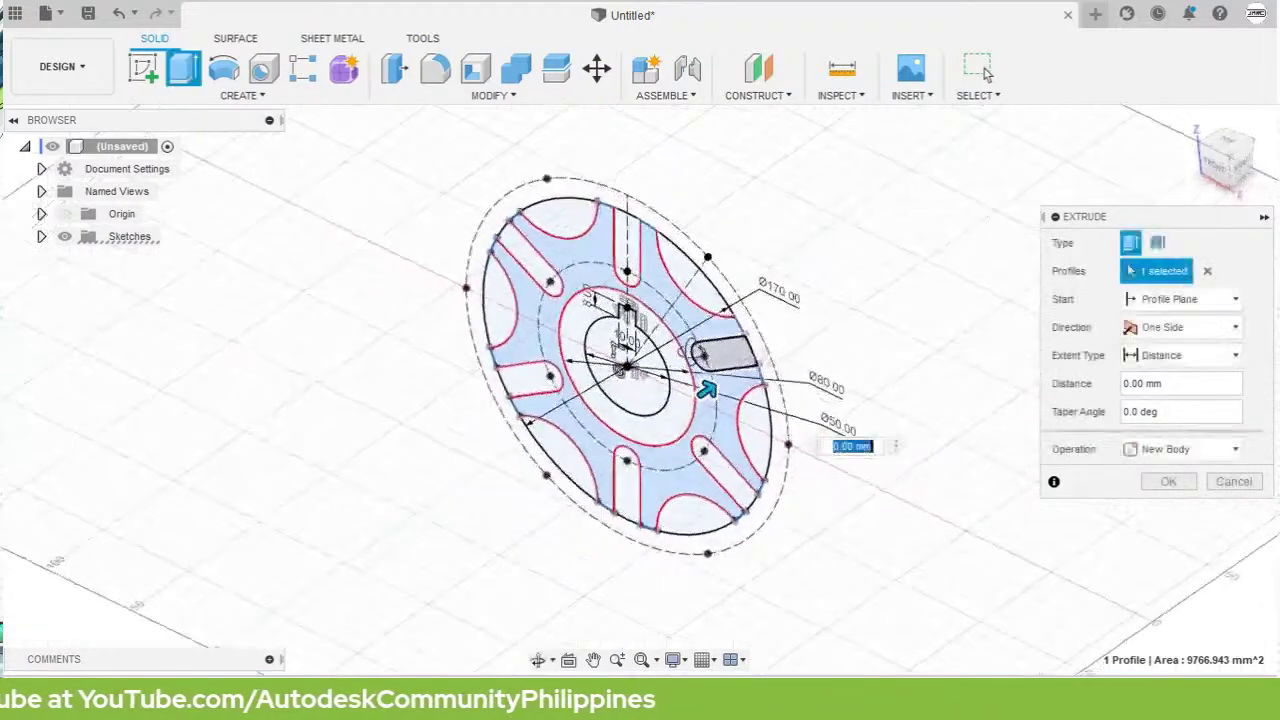
left_click(1163, 330)
left_click(1162, 392)
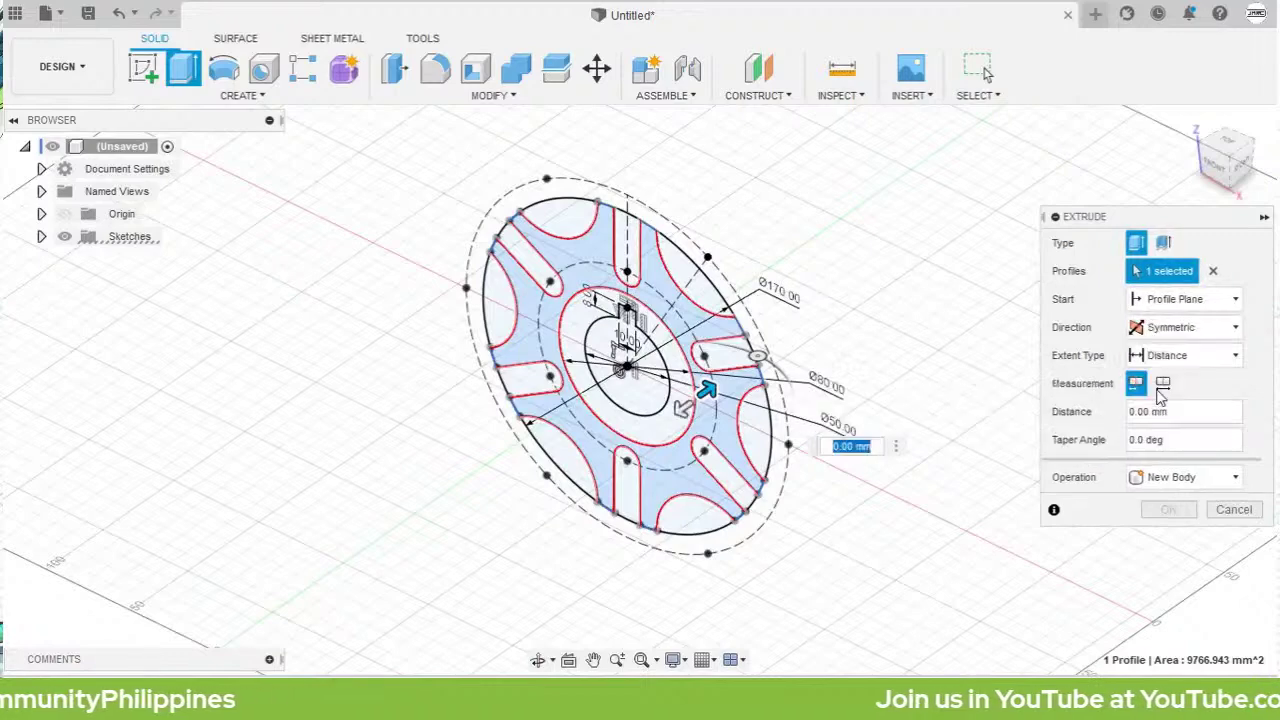
left_click(1162, 386)
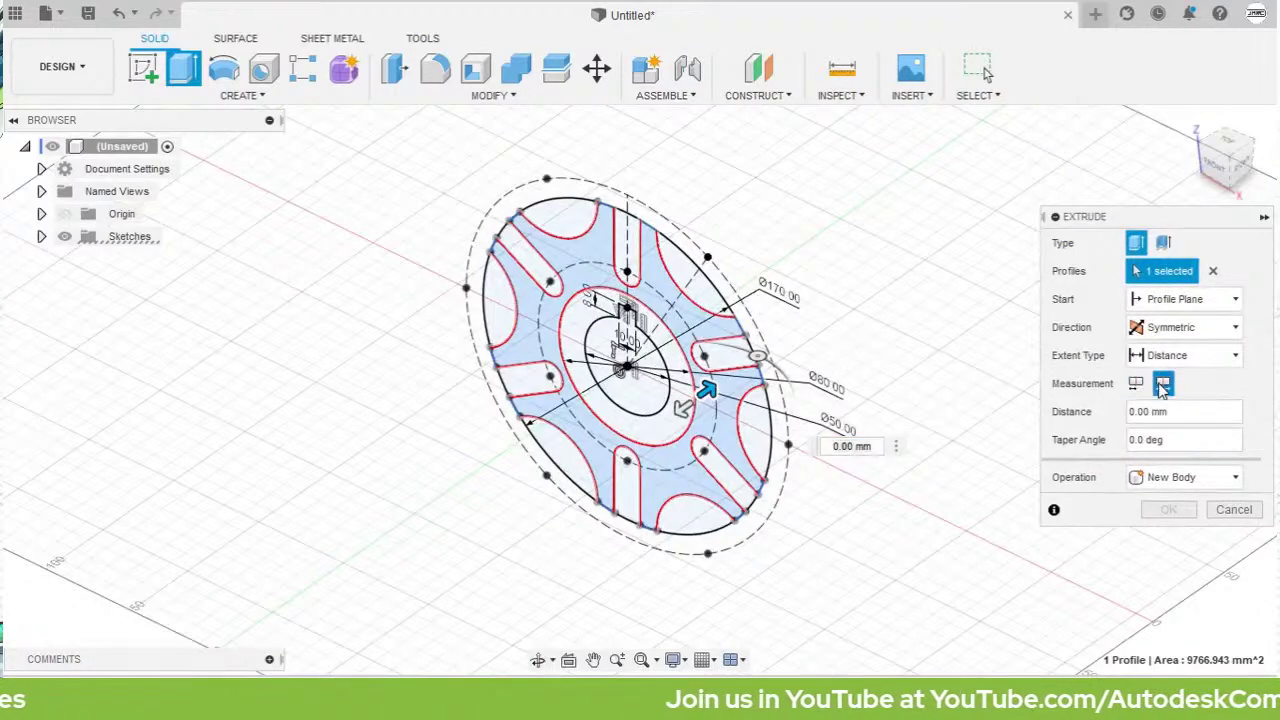
left_click_drag(708, 389, 716, 388)
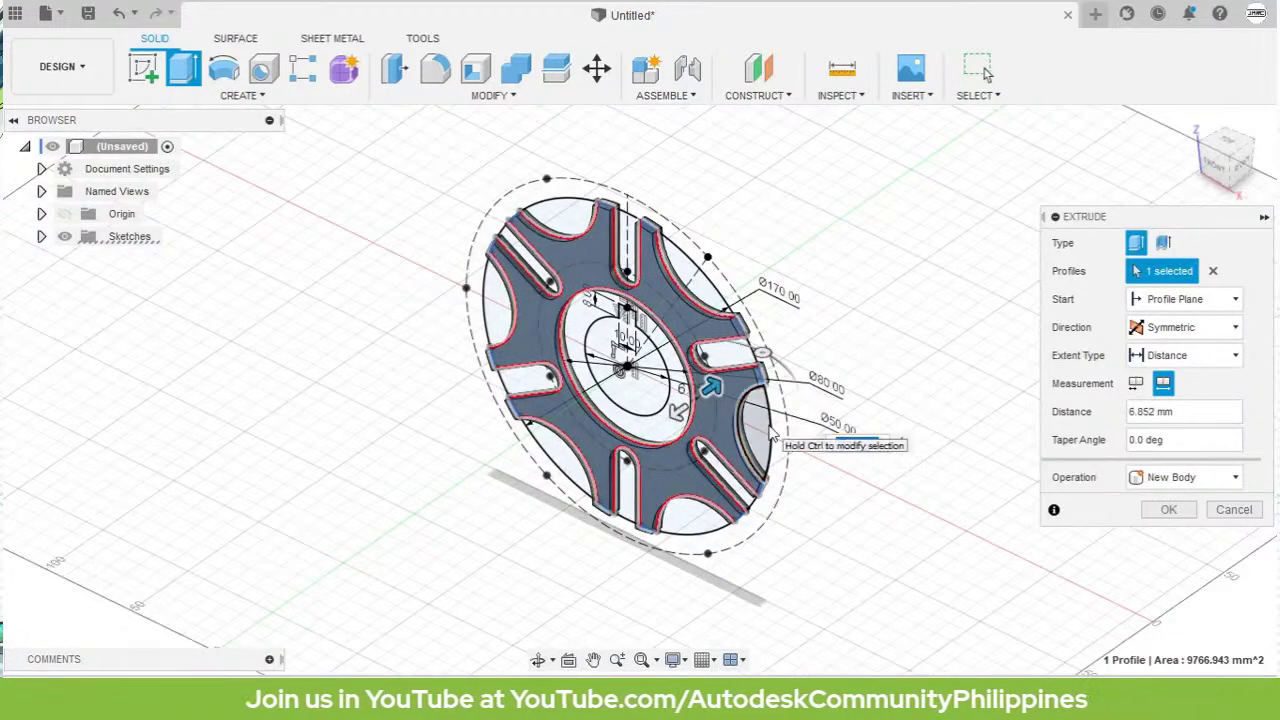
type("5")
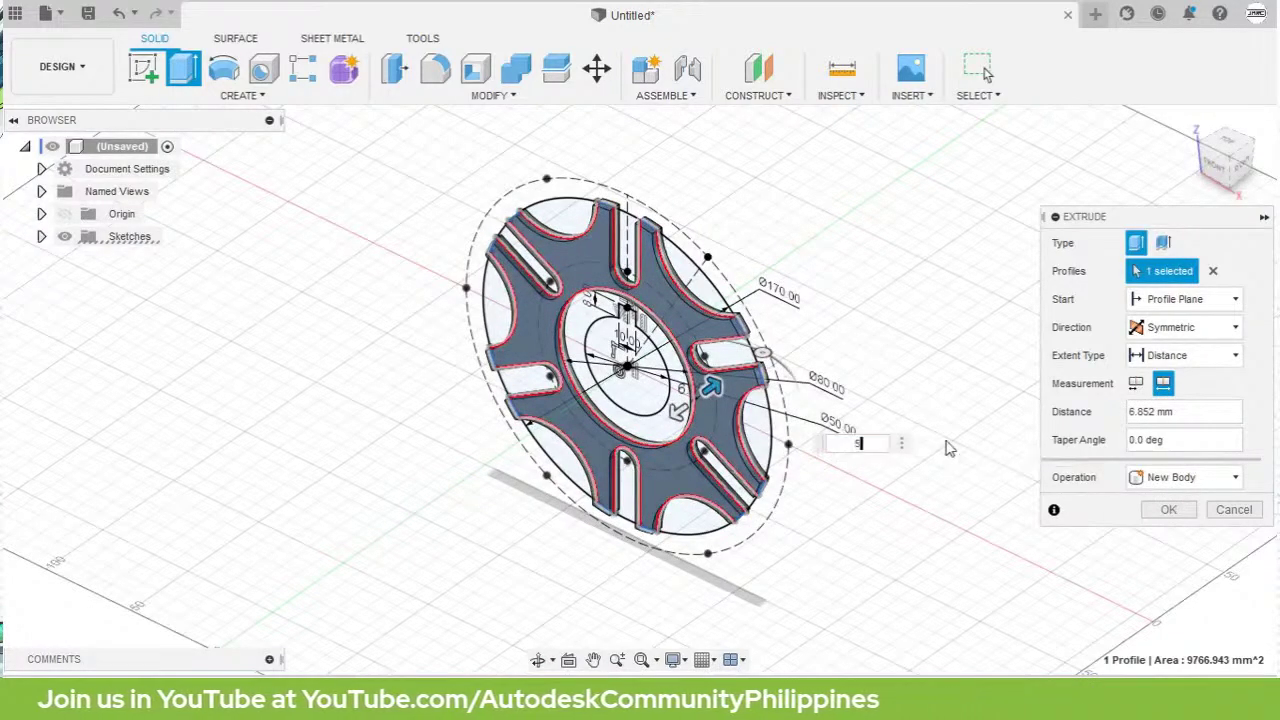
scroll(934, 445, "up", 2)
scroll(632, 388, "up", 2)
middle_click_drag(632, 388, 703, 303, "shift")
left_click(1168, 509)
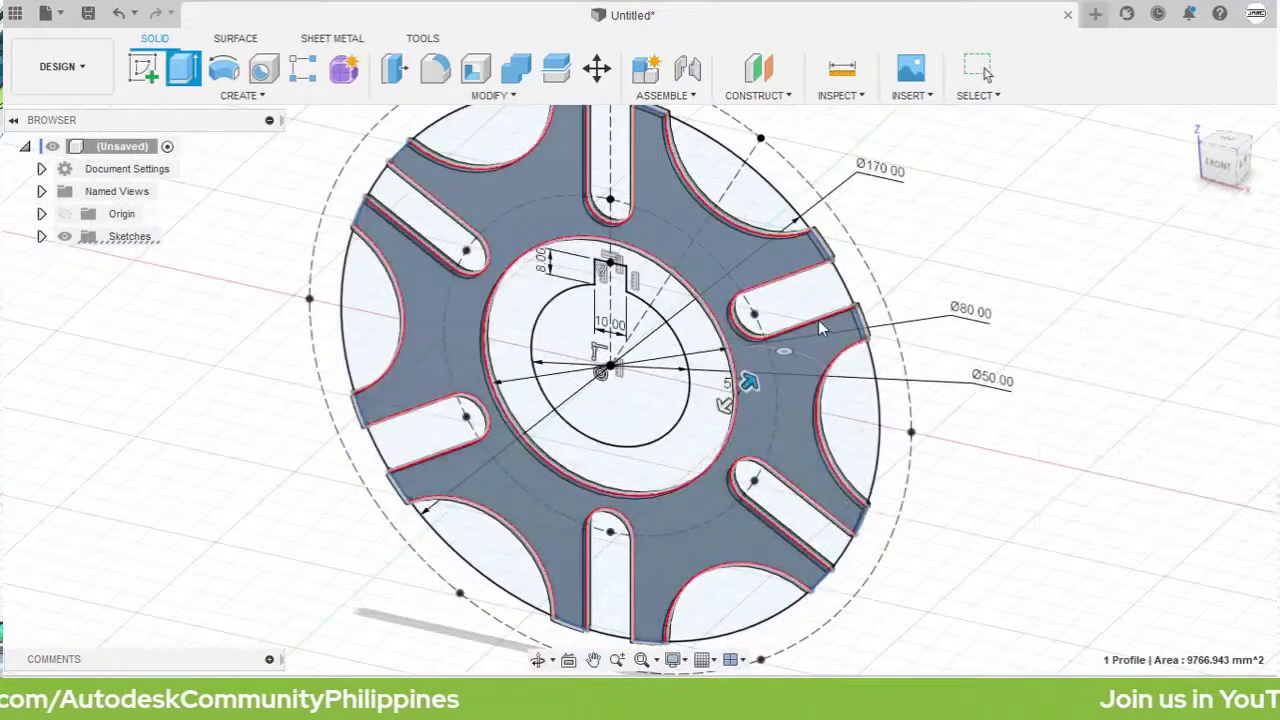
scroll(826, 307, "down", 5)
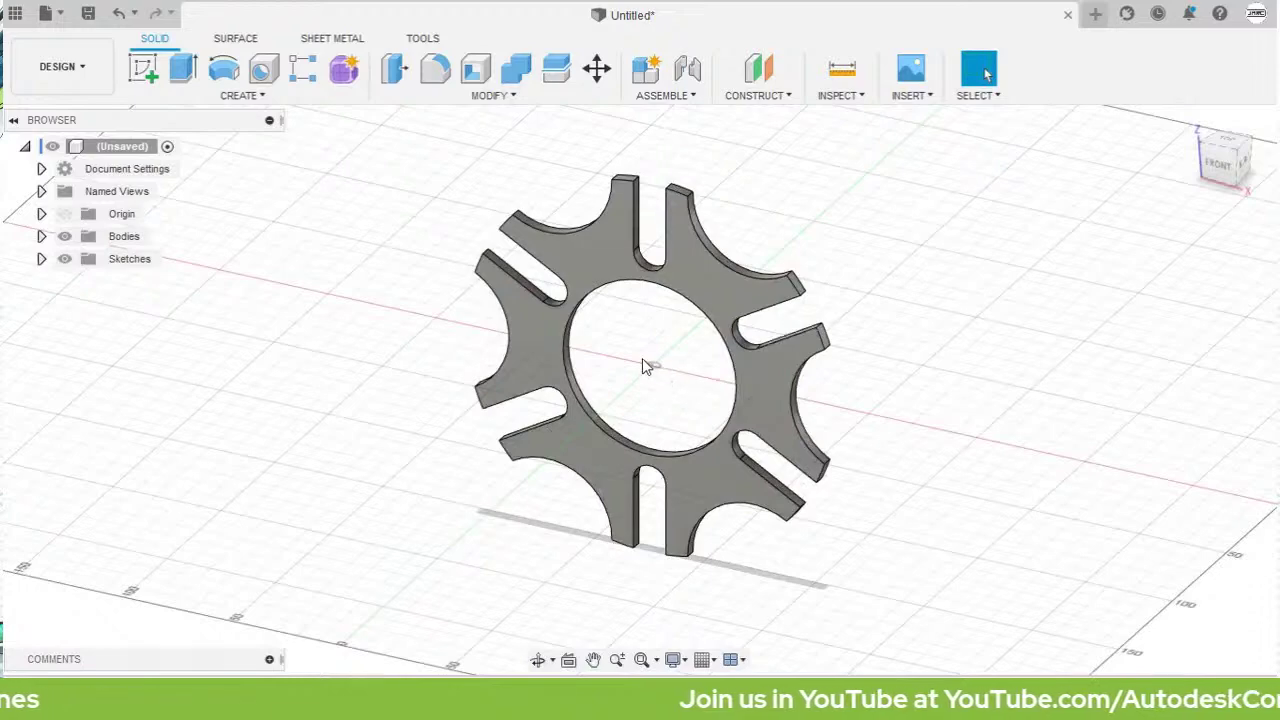
Step: Show Sketch1 and start an extrusion on the ring profile around the centre hole
left_click(41, 258)
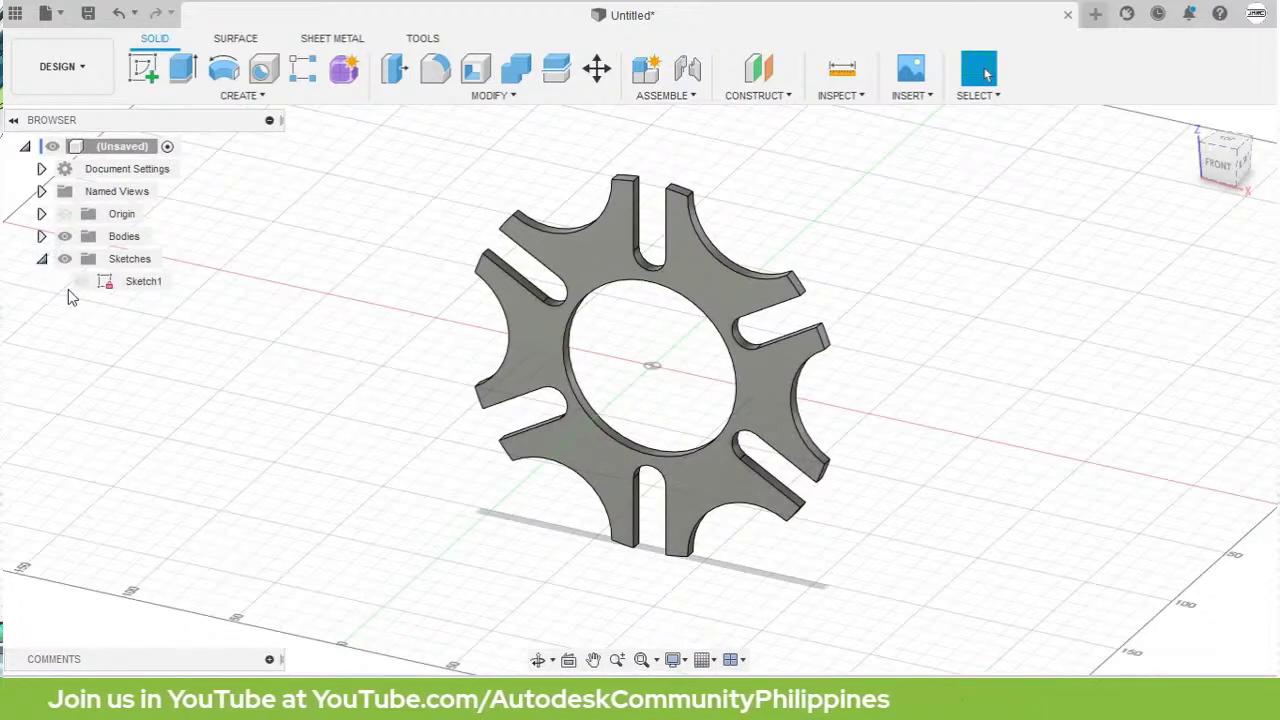
left_click(80, 282)
left_click(88, 283)
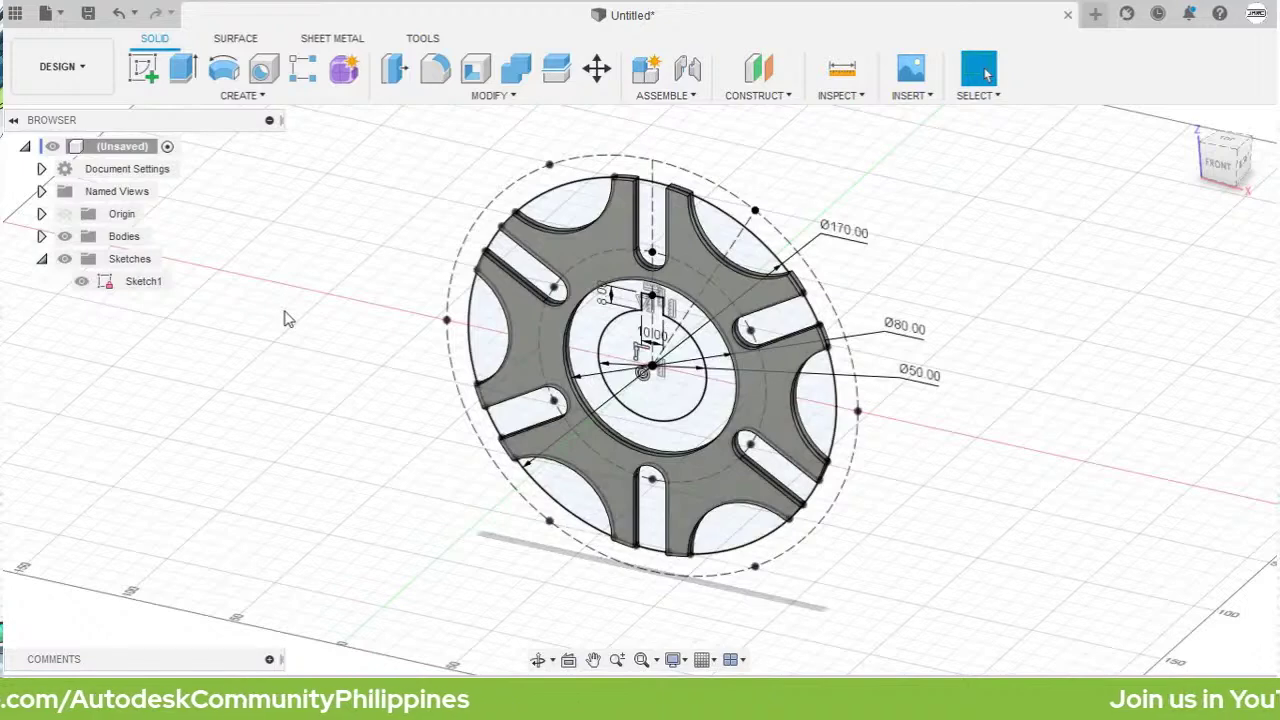
key("e")
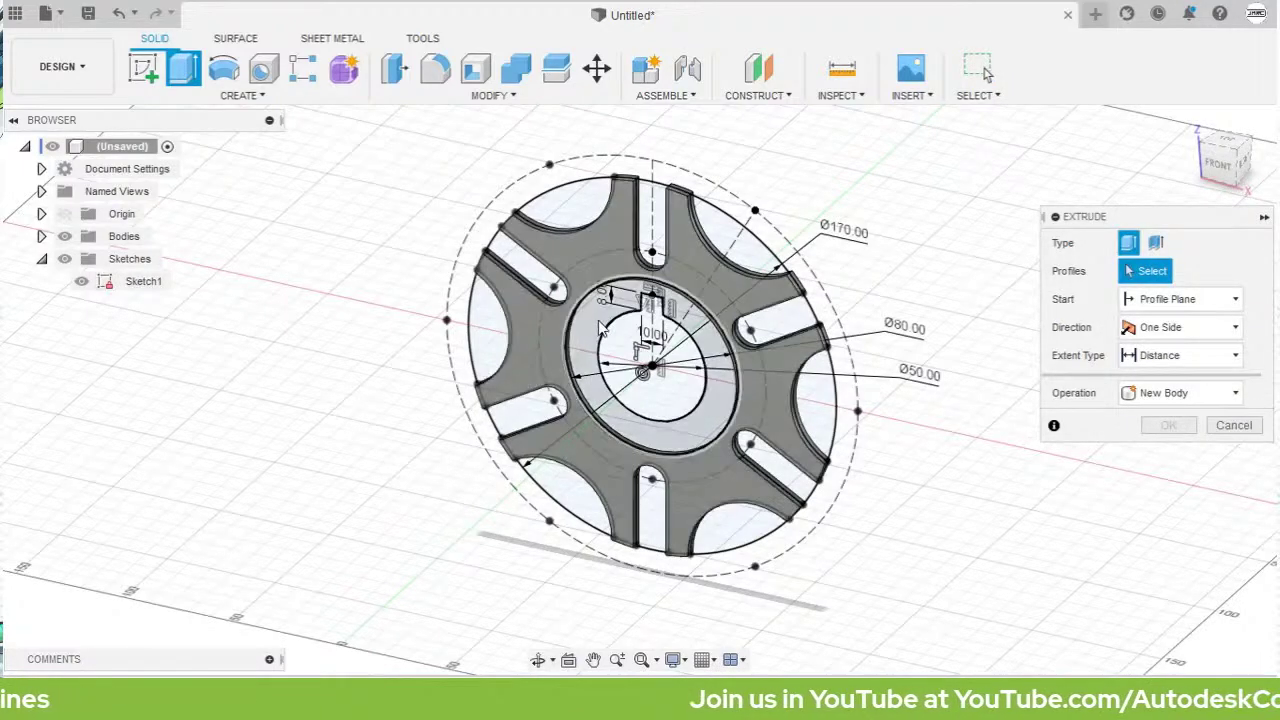
left_click(580, 342)
middle_click_drag(580, 342, 555, 390, "shift")
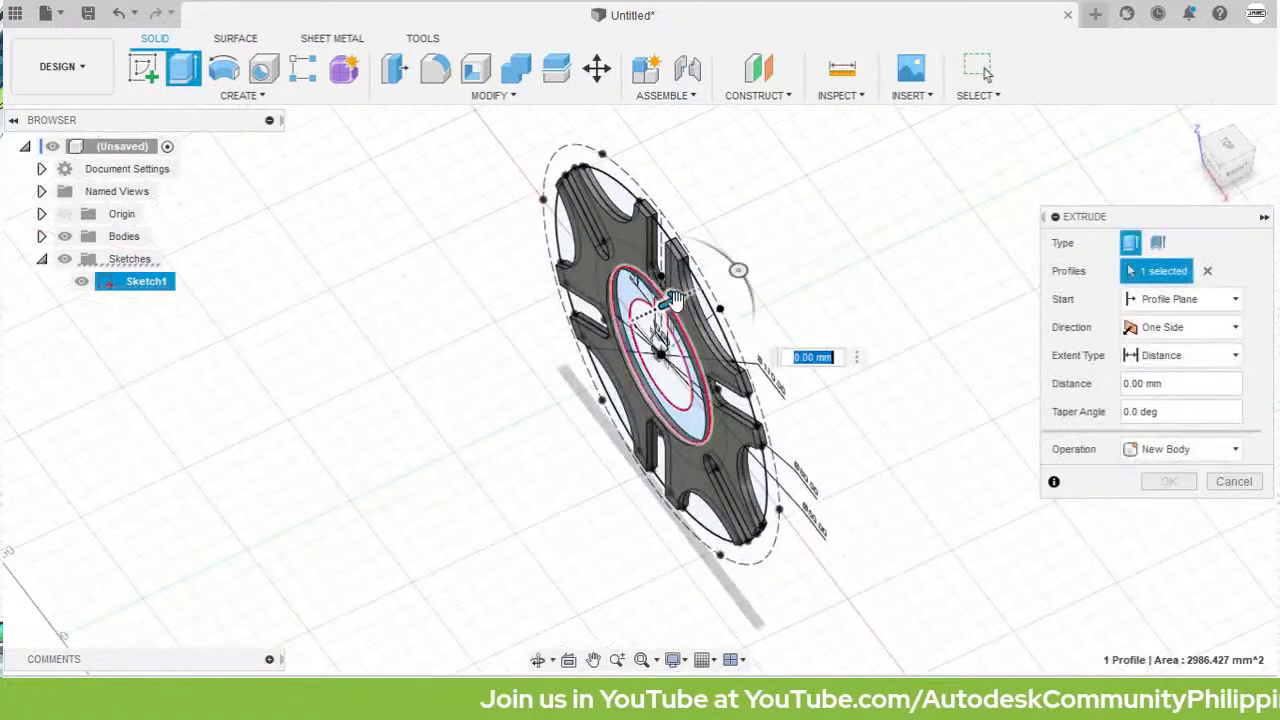
left_click_drag(670, 300, 720, 308)
middle_click_drag(718, 308, 805, 378, "shift")
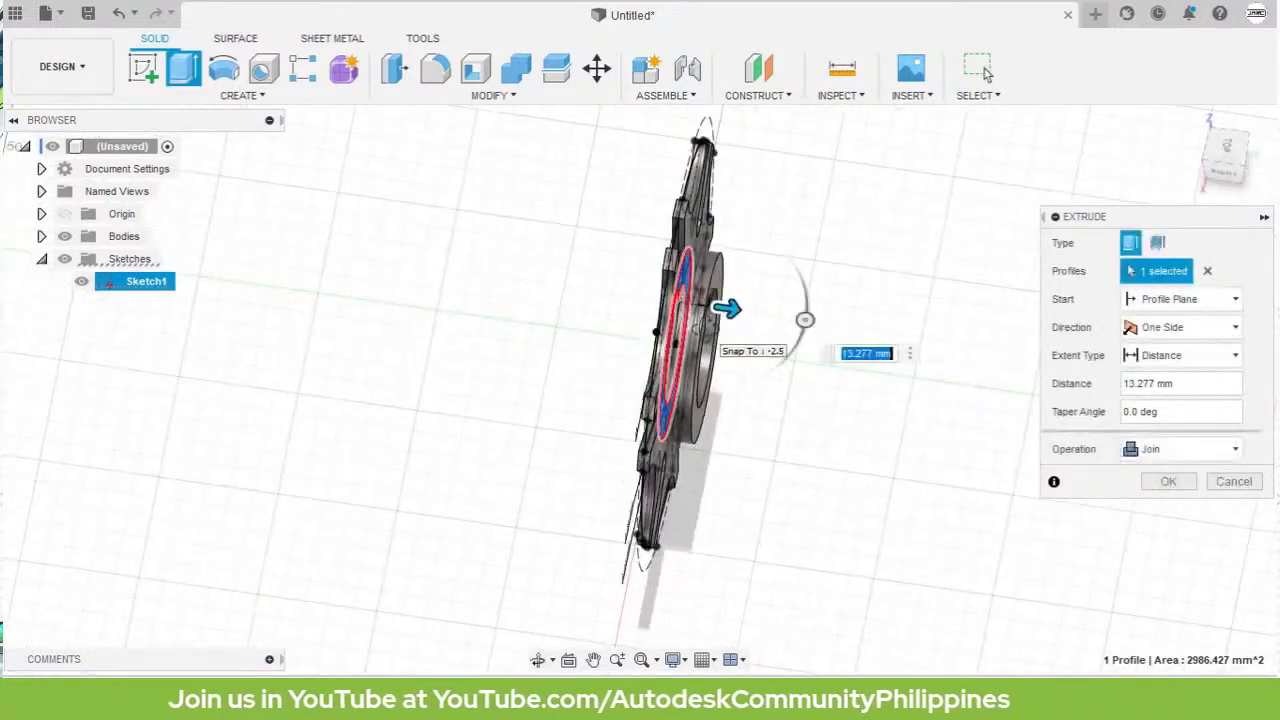
Step: Extrude the hub ring 15 mm Symmetric, Whole Length, joined to the wheel, then hide Sketch1
left_click(1163, 330)
left_click(1162, 394)
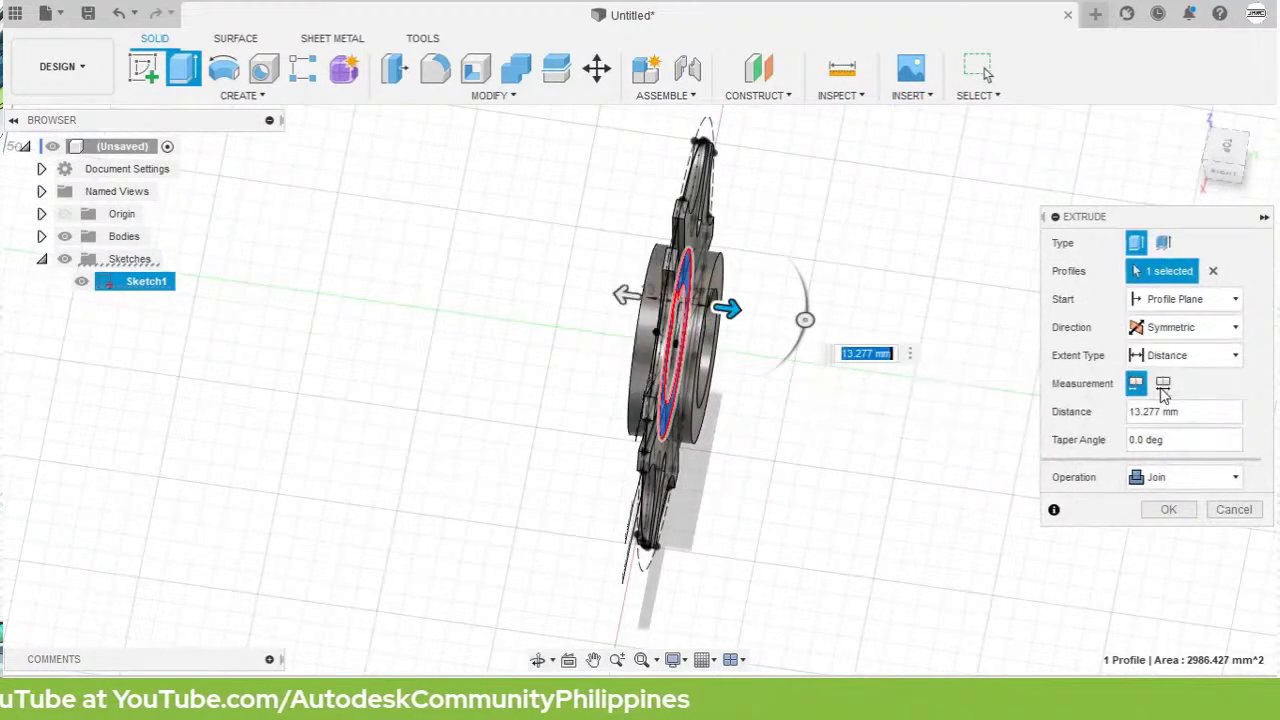
left_click(1163, 384)
middle_click_drag(712, 360, 737, 334, "shift")
left_click_drag(706, 298, 730, 310)
mouse_move(730, 310)
middle_mouse_down("shift")
mouse_move(677, 297)
mouse_move(663, 314)
mouse_move(715, 300)
middle_mouse_up("shift")
left_click_drag(714, 300, 676, 298)
middle_click_drag(676, 298, 866, 362, "shift")
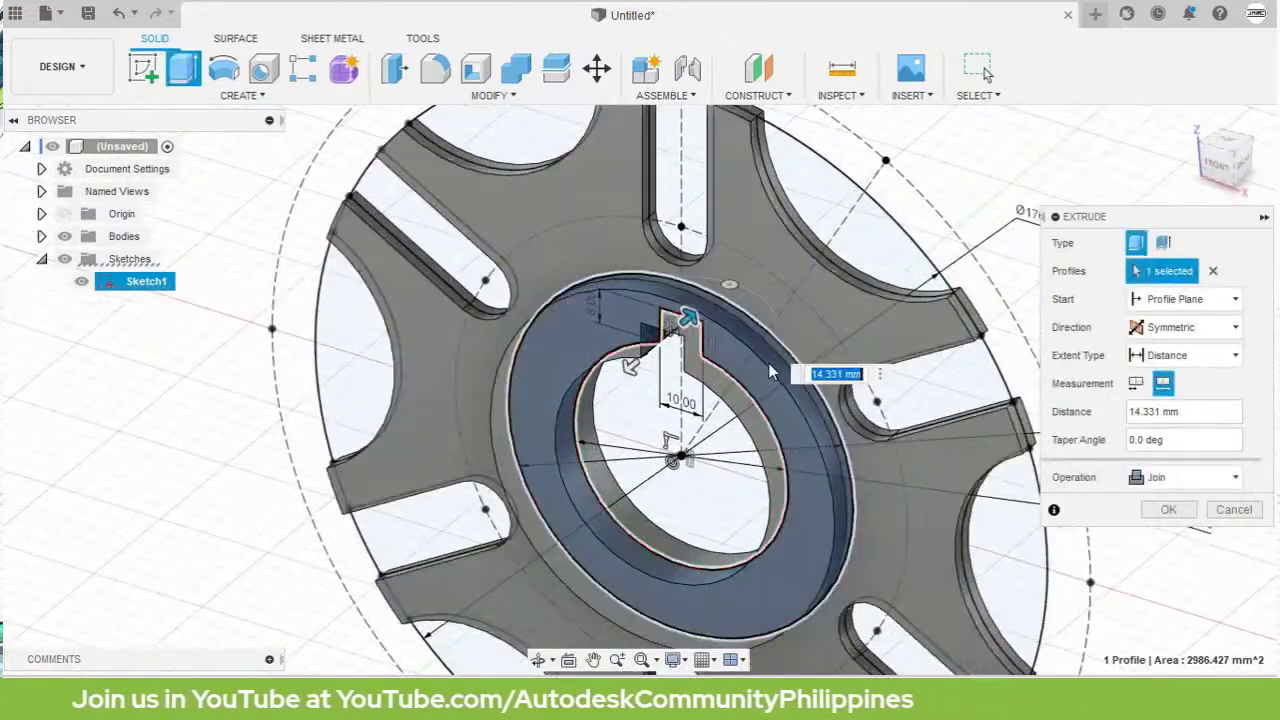
type("15")
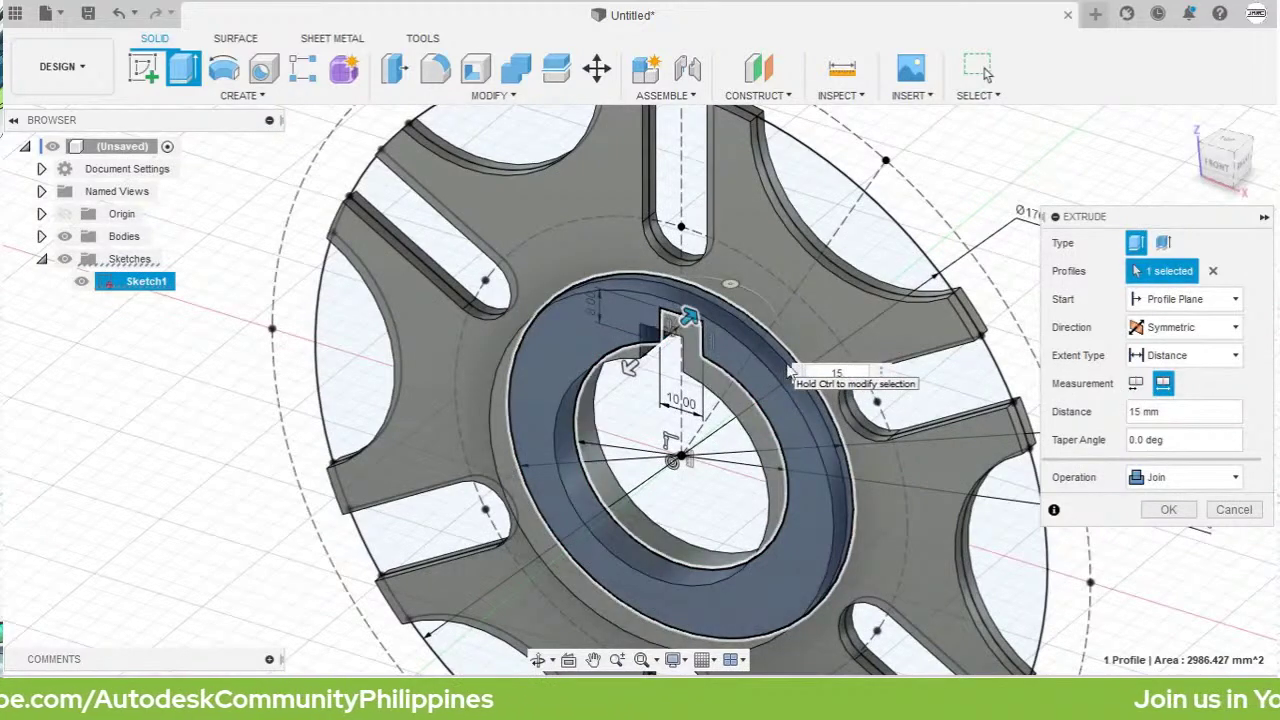
left_click(1172, 508)
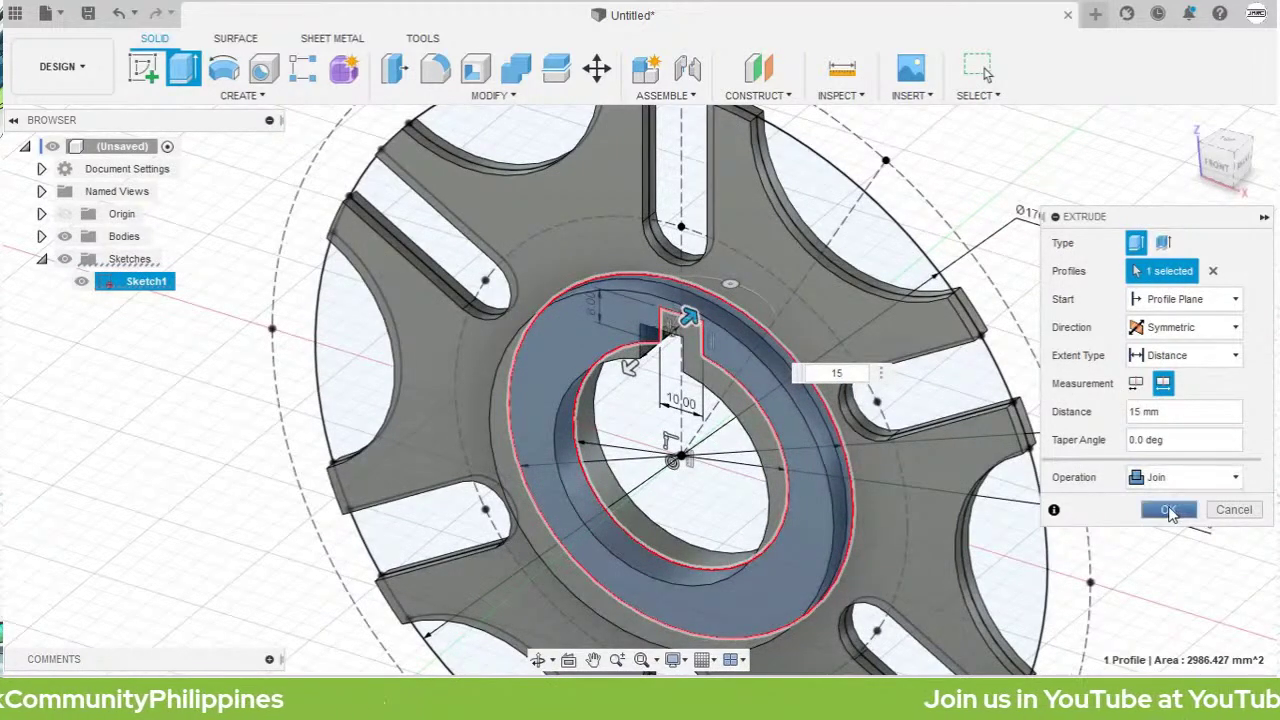
scroll(712, 300, "down", 5)
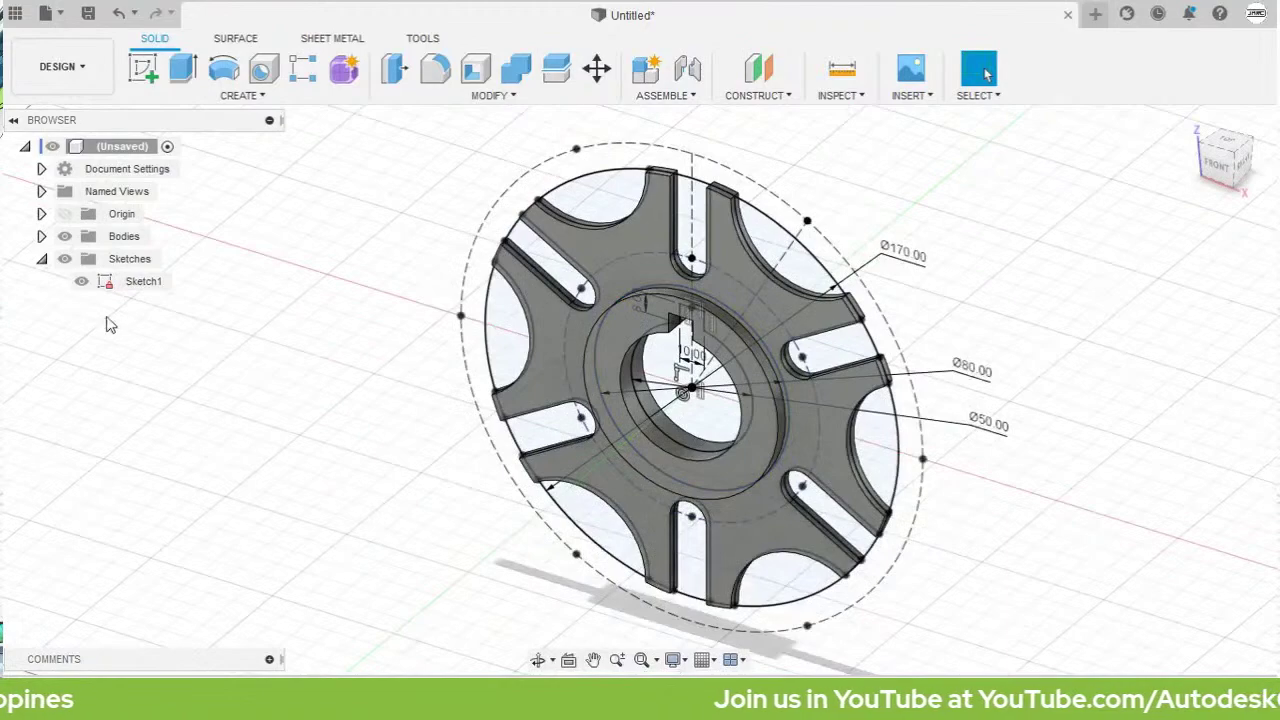
left_click(81, 281)
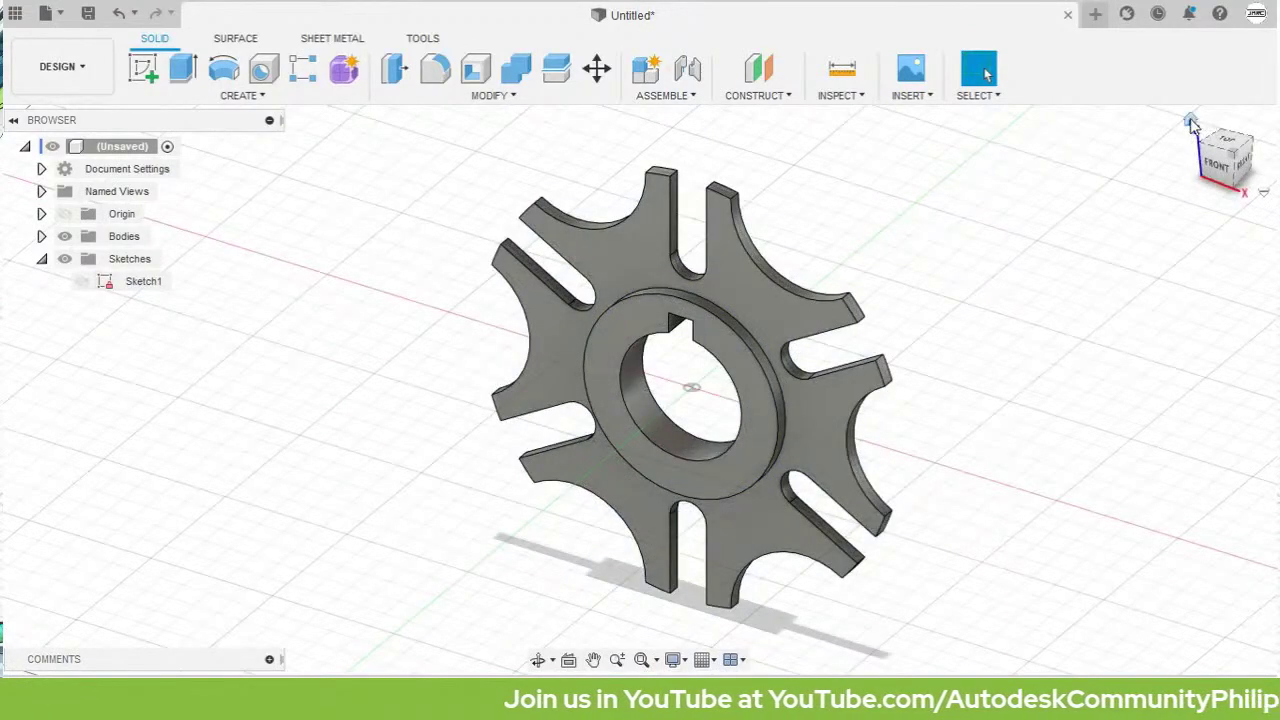
Step: Return the view to home and switch to the clamp drawing PDF
left_click(1191, 123)
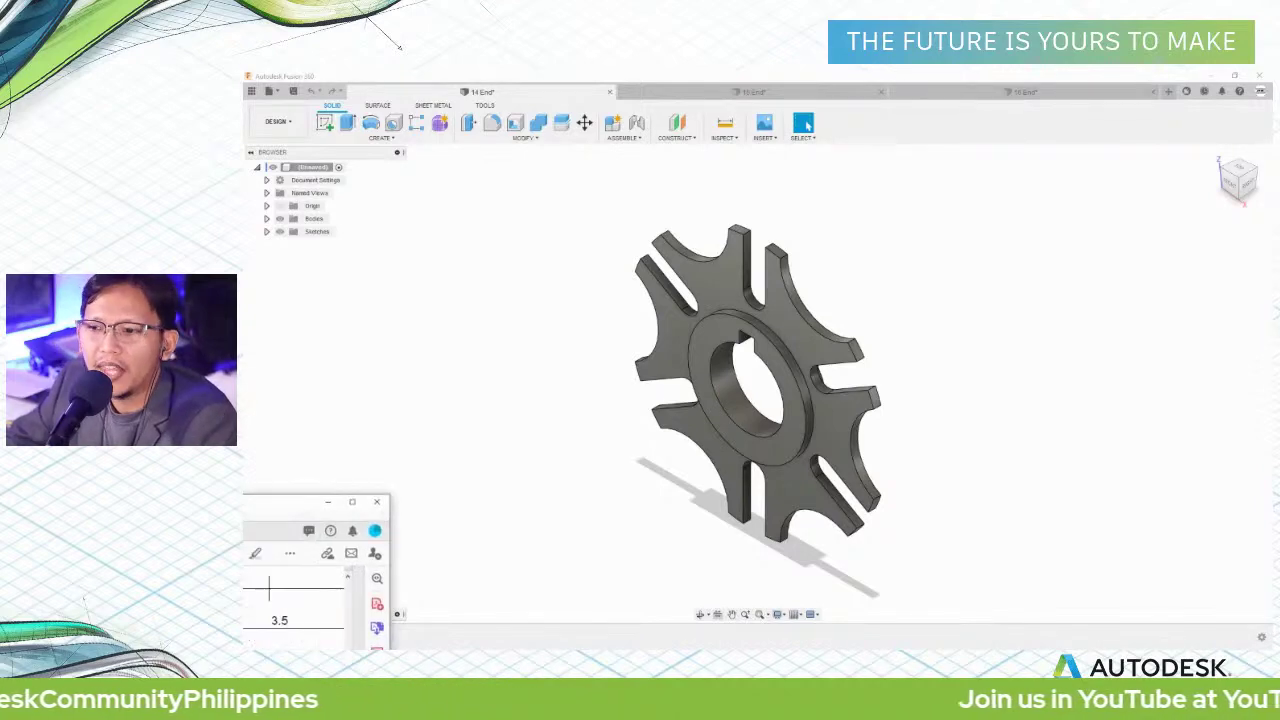
key("alt+Tab")
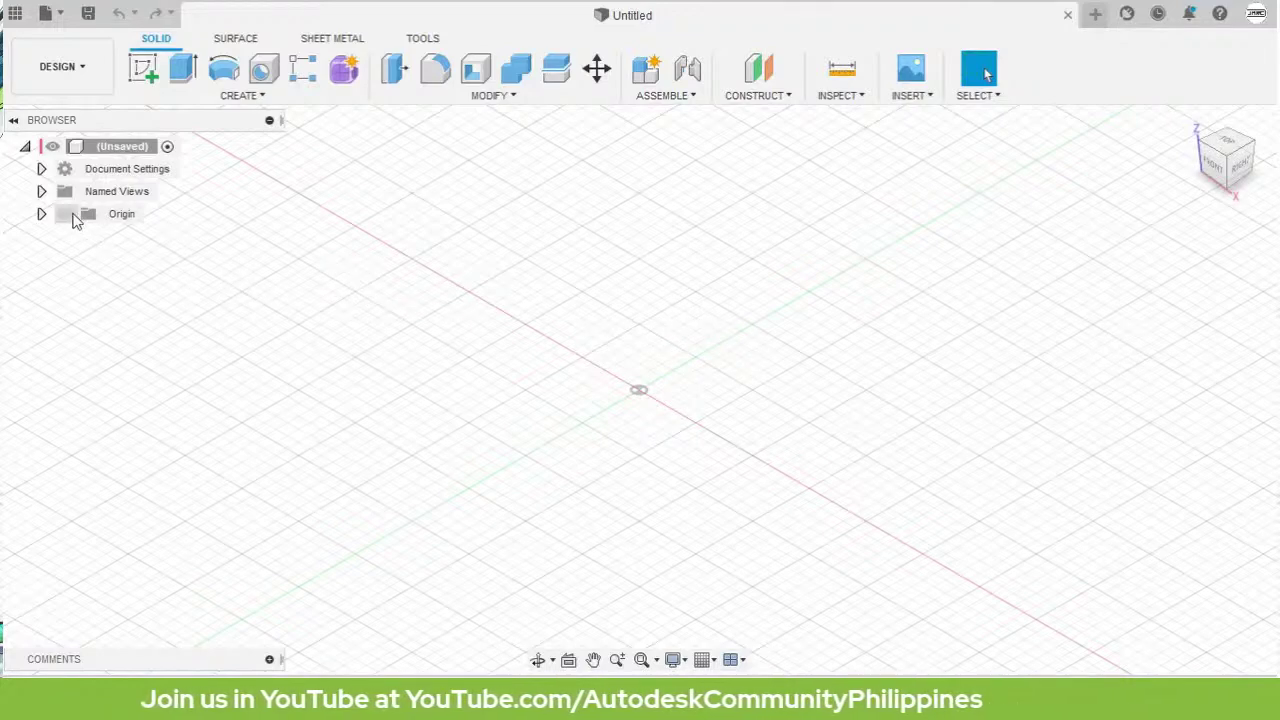
Step: Change the document units to inches and start a sketch on a vertical origin plane
left_click(41, 170)
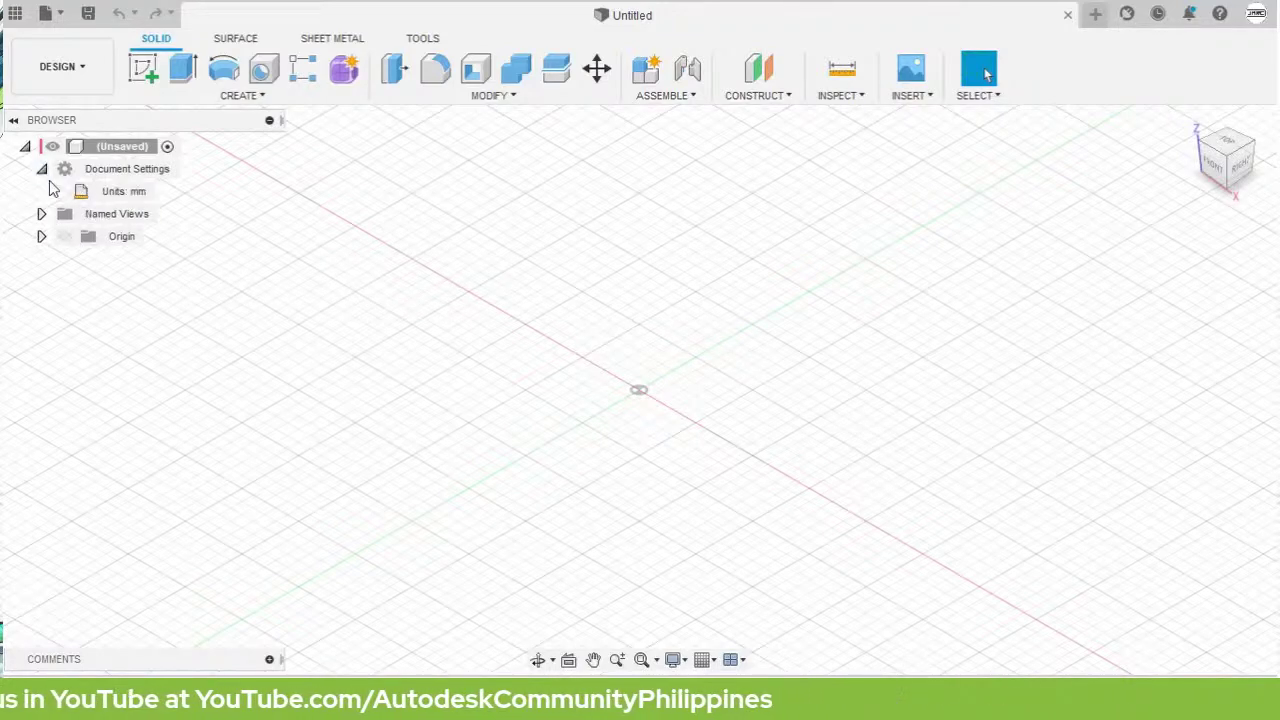
left_click(166, 193)
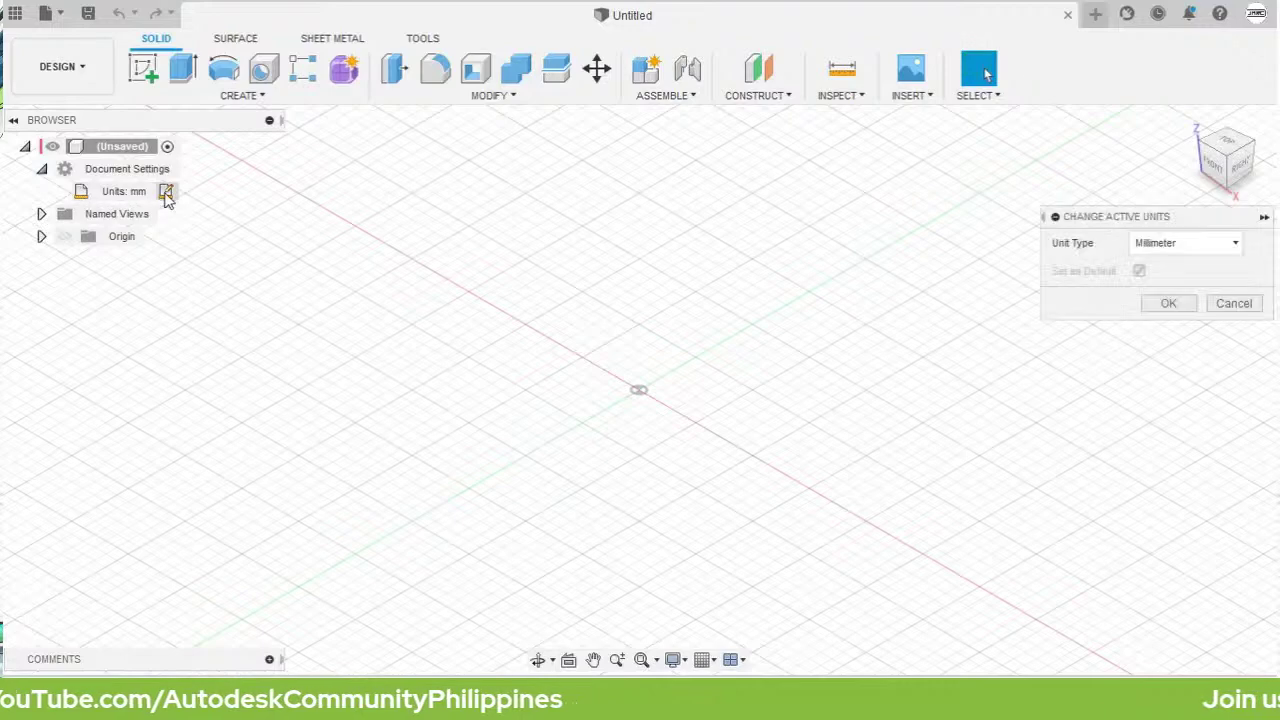
left_click(1190, 243)
left_click(1157, 330)
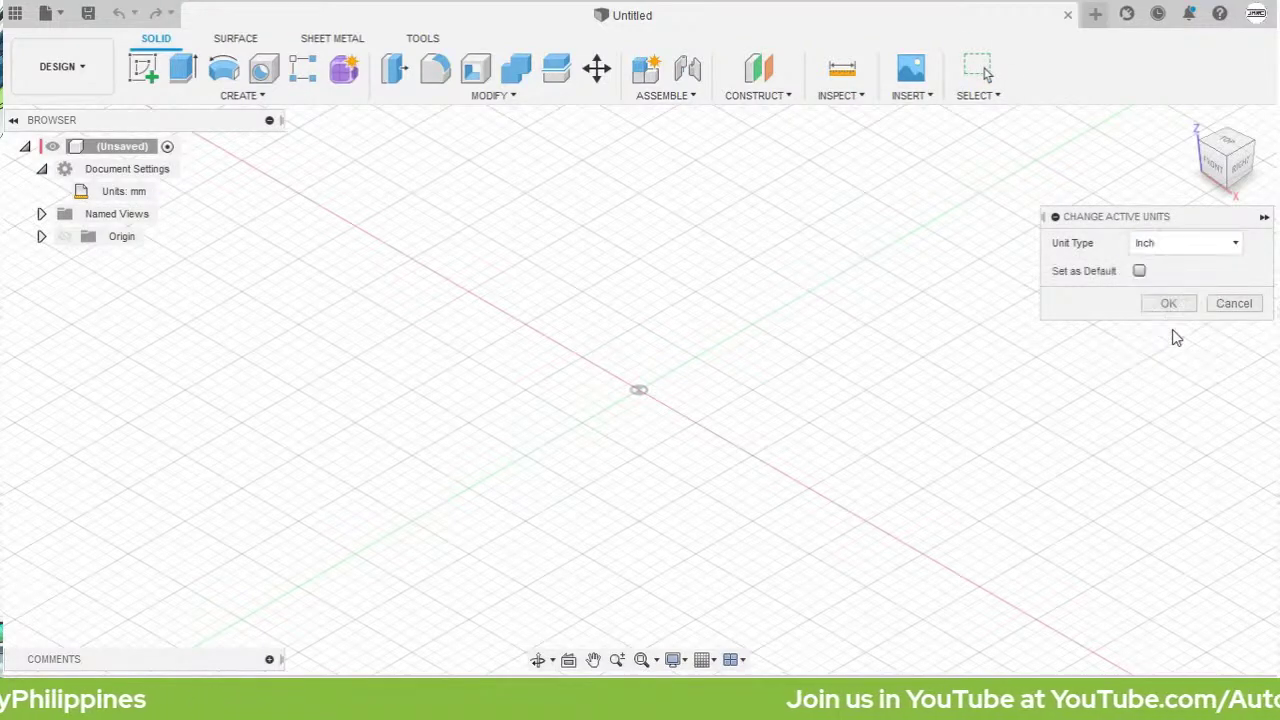
left_click(1168, 304)
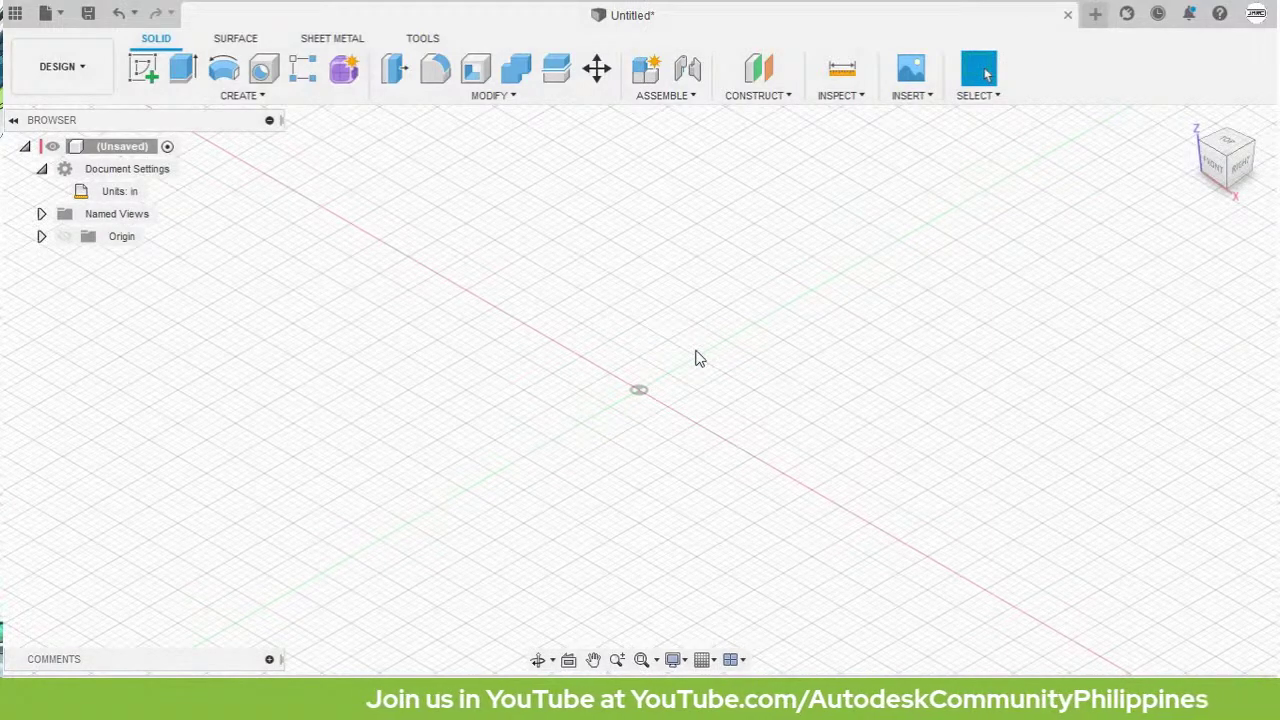
key("s")
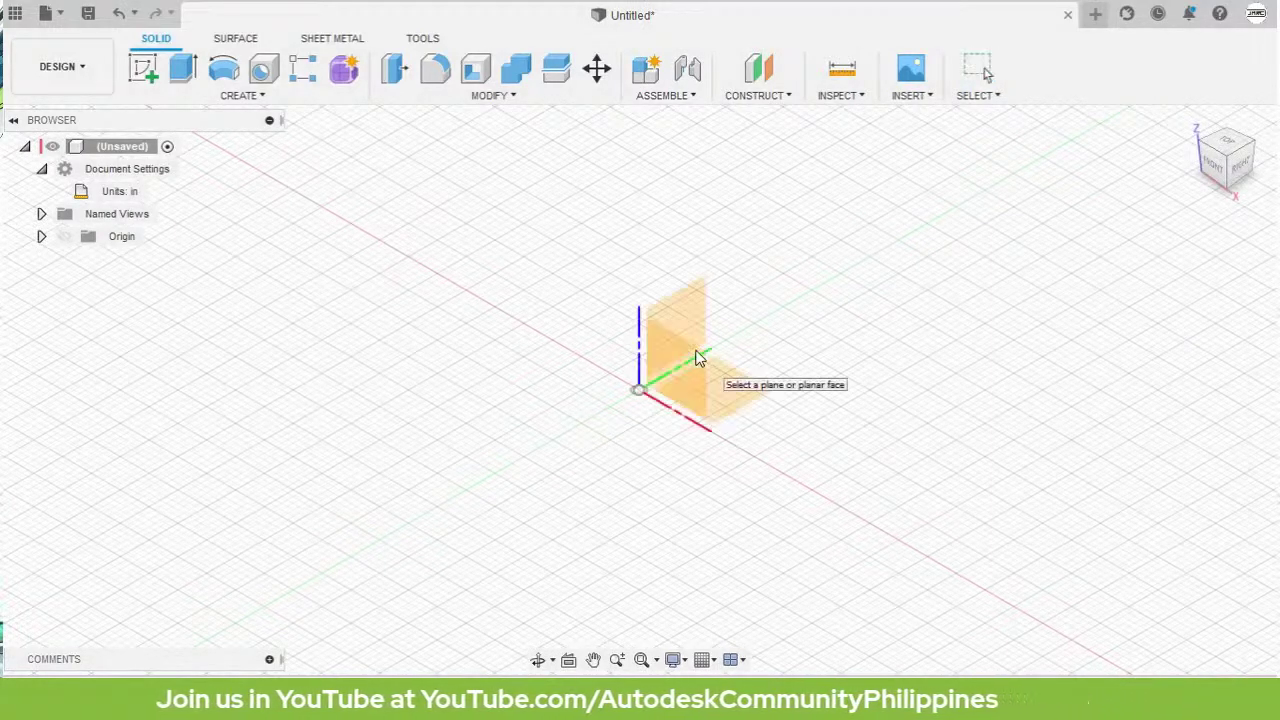
left_click(700, 362)
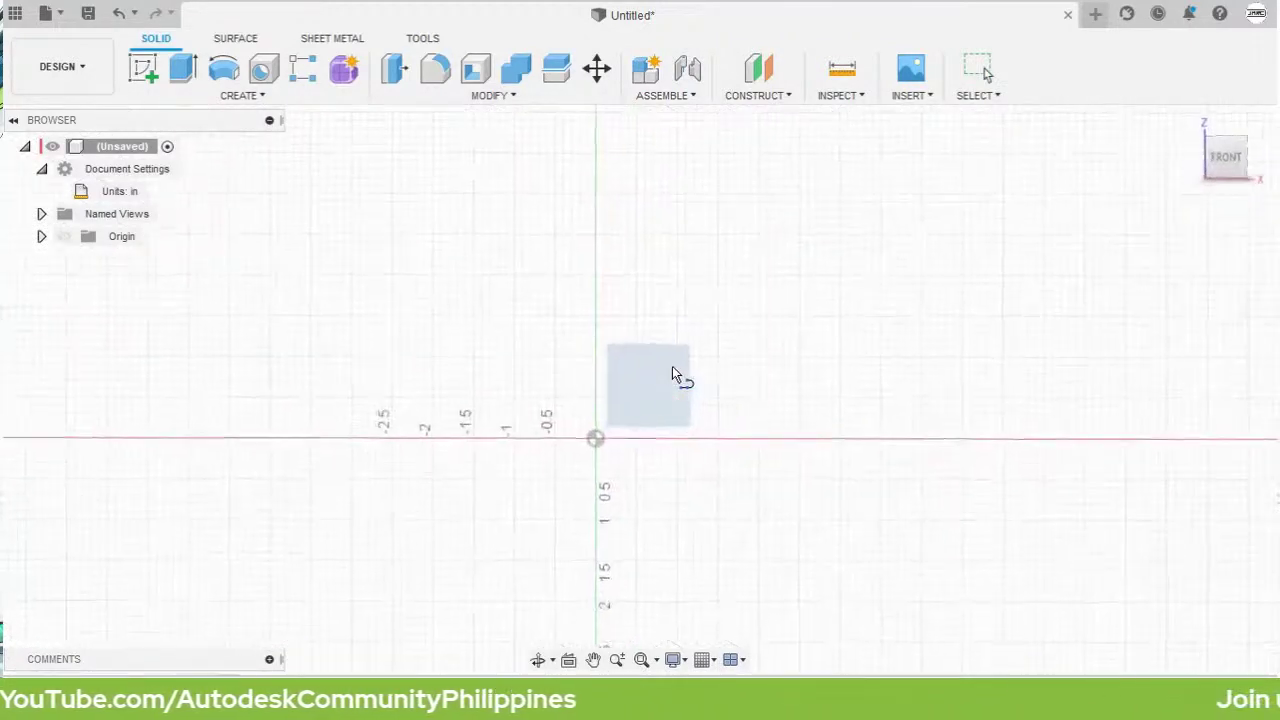
Step: Draw the two arc-topped lobes and the horizontal base between them with Line
key("l")
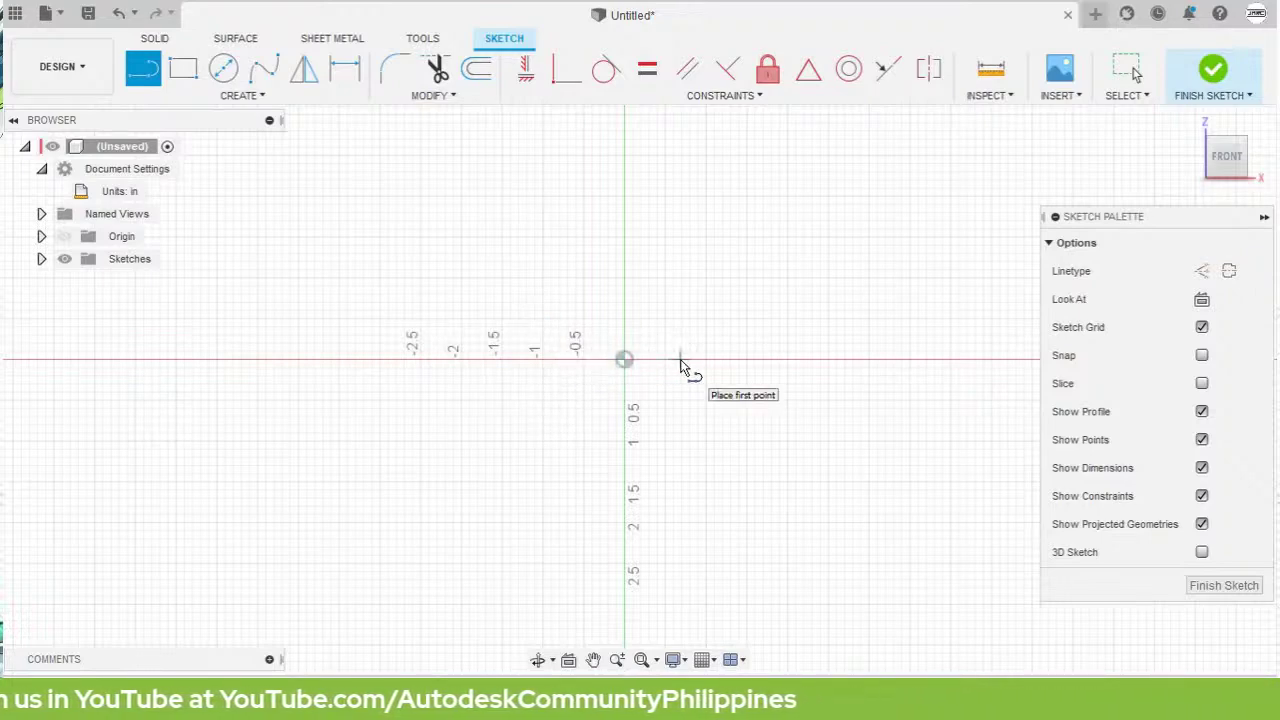
left_click(440, 464)
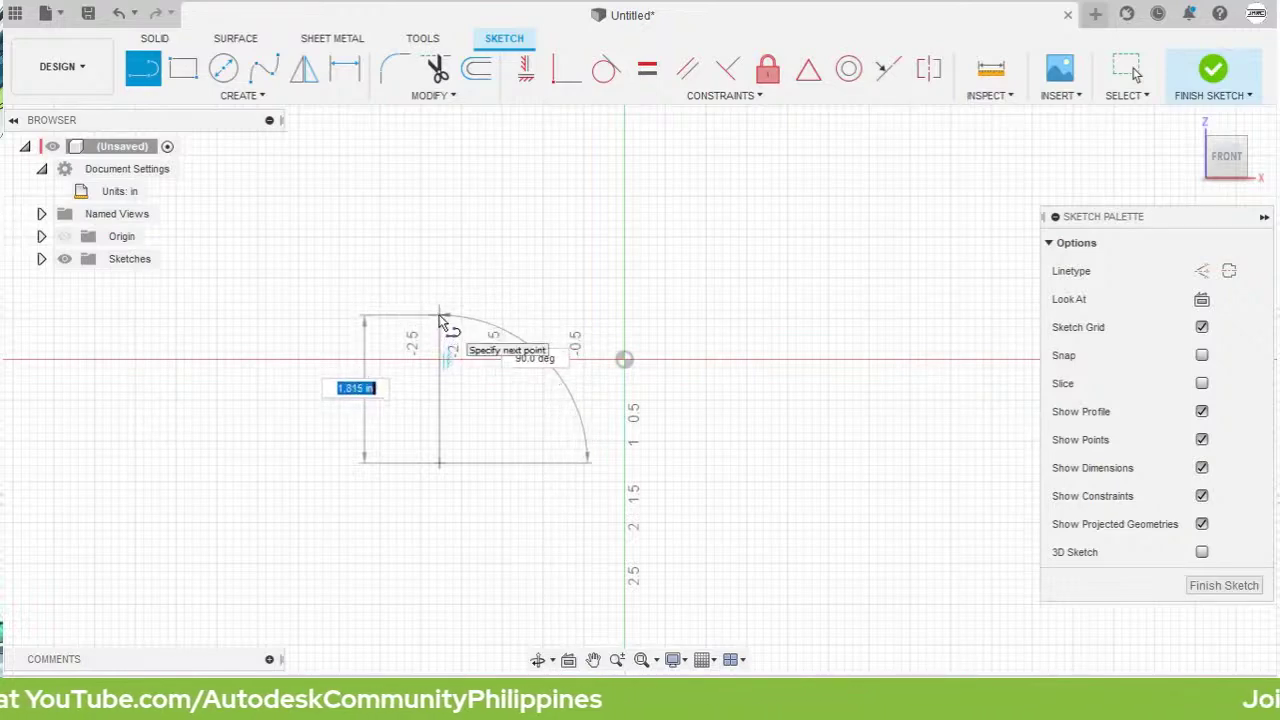
left_click_drag(439, 305, 570, 280)
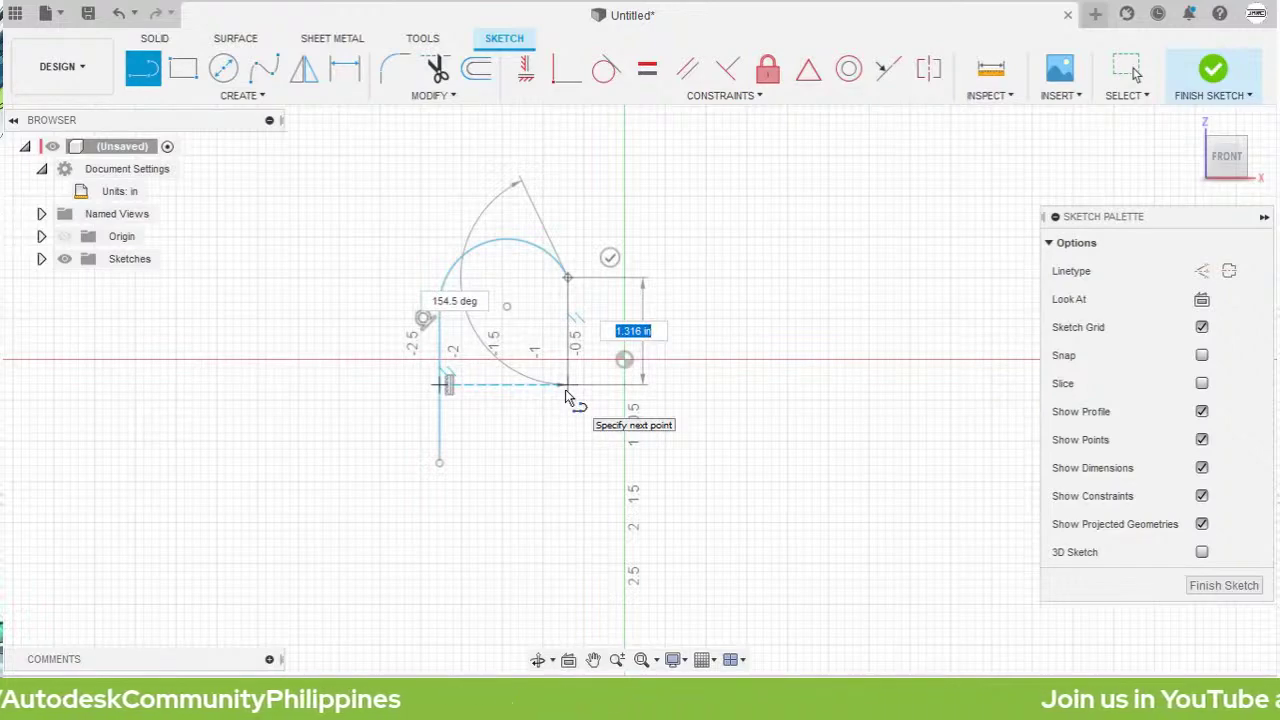
left_click(566, 394)
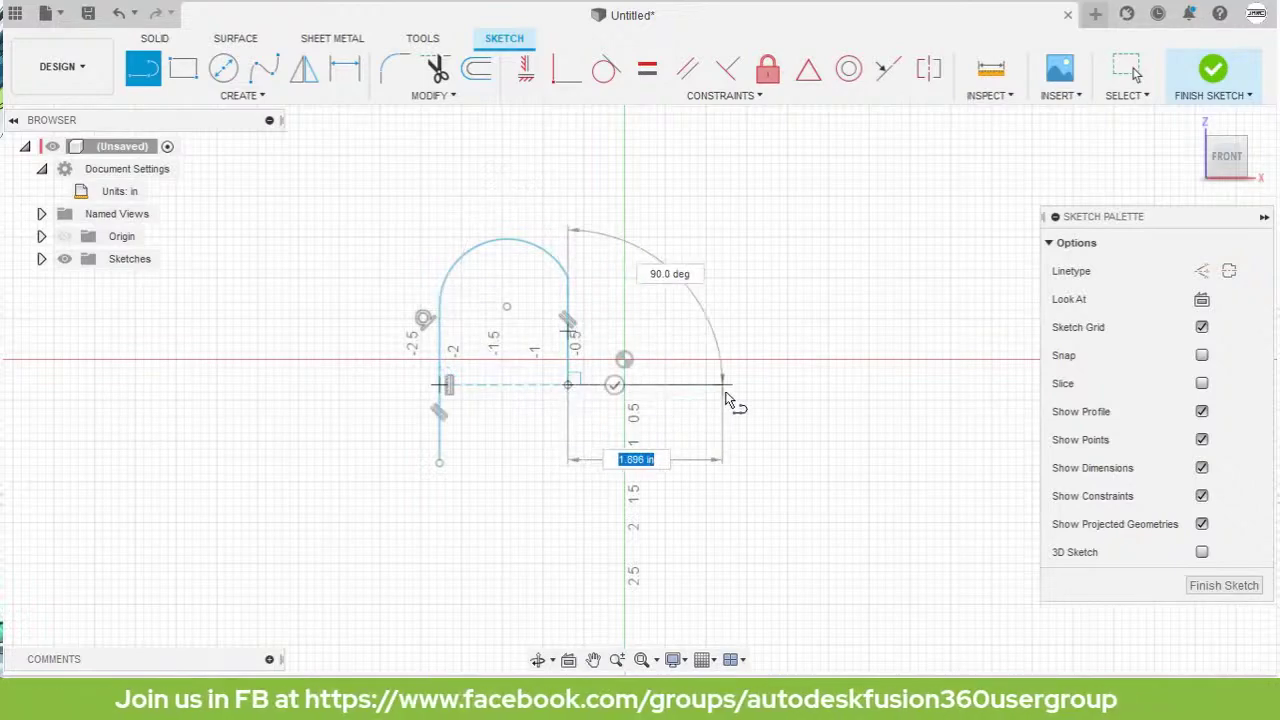
left_click(729, 387)
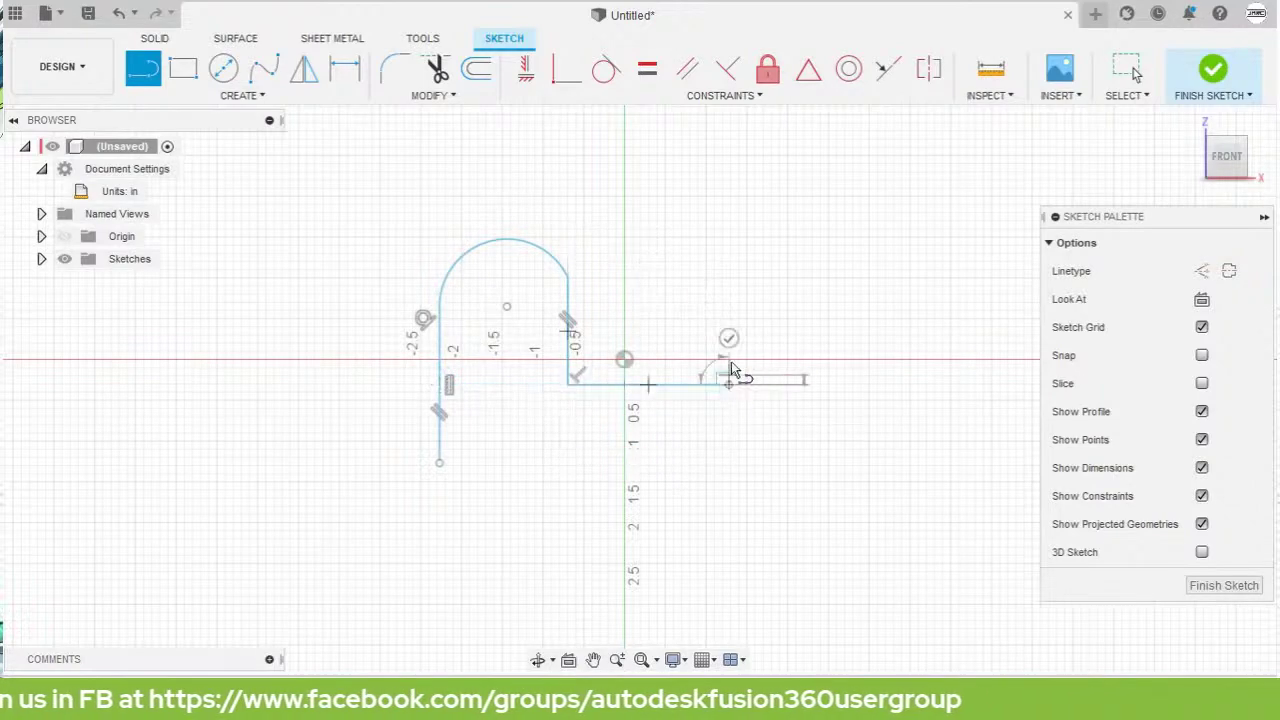
left_click(735, 278)
left_click_drag(735, 278, 862, 295)
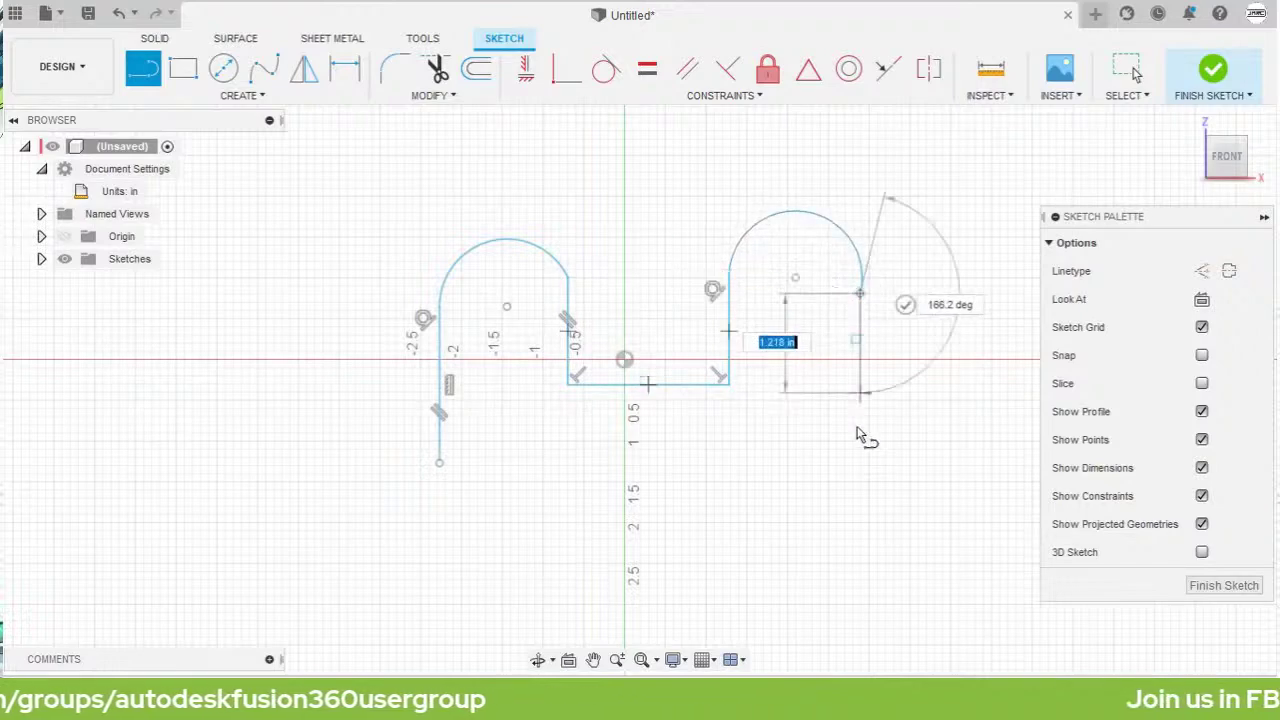
Step: Draw the right side and sawtooth bottom edge, closing the outline at the start point
left_click(862, 568)
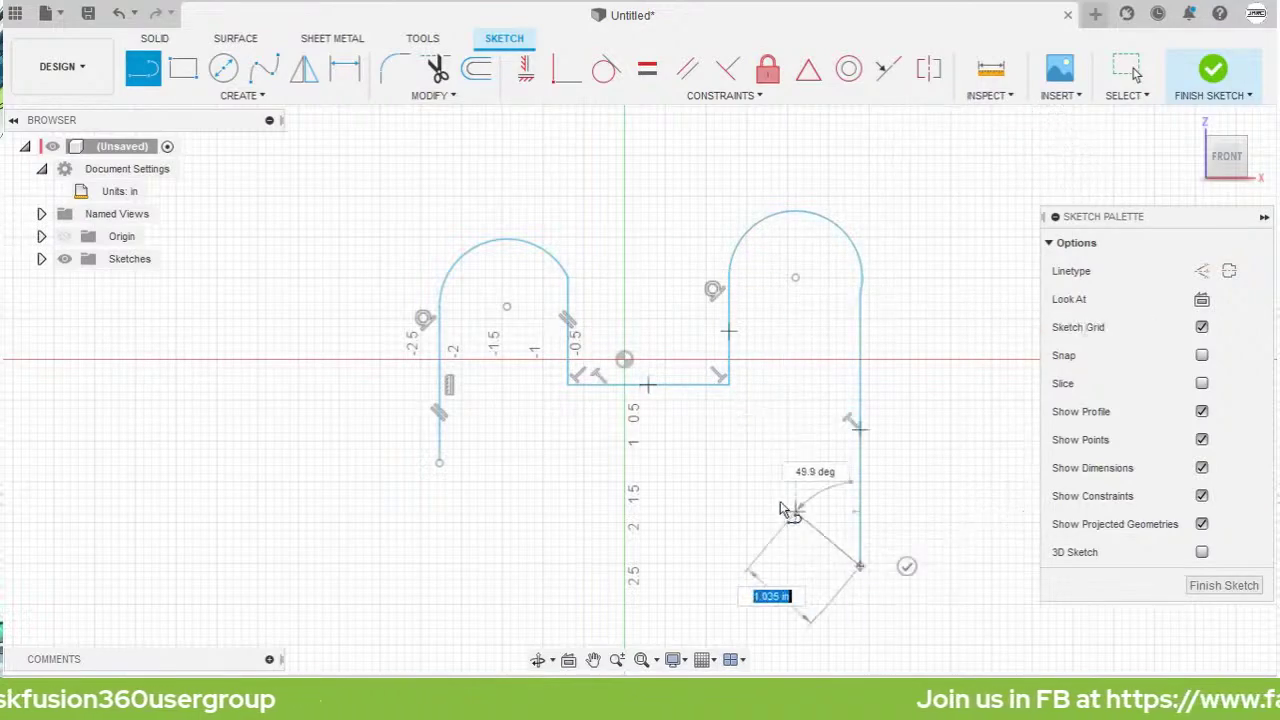
left_click(729, 476)
left_click(729, 578)
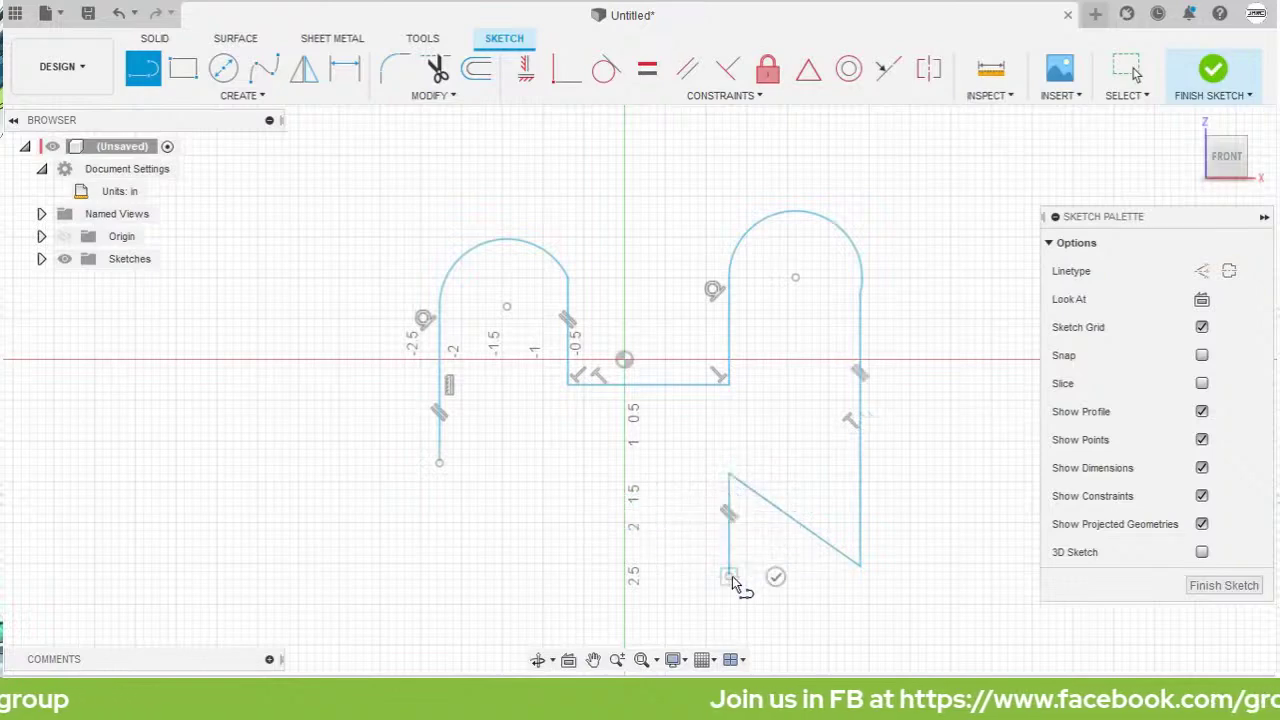
left_click(600, 474)
left_click(600, 588)
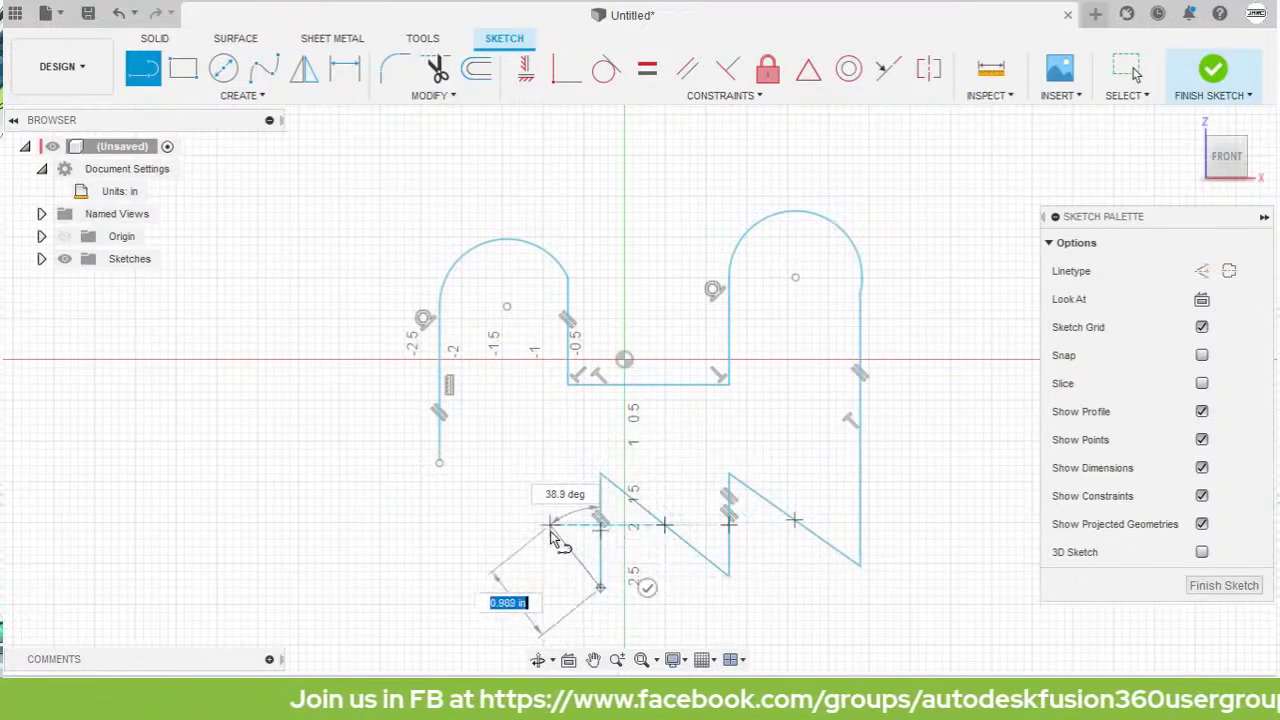
left_click(510, 474)
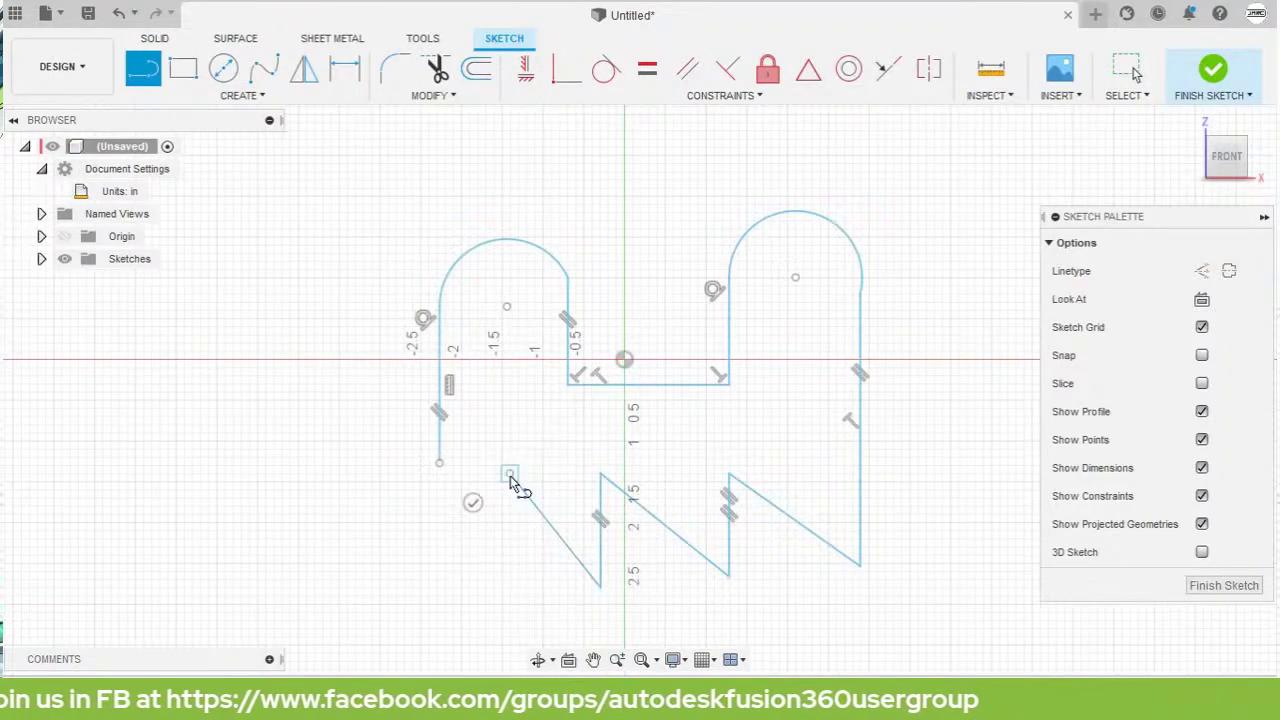
left_click(510, 589)
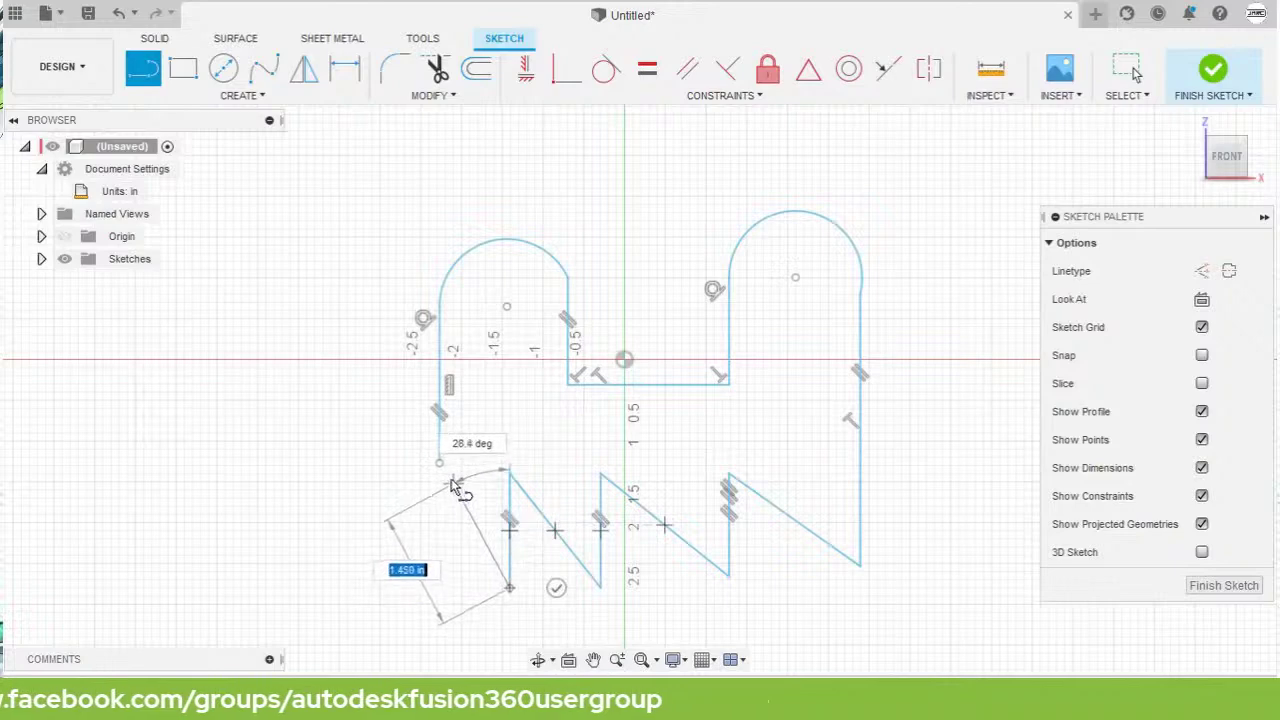
left_click(440, 463)
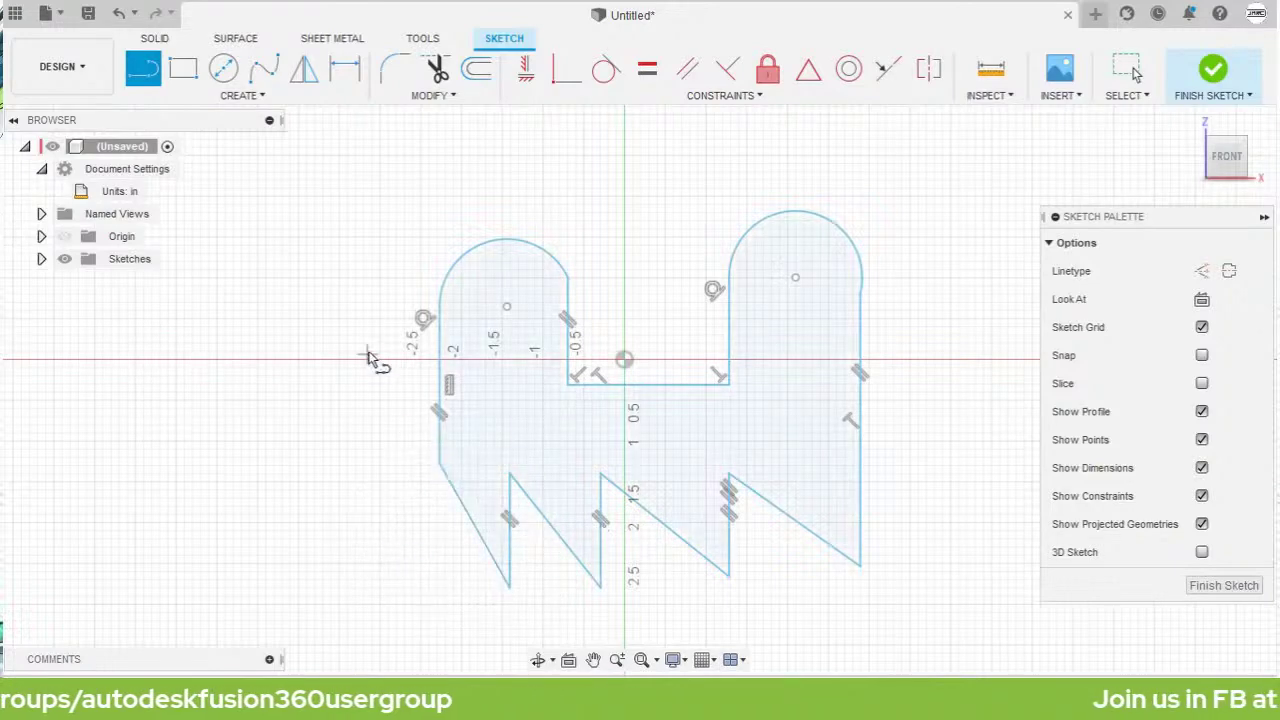
key("Escape")
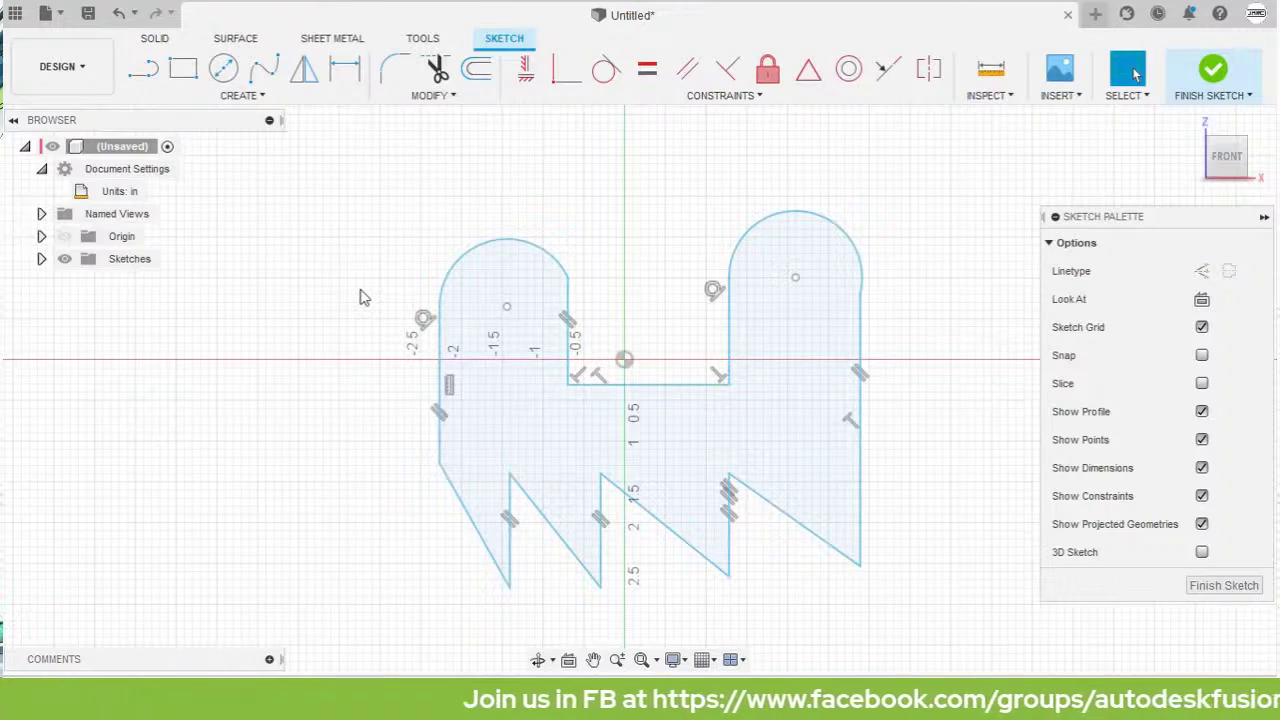
Step: Make both lobe arcs tangent to their adjacent vertical lines
left_click(541, 263)
left_click(575, 292, "shift")
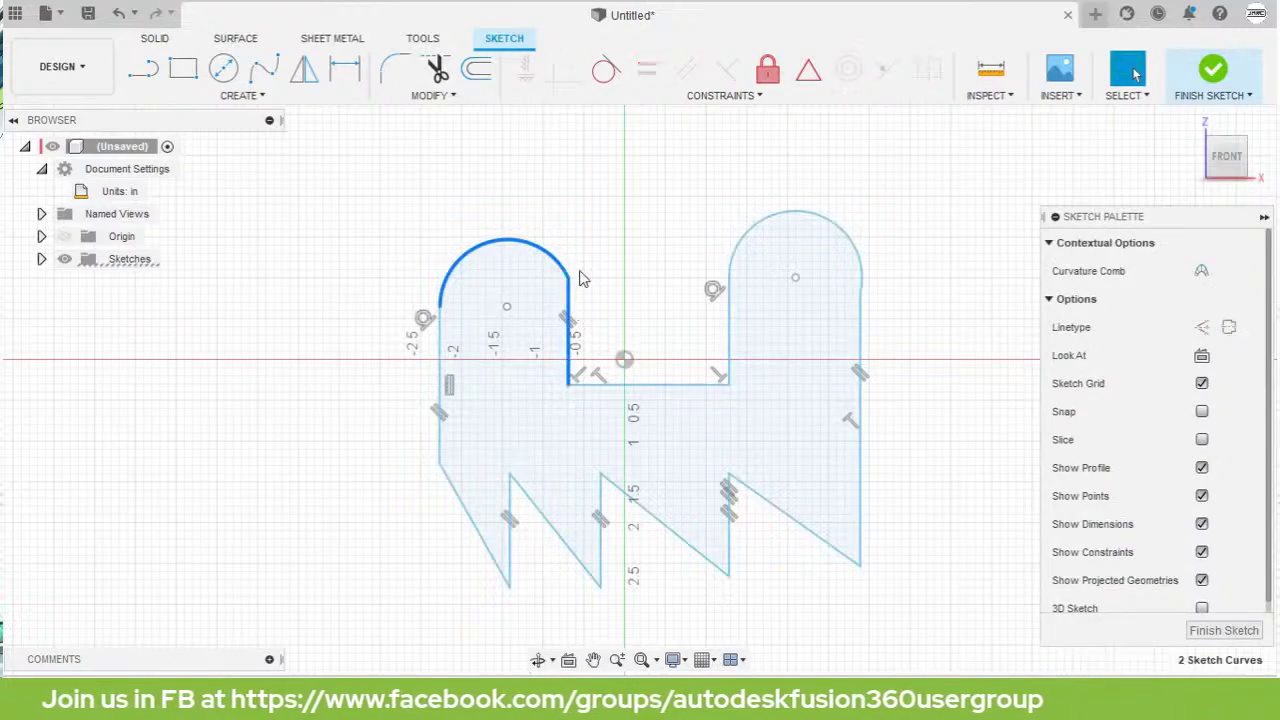
right_click(595, 222)
left_click(603, 458)
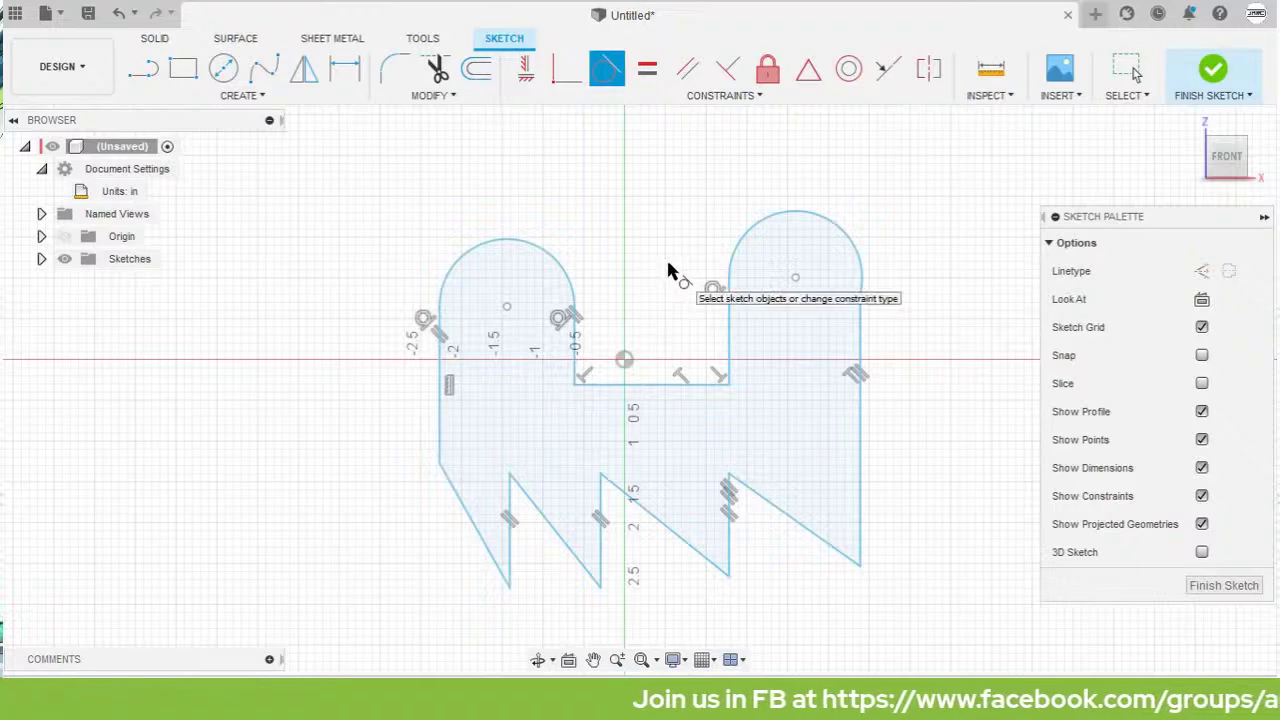
left_click(854, 256)
left_click(862, 349)
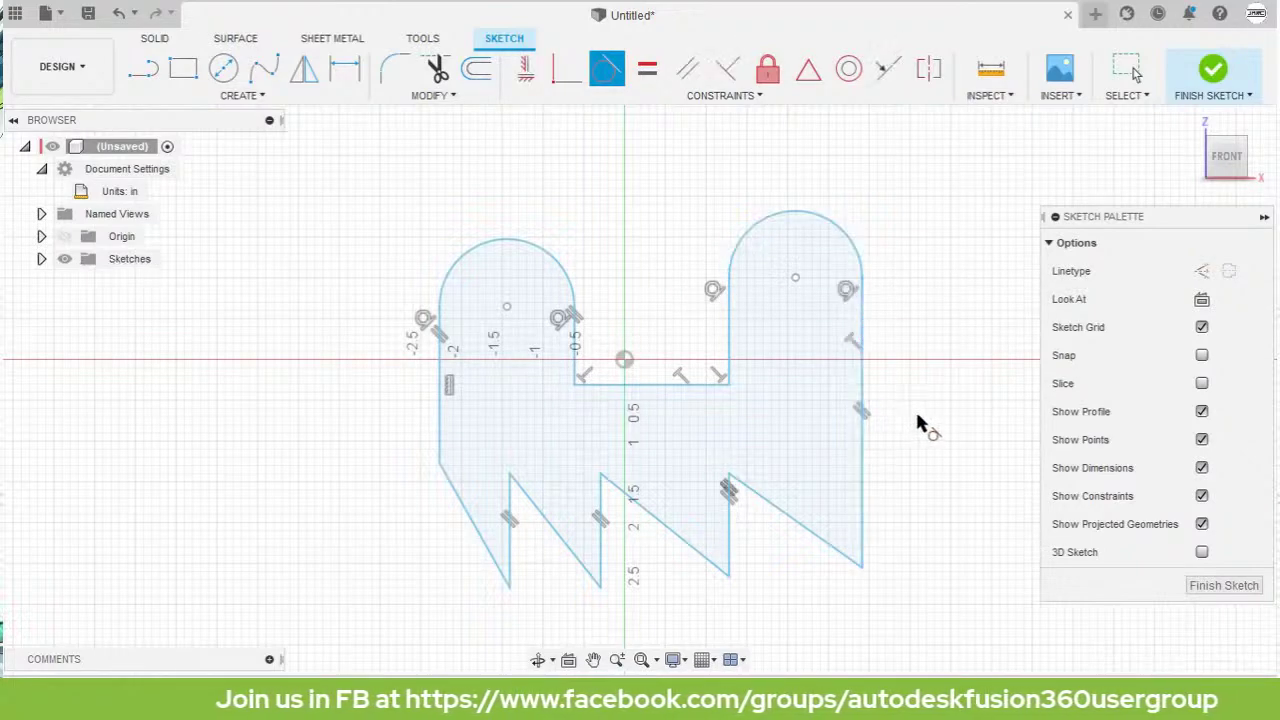
key("Escape")
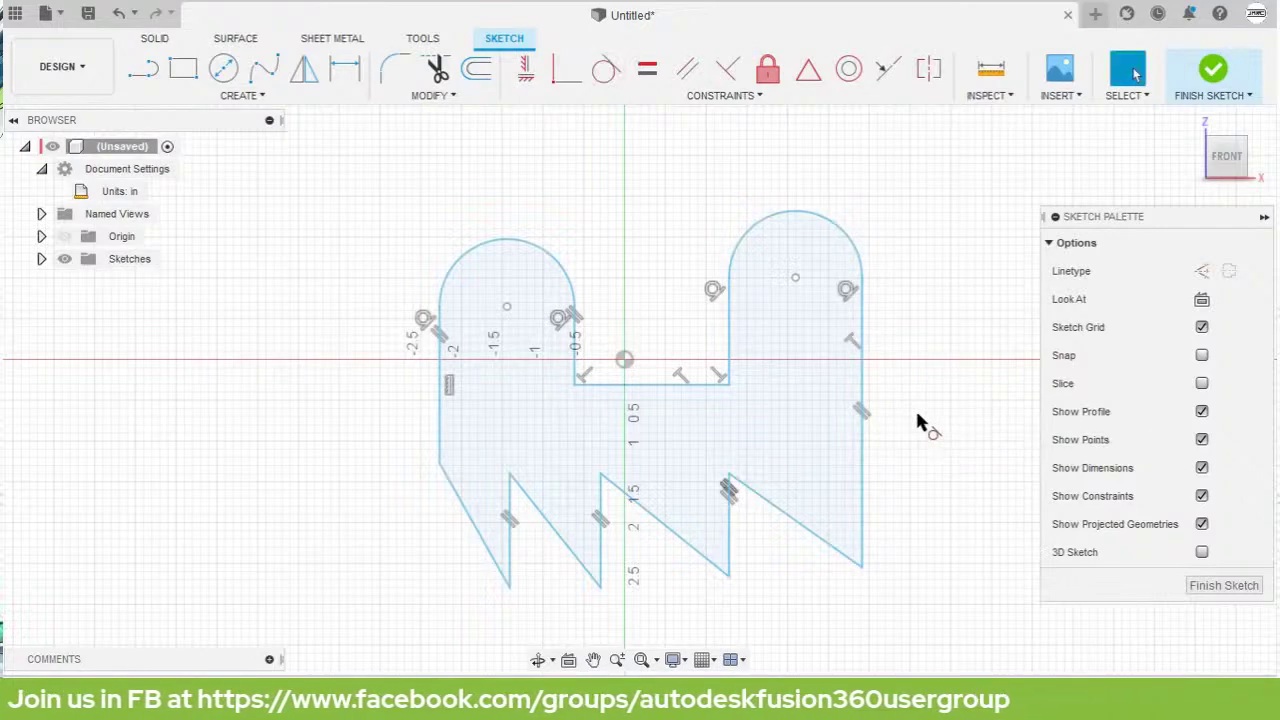
Step: Constrain the middle horizontal line's midpoint to the sketch origin
left_click(656, 387)
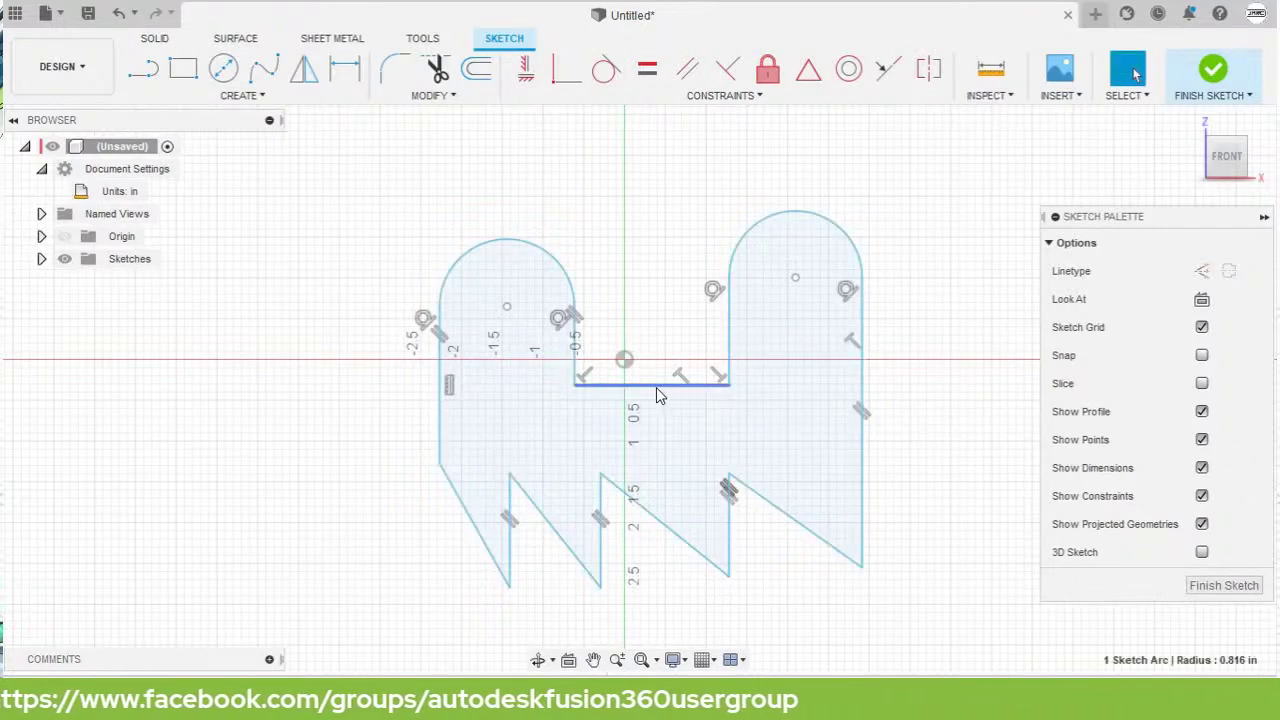
left_click(624, 359, "ctrl")
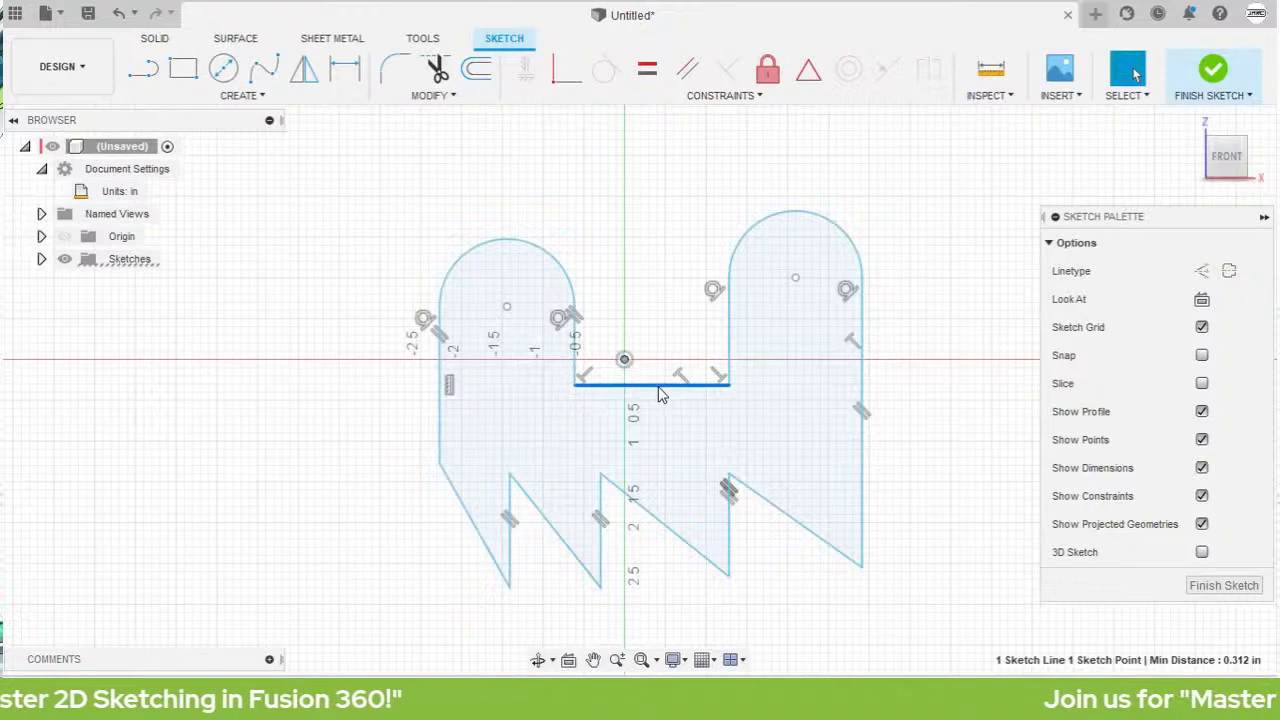
right_click(648, 247)
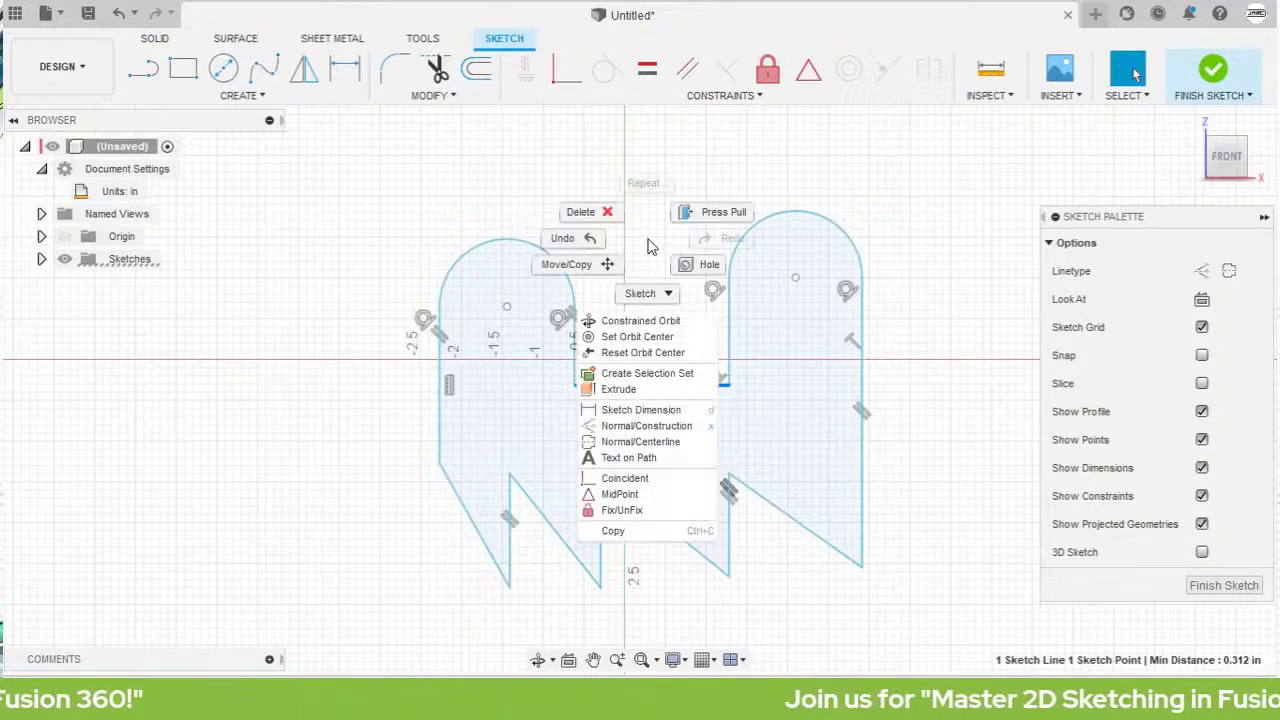
left_click(649, 493)
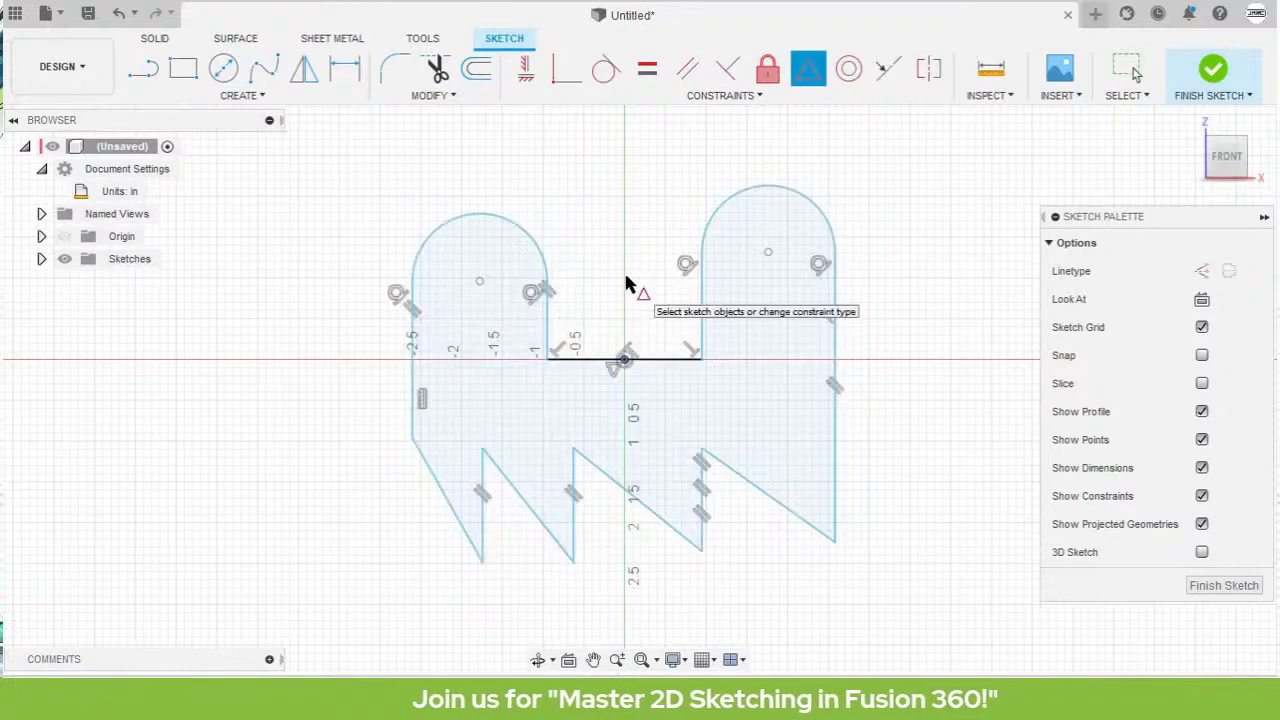
key("Escape")
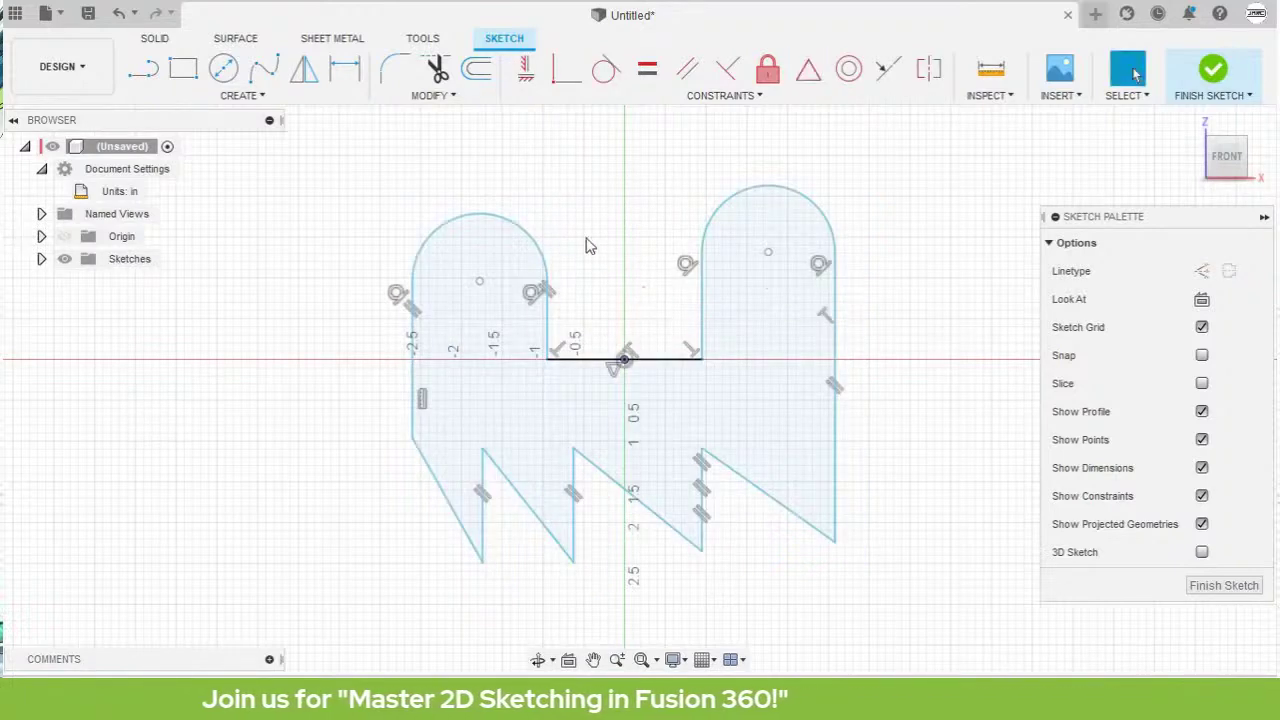
left_click(527, 234)
Step: Make the two lobe arcs equal in size
left_click(742, 198)
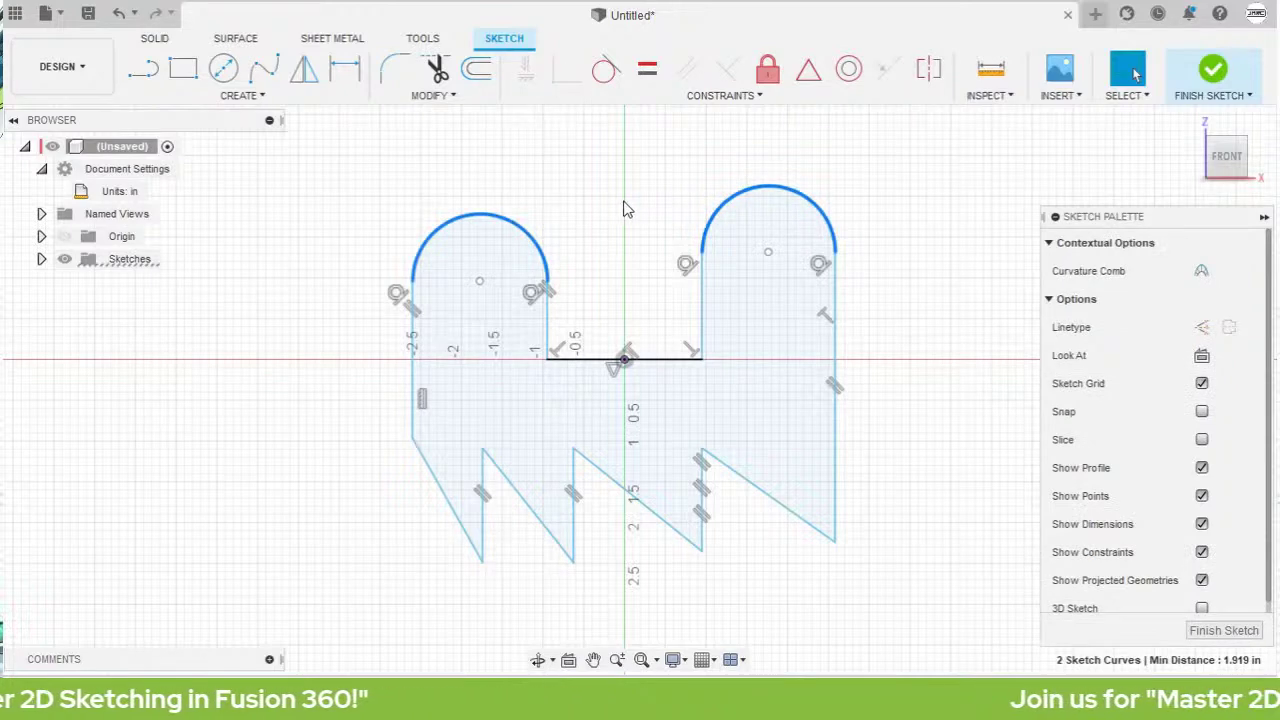
right_click(624, 210)
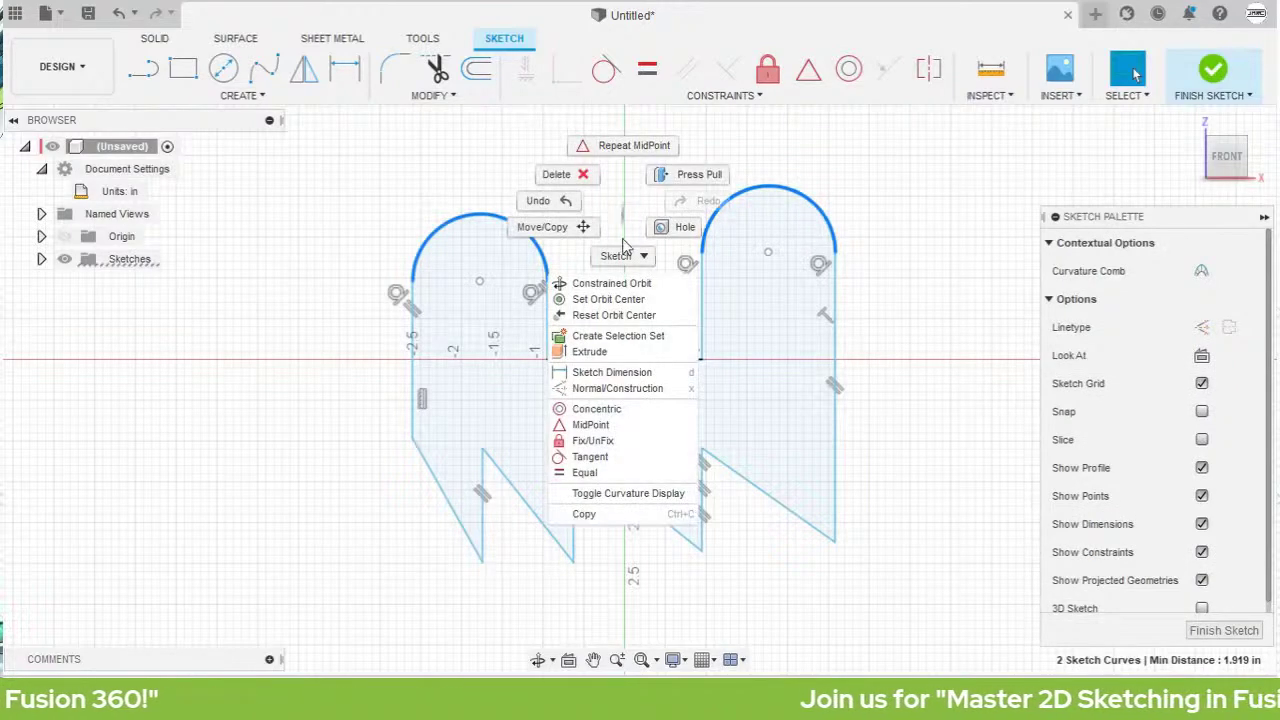
left_click(588, 472)
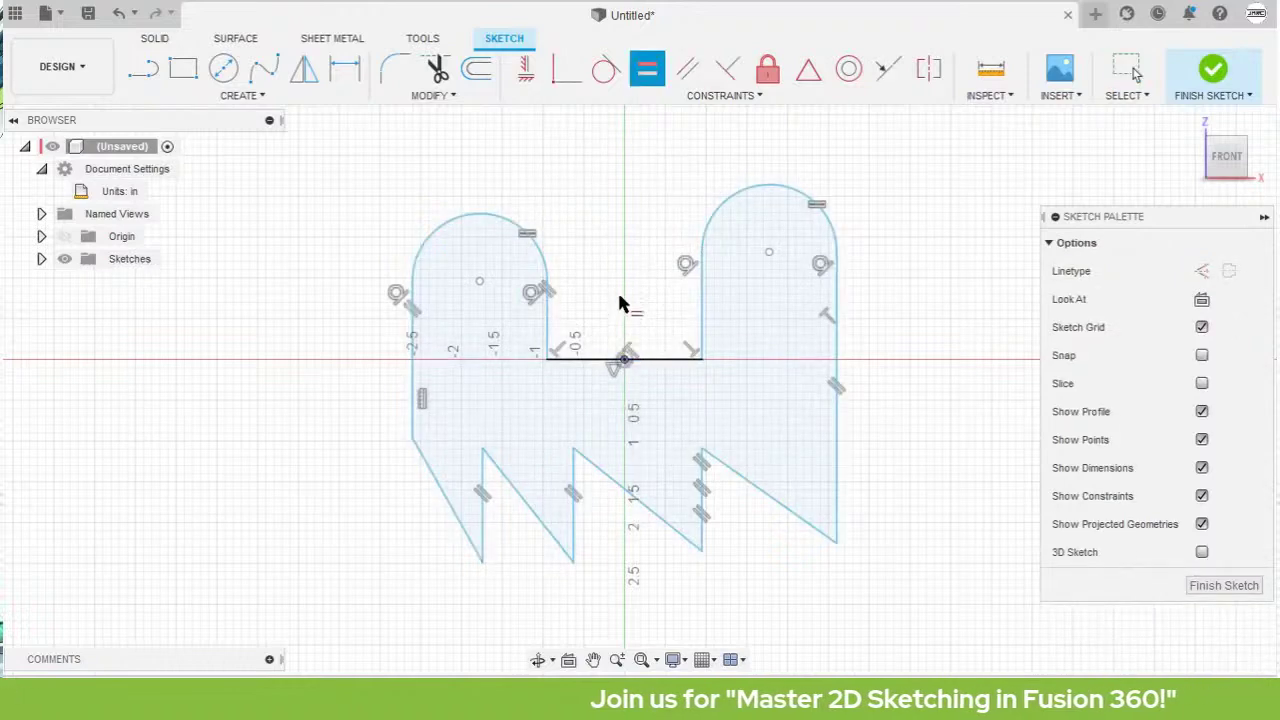
key("Escape")
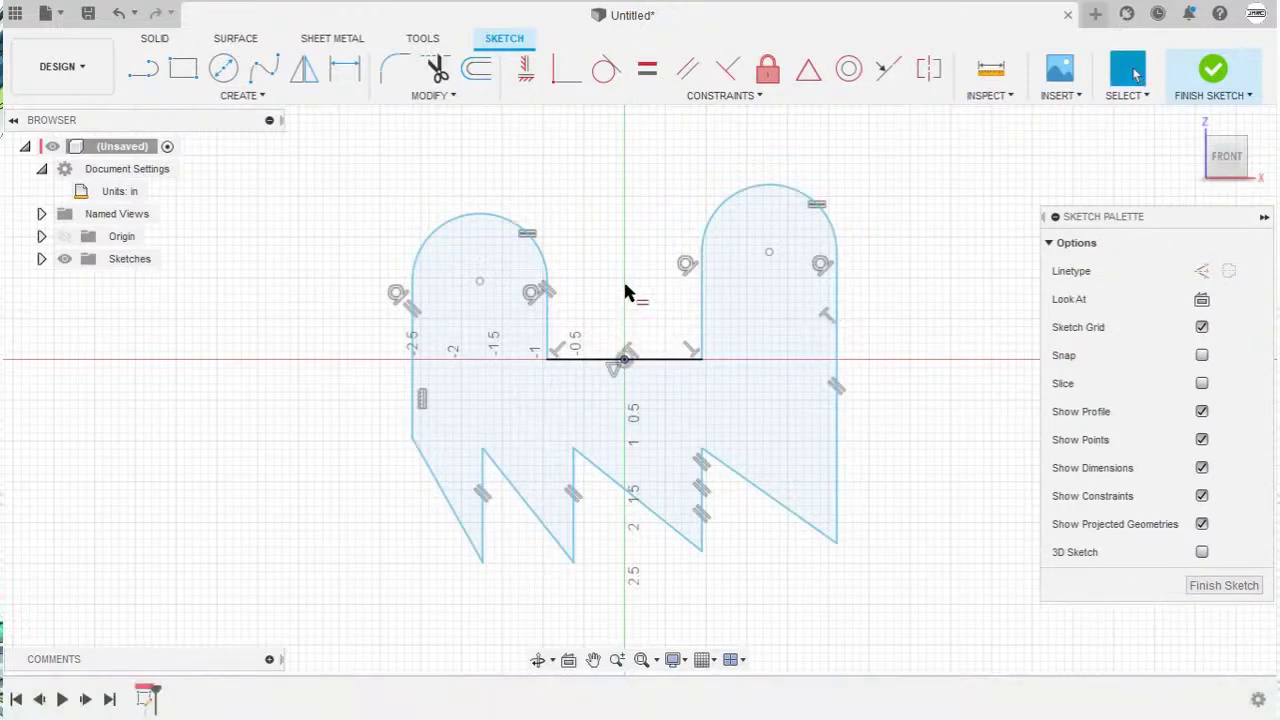
Step: Align the two arc centres horizontally and select the left notch line to make vertical
left_click(479, 283)
left_click(769, 254)
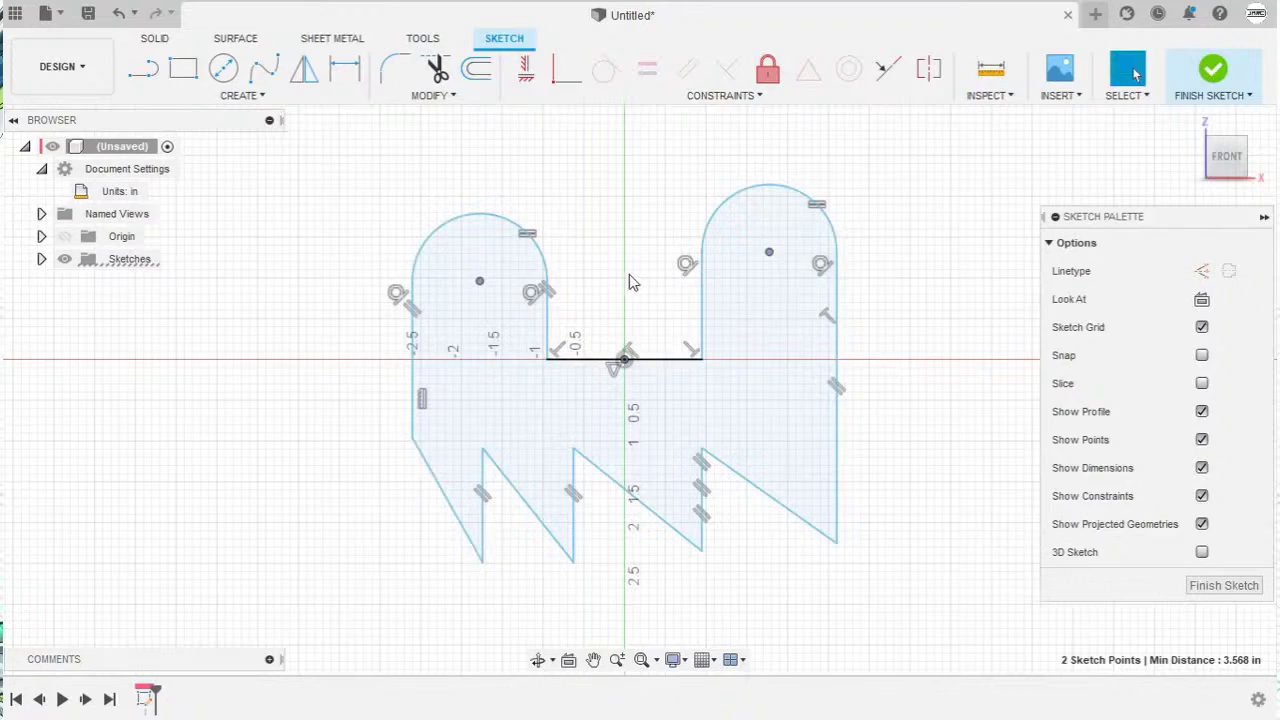
right_click(617, 244)
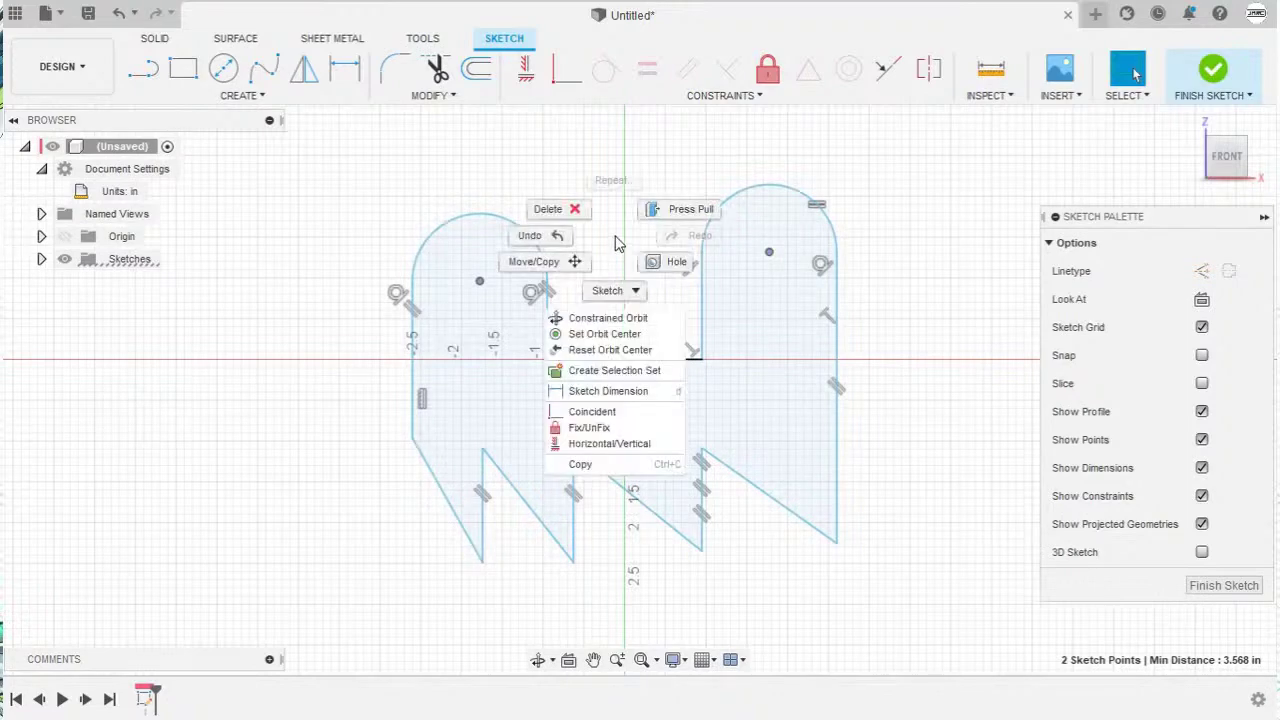
left_click(651, 452)
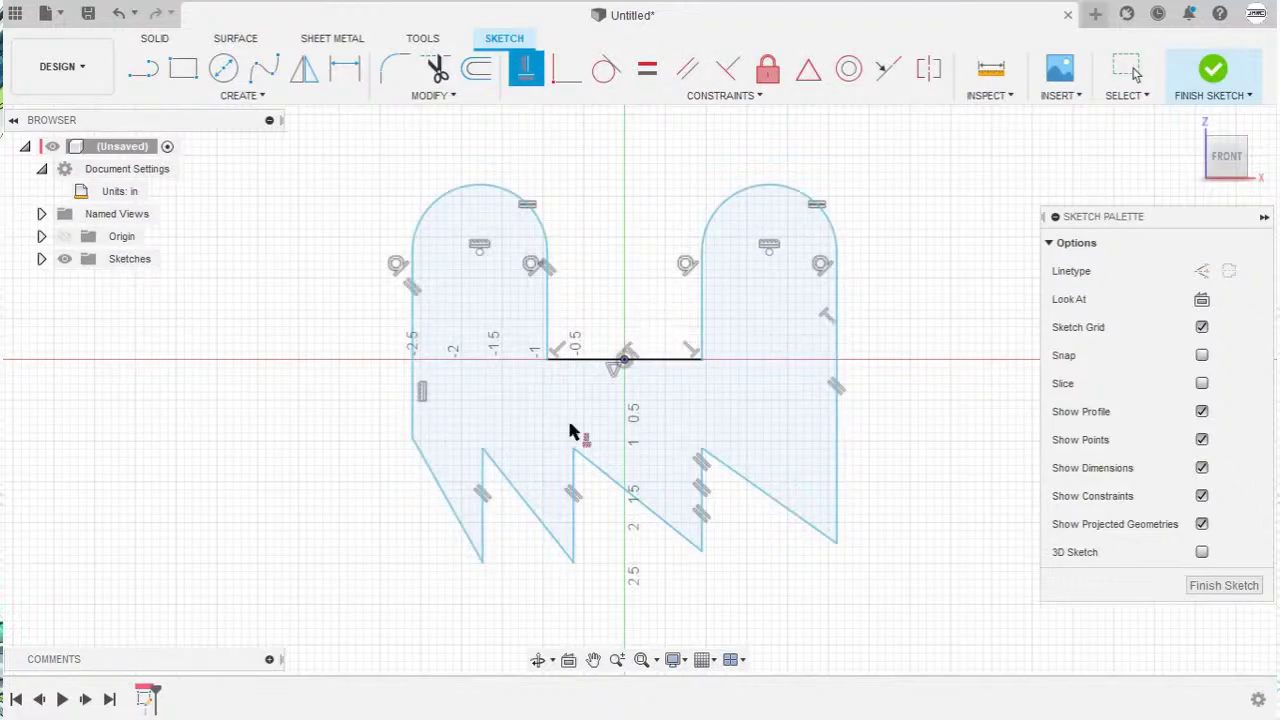
left_click(492, 458)
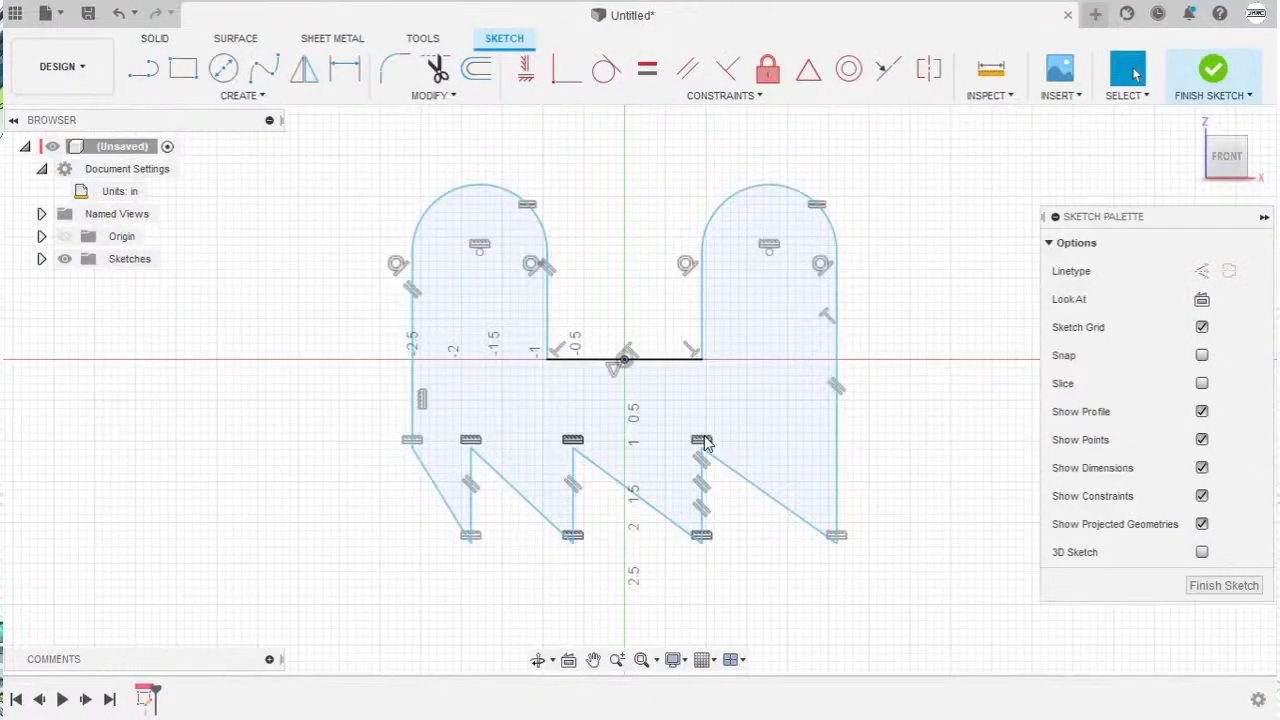
Step: Select the closed two-lobe, three-tooth sketch profile
left_click(726, 404)
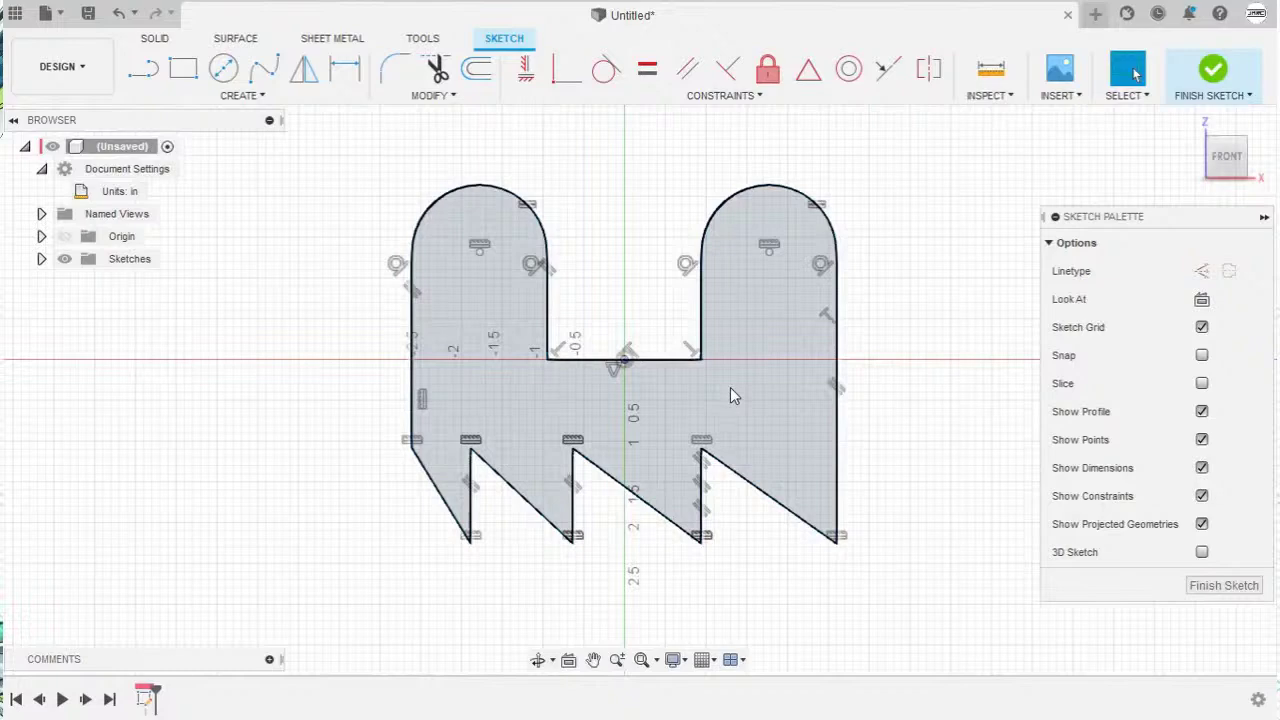
Step: Dimension the profile's overall width between left and right edges as 5.30
key("d")
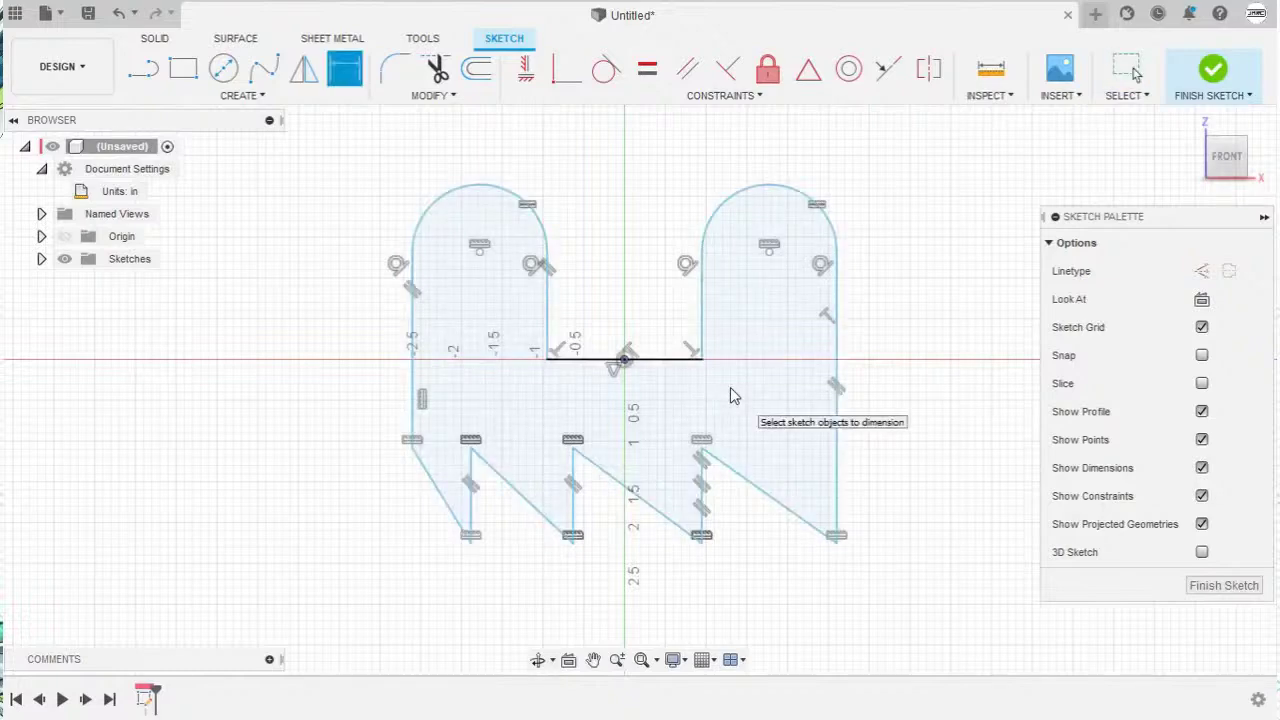
scroll(714, 400, "down", 2)
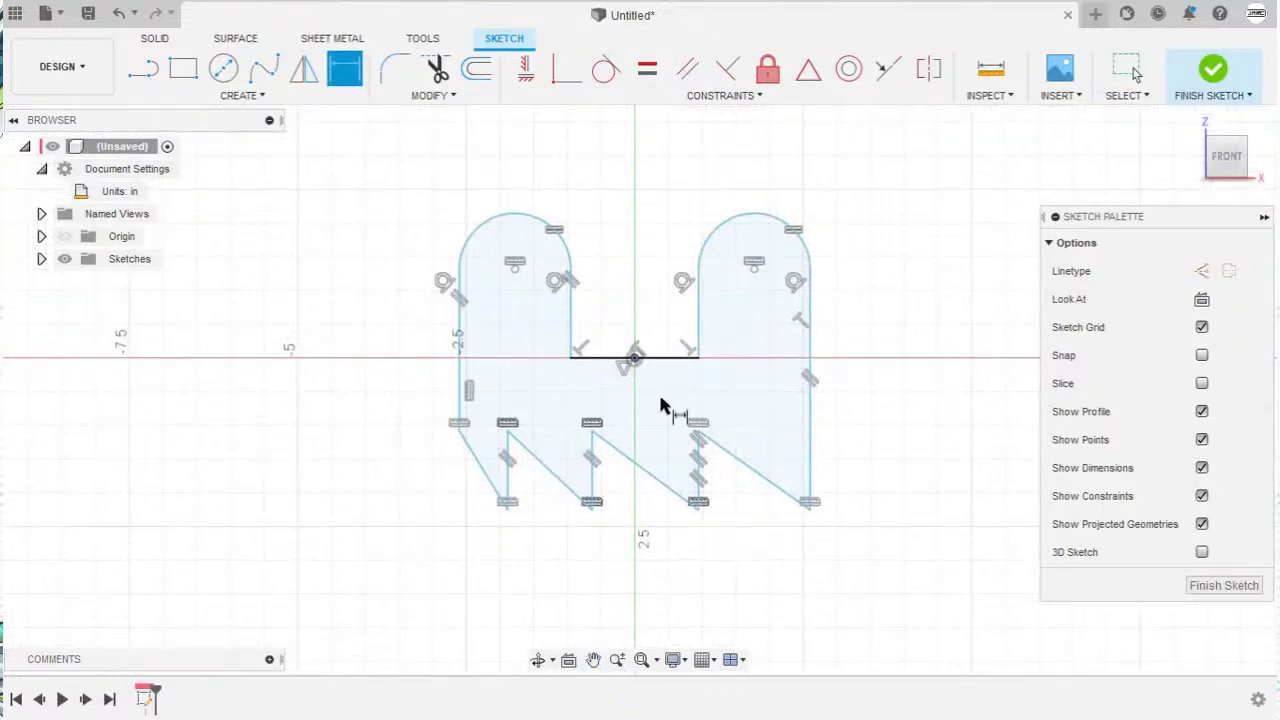
left_click(461, 372)
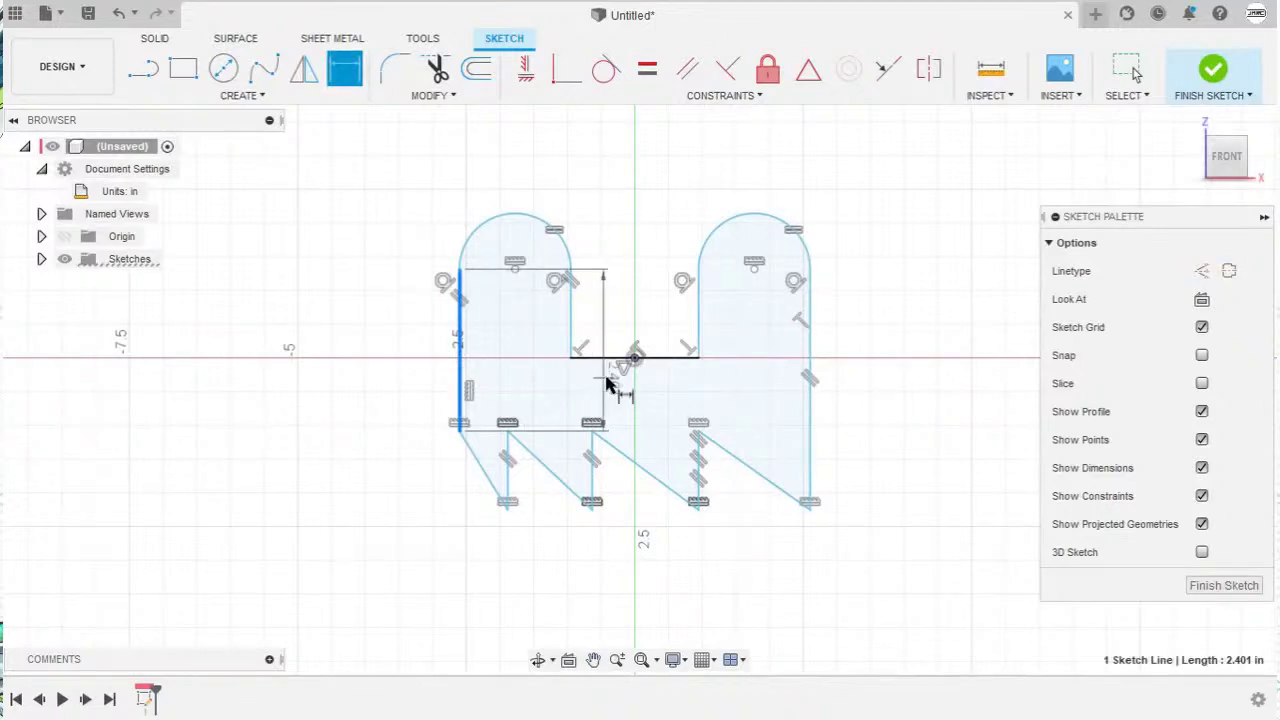
left_click(813, 366)
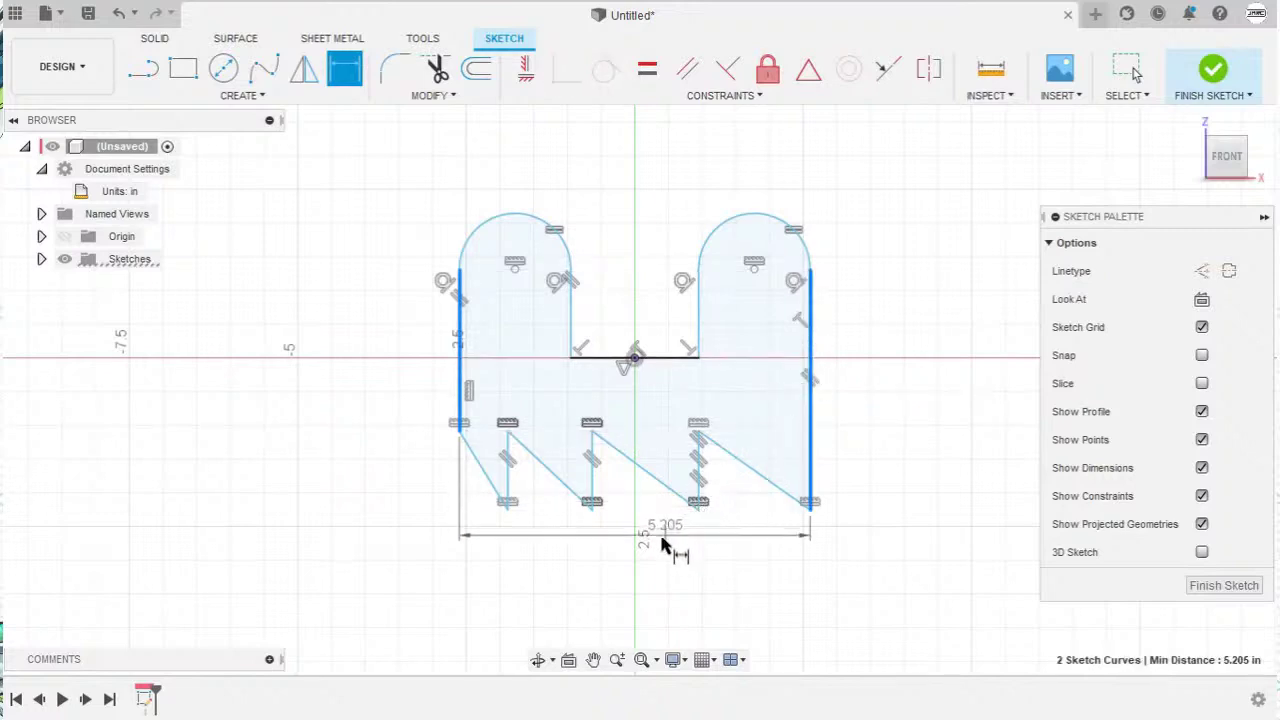
left_click(614, 577)
key("BackSpace")
type("5.30")
key("Return")
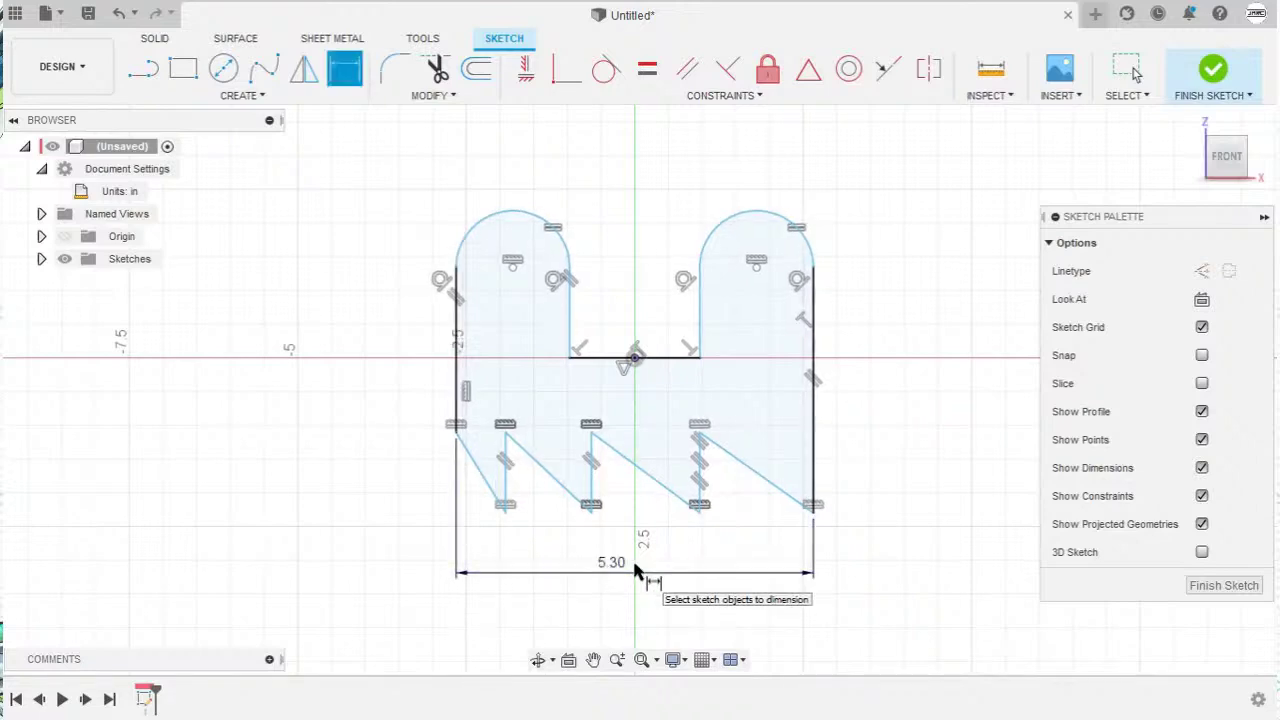
Step: Dimension the last tooth's vertical edge to the right edge as 1.33
left_click(699, 487)
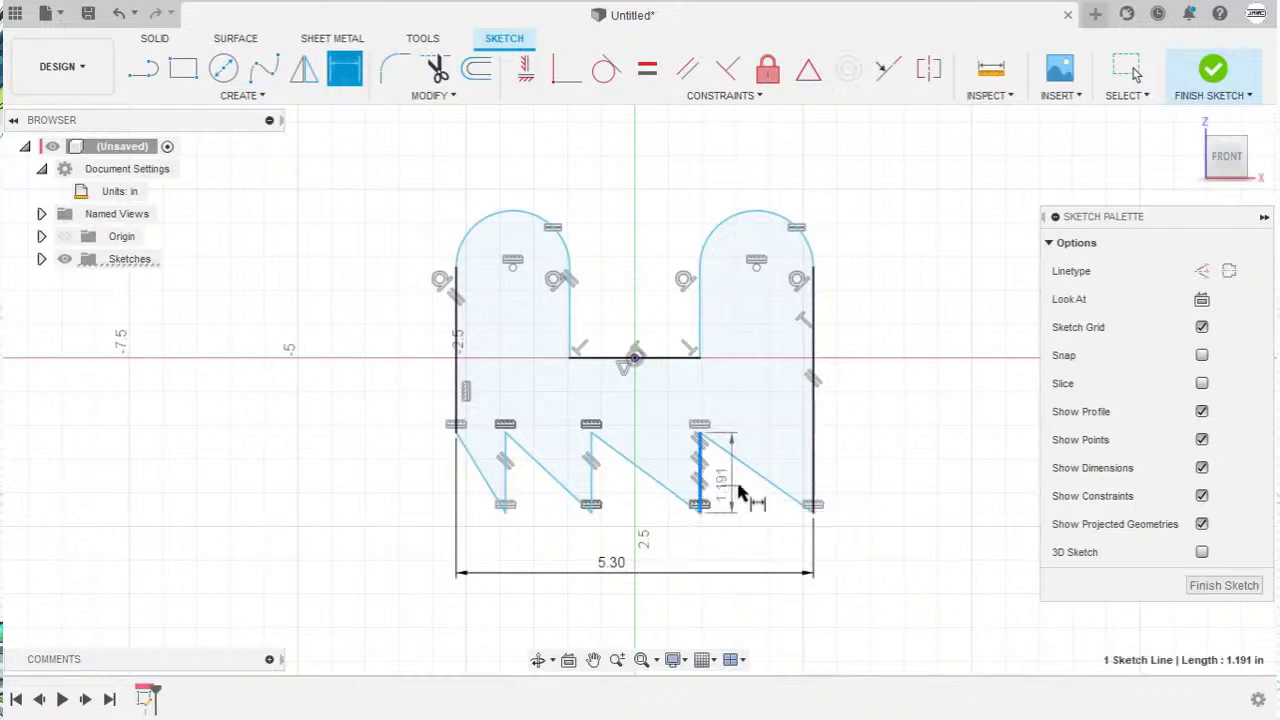
left_click(813, 460)
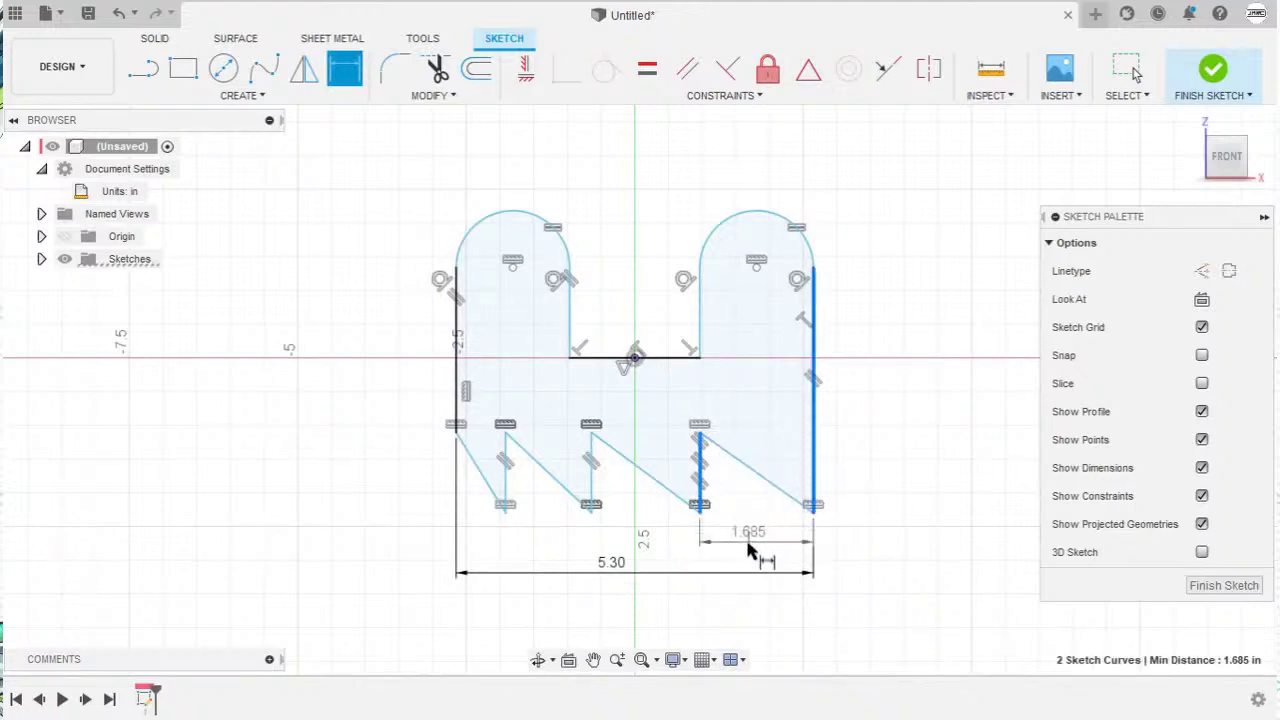
left_click(754, 557)
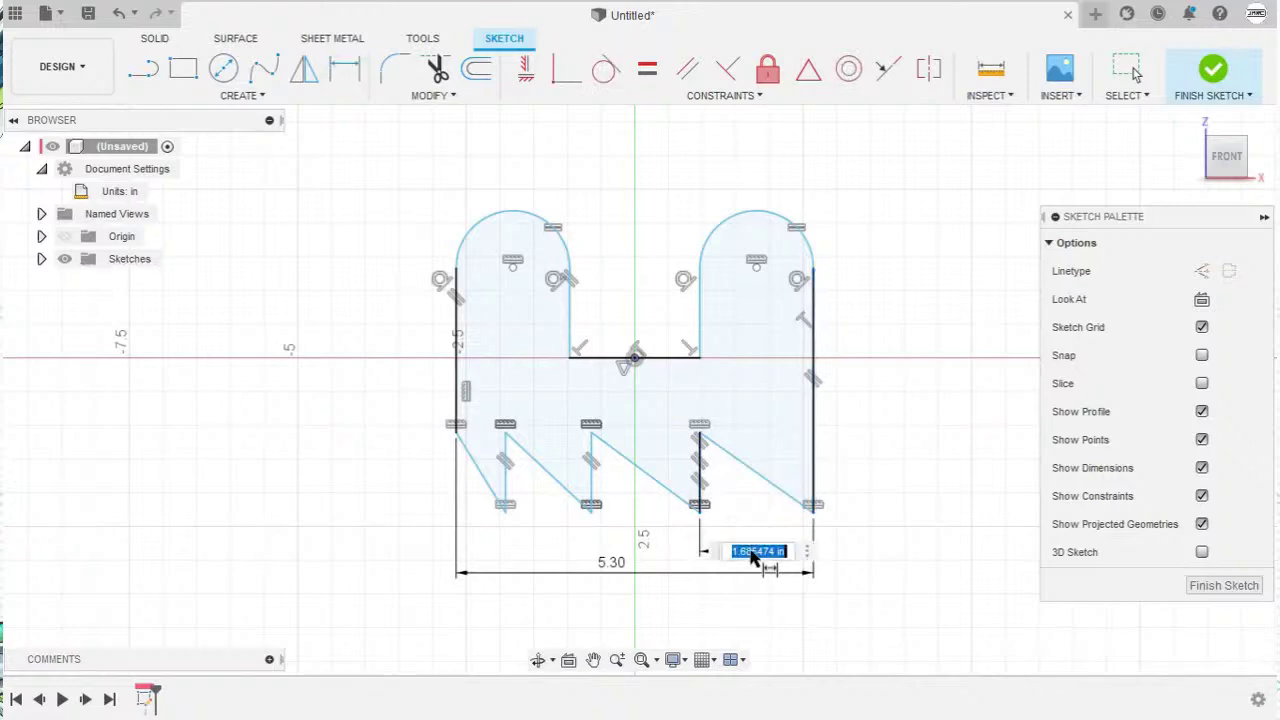
key("BackSpace")
key("Return")
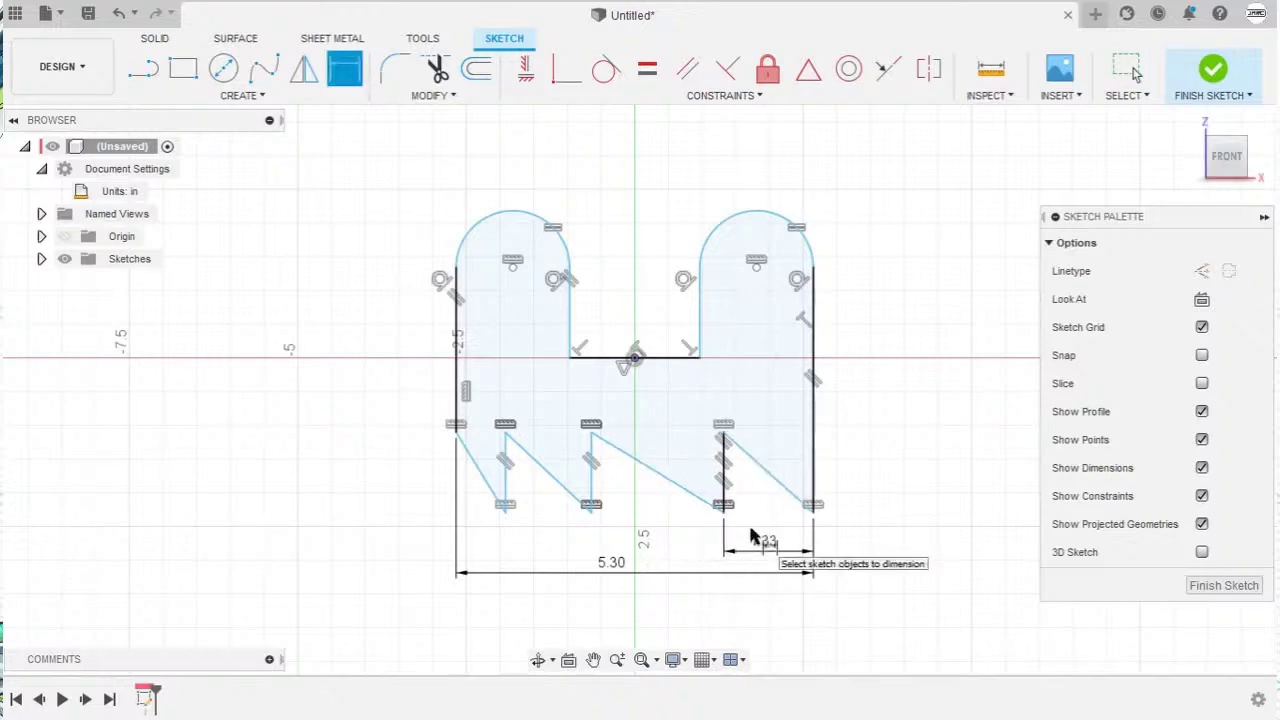
Step: Dimension the left arc's centre 0.7 above the origin
left_click(512, 266)
left_click(632, 360, "shift")
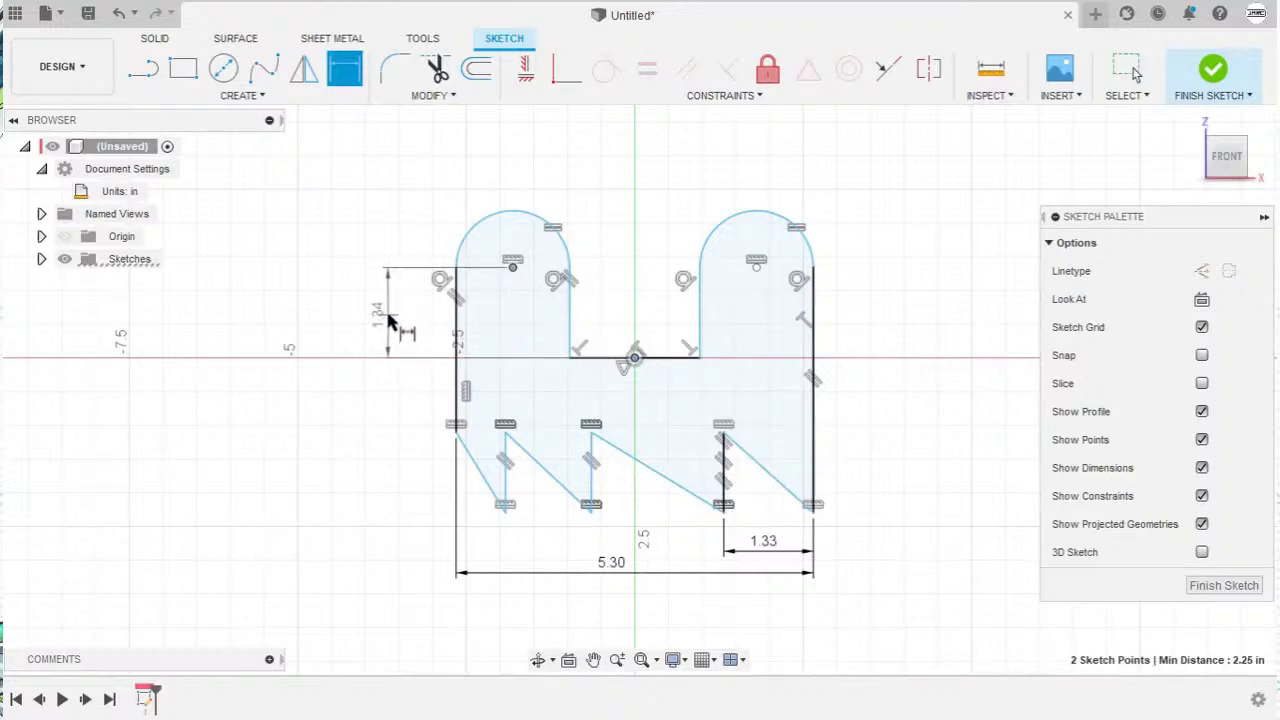
left_click(385, 318)
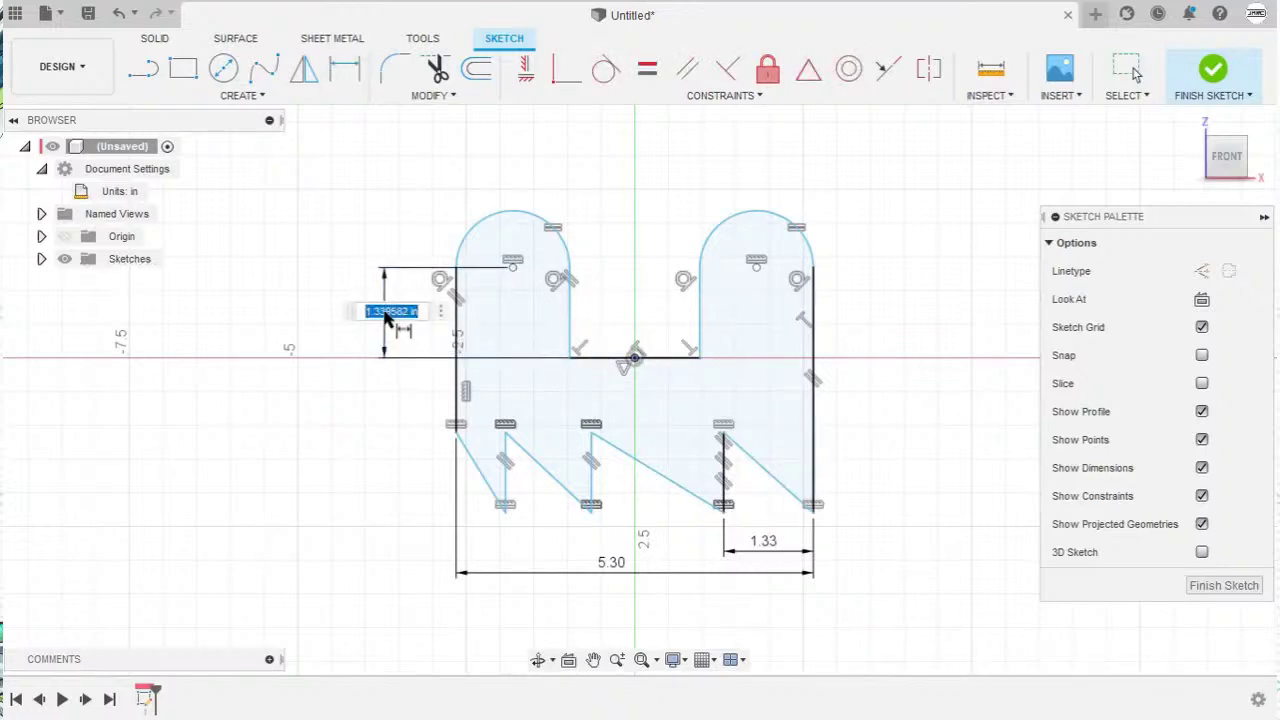
key("BackSpace")
type("0.7")
key("Return")
Step: Dimension the left corner point 0.6 below the origin
scroll(505, 393, "up", 1)
scroll(507, 394, "up", 2)
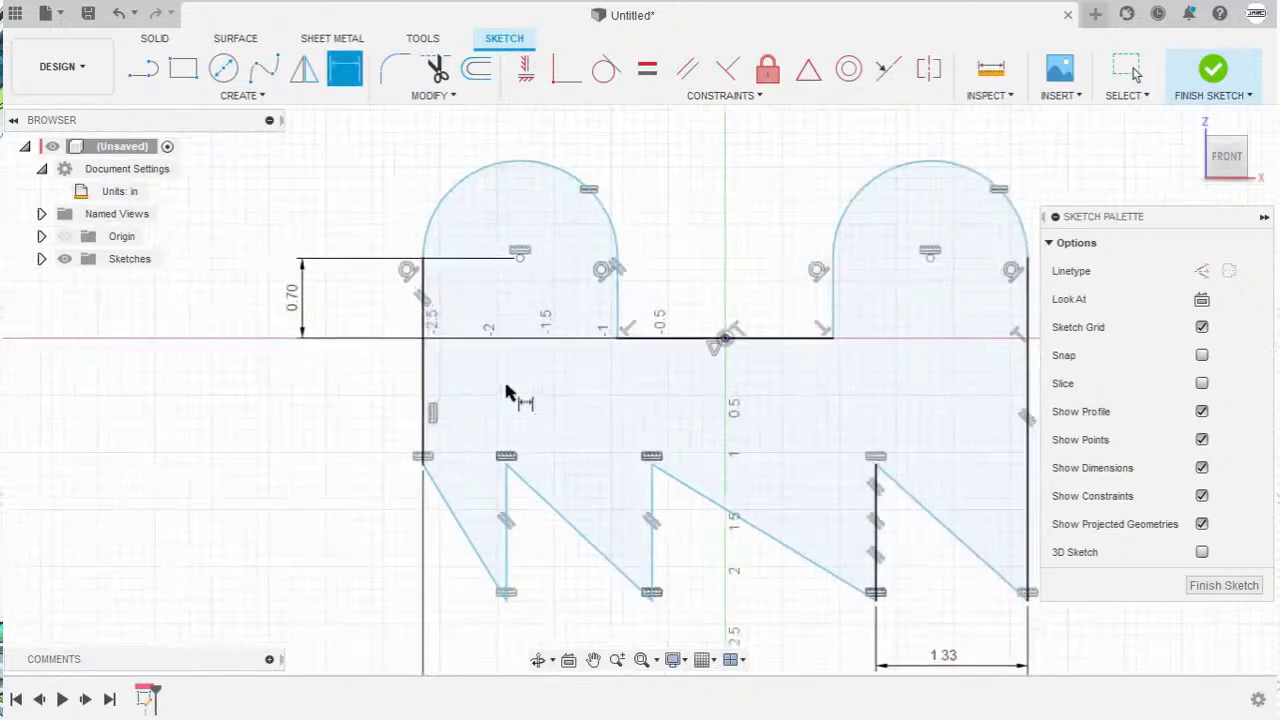
middle_click_drag(508, 394, 480, 349)
left_click(700, 315)
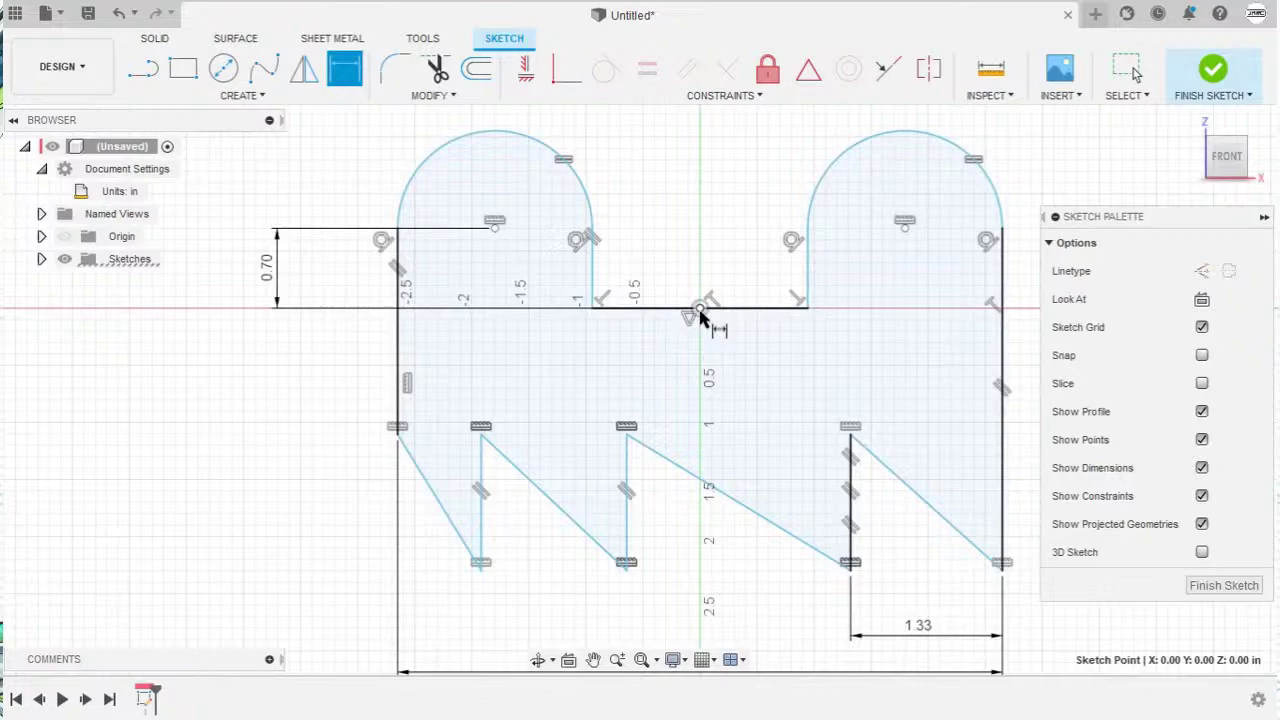
left_click(397, 427, "shift")
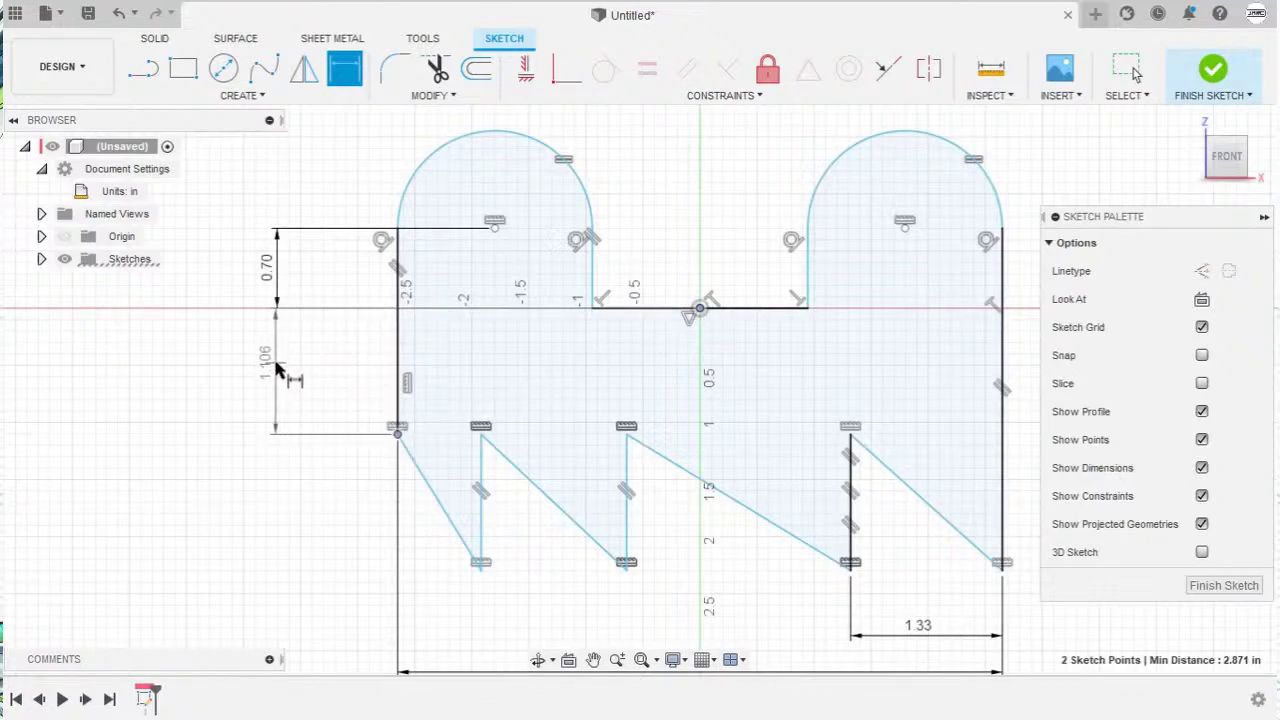
left_click(277, 370)
type("0.6")
key("Return")
scroll(475, 372, "down", 1)
scroll(475, 372, "down", 2)
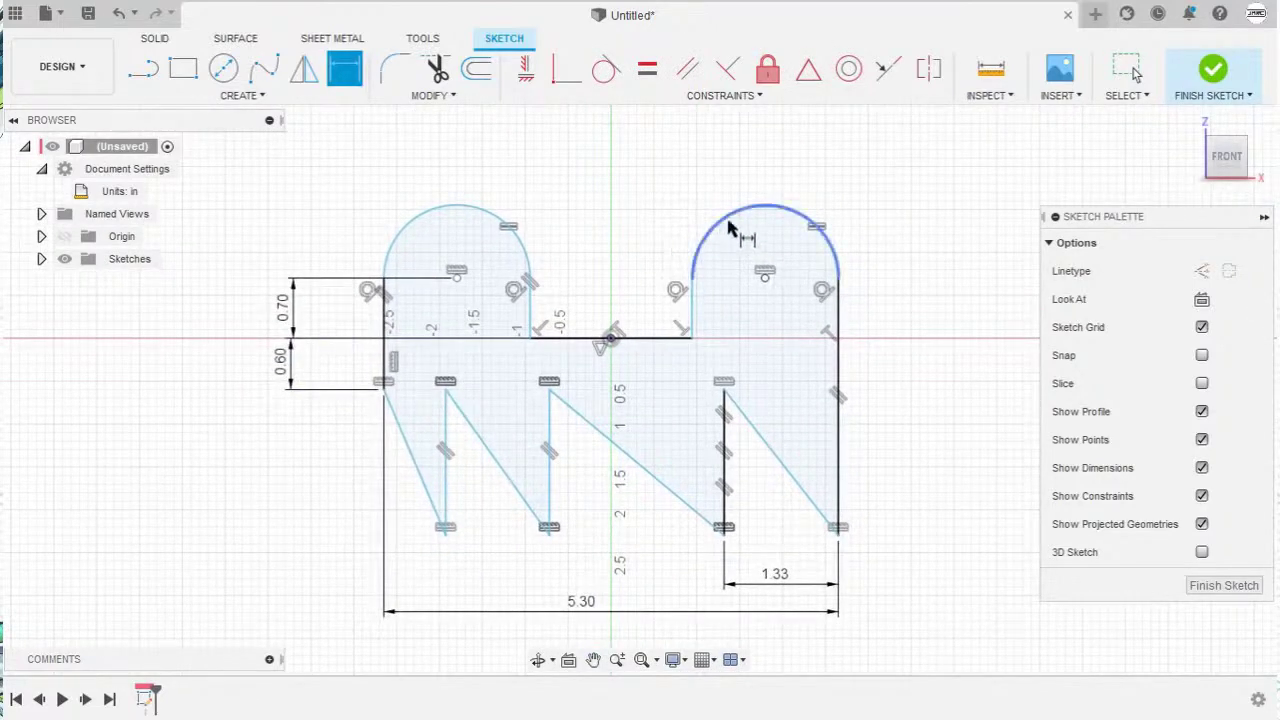
Step: Give the right arc a diameter dimension of 1.8
left_click(797, 214)
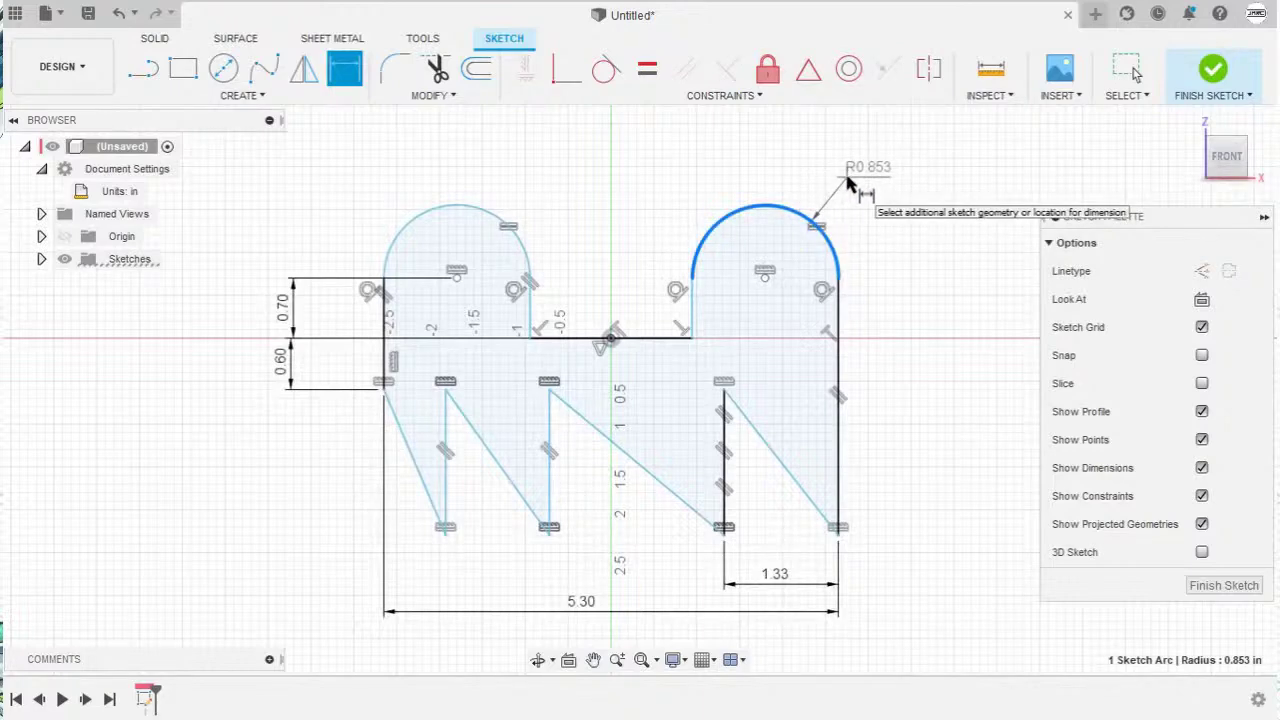
key("Escape")
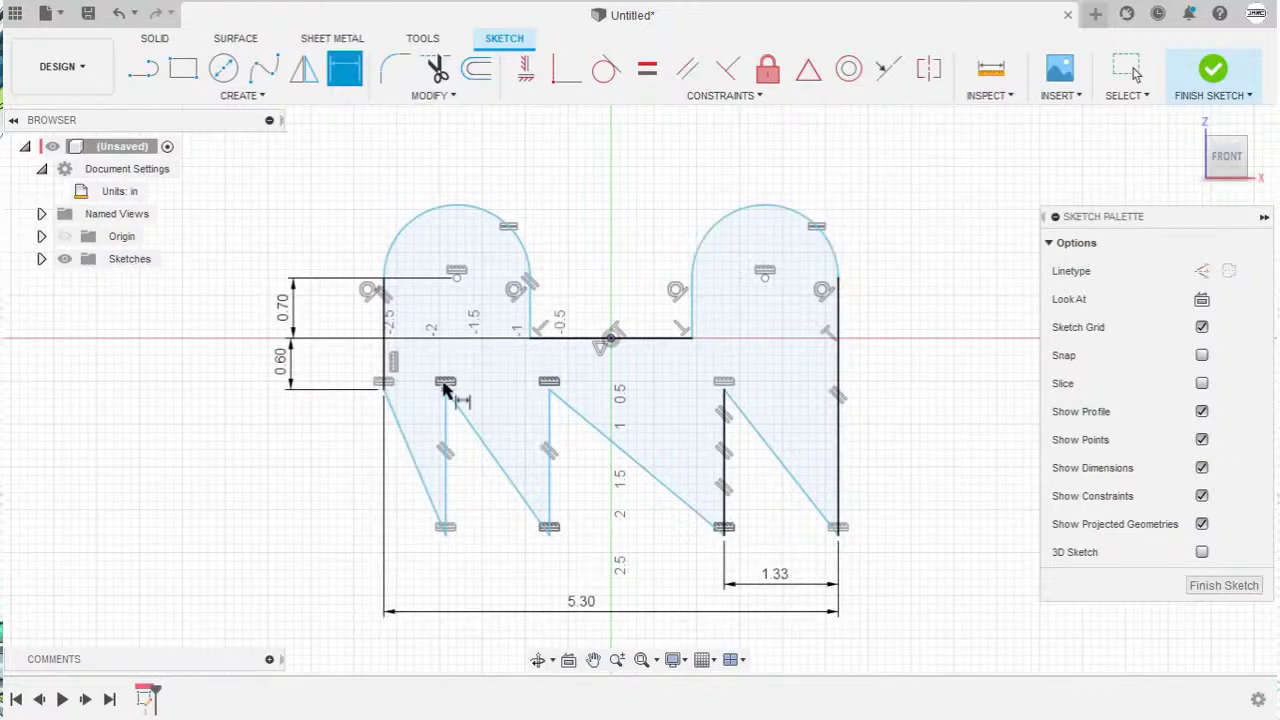
left_click(794, 214)
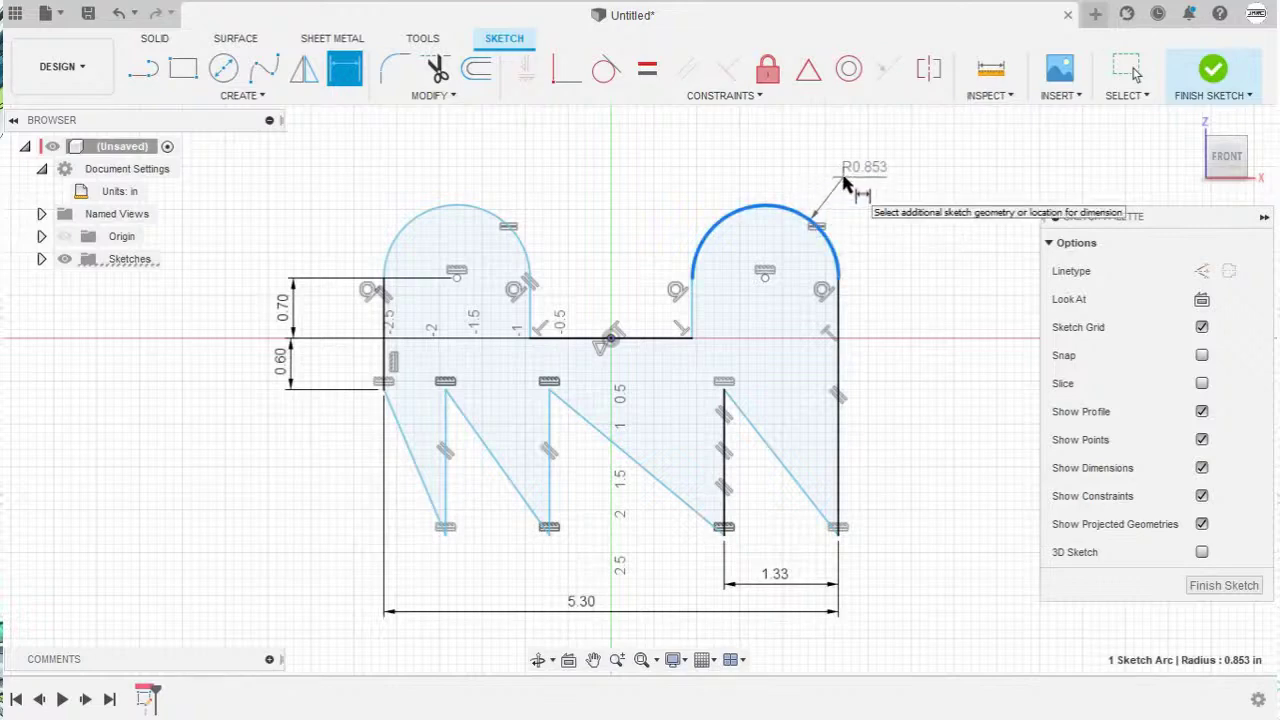
right_click(843, 183)
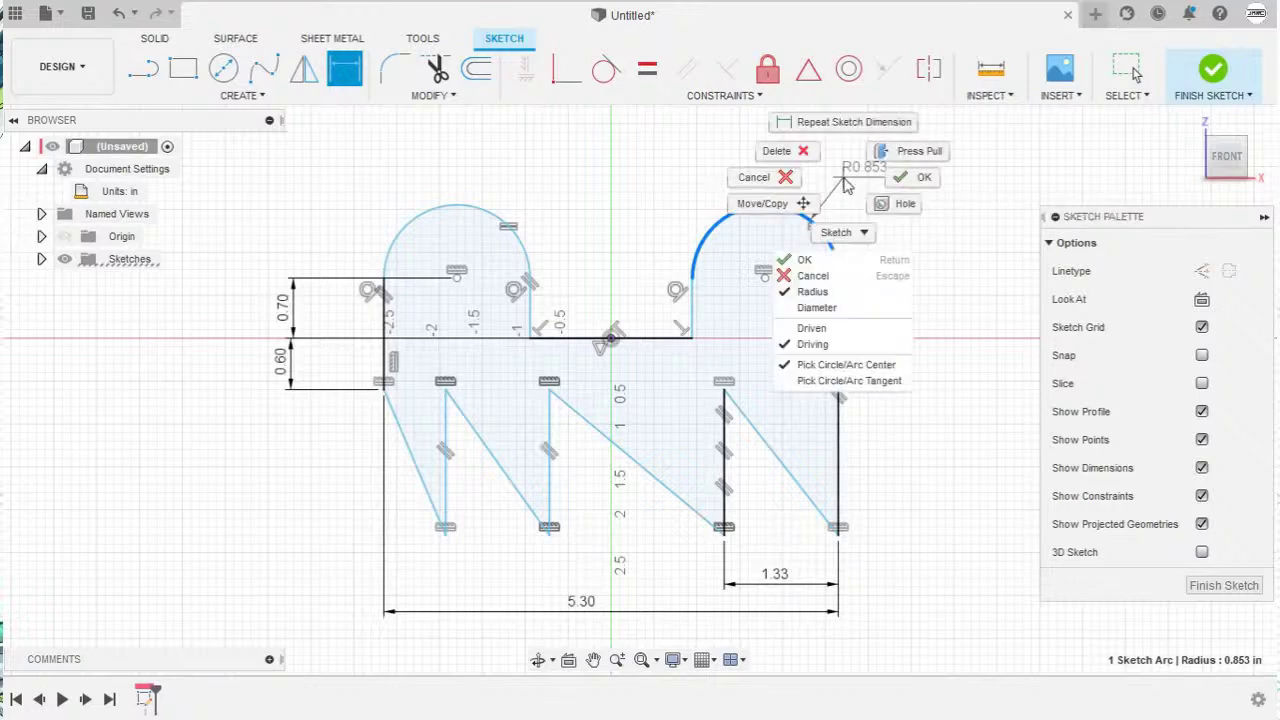
left_click(862, 310)
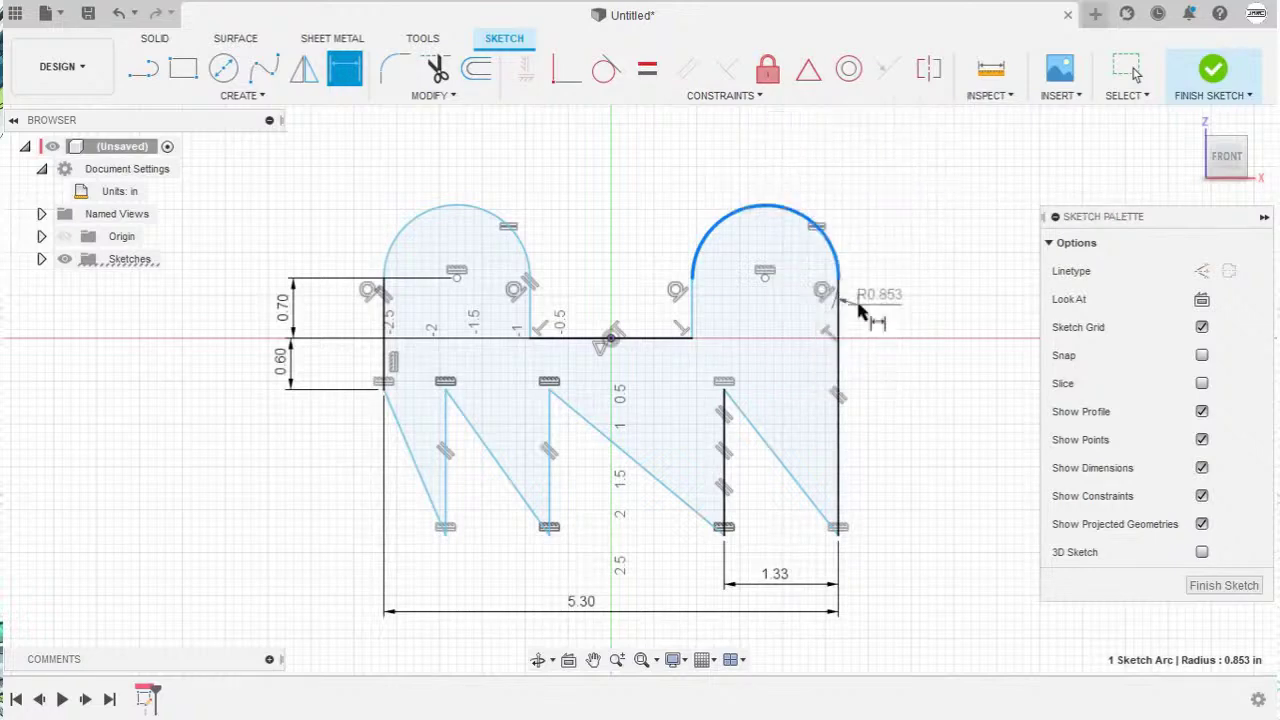
left_click(855, 186)
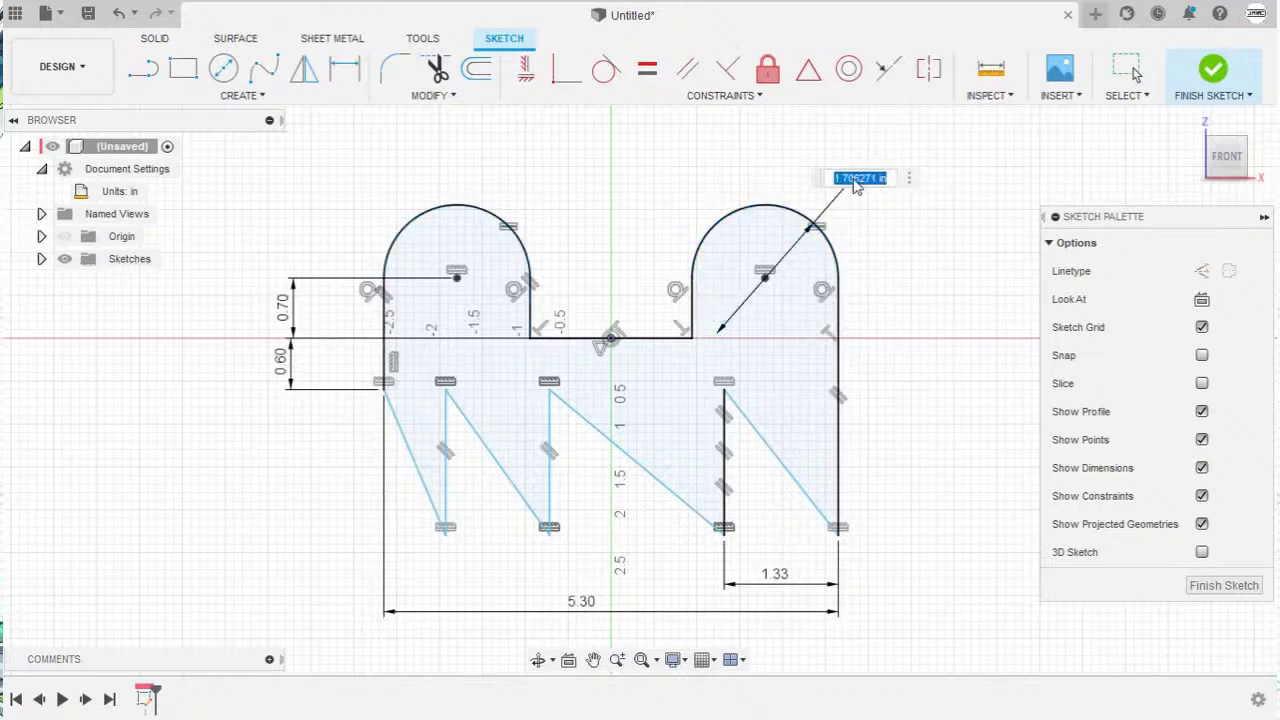
type("1.8")
key("Return")
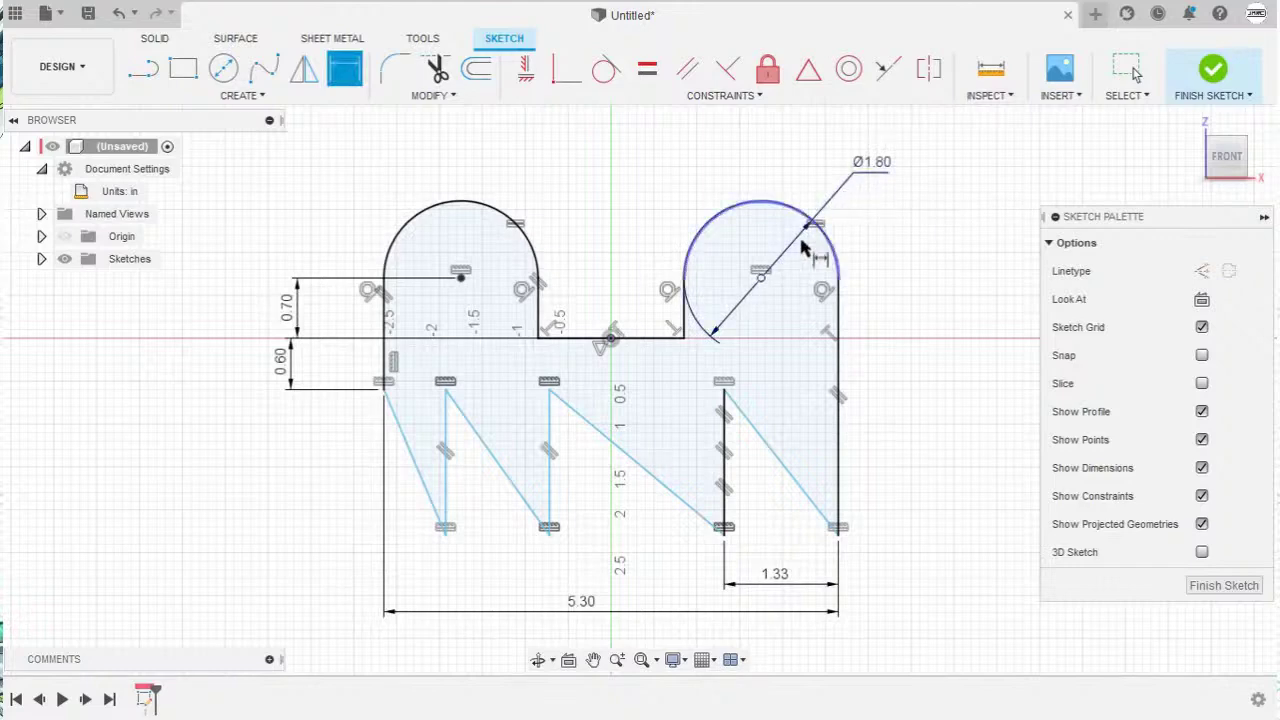
Step: Dimension the bottom-right corner point 1.5 below the origin
left_click(612, 339)
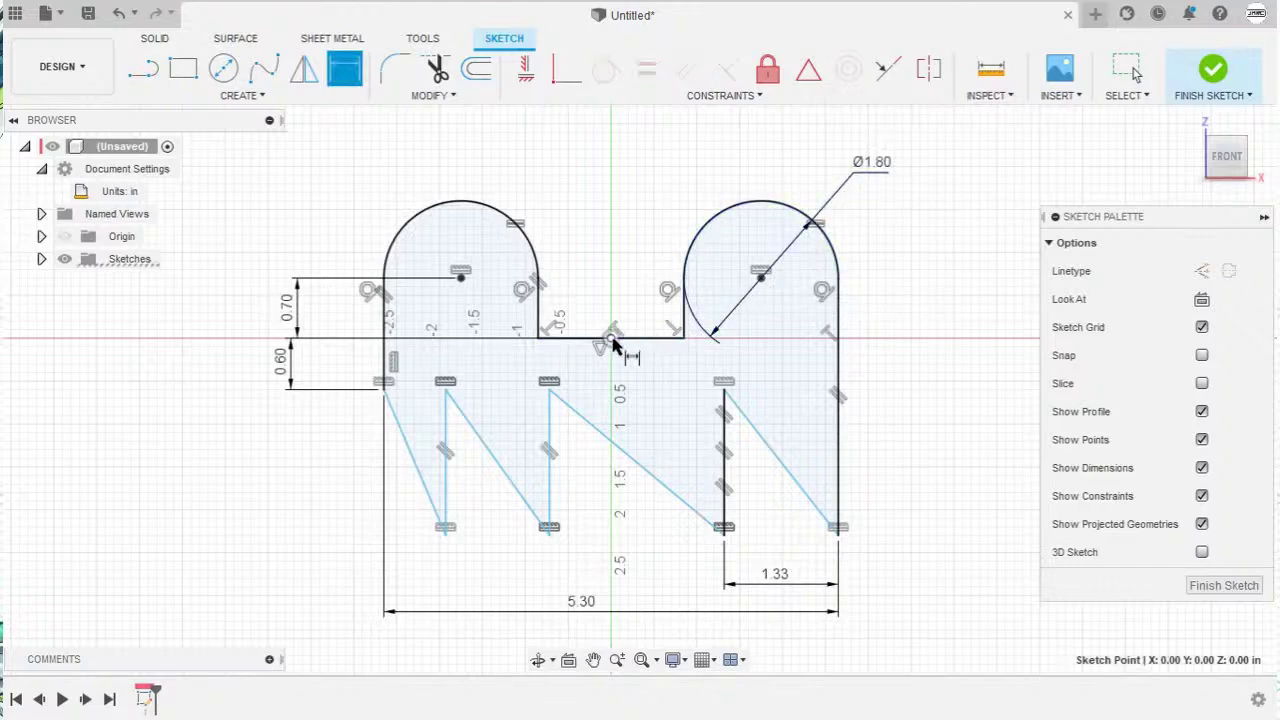
left_click(838, 533)
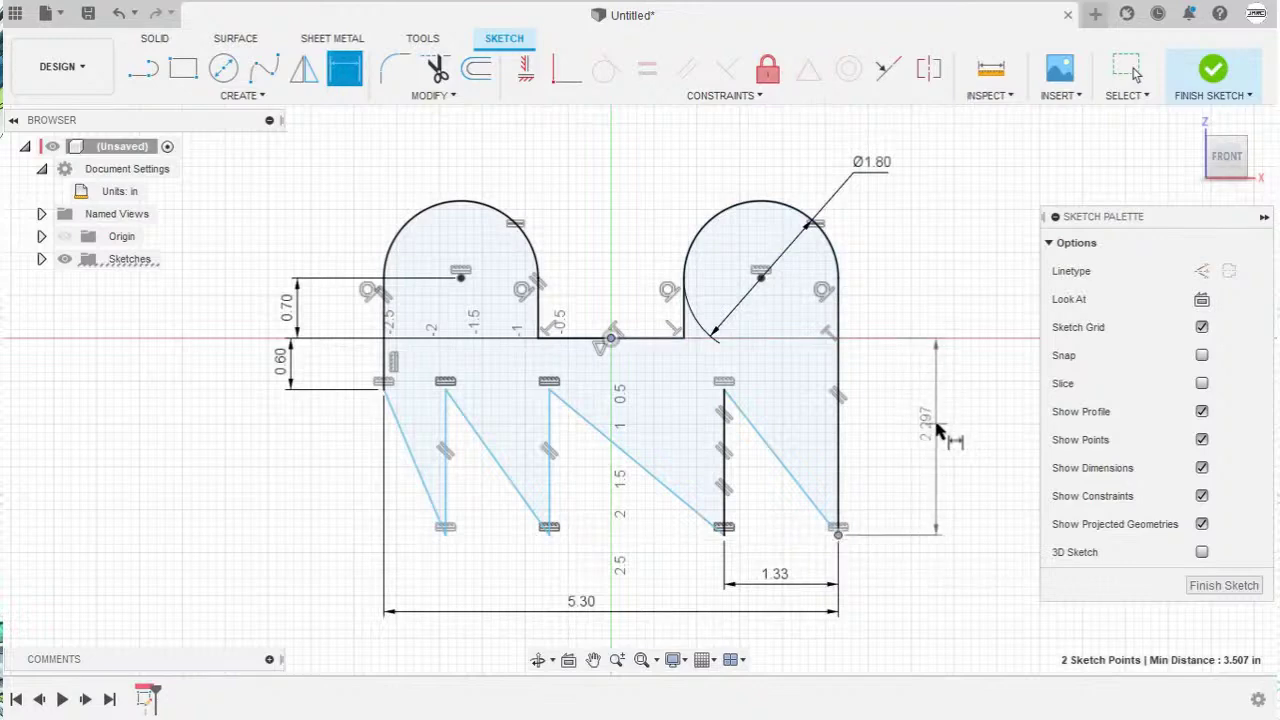
left_click(939, 430)
key("BackSpace")
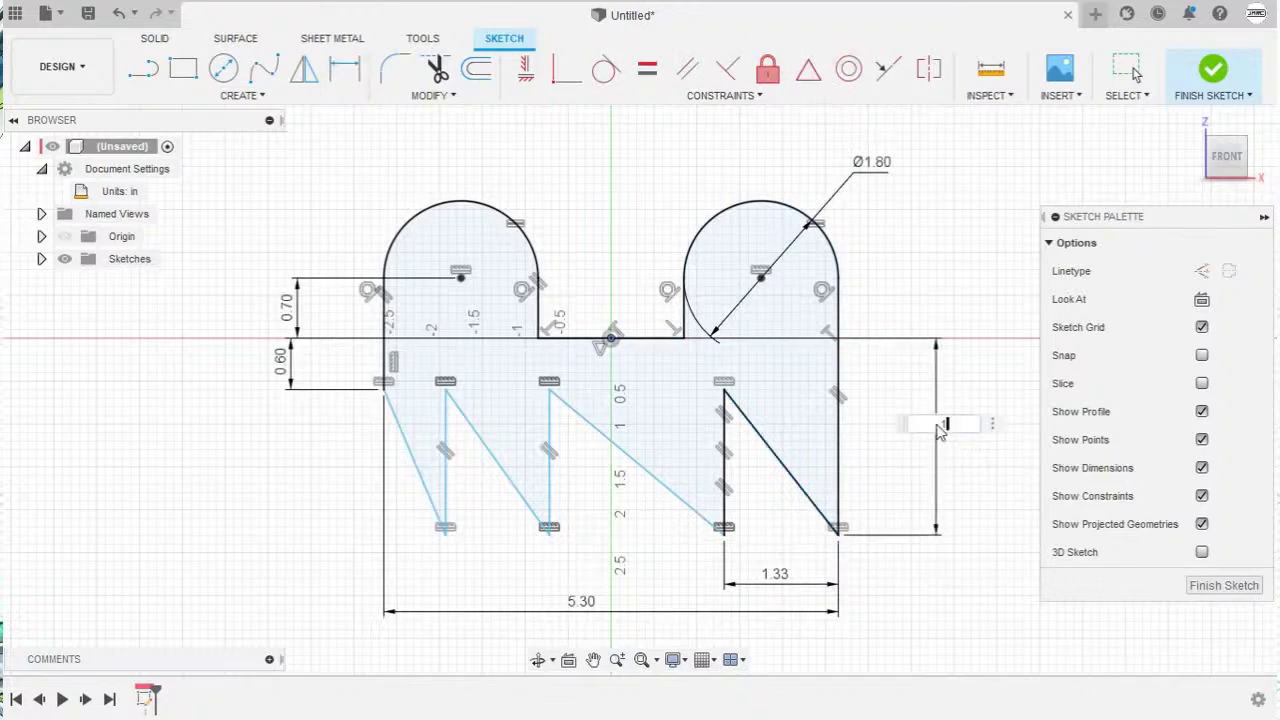
type("1.5")
key("Return")
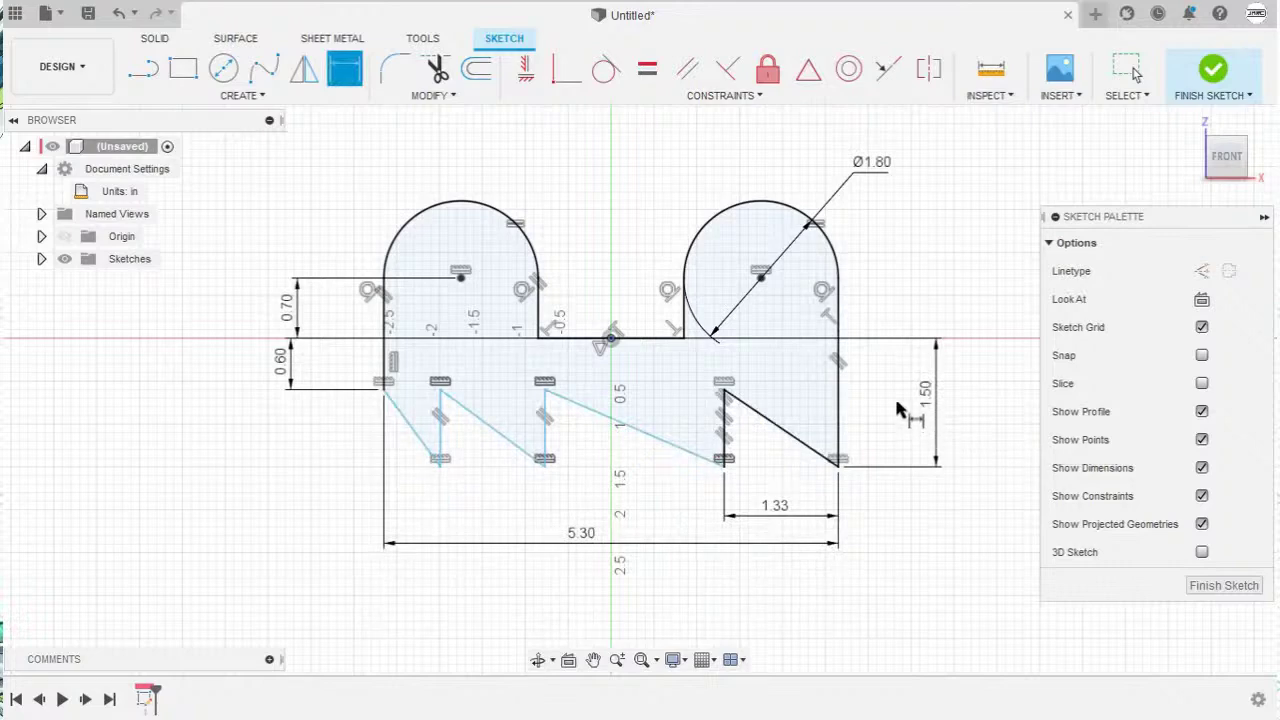
key("c")
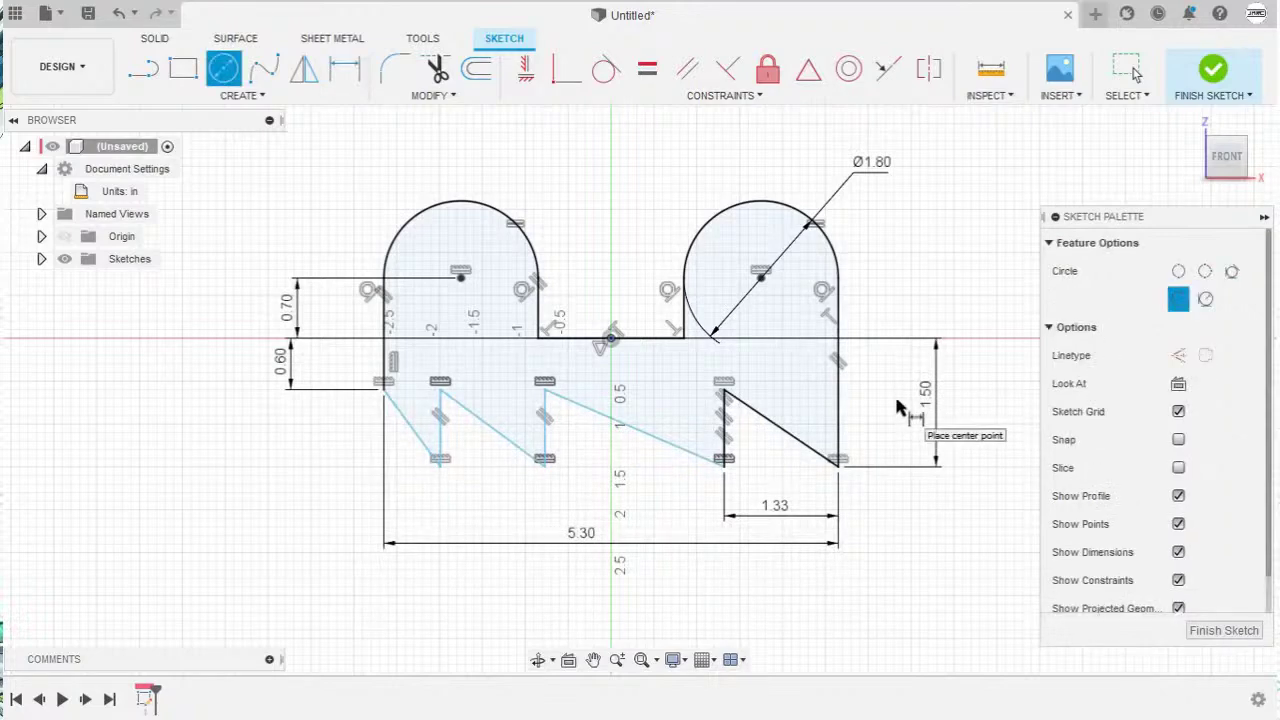
Step: Draw circles at both arch centres with a 0.9 in diameter
left_click(461, 279)
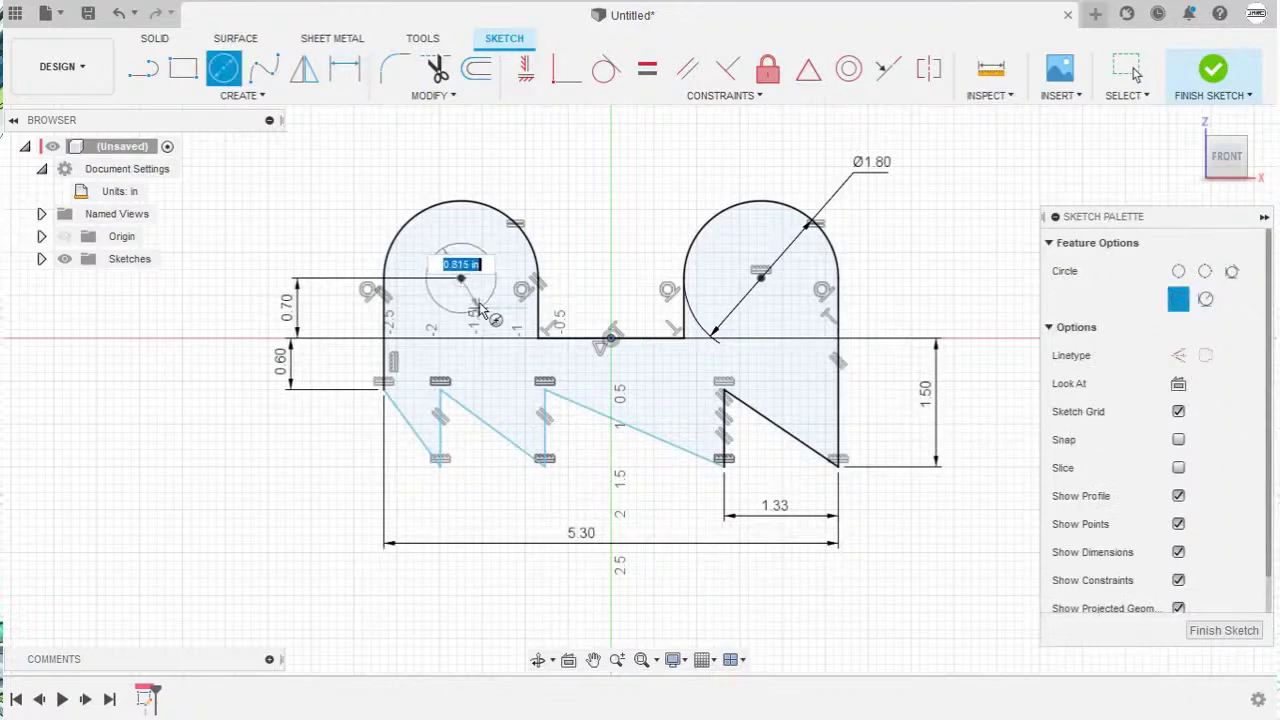
left_click(489, 301)
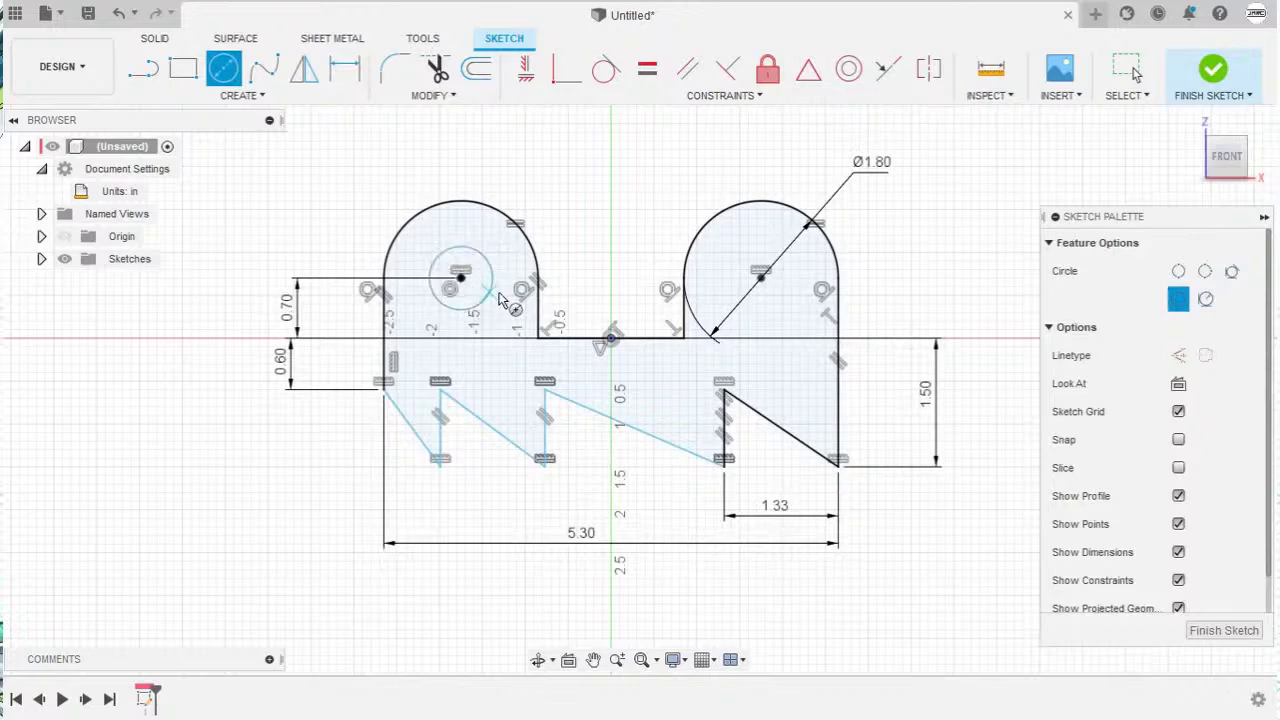
left_click(762, 279)
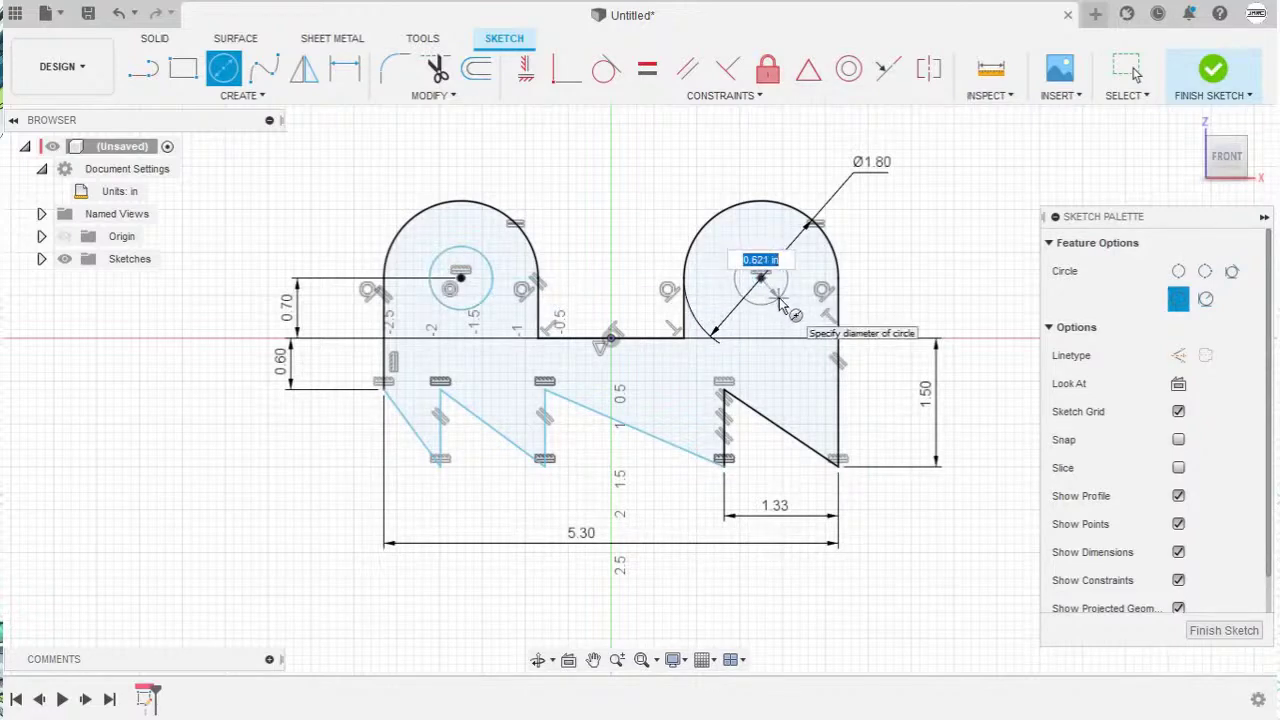
type("0.9")
key("Return")
key("Escape")
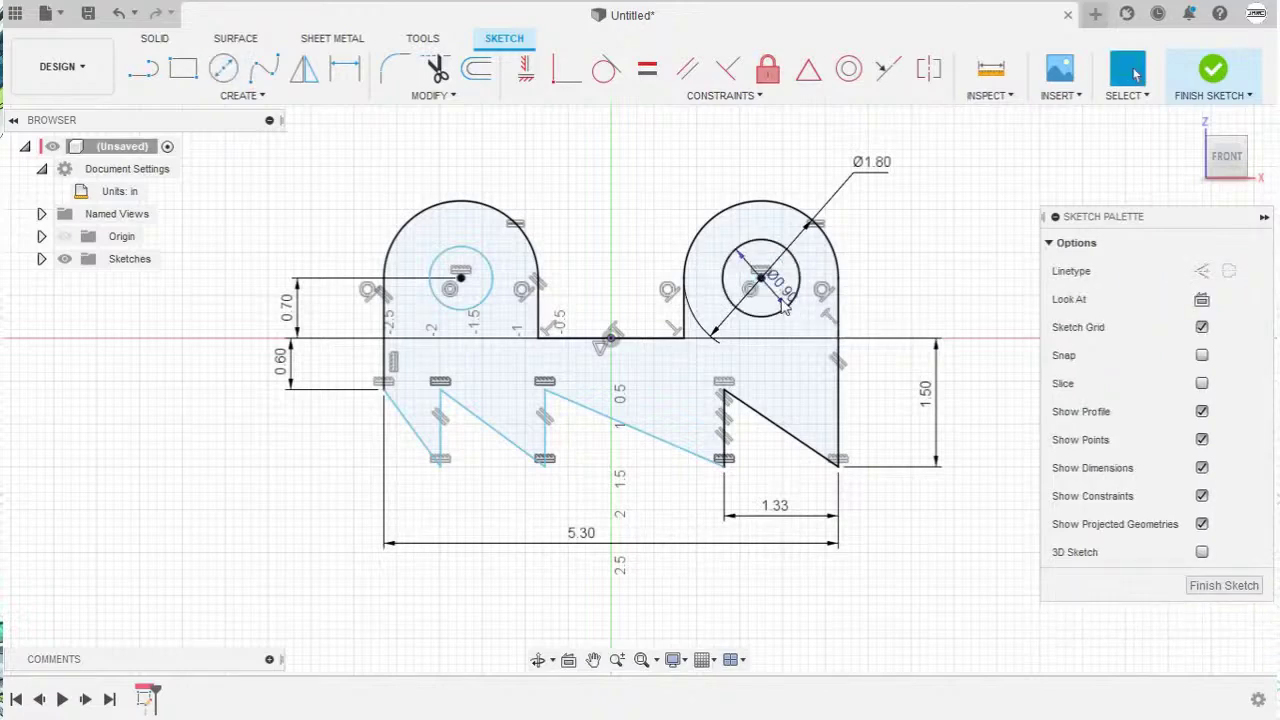
left_click_drag(782, 288, 868, 222)
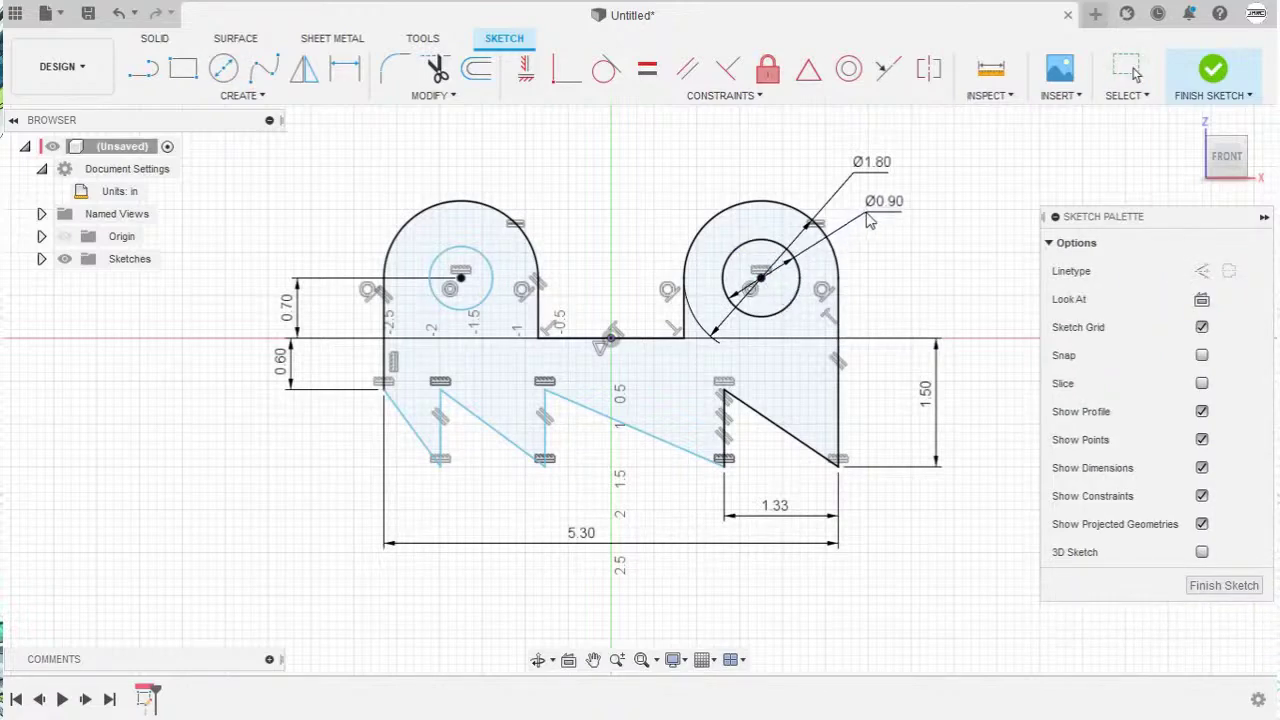
Step: Constrain the two inner circles to be equal in size
left_click(800, 296)
left_click(493, 274, "shift")
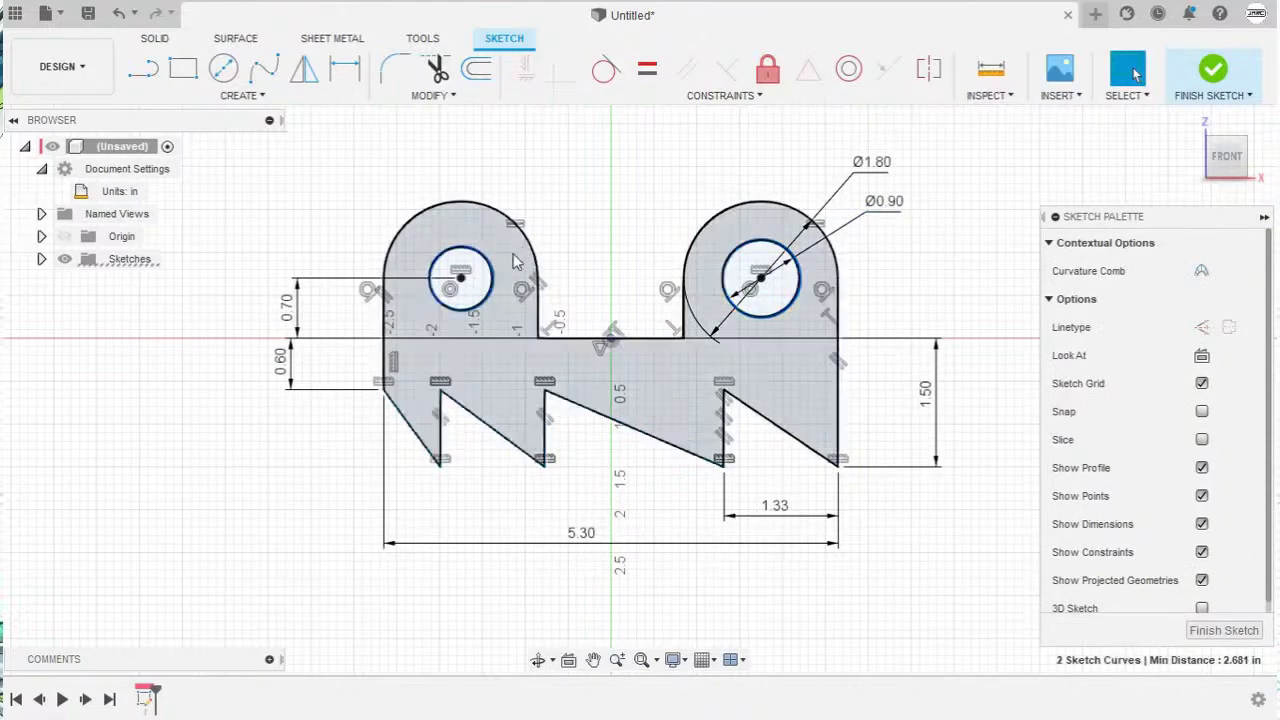
right_click(603, 152)
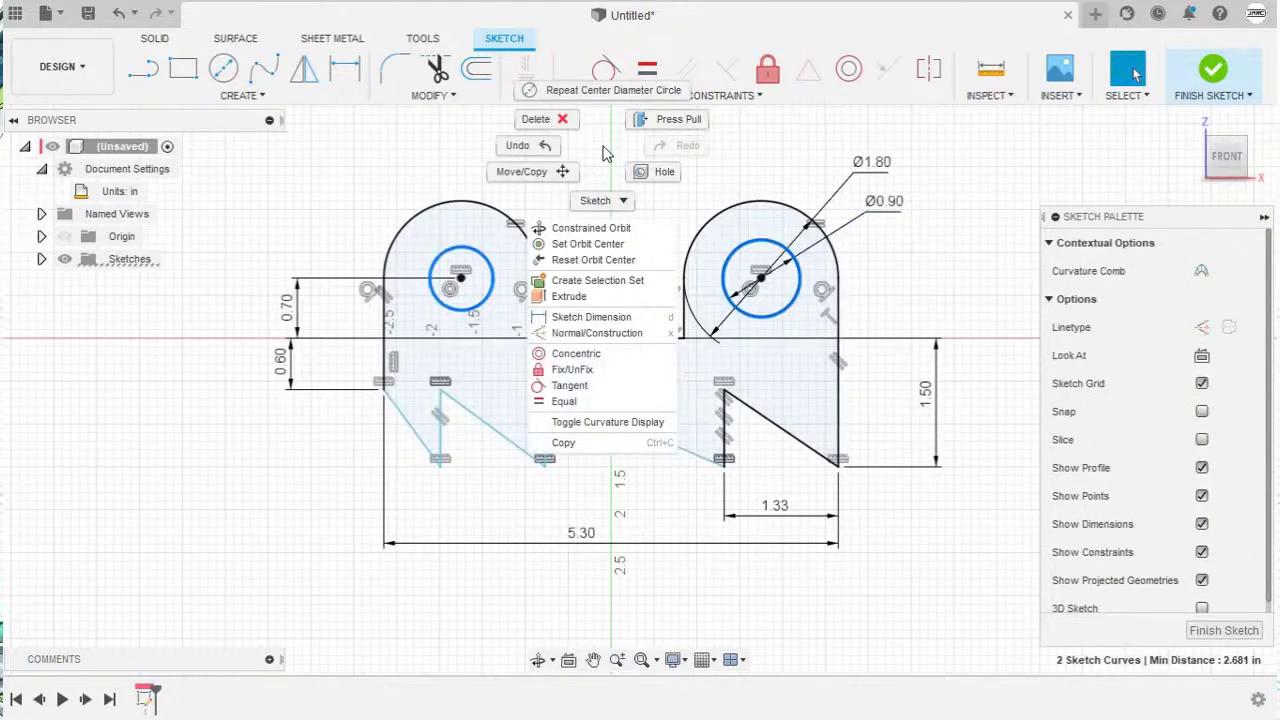
left_click(596, 401)
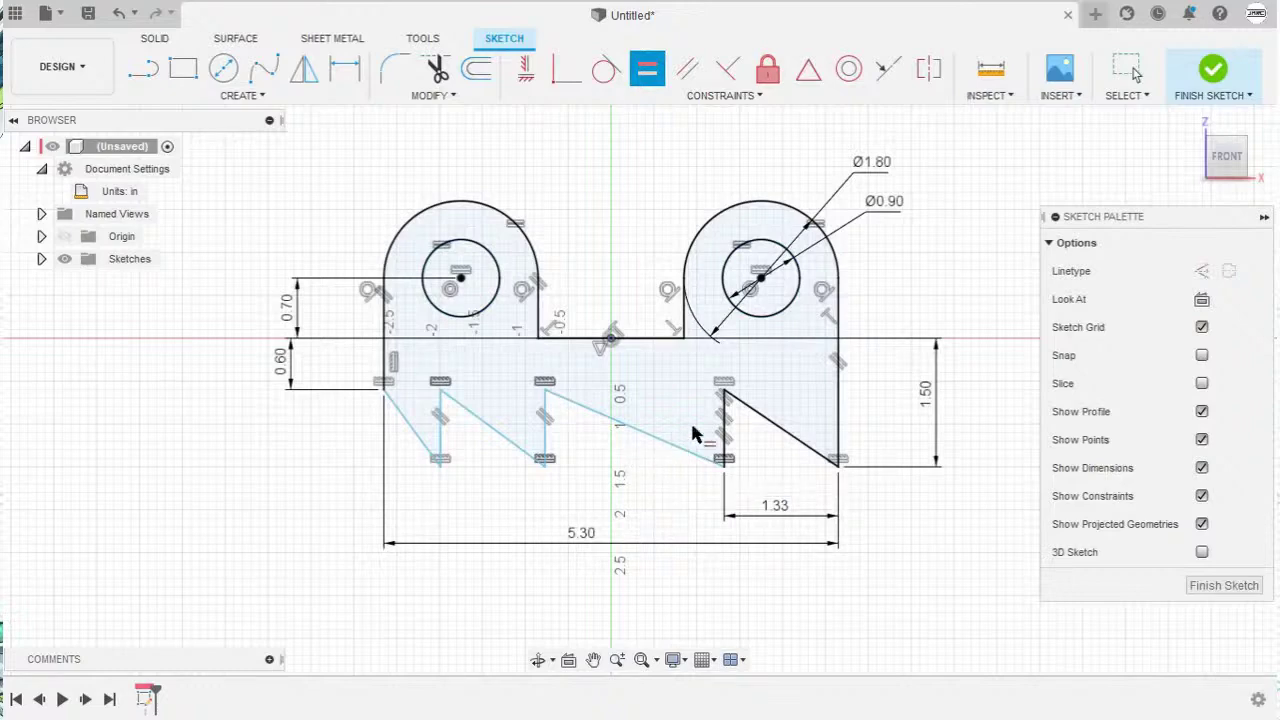
Step: Apply Equal between the right, middle and left sloped sawtooth lines
left_click(771, 426)
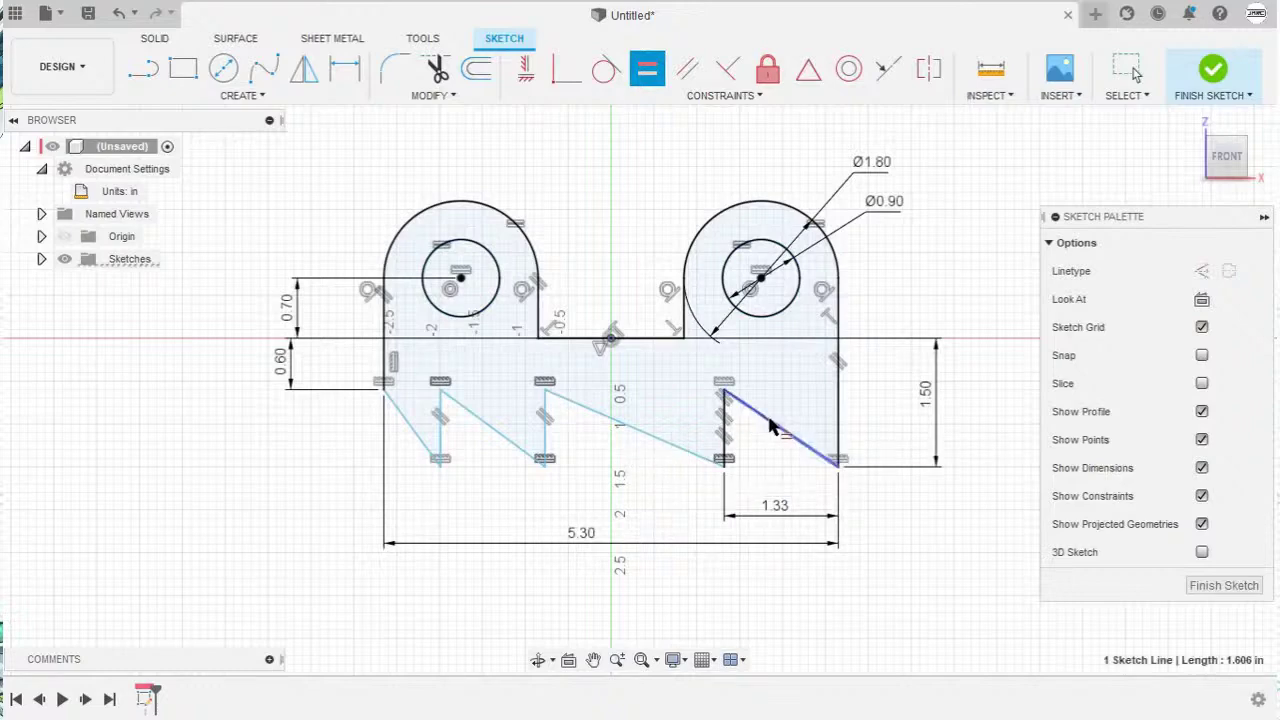
left_click(657, 436)
left_click(632, 410)
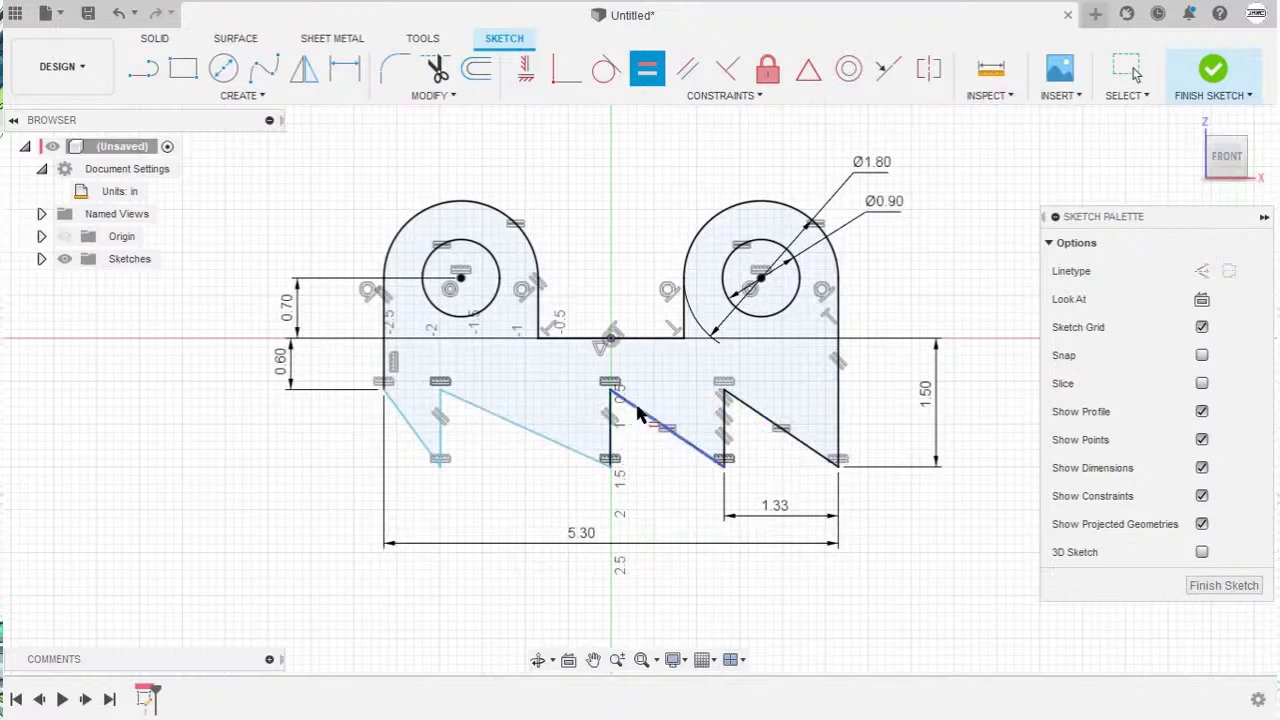
left_click(508, 427)
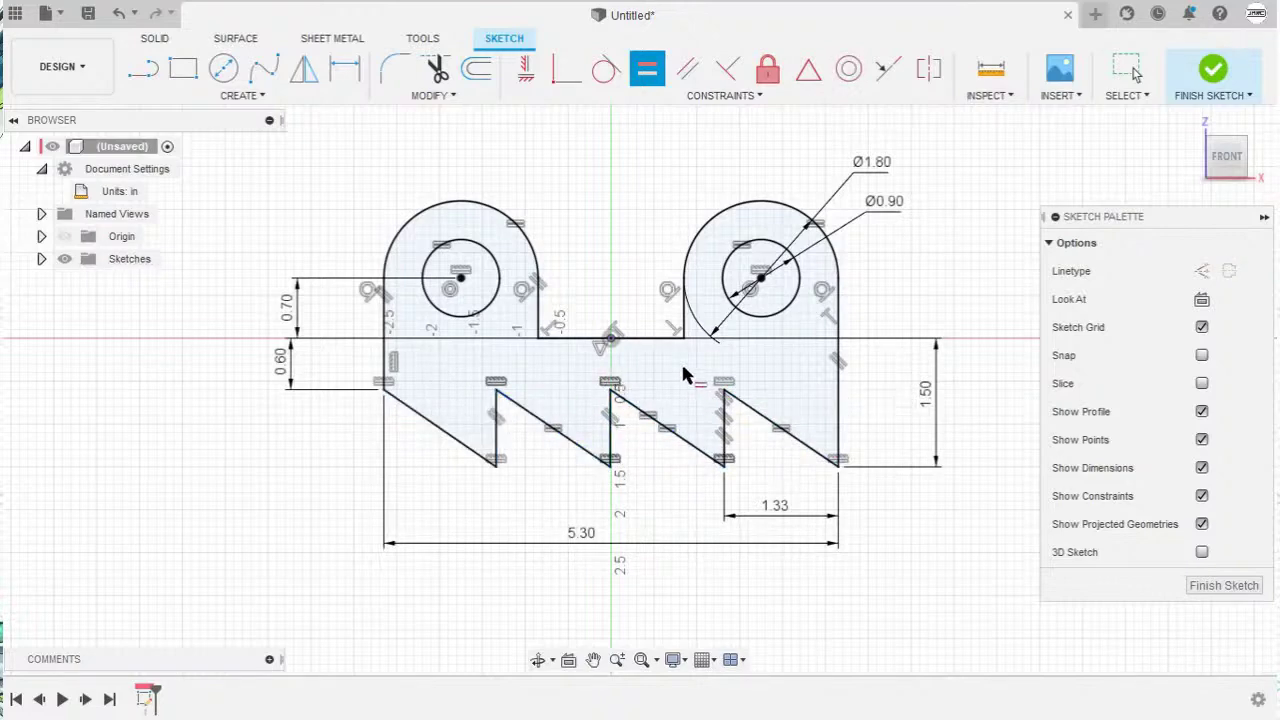
key("Escape")
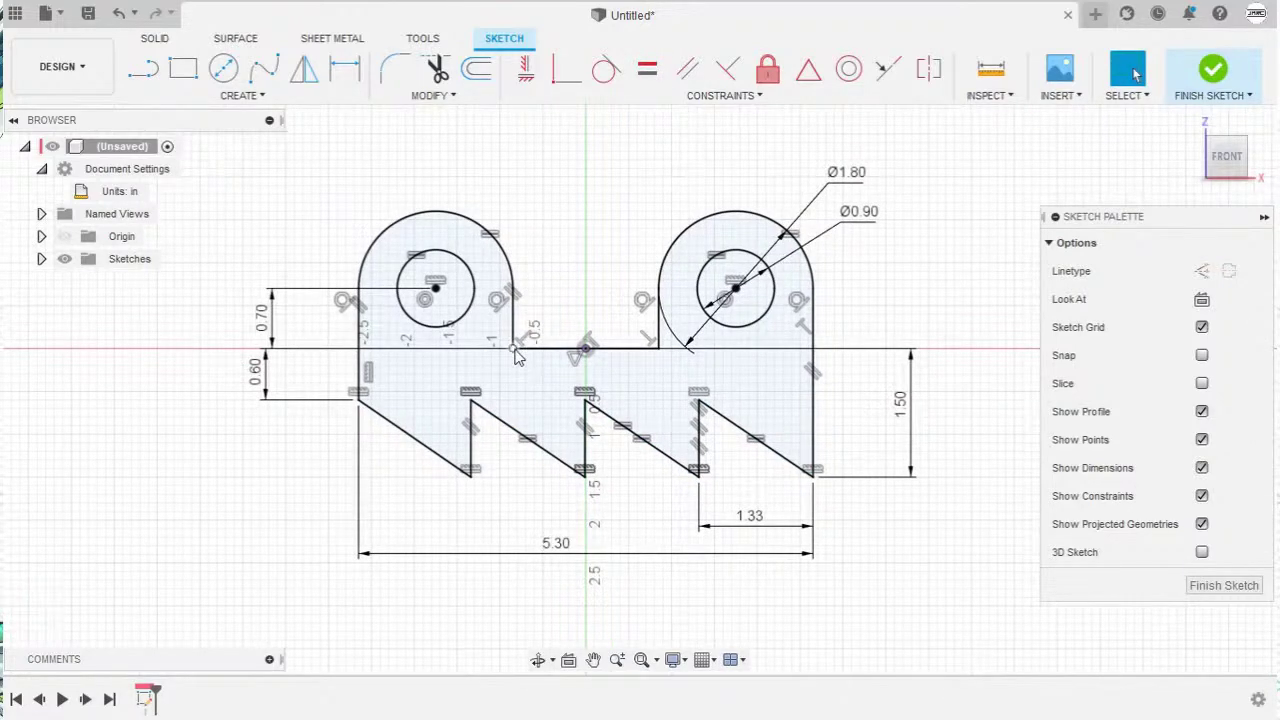
Step: Fillet the left and right inner corners at the arch bases with 0.20 in radius
left_click(398, 75)
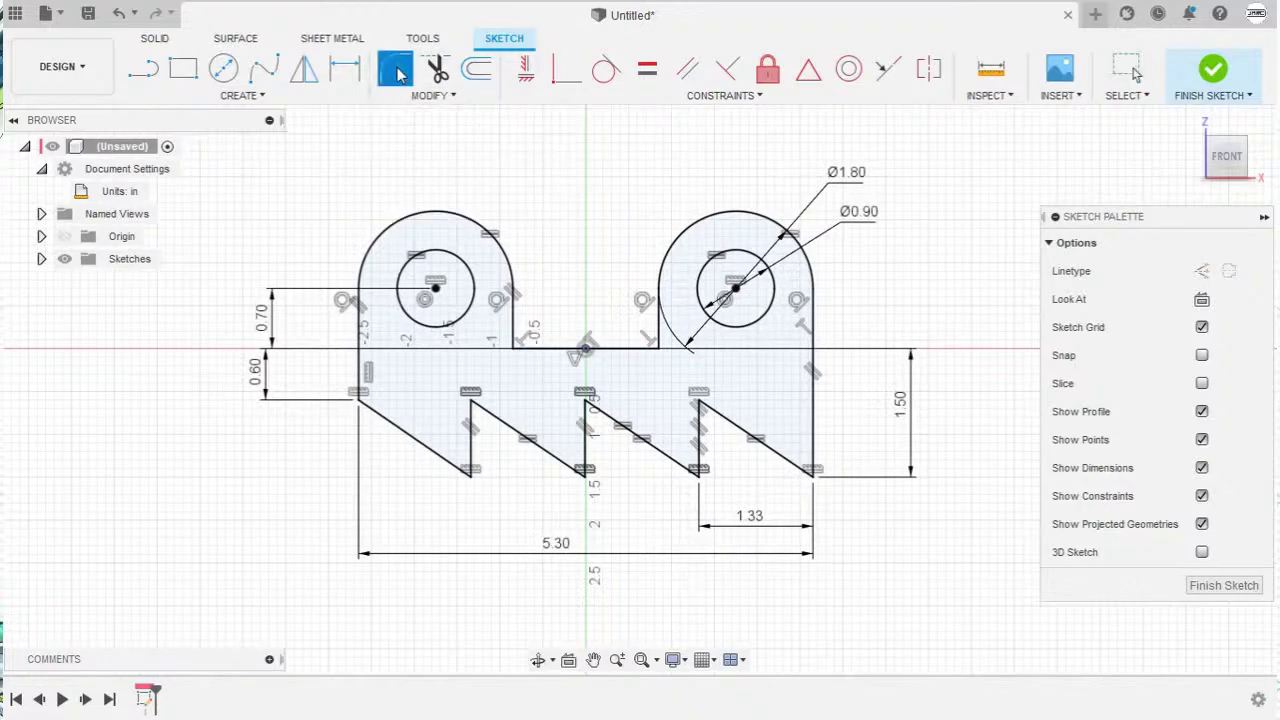
left_click(513, 350)
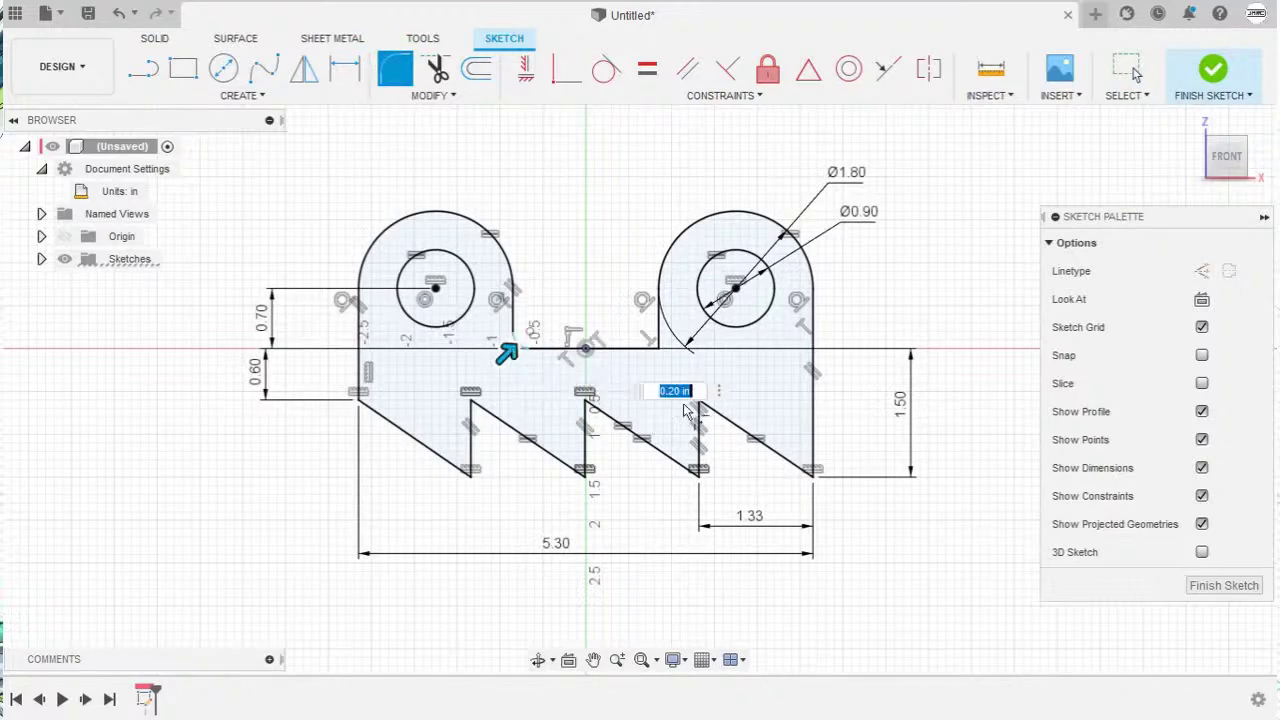
key("Return")
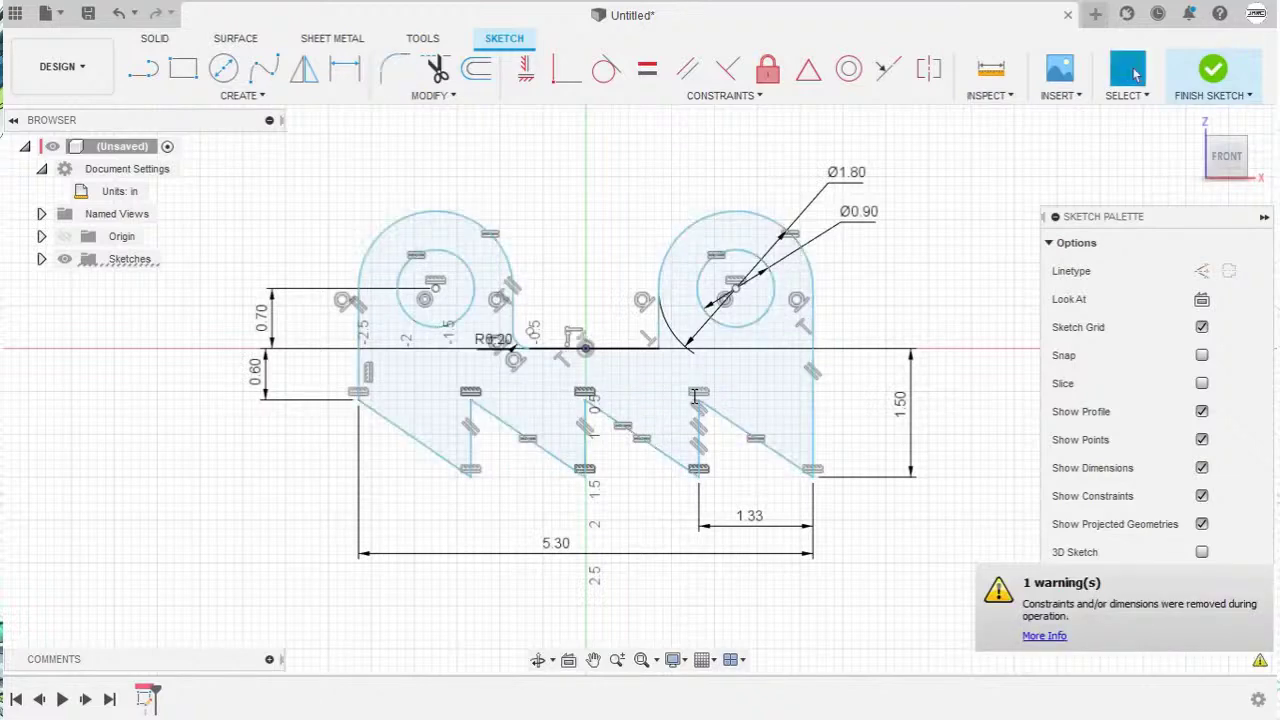
right_click(612, 245)
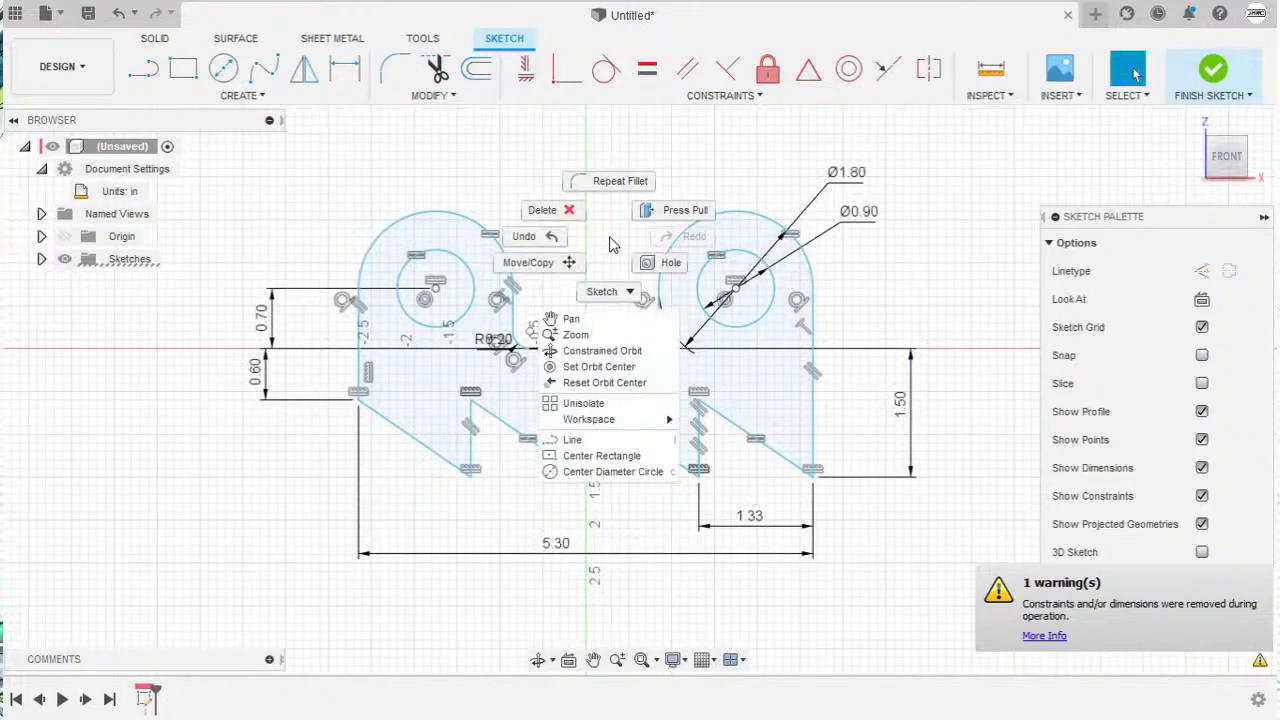
left_click(609, 192)
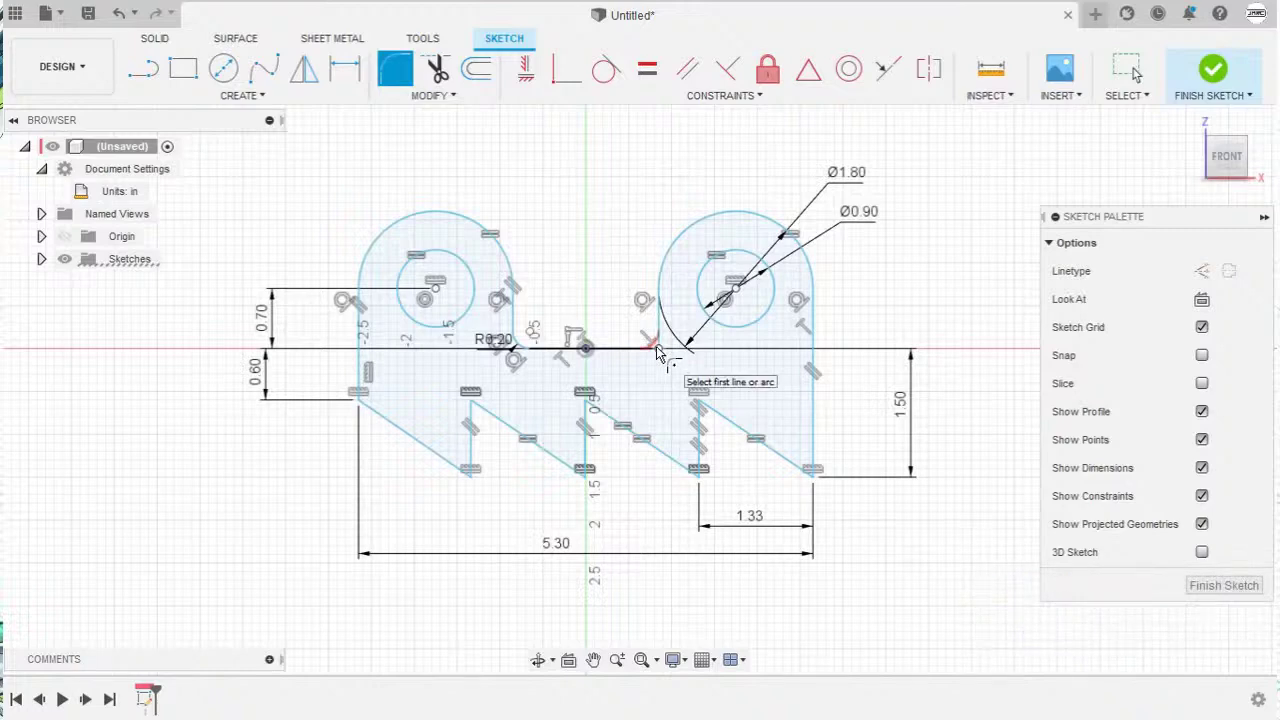
left_click(657, 352)
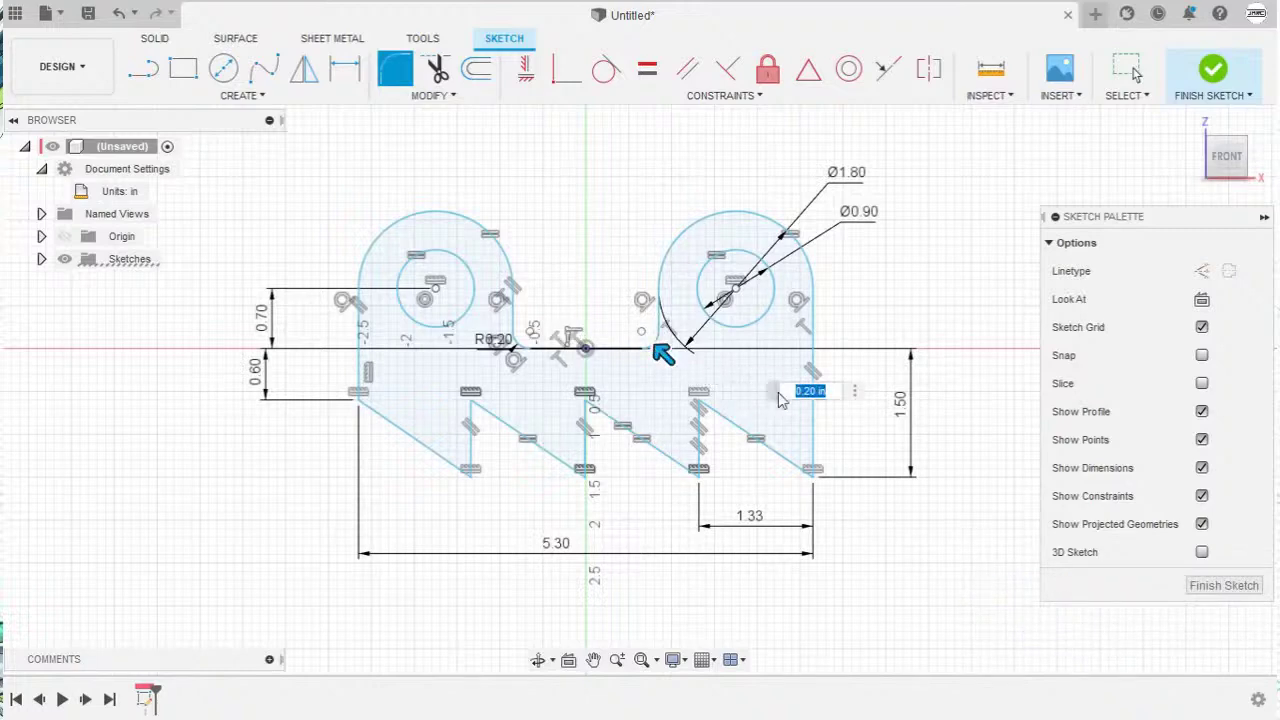
key("Return")
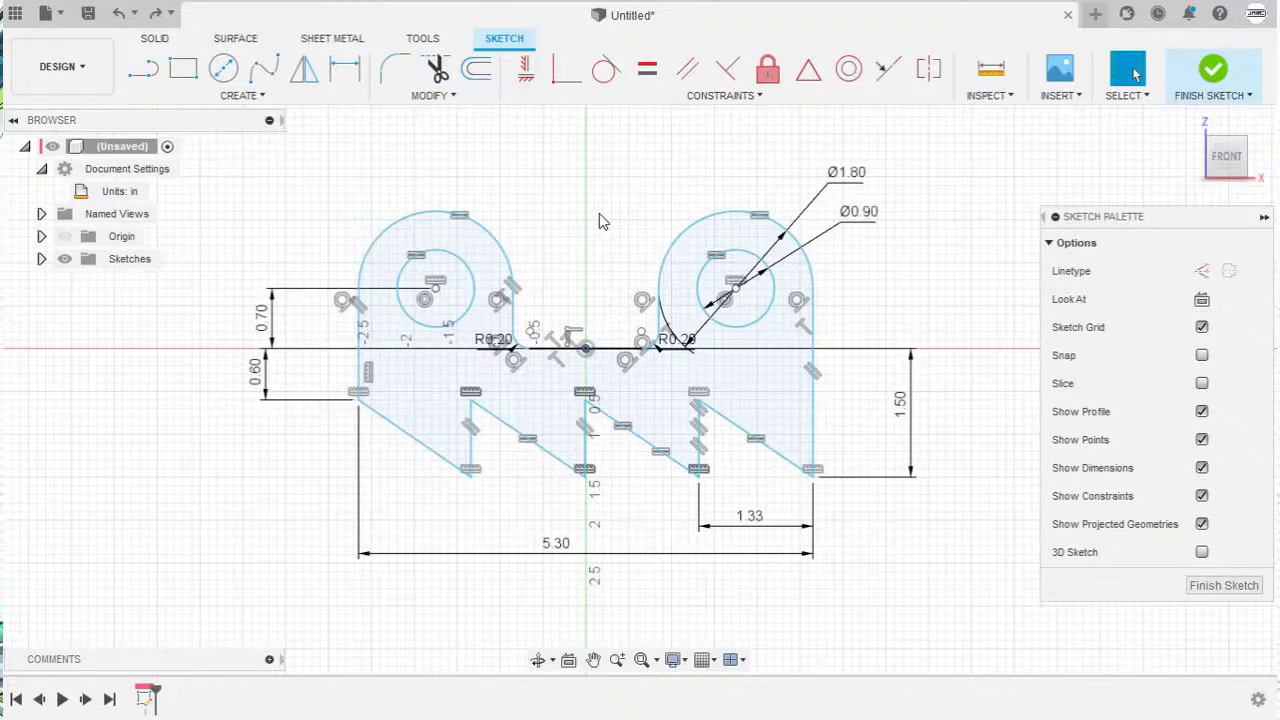
left_click(612, 356)
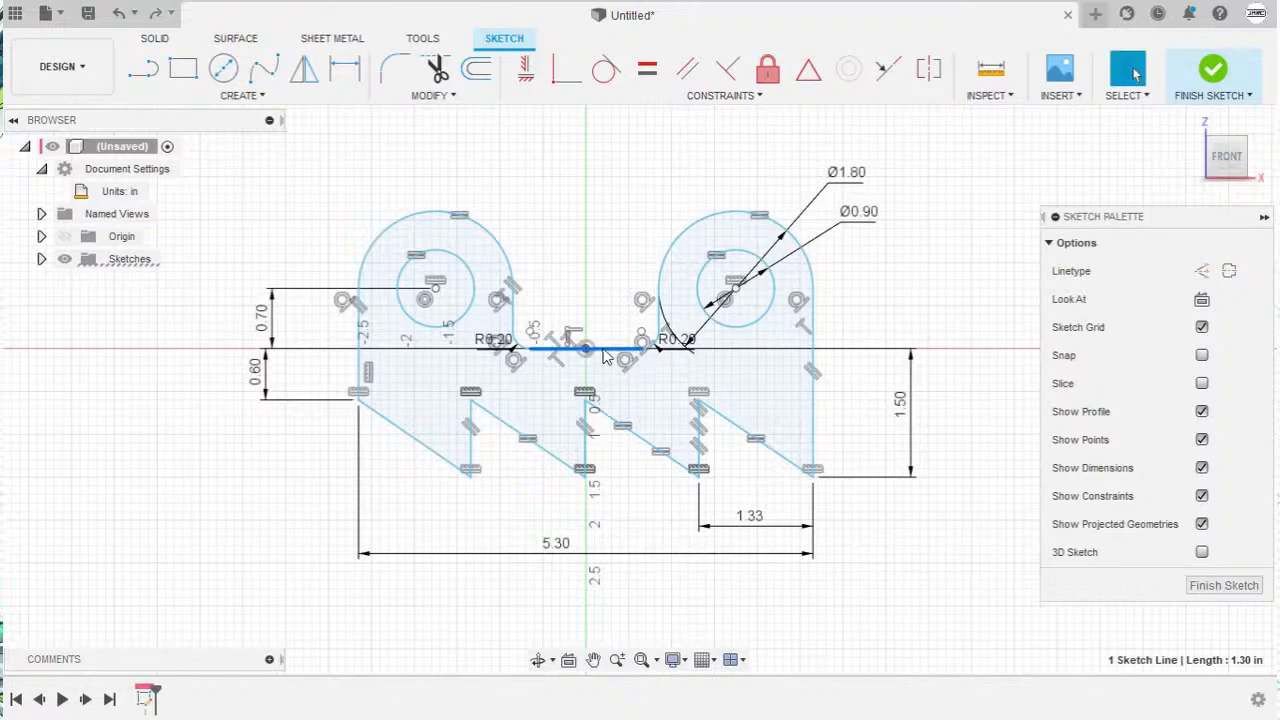
Step: Add a MidPoint constraint between the middle horizontal line and the origin
key("Escape")
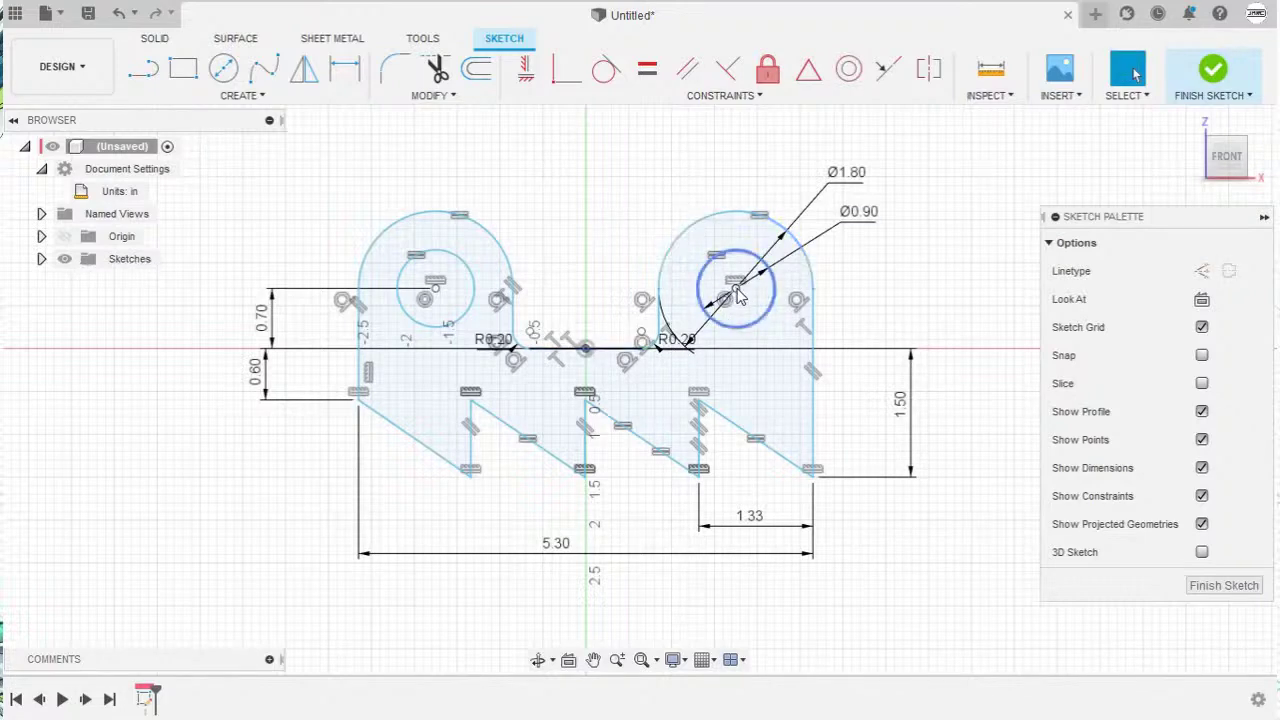
mouse_move(738, 292)
left_mouse_down()
mouse_move(779, 296)
mouse_move(757, 291)
mouse_move(640, 335)
mouse_move(765, 296)
mouse_move(728, 302)
mouse_move(734, 292)
left_mouse_up()
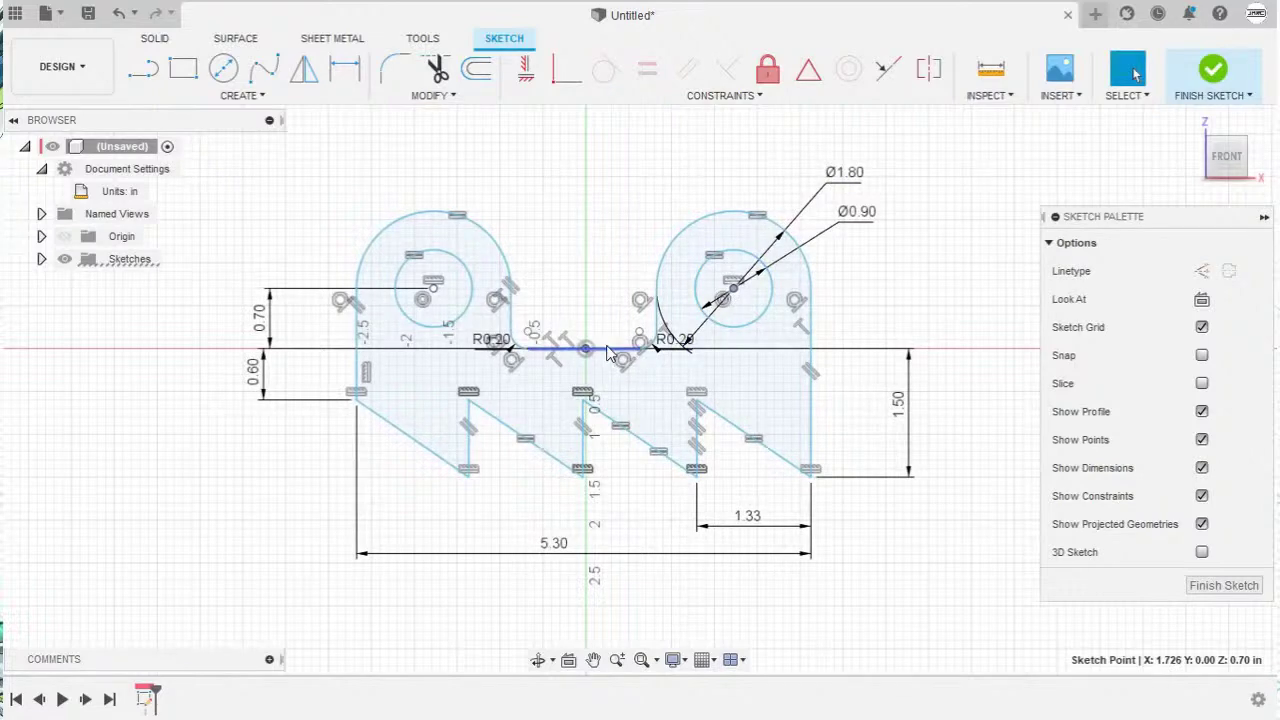
left_click(614, 231)
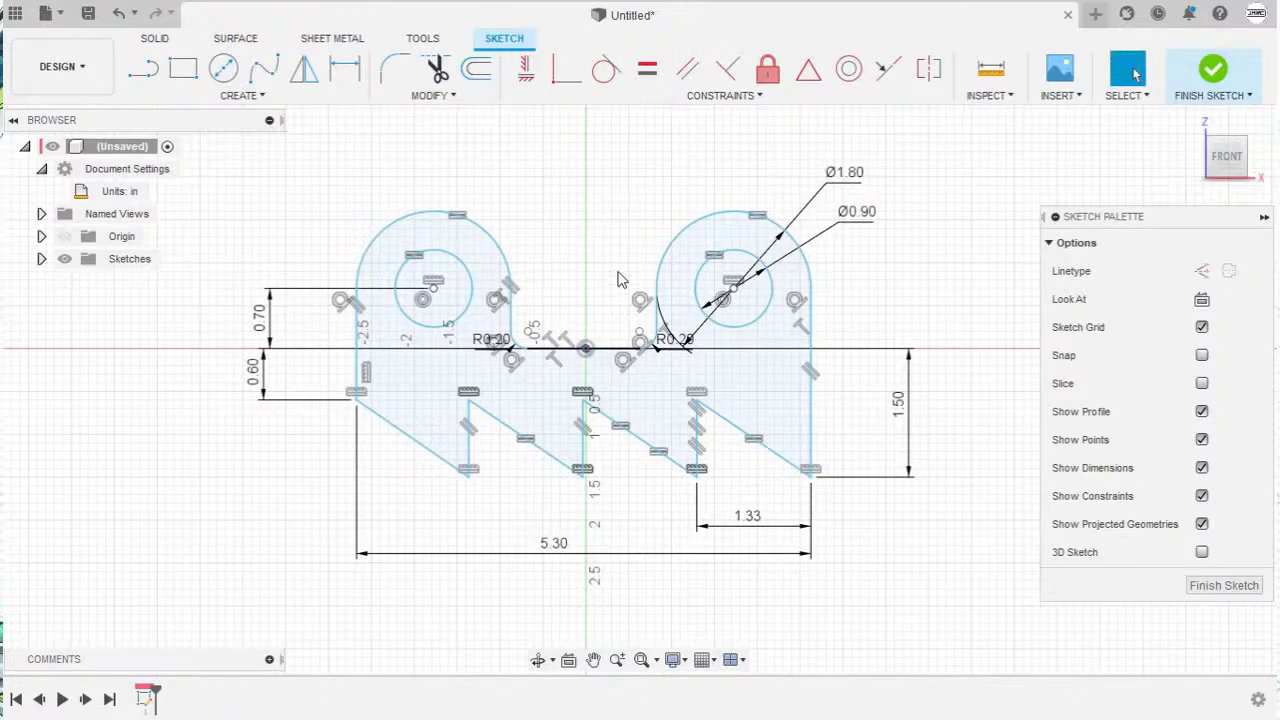
left_click(605, 352)
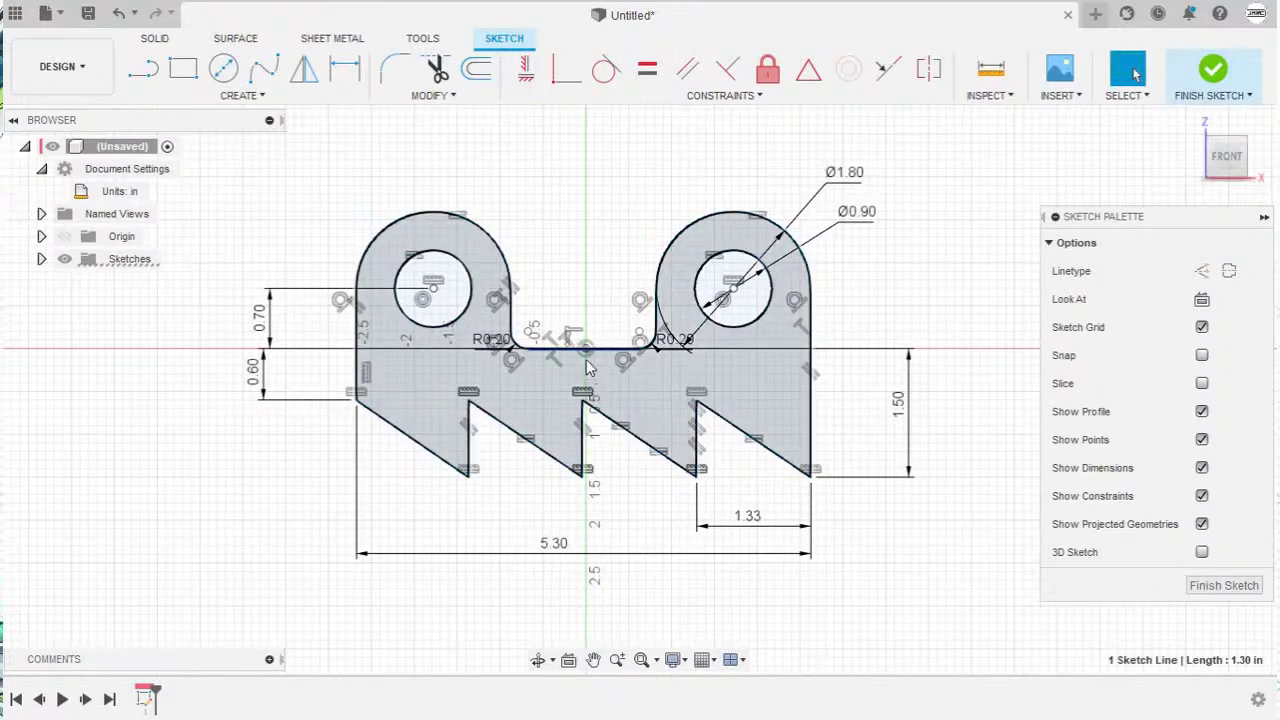
left_click(588, 352)
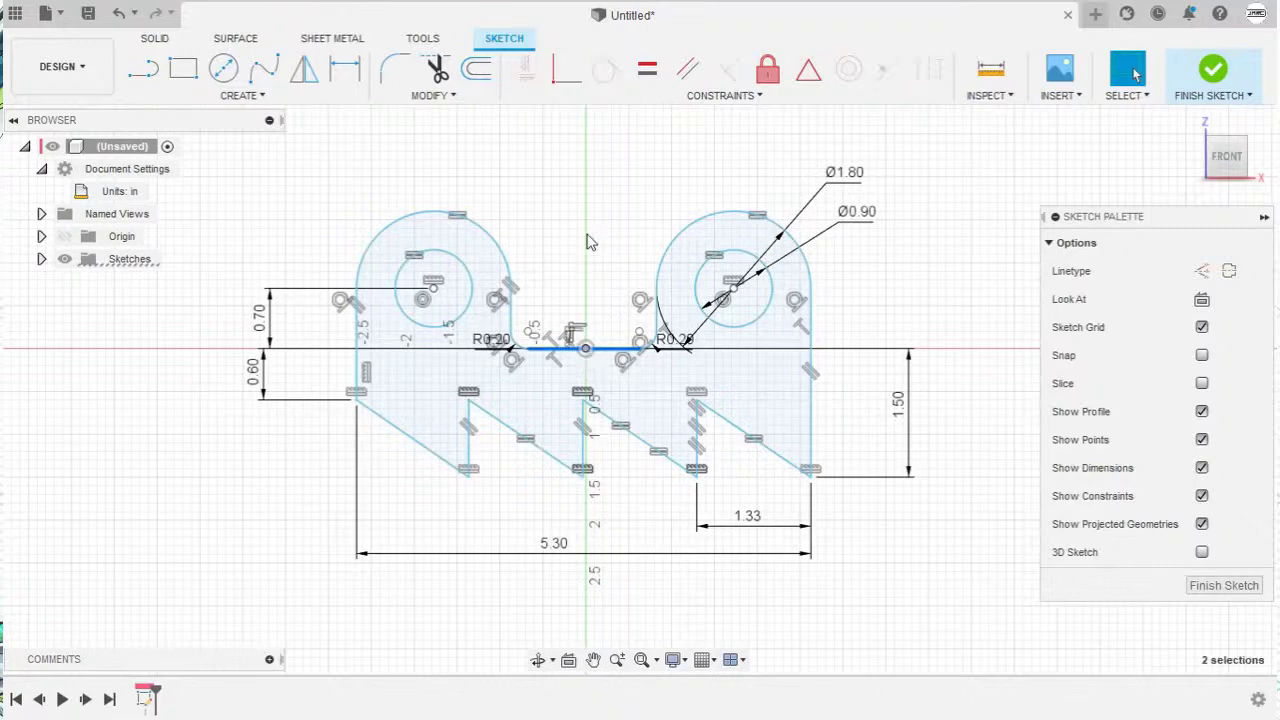
right_click(603, 181)
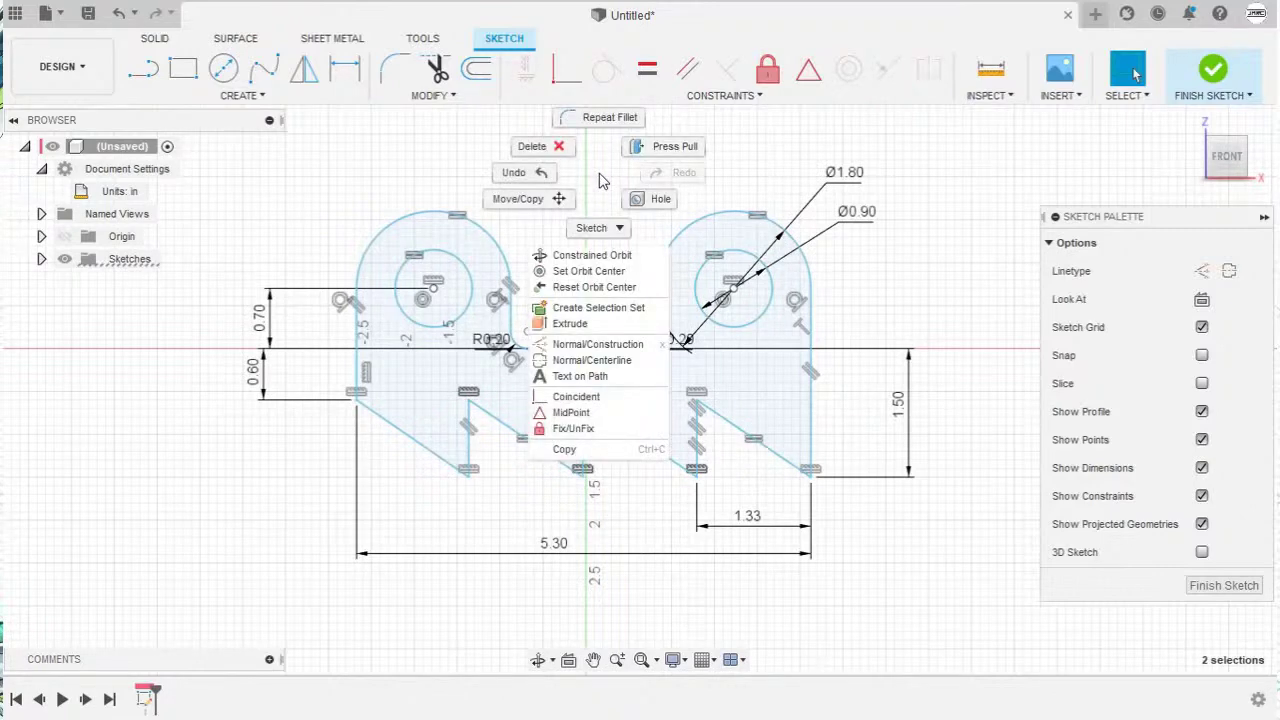
left_click(619, 420)
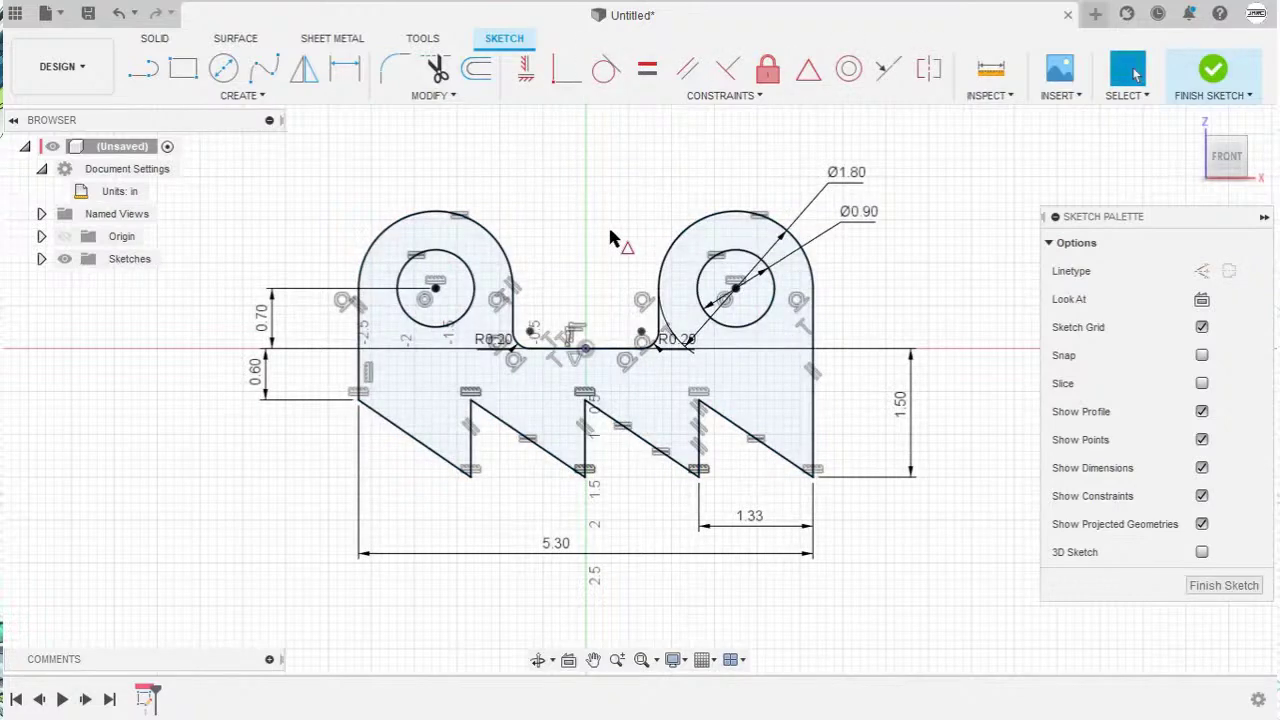
scroll(600, 242, "up", 1)
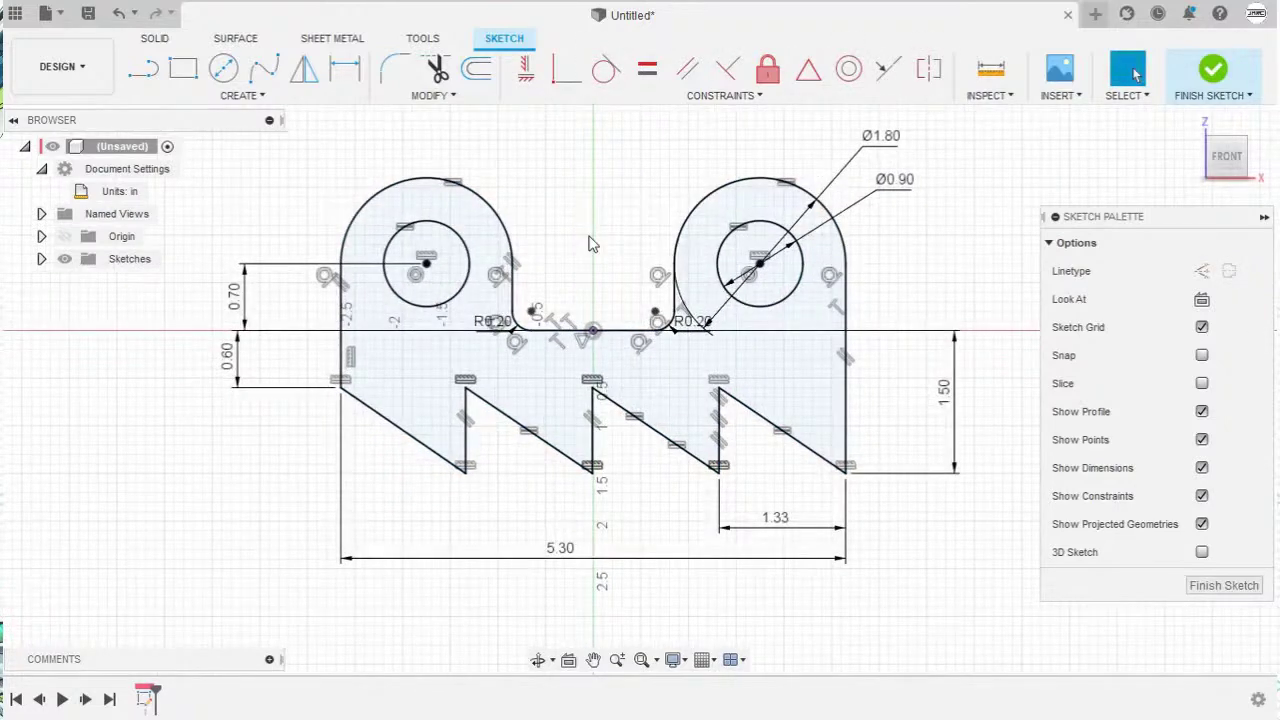
key("e")
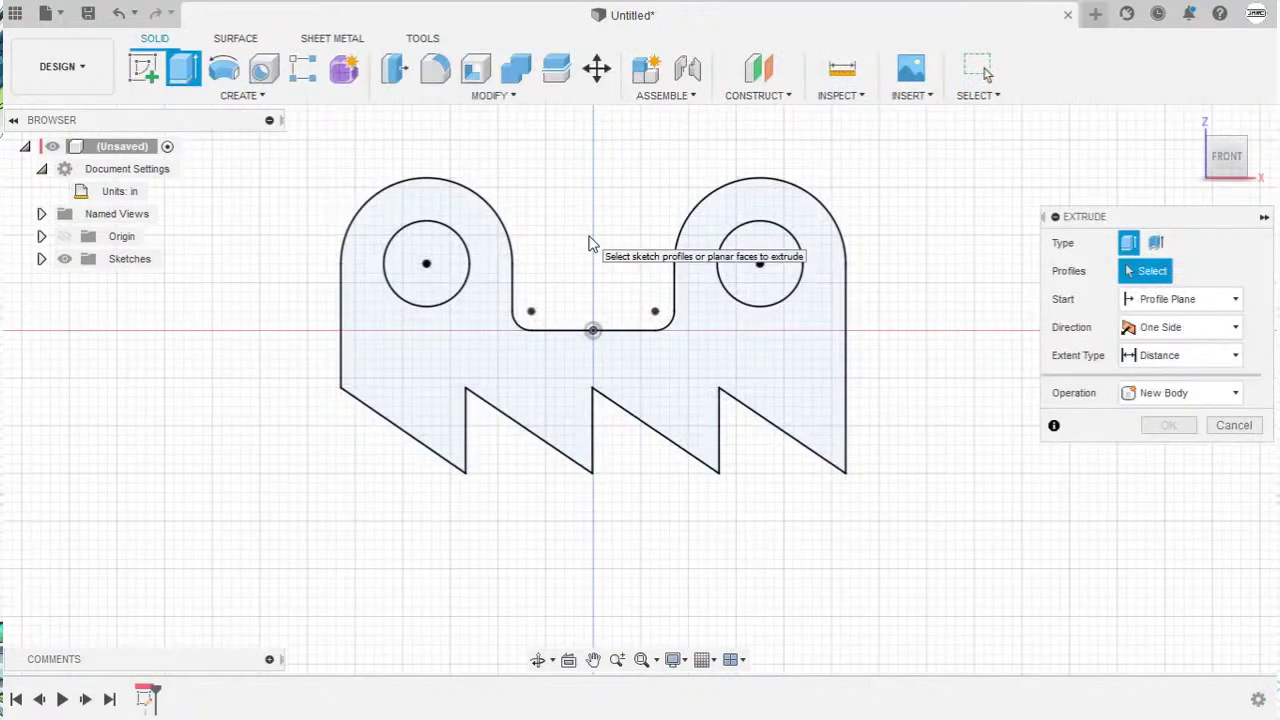
Step: Extrude the clamp outline Symmetric, Whole Length, 1.5 in total thickness
left_click(704, 355)
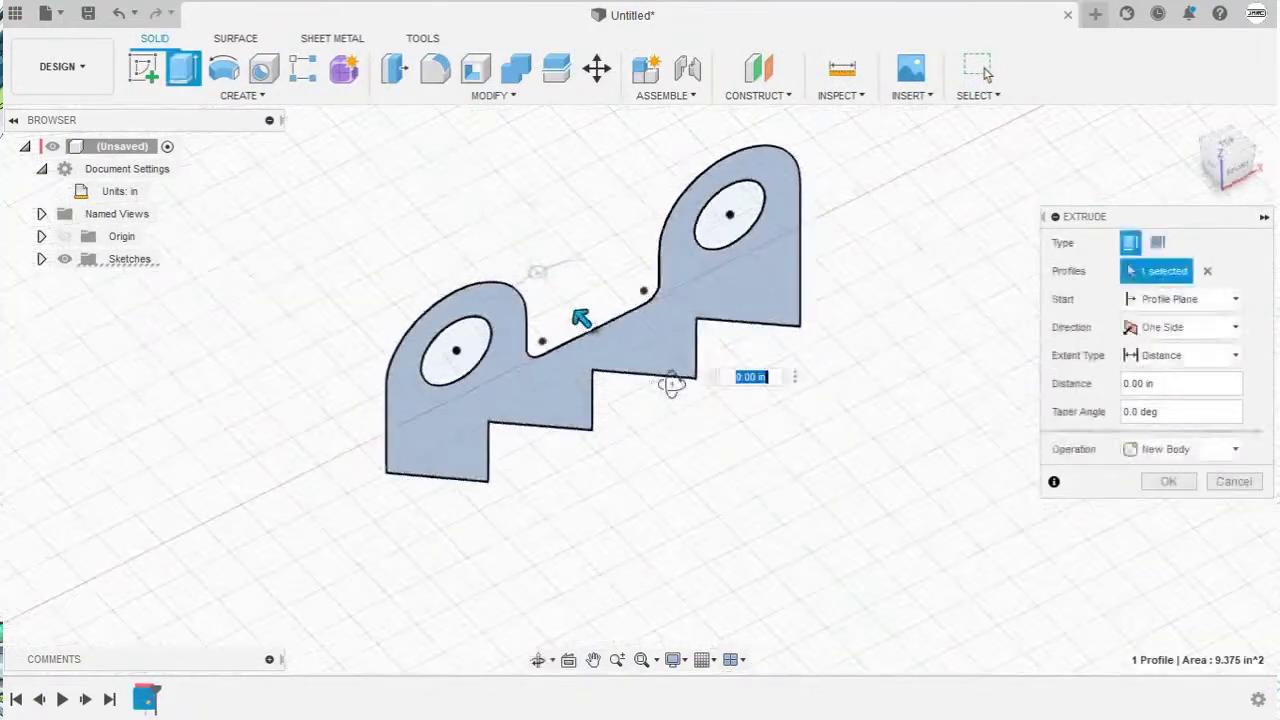
left_click(1181, 333)
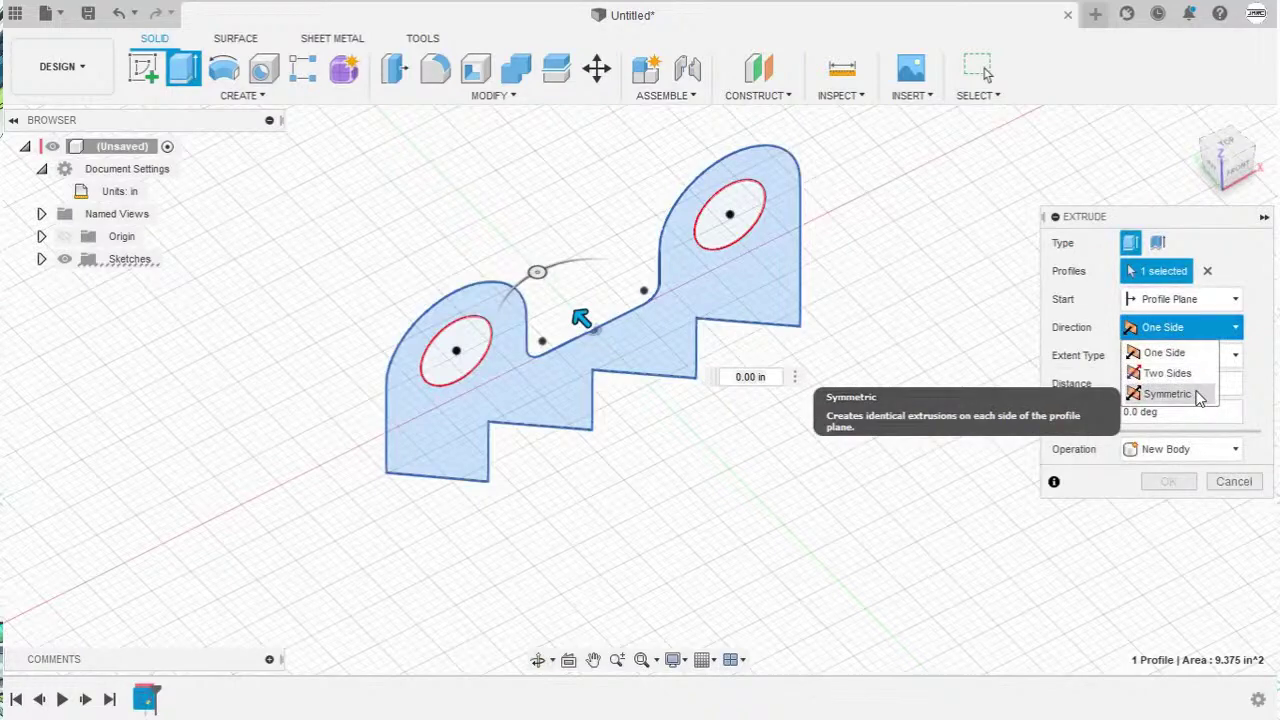
left_click(1199, 395)
left_click(1163, 385)
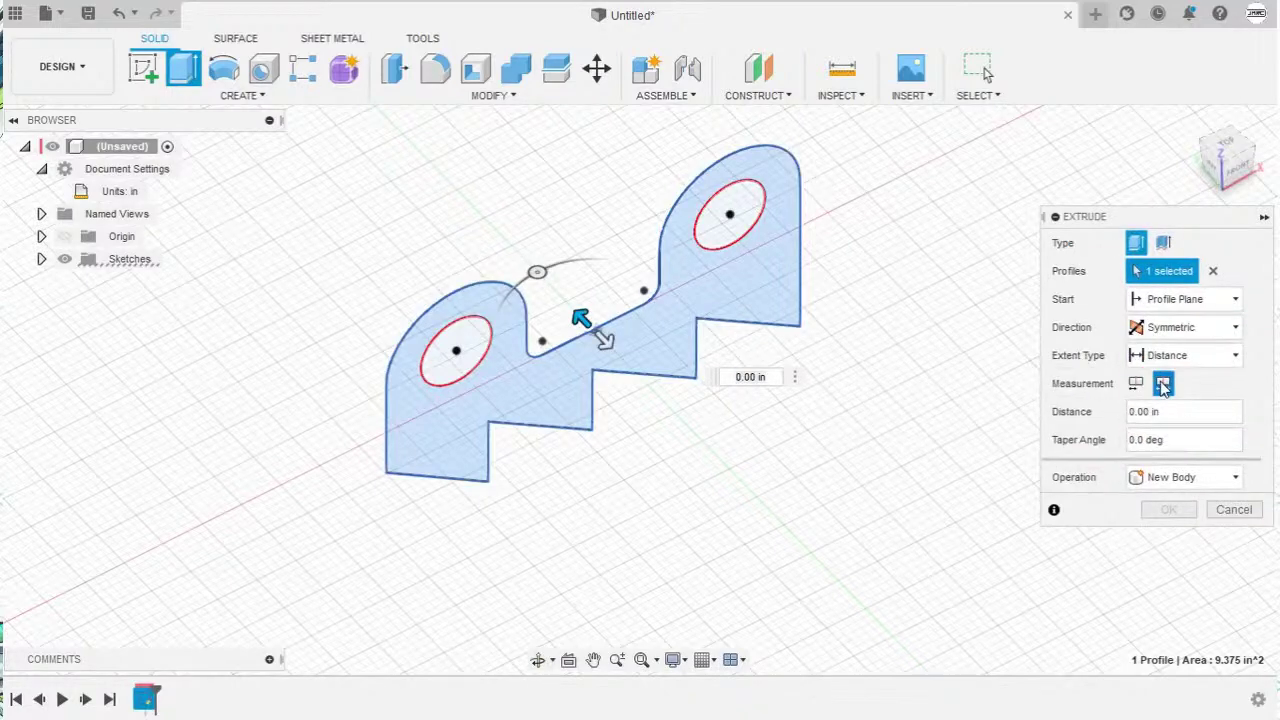
left_click_drag(585, 322, 651, 386)
middle_click_drag(651, 386, 790, 412, "shift")
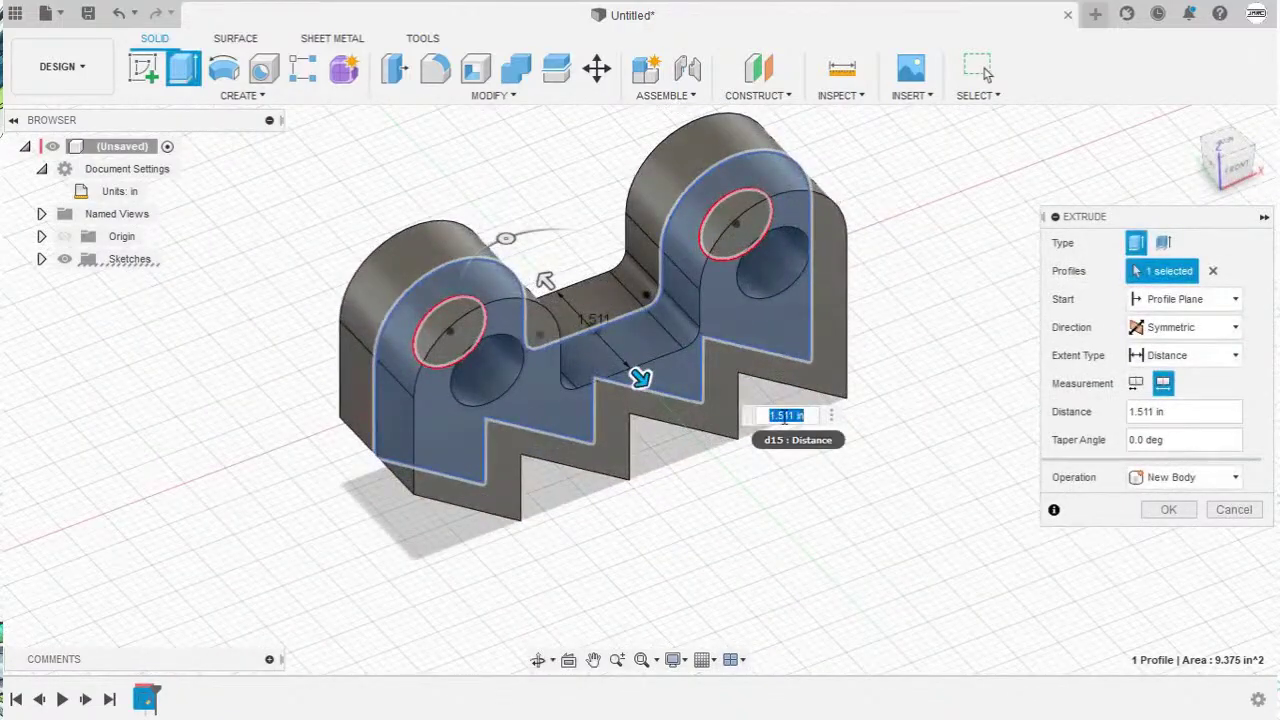
type("1.5")
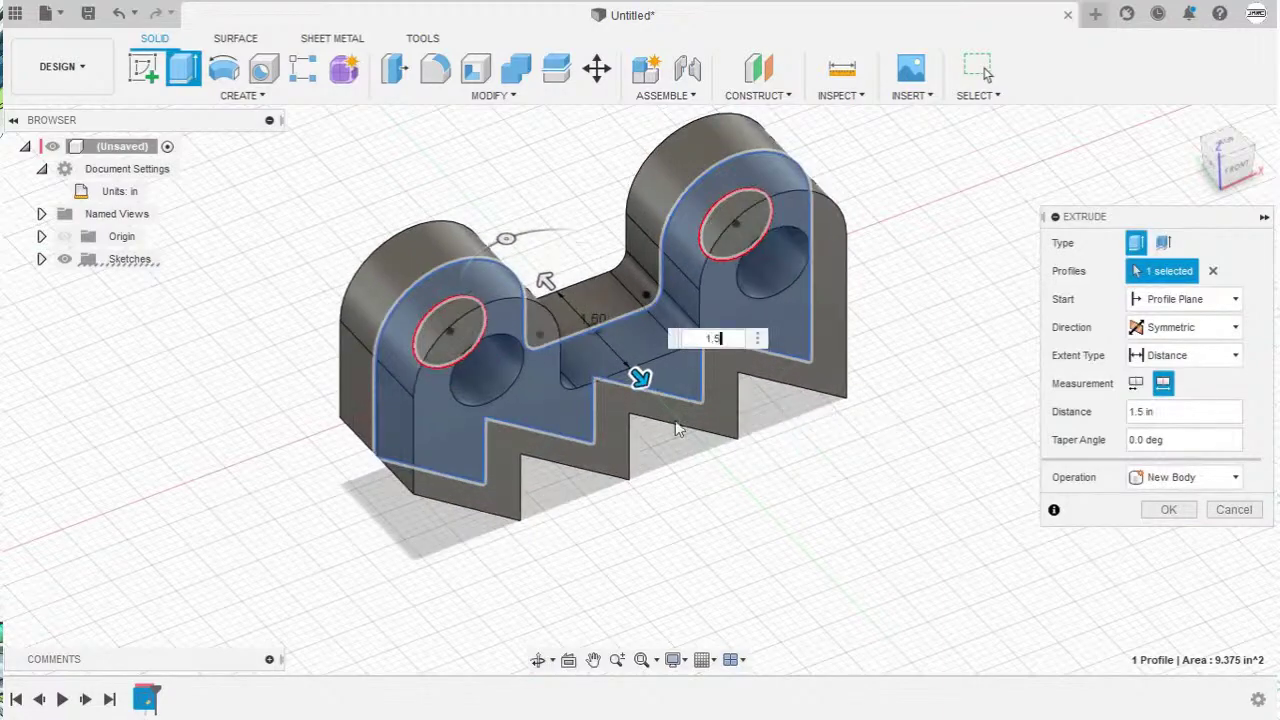
middle_click_drag(679, 428, 1010, 472, "shift")
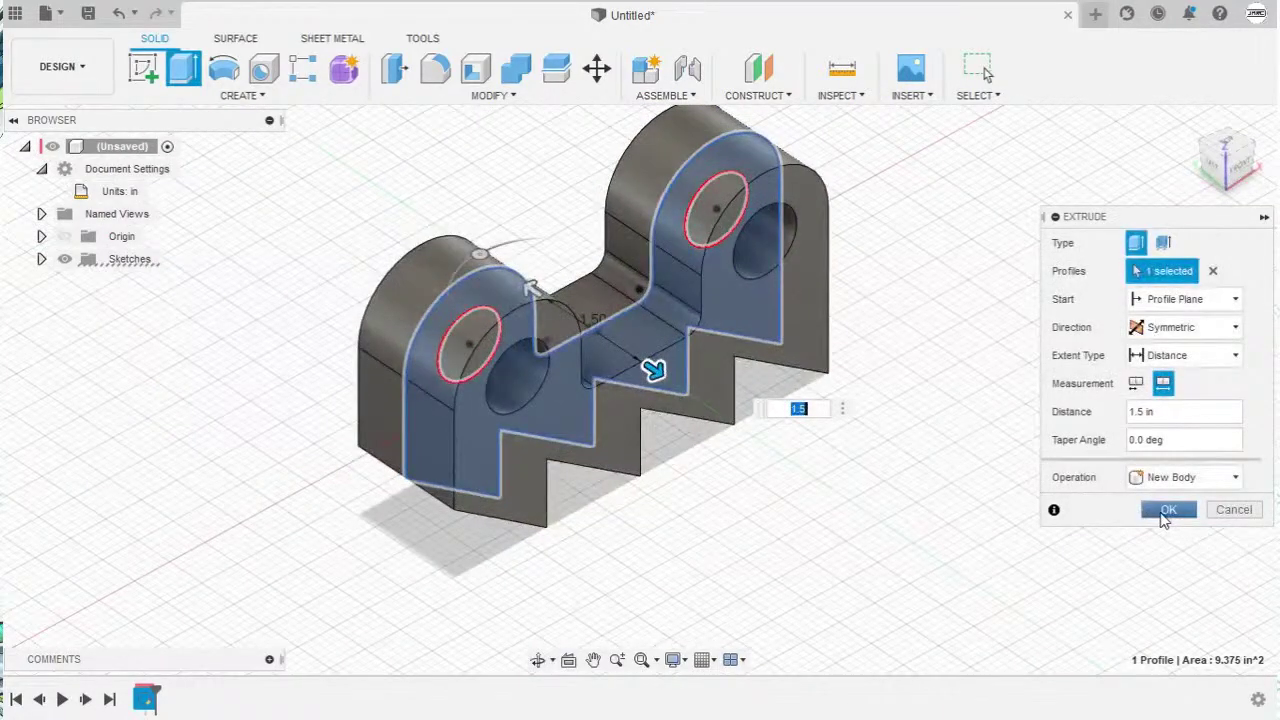
left_click(1168, 510)
Step: Orbit the finished clamp body to inspect it, then return to the drawing PDF
middle_click_drag(1120, 230, 979, 408, "shift")
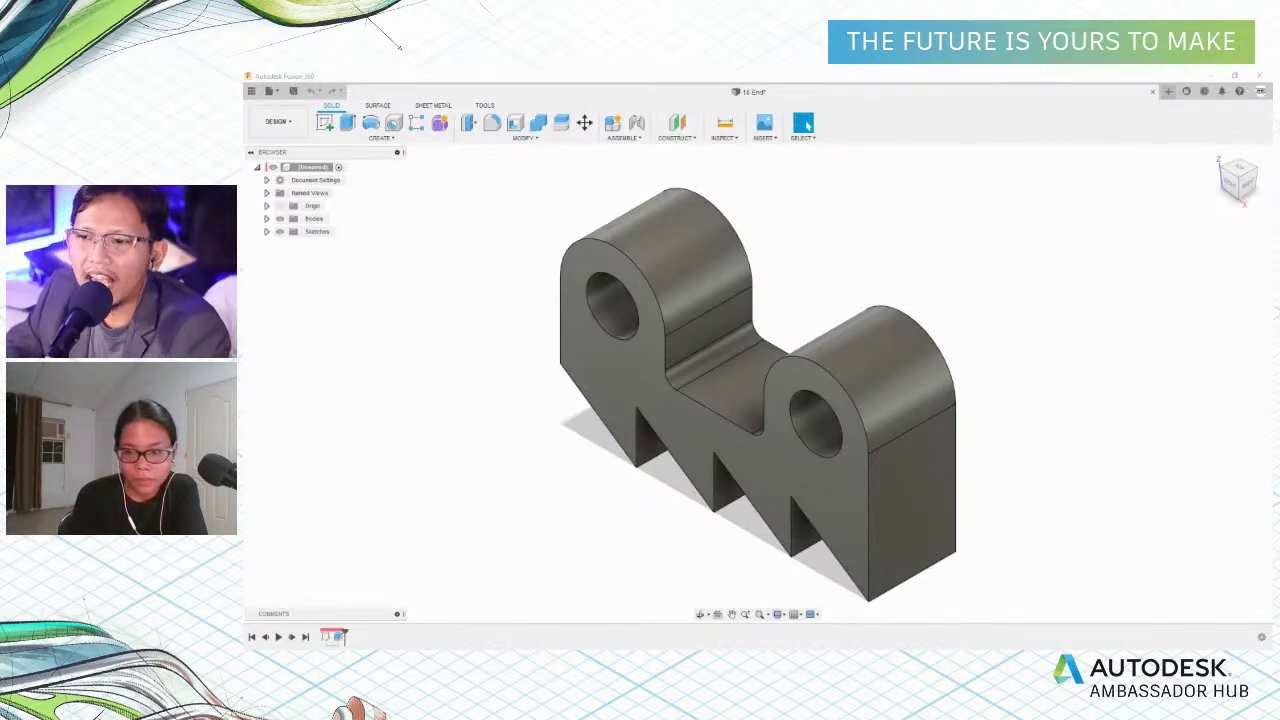
key("alt+Tab")
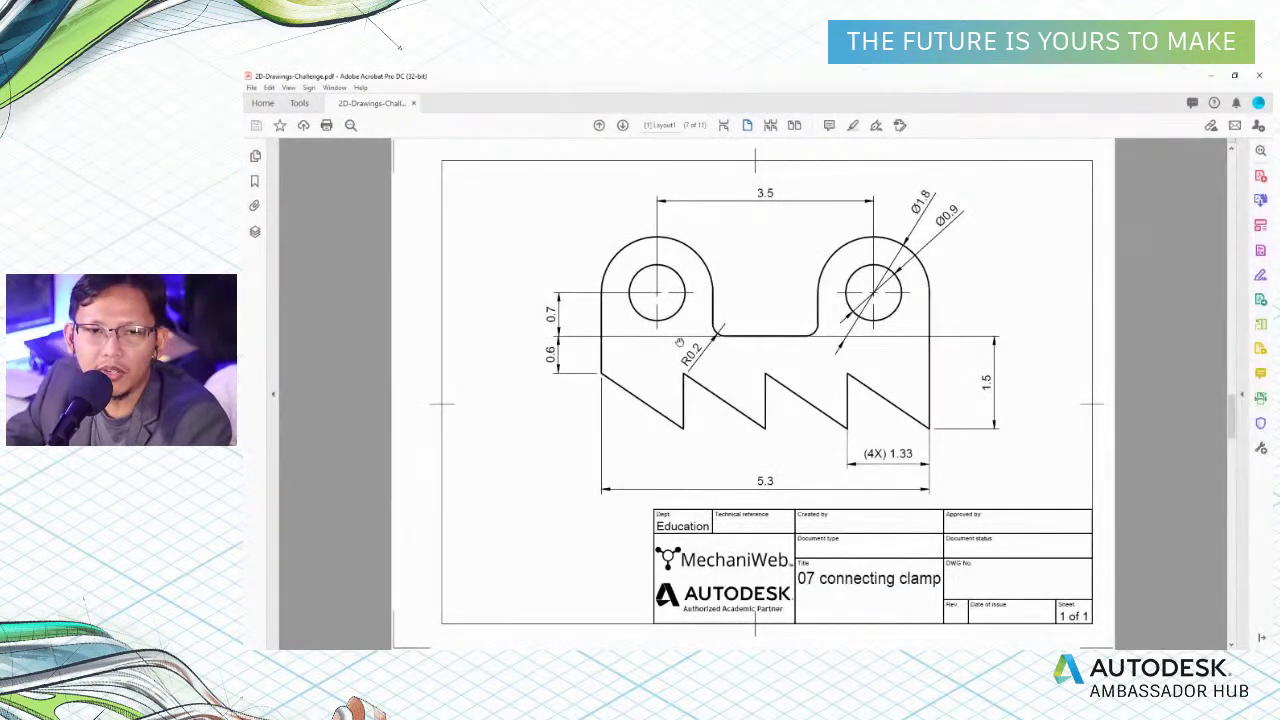
Step: Scroll down the 2D drawings challenge PDF past the connecting clamp toward the pipe ring drawing
scroll(661, 337, "down", 2)
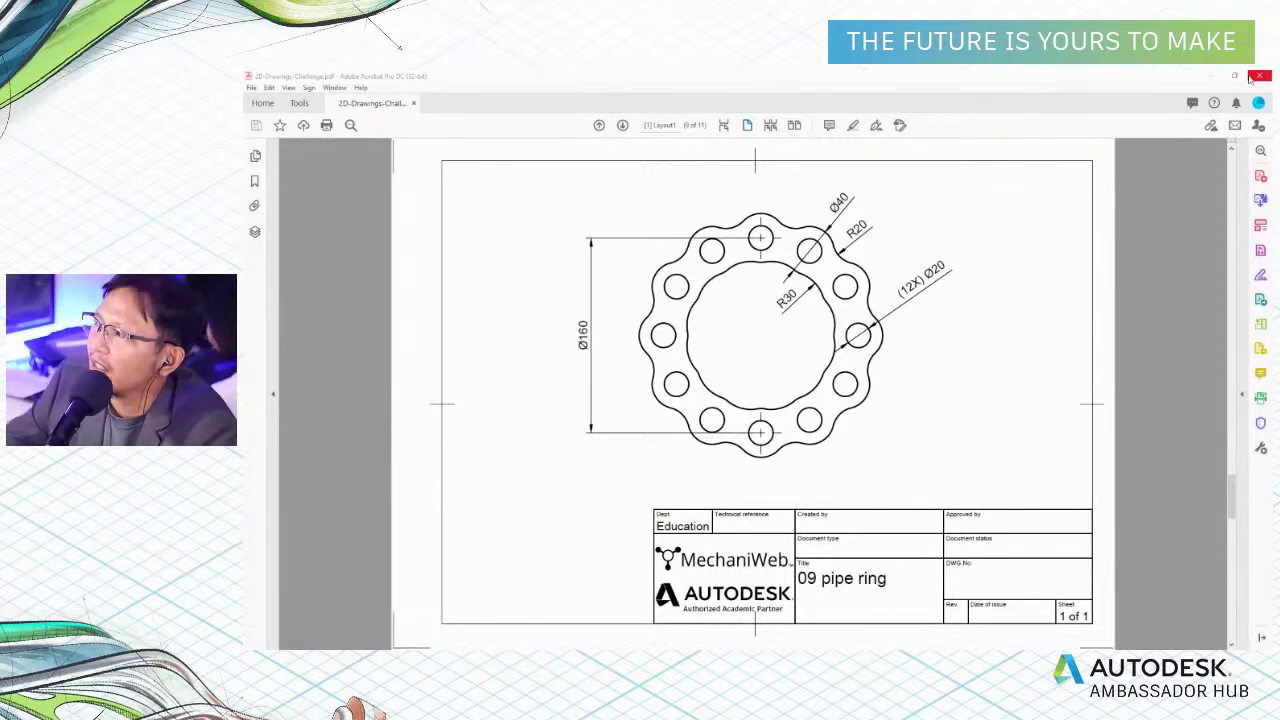
Step: Minimize Acrobat to return to the empty untitled Fusion 360 design
left_click(1212, 76)
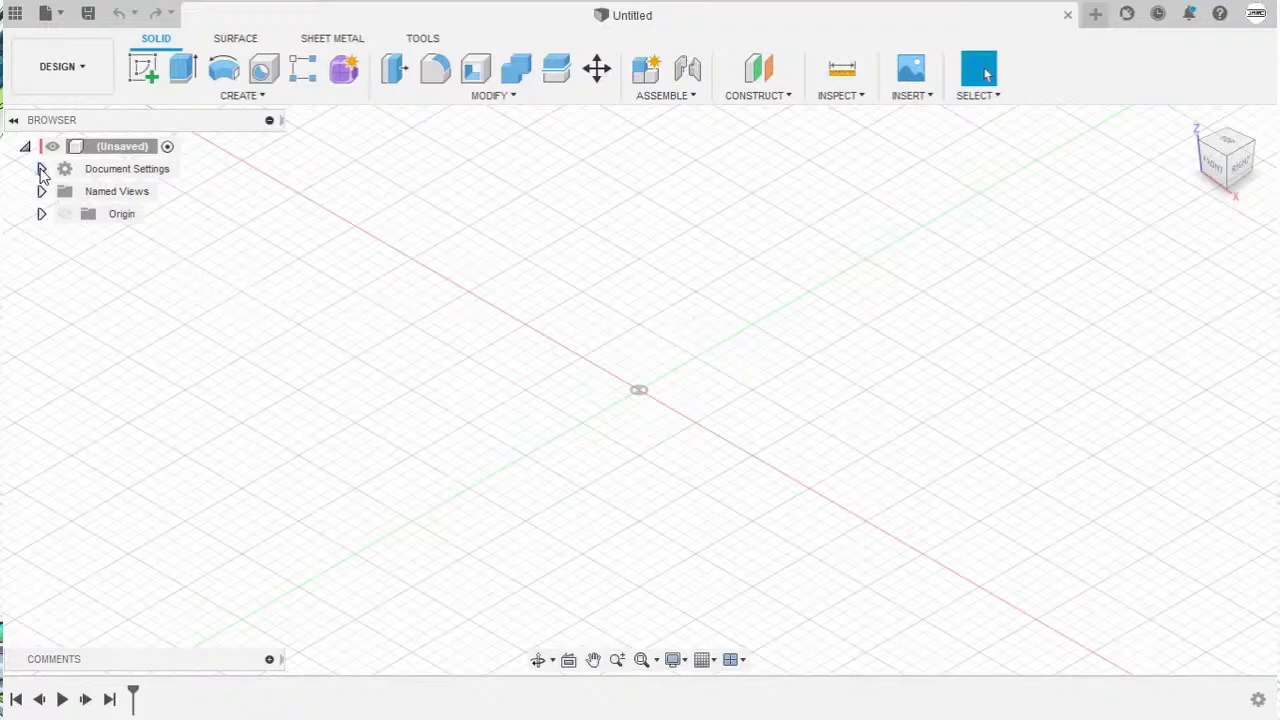
left_click(41, 170)
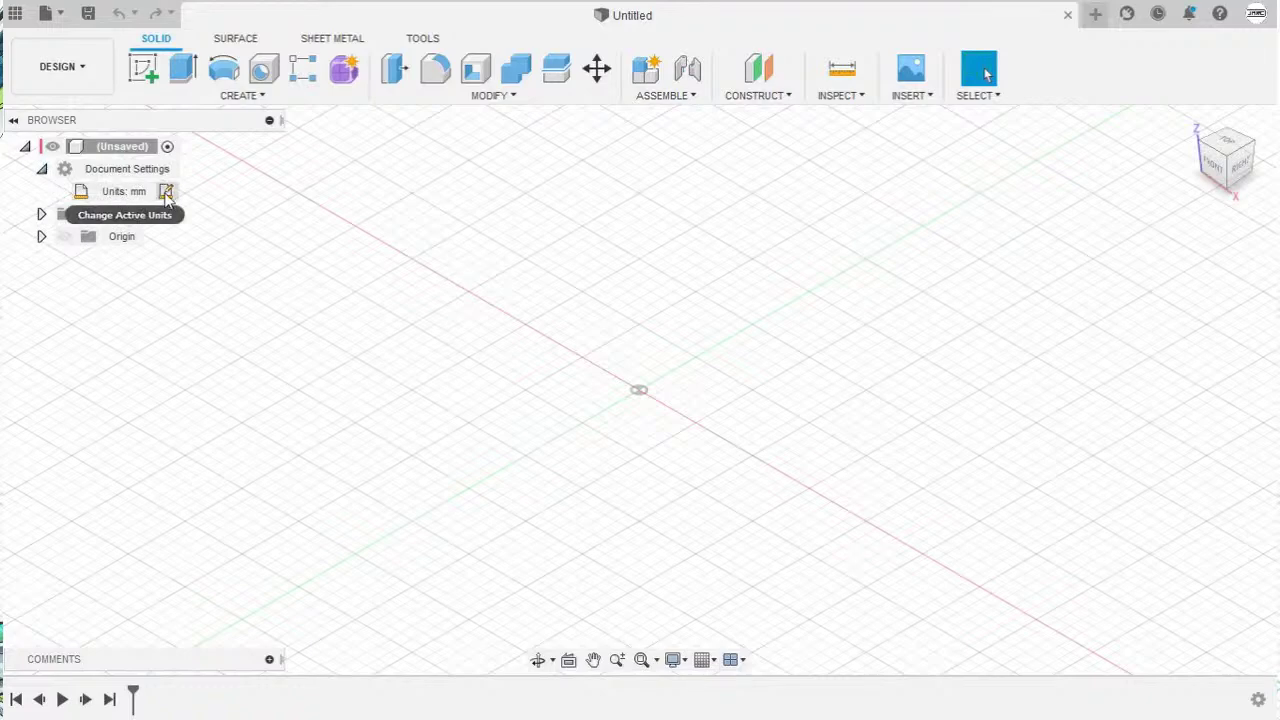
left_click(166, 193)
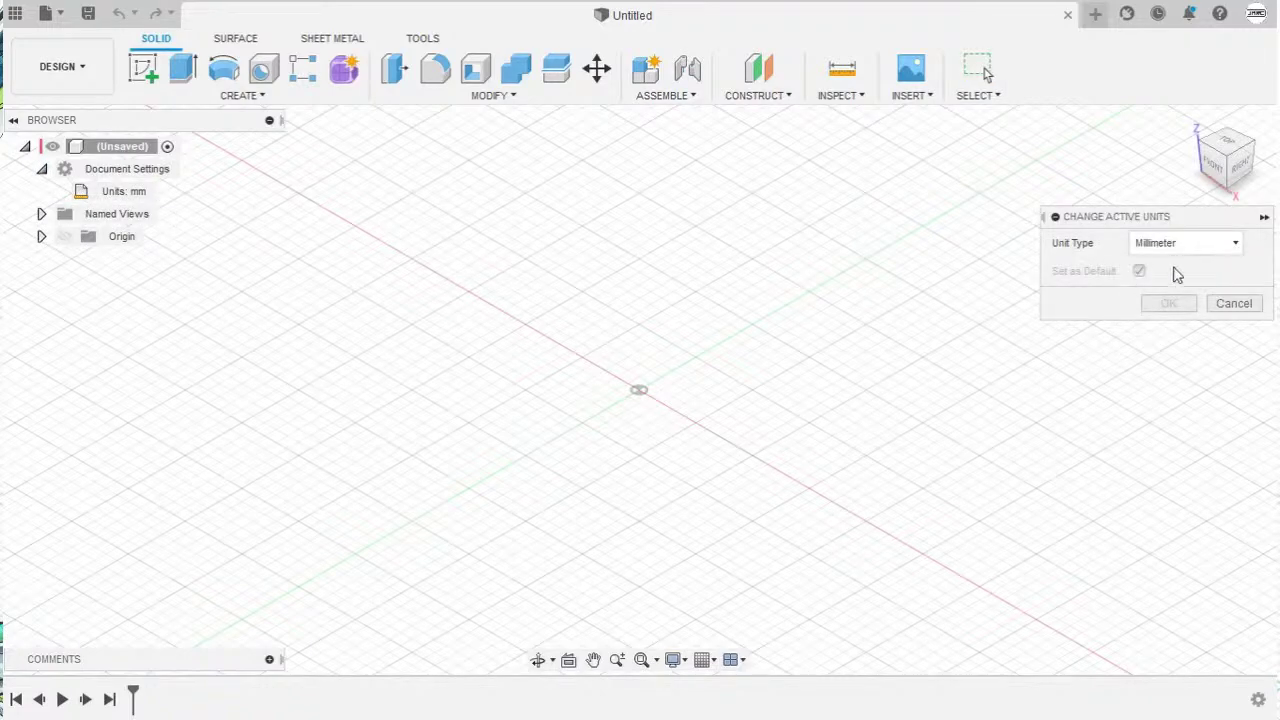
left_click(1189, 243)
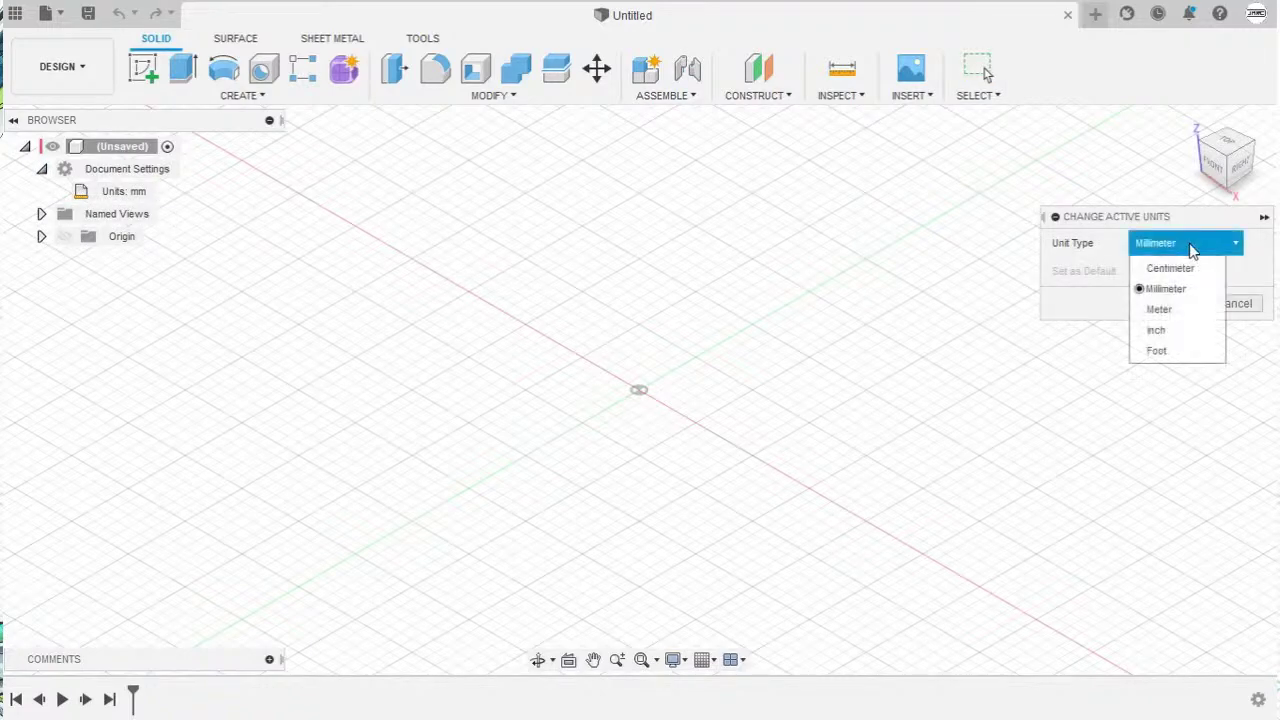
left_click(1174, 332)
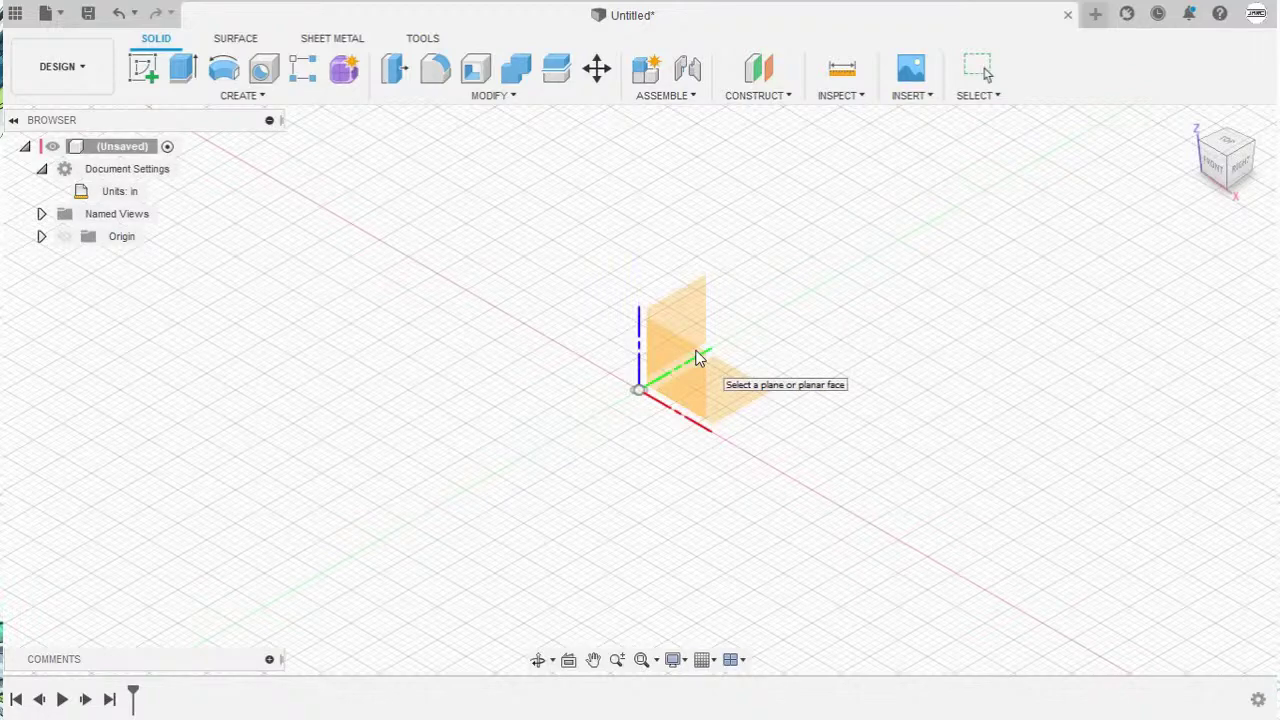
left_click(677, 364)
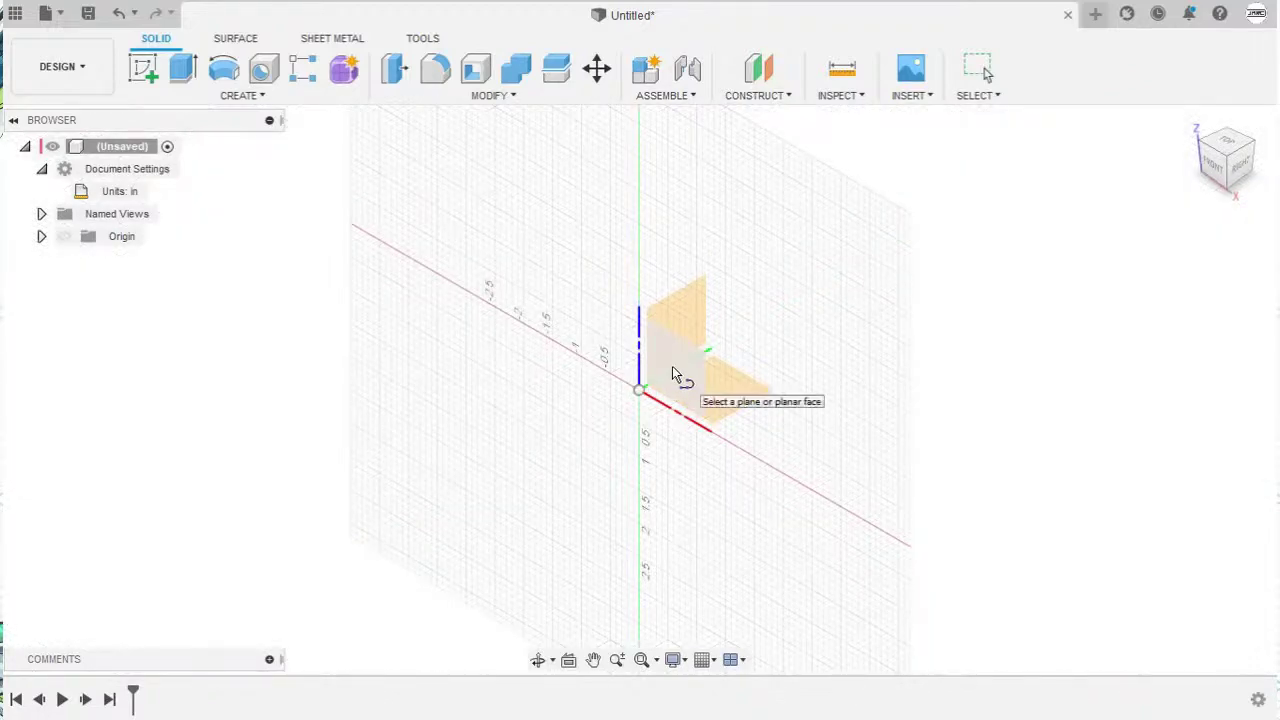
left_click(679, 370)
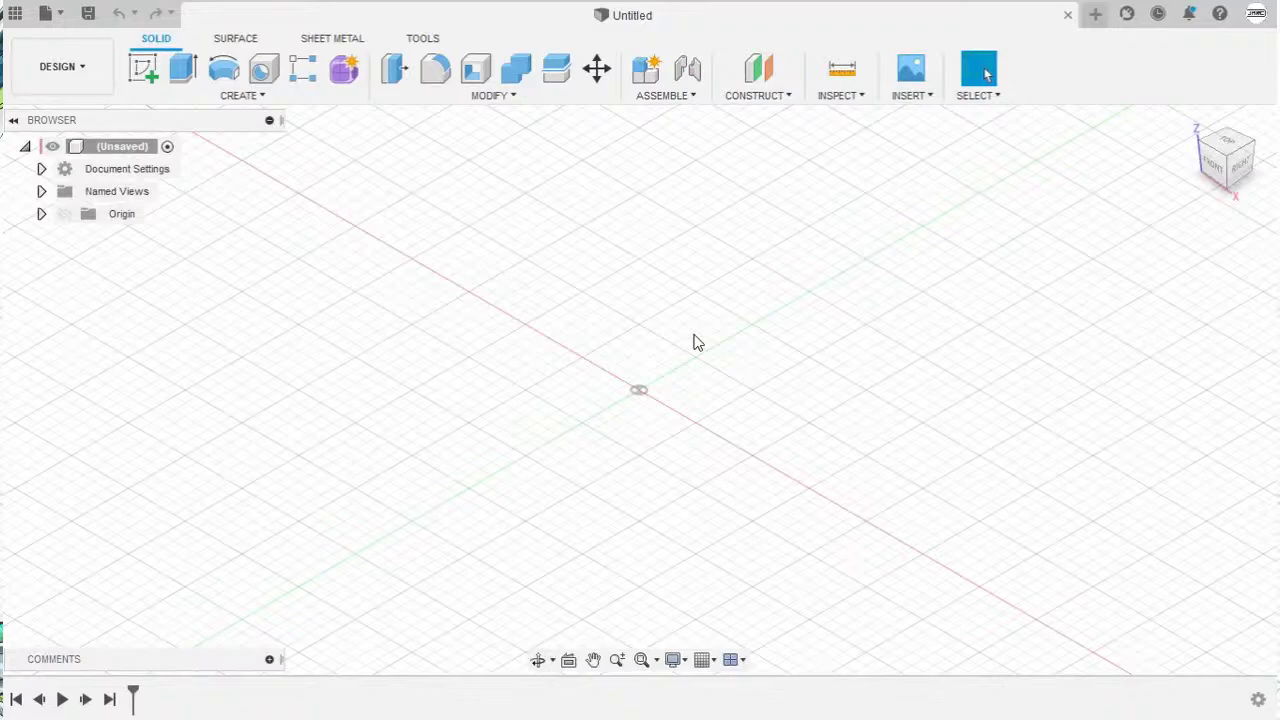
Step: Start an XZ front-plane sketch with a 160 mm diameter circle centred on the origin
left_click(697, 342)
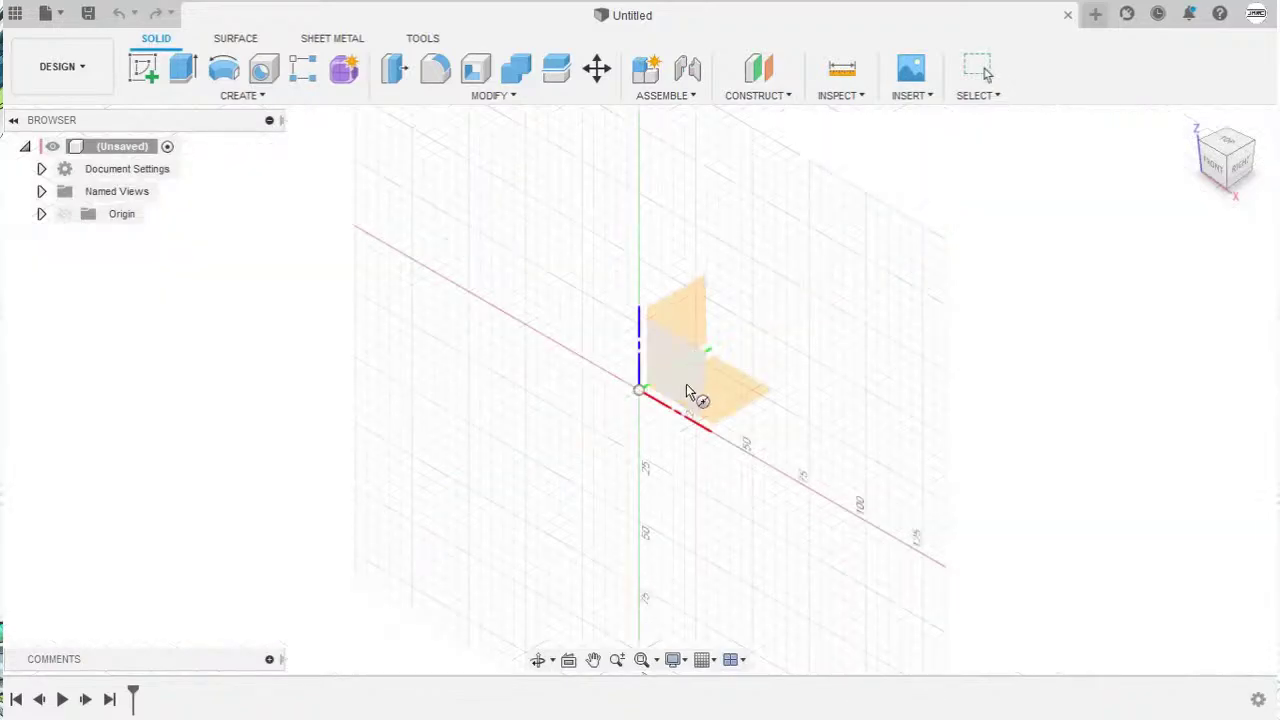
left_click(661, 363)
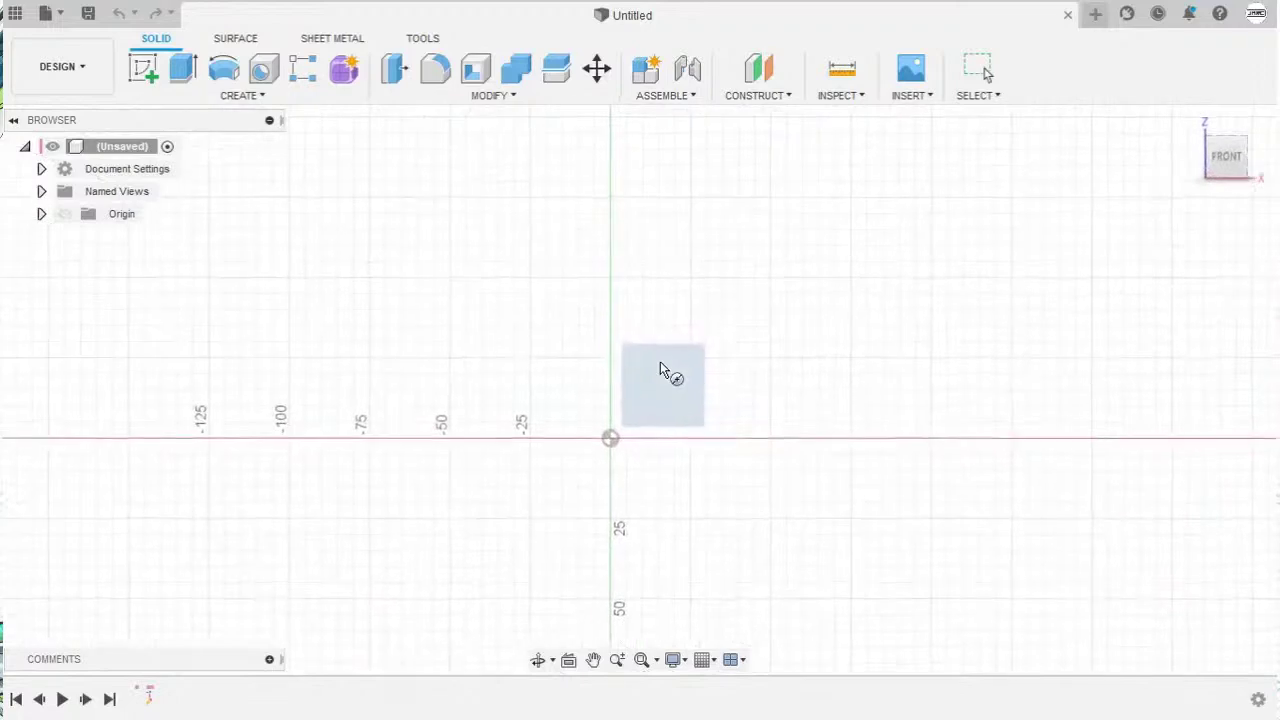
key("c")
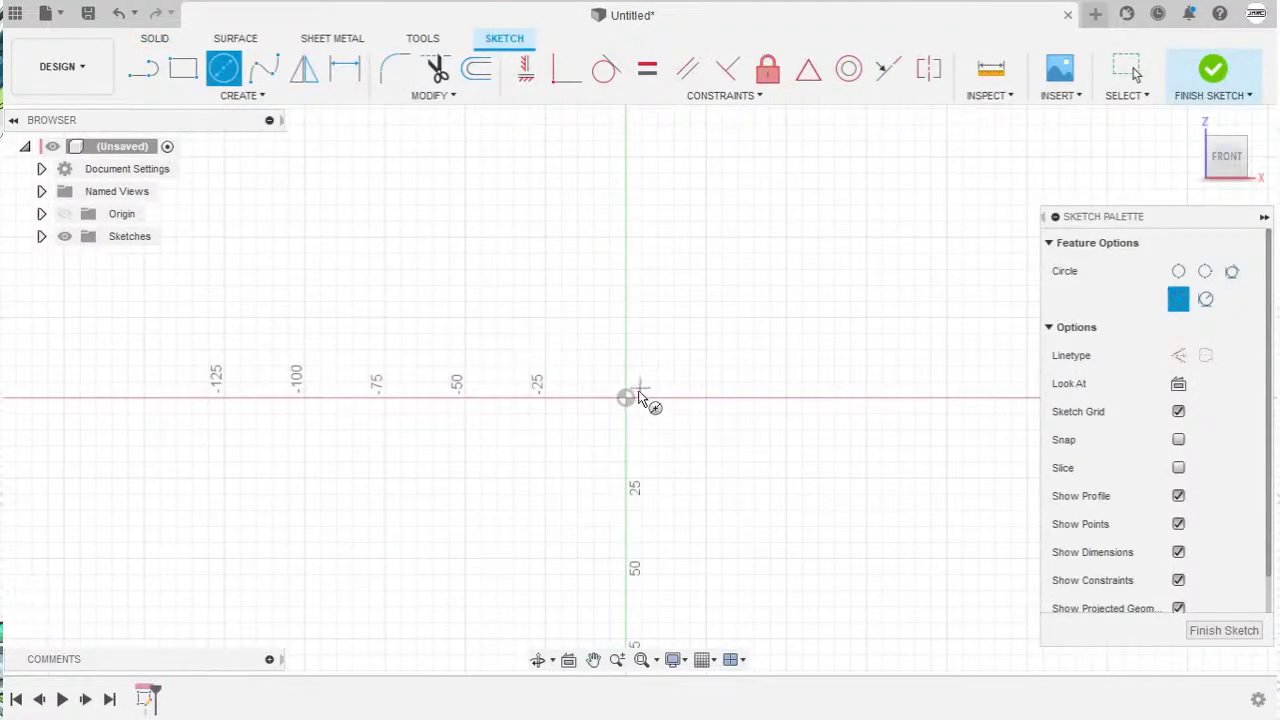
left_click(627, 398)
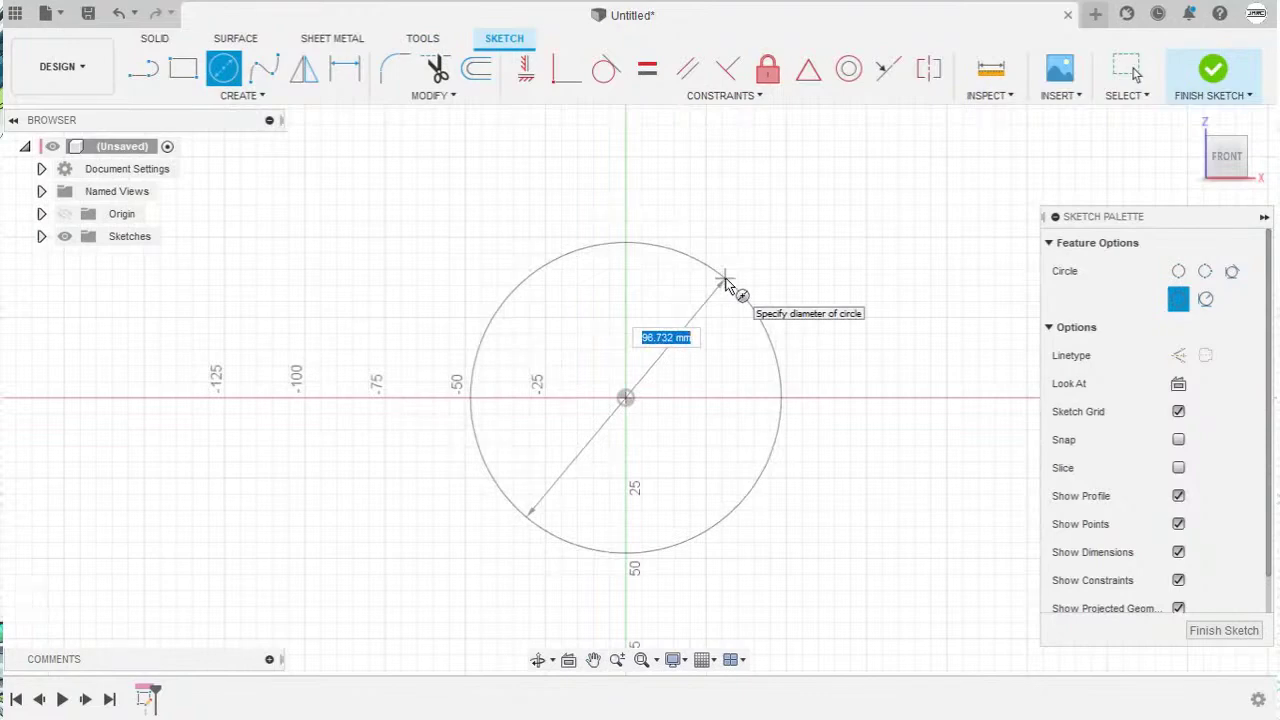
type("160")
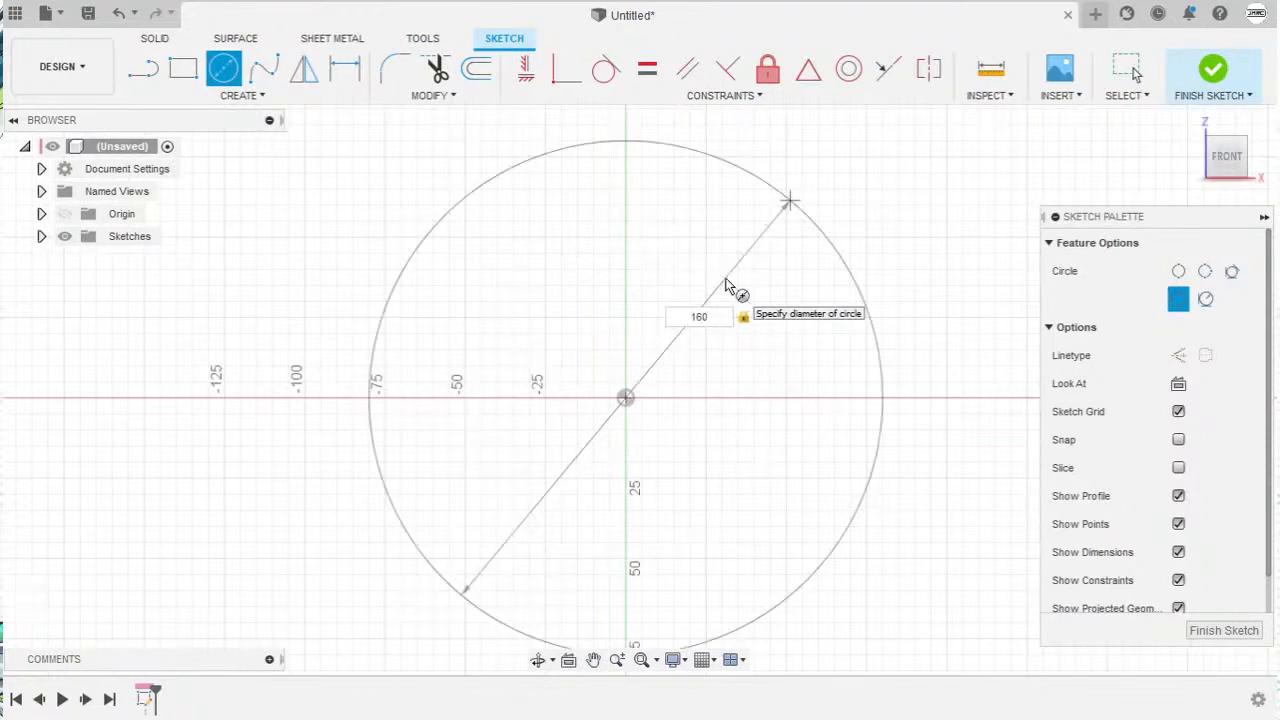
key("Return")
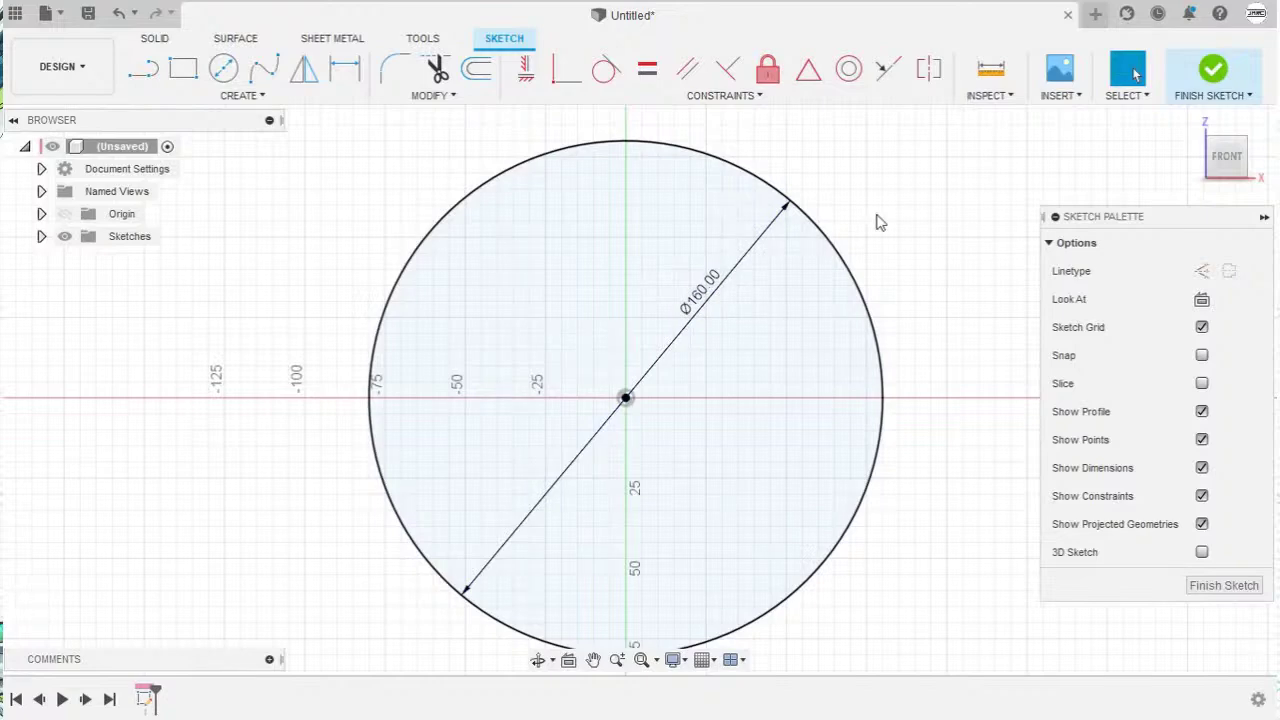
right_click(888, 257)
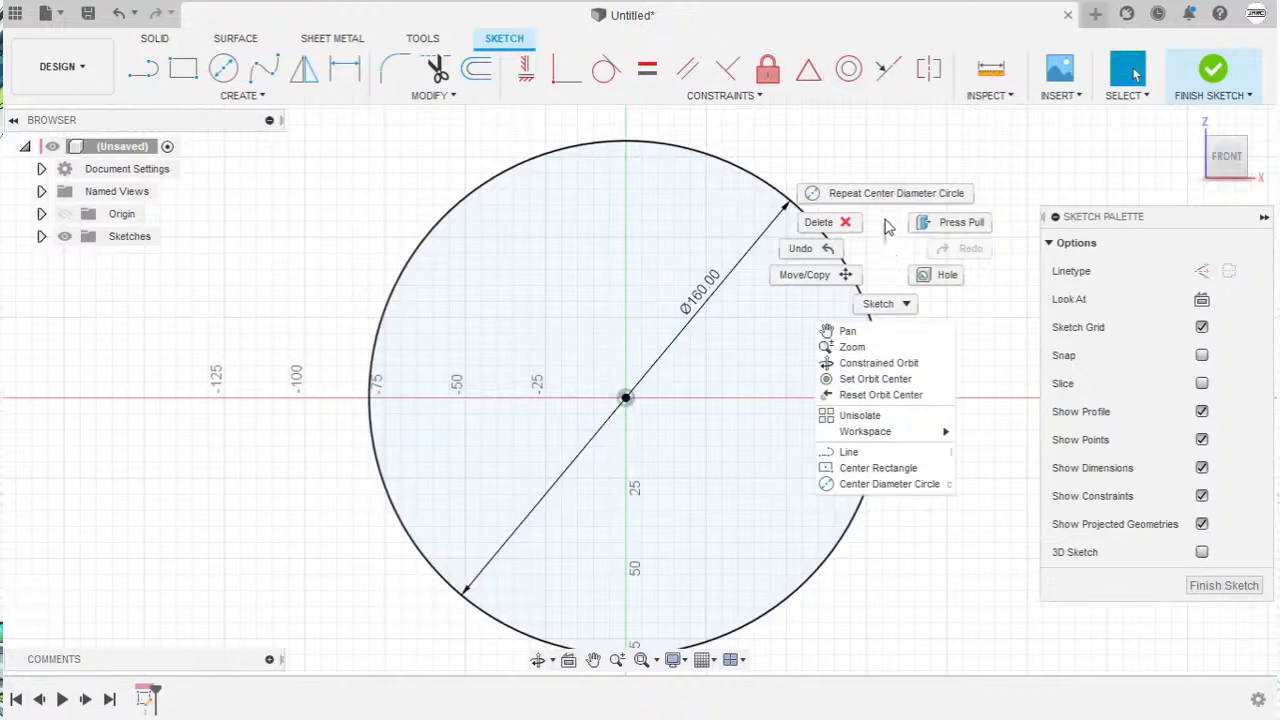
left_click(890, 203)
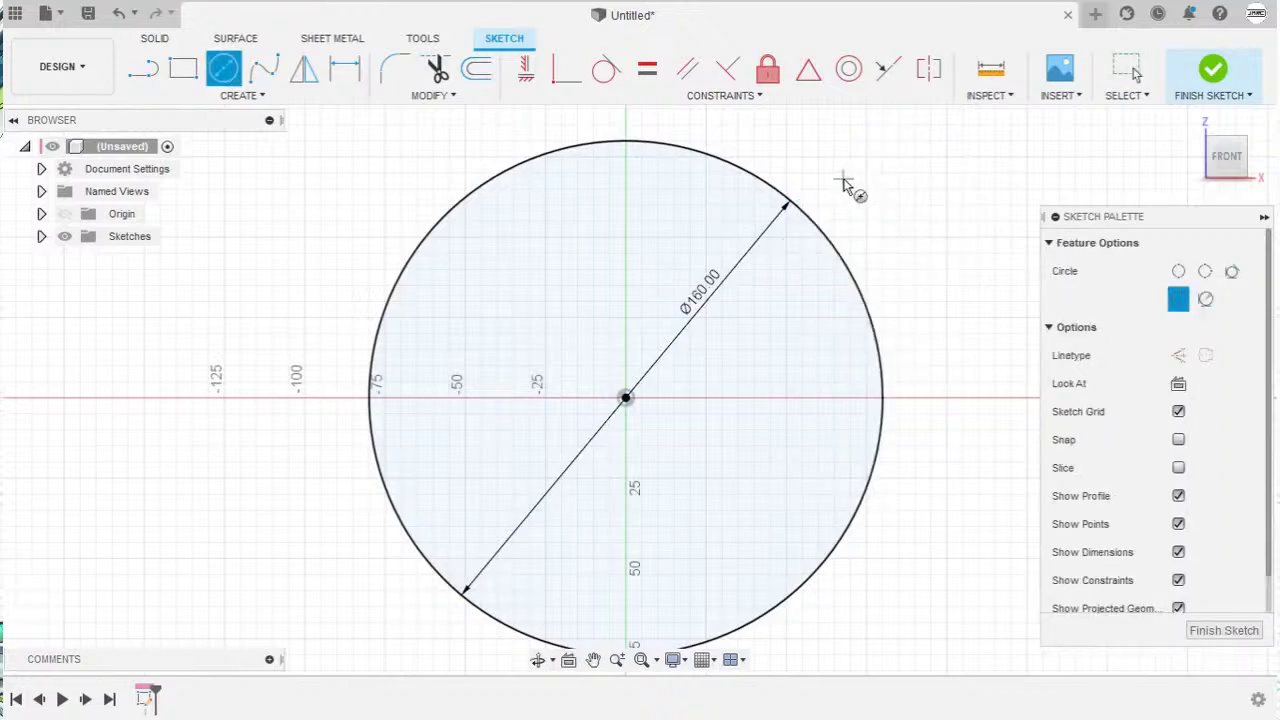
Step: Draw a 20 mm diameter circle centred on the top of the Ø160 circle
middle_click_drag(845, 185, 849, 243)
scroll(657, 229, "up", 4)
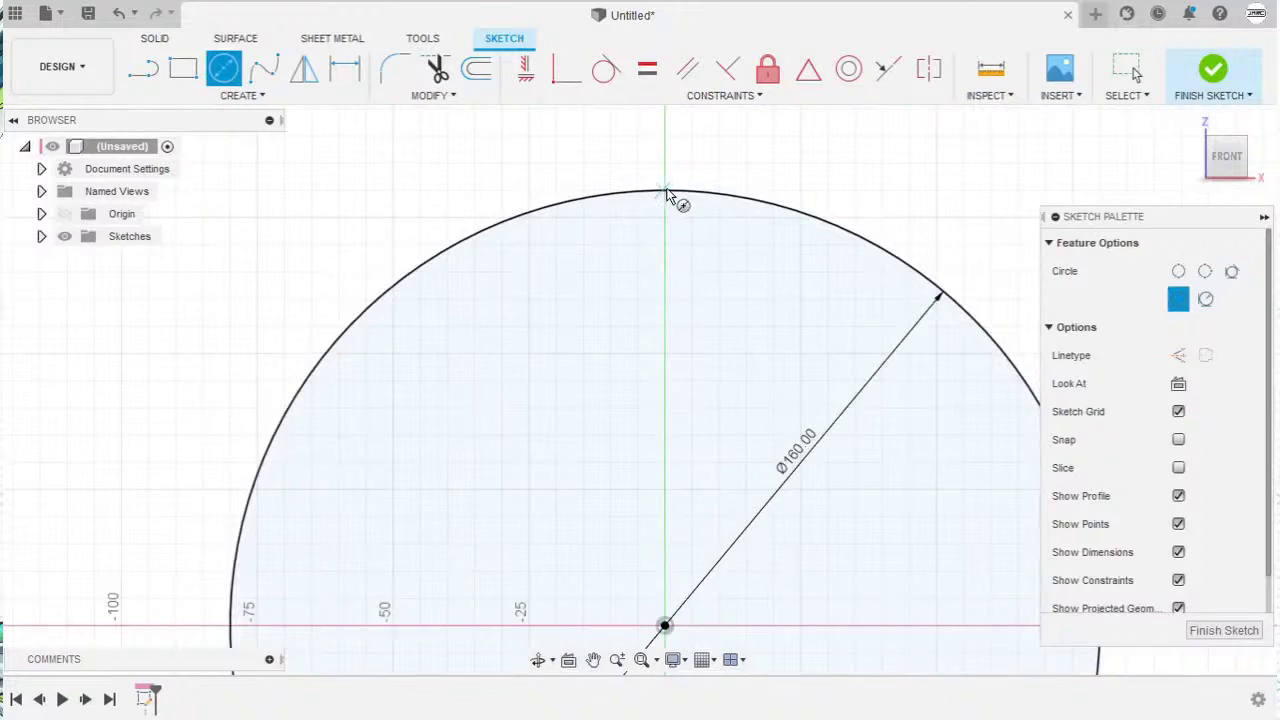
left_click(664, 191)
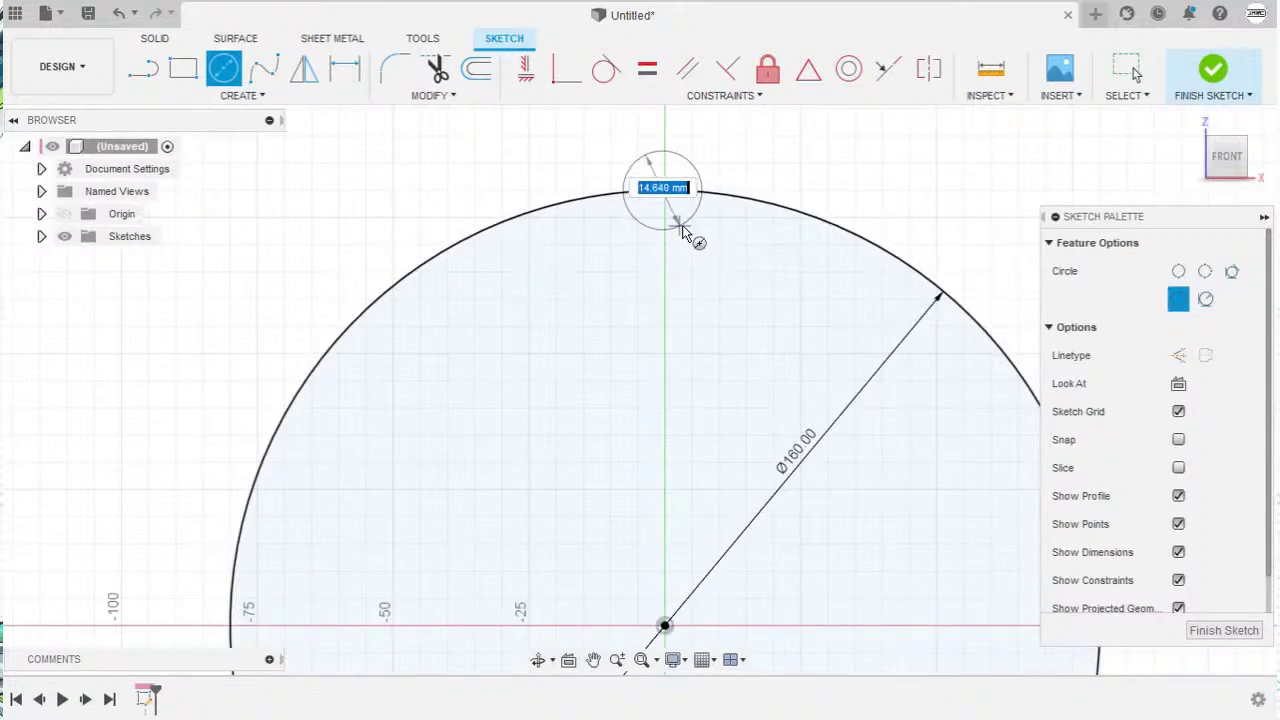
type("20")
key("Return")
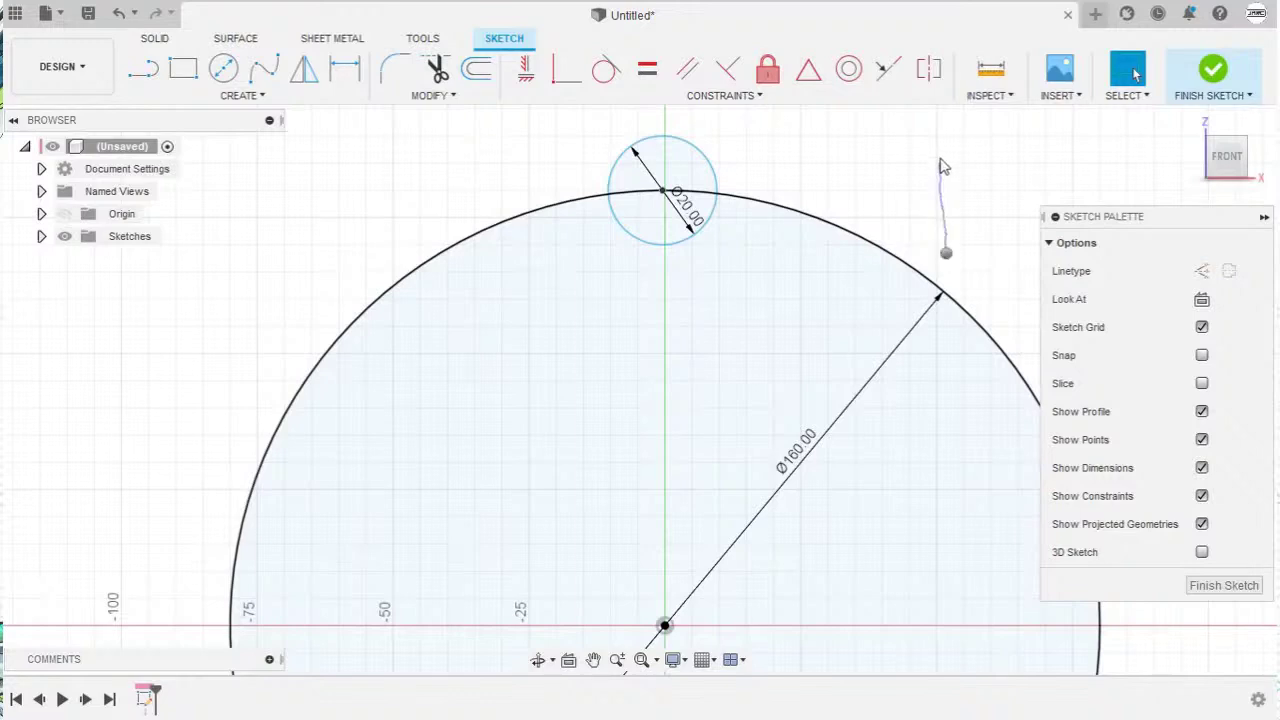
Step: Add two more circles centred on the ring, right and left of the top circle
key("c")
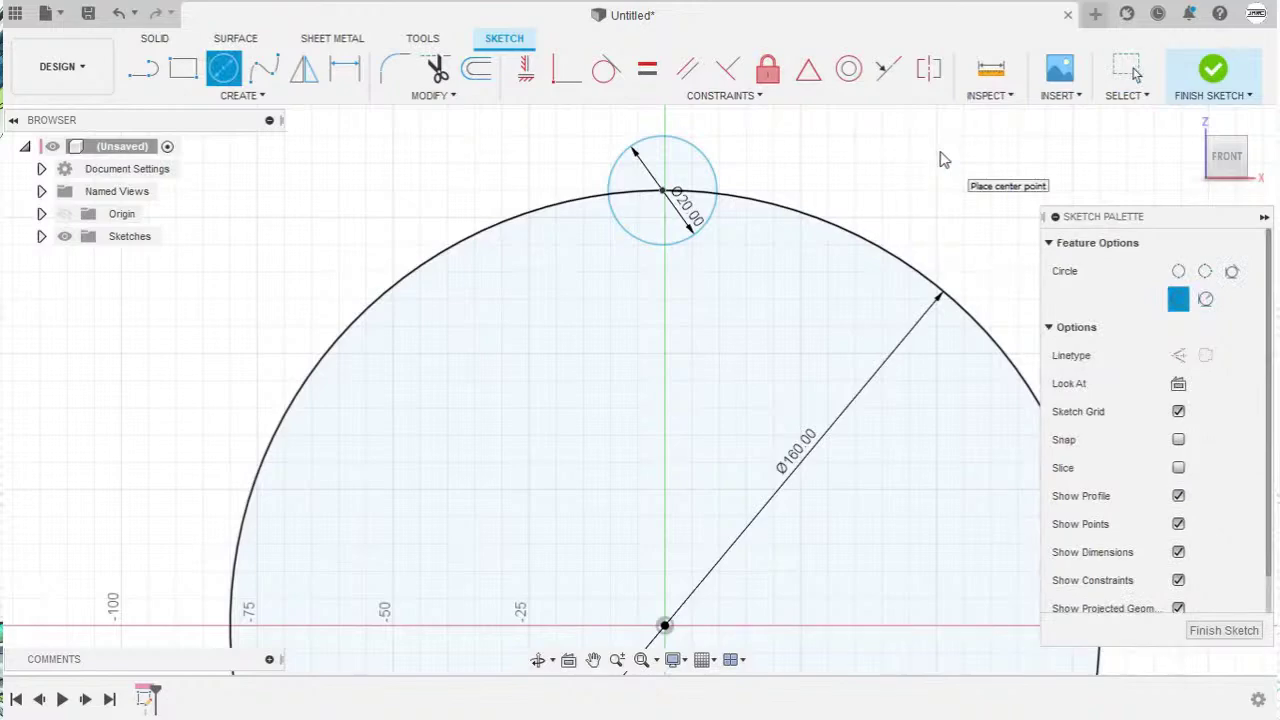
left_click(808, 216)
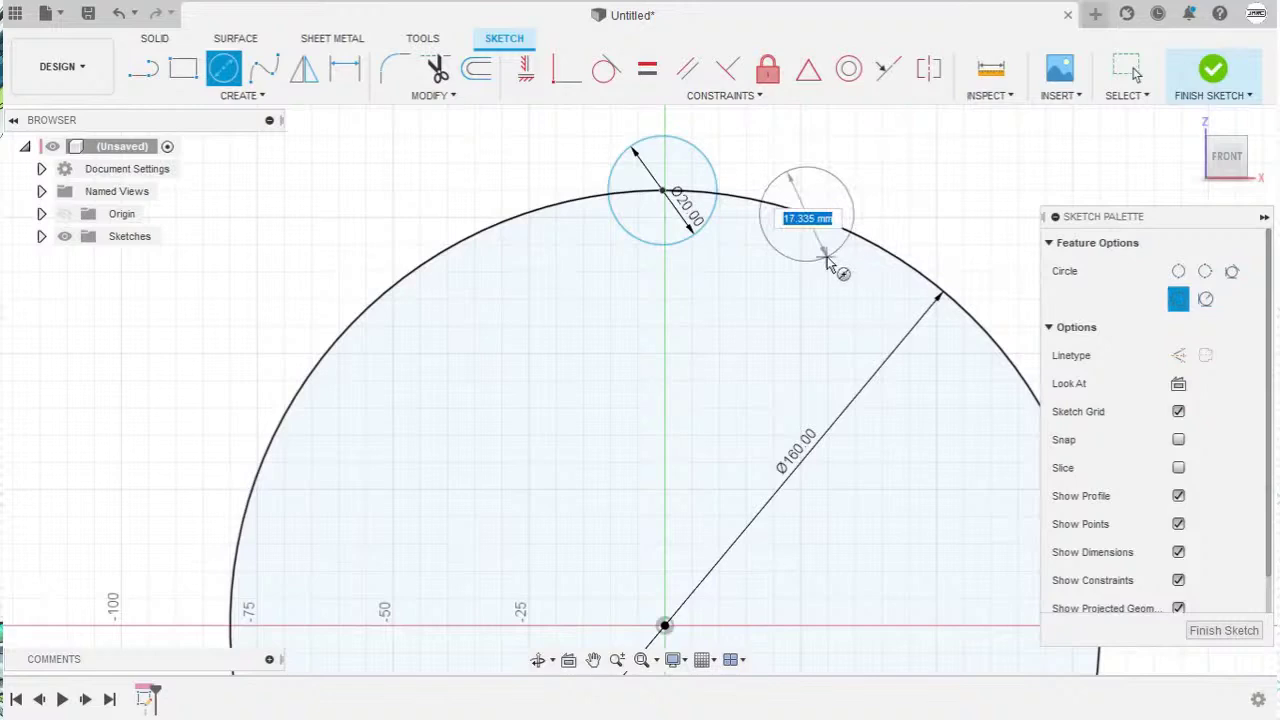
left_click(831, 267)
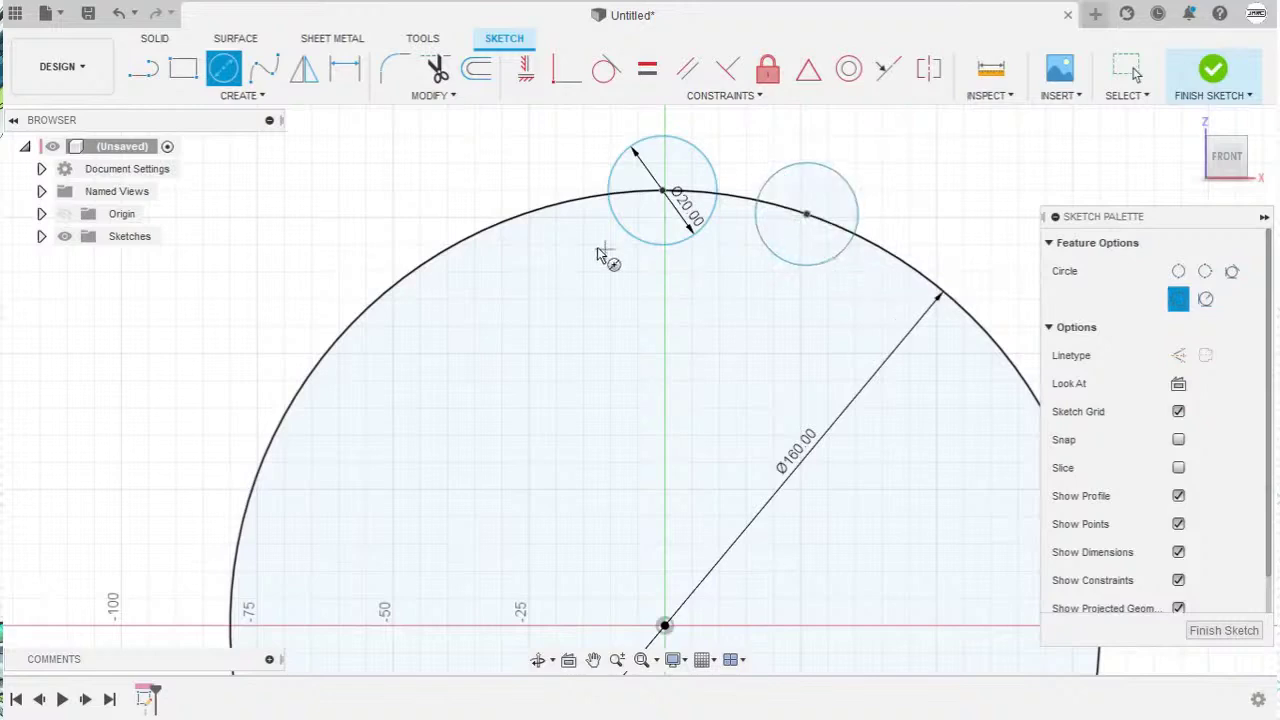
left_click(540, 211)
left_click(560, 262)
key("Escape")
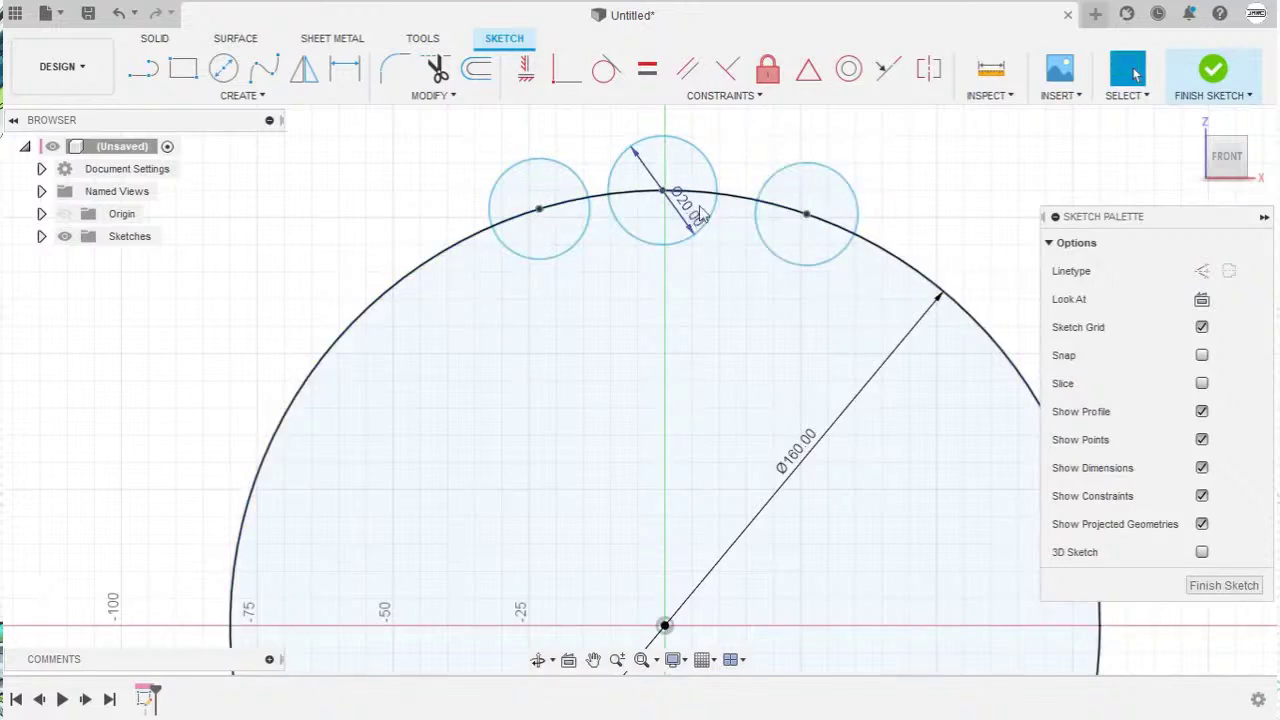
left_click(722, 182)
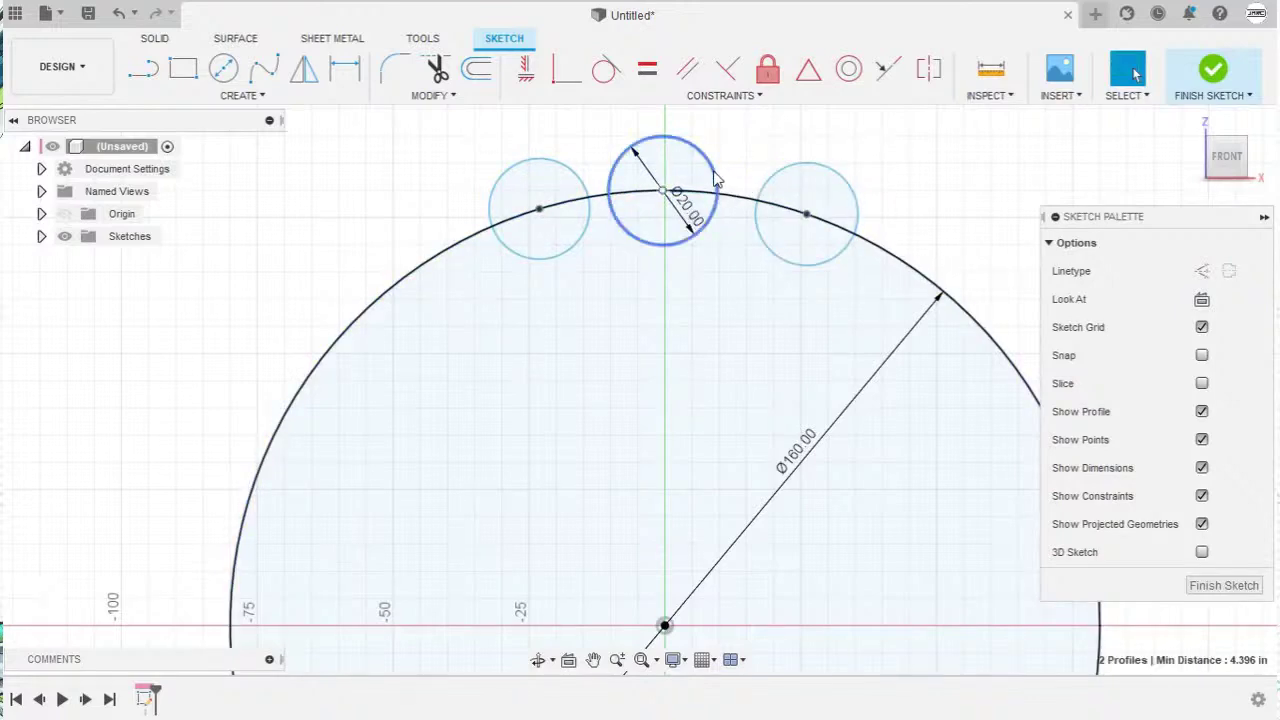
Step: Constrain the right and left circles Equal to the top Ø20 circle
left_click(784, 176)
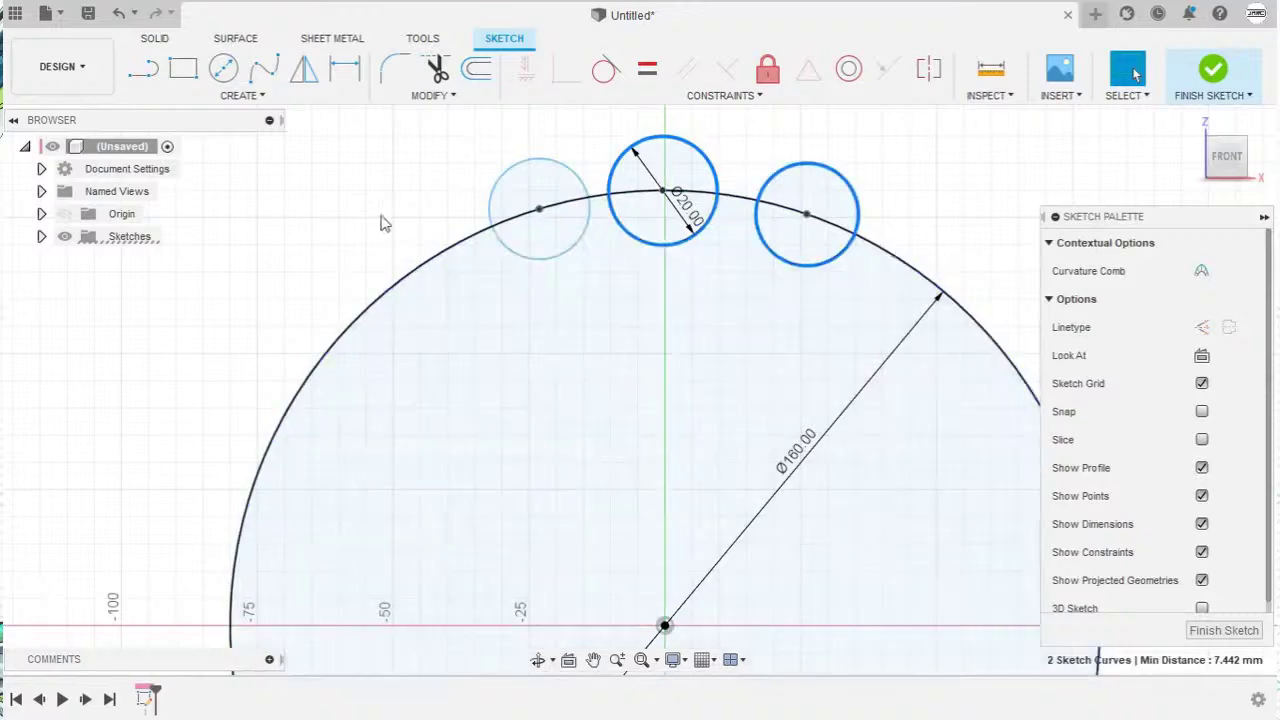
right_click(384, 220)
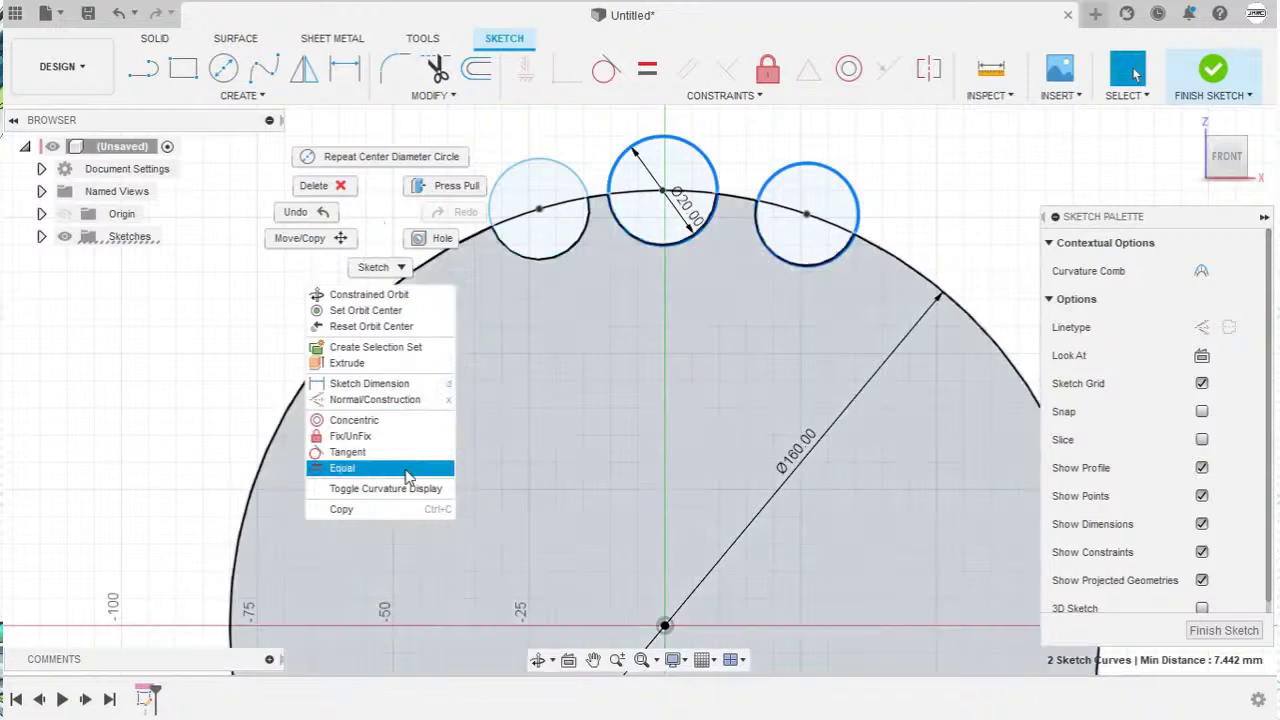
left_click(408, 476)
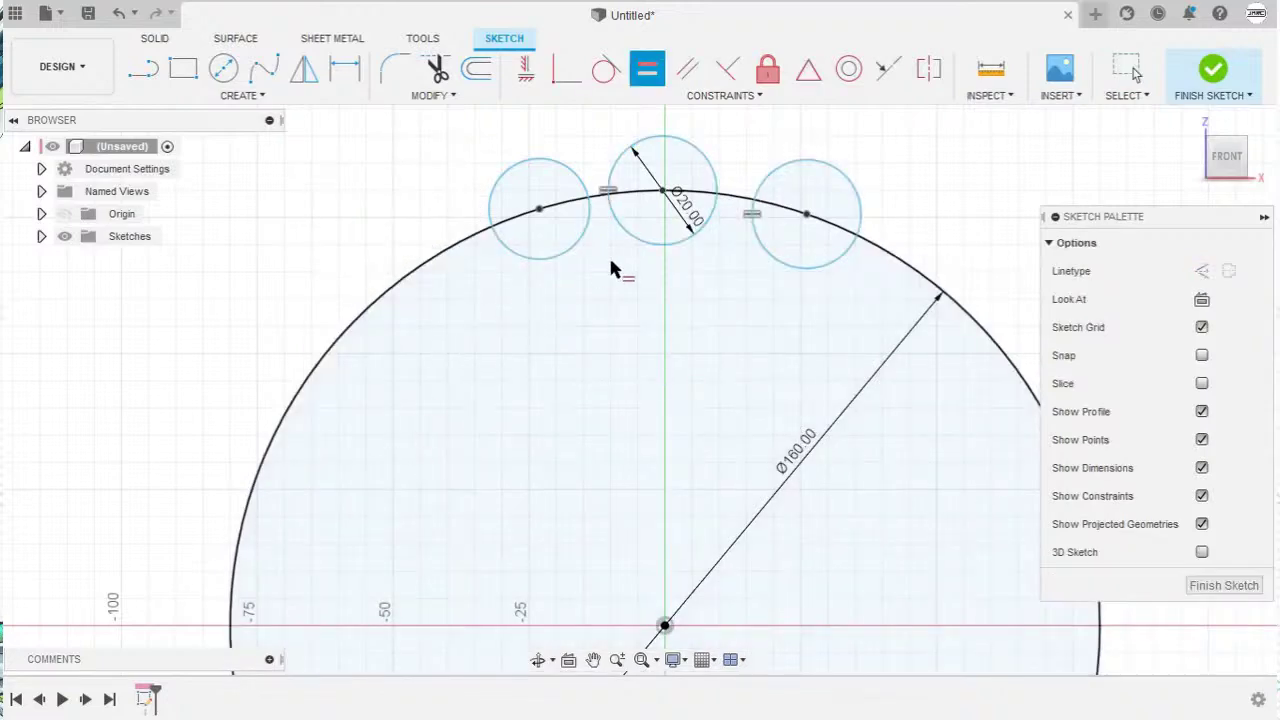
left_click(634, 240)
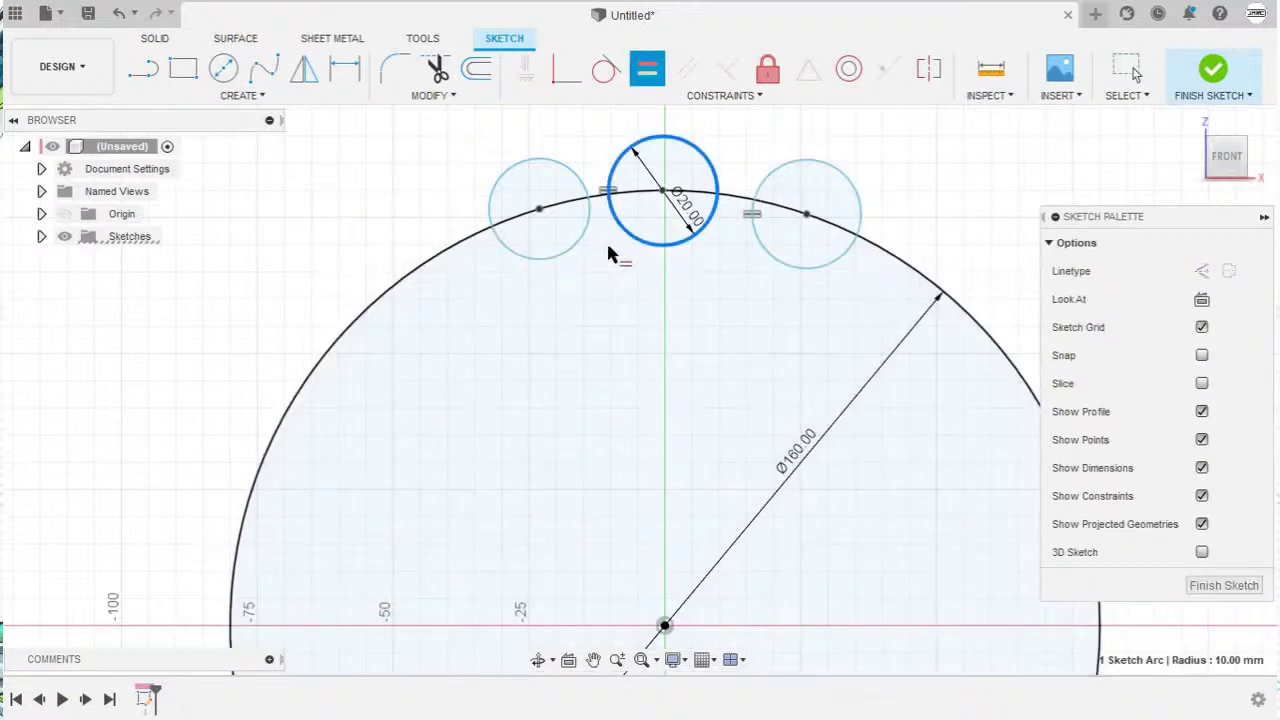
left_click(560, 260)
left_click(603, 249)
scroll(680, 234, "down", 3)
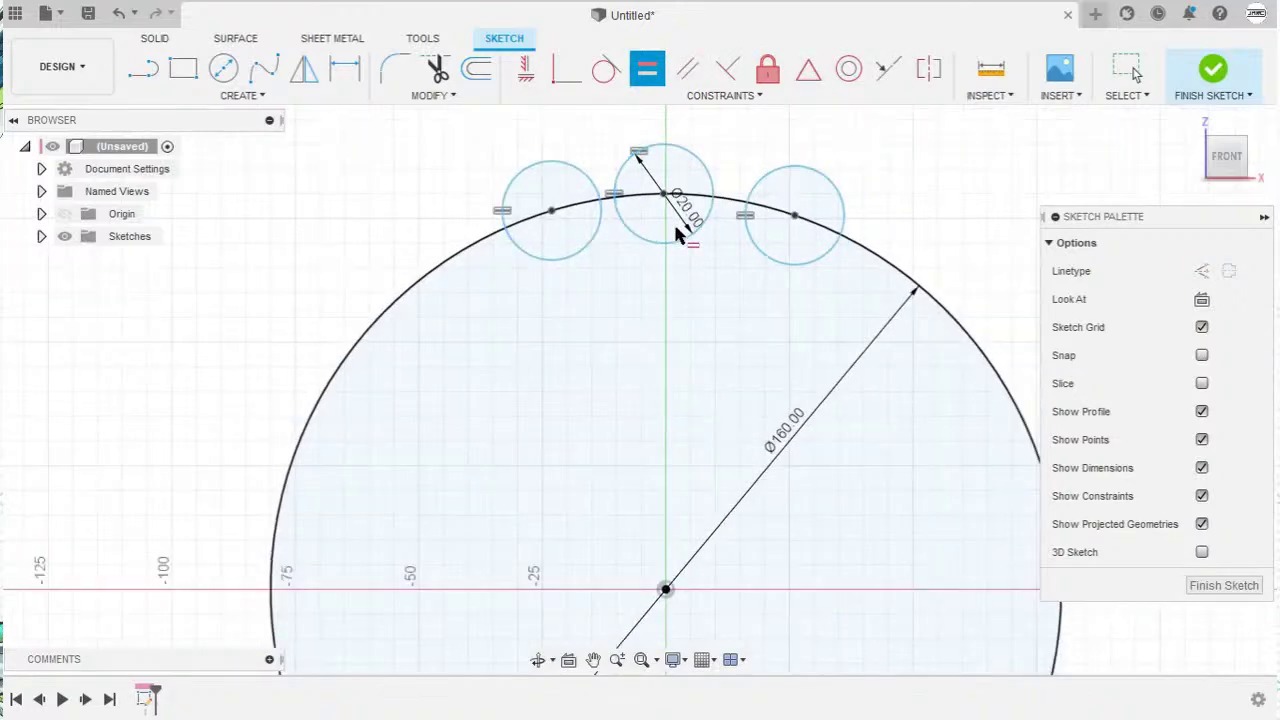
middle_click_drag(662, 258, 637, 348)
key("Escape")
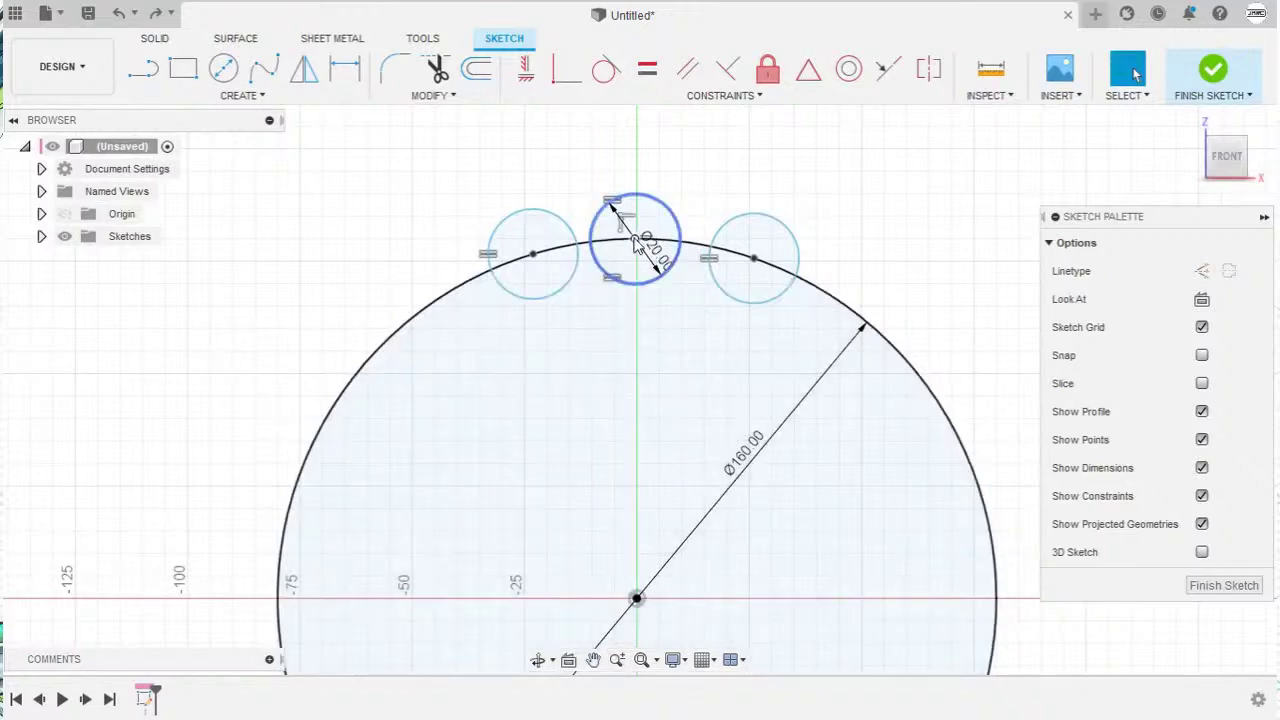
mouse_move(636, 247)
left_mouse_down()
mouse_move(652, 248)
mouse_move(640, 254)
left_mouse_up()
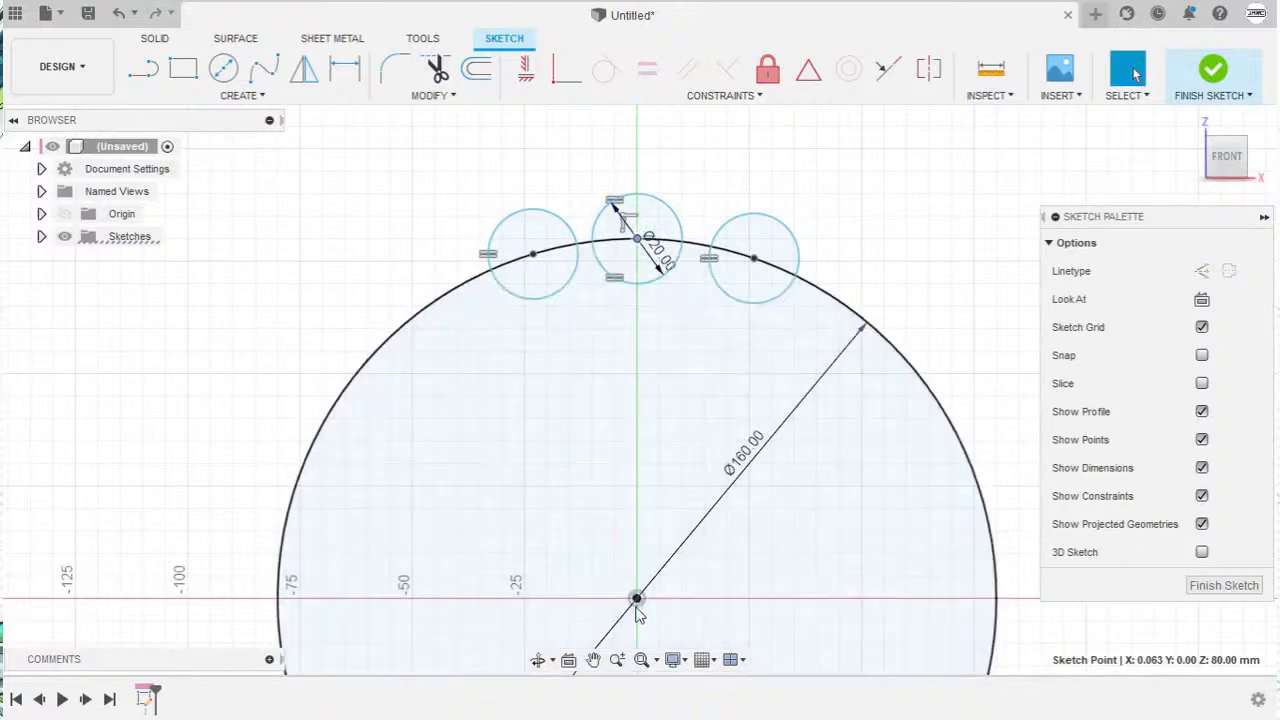
left_click(637, 599, "ctrl")
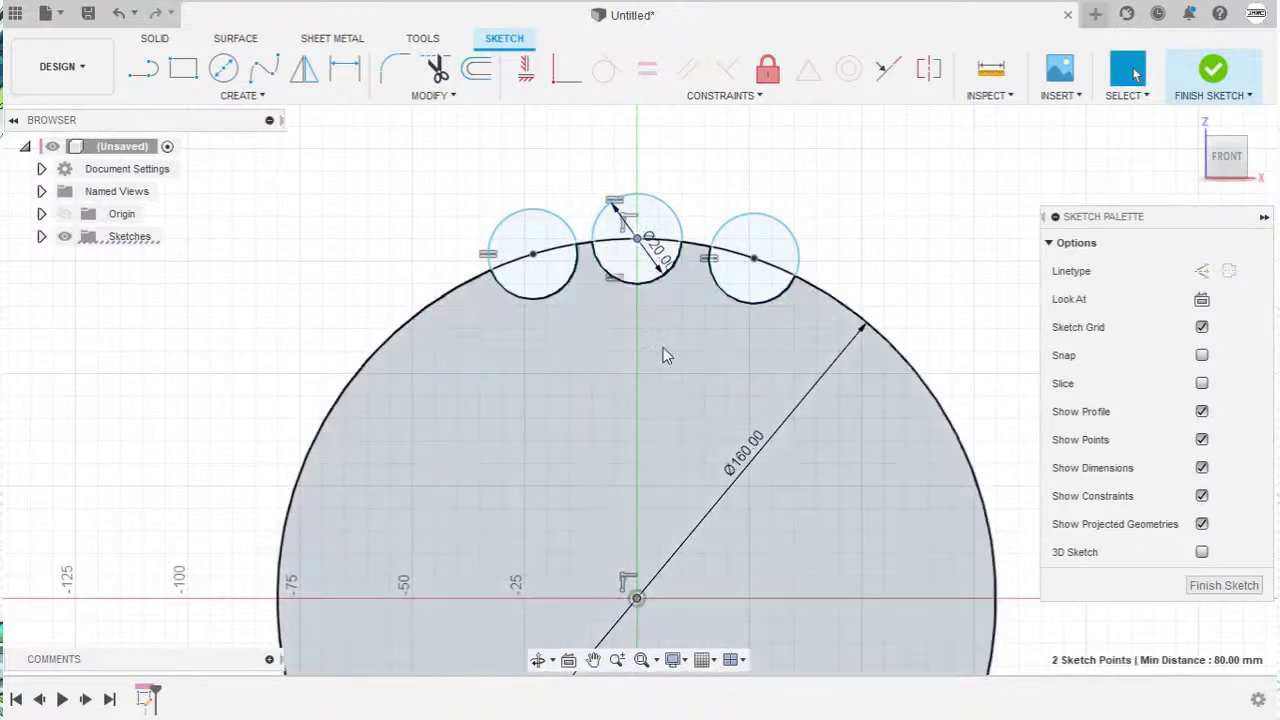
Step: Align the top circle's centre vertically with the origin and draw origin lines to all three centres
right_click(716, 157)
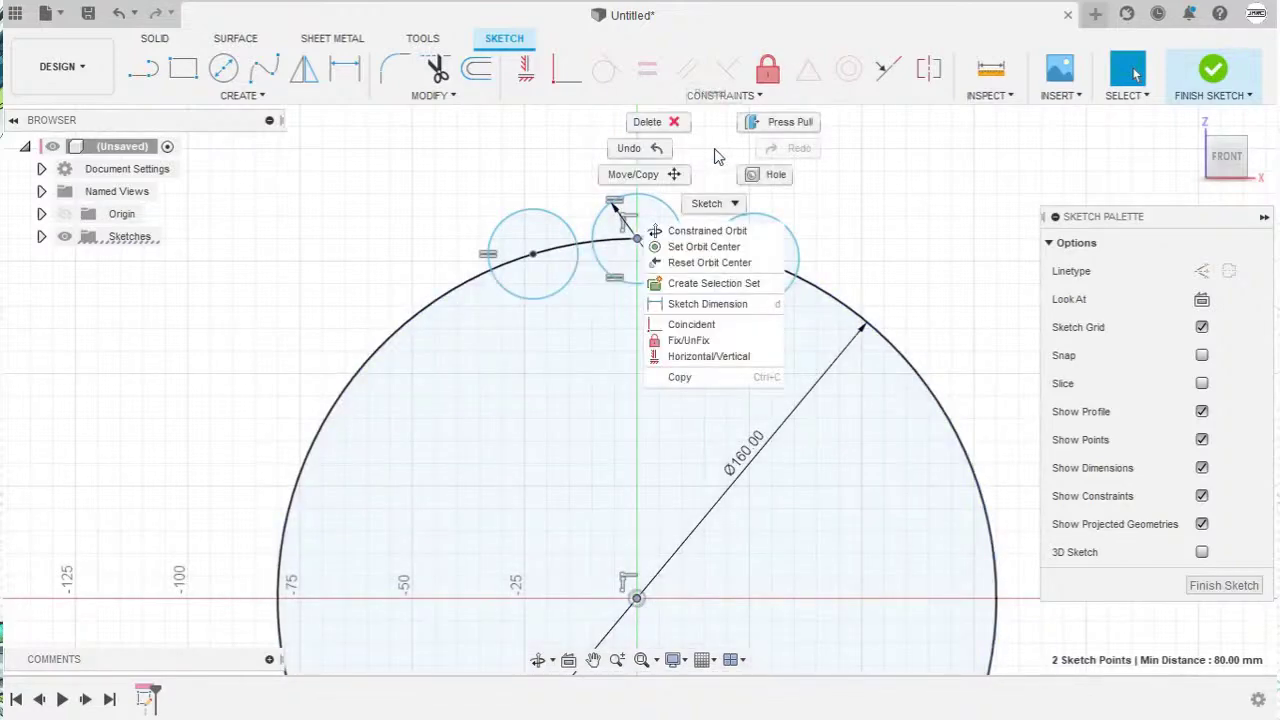
left_click(760, 358)
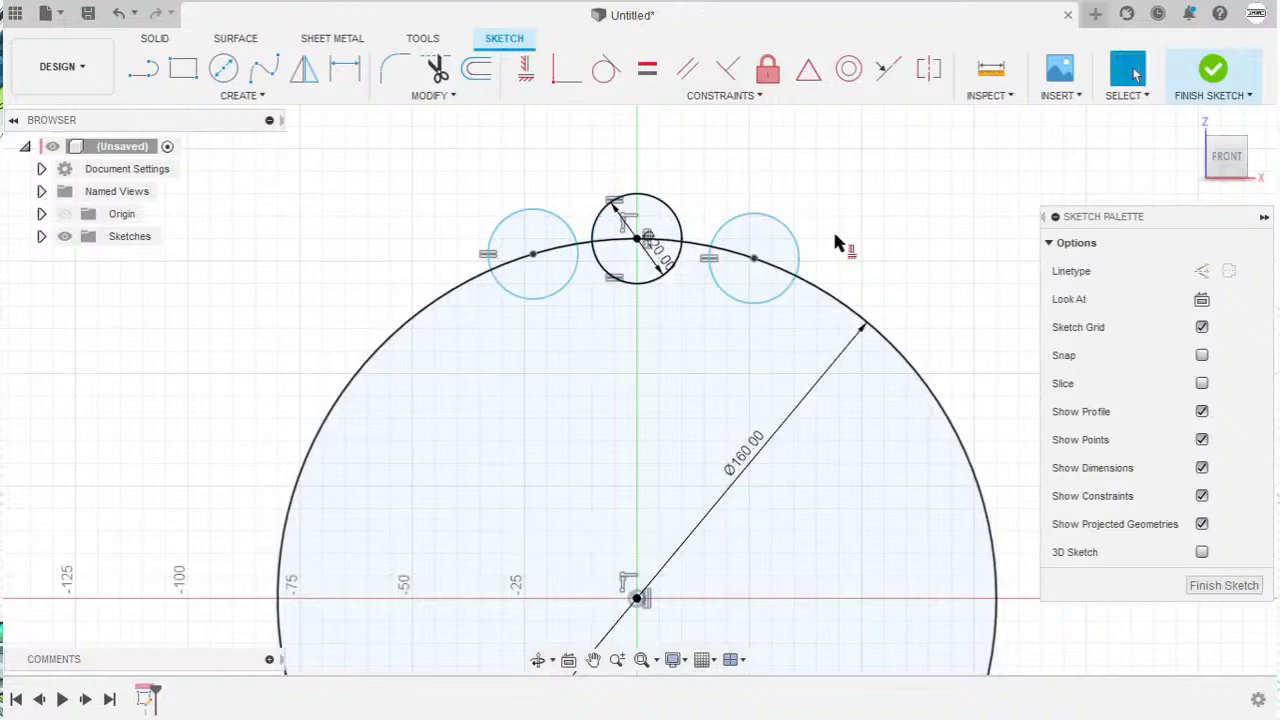
key("l")
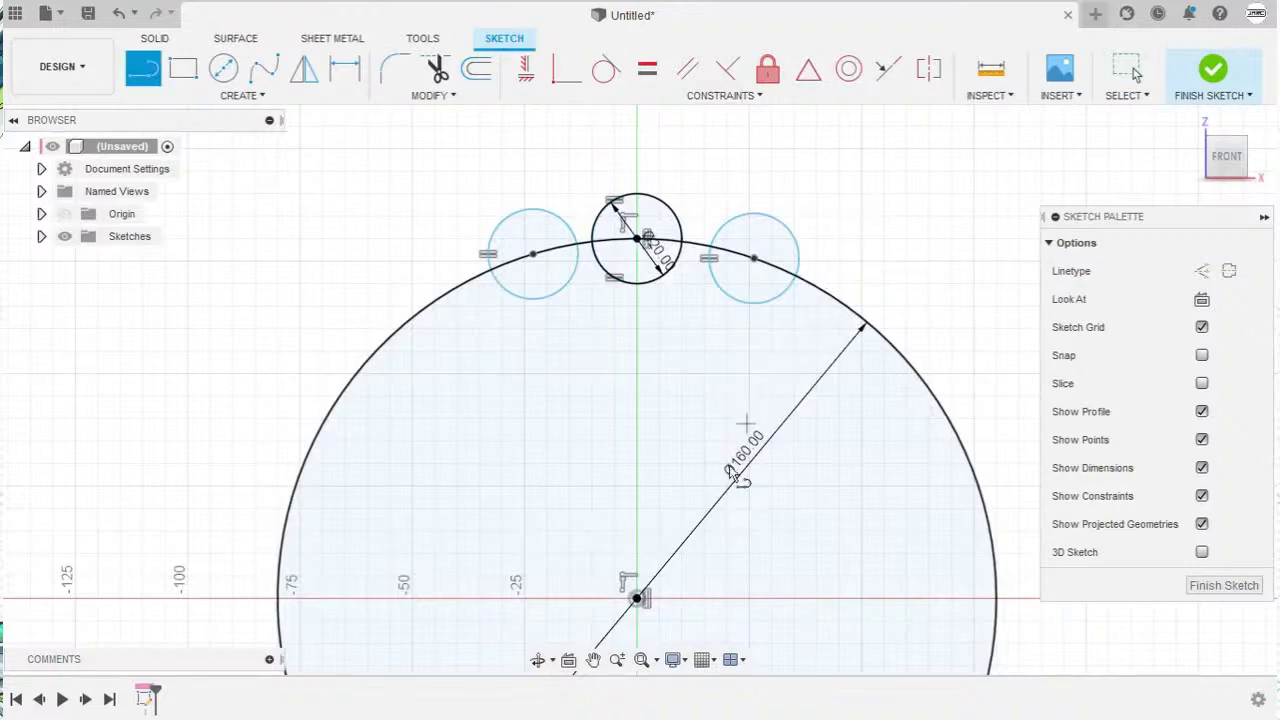
left_click(638, 598)
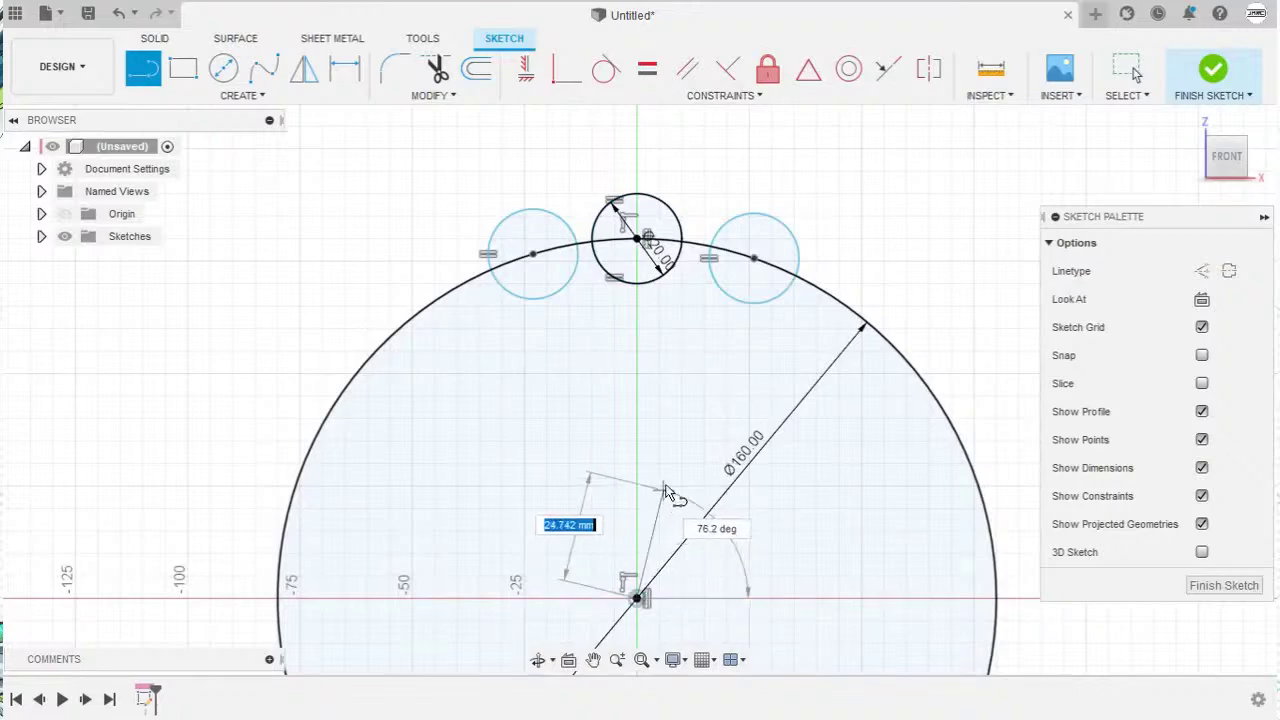
left_click(762, 261)
left_click(765, 262)
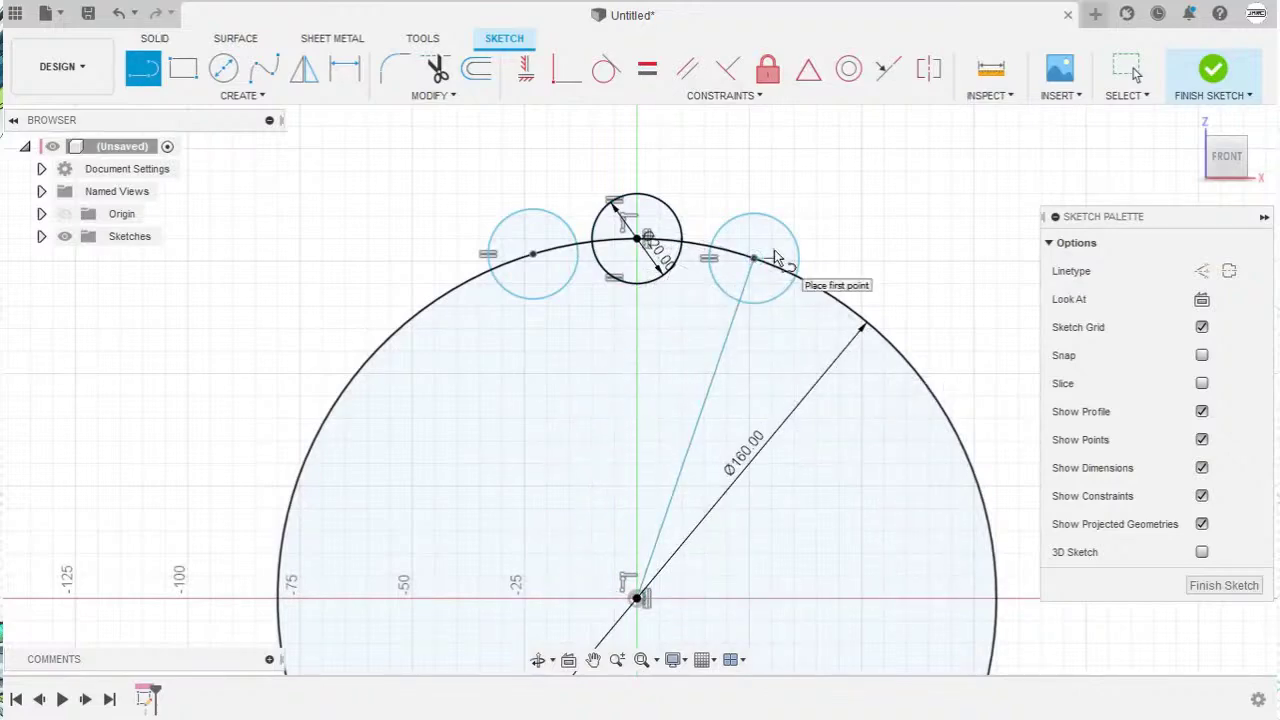
left_click(637, 600)
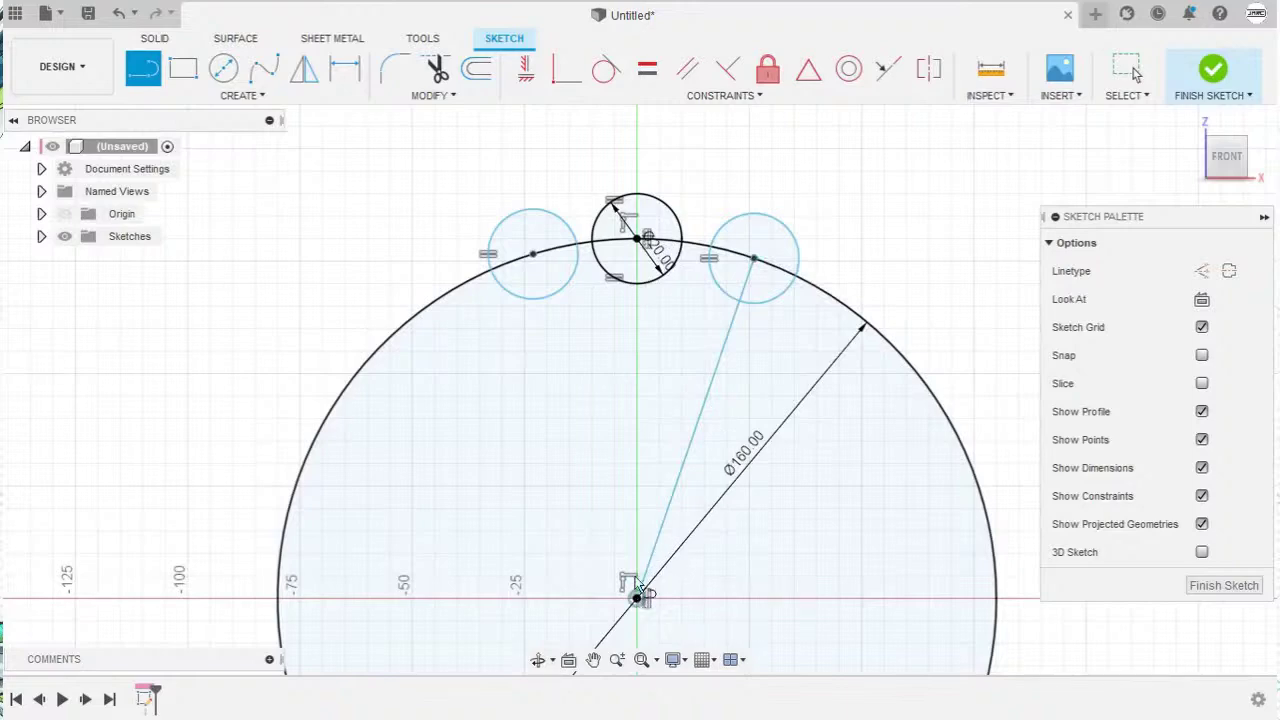
double_click(533, 255)
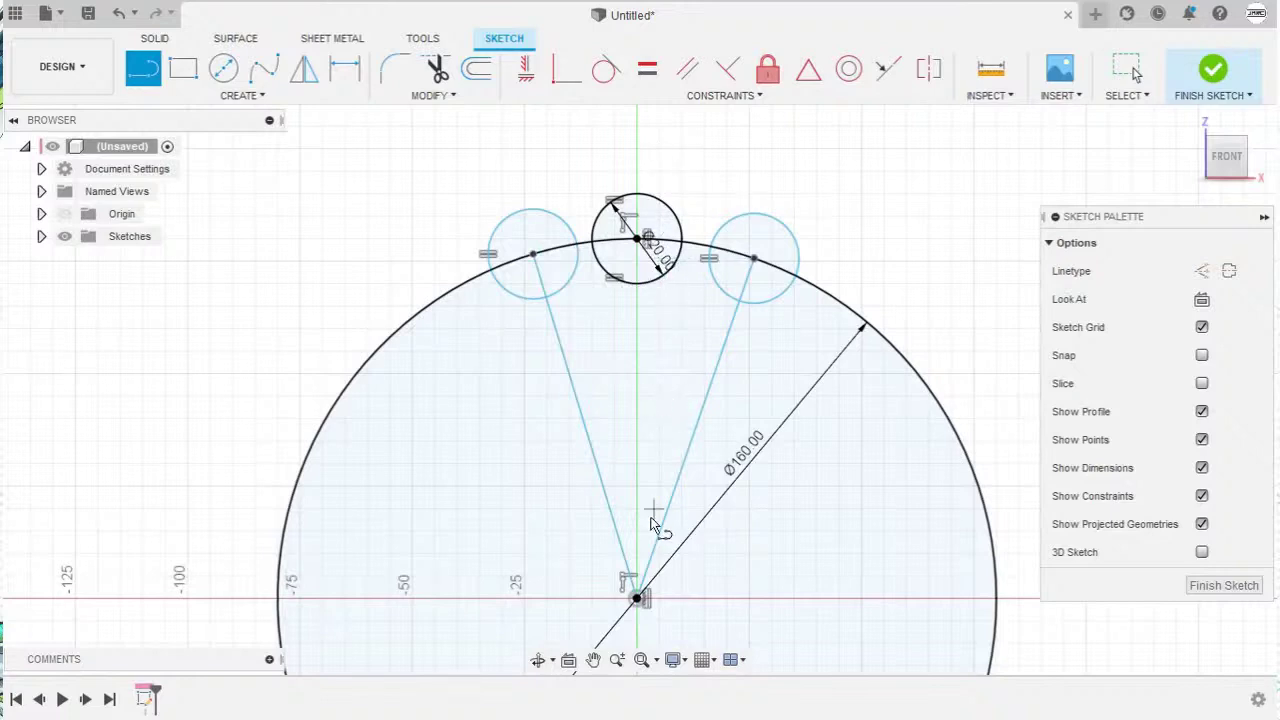
left_click(638, 598)
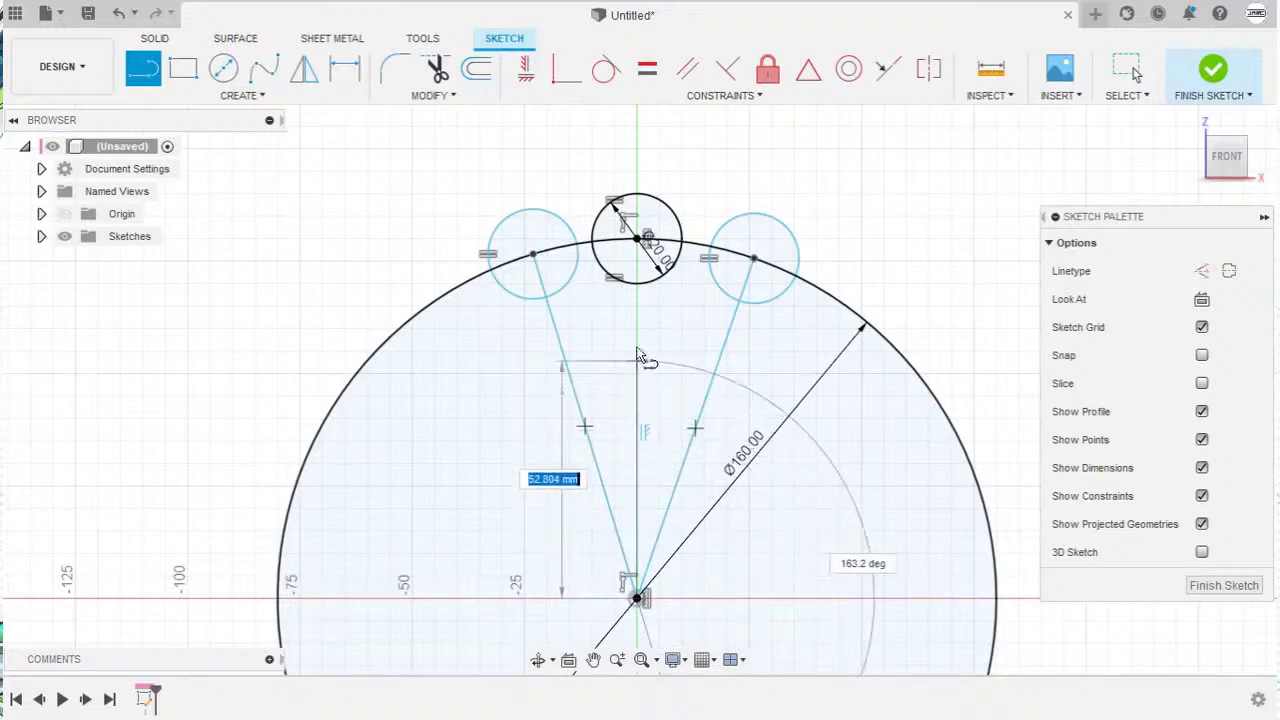
left_click(640, 241)
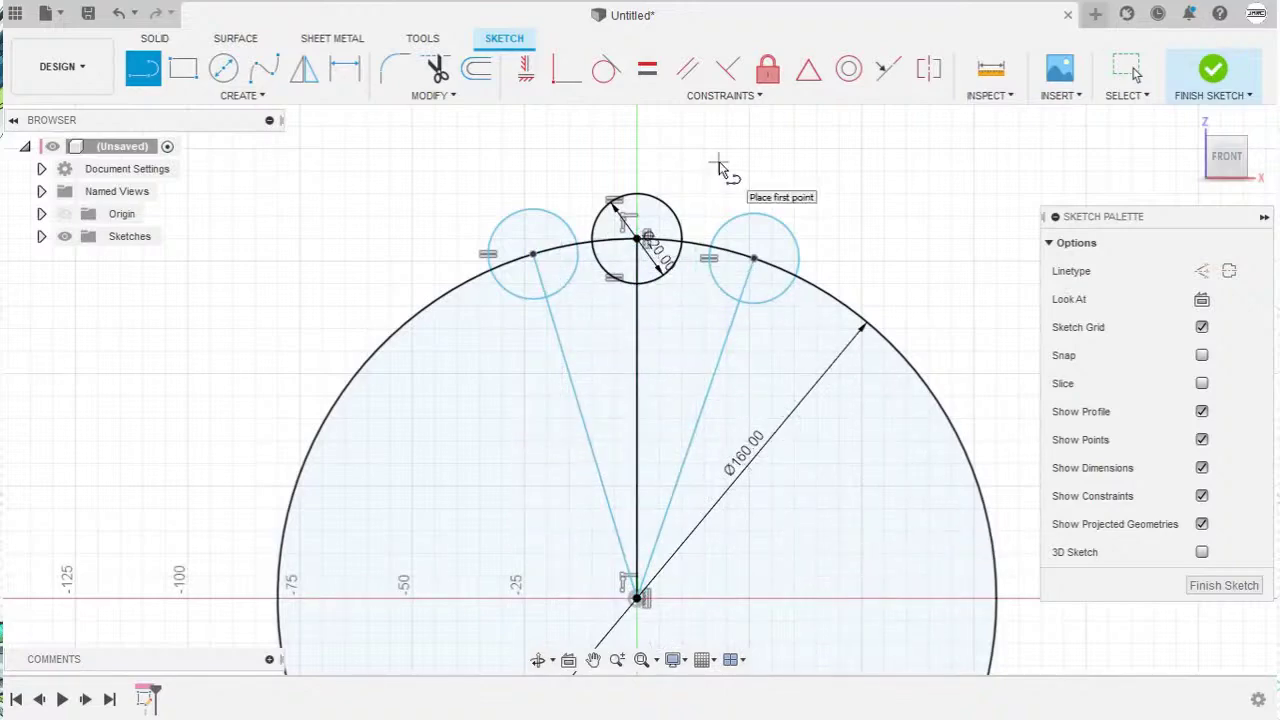
key("Escape")
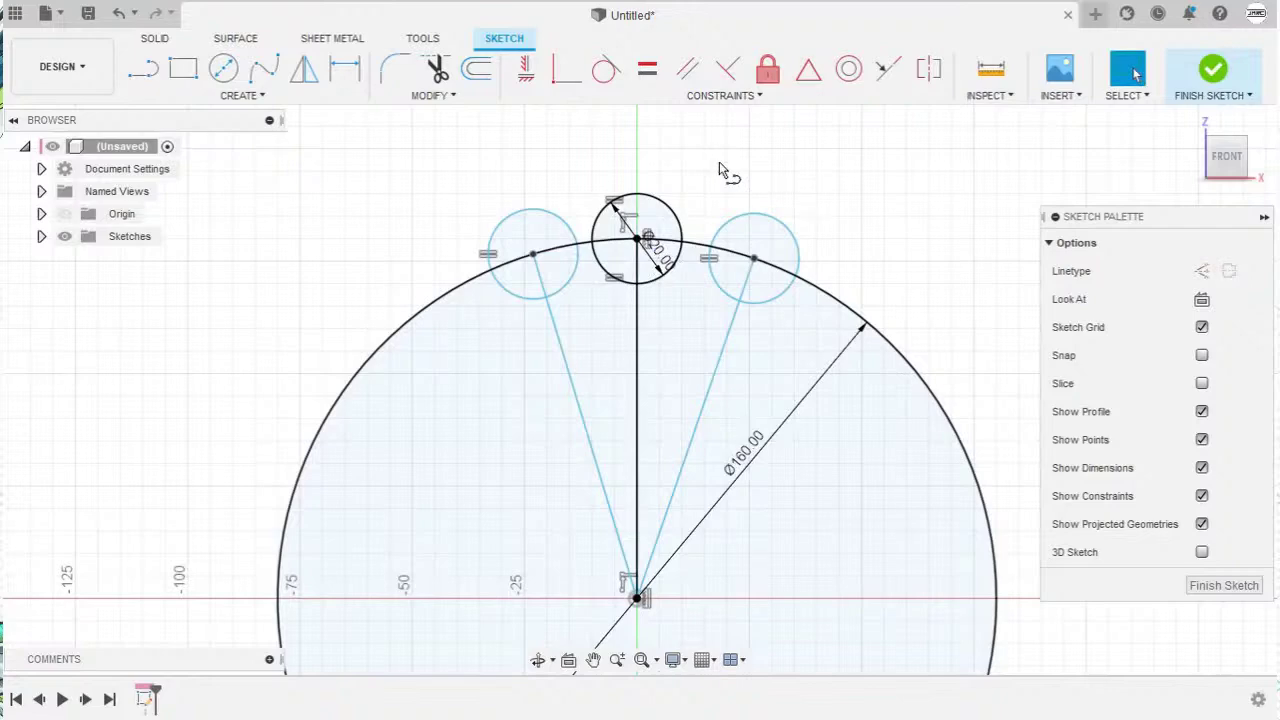
Step: Convert the Ø160 circle and the two side radial lines into construction geometry
left_click(826, 294)
left_click(722, 352, "shift")
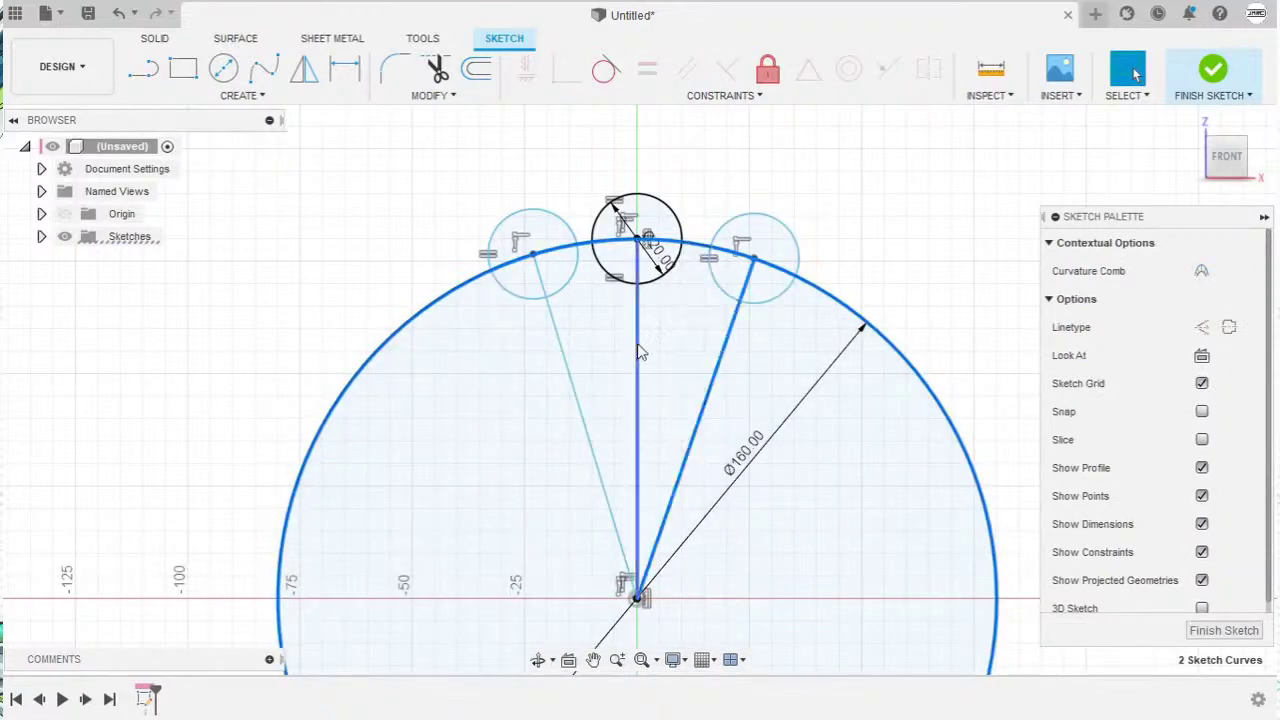
left_click(566, 370, "shift")
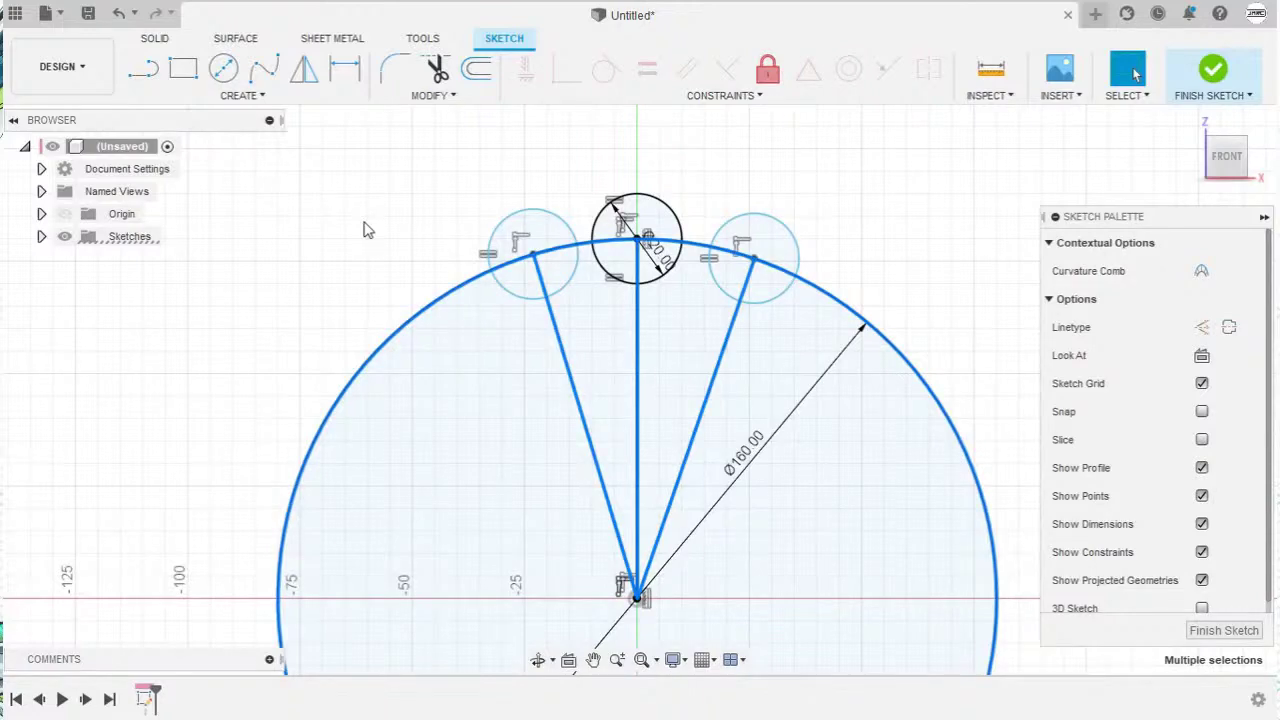
key("x")
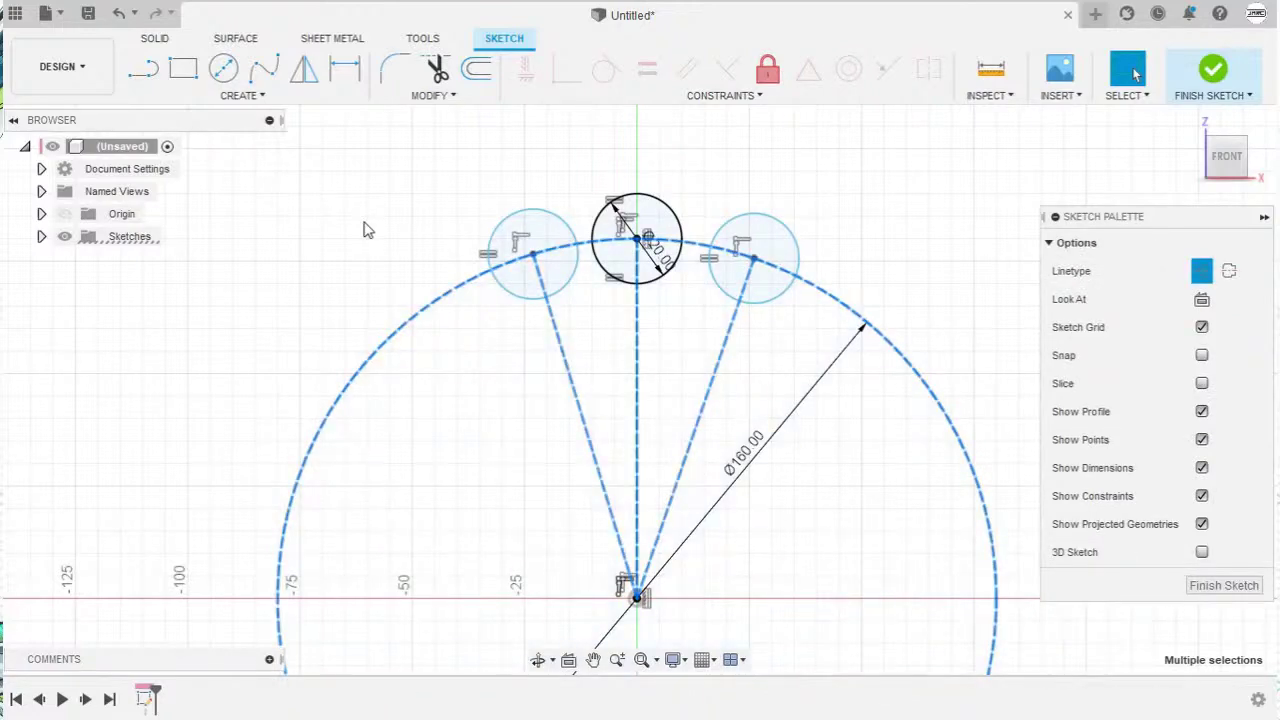
key("Escape")
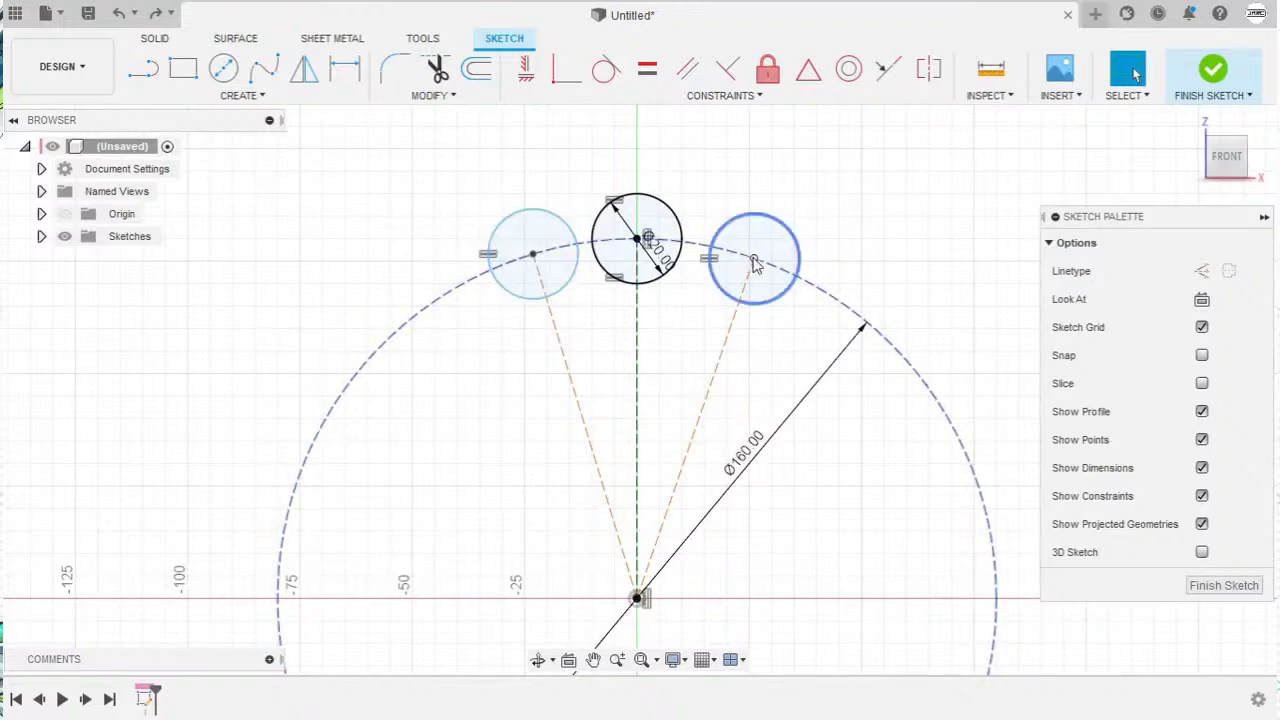
Step: Select the vertical centre line and both side circle centres for a symmetry constraint
left_click(641, 361)
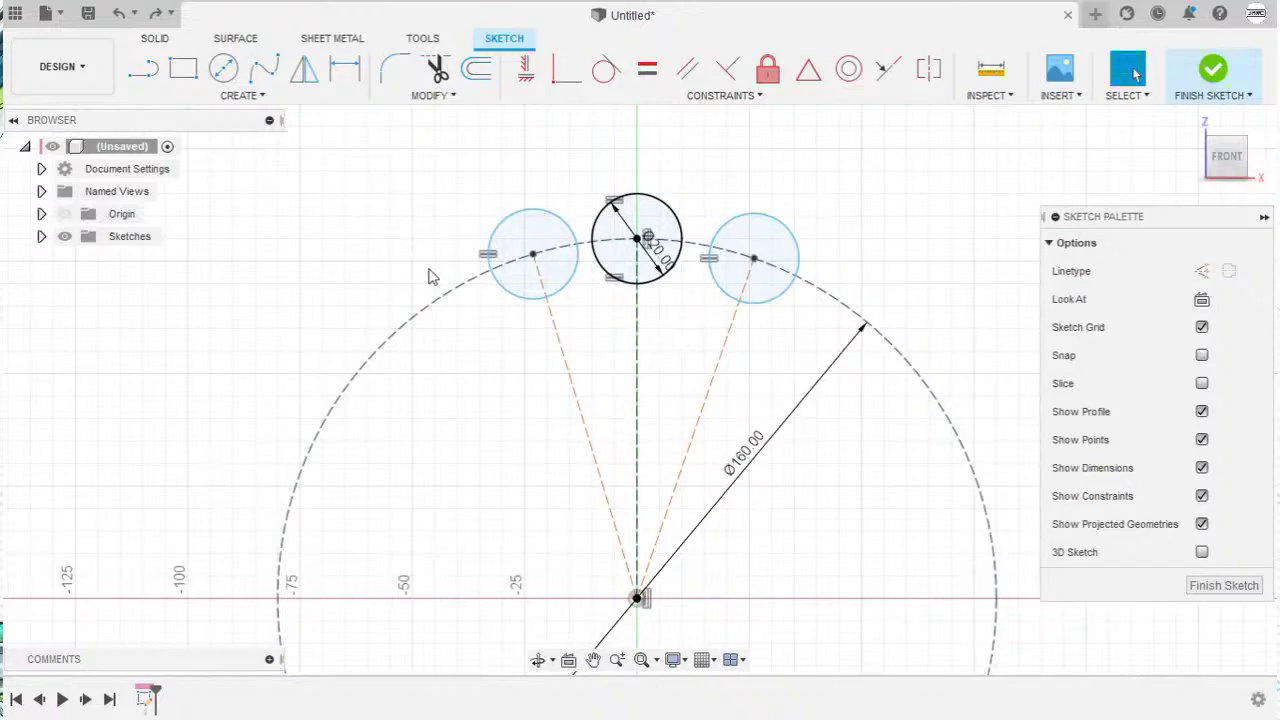
left_click(557, 282)
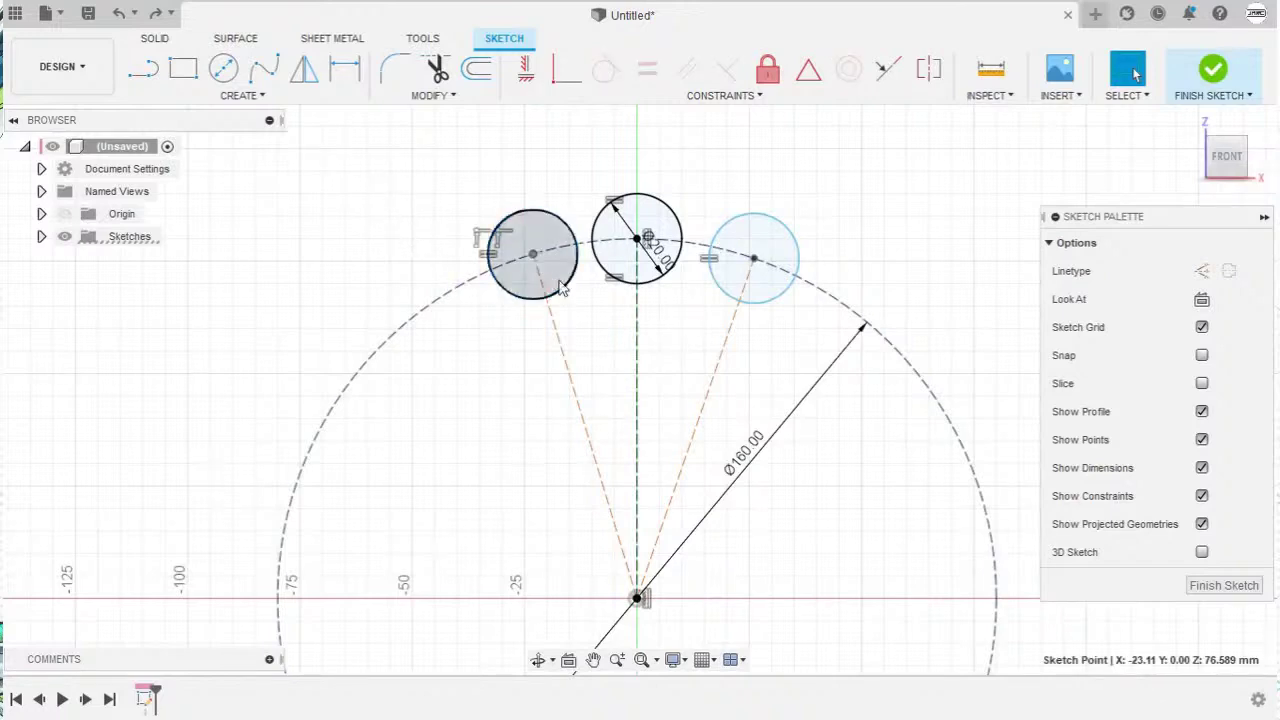
left_click(756, 262, "shift")
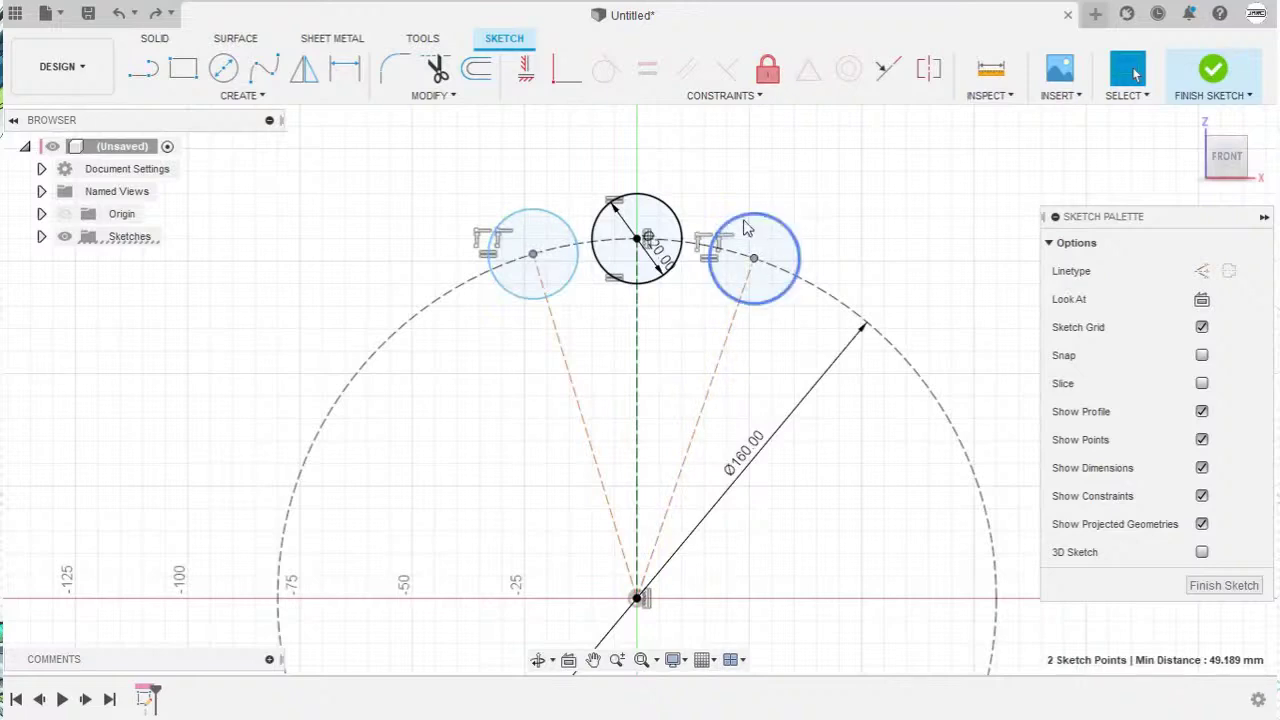
left_click(639, 344, "shift")
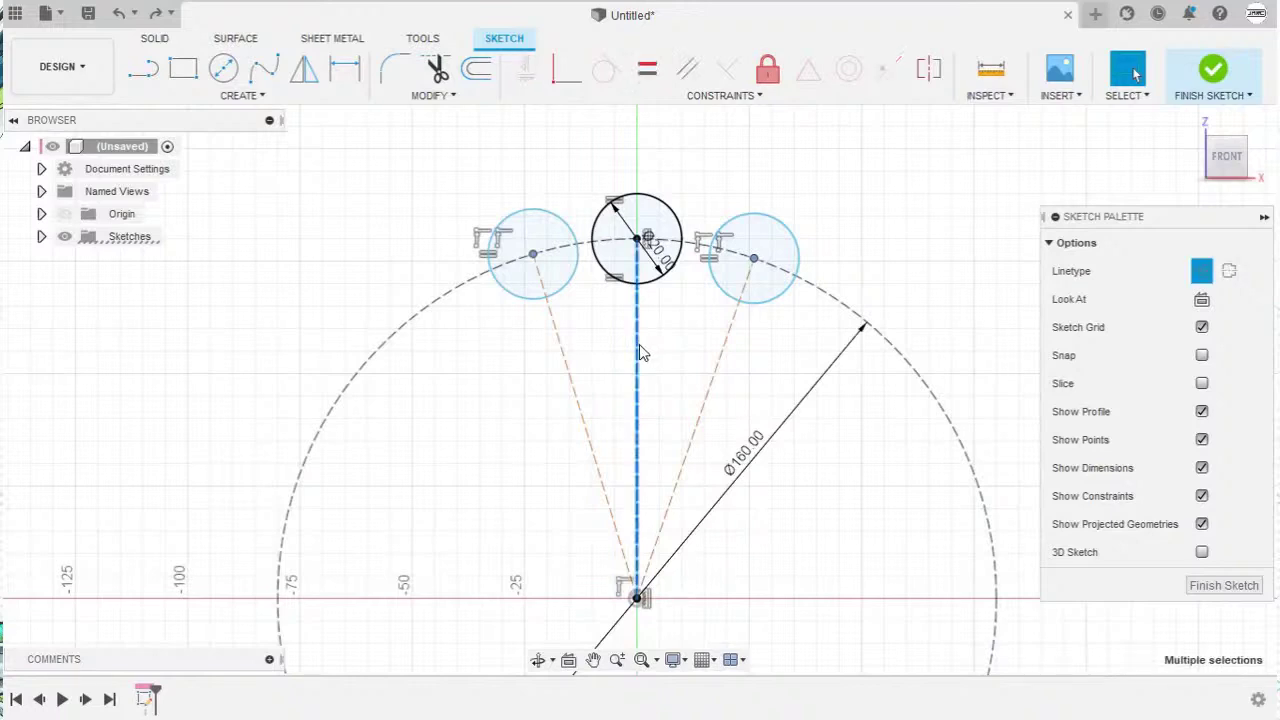
Step: Make the side centres symmetric about the centre line and dimension the right radial line at 30°
right_click(352, 176)
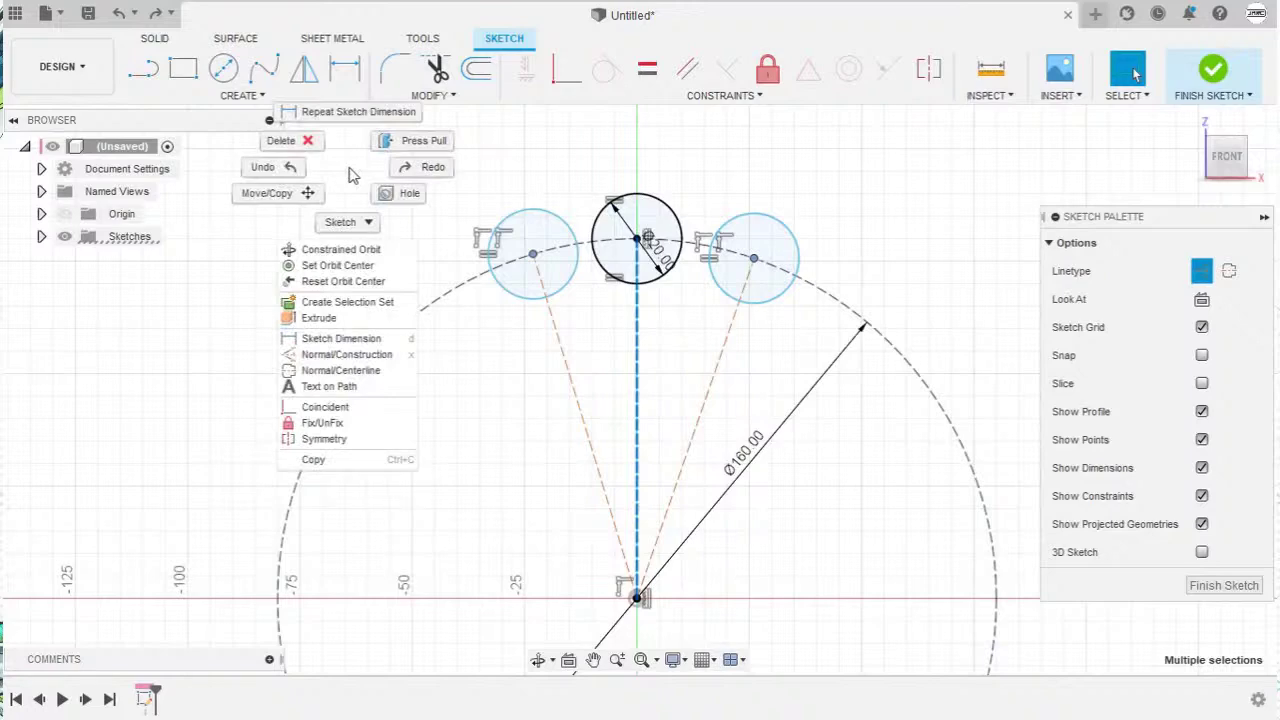
left_click(386, 445)
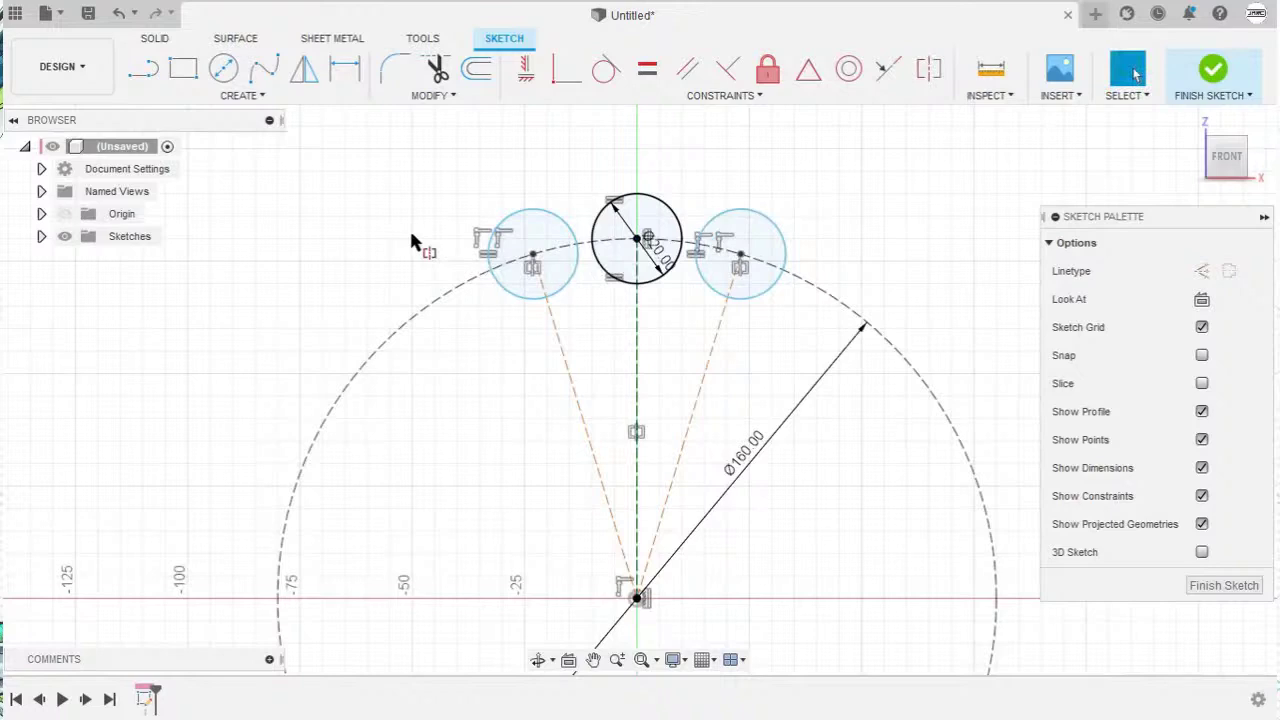
key("d")
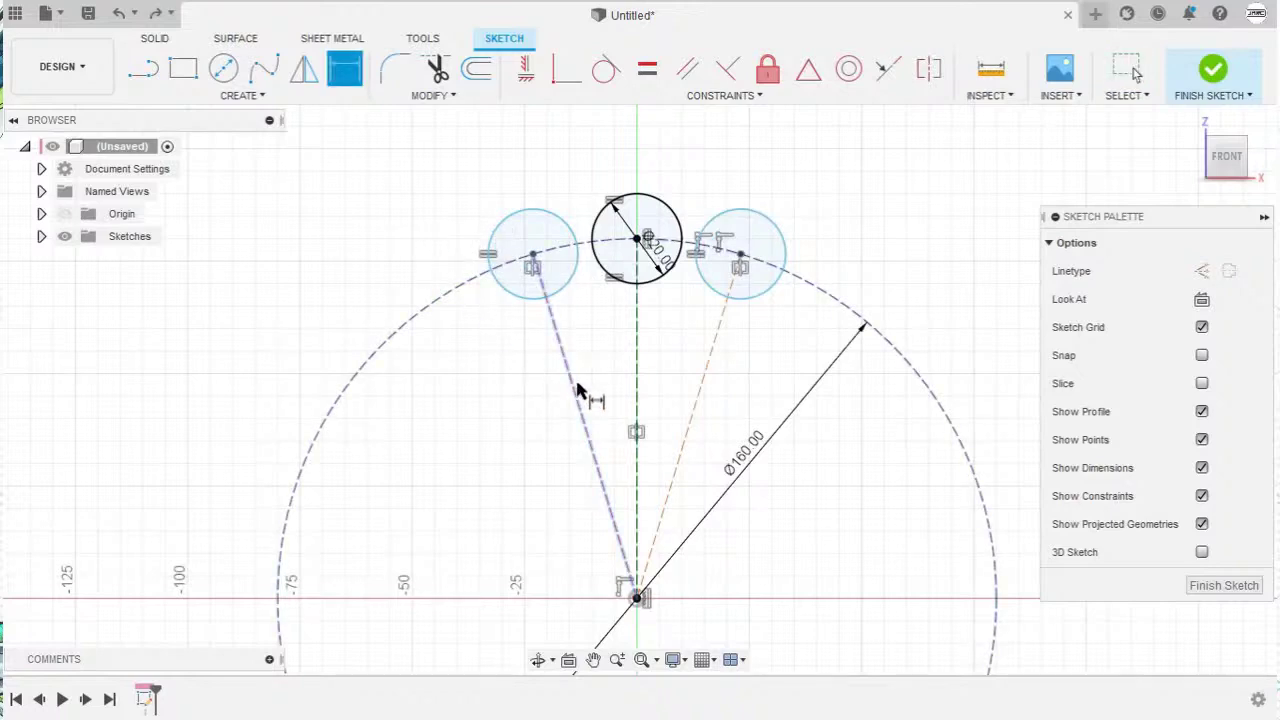
left_click(636, 352)
left_click(713, 356)
left_click(676, 342)
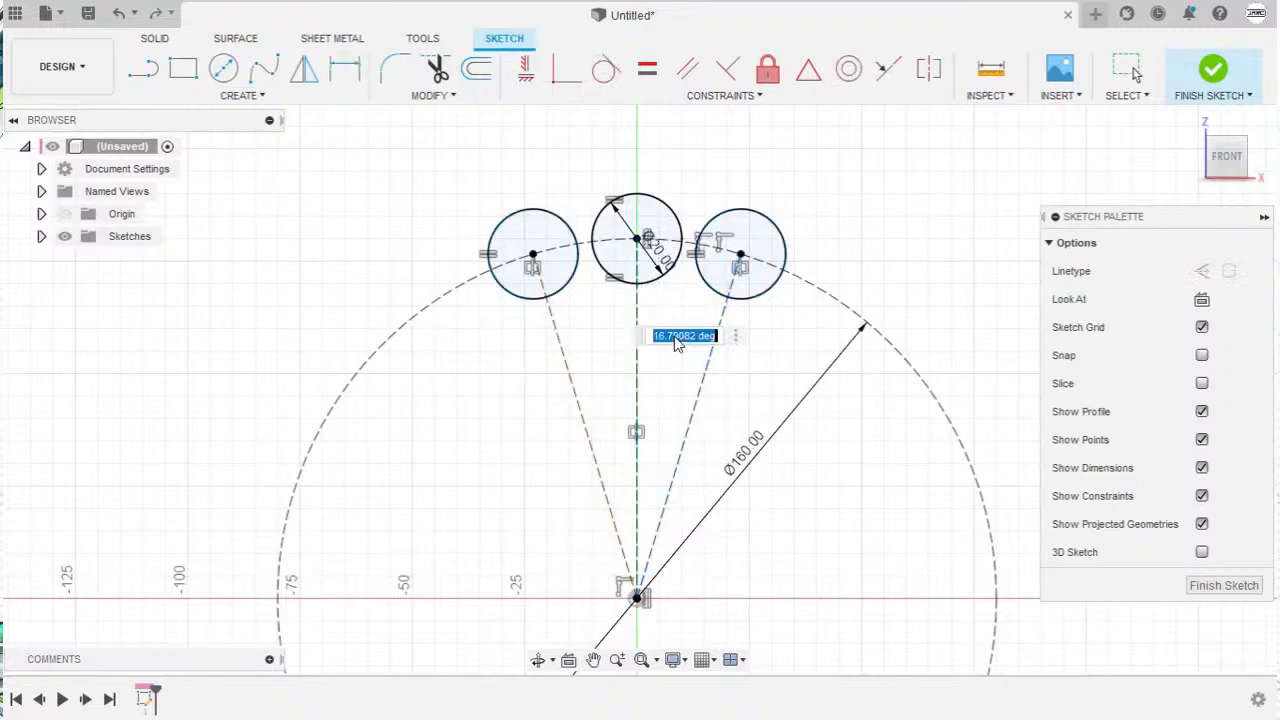
type("30")
key("Return")
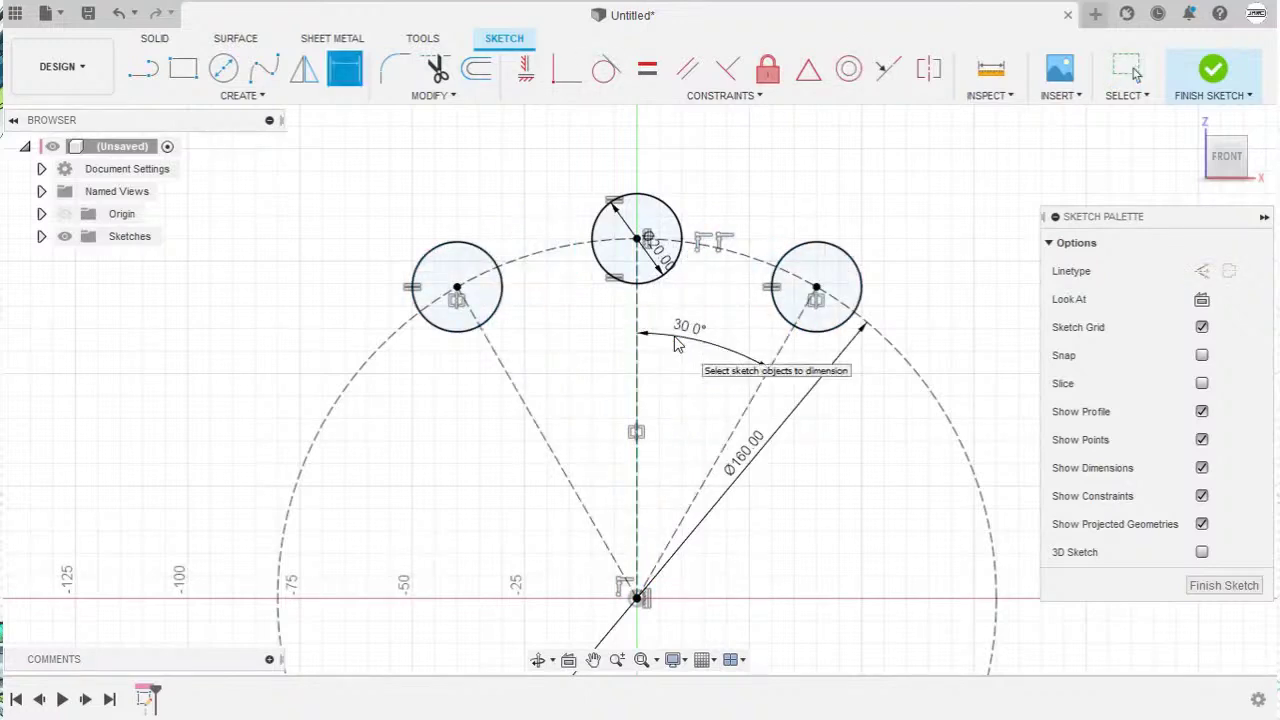
key("Escape")
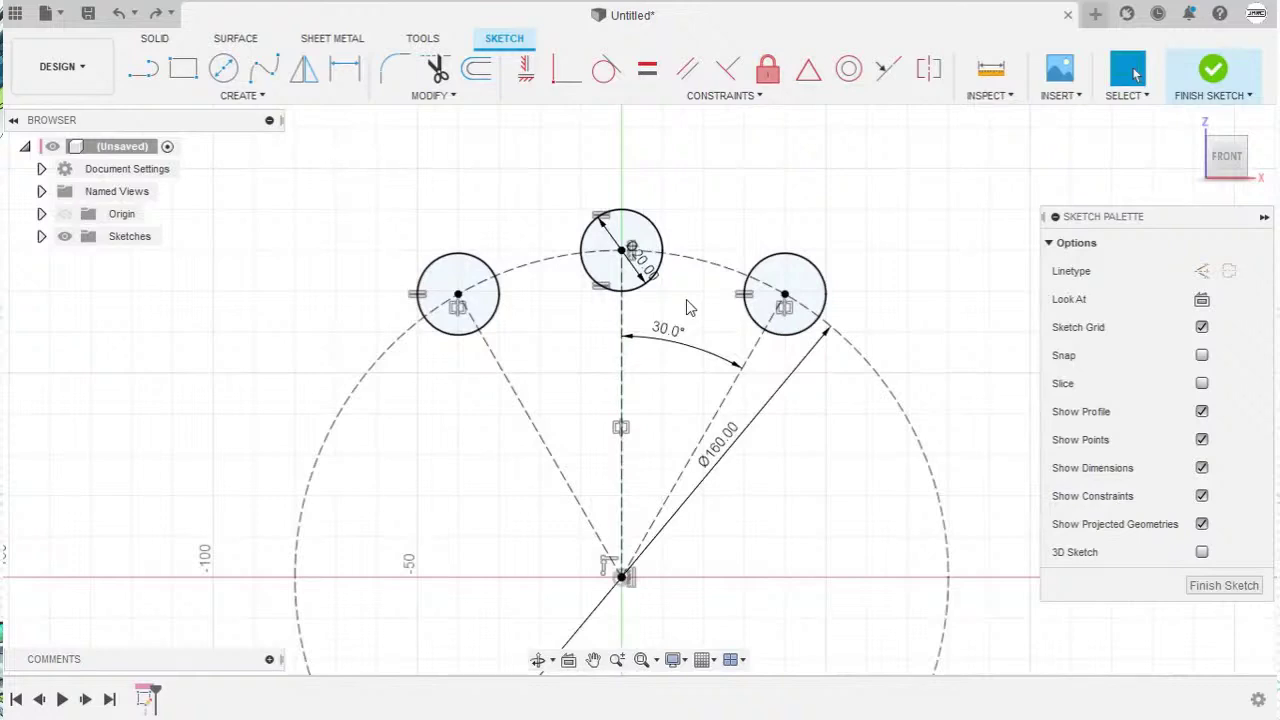
key("c")
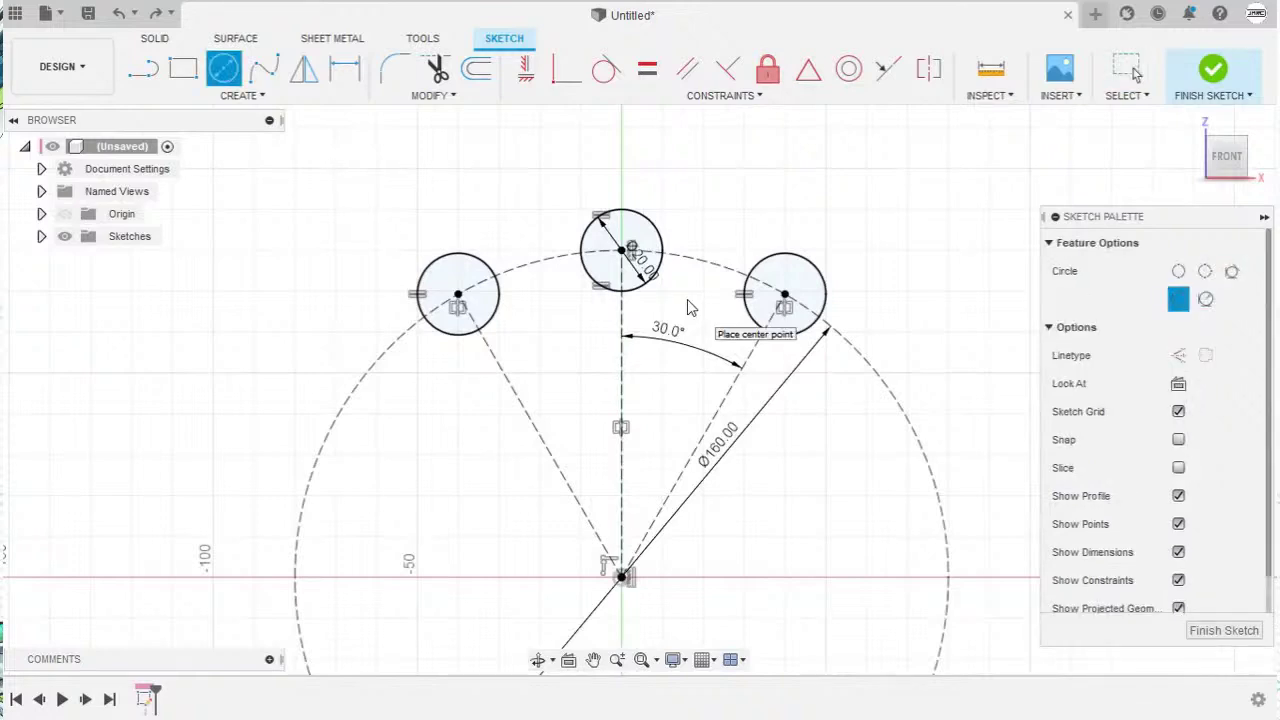
Step: Draw a Ø40 circle concentric with the top circle and larger circles around both side circles
left_click(622, 250)
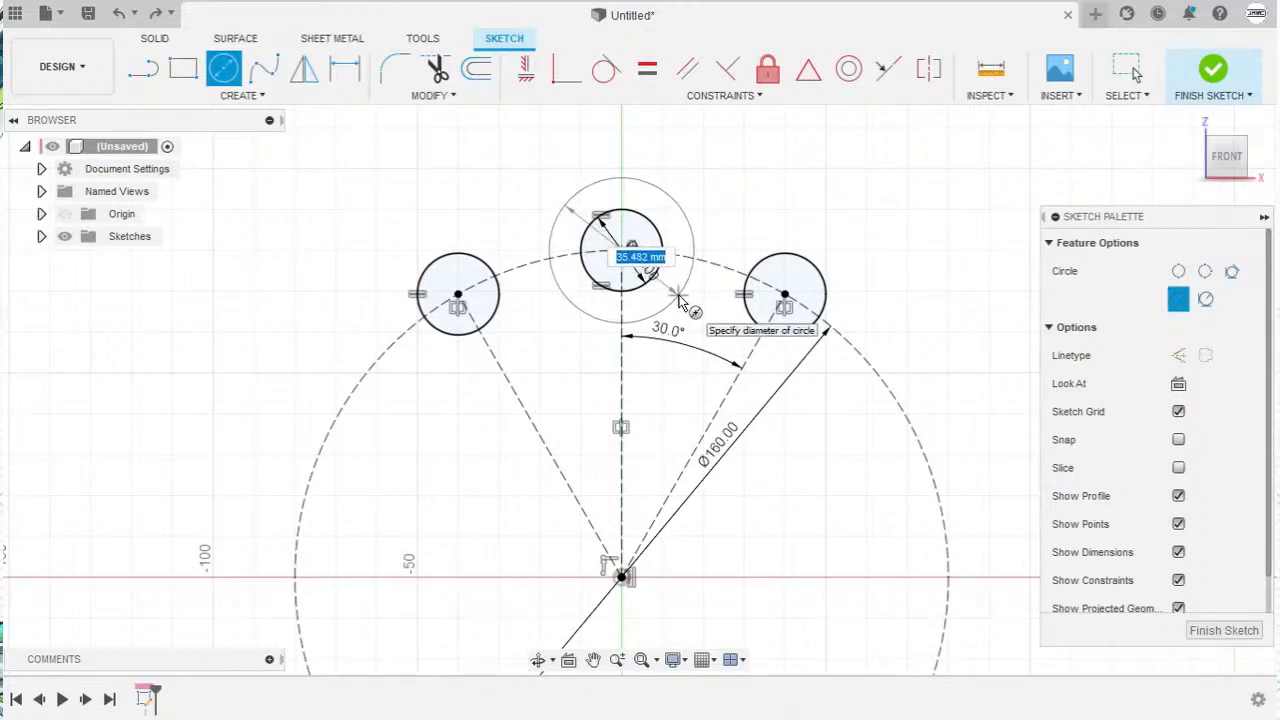
type("40")
key("Return")
key("Escape")
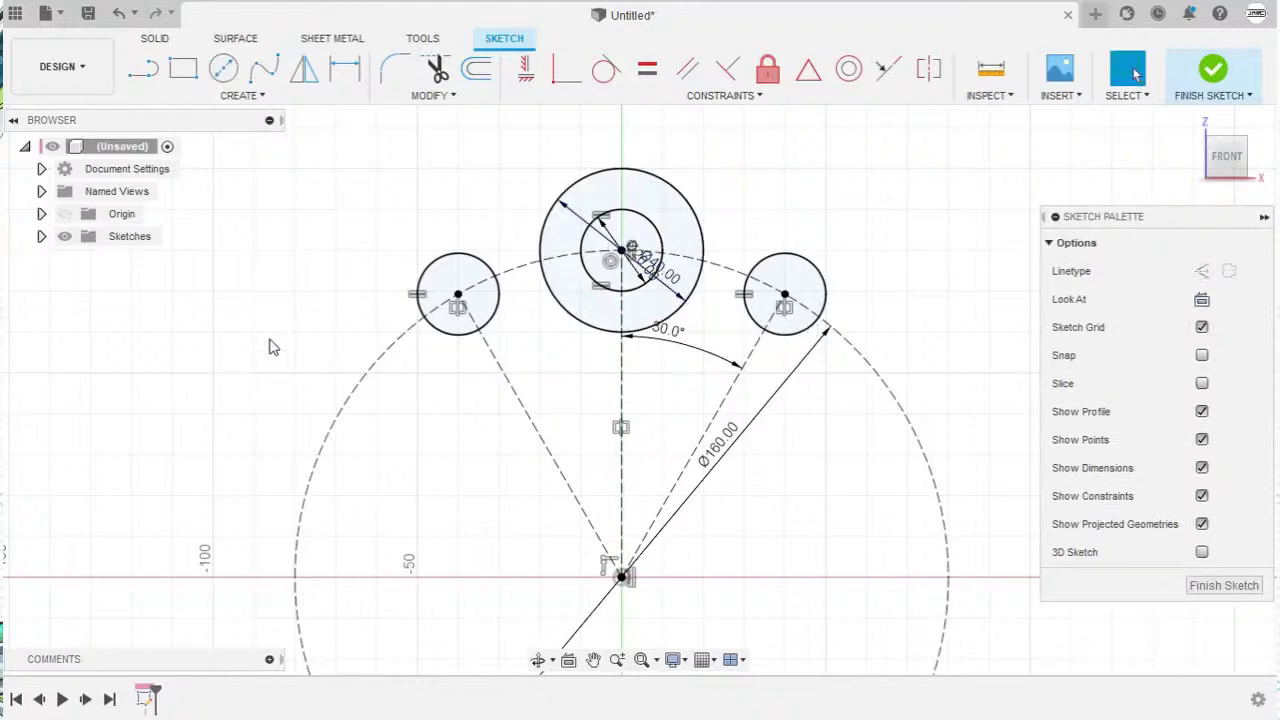
right_click_drag(271, 388, 281, 250)
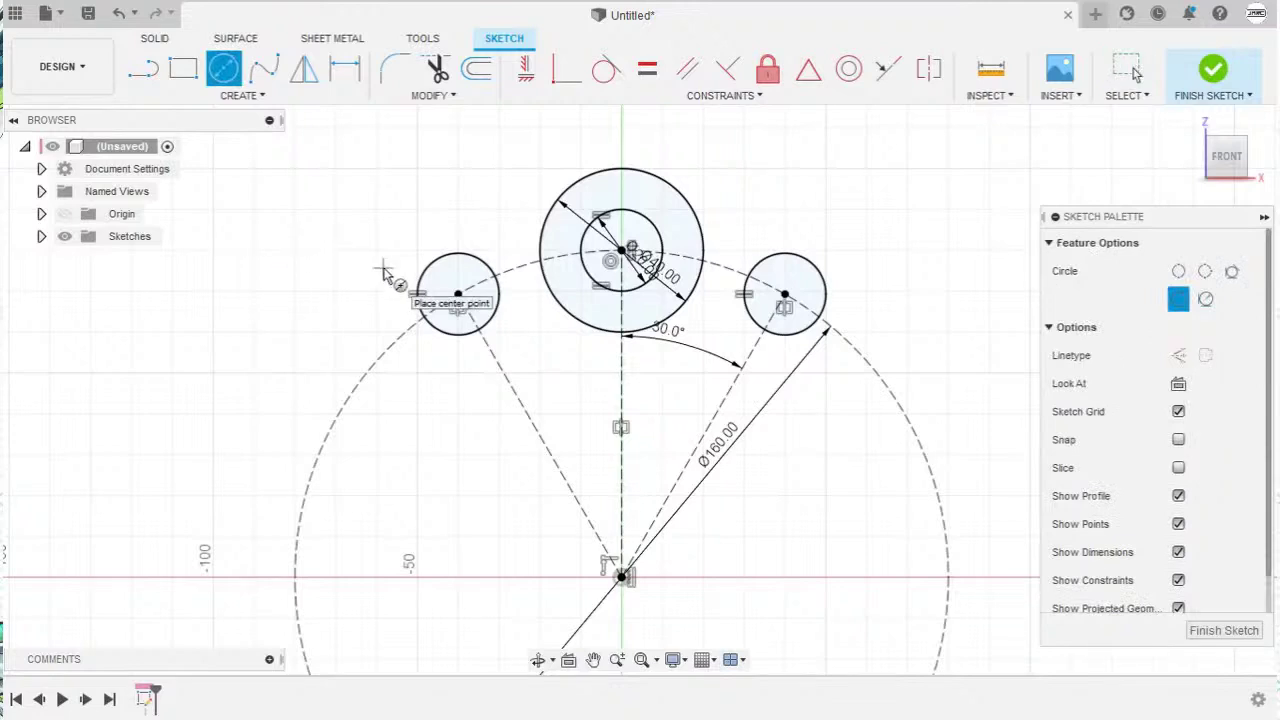
left_click(457, 297)
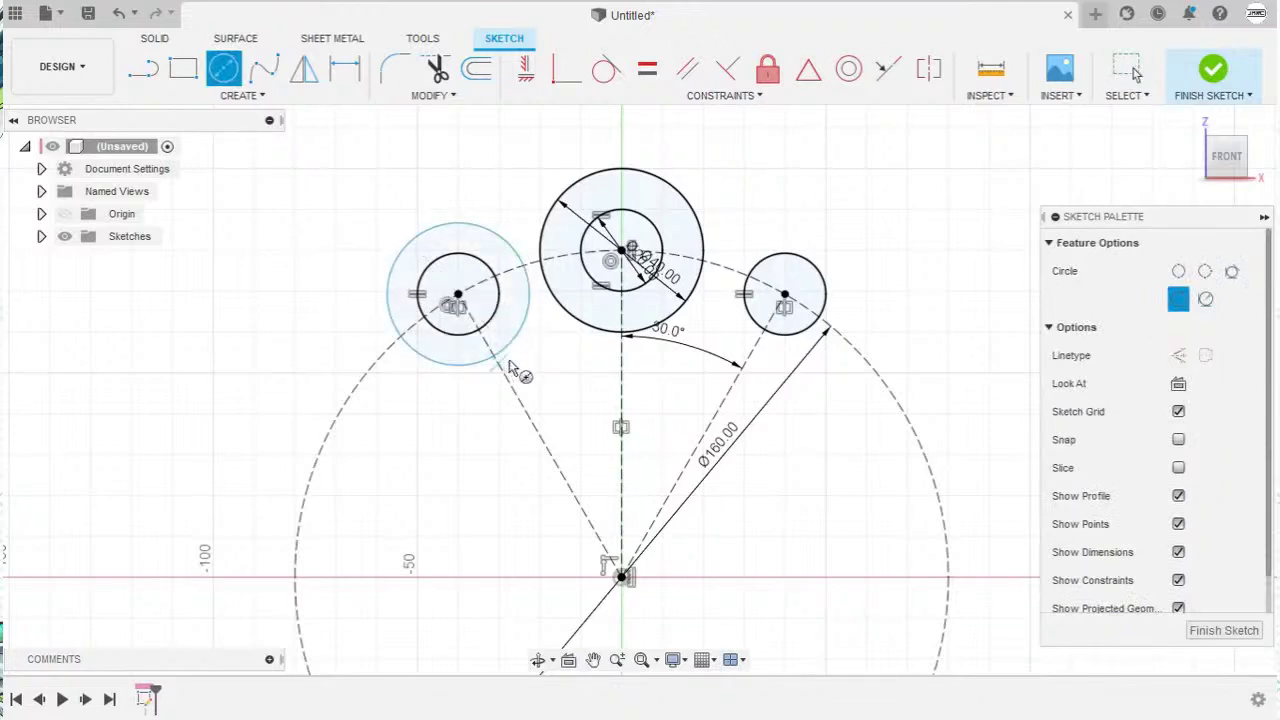
left_click(785, 295)
left_click(815, 373)
key("Escape")
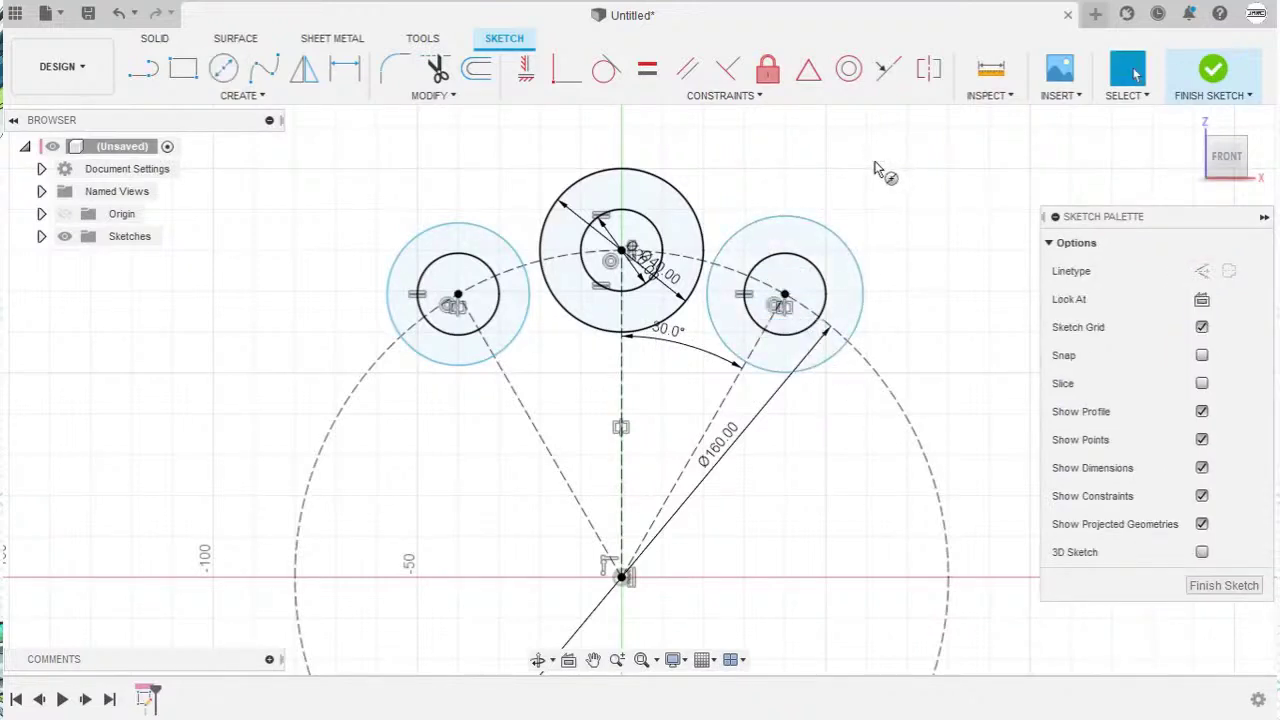
Step: Constrain the right and left outer circles Equal to the top Ø40 circle
left_click(695, 210)
left_click(760, 226, "shift")
right_click(740, 177)
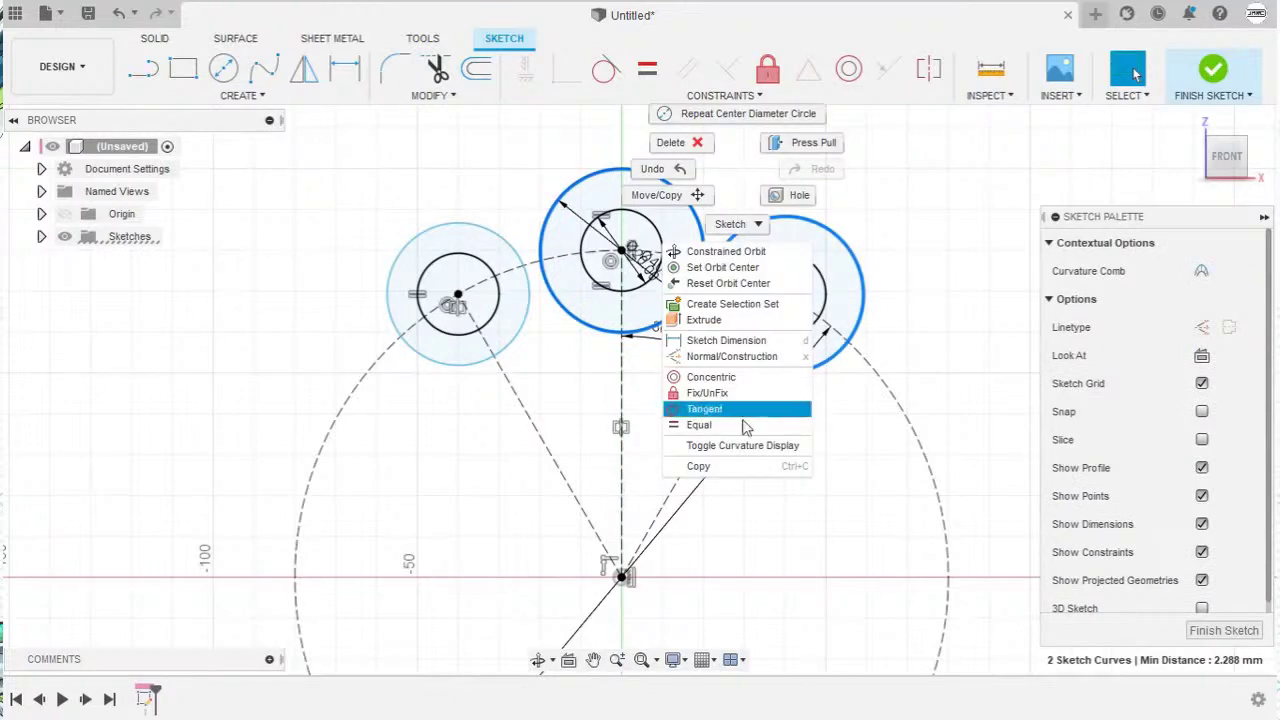
left_click(750, 428)
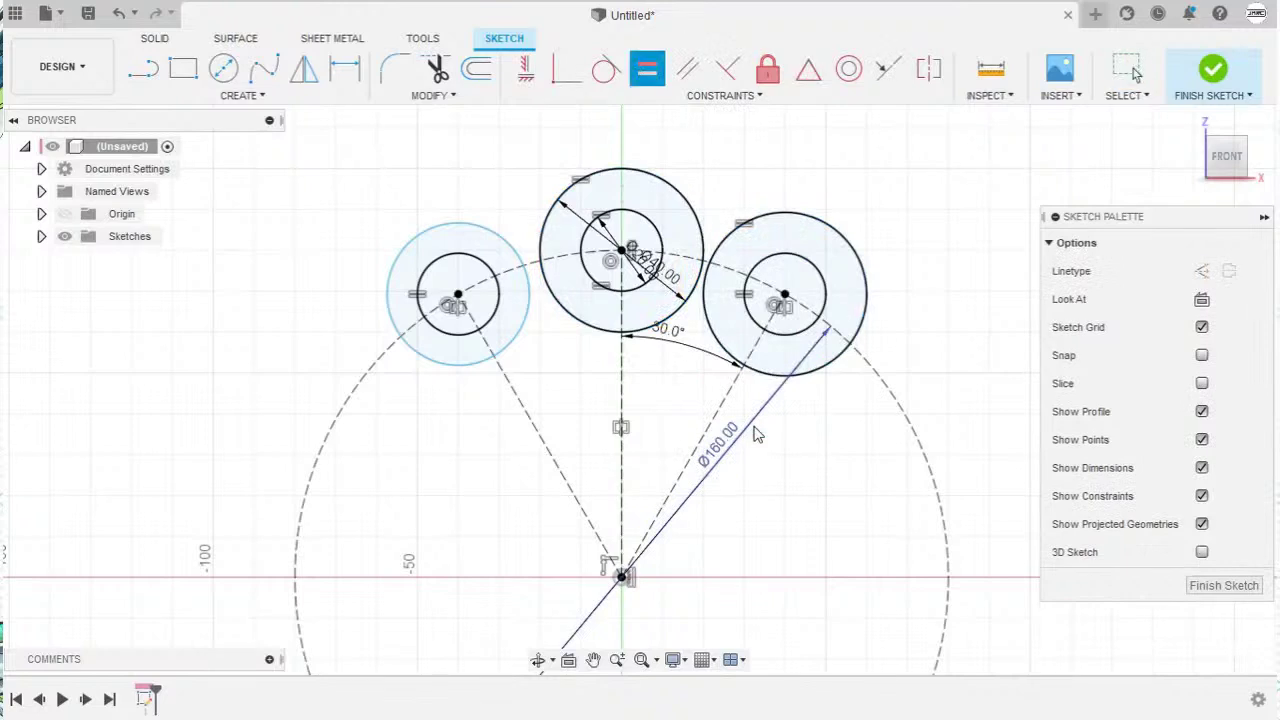
left_click(583, 328)
left_click(512, 348)
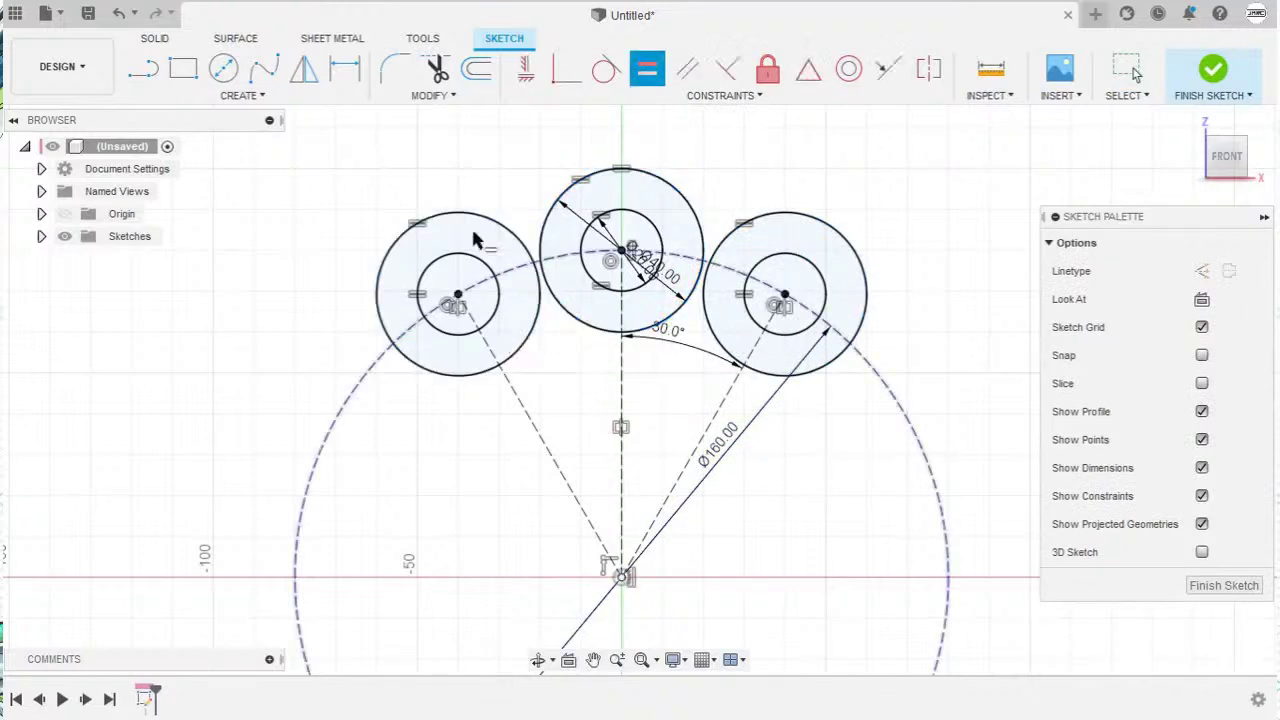
key("Escape")
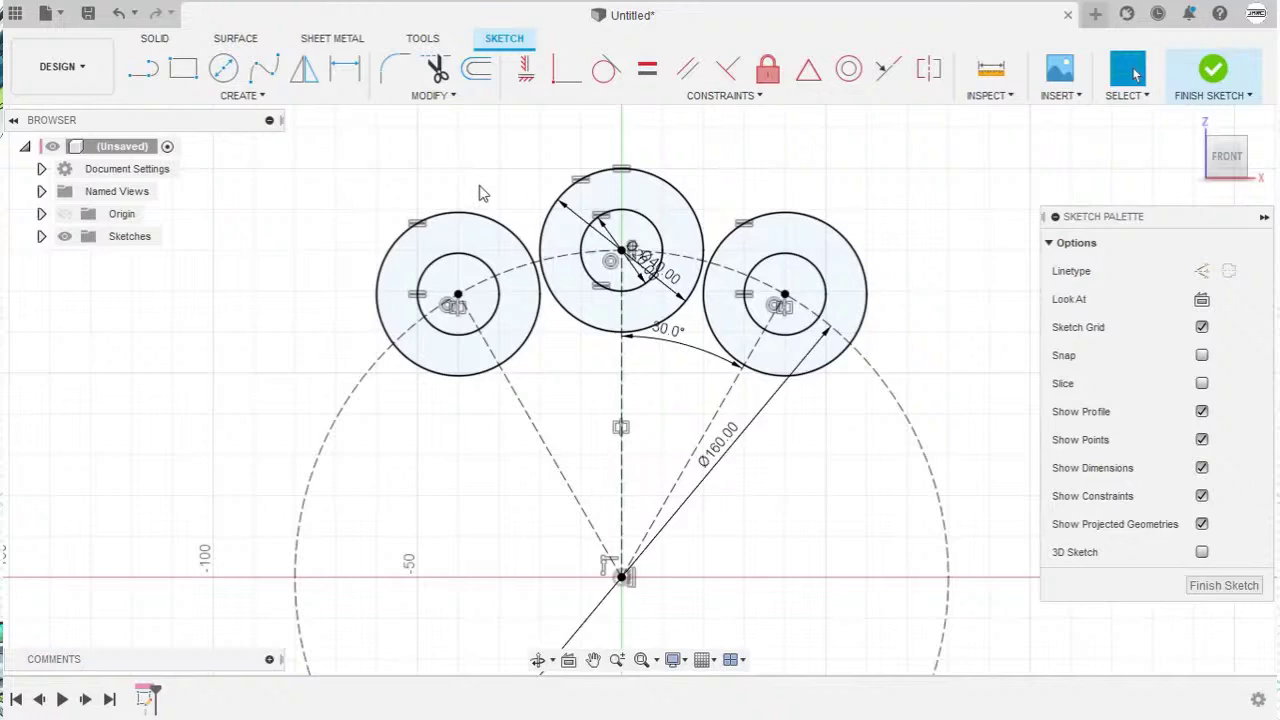
Step: Draw a 3-Point Arc from the left outer circle to the top outer circle
key("s")
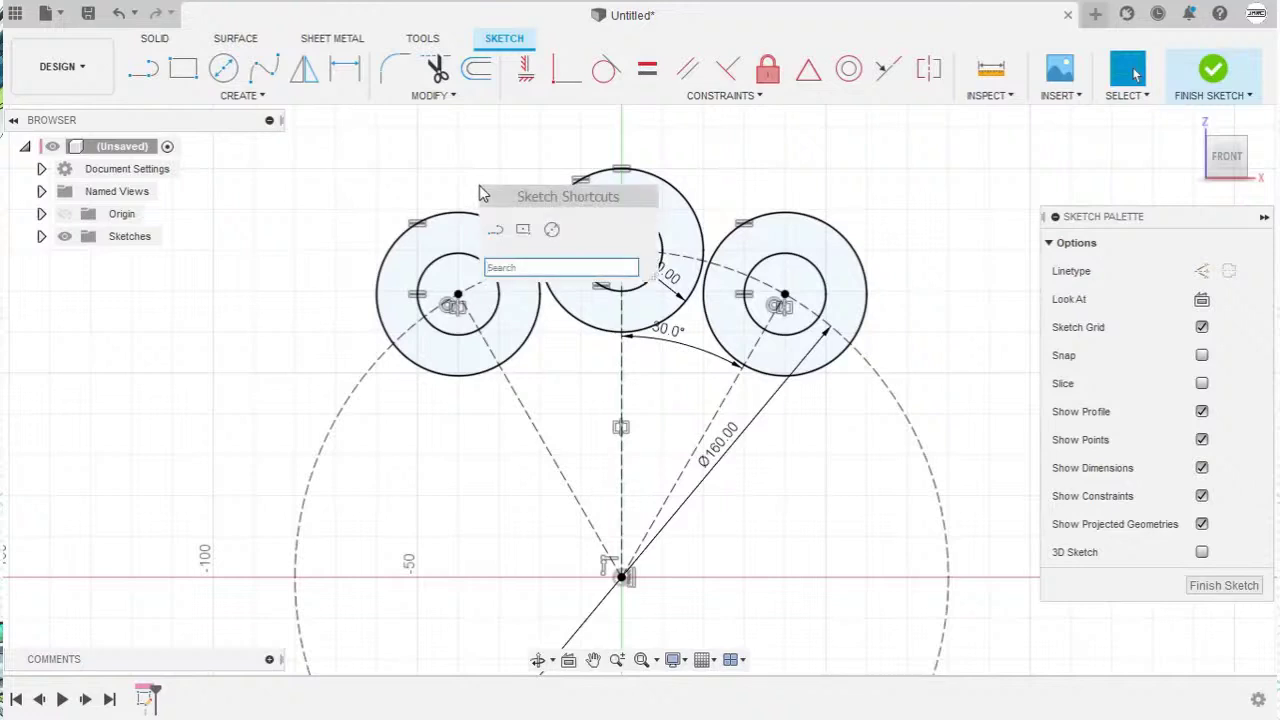
type("arc")
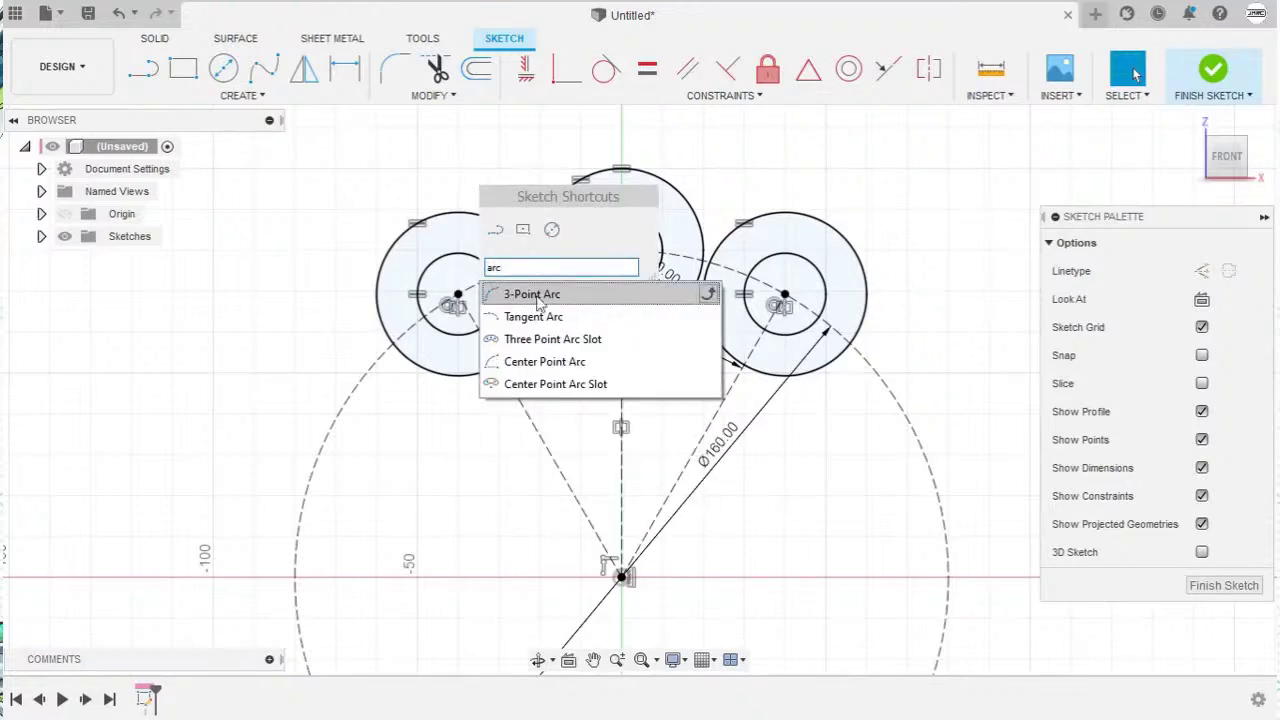
left_click(610, 293)
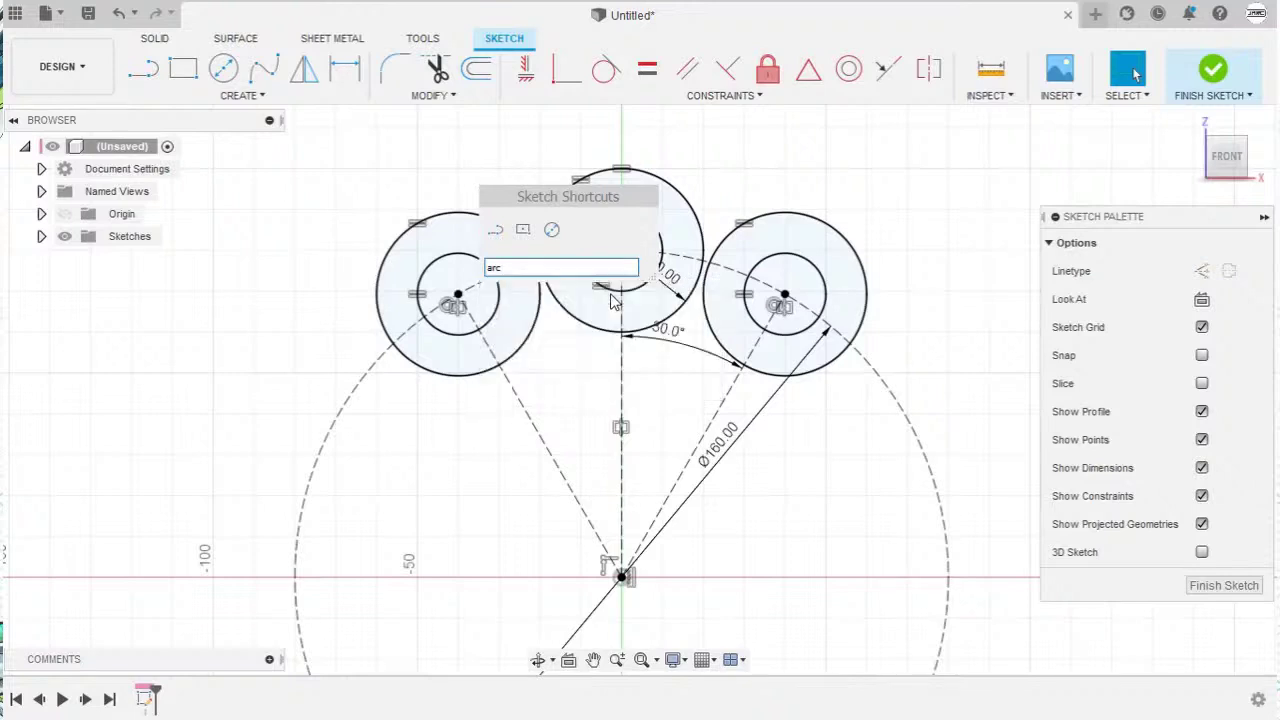
left_click(470, 213)
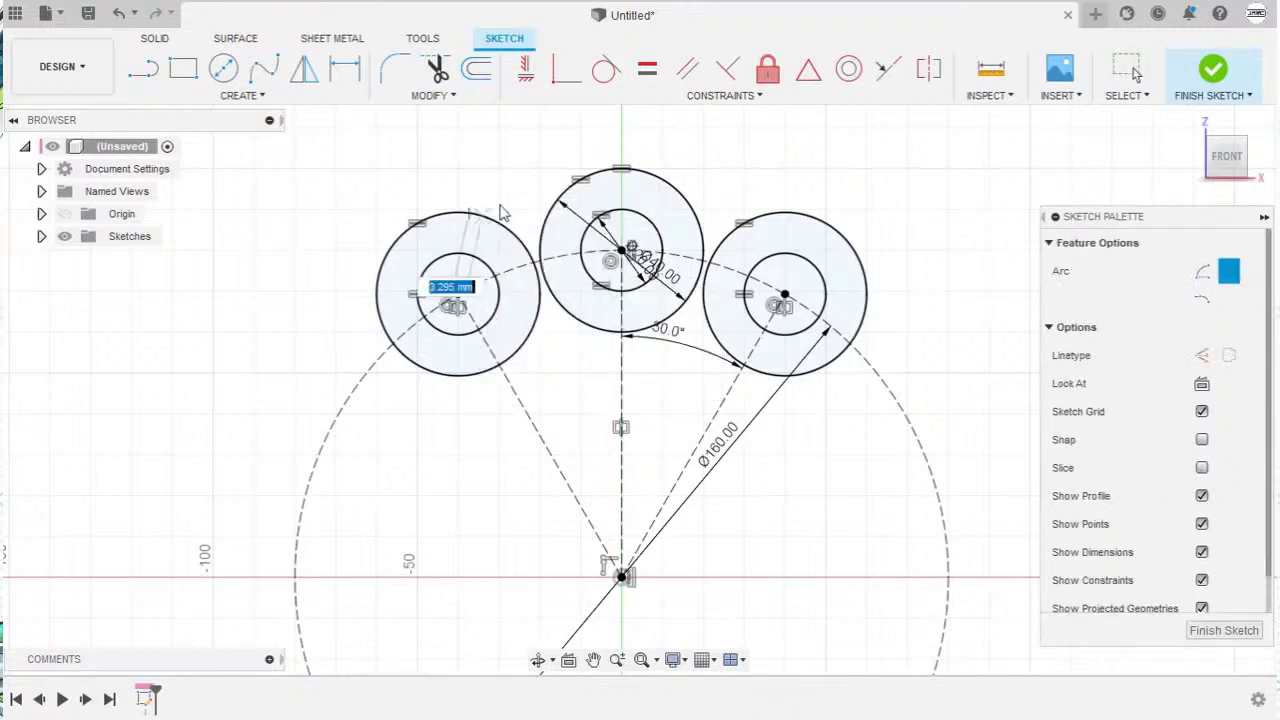
left_click(555, 195)
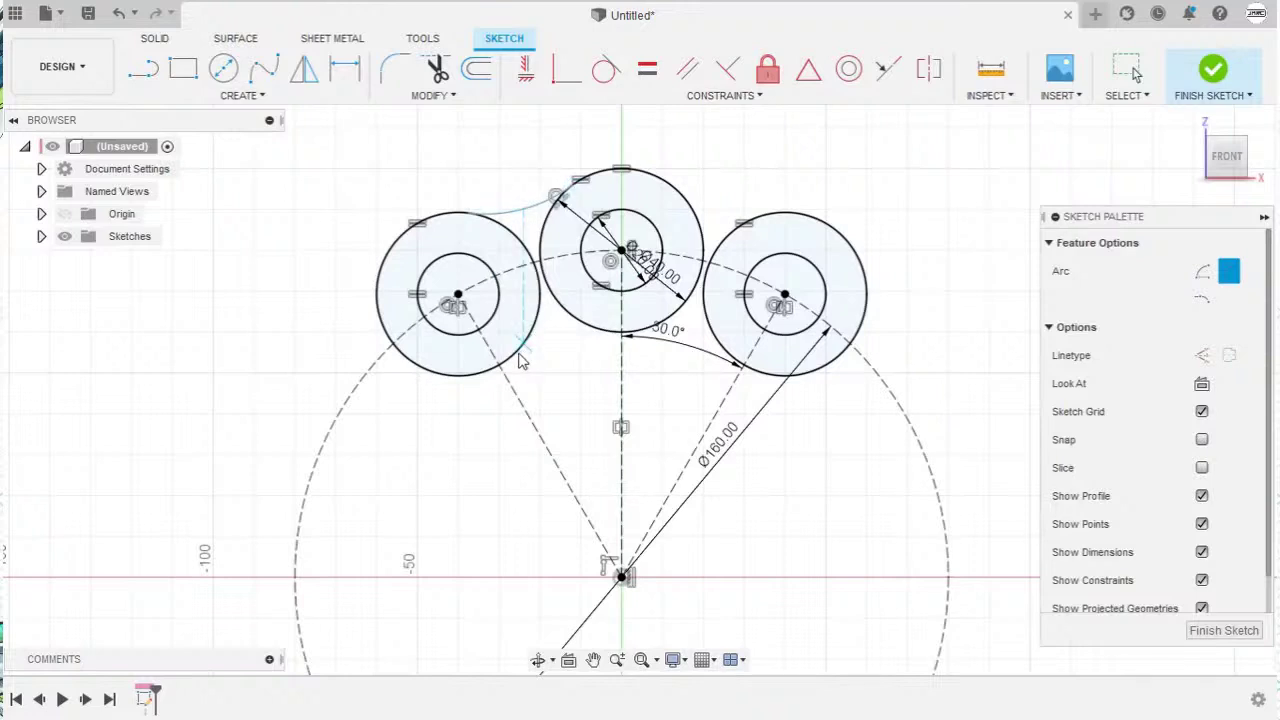
left_click(570, 337)
key("Escape")
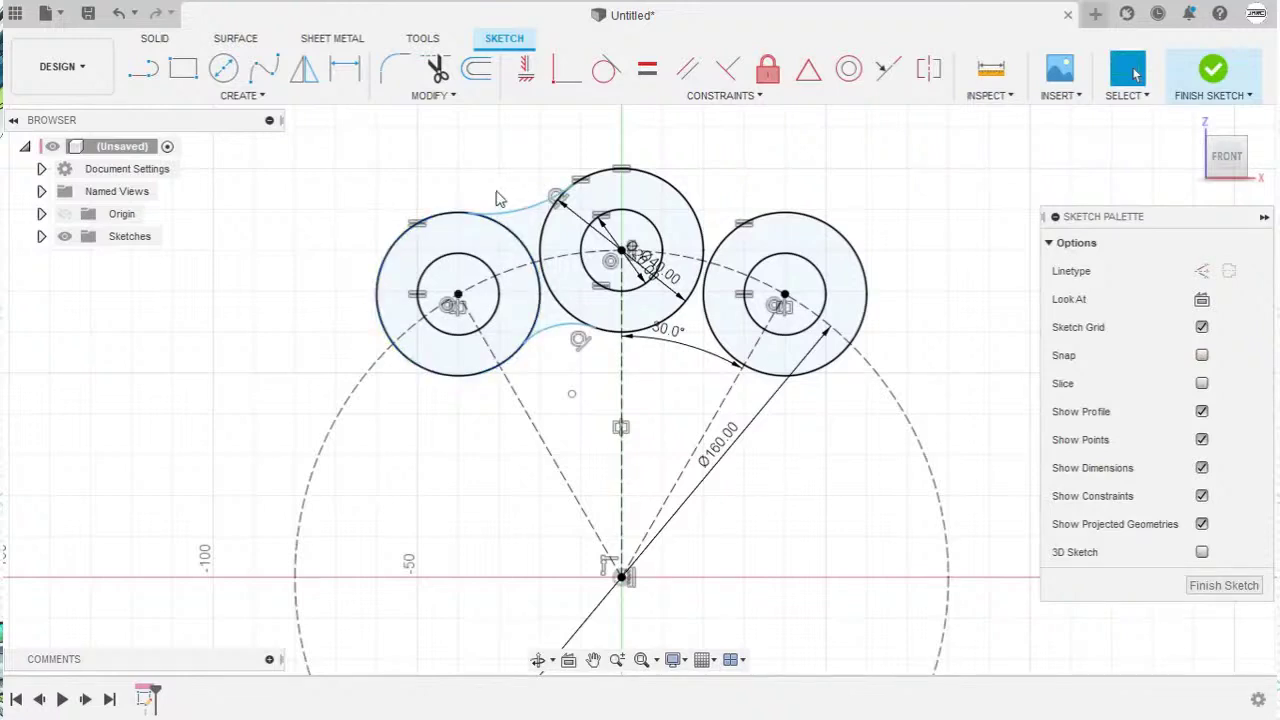
Step: Make the upper and lower arcs tangent to the left outer circle
left_click(456, 215)
left_click(520, 208, "shift")
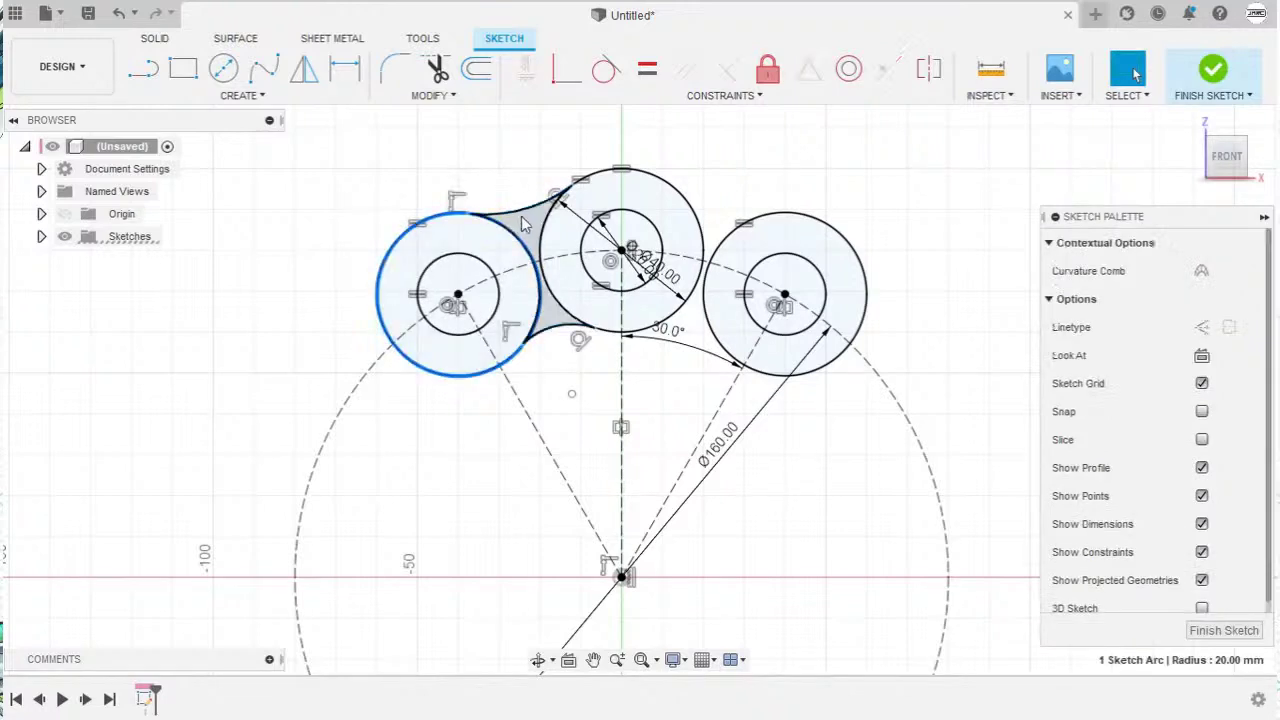
right_click(500, 160)
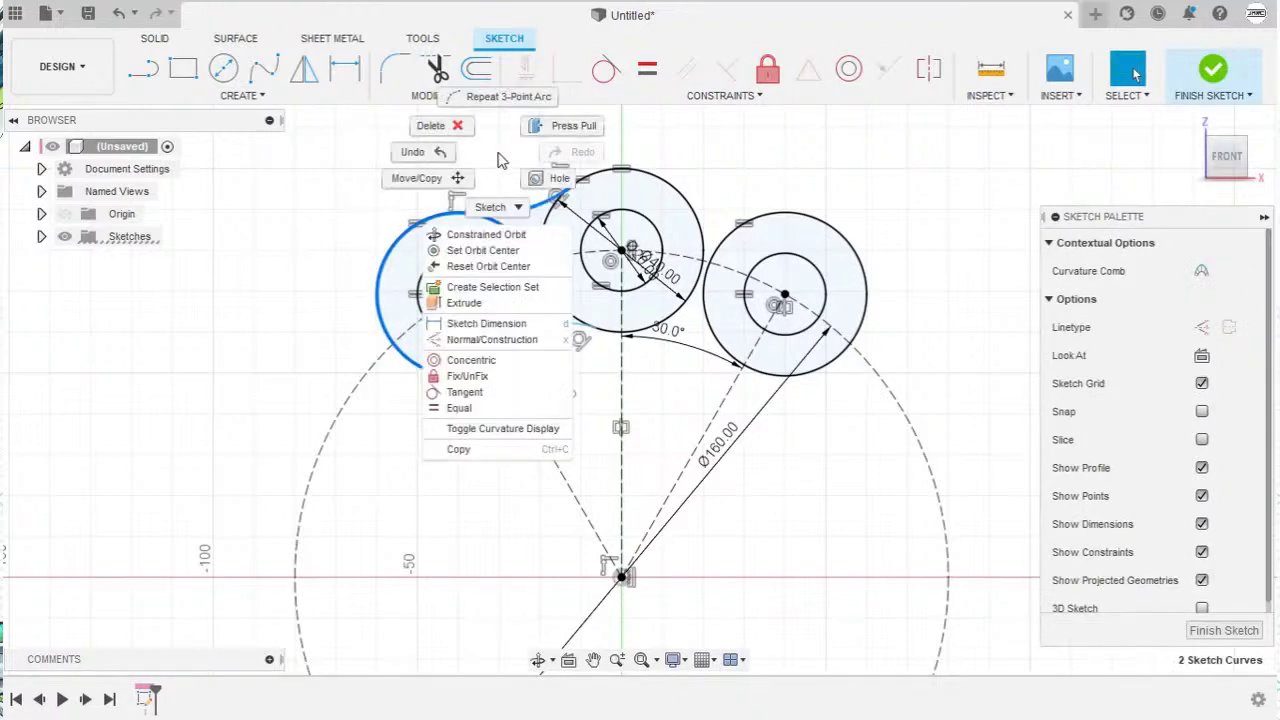
left_click(522, 392)
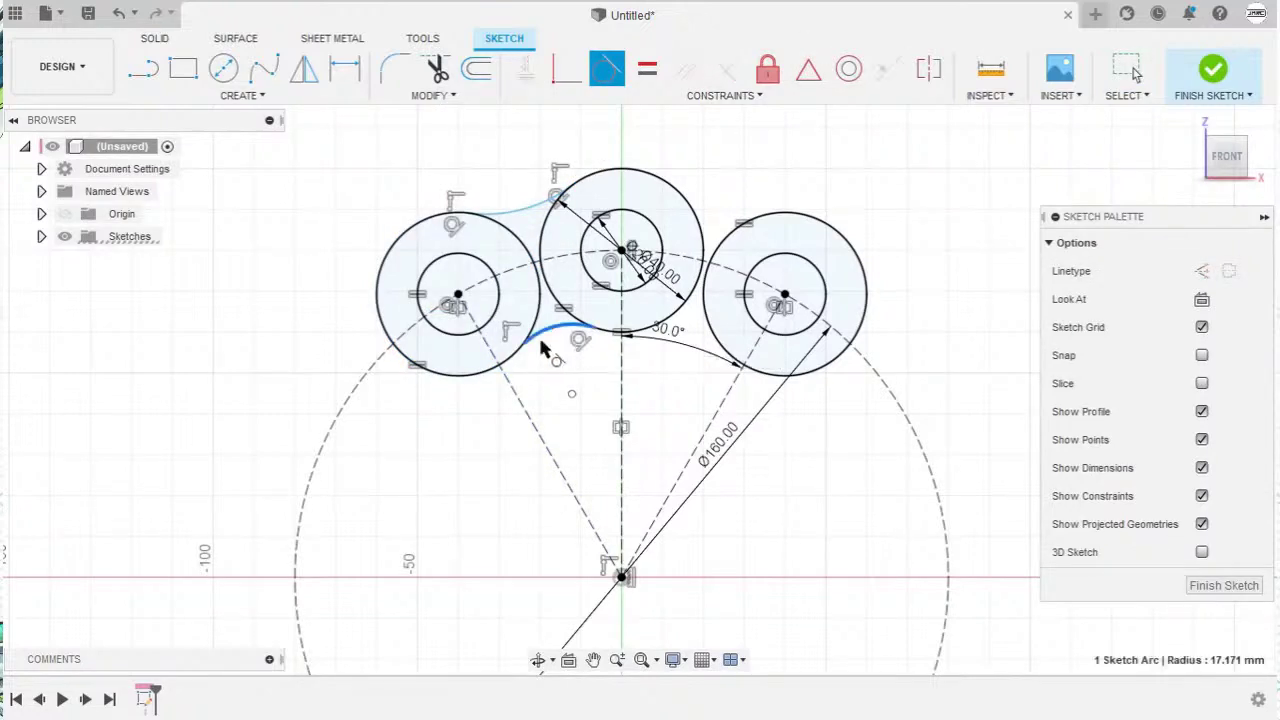
left_click(516, 362)
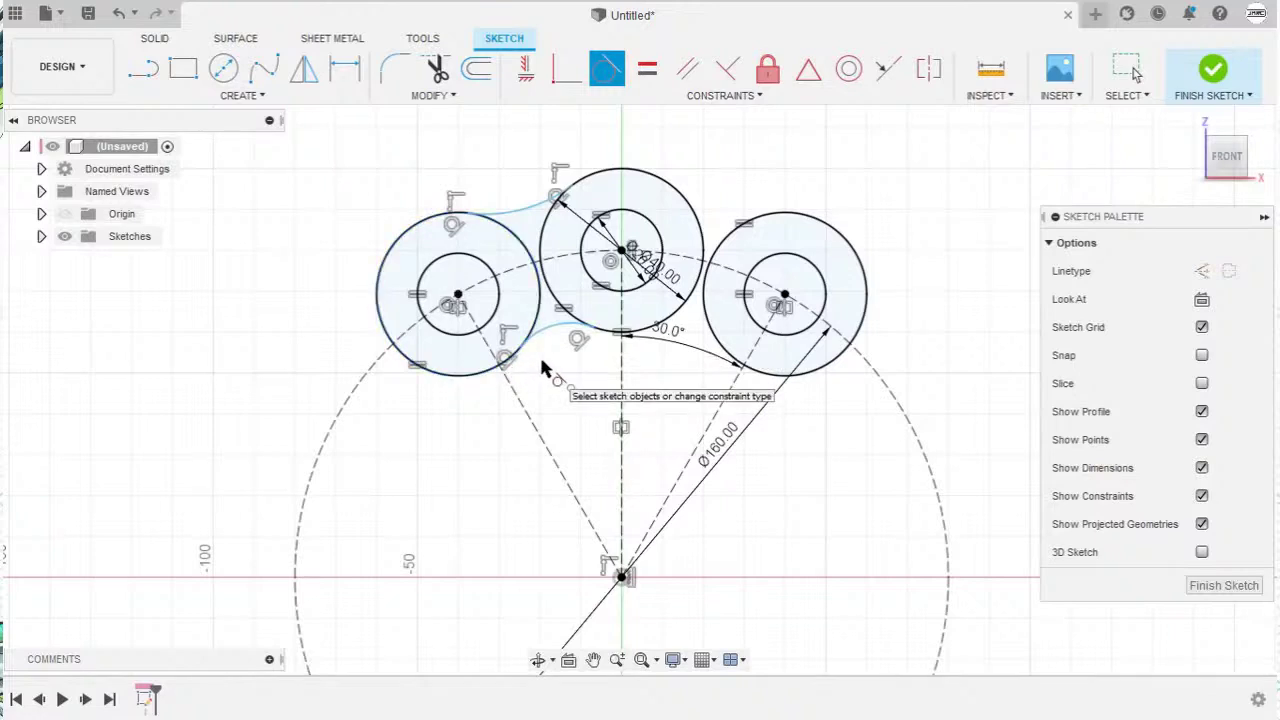
key("Escape")
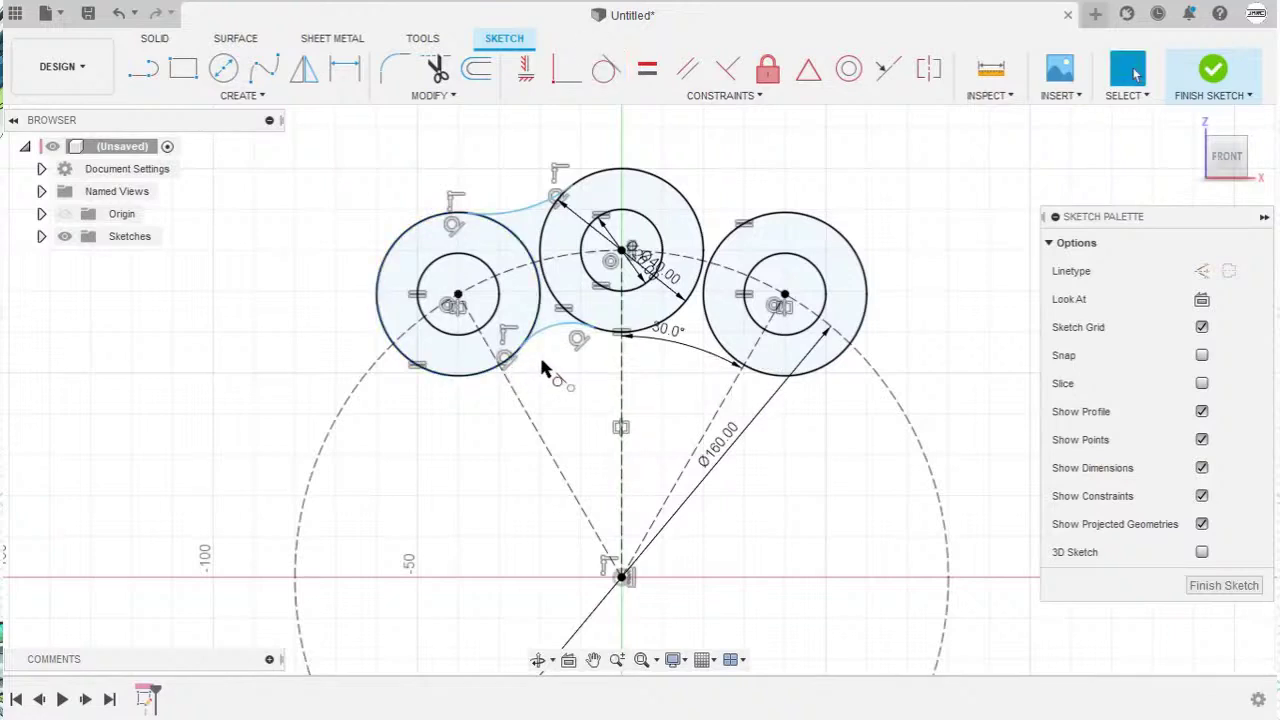
key("d")
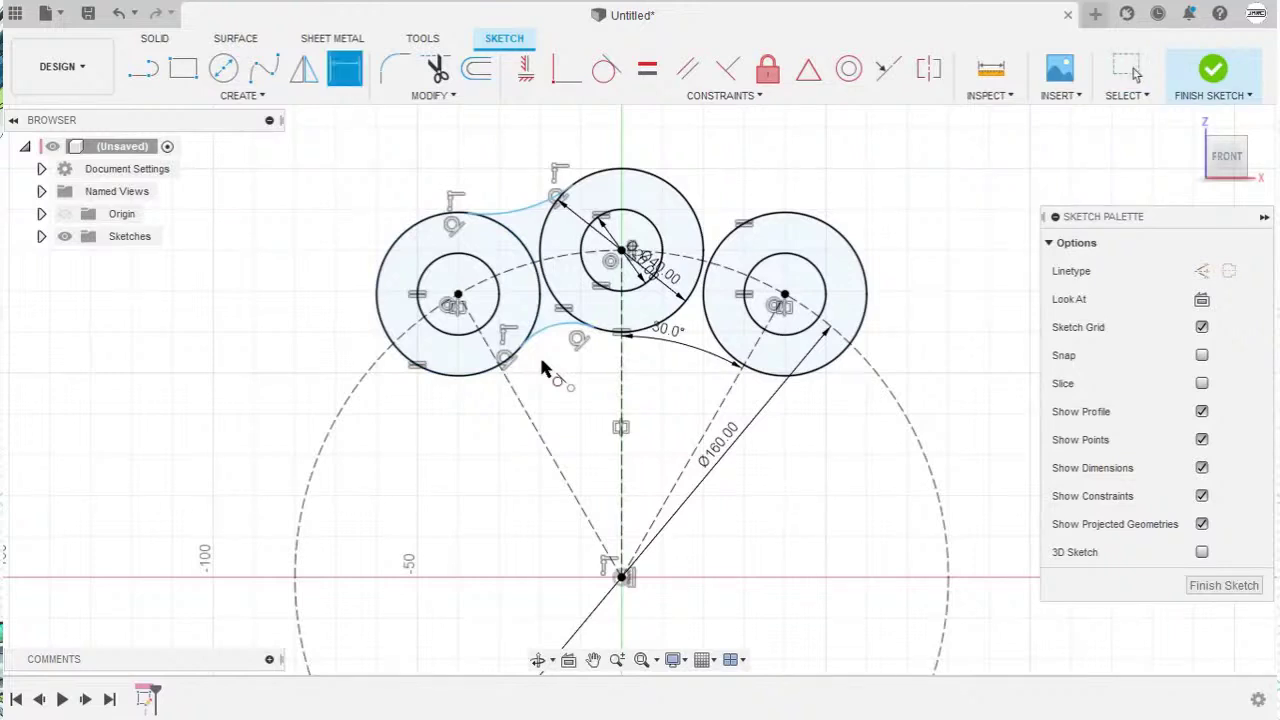
Step: Give the upper tangent arc a radius of 20 mm and the lower arc 30 mm, then select both arcs
left_click(527, 213)
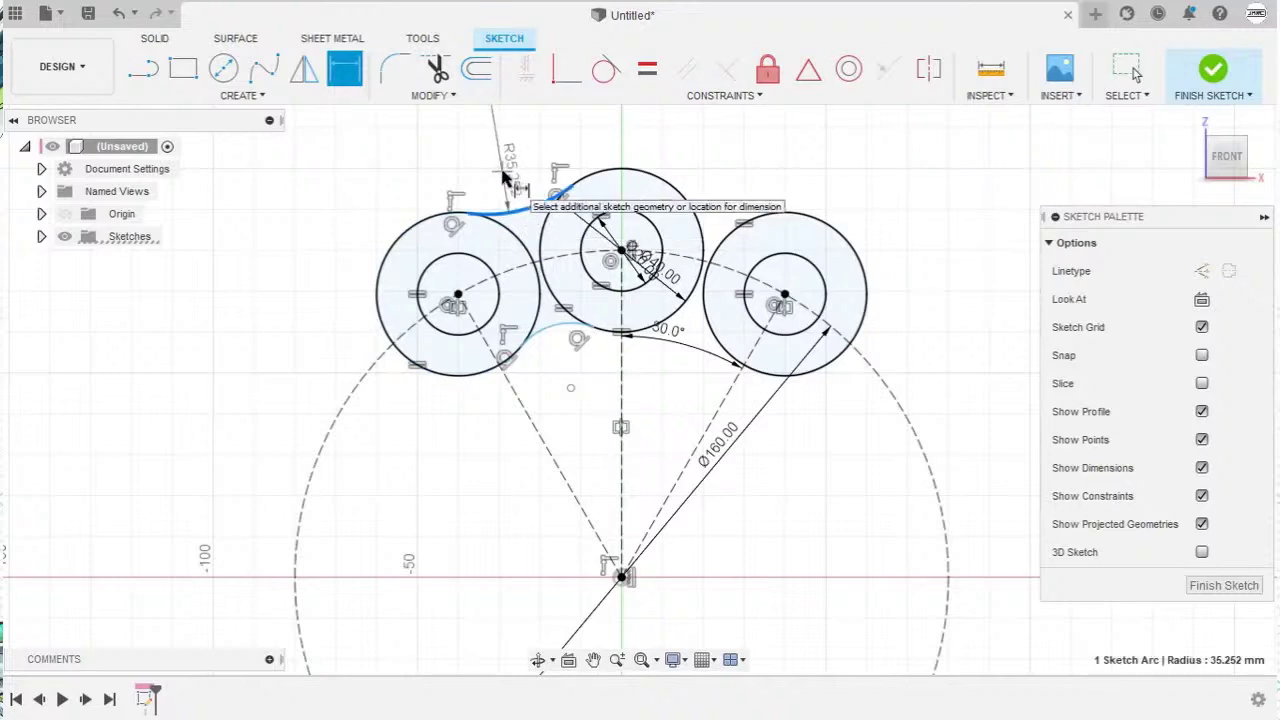
left_click(505, 178)
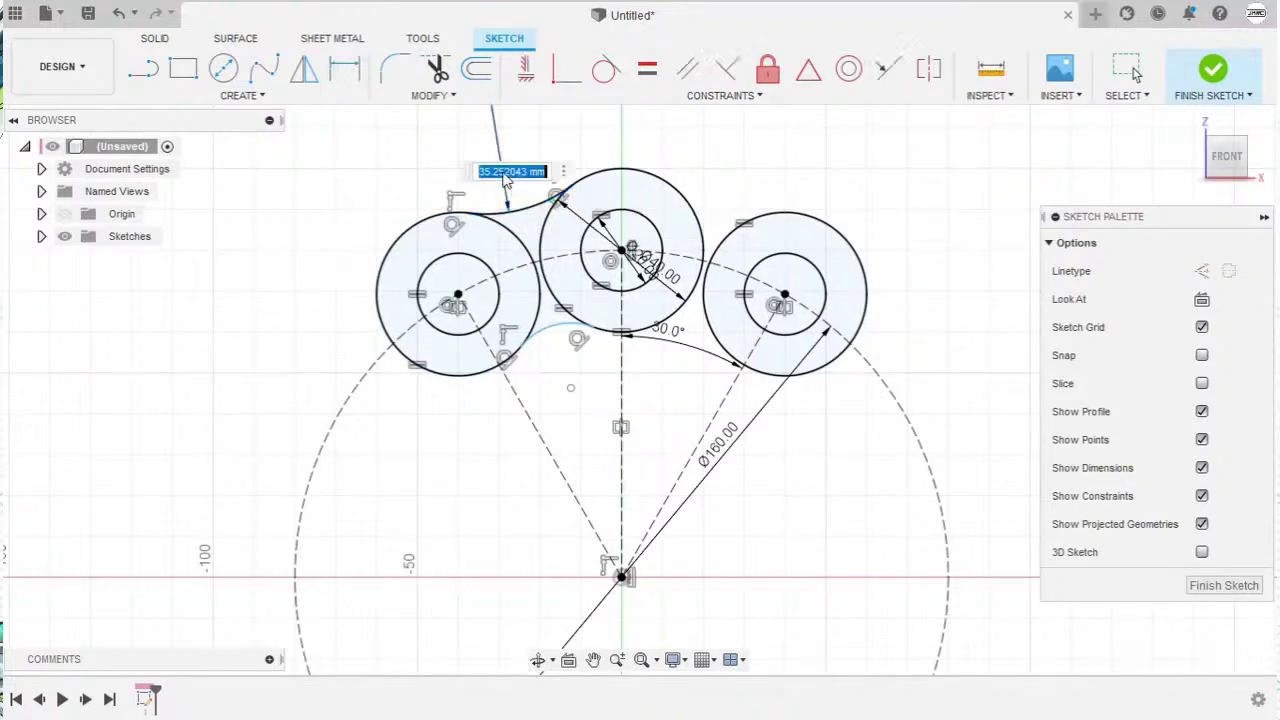
type("20")
key("Return")
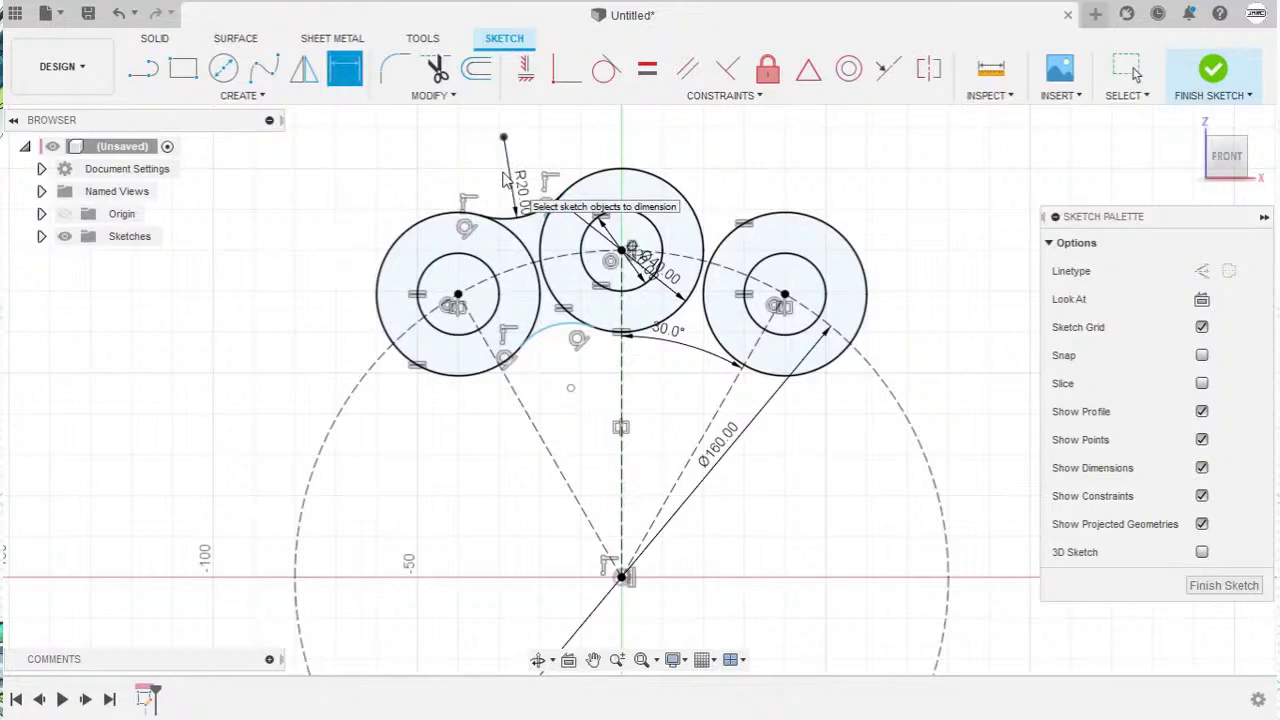
left_click(548, 333)
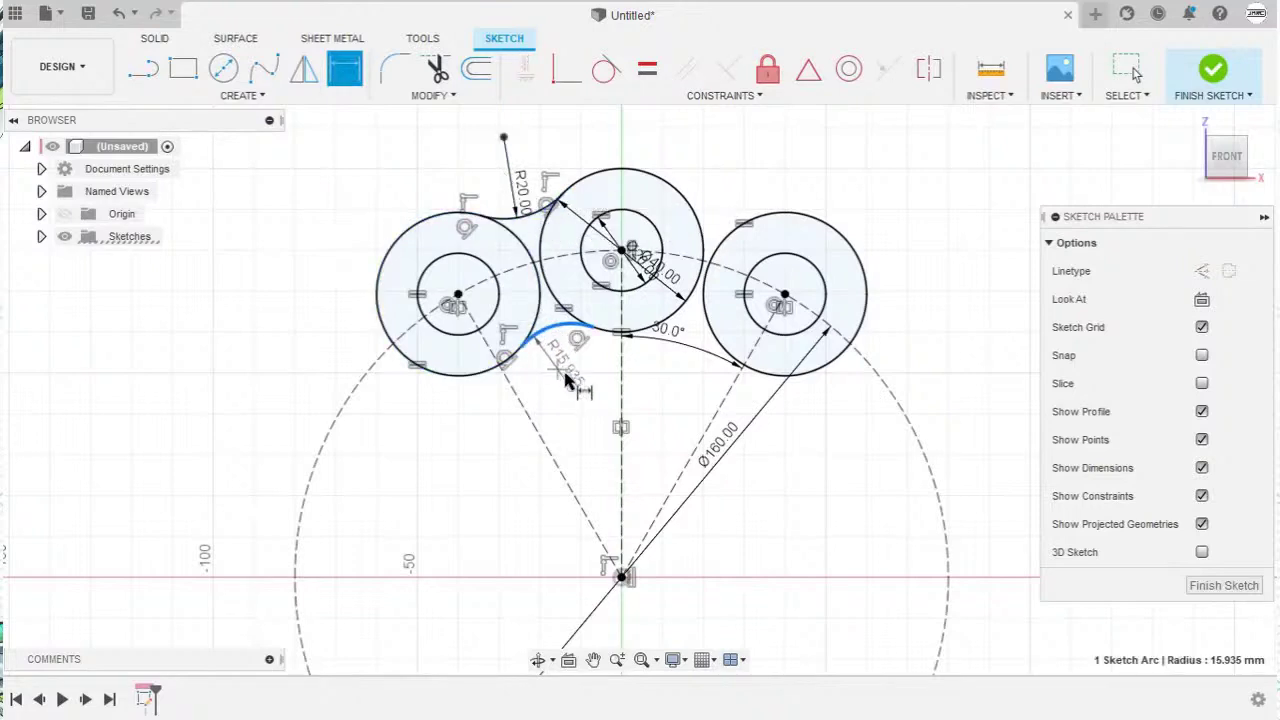
left_click(573, 376)
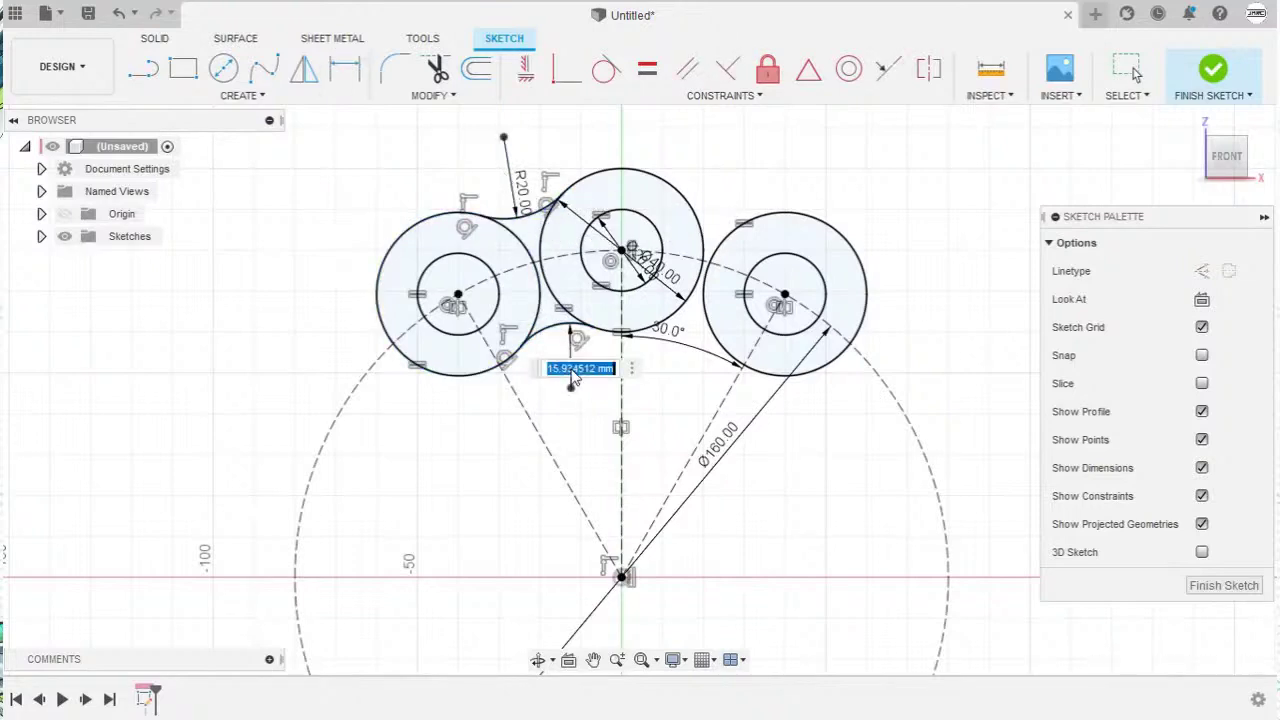
type("30")
key("Return")
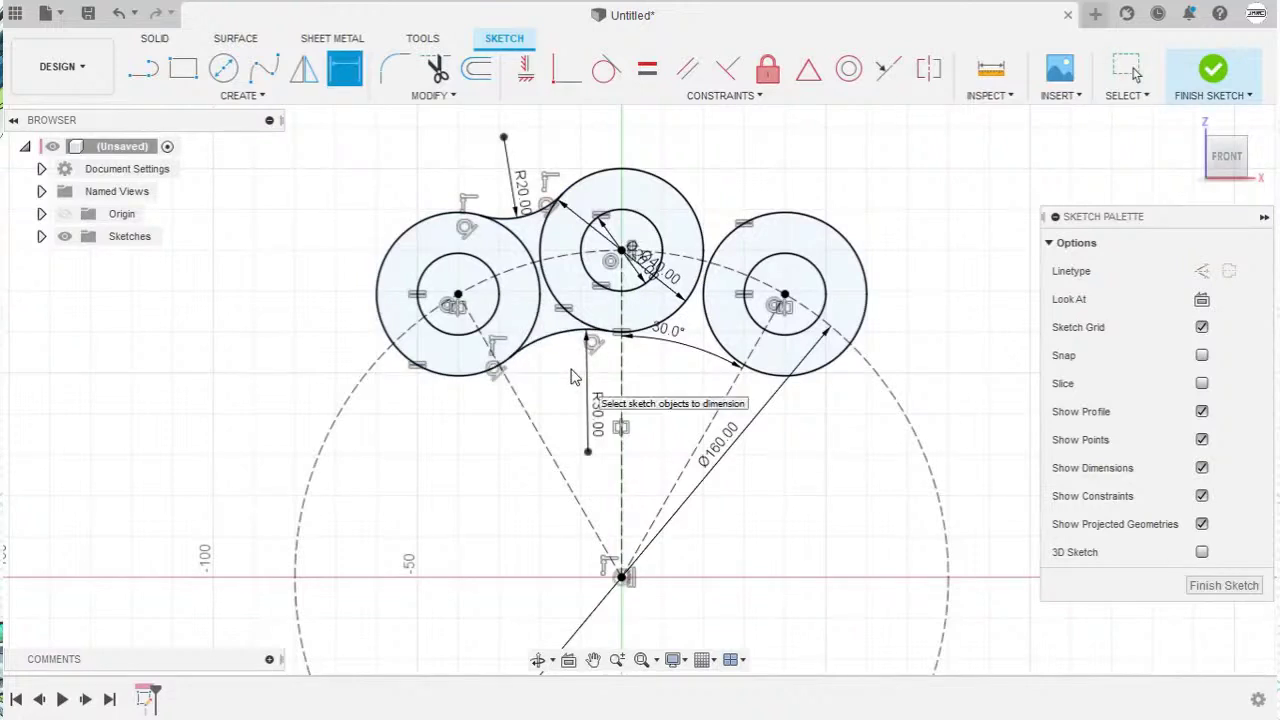
key("Escape")
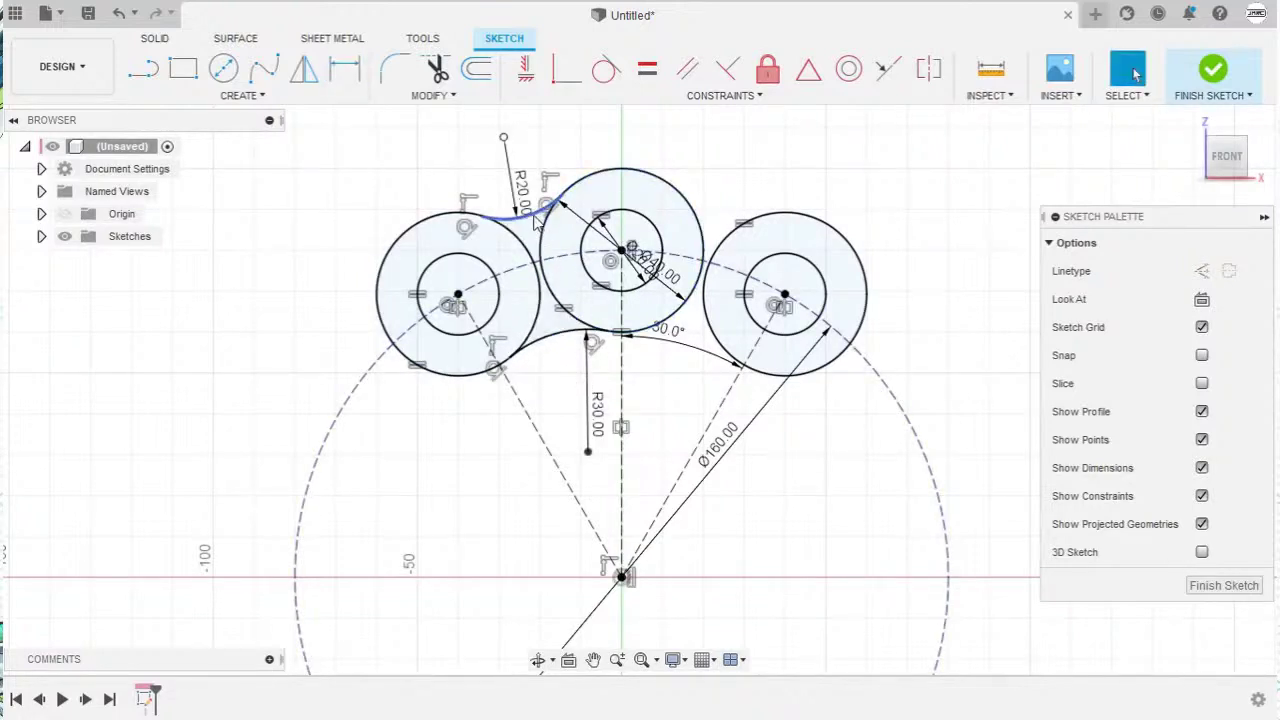
left_click(537, 222)
left_click(555, 345, "ctrl")
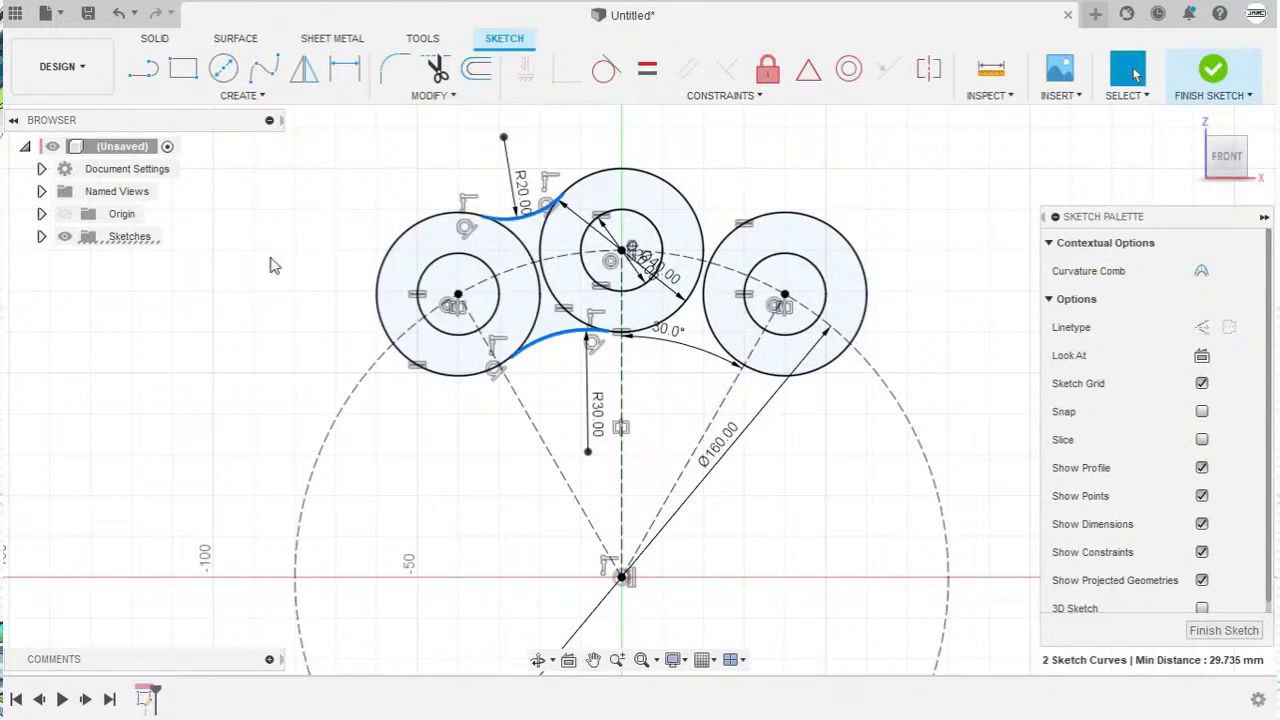
Step: Mirror the R20 and R30 arcs across the vertical centre line to the right-hand circle
key("s")
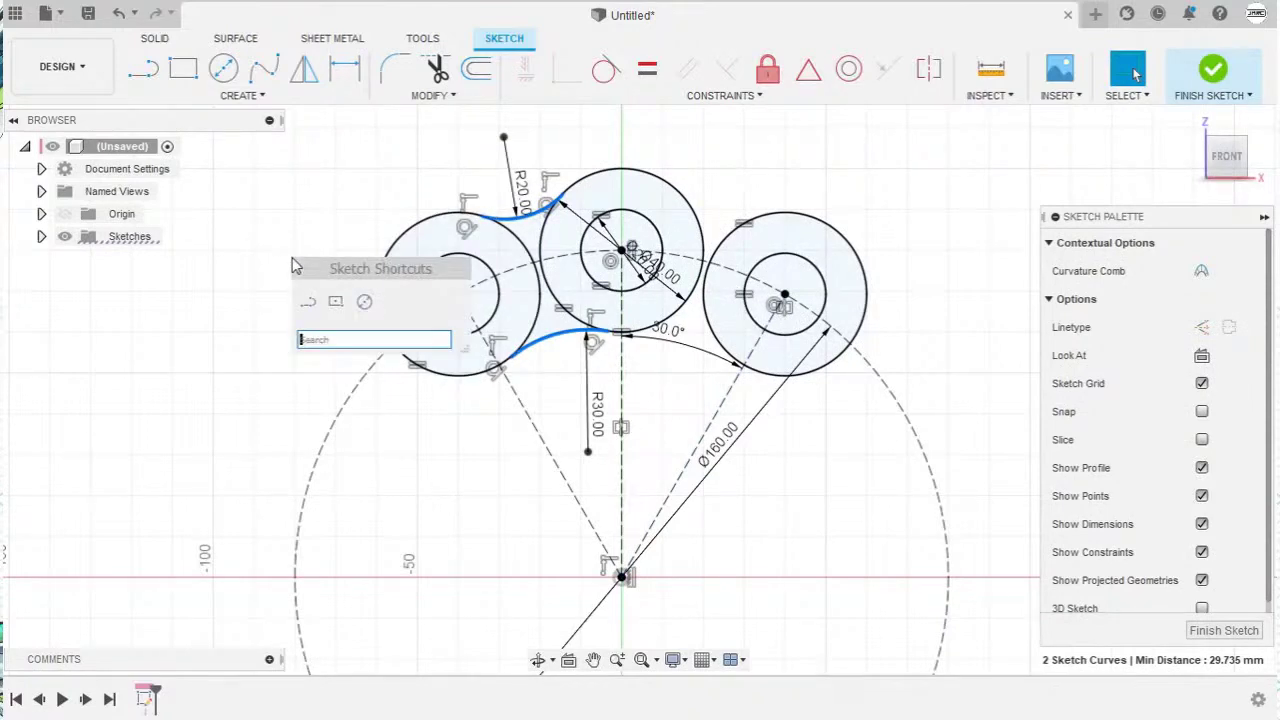
type("mi")
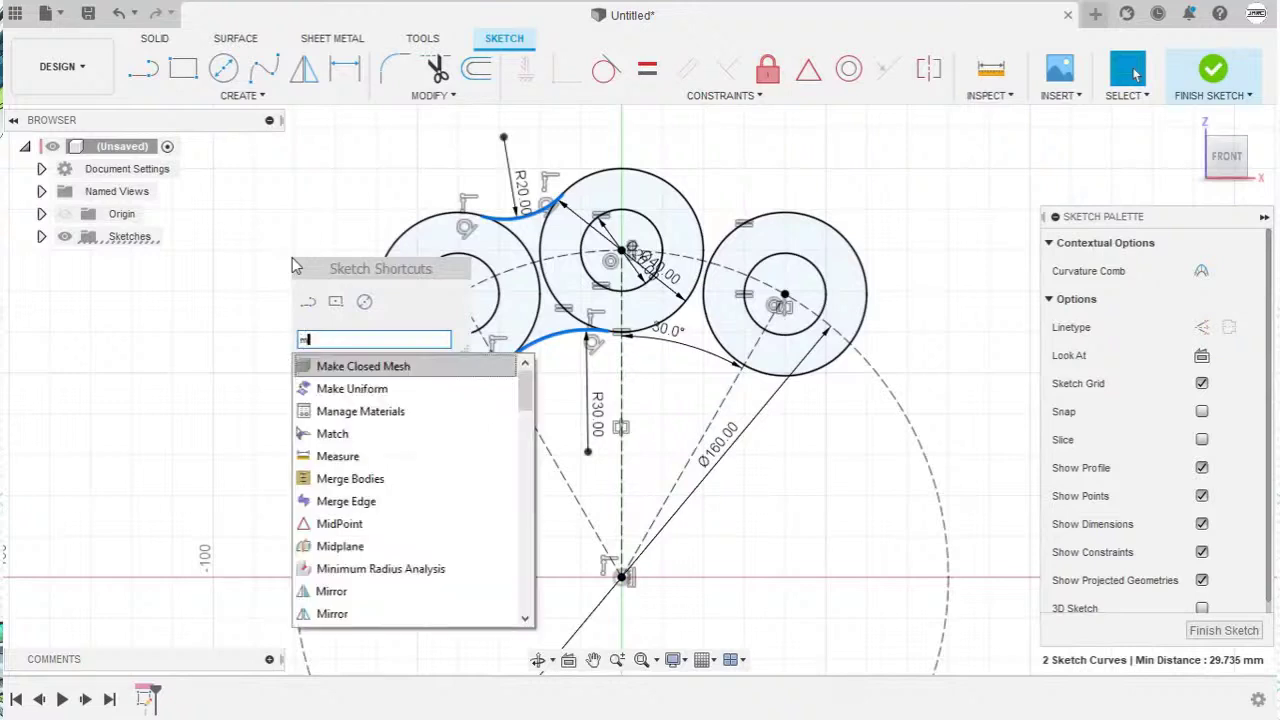
left_click(366, 435)
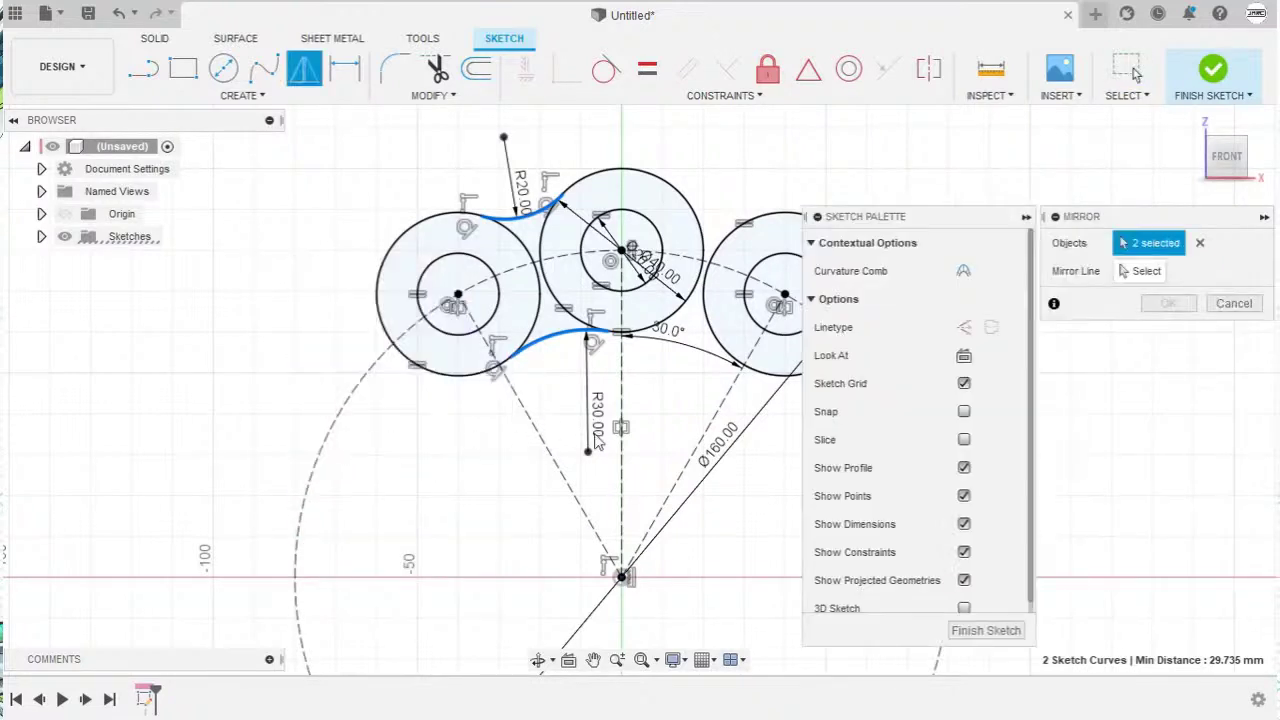
left_click(1146, 274)
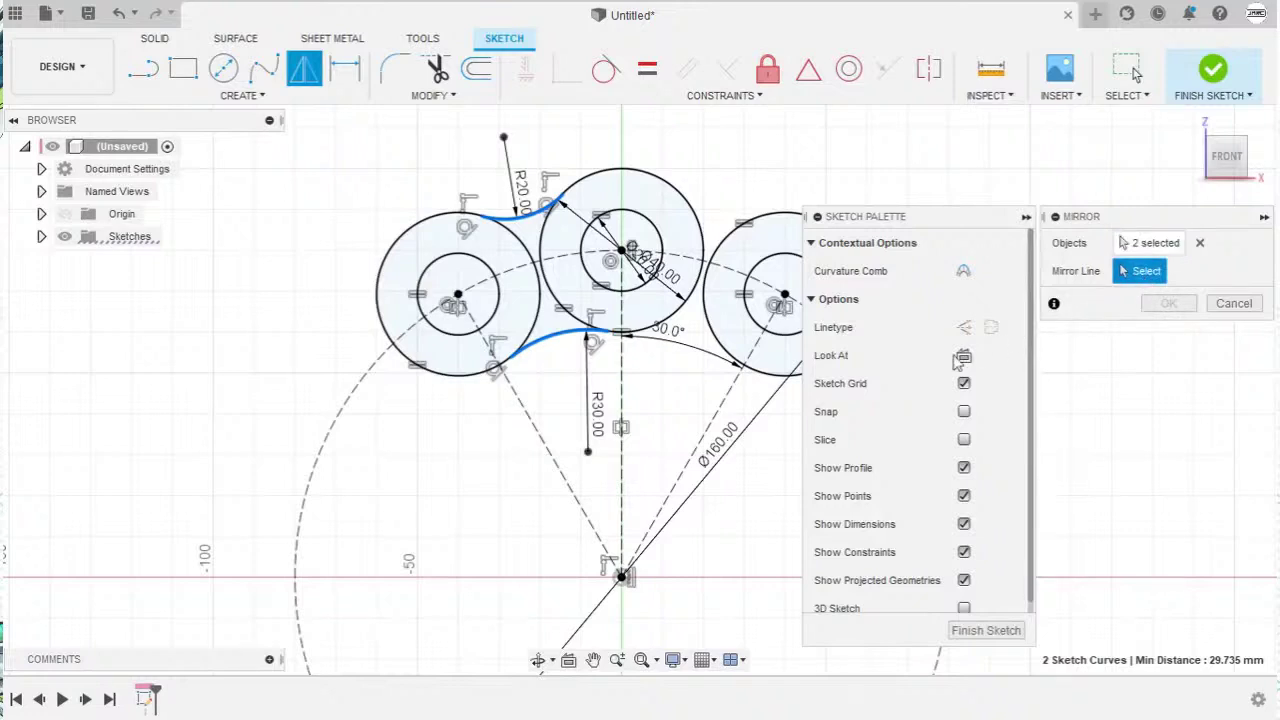
left_click(622, 396)
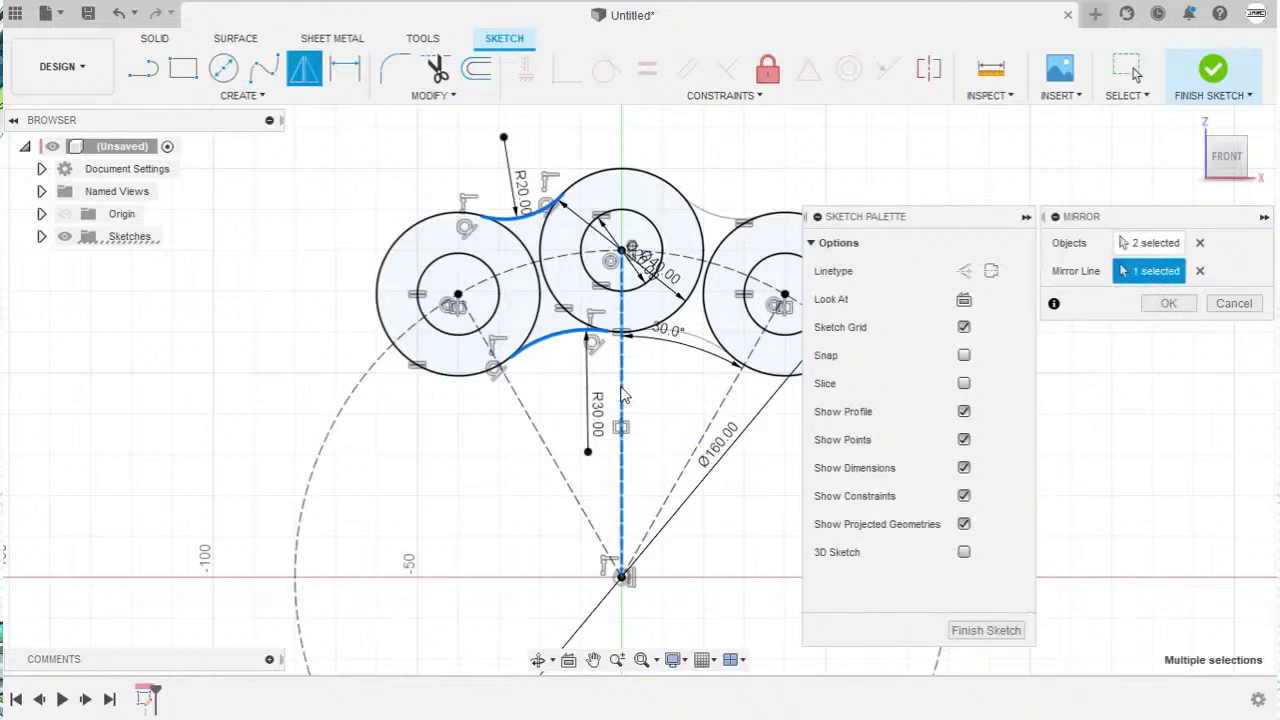
left_click(1168, 305)
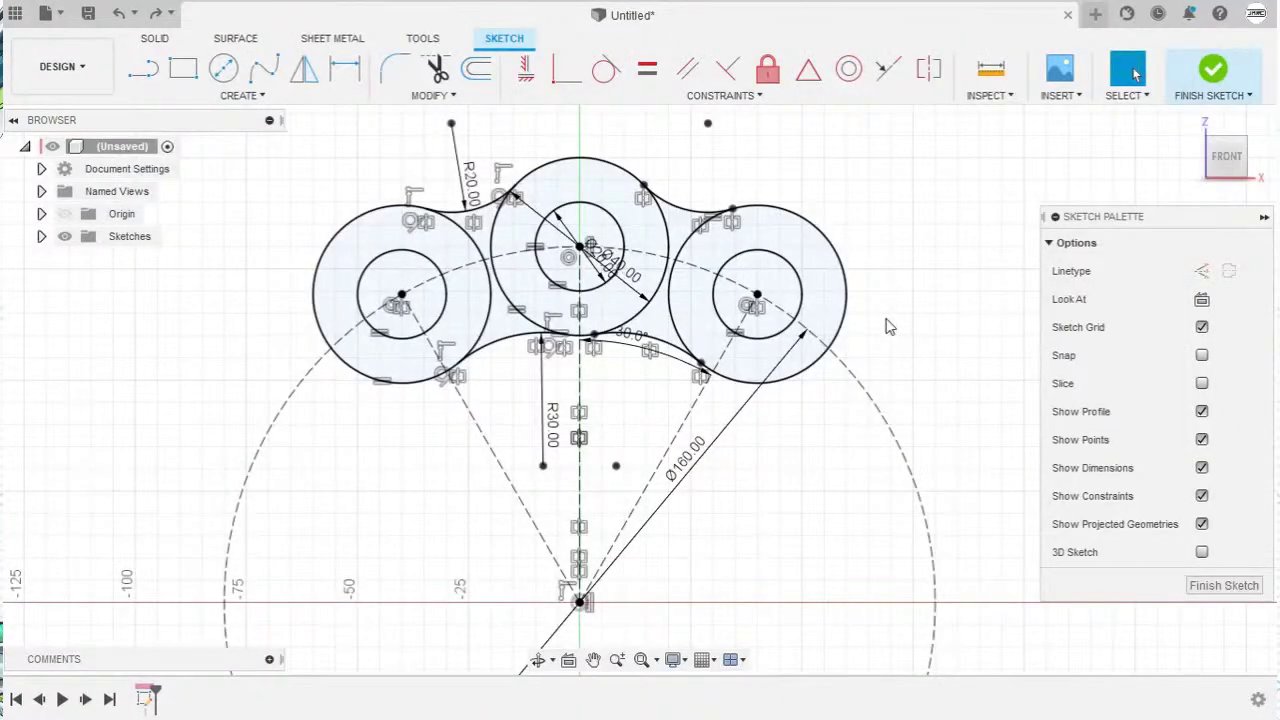
key("l")
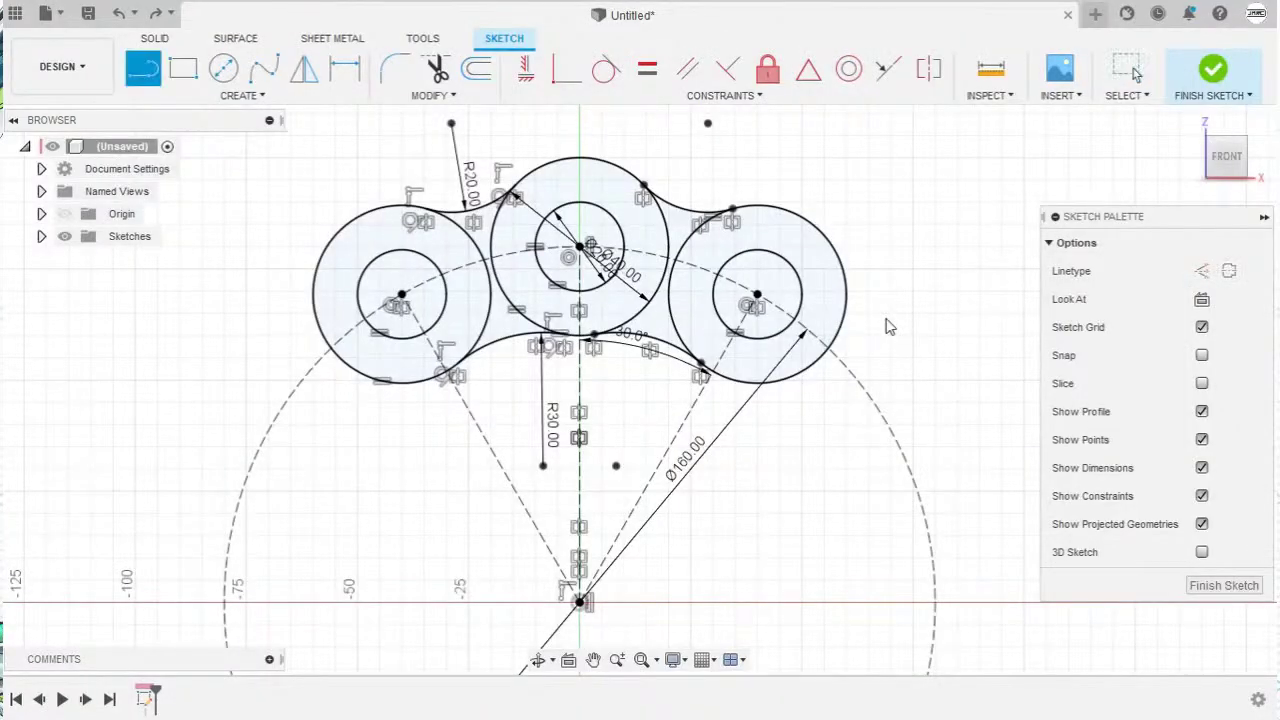
Step: Draw two lines from the origin to the upper-right and upper-left arc centre points
left_click(580, 601)
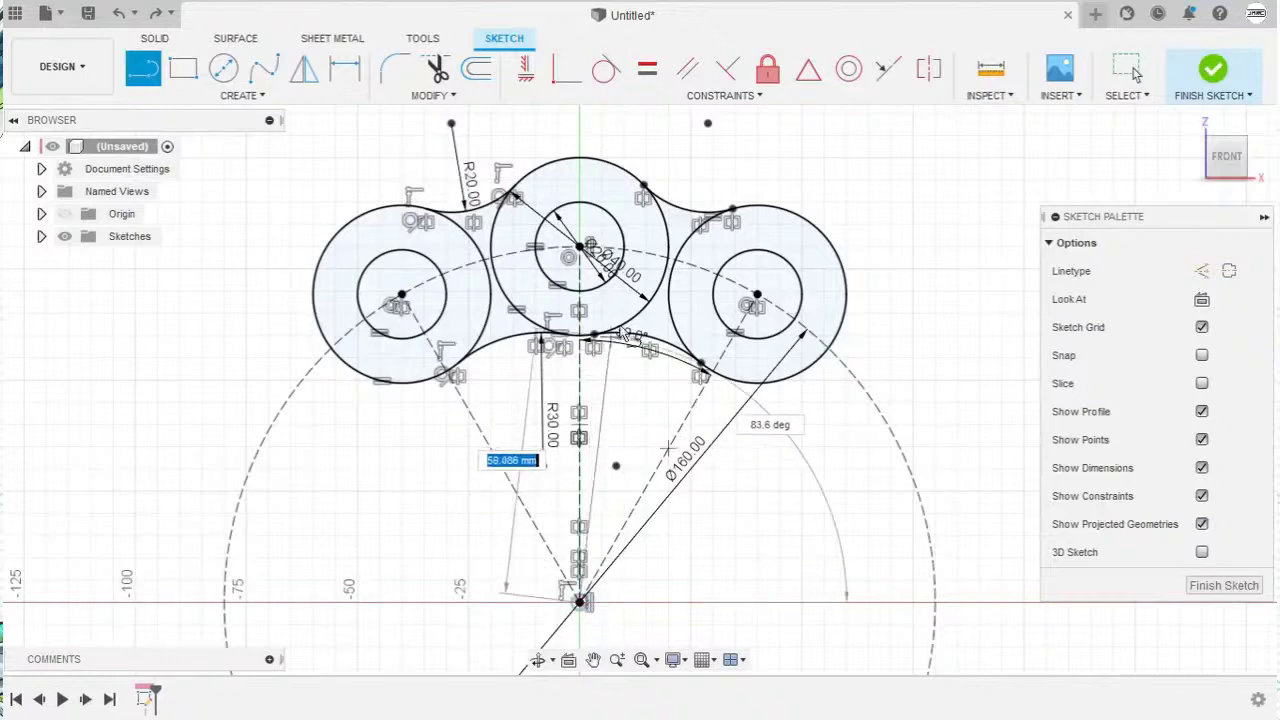
left_click(708, 123)
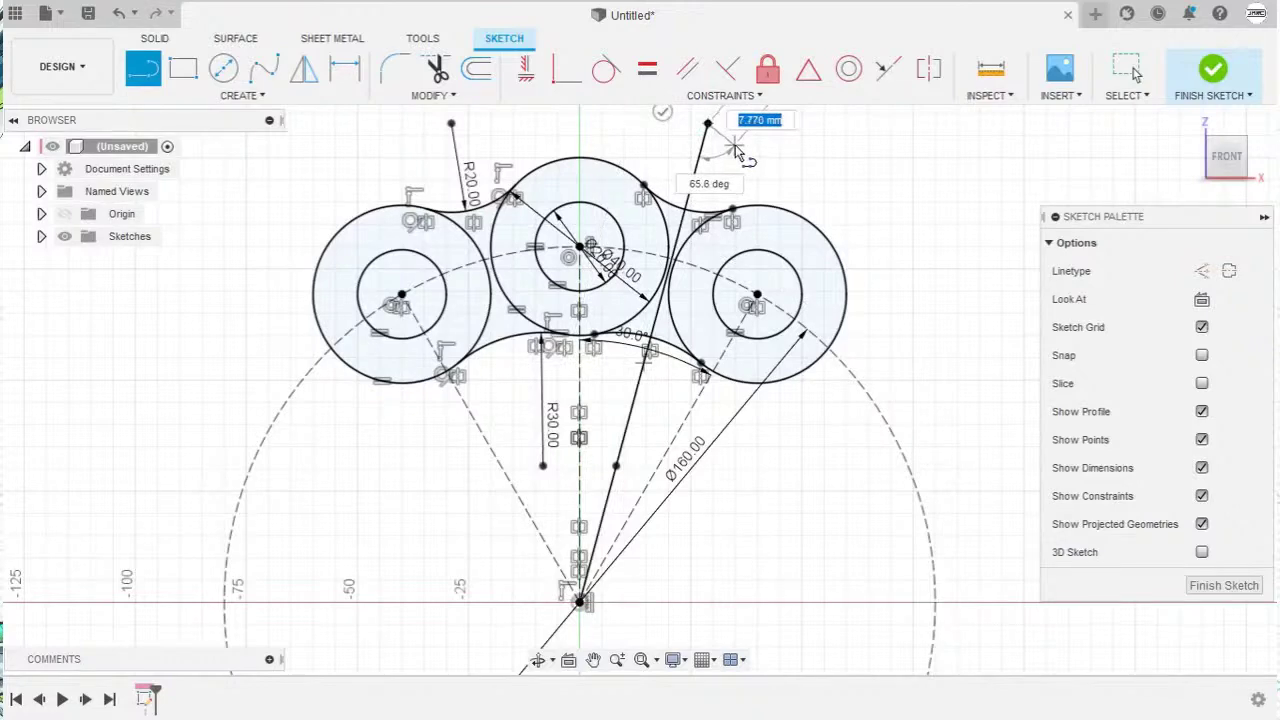
key("Escape")
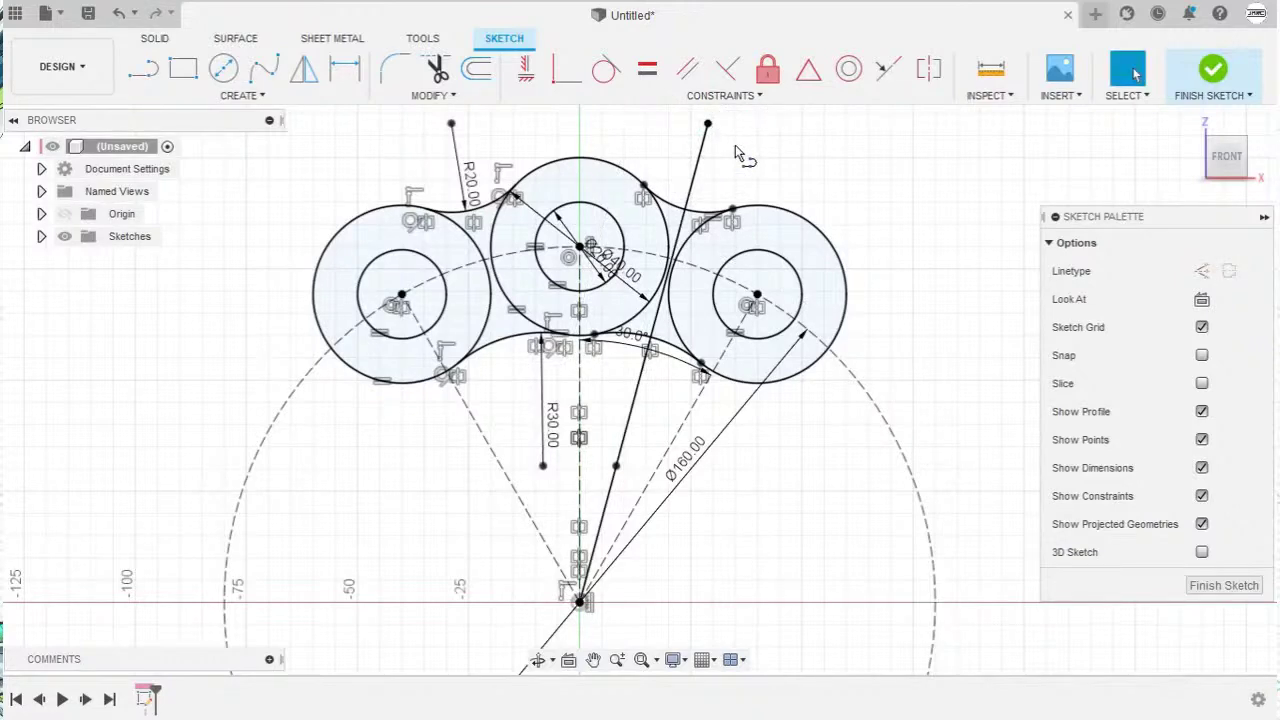
key("l")
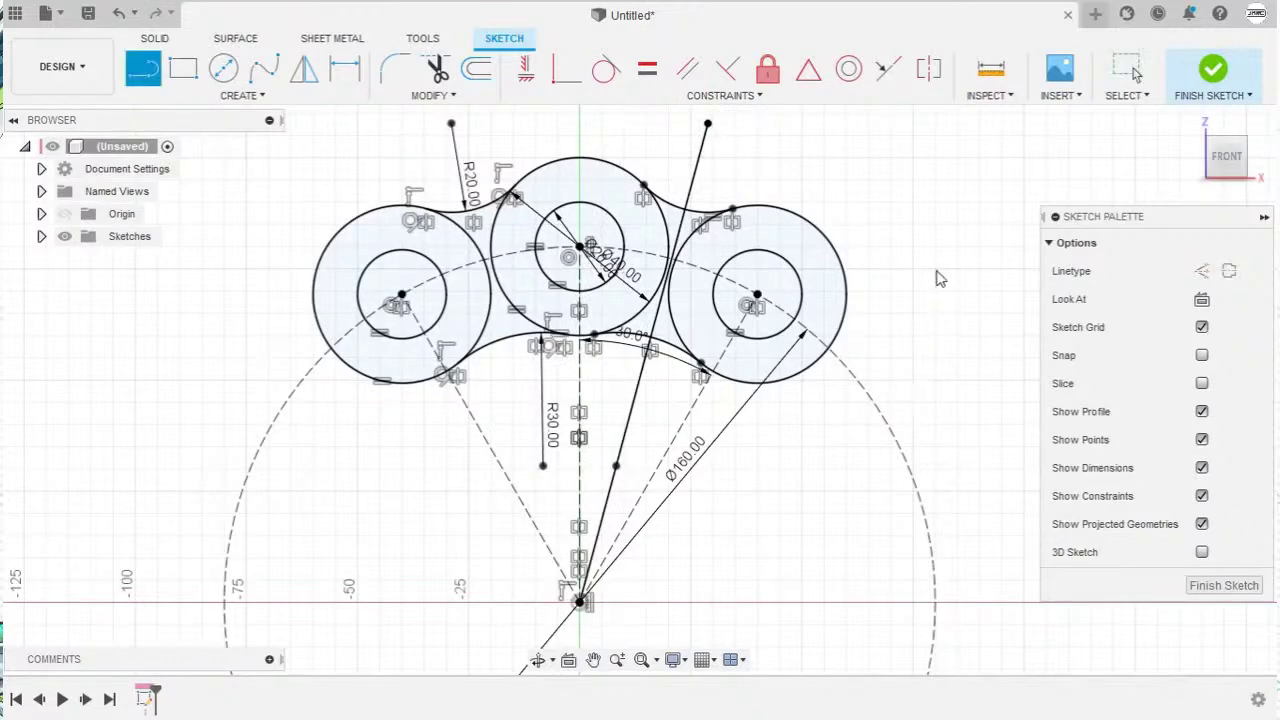
left_click(580, 600)
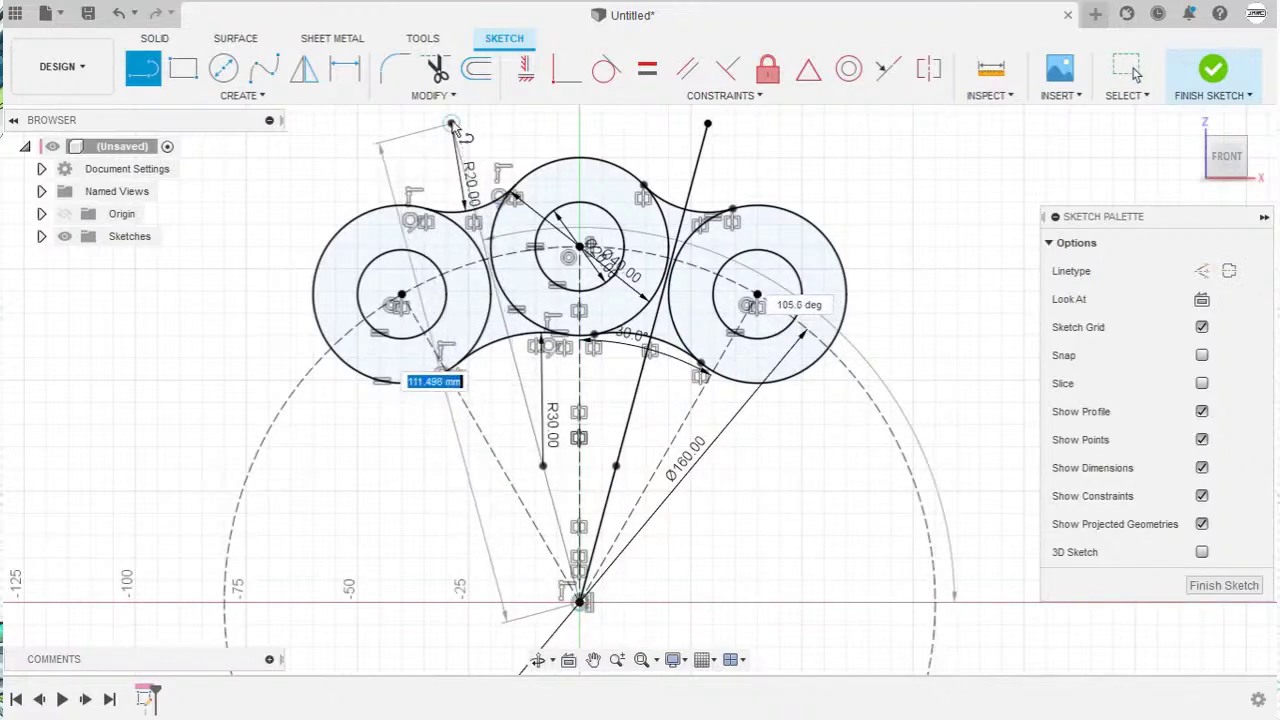
double_click(452, 124)
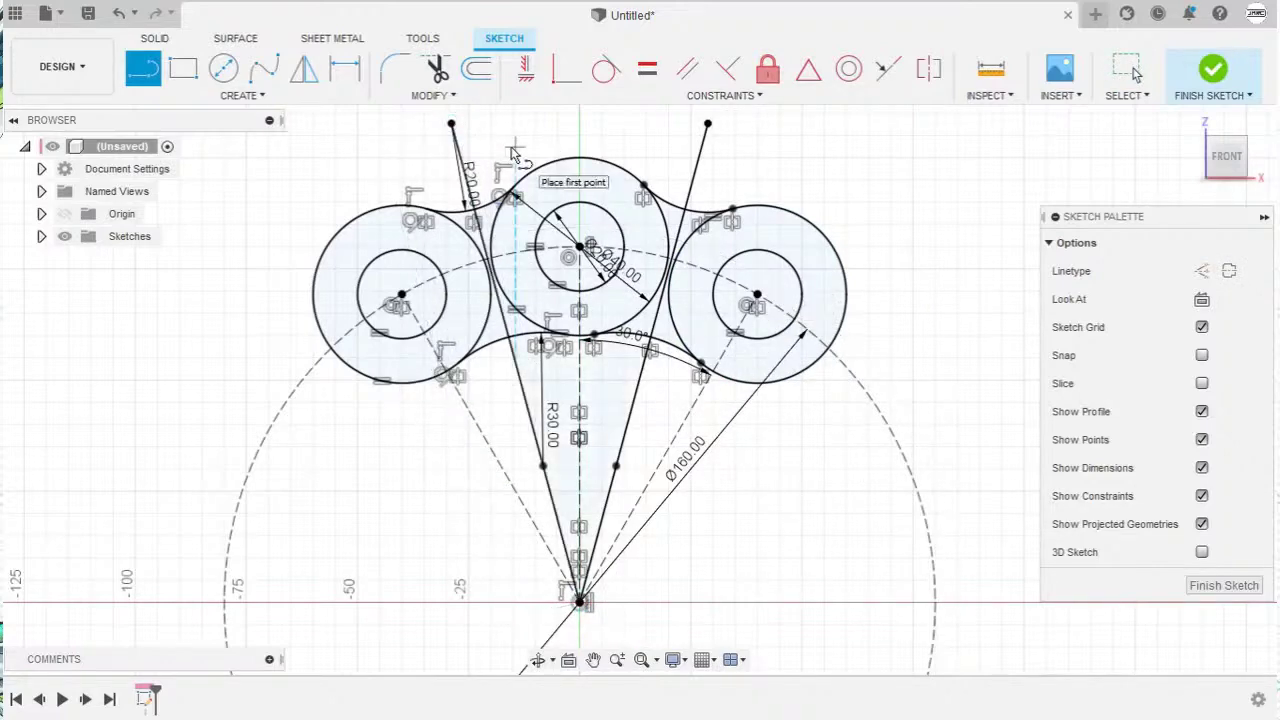
key("Escape")
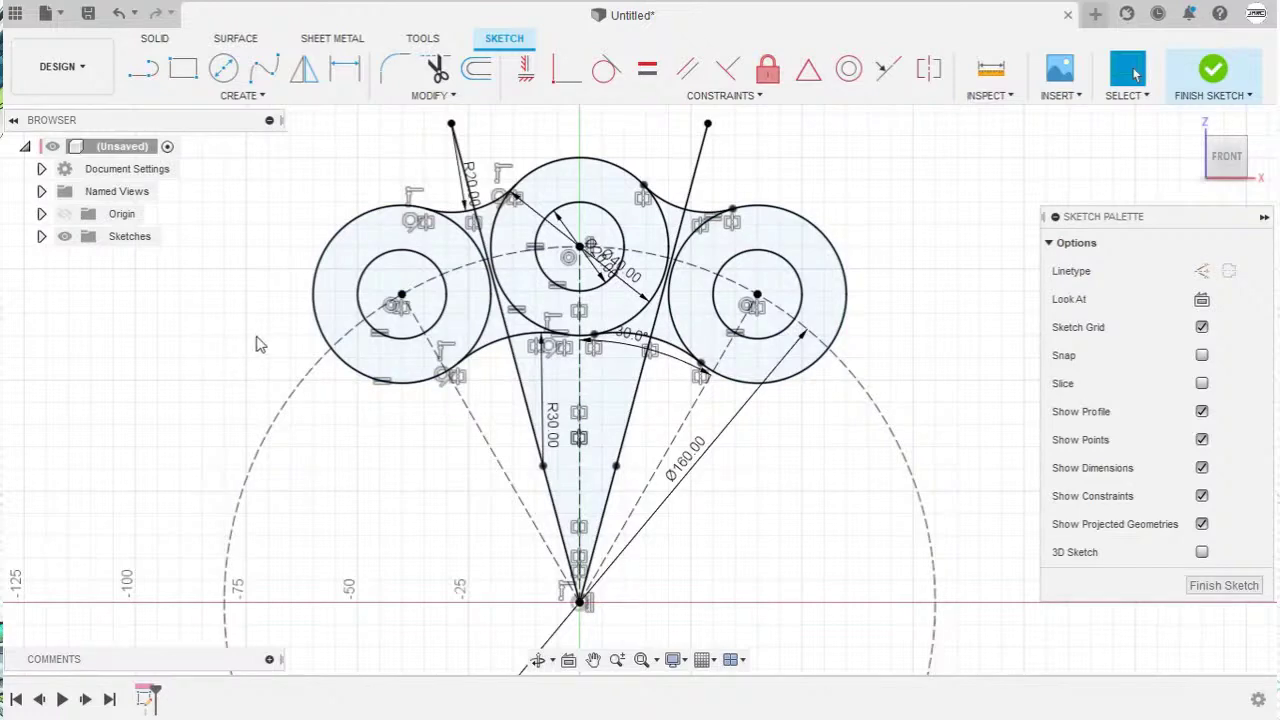
Step: Trim away the arcs of the left circle pair back to the big circle
key("t")
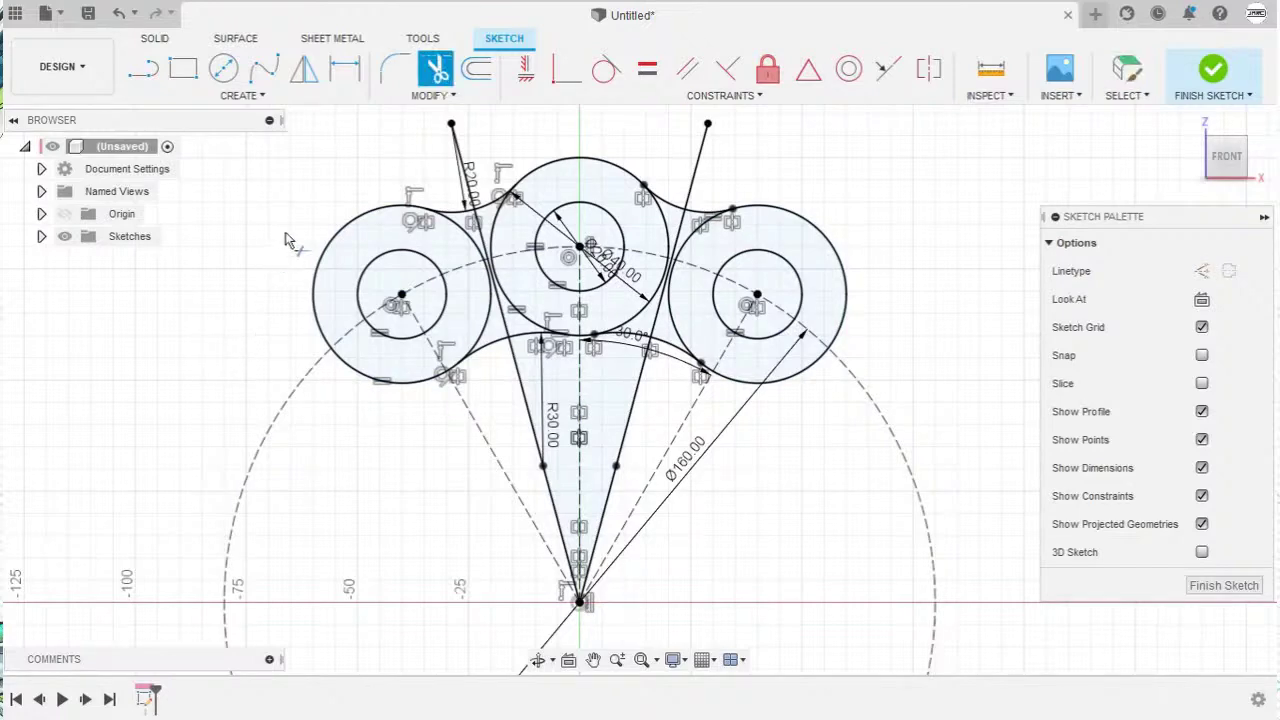
left_click(343, 232)
left_click(364, 253)
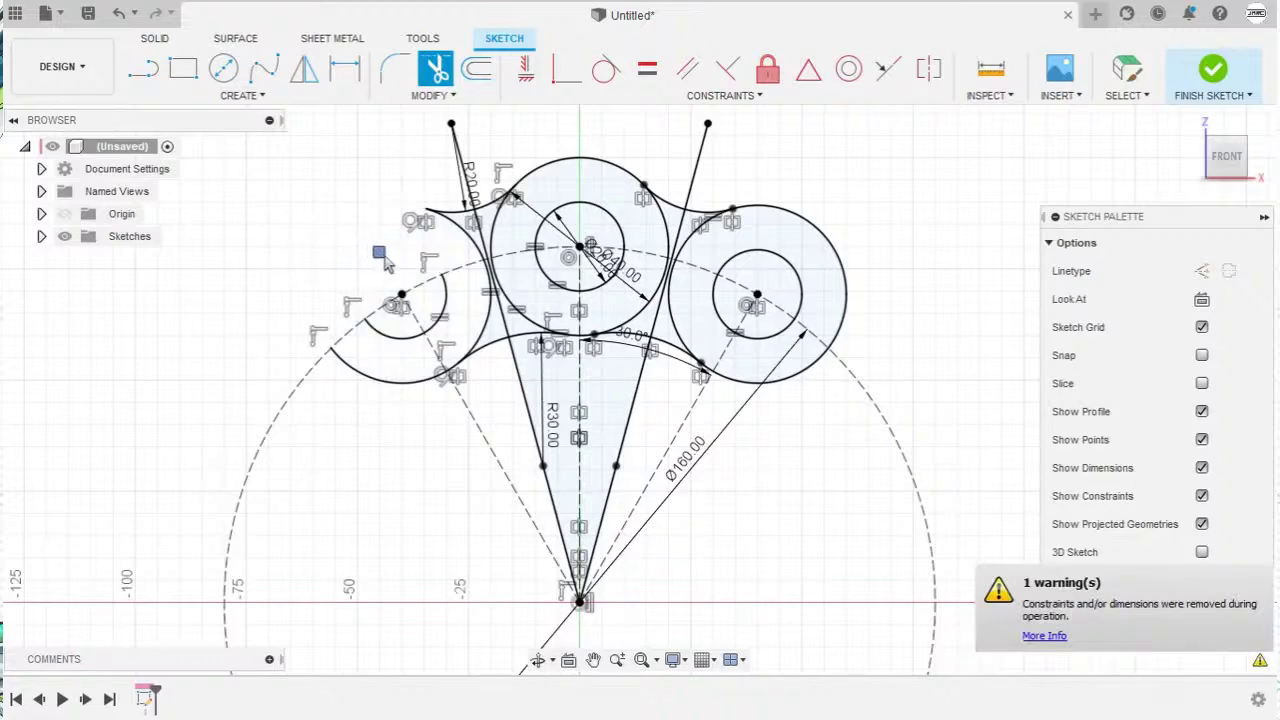
left_click(443, 216)
scroll(374, 304, "up", 3)
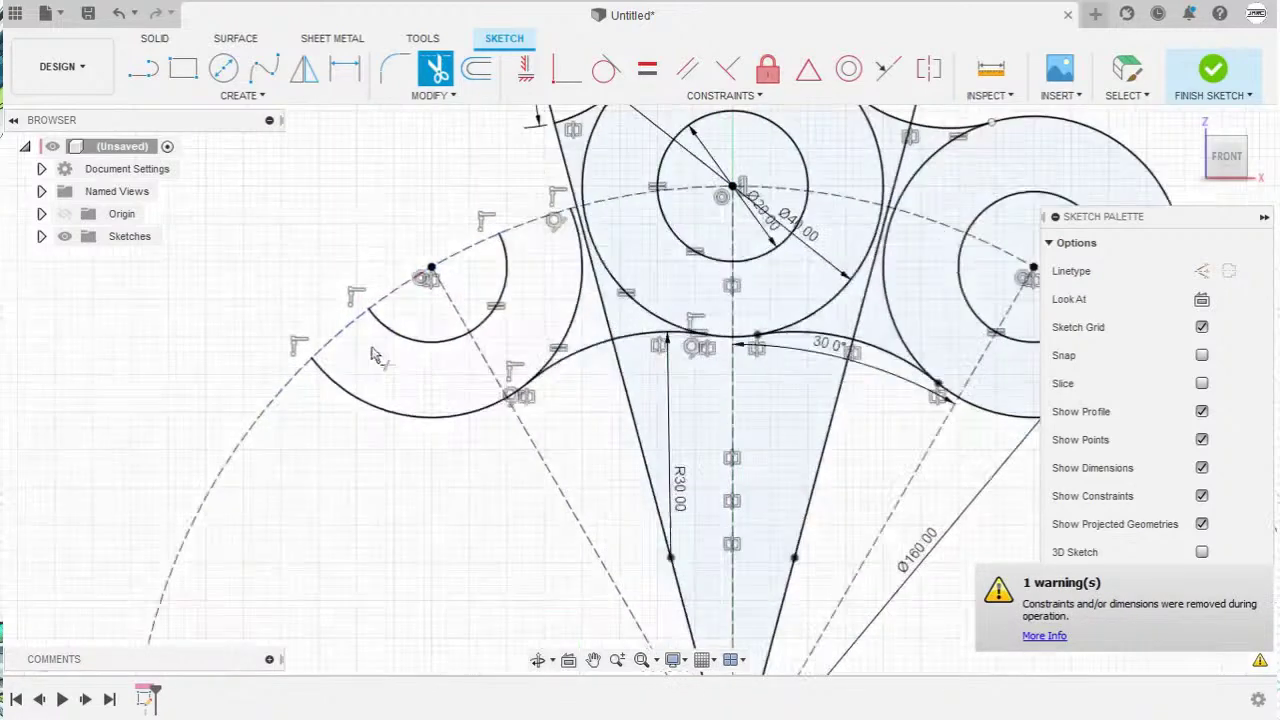
left_click(388, 380)
left_click(486, 300)
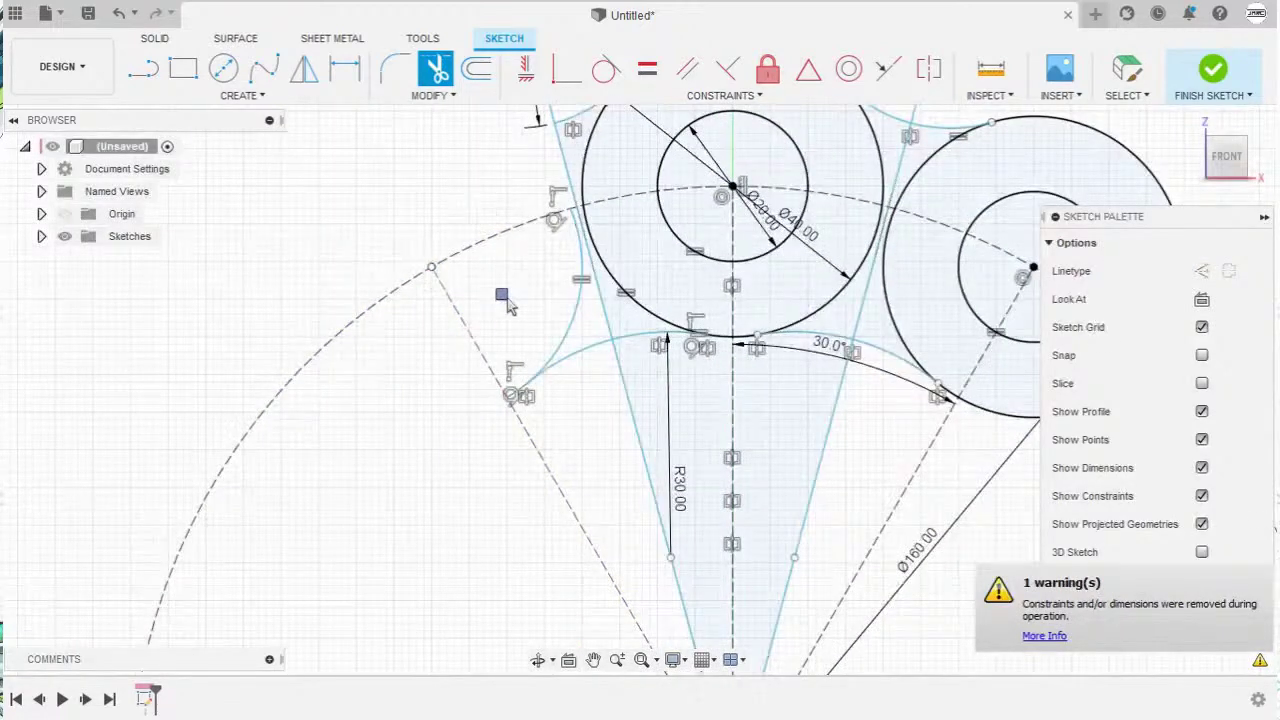
left_click(549, 336)
scroll(596, 357, "down", 2)
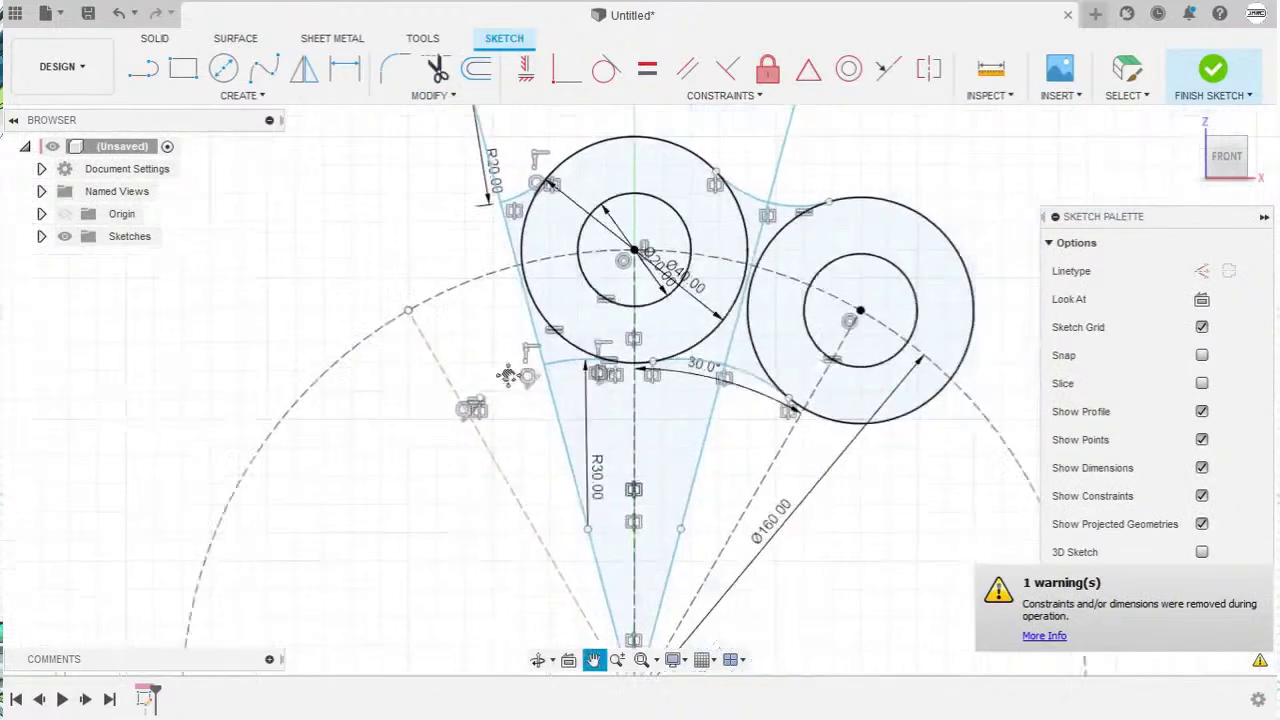
Step: Trim away the inner and outer arcs of the right circle pair
middle_click_drag(596, 357, 433, 400)
left_click(703, 224)
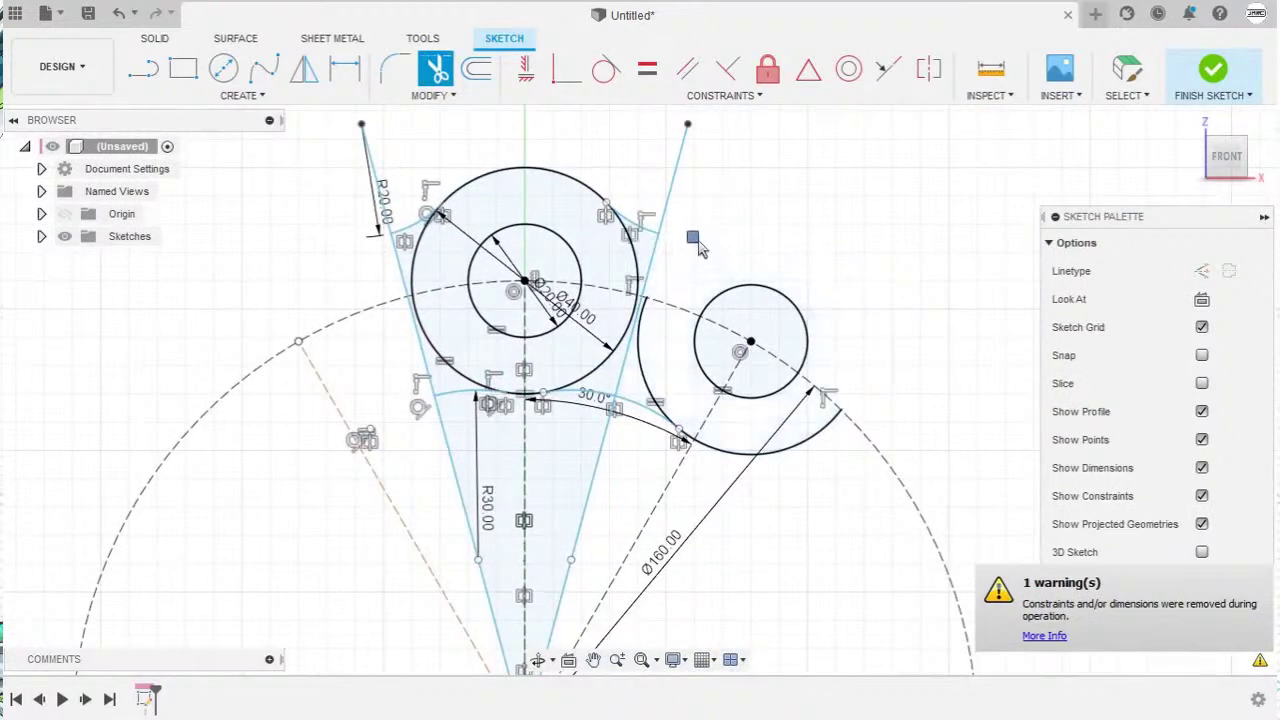
left_click(724, 282)
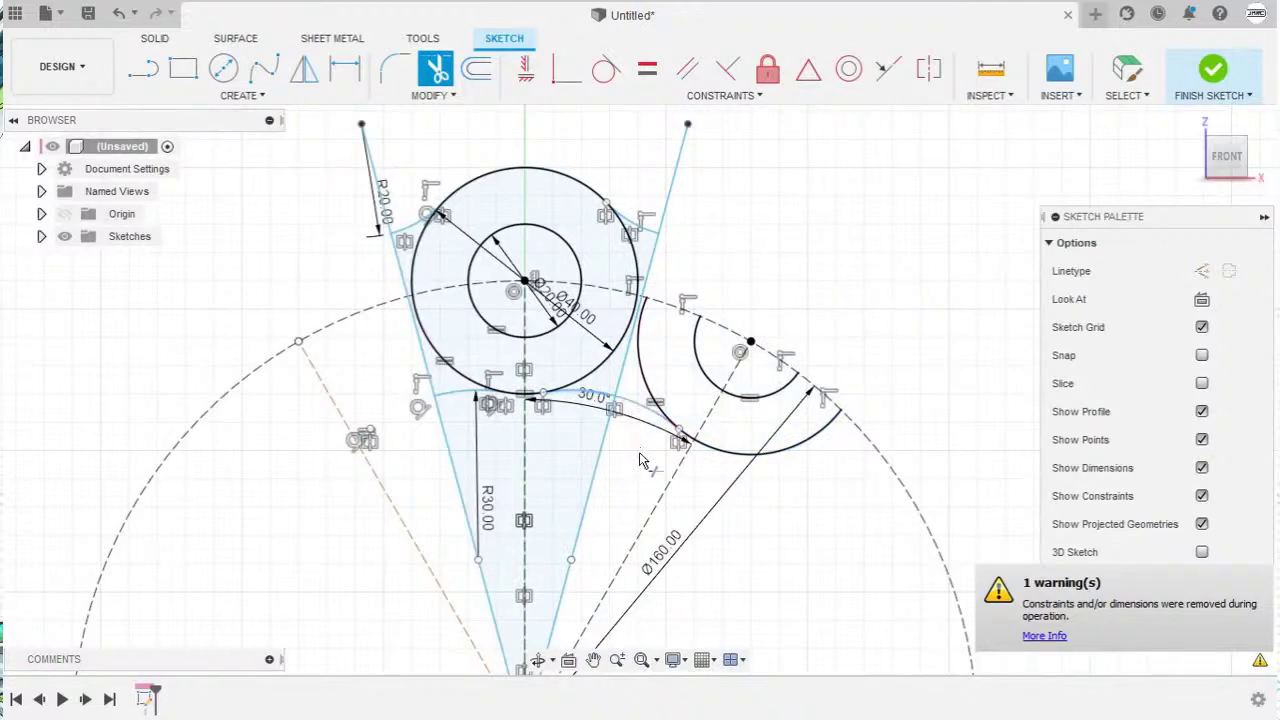
left_click(646, 422)
left_click(704, 360)
left_click(762, 395)
left_click(768, 448)
mouse_move(770, 258)
middle_mouse_down()
mouse_move(770, 290)
mouse_move(792, 274)
middle_mouse_up()
key("Escape")
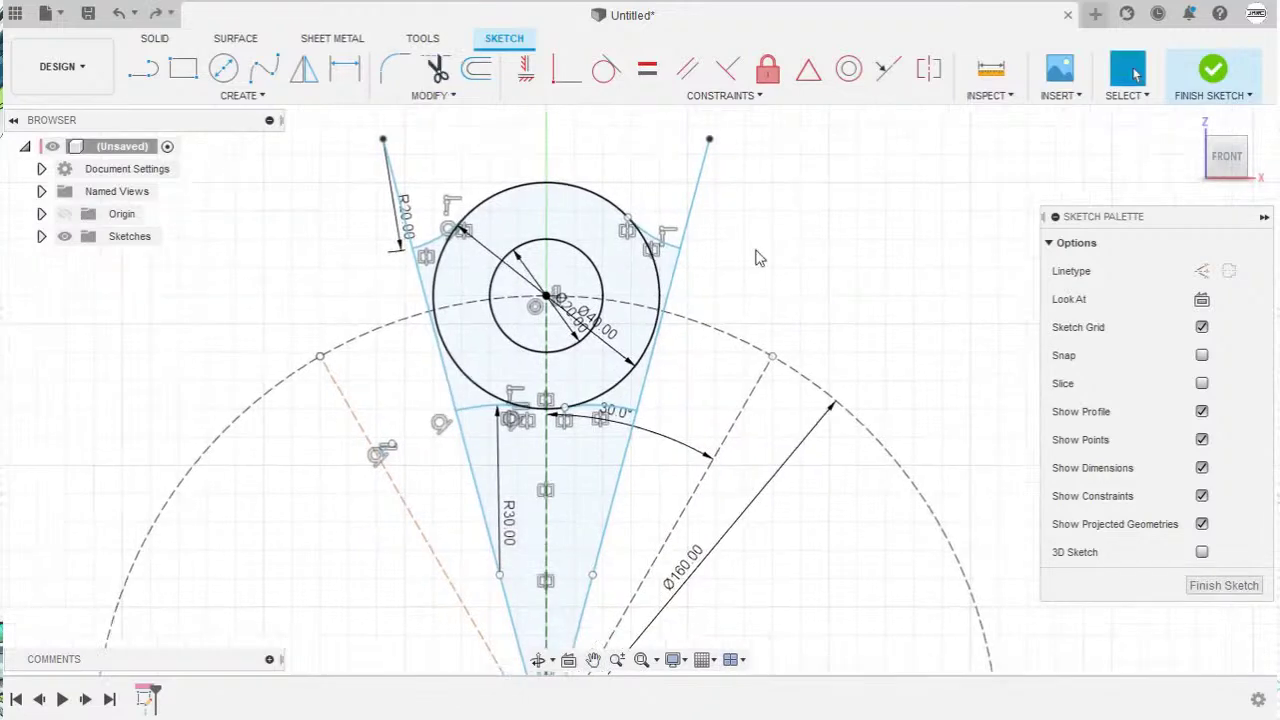
Step: Dimension the angle between the two tangent lines as 30°
mouse_move(707, 196)
left_mouse_down()
mouse_move(741, 226)
mouse_move(709, 201)
mouse_move(723, 218)
mouse_move(709, 201)
mouse_move(716, 210)
left_mouse_up()
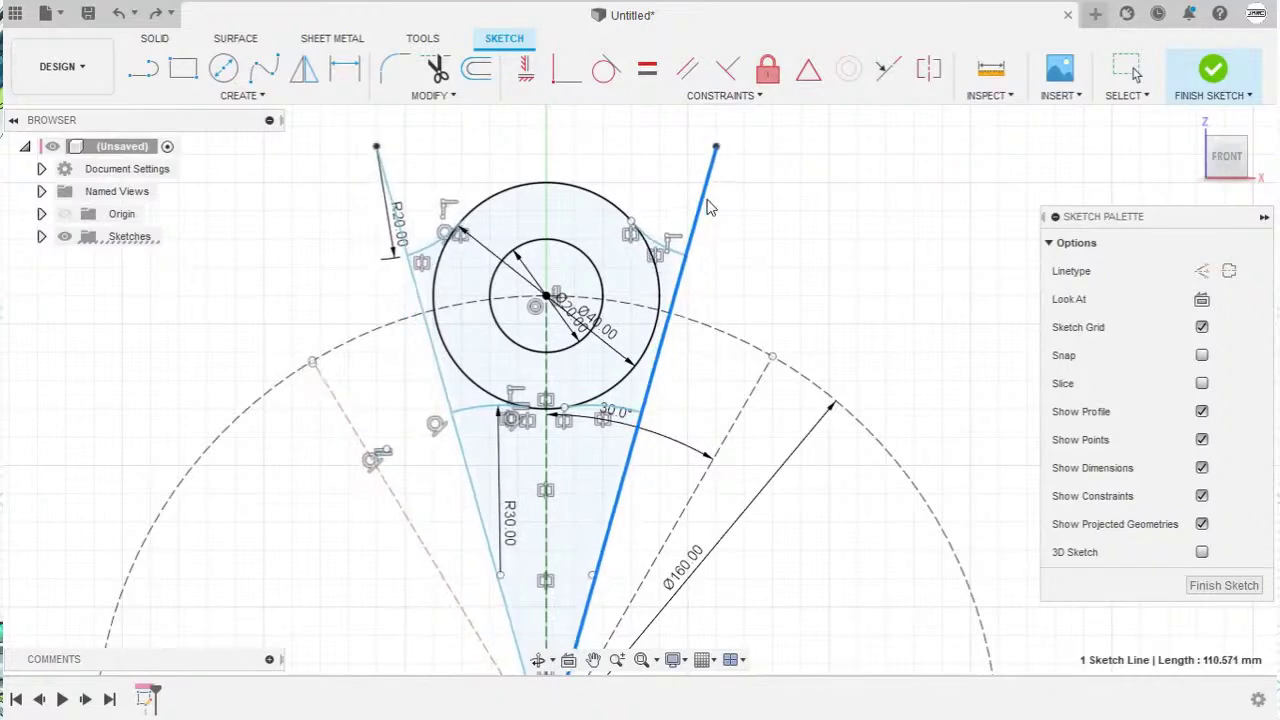
left_click(805, 233)
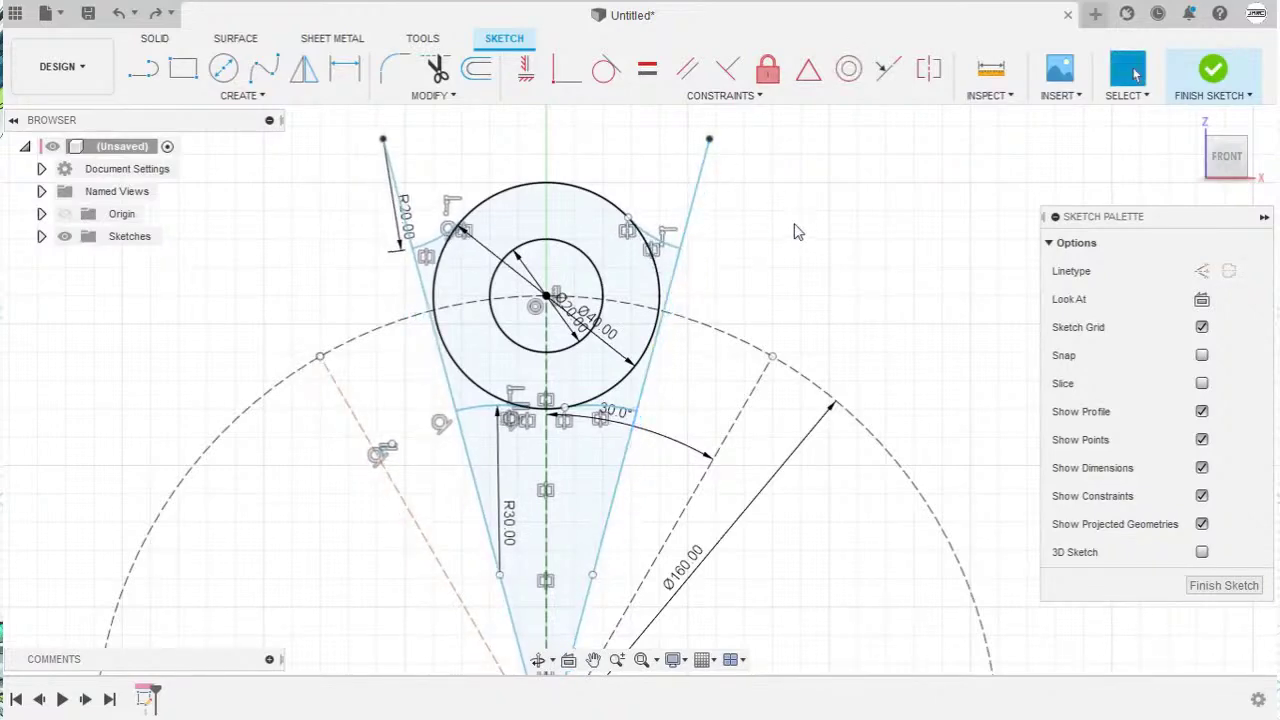
key("d")
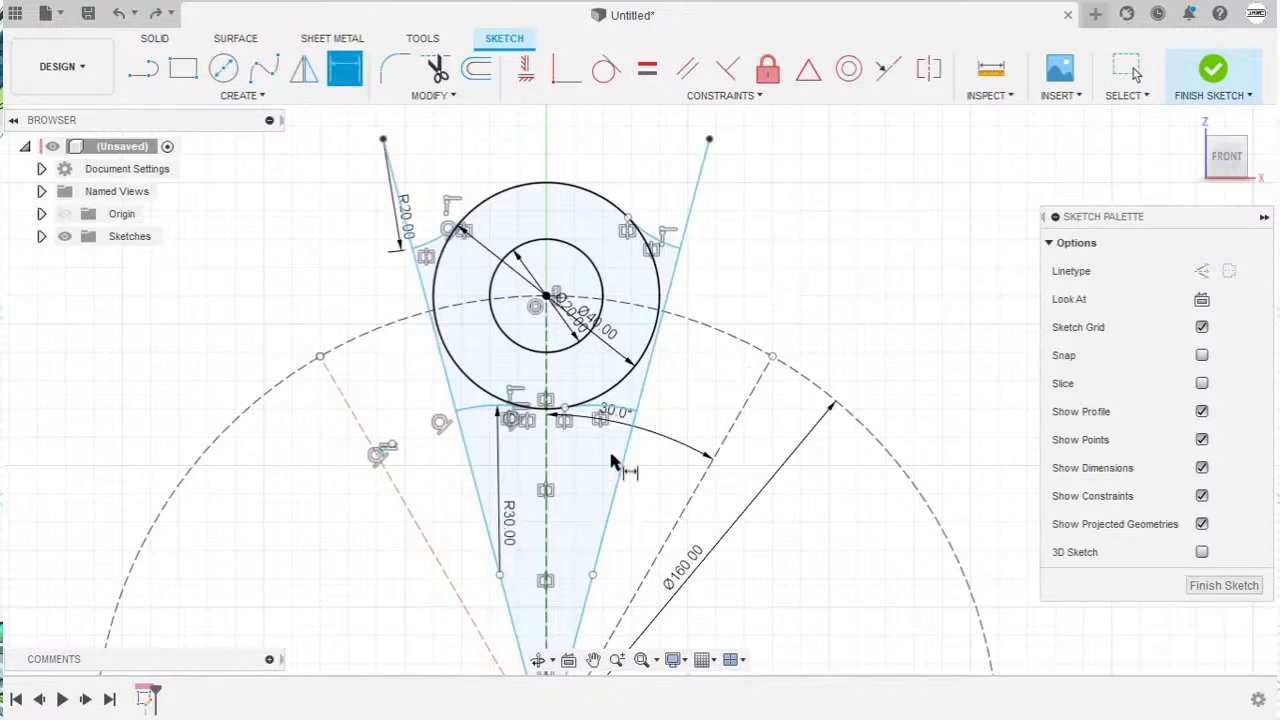
left_click(467, 428)
left_click(621, 465)
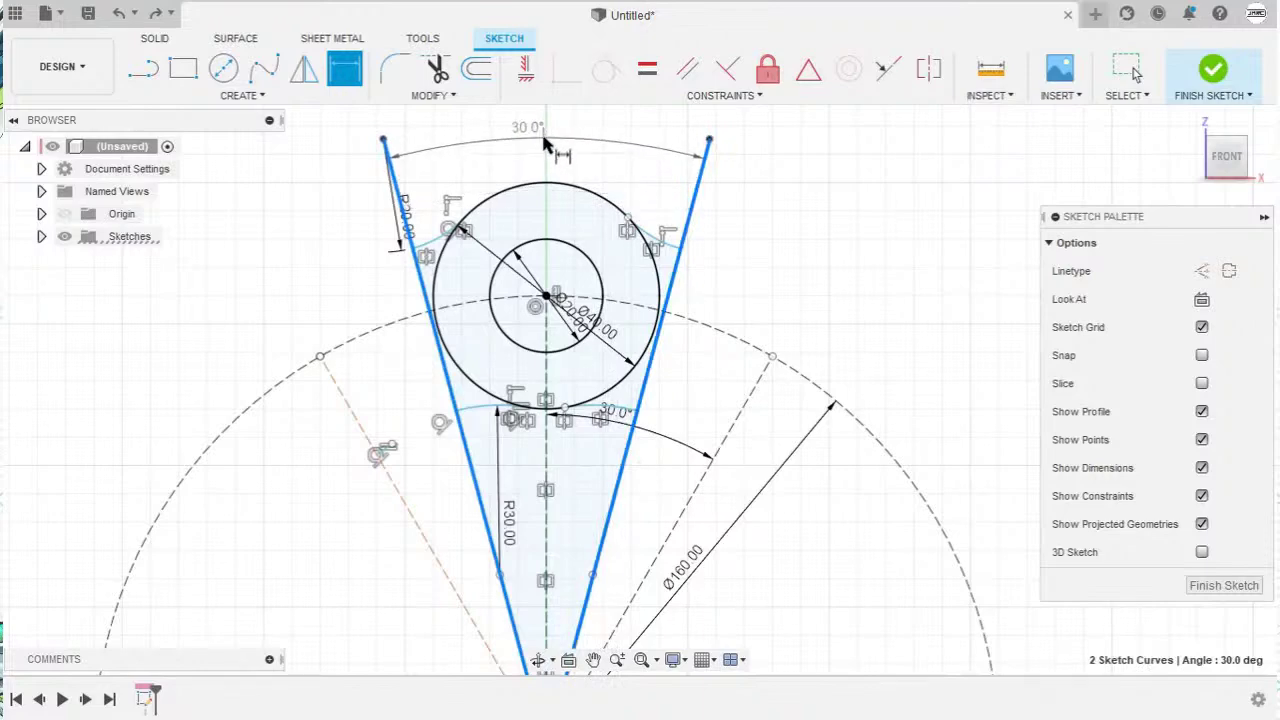
left_click(547, 145)
type("30")
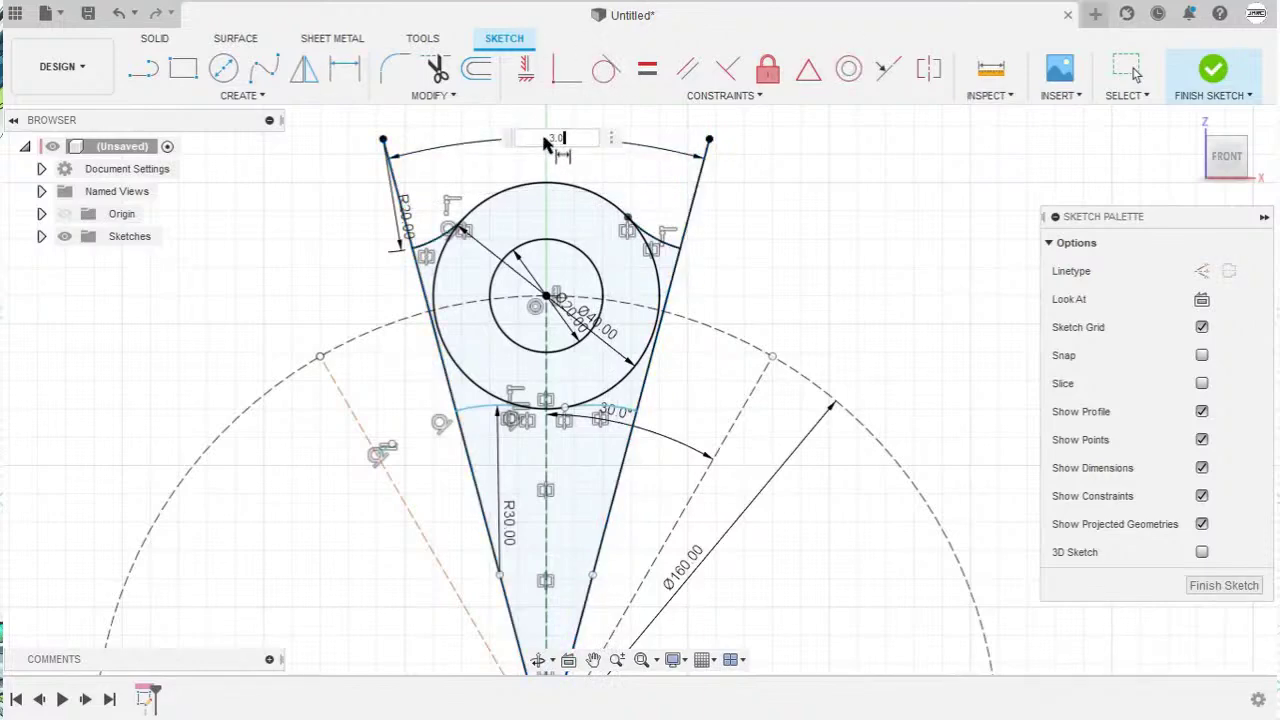
key("Return")
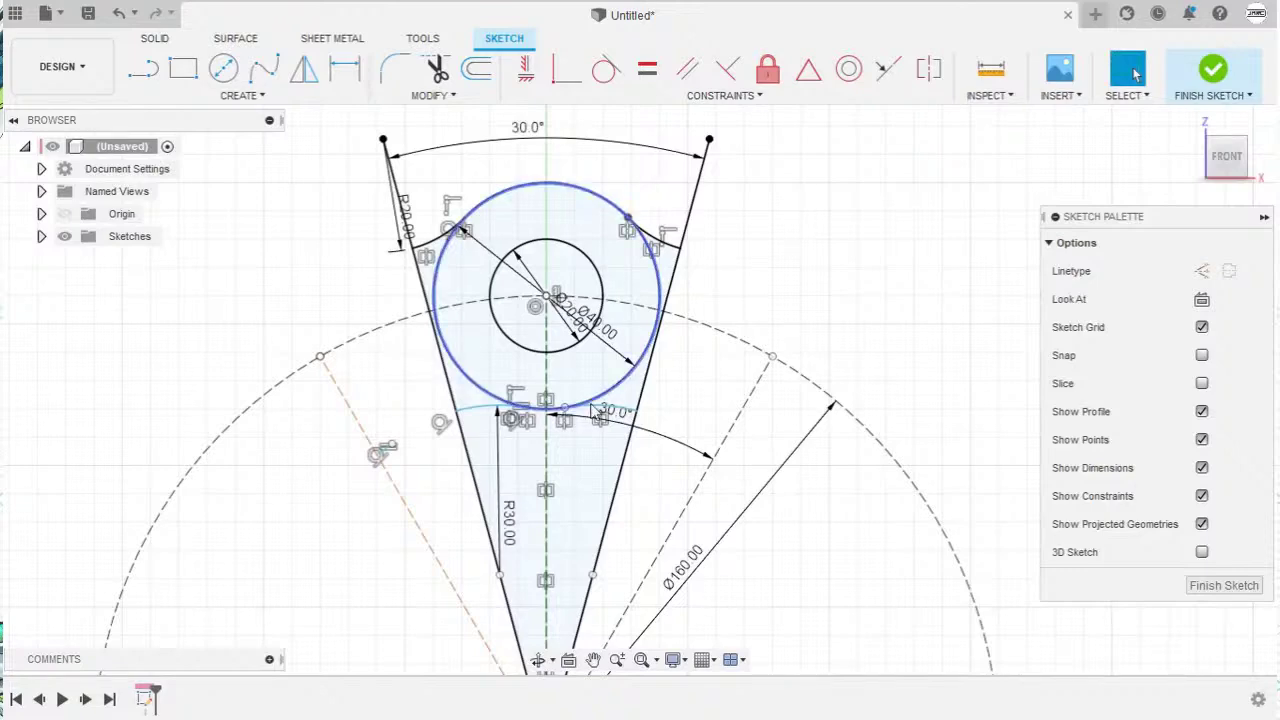
Step: Inspect the lower 30 mm arc, then clear the selection
scroll(588, 414, "up", 5)
left_click(683, 388)
scroll(662, 402, "down", 3)
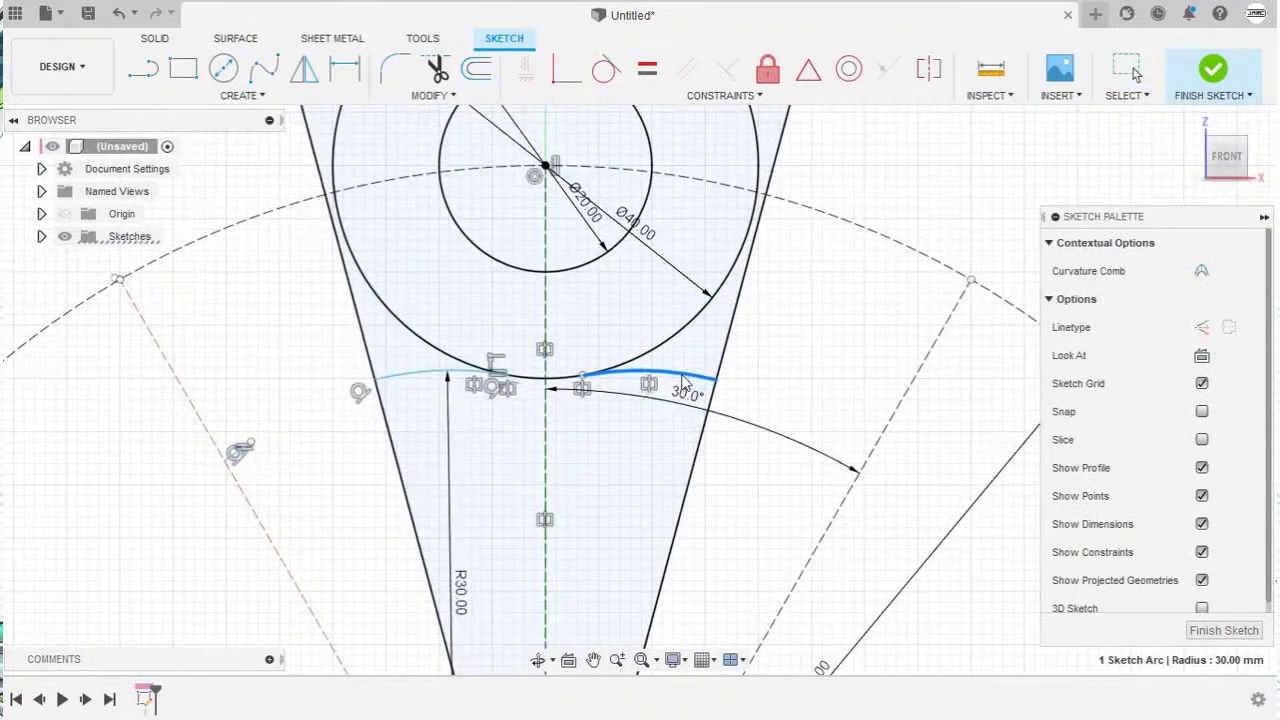
key("Escape")
scroll(656, 320, "up", 2)
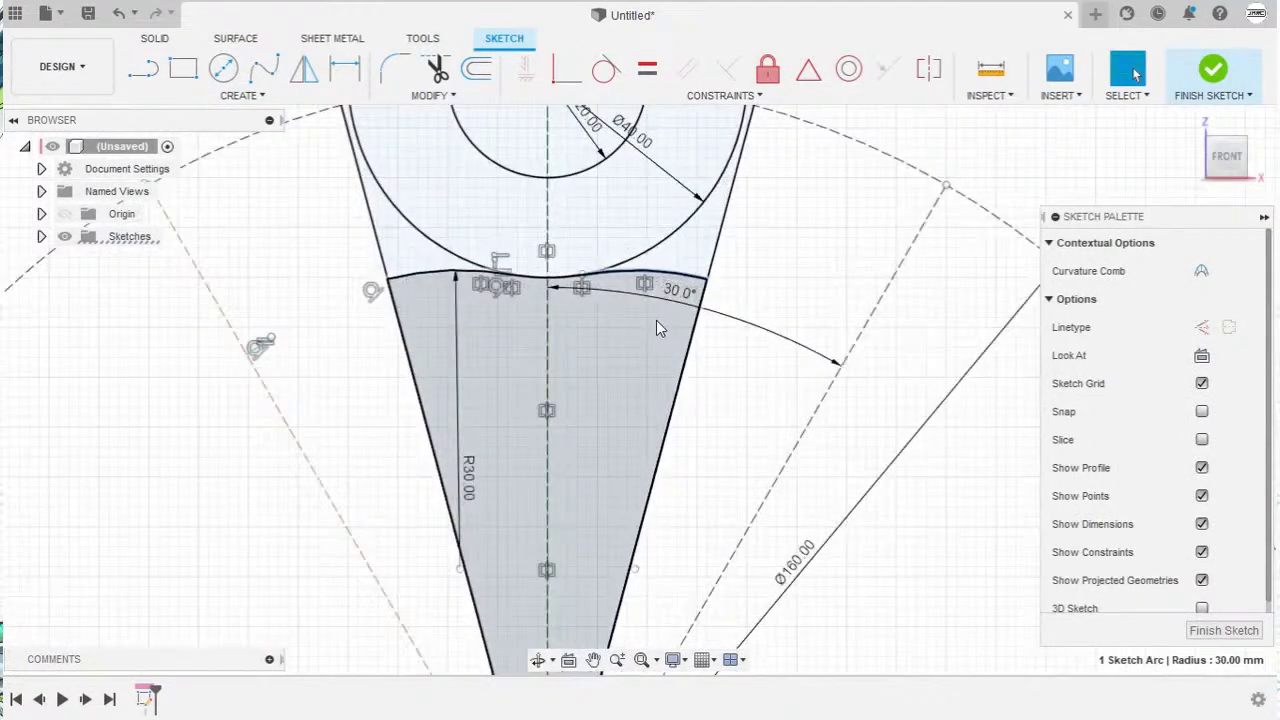
left_click(928, 183)
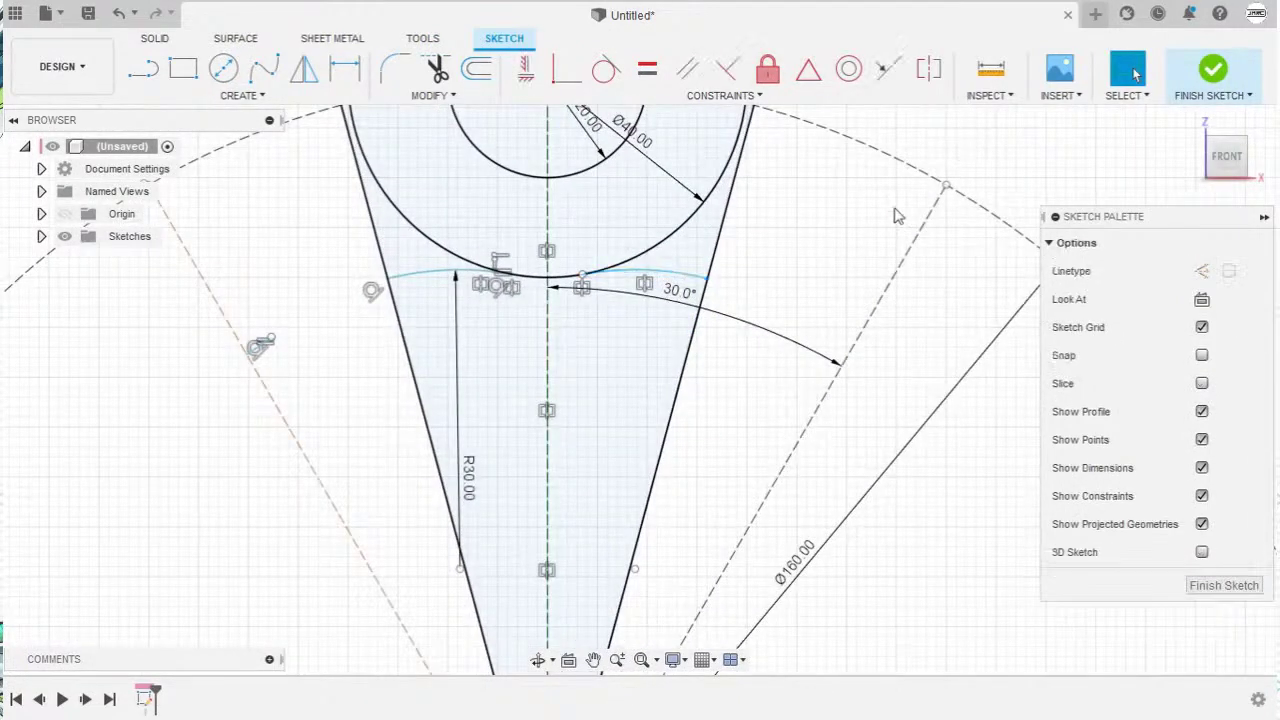
Step: Constrain the loose sketch point to be coincident with the right slanted line
left_click(638, 551)
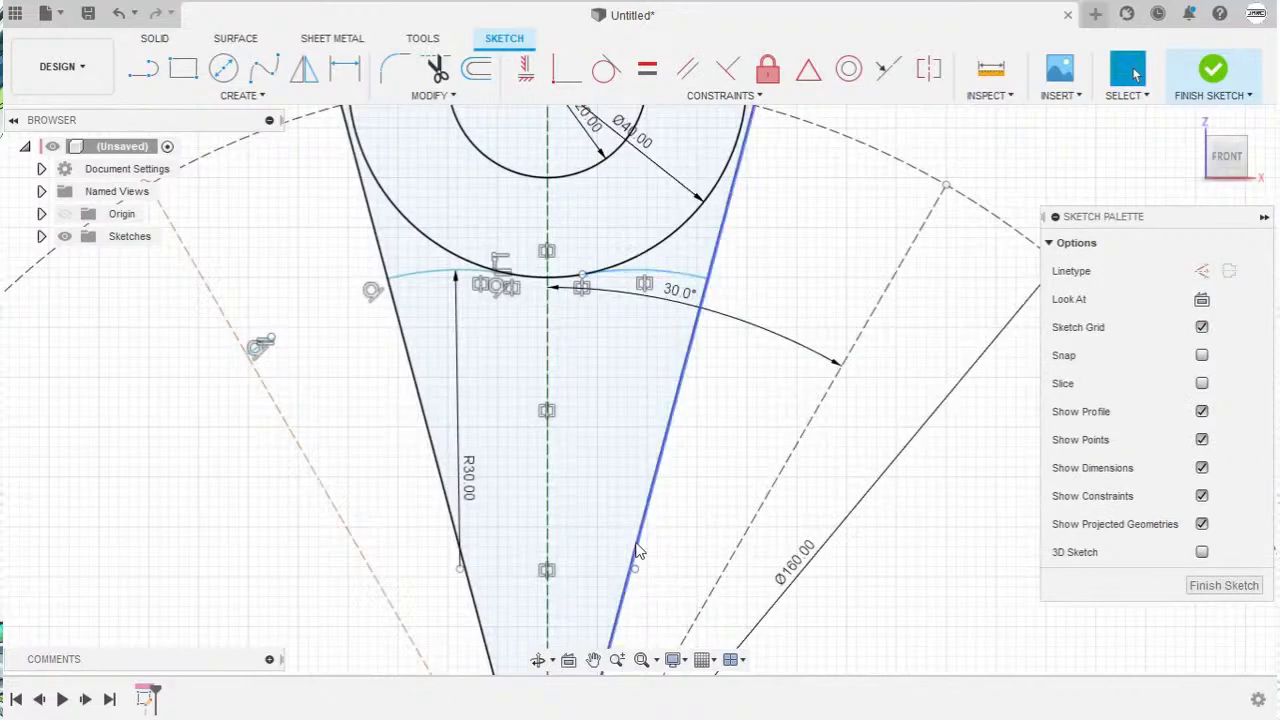
left_click(638, 551)
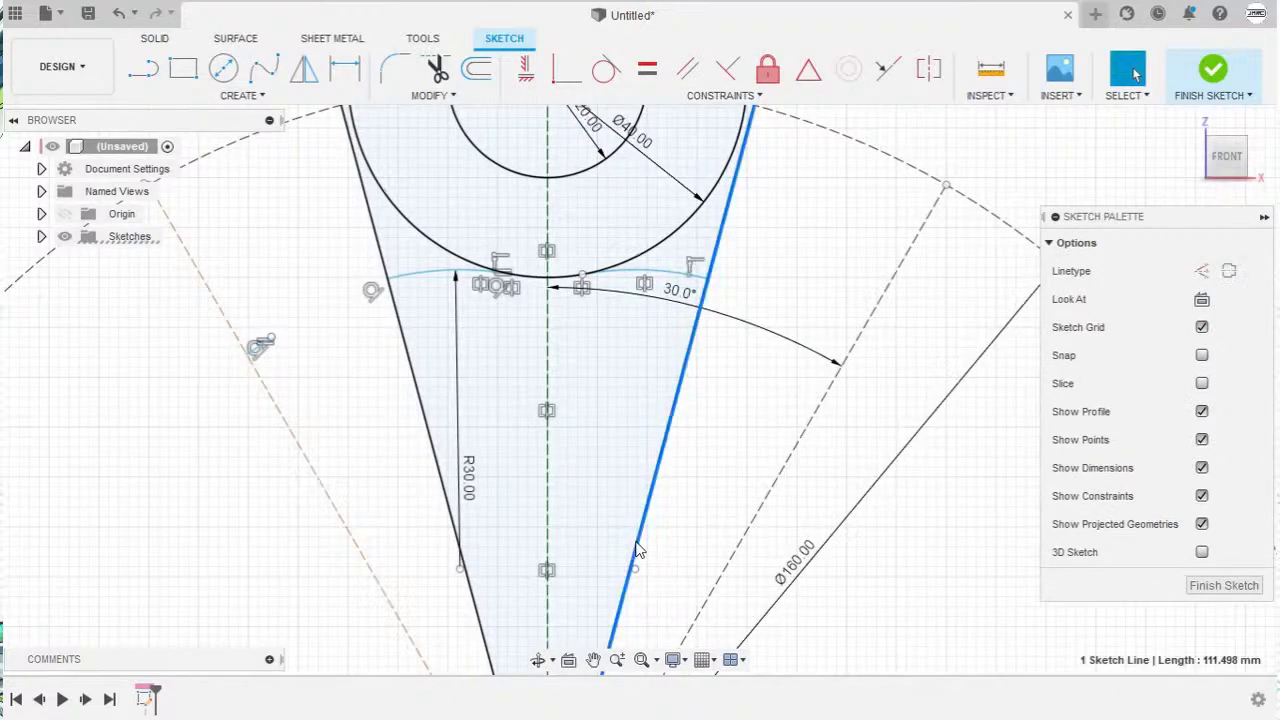
left_click(636, 570, "ctrl")
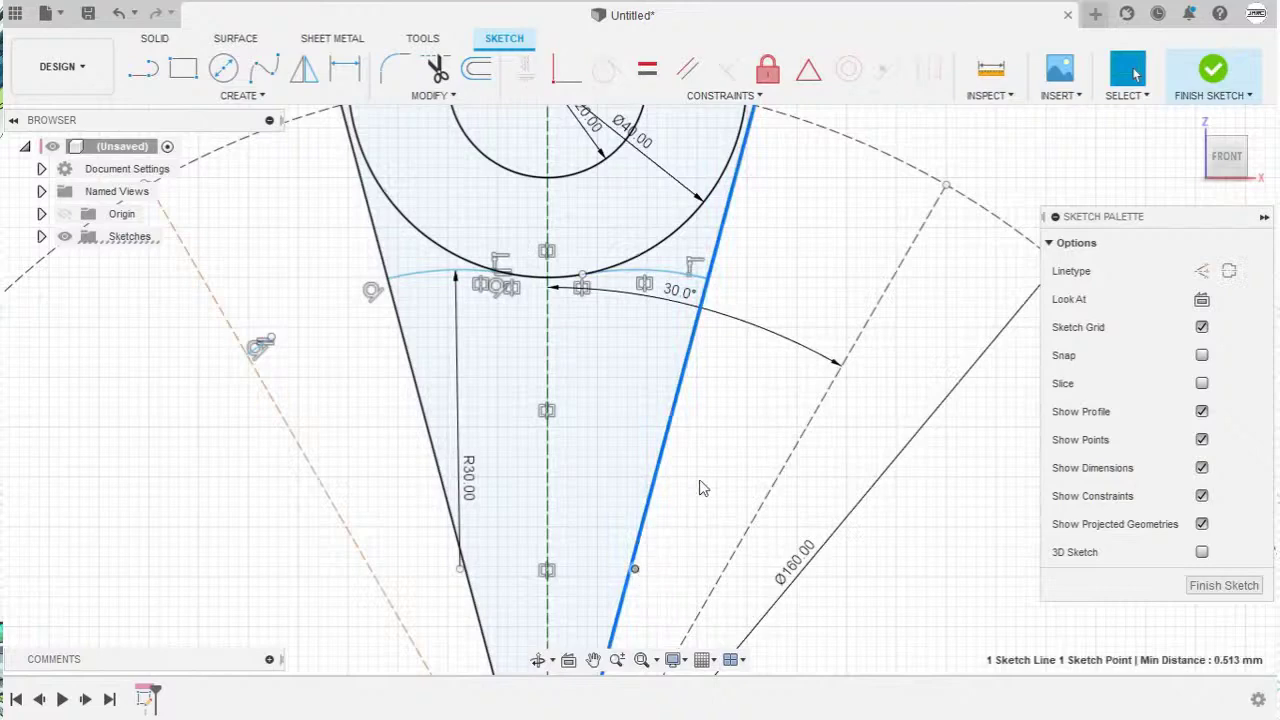
right_click(717, 424)
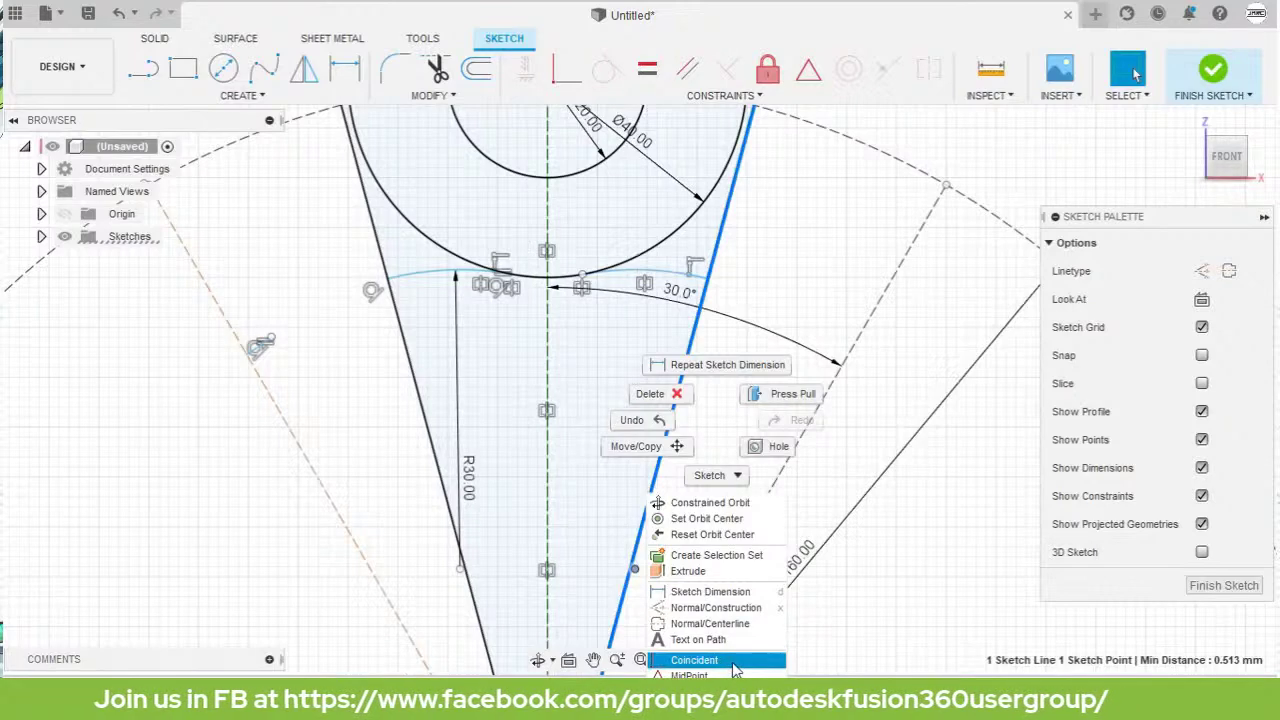
left_click(694, 660)
scroll(680, 417, "down", 3)
mouse_move(680, 417)
middle_mouse_down()
mouse_move(737, 371)
mouse_move(755, 382)
middle_mouse_up()
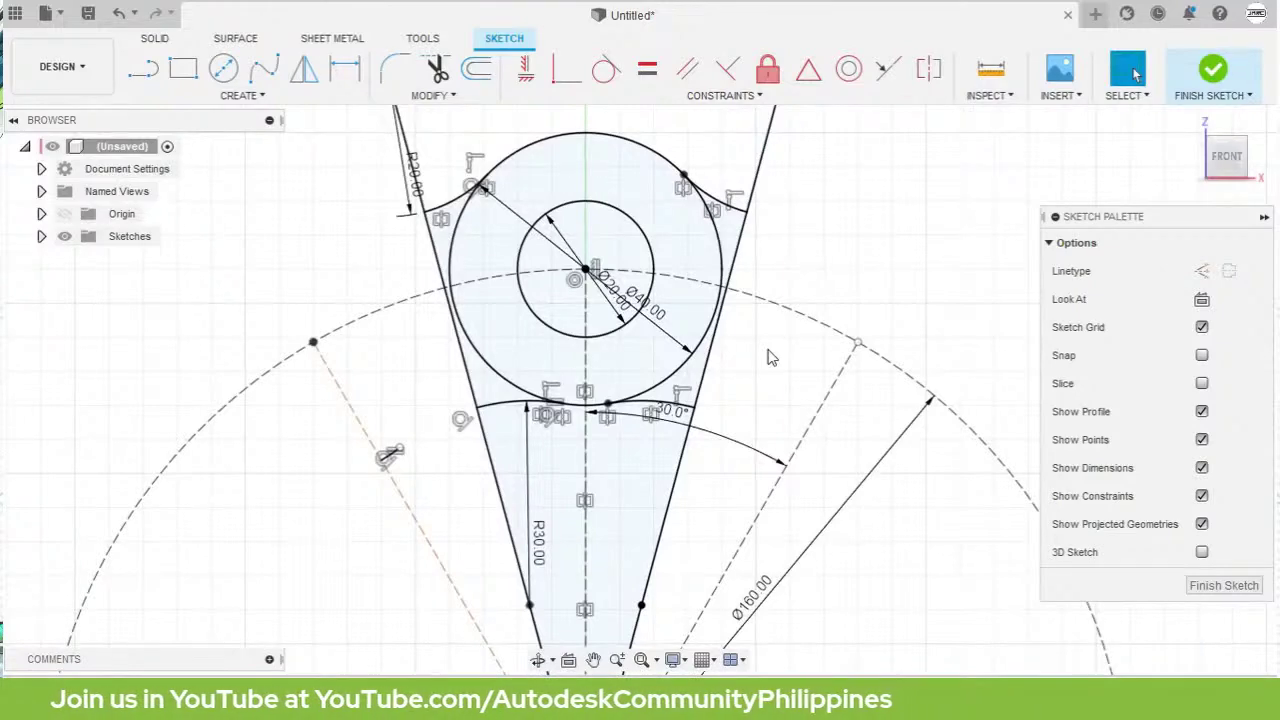
key("t")
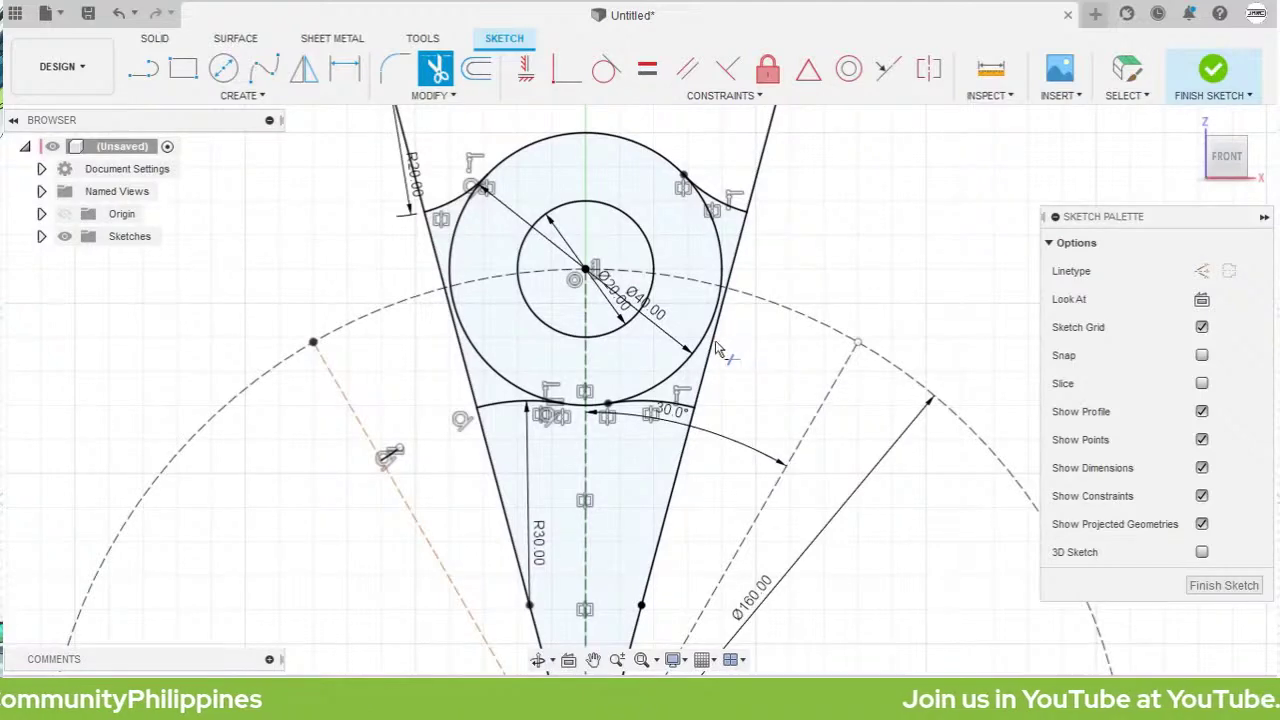
Step: Trim the centre circle's four outer arcs back to the slanted lines
left_click(715, 243)
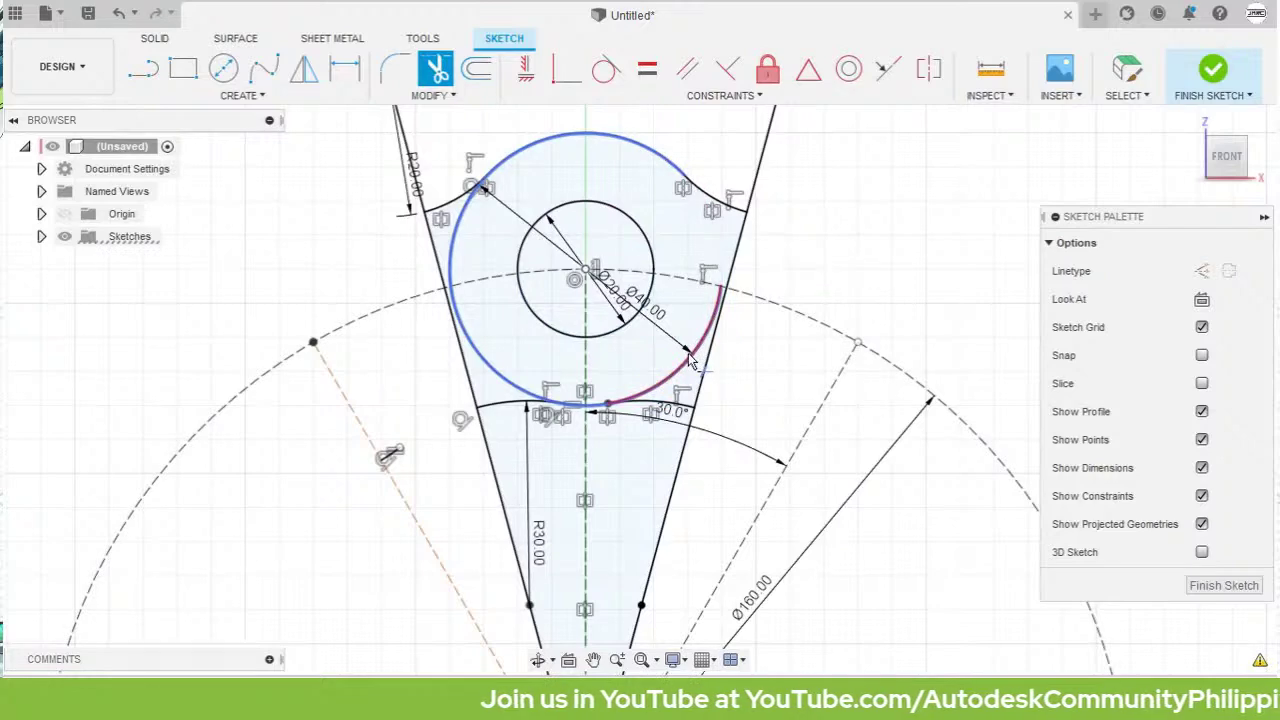
left_click(695, 348)
left_click(490, 370)
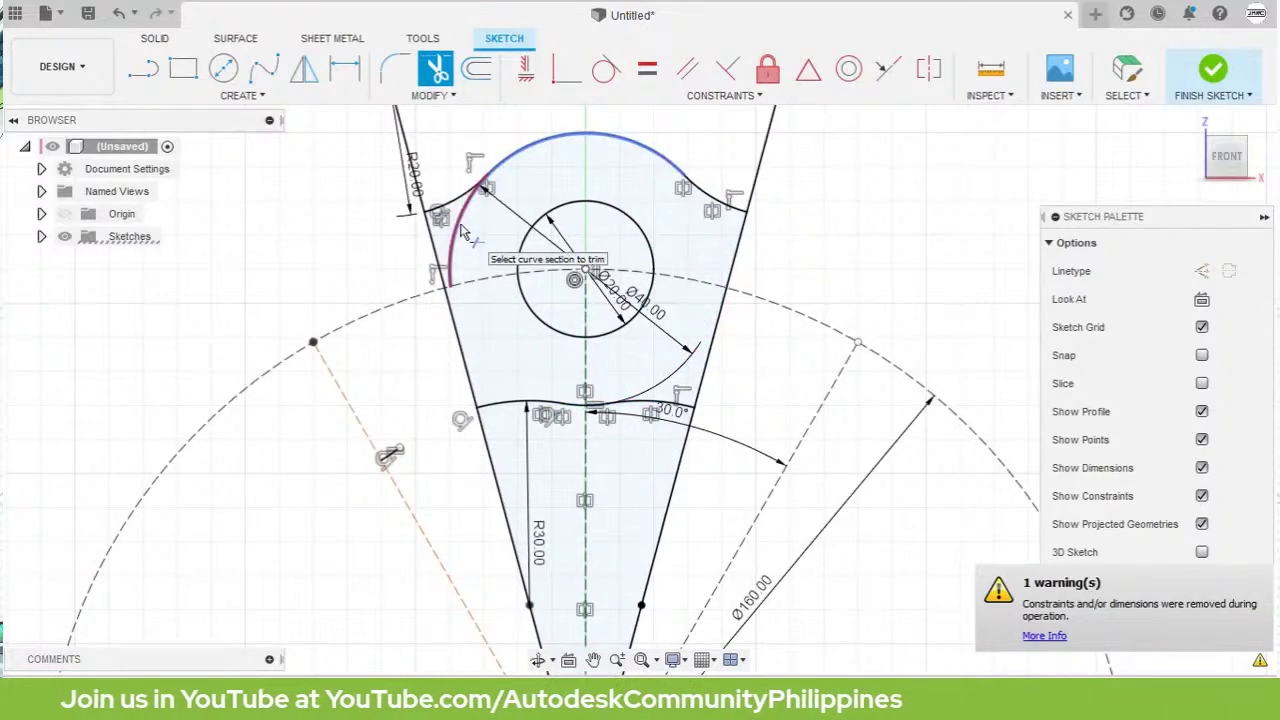
left_click(463, 233)
middle_click_drag(775, 225, 733, 240)
key("Escape")
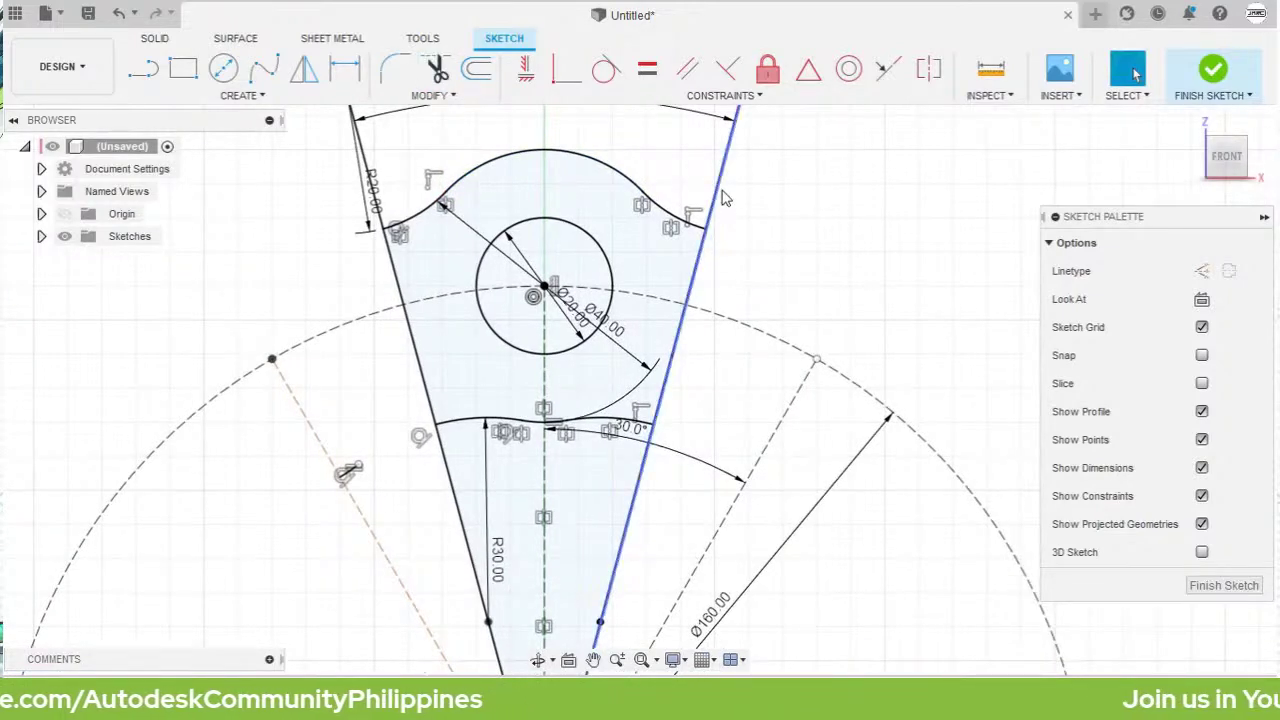
Step: Convert both slanted side lines into construction lines
left_click(715, 197)
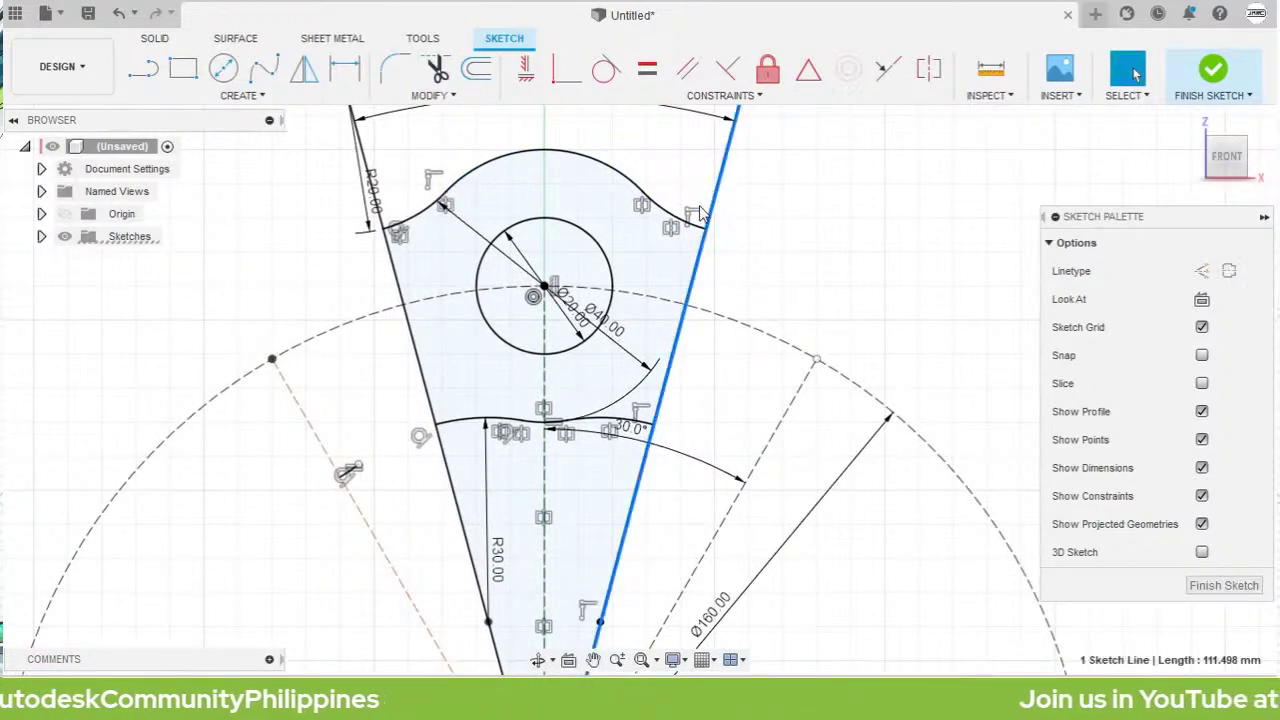
left_click(375, 205, "ctrl")
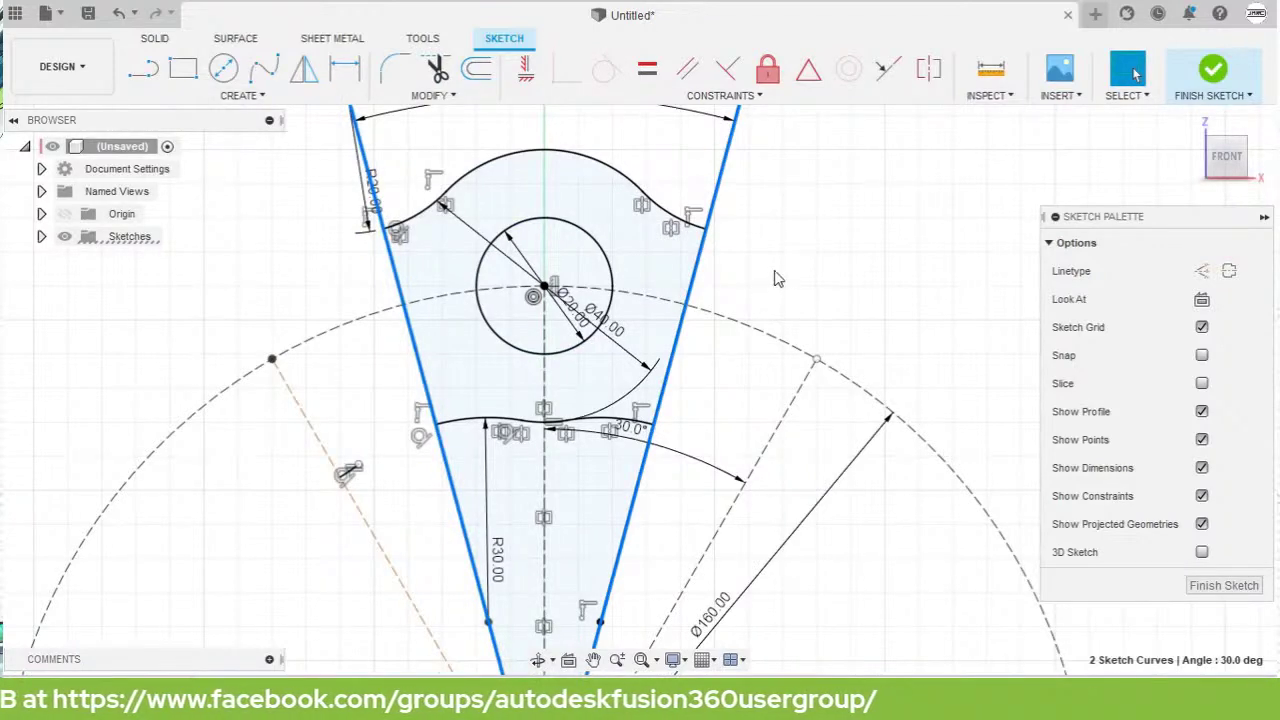
key("x")
scroll(777, 277, "down", 5)
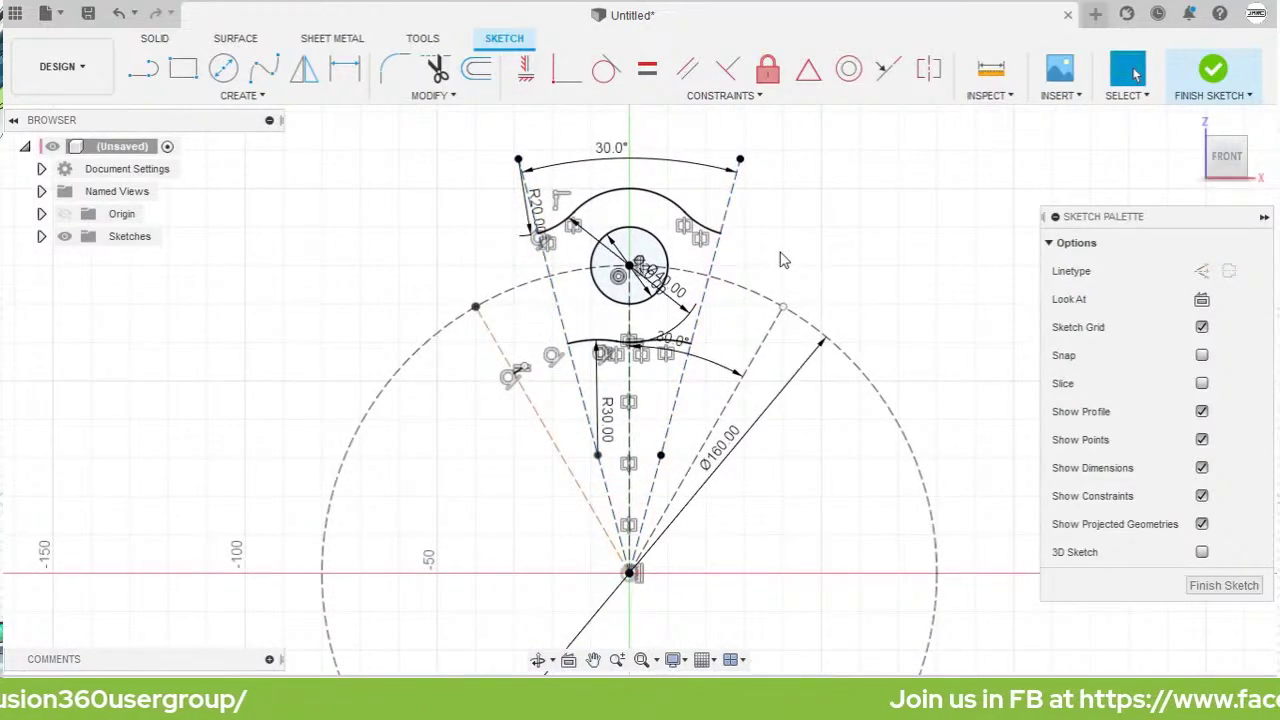
Step: Check the construction lines' lengths and box-select the stray geometry beside the wedge
left_click(504, 362)
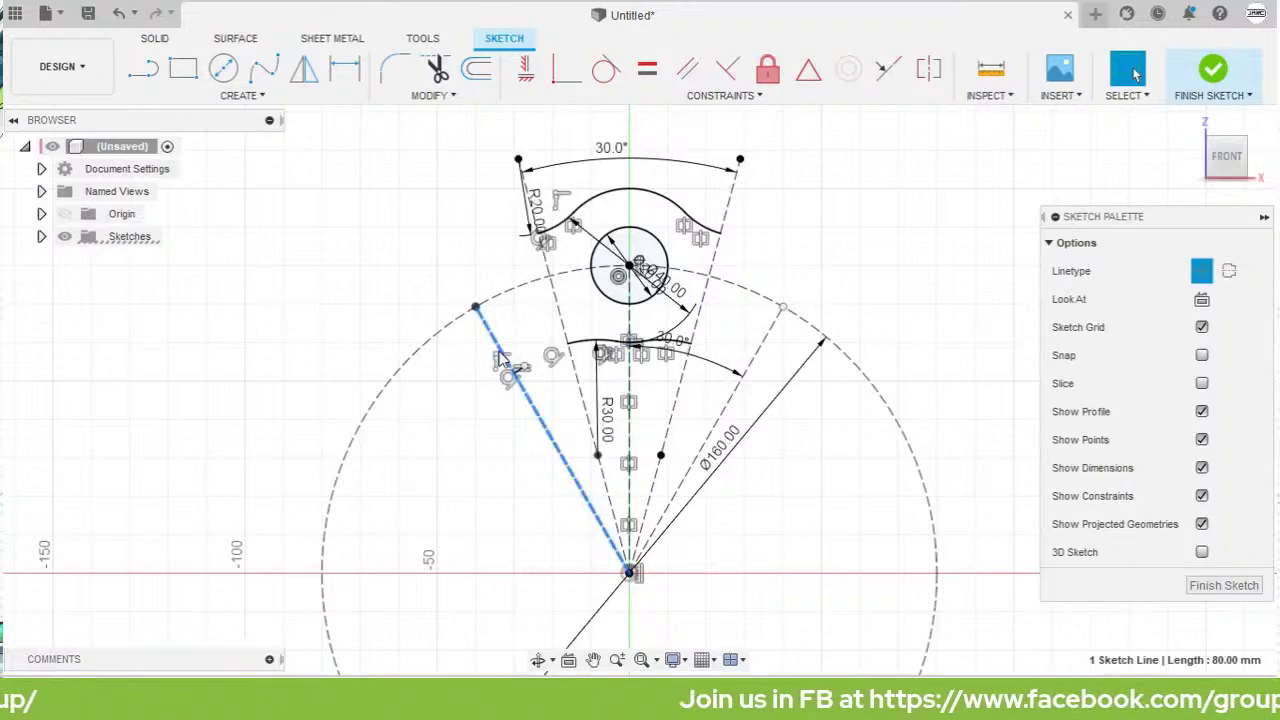
left_click(753, 366)
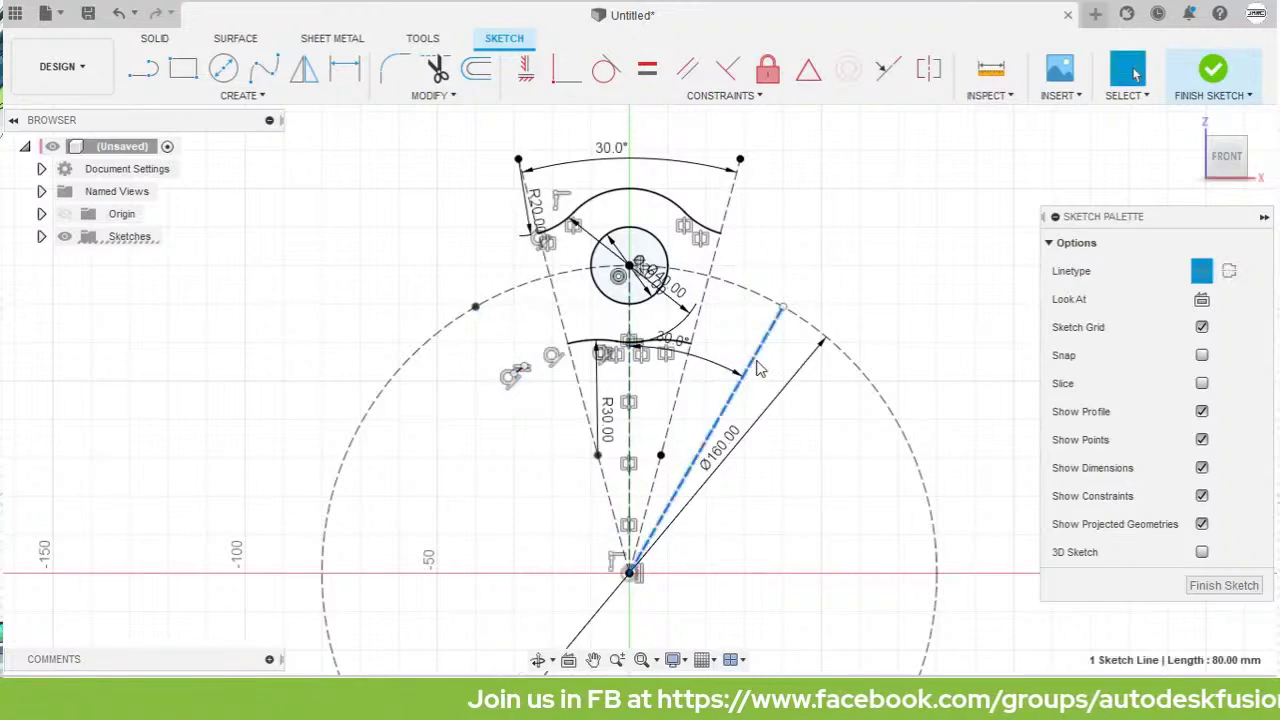
key("Escape")
scroll(517, 340, "up", 5)
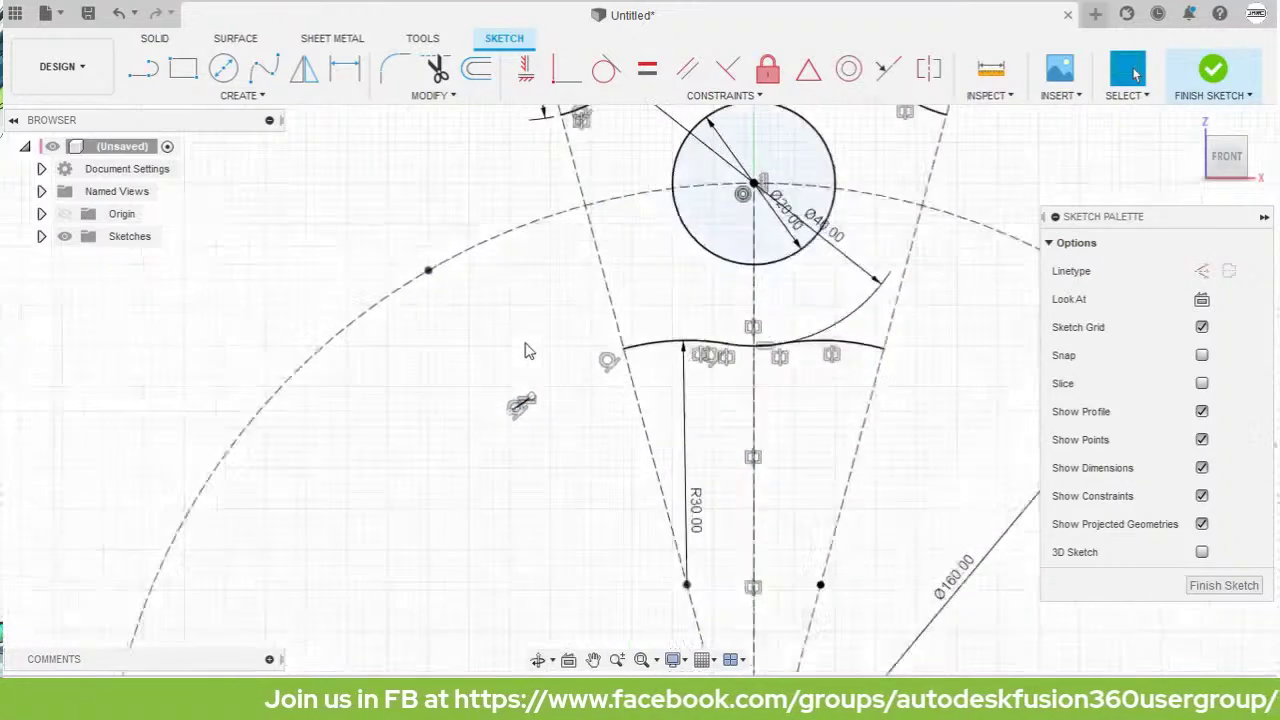
left_click_drag(445, 366, 592, 505)
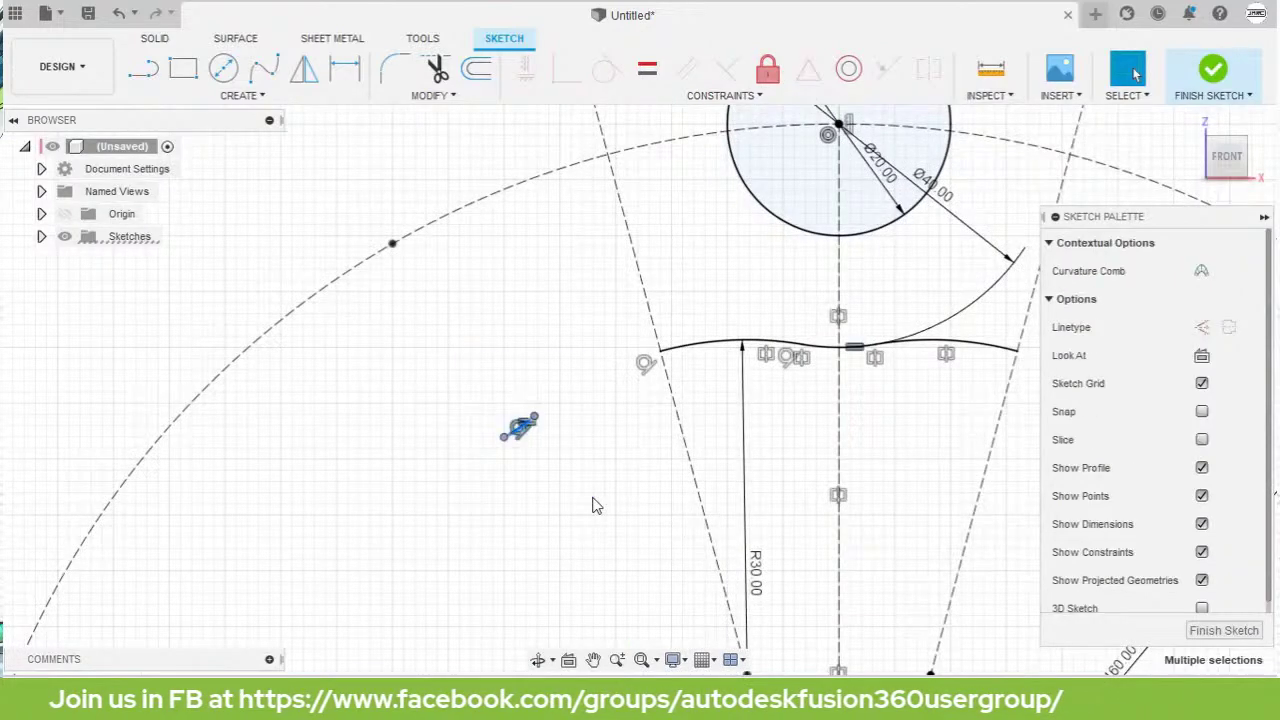
Step: Dimension the inner circle at Ø20.00 and stack the Ø40.00 and Ø20.00 labels above the wedge
key("Escape")
scroll(534, 340, "down", 6)
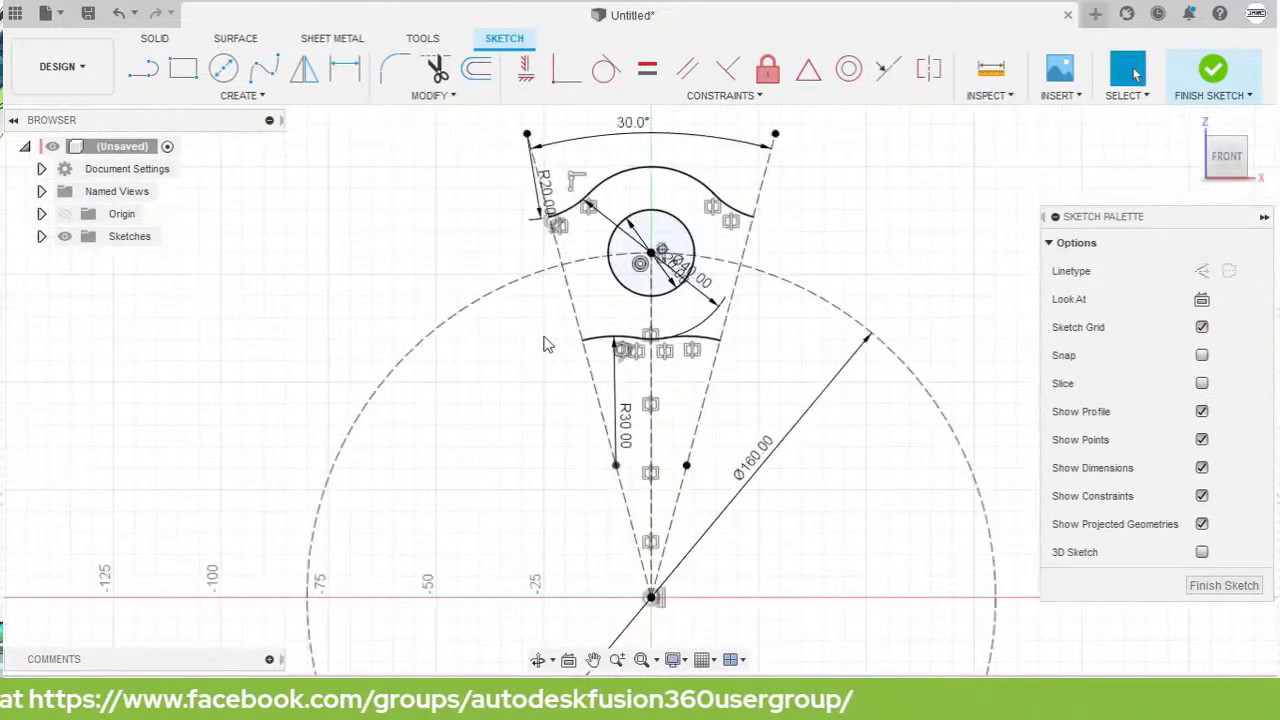
middle_click_drag(546, 340, 503, 392)
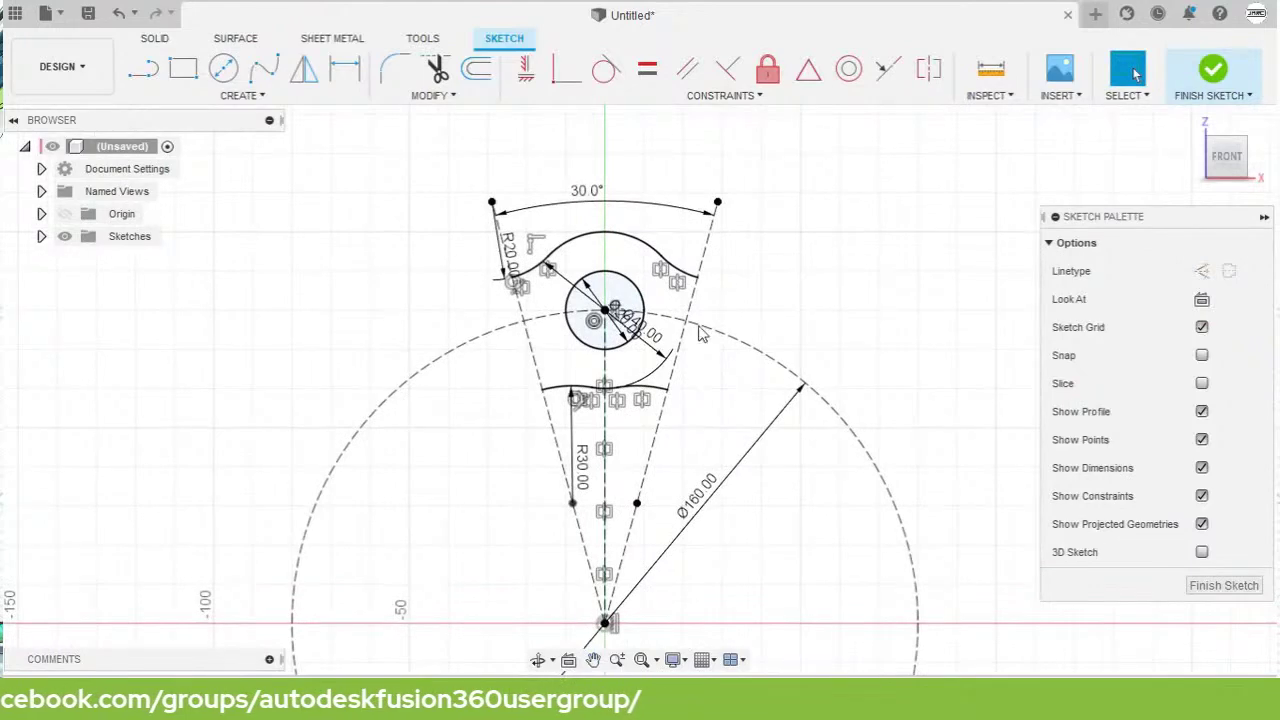
left_click_drag(648, 336, 780, 190)
left_click(643, 336)
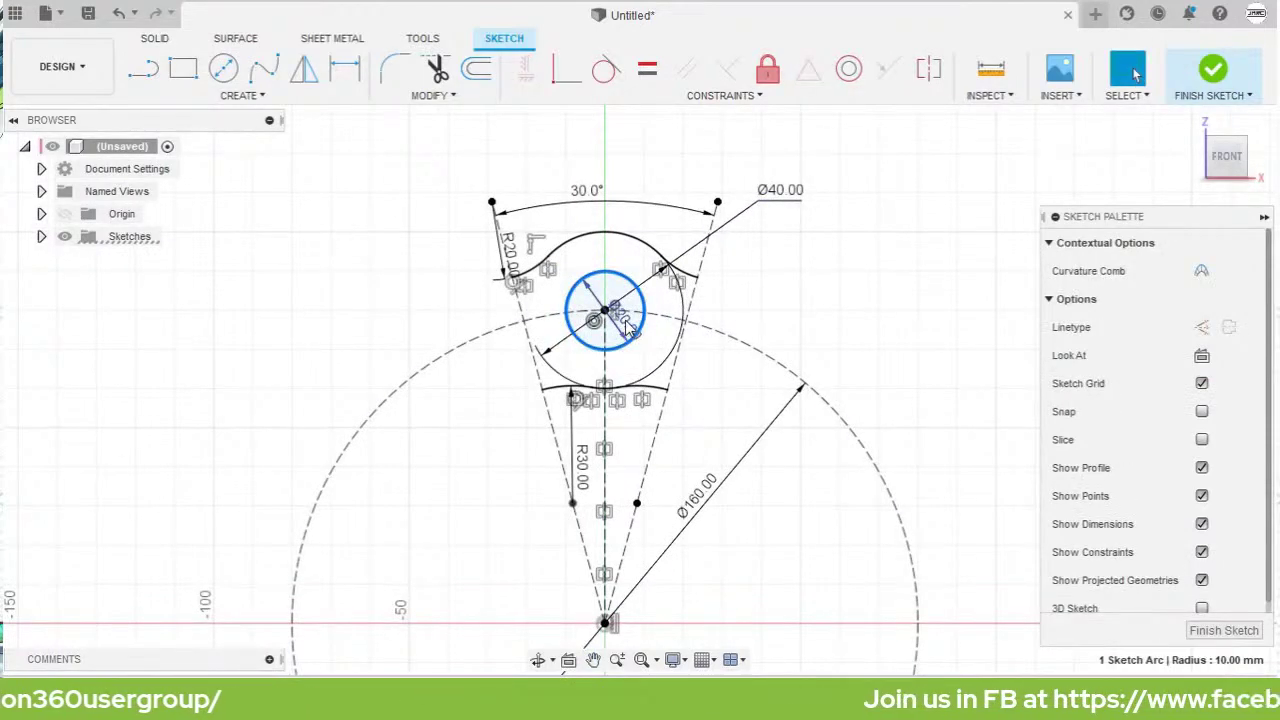
key("d")
left_click(780, 214)
key("Return")
left_click_drag(780, 197, 697, 150)
left_click_drag(778, 216, 683, 195)
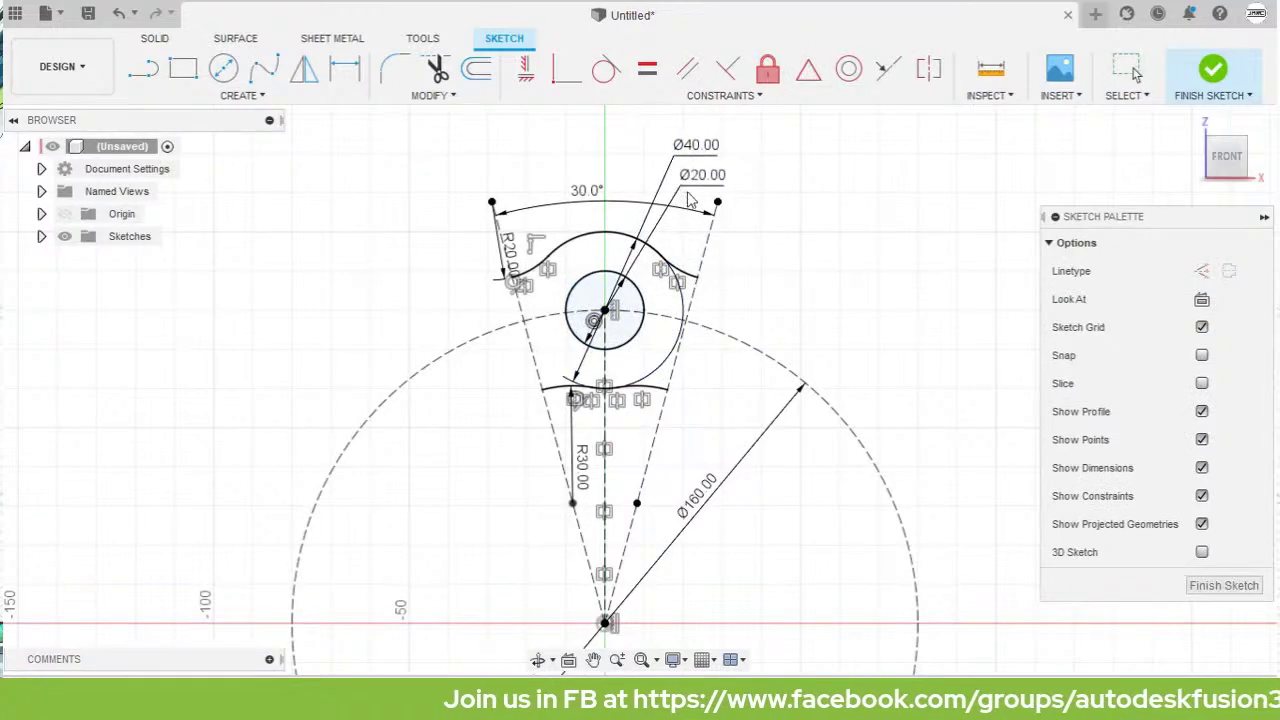
key("Escape")
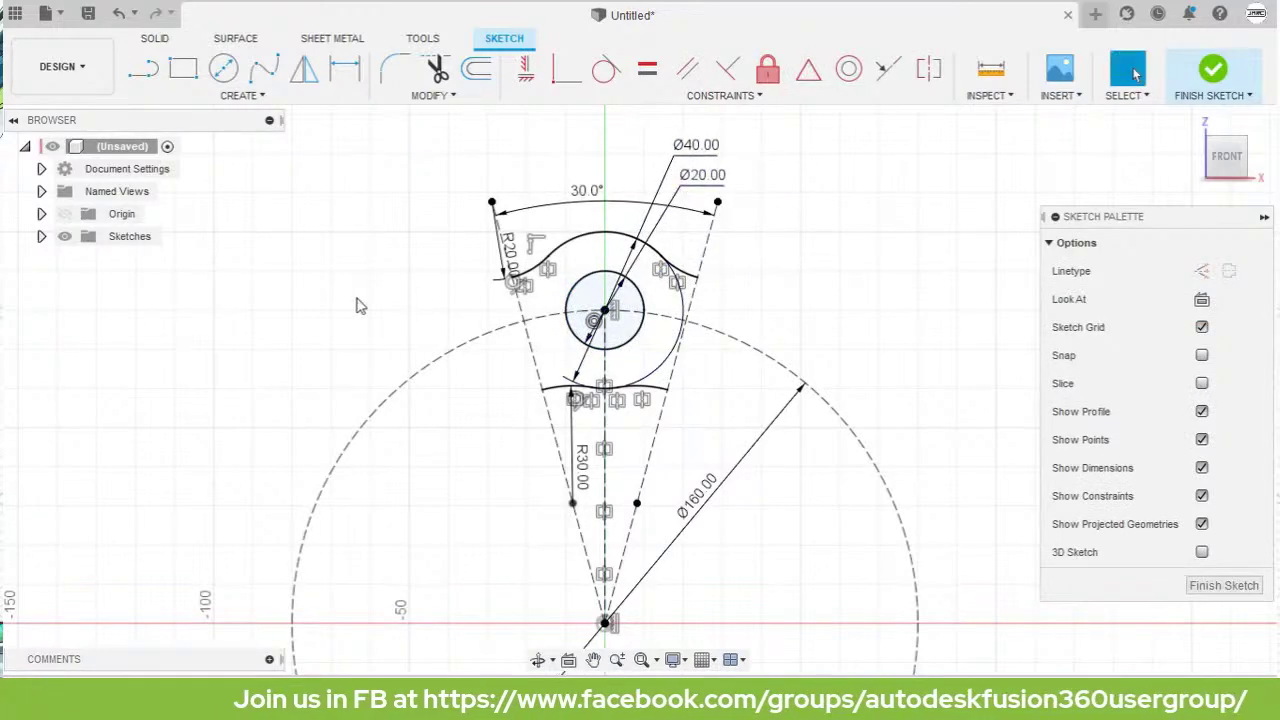
key("s")
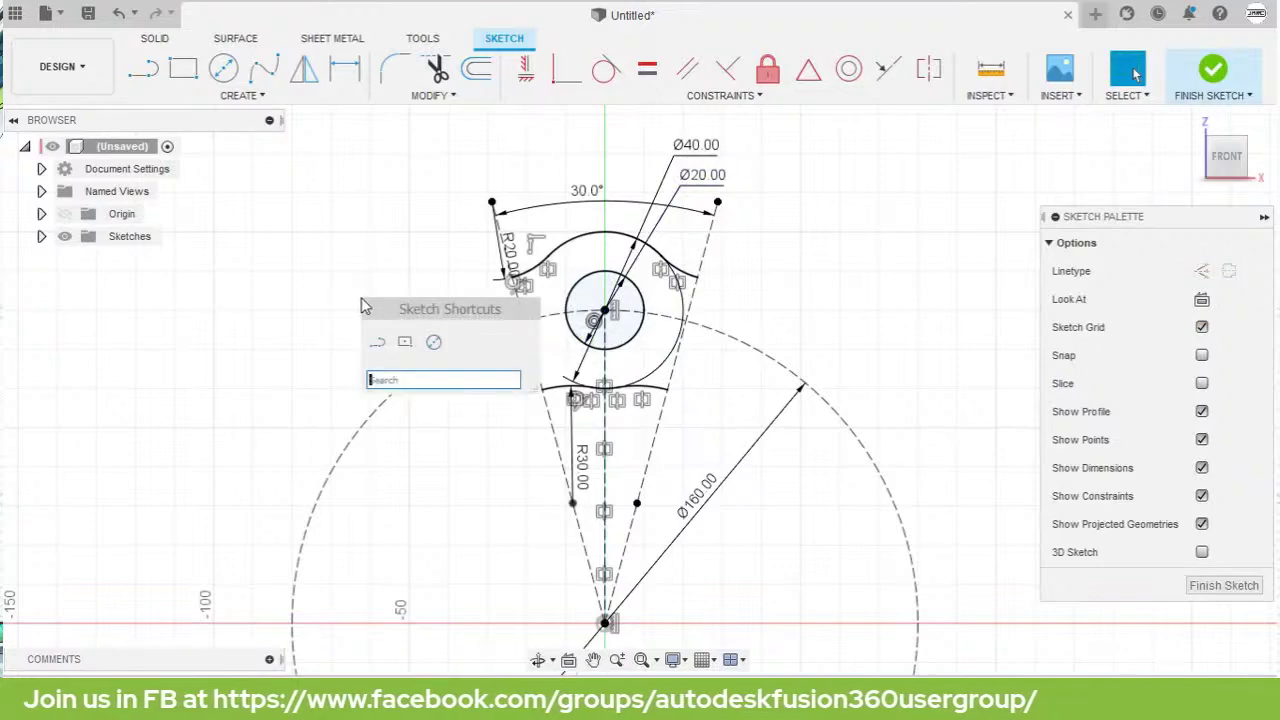
Step: Start a circular pattern of the wavy arcs and small circle, centred on the sketch origin
type("c")
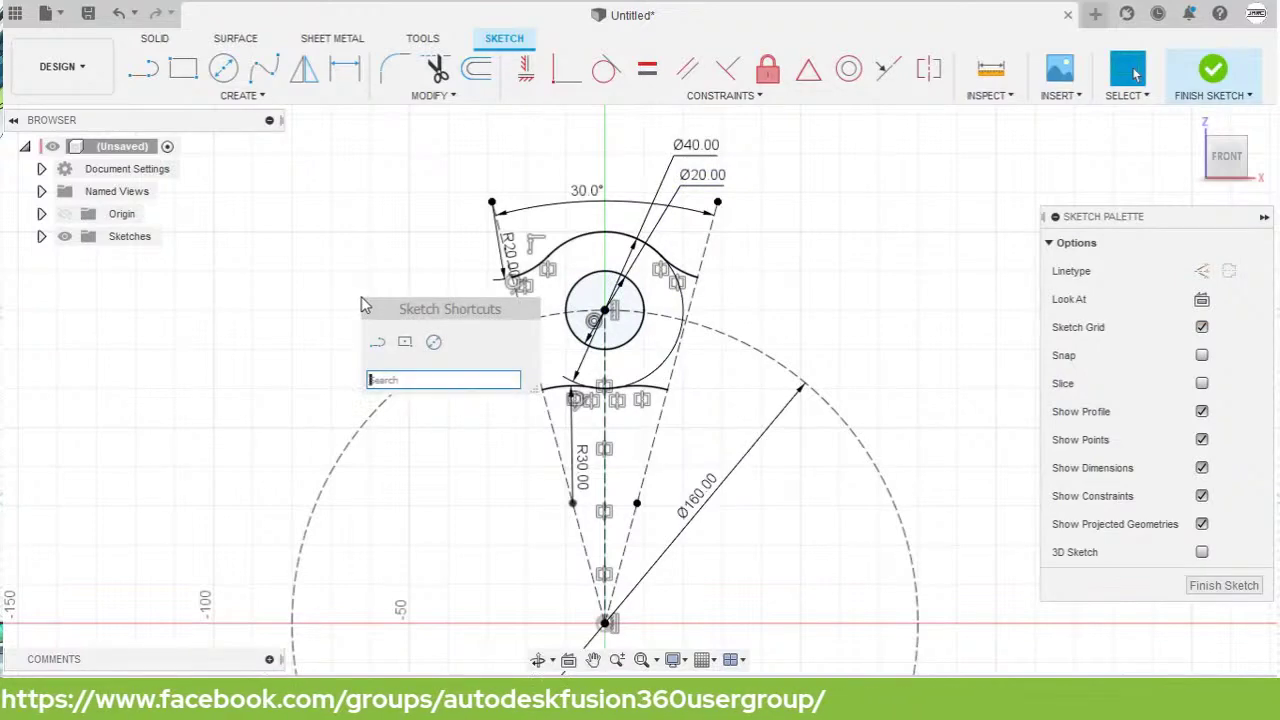
type("ir")
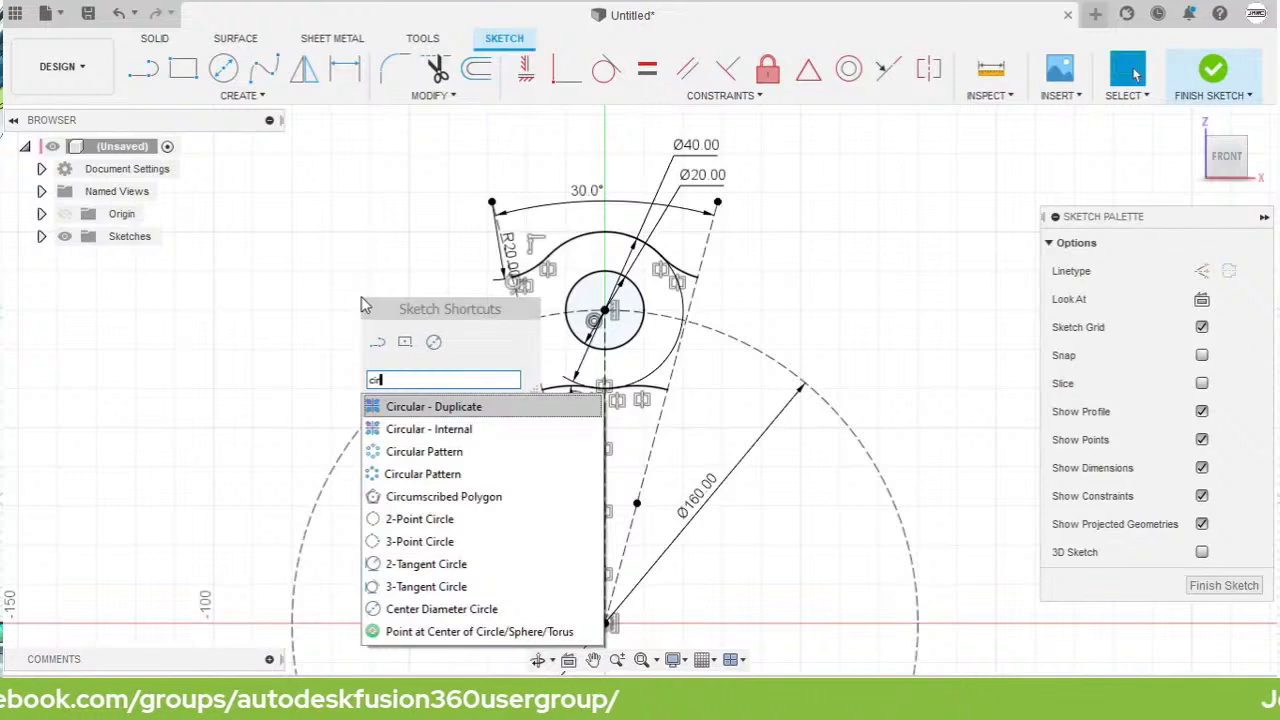
left_click(505, 457)
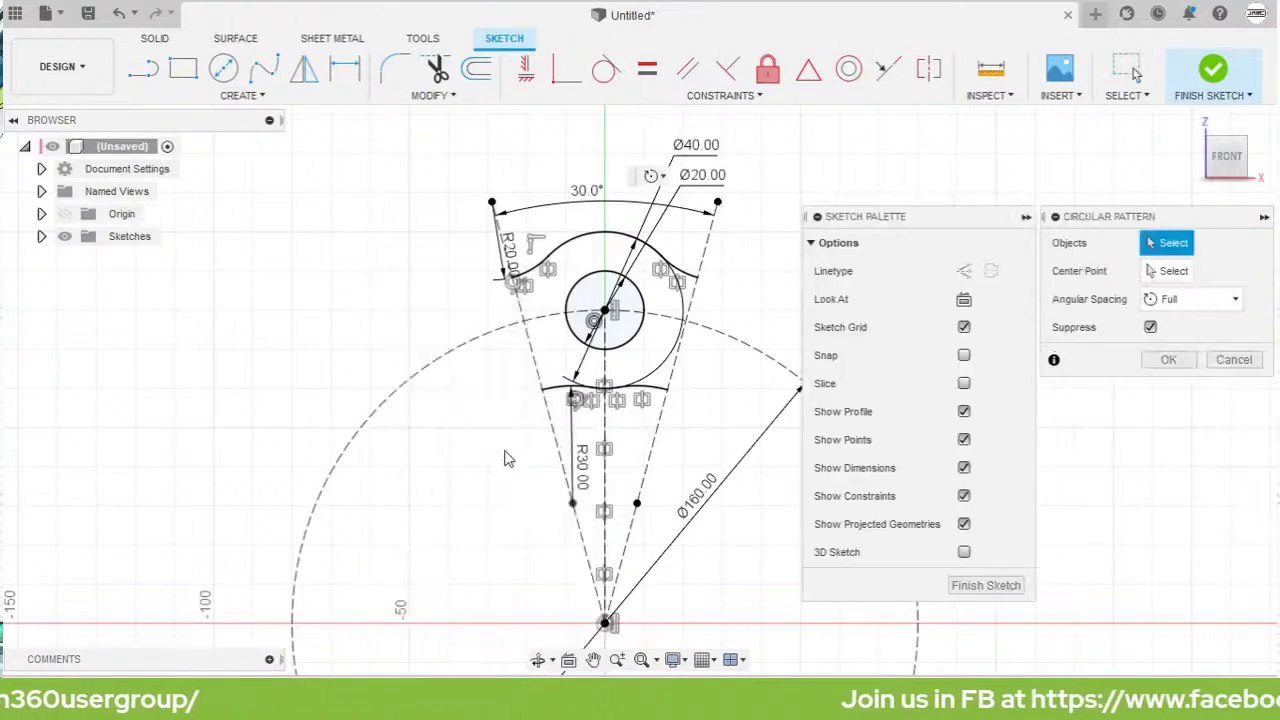
scroll(789, 292, "up", 3)
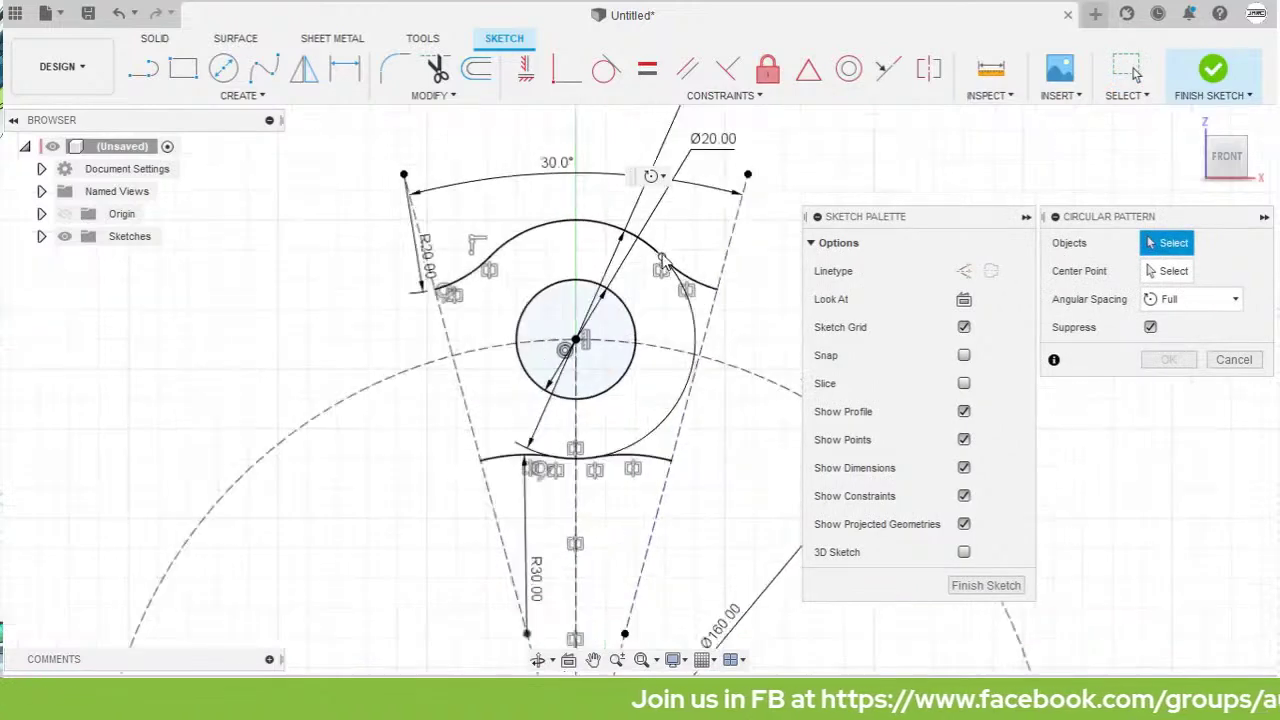
left_click(415, 215)
left_click(470, 192)
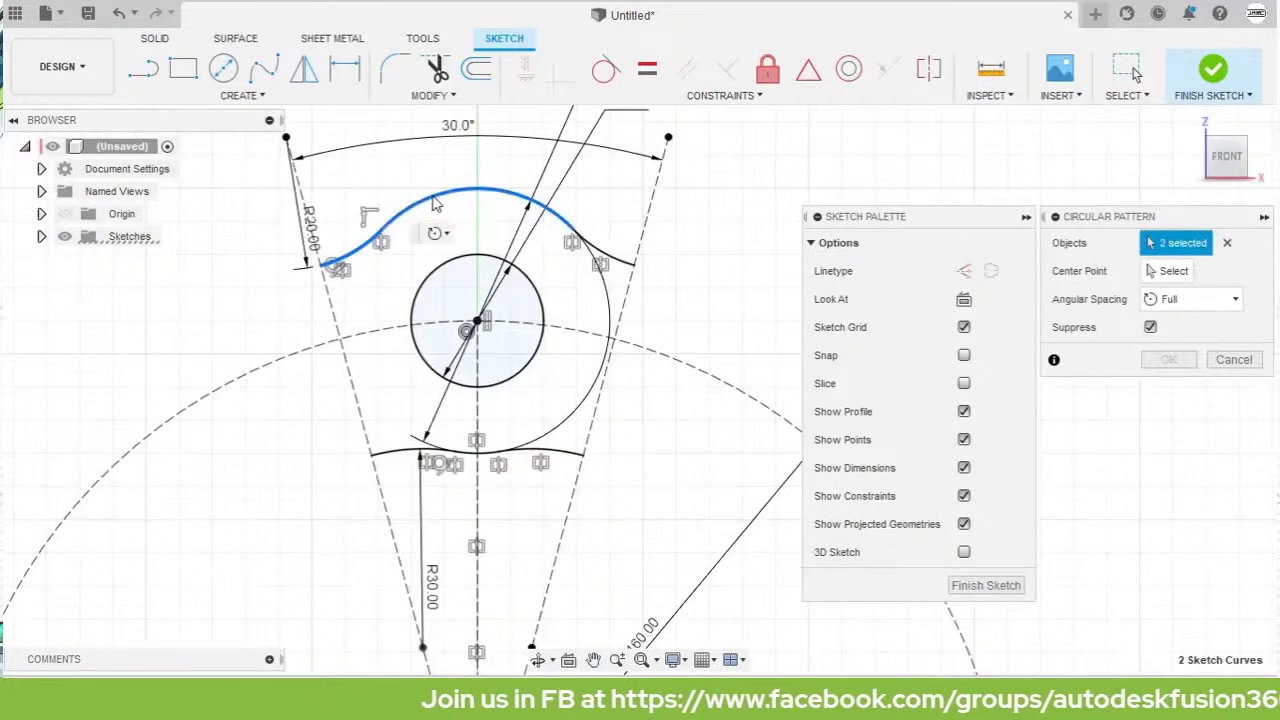
left_click(611, 258)
left_click(414, 455)
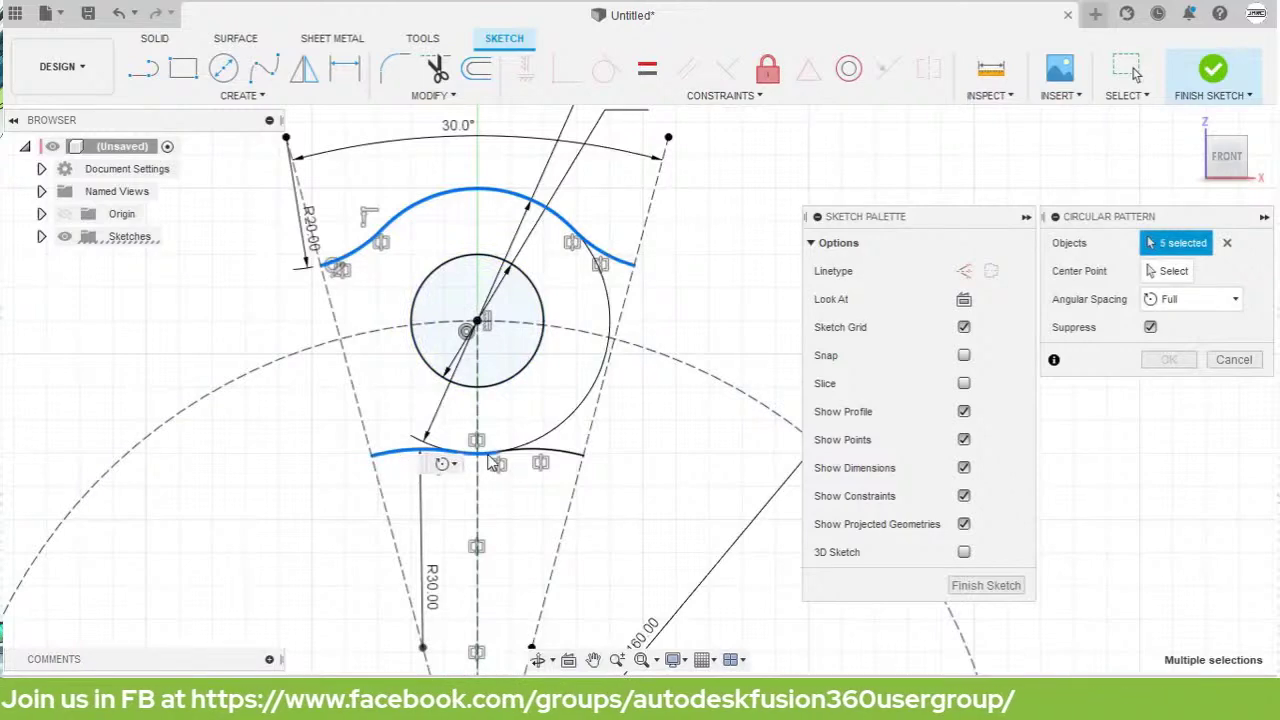
left_click(524, 370)
scroll(530, 375, "down", 5)
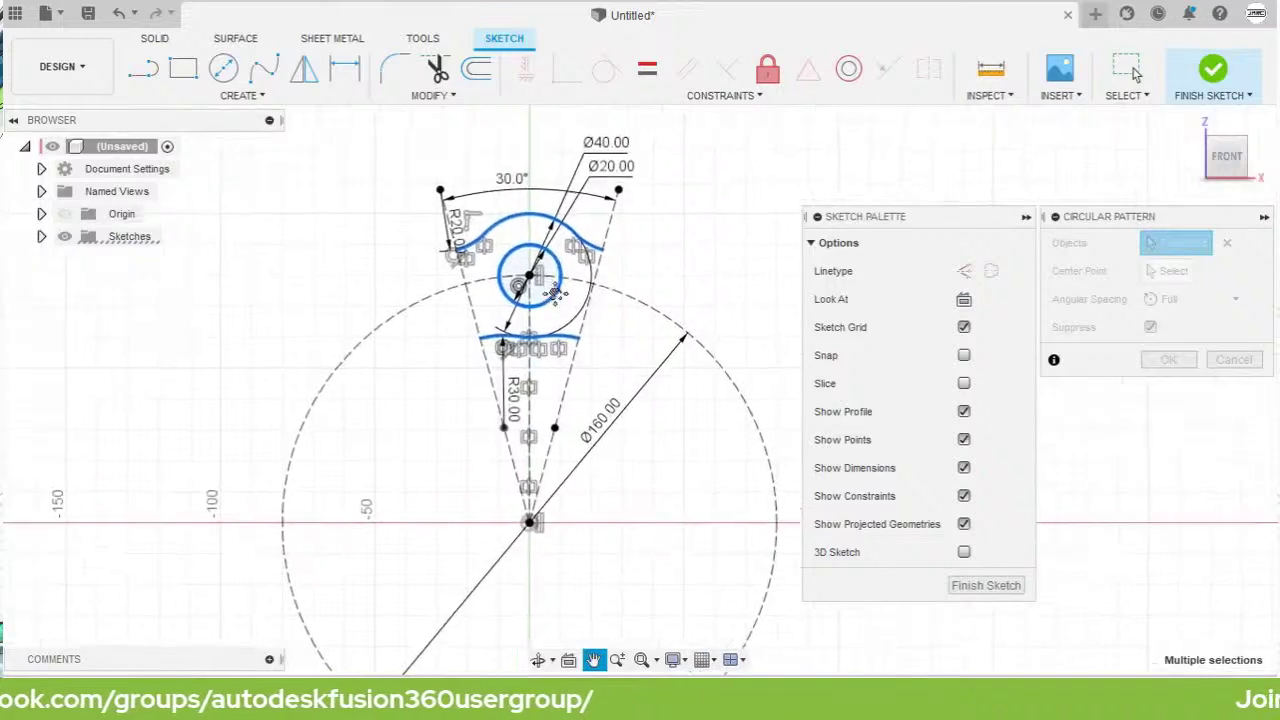
left_click(1165, 271)
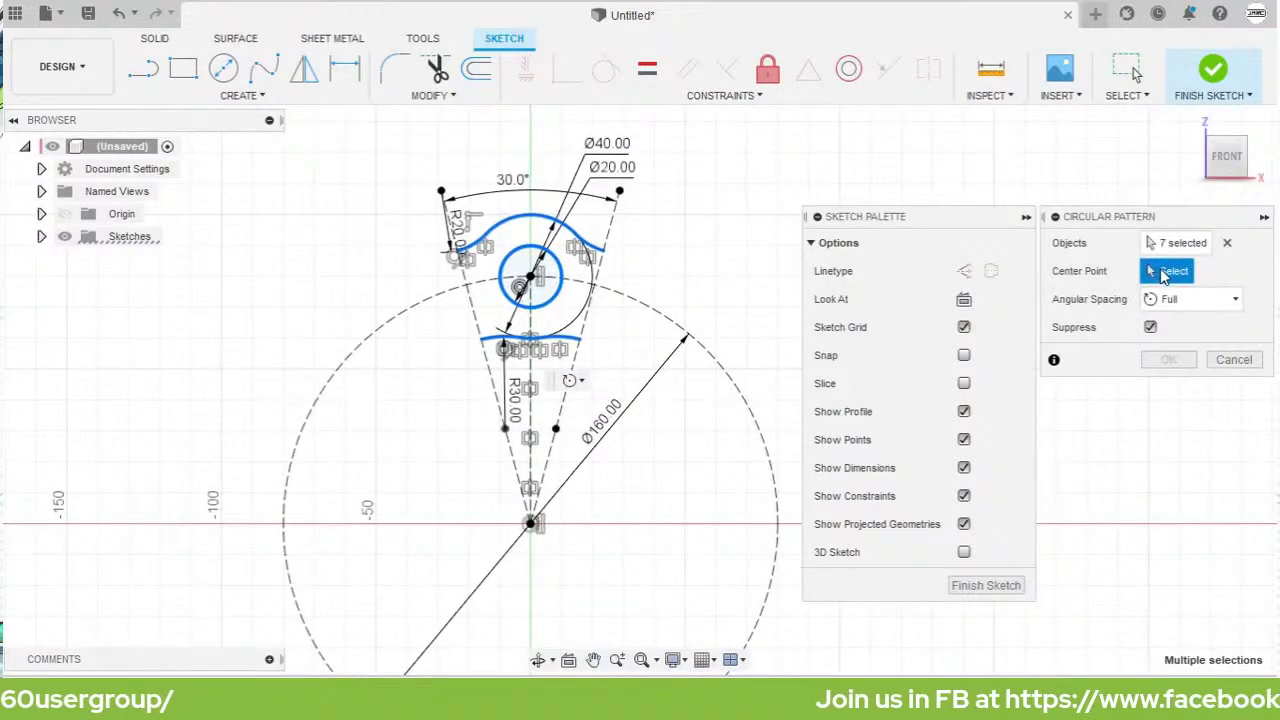
left_click(532, 525)
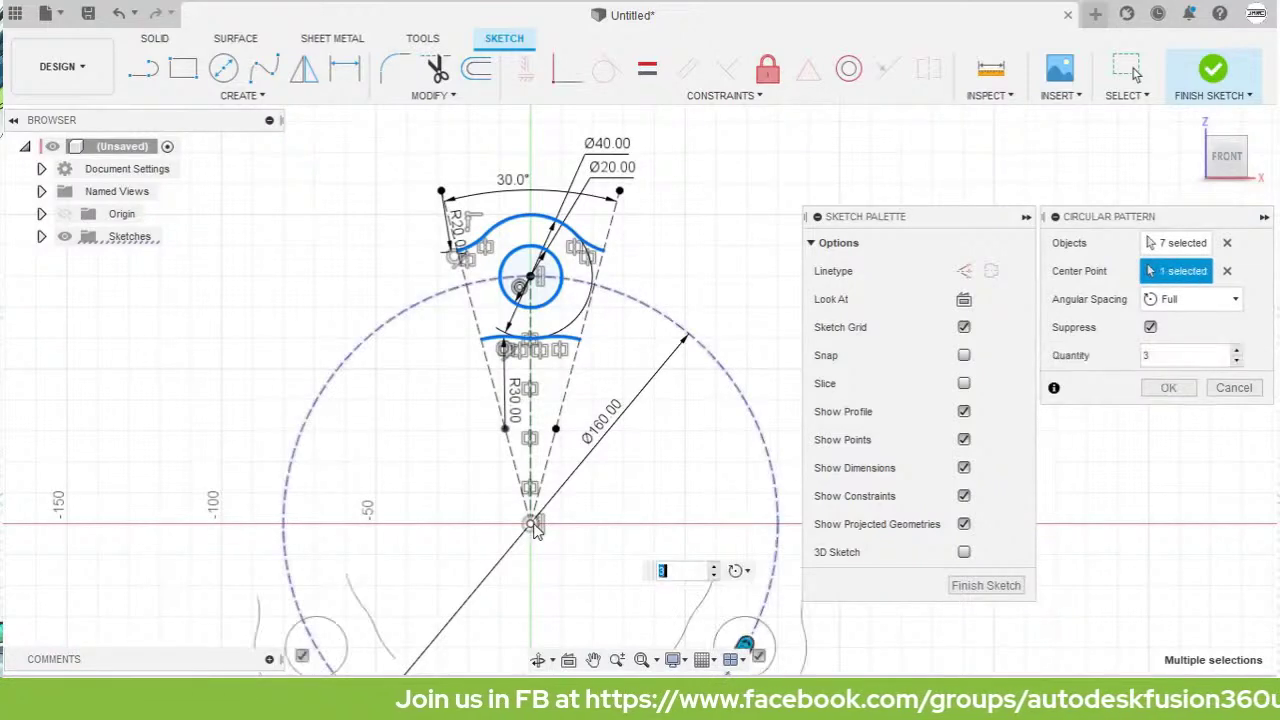
Step: Set the pattern quantity to 12 and confirm, producing the scalloped ring
scroll(537, 527, "down", 3)
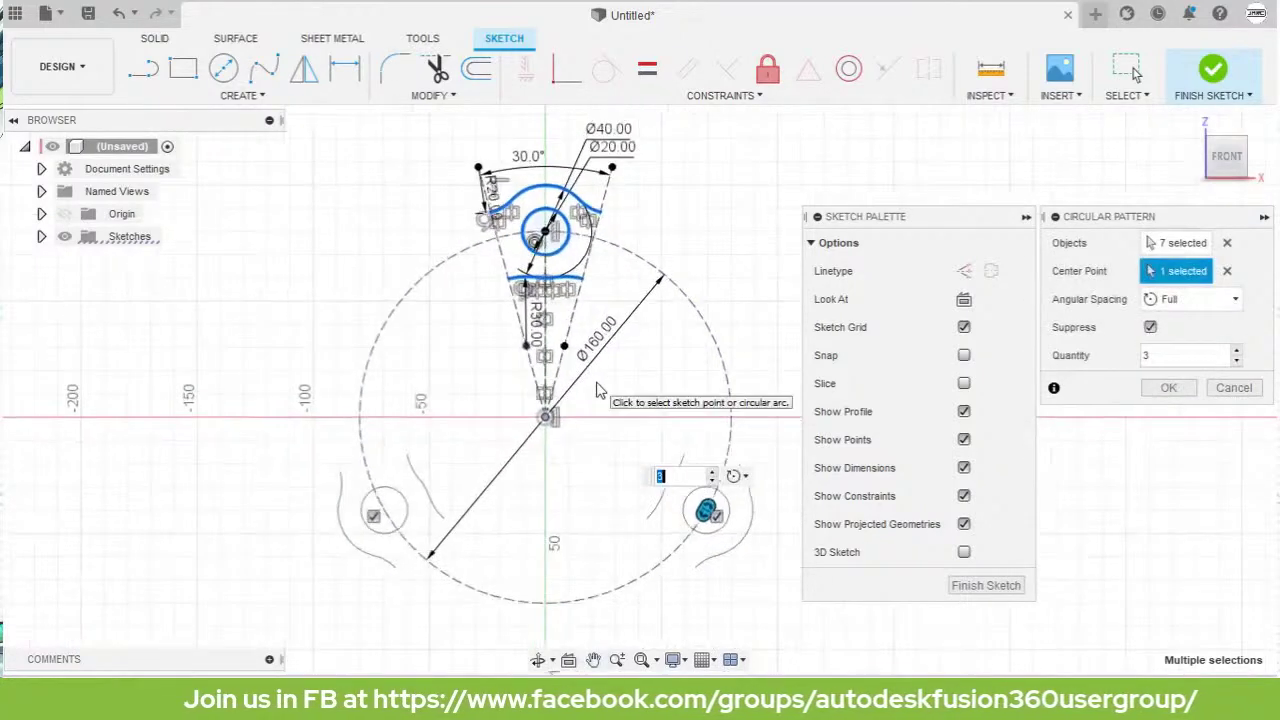
left_click(714, 492)
left_click(714, 492)
left_click(714, 492)
left_click(714, 492)
left_click(714, 492)
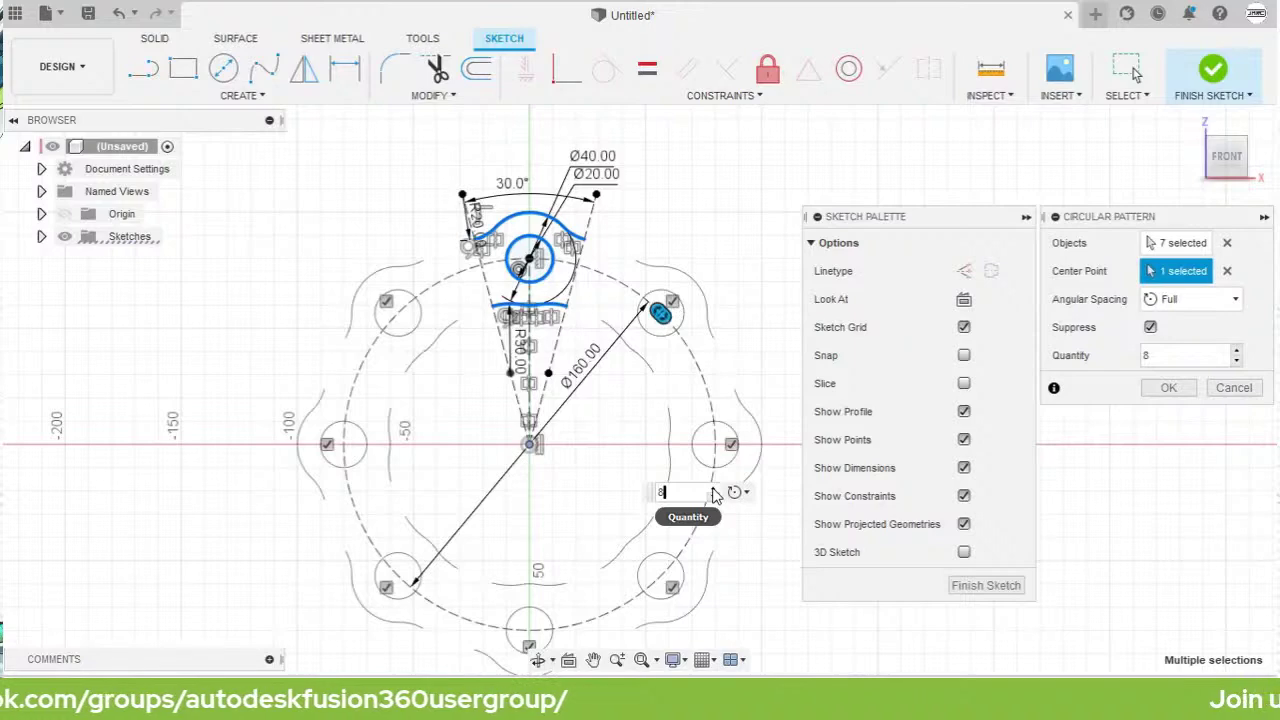
left_click(714, 492)
left_click(714, 492)
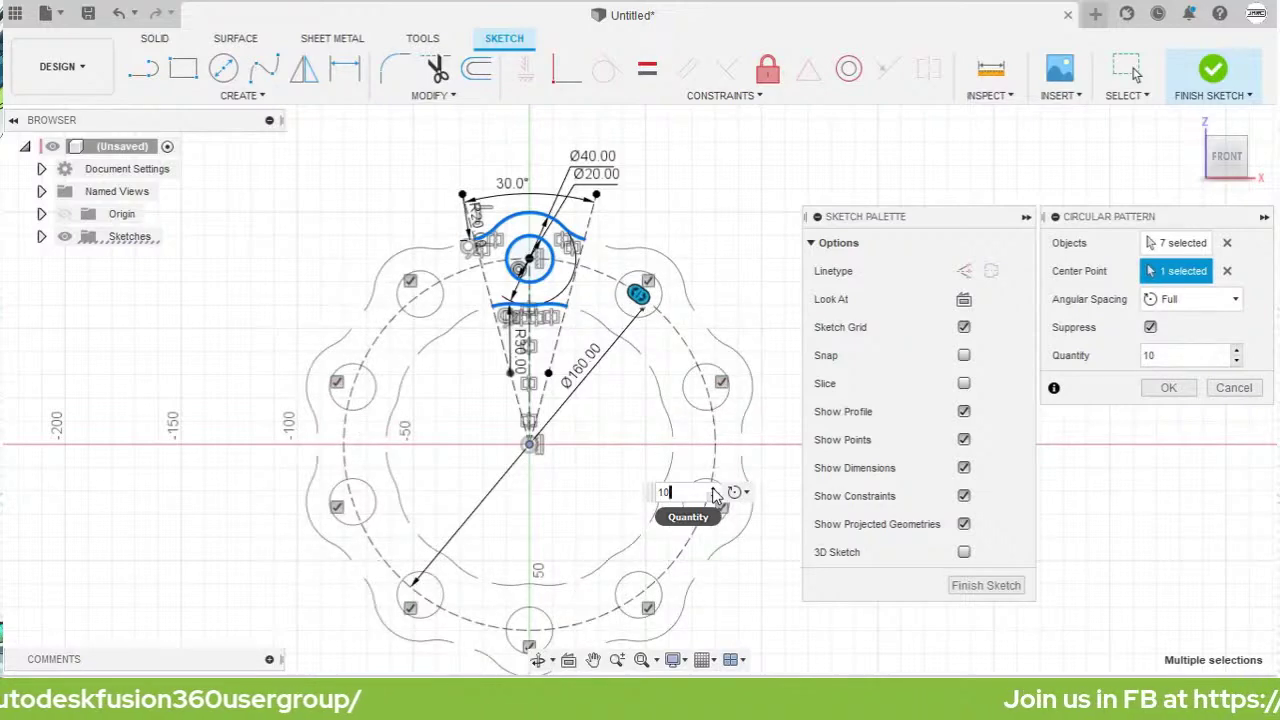
left_click(714, 492)
left_click(714, 492)
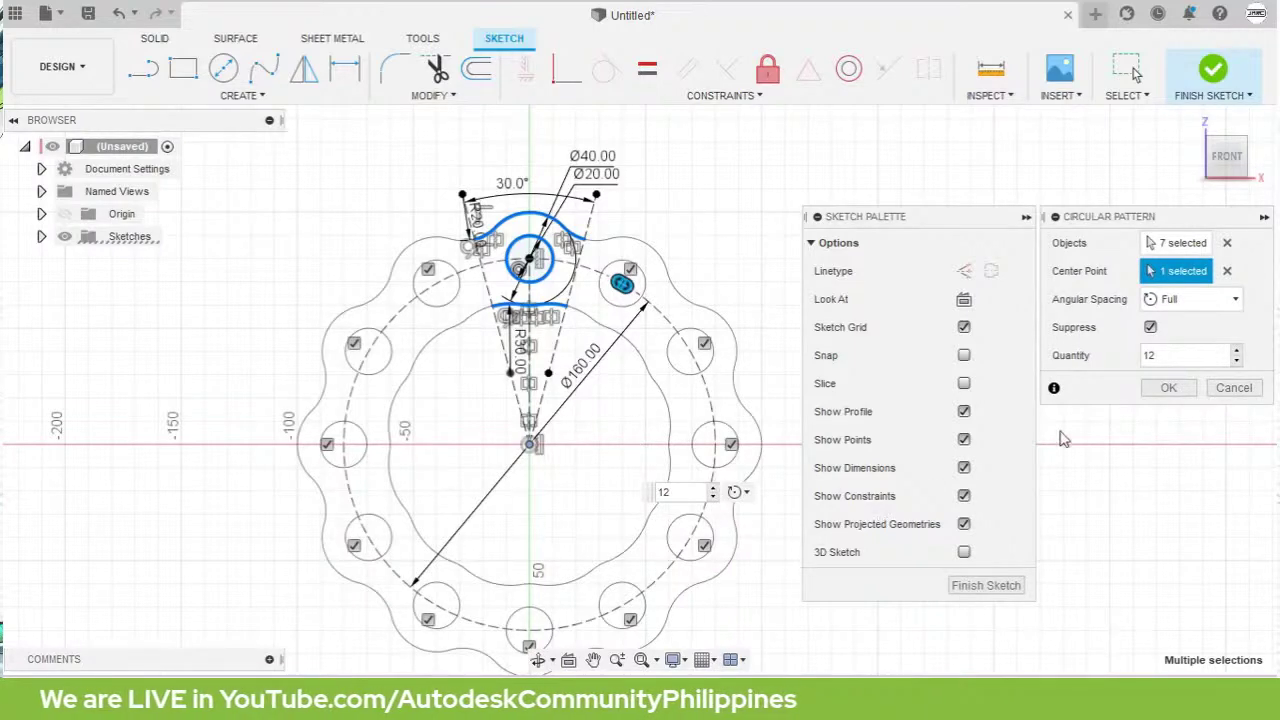
left_click(1166, 388)
scroll(900, 354, "down", 2)
middle_click_drag(900, 354, 895, 313)
scroll(895, 313, "up", 2)
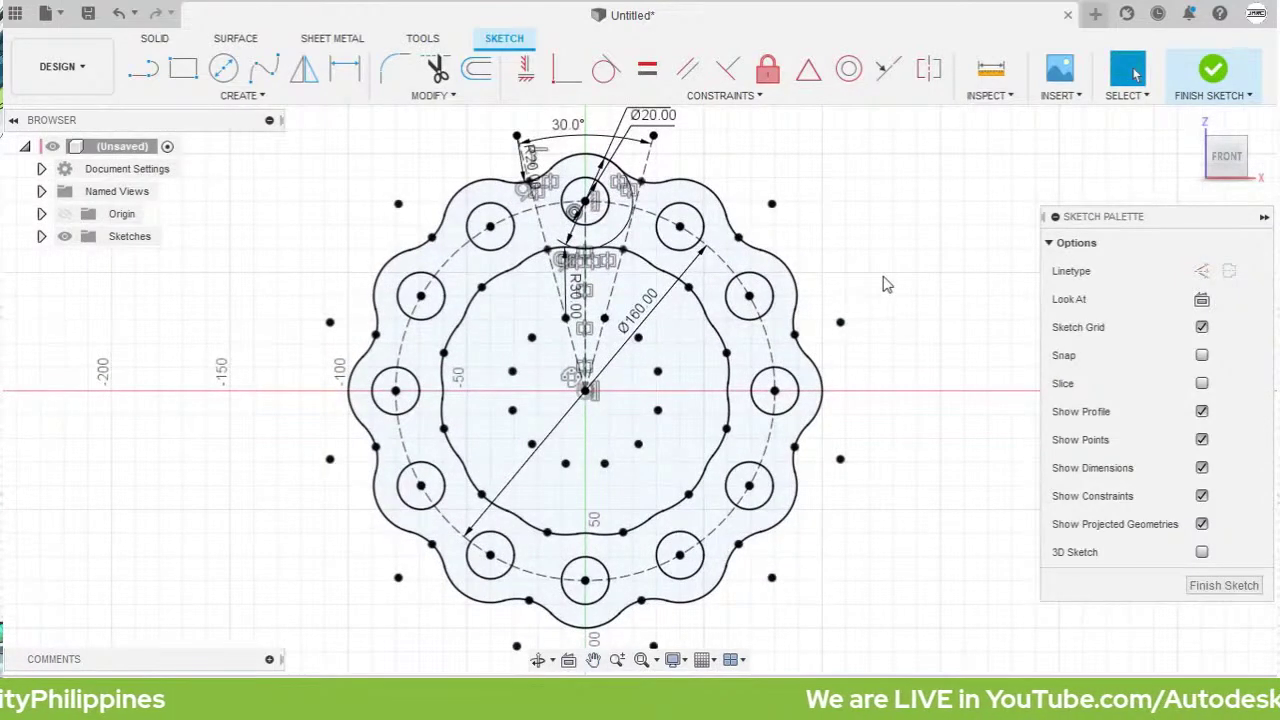
key("e")
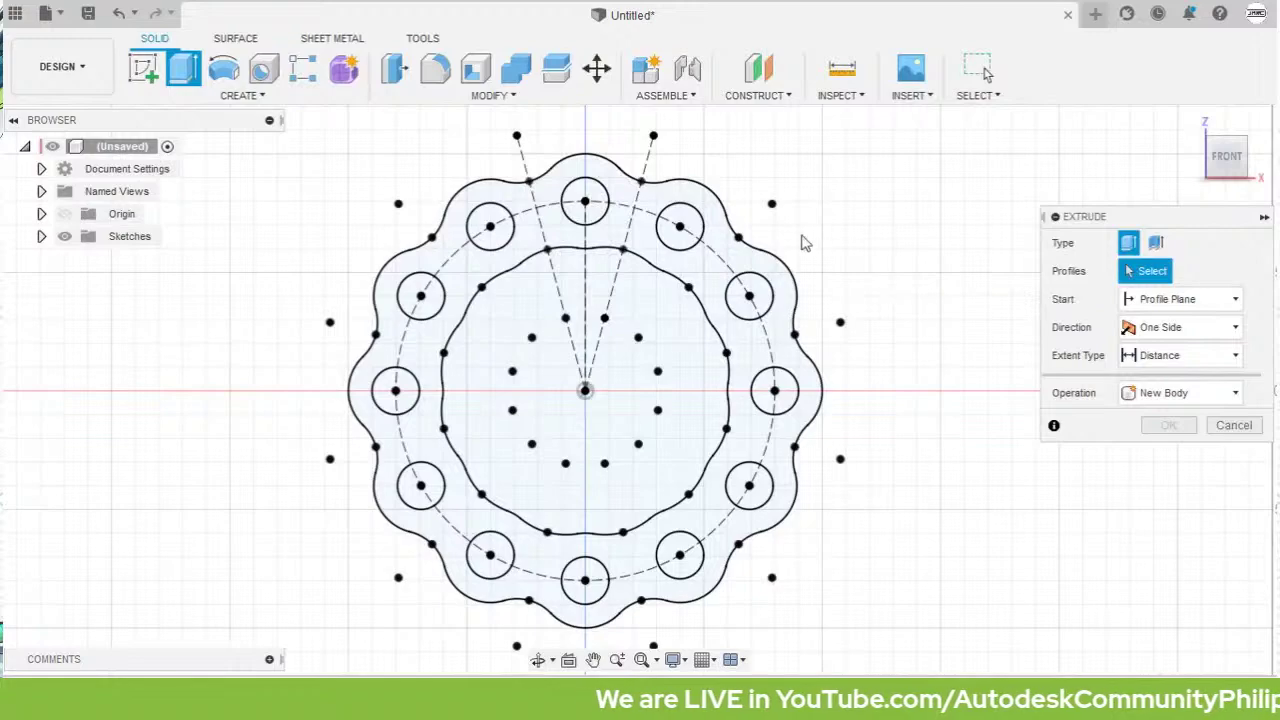
Step: Extrude the ring profile symmetrically as a whole length of 5 mm into a solid body
left_click(465, 286)
middle_click_drag(468, 288, 543, 322, "shift")
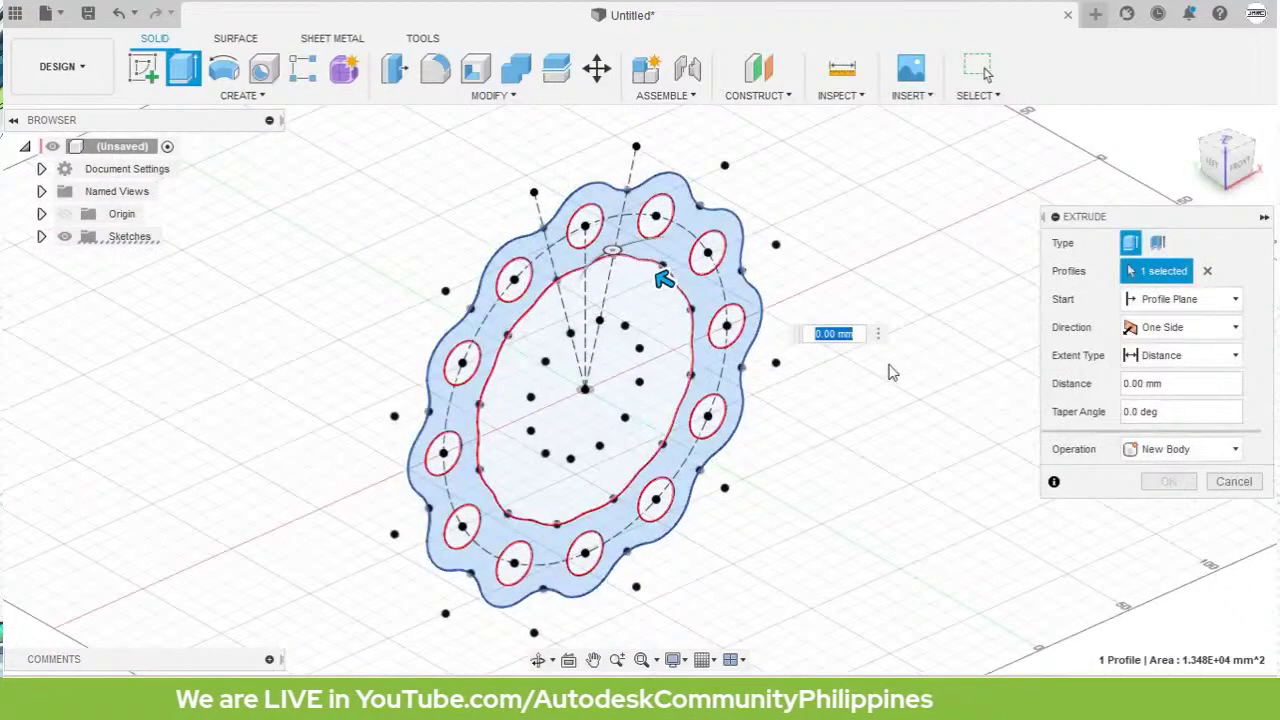
left_click(1175, 329)
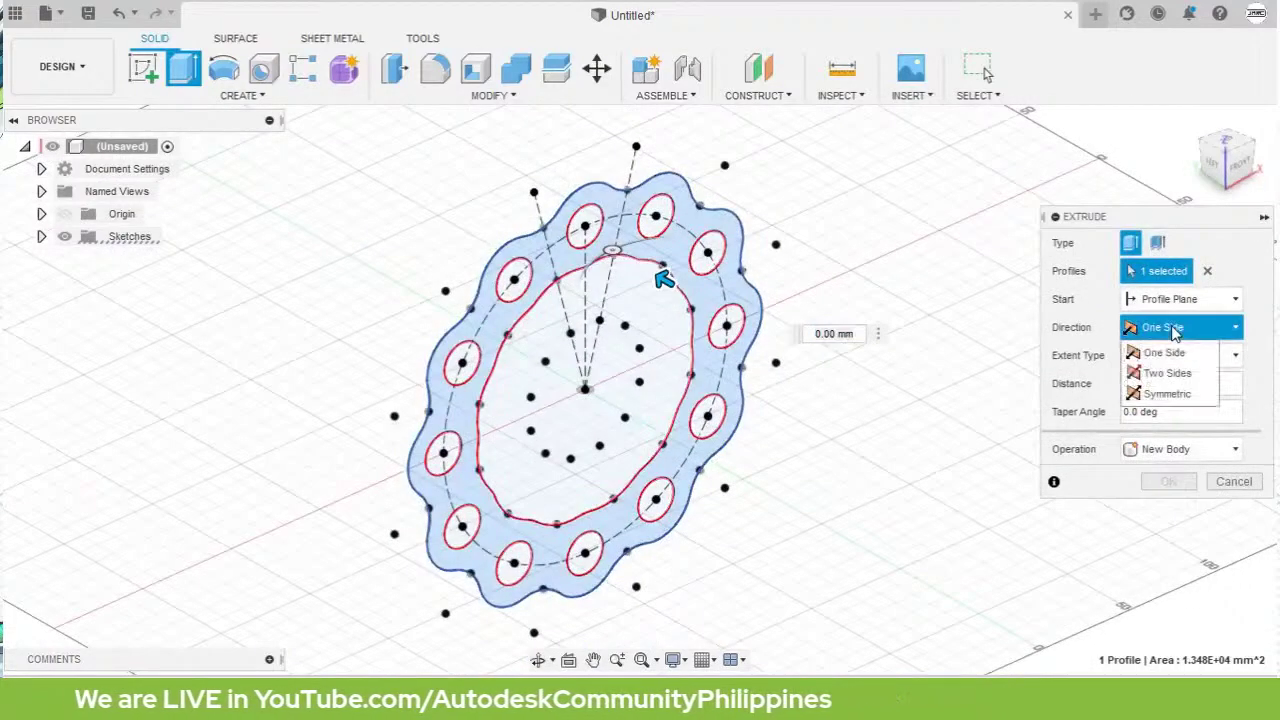
left_click(1167, 393)
left_click(1163, 386)
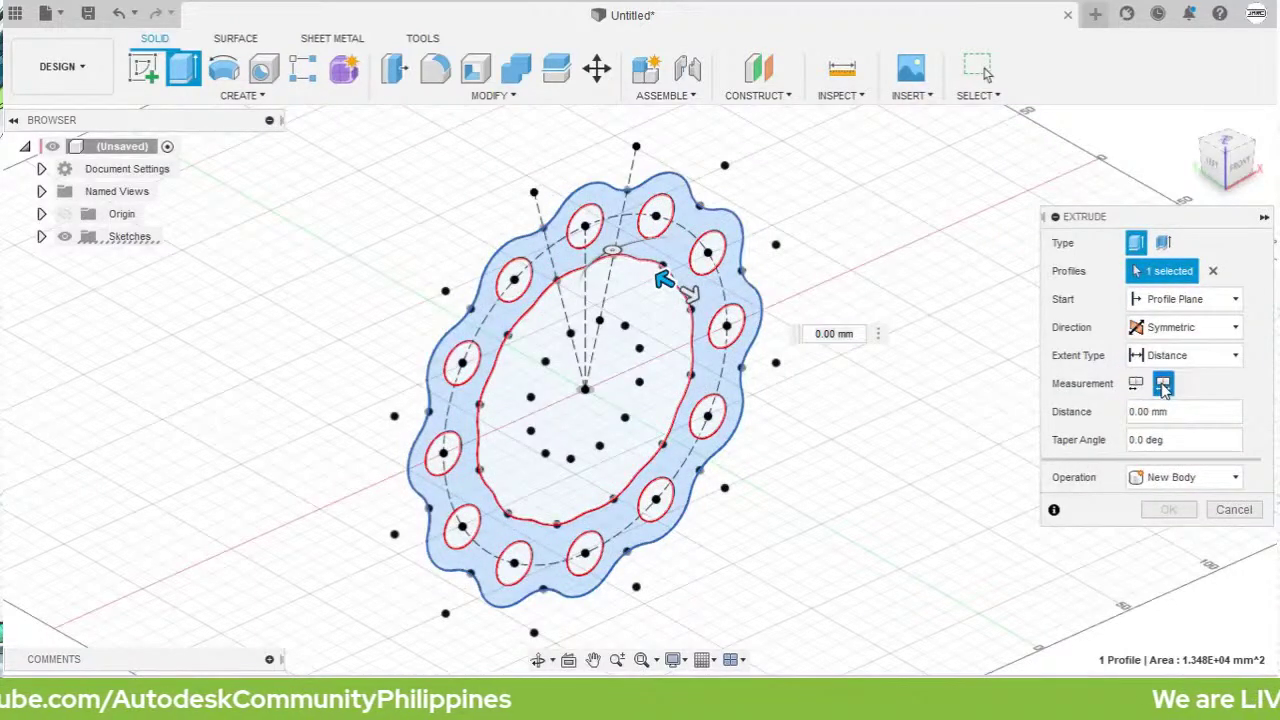
middle_click_drag(886, 380, 680, 286, "shift")
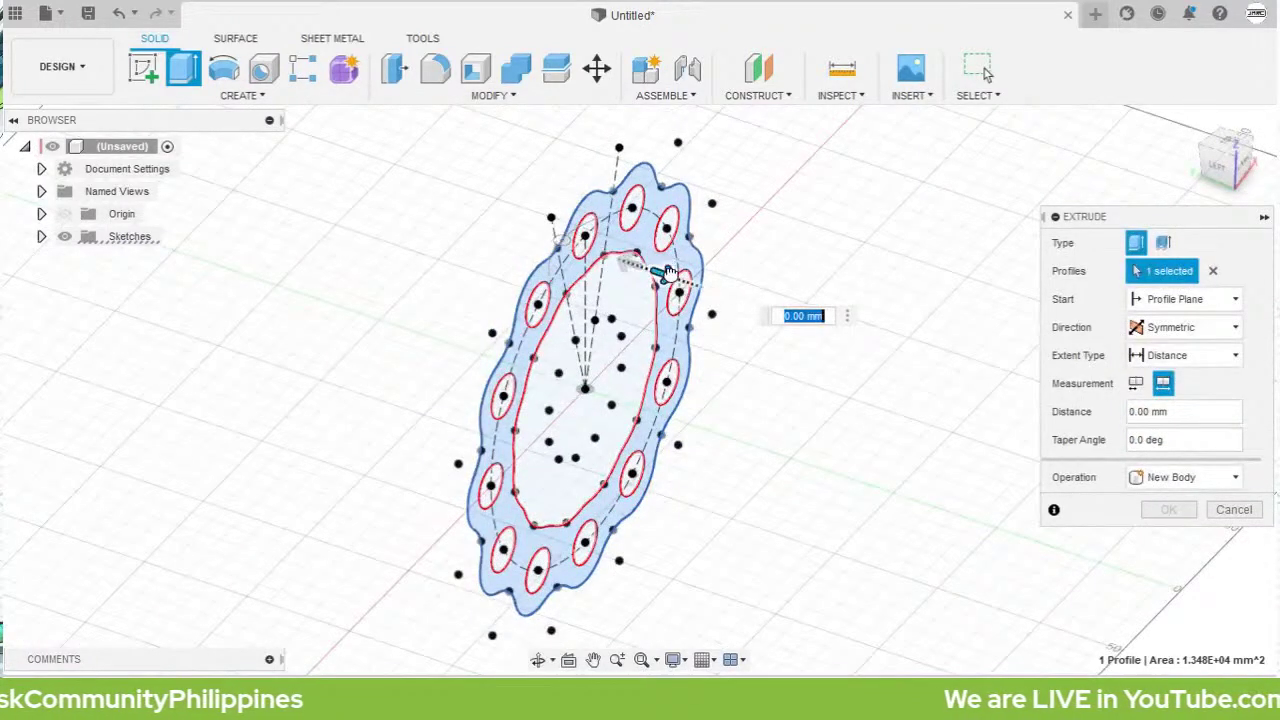
left_click_drag(684, 288, 675, 274)
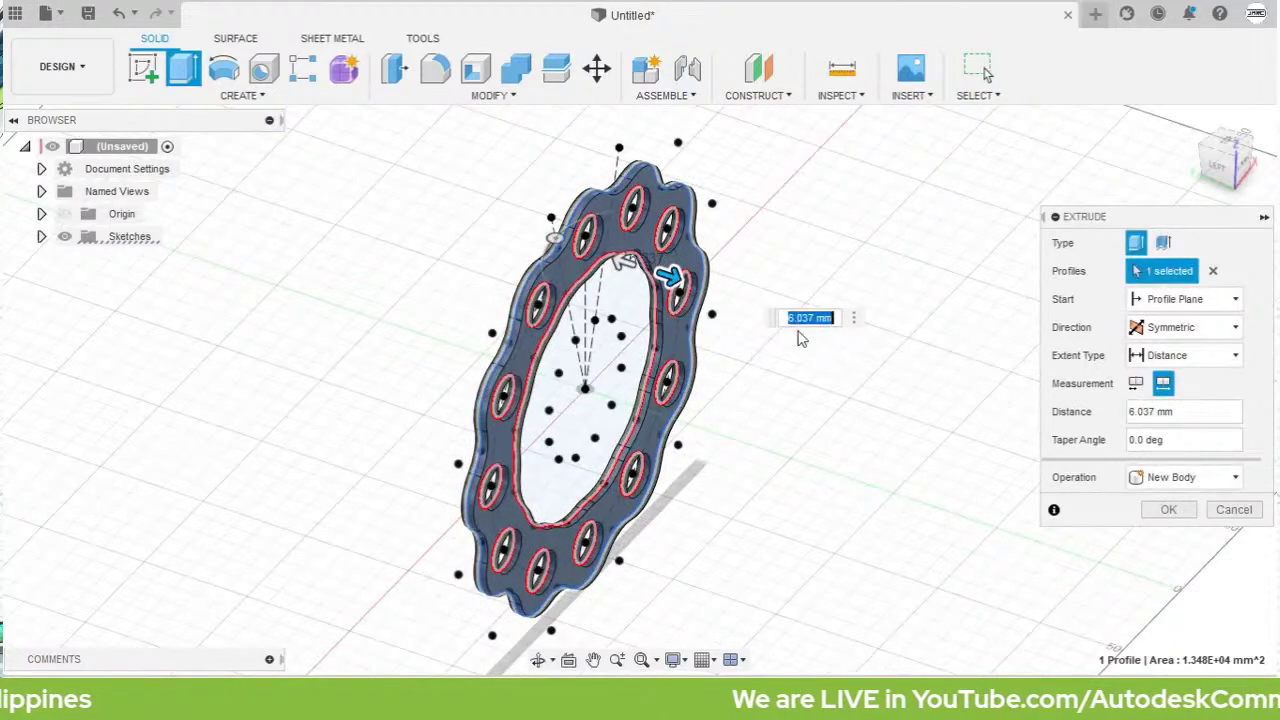
type("5")
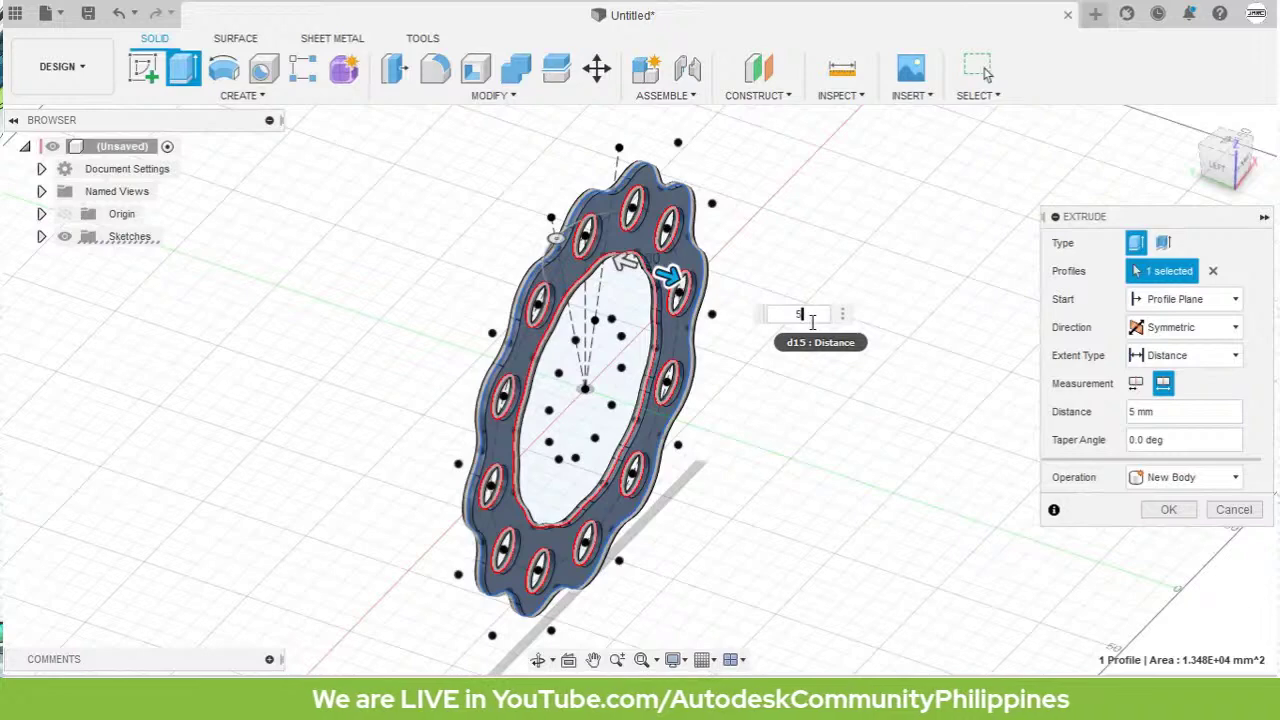
left_click(1168, 509)
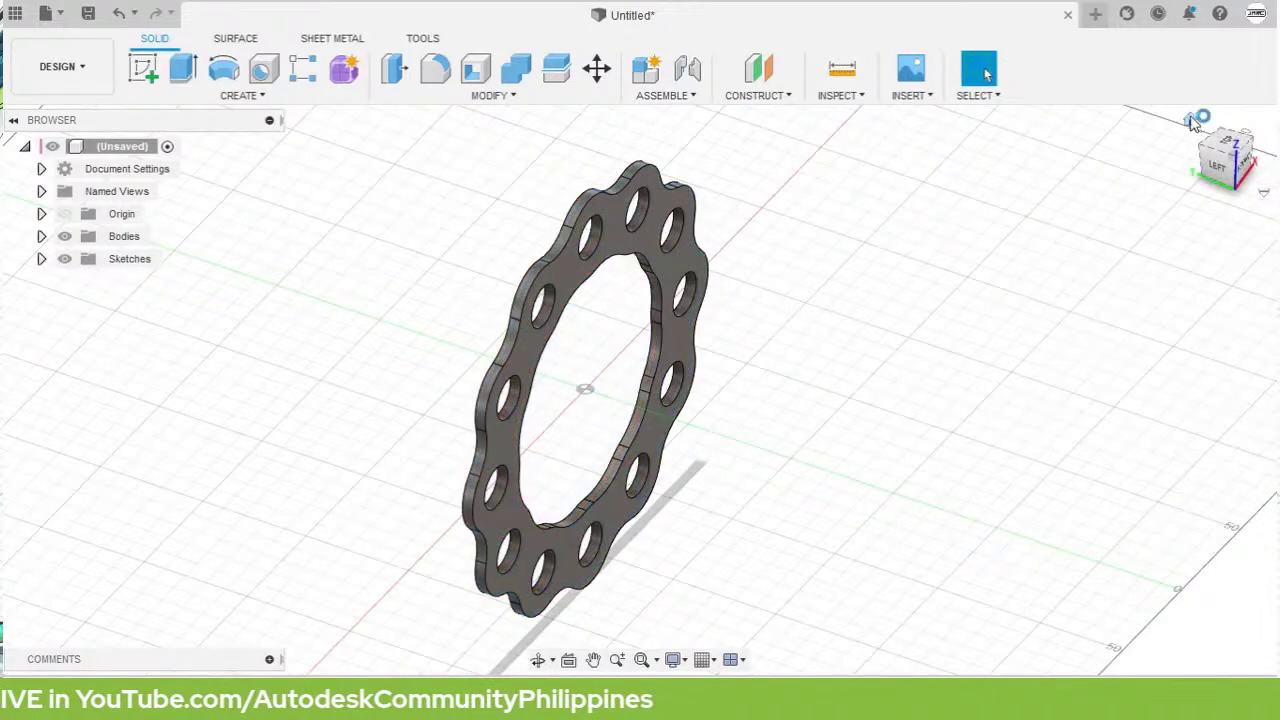
left_click(1195, 119)
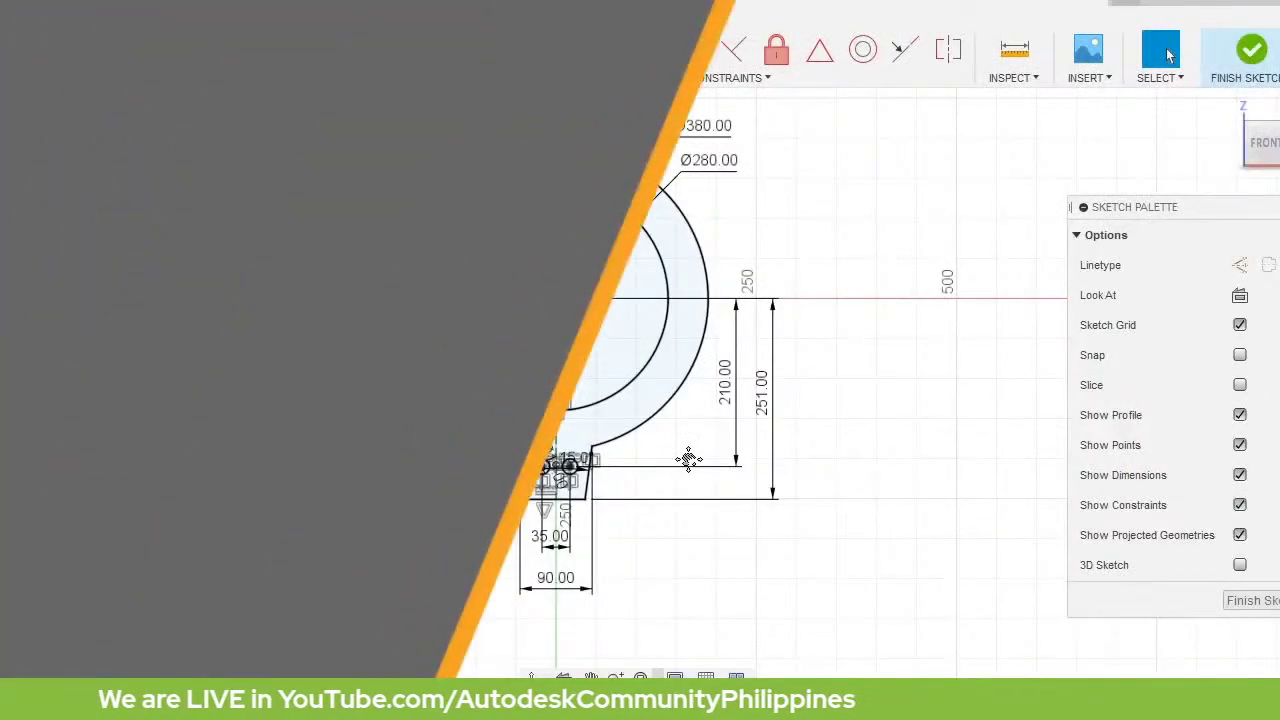
Step: Draw two more circles centred on the sketch origin, entering diameters 440 and 720
key("c")
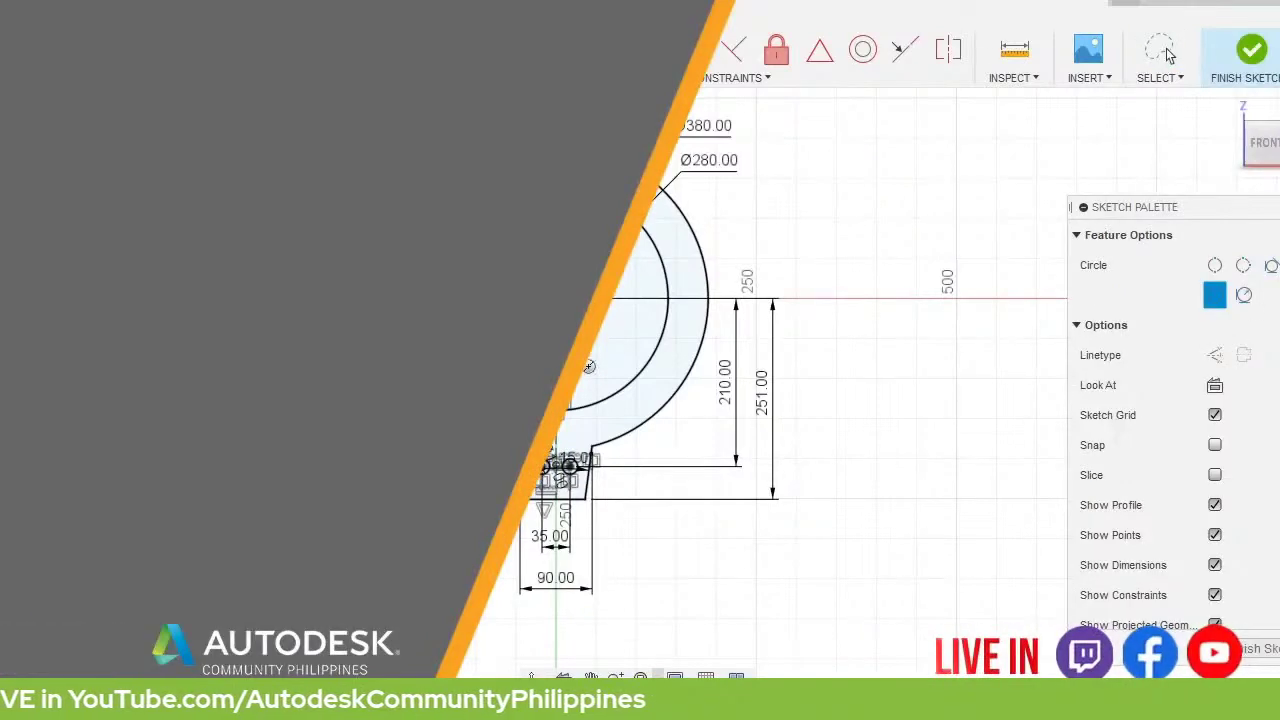
middle_click_drag(820, 380, 773, 544)
left_click(500, 462)
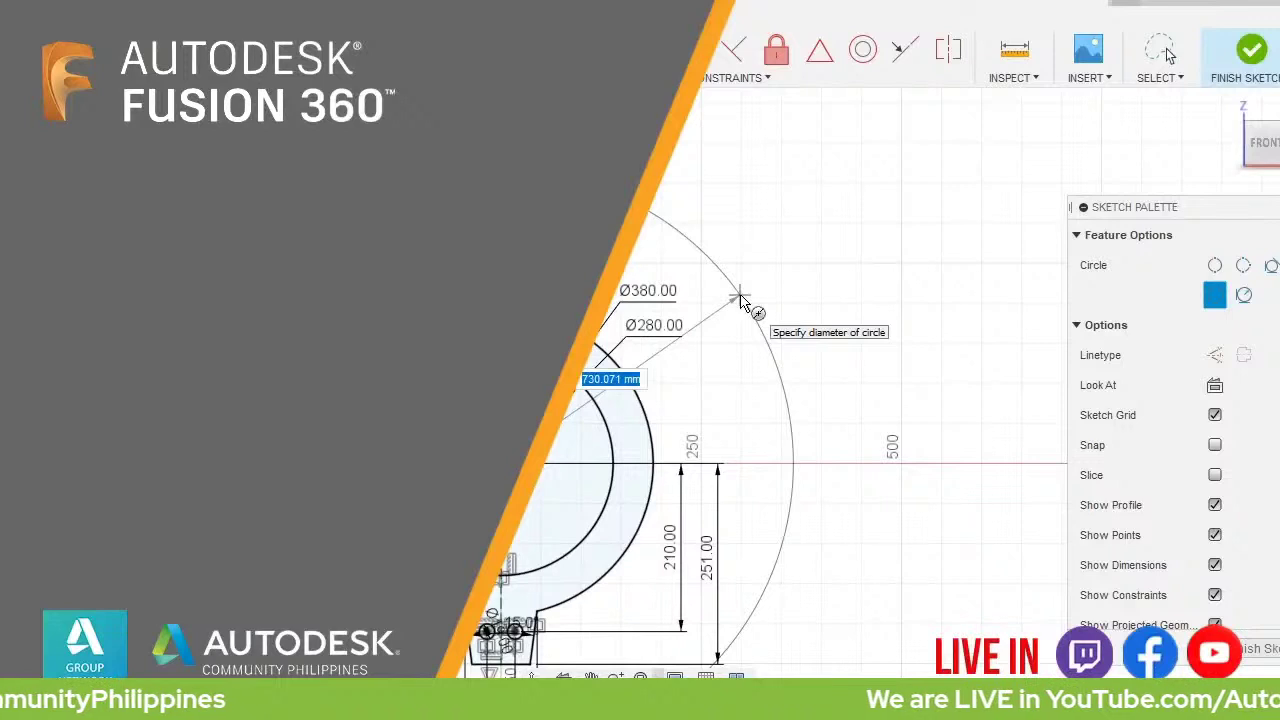
type("440")
key("Return")
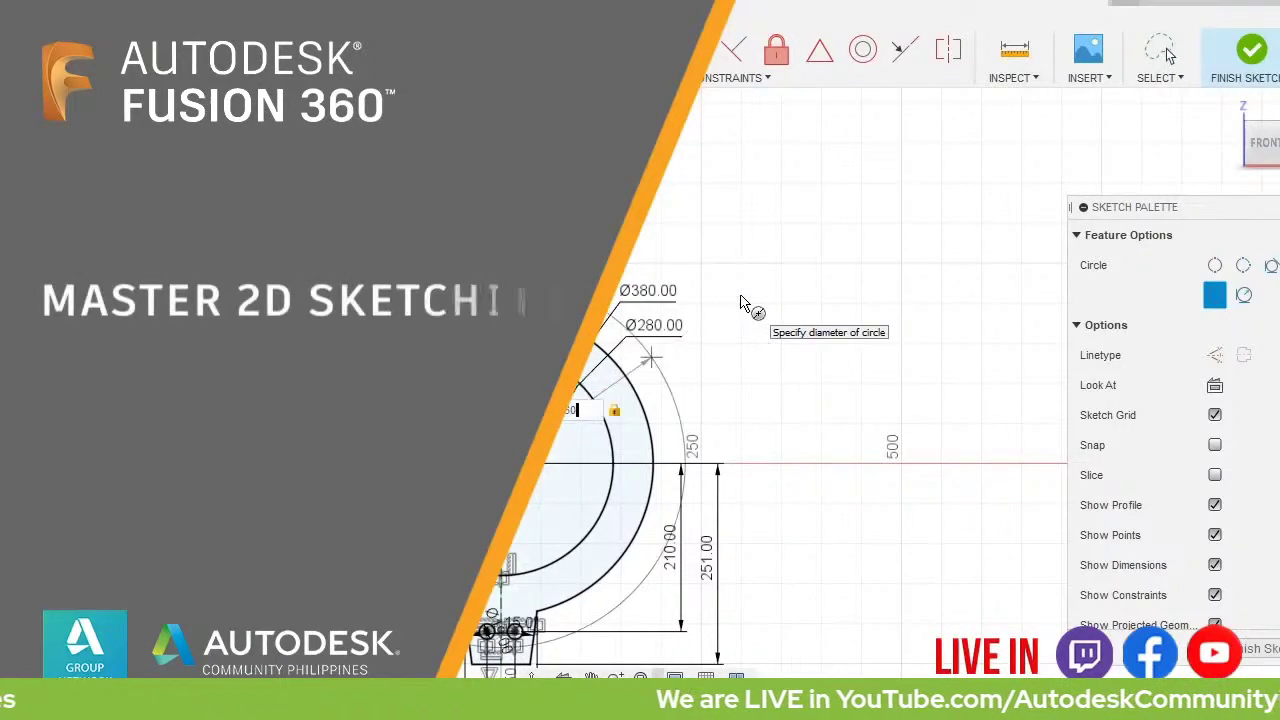
key("Escape")
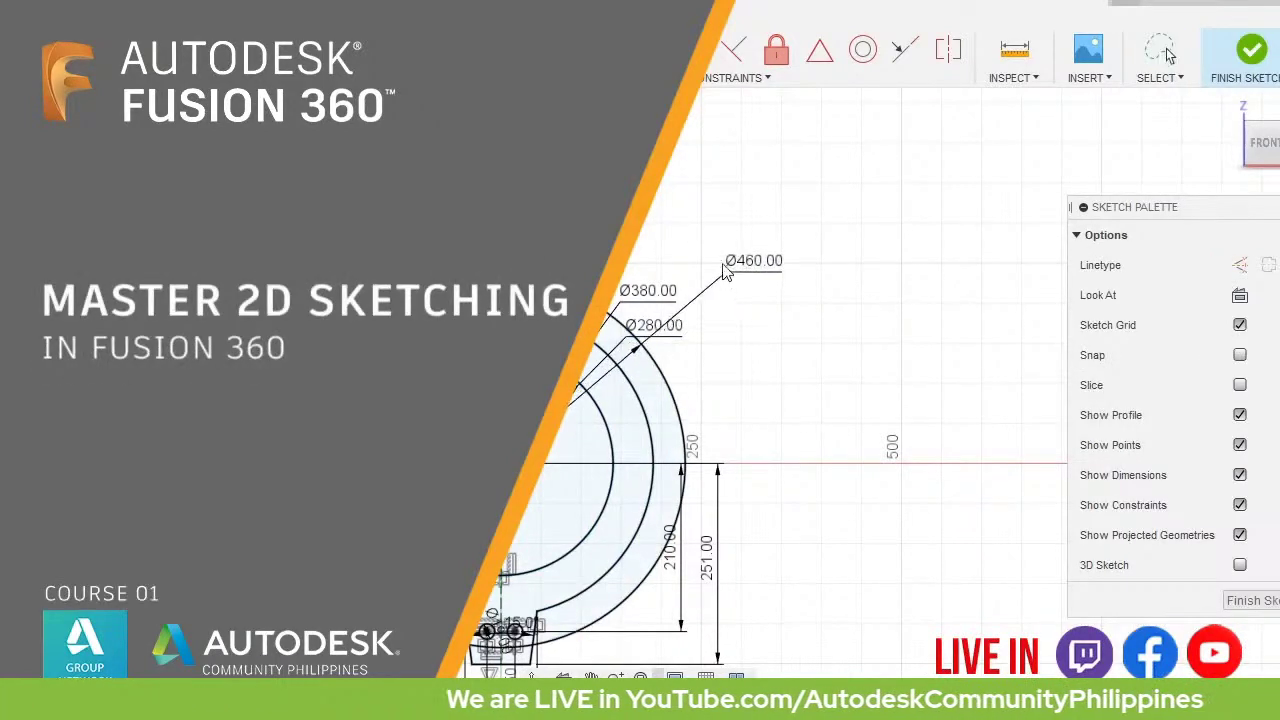
middle_click_drag(707, 323, 712, 286)
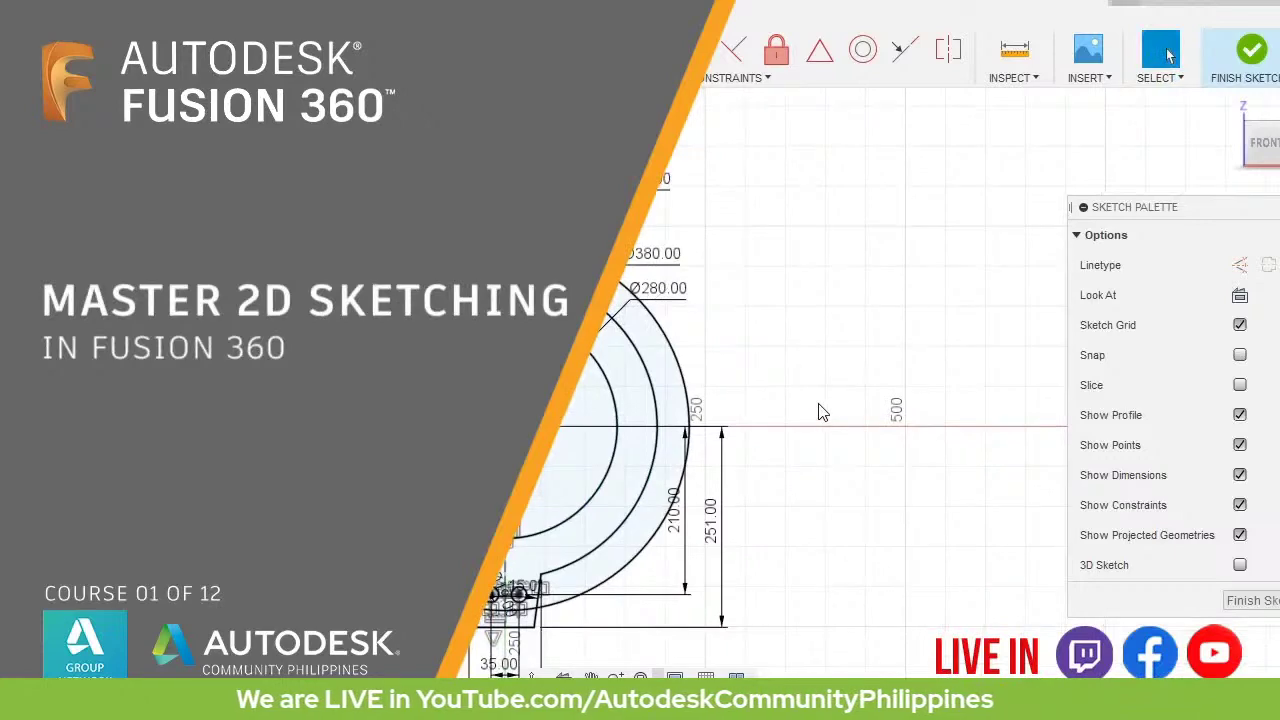
key("c")
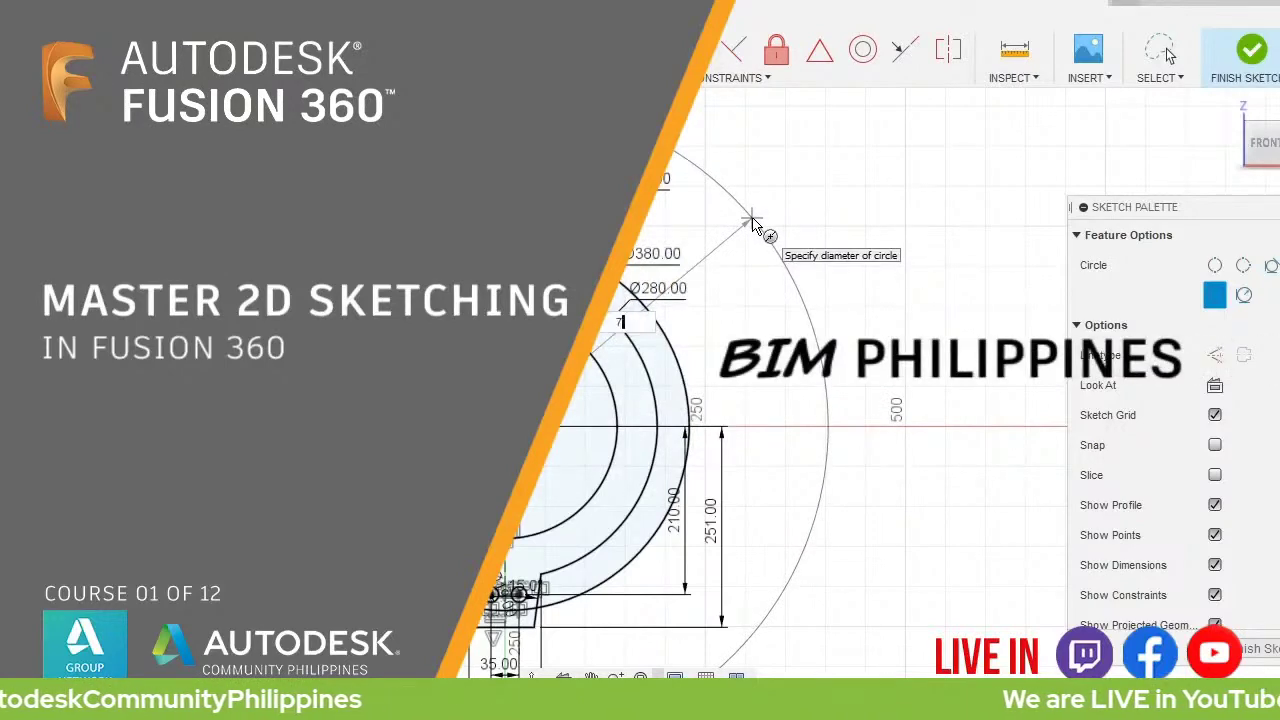
key("Return")
middle_click_drag(752, 222, 797, 207)
key("Escape")
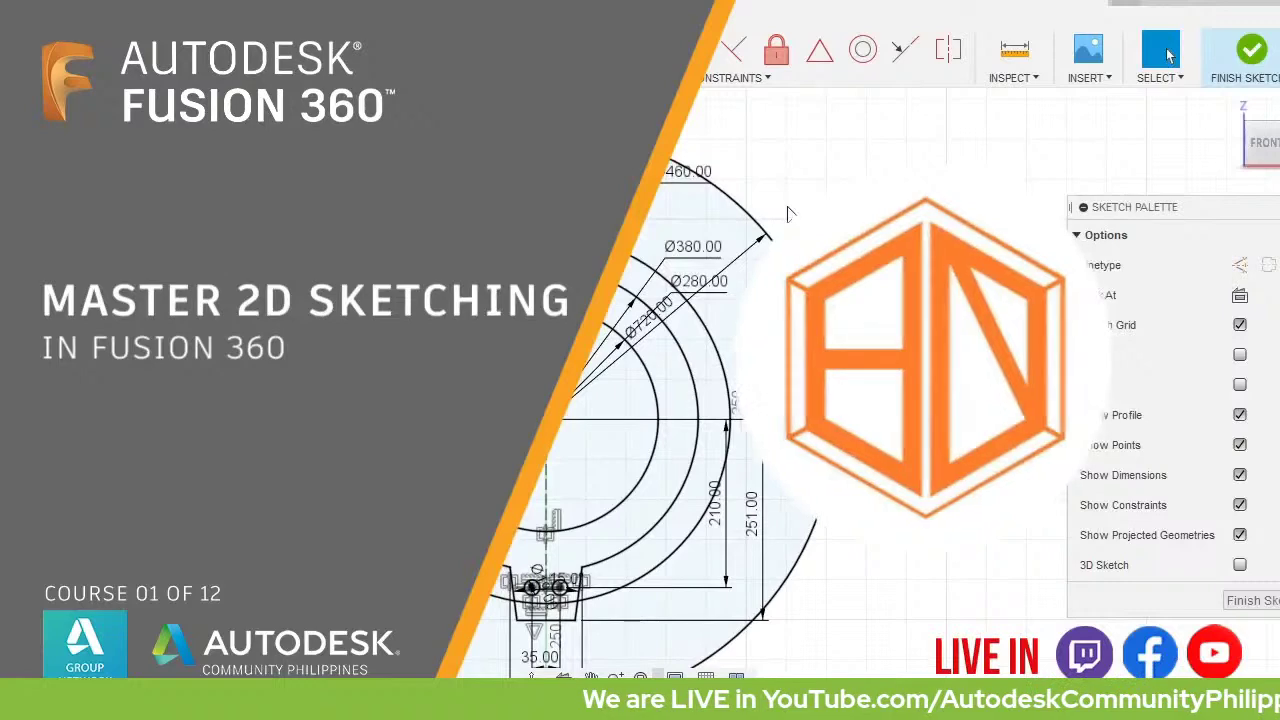
Step: Move the Ø460, Ø380, Ø280 and Ø720 diameter labels above the arcs
scroll(740, 214, "down", 2)
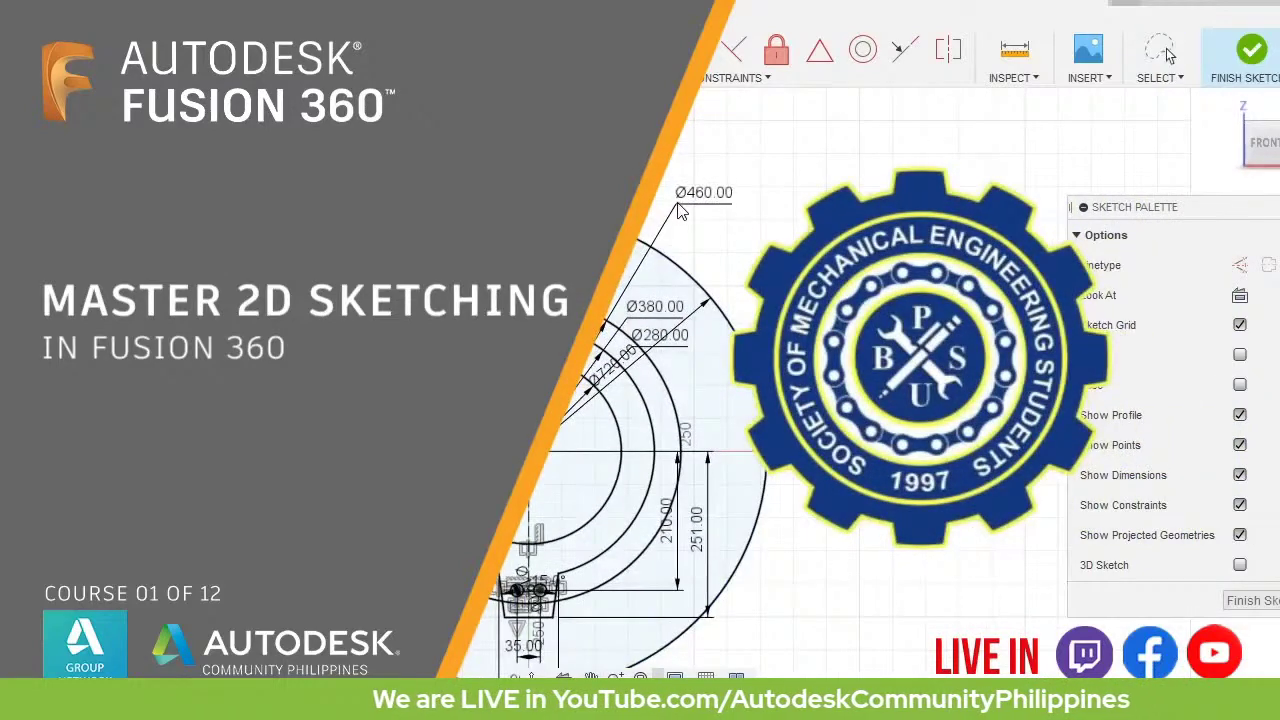
left_click_drag(660, 315, 732, 229)
left_click_drag(676, 343, 778, 265)
left_click_drag(690, 190, 682, 168)
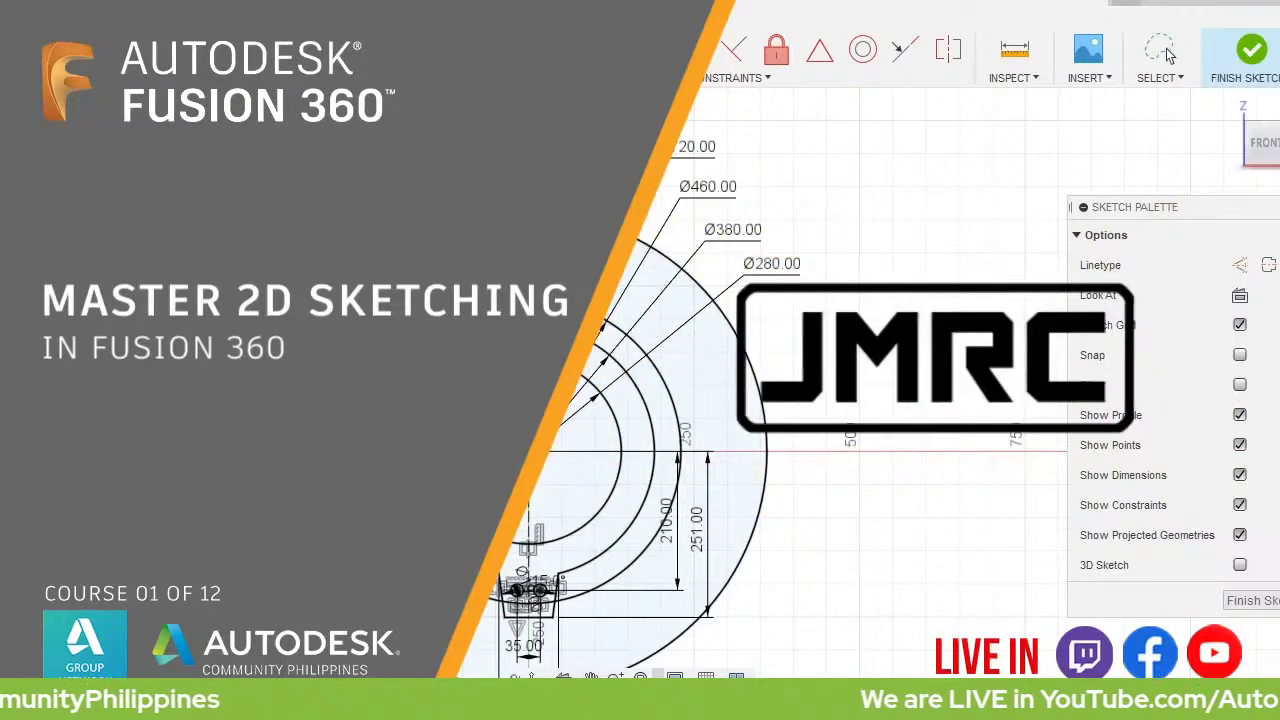
Step: Inspect a vertical sketch line, then trim away an unwanted arc segment
left_click(1167, 53)
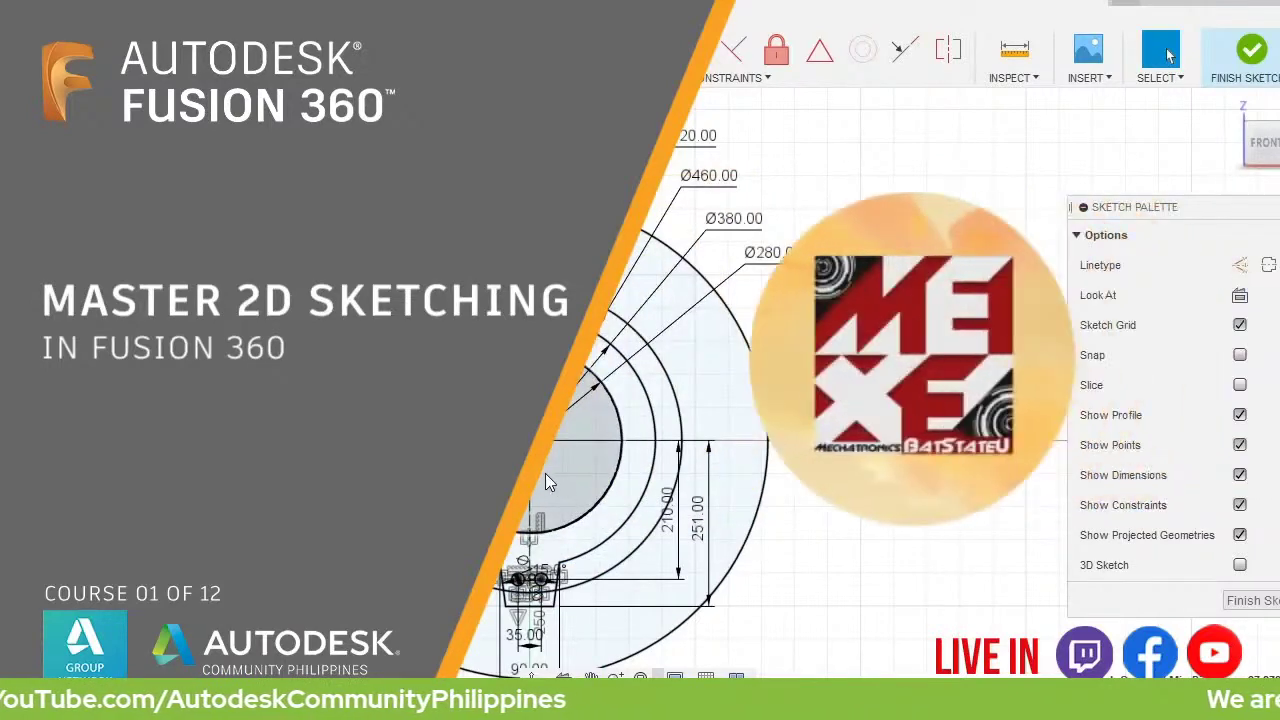
left_click(533, 490)
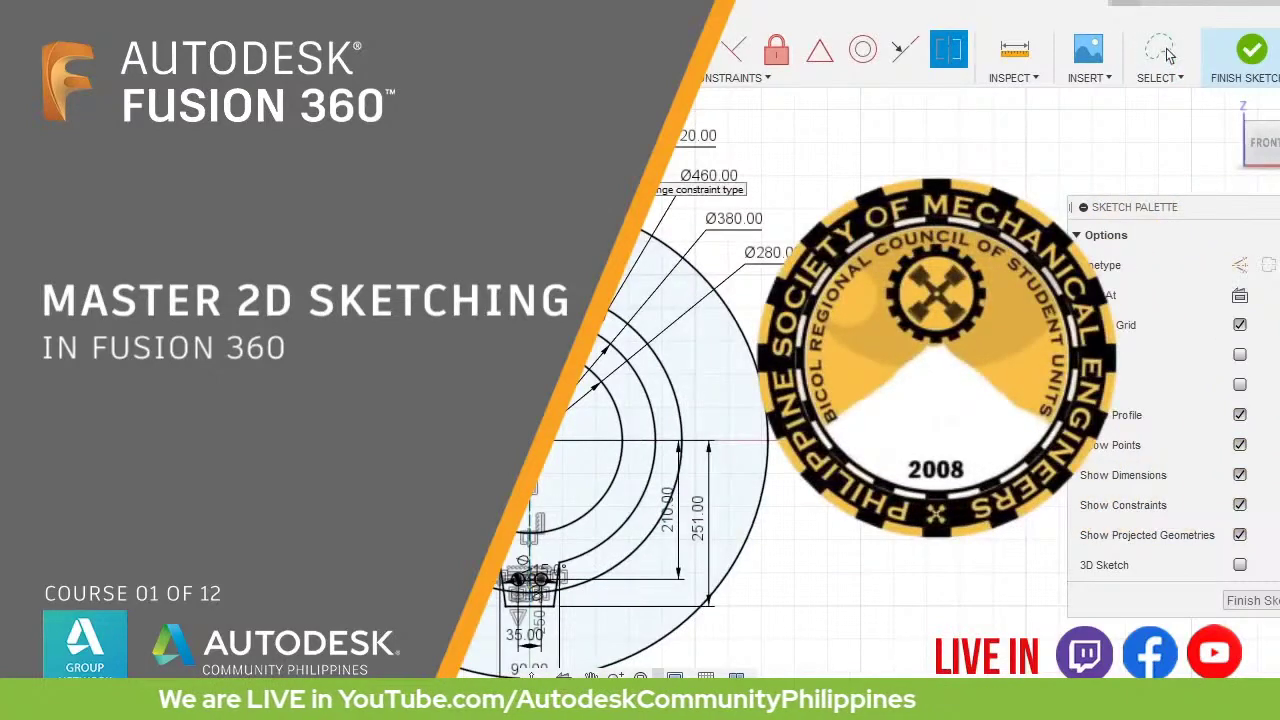
left_click(1166, 53)
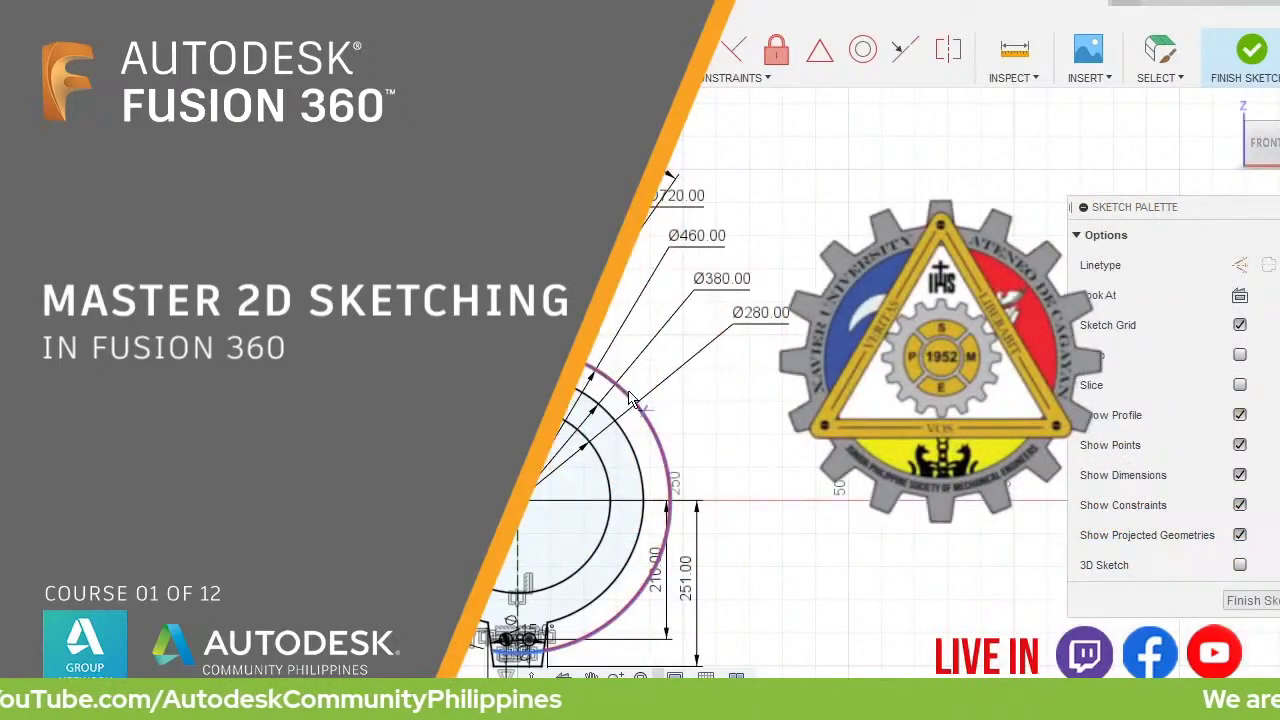
left_click(640, 405)
Step: Zoom in and out to review the trimmed concentric arcs, then search 'circ'
scroll(630, 553, "up", 3)
scroll(630, 553, "up", 4)
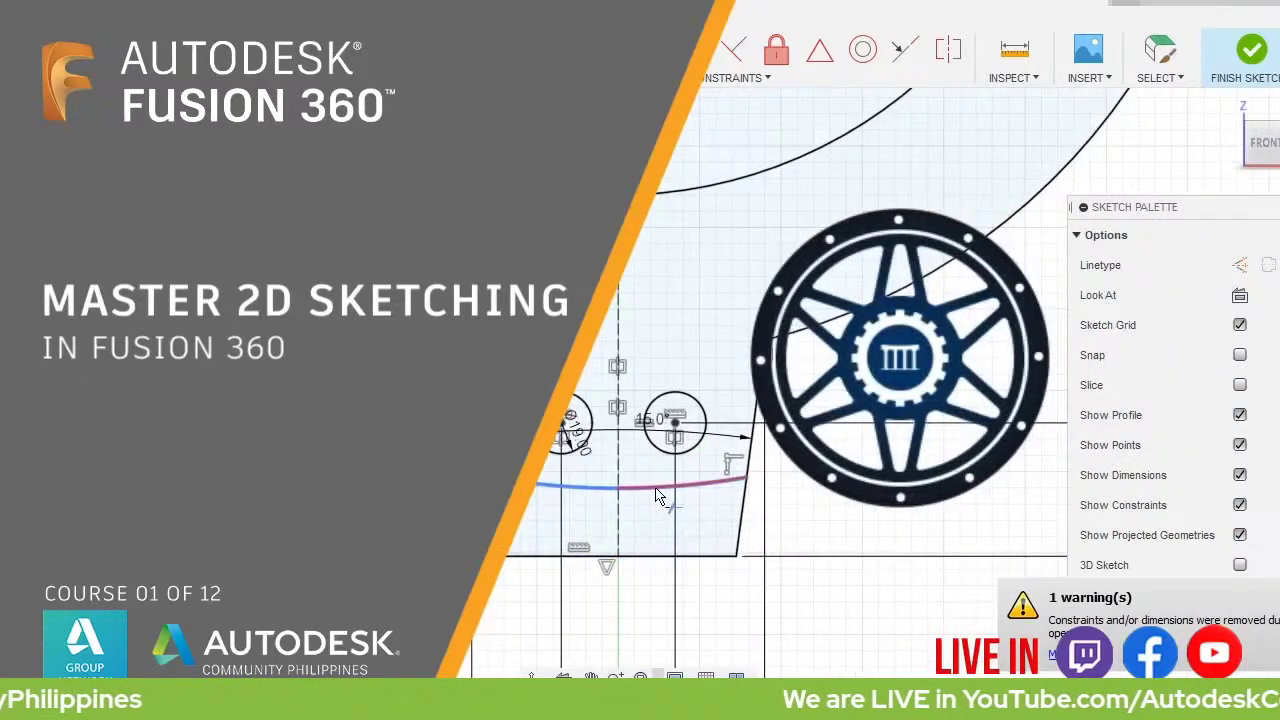
scroll(680, 360, "down", 6)
scroll(690, 328, "down", 3)
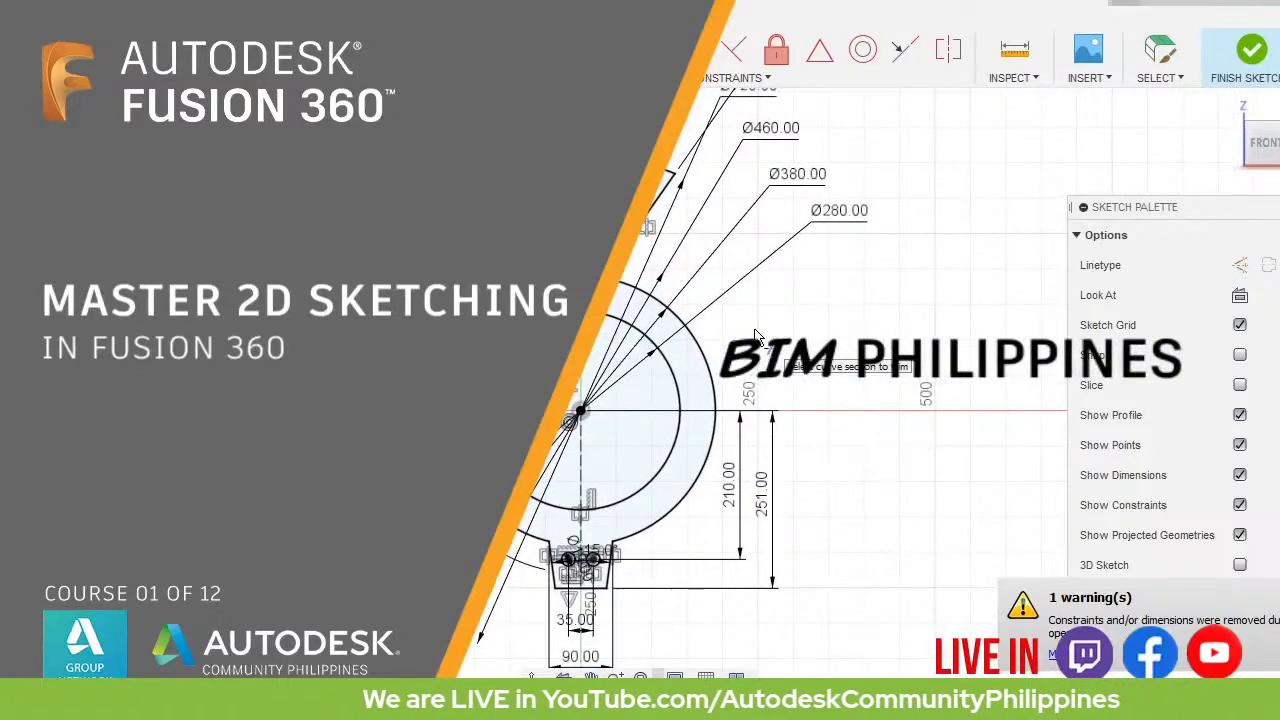
scroll(750, 320, "down", 4)
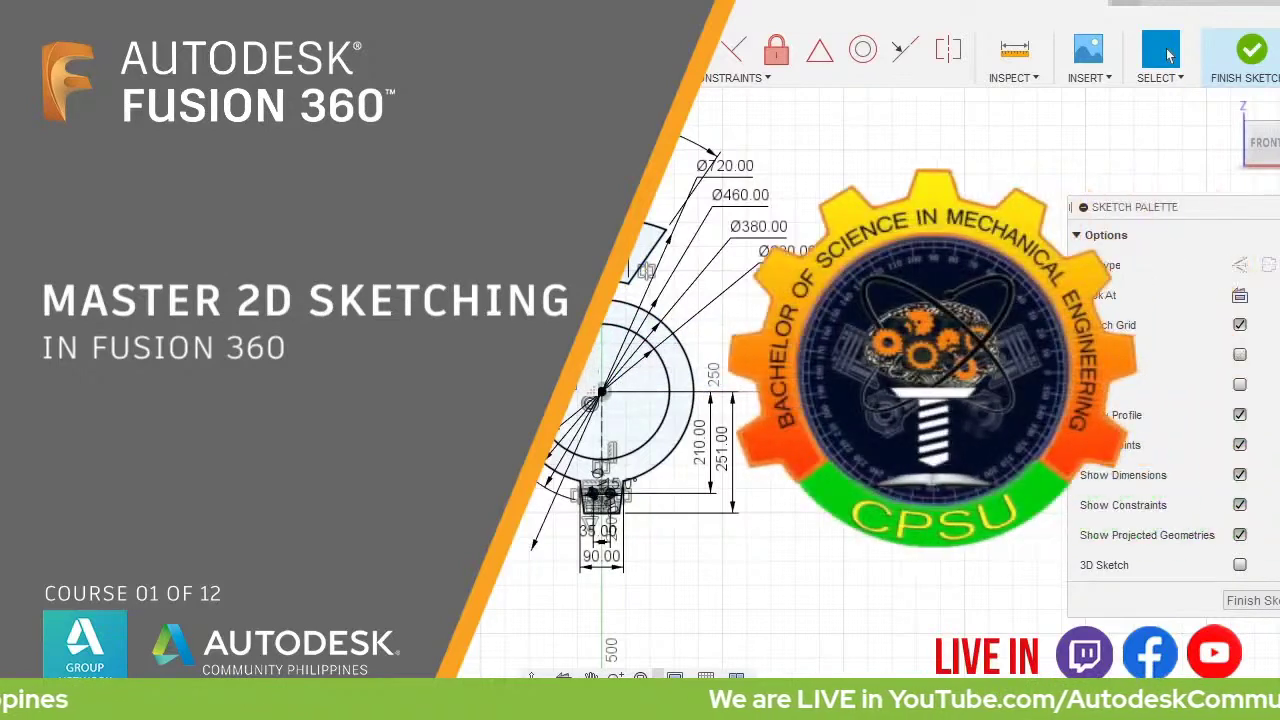
type("s")
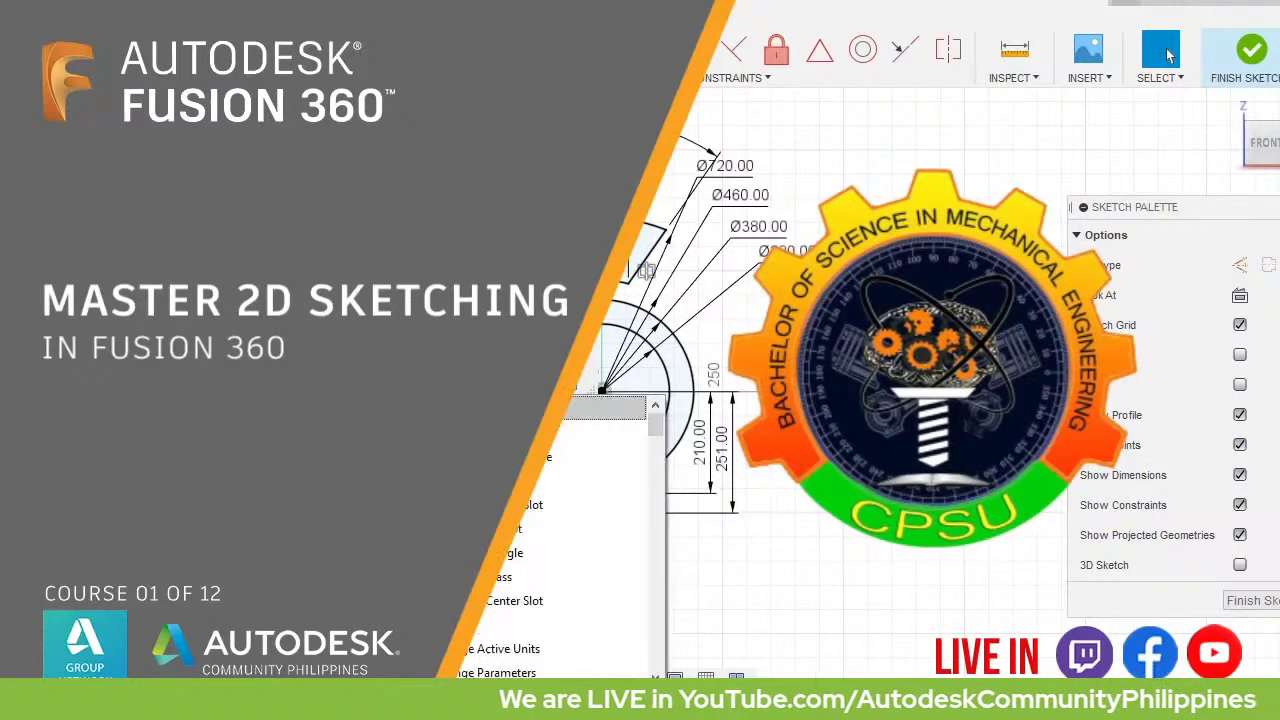
type("circ")
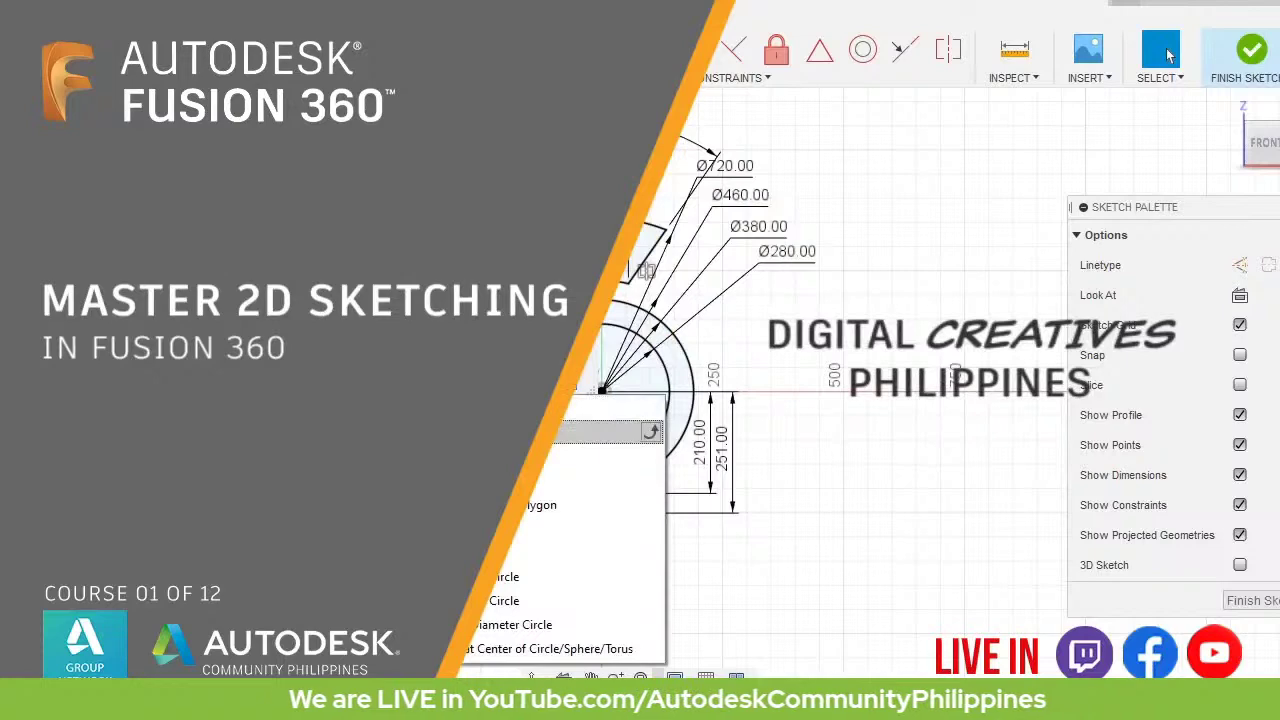
Step: Box-select the arc-bounded segment and pattern it 6 times around the sketch origin
left_click(558, 458)
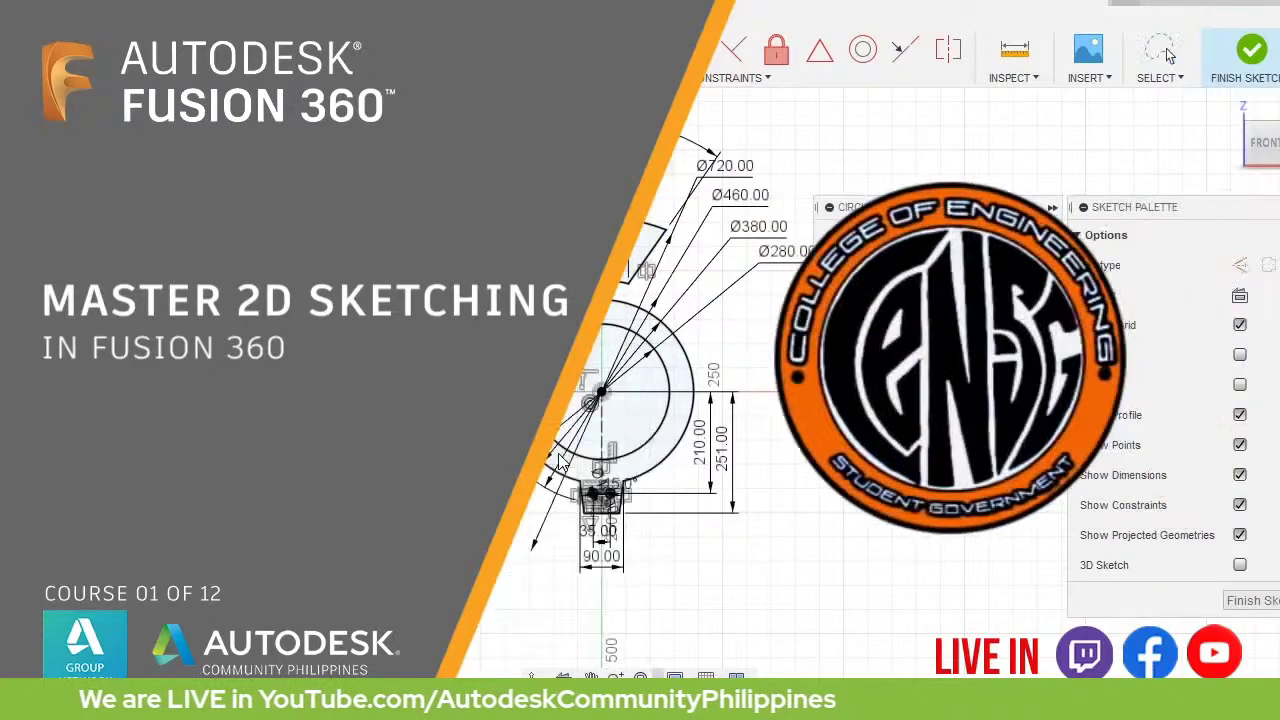
scroll(817, 128, "up", 3)
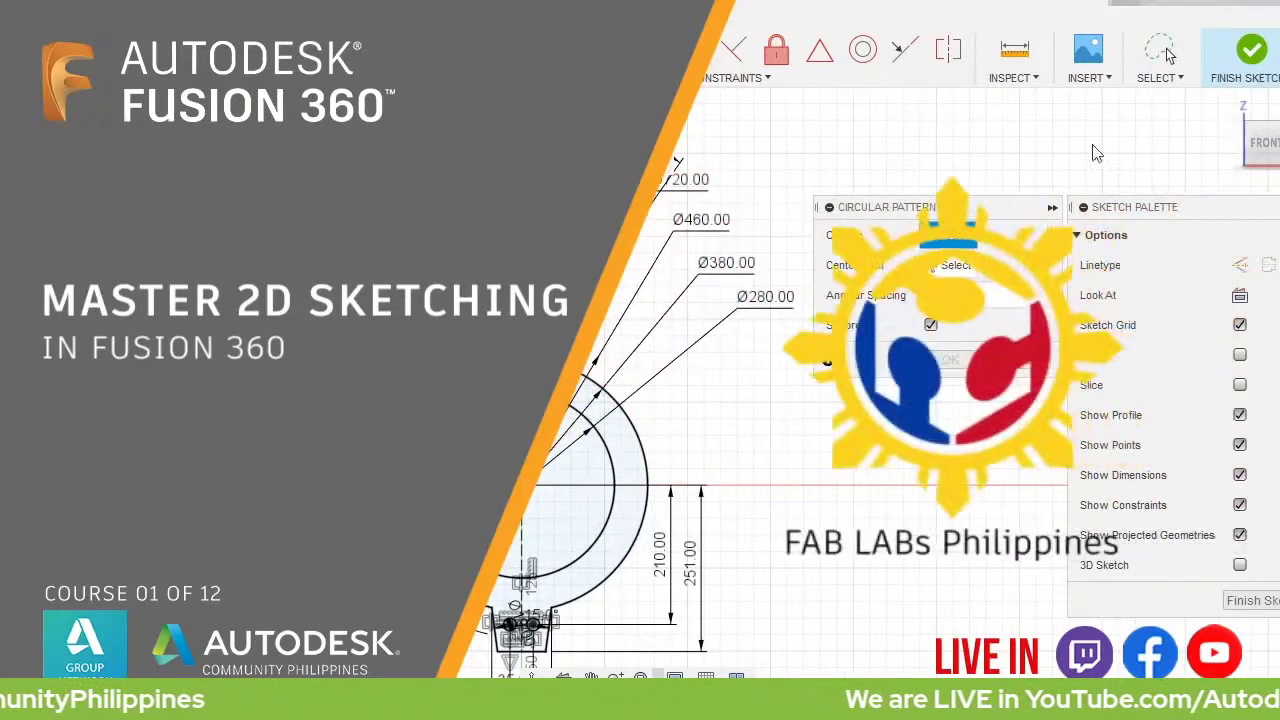
left_click(1165, 78)
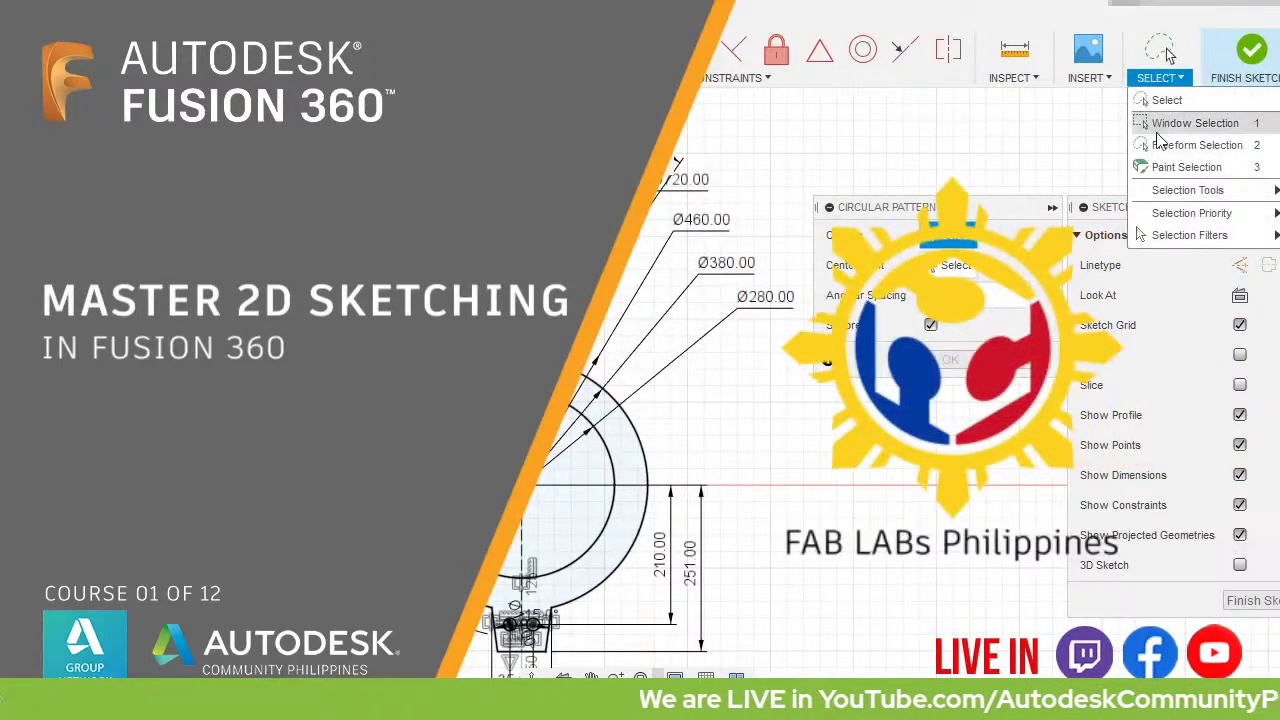
left_click(1183, 123)
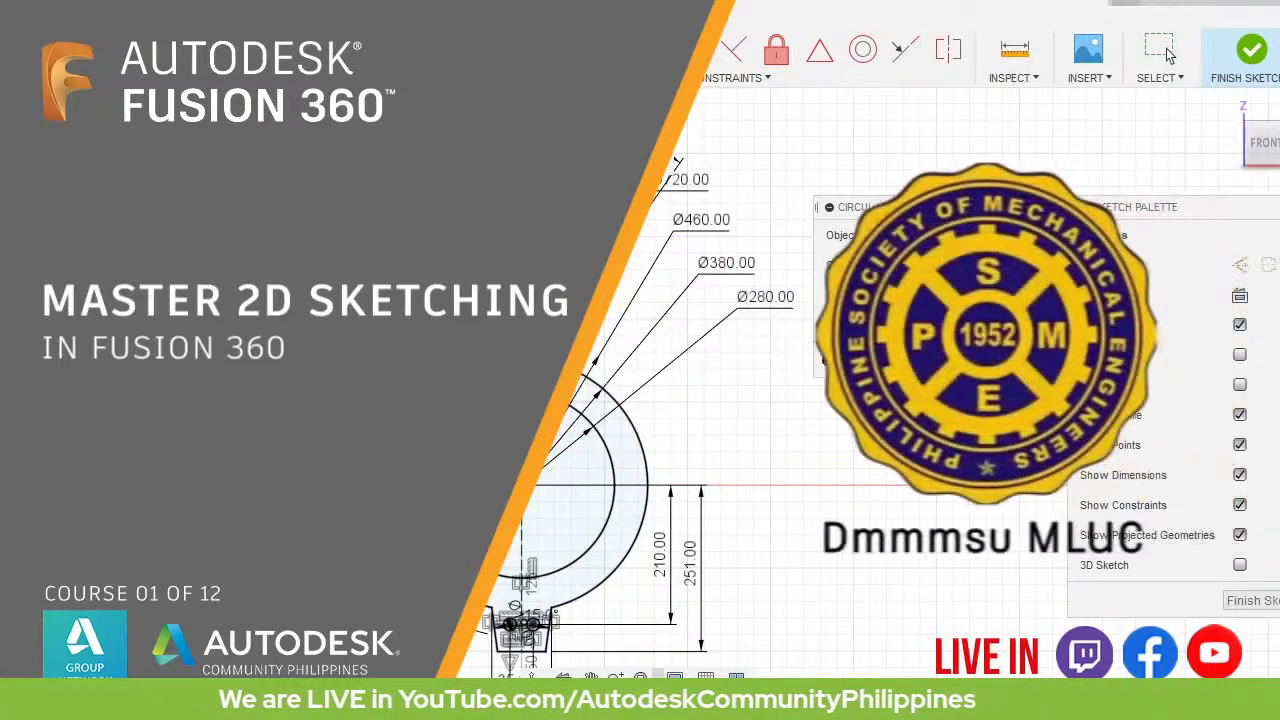
left_click_drag(622, 335, 686, 358)
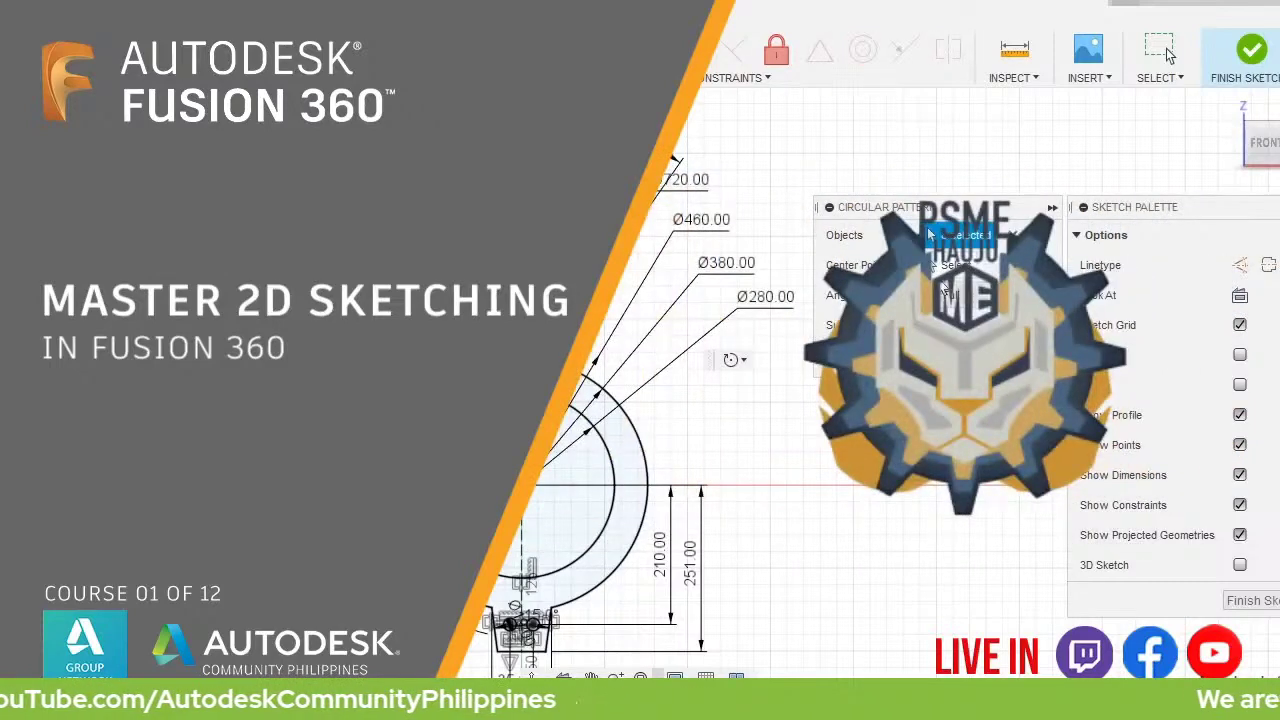
left_click(945, 266)
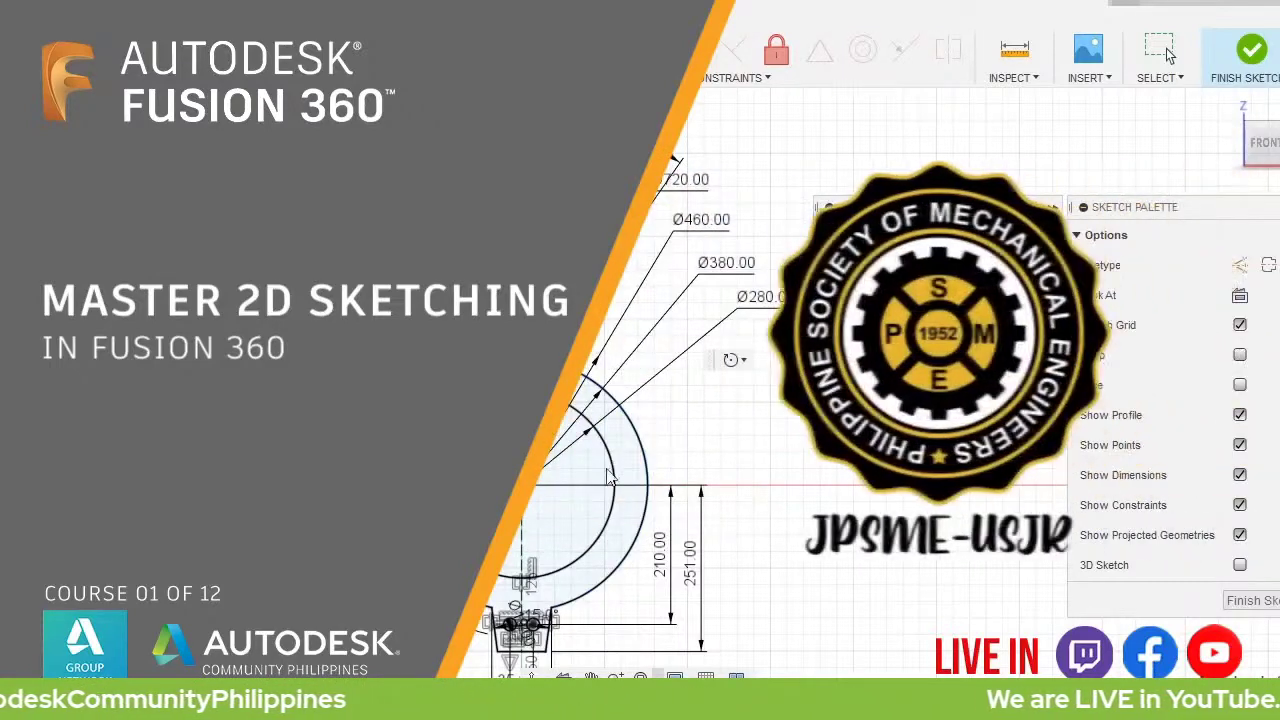
left_click(536, 500)
scroll(622, 342, "down", 3)
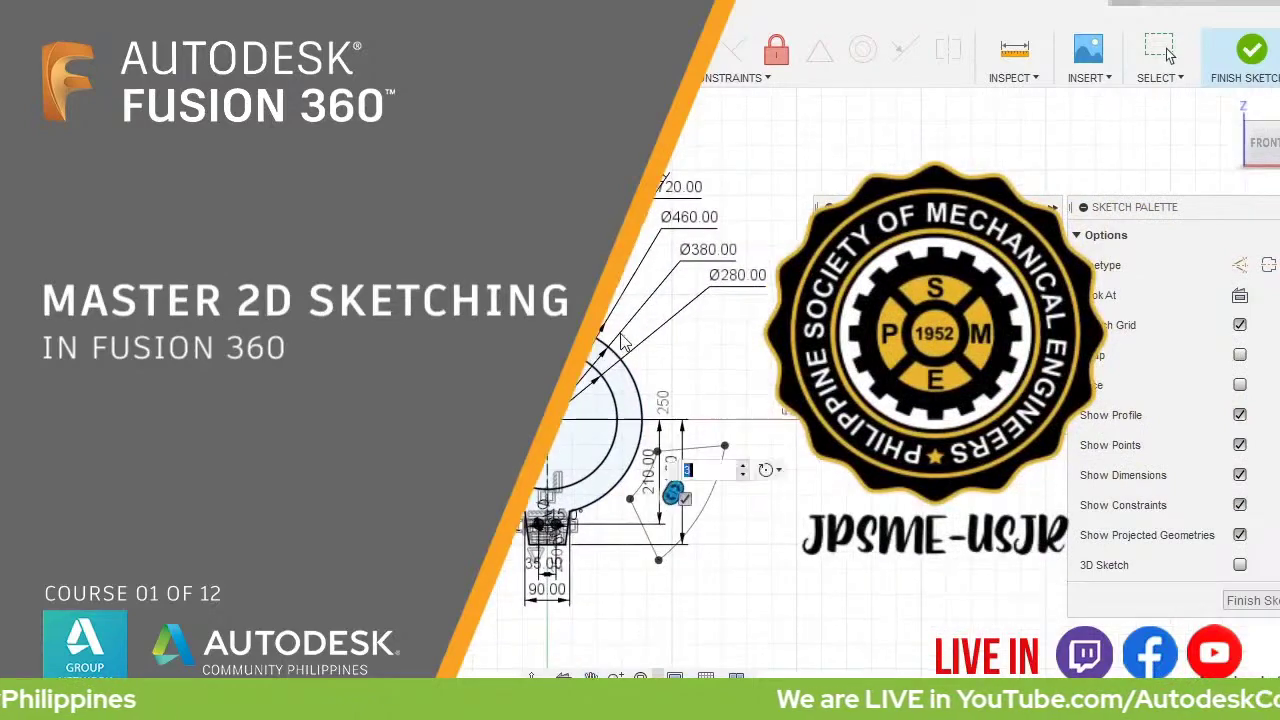
left_click(745, 468)
left_click(745, 468)
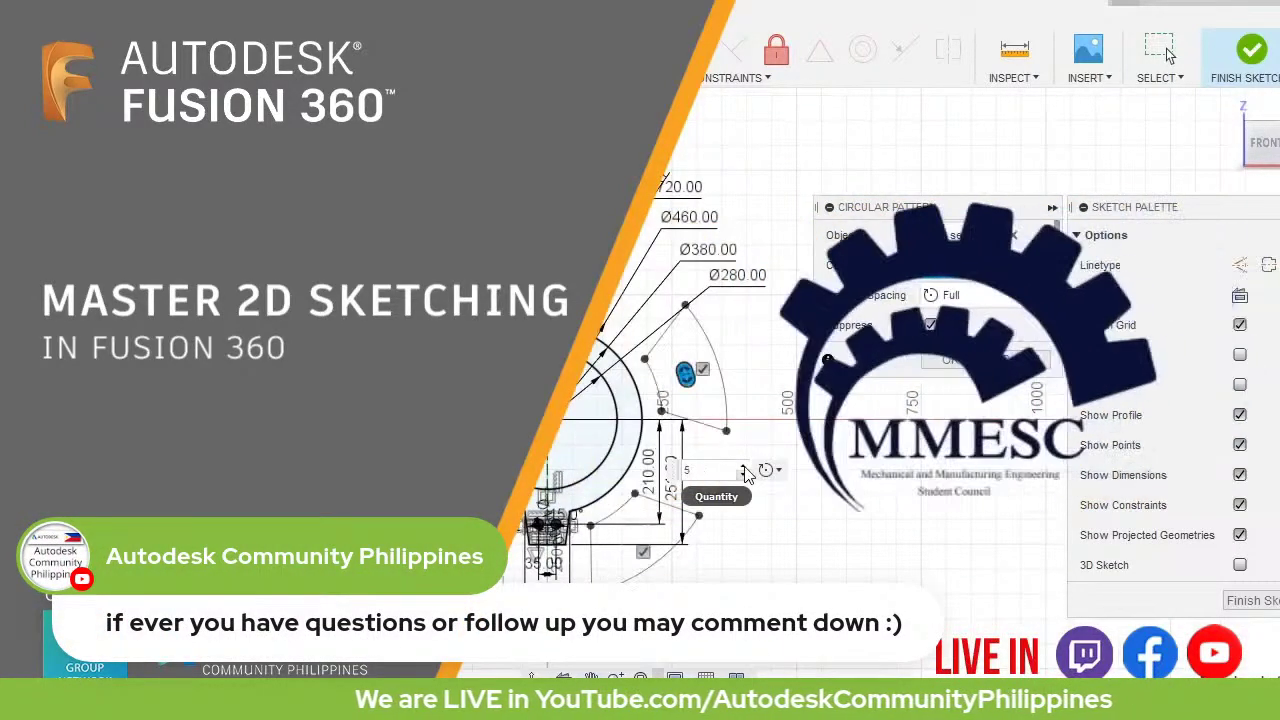
left_click(745, 468)
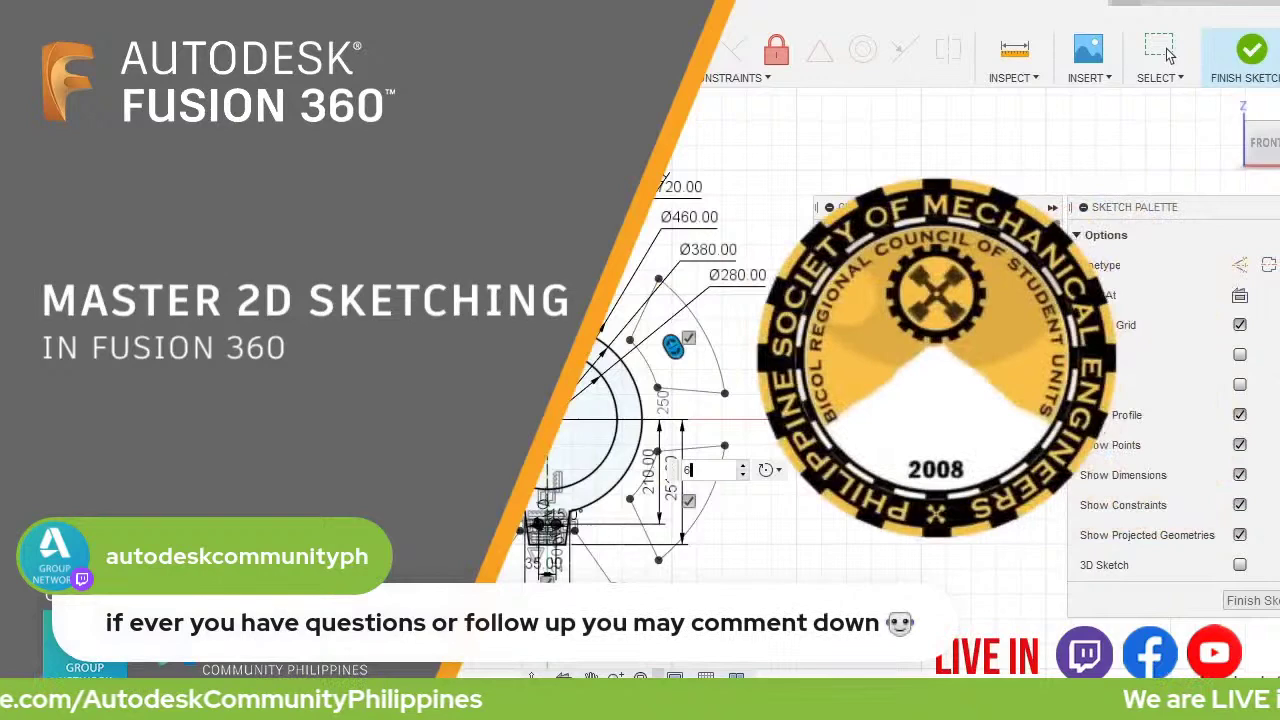
left_click(1167, 54)
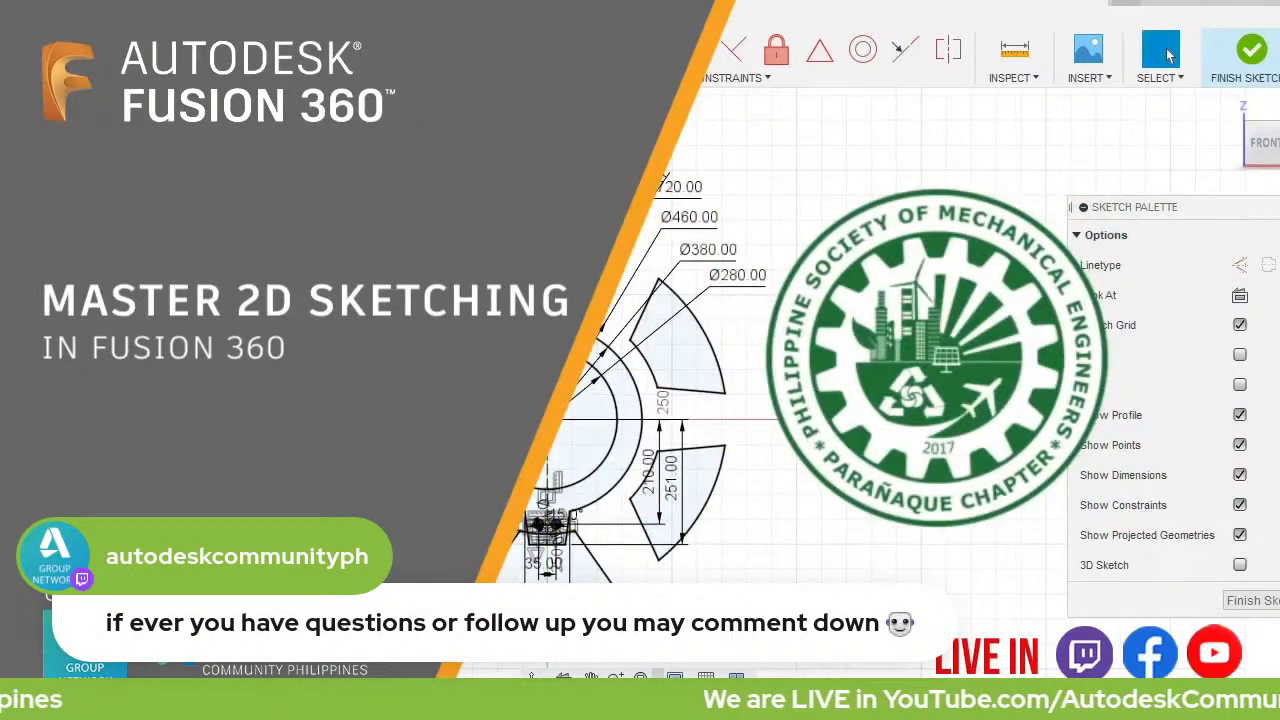
Step: Draw an 810 mm diameter circle centred on the sketch origin
key("c")
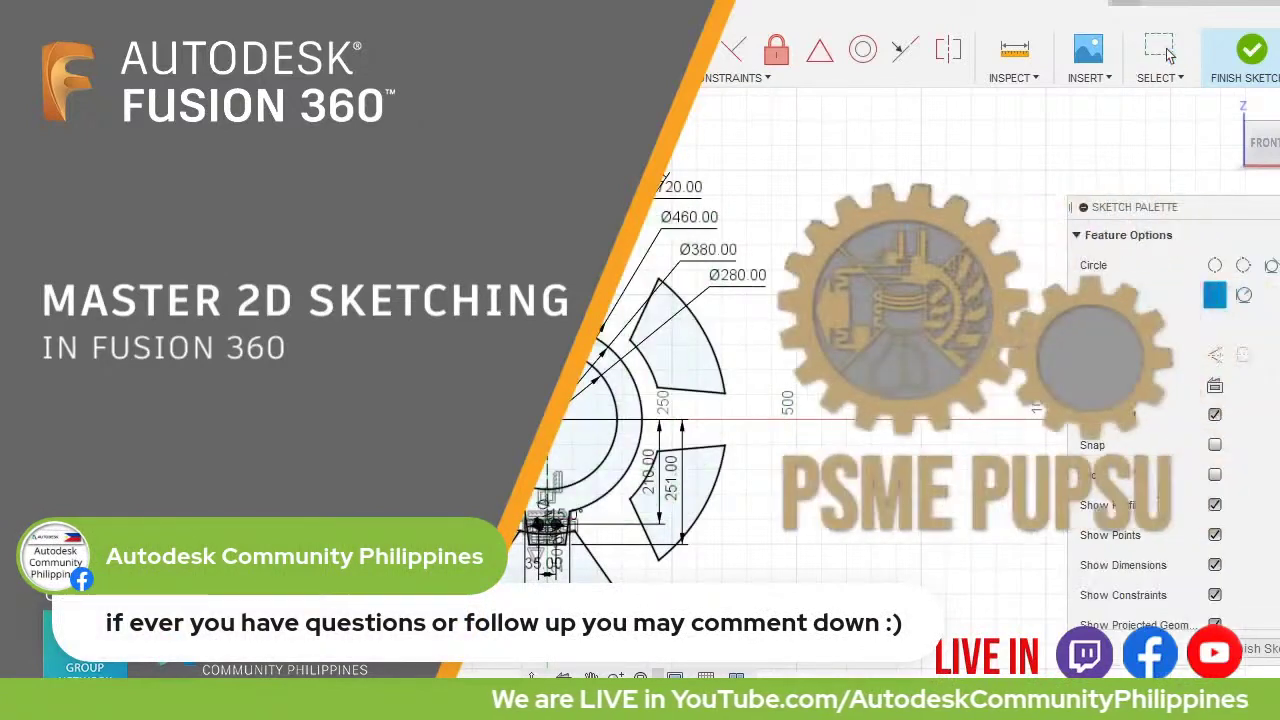
left_click(560, 432)
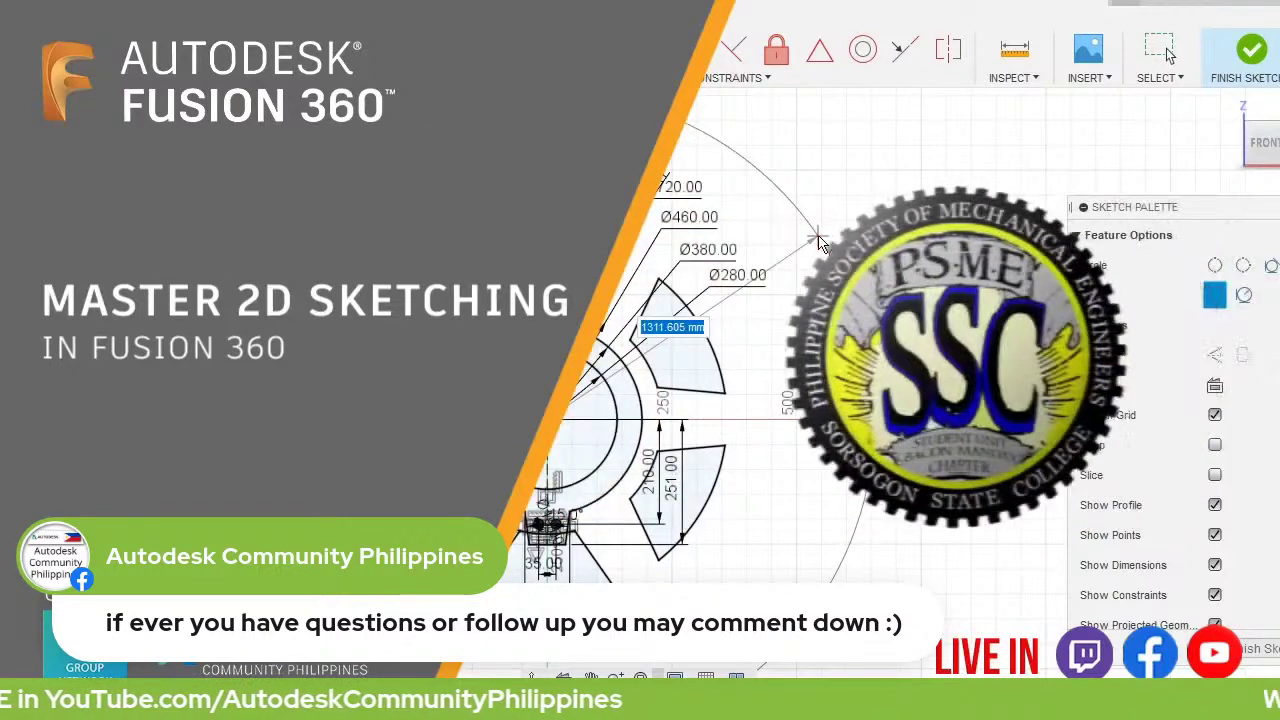
type("810")
key("Return")
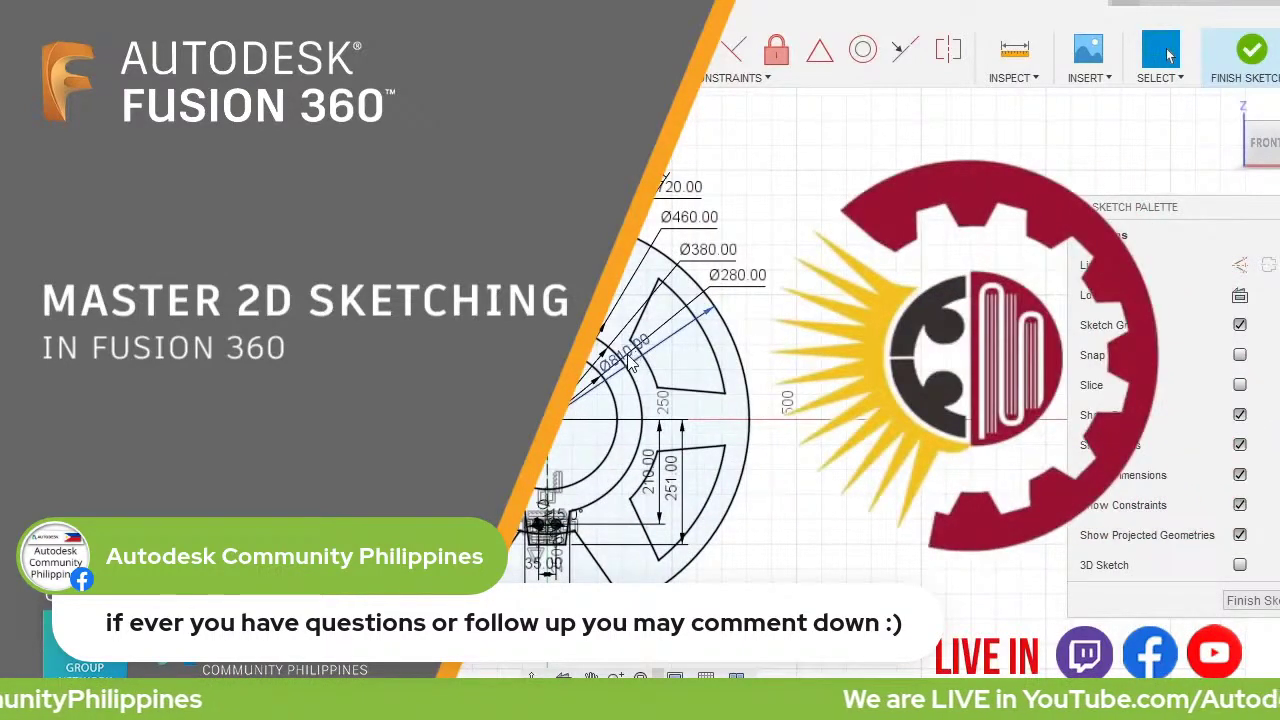
Step: Place the Ø810 and Ø720 labels above the circles and shift the Ø460, Ø380 and Ø280 labels up-right
left_click(700, 140)
left_click(732, 170)
left_click_drag(690, 222, 741, 210)
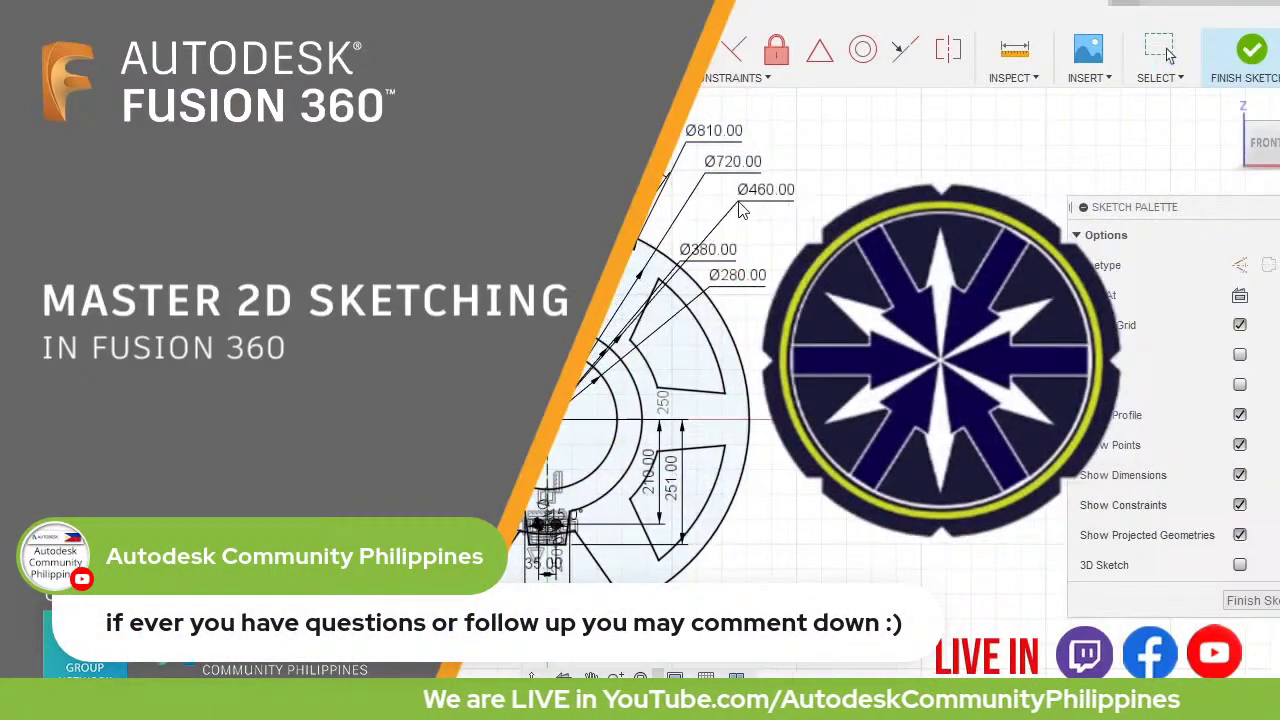
left_click_drag(706, 251, 765, 245)
left_click_drag(746, 287, 812, 261)
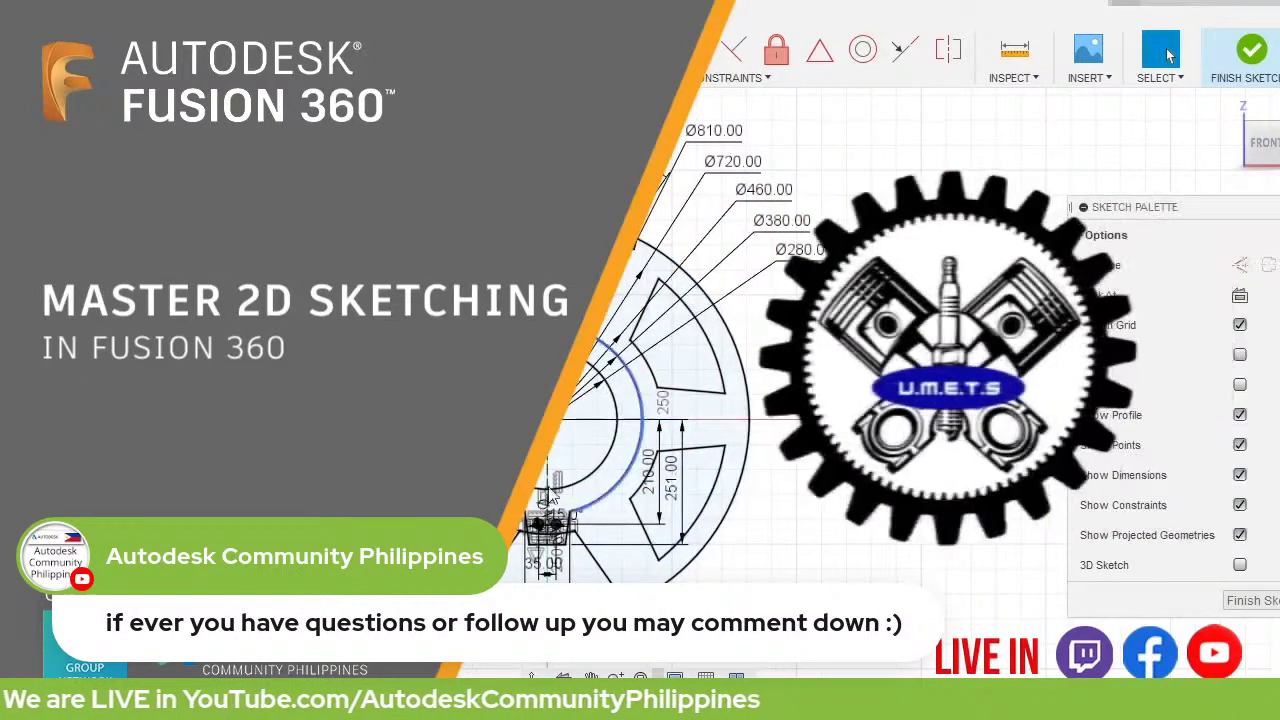
scroll(631, 403, "up", 5)
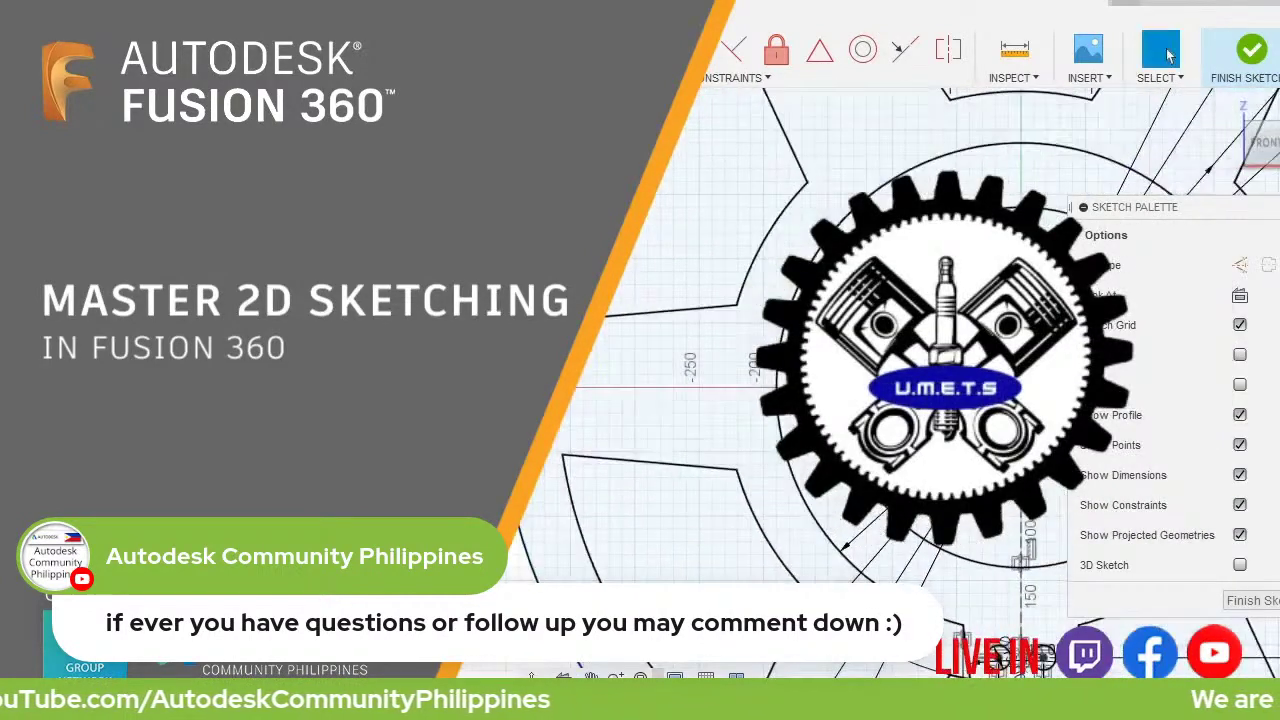
scroll(631, 403, "up", 3)
Step: Zoom the view to show the finished wavy ring with its twelve holes
scroll(631, 403, "up", 3)
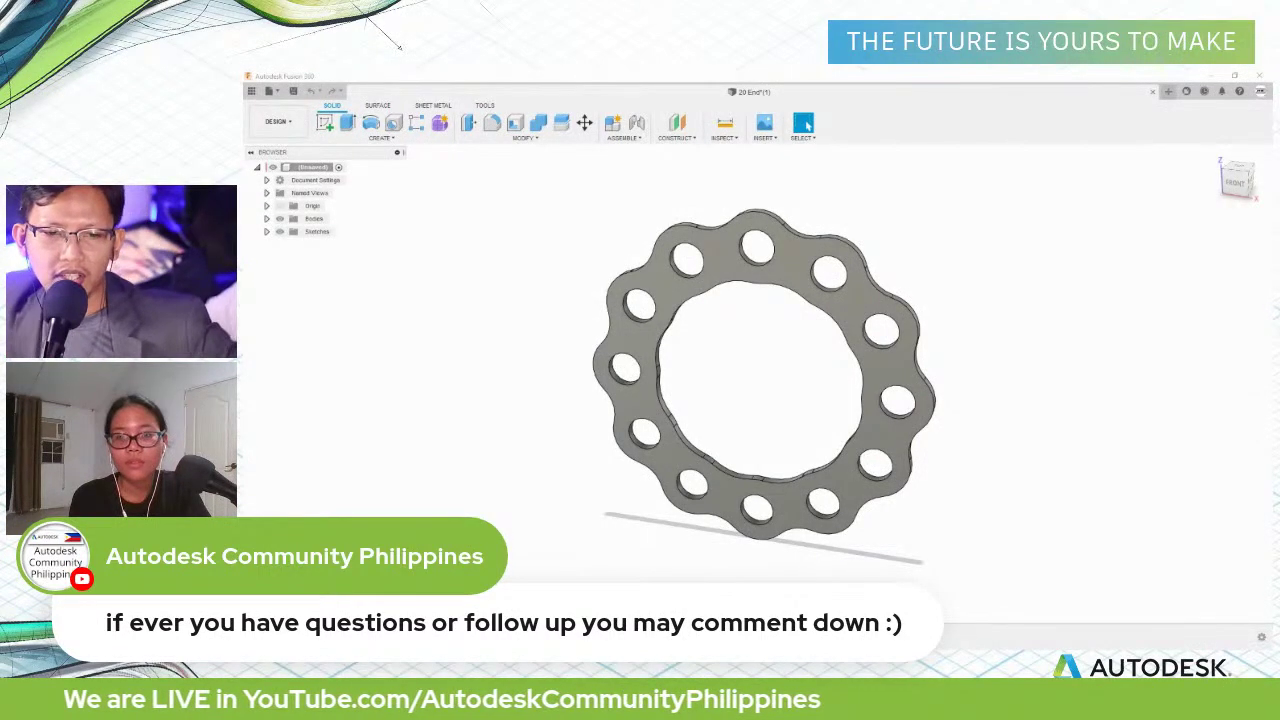
Step: Switch the shared screen to the Fusion 360 Monthly Challenge 2021 Training registration form
key("alt+Tab")
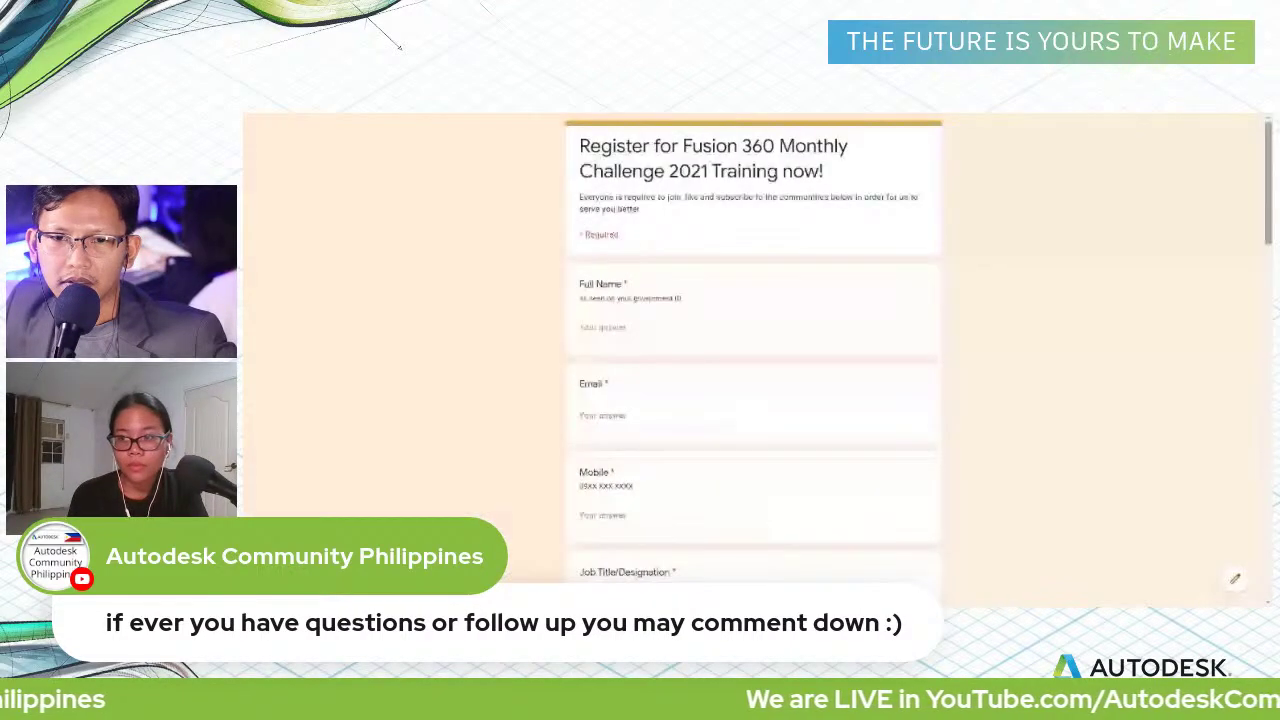
Step: Scroll through the registration questions and select the Name of Title Series answer box
scroll(1265, 356, "down", 5)
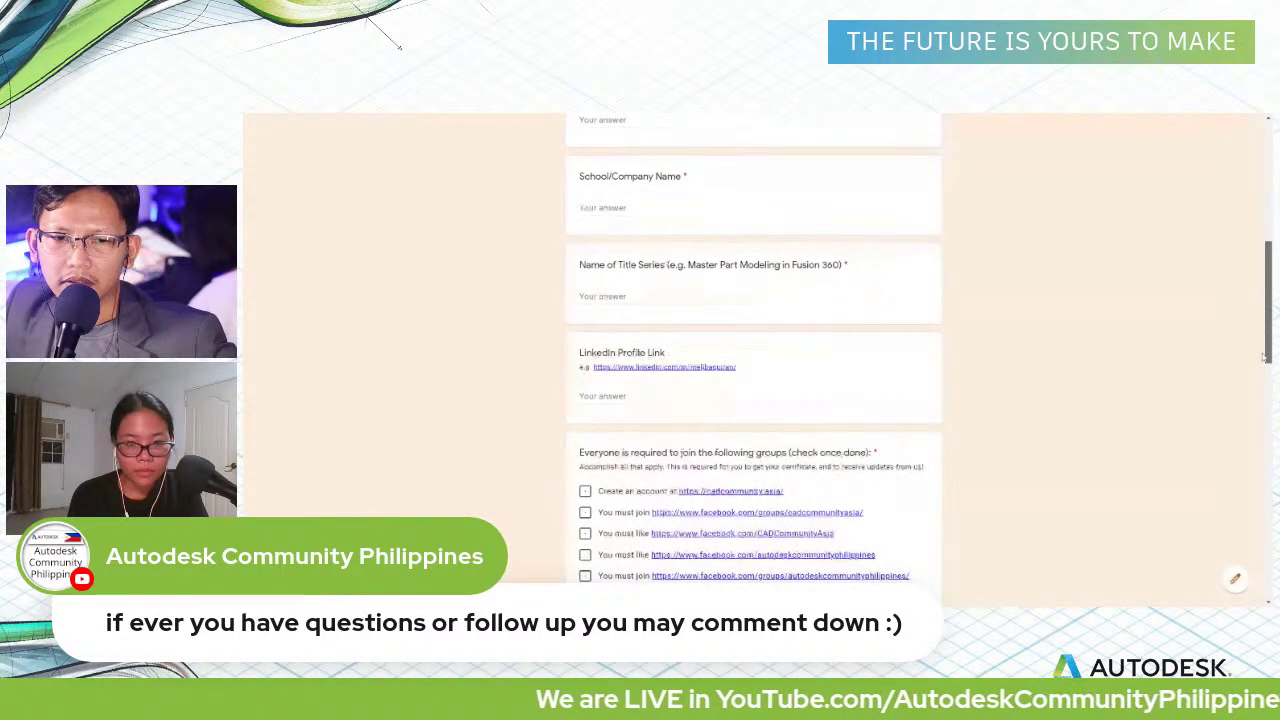
scroll(1265, 356, "down", 3)
scroll(1265, 356, "up", 10)
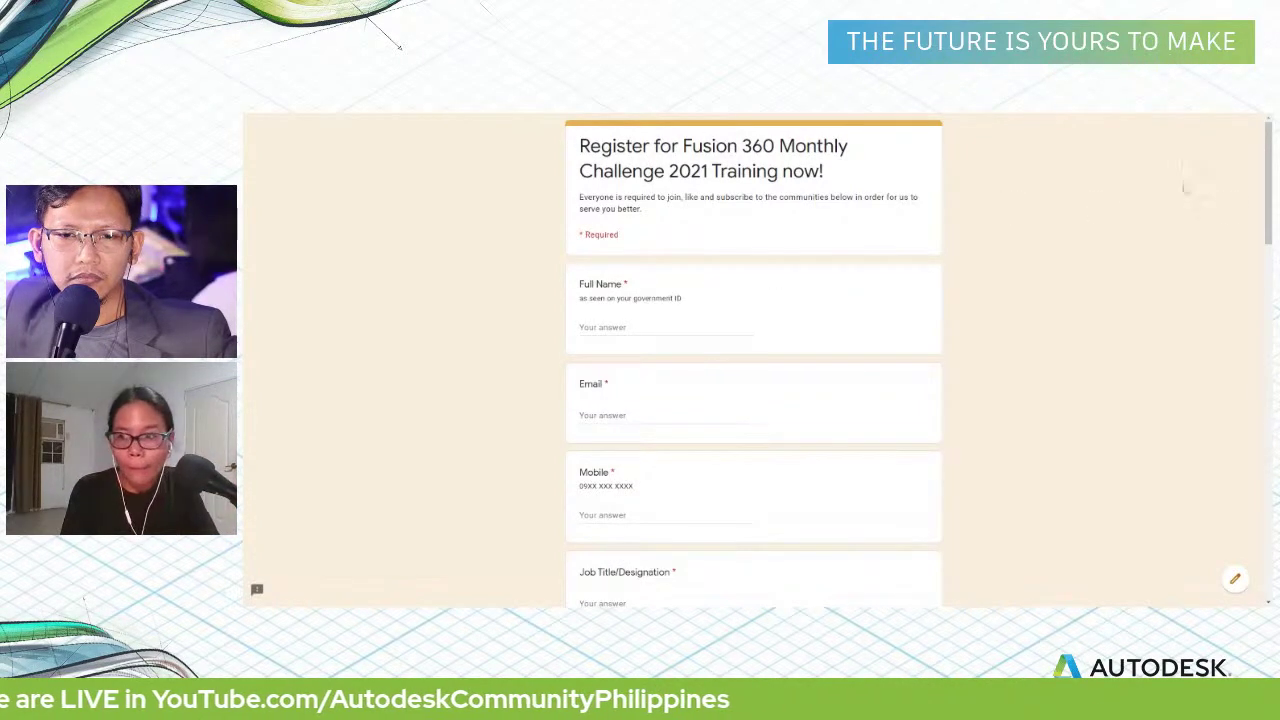
scroll(1265, 222, "down", 2)
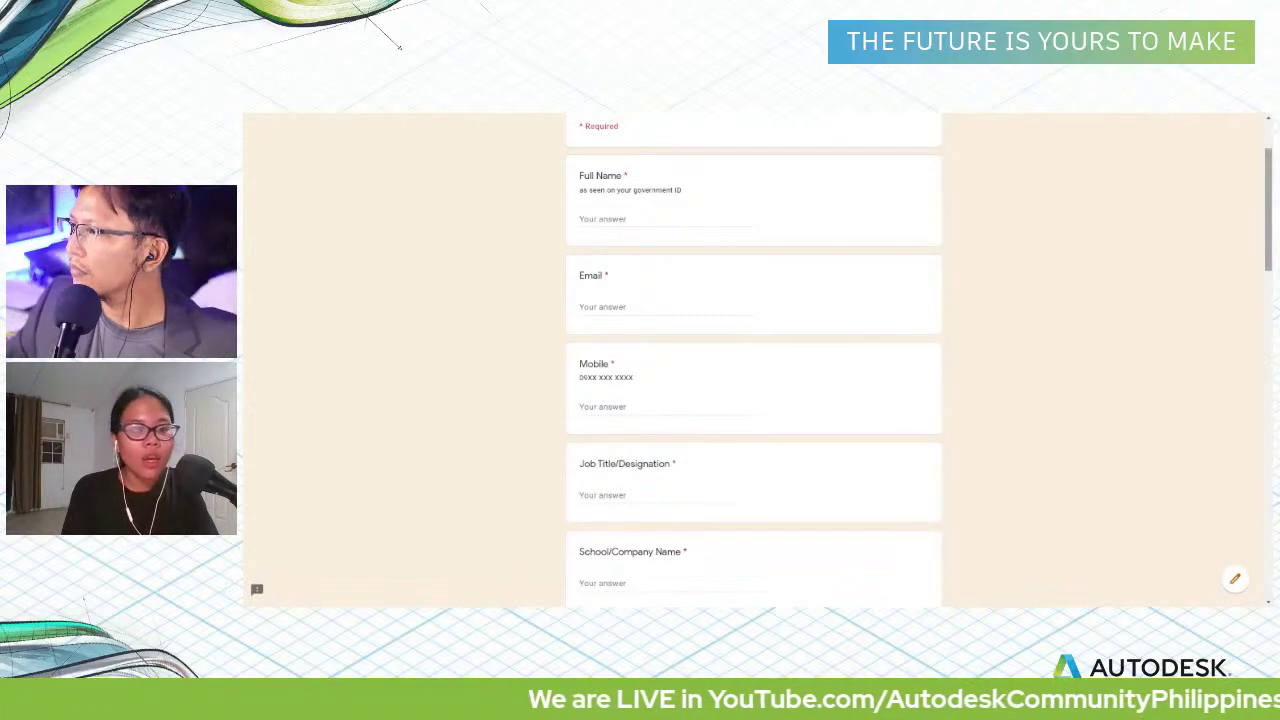
left_click_drag(1271, 212, 1268, 262)
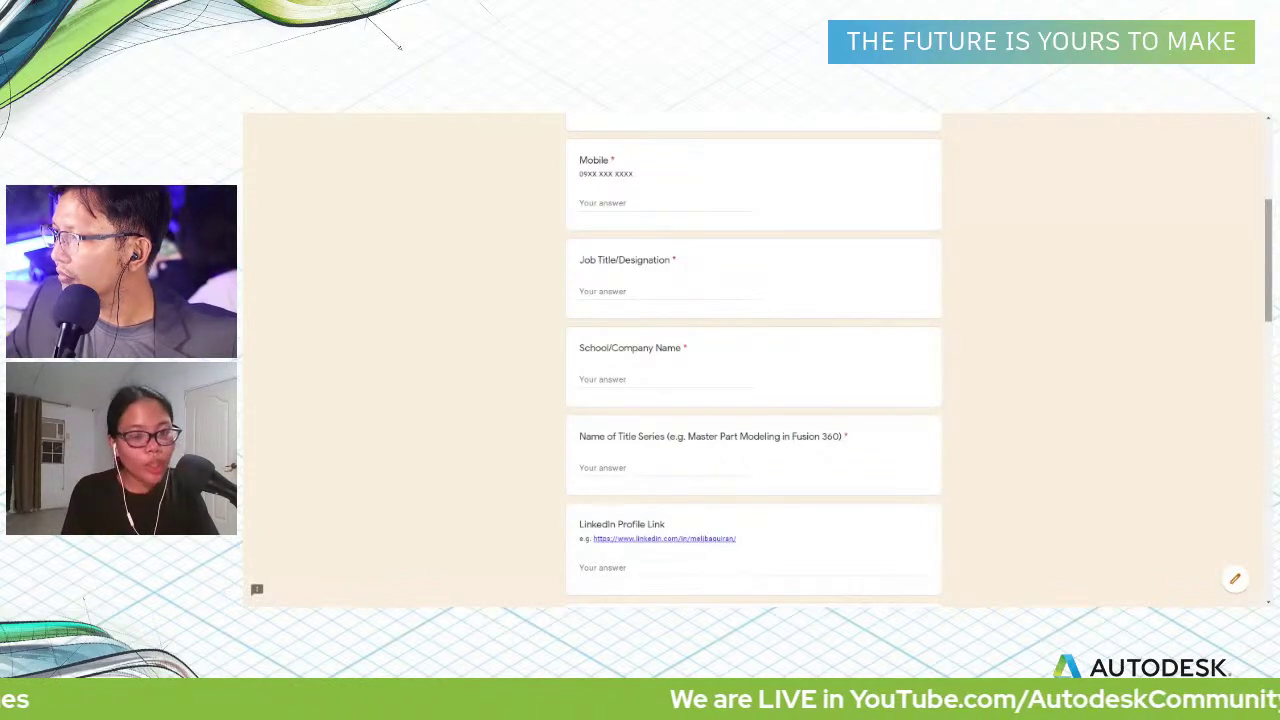
scroll(753, 360, "down", 2)
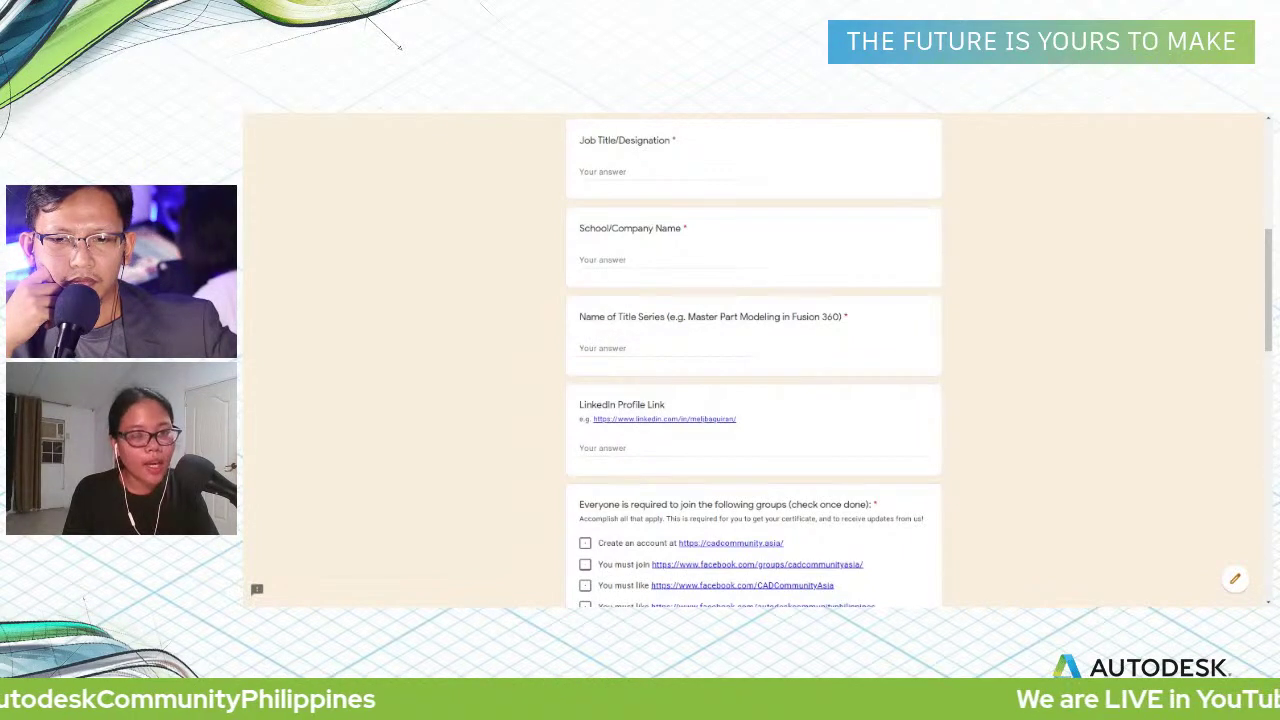
left_click(640, 348)
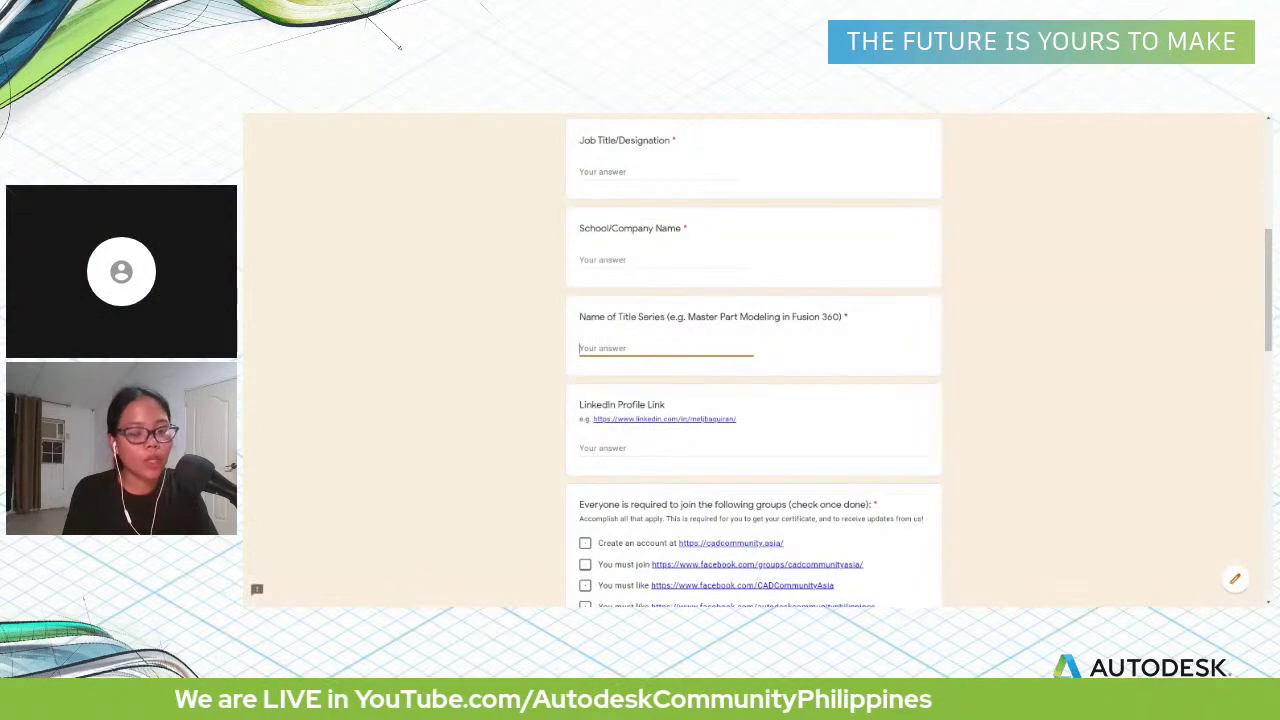
Step: Answer the Name of Title Series question with 'Master 2D'
type("Mate")
key("BackSpace")
key("BackSpace")
type("ster")
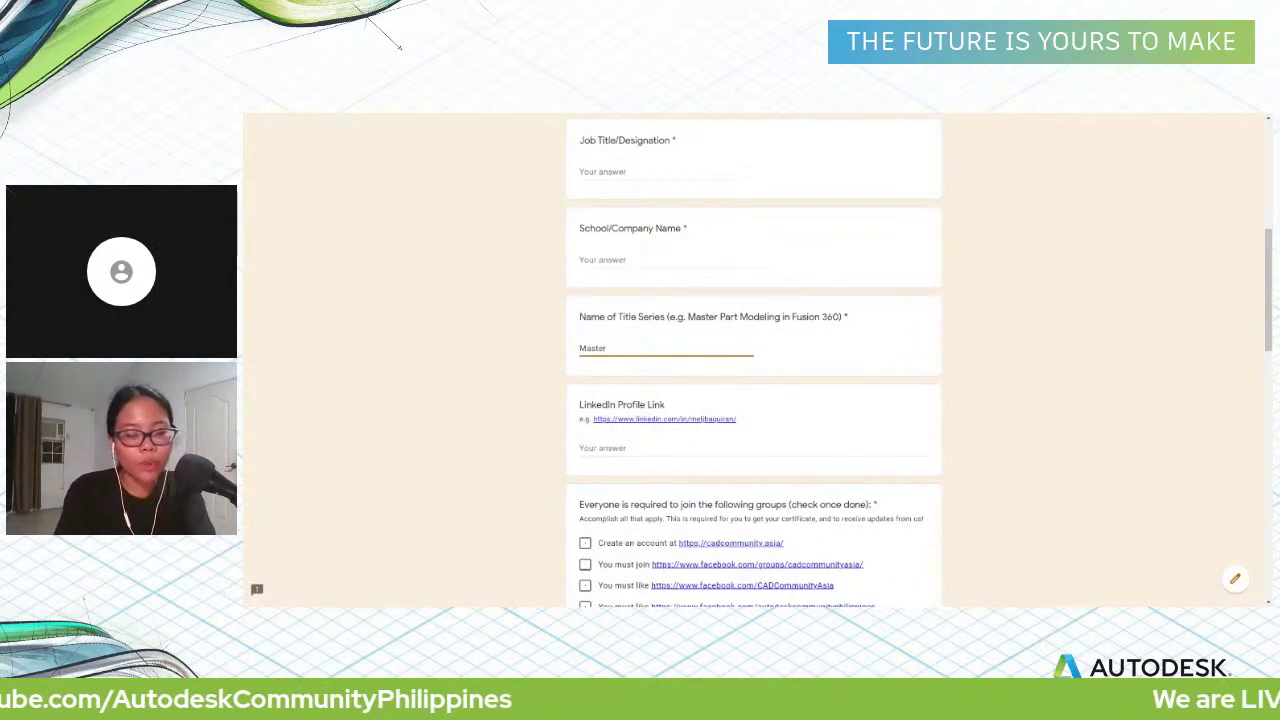
type(" 2D")
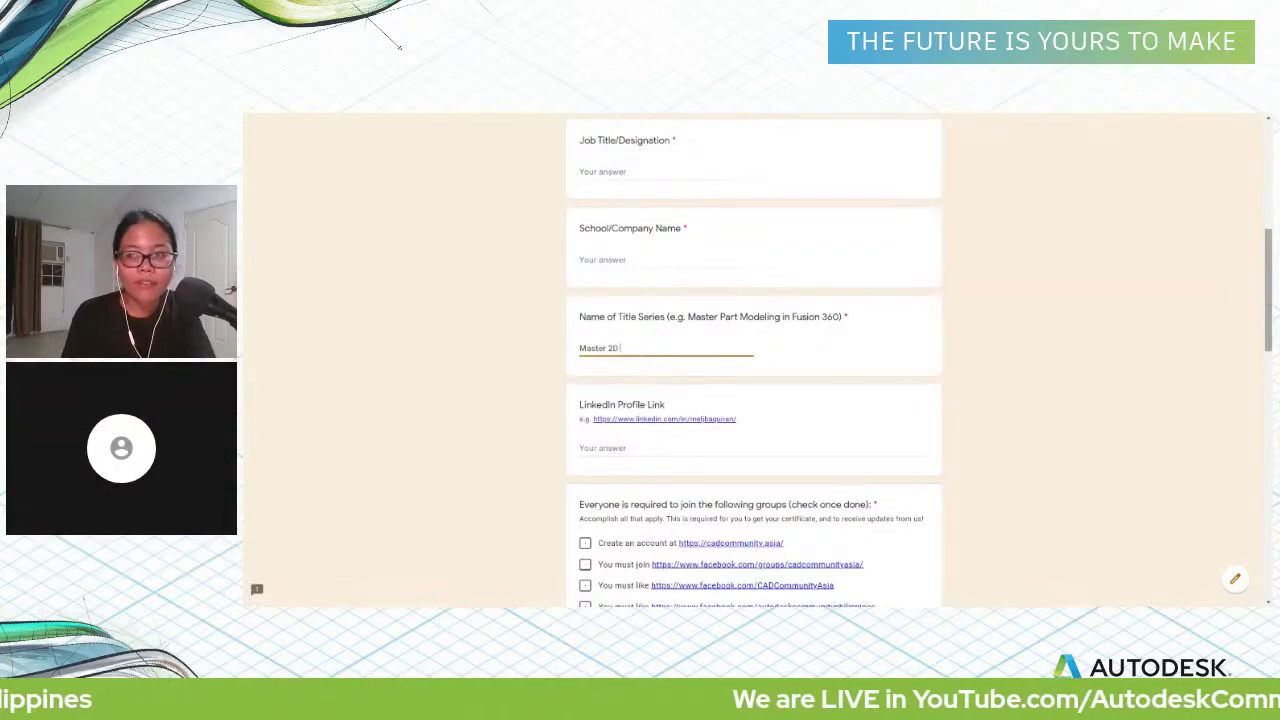
left_click_drag(1267, 300, 1265, 330)
Step: Select the LinkedIn Profile Link answer, then scroll past the certification badges to the form's end
left_click(650, 322)
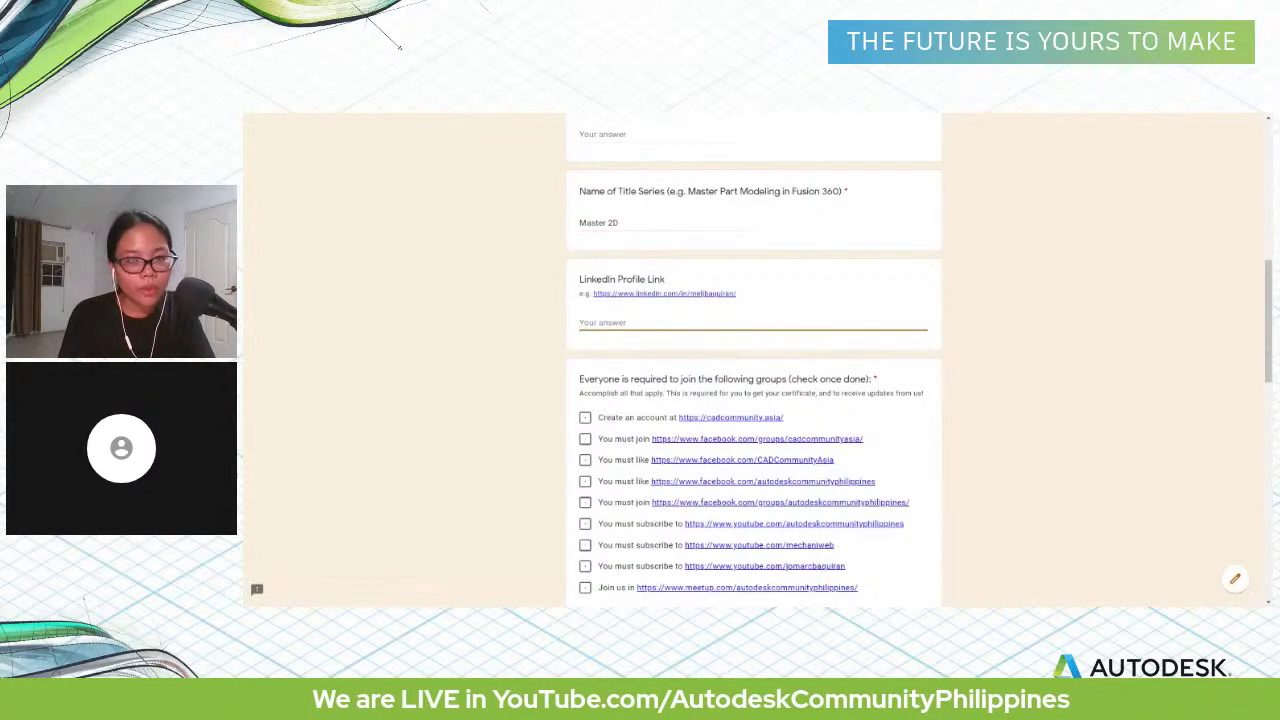
left_click_drag(1268, 322, 1268, 320)
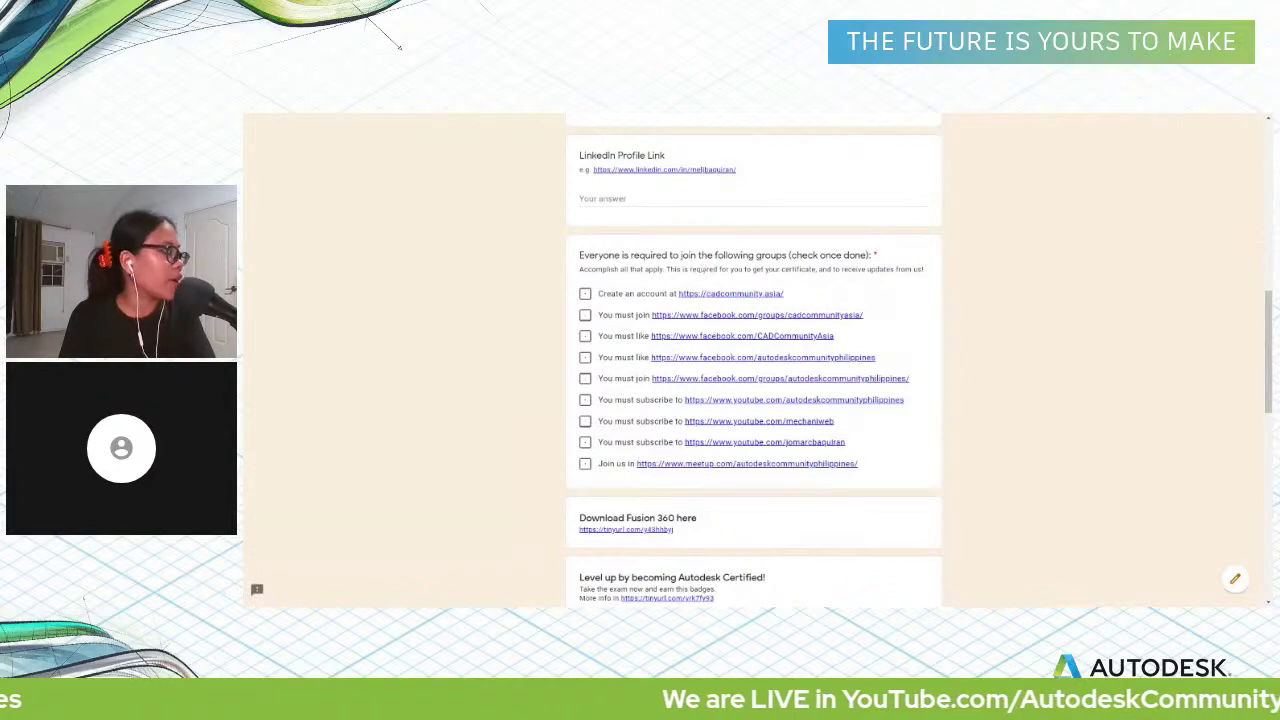
left_click_drag(1267, 344, 1266, 393)
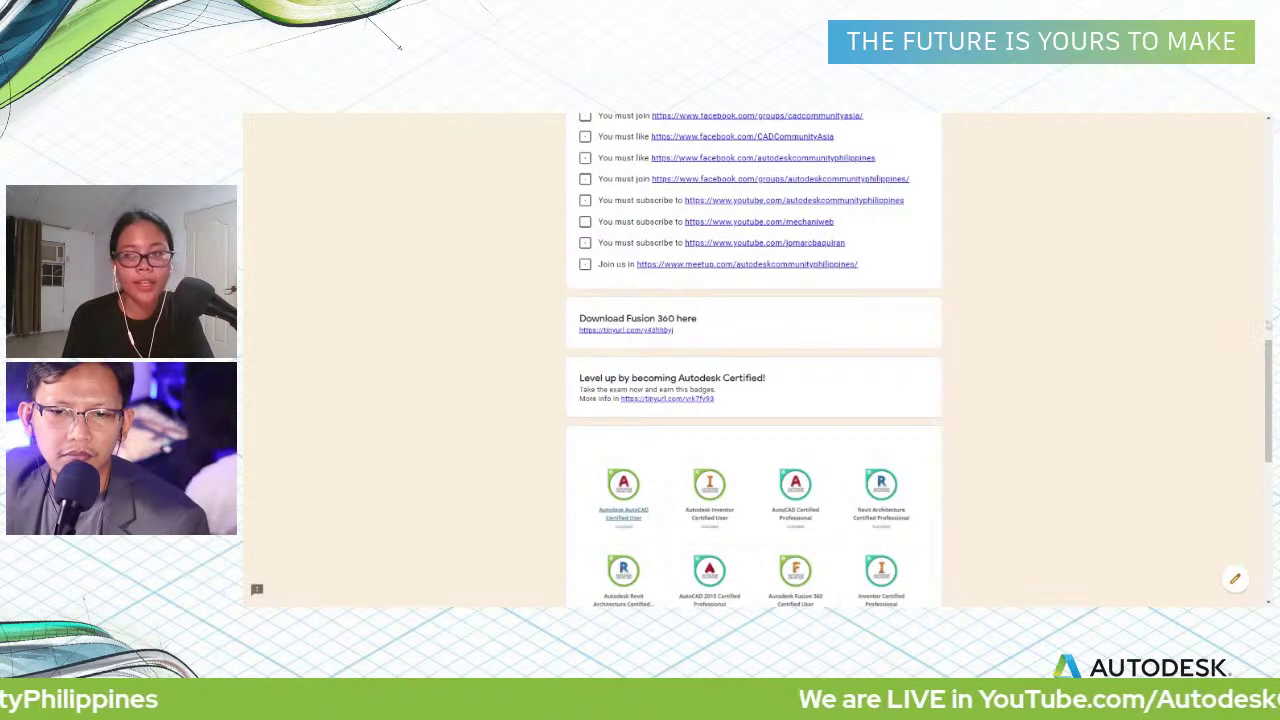
scroll(753, 360, "down", 3)
scroll(753, 360, "up", 4)
scroll(1253, 522, "down", 15)
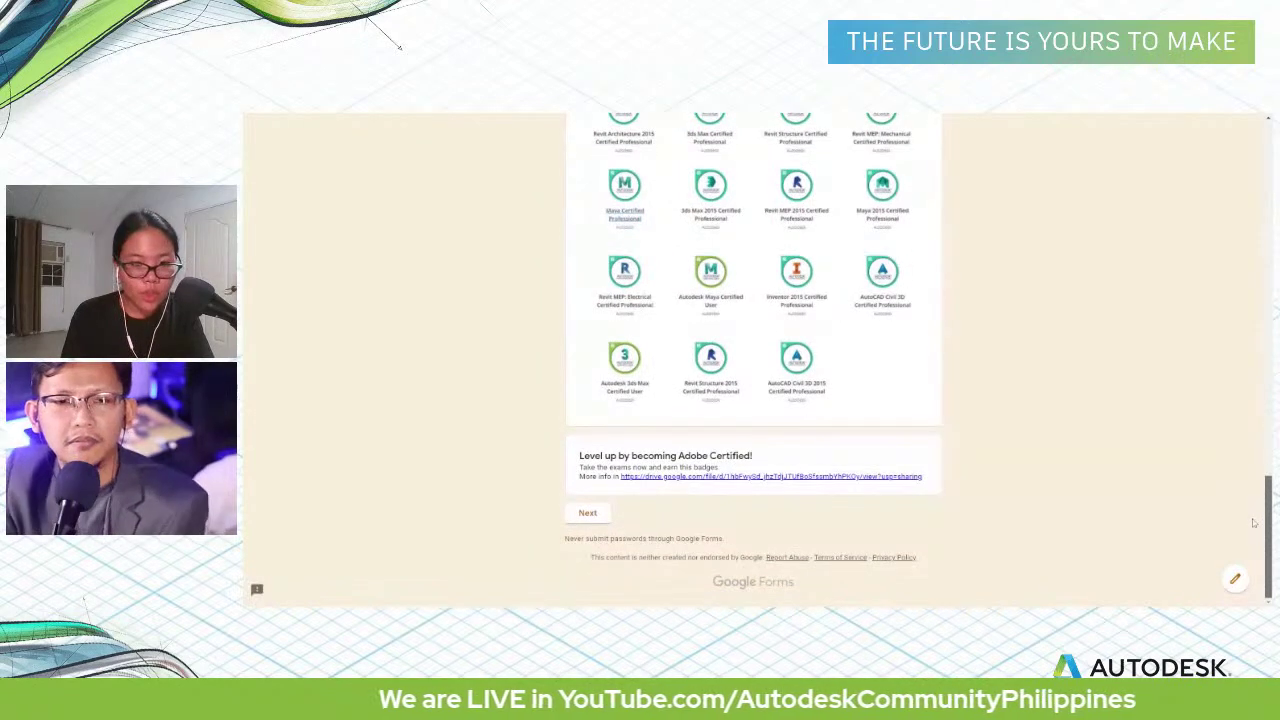
scroll(1253, 522, "up", 2)
scroll(1253, 522, "down", 2)
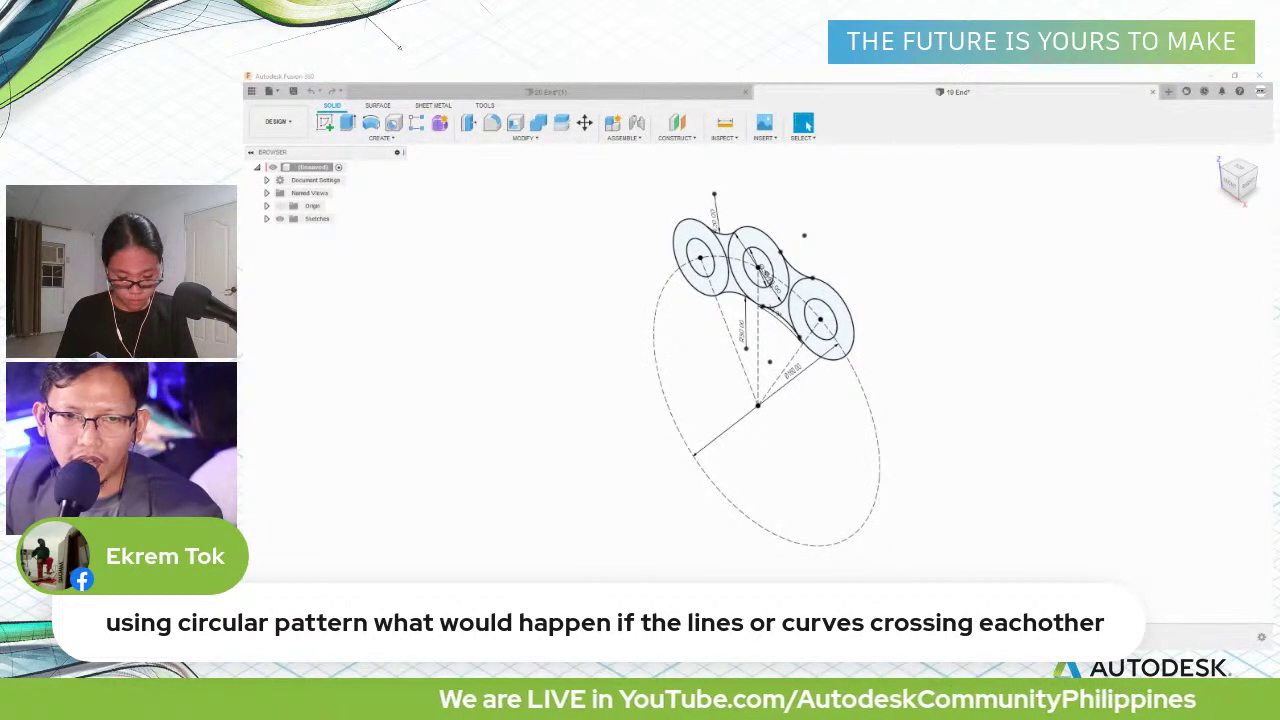
Step: Turn to the front view, try and cancel a Circular Pattern, then reopen the three-circle sketch for editing
mouse_move(590, 300)
middle_mouse_down("shift")
mouse_move(613, 298)
mouse_move(532, 282)
middle_mouse_up("shift")
scroll(532, 300, "down", 2)
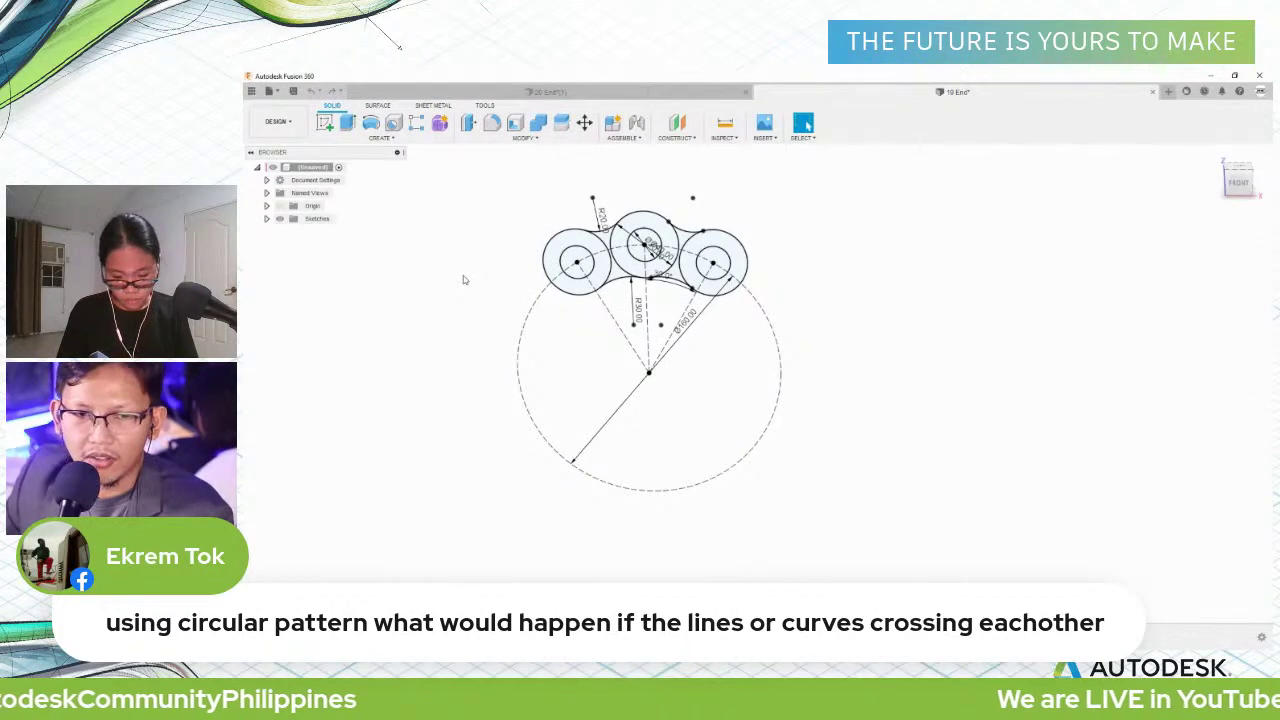
type("s")
type("ci")
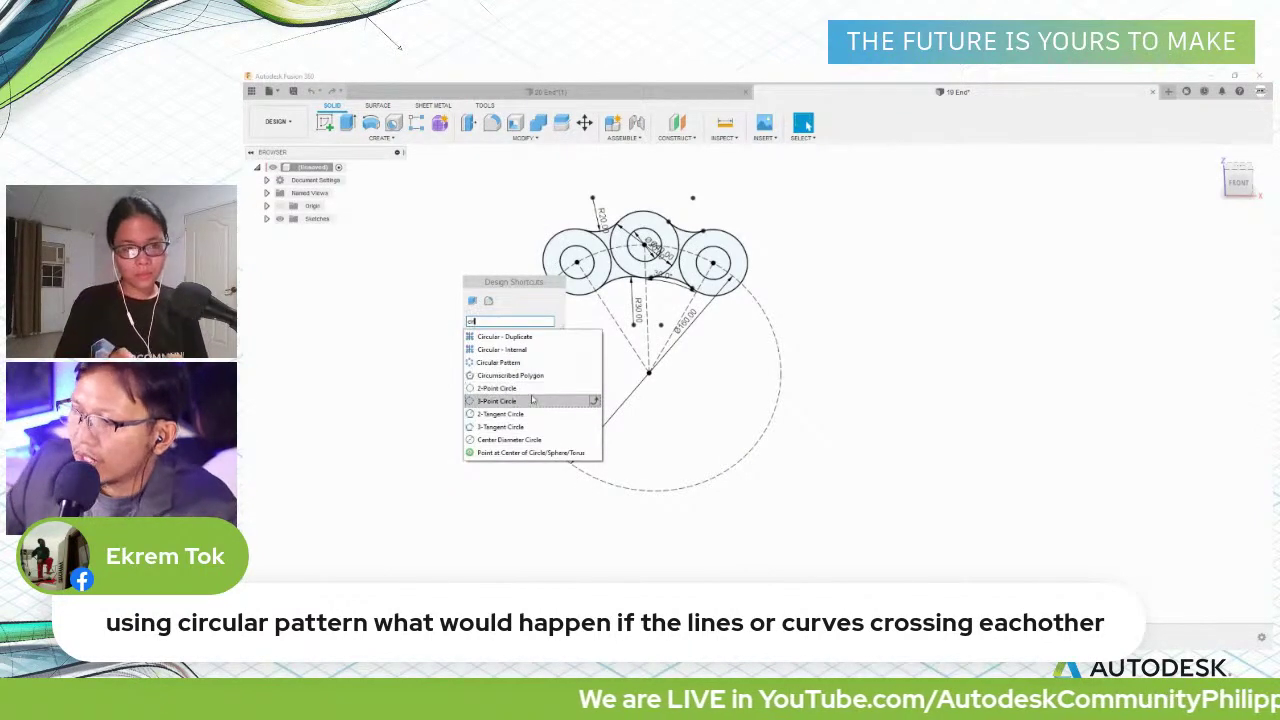
left_click(505, 363)
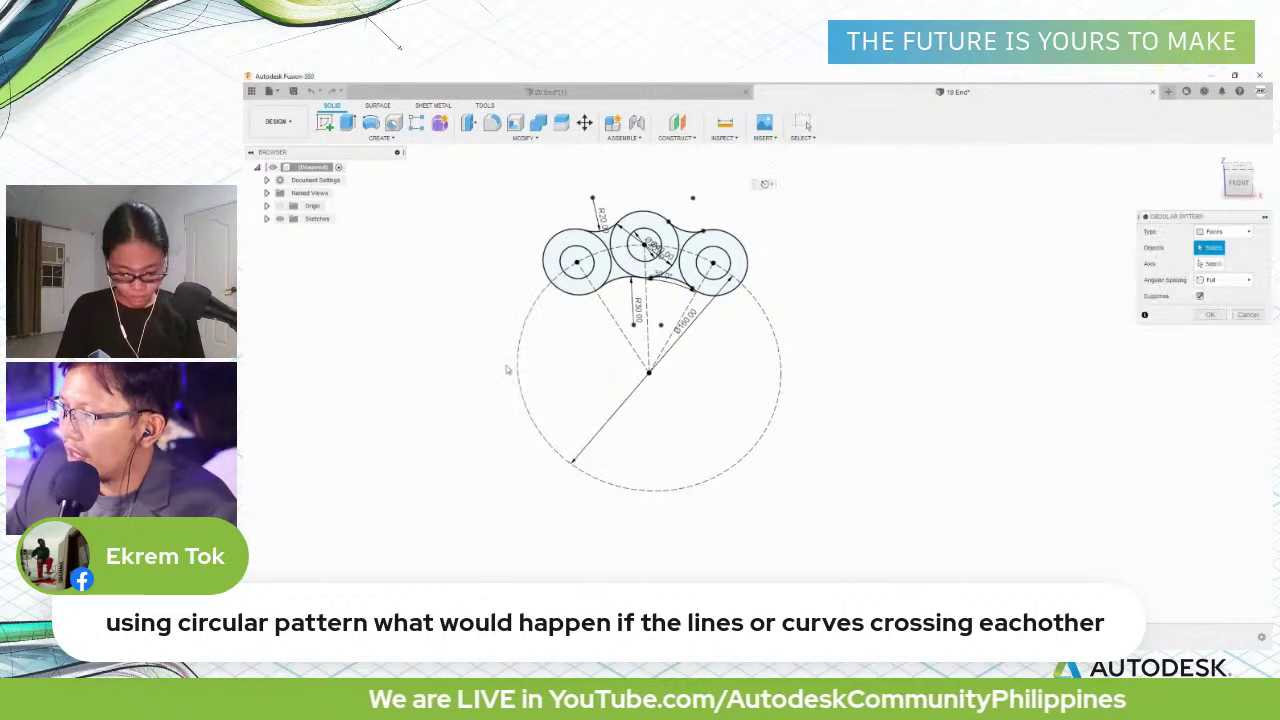
left_click_drag(494, 194, 840, 402)
left_click(1222, 231)
left_click(1215, 242)
left_click(803, 122)
double_click(612, 240)
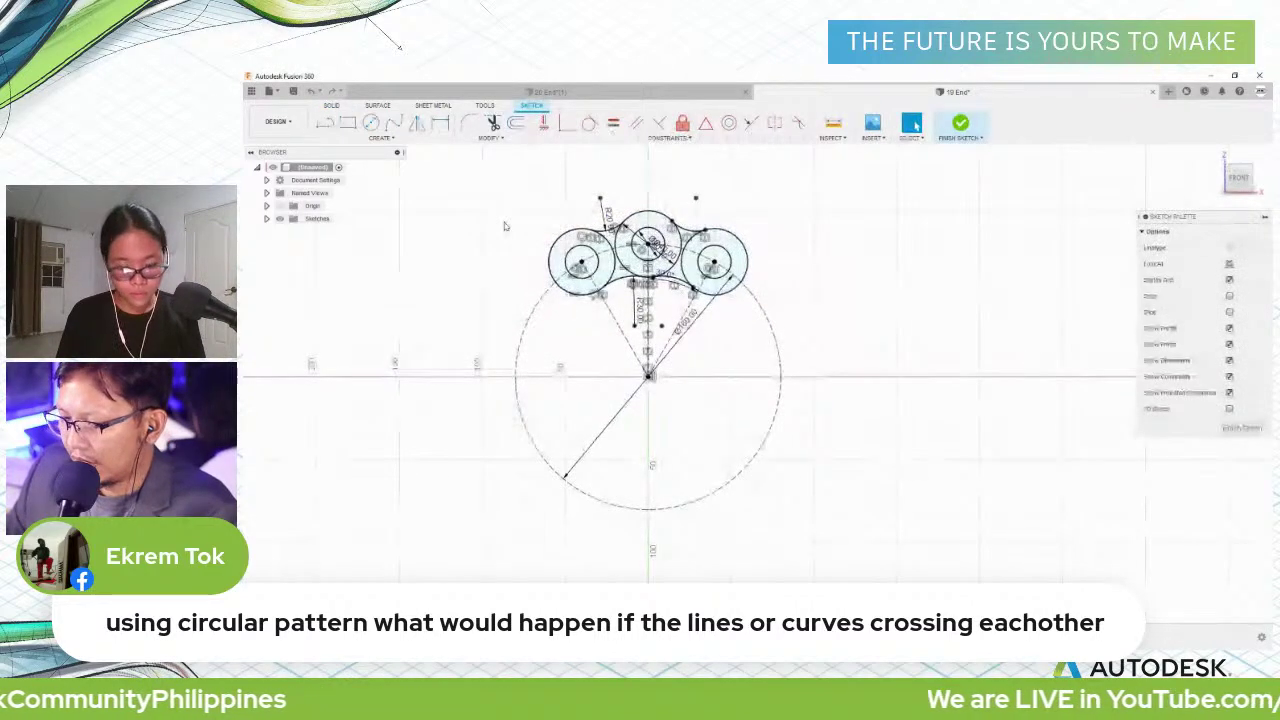
type("sci")
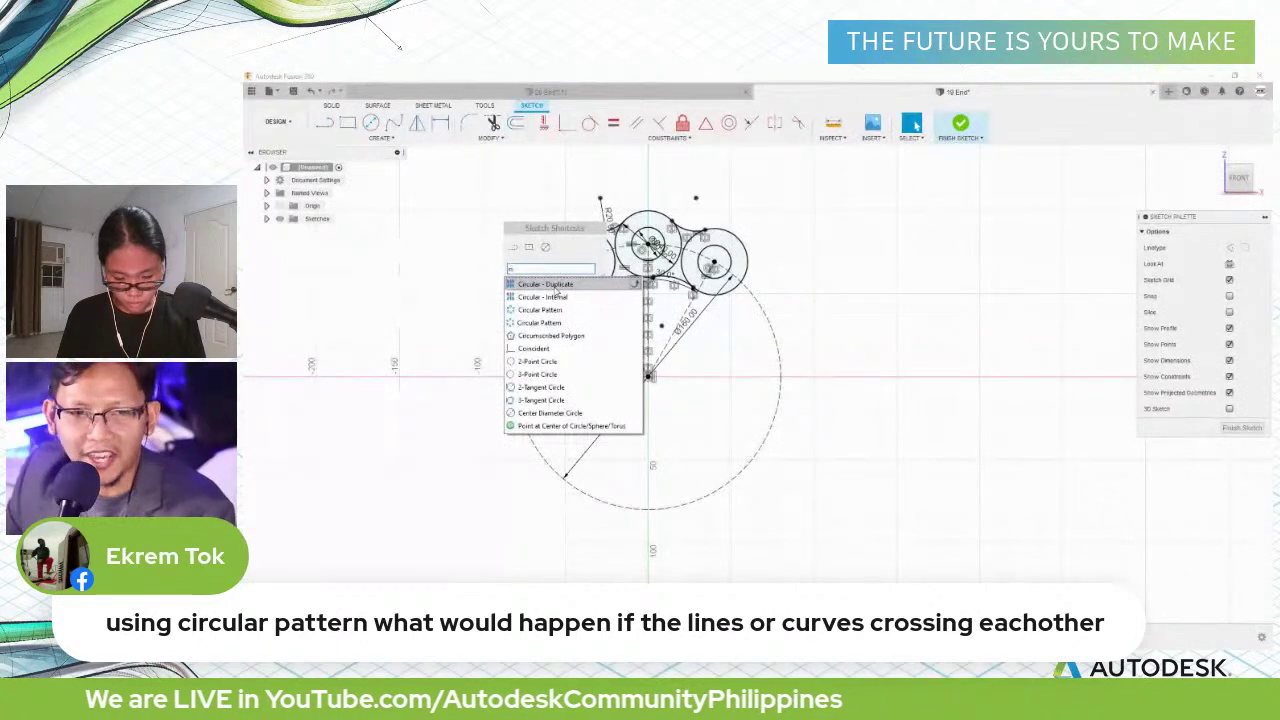
left_click(553, 311)
left_click_drag(506, 183, 852, 336)
left_click(1076, 247)
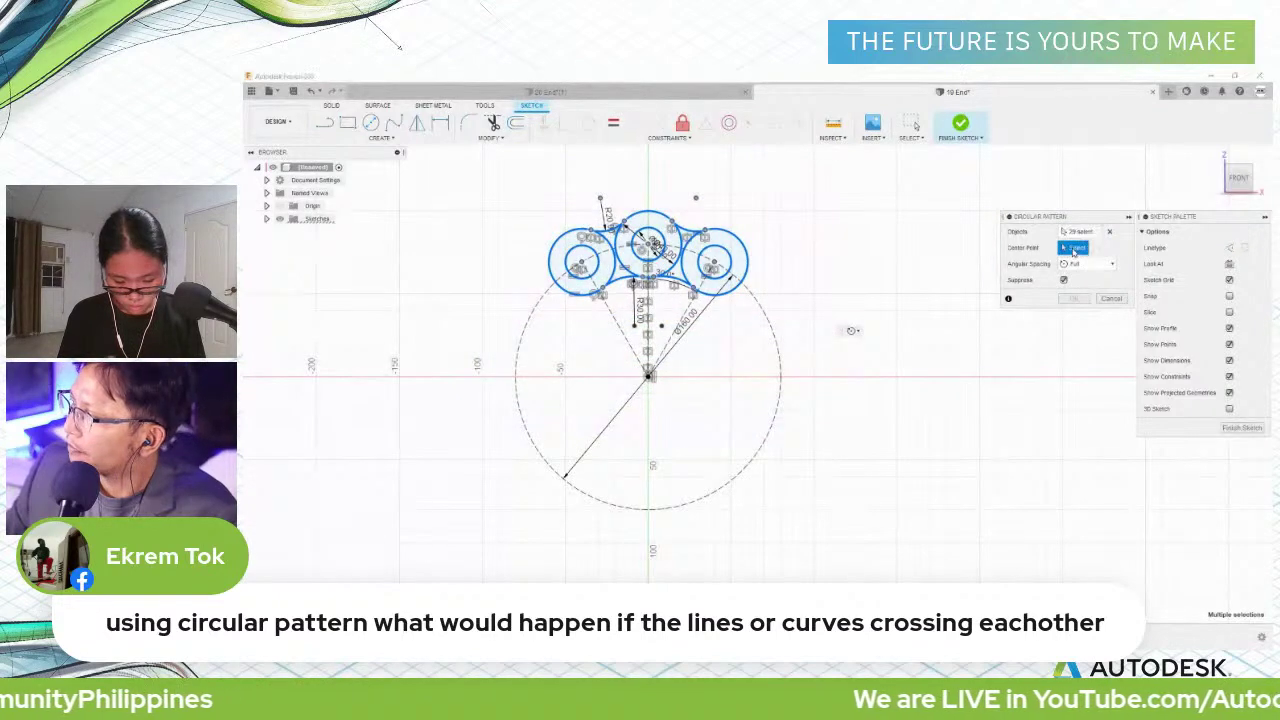
left_click(648, 374)
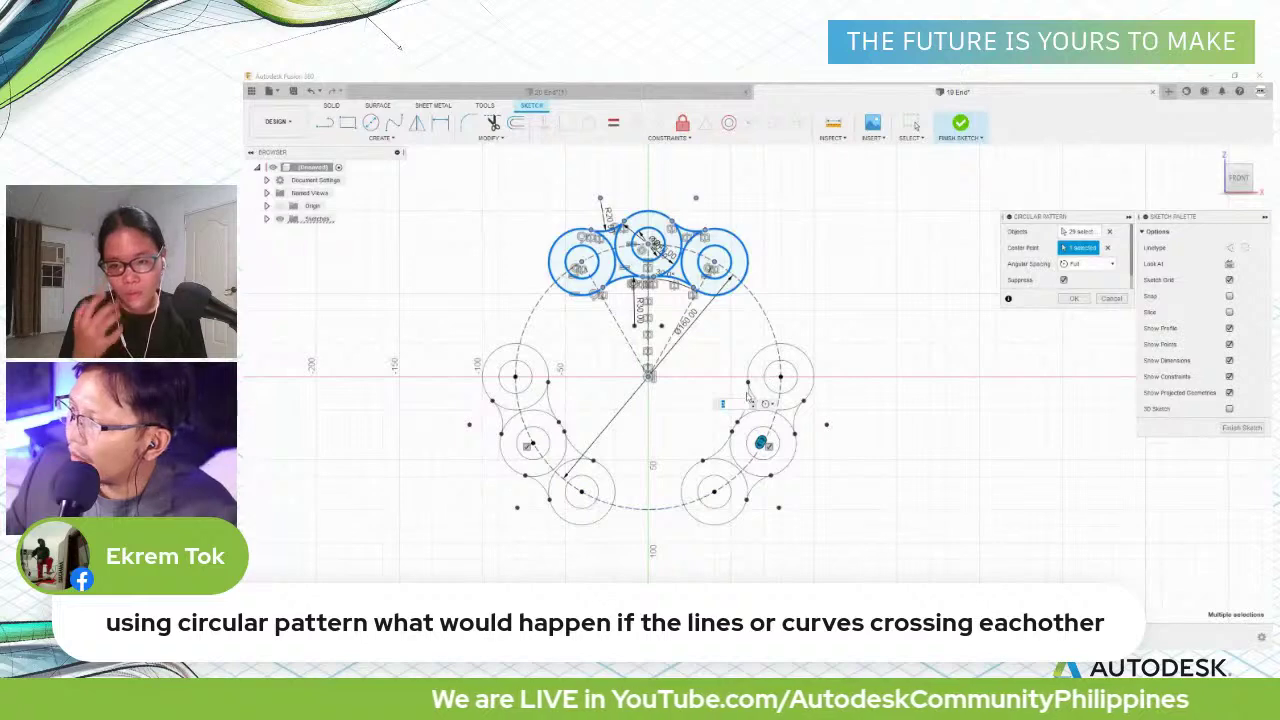
left_click(756, 403)
left_click(753, 404)
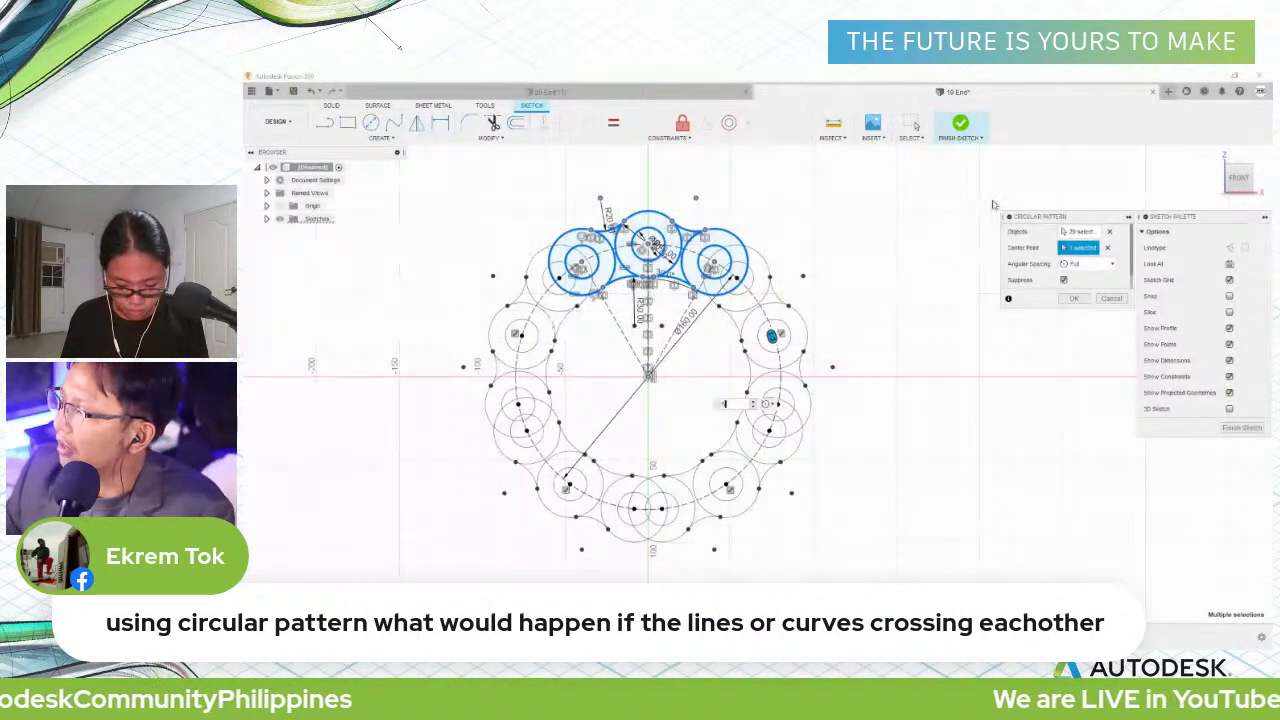
left_click(1111, 298)
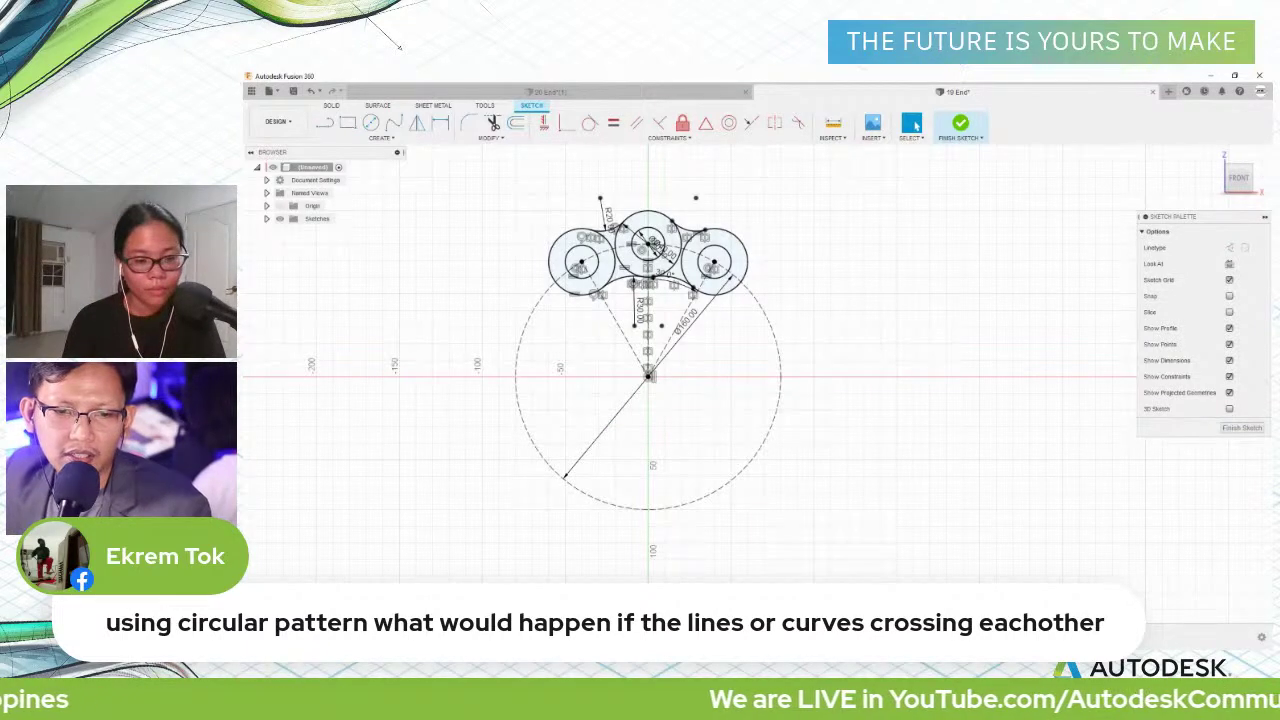
key("alt+Tab")
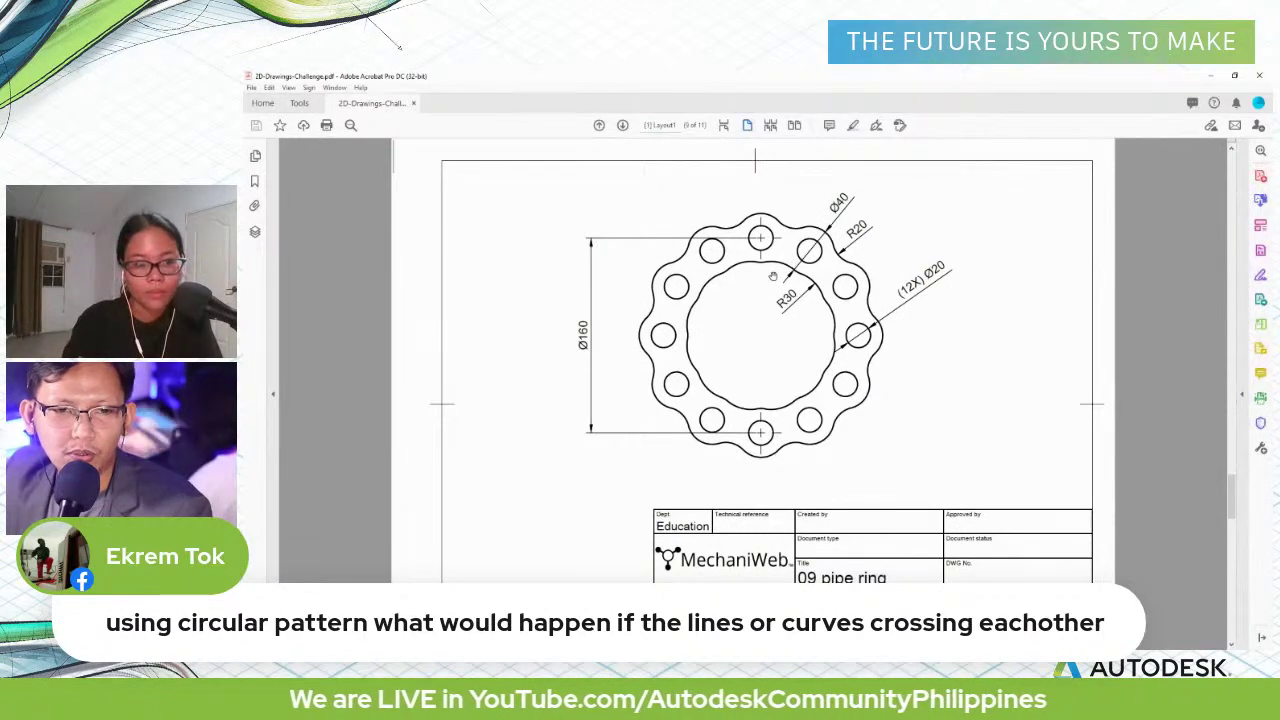
Step: Scroll through the 09 pipe ring drawing PDF, then minimize Acrobat
scroll(1141, 383, "down", 2)
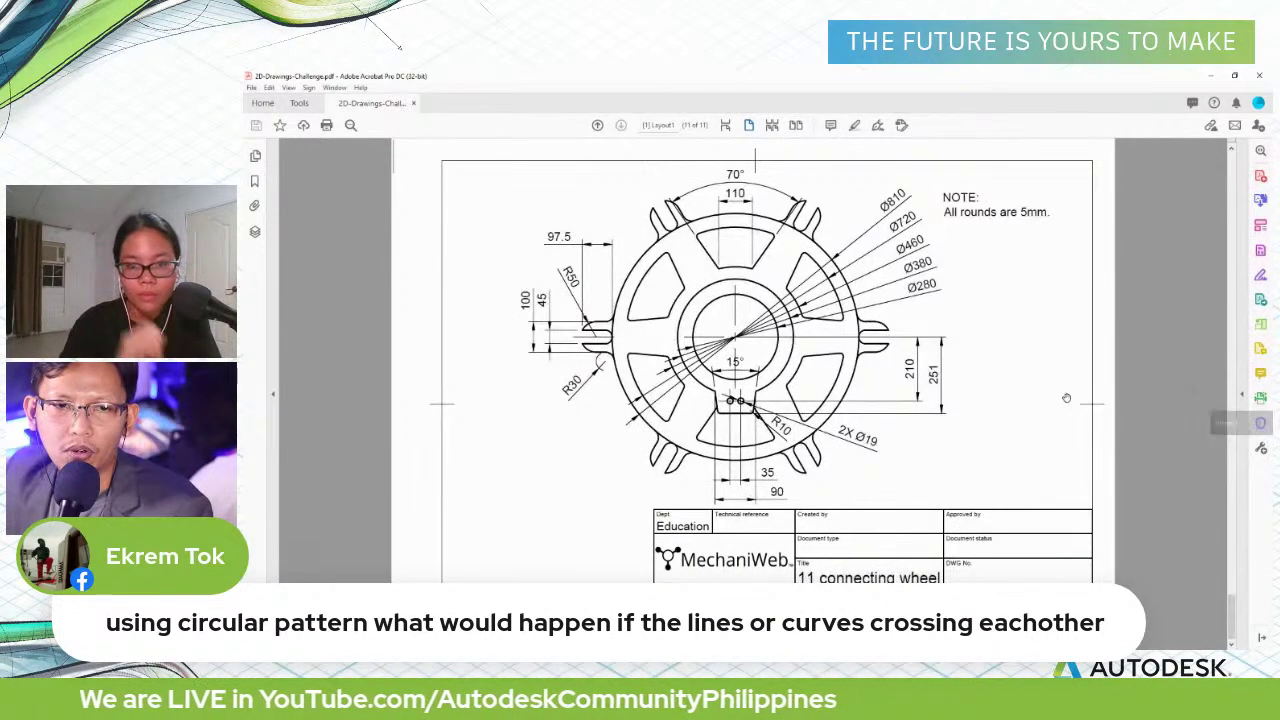
scroll(1079, 398, "up", 2)
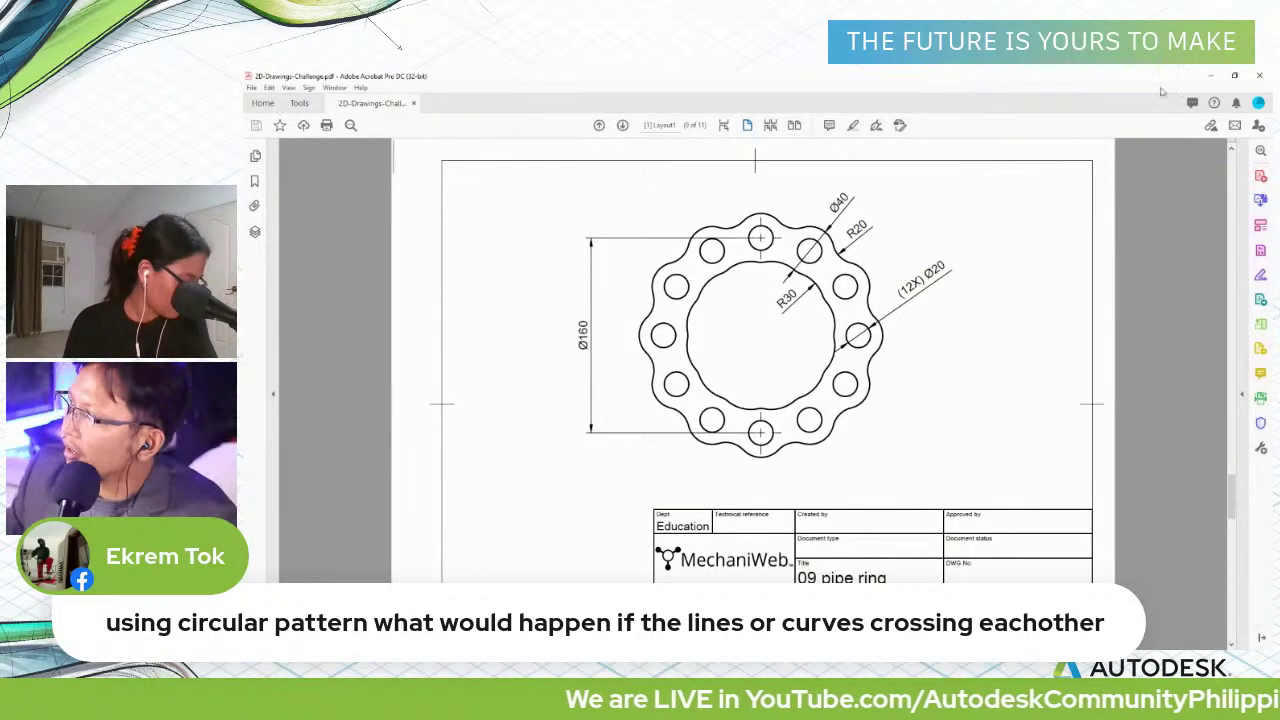
left_click(1207, 78)
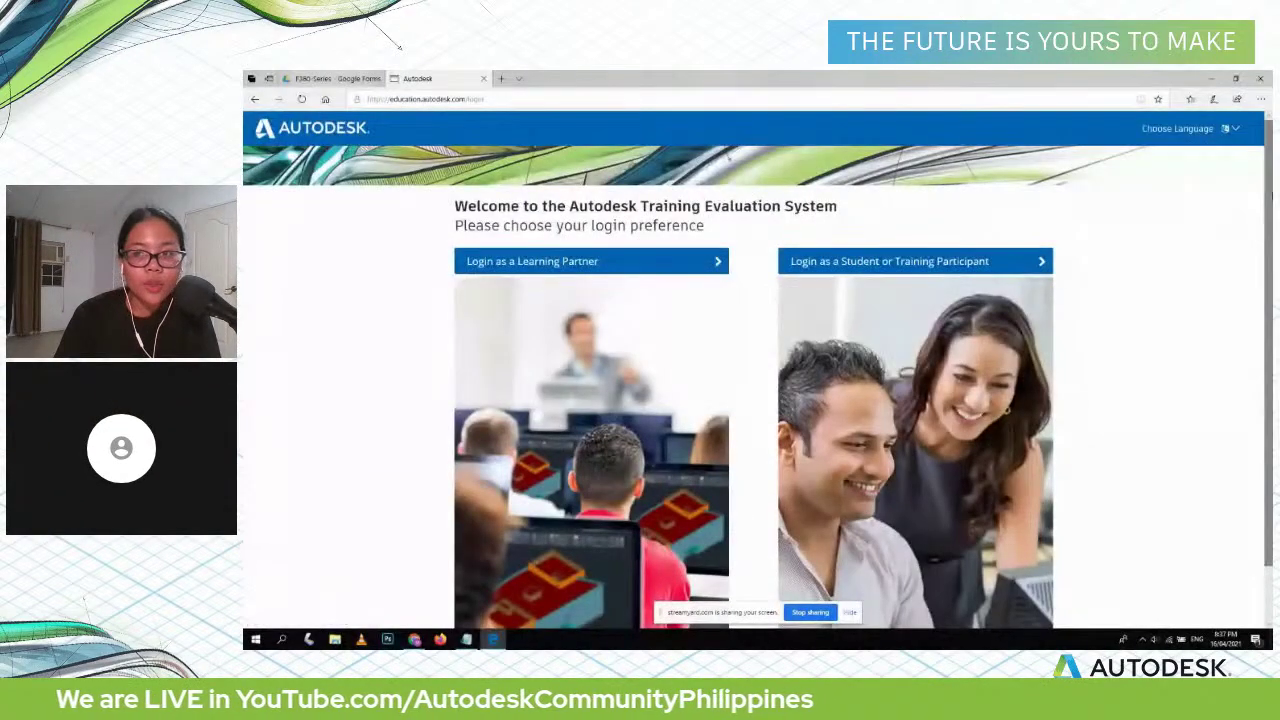
Step: Open the student sign-in page, check the Google Forms tab, and open a blank new tab
scroll(753, 380, "down", 1)
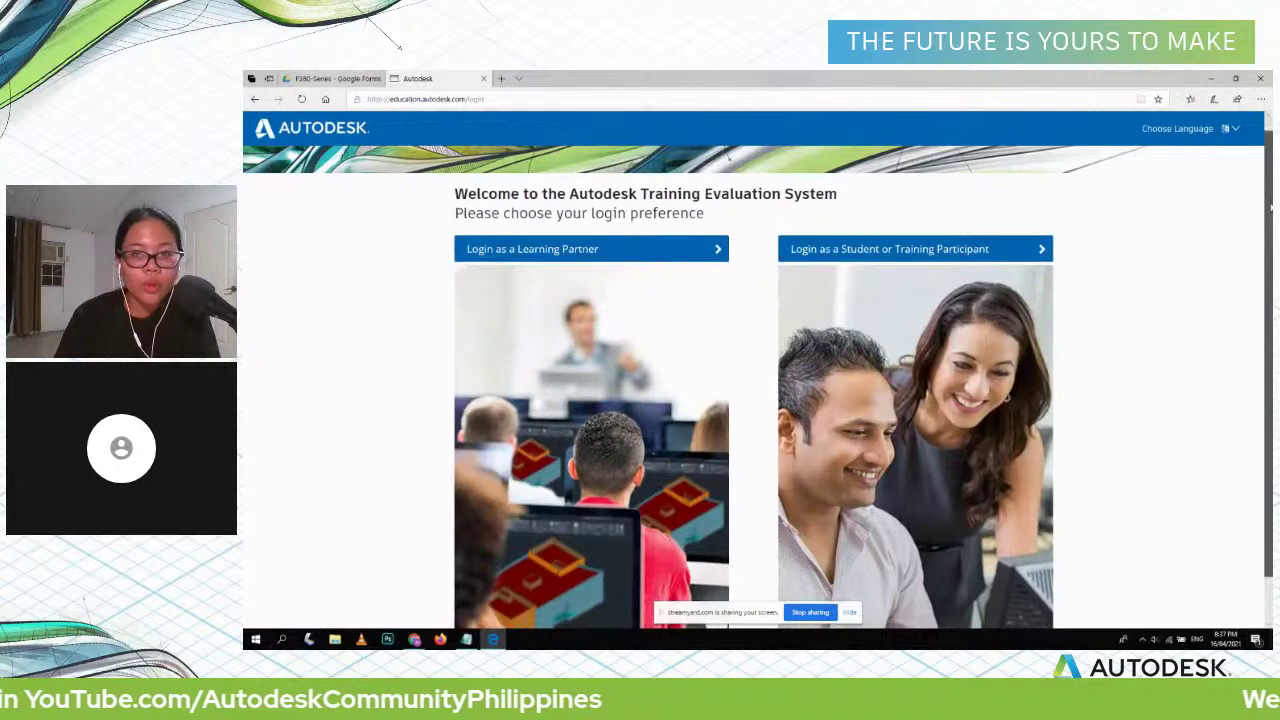
scroll(955, 162, "down", 2)
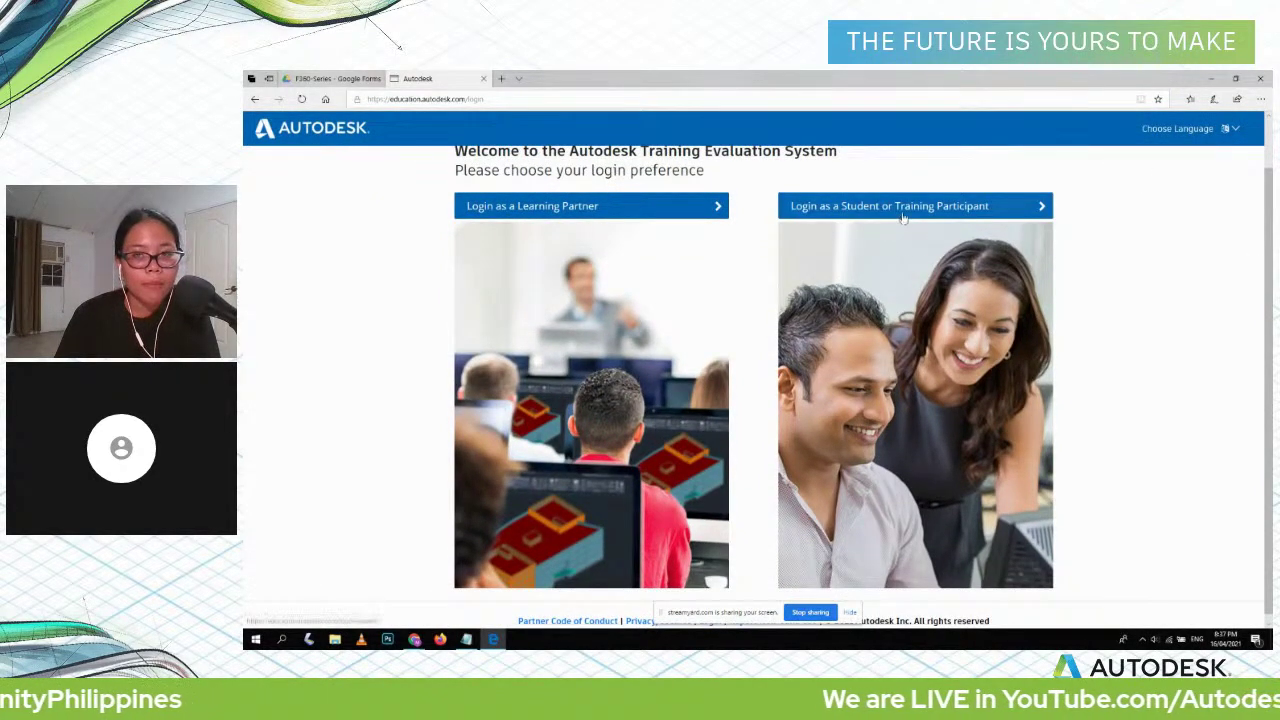
left_click(903, 208)
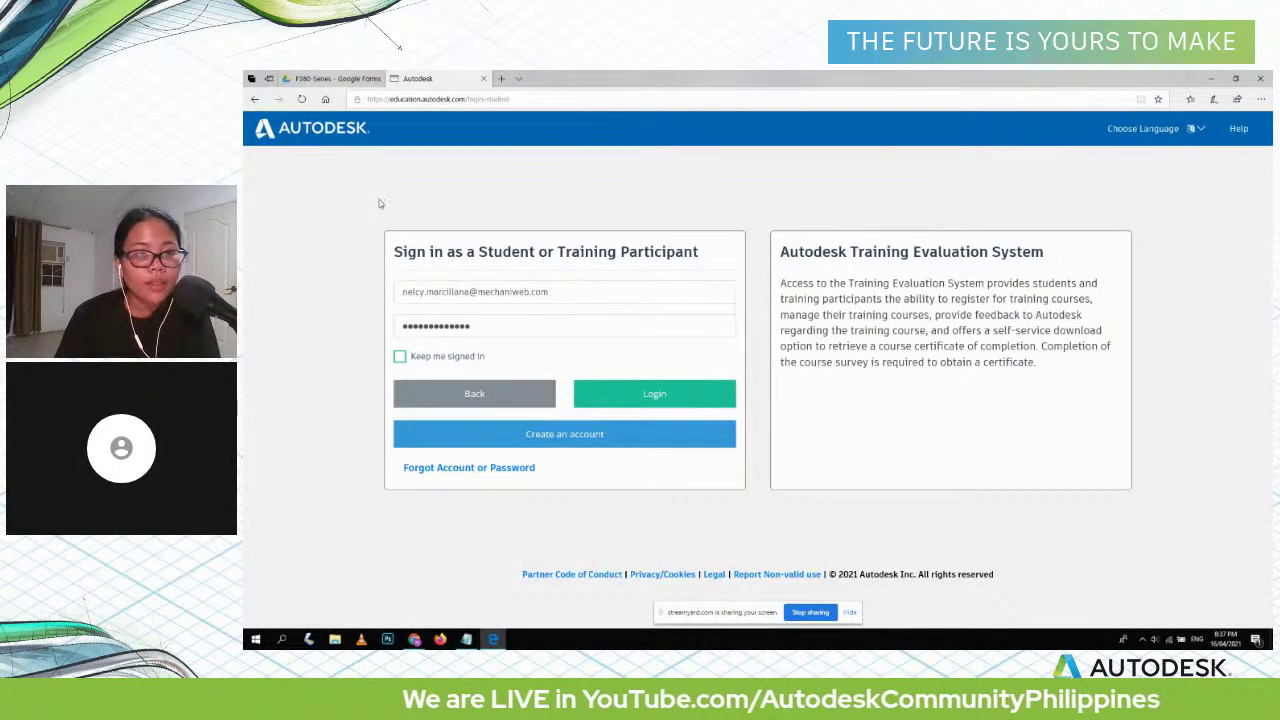
left_click(335, 78)
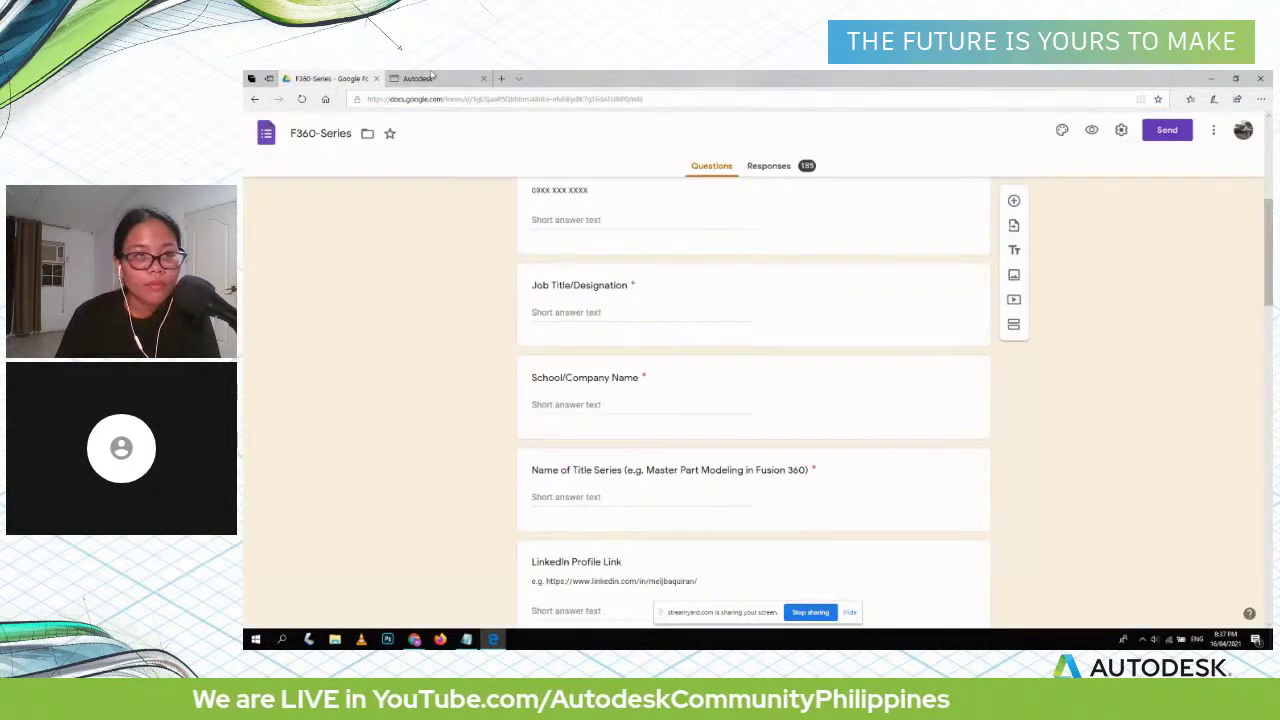
left_click(432, 77)
left_click(503, 78)
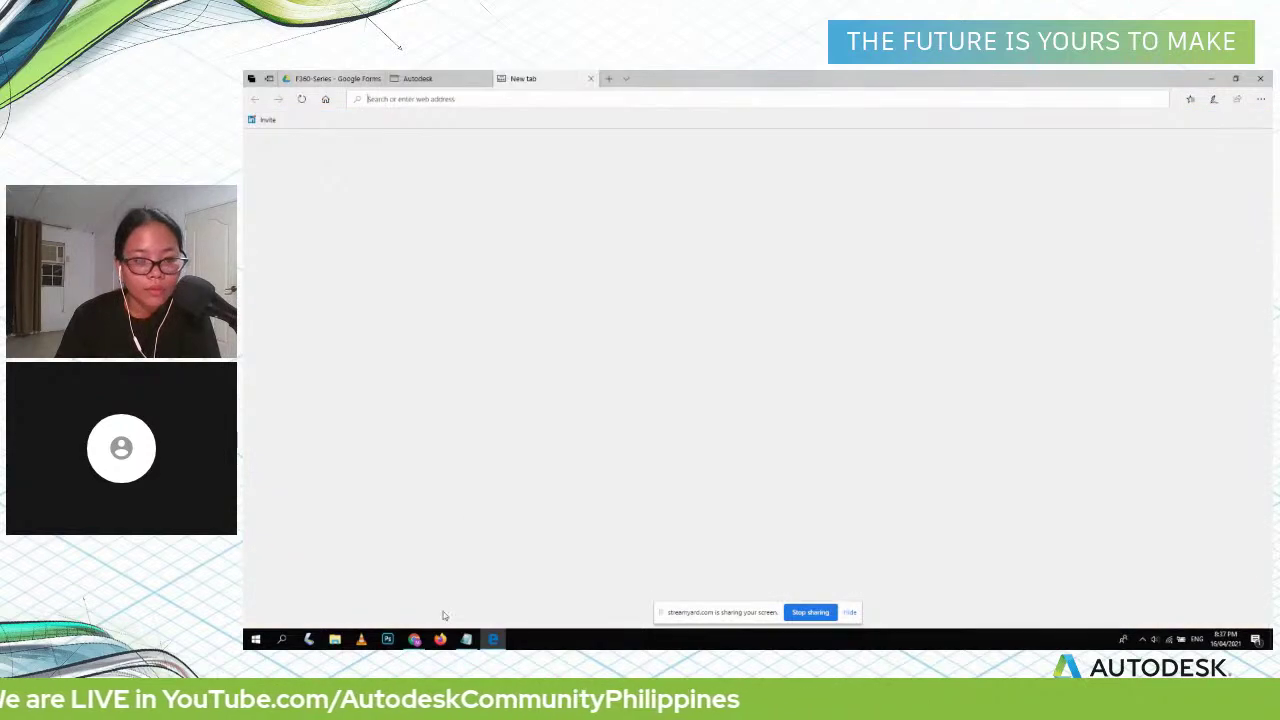
Step: Bring the StreamYard studio window forward and stop the screen share
mouse_move(414, 639)
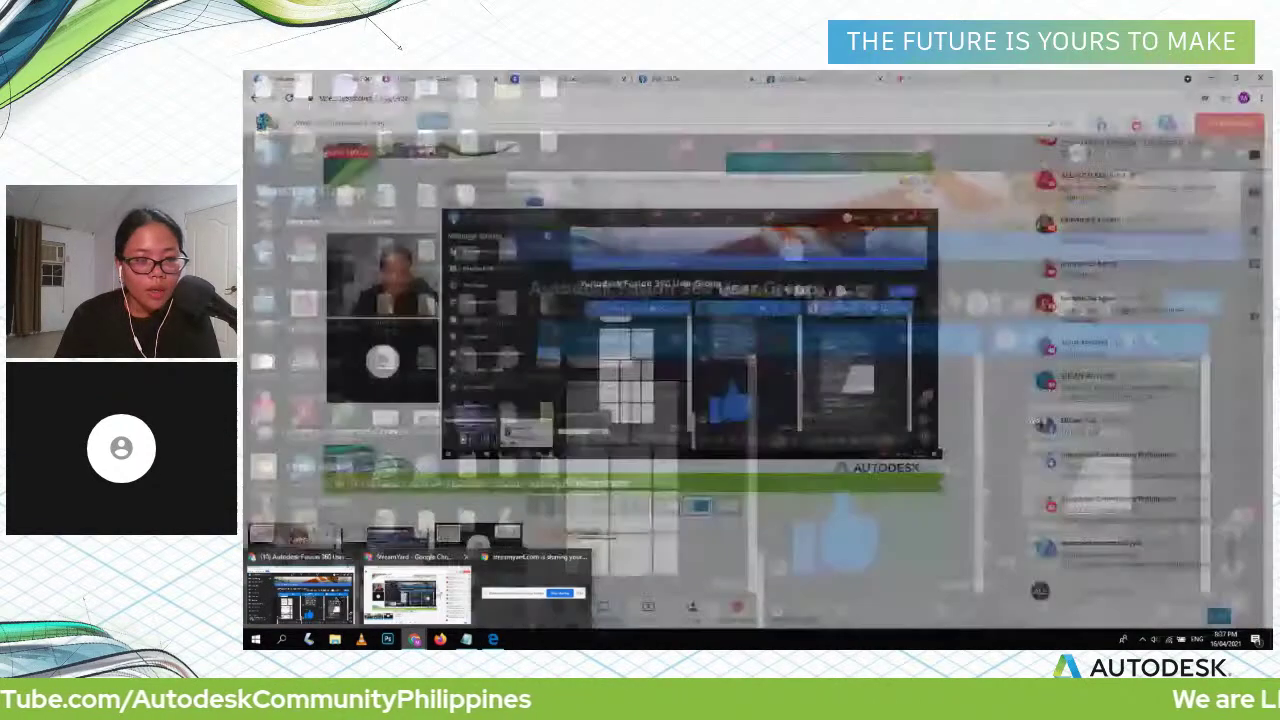
left_click(415, 595)
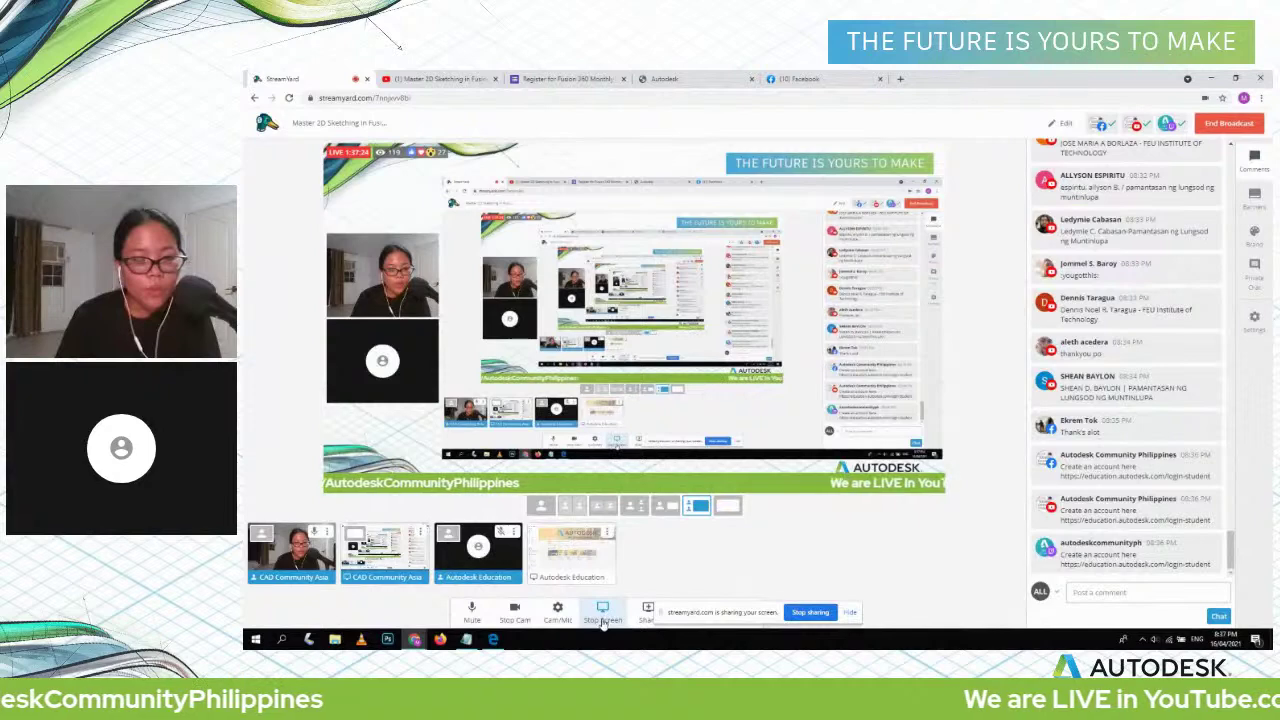
left_click(603, 615)
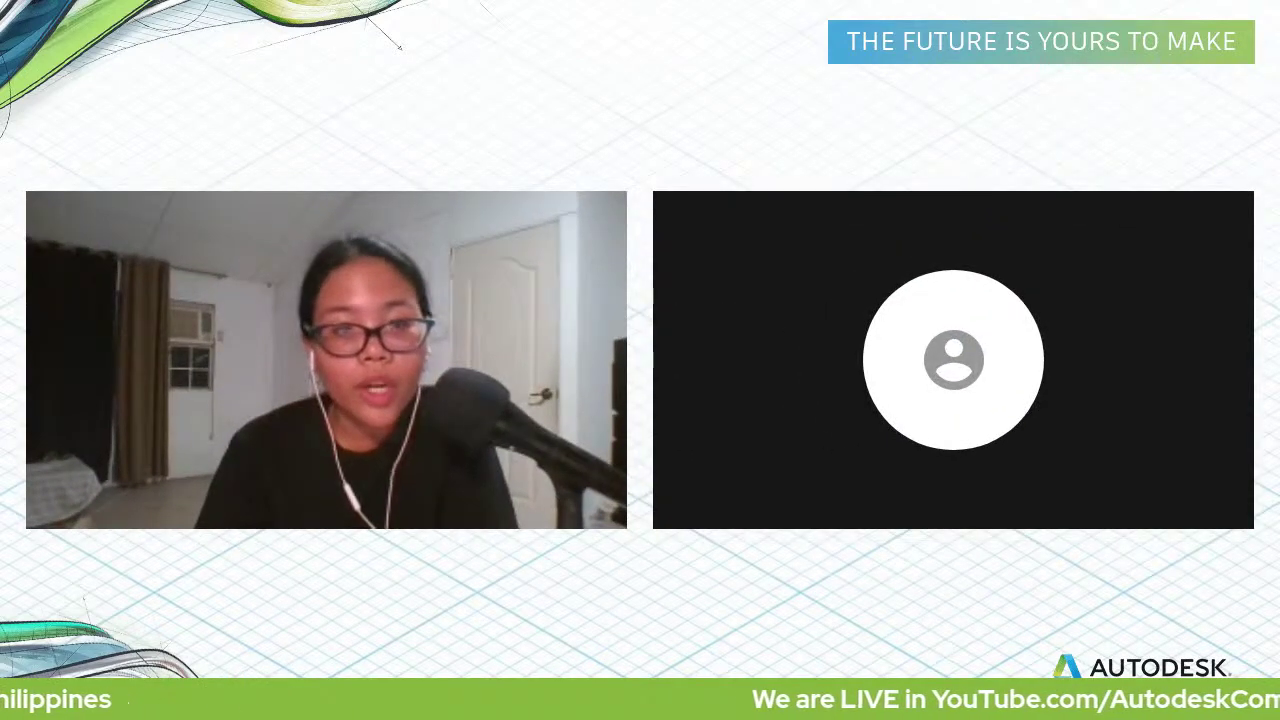
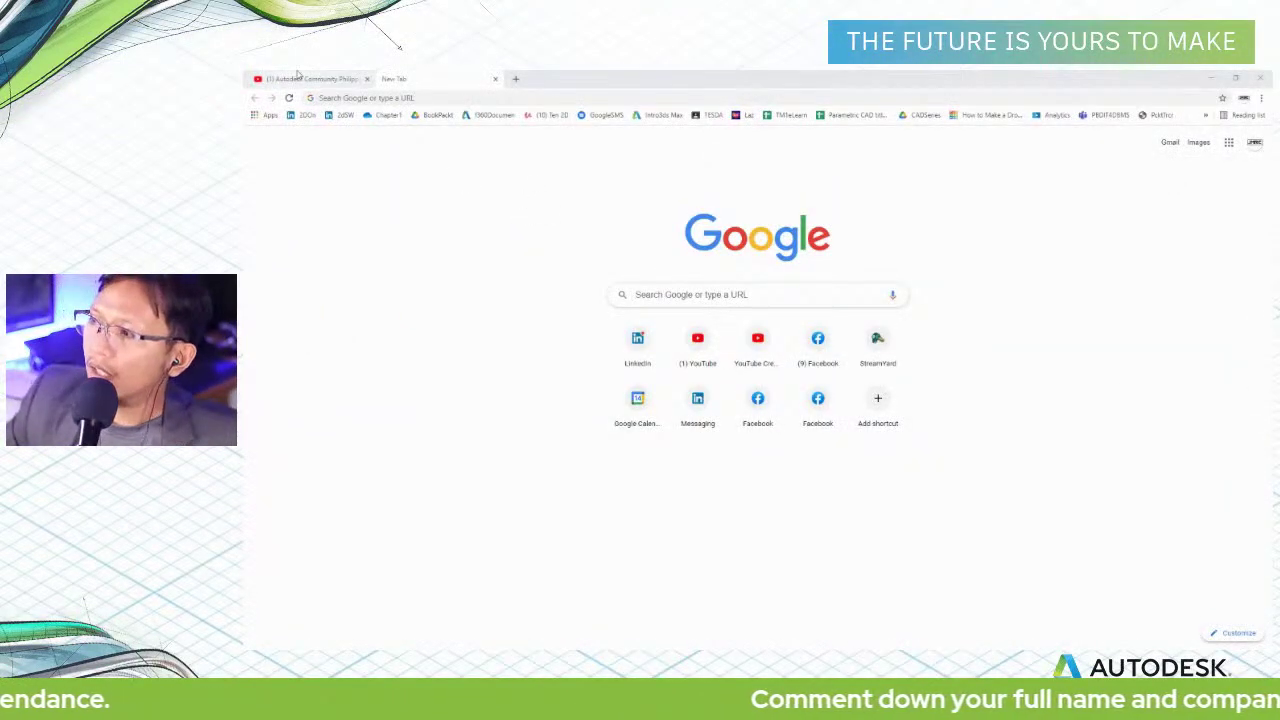
Step: Switch to the Autodesk Community Philippines YouTube tab and select the lower arm segment
key("ctrl+1")
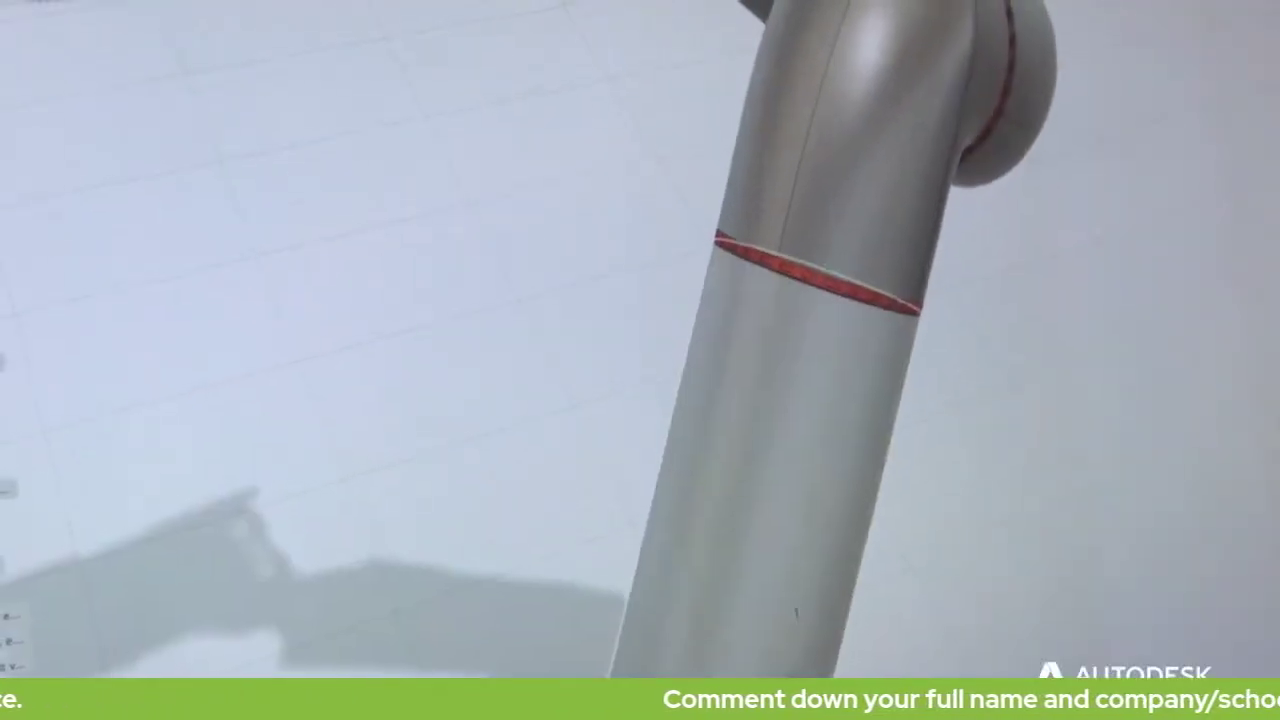
left_click(772, 596)
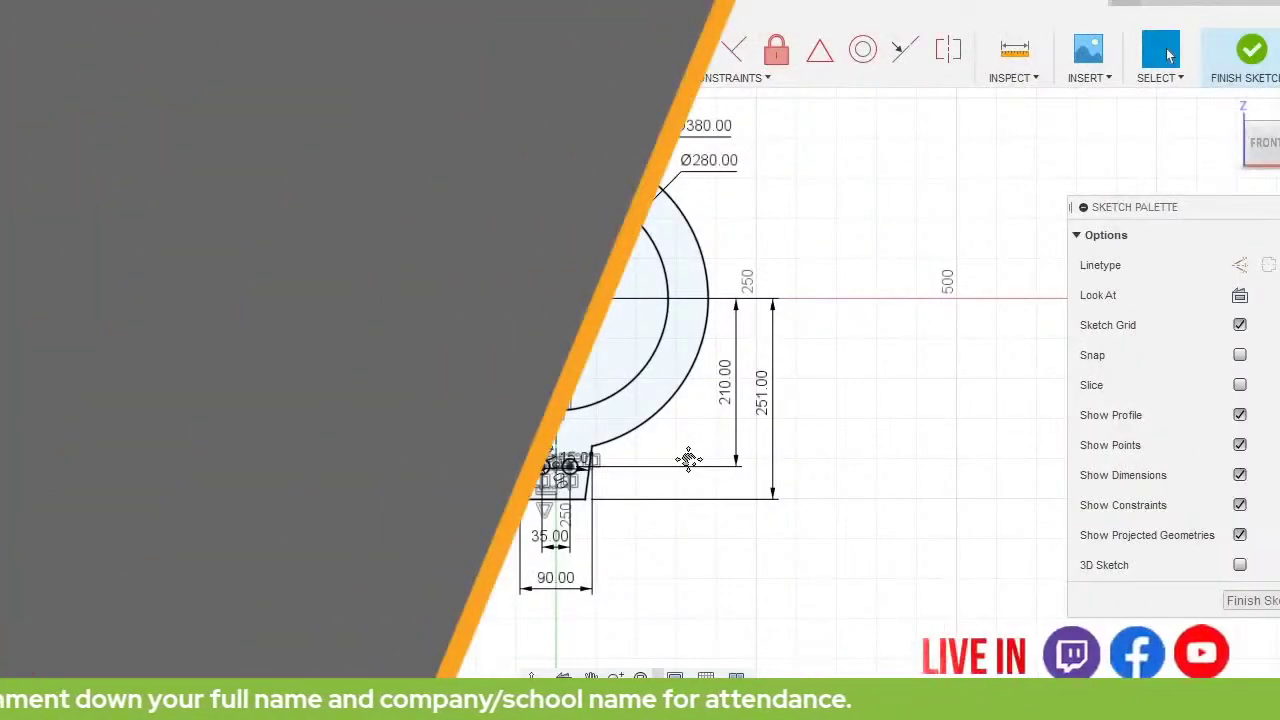
Step: Draw Ø460 and Ø720 circles centred on the origin
left_click(1168, 56)
middle_click_drag(618, 295, 562, 458)
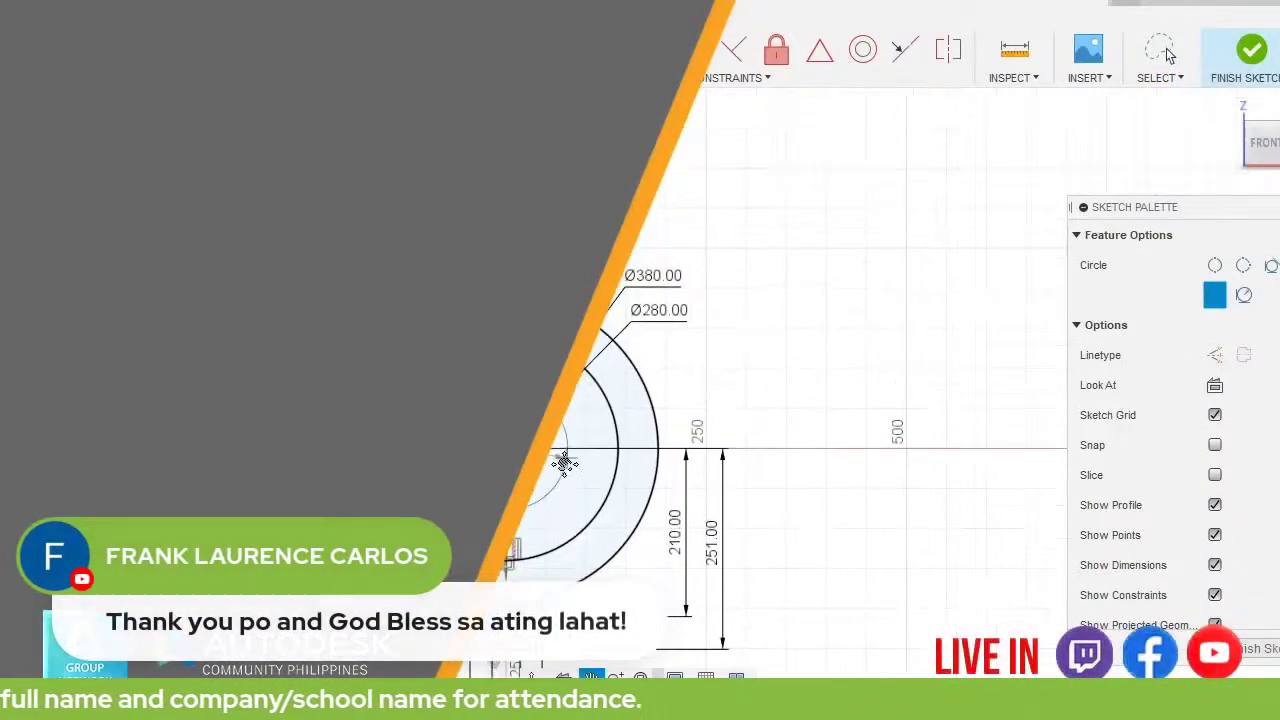
left_click(562, 458)
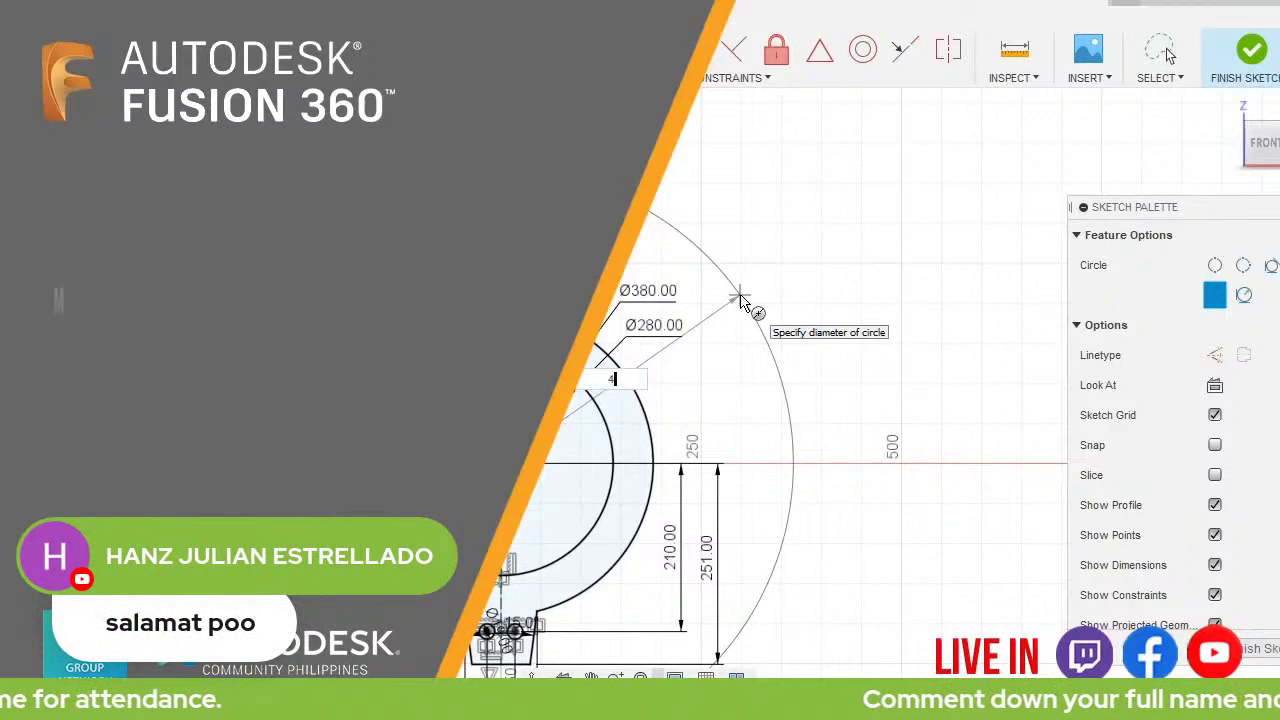
type("460")
key("Return")
key("Escape")
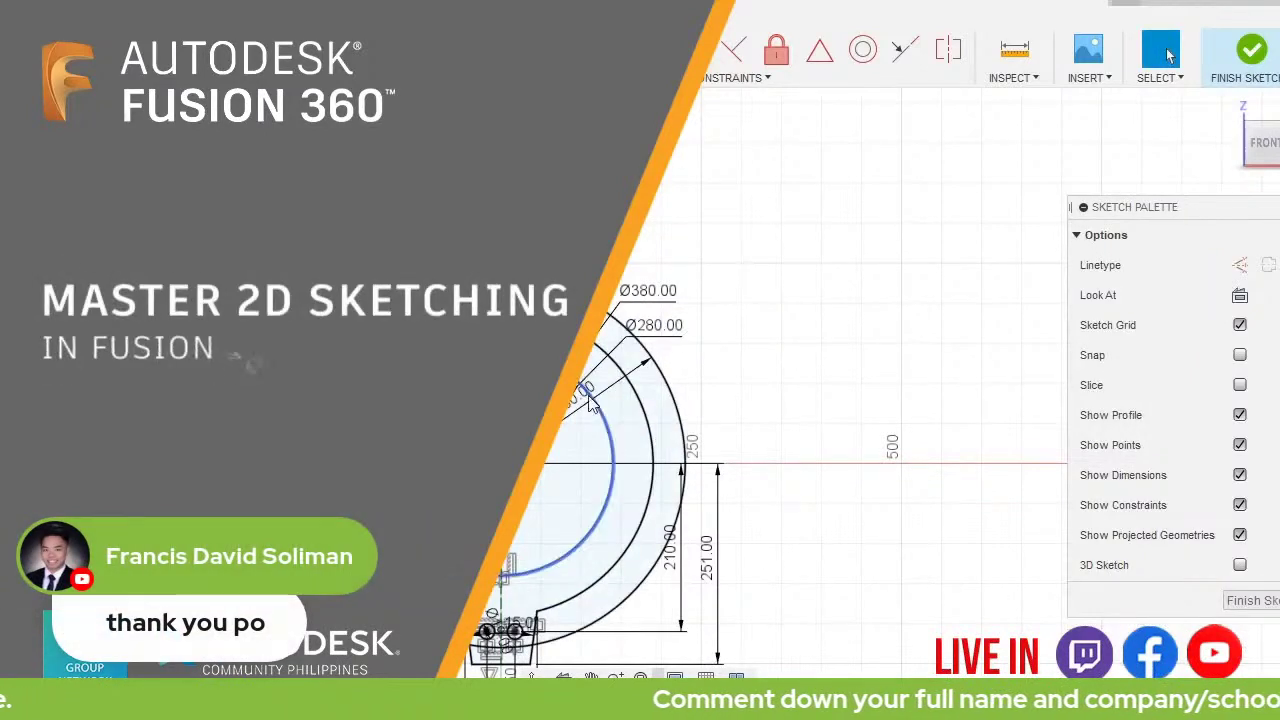
middle_click_drag(812, 438, 816, 401)
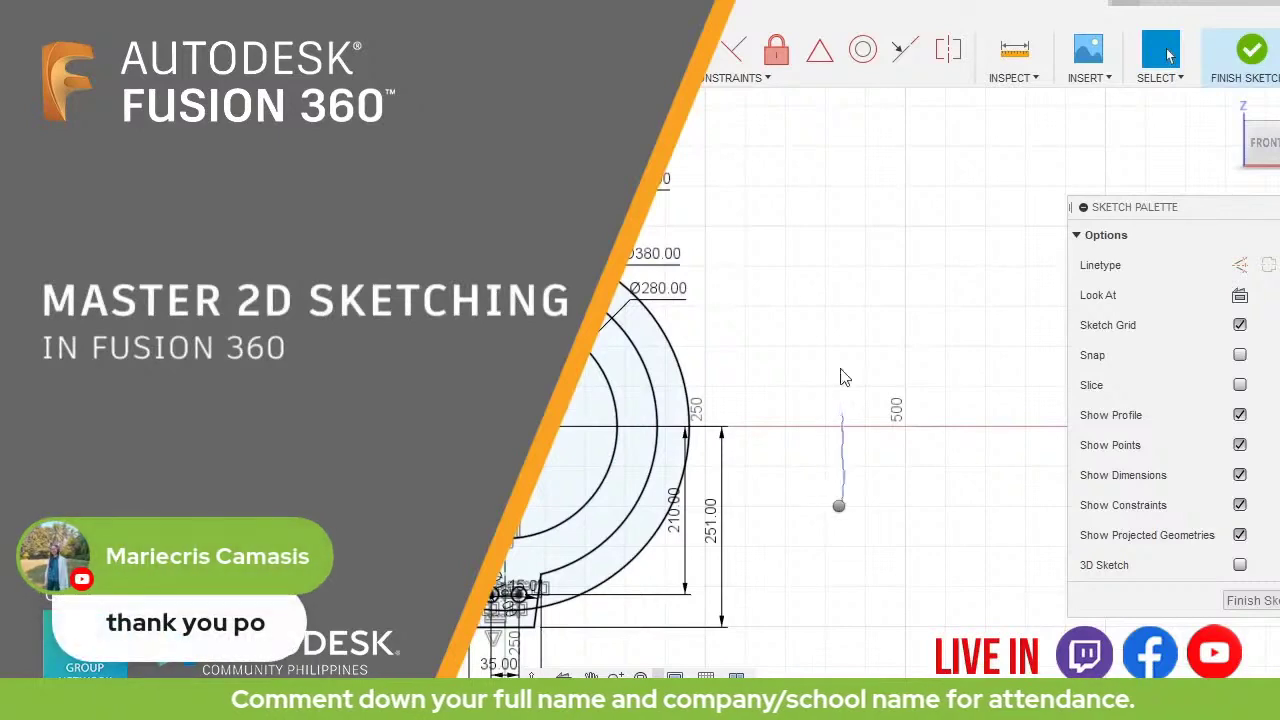
key("c")
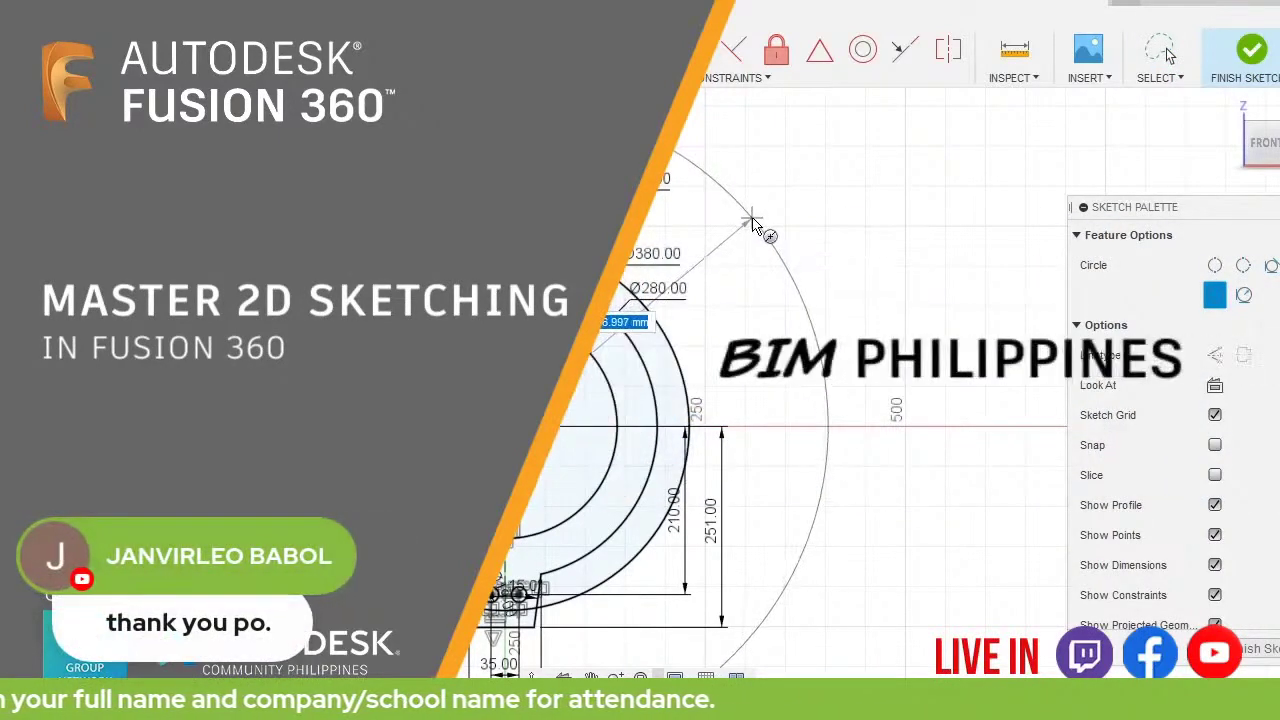
key("Return")
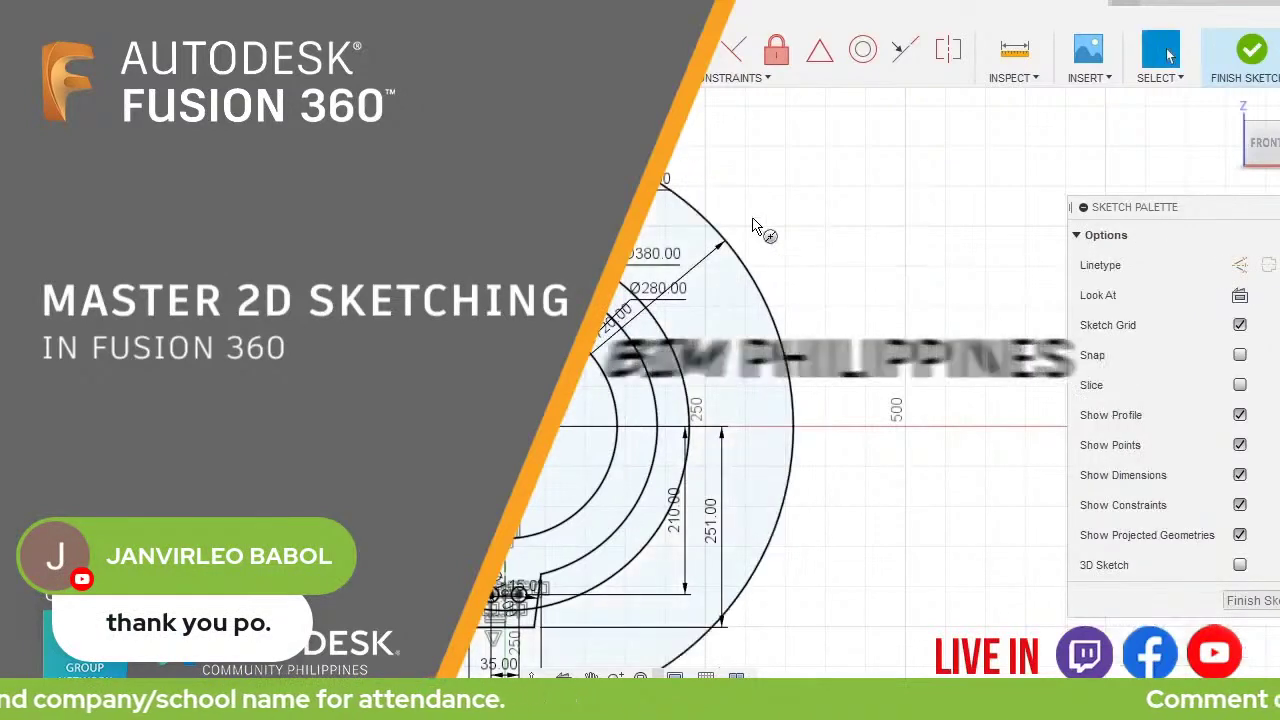
key("Escape")
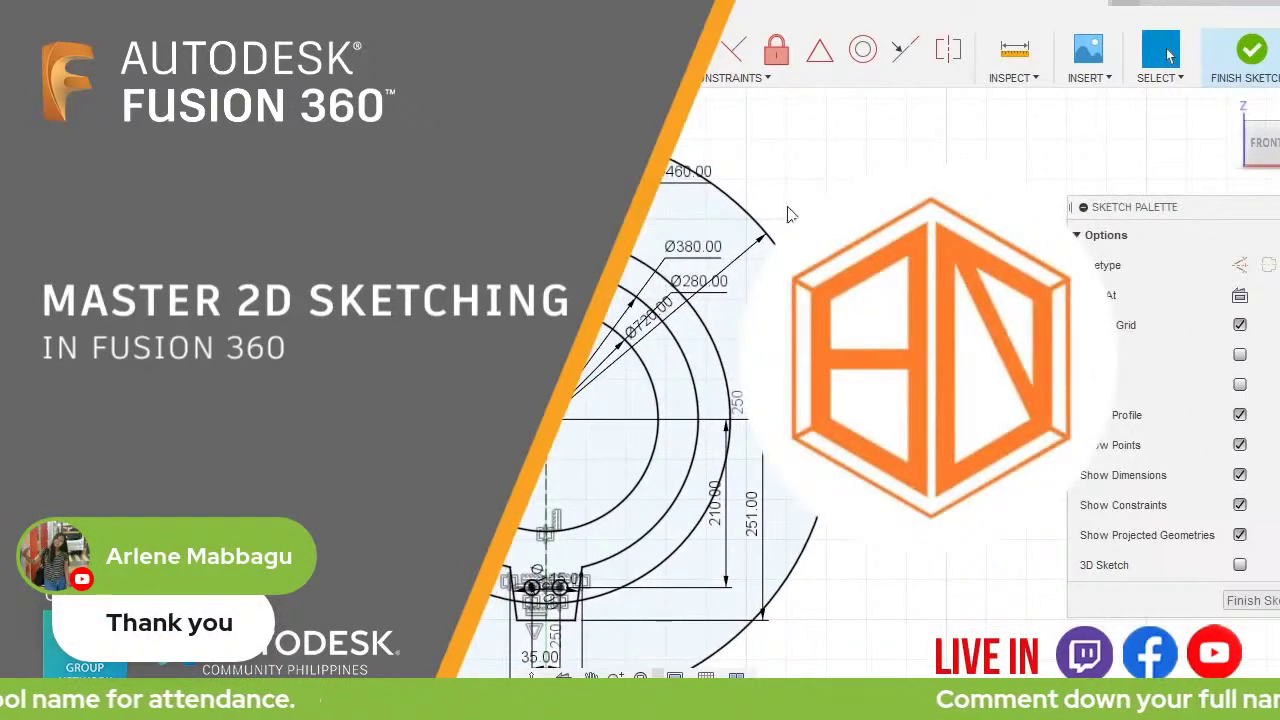
Step: Drag the Ø380 and Ø720 dimension labels clear of the arcs
scroll(680, 290, "down", 2)
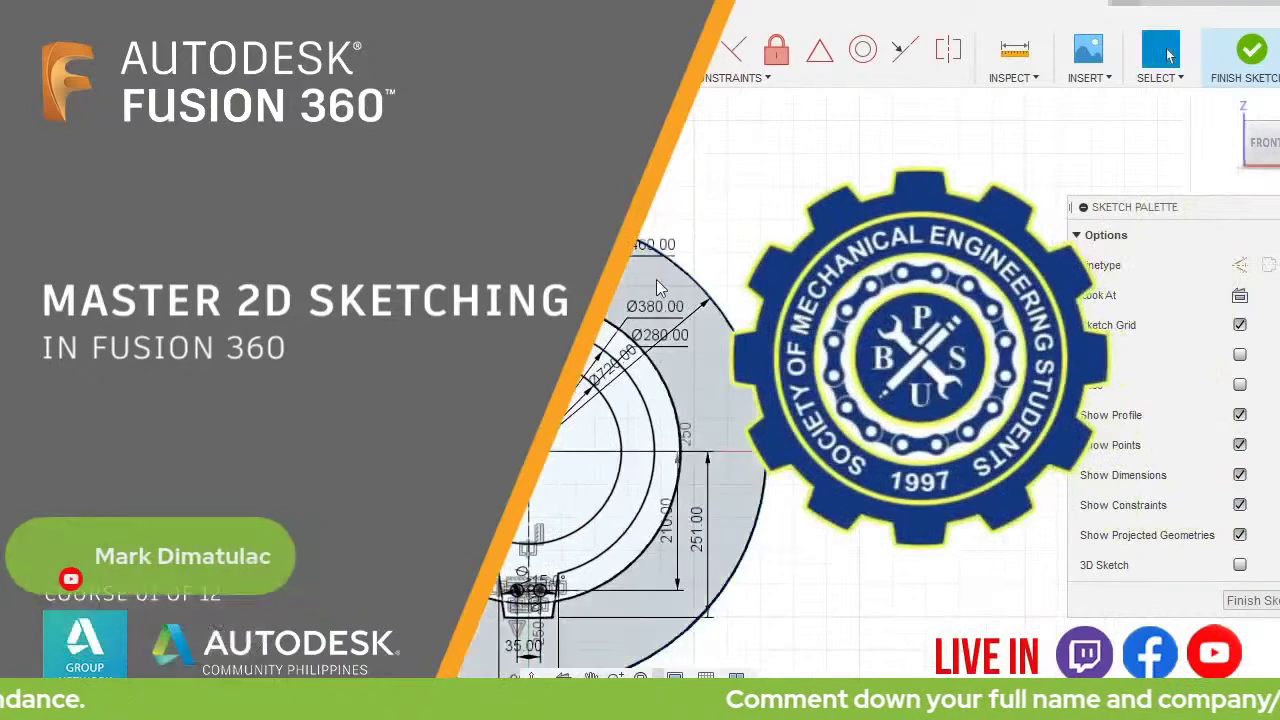
left_click_drag(655, 306, 733, 229)
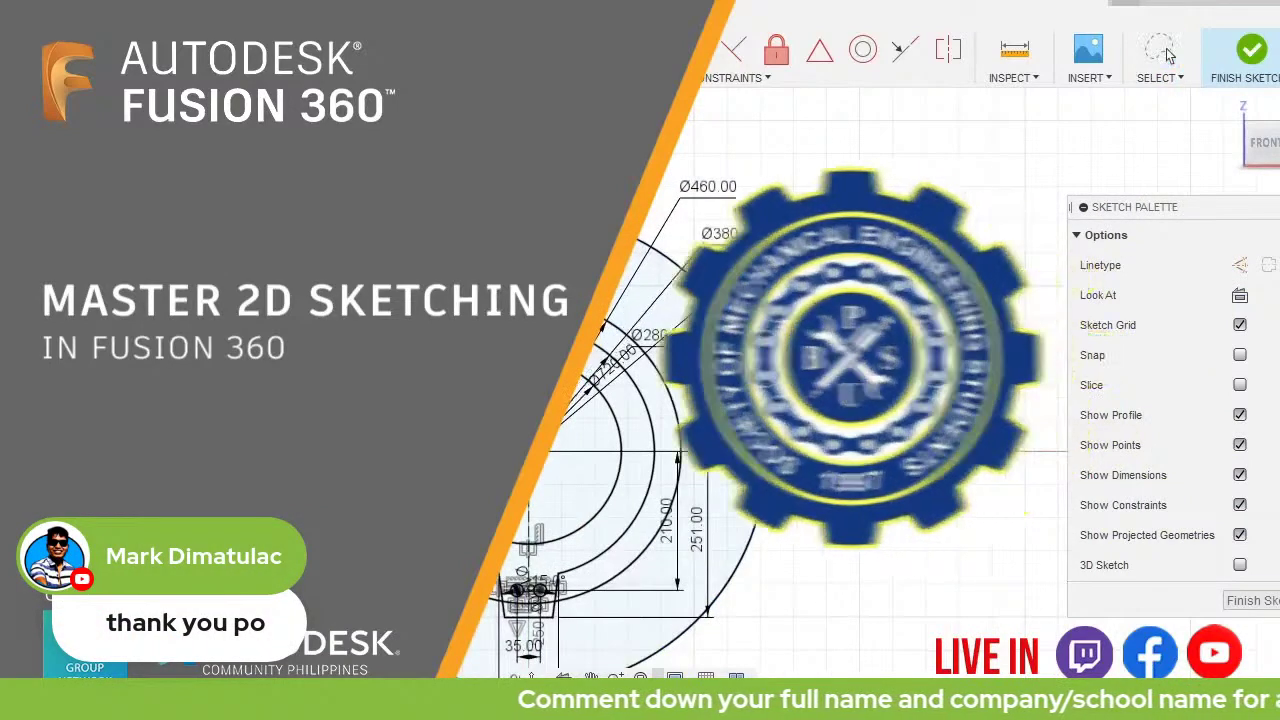
left_click_drag(612, 362, 665, 172)
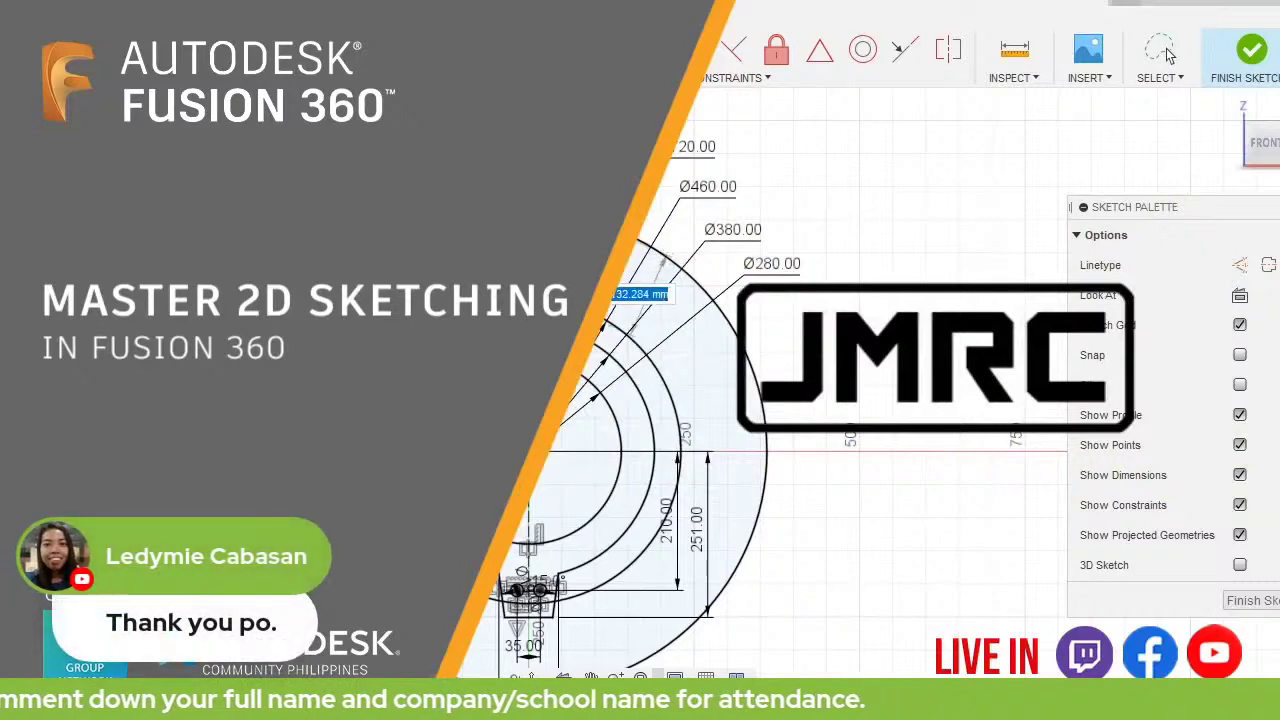
left_click(1168, 55)
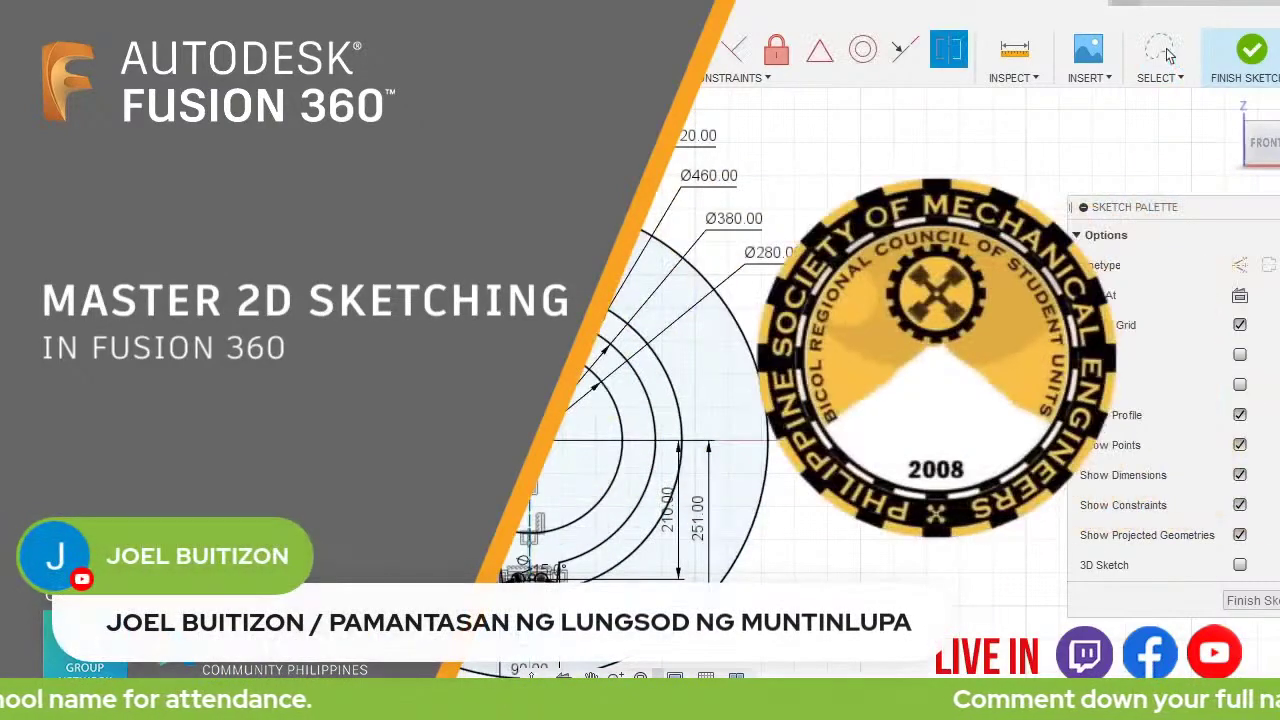
Step: Trim the unwanted portion of the outer Ø720 circle, accepting the constraint-removal warning
left_click(1166, 52)
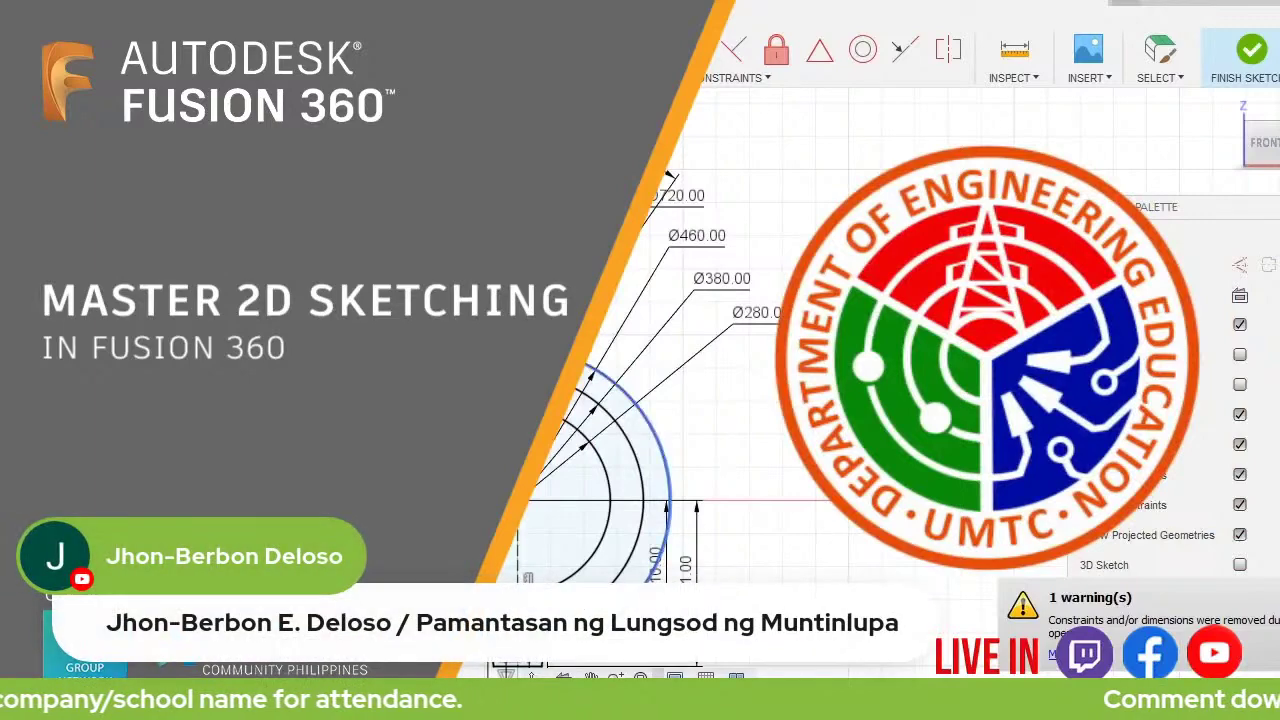
left_click(628, 398)
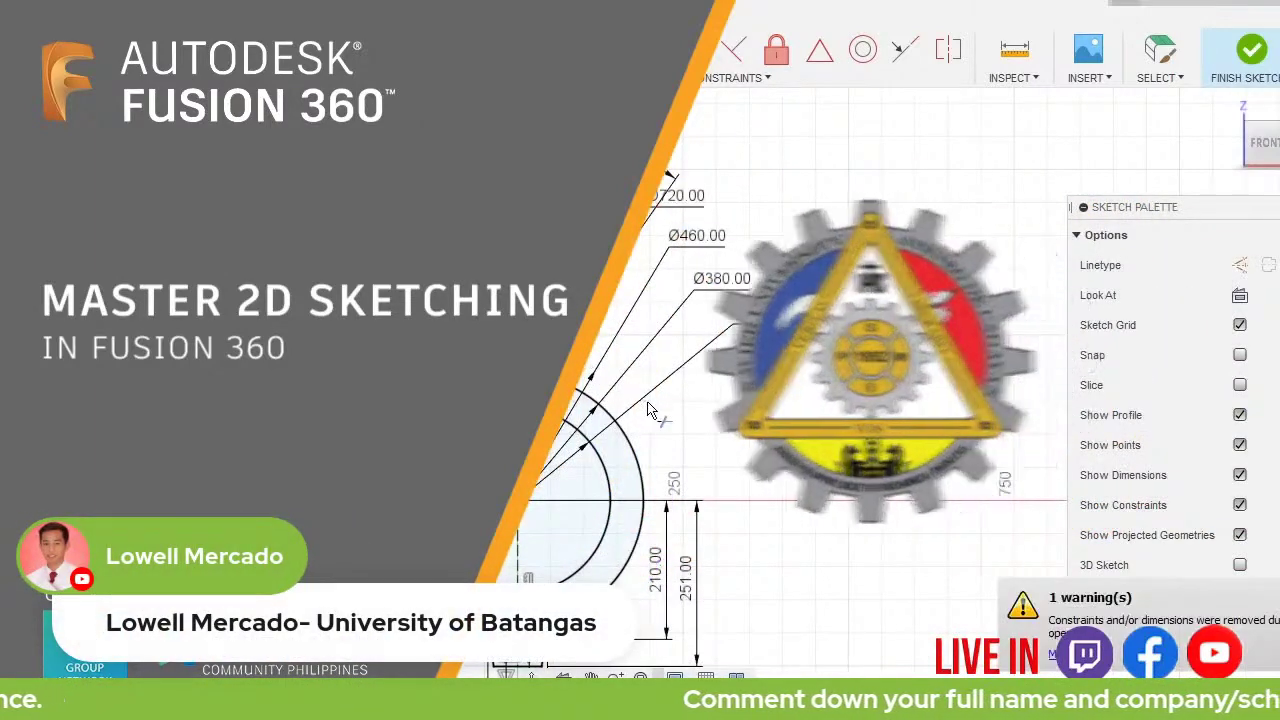
scroll(650, 523, "up", 5)
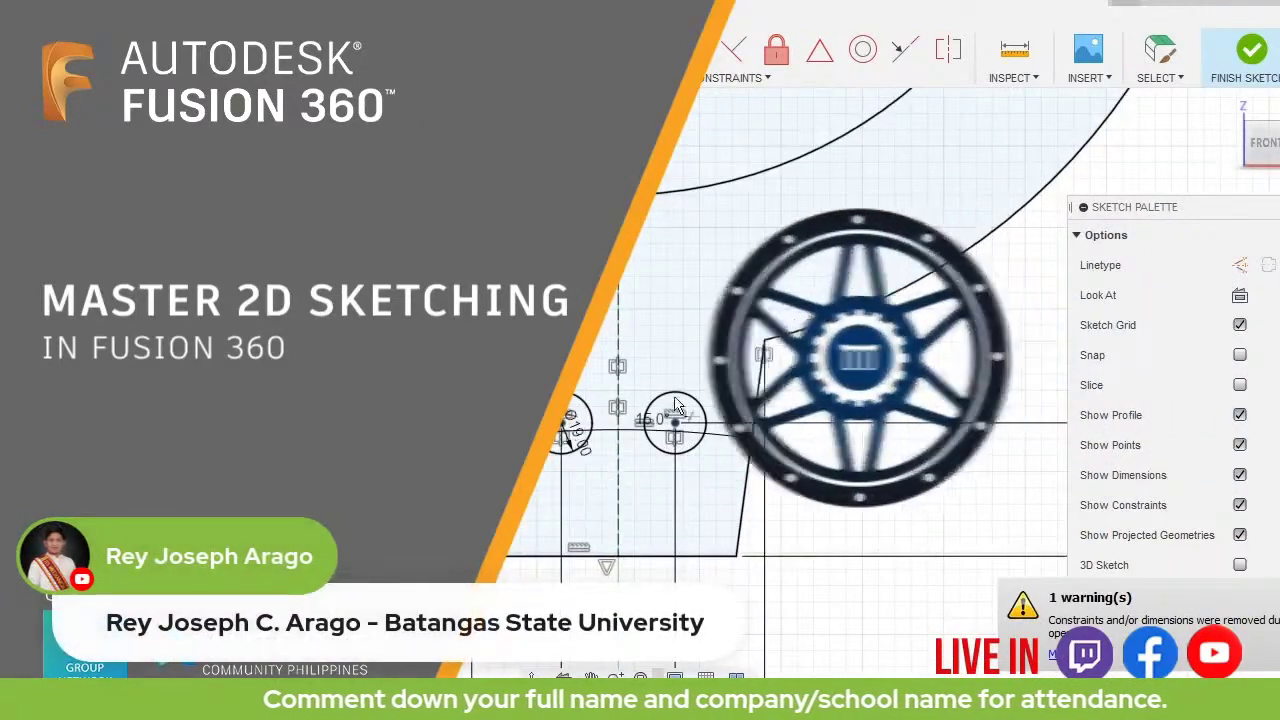
scroll(583, 495, "down", 5)
middle_click_drag(613, 514, 603, 527)
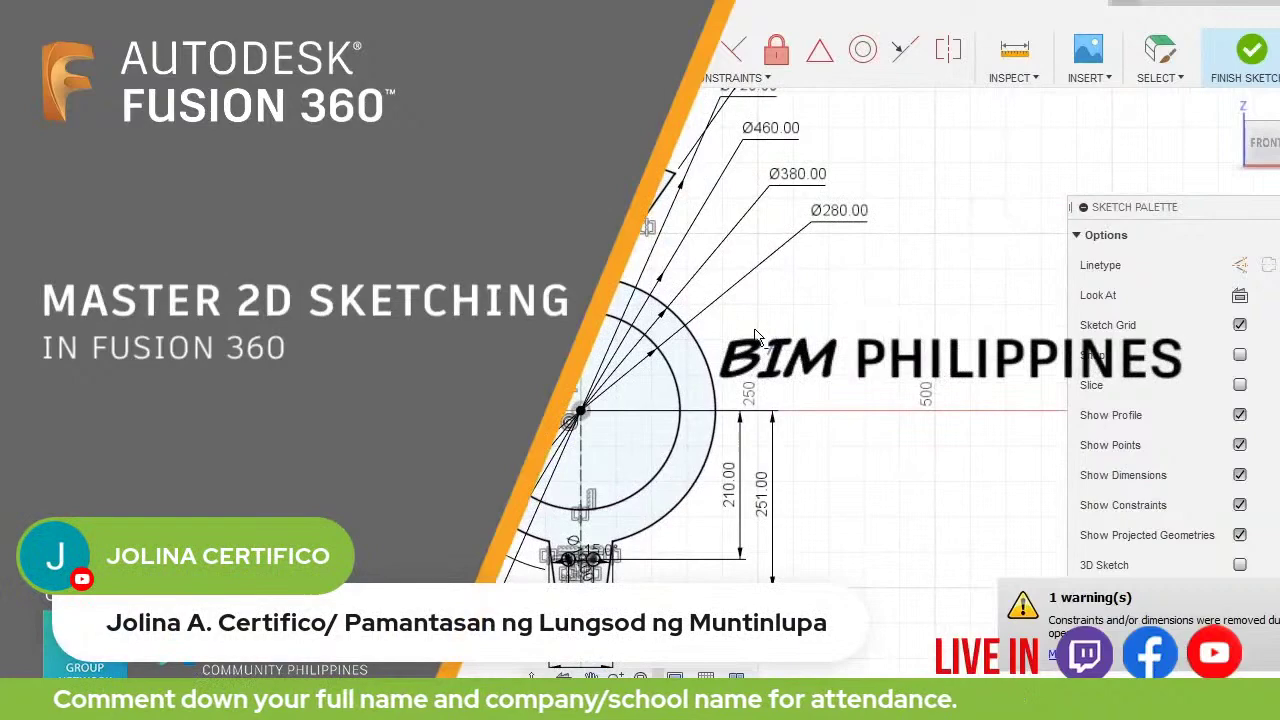
Step: Circular-pattern the window-selected segment geometry around the origin with quantity 6
scroll(750, 320, "down", 2)
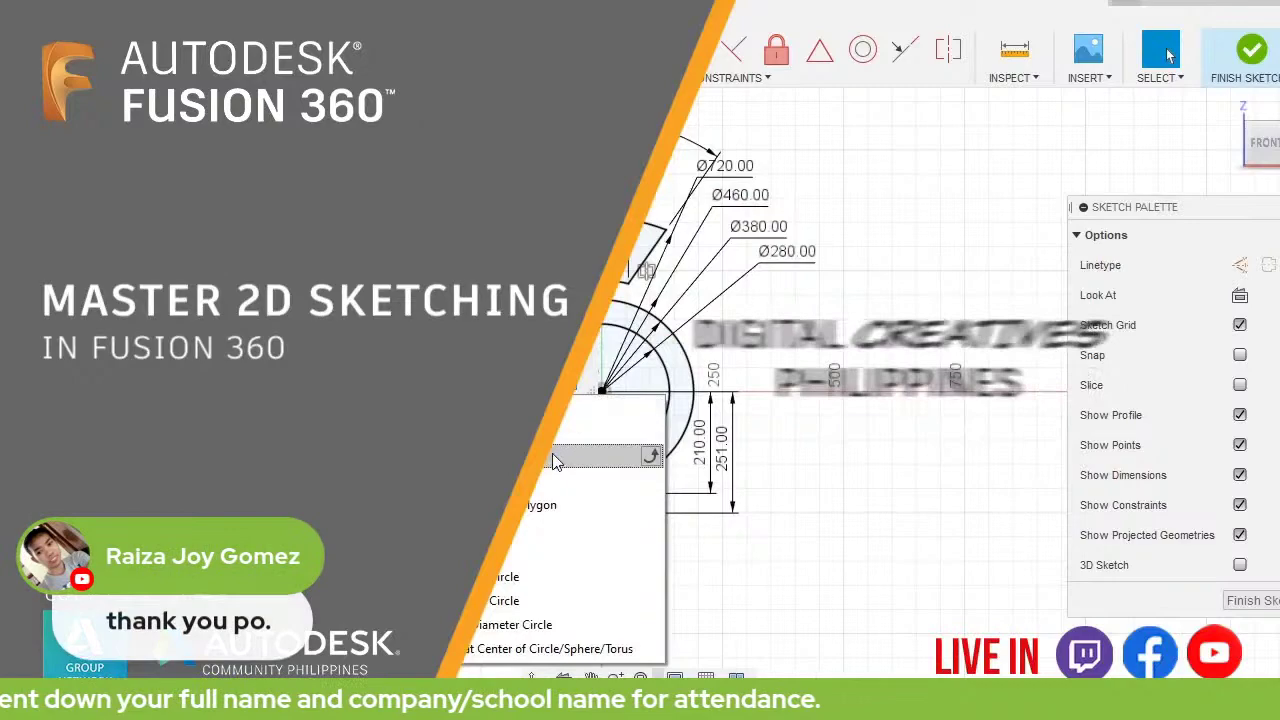
left_click(558, 457)
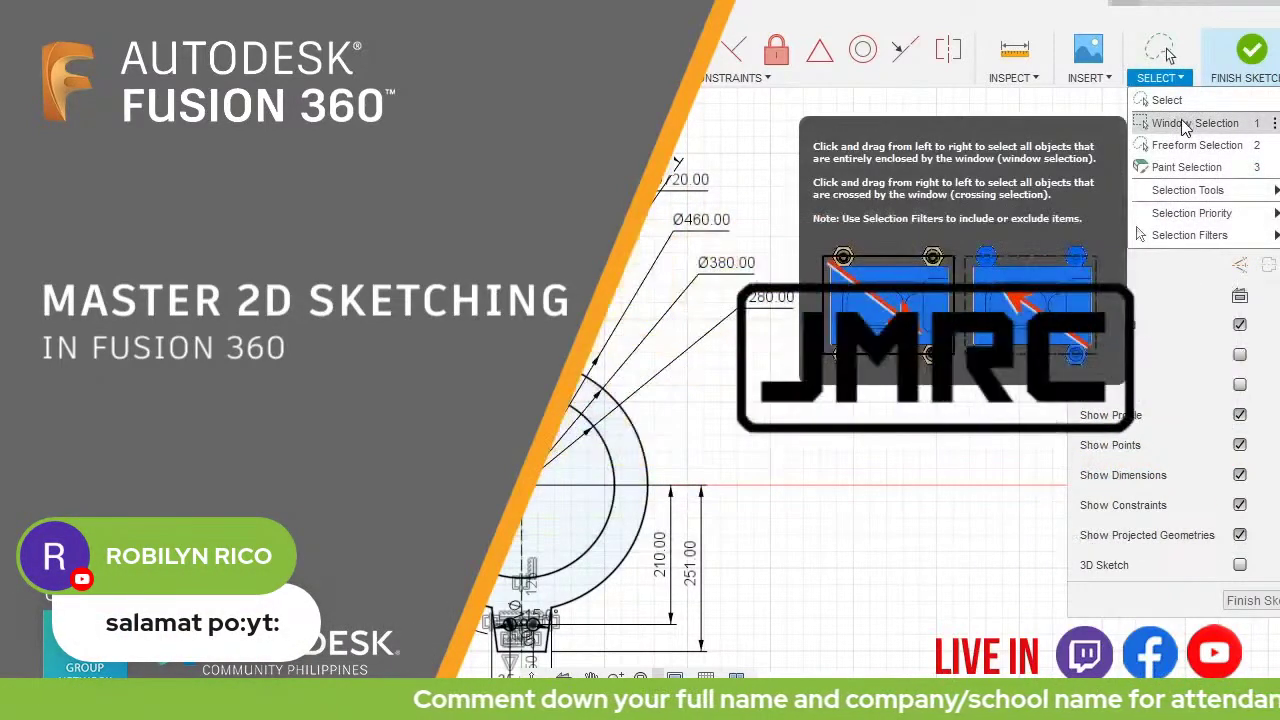
left_click(1185, 124)
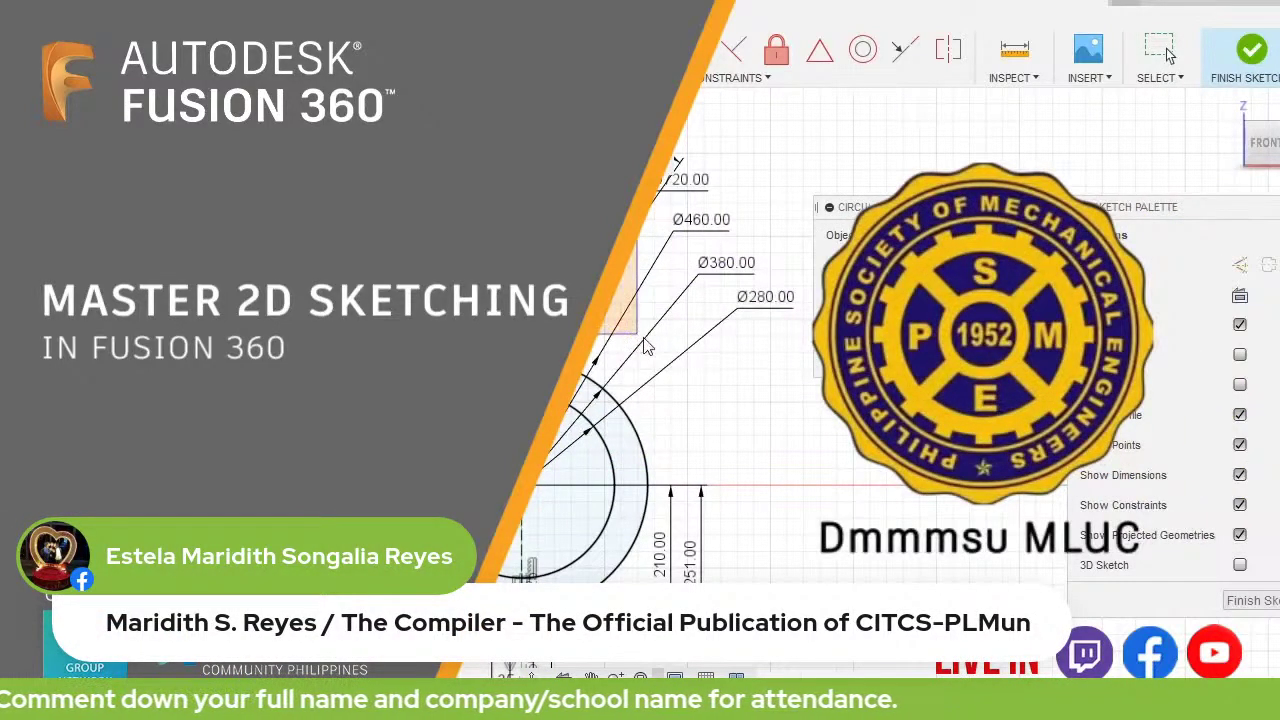
left_click_drag(645, 345, 650, 350)
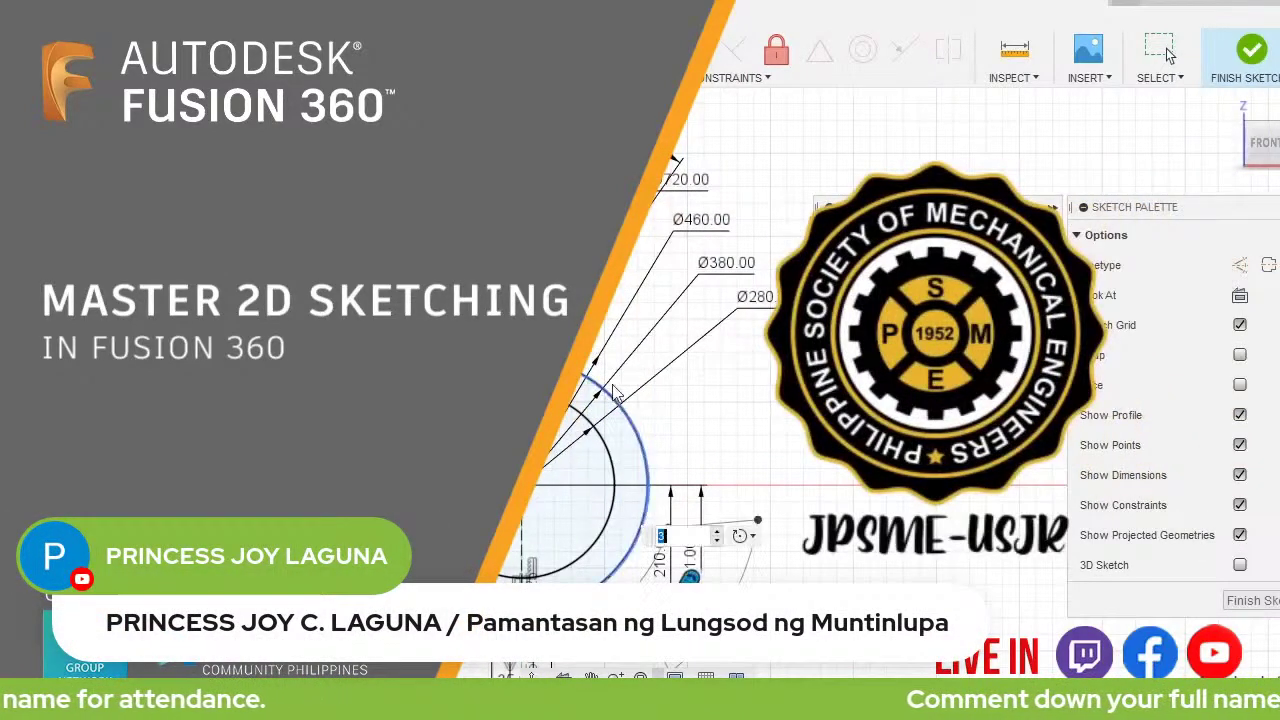
scroll(615, 393, "down", 2)
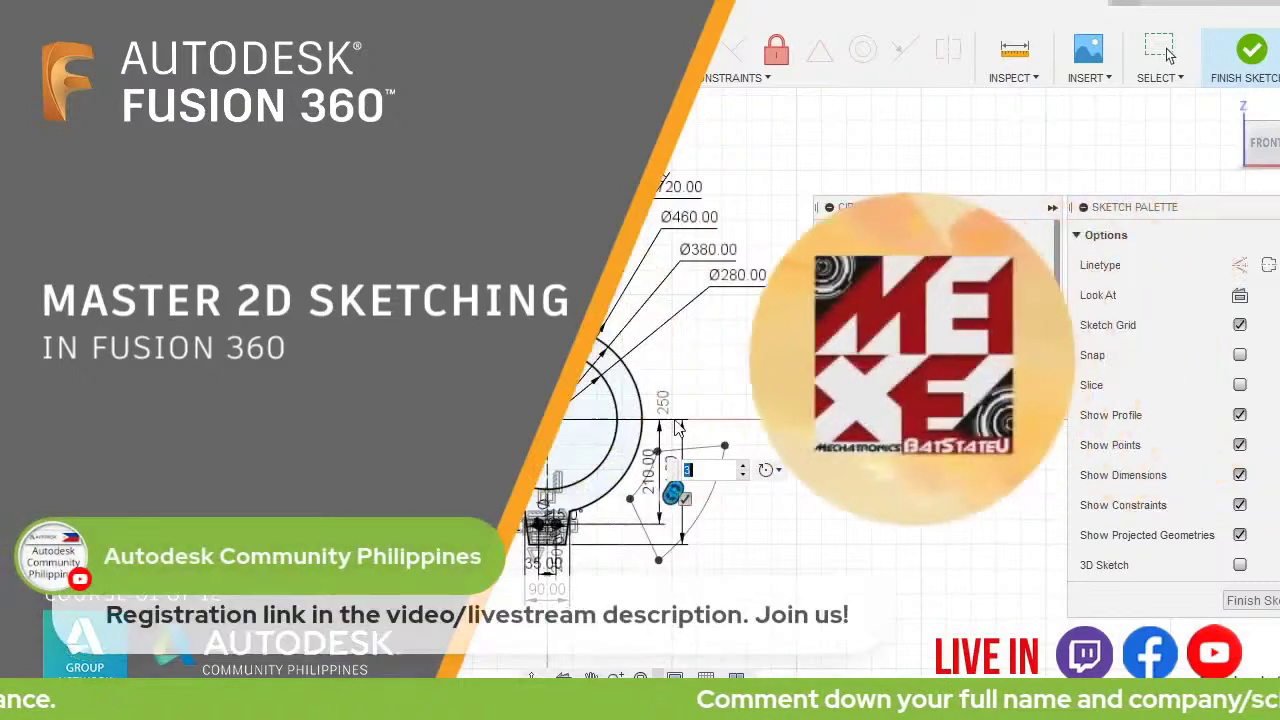
left_click(744, 466)
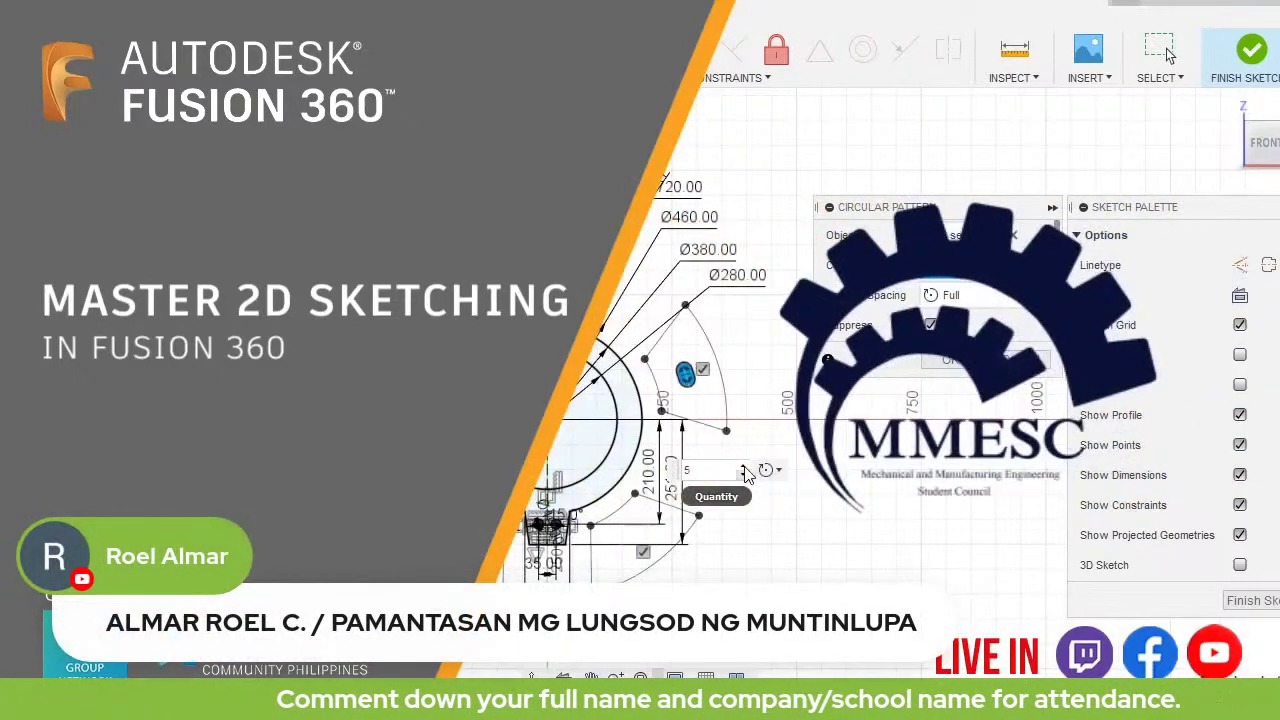
left_click(744, 466)
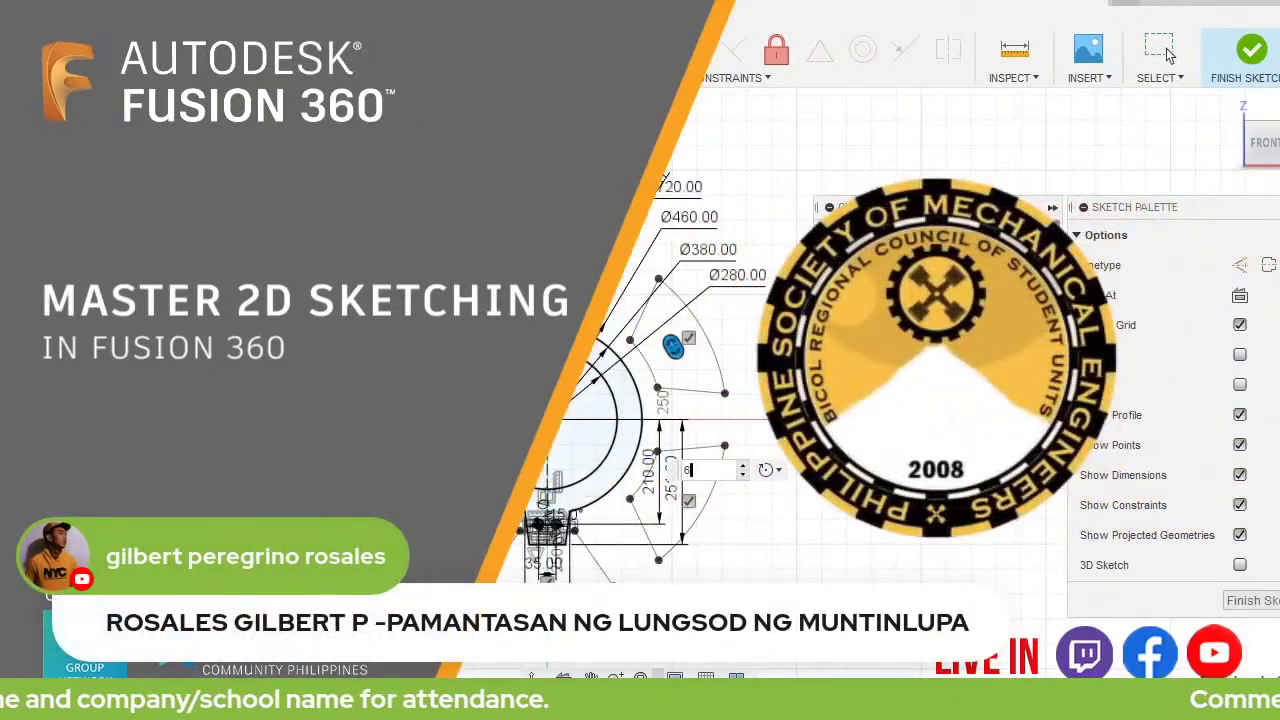
left_click(1168, 55)
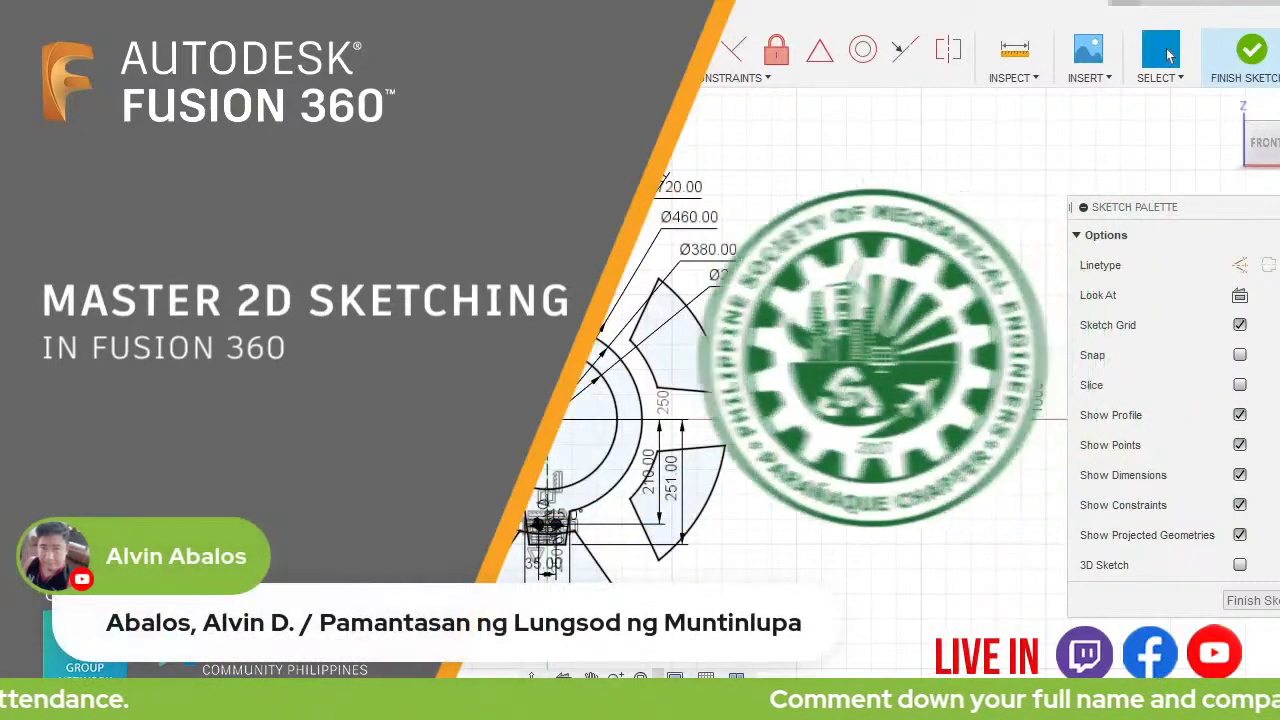
key("c")
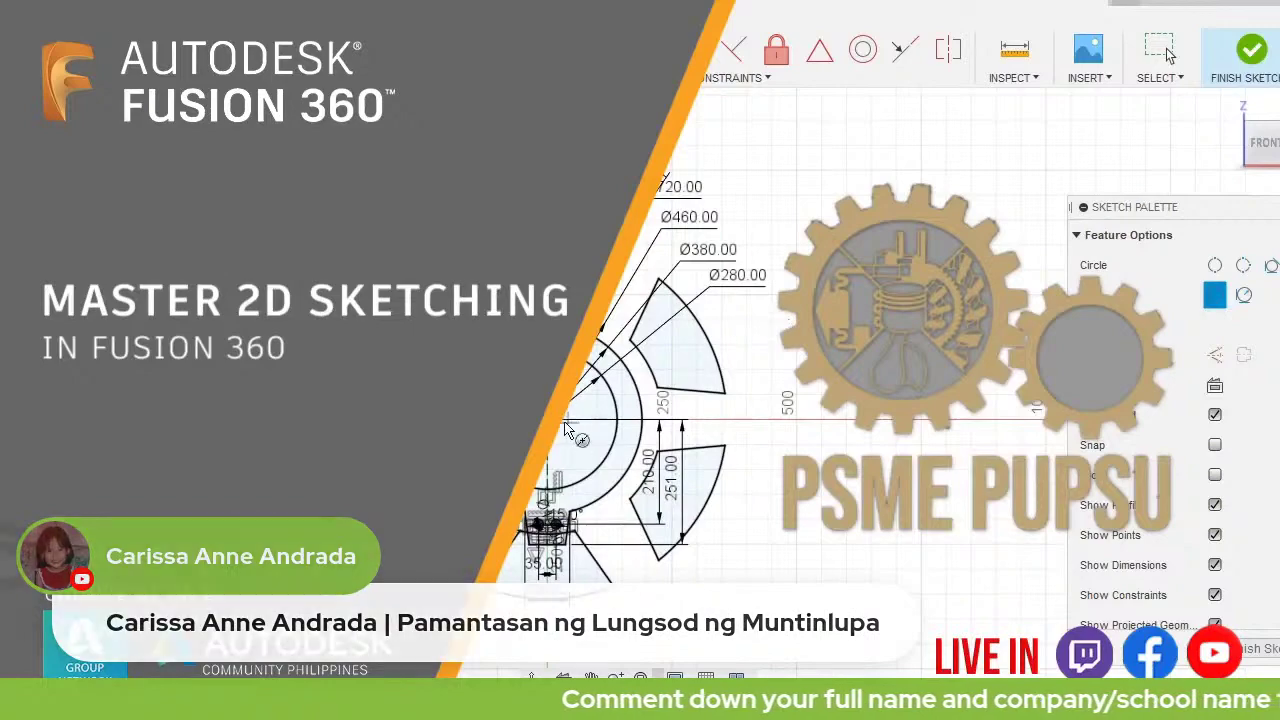
Step: Draw an 810 mm diameter circle centred on the origin
left_click(565, 437)
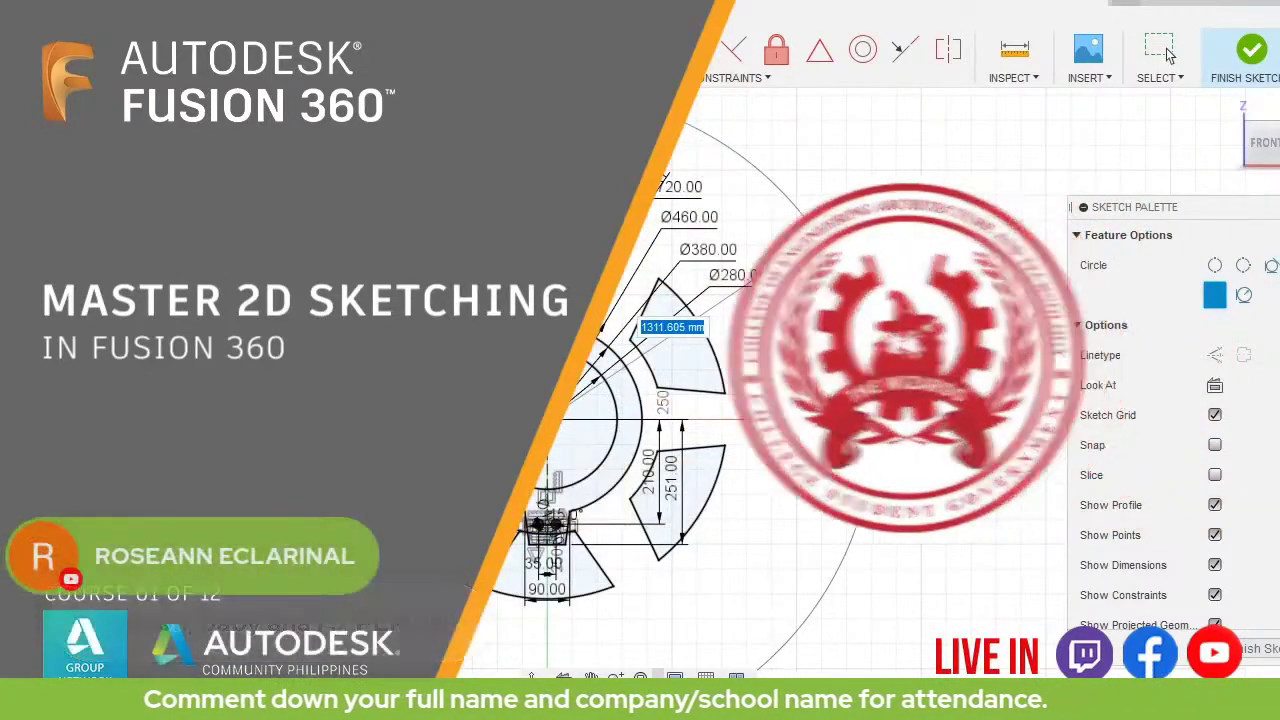
type("810")
key("Return")
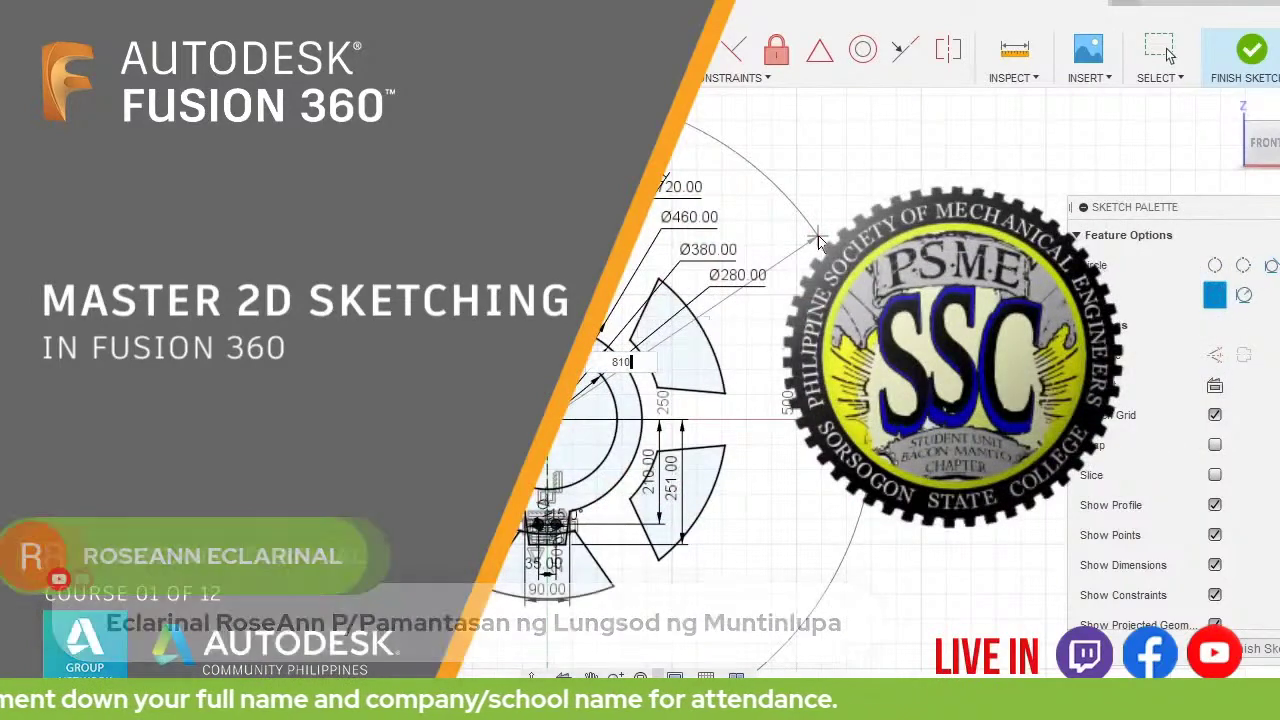
key("Escape")
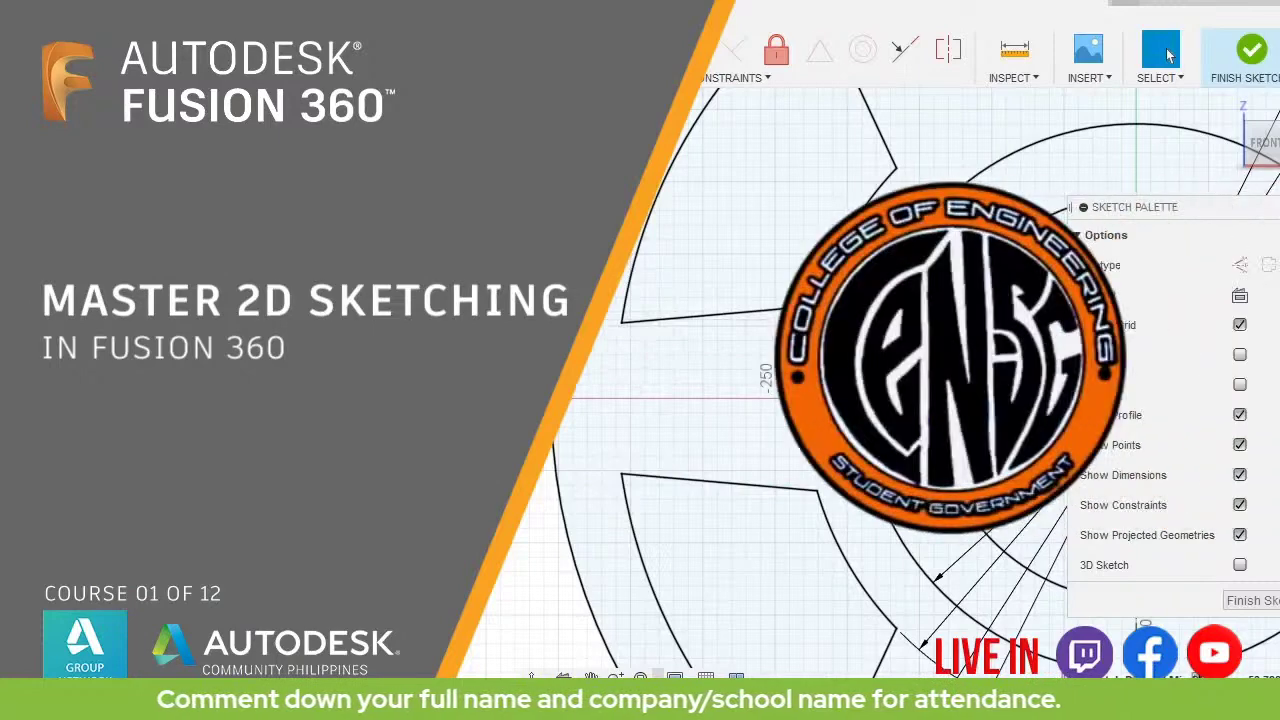
Step: Draw a horizontal line about 456.340 mm long from the left toward the centre
left_click(1168, 56)
left_click(1168, 56)
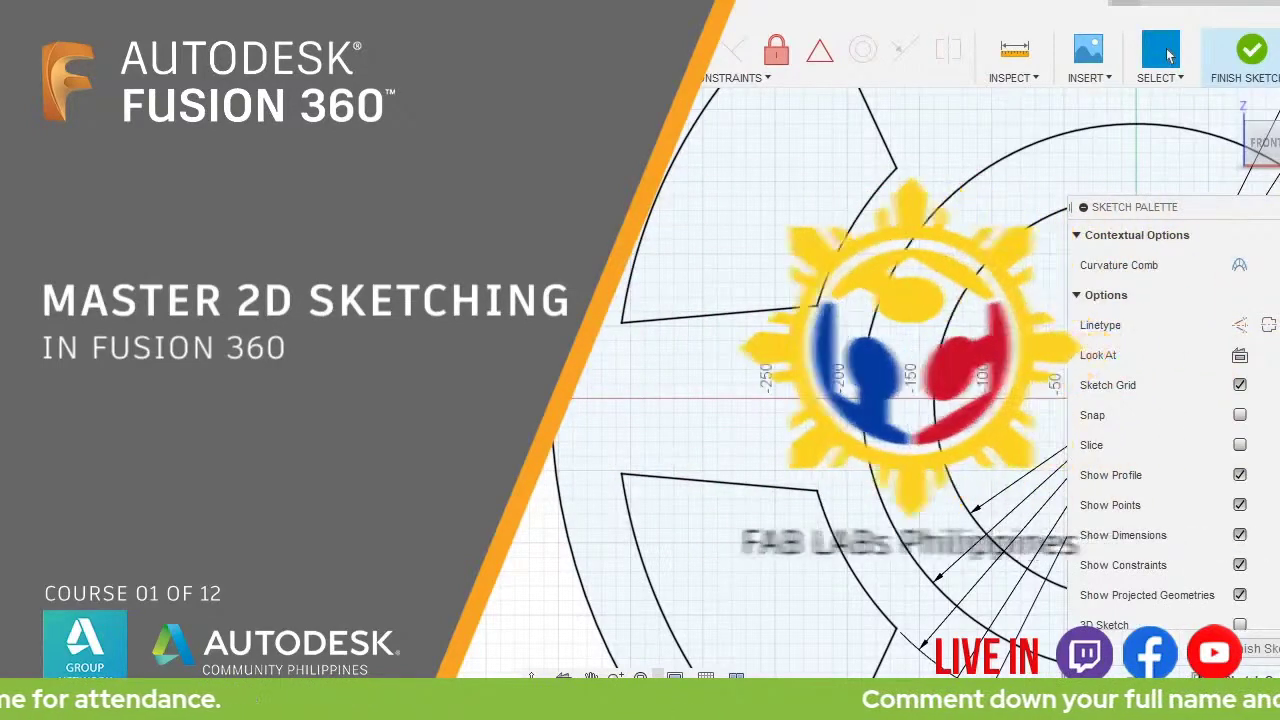
left_click(1168, 57)
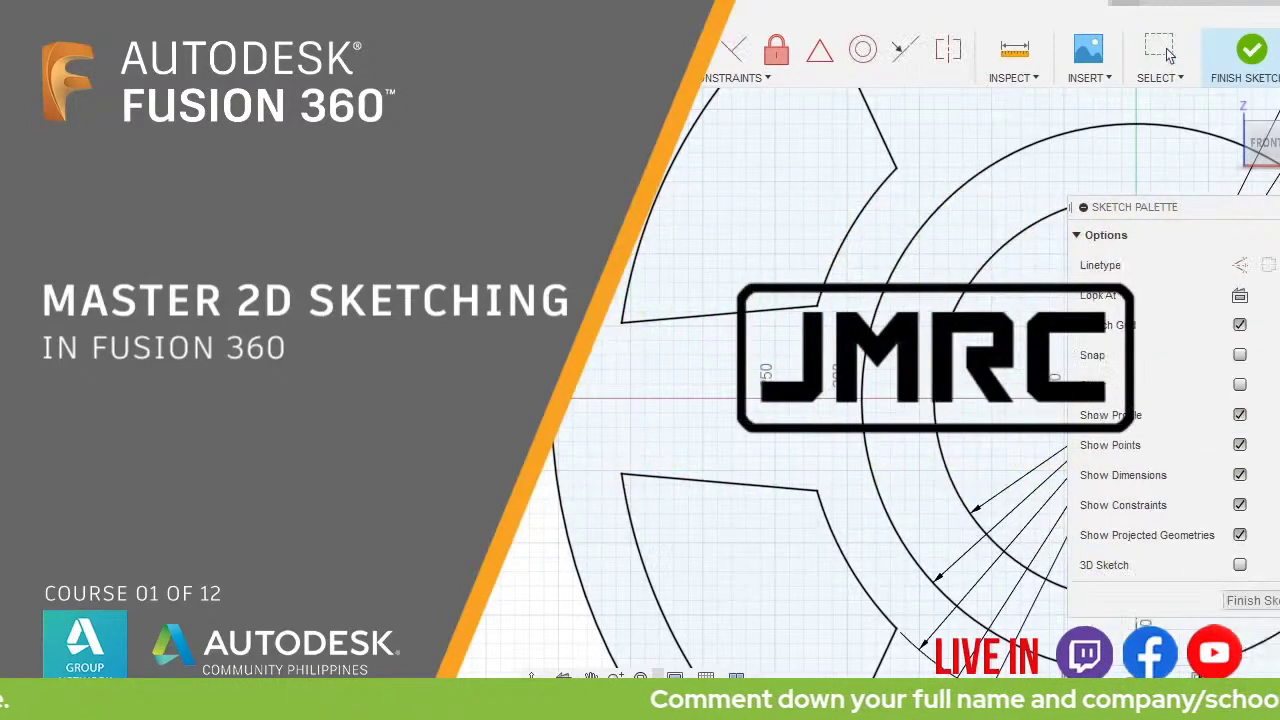
left_click(1168, 57)
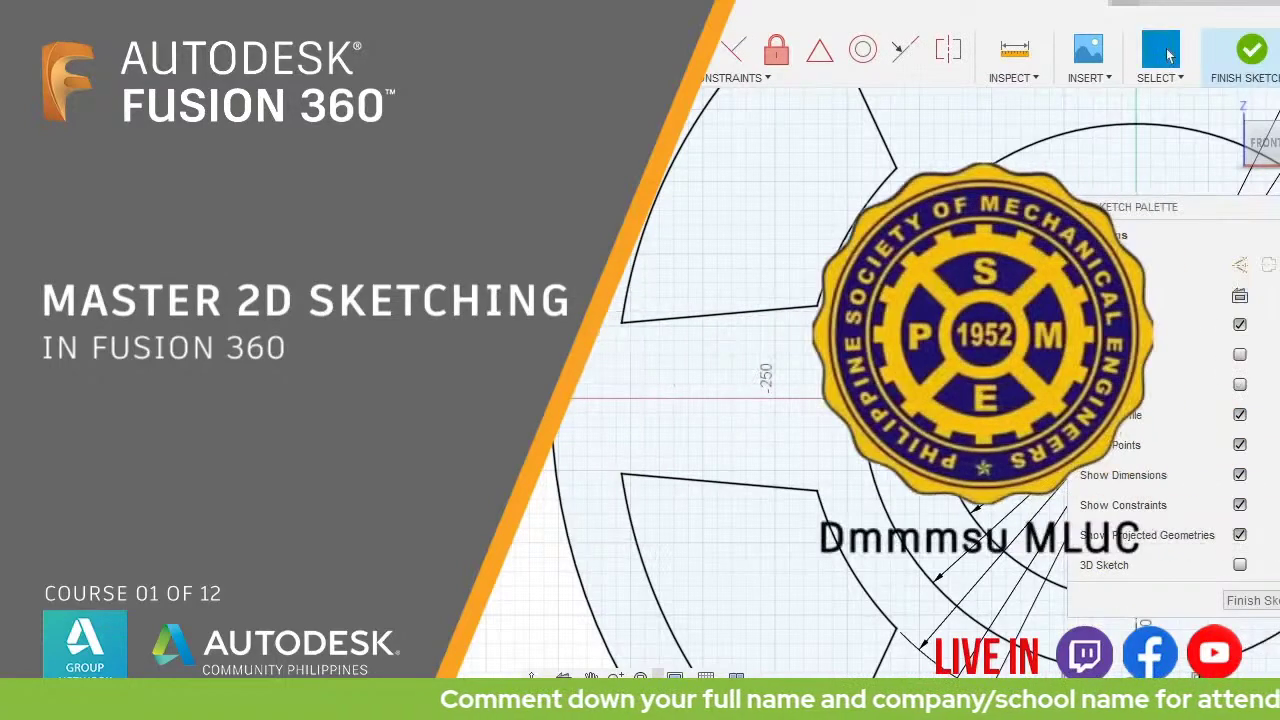
left_click(1168, 57)
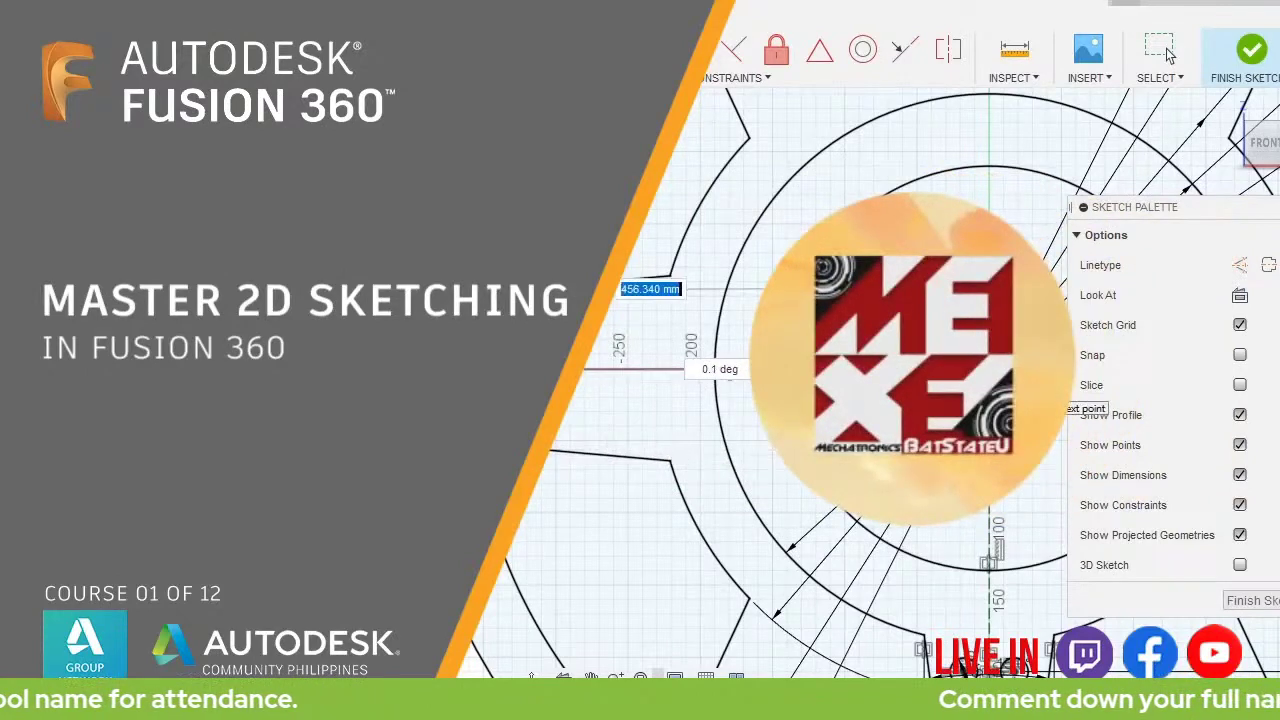
key("Return")
Step: Convert the horizontal line into dashed construction geometry
key("Escape")
middle_click_drag(634, 386, 686, 391)
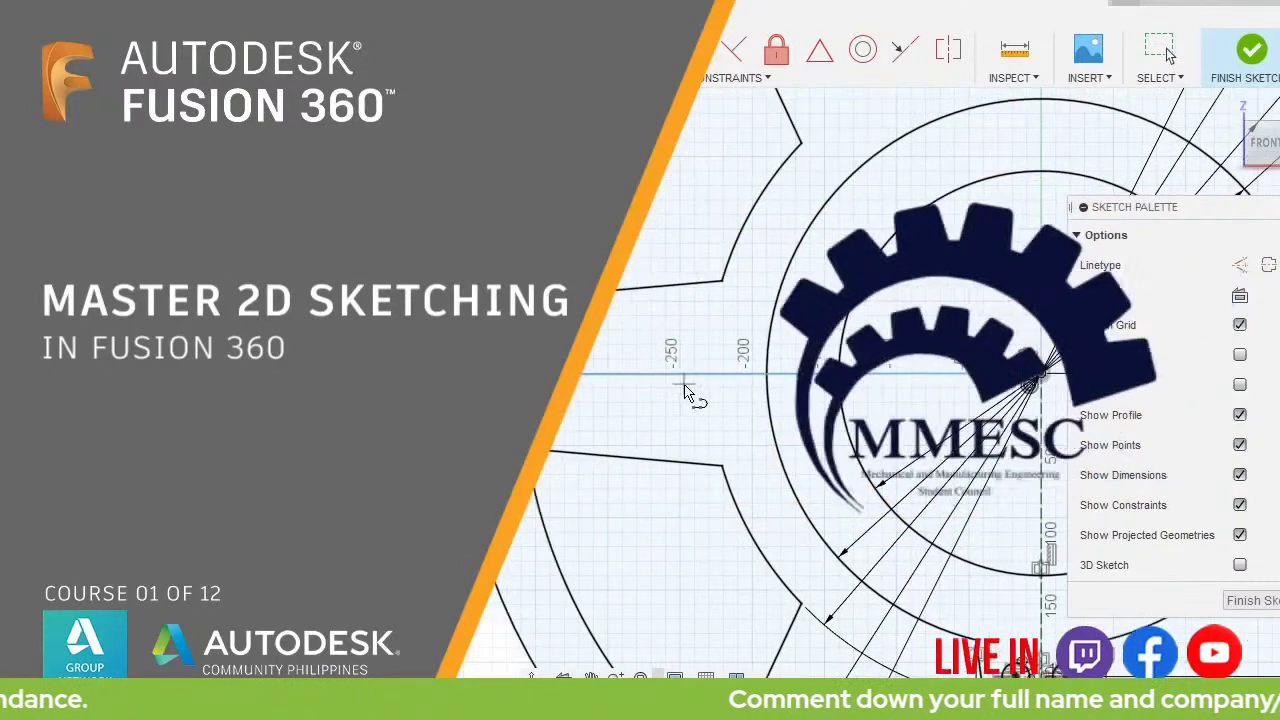
left_click(650, 376)
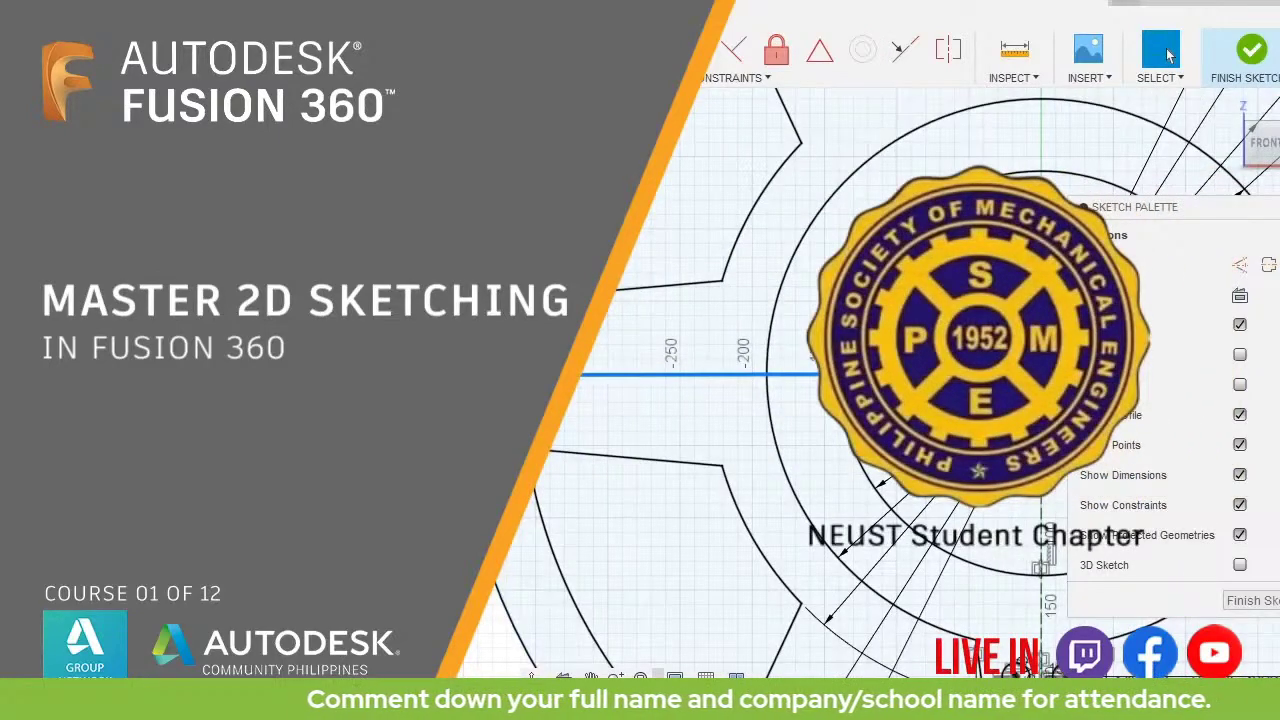
left_click(1166, 52)
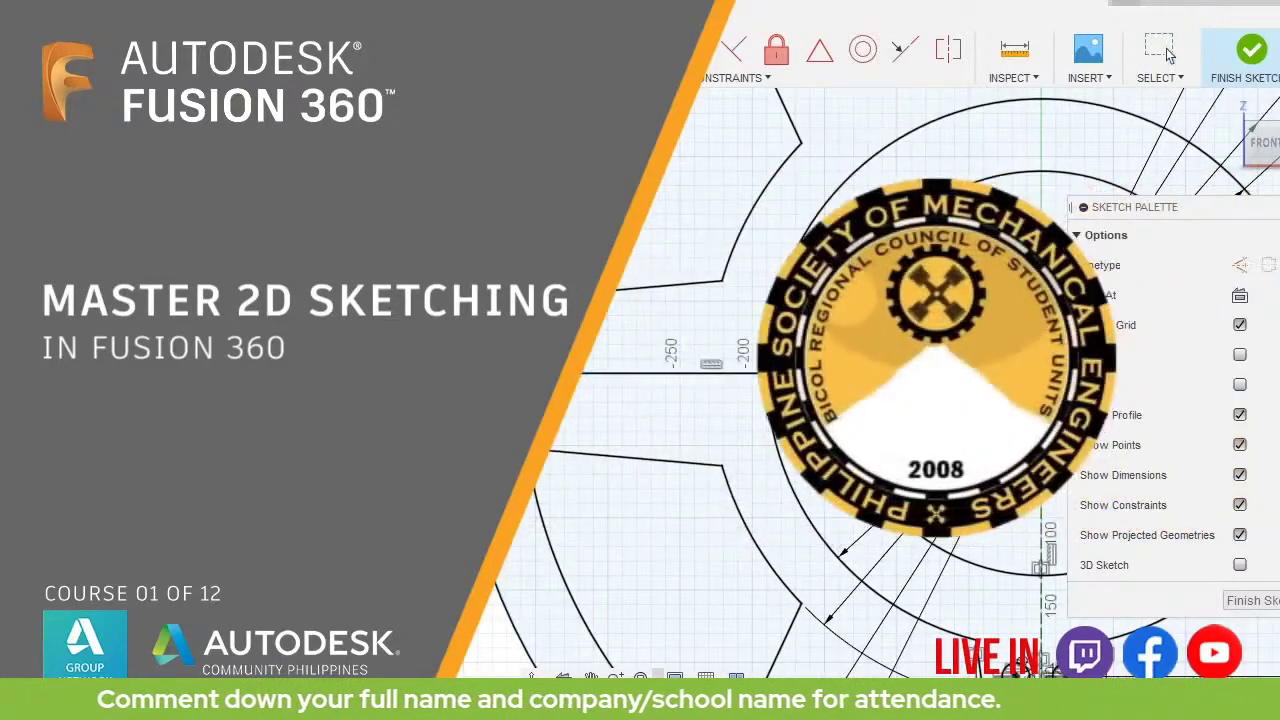
left_click(1166, 50)
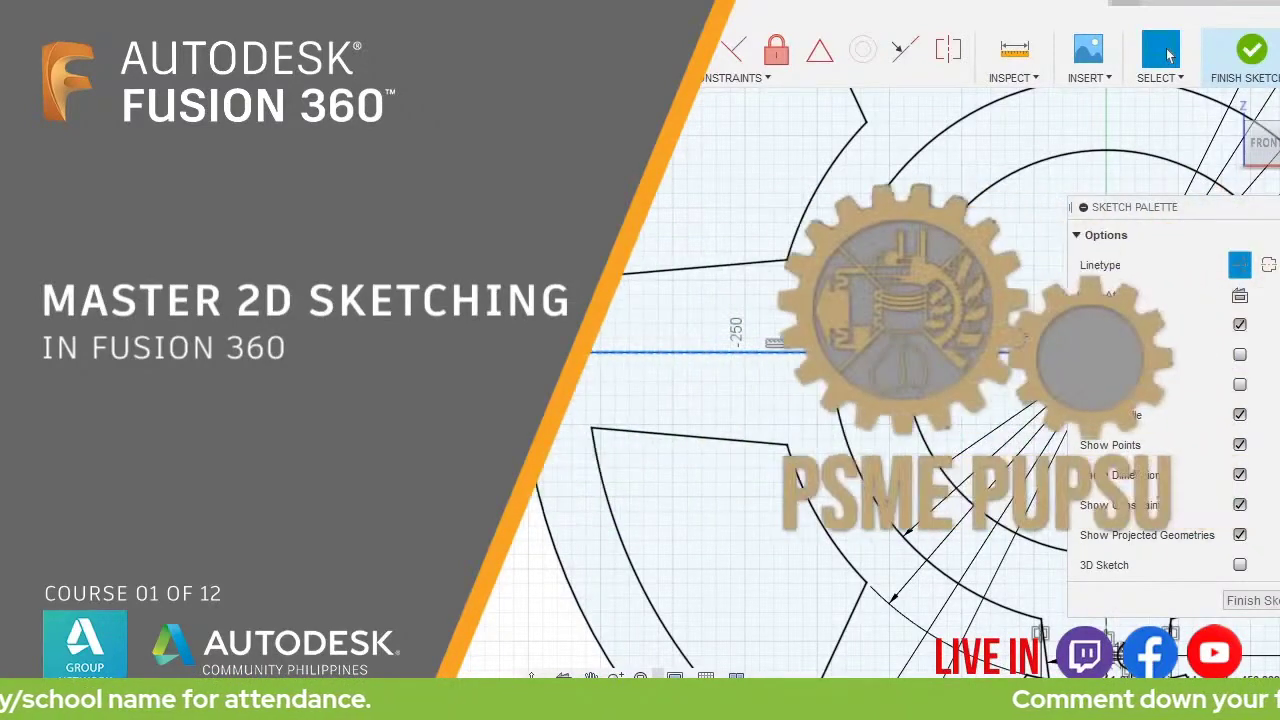
key("x")
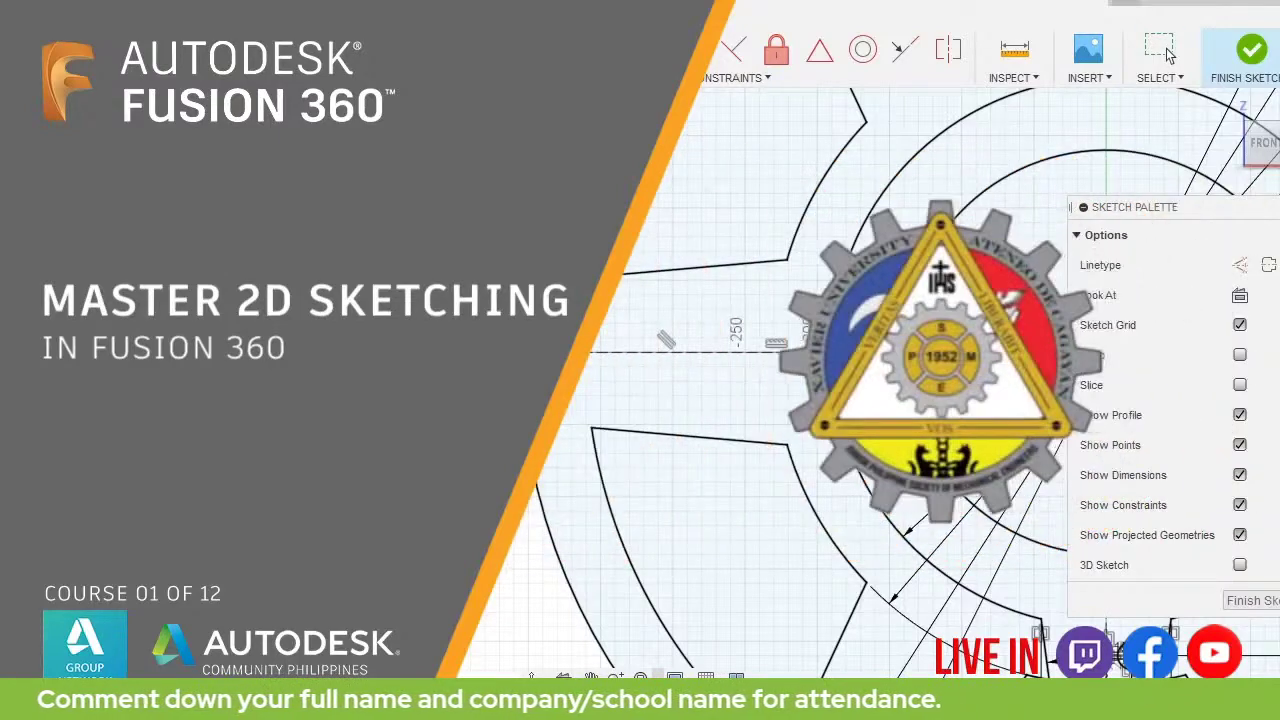
Step: Start the Mirror command from the Create menu
left_click(1166, 52)
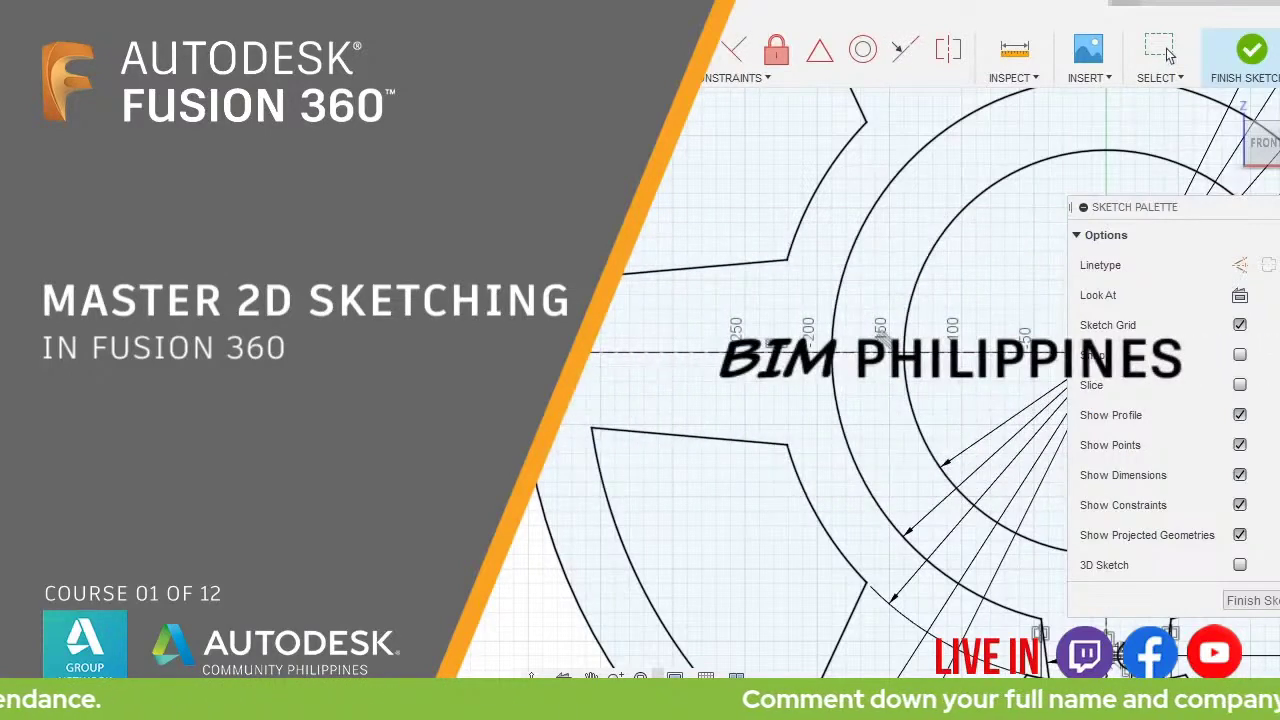
left_click(1166, 48)
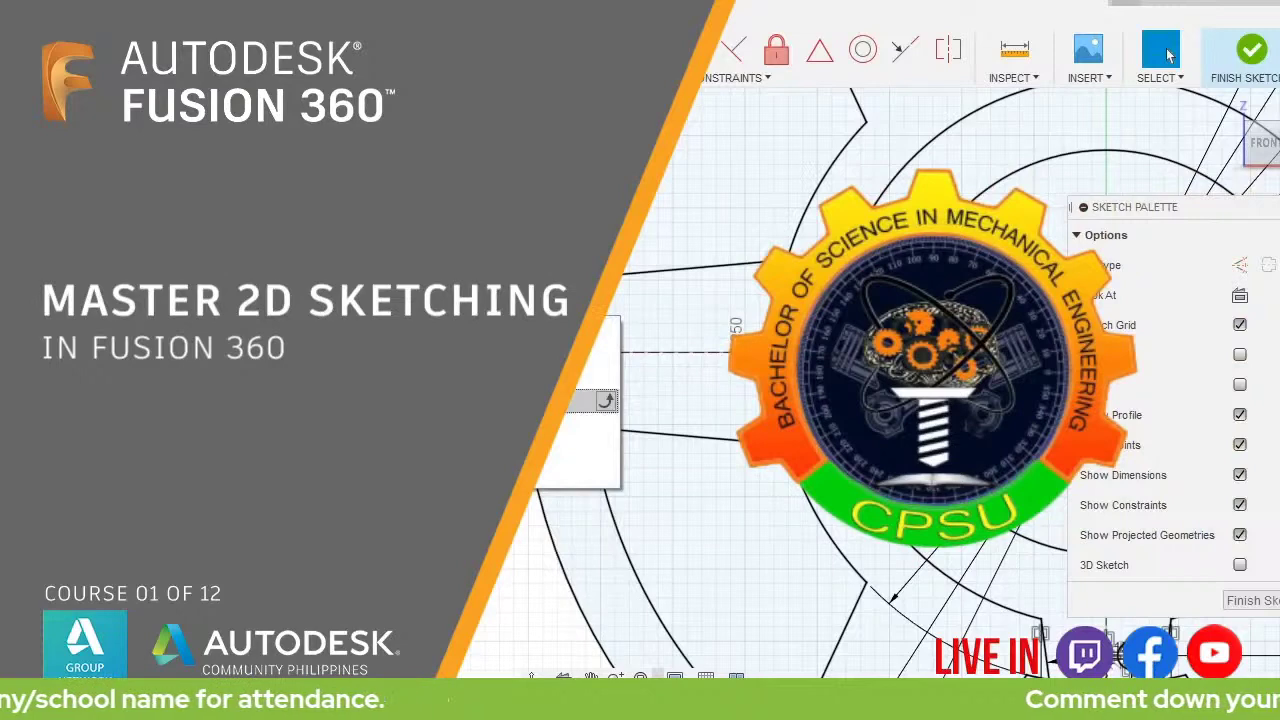
left_click(600, 400)
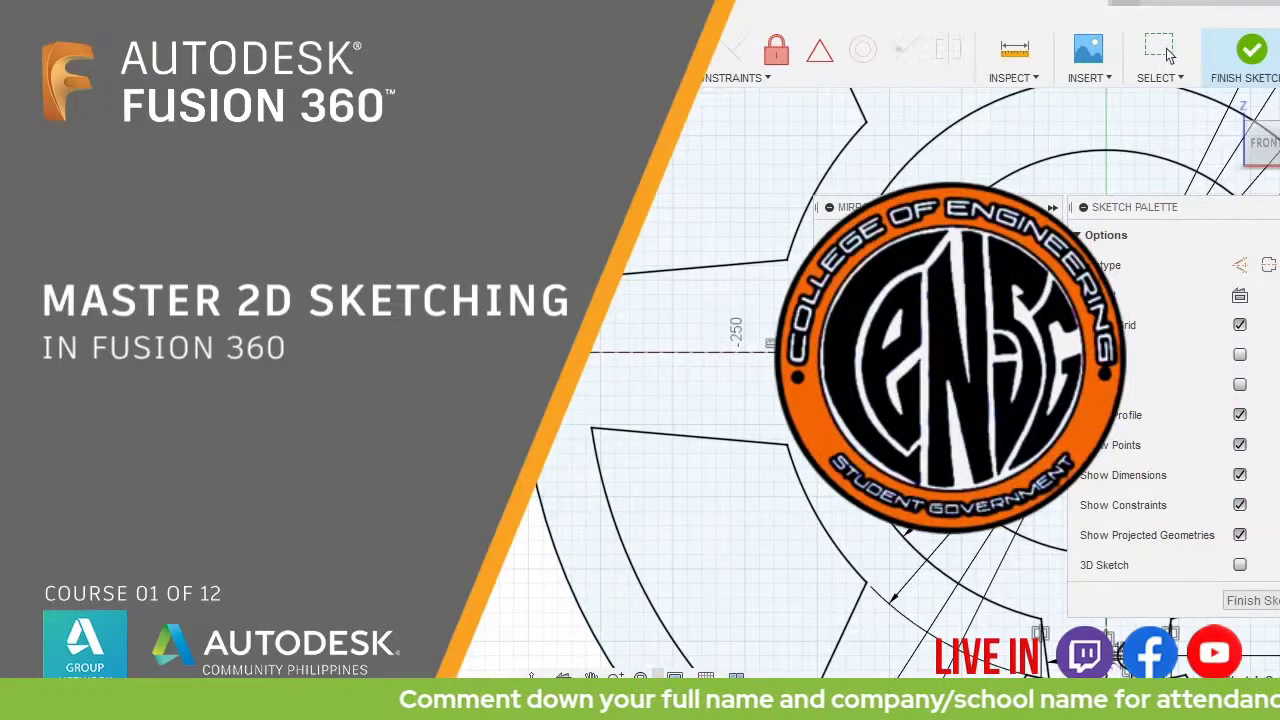
Step: Set the horizontal construction line as the mirror axis for the two chosen objects
left_click(903, 265)
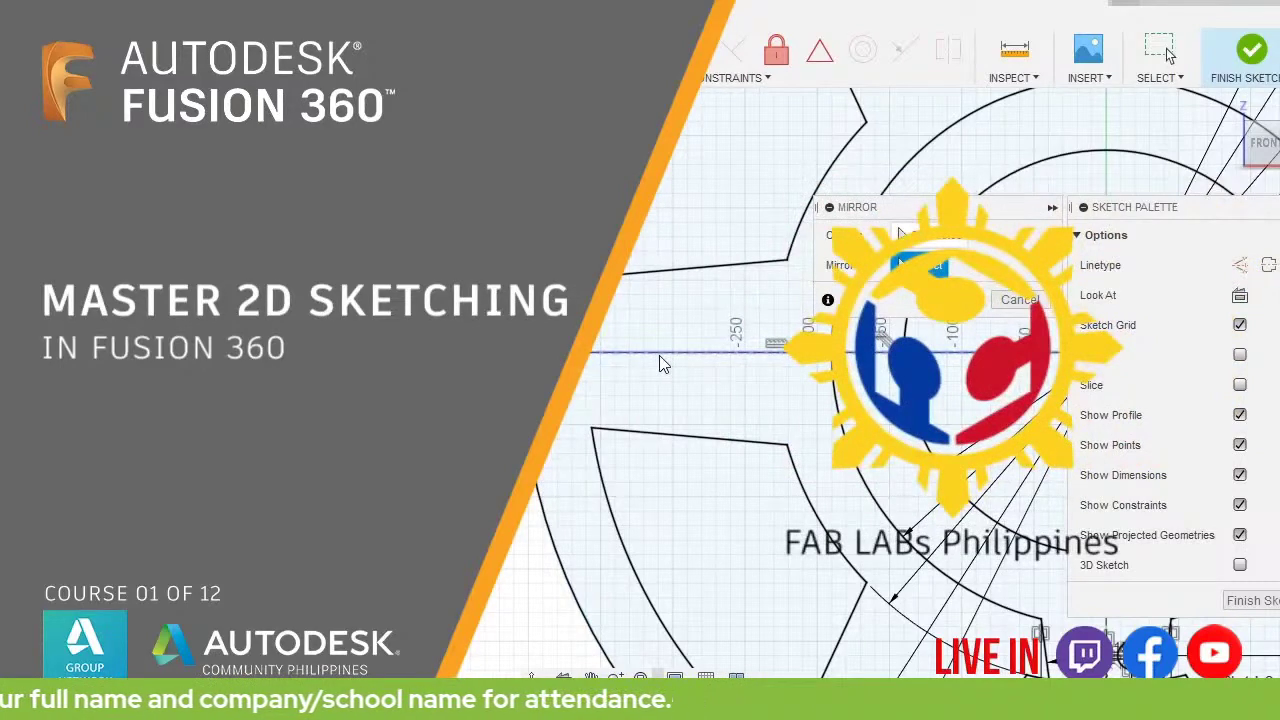
left_click(660, 364)
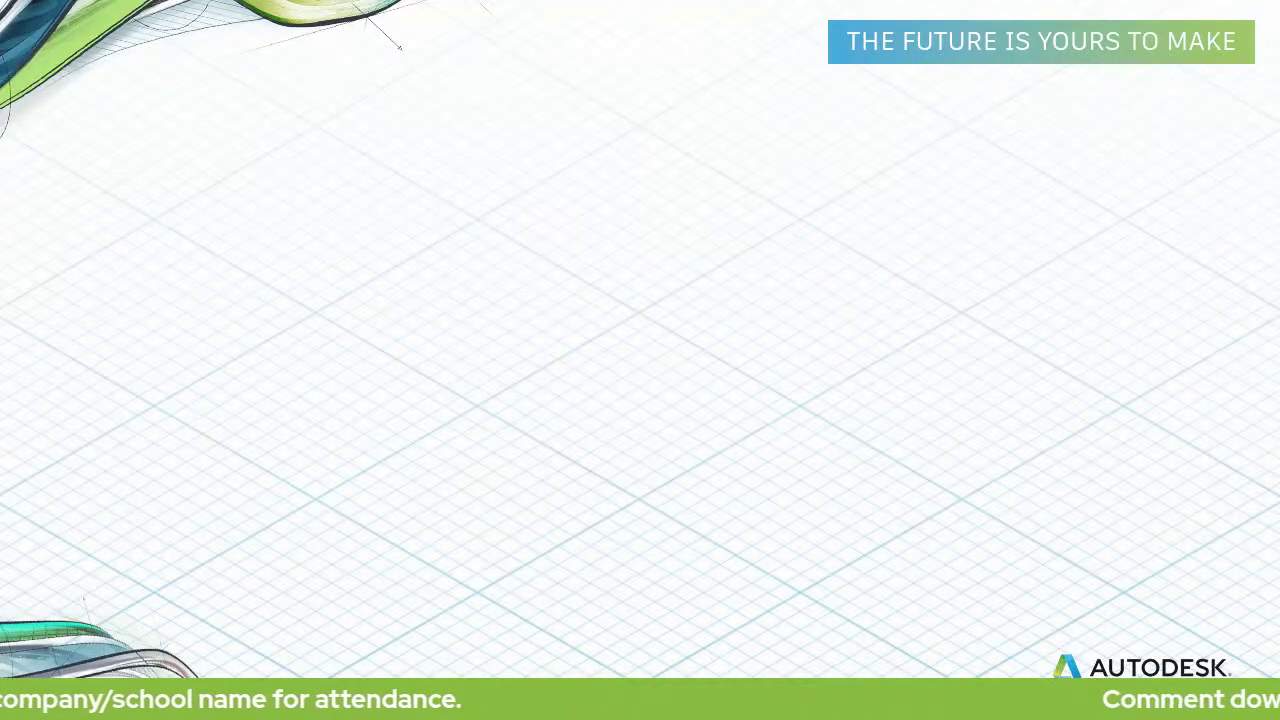